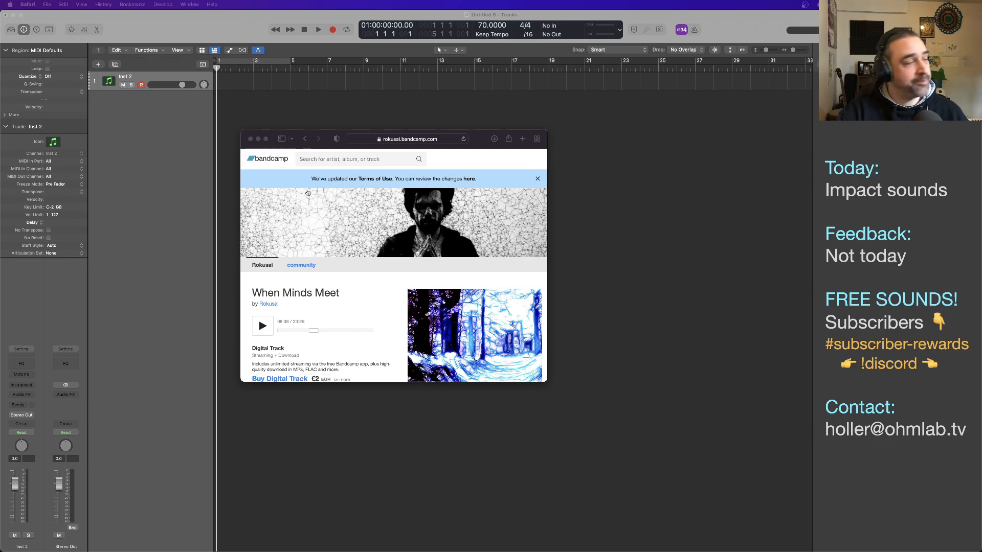
Switch to TextEdit and close the untitled feedback notes document, deleting it without saving
key(super+Tab)
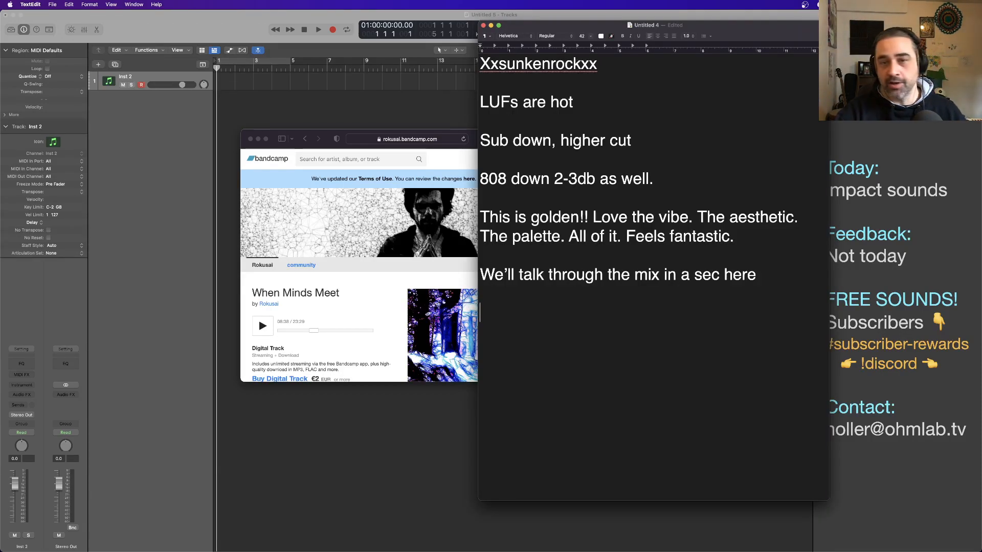
click(484, 26)
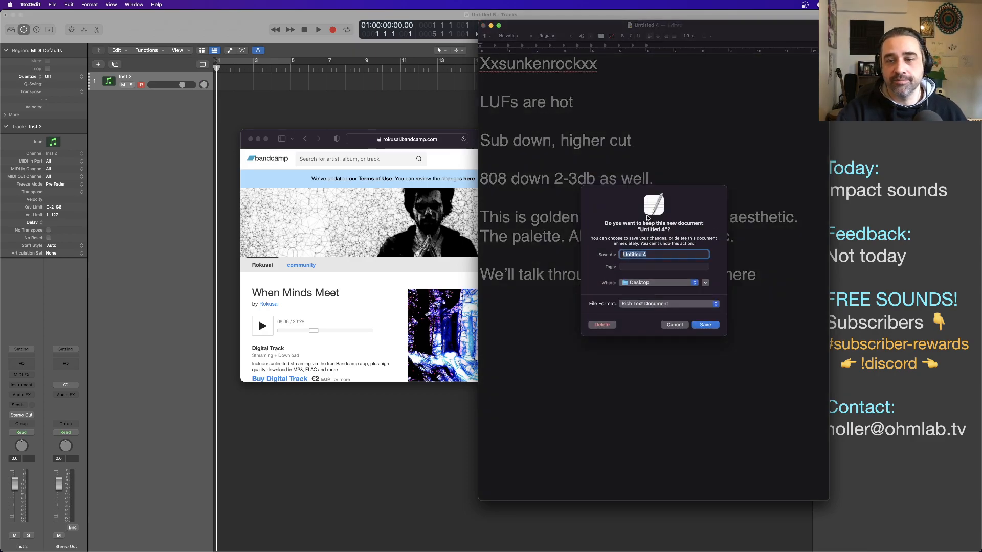
click(602, 325)
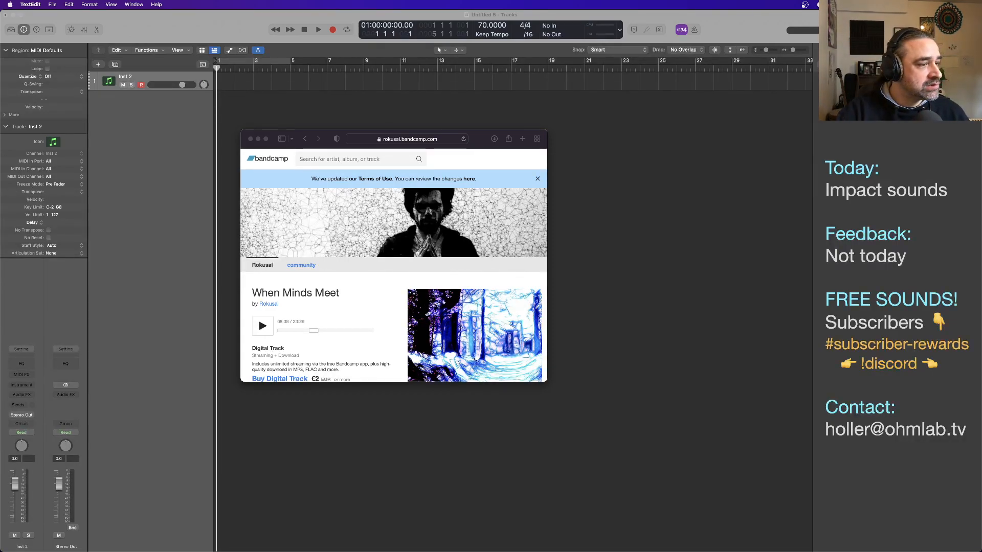
Bring up the Origin Impacts.rtf brief in TextEdit
key(super+Tab)
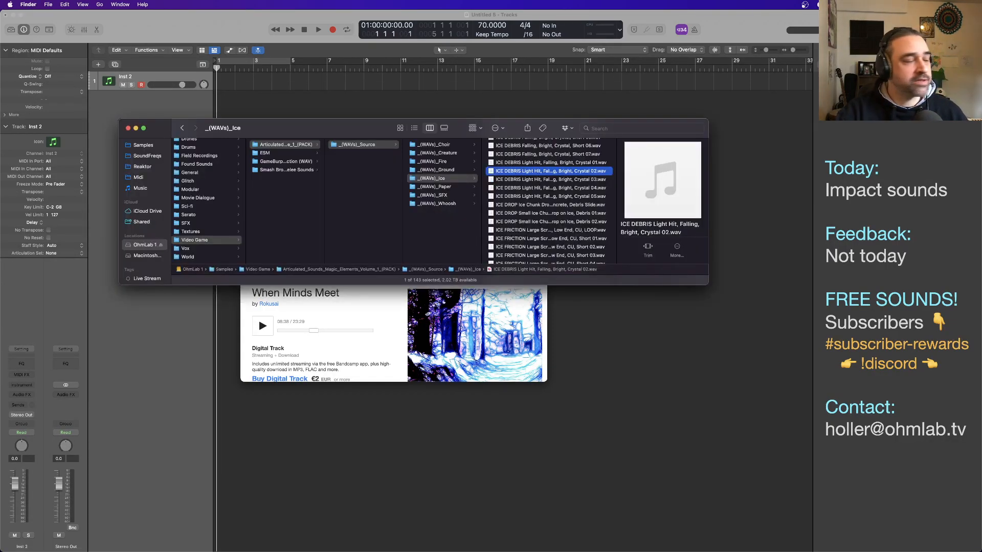
key(super+Tab)
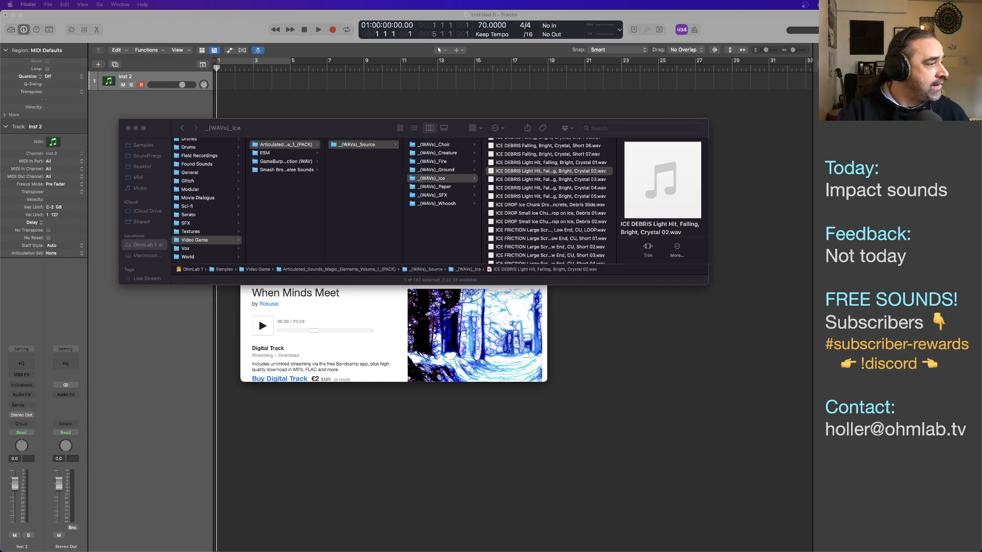
drag(0, 36, 546, 93)
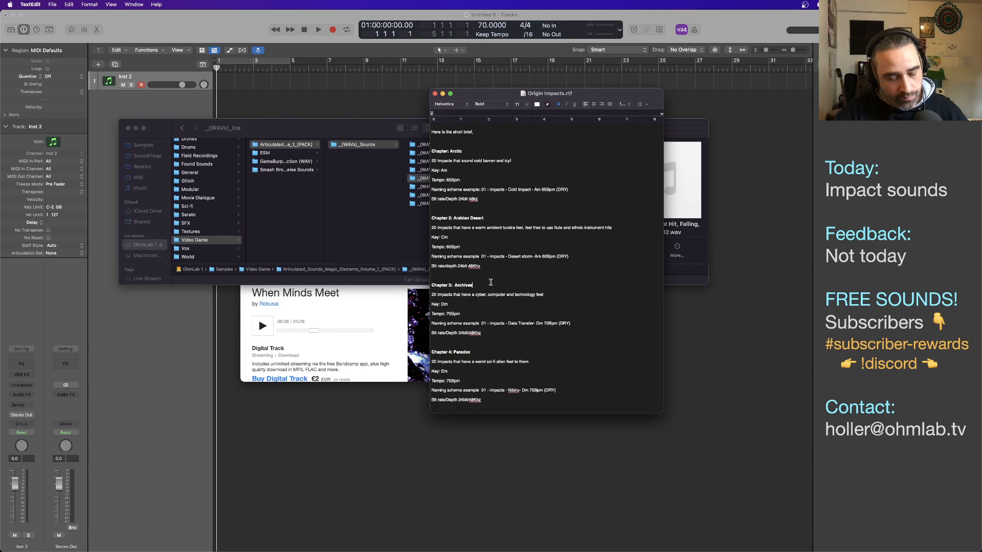
Enlarge all text in the Origin Impacts.rtf brief to font size 25
key(super+a)
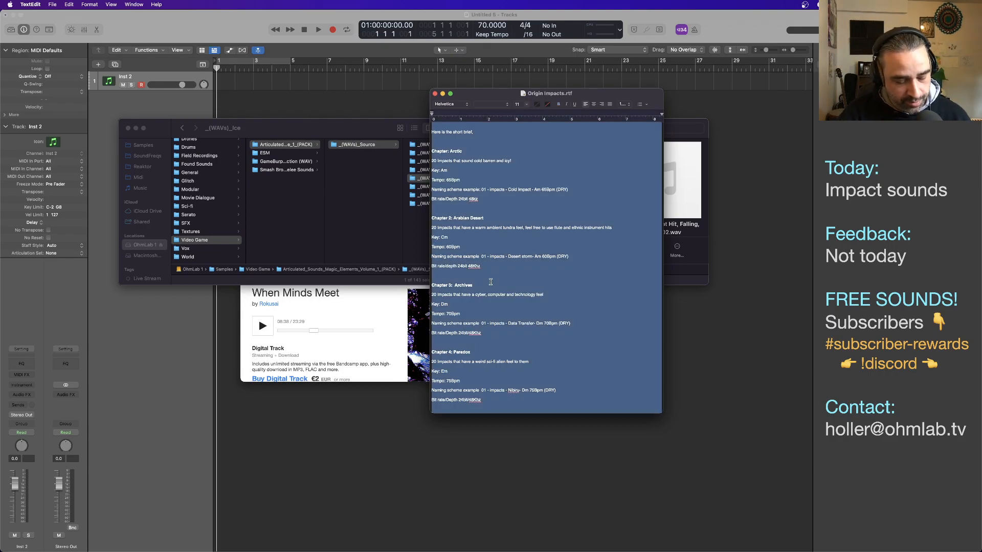
key(super+plus)
key(super+plus)
key(super+plus)
key(super+plus)
key(super+plus)
key(super+plus)
key(super+plus)
key(super+plus)
key(super+plus)
key(super+plus)
key(super+plus)
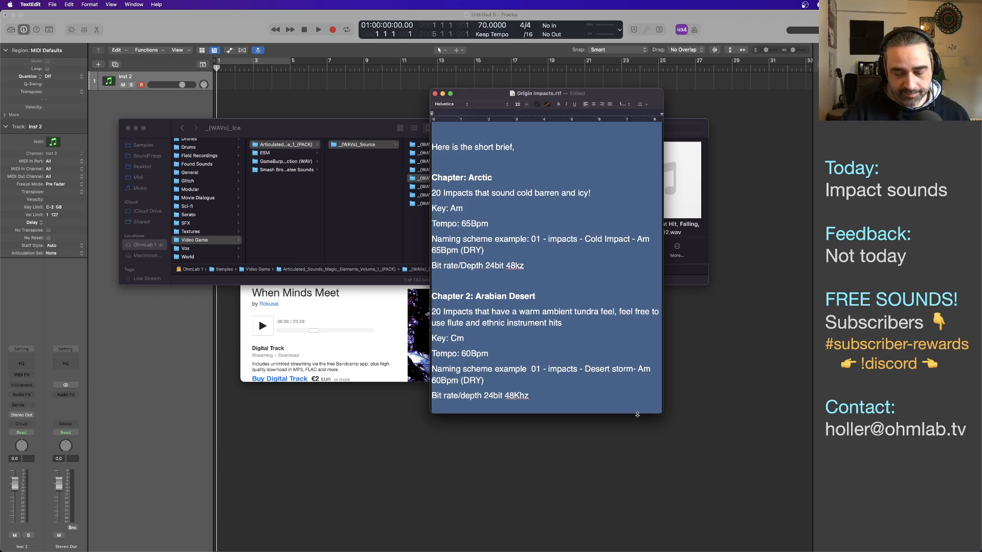
key(super+plus)
key(super+plus)
key(super+plus)
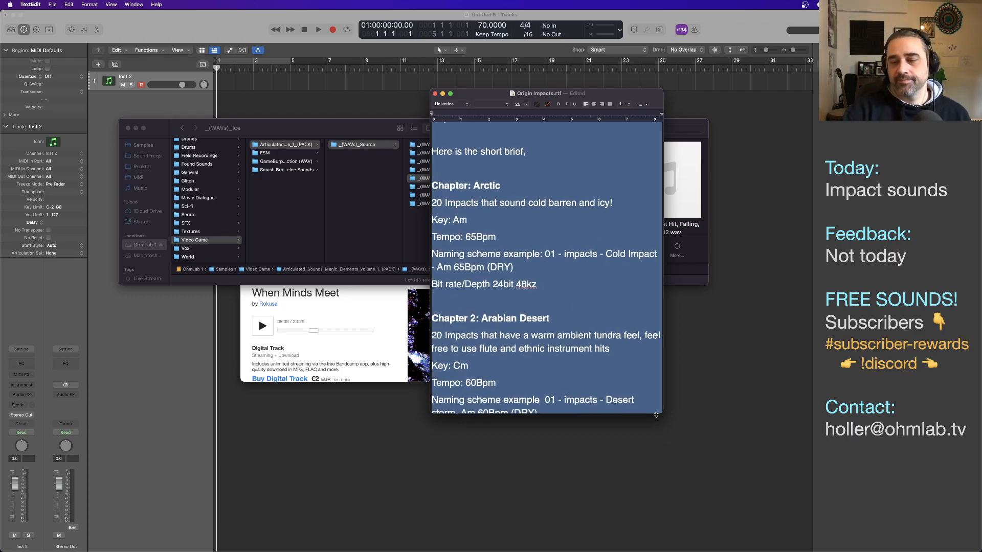
Clear the browser and file windows away, then enlarge and reposition the brief's window so its full lines fit
click(715, 420)
key(super+Tab)
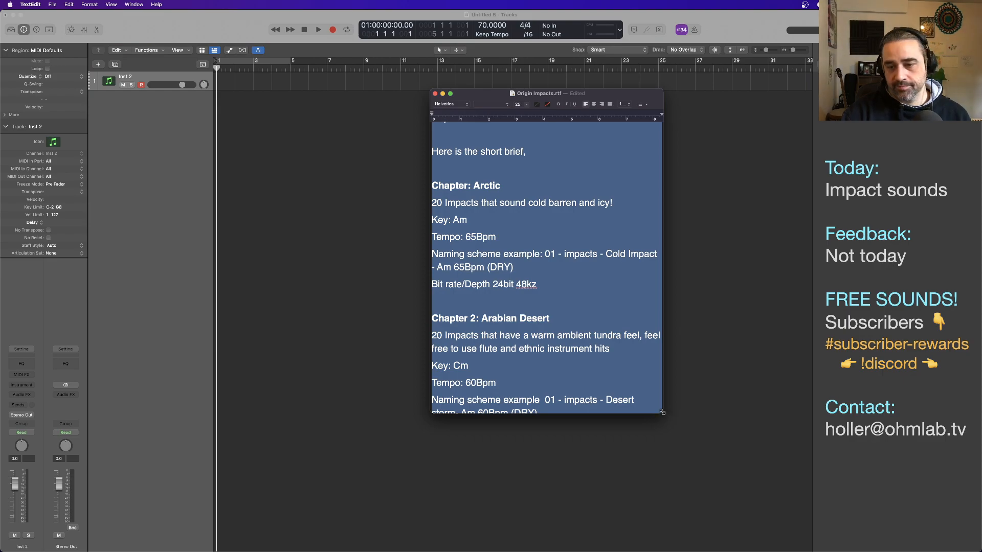
drag(663, 413, 849, 530)
click(499, 420)
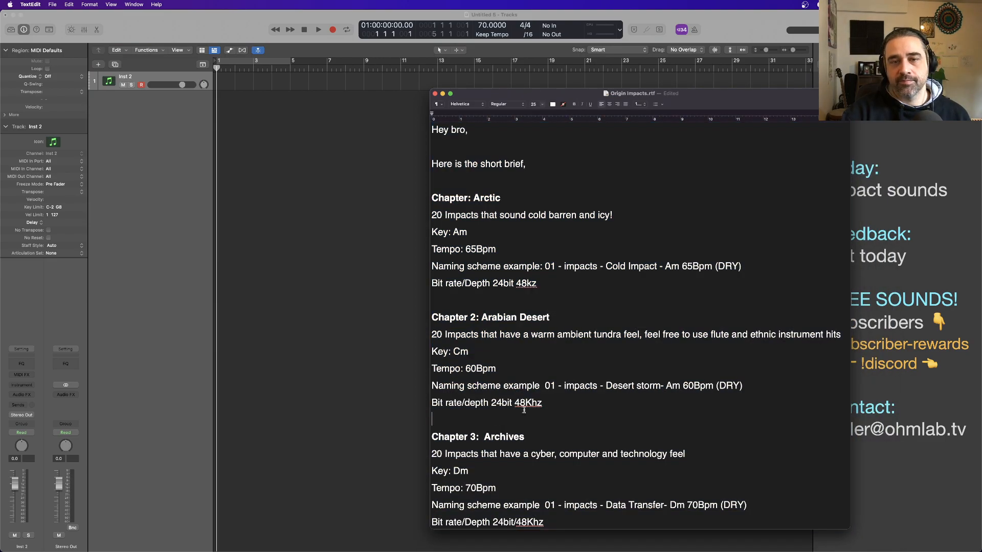
scroll(613, 346, down, 5)
scroll(613, 346, up, 2)
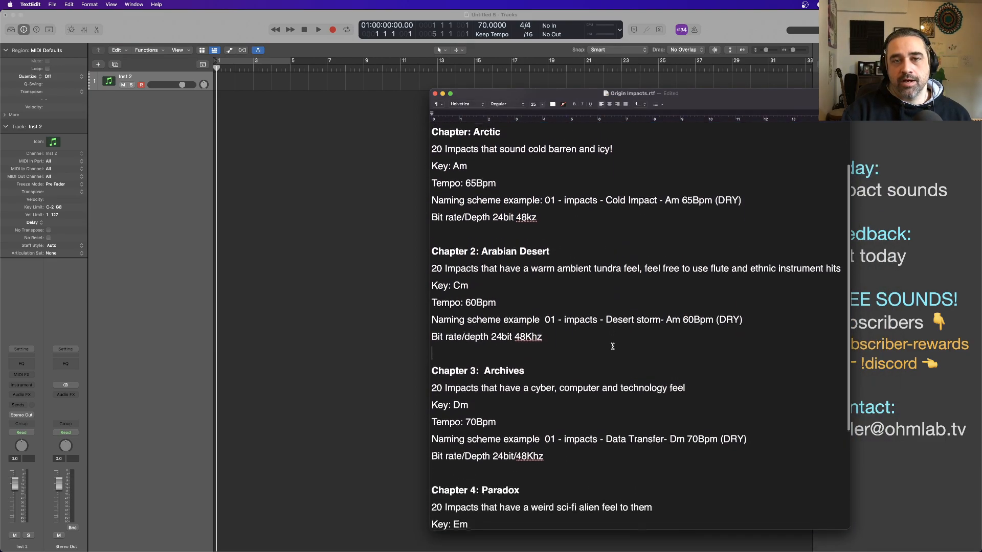
drag(718, 97, 658, 86)
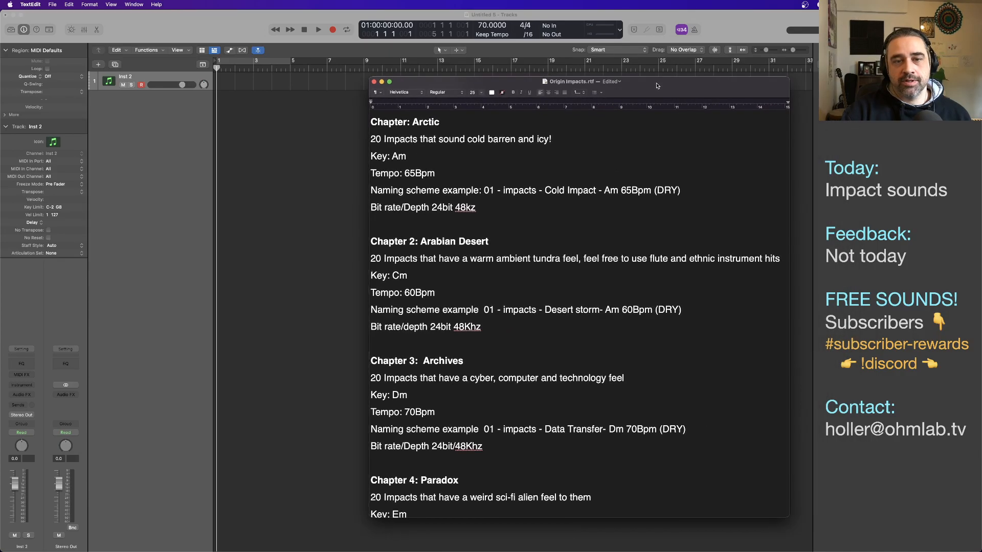
Switch to Logic Pro and set the project tempo to 65 BPM
double_click(482, 25)
text(65)
key(Return)
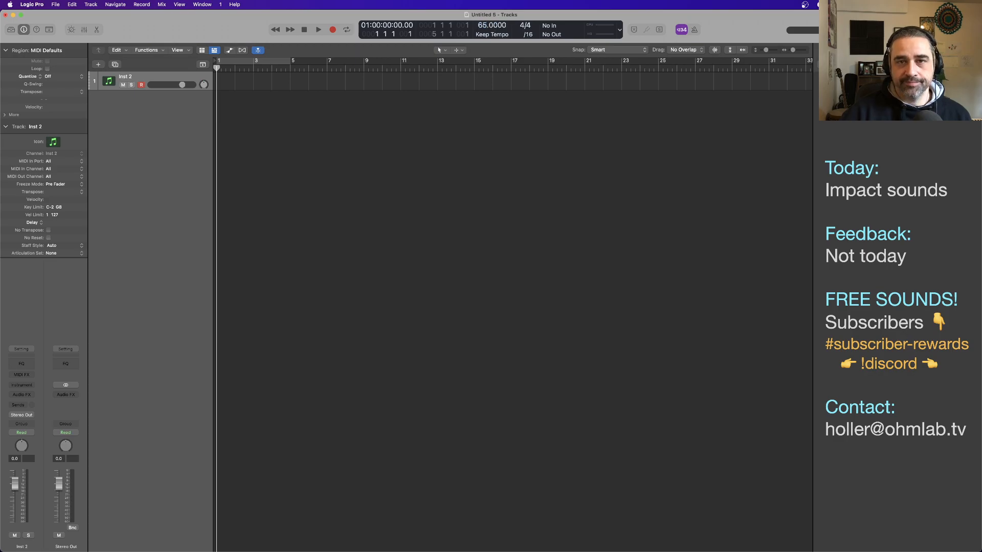
Return to the brief in TextEdit and review each chapter's theme, key, tempo, naming scheme and file format, plus the normalization requirement
key(super+Tab)
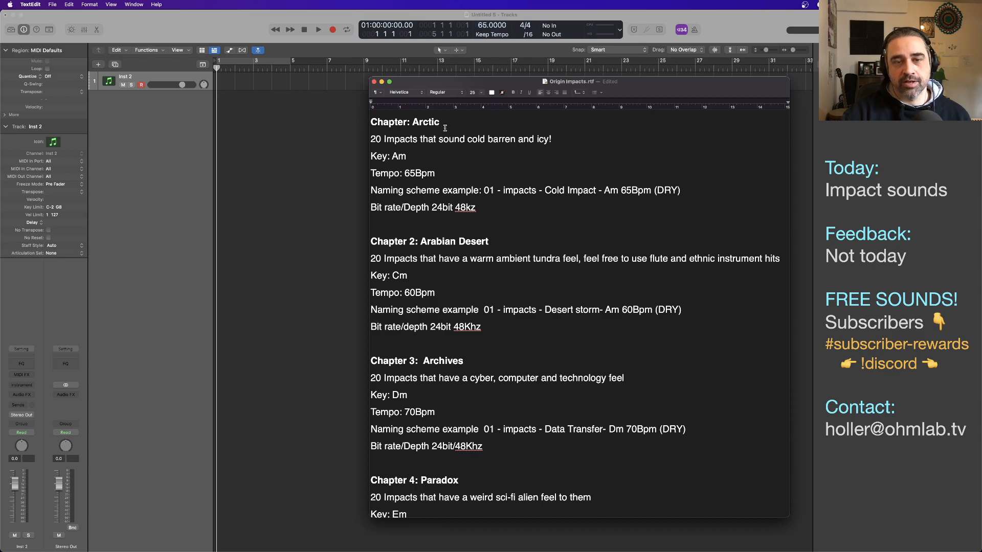
scroll(531, 163, up, 2)
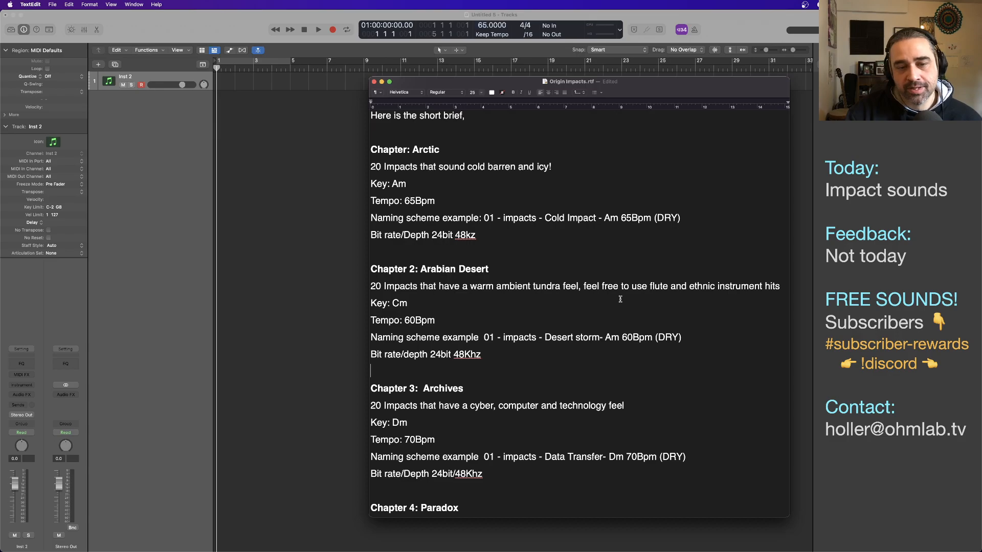
scroll(620, 299, down, 4)
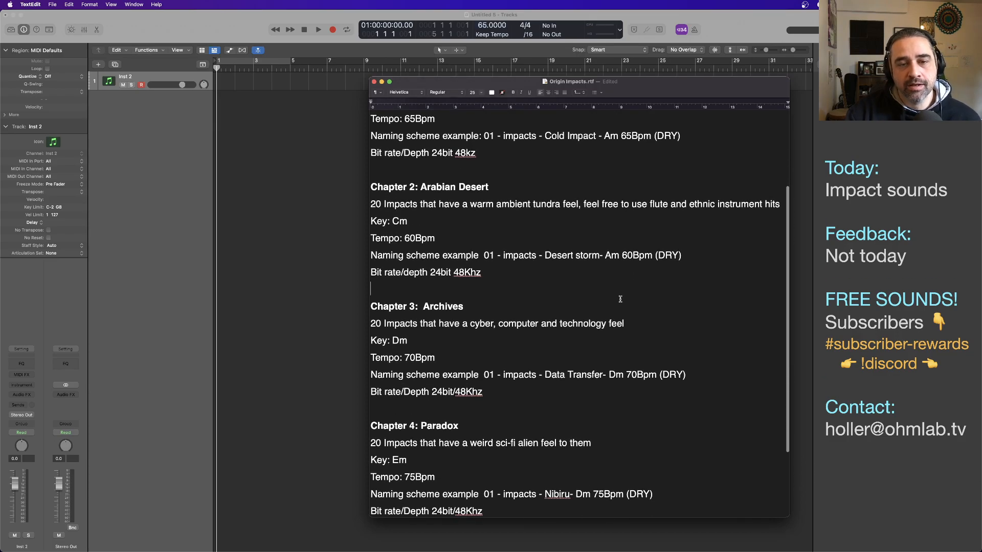
click(578, 281)
scroll(578, 281, down, 2)
scroll(578, 281, down, 3)
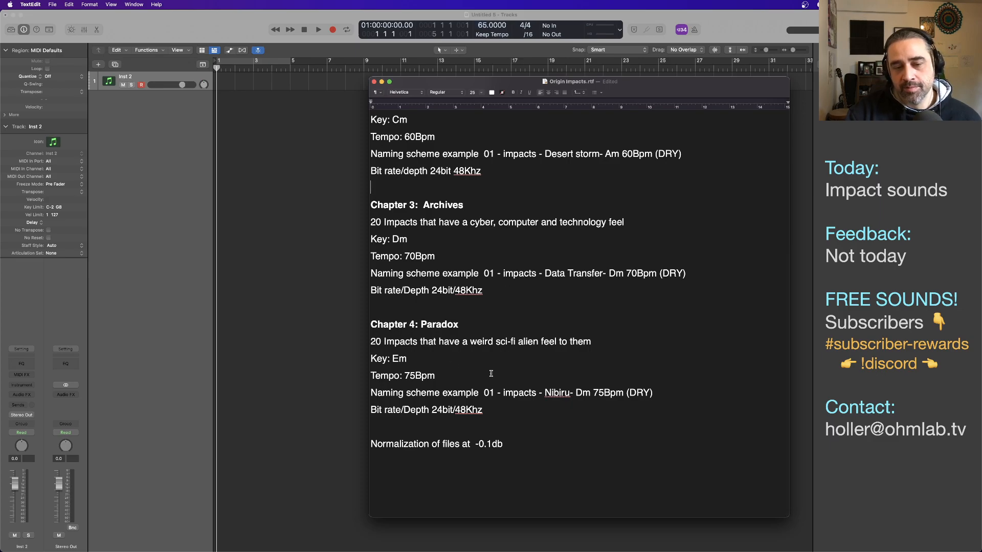
scroll(489, 371, up, 10)
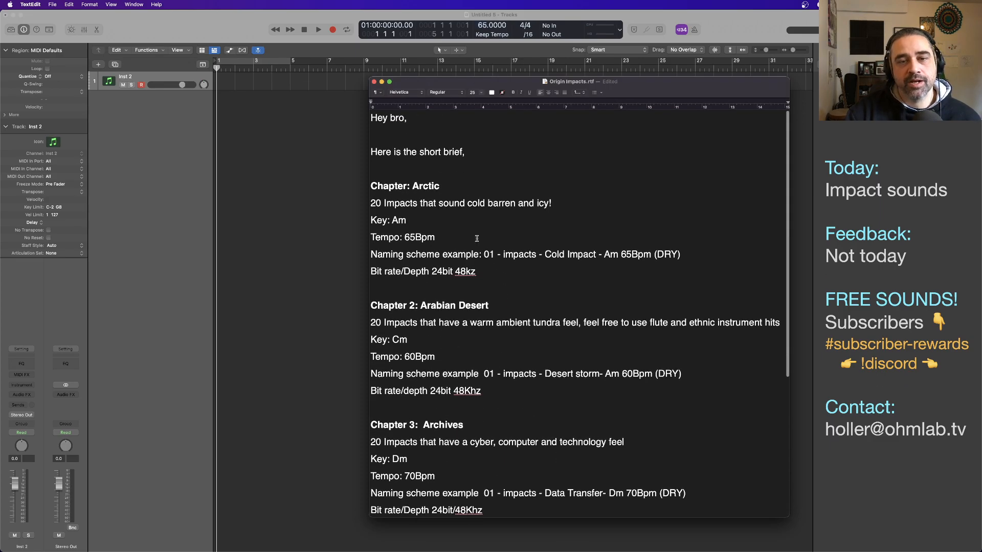
click(503, 219)
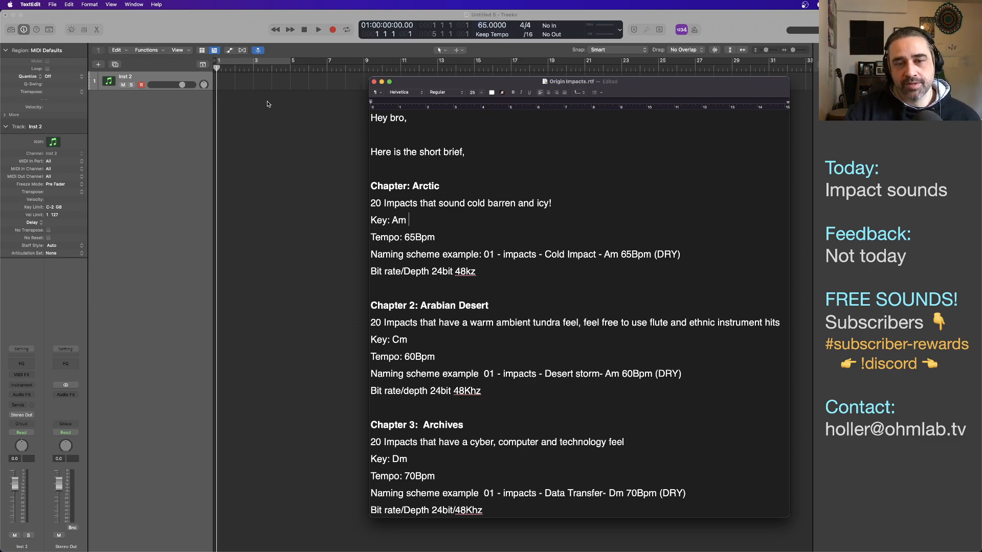
Back in Logic Pro, load Kontakt in stereo as the instrument on the Inst 2 track and reposition its window
click(337, 157)
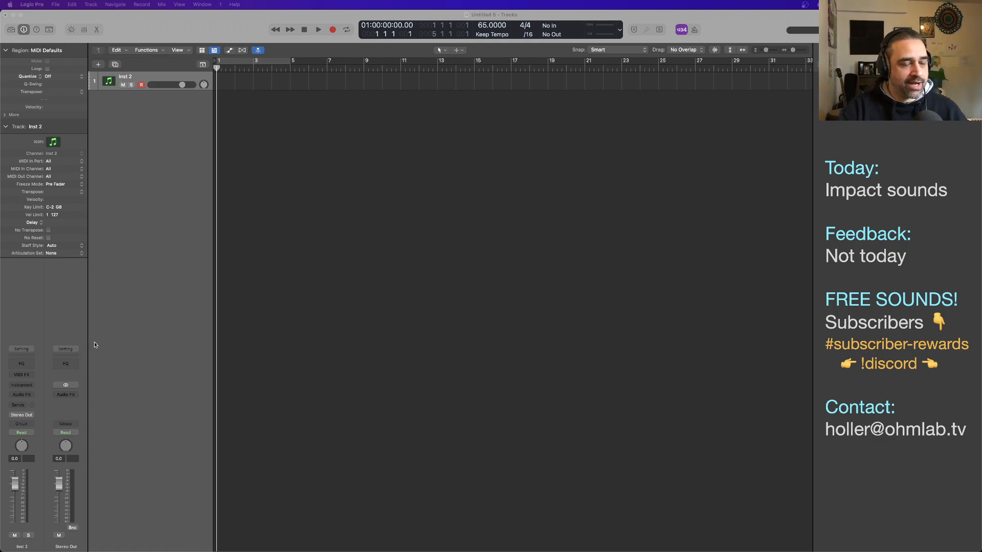
click(31, 384)
mouse_move(41, 409)
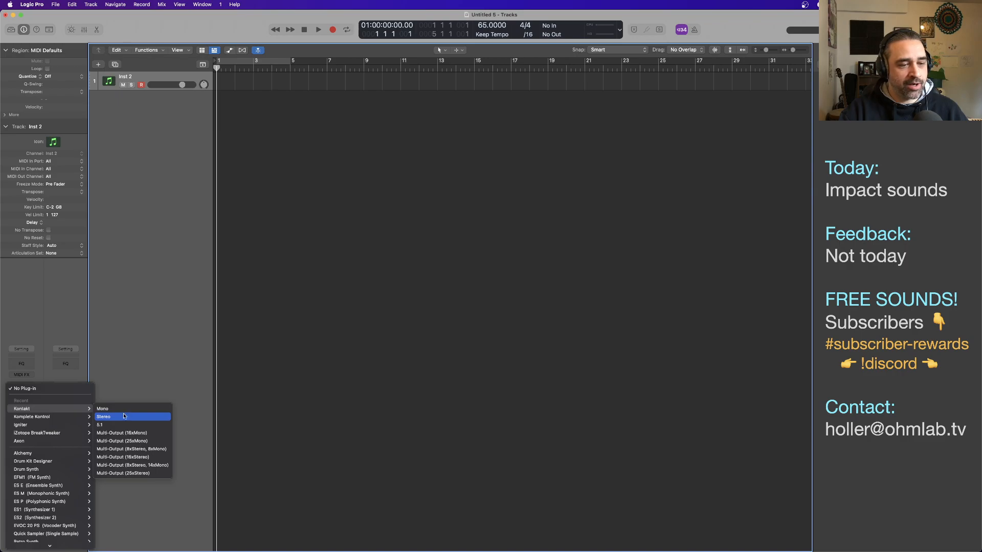
click(124, 418)
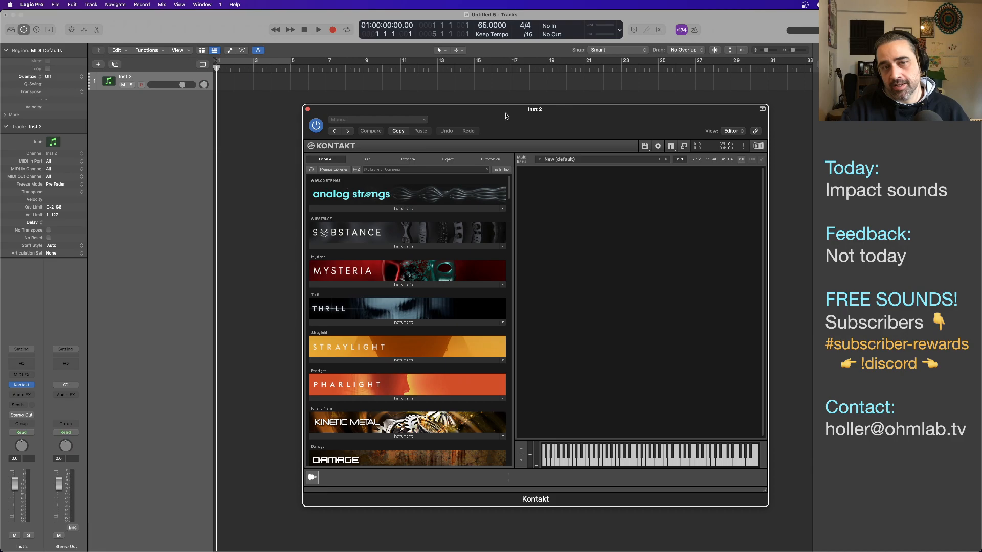
drag(585, 117, 499, 105)
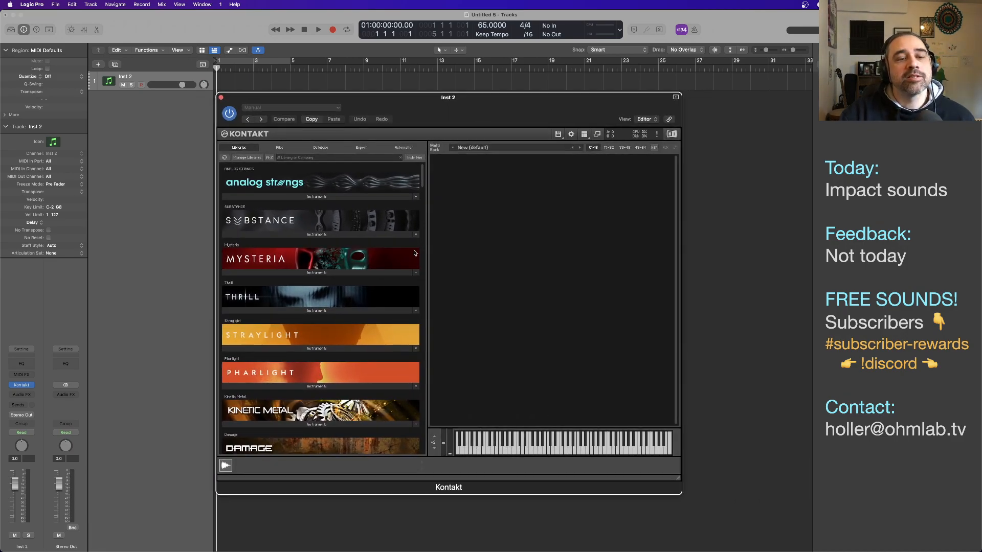
Load PERC Metal Menu 1.nki from the Damage library's 02 Percussive Kits, 03 Metals folder, and reposition the Kontakt window
scroll(365, 226, down, 4)
scroll(365, 225, down, 4)
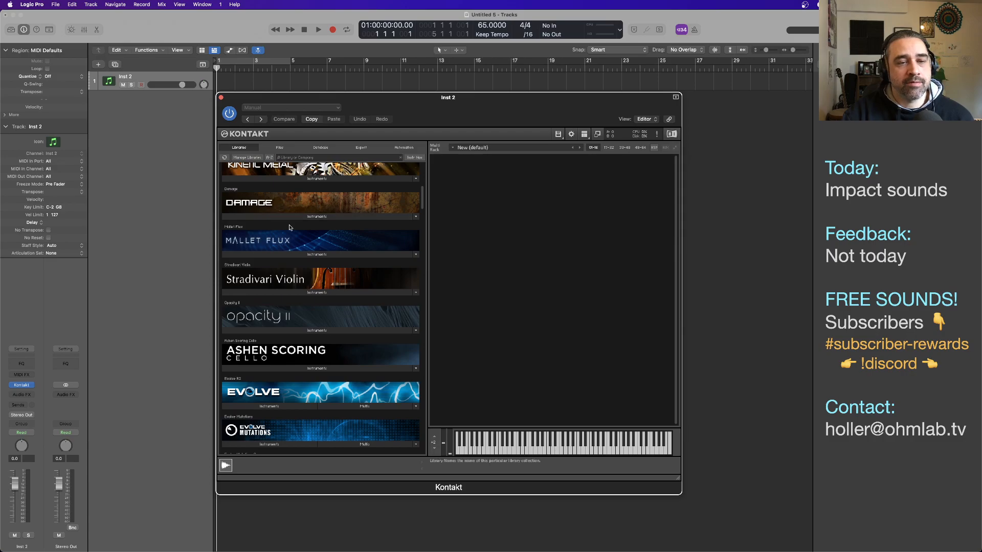
click(317, 217)
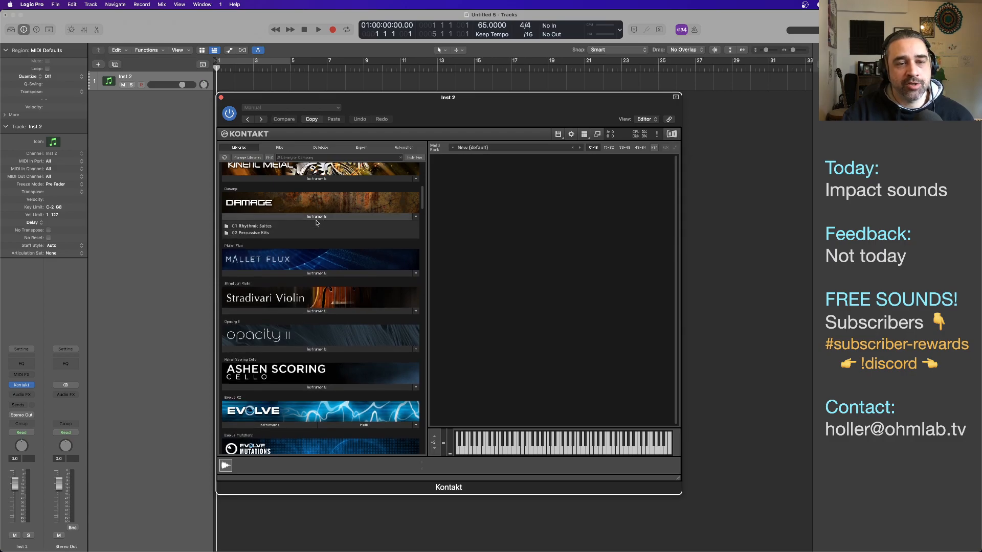
double_click(247, 234)
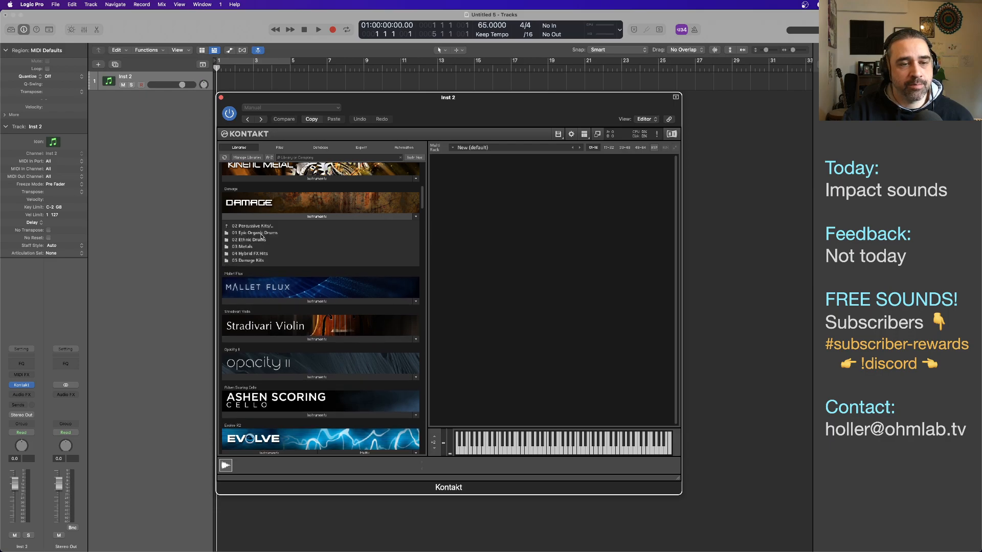
click(259, 248)
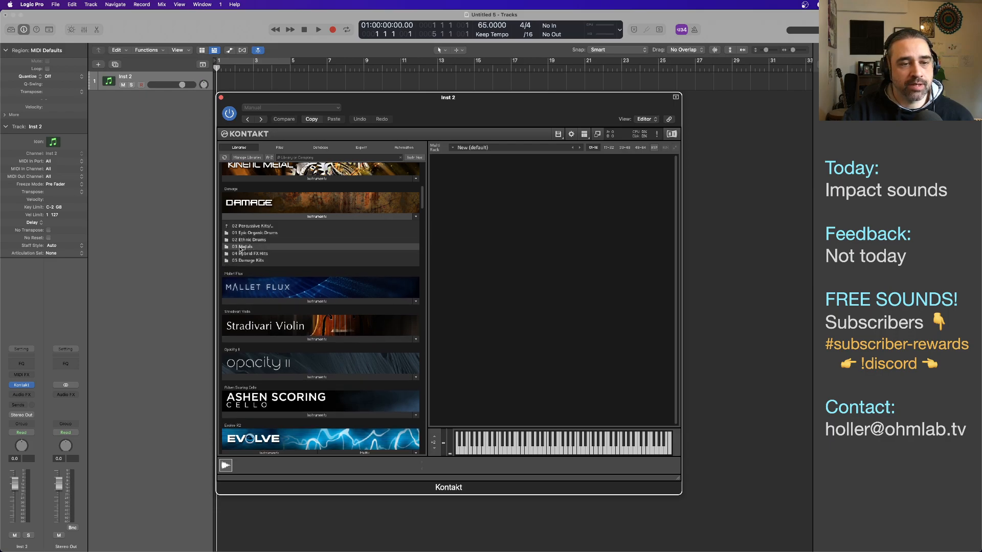
double_click(241, 247)
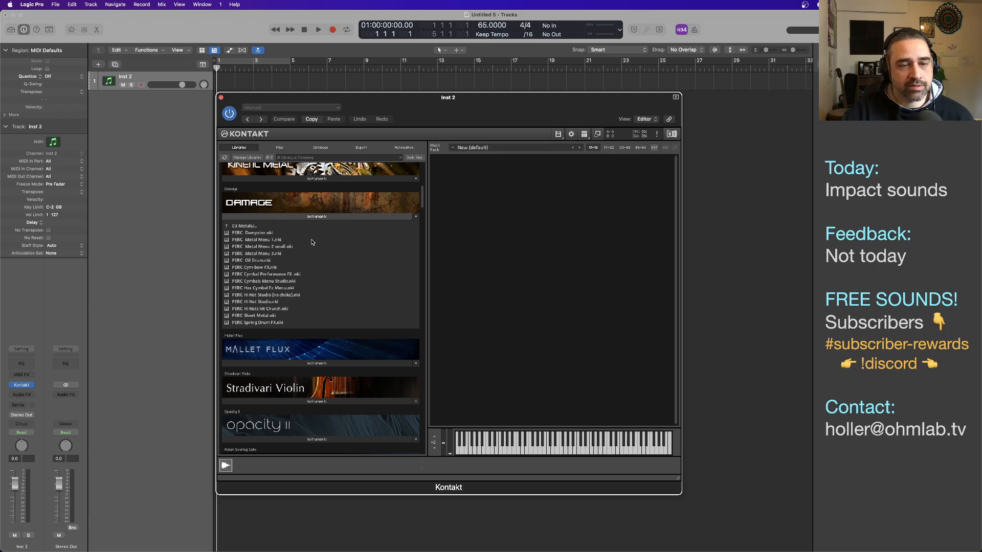
scroll(313, 247, down, 2)
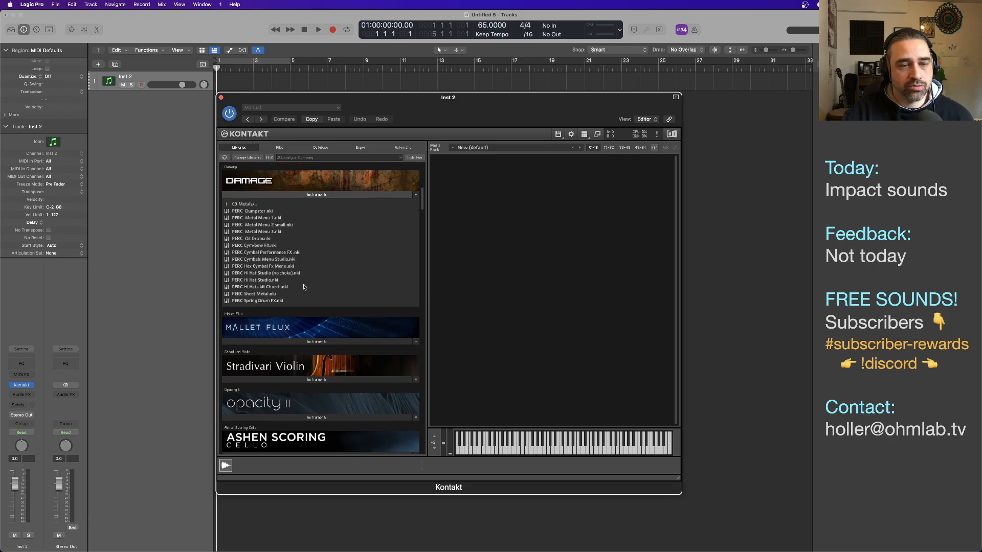
click(255, 221)
scroll(255, 220, up, 1)
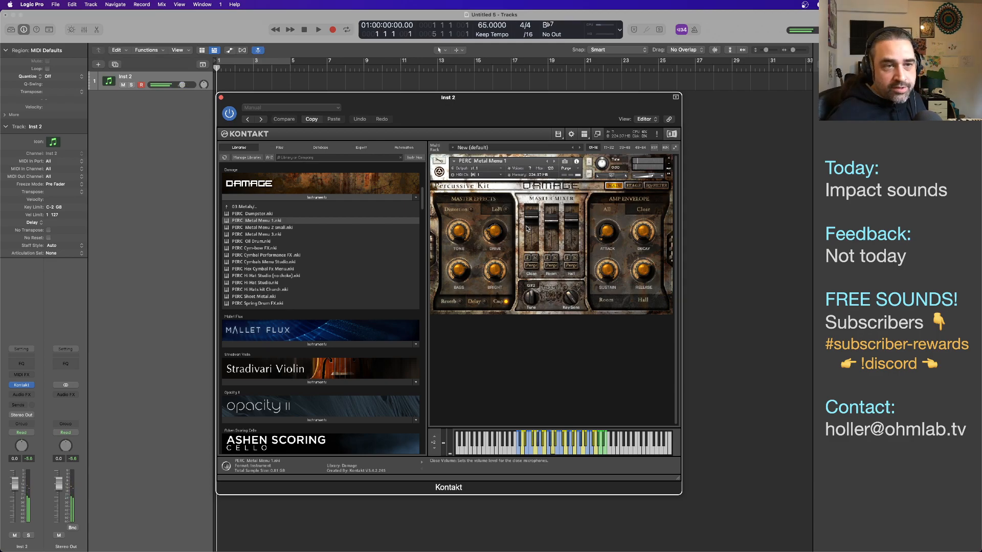
drag(440, 102, 505, 92)
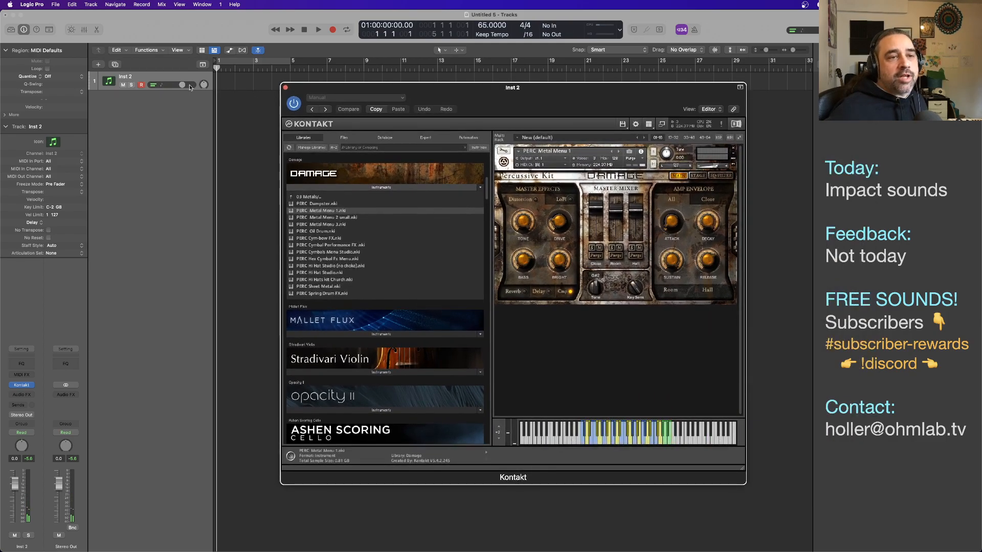
click(163, 78)
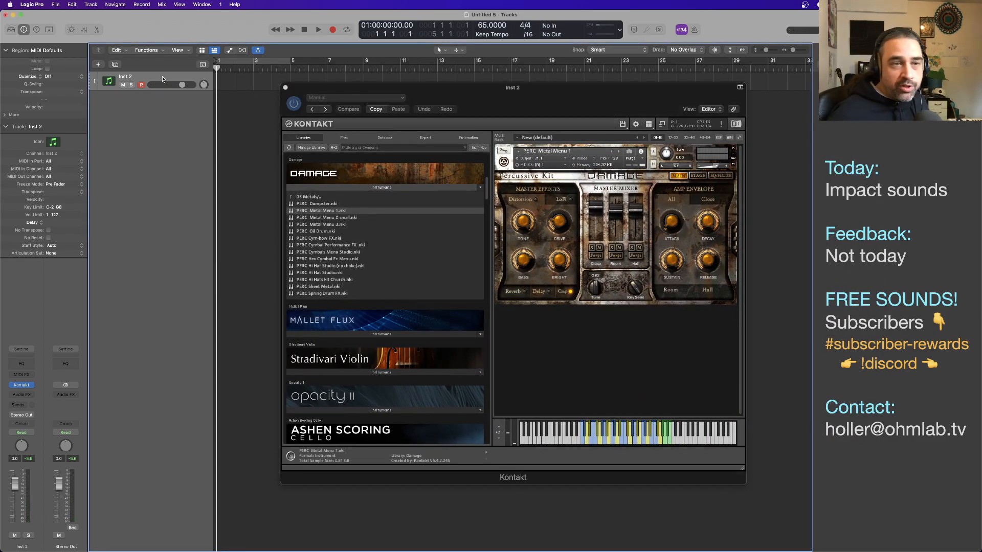
right_click(163, 79)
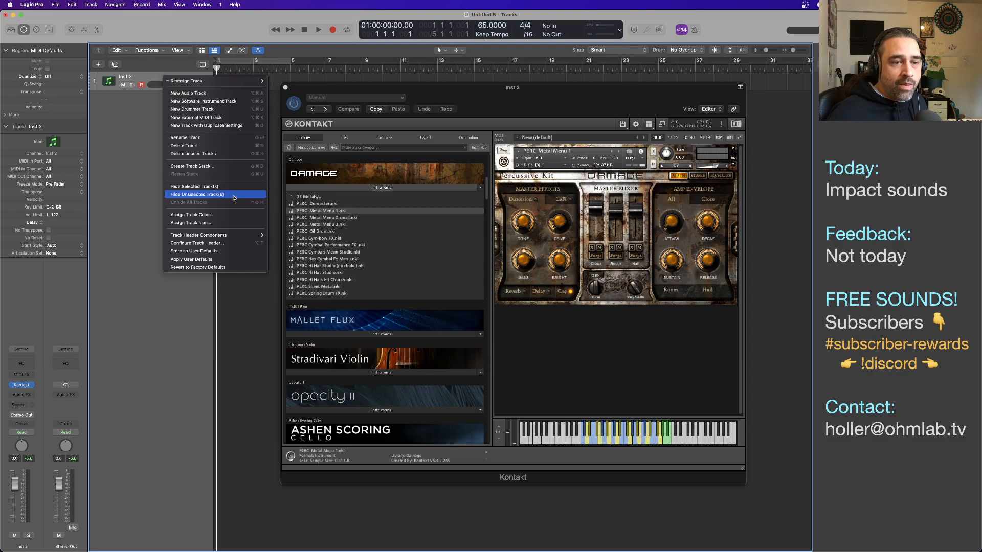
click(124, 136)
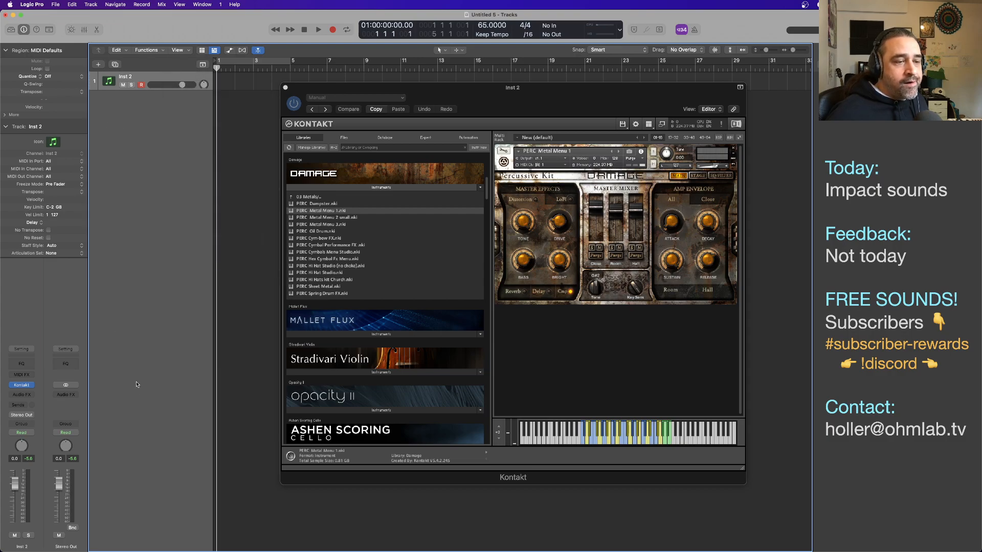
Route the output of the Inst 2 track to Bus 1
click(29, 414)
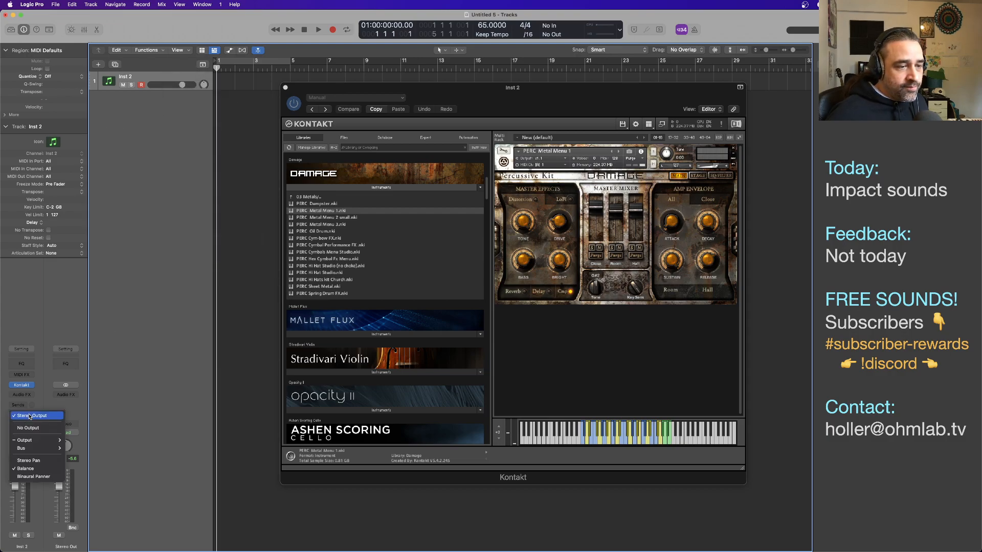
mouse_move(51, 448)
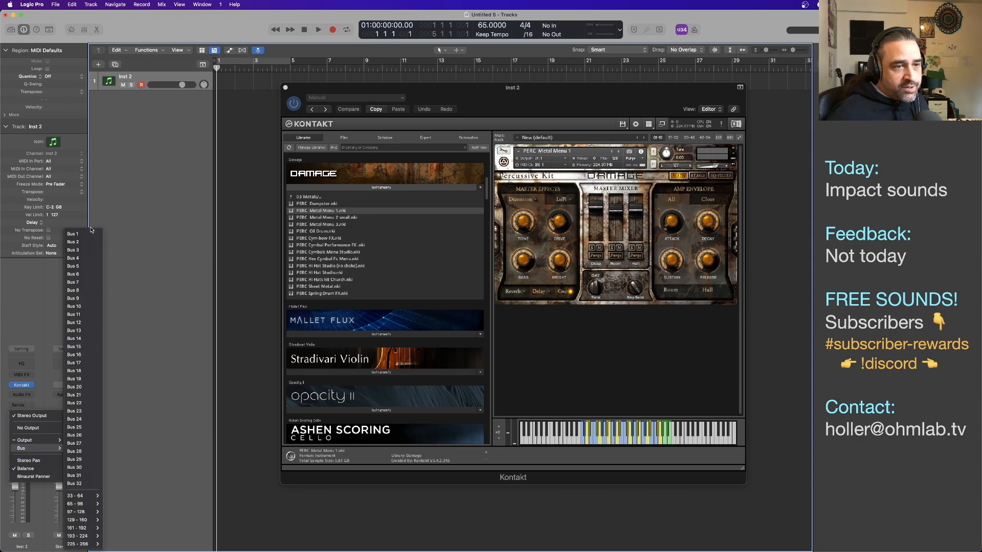
click(84, 235)
Create one new audio track and set its input to Bus 1 so it receives Inst 2
click(117, 63)
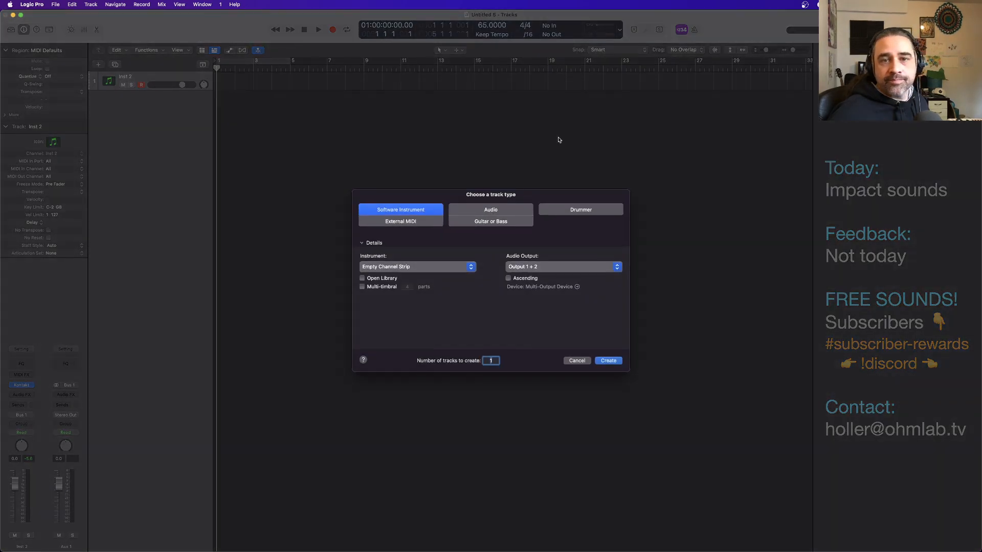
click(490, 209)
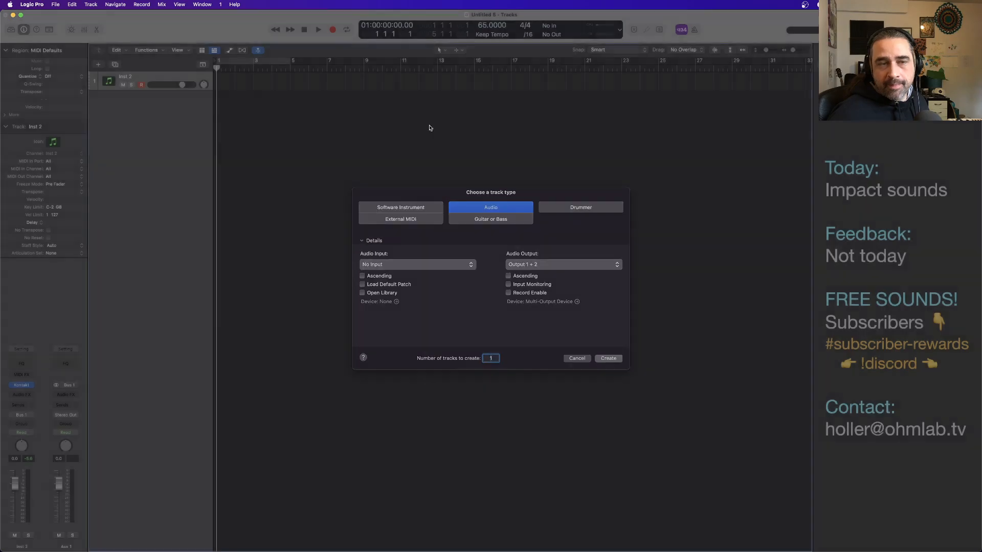
click(608, 361)
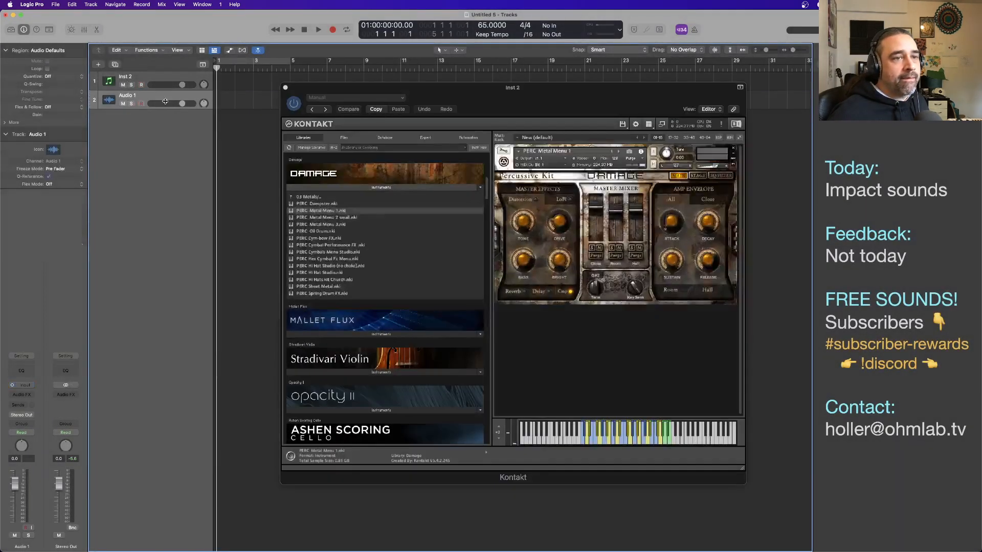
click(14, 388)
mouse_move(38, 394)
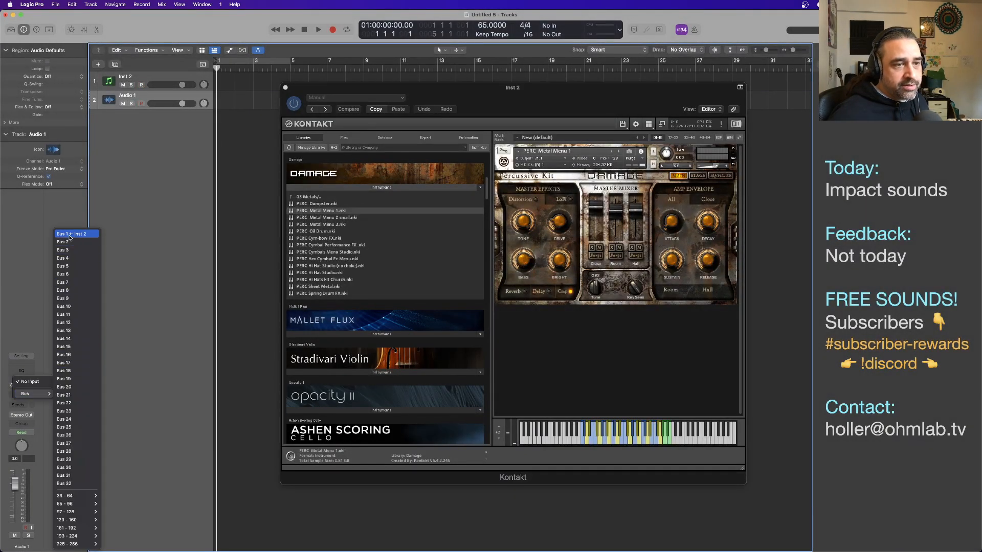
click(70, 235)
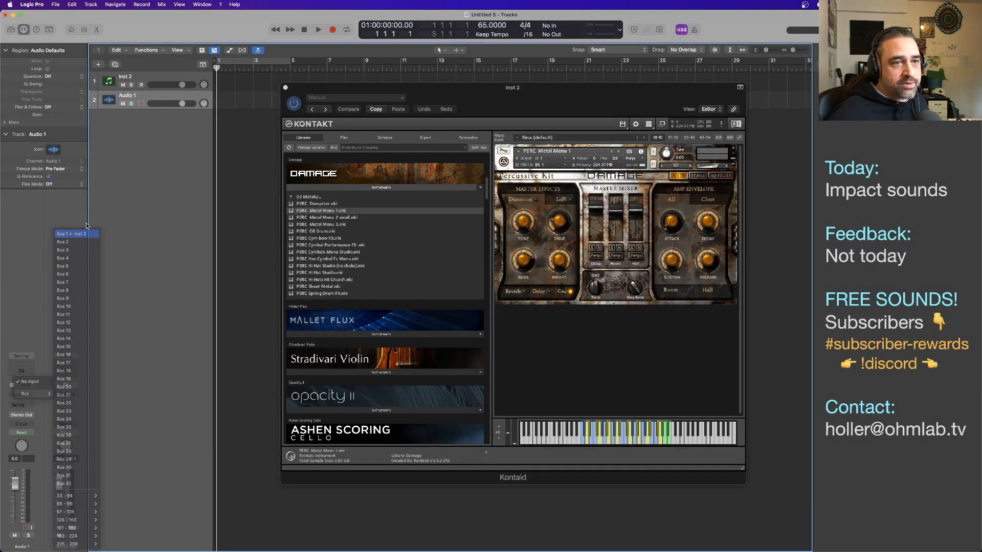
Record Metal Menu 1 impacts on the armed Inst 2 and Audio 1 tracks from the project start to about bar 12
click(156, 79)
drag(337, 92, 342, 137)
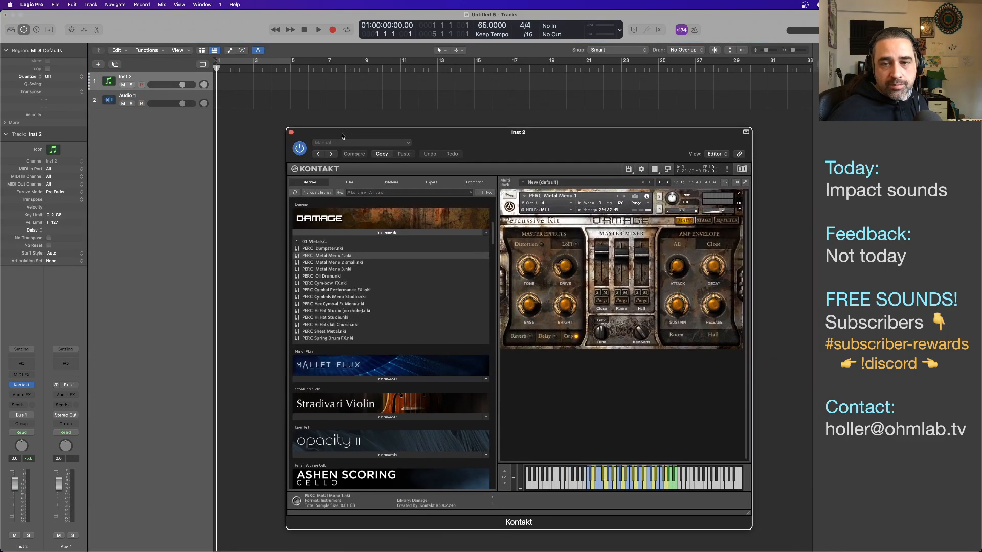
click(231, 85)
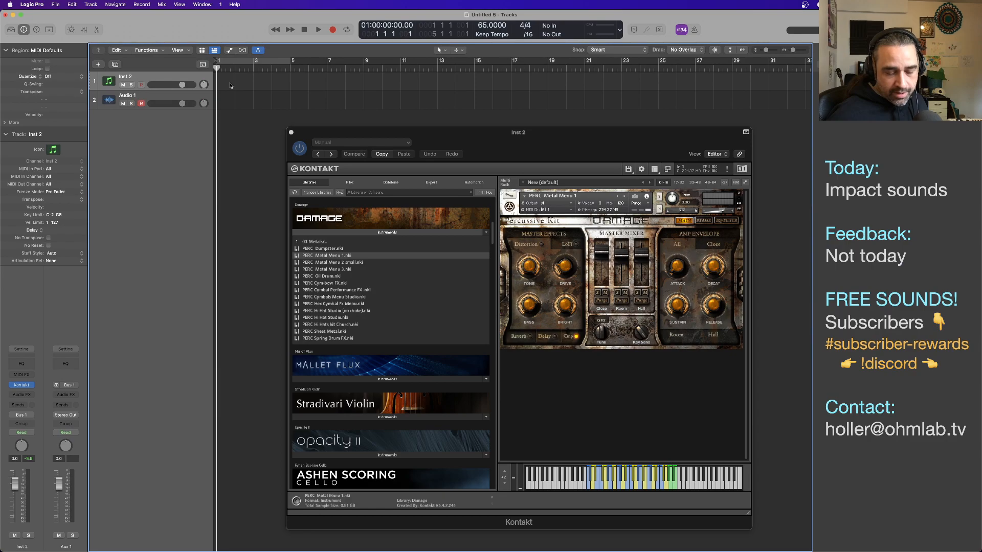
key(r)
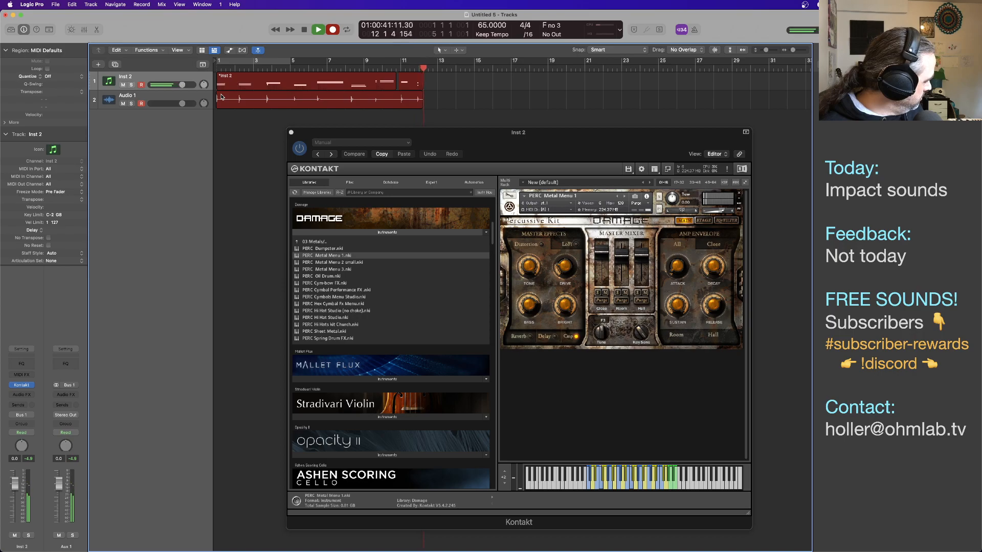
key(space)
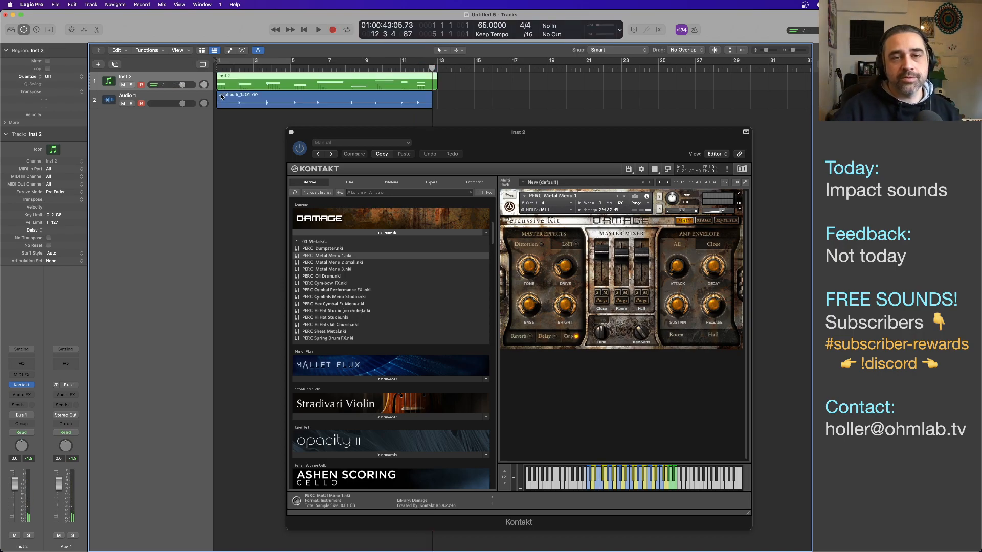
Add a second audio track below Audio 1, set its input to No Input and mute it
click(150, 99)
double_click(151, 119)
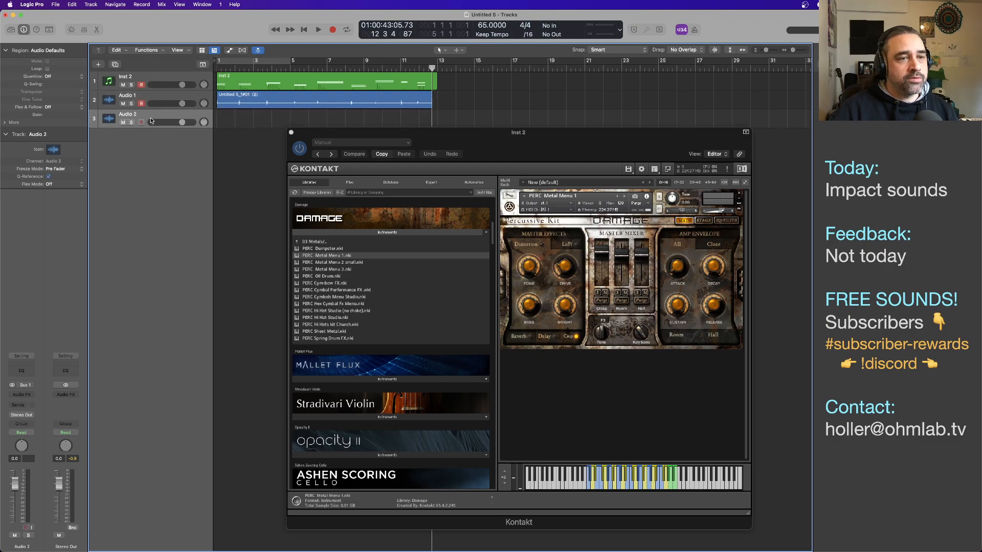
click(30, 385)
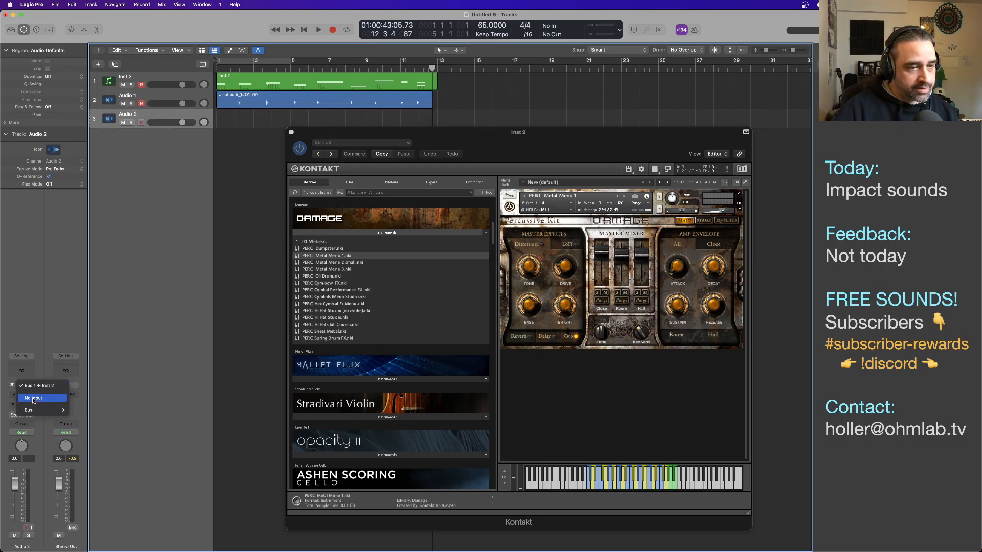
click(34, 398)
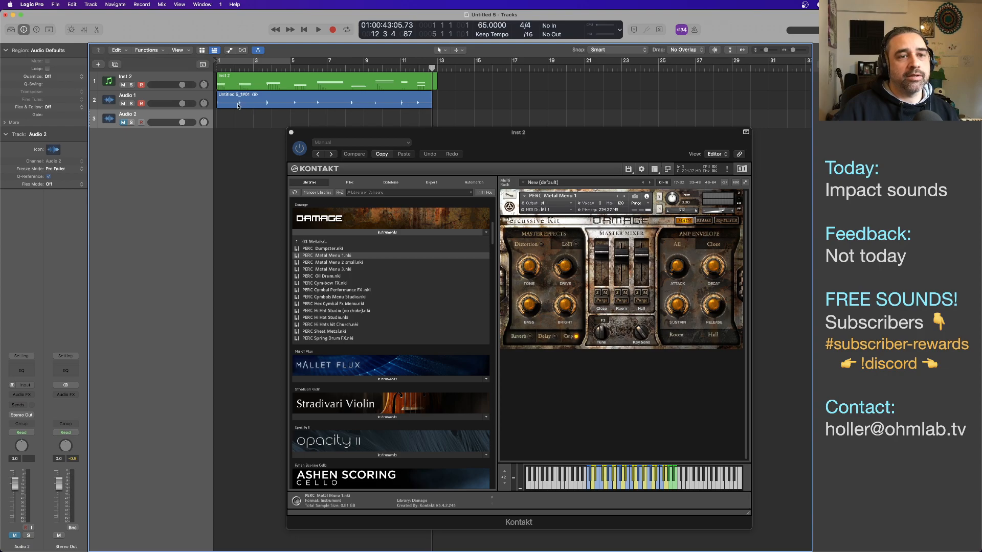
Move the recorded audio region from Audio 1 down to Audio 2 and delete the MIDI region on Inst 2
drag(238, 105, 239, 162)
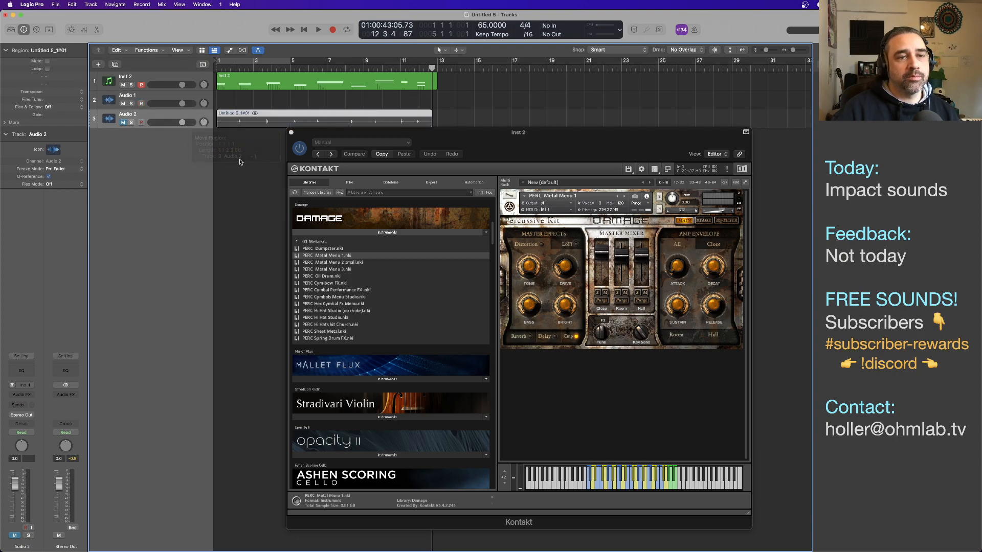
click(240, 162)
click(193, 80)
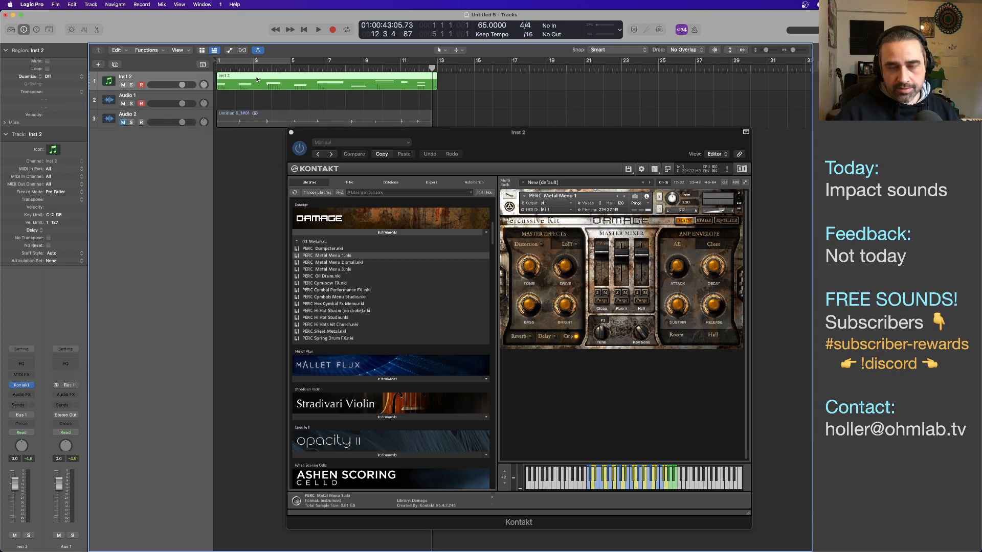
key(Delete)
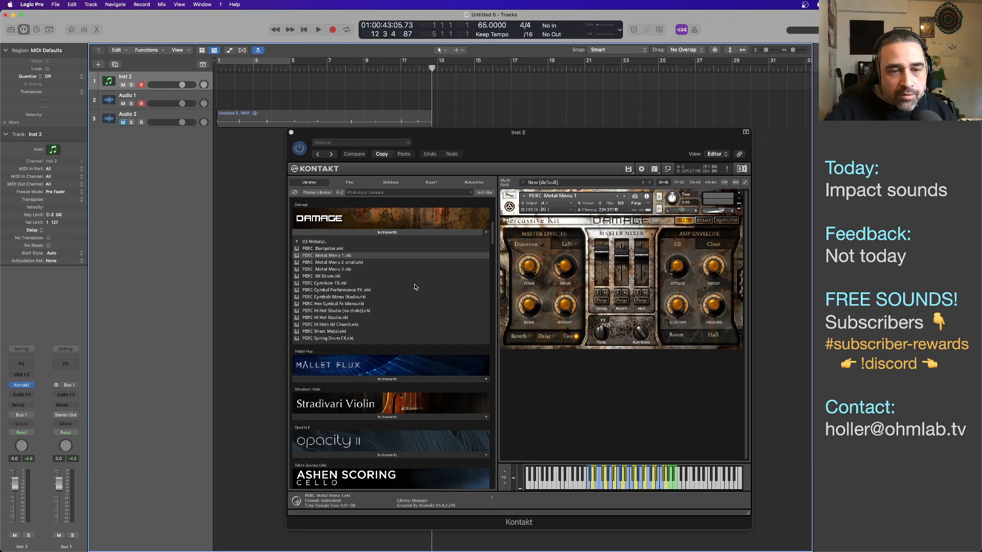
Replace the loaded Kontakt instrument with PERC Metal Menu 2 small.nki and reposition the Kontakt window
click(739, 196)
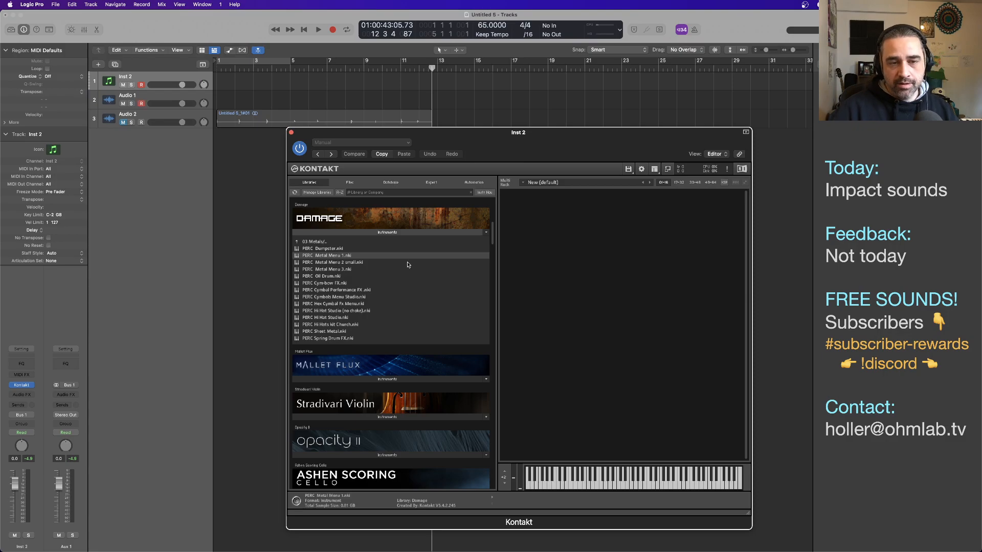
double_click(408, 263)
drag(576, 144, 542, 123)
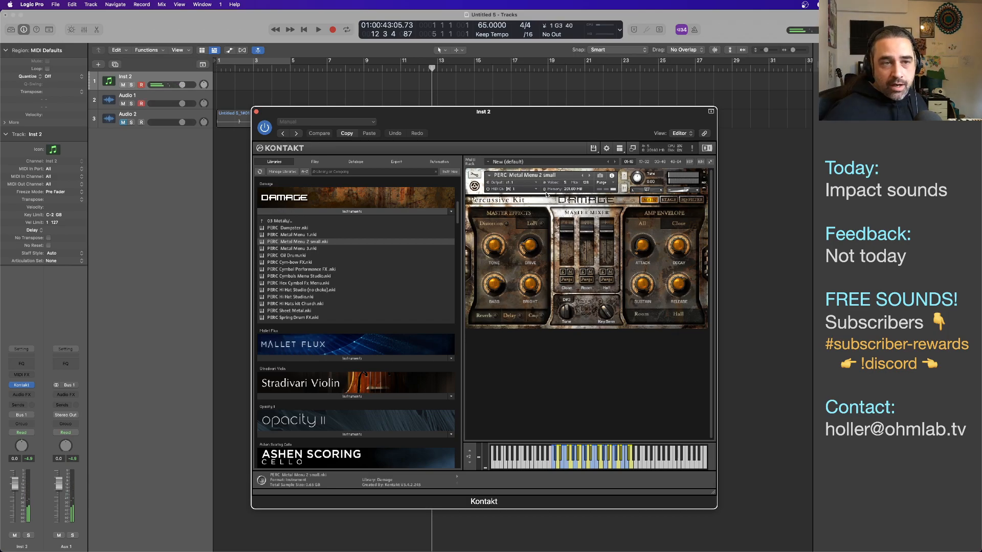
Record Metal Menu 2 small impacts on Inst 2 and Audio 1 from the project start to about bar 9
key(Return)
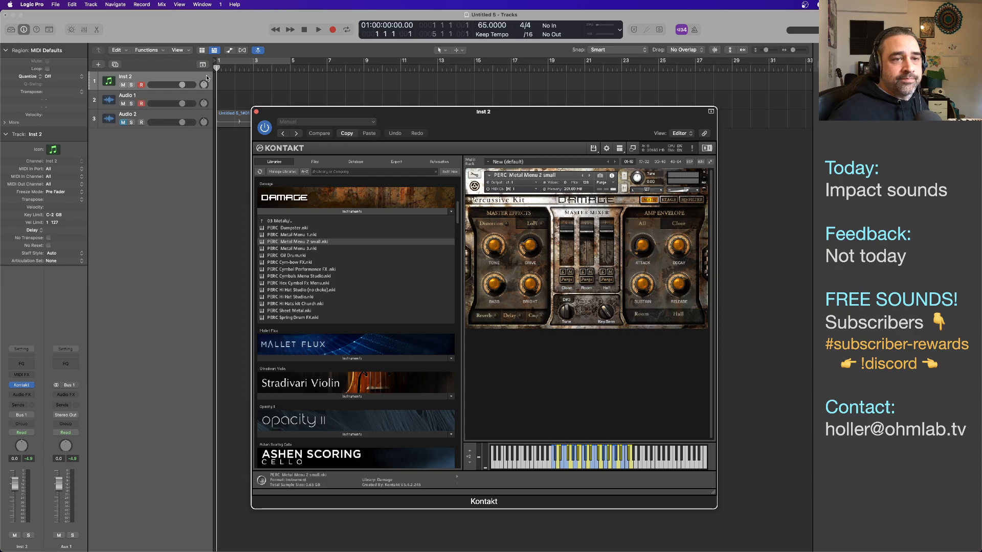
key(r)
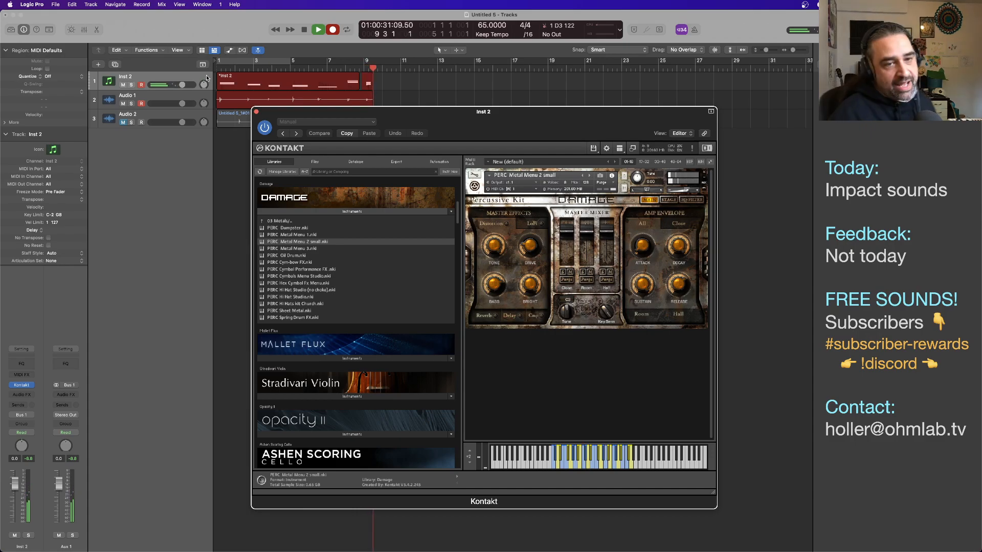
key(space)
Move the Kontakt window clear of the tracks and trim the end of the Audio 1 recording back to about bar 8
drag(415, 110, 521, 238)
click(374, 104)
drag(376, 105, 345, 104)
Delete the Inst 2 MIDI region and move the trimmed recording to Audio 2 at about bar 13, after the first take
click(300, 84)
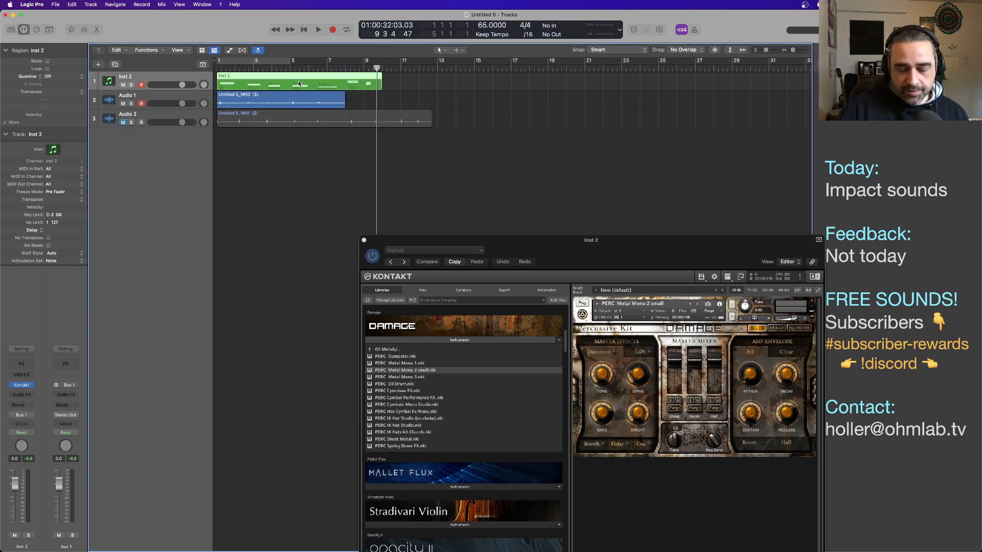
key(Delete)
drag(248, 100, 470, 120)
click(484, 197)
Replace Metal Menu 2 small in Kontakt with PERC Oil Drum.nki and audition its sounds
drag(634, 256, 459, 100)
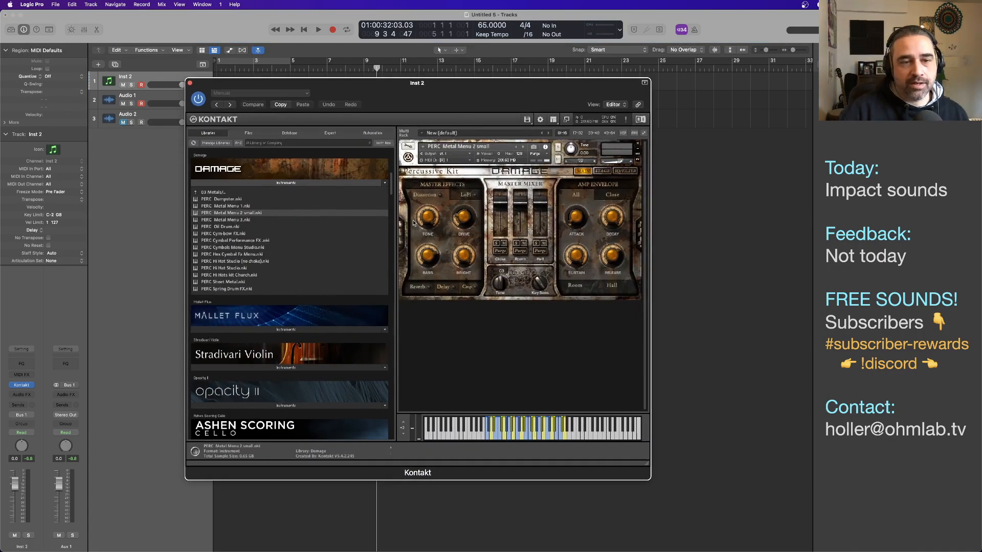
click(638, 145)
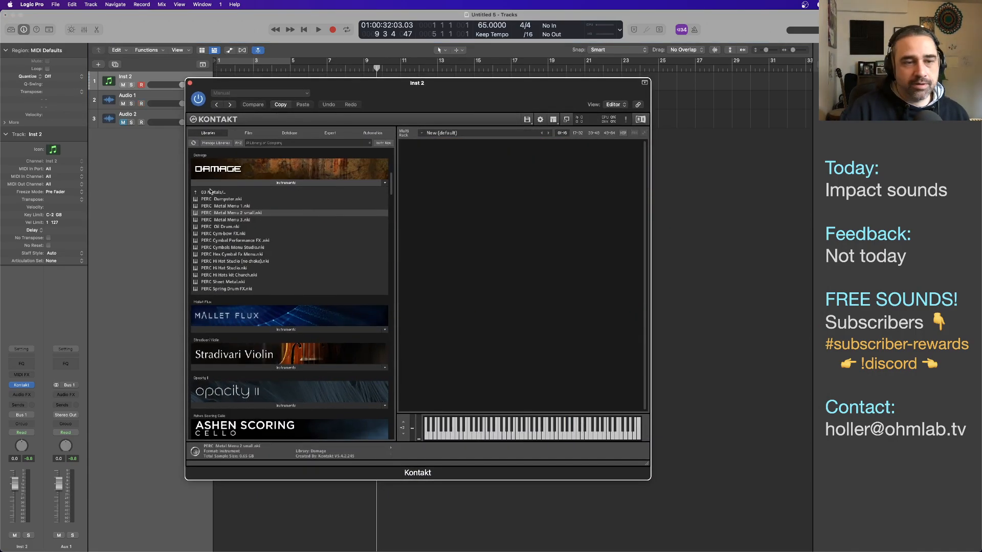
click(223, 228)
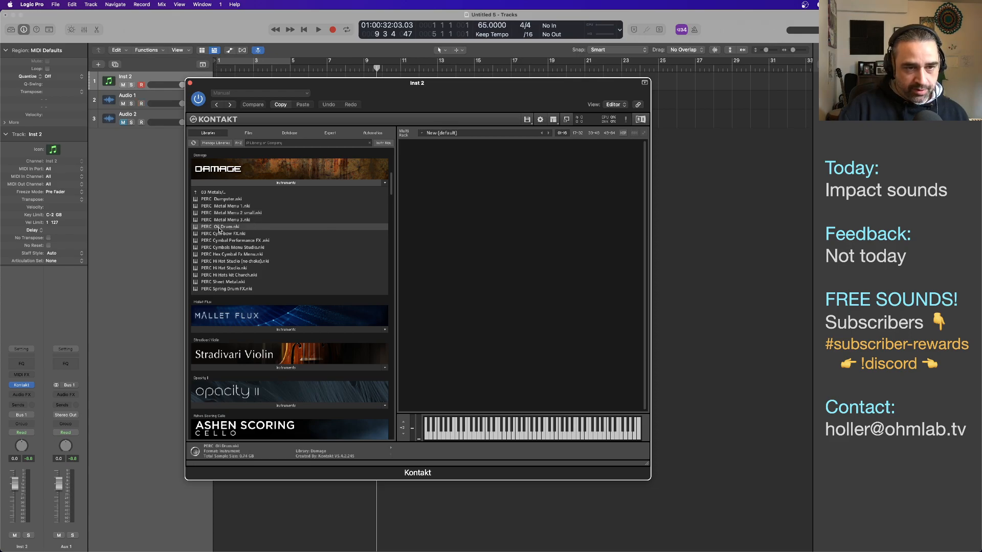
drag(219, 228, 469, 221)
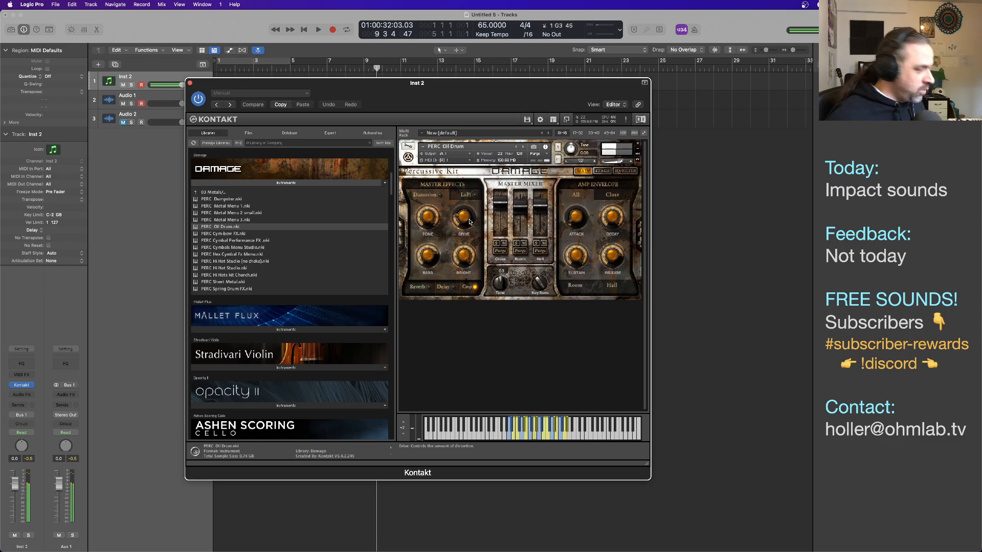
Record Oil Drum impacts on Inst 2 and Audio 1 from the project start to about bar 9
key(Return)
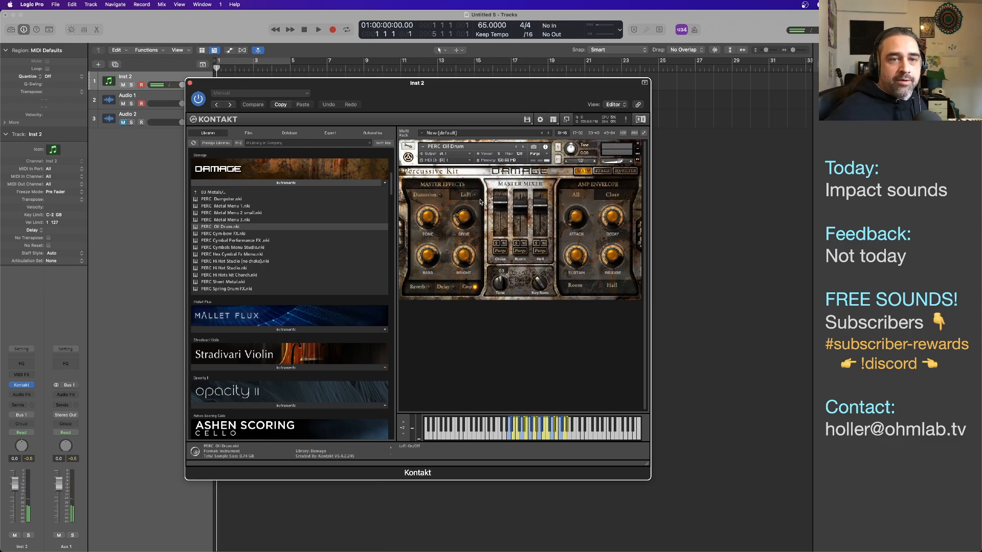
drag(389, 93, 475, 136)
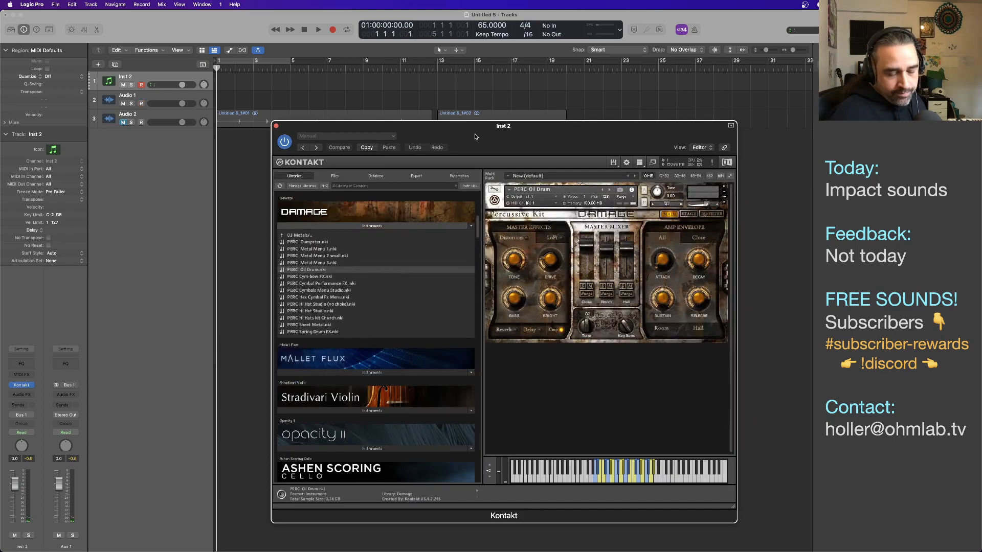
key(r)
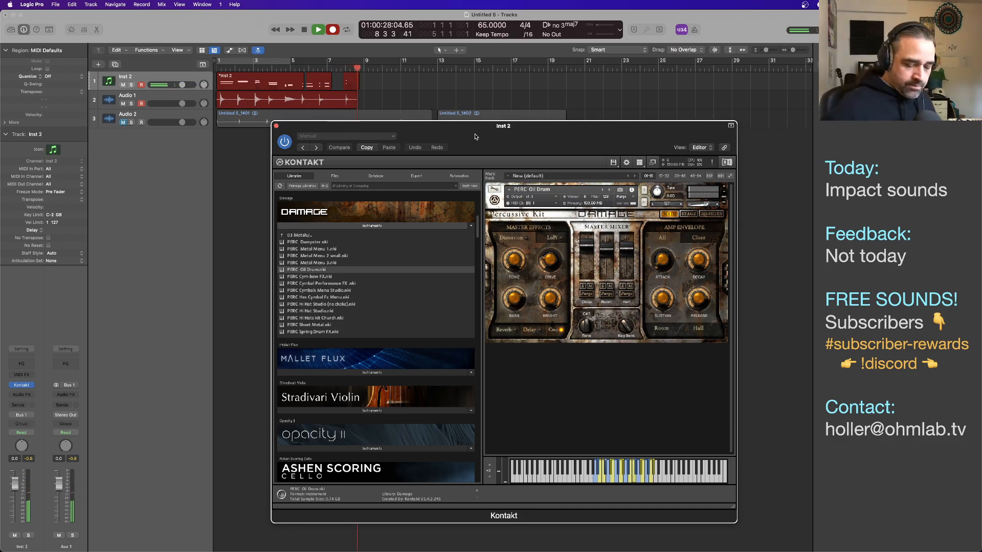
key(space)
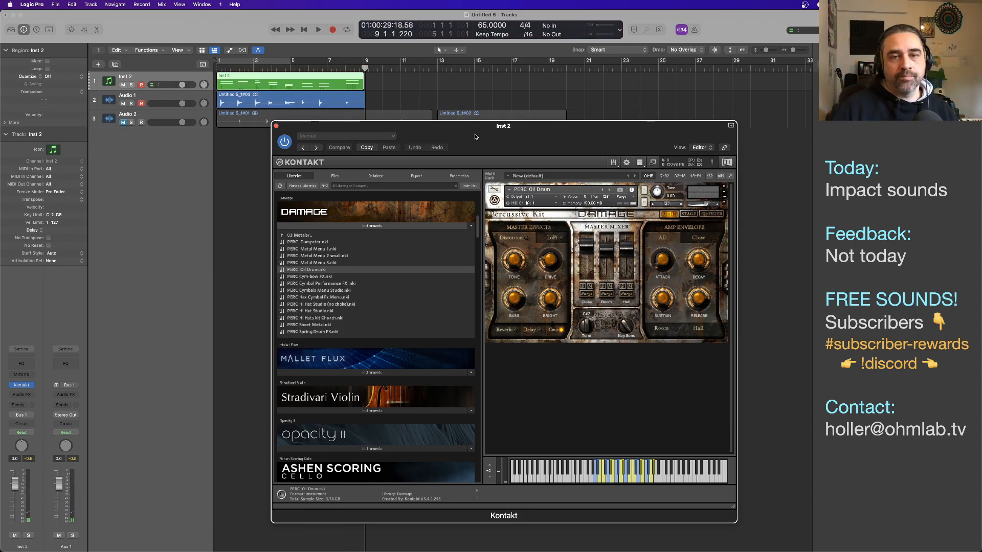
Move the Oil Drum recording to Audio 2 at about bar 20, delete its MIDI region and return the playhead to the start
drag(479, 131, 452, 195)
drag(257, 105, 605, 121)
click(324, 82)
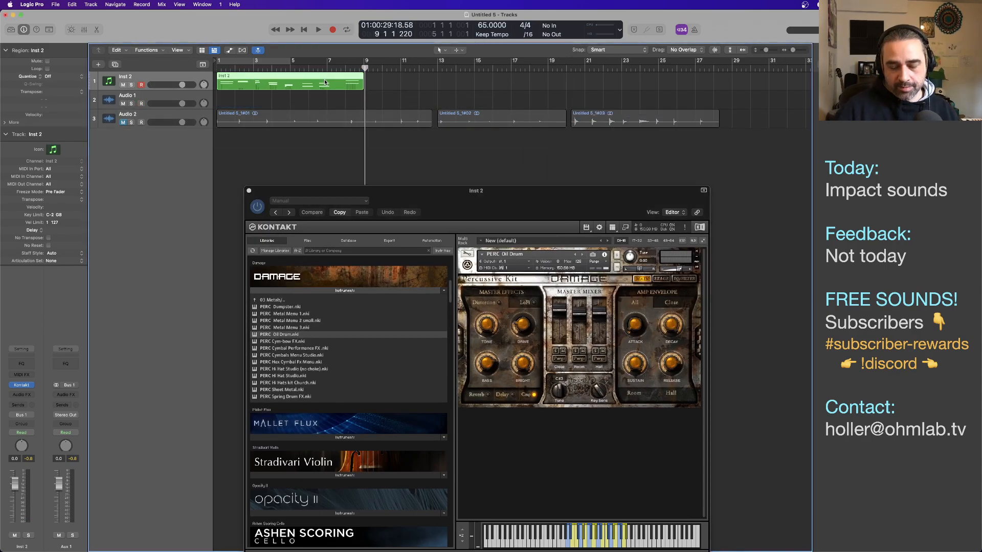
key(Delete)
key(Return)
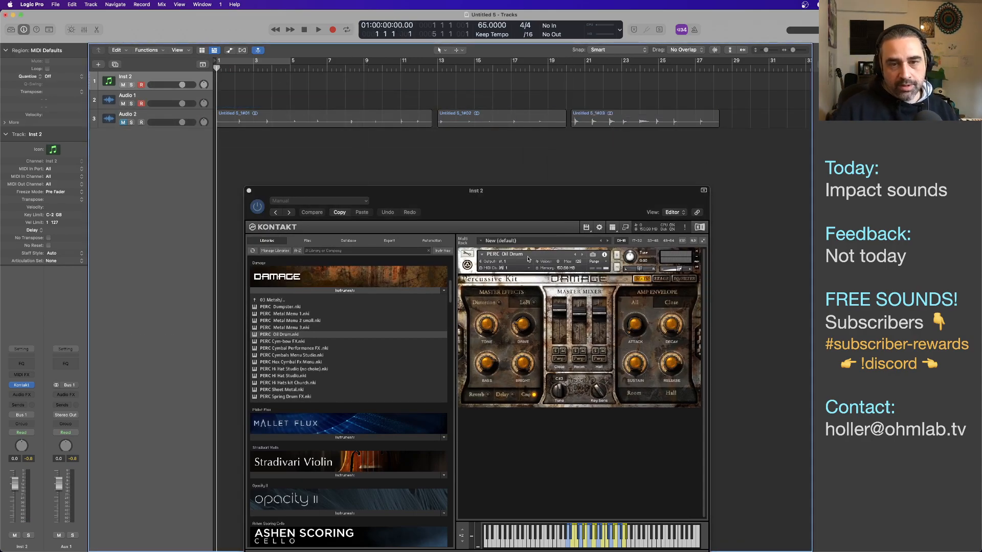
Replace Oil Drum in Kontakt with PERC Dumpster.nki from the Damage metals folder and audition its sounds
drag(491, 217, 459, 105)
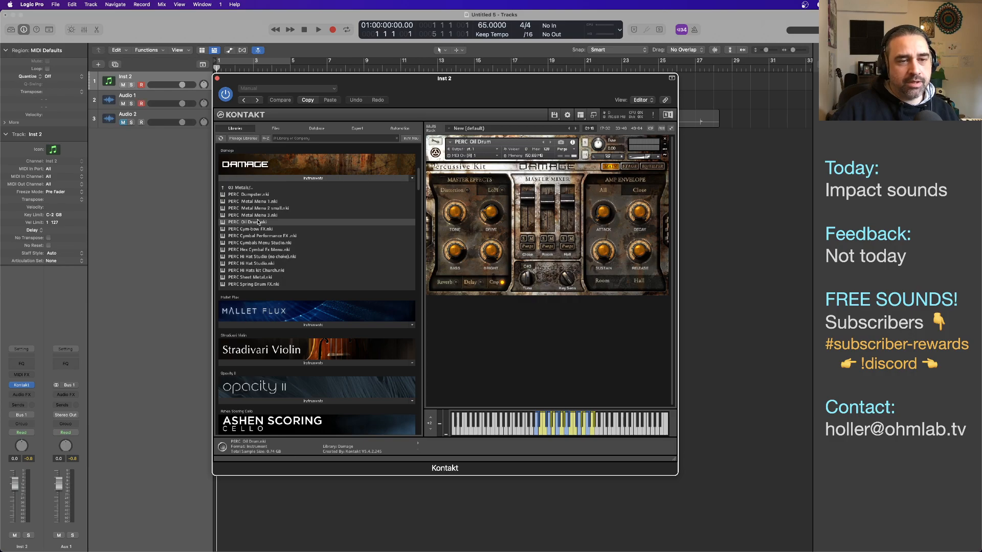
click(250, 194)
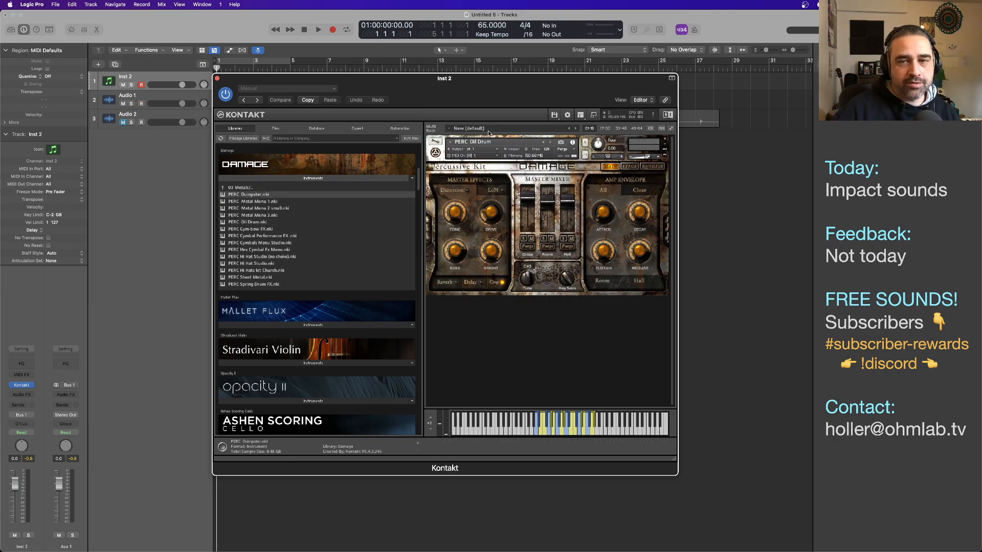
click(665, 142)
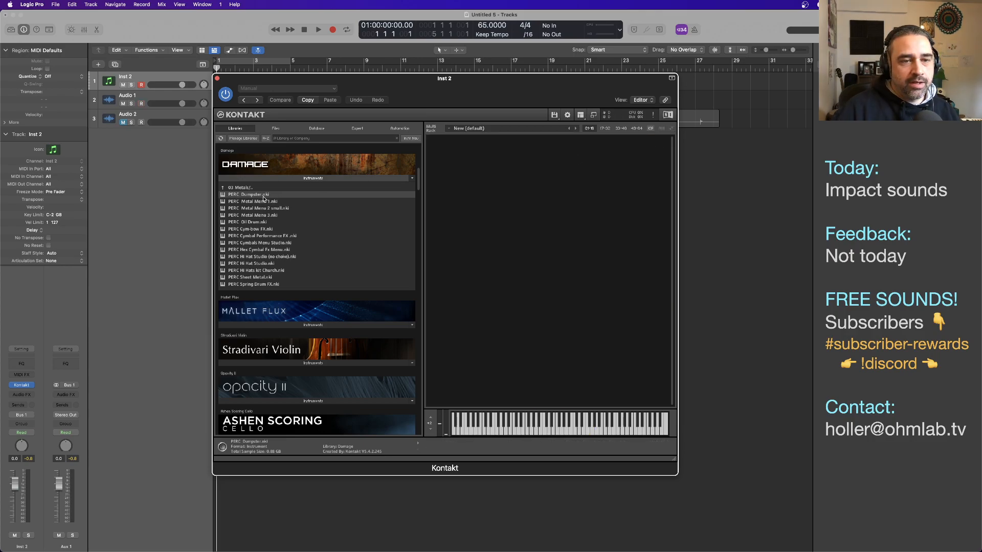
drag(264, 196, 494, 199)
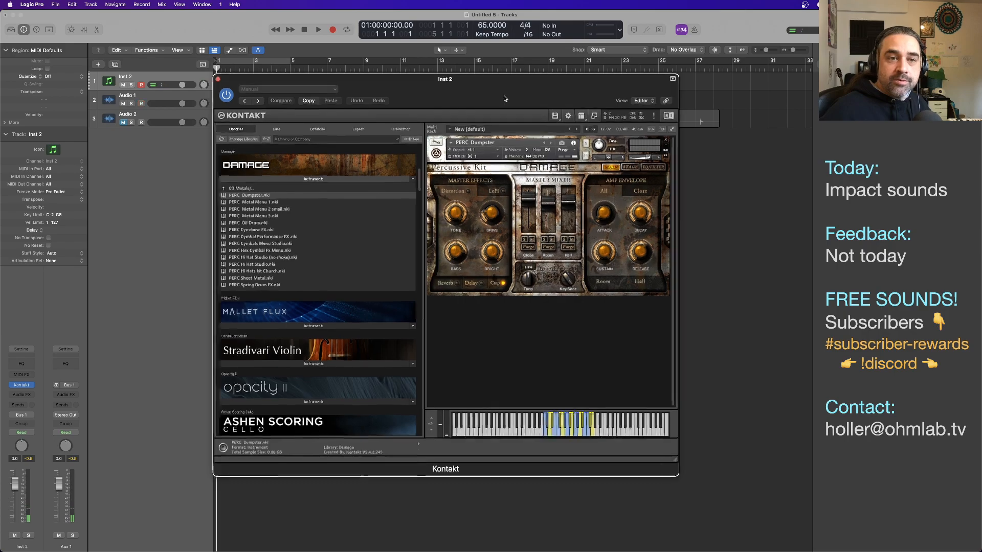
Record Dumpster impacts on Inst 2 and Audio 1 from the project start to about bar 11, and return the playhead to the start
drag(504, 98, 581, 141)
key(r)
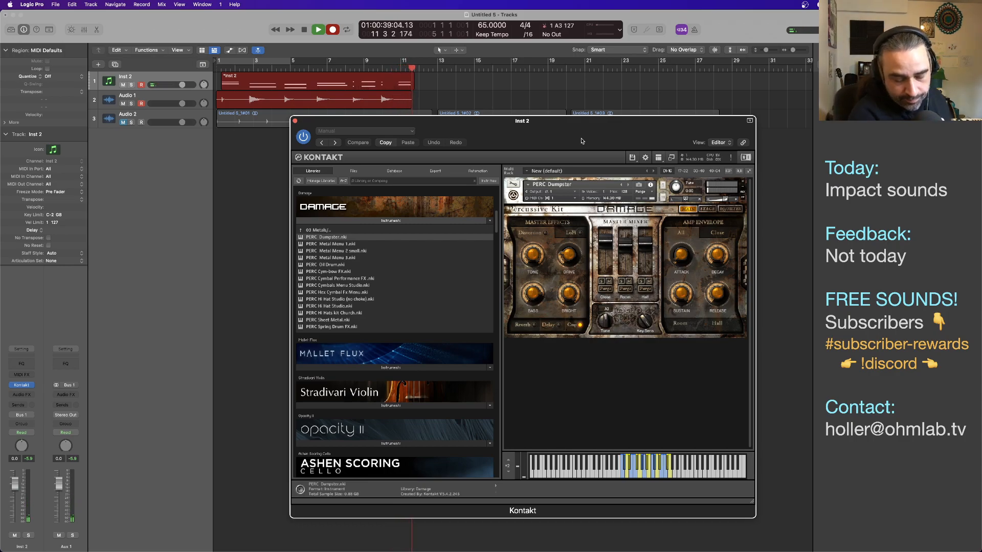
key(space)
key(Return)
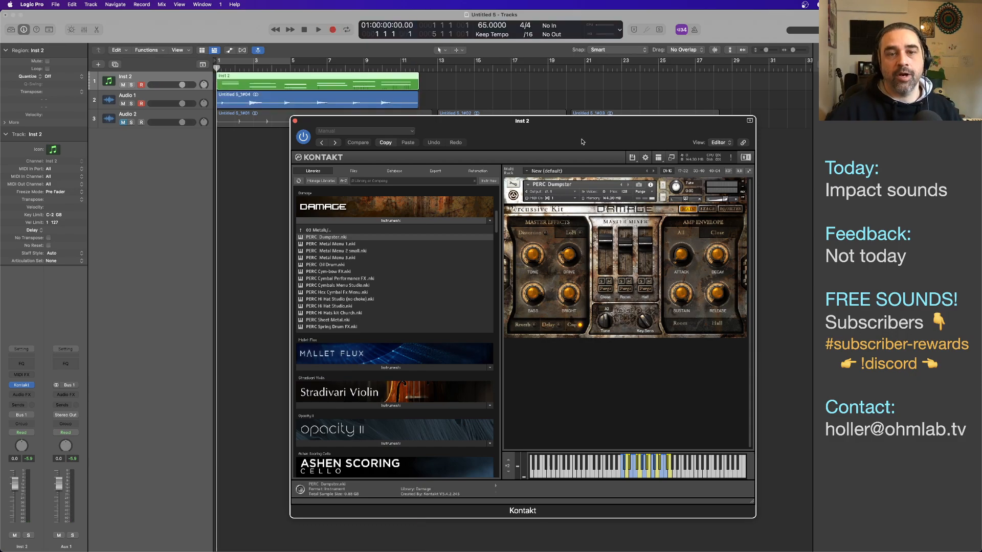
Move the Dumpster recording to Audio 2 at about bar 29, after the third take, and delete its MIDI region on Inst 2
drag(550, 129, 499, 287)
key(super+Left)
key(super+Left)
key(super+Left)
key(super+Left)
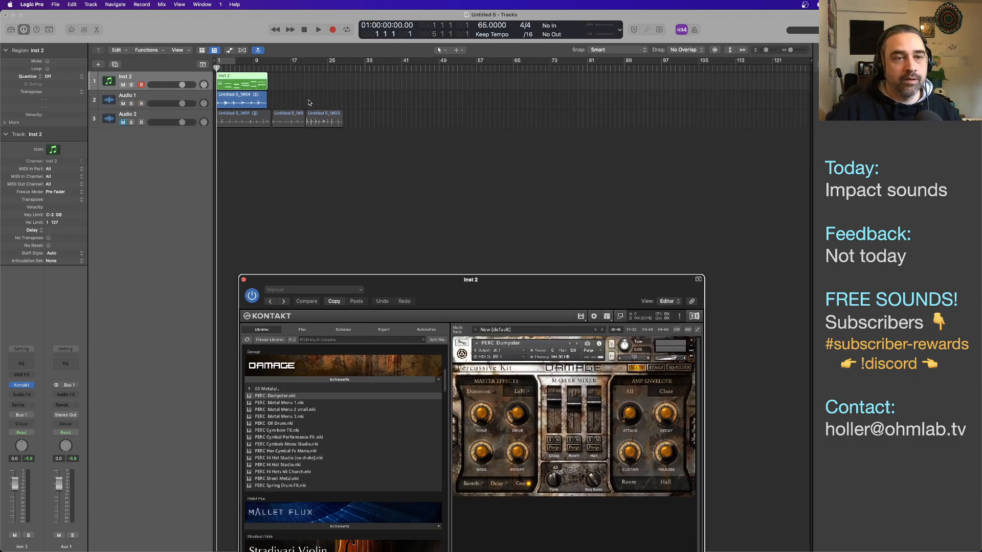
click(239, 102)
drag(239, 102, 368, 119)
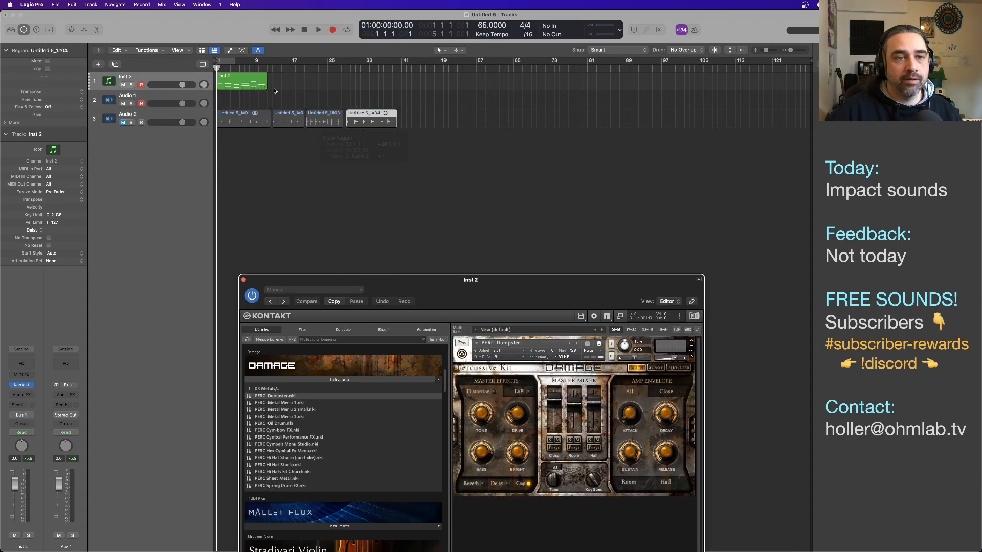
click(251, 86)
key(Delete)
Replace Dumpster in Kontakt with PERC Bad A Krunch Kit.nki from the 05 Damage Kits folder and audition it
drag(494, 299, 516, 108)
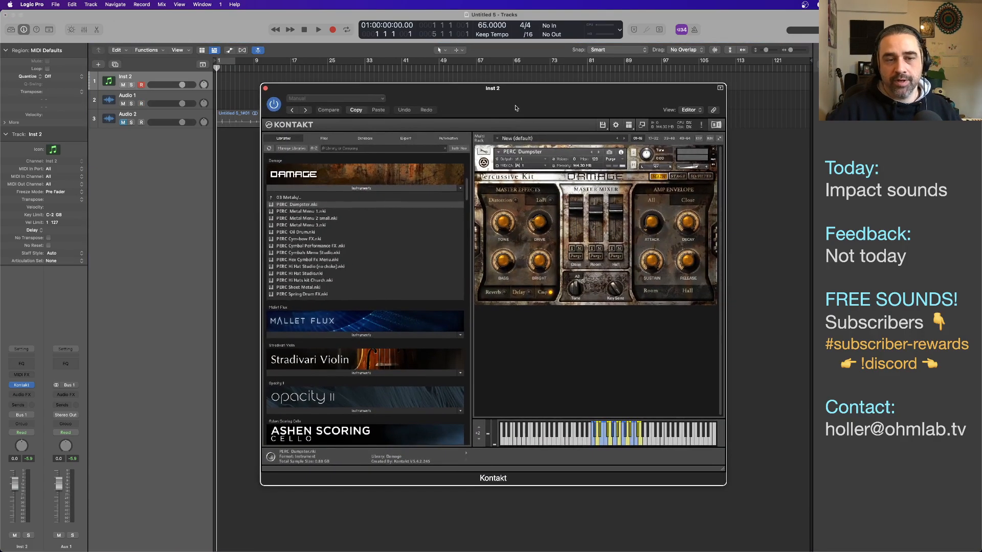
click(295, 199)
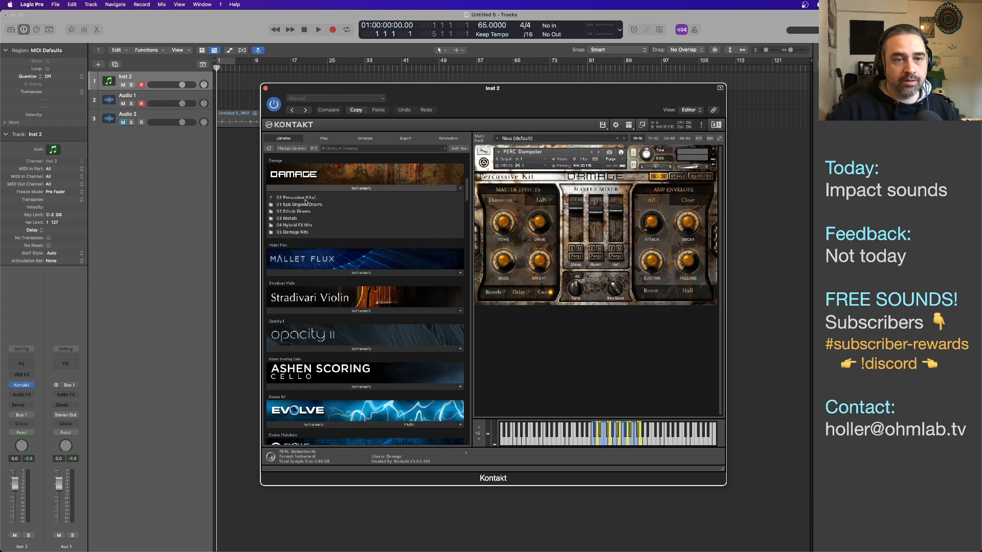
click(302, 233)
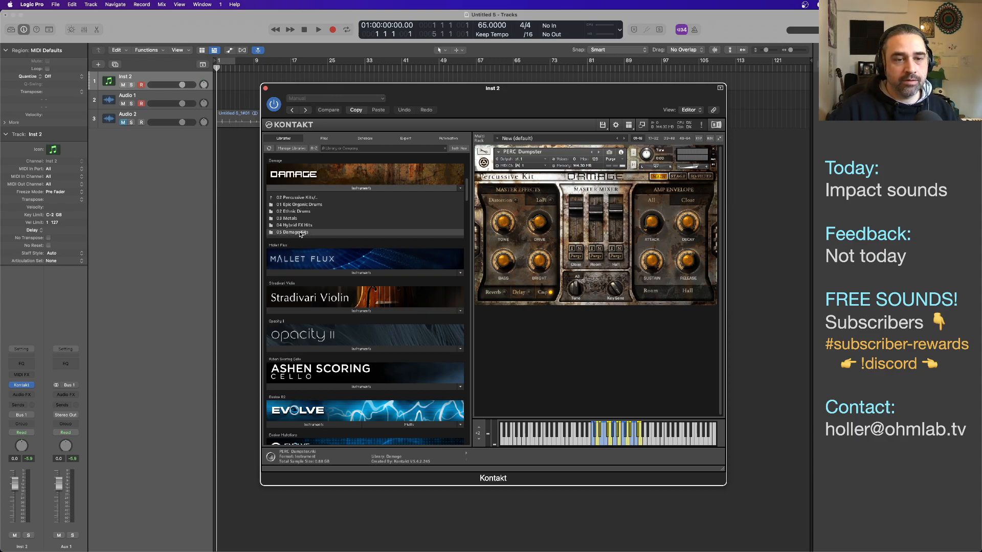
double_click(301, 233)
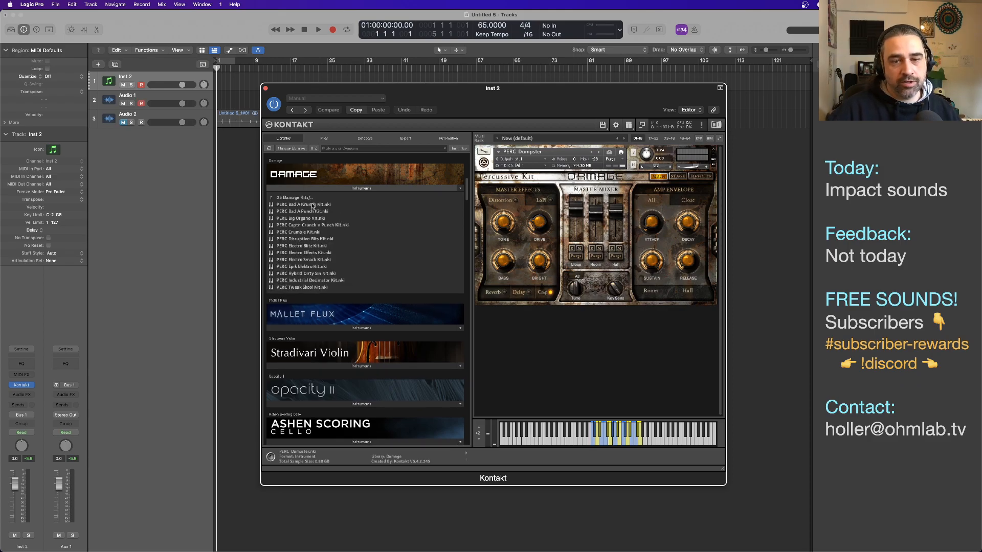
click(714, 150)
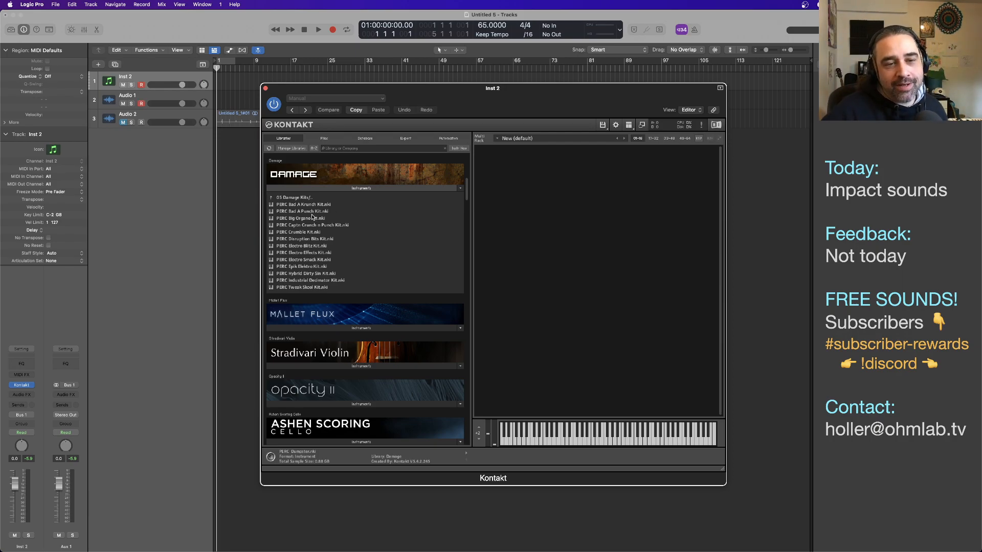
key(Down)
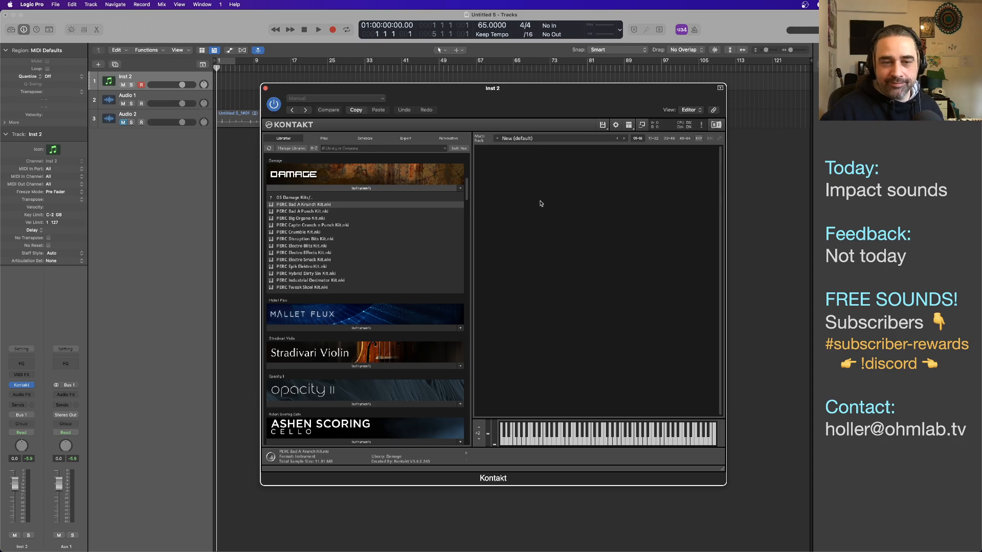
double_click(305, 205)
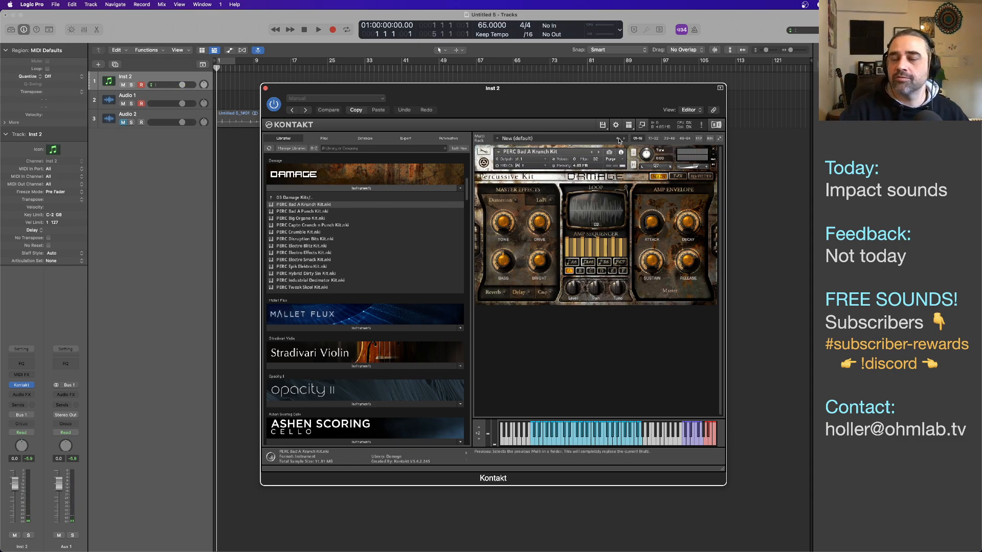
Swap the Krunch kit for PERC Crumble Kit.nki, audition it, and remove it from Kontakt
click(713, 149)
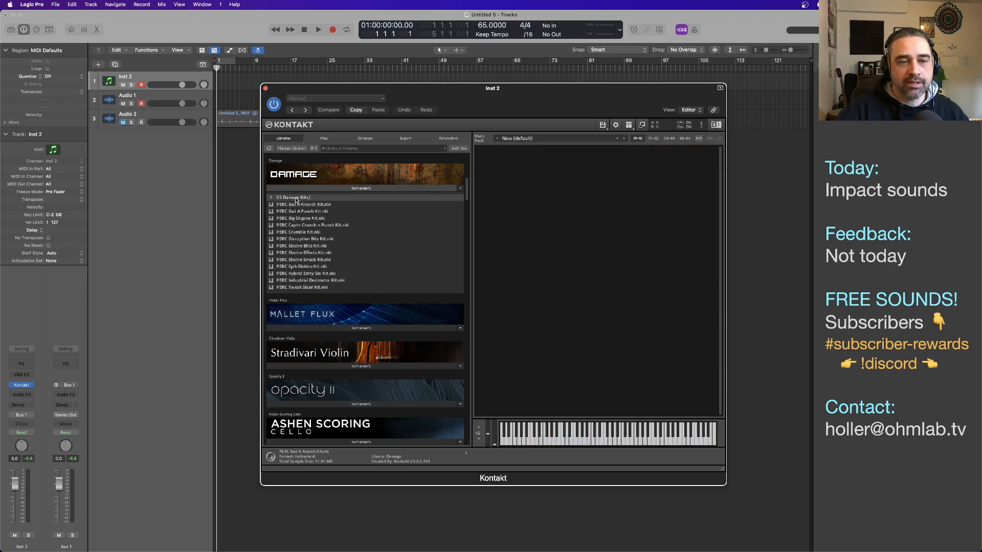
click(306, 232)
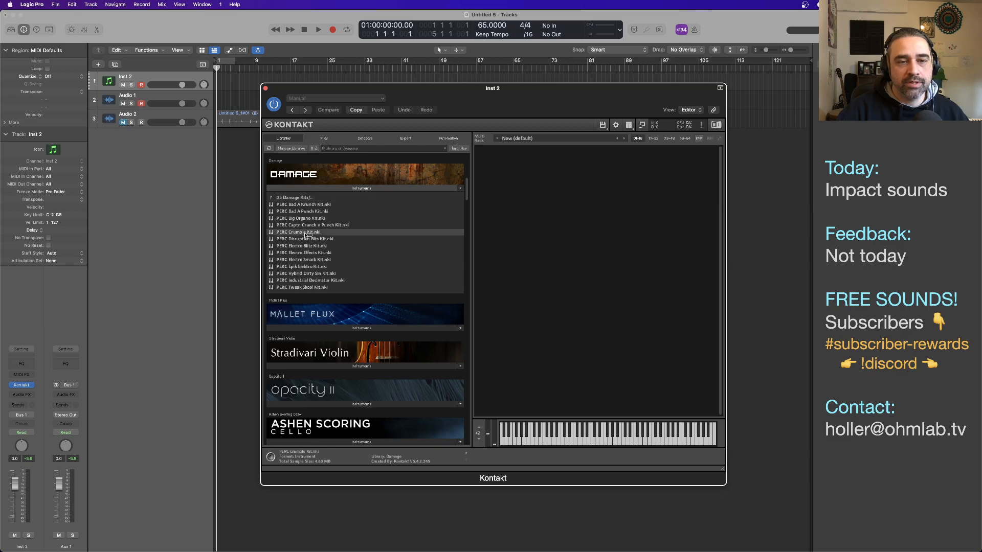
double_click(303, 233)
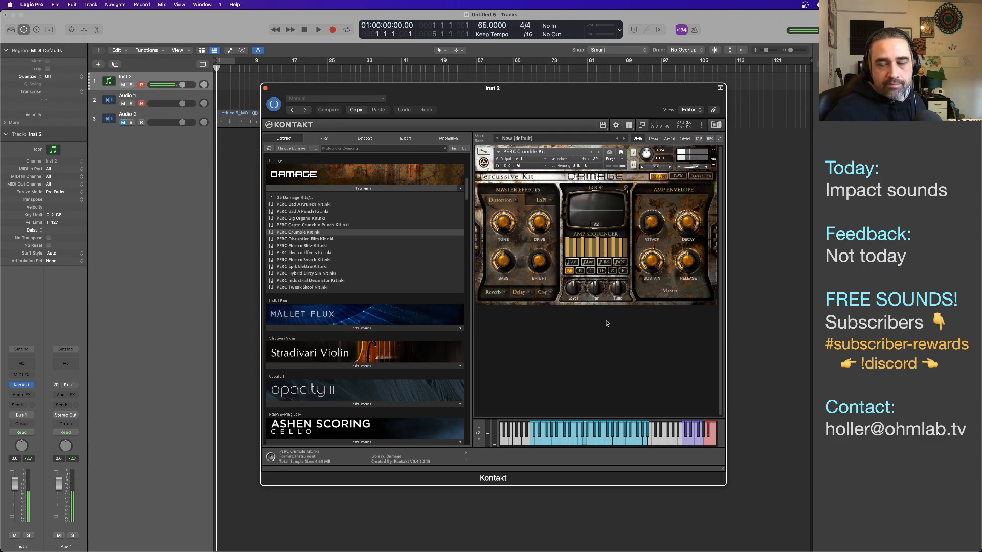
click(714, 149)
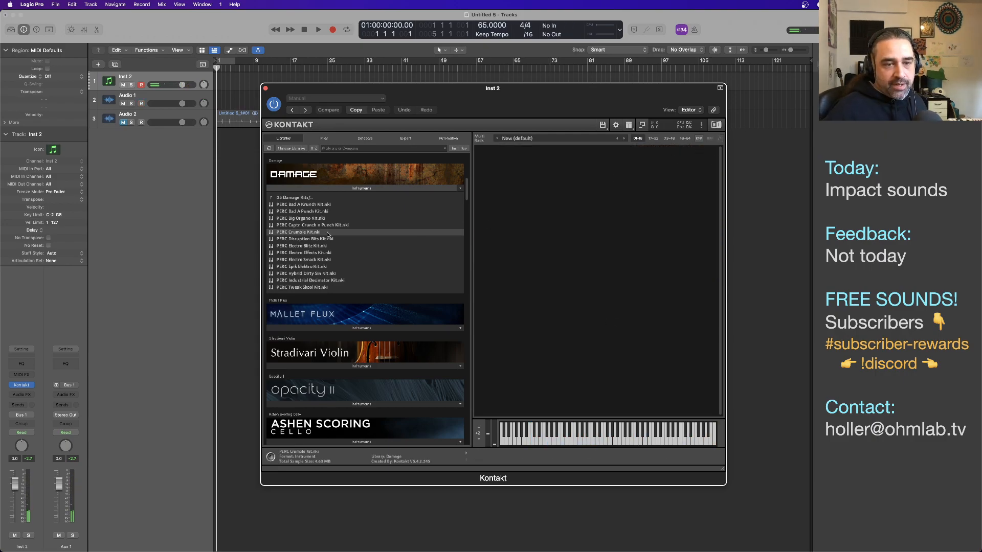
scroll(327, 234, down, 3)
scroll(327, 234, up, 8)
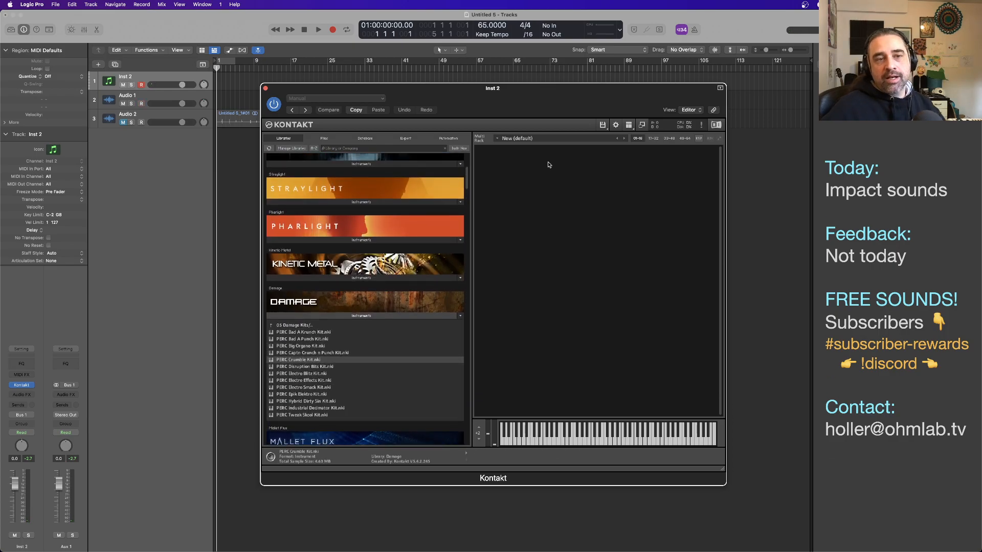
Close Kontakt and replace it on Inst 2 with the Sculpture modeling synth
click(266, 89)
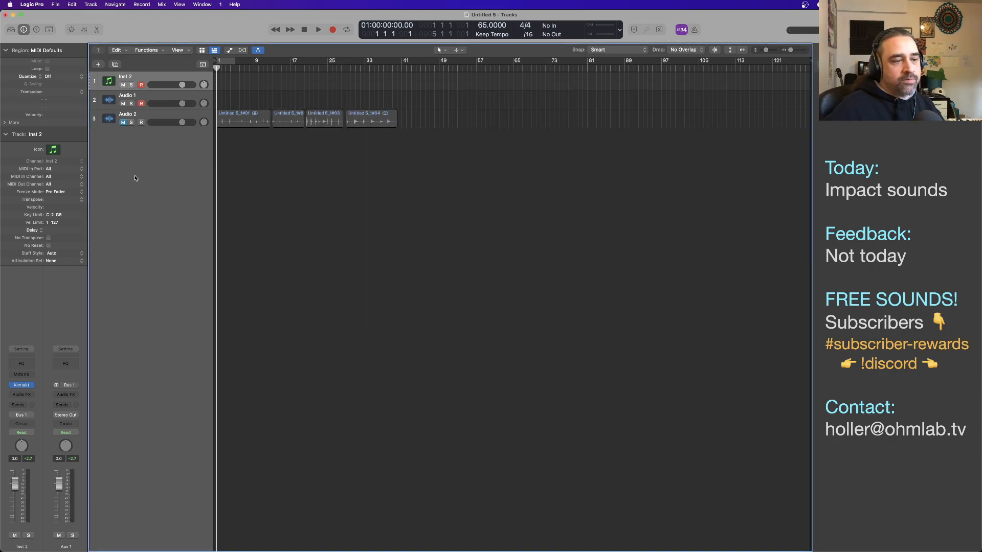
click(32, 386)
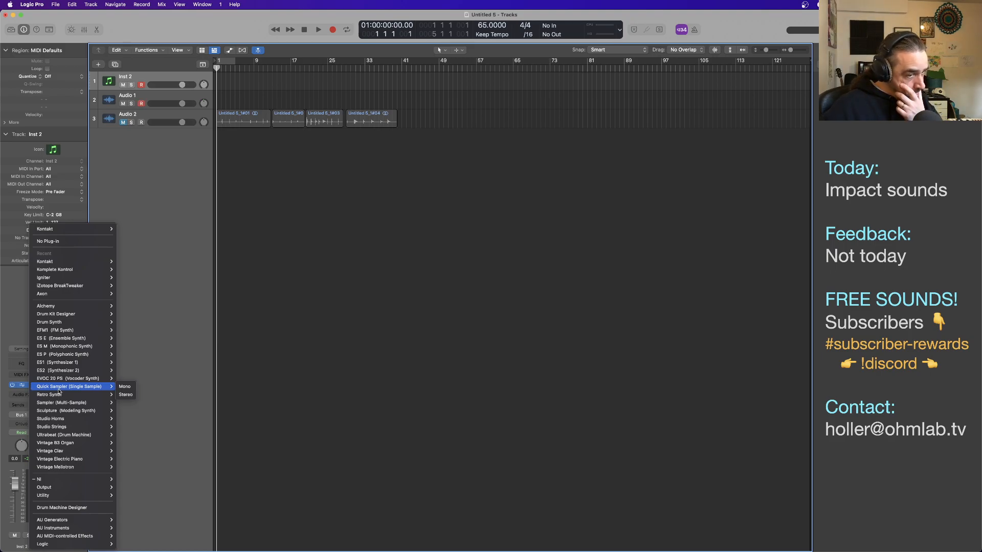
mouse_move(55, 401)
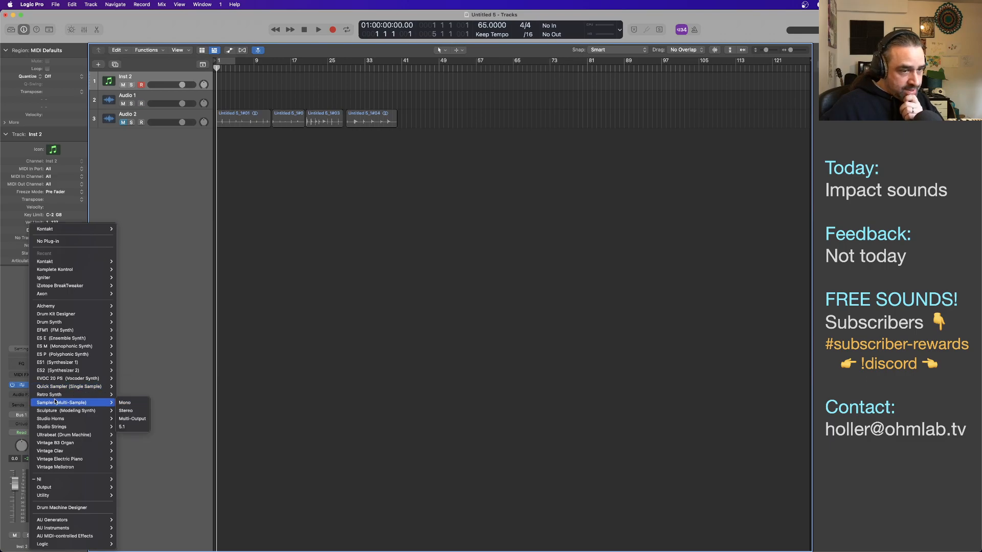
click(126, 410)
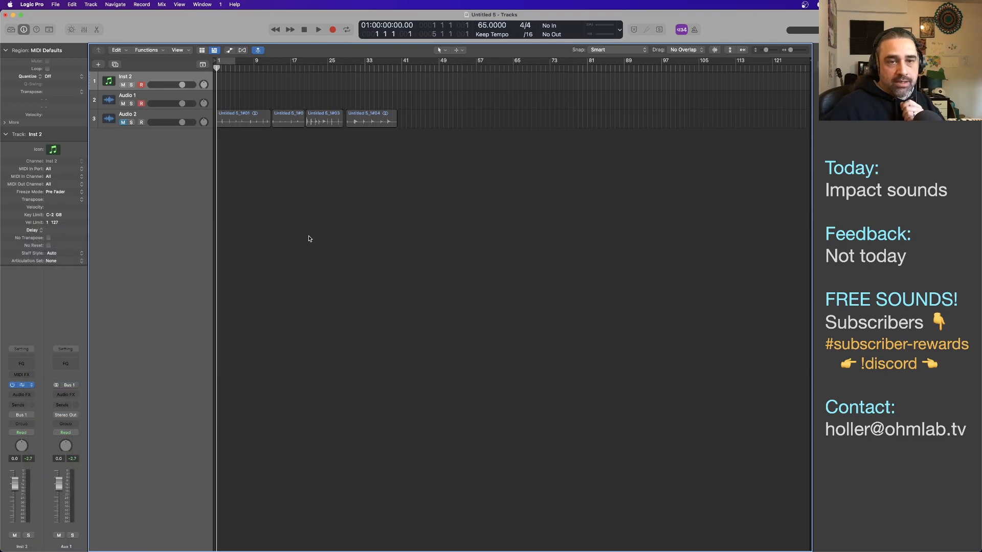
Check the Arctic chapter's brief in TextEdit, return to Logic Pro, and load Sculpture's Crystal Chimes preset from 04 Modeled Bells
click(397, 122)
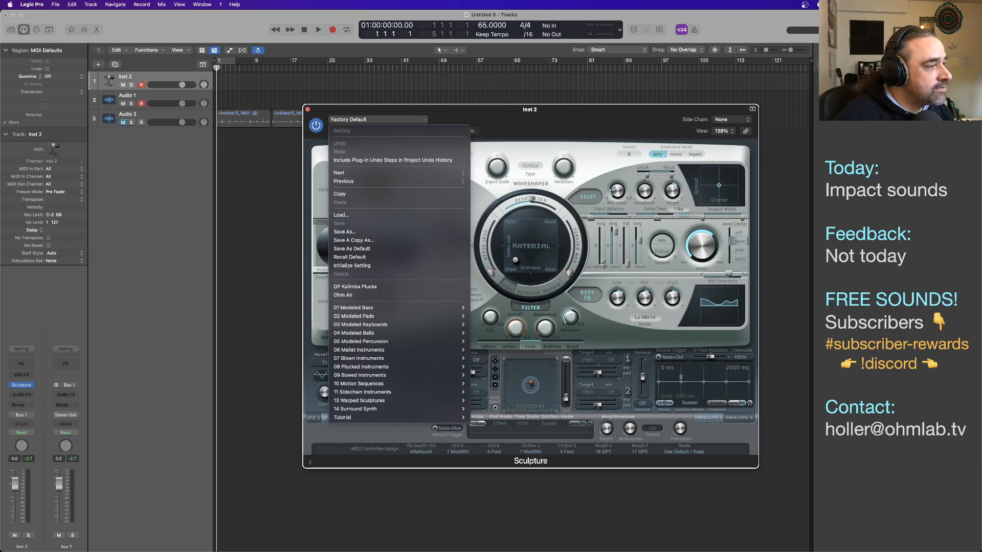
key(super+Tab)
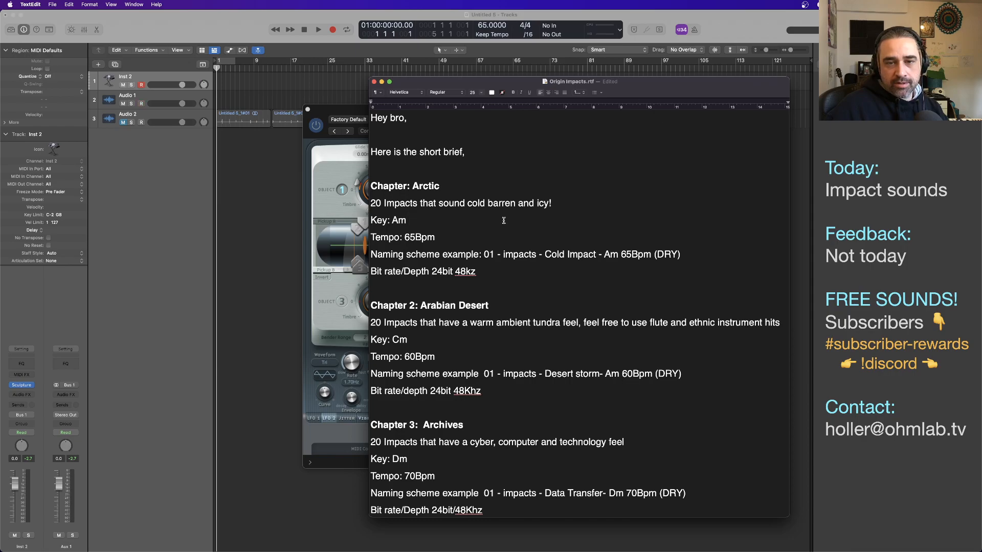
key(super+Tab)
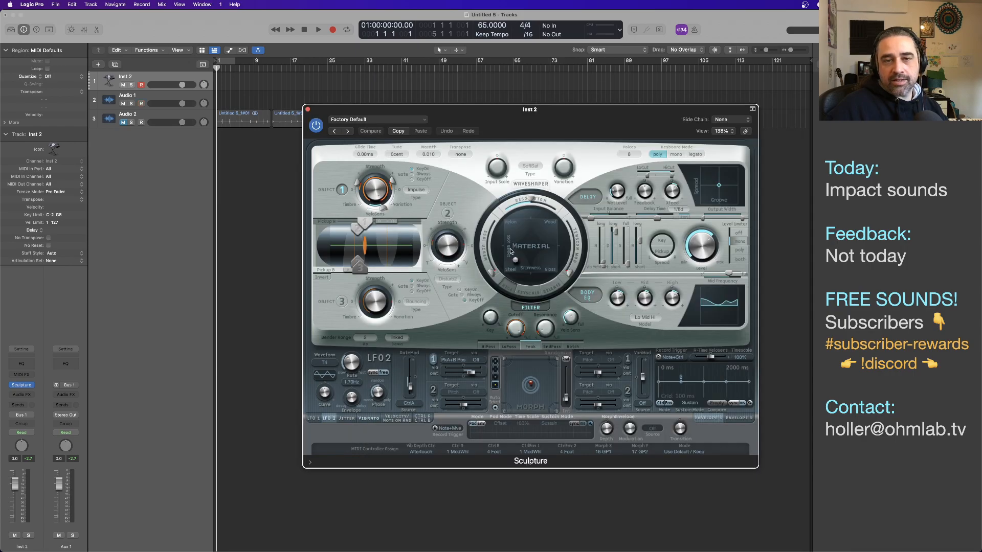
click(367, 119)
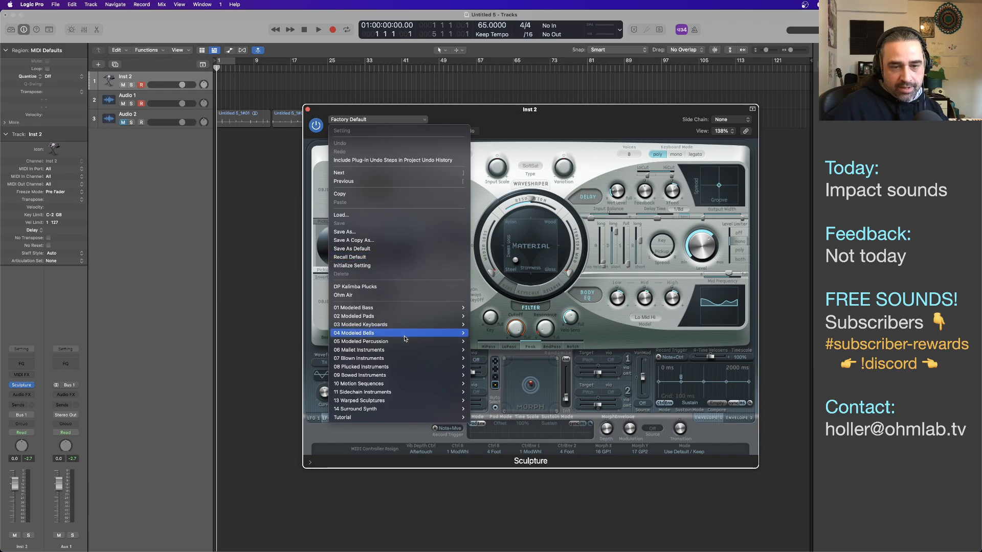
mouse_move(403, 335)
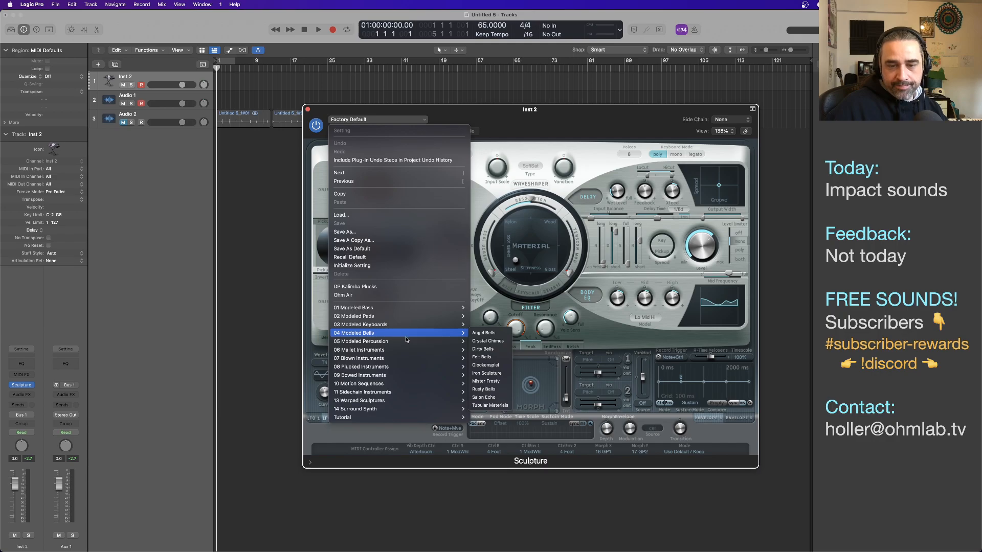
click(498, 339)
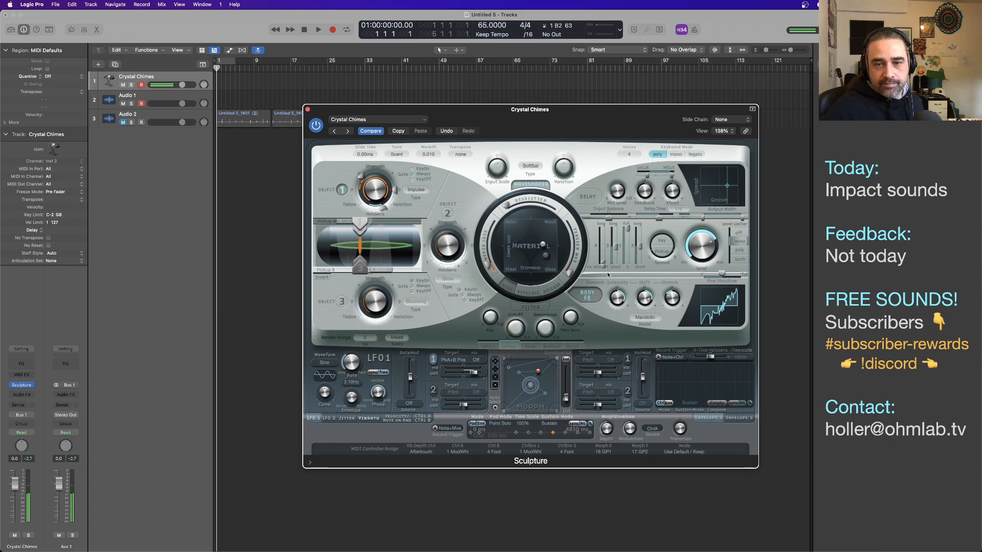
Advance Sculpture to the Dirty Bells preset and audition it
click(347, 132)
click(347, 132)
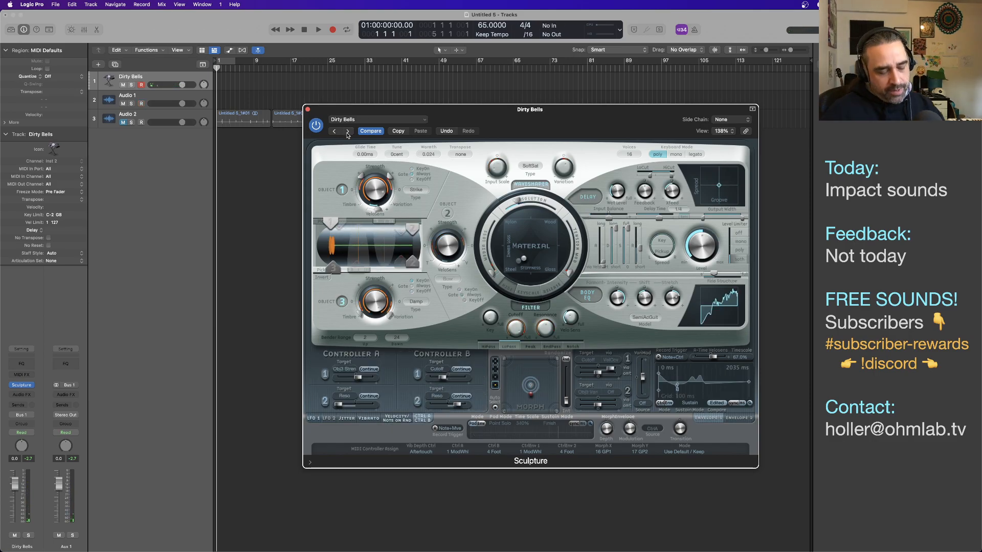
key(super+Tab)
key(super+Tab)
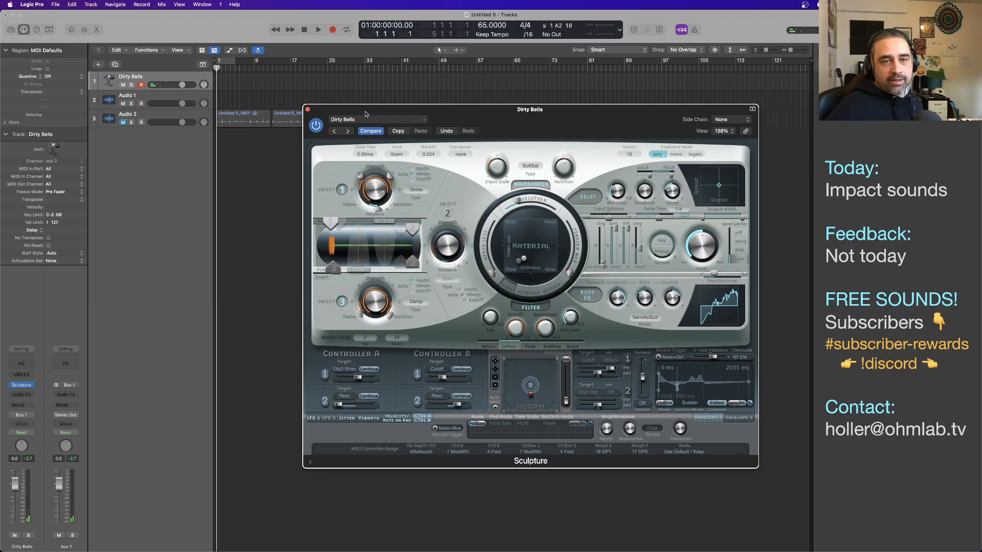
Record a Dirty Bells take from the project start while moving Sculpture's Material point around the pad between notes
drag(367, 110, 381, 135)
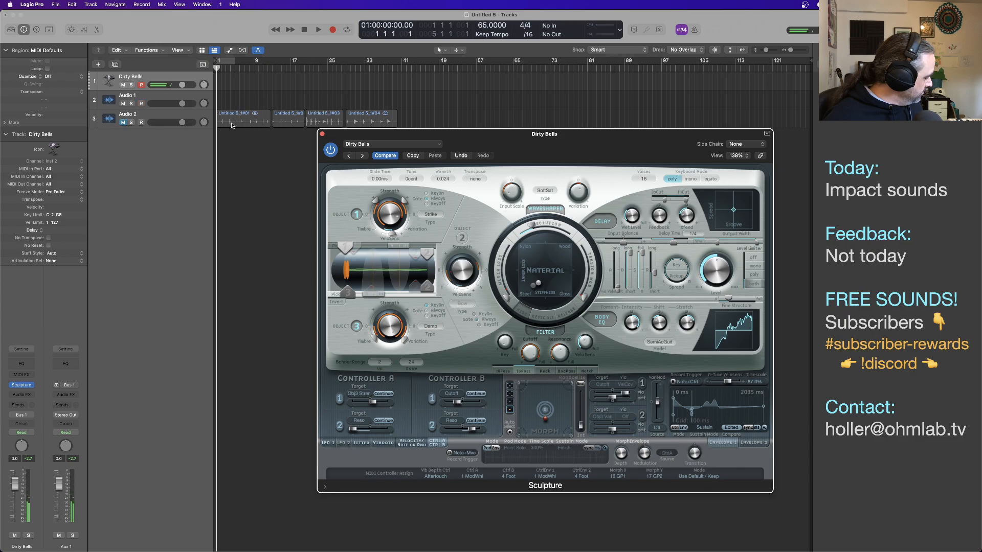
key(r)
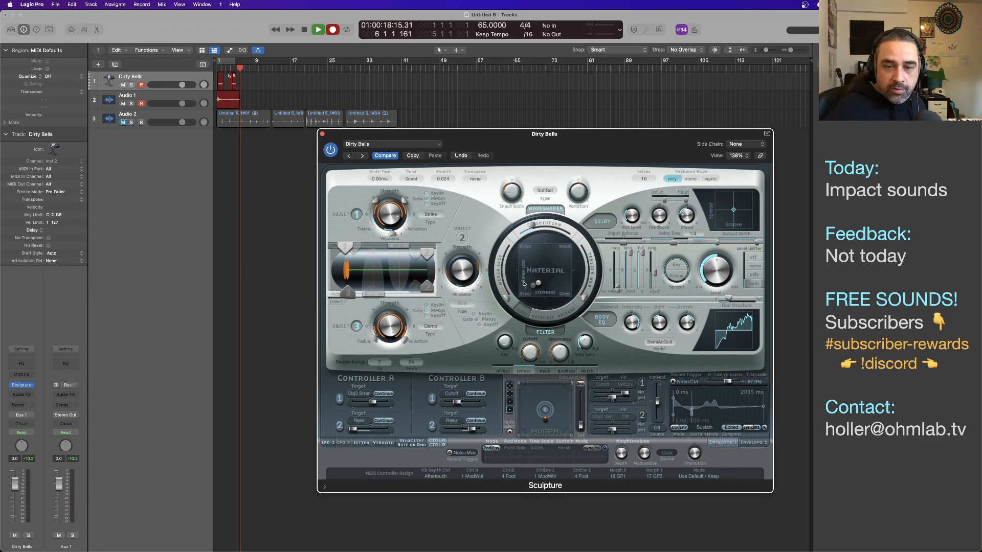
drag(535, 290, 536, 267)
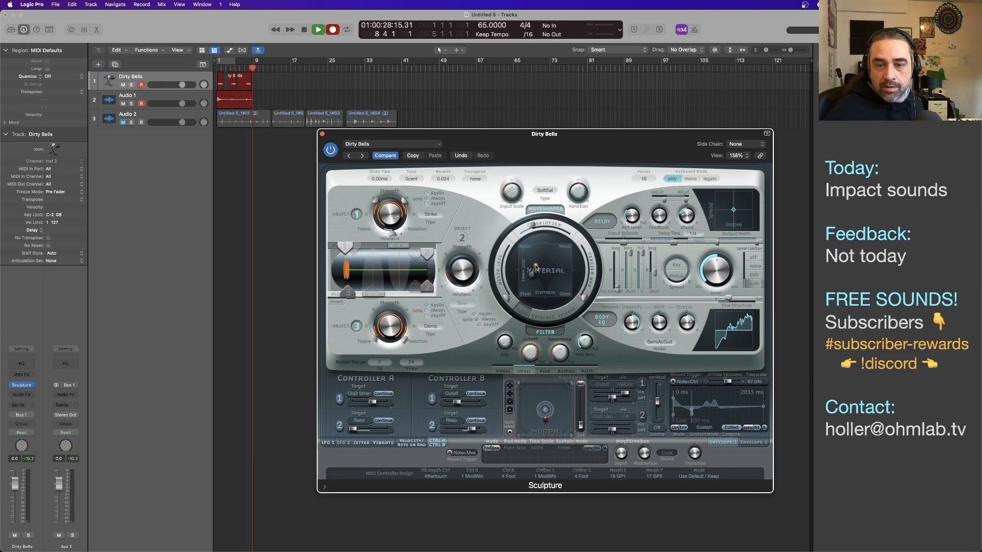
drag(535, 267, 565, 277)
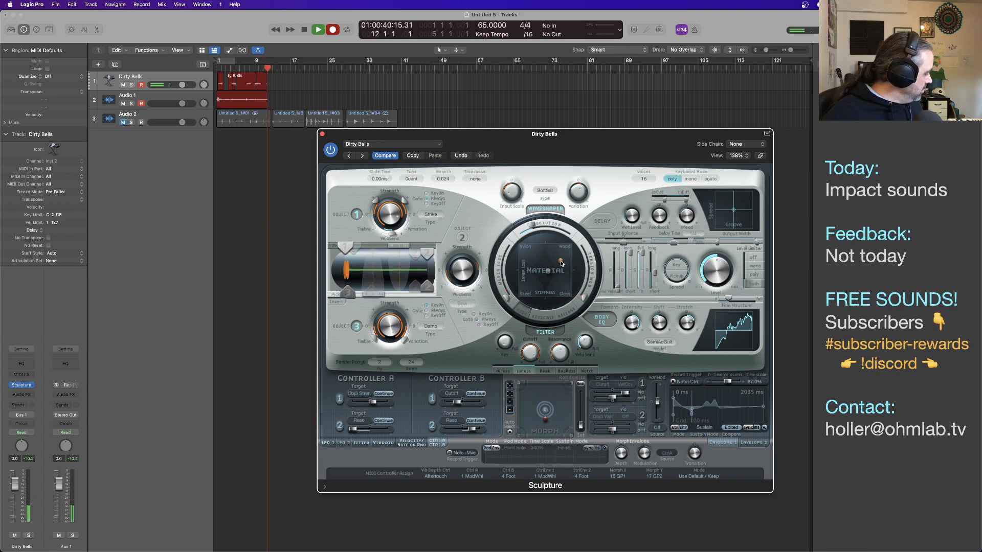
drag(561, 263, 526, 254)
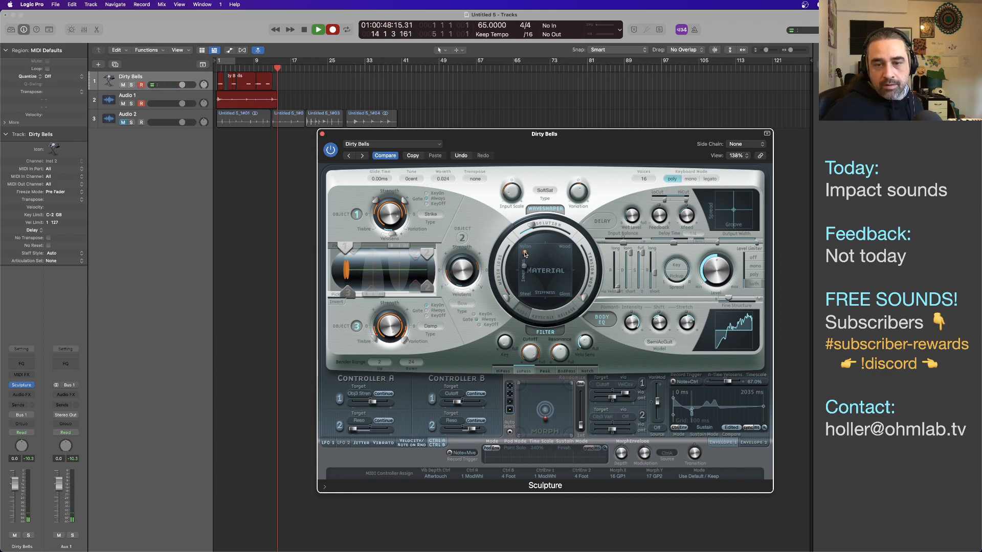
drag(524, 253, 529, 295)
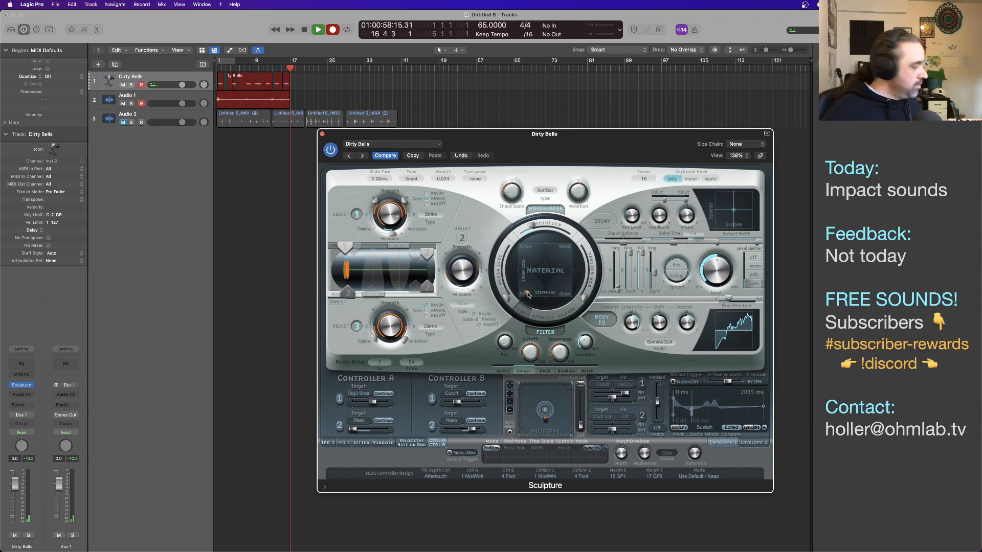
drag(528, 295, 525, 277)
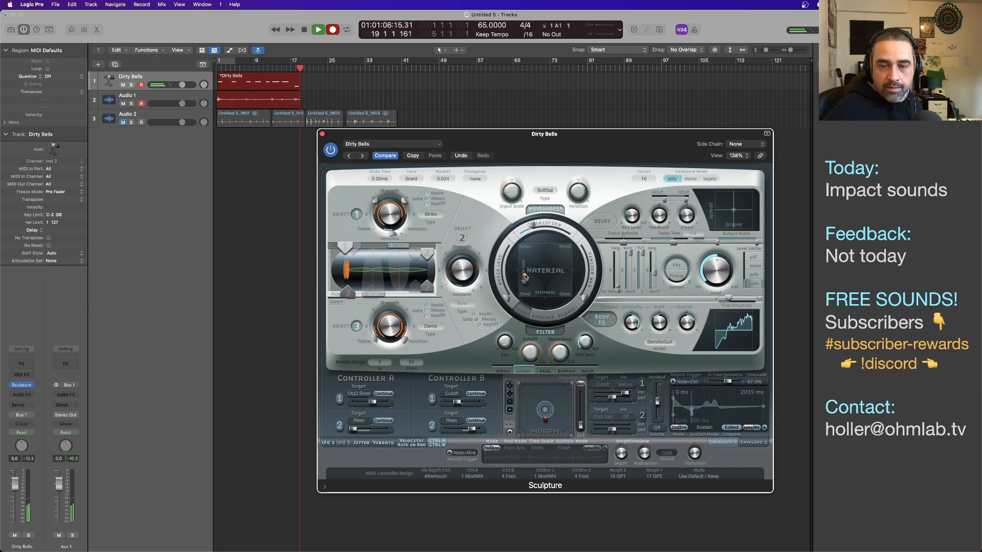
drag(525, 278, 563, 280)
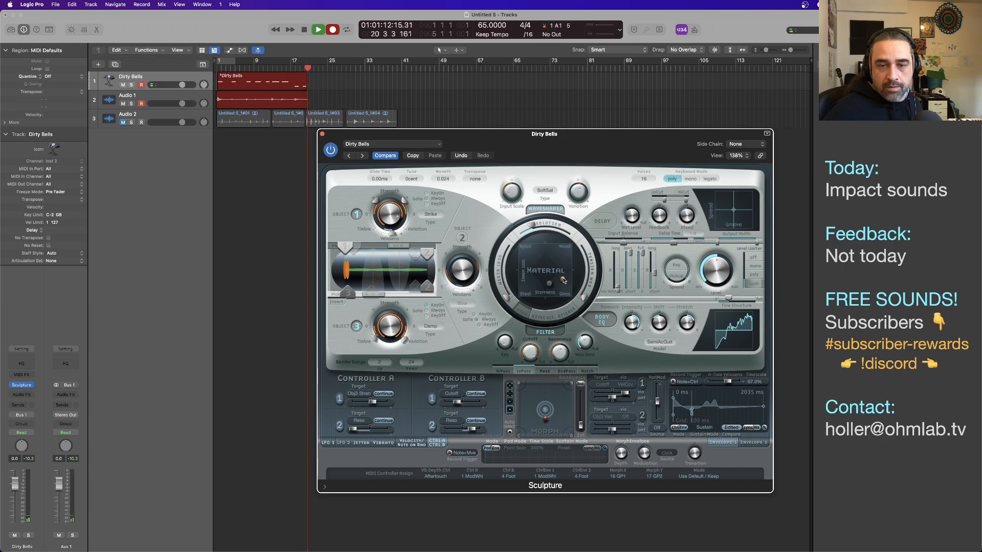
drag(563, 280, 557, 264)
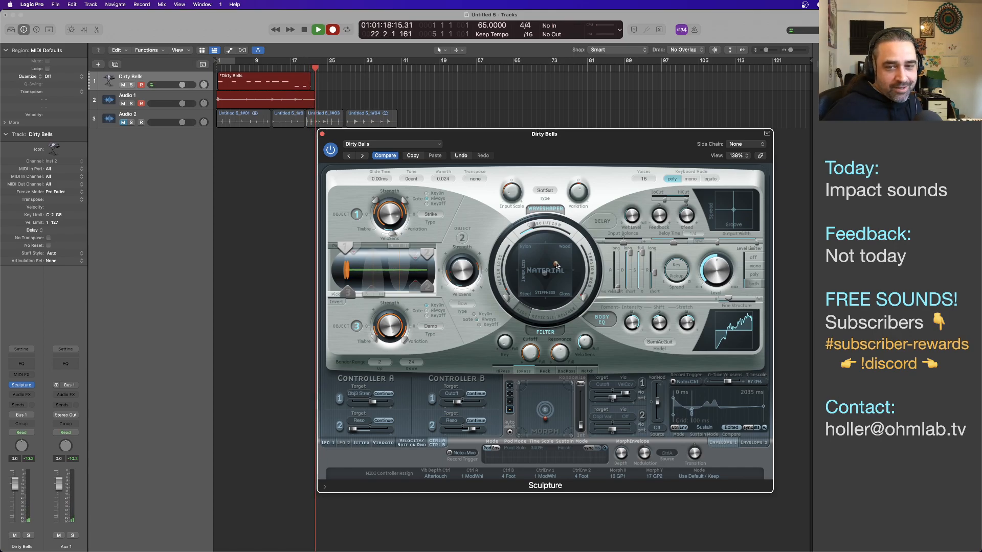
drag(556, 264, 540, 257)
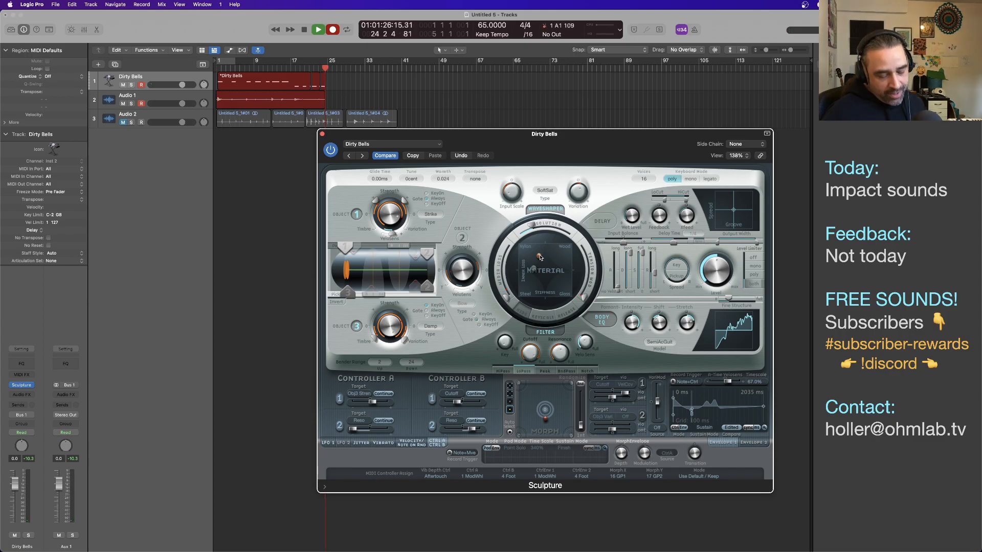
key(space)
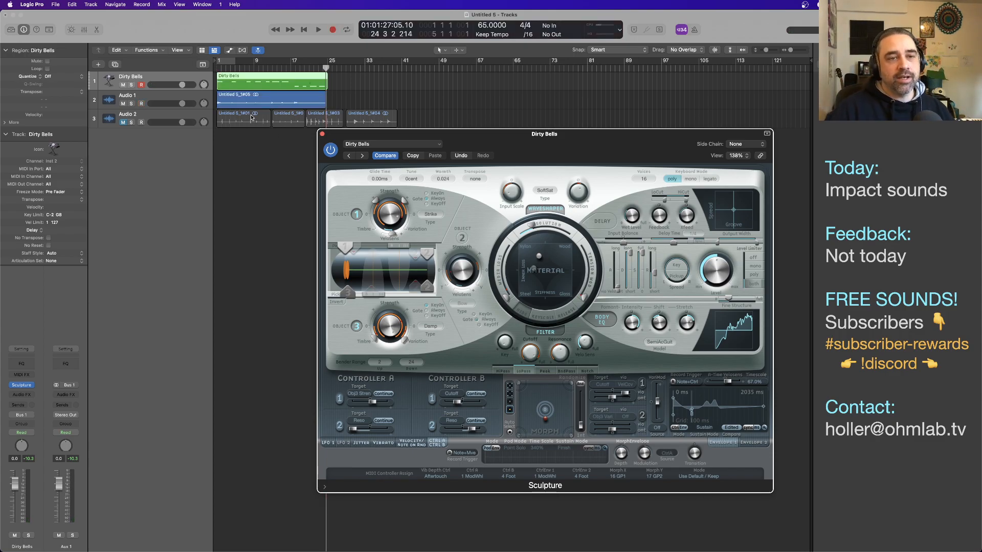
Move the new bell recording from Audio 1 onto a new audio track below Audio 2
drag(421, 139, 375, 191)
mouse_move(245, 103)
mouse_down()
mouse_move(438, 127)
mouse_move(391, 152)
mouse_move(241, 140)
mouse_up()
click(166, 119)
double_click(179, 152)
Rename the Audio 2 and Audio 3 tracks as Arctic
double_click(126, 115)
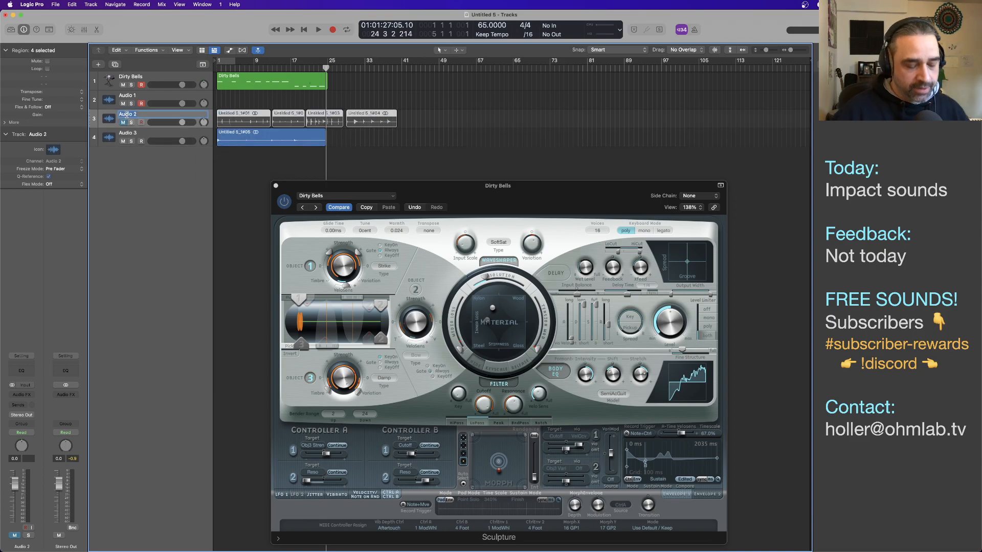
text(Arctic)
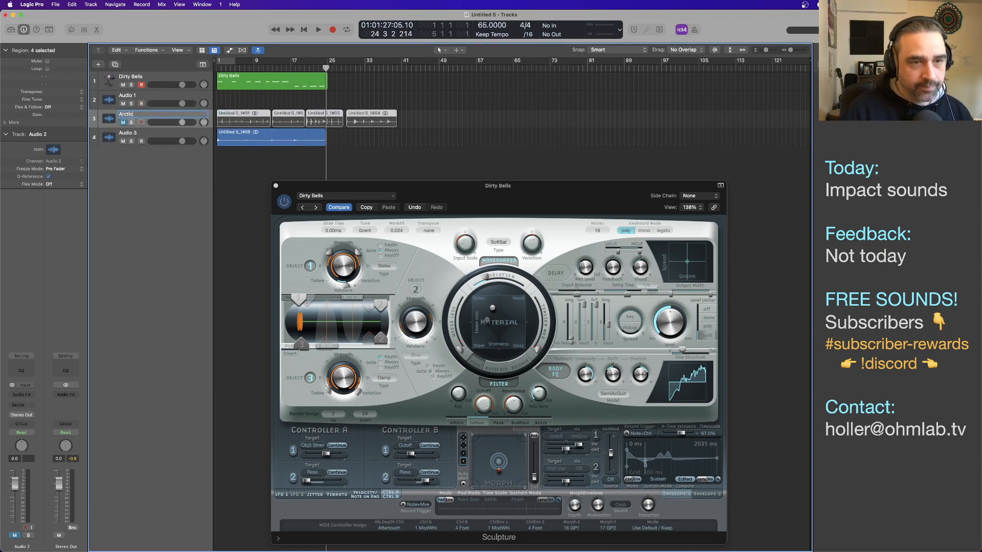
key(Return)
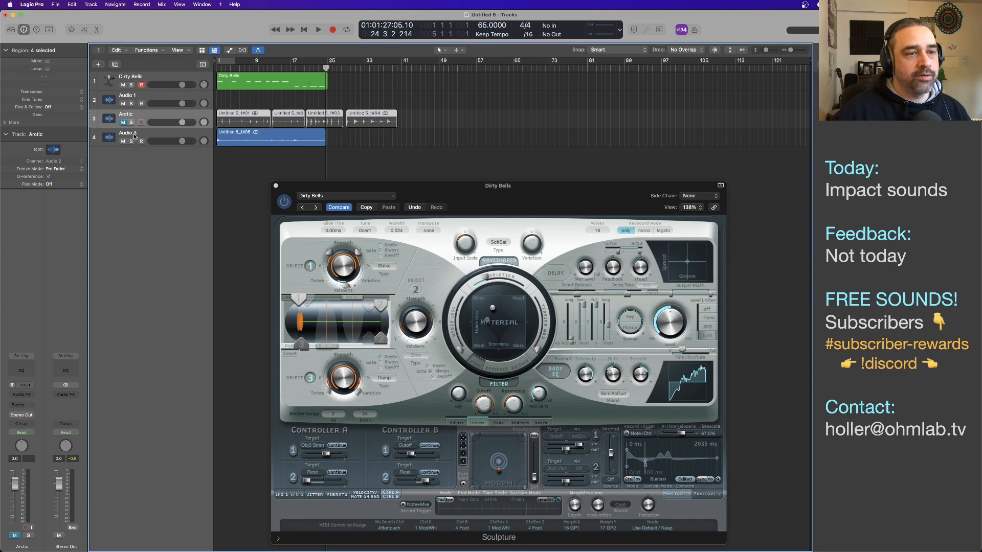
double_click(135, 135)
text(Arctic)
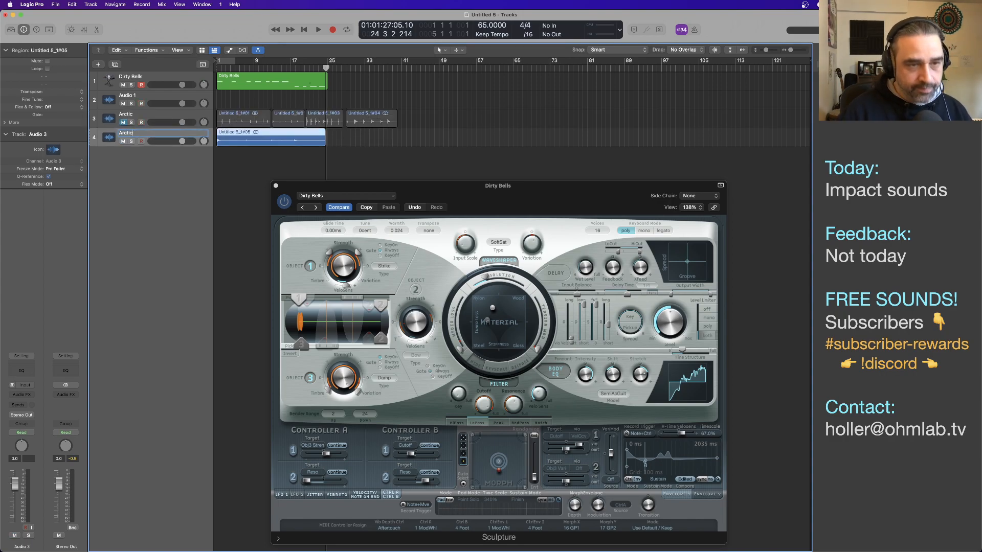
key(Return)
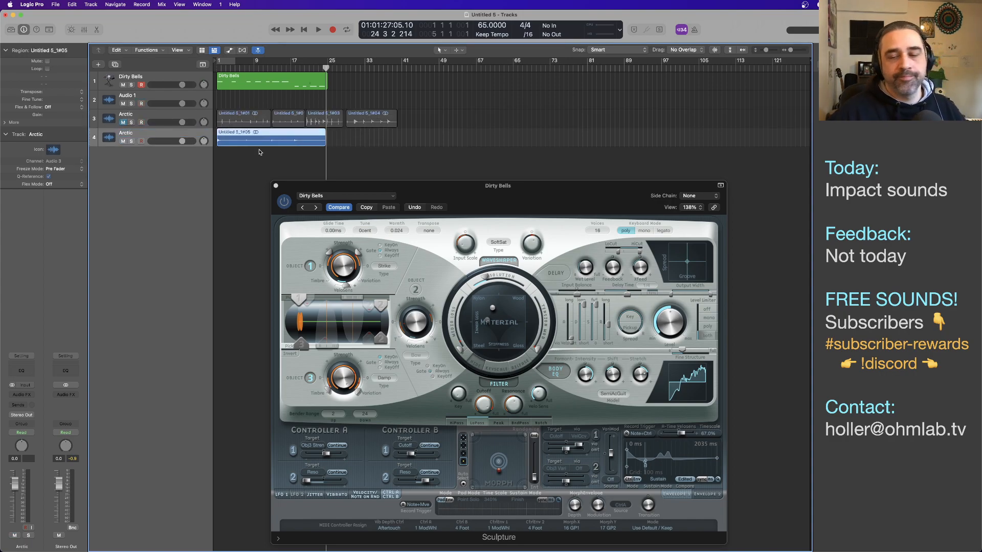
Extend the two Arctic track names to "Arctic - Metals" and "Arctic - Plucks"
drag(523, 200, 575, 189)
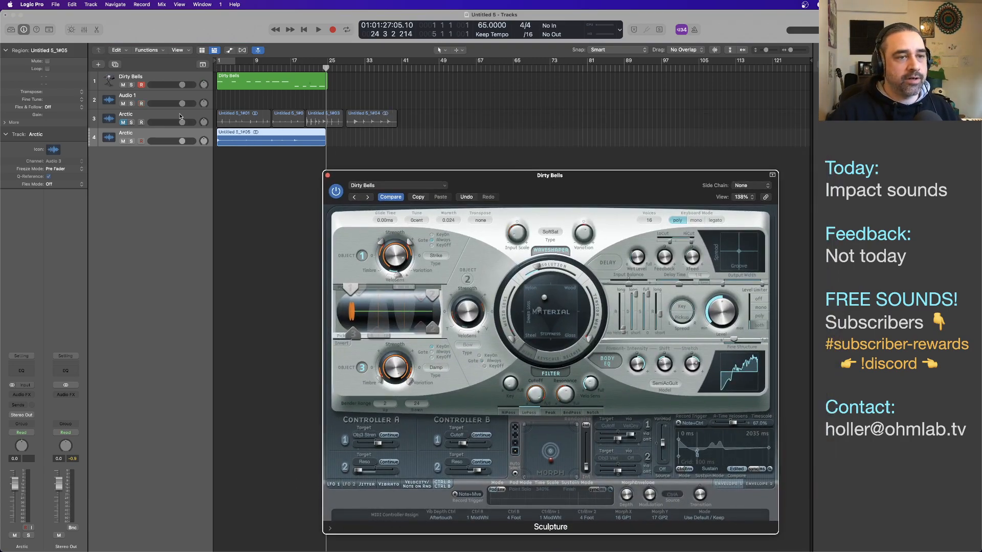
double_click(160, 115)
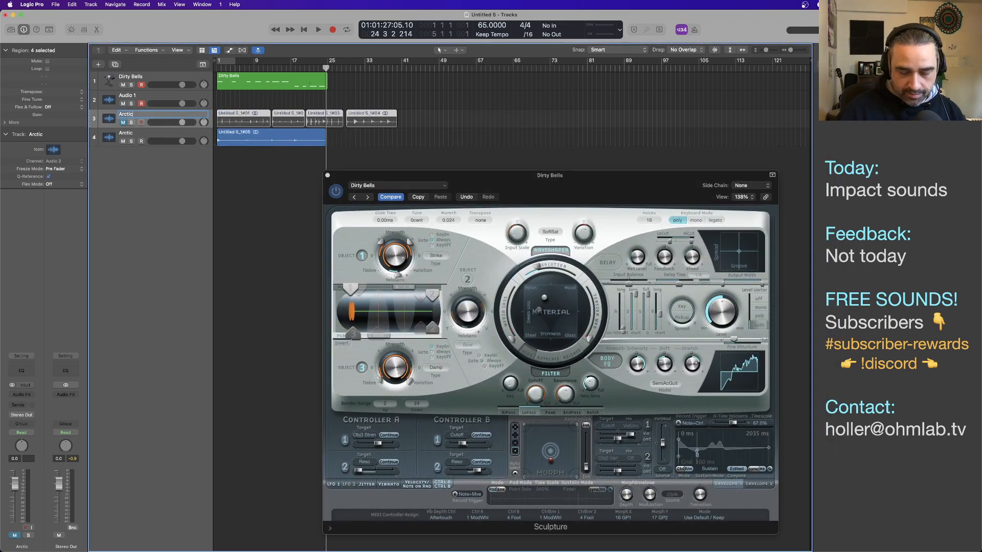
text(- Metals)
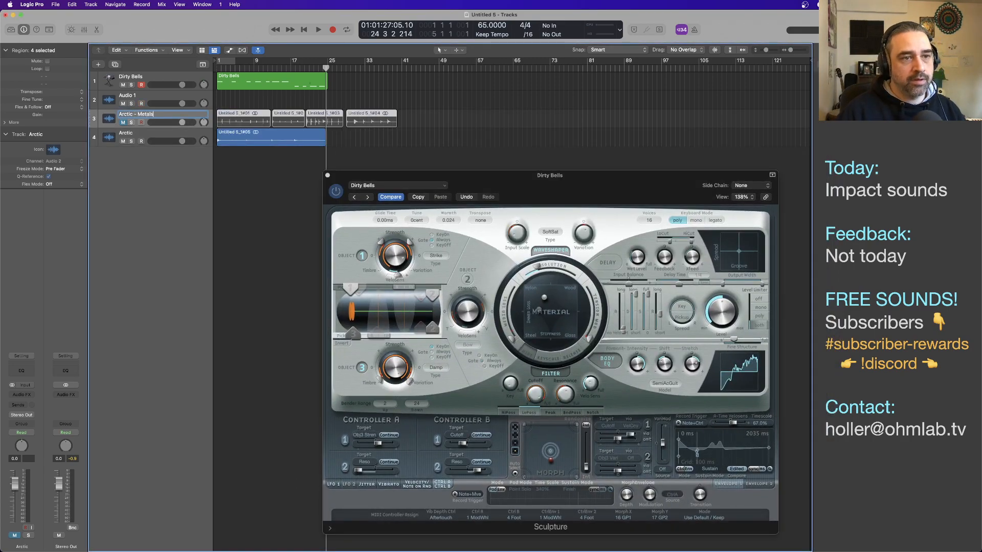
key(Return)
double_click(150, 135)
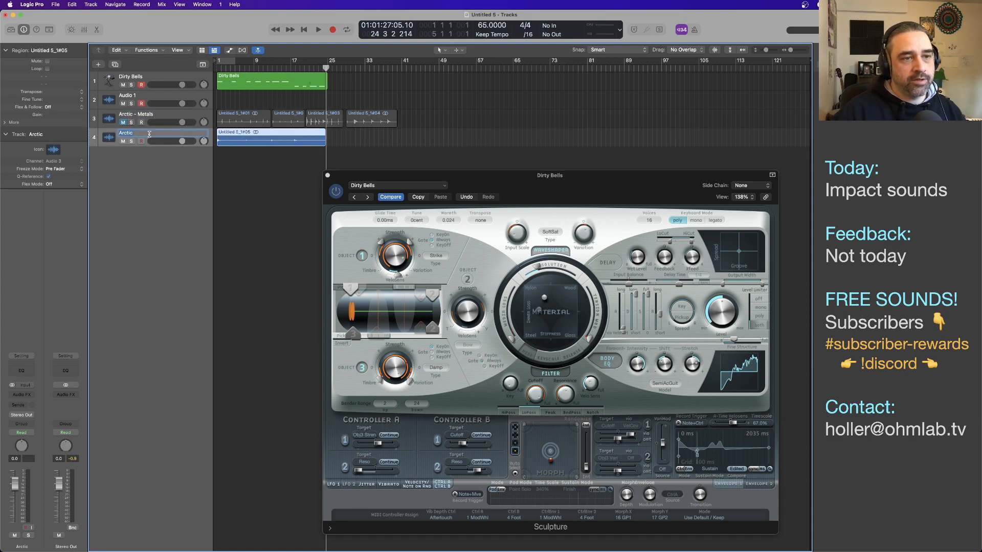
text(- Plucks)
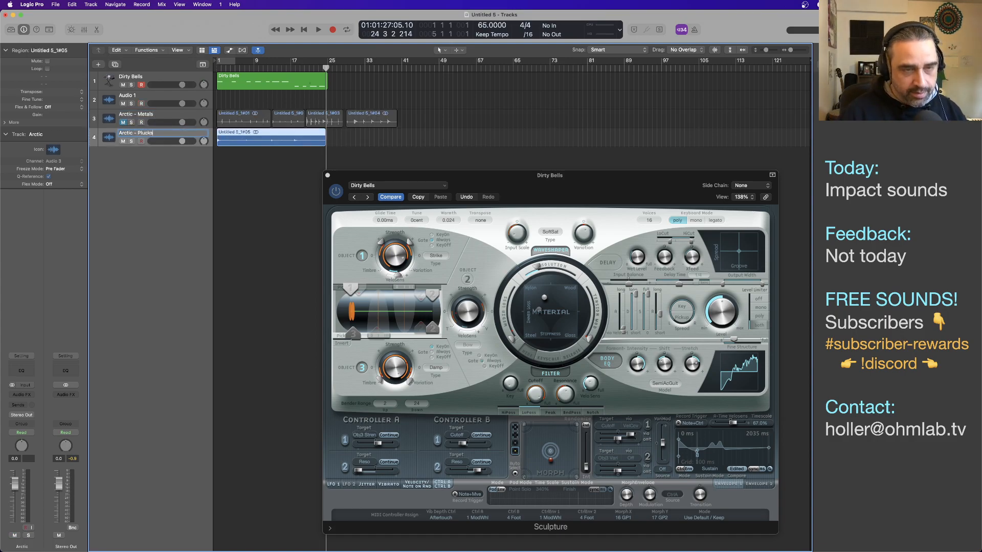
key(Return)
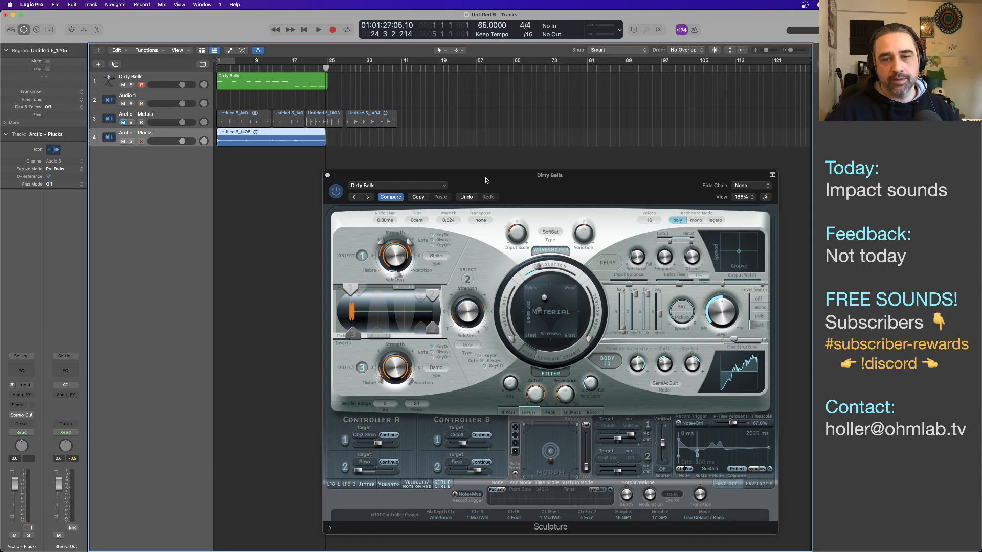
Delete the Dirty Bells MIDI region from the Sculpture instrument track
drag(487, 179, 463, 169)
click(240, 87)
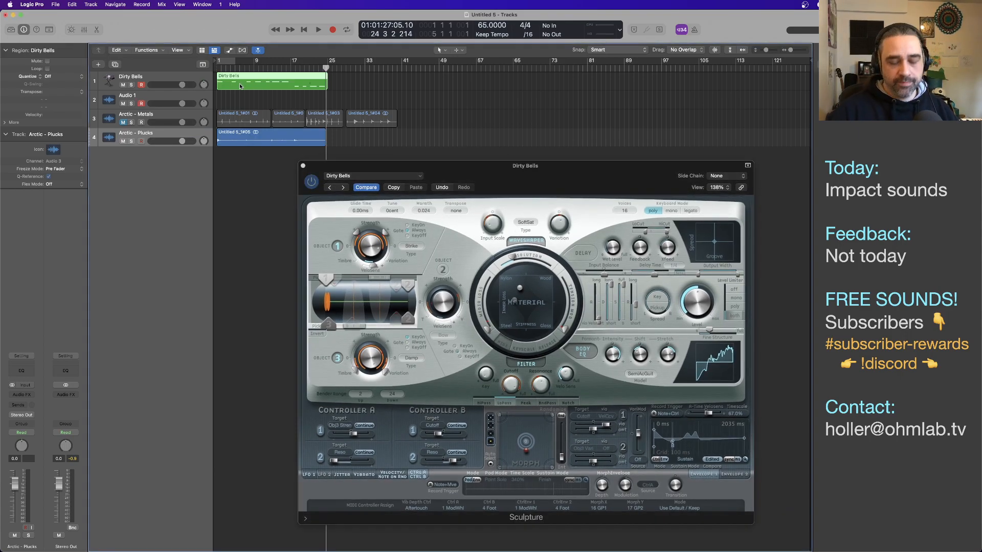
key(Delete)
Audition Sculpture's remaining bell presets, including Felt Bells, Iron Sculpture, Rusty Bells and Salon Echo
drag(555, 178, 520, 131)
click(308, 141)
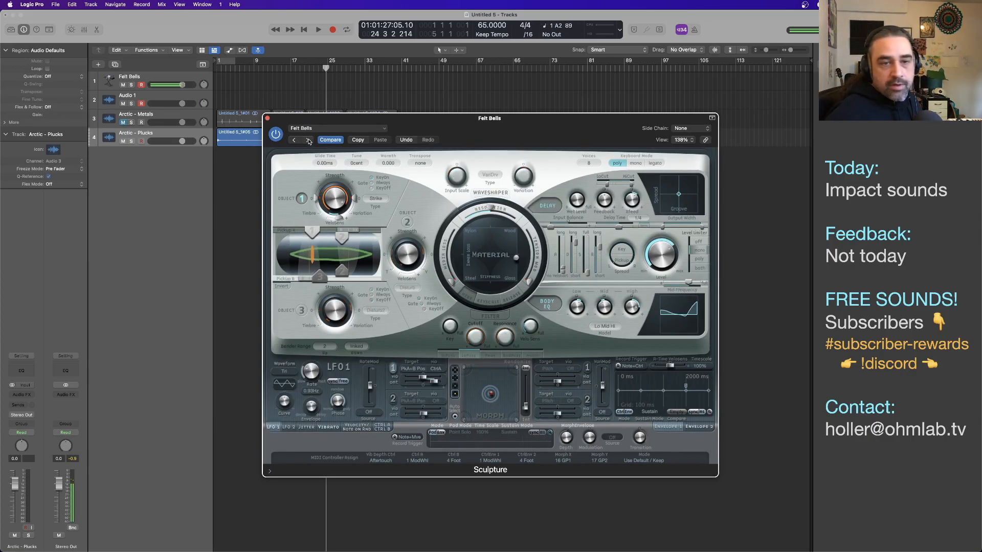
click(308, 141)
click(309, 141)
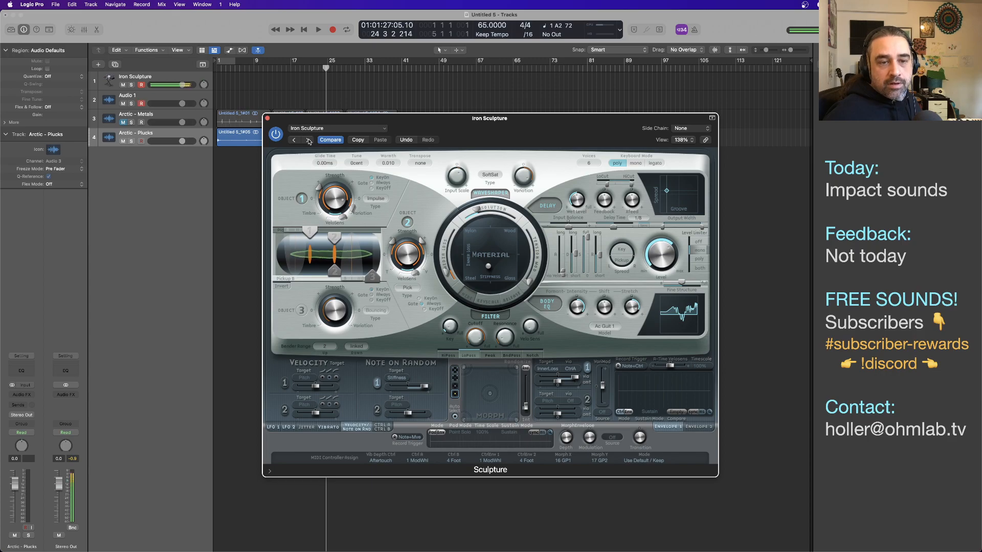
click(308, 141)
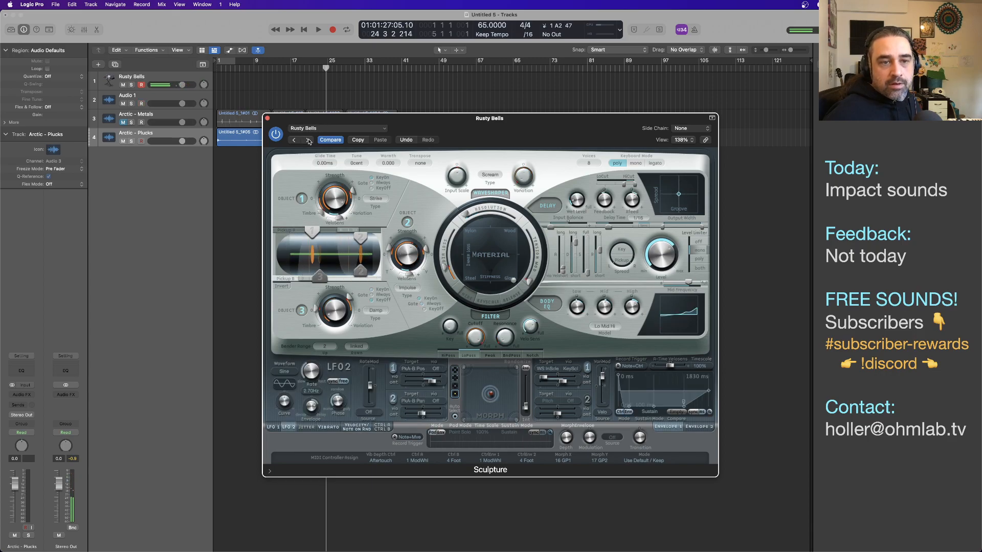
Load Acoustic Harp from 08 Plucked Instruments and advance through the plucked presets to Cavernous Dreams
click(339, 128)
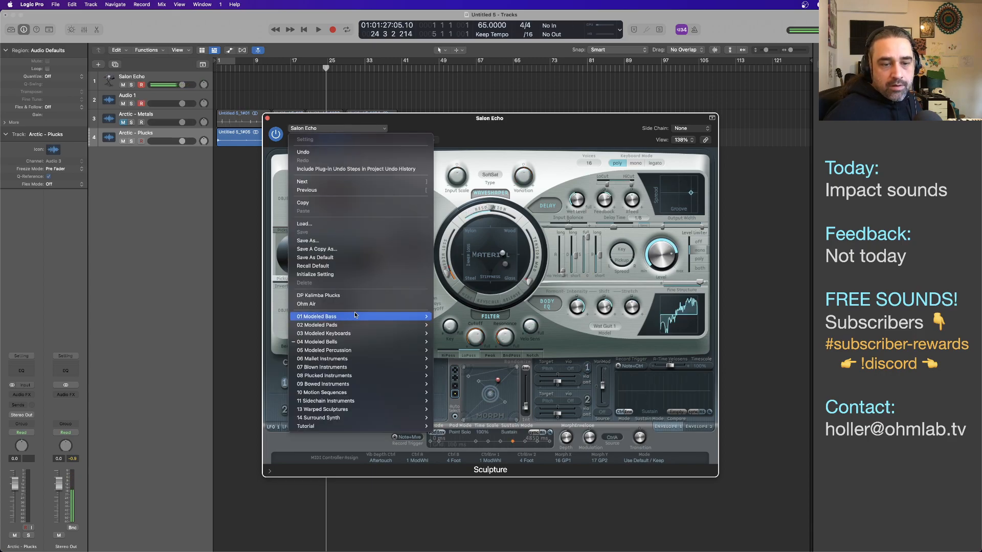
mouse_move(356, 346)
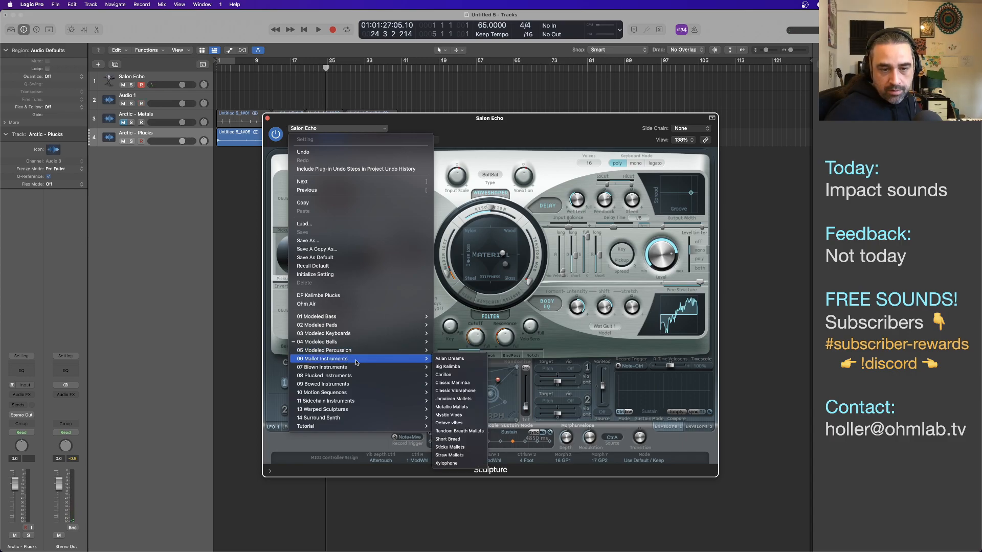
mouse_move(356, 383)
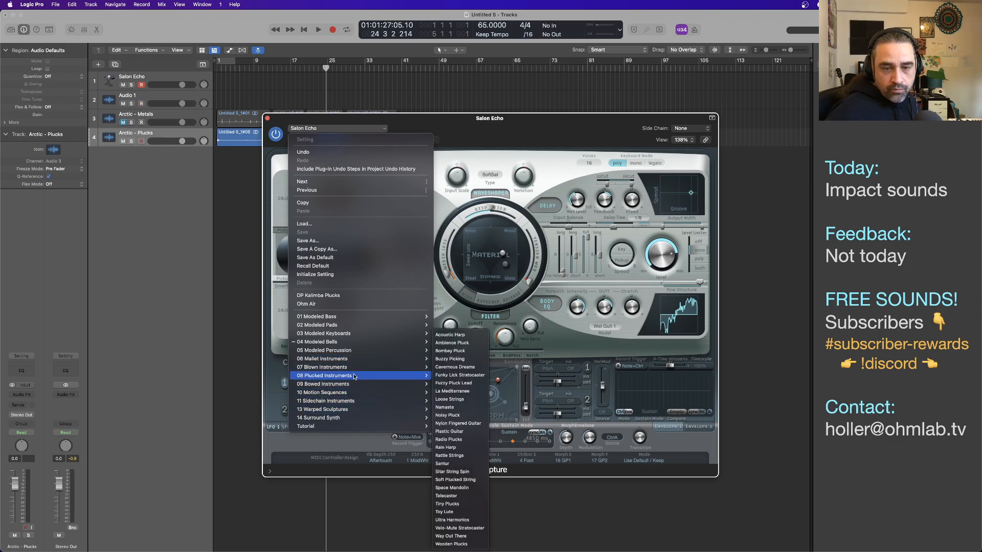
click(467, 338)
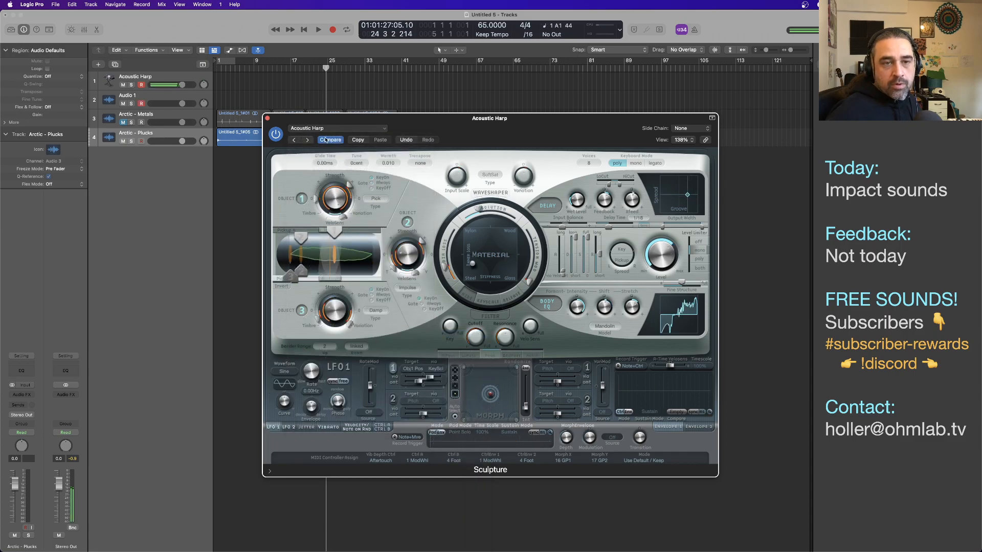
click(309, 140)
click(308, 141)
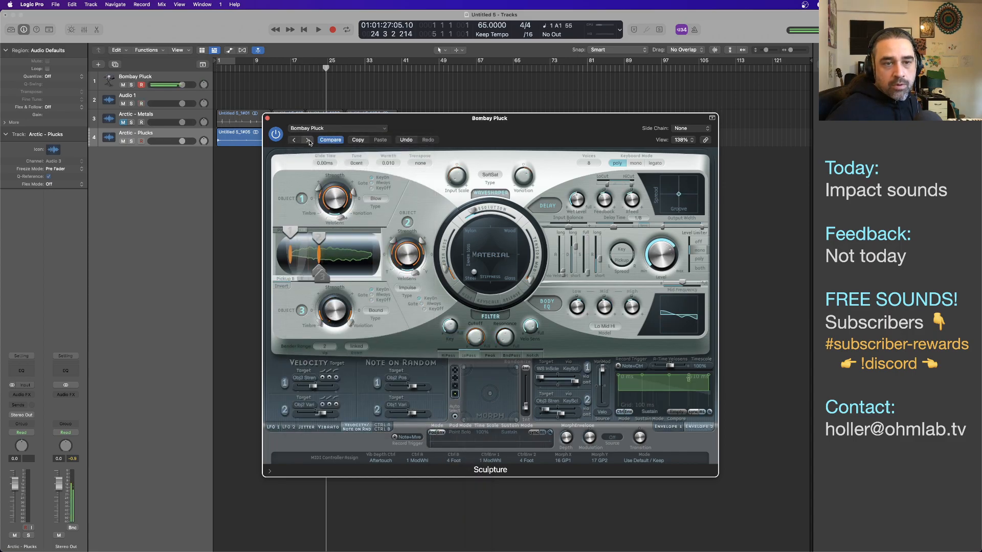
click(308, 140)
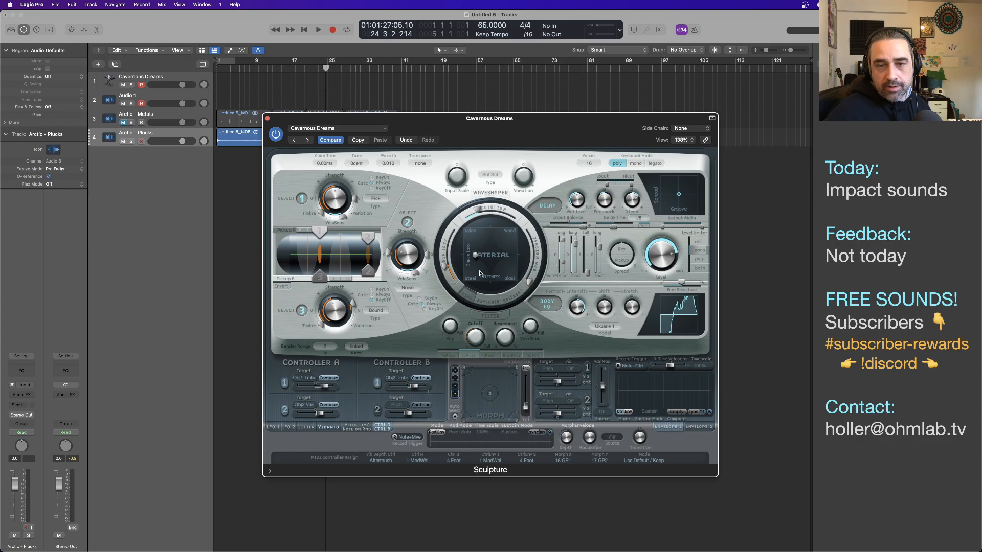
Fine-tune the Resolution and Tension Mod sliders around Sculpture's Material pad and return the playhead to the project start
drag(444, 268, 444, 265)
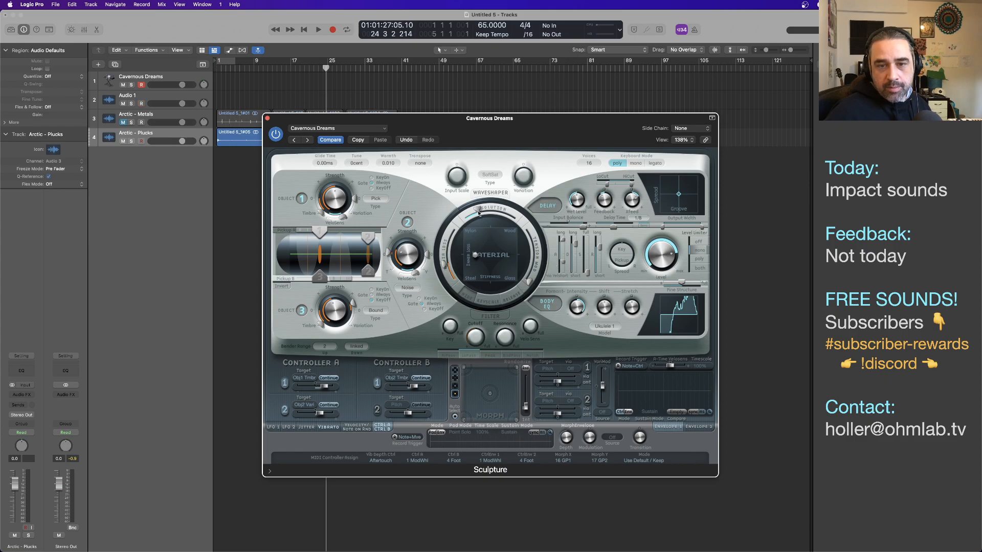
drag(529, 280, 530, 276)
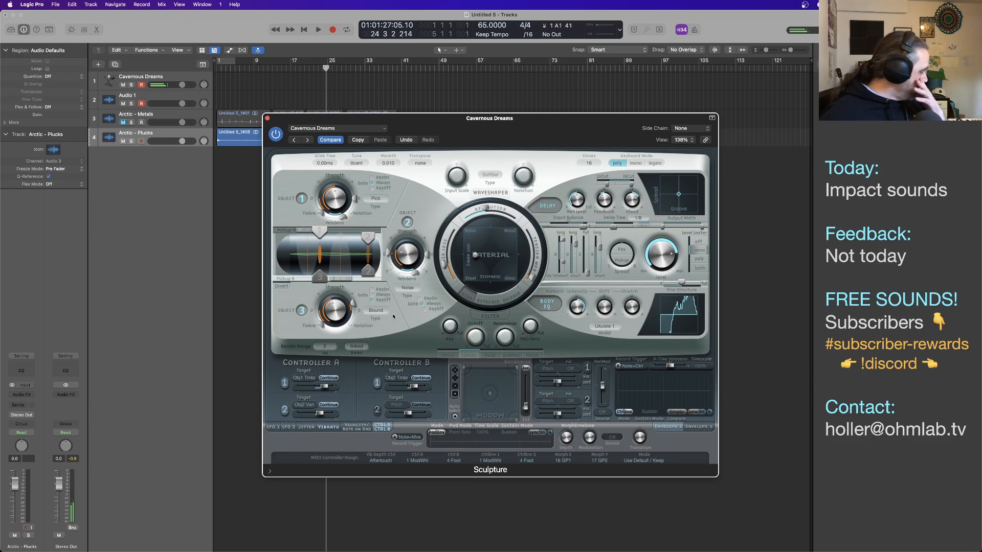
key(Return)
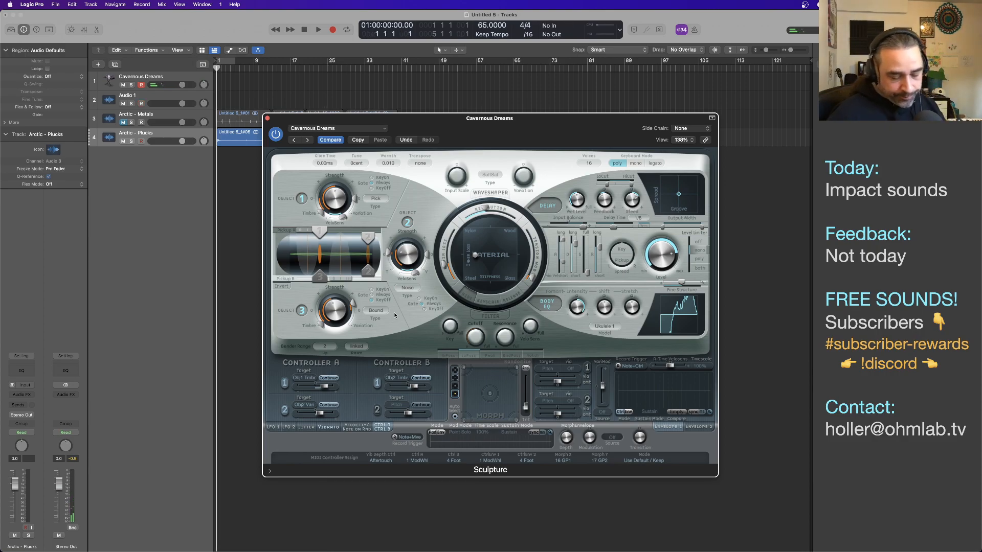
key(r)
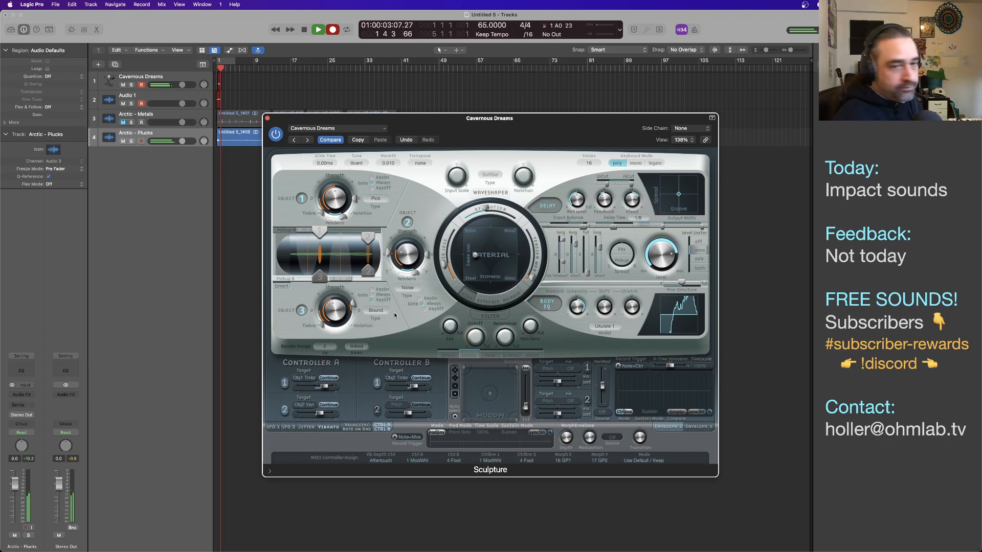
key(space)
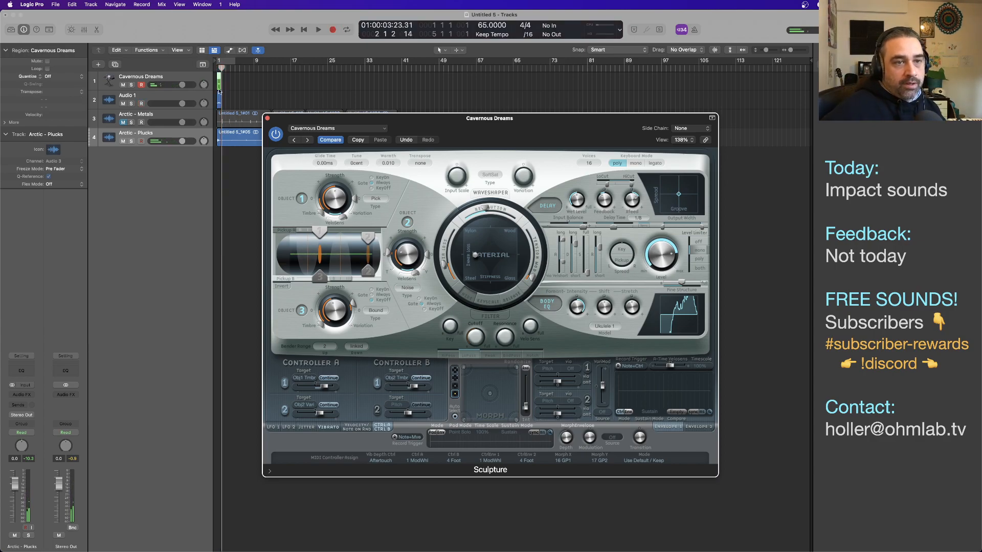
drag(232, 80, 213, 109)
key(BackSpace)
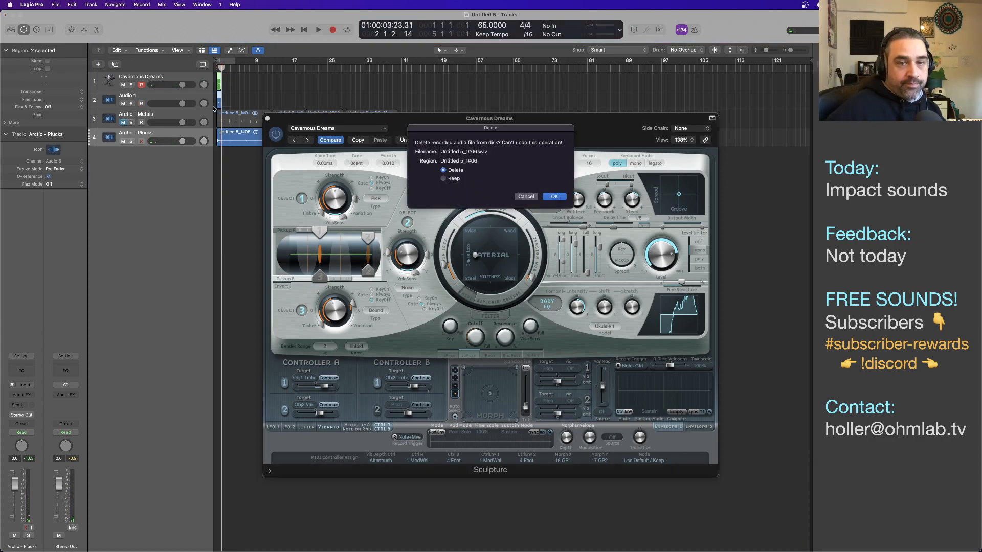
click(554, 196)
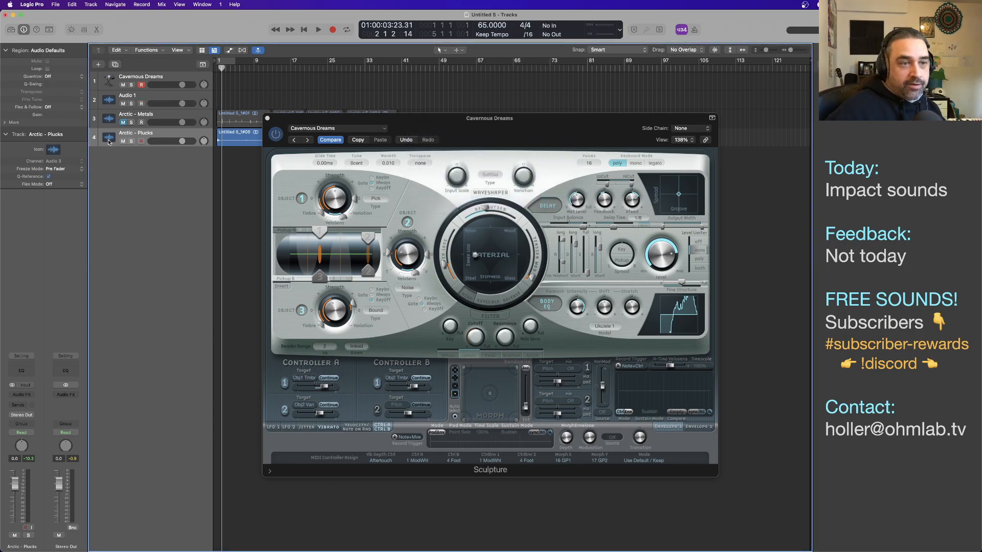
Mute the Arctic - Plucks track and record a Cavernous Dreams take on the Sculpture track and Audio 1
click(123, 142)
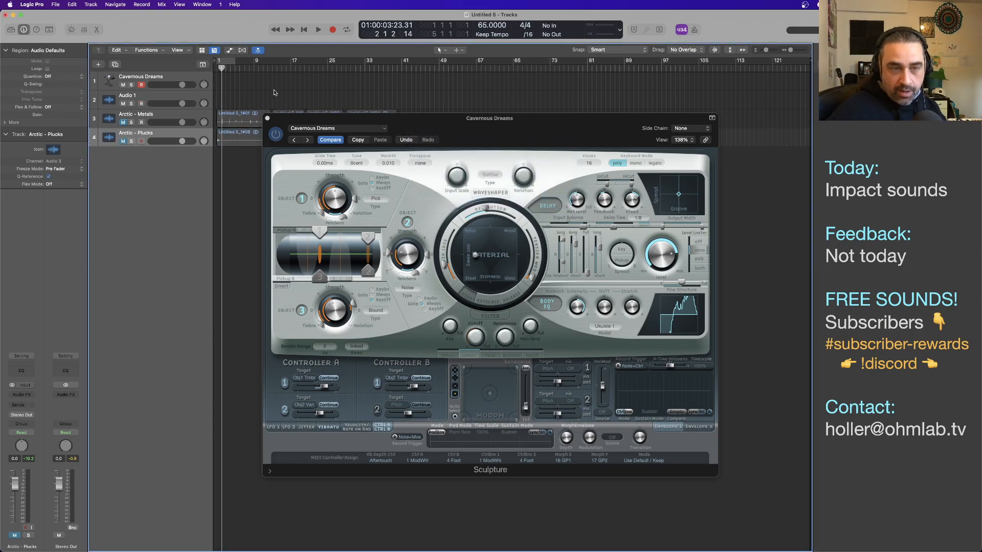
key(r)
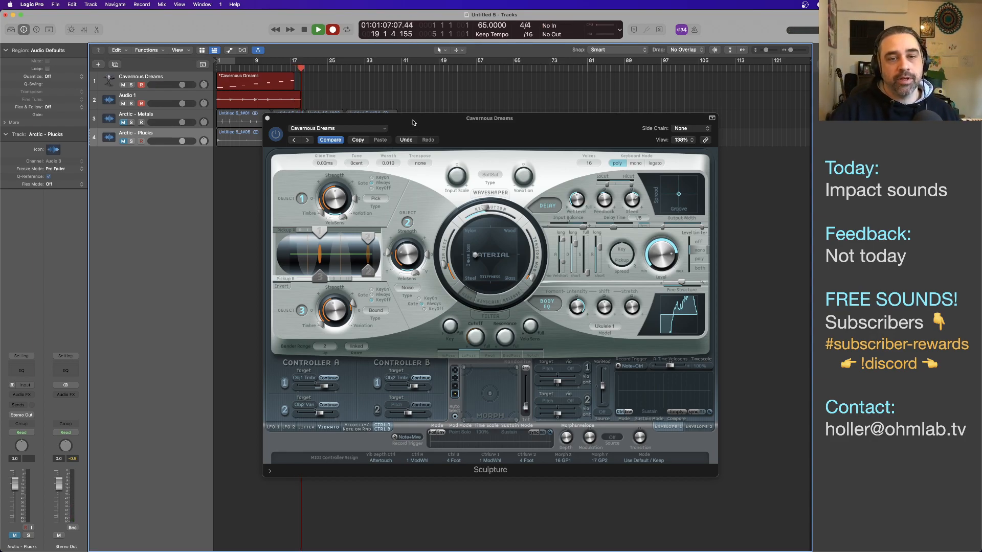
drag(409, 121, 339, 189)
key(space)
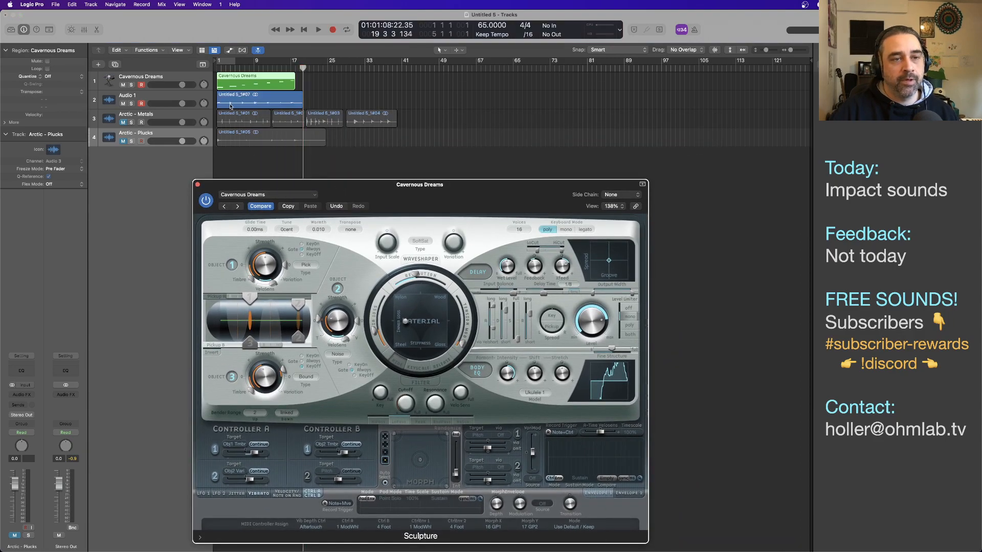
Move the new Audio 1 recording after the existing Arctic - Plucks region and delete the Cavernous Dreams MIDI region
drag(231, 102, 343, 138)
click(294, 81)
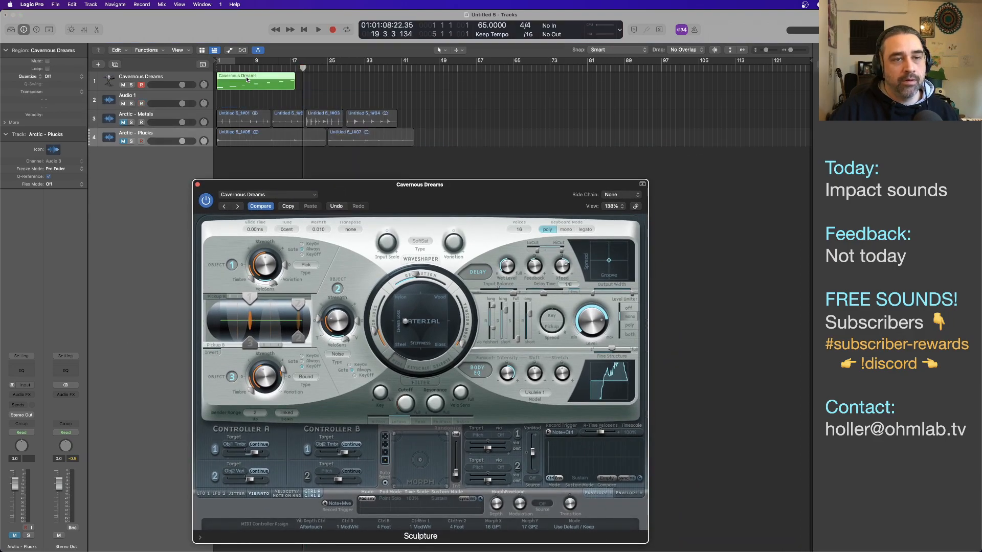
key(Delete)
Audition Sculpture's further plucked presets, from Funky Lick Stratocaster through Namaste, Plastic Guitar and Radio Plucks to Rain Harp
drag(480, 206, 539, 123)
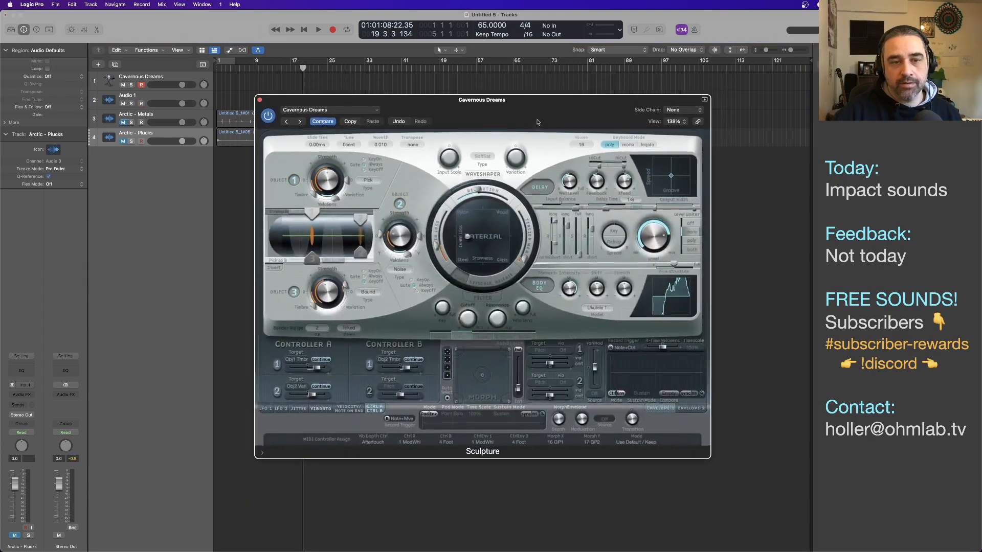
click(299, 121)
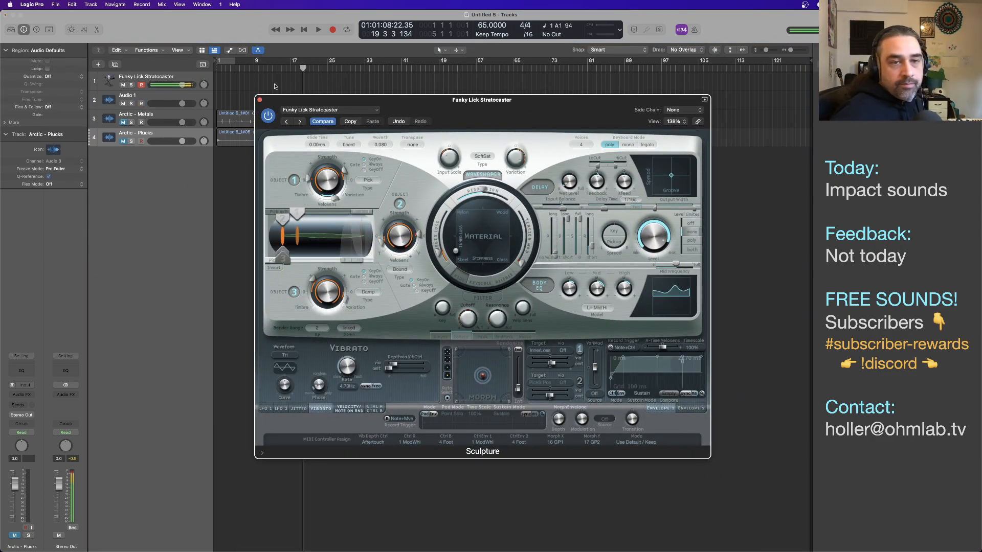
click(300, 121)
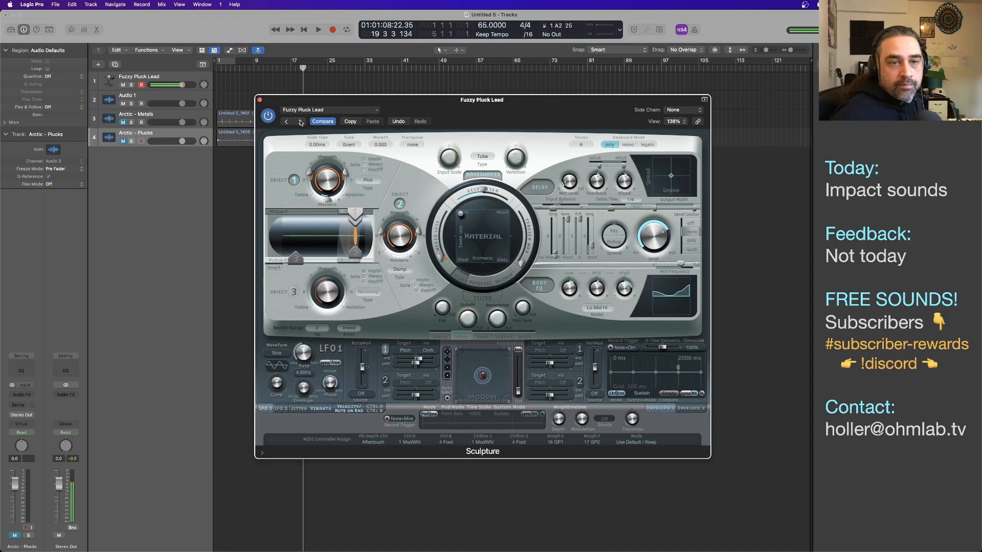
click(300, 122)
click(300, 122)
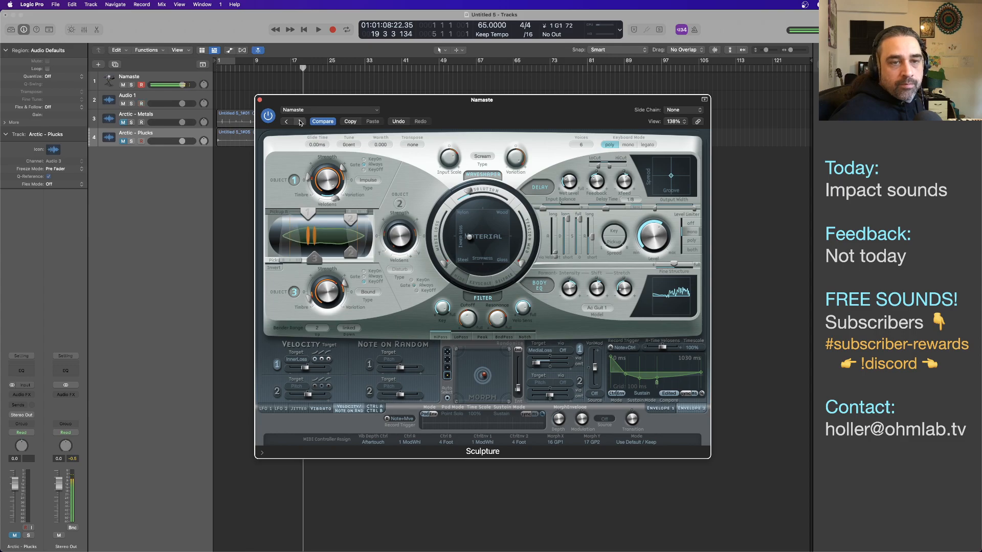
click(301, 122)
click(300, 122)
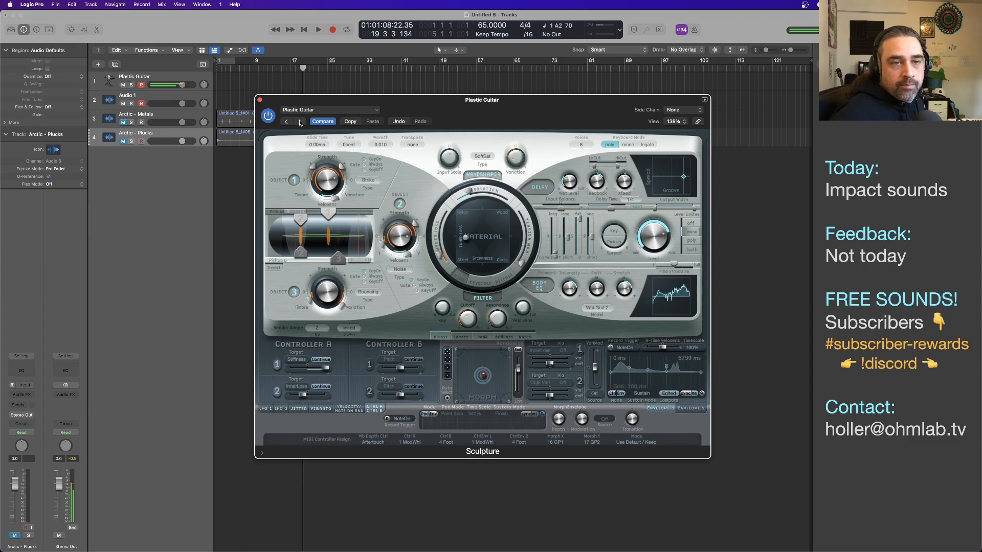
click(300, 122)
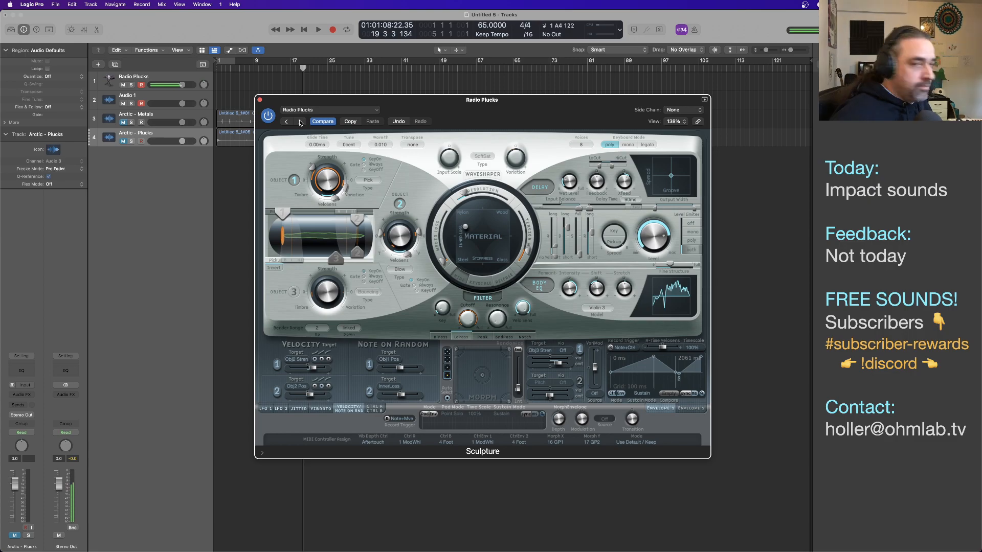
click(300, 122)
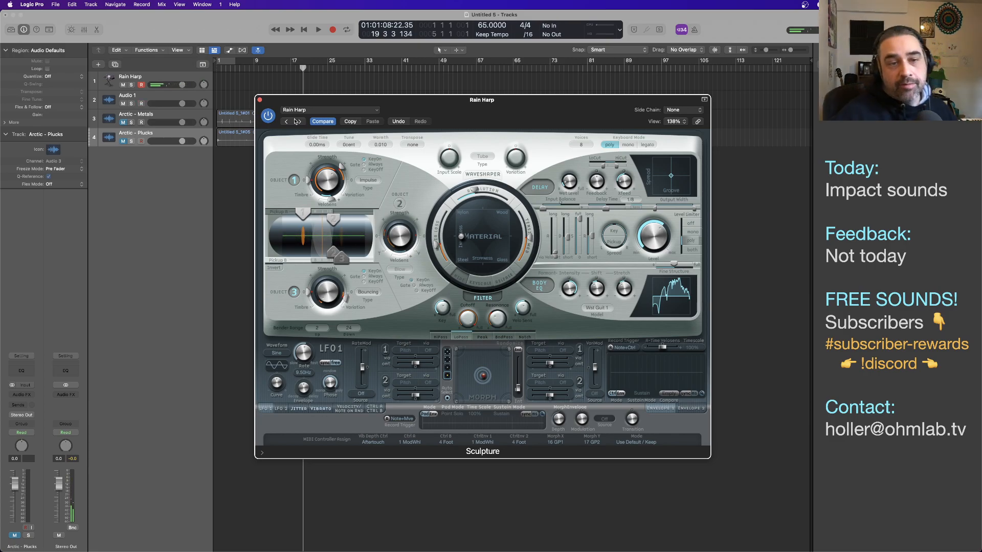
Replace Sculpture on the Rain Harp instrument track with a stereo instance of Kontakt
click(260, 100)
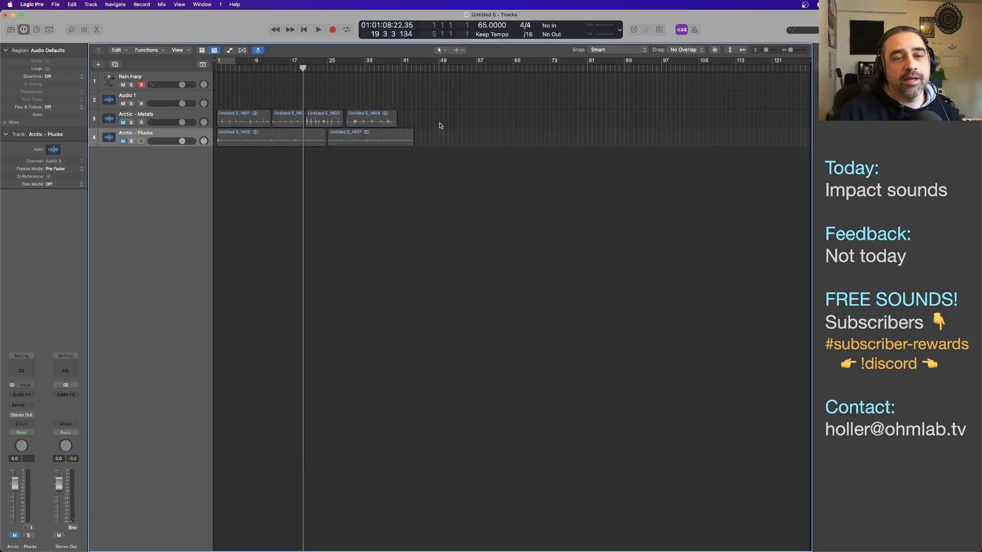
click(171, 96)
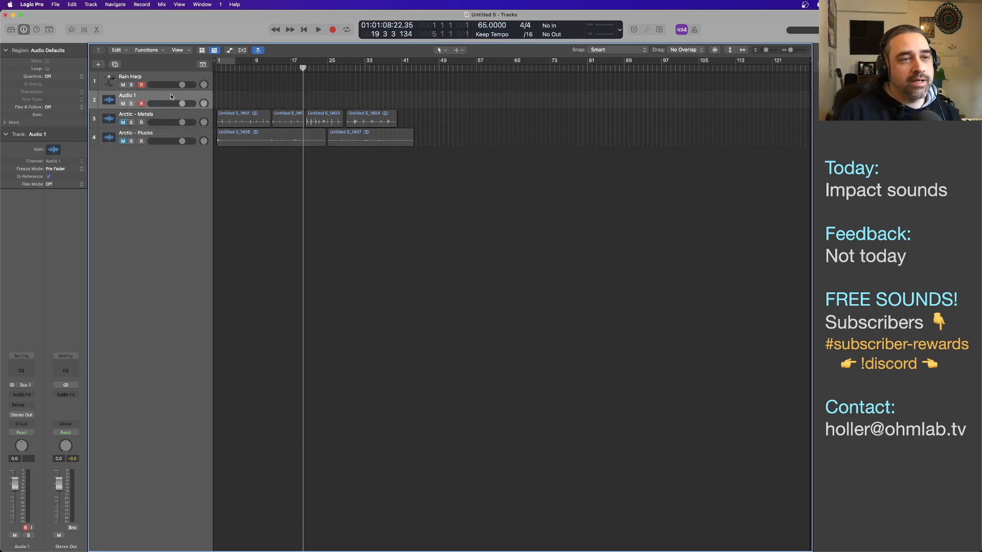
click(167, 78)
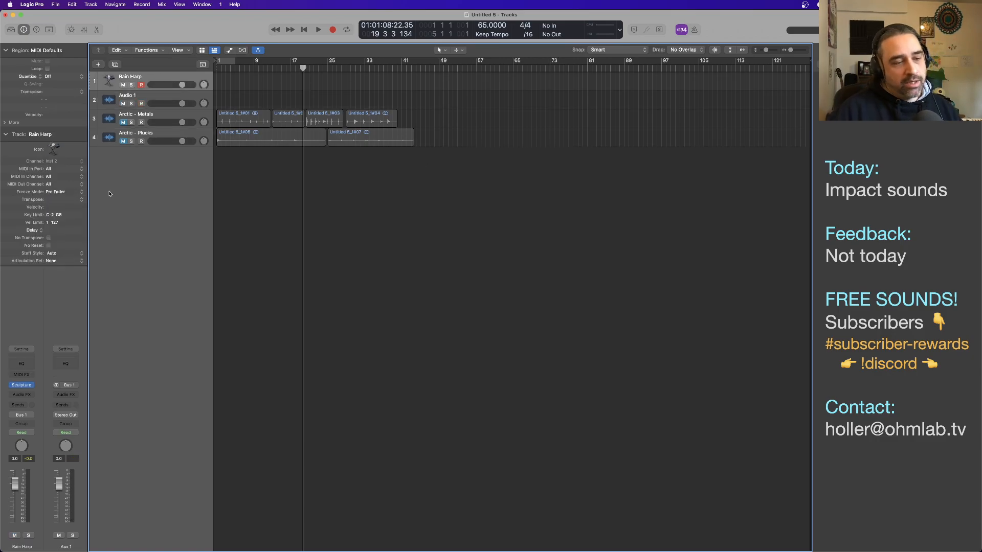
click(21, 385)
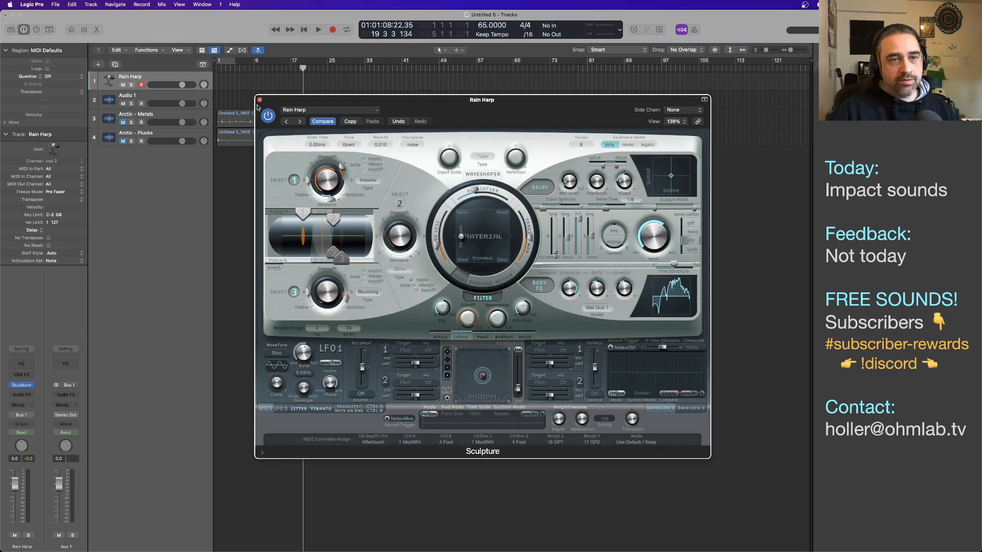
click(30, 386)
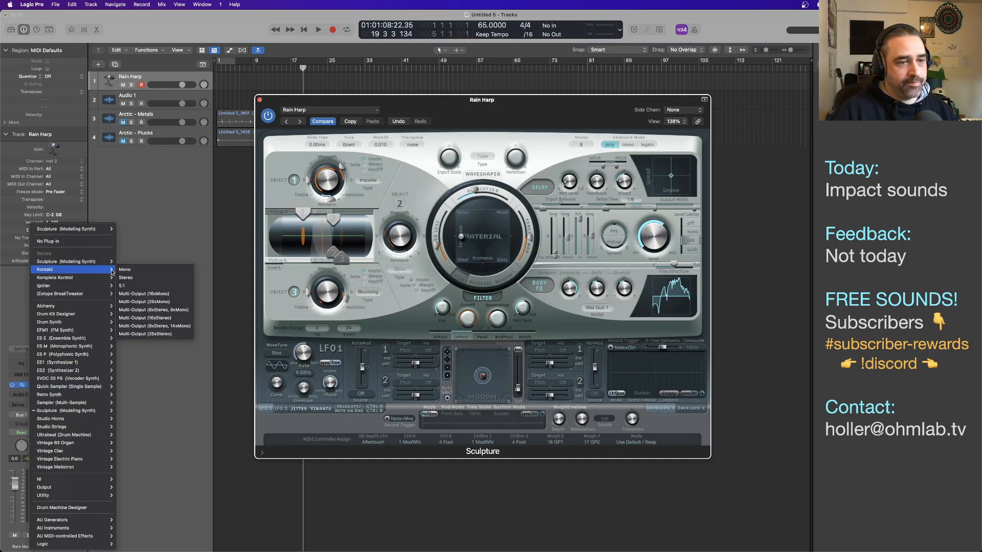
click(146, 279)
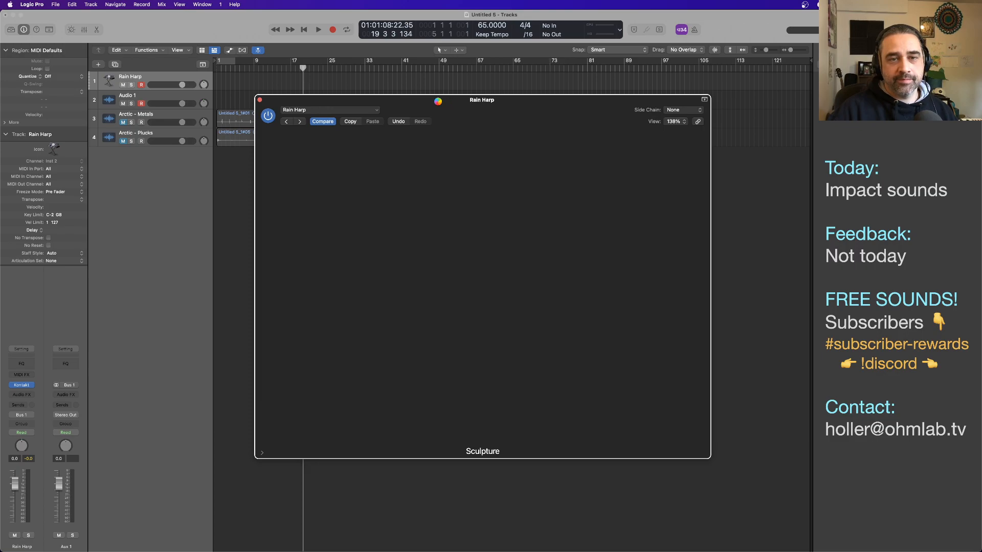
mouse_move(438, 104)
mouse_down()
mouse_move(588, 261)
mouse_move(460, 107)
mouse_move(429, 108)
mouse_up()
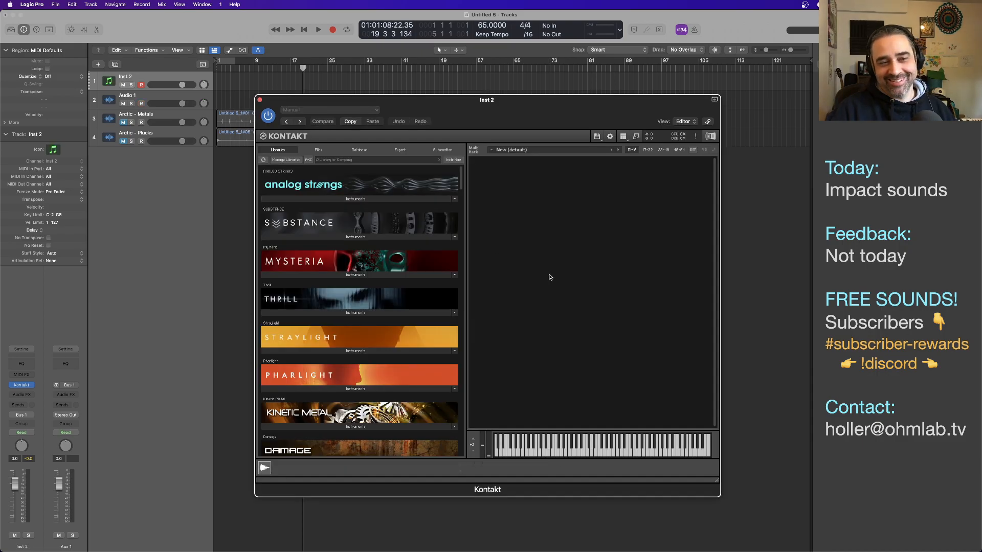
Load the Action Strikes - Hits instrument from Kontakt's Action Strikes library
scroll(433, 275, down, 10)
scroll(404, 268, up, 10)
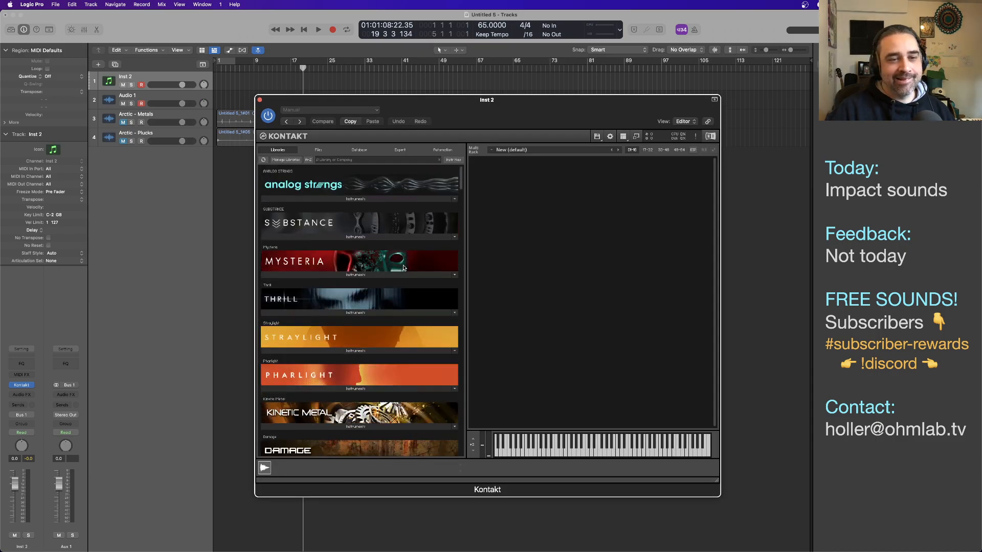
scroll(403, 268, down, 15)
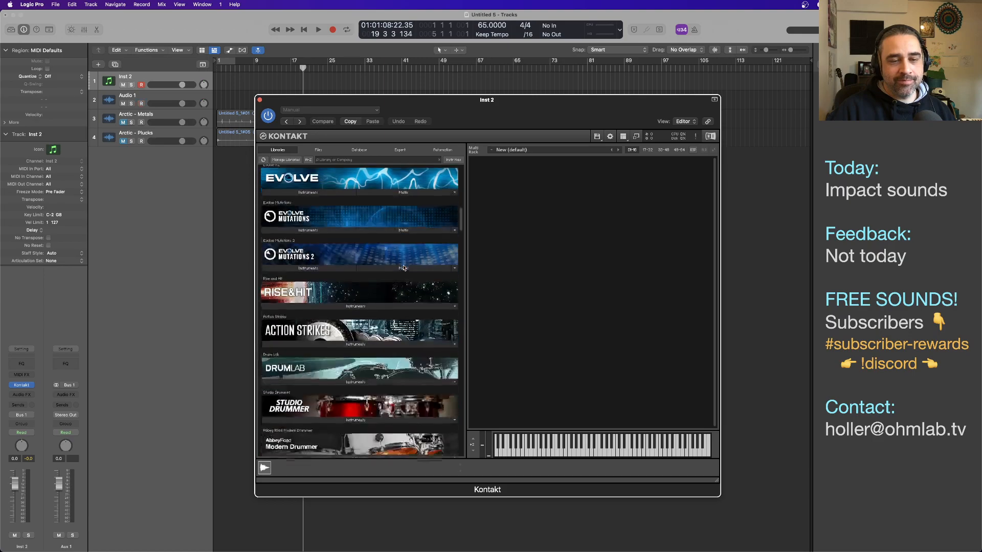
click(356, 288)
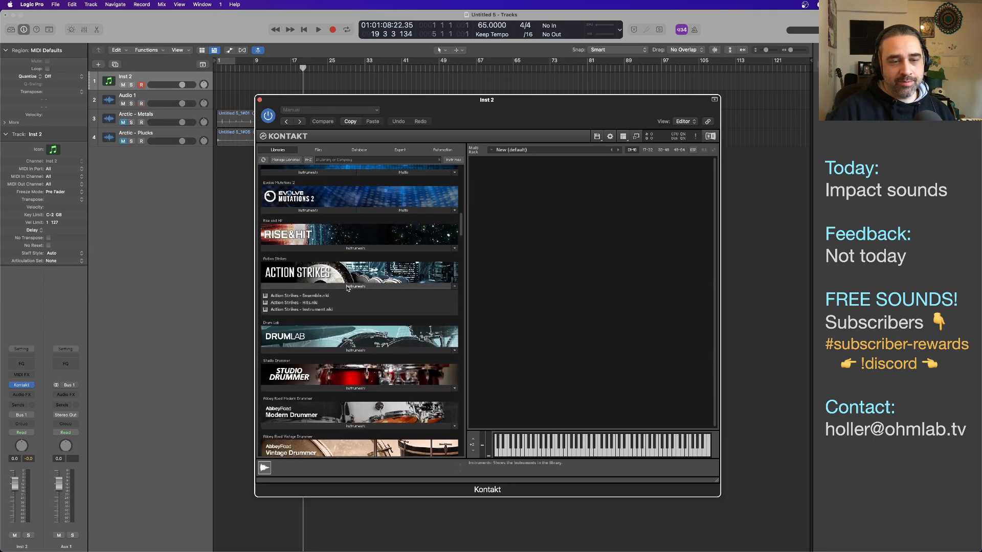
click(294, 303)
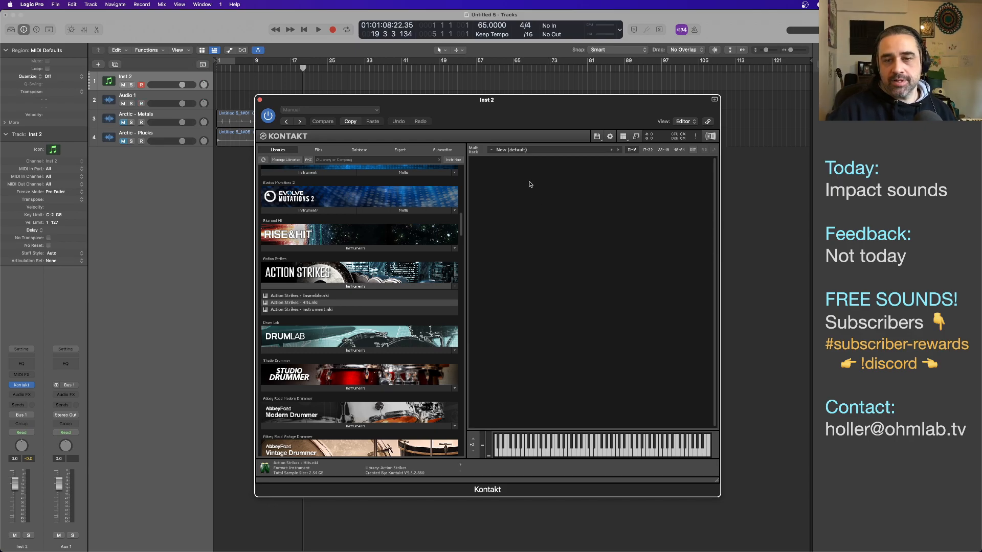
drag(530, 184, 530, 184)
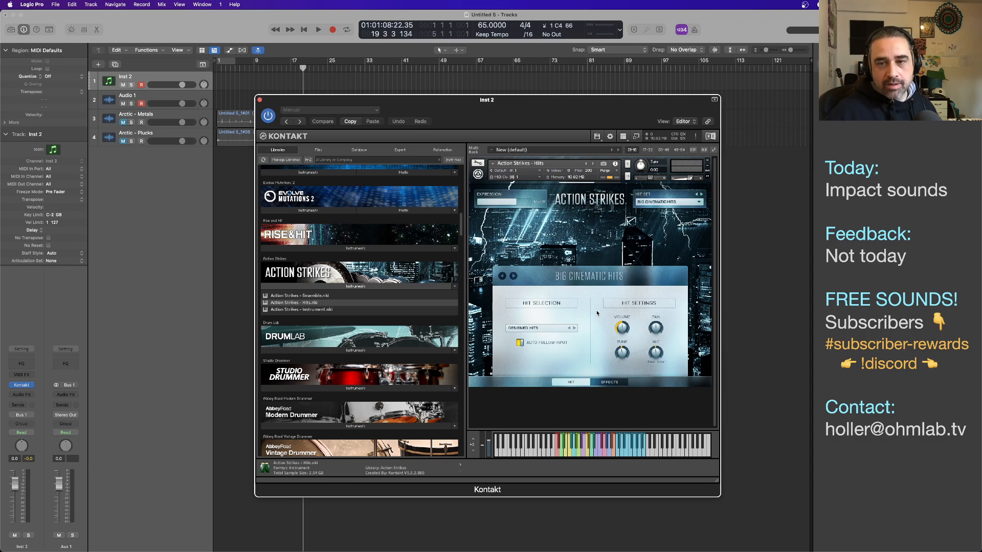
Record a Big Cinematic Hits take from the project start and open Action Strikes' hit set list
click(233, 112)
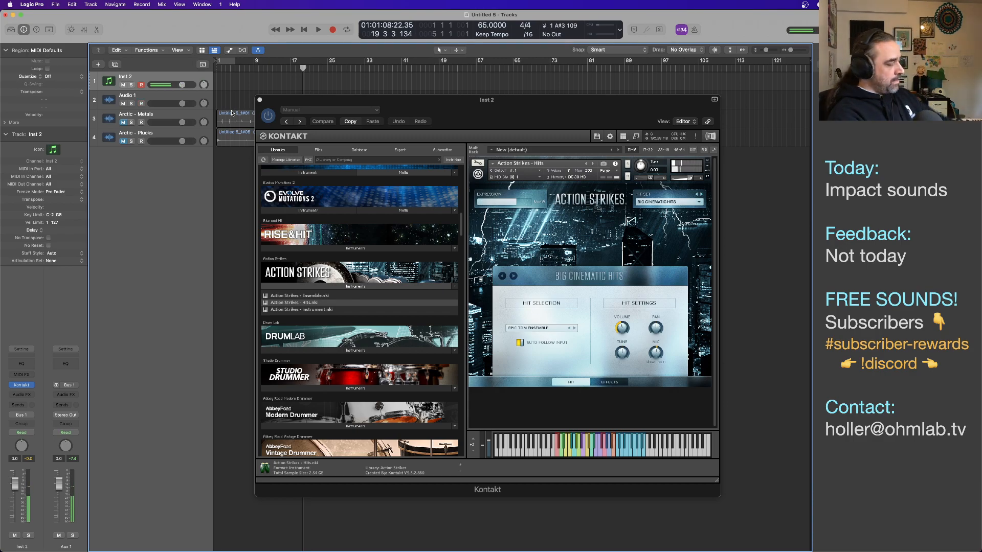
key(Return)
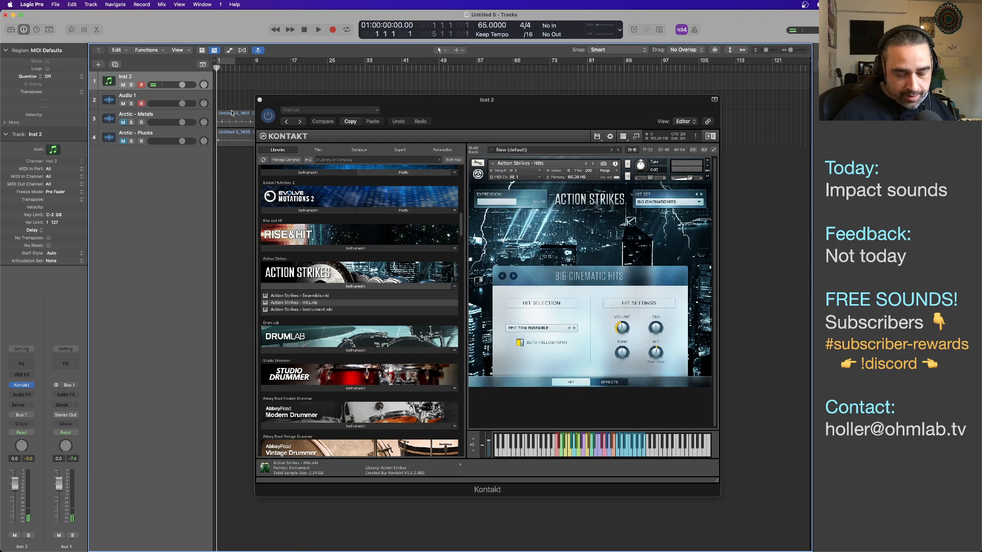
key(r)
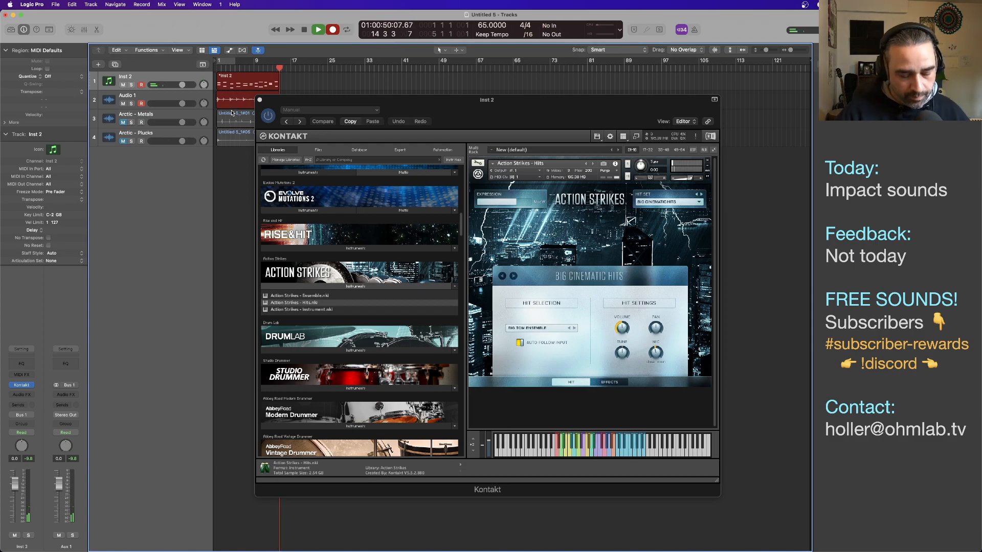
key(space)
drag(463, 104, 481, 98)
click(697, 182)
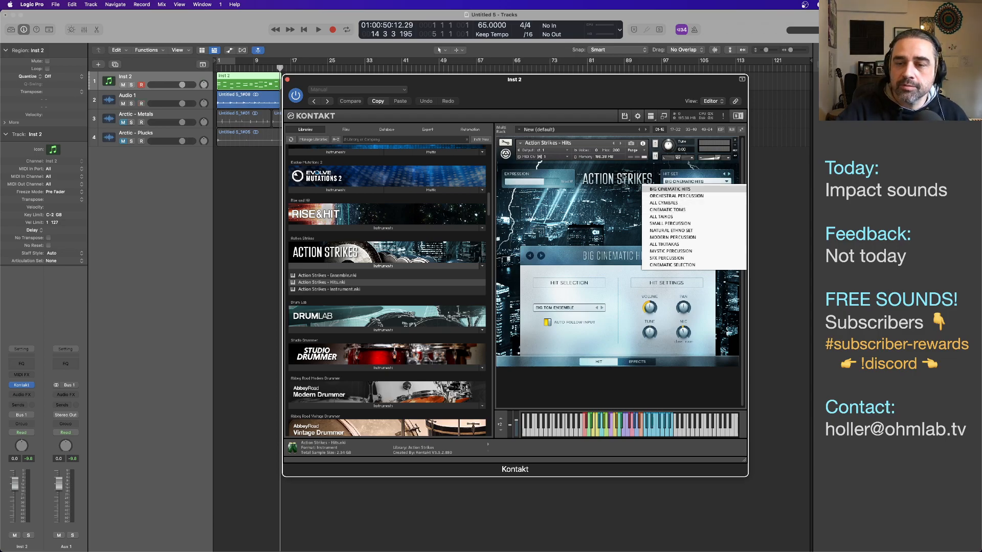
Create an audio track below Arctic - Plucks and move the Audio 1 drum recording onto it
click(163, 135)
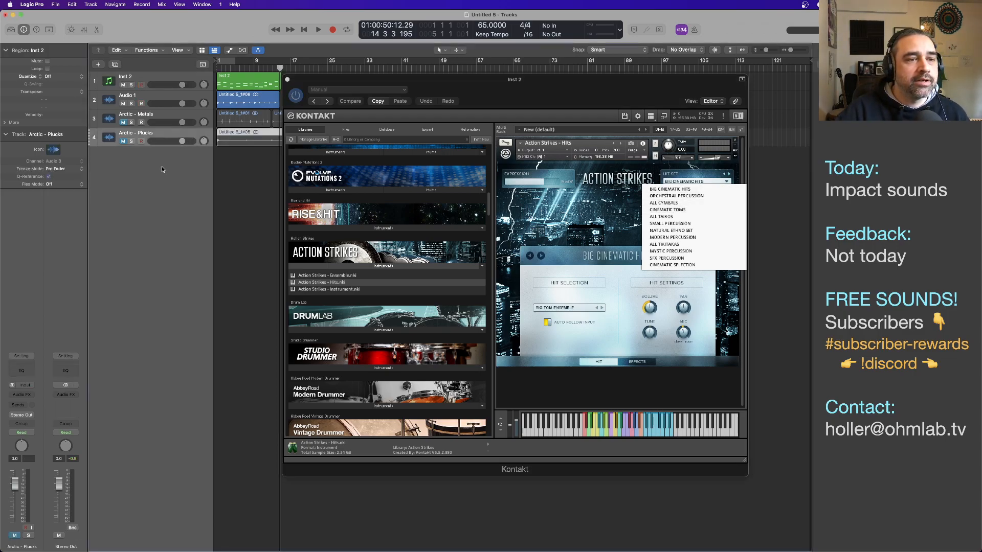
double_click(163, 168)
click(224, 102)
drag(224, 102, 224, 157)
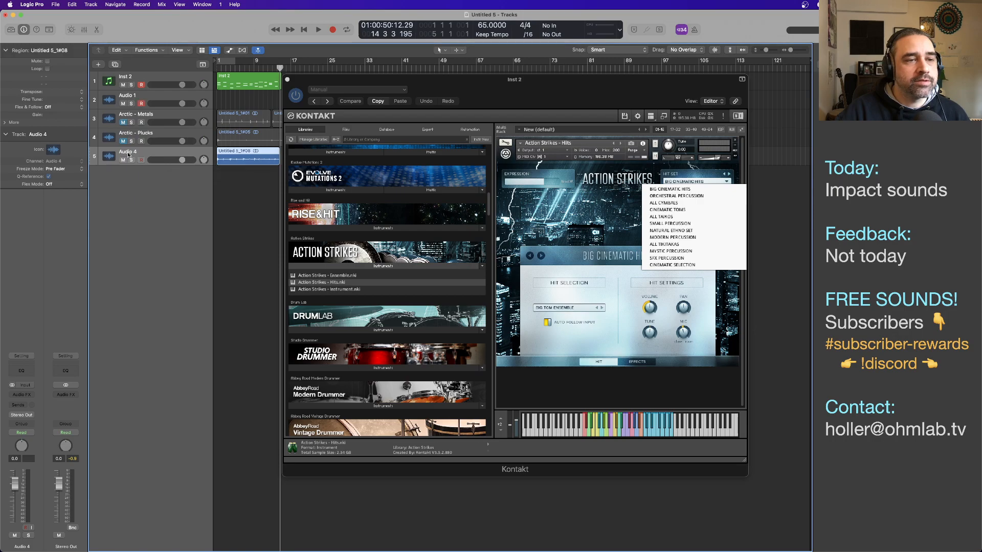
Rename the new drum audio track to Arctic - Drums, mute it, and select the Audio 1 track
double_click(128, 152)
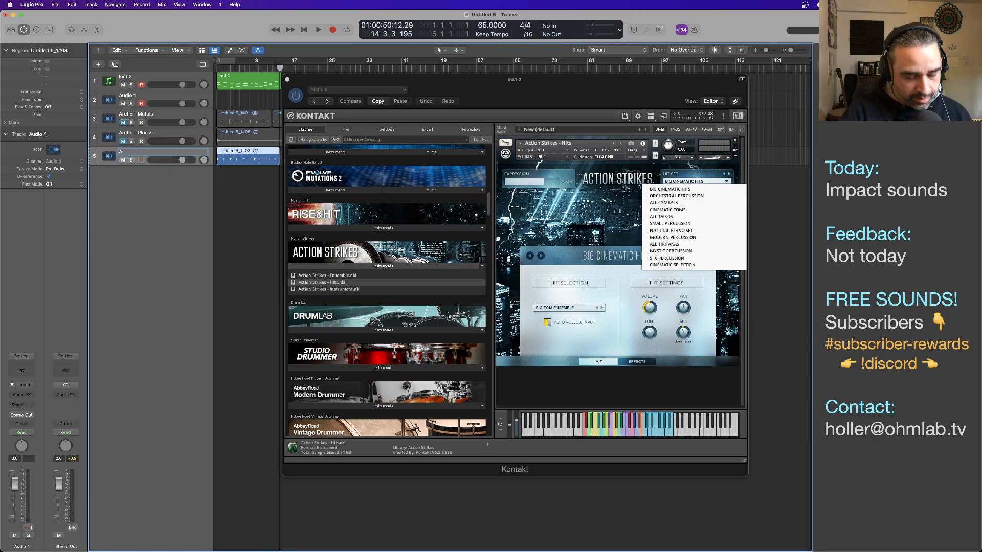
text(Arctic - Drum)
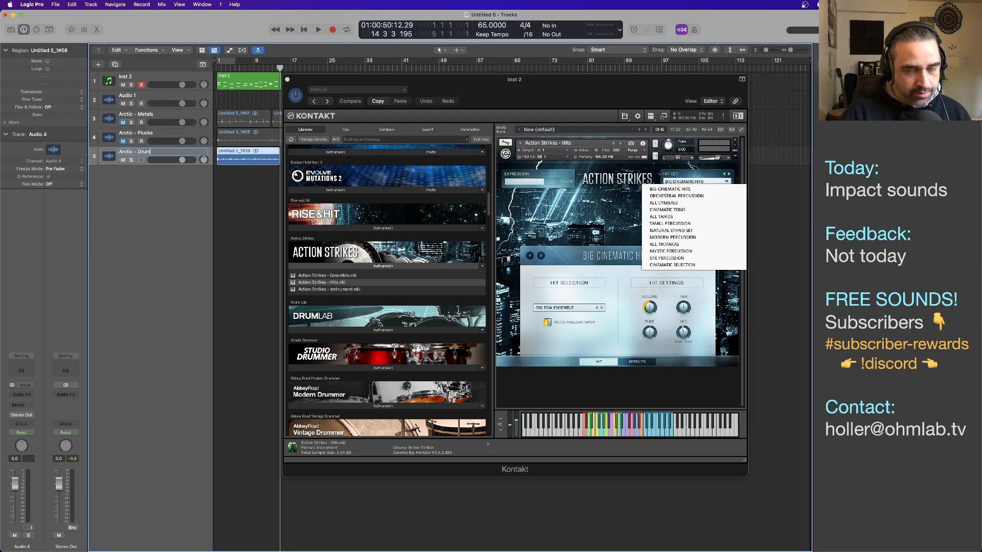
text(s)
key(Return)
click(121, 161)
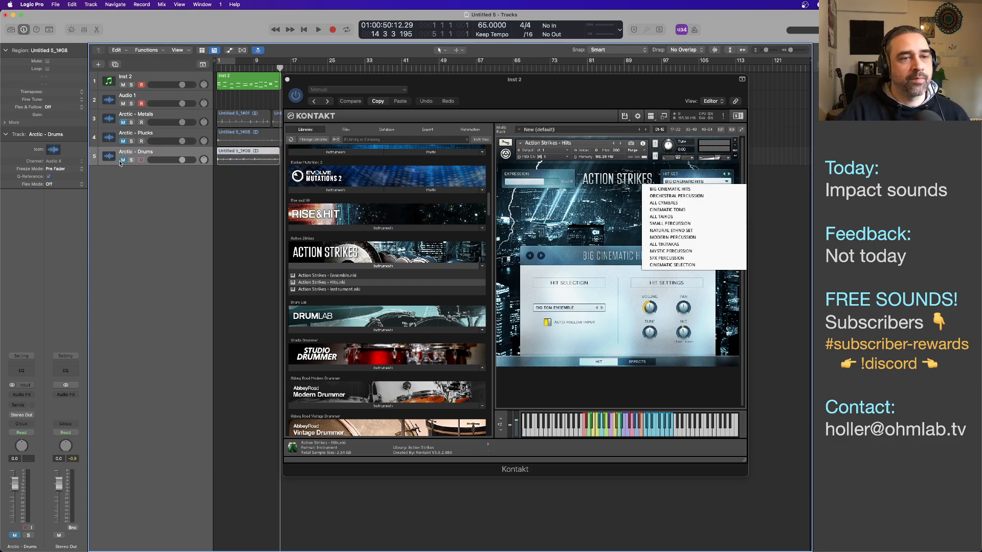
click(187, 99)
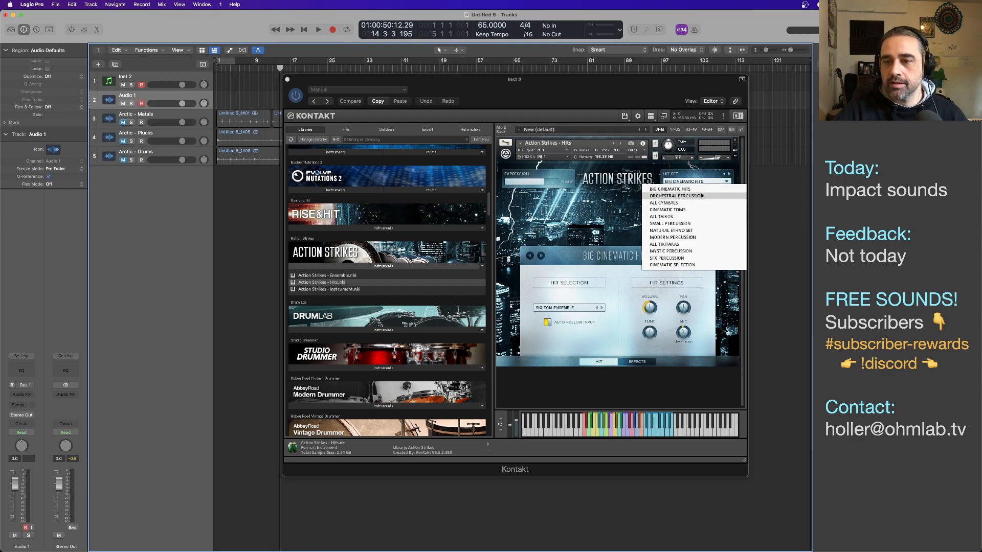
Audition the Small Percussion, Mystic Percussion and SFX Percussion hit sets in Action Strikes
click(680, 224)
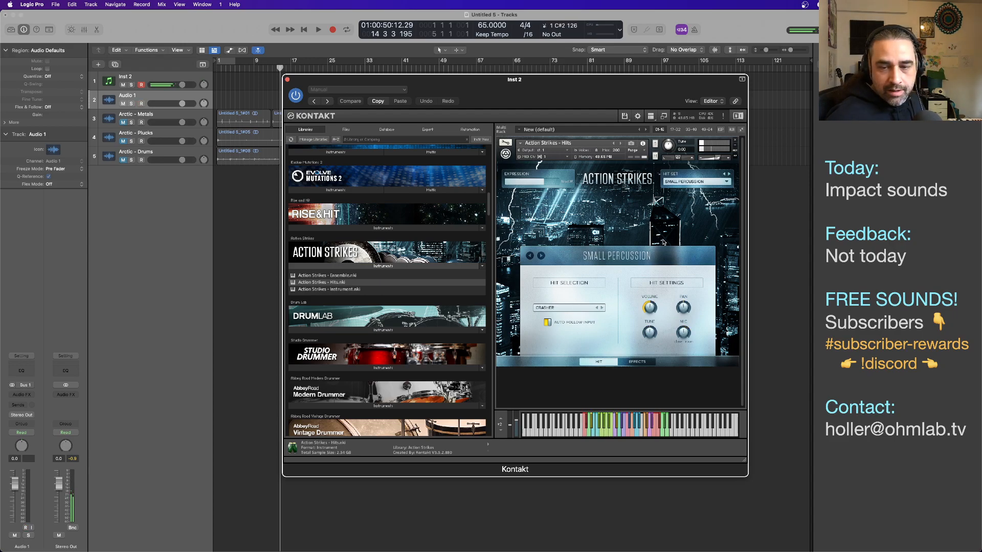
click(720, 182)
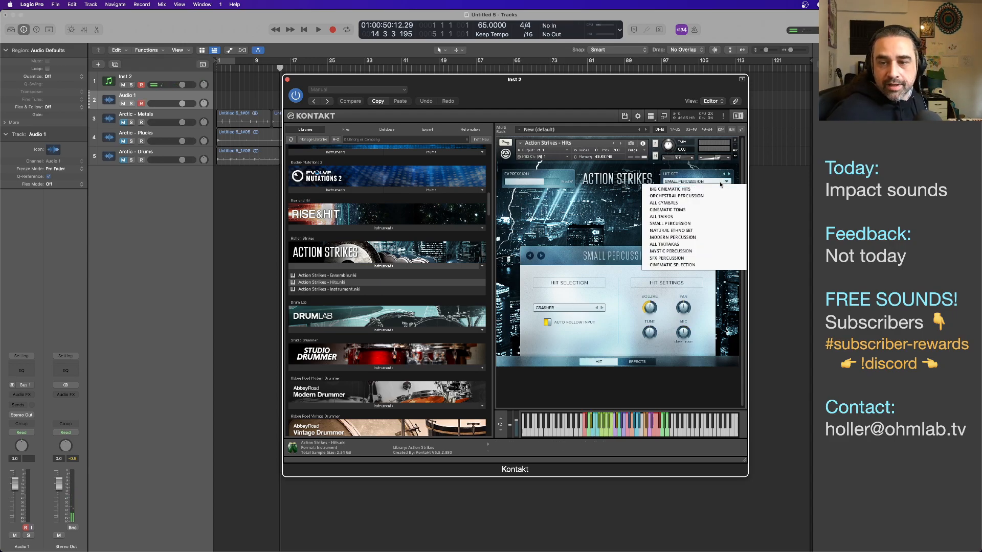
click(694, 251)
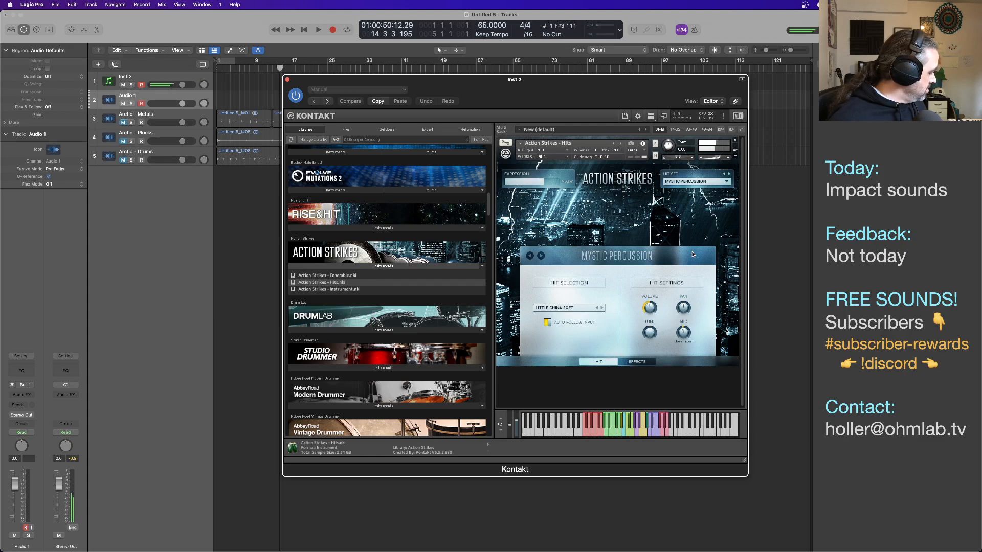
click(729, 173)
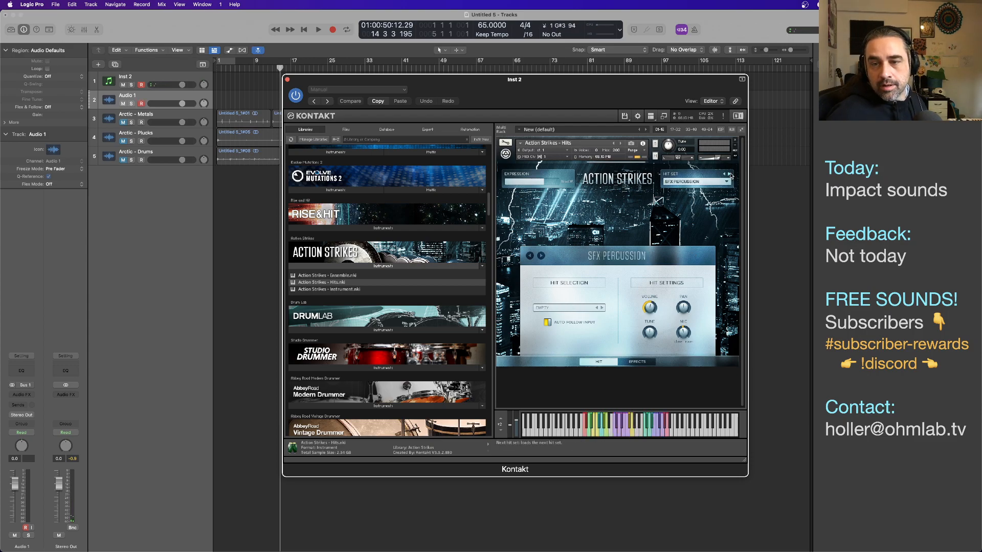
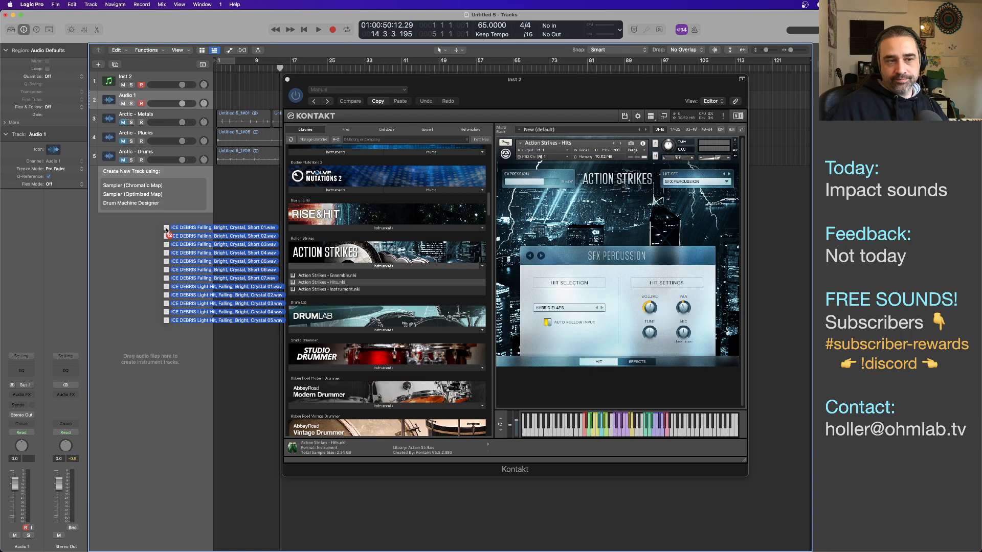
drag(166, 230, 150, 196)
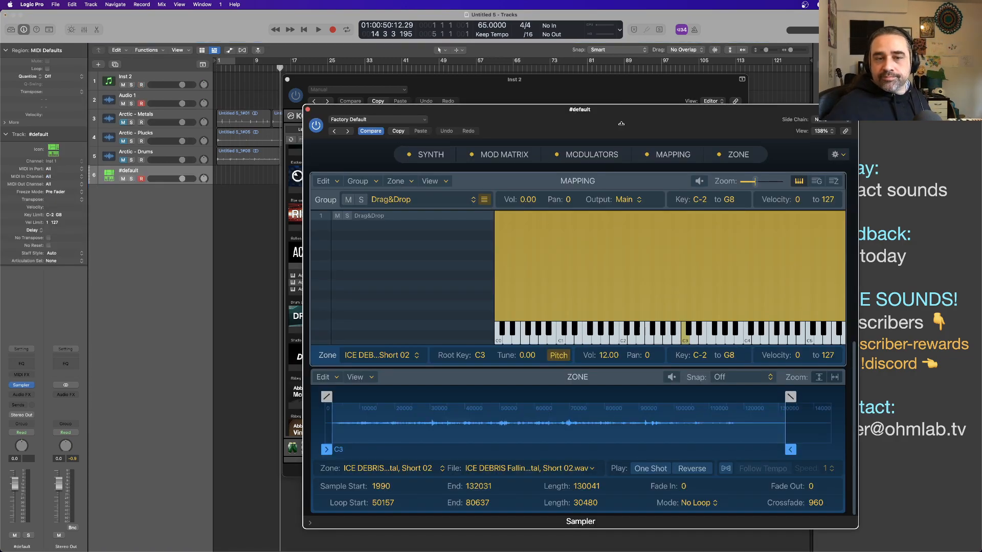
drag(623, 128, 452, 81)
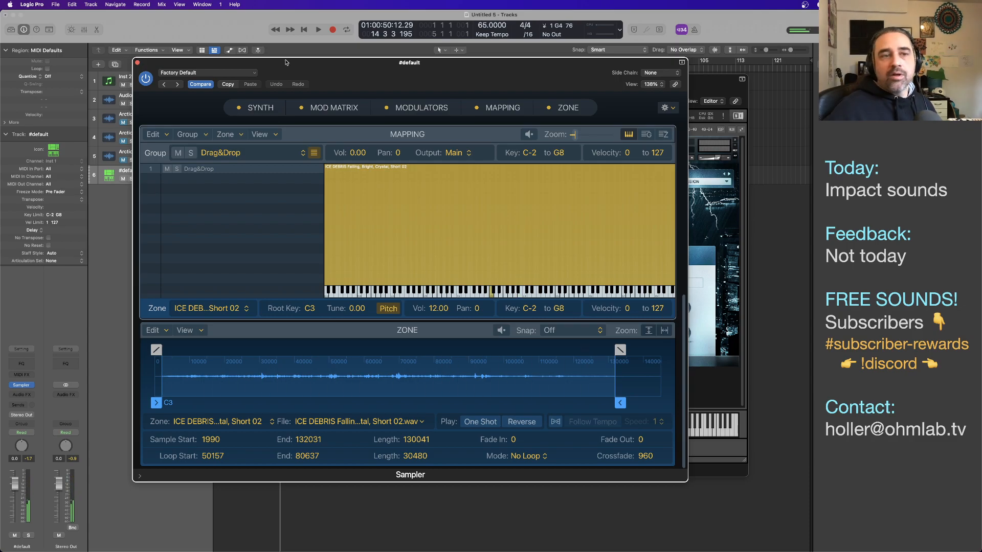
click(137, 62)
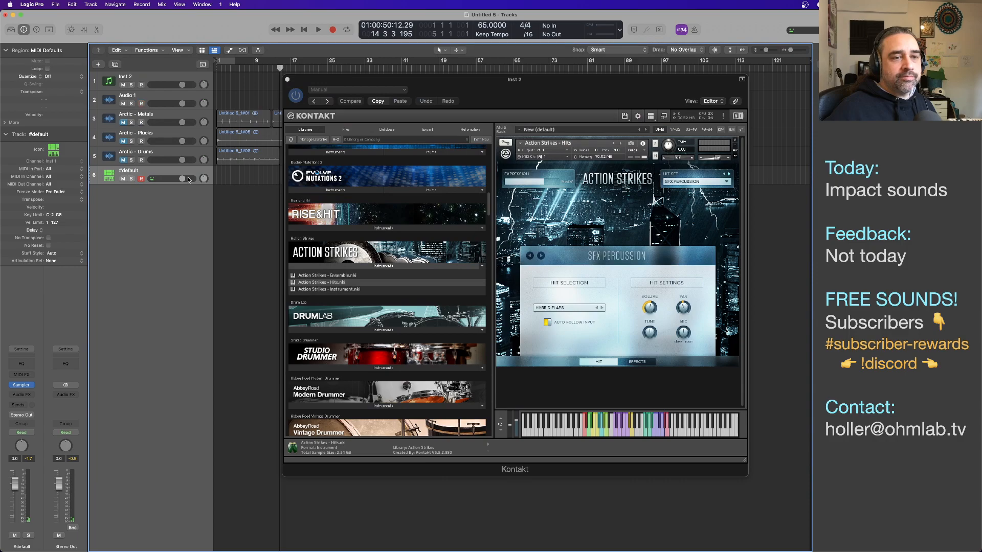
key(super+BackSpace)
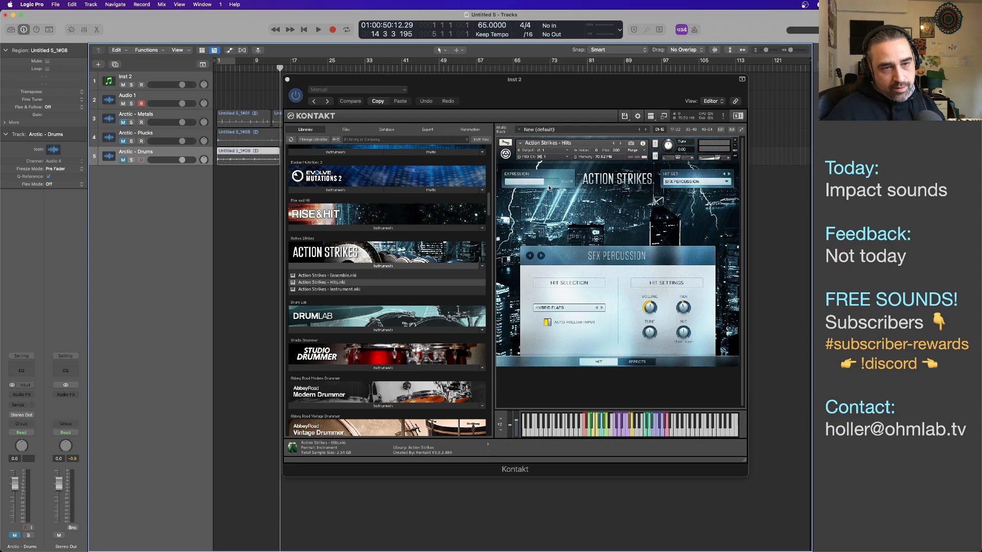
Bring the 12 selected ICE DEBRIS WAV files from Finder into a new chromatically mapped Sampler track and close the plug-in windows
key(super+Tab)
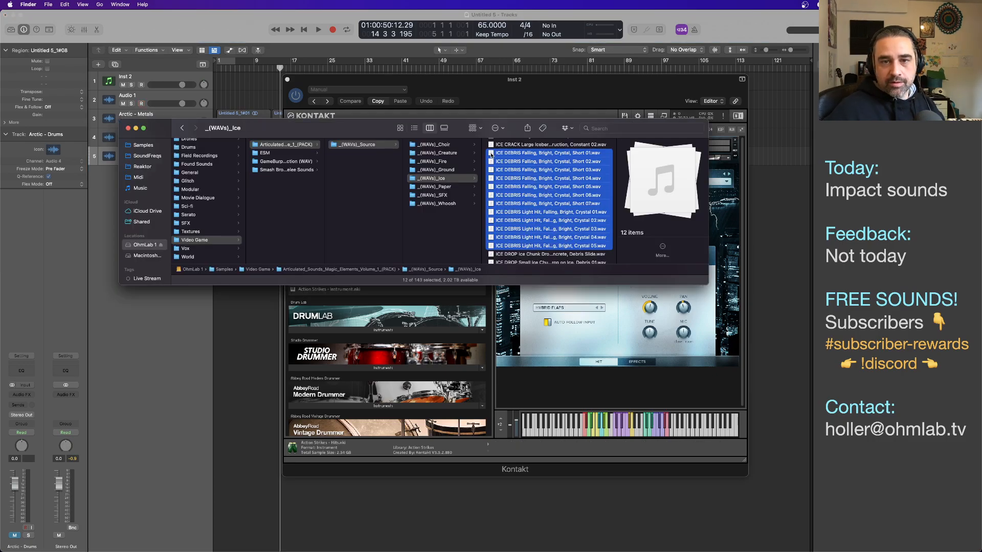
drag(491, 155, 147, 189)
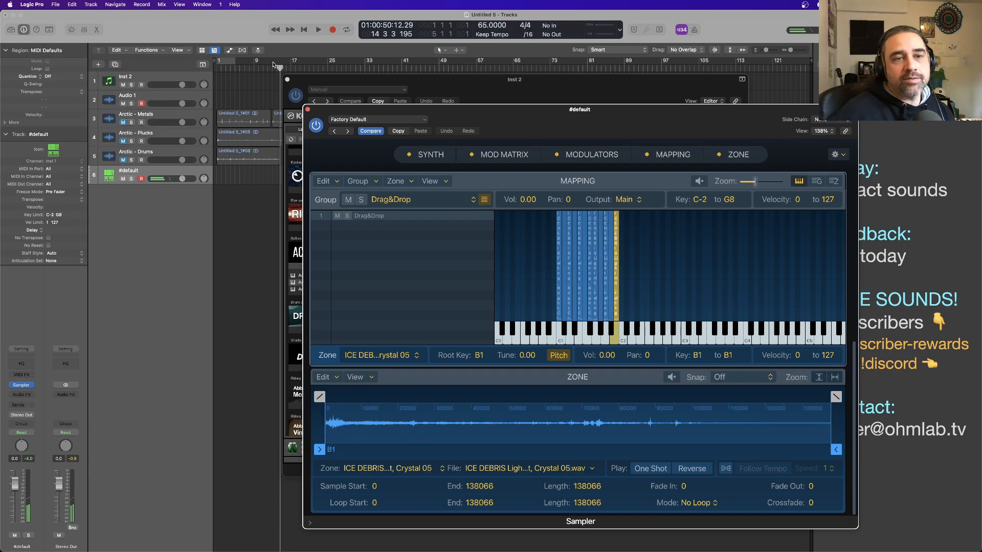
click(287, 80)
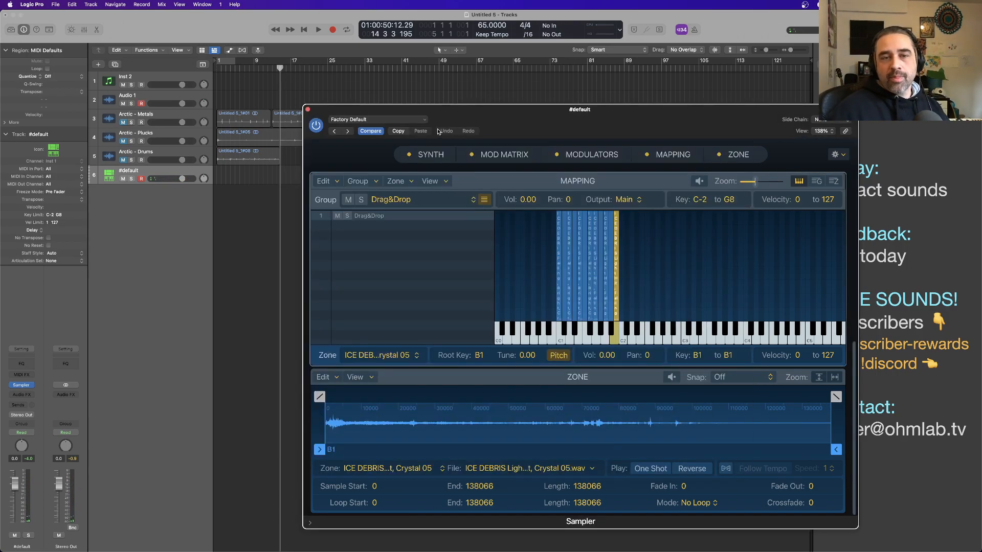
drag(417, 104, 320, 58)
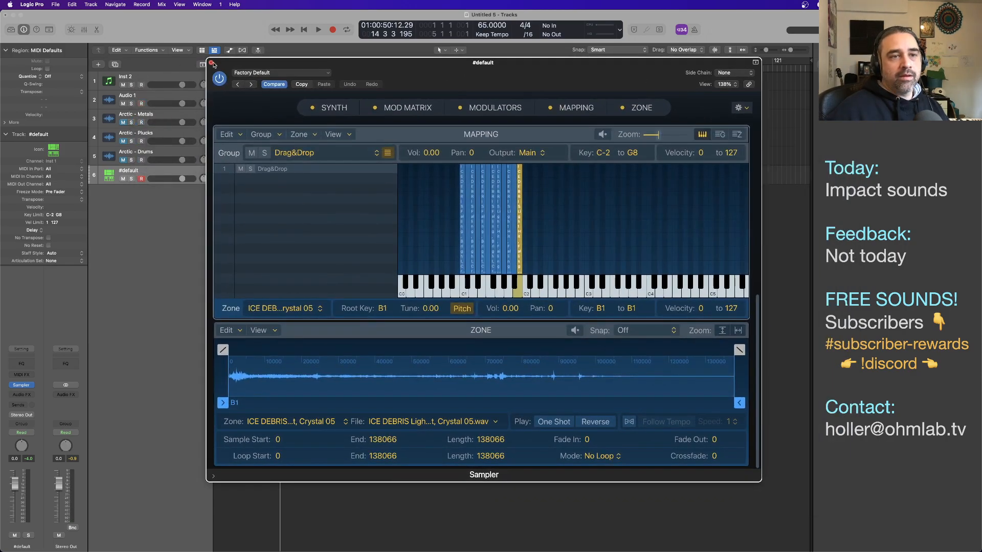
click(211, 63)
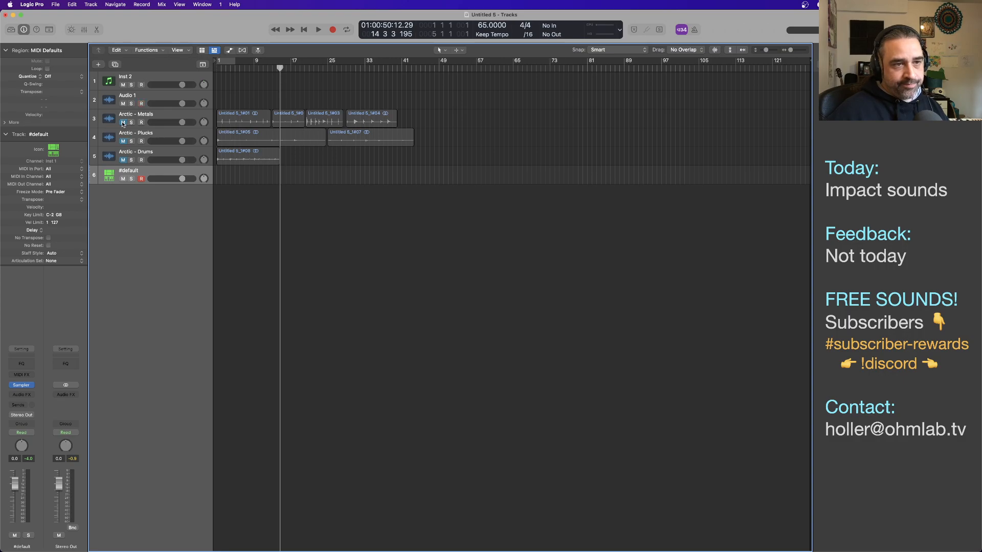
Unmute the Arctic tracks and remove silence from the first Arctic - Metals recording with a -41 dB threshold and 1.02-second minimum silence time
key(super+a)
click(235, 116)
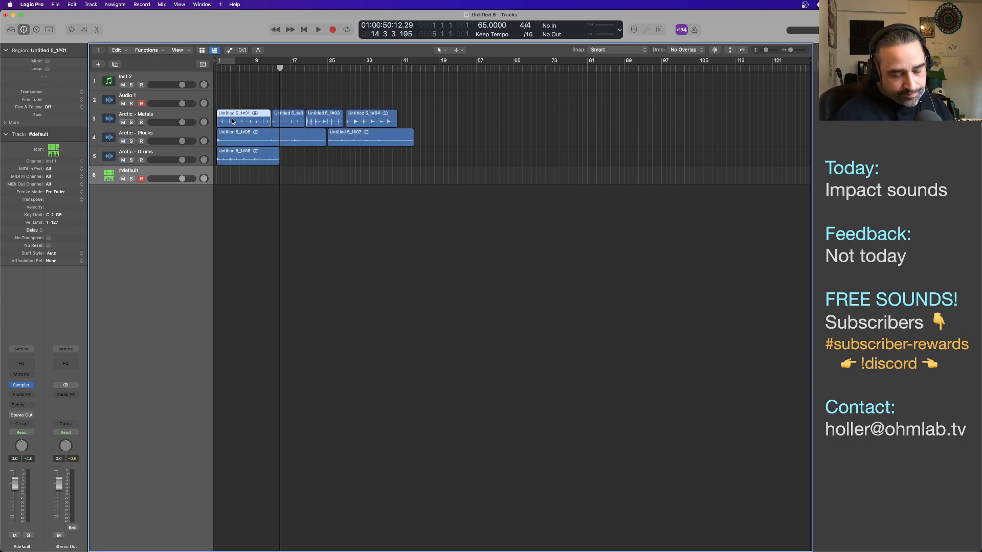
key(ctrl+x)
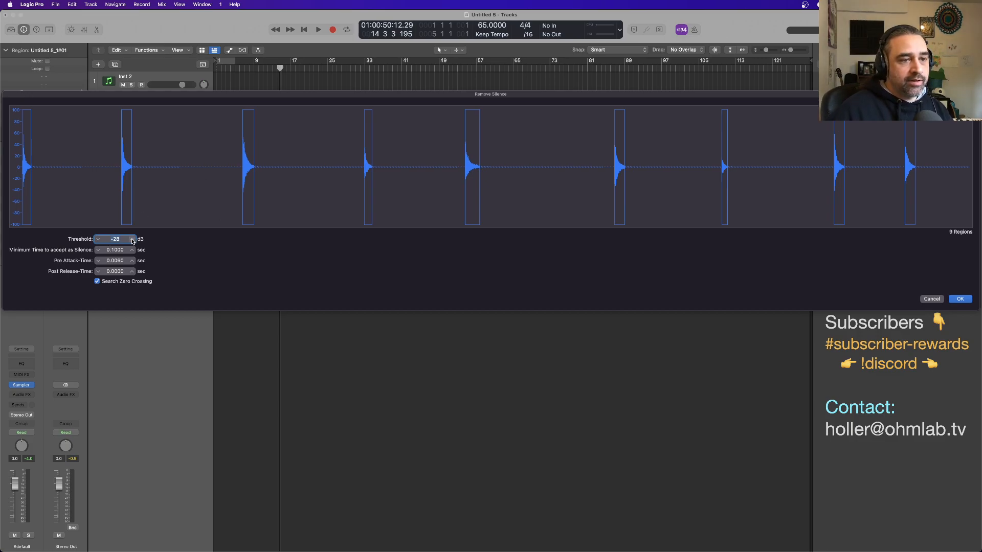
click(99, 239)
click(99, 239)
click(99, 240)
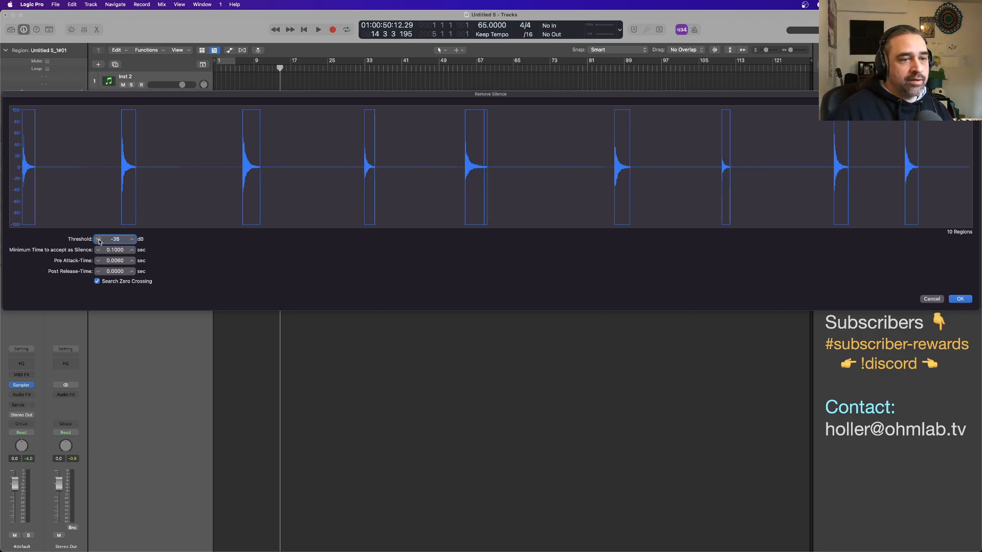
click(99, 240)
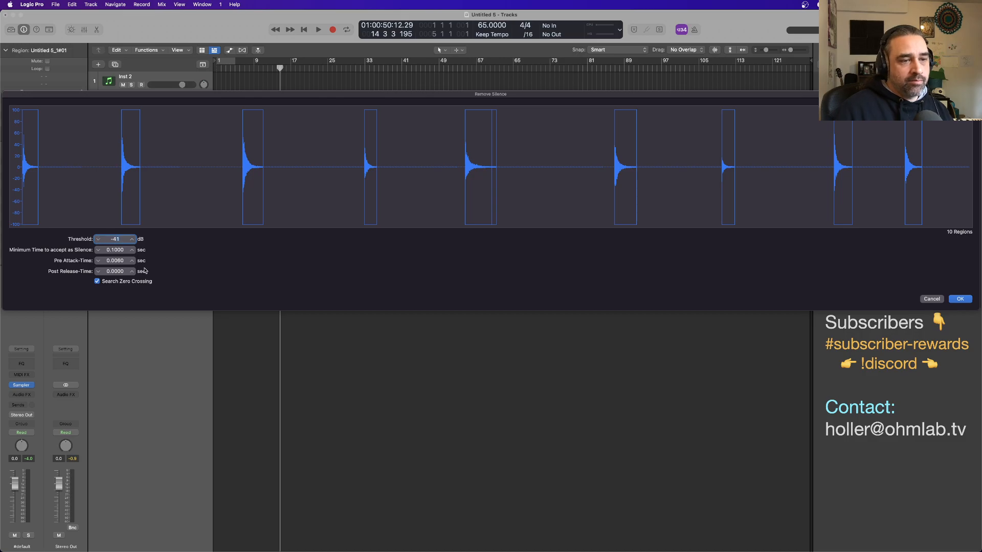
mouse_move(116, 250)
mouse_down()
mouse_move(116, 235)
mouse_move(116, 252)
mouse_up()
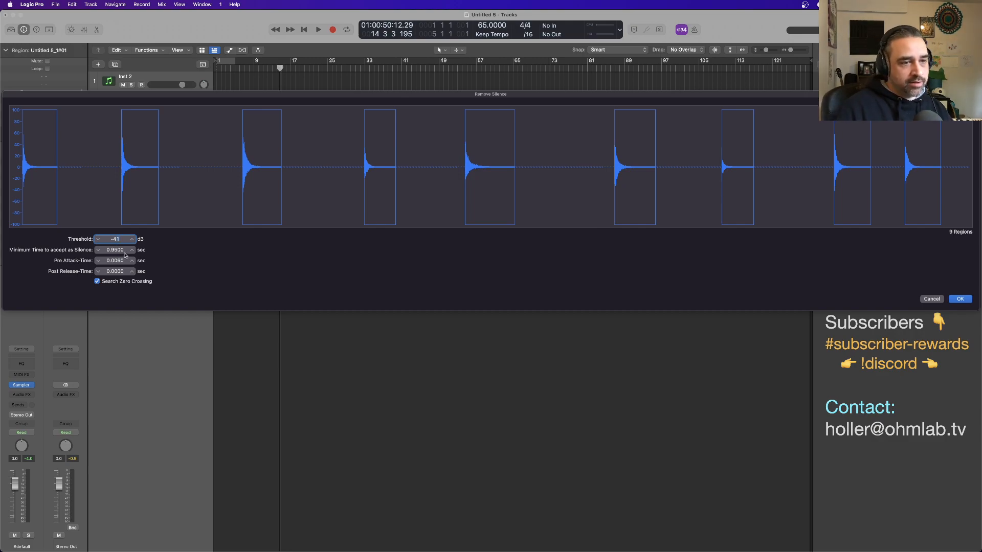
drag(116, 254, 116, 250)
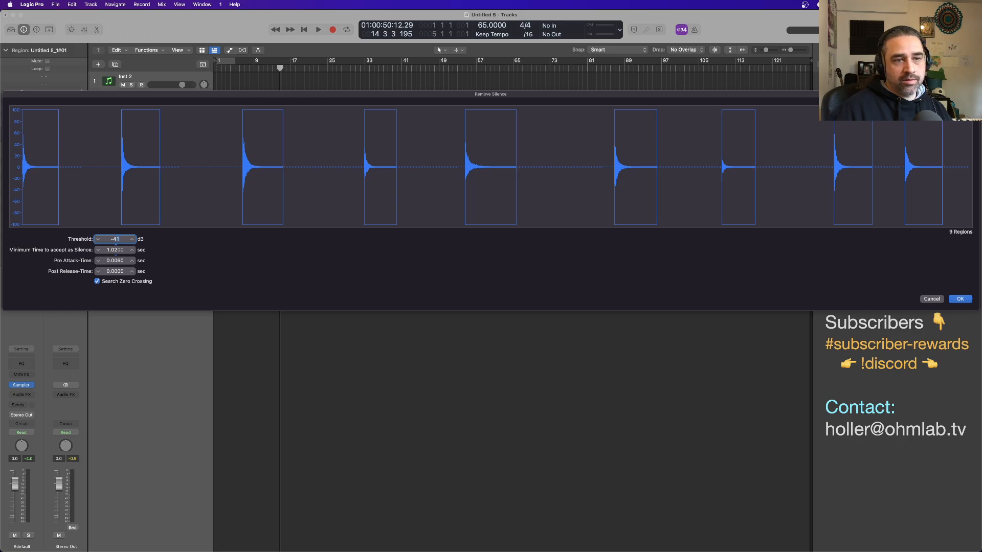
click(960, 299)
Remove silence from the second Arctic - Metals recording using the same settings
click(290, 121)
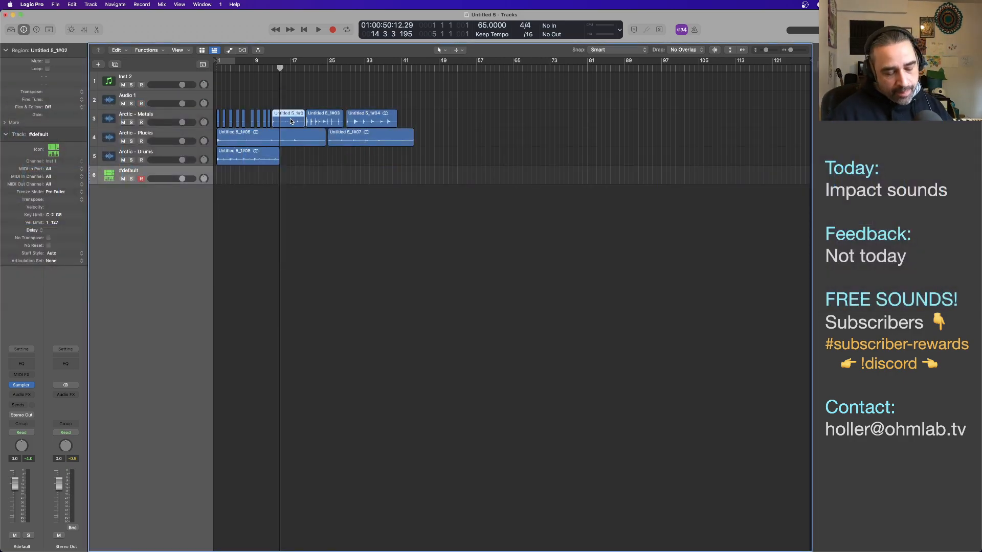
key(ctrl+x)
key(Return)
Remove silence from the third and fourth Arctic - Metals recordings with the minimum silence time set to 0.5 seconds
click(320, 122)
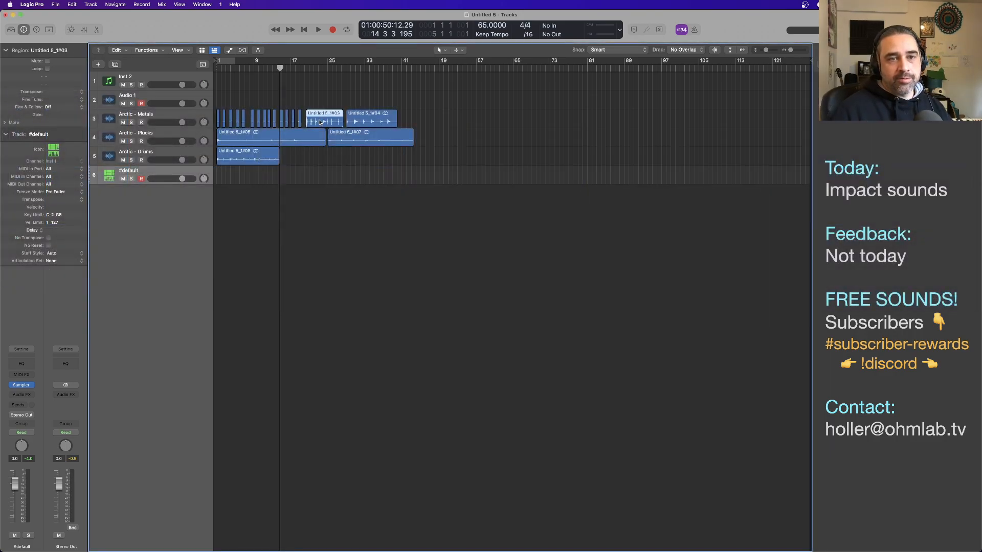
key(ctrl+x)
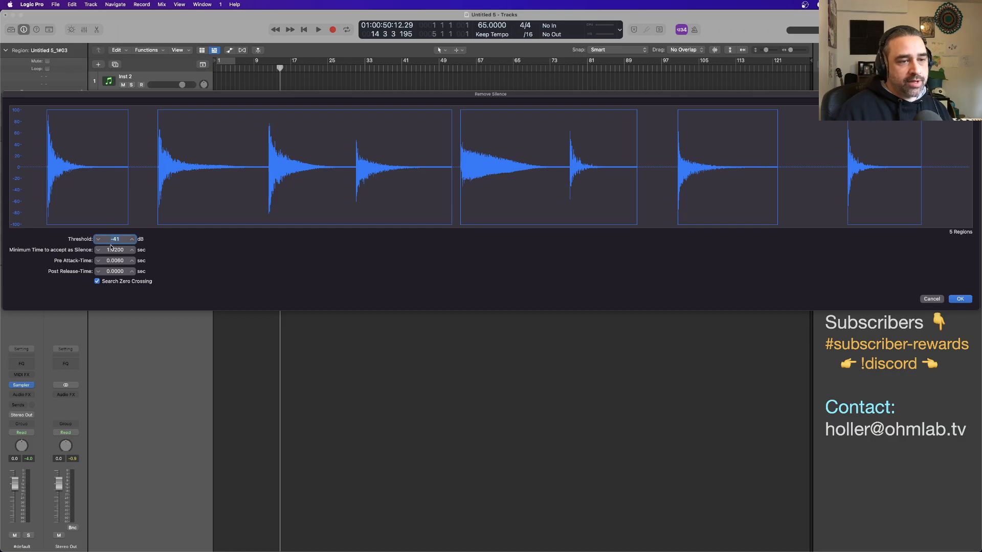
drag(114, 250, 113, 276)
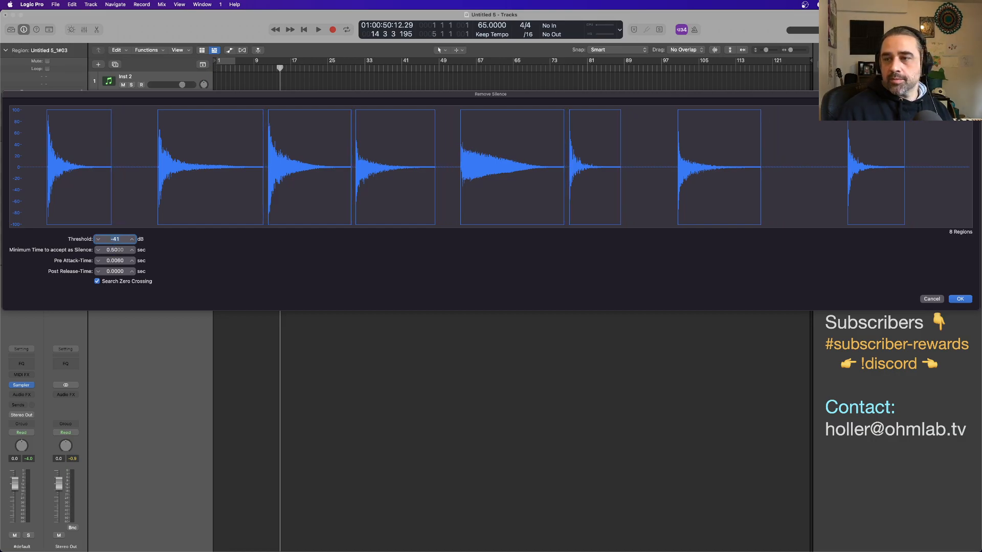
key(Return)
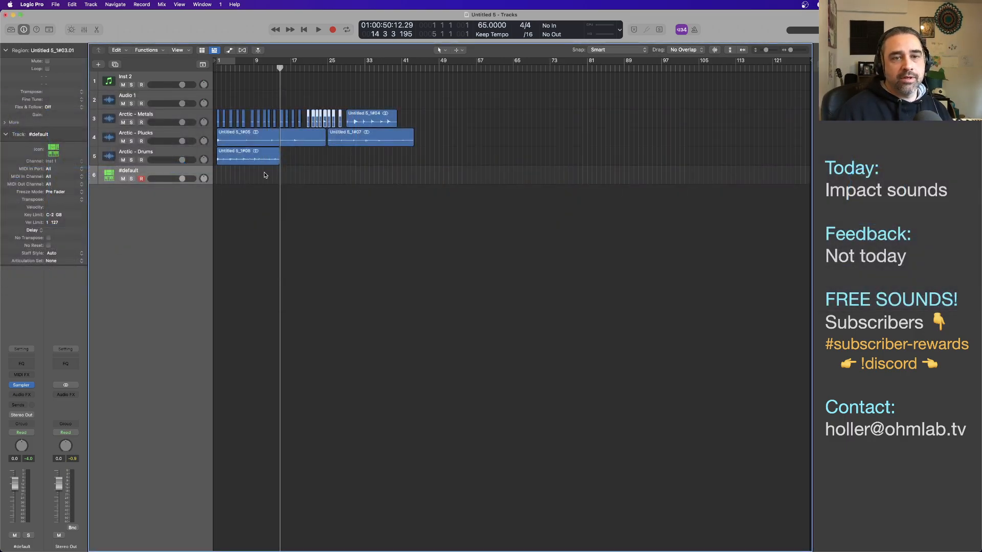
click(382, 121)
key(ctrl+x)
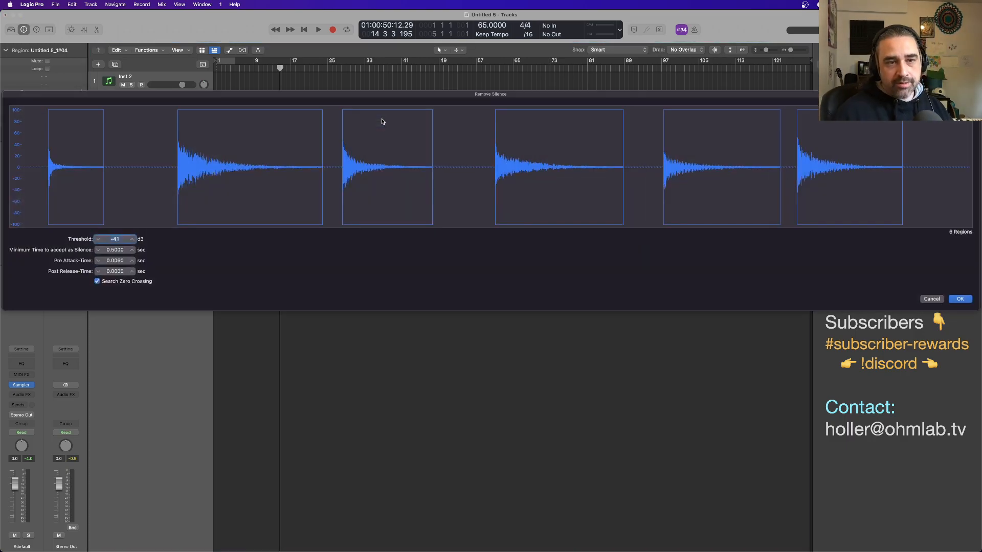
key(Return)
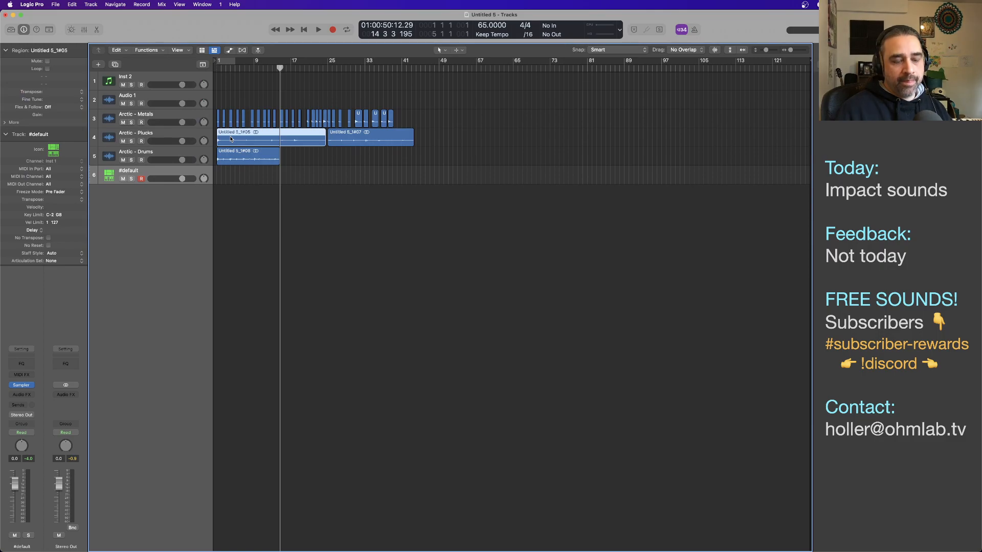
Remove silence from the first Arctic - Plucks recording with a 1.1-second minimum silence time and select the second Plucks recording
key(ctrl+x)
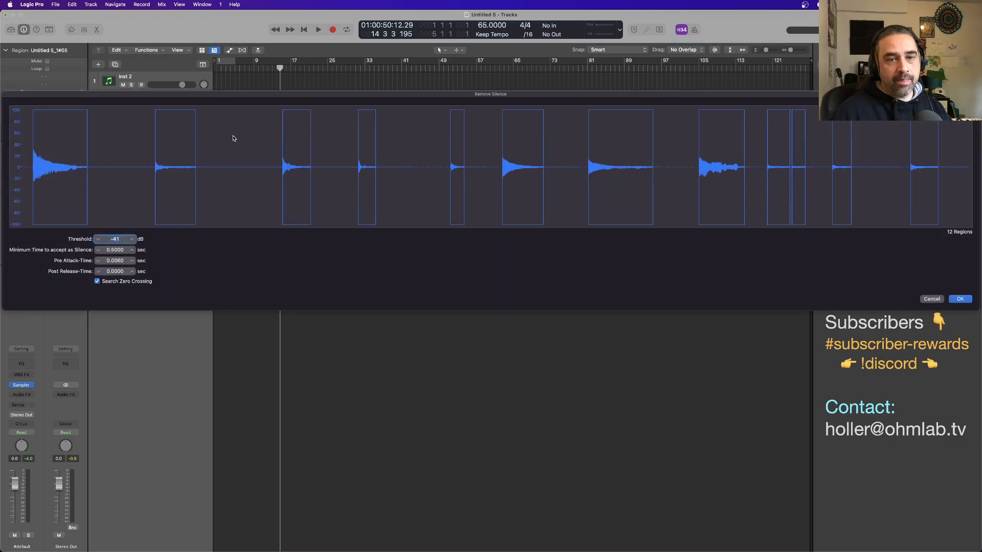
drag(114, 250, 114, 233)
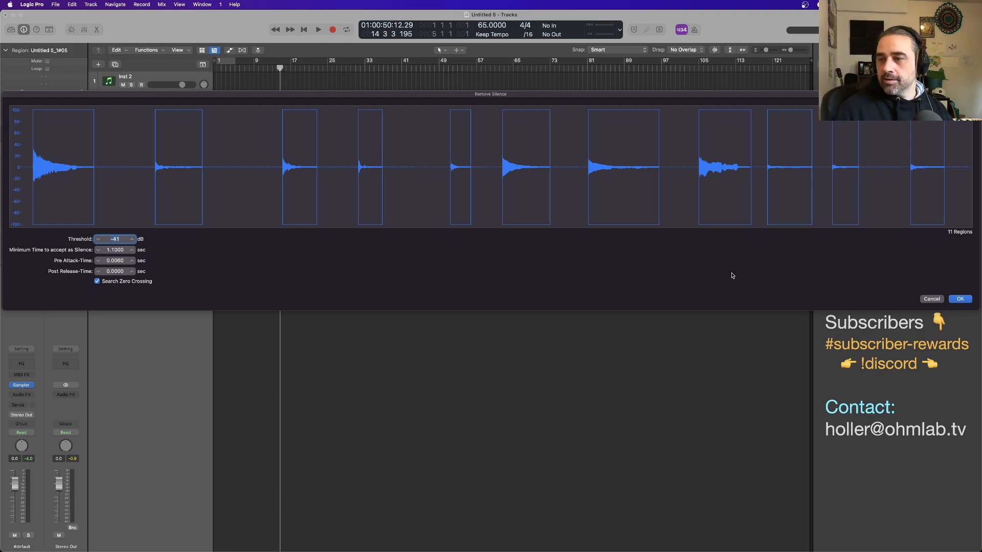
click(960, 299)
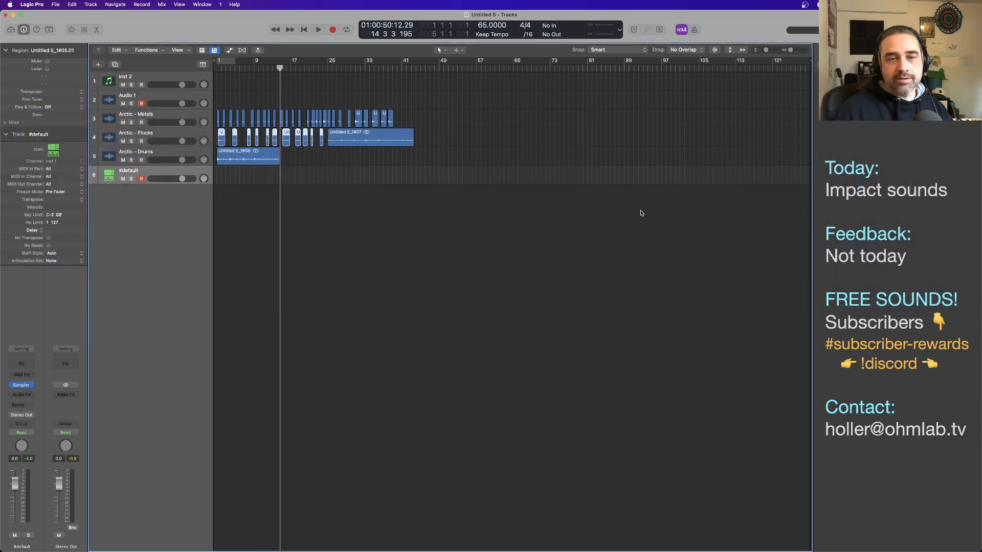
click(360, 145)
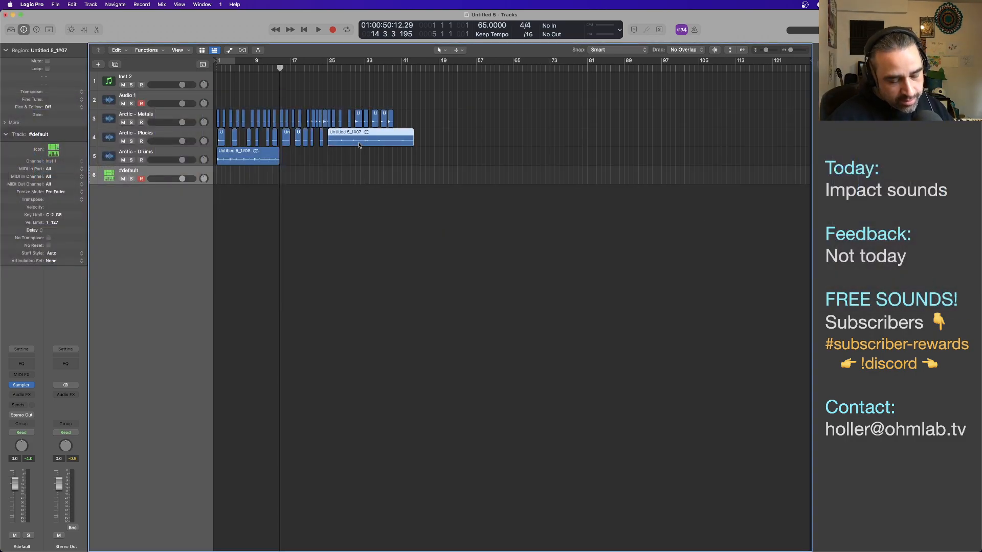
Remove silence from the second Arctic - Plucks recording, and from the Arctic - Drums recording with a 0.52-second minimum silence time
key(ctrl+x)
key(Return)
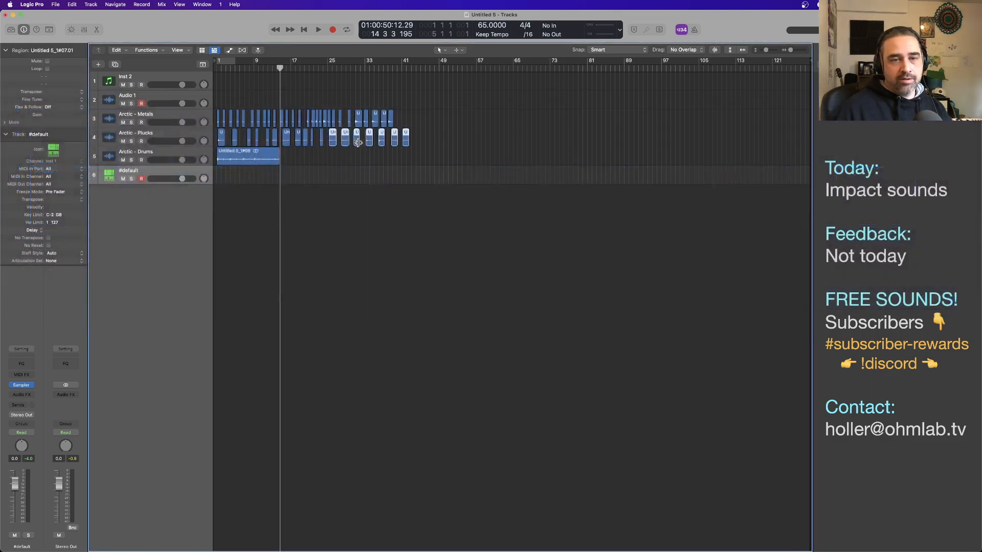
click(238, 162)
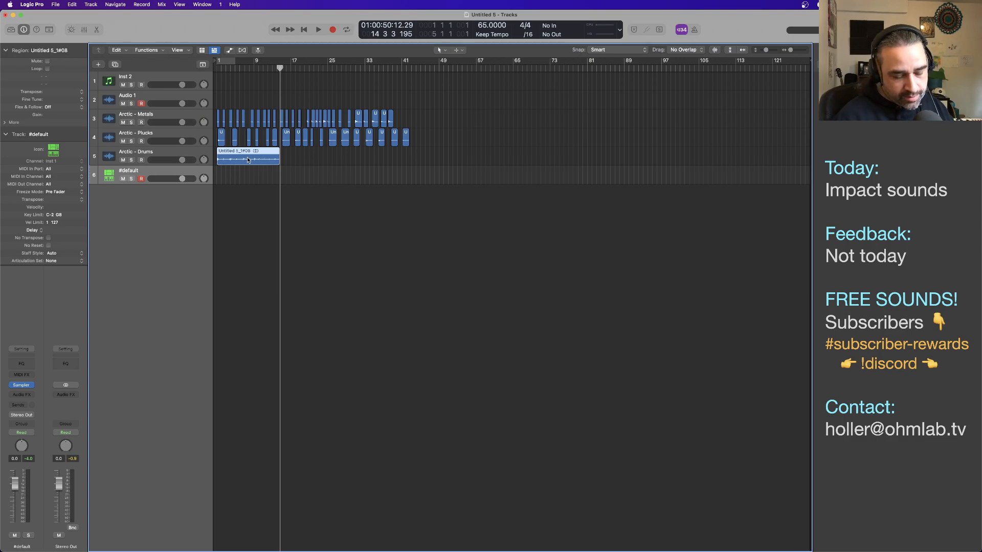
key(ctrl+x)
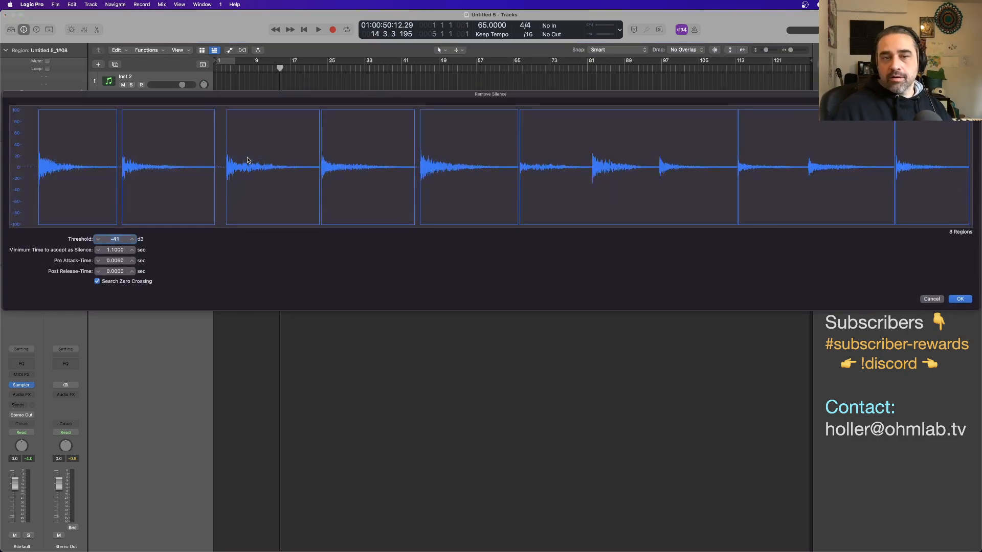
drag(115, 250, 115, 266)
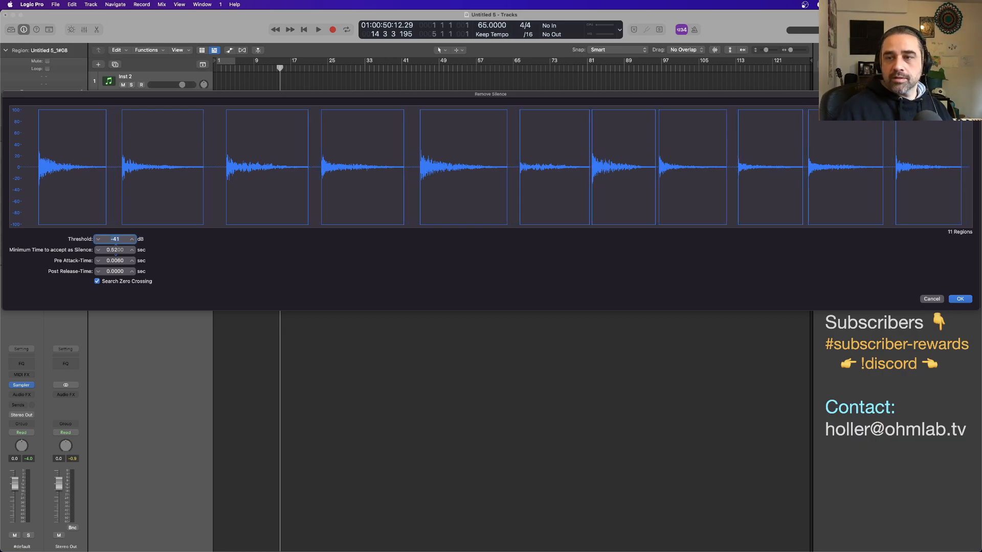
key(Return)
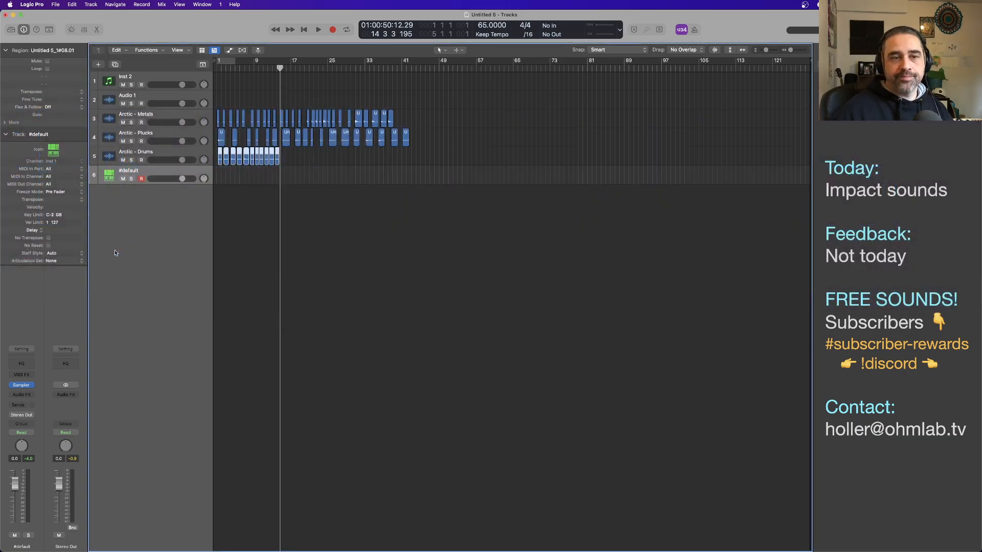
Inspect the split hits along the Arctic - Metals, Plucks and Drums tracks at a larger track height
scroll(328, 198, right, 5)
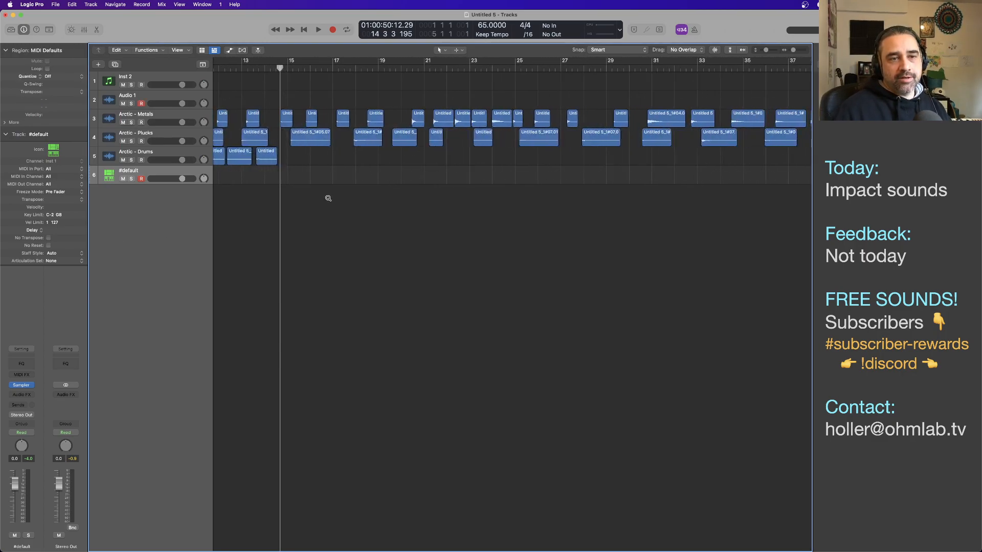
scroll(328, 198, left, 1)
scroll(328, 198, up, 4)
scroll(327, 198, up, 2)
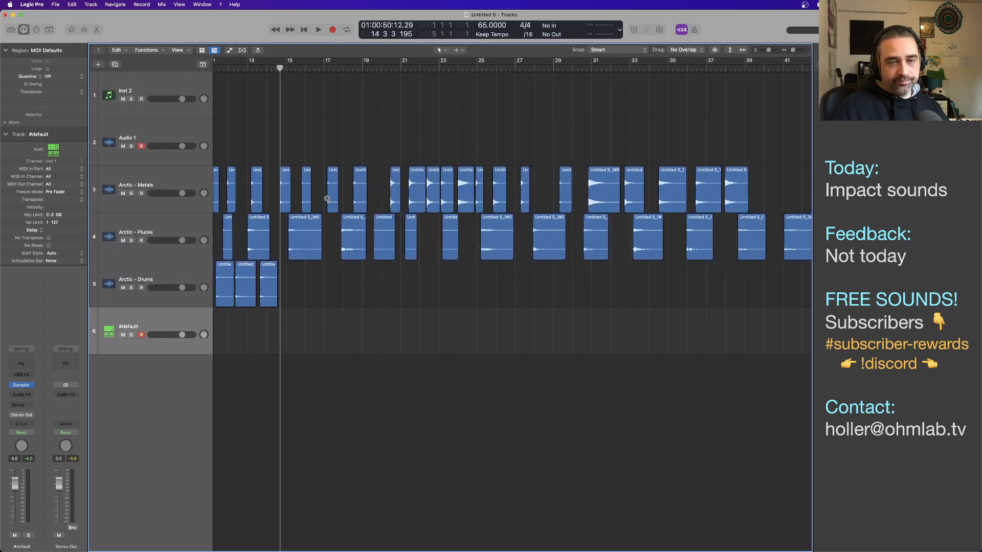
scroll(328, 199, right, 2)
scroll(328, 198, left, 1)
scroll(328, 198, left, 4)
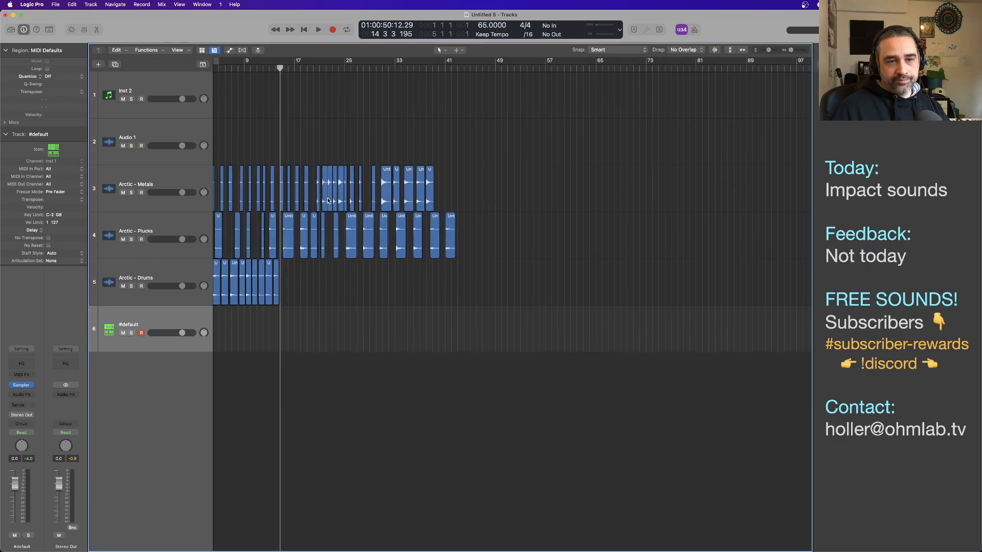
scroll(328, 199, right, 2)
scroll(327, 199, left, 2)
scroll(328, 198, right, 5)
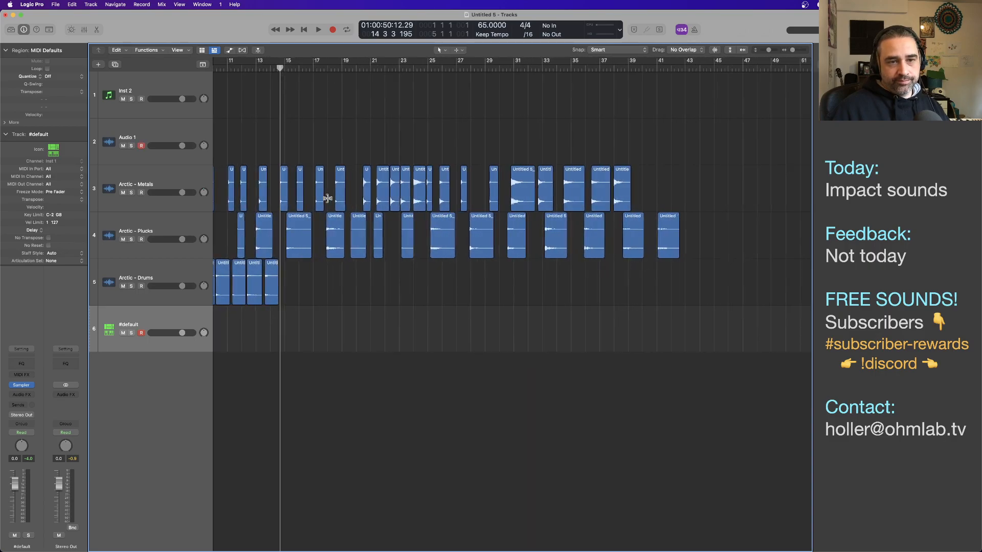
scroll(376, 208, left, 1)
scroll(376, 208, left, 1)
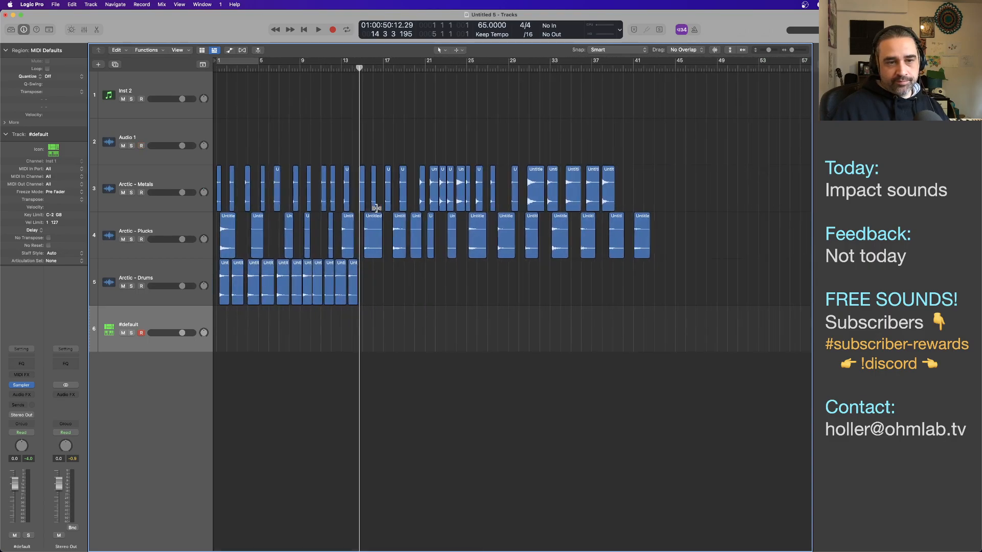
scroll(464, 256, down, 3)
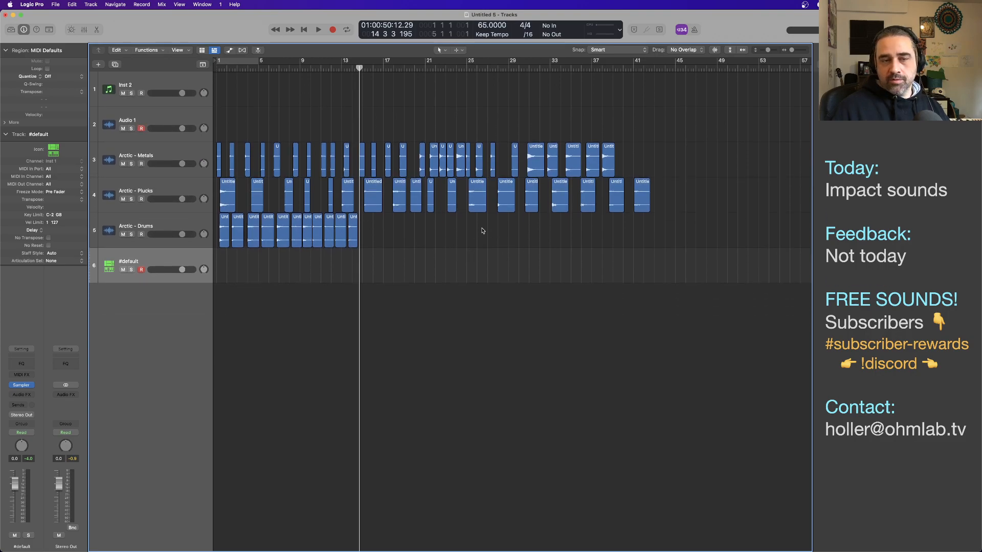
scroll(448, 223, up, 4)
scroll(449, 223, right, 4)
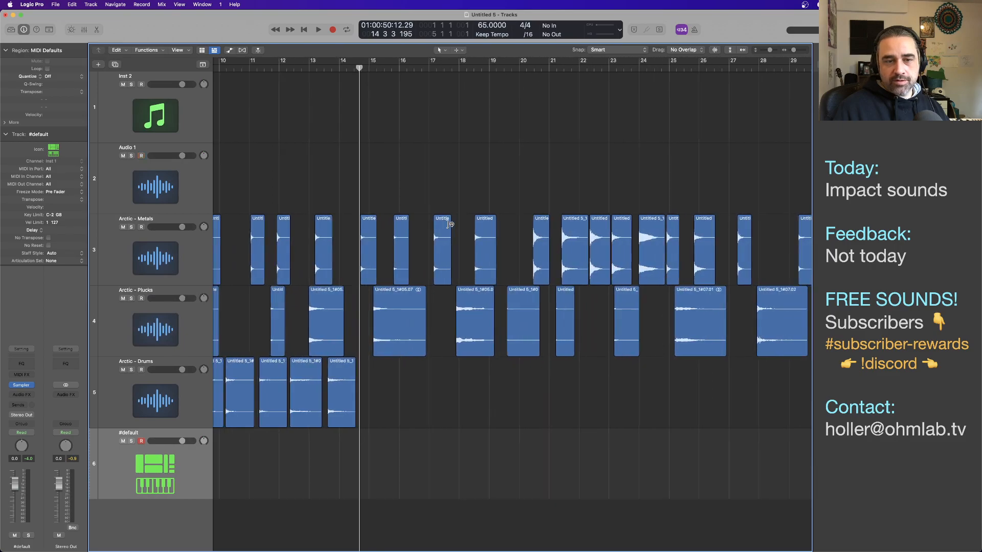
scroll(449, 223, left, 2)
scroll(448, 226, left, 2)
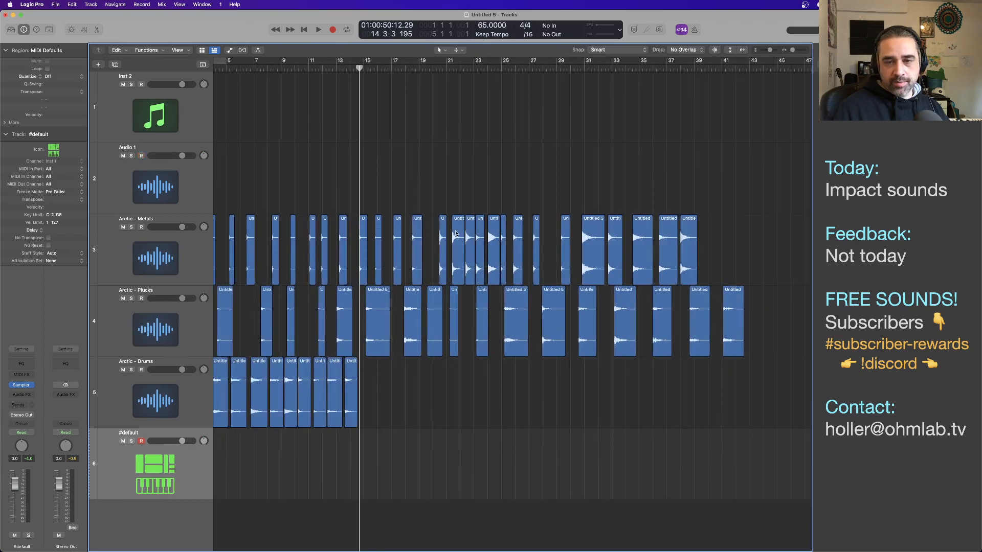
scroll(515, 275, left, 4)
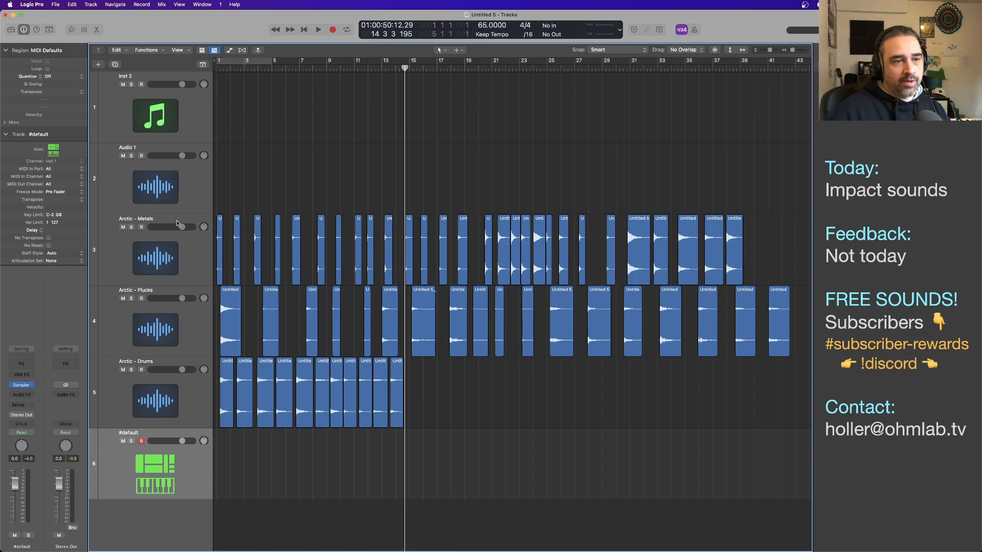
Solo the Arctic - Metals track and audition its hits from the project start and from about bar 20
click(131, 227)
key(Return)
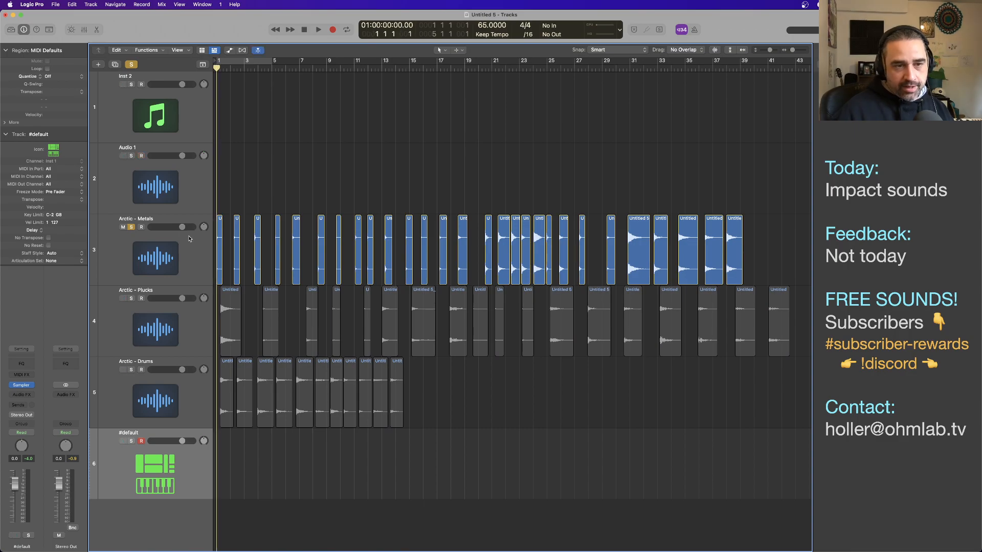
key(space)
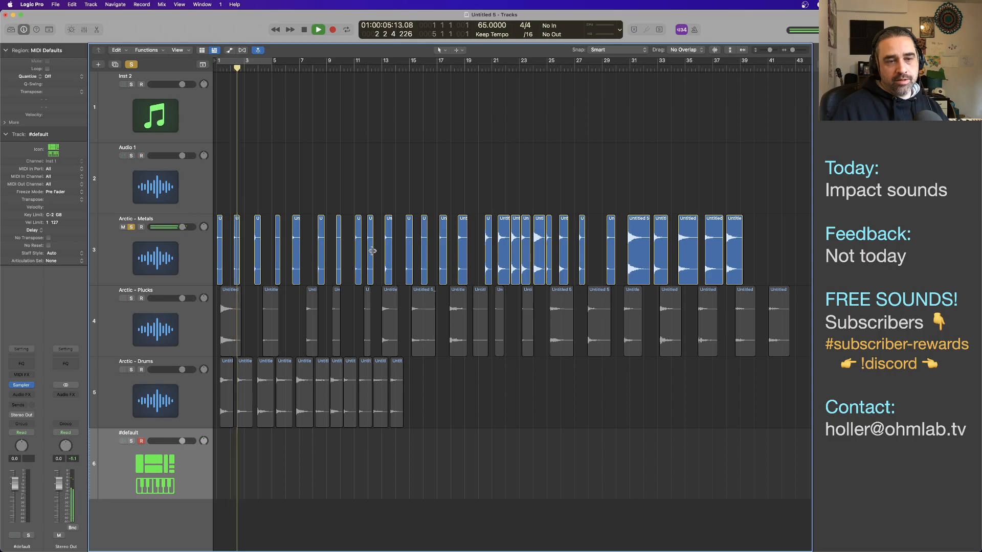
click(481, 69)
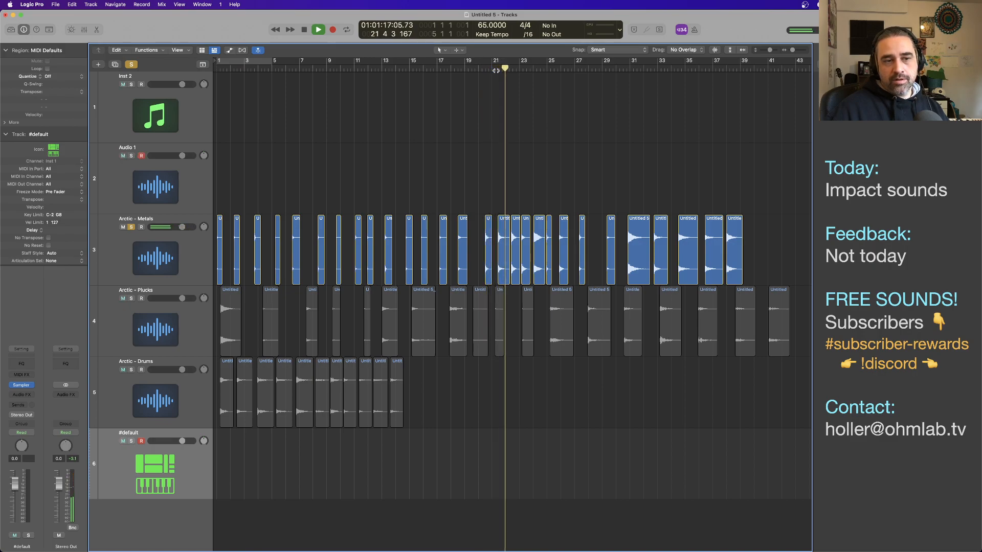
key(space)
key(super+Left)
key(super+Left)
key(super+Left)
key(super+Right)
key(super+Down)
key(super+Down)
key(super+Down)
key(super+Down)
key(super+Down)
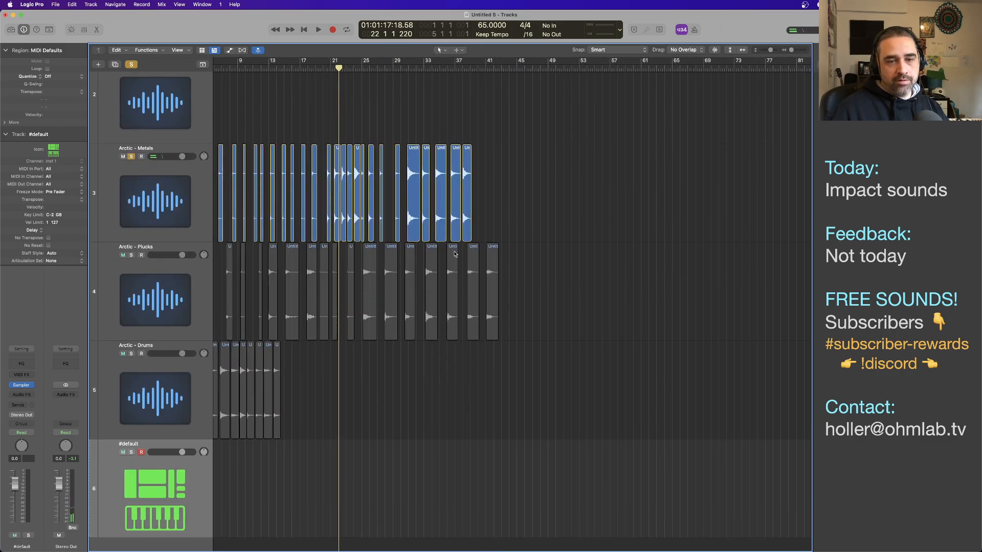
key(super+Up)
key(super+Up)
key(super+Up)
key(super+Up)
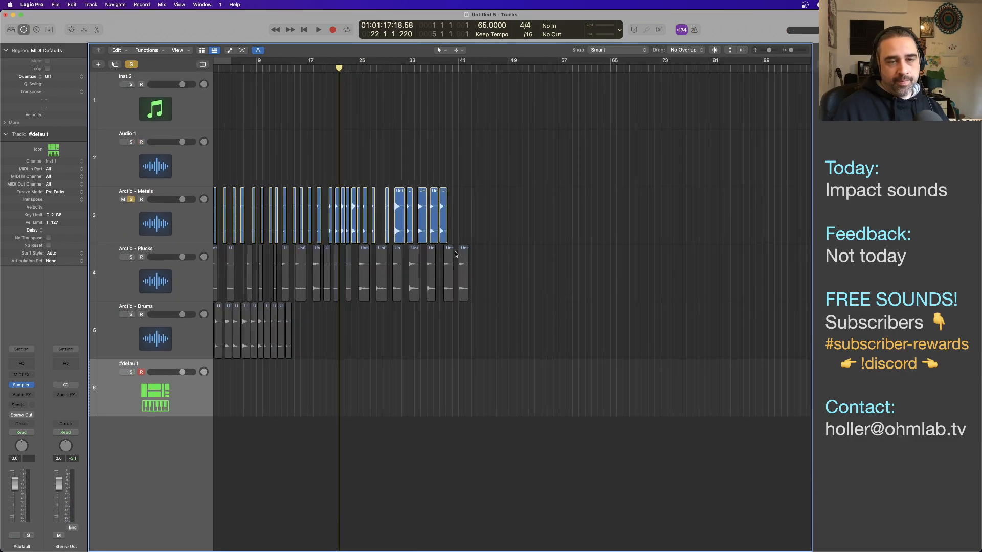
key(super+Right)
key(super+Right)
key(super+Left)
key(super+Left)
scroll(453, 253, left, 5)
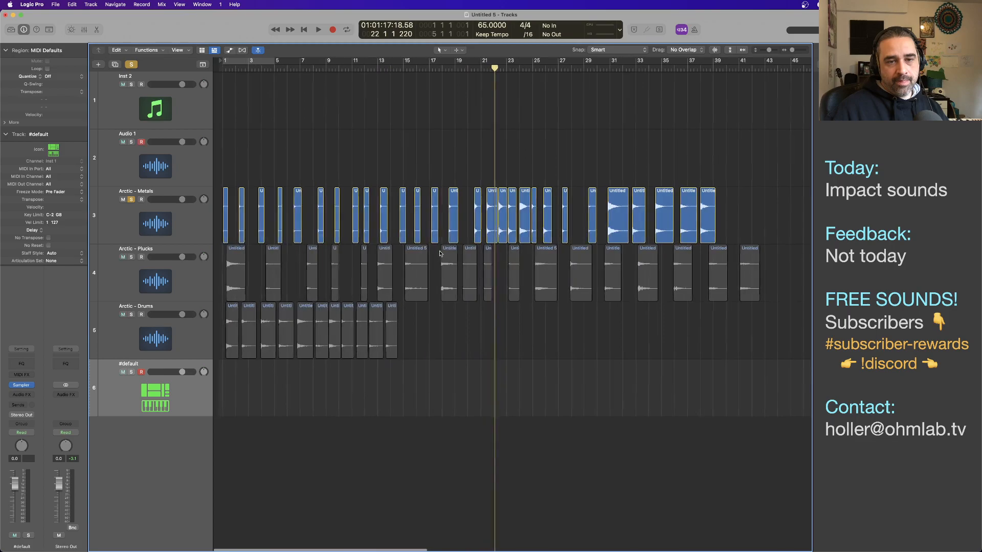
Load all Arctic - Metals regions into a new Sampler track, mapping one hit per key starting at C1
click(195, 231)
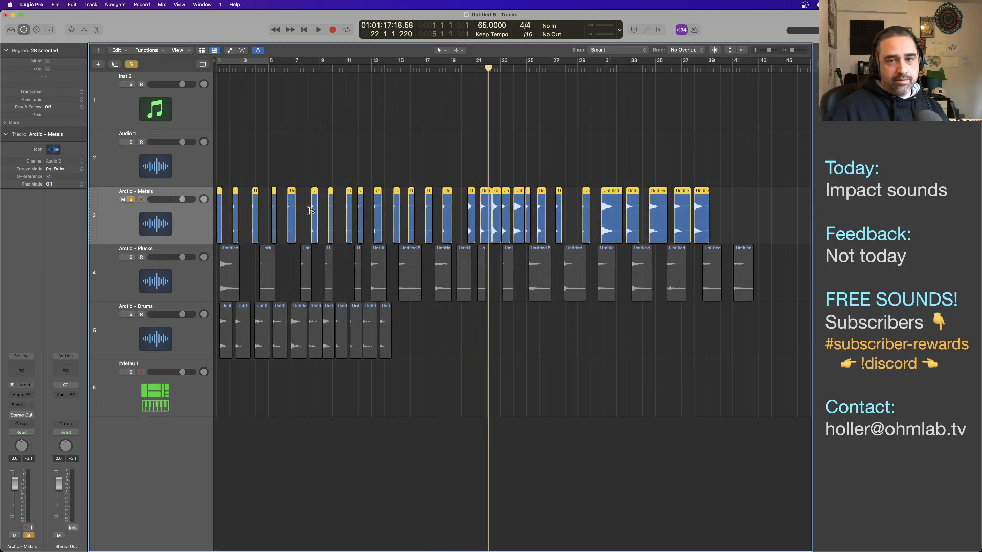
click(574, 218)
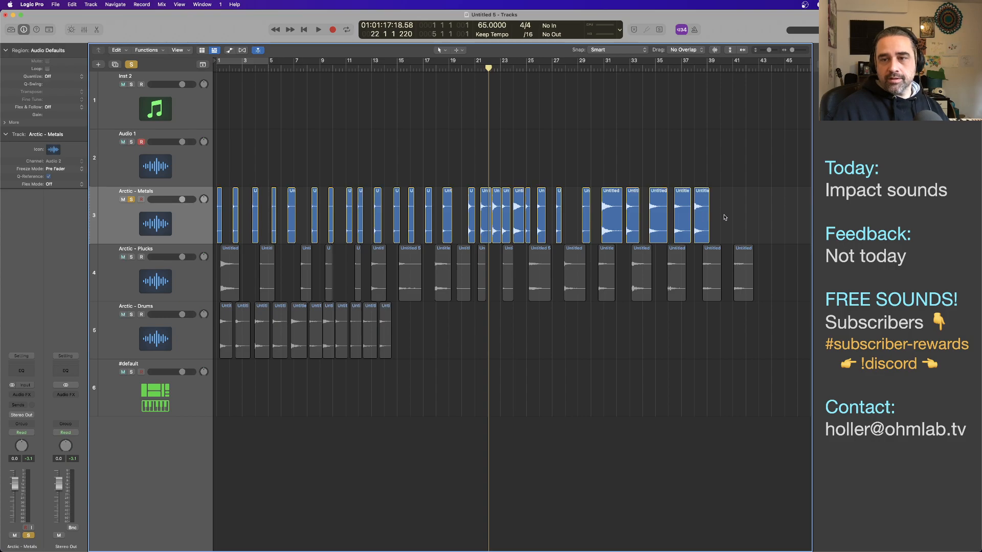
drag(724, 218, 159, 437)
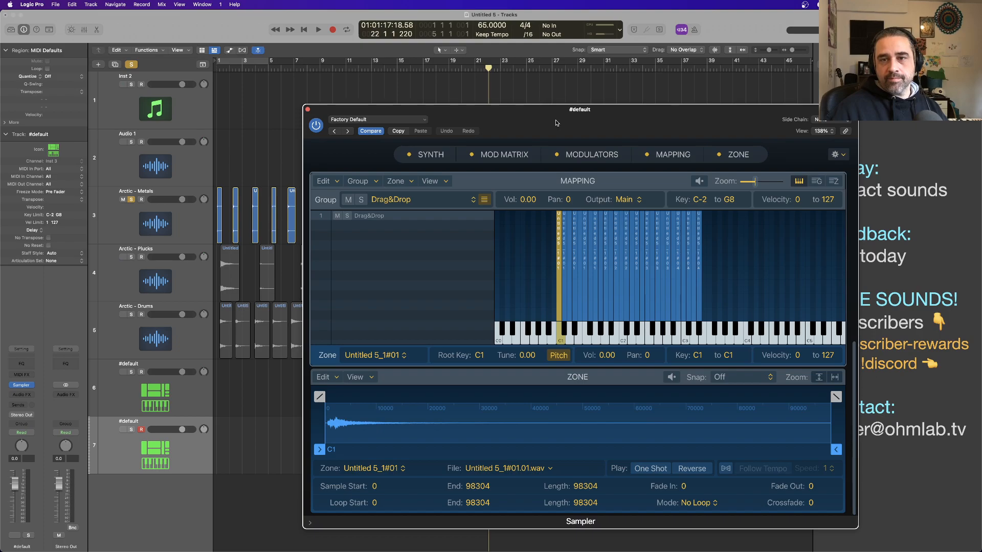
drag(556, 123, 364, 61)
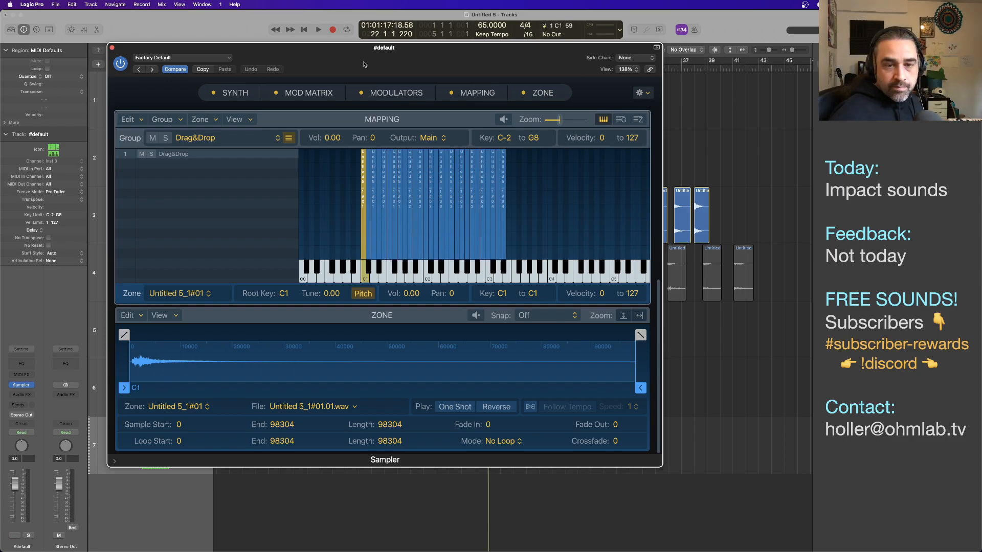
drag(293, 67, 467, 84)
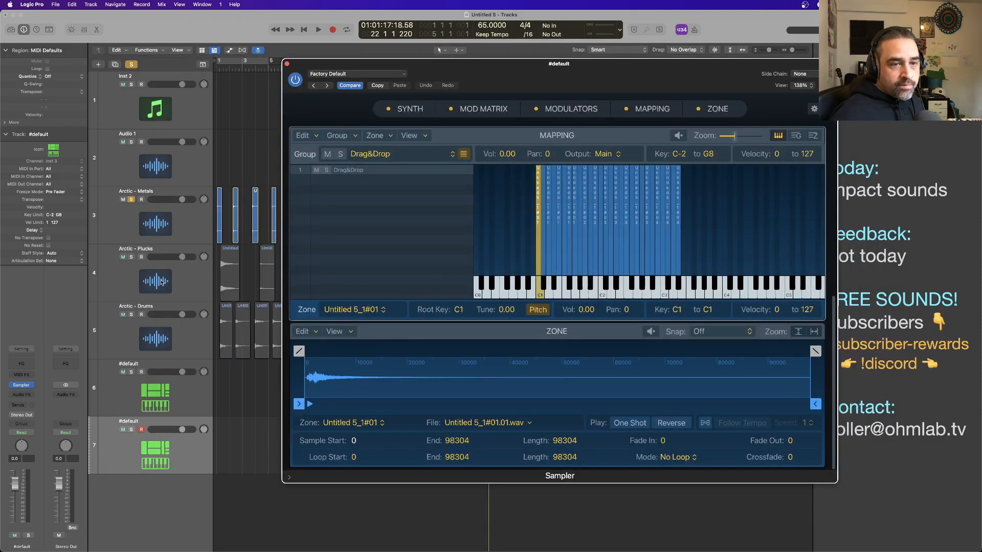
Unsolo the Arctic - Metals track and solo the new Sampler track instead
click(131, 200)
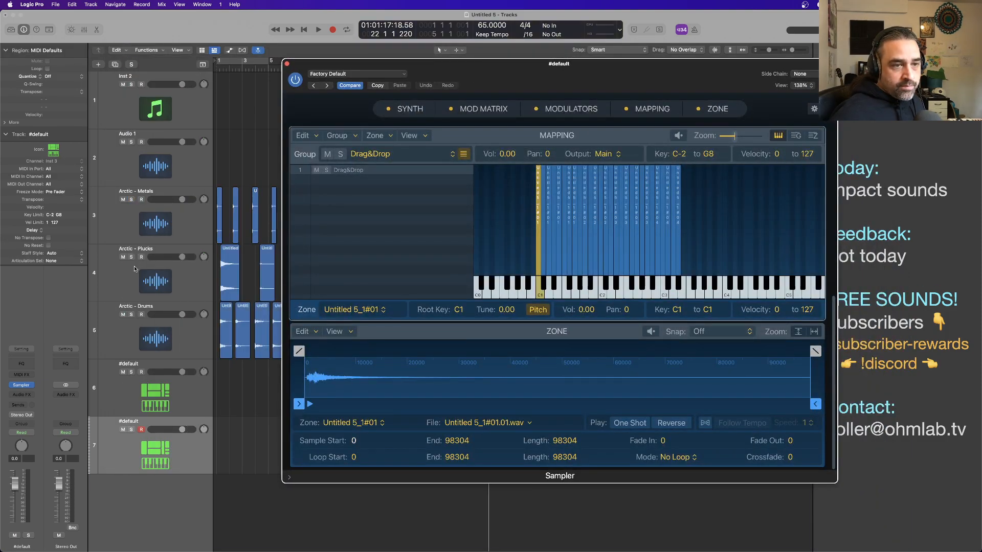
click(132, 431)
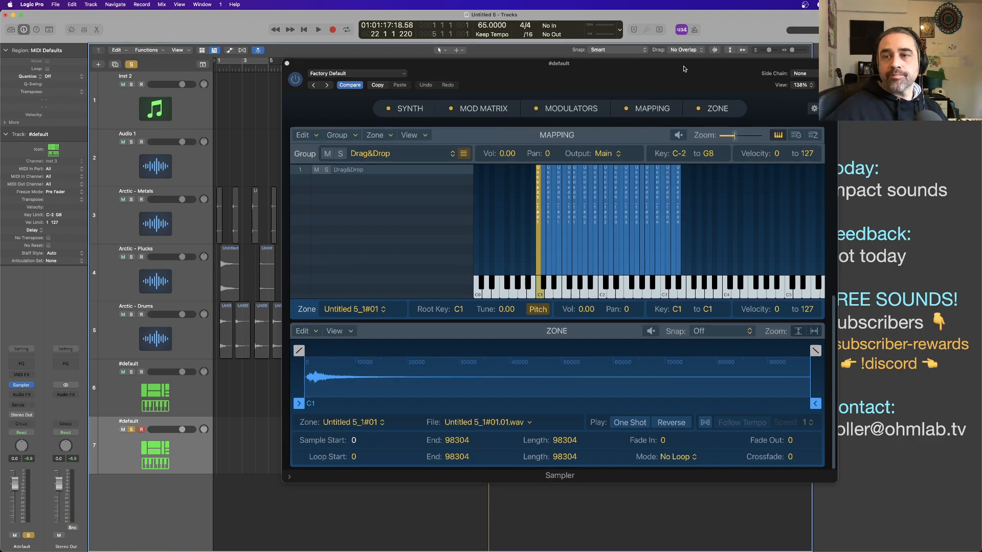
drag(700, 75, 625, 52)
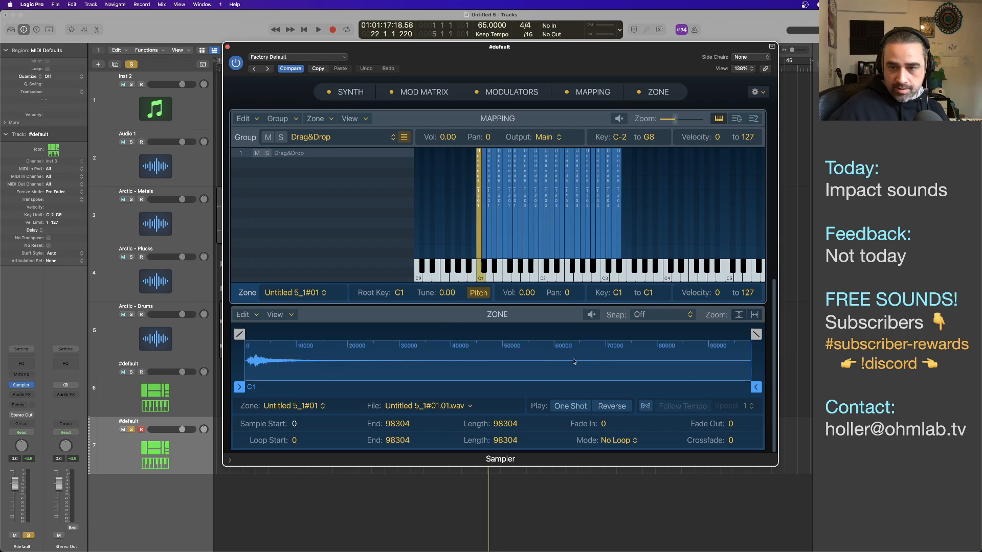
Set the Sampler's zone snap to Transient and try to adjust the sample start marker
click(673, 316)
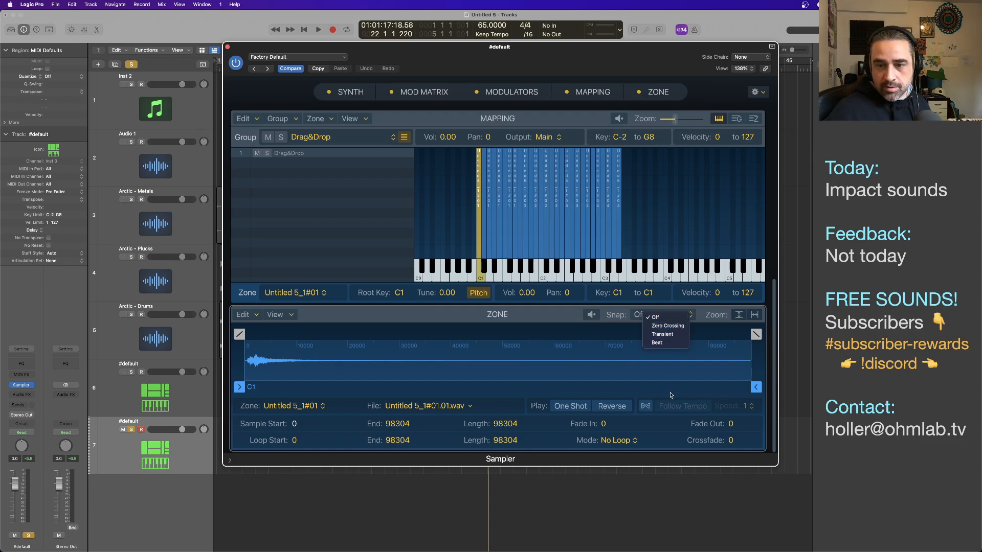
click(663, 334)
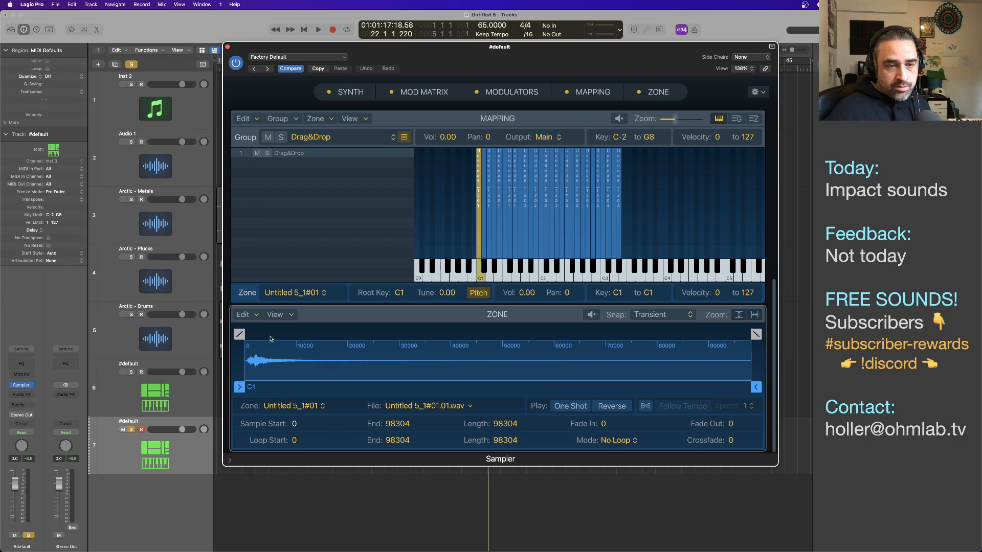
drag(239, 387, 241, 388)
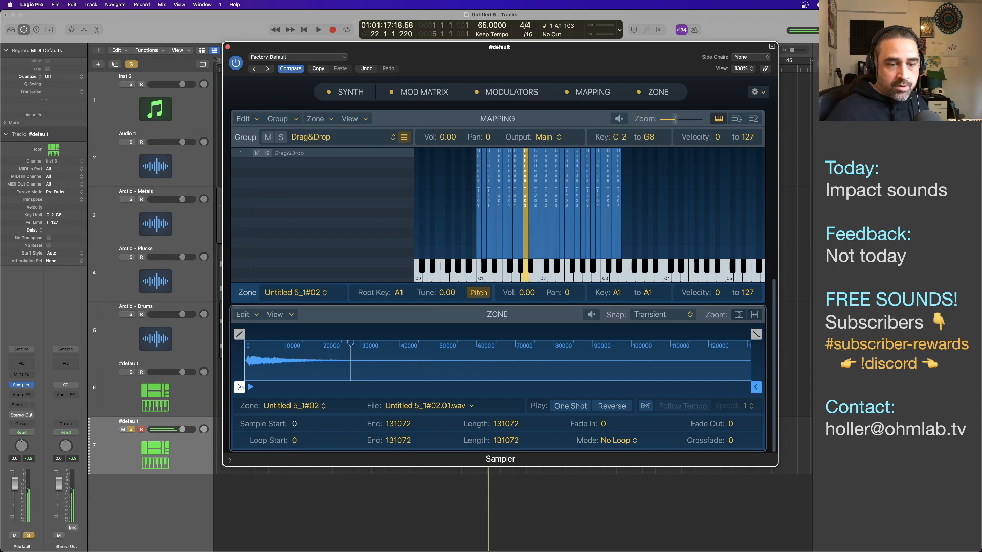
Set the zone snap to Zero Crossing and try adjusting the sample start marker again
click(664, 315)
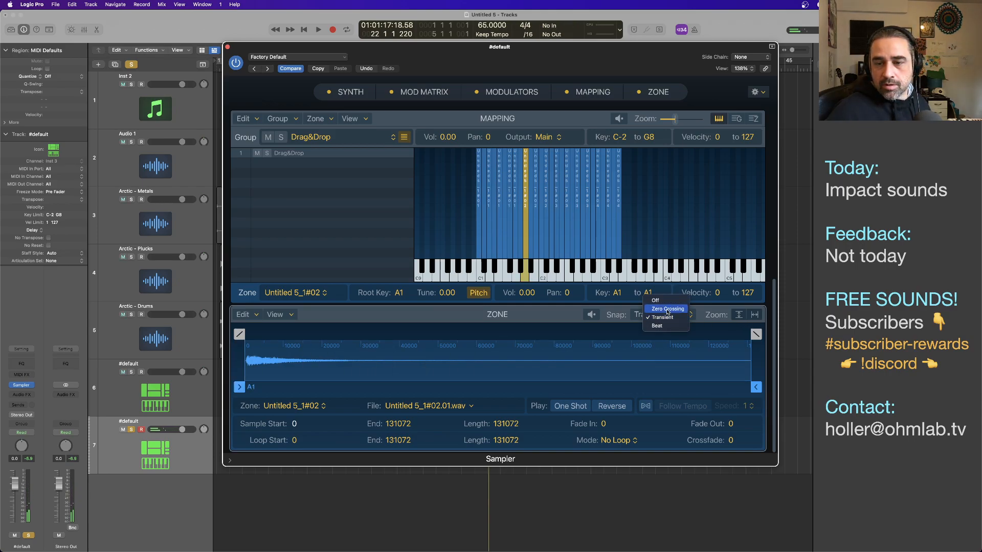
click(668, 309)
drag(240, 387, 243, 388)
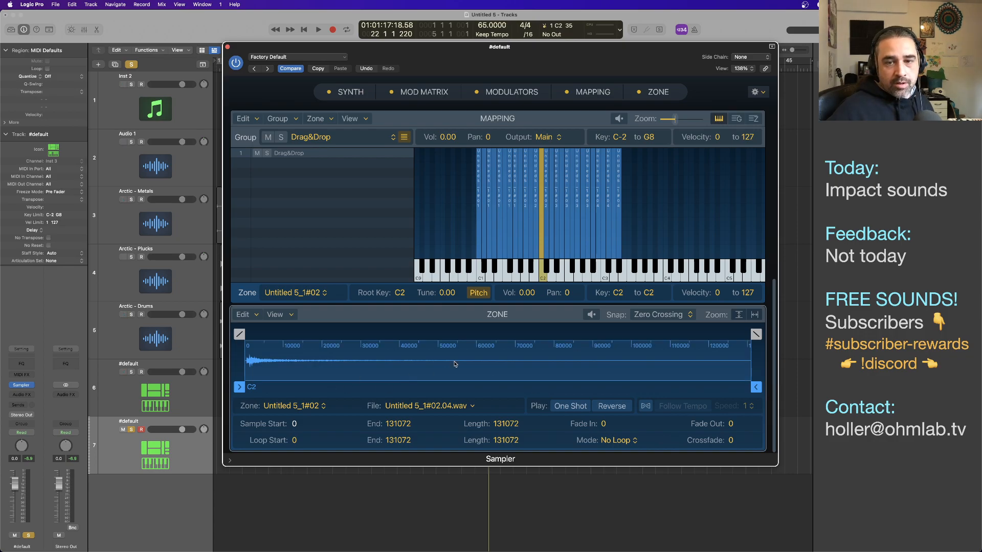
Select all mapped zones from C1 to D3 and switch on One Shot playback for them
click(638, 240)
drag(638, 240, 461, 242)
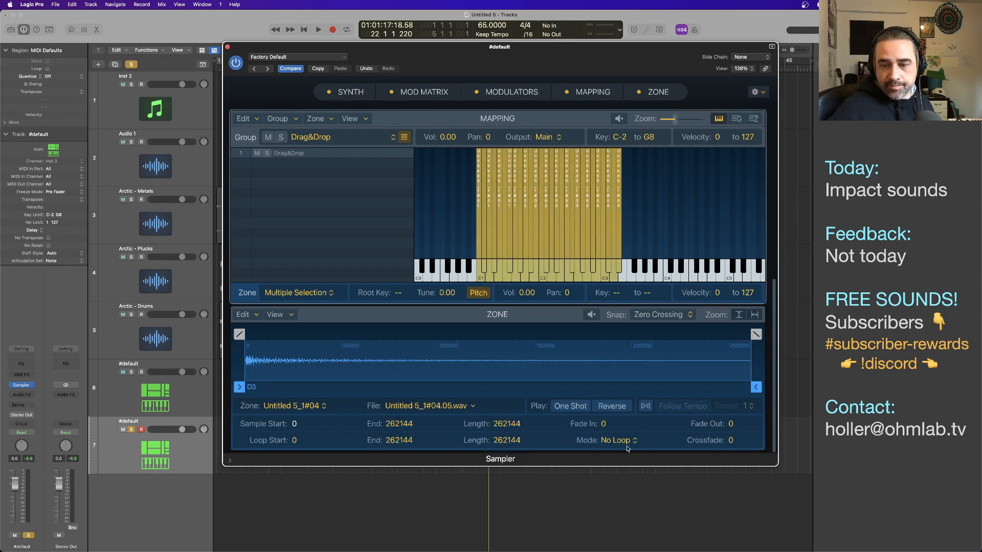
click(572, 409)
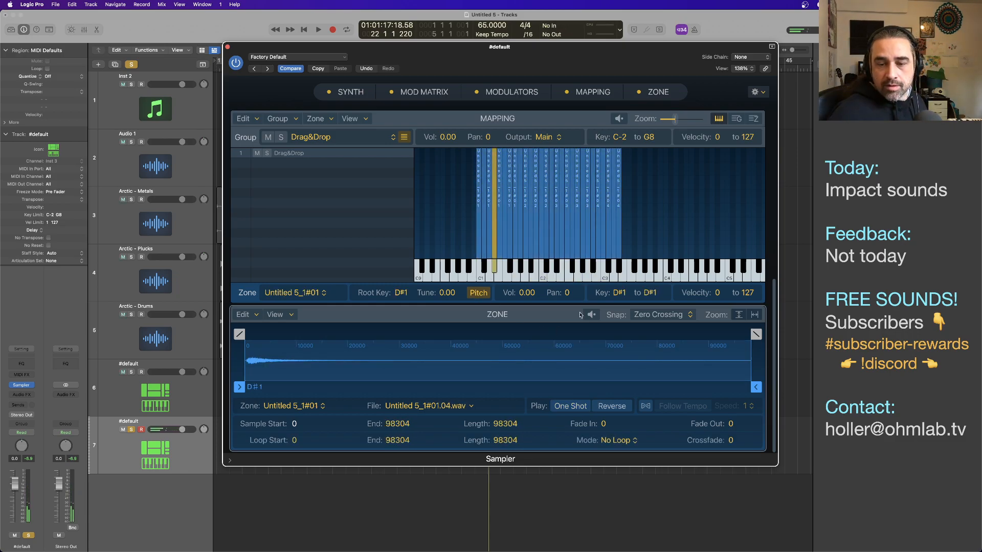
Reselect every mapped zone in the Sampler and try again to enable One Shot playback for all of them at once
click(674, 231)
drag(642, 219, 436, 212)
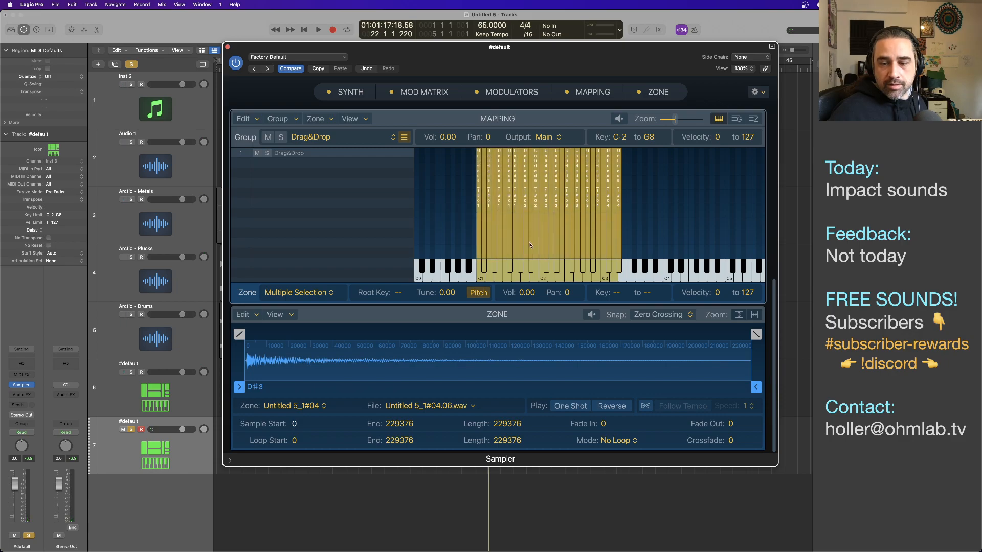
click(584, 406)
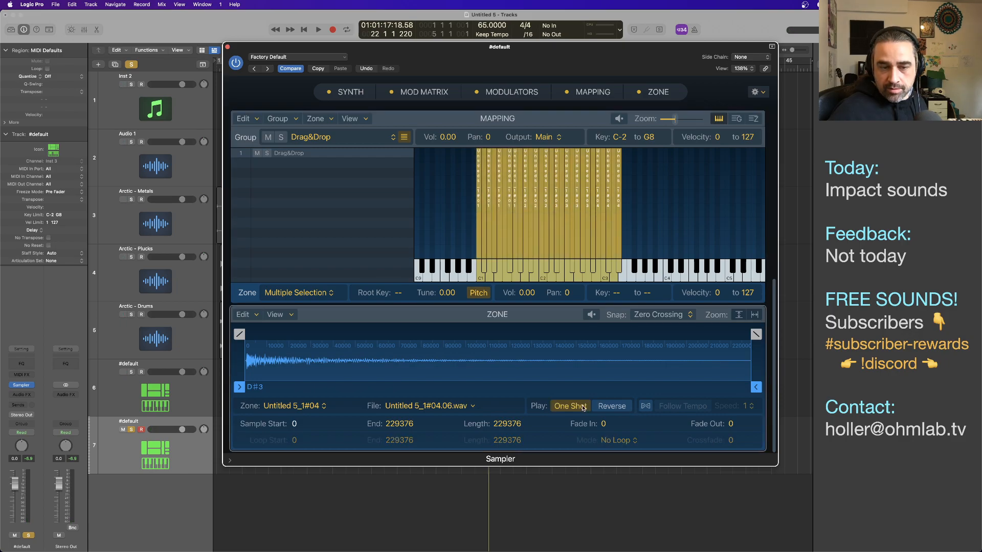
click(583, 408)
click(583, 407)
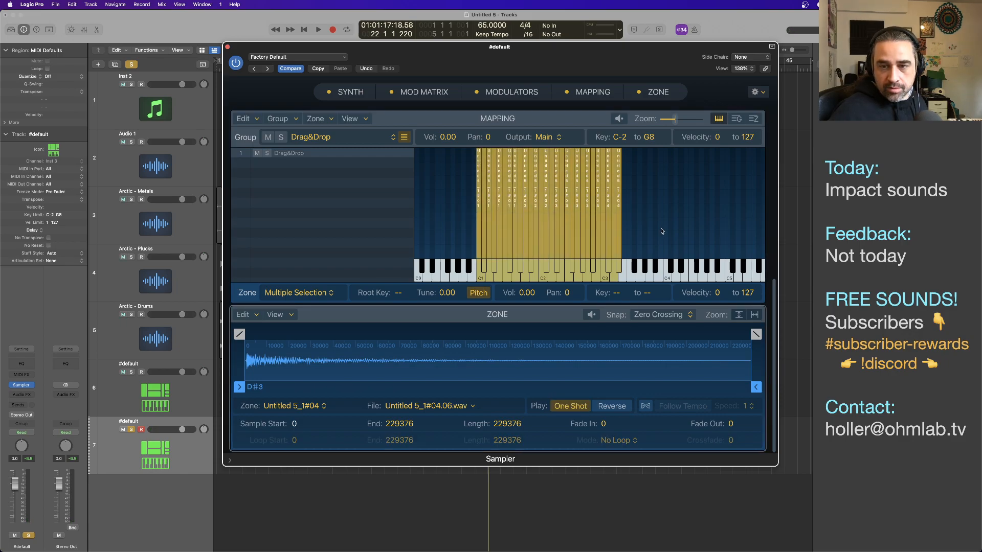
Check the One Shot setting on individual zones across the mapped range, including C#2 and C1
click(663, 229)
click(582, 224)
click(546, 222)
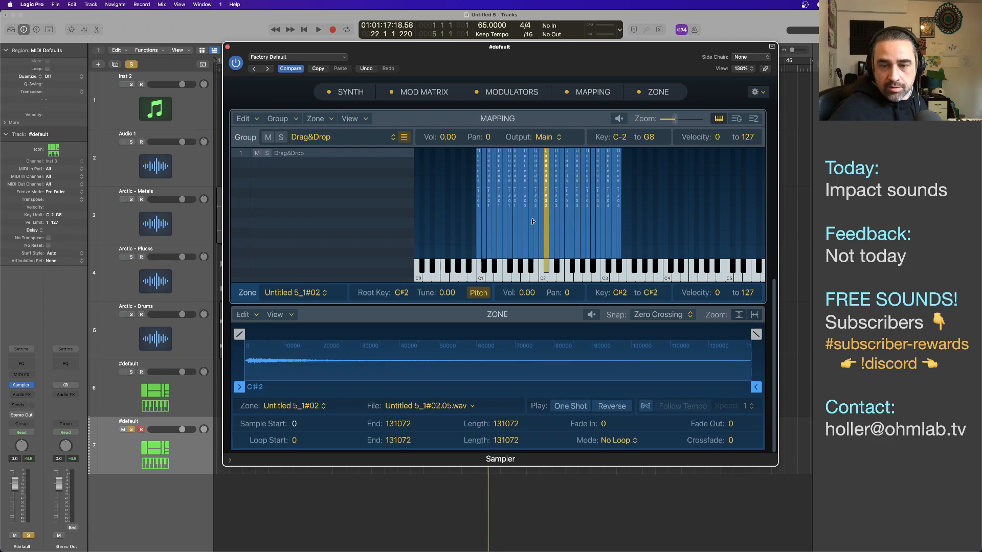
click(495, 223)
click(479, 228)
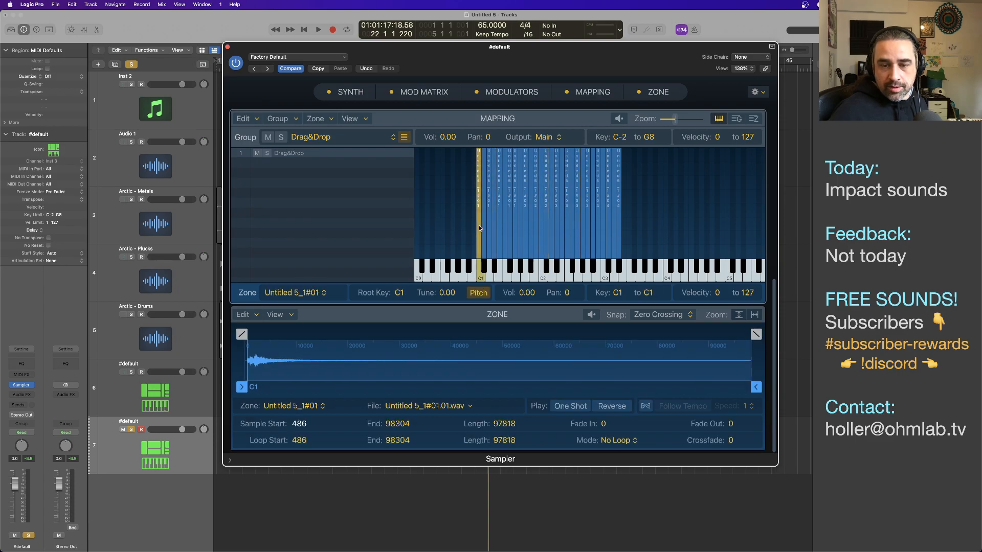
Enable One Shot playback zone by zone, working down from D3 to G#2
click(618, 218)
click(614, 218)
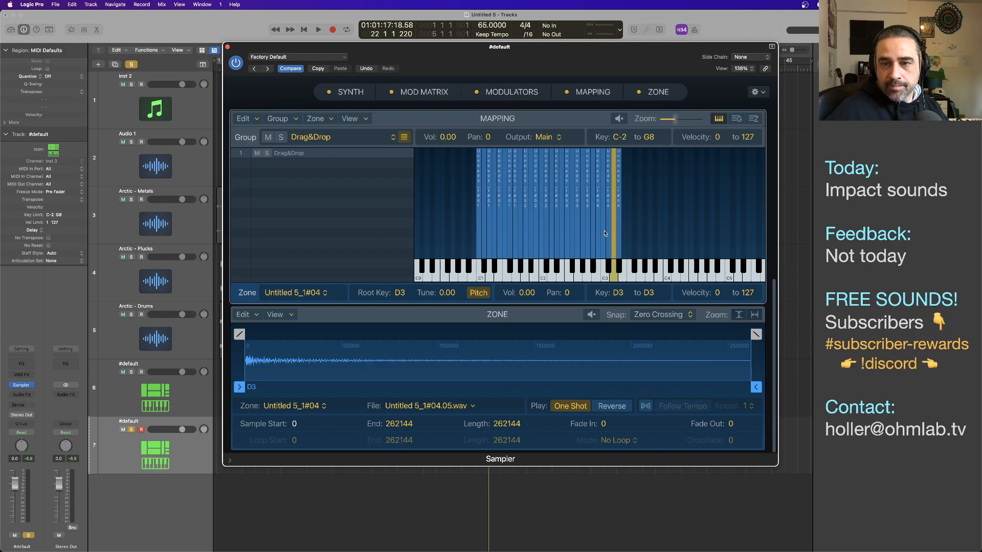
click(610, 231)
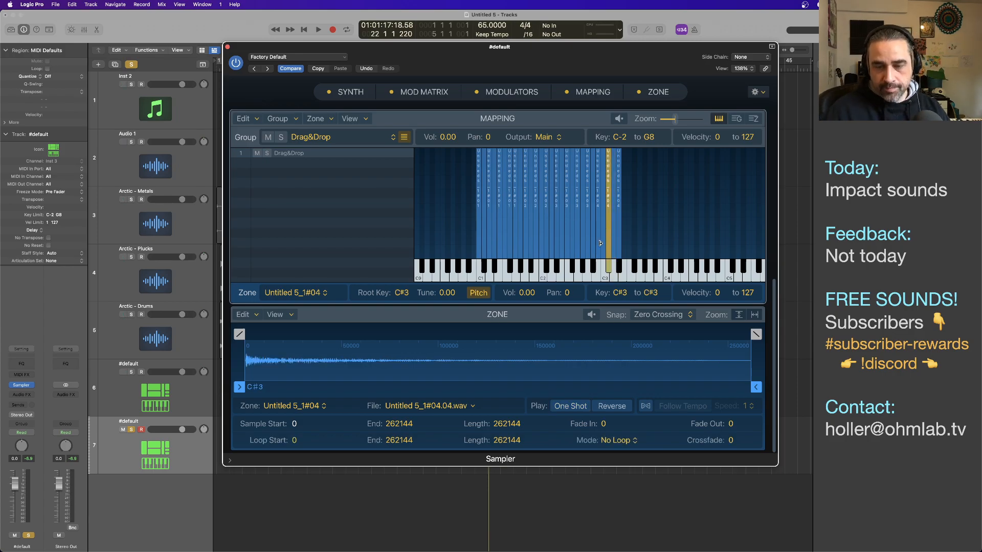
click(570, 407)
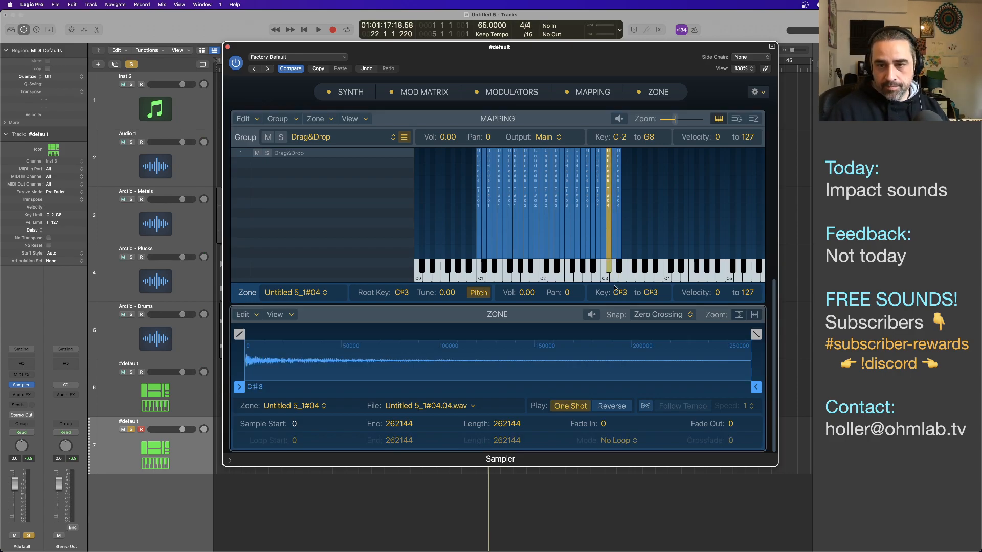
click(602, 246)
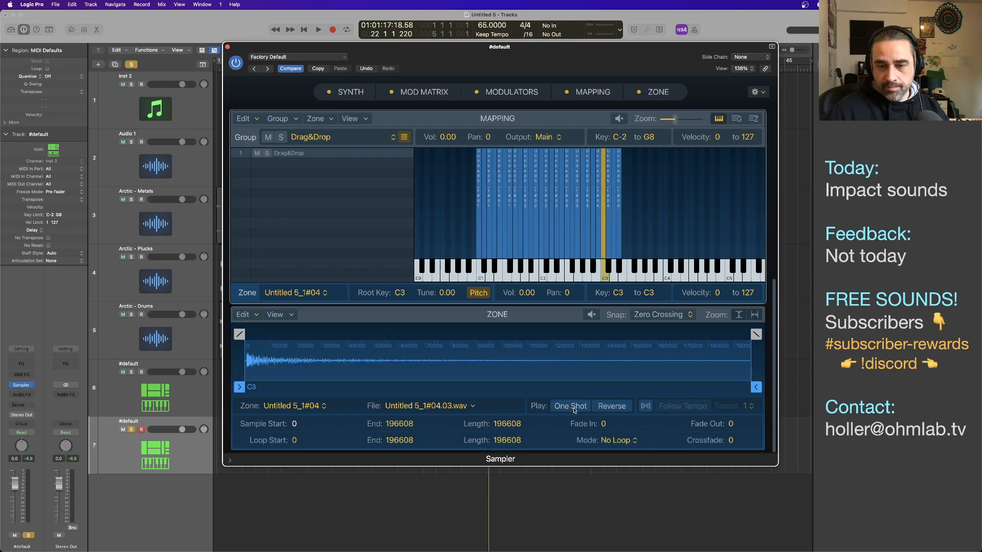
click(596, 251)
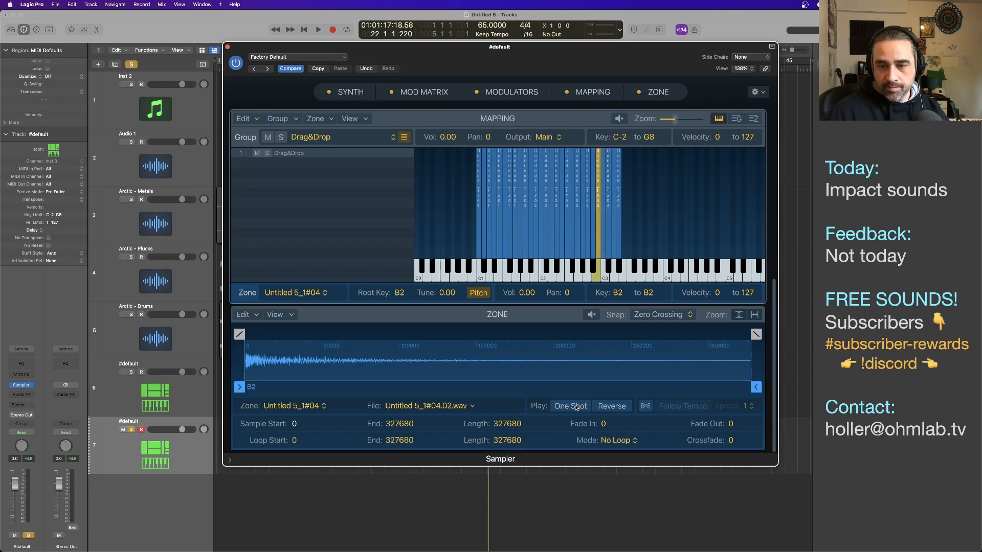
click(592, 254)
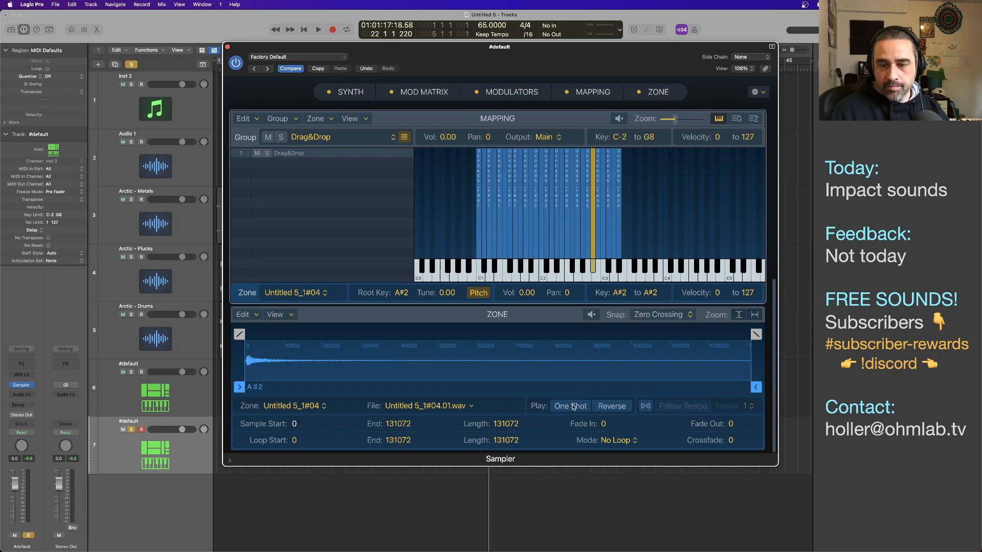
click(588, 256)
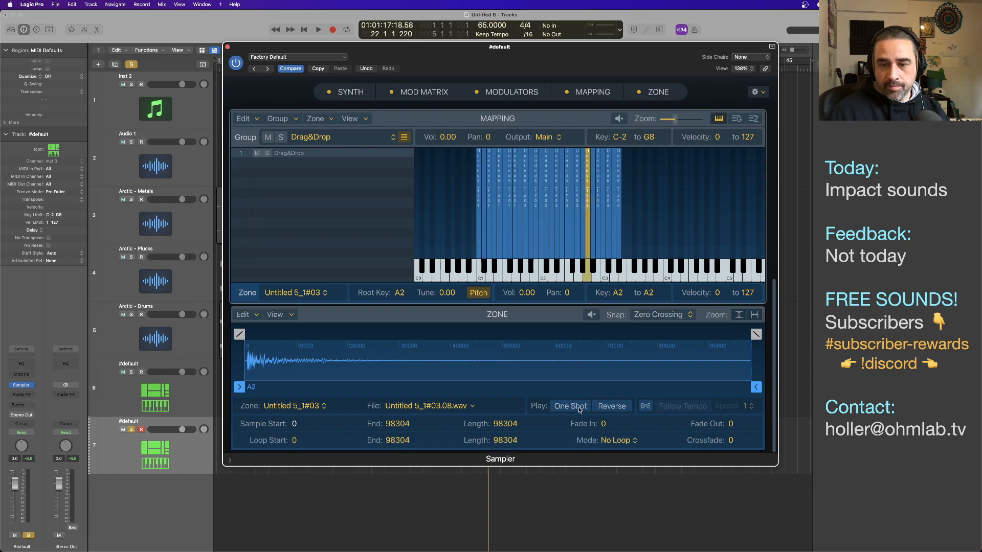
click(582, 256)
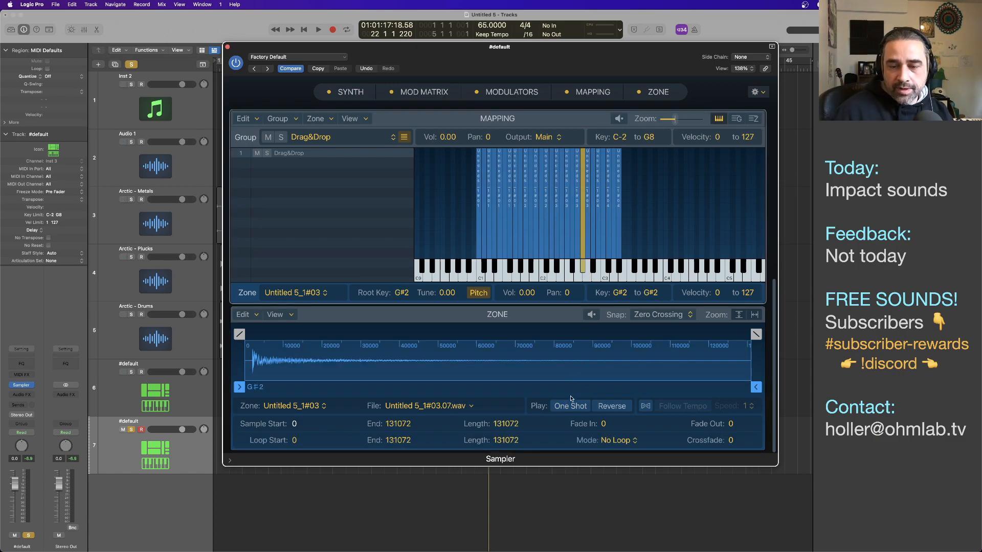
Continue enabling One Shot playback individually for the zones from G2 down to D2
click(578, 252)
click(572, 255)
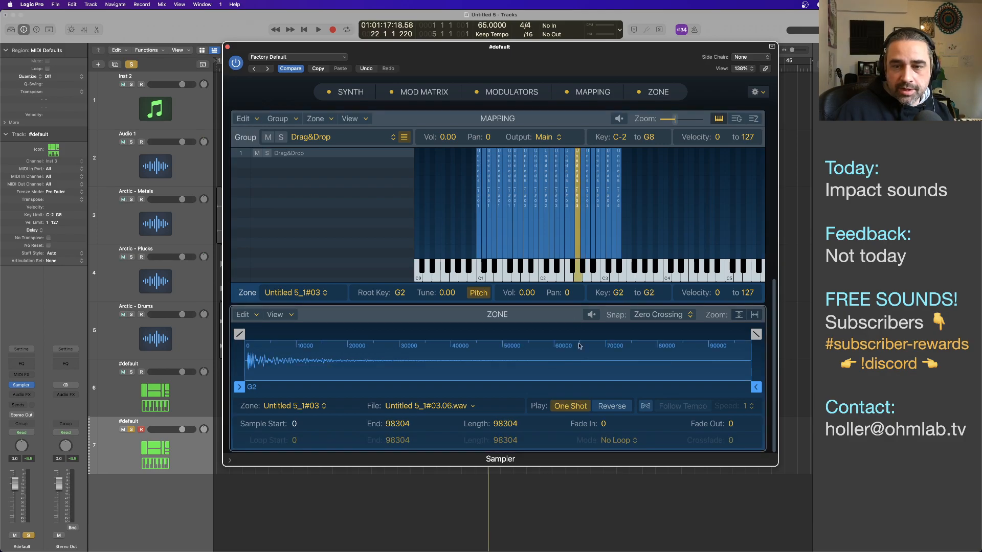
click(573, 405)
click(568, 256)
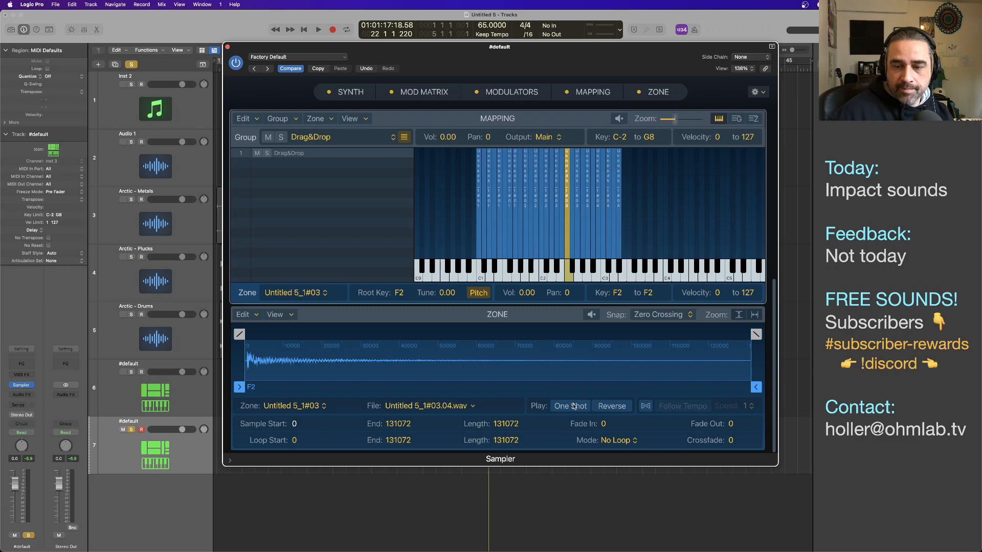
click(562, 258)
click(570, 405)
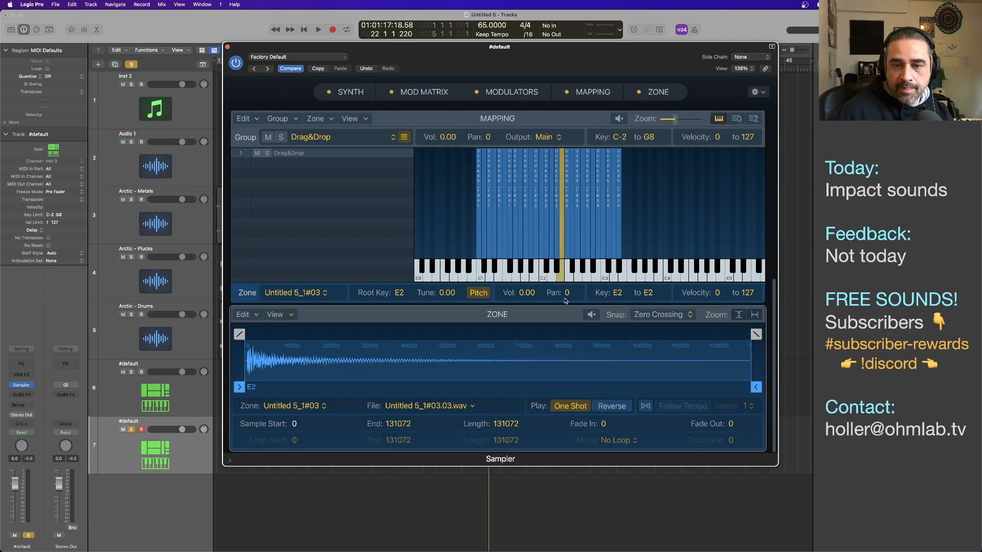
click(557, 254)
click(570, 406)
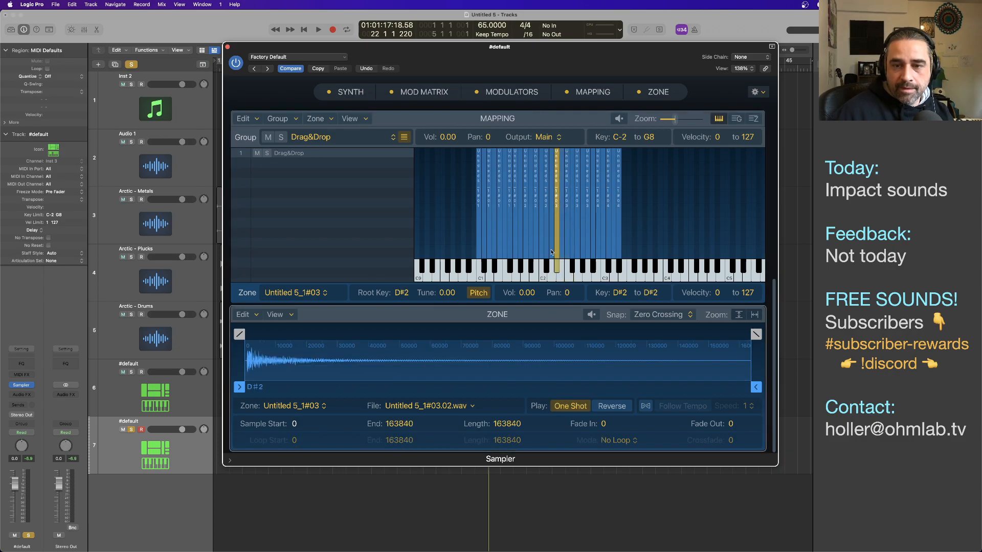
click(552, 254)
click(571, 406)
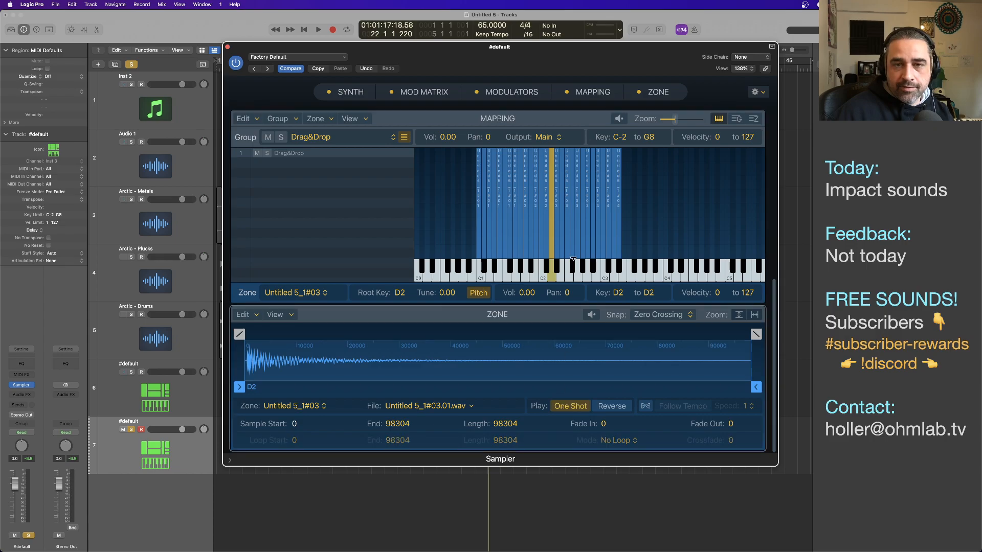
Close the Sampler window and delete the second Sampler track, track 7
key(space)
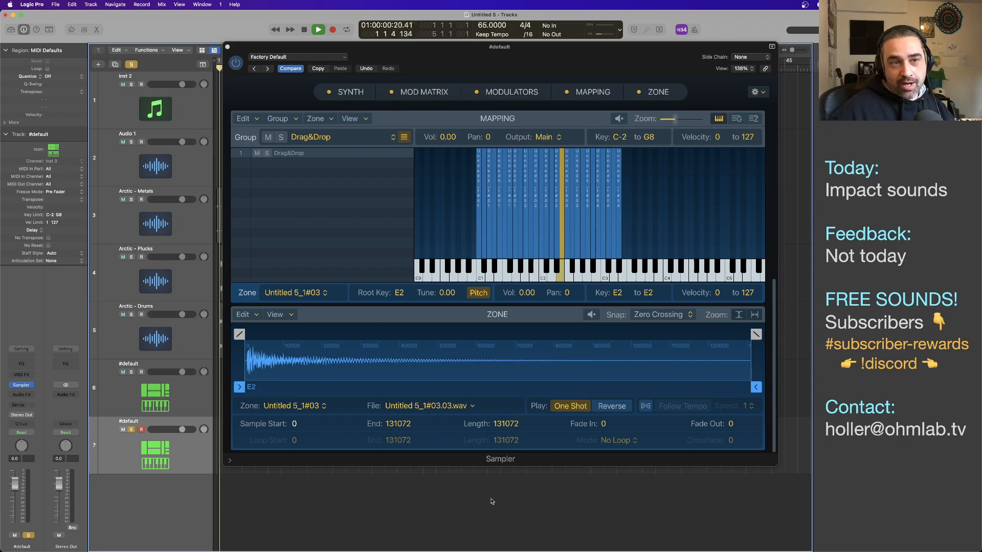
key(space)
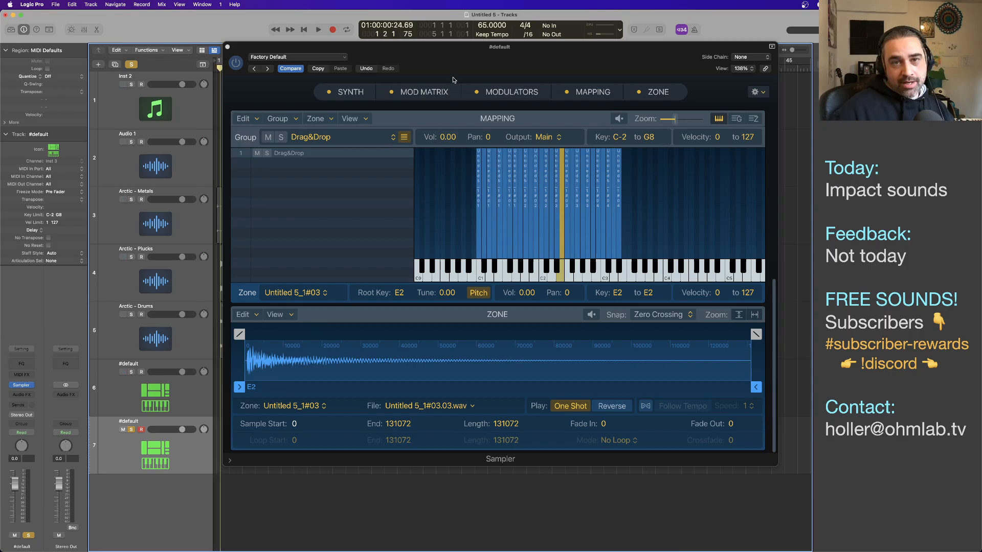
mouse_move(453, 80)
mouse_down()
mouse_move(514, 217)
mouse_move(457, 81)
mouse_up()
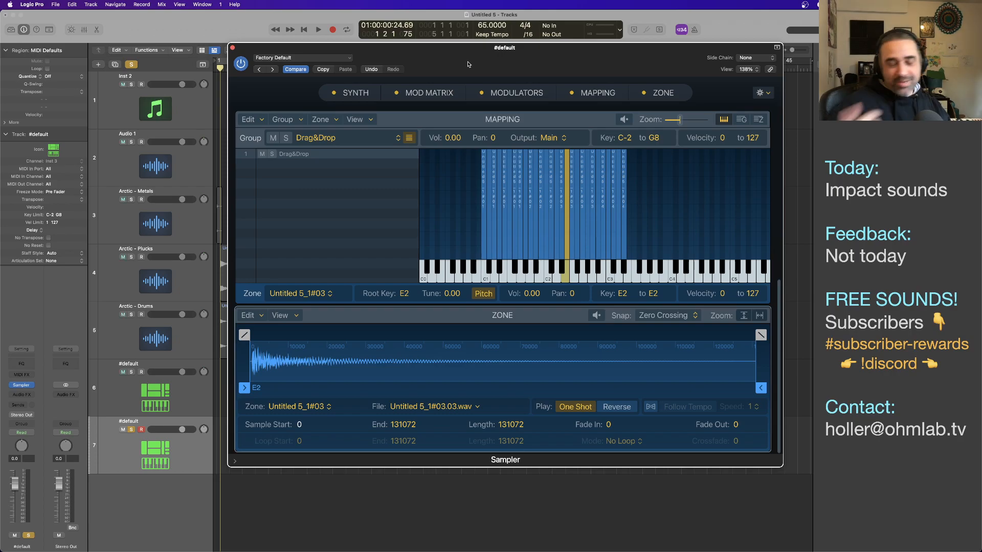
click(232, 48)
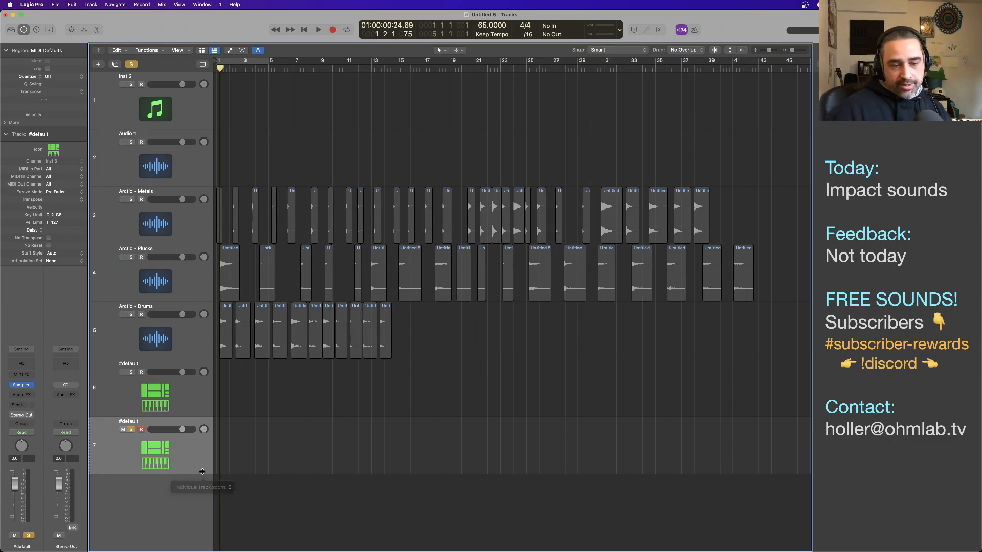
key(super+BackSpace)
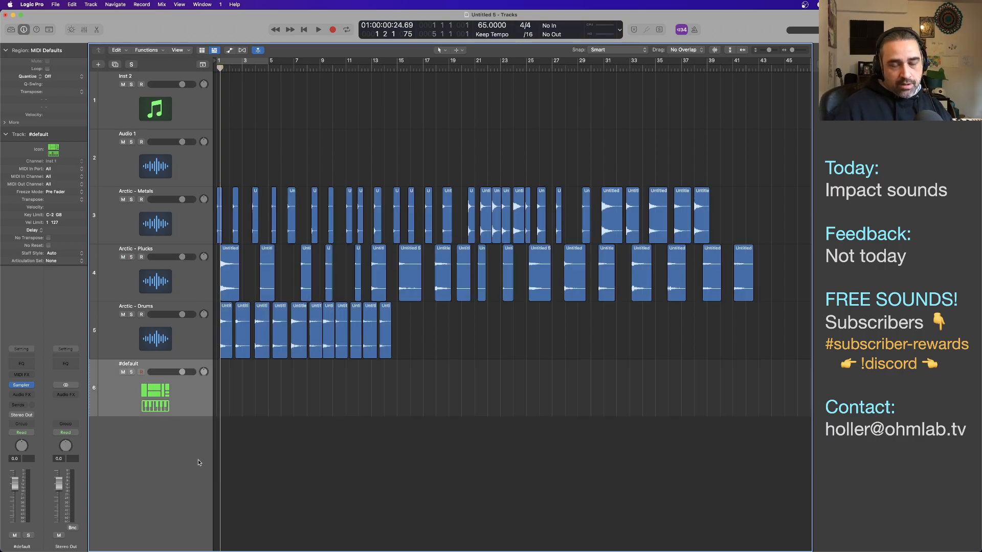
Play the arrangement from bar 29 and move the Arctic - Metals hit found there to empty space at bar 49
scroll(380, 387, right, 5)
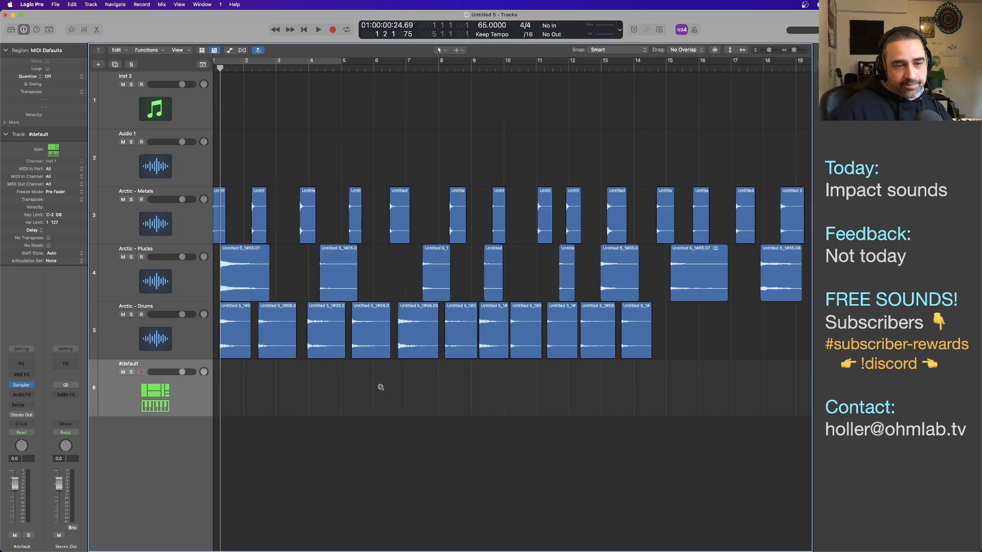
scroll(381, 386, left, 4)
scroll(382, 384, down, 4)
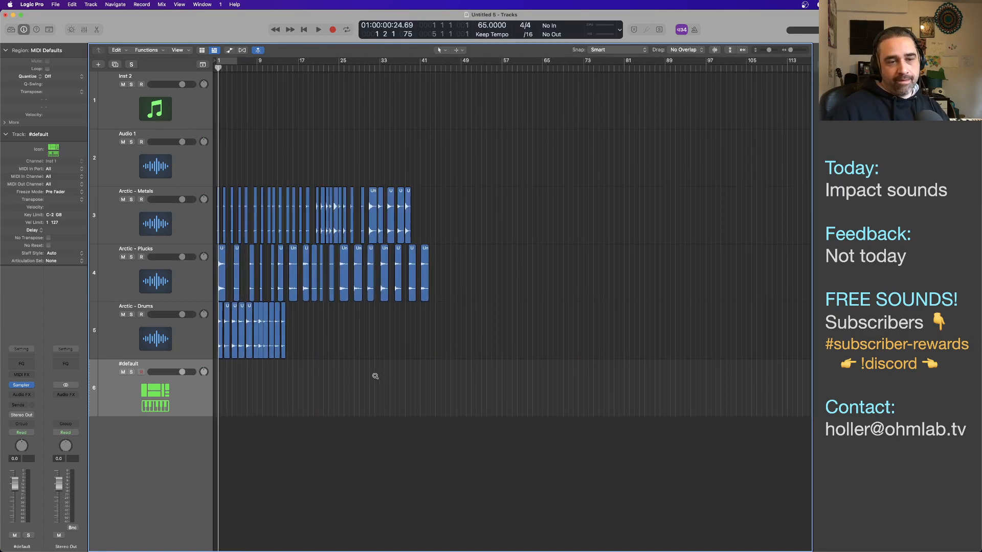
scroll(379, 381, up, 6)
scroll(375, 376, up, 4)
scroll(377, 376, down, 5)
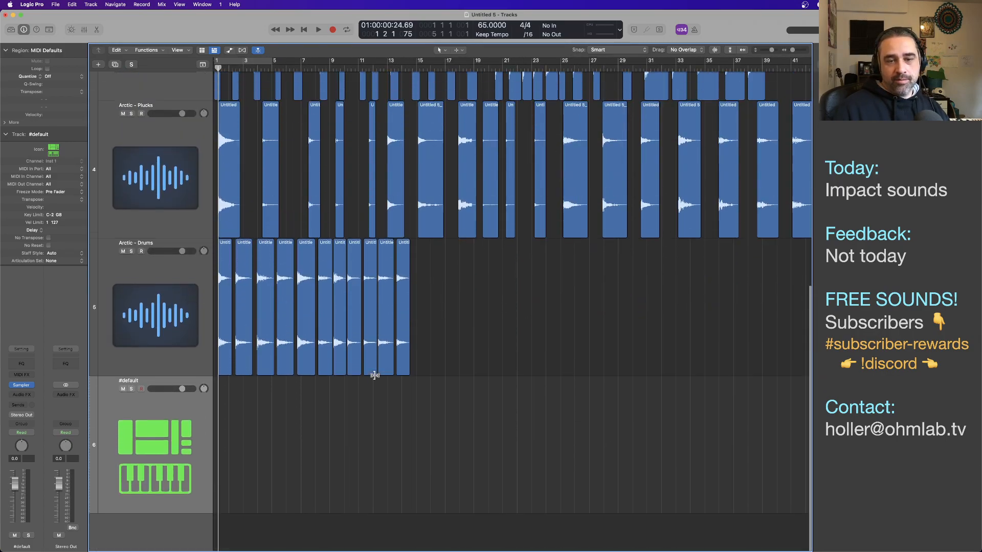
scroll(377, 376, down, 2)
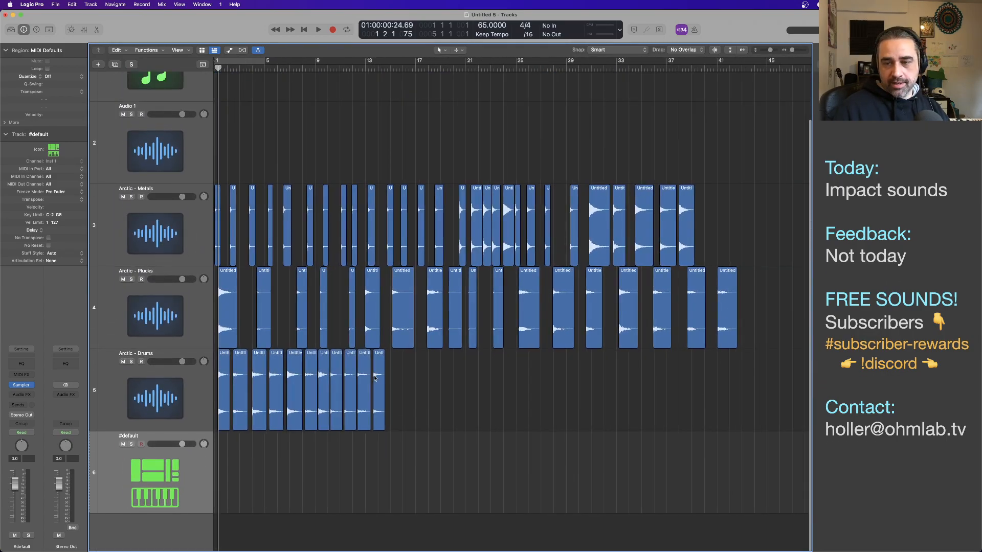
scroll(375, 377, down, 3)
scroll(375, 376, up, 1)
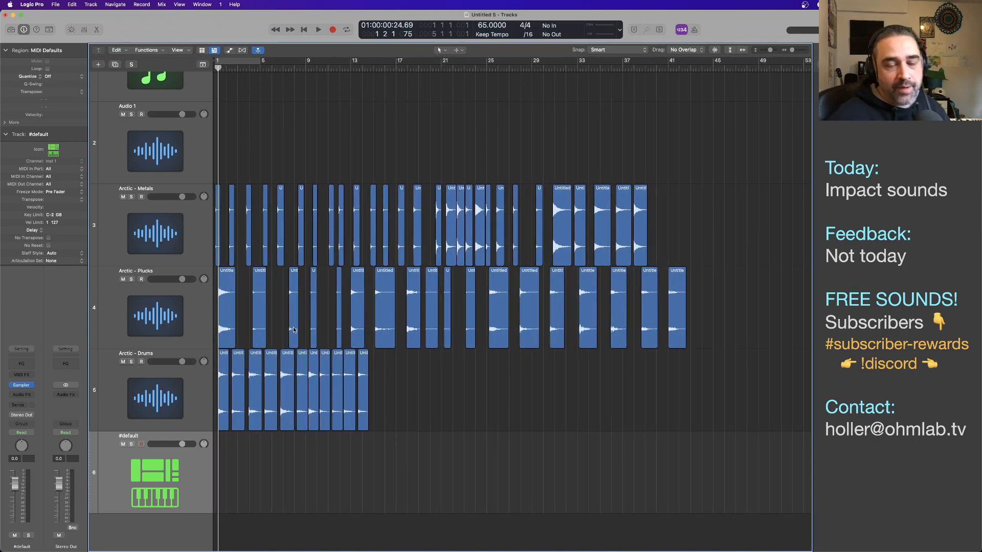
double_click(535, 69)
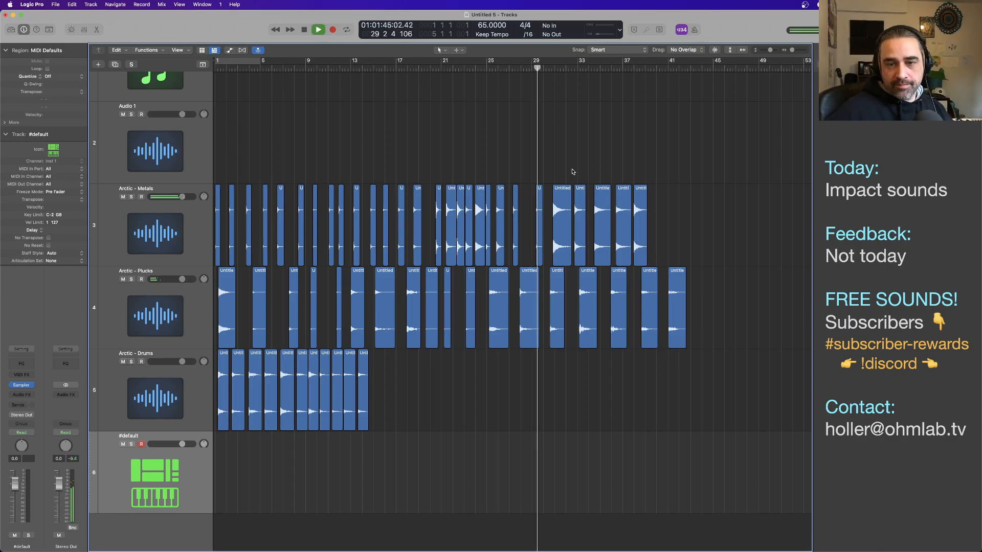
key(space)
drag(539, 245, 763, 244)
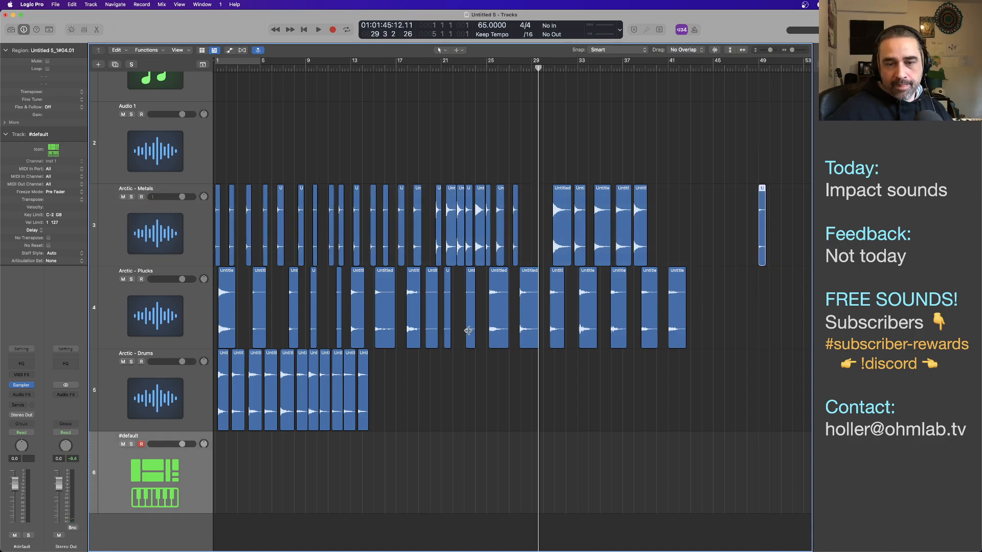
Audition the arrangement near bar 19 and move that Arctic - Plucks hit to bar 49, aligned with the metals hit
click(430, 69)
key(space)
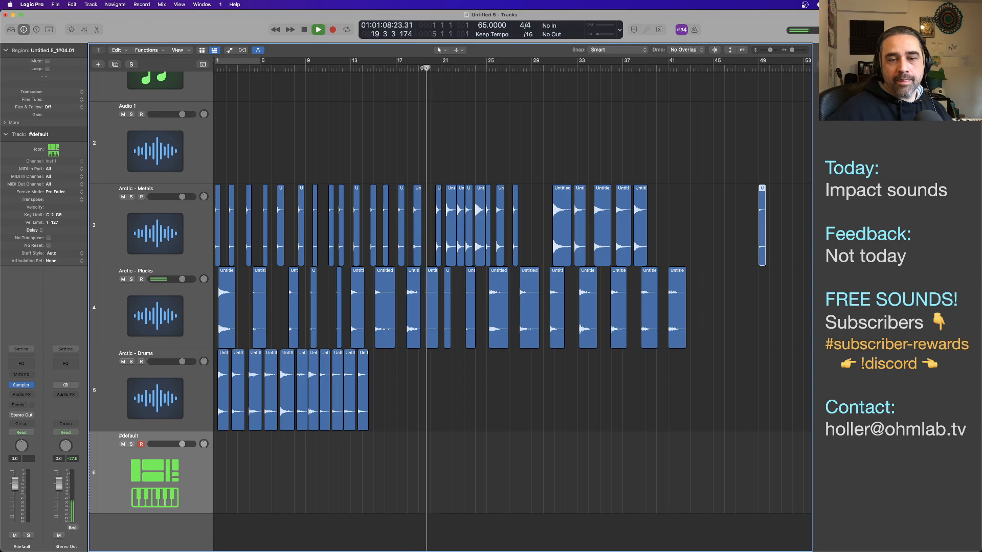
key(space)
drag(436, 340, 768, 315)
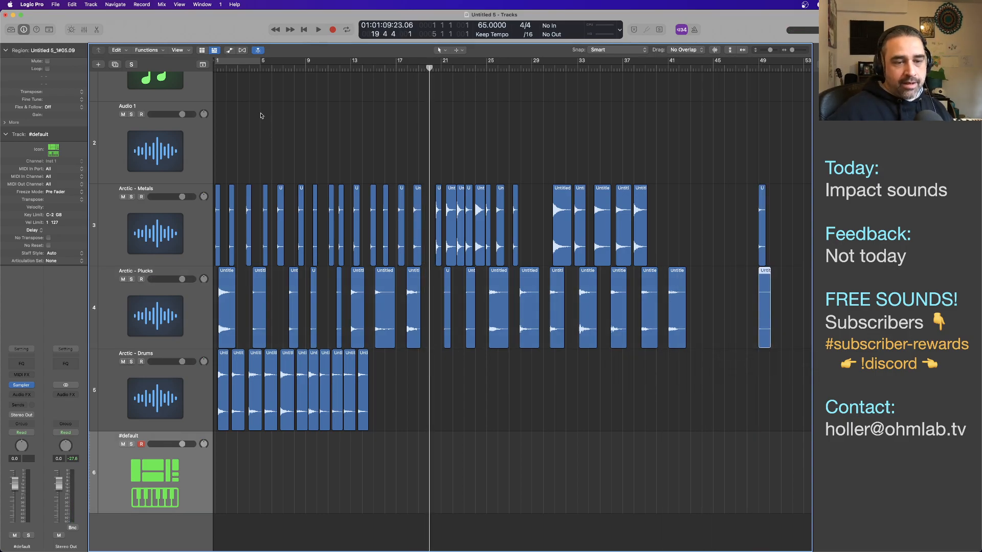
Audition the arrangement near bar 4 and move that Arctic - Drums hit to bar 49, aligned with the metals and plucks hits
click(250, 69)
key(space)
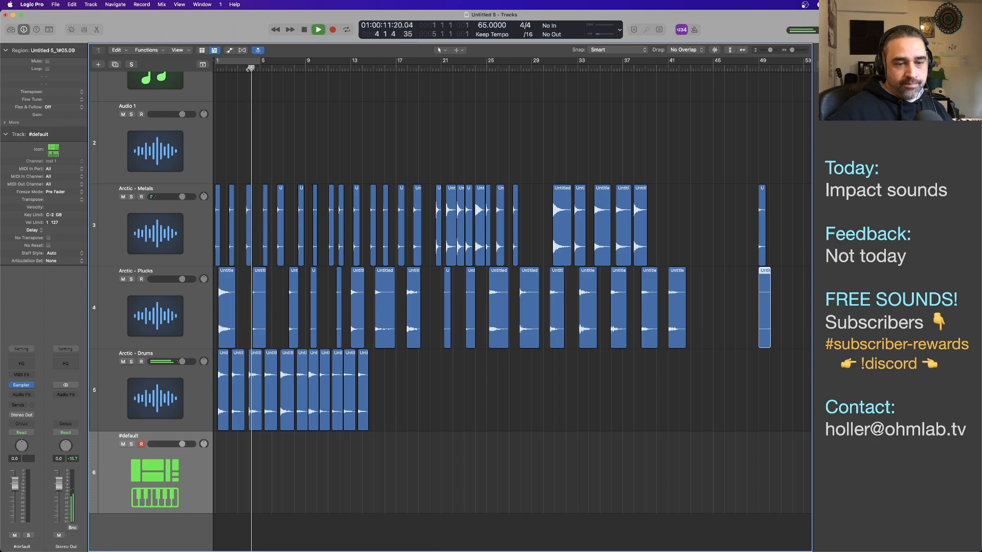
key(space)
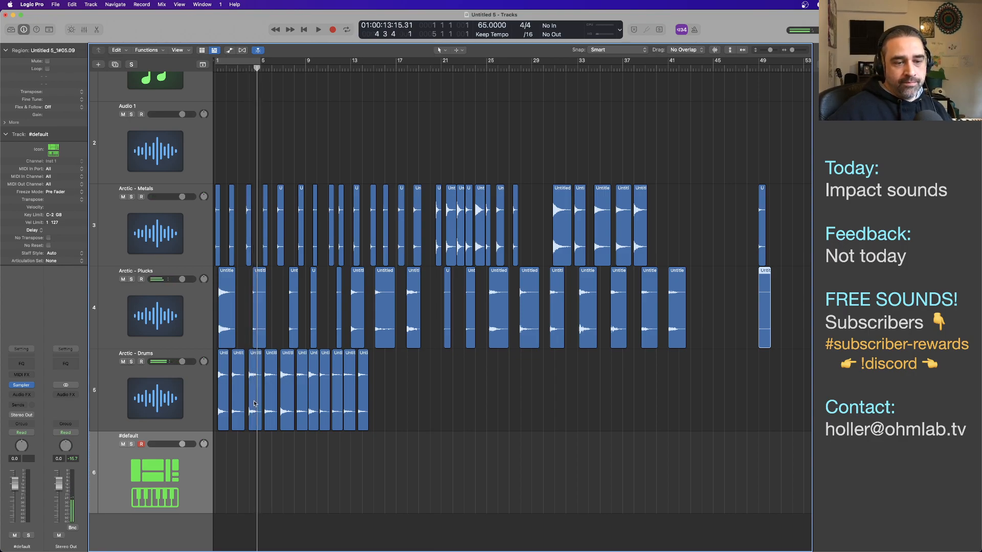
drag(255, 403, 765, 392)
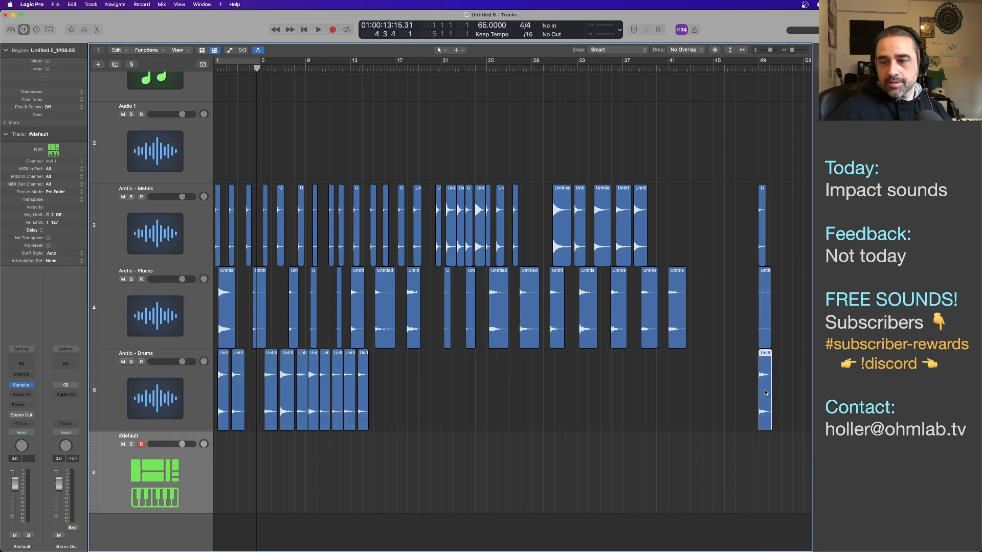
Play the layered metals, plucks and drums hit at bar 49
double_click(752, 68)
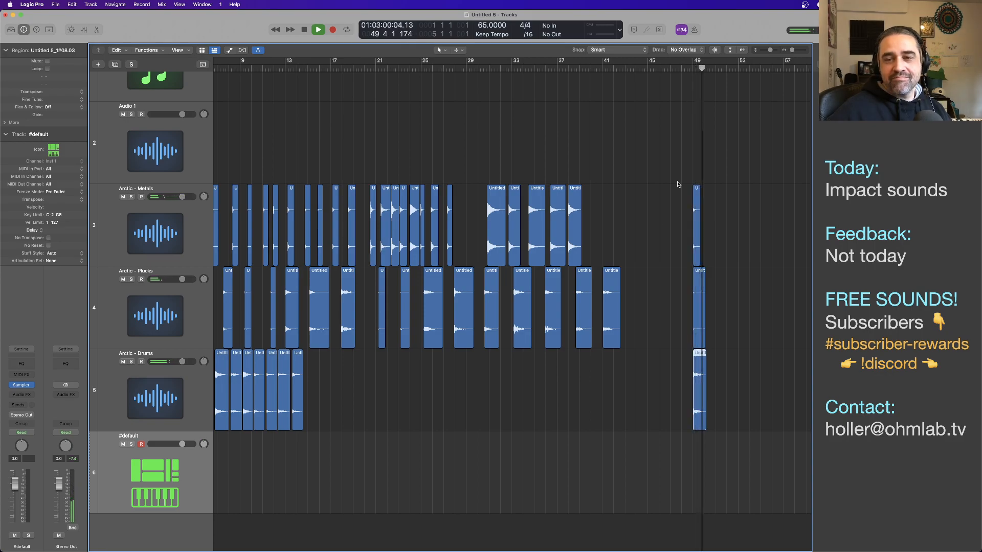
key(space)
scroll(466, 252, down, 1)
scroll(466, 252, left, 3)
scroll(466, 252, down, 4)
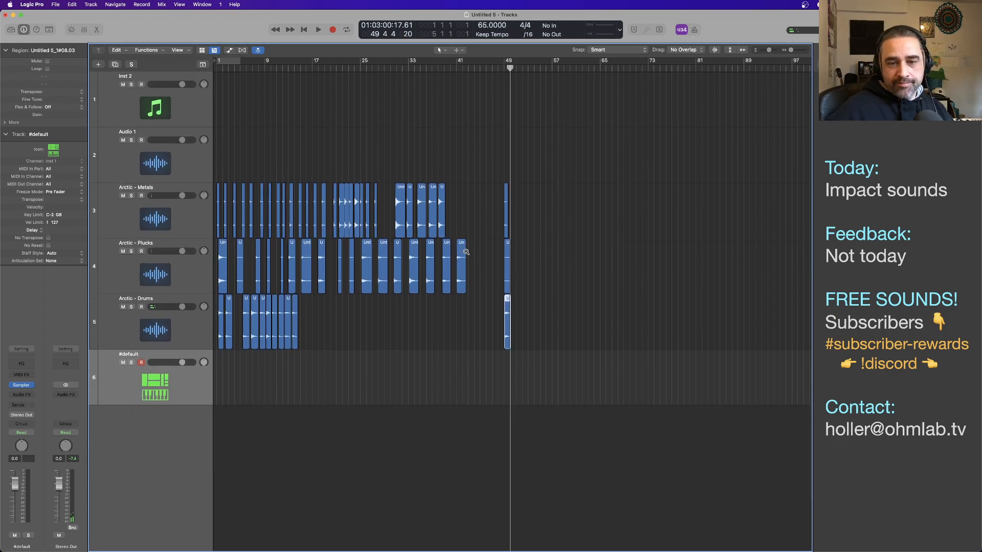
Stack the Arctic - Metals and Plucks hits near bar 31 with a Drums hit from near bar 6 at bar 55, and audition the stack
scroll(466, 252, right, 3)
scroll(466, 252, left, 1)
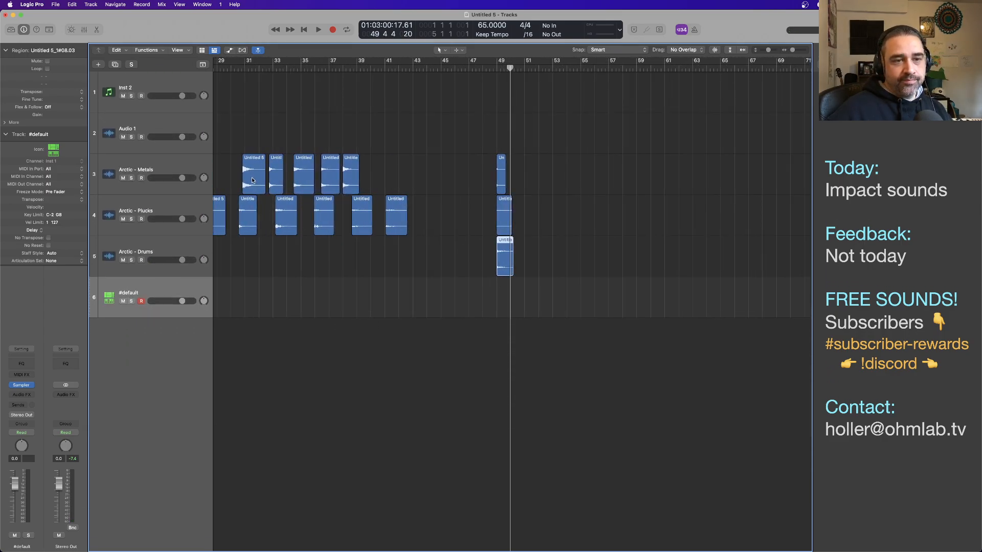
drag(252, 180, 588, 186)
drag(246, 227, 588, 229)
scroll(541, 278, down, 10)
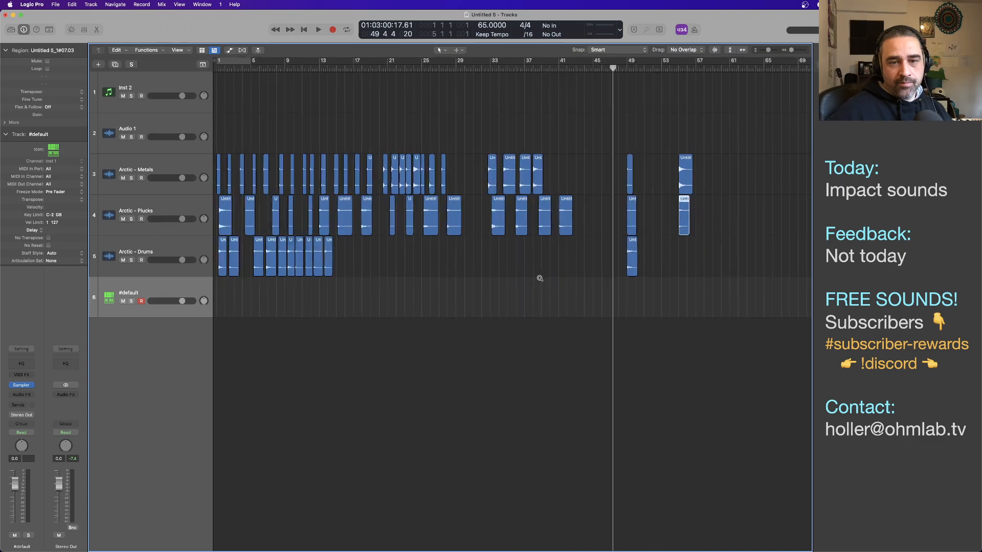
drag(274, 264, 622, 266)
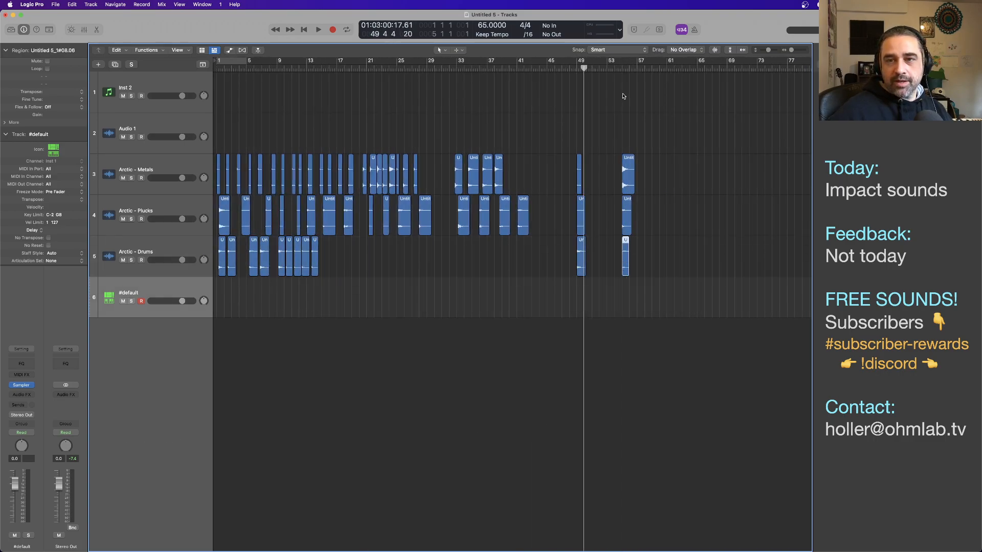
click(619, 70)
key(space)
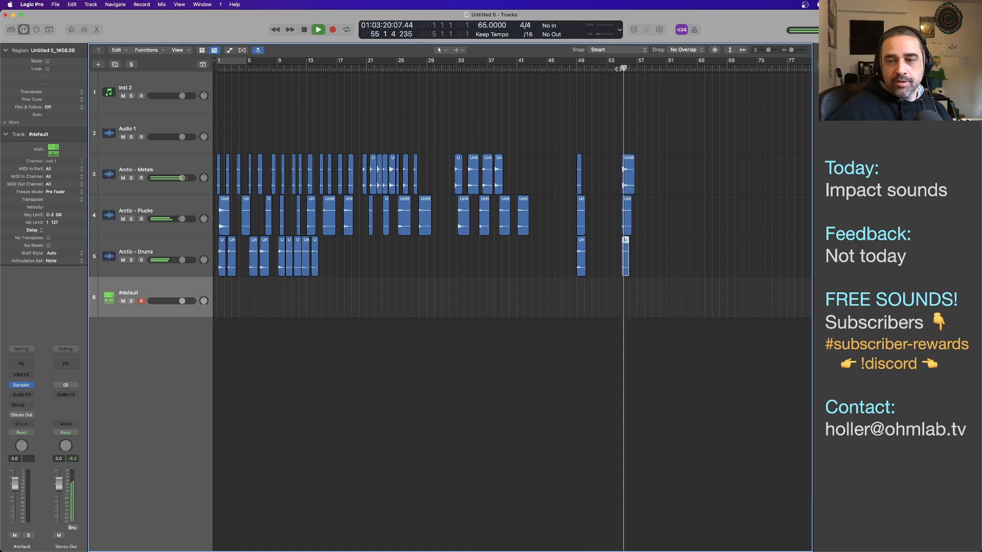
key(space)
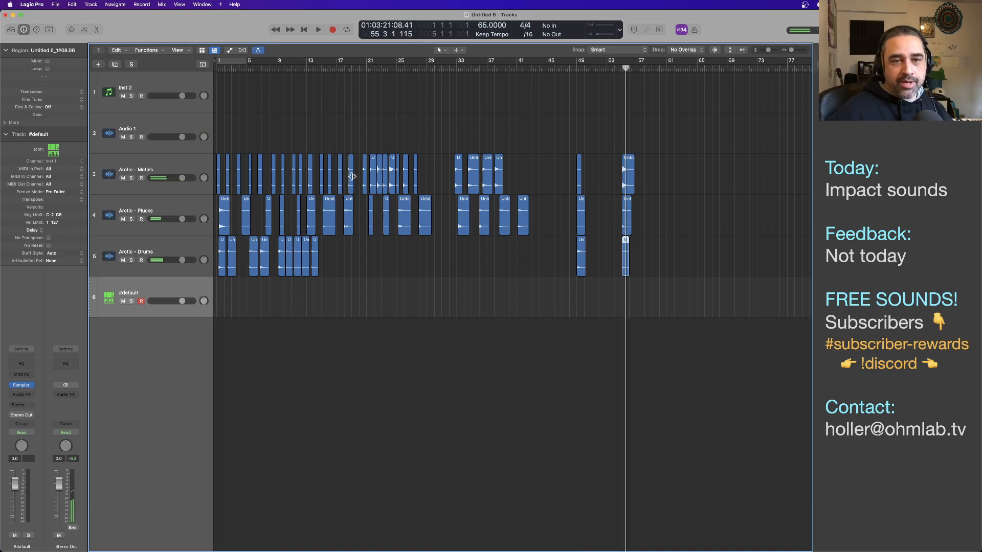
Stack the metals hit near bar 18, the plucks hit near bar 15 and the drums hit near bar 5 at bar 59, and audition them
drag(351, 179, 656, 179)
drag(330, 217, 658, 219)
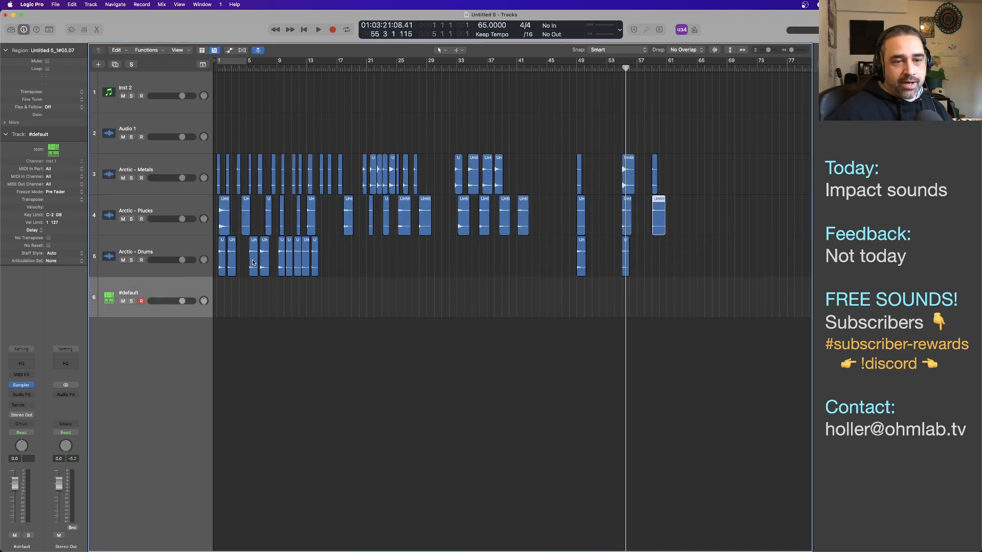
drag(253, 263, 652, 259)
click(651, 68)
key(space)
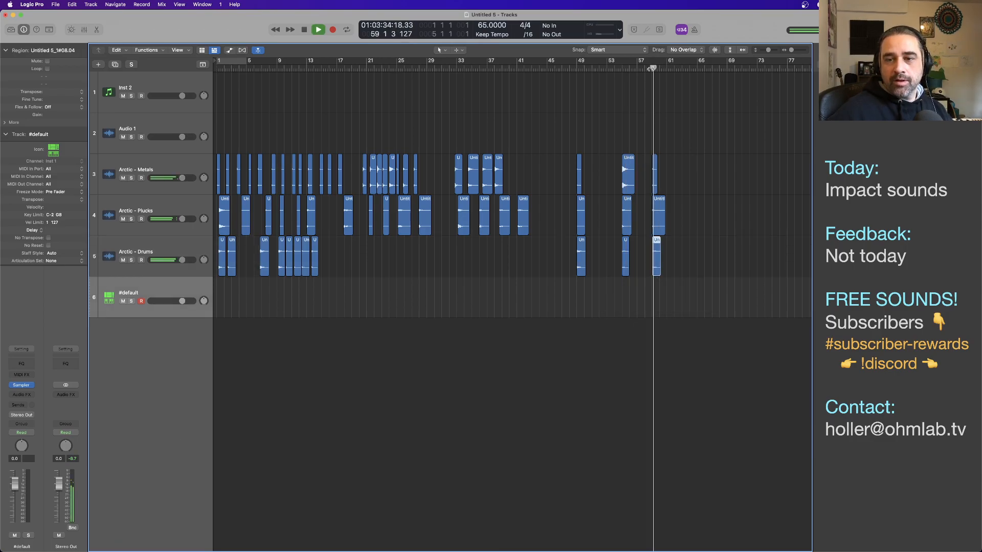
key(space)
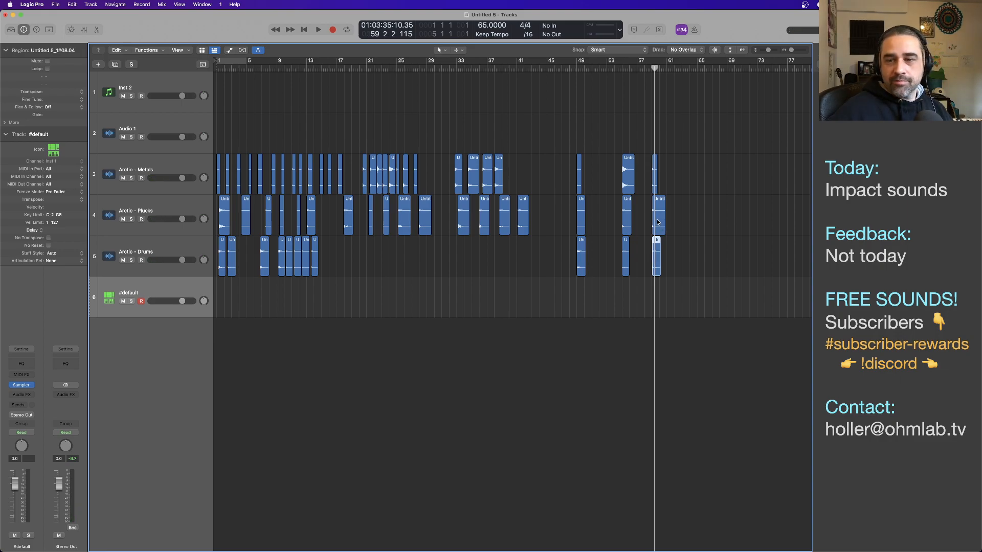
Move the bar 59 plucks hit out to near bar 43, replace it with the short plucks hit near bar 7, and audition the stack
drag(659, 222, 538, 222)
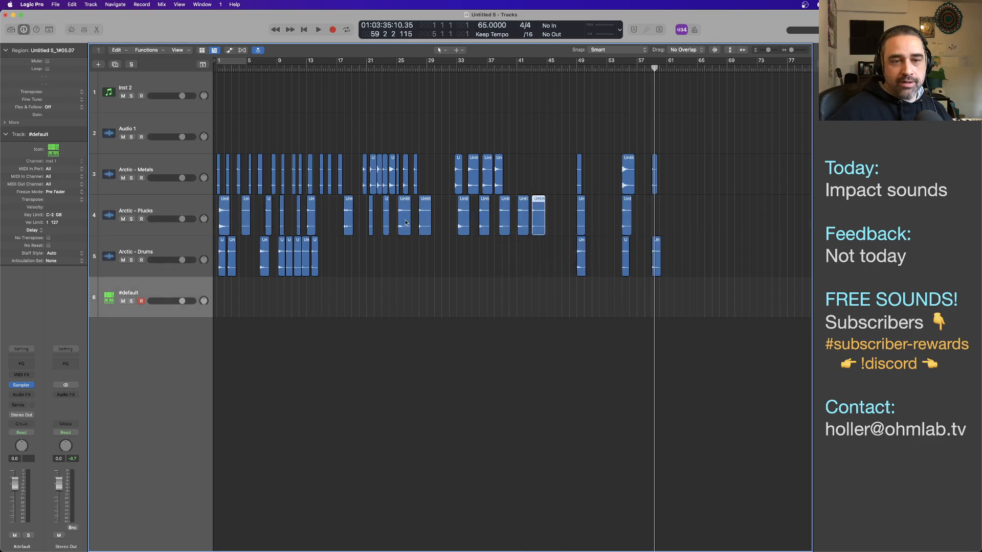
drag(268, 225, 652, 218)
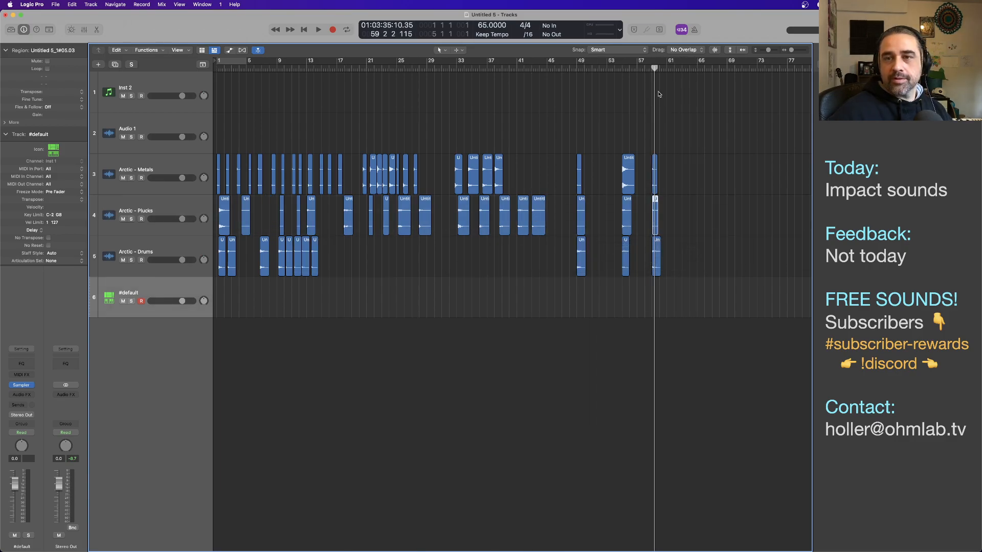
click(646, 68)
key(space)
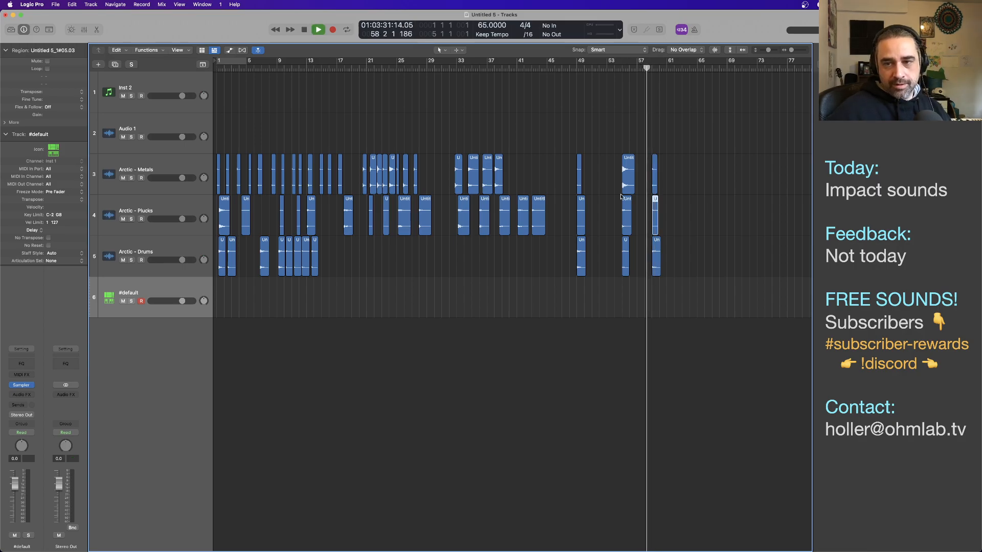
scroll(588, 233, up, 5)
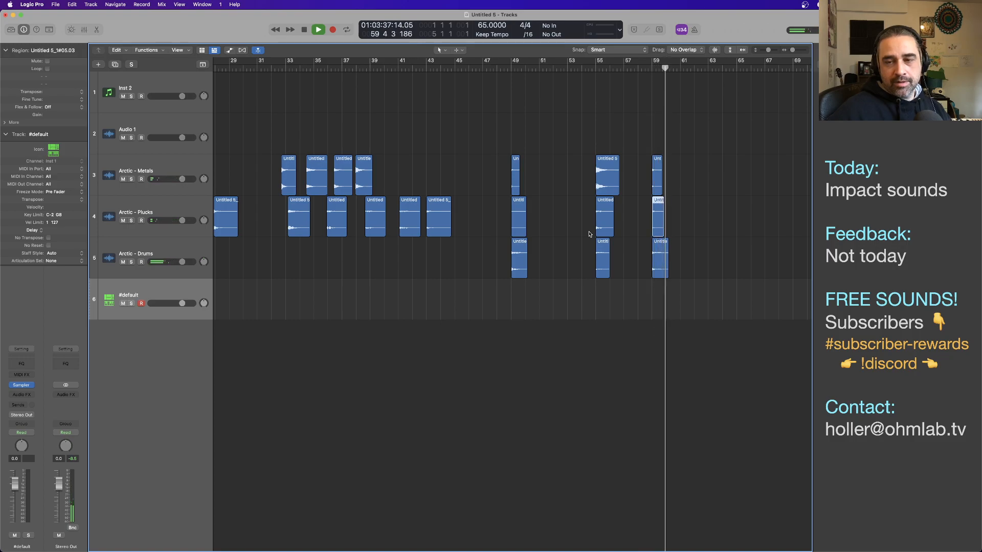
key(space)
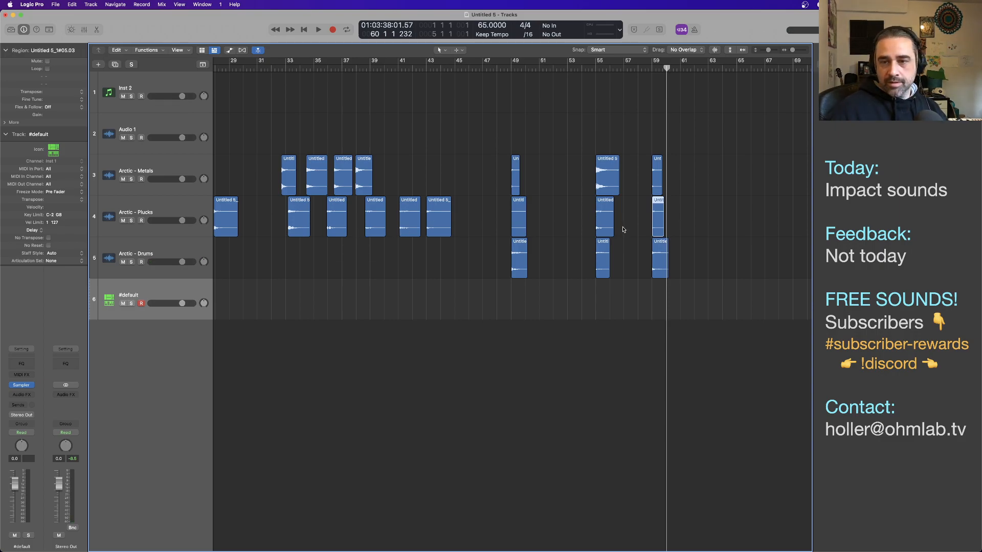
Move the short plucks hit from bar 59 to near bar 31, put the plucks hit from bar 1 in its place, and audition the stack
drag(658, 226, 273, 226)
scroll(235, 230, left, 10)
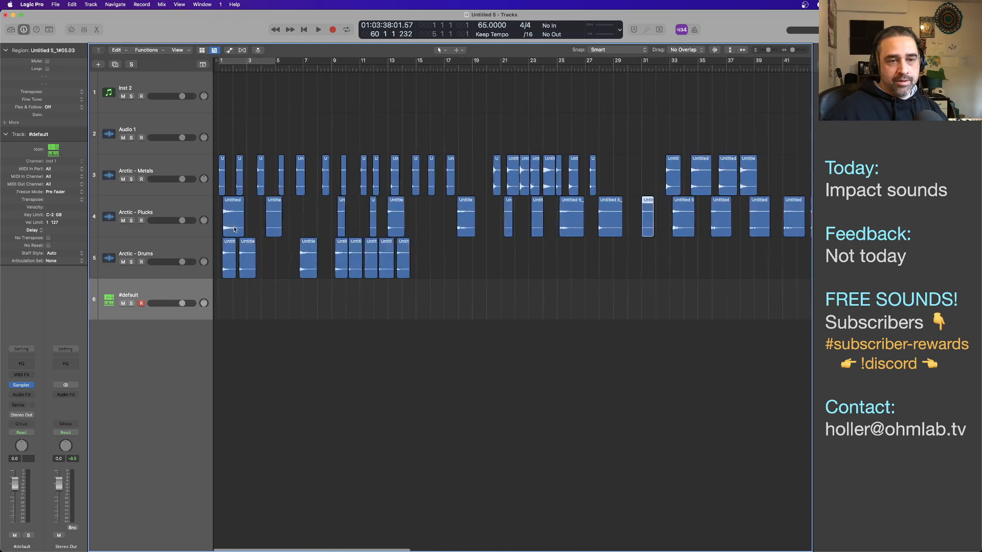
scroll(238, 220, down, 4)
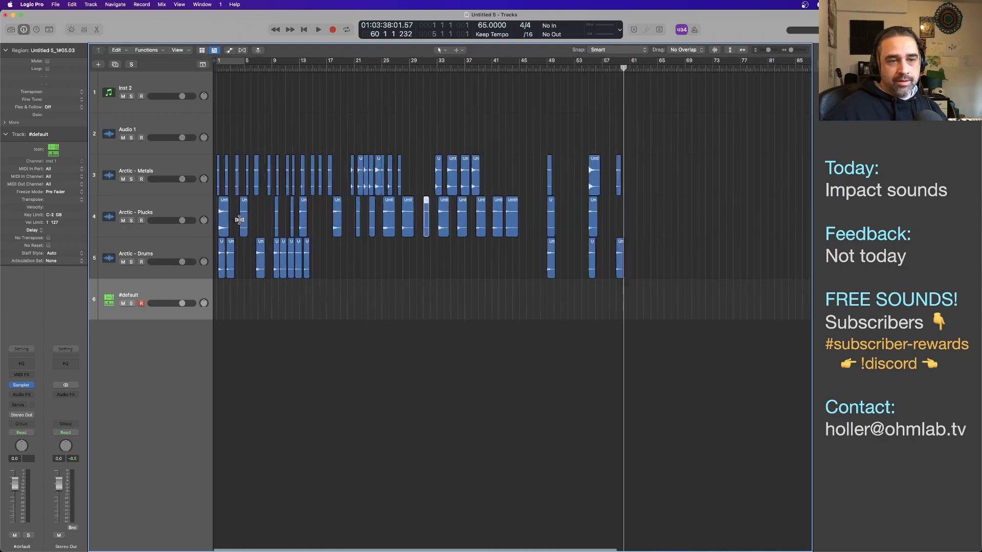
drag(223, 220, 576, 217)
double_click(567, 70)
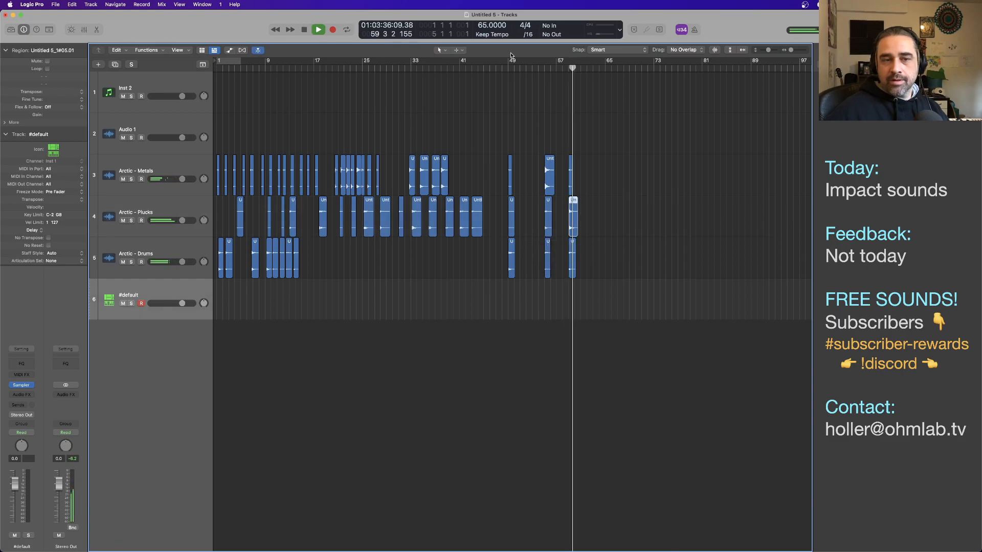
key(space)
Stack the metals hit near bar 6, the plucks hit near bar 9 and the drums hit near bar 12 at bar 62, and audition them
drag(252, 193, 588, 193)
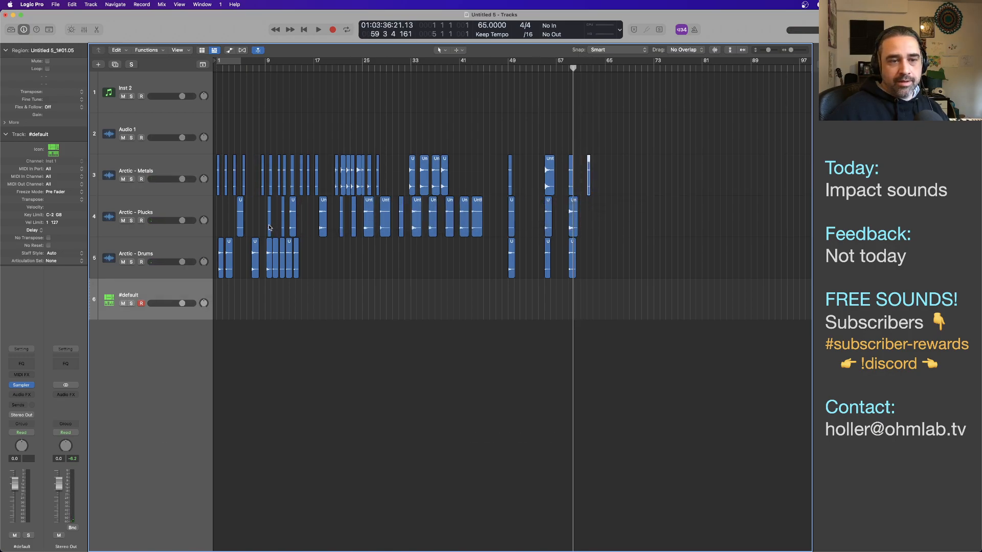
drag(269, 228, 588, 227)
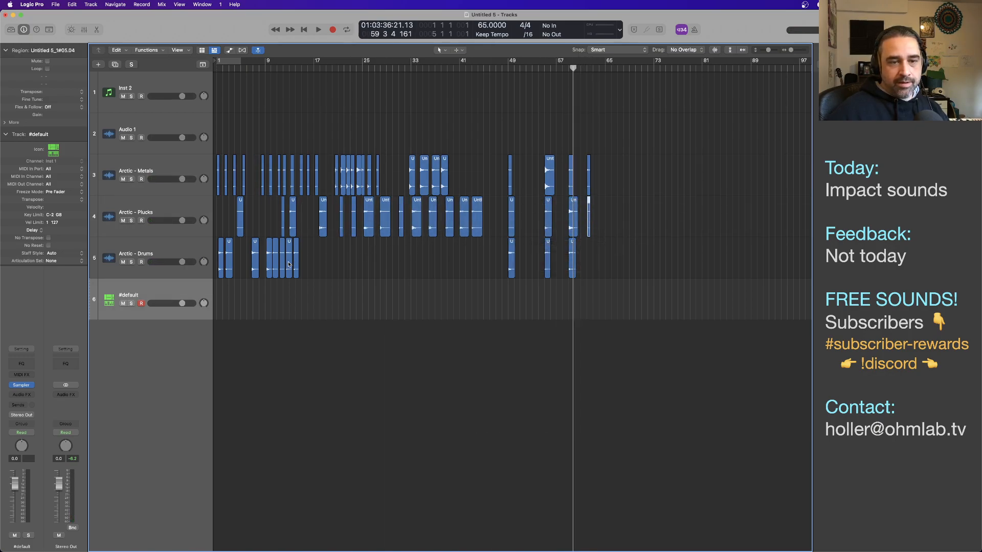
drag(289, 265, 590, 271)
click(587, 70)
key(space)
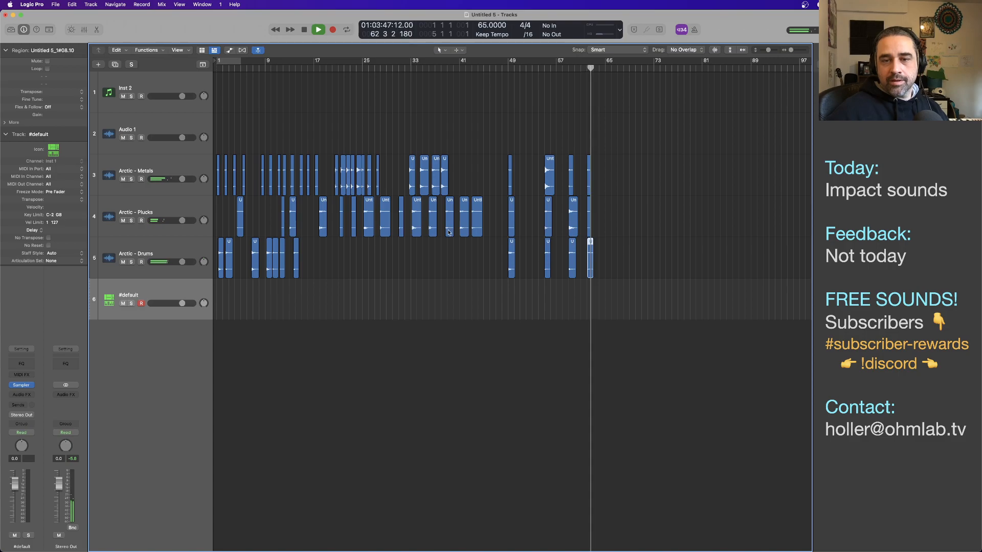
key(space)
Stack the plucks hit near bar 43, the metals hit near bar 24 and the drums hit near bar 11 at bar 66, and audition them
drag(477, 223, 617, 217)
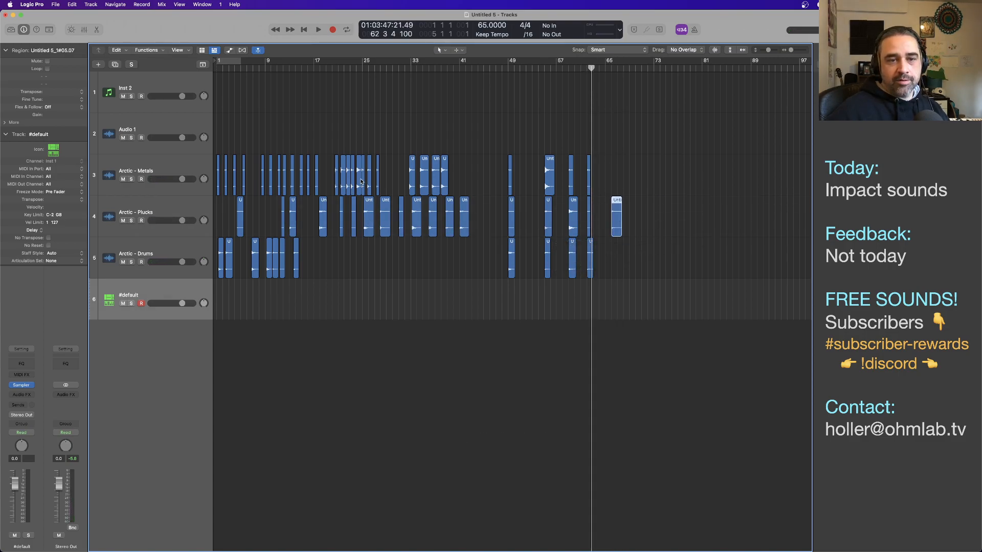
drag(361, 181, 615, 179)
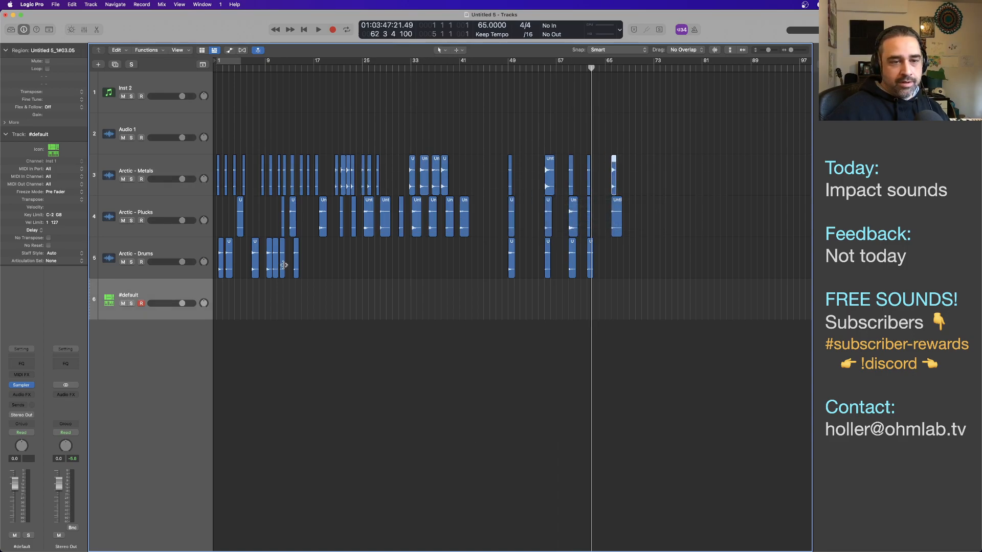
drag(282, 267, 613, 266)
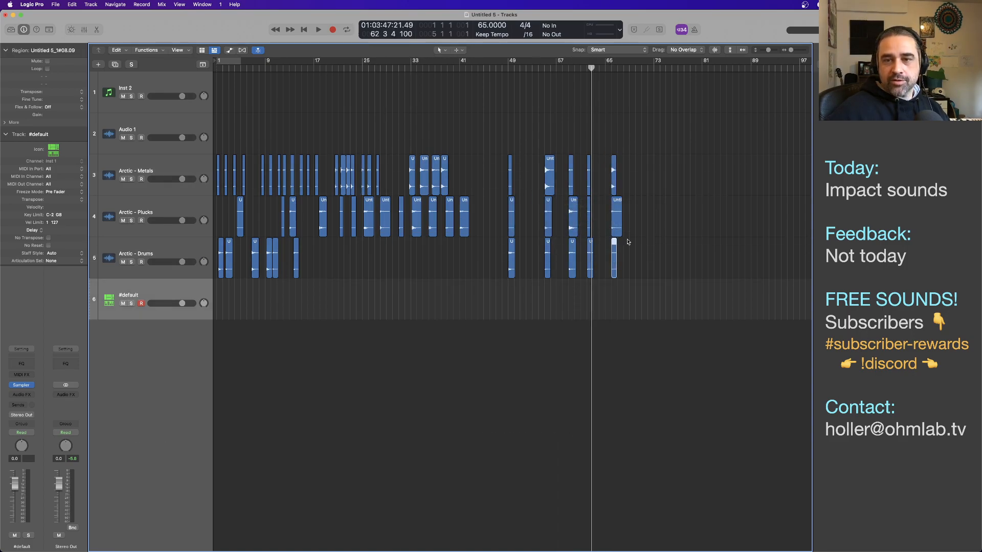
click(608, 69)
key(space)
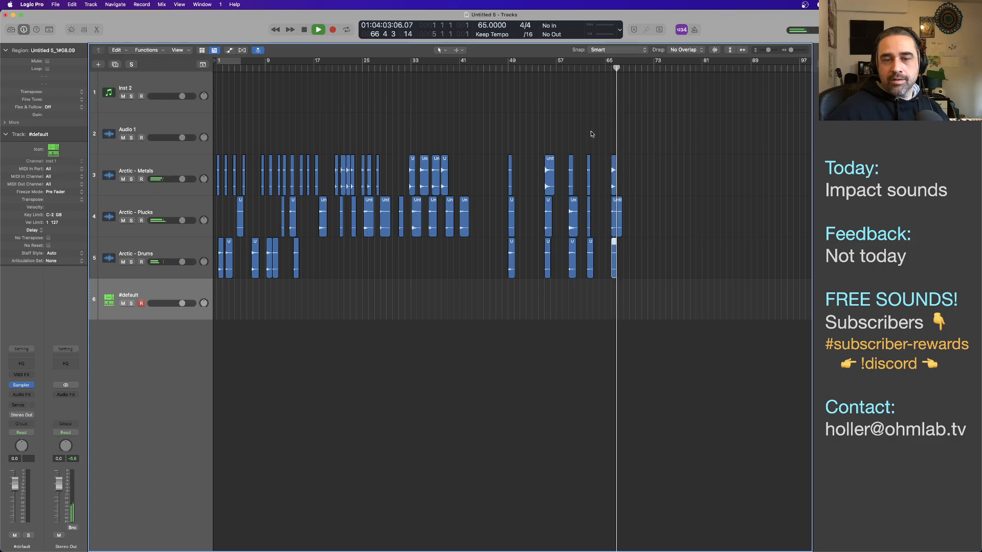
key(space)
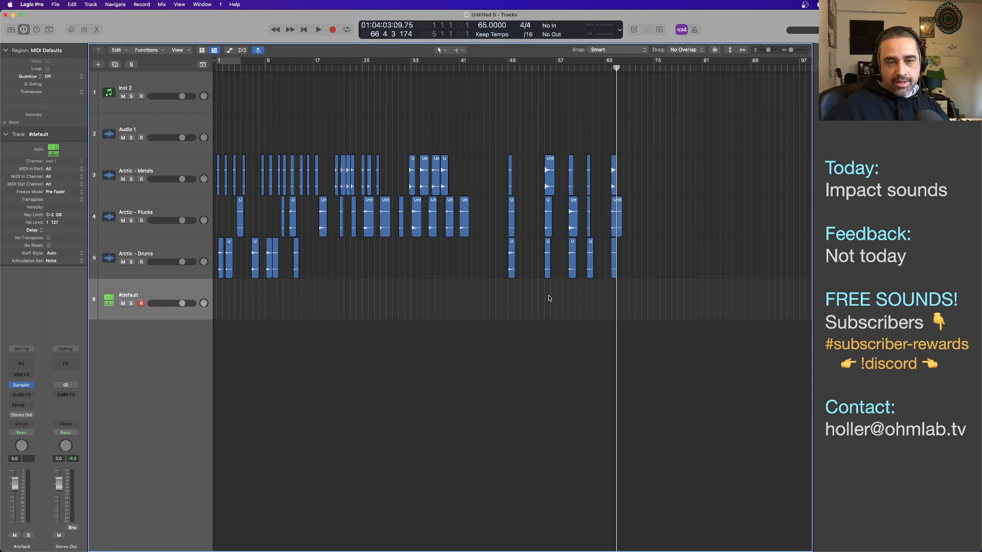
Switch to Finder and import the 12 selected ICE DEBRIS Crystal WAV files from the _(WAVs)_Ice folder below track 6, placing all files on one track
click(288, 288)
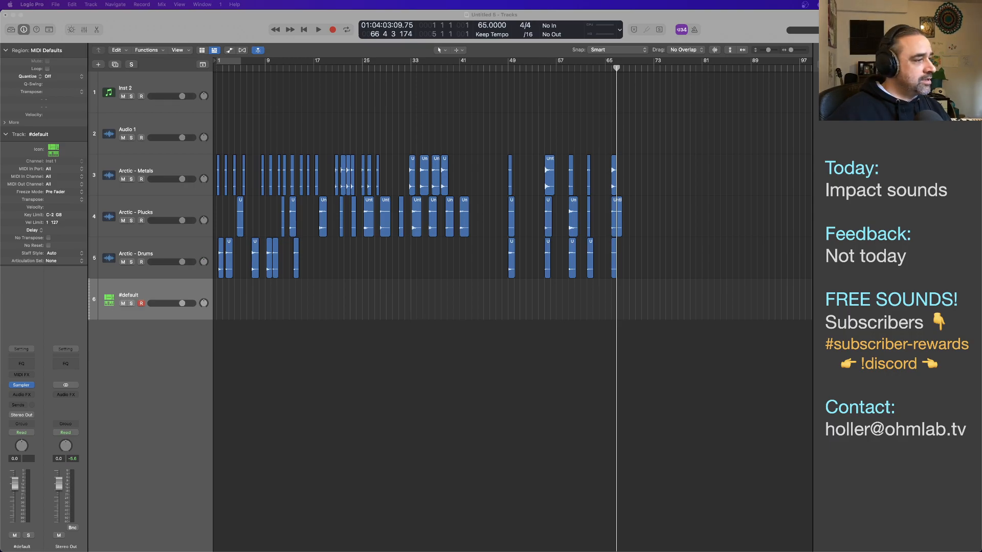
key(super+Tab)
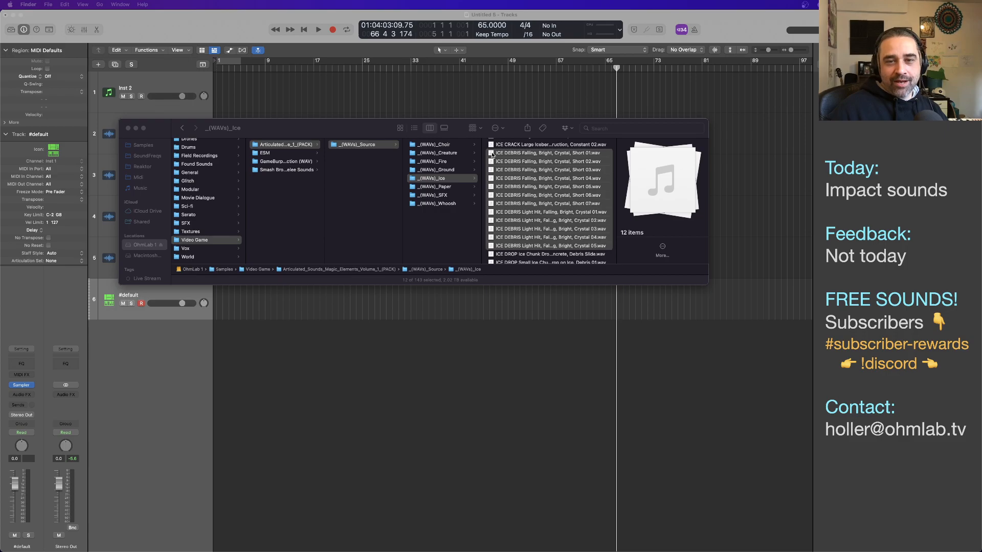
drag(272, 343, 215, 330)
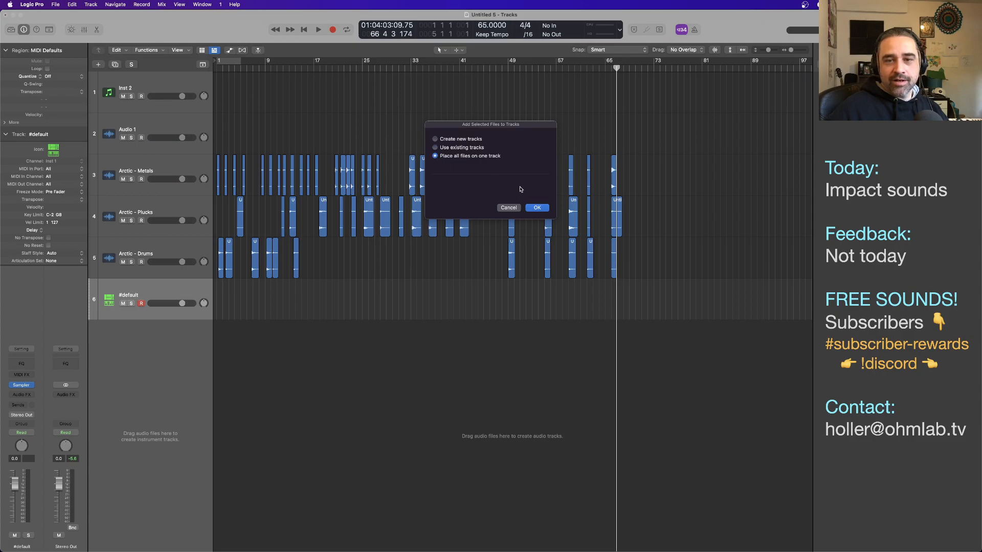
click(538, 208)
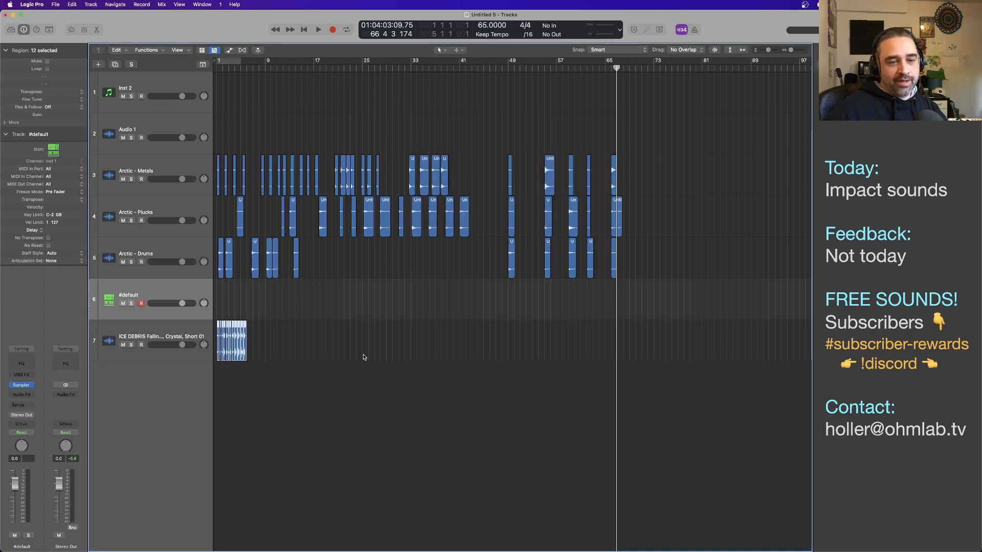
Spread the ice debris regions on track 7 apart so that gaps separate them, ending near bar 12
scroll(265, 357, up, 5)
drag(344, 348, 246, 351)
drag(373, 344, 299, 350)
drag(416, 342, 335, 348)
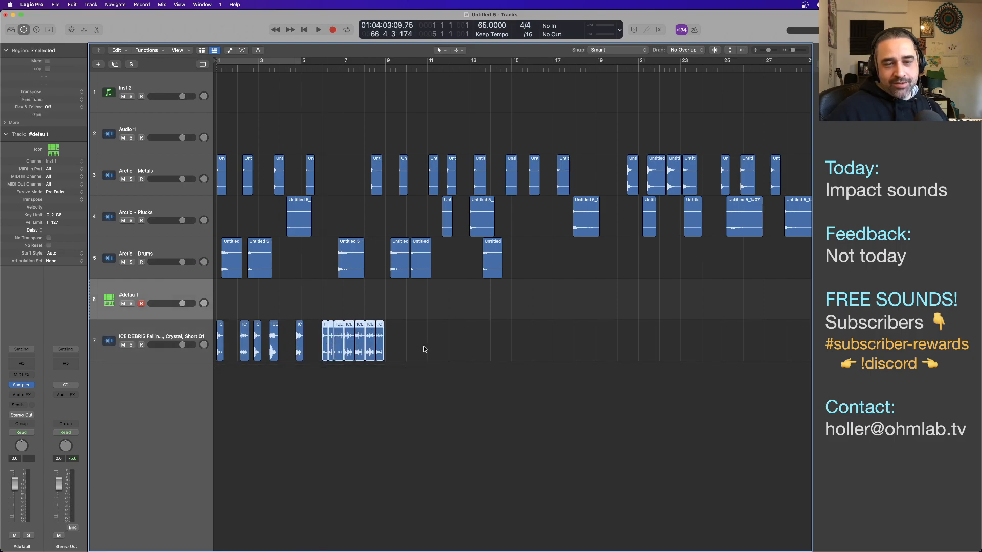
drag(423, 348, 356, 352)
drag(483, 351, 459, 348)
click(460, 355)
click(466, 346)
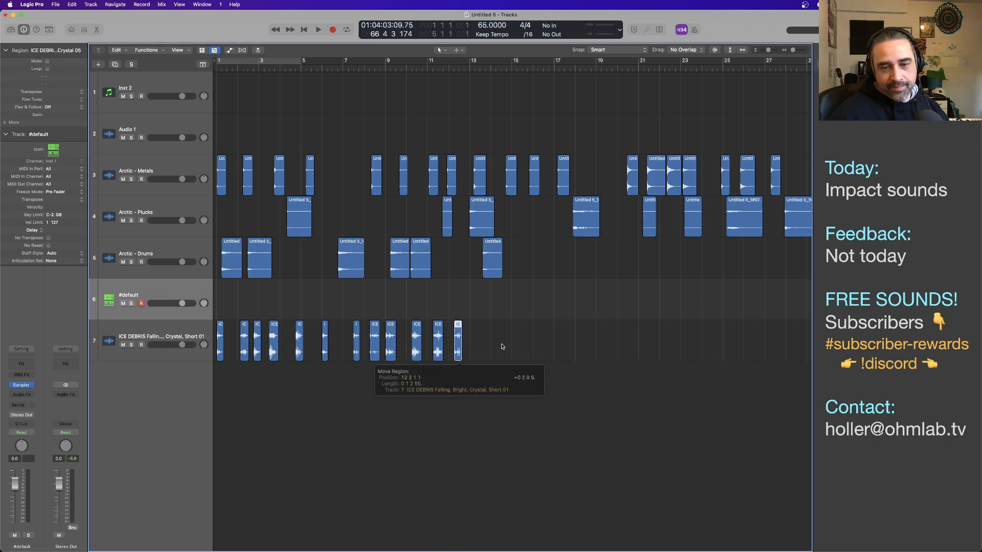
click(502, 346)
Move the first five ice debris regions on track 7 under the stacked hits at bars 49, 55, 59, 62 and 66
scroll(510, 329, down, 3)
scroll(510, 330, down, 4)
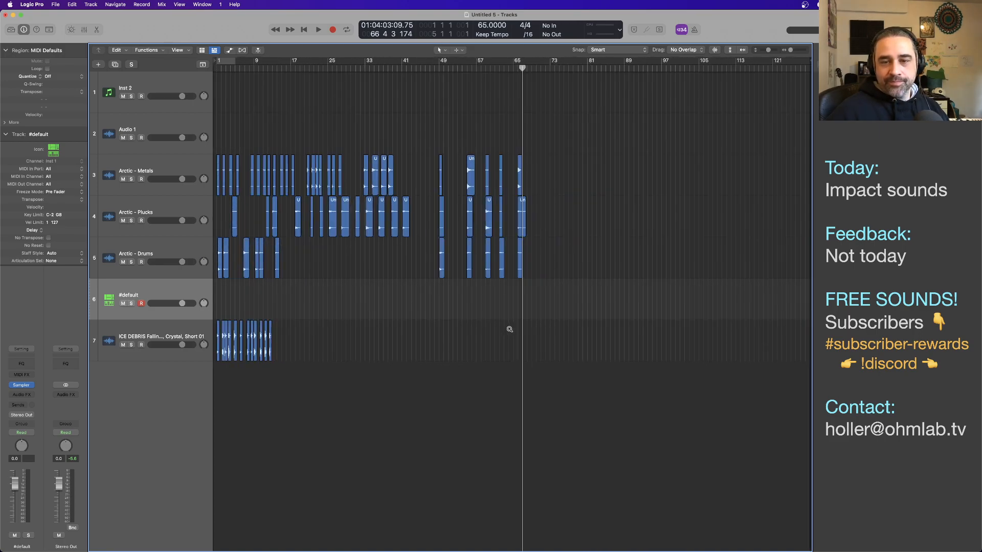
scroll(509, 329, up, 2)
scroll(505, 327, left, 3)
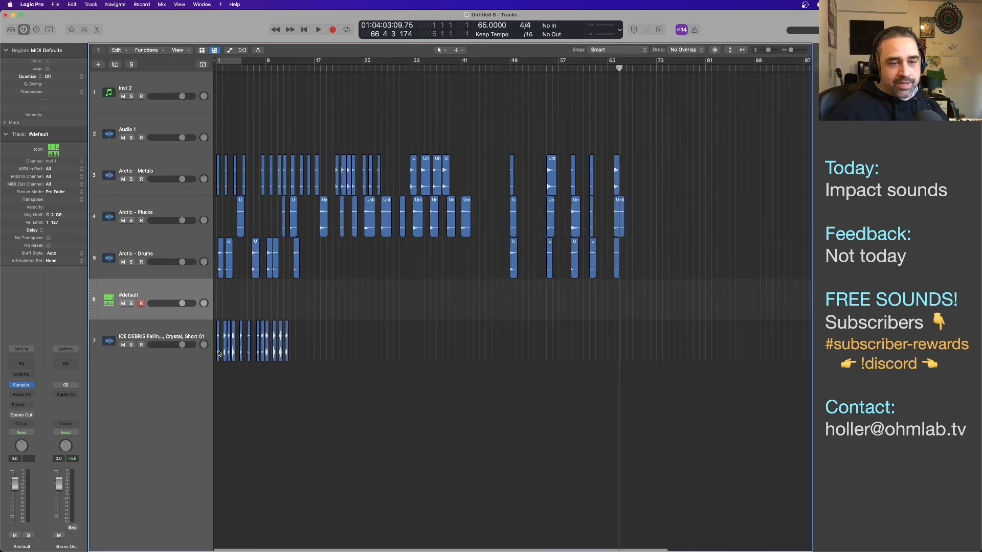
drag(219, 353, 510, 347)
drag(225, 353, 551, 363)
drag(228, 355, 573, 362)
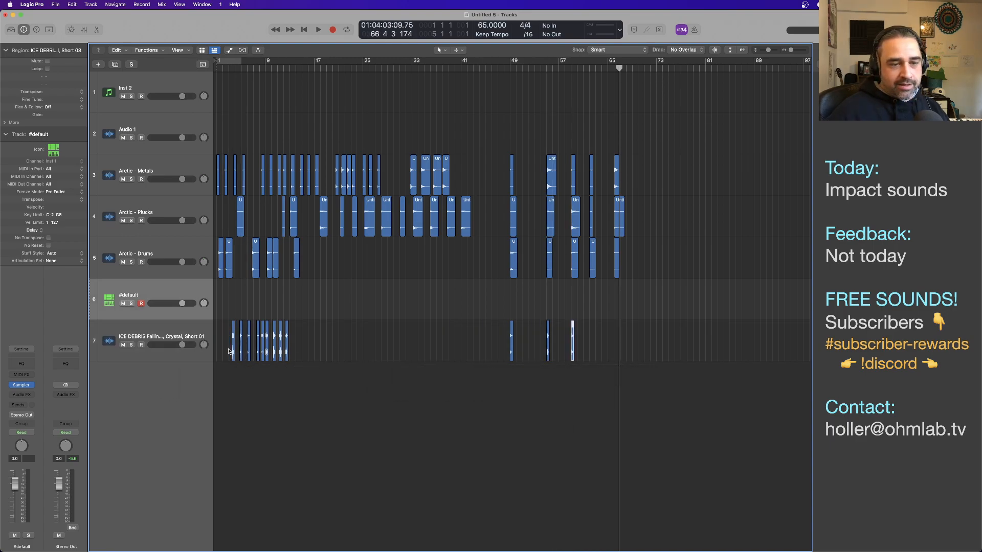
drag(233, 352, 590, 358)
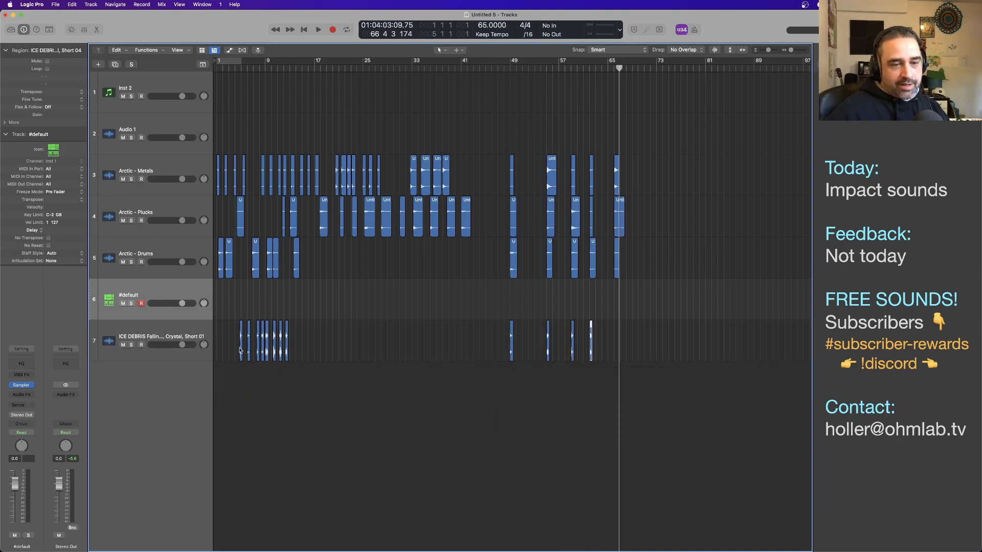
drag(241, 350, 617, 361)
ctrl+alt+click(627, 367)
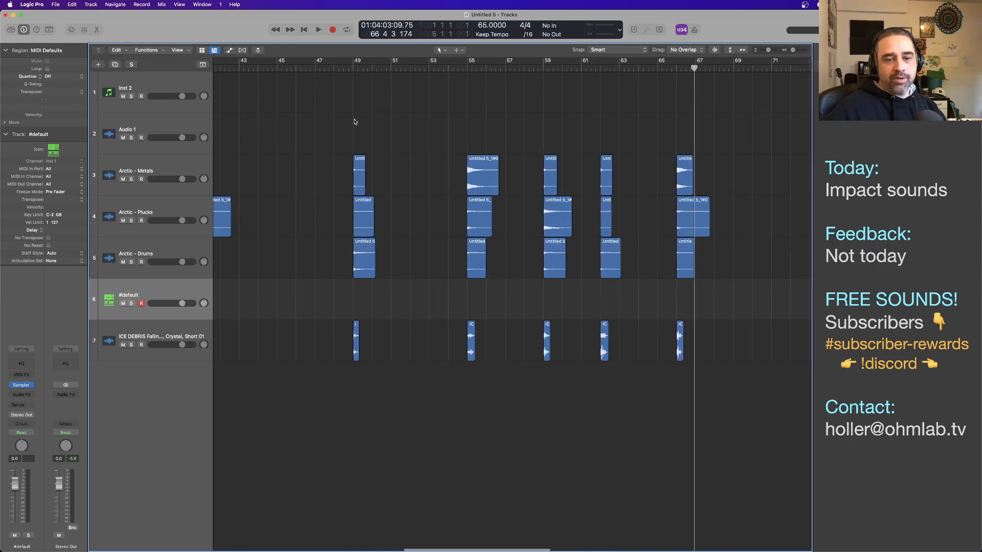
Audition the layered hits at bars 49, 55, 59, 62 and 66 one after another, including their ice debris layer
double_click(334, 68)
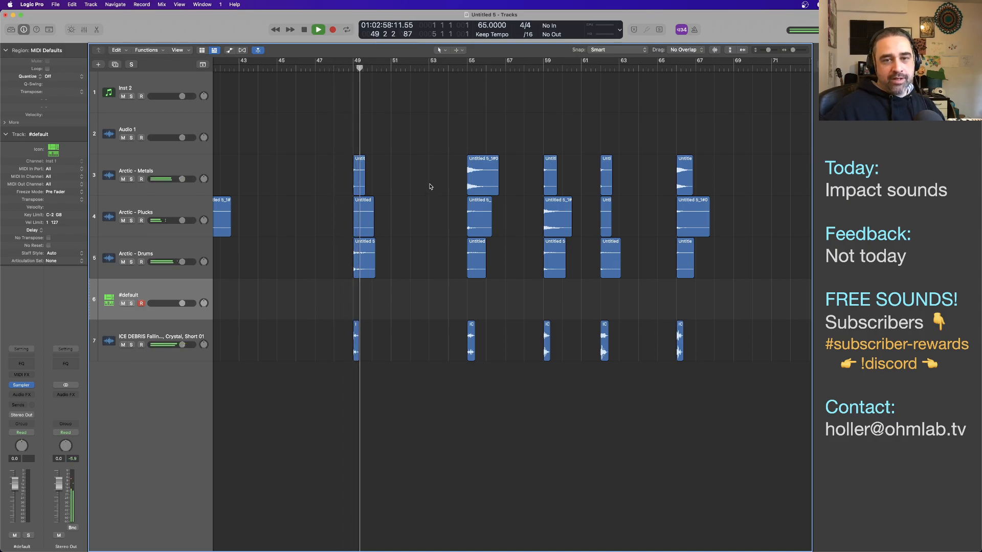
click(466, 68)
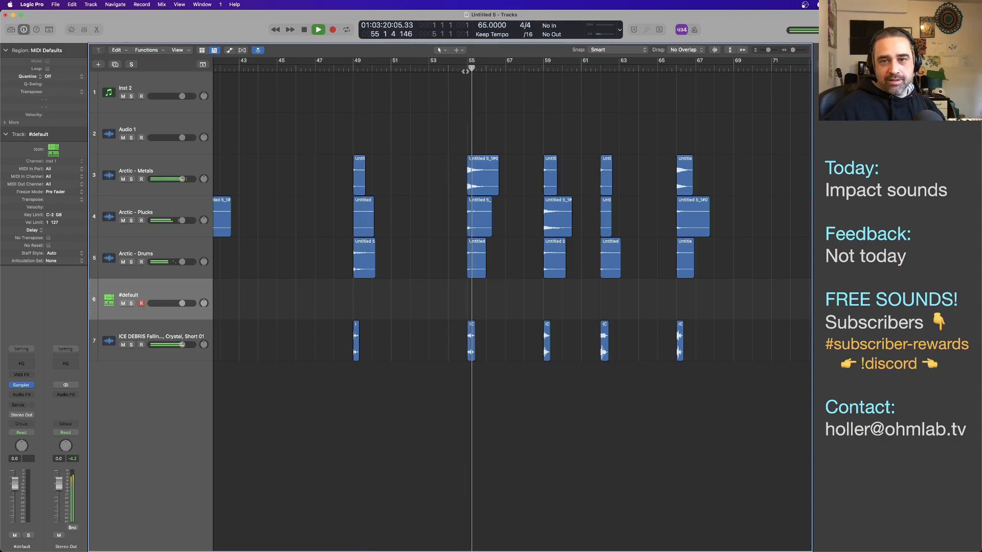
click(543, 68)
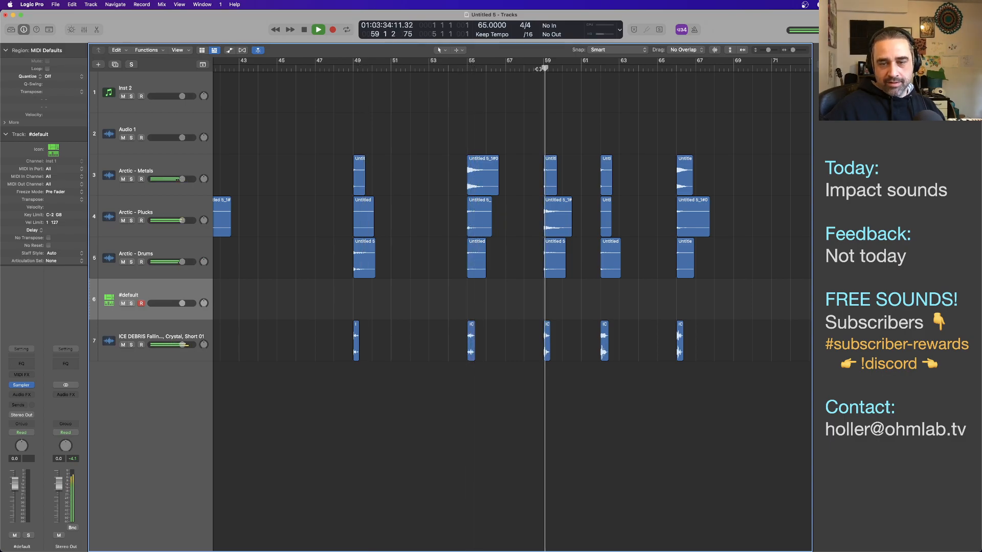
click(597, 68)
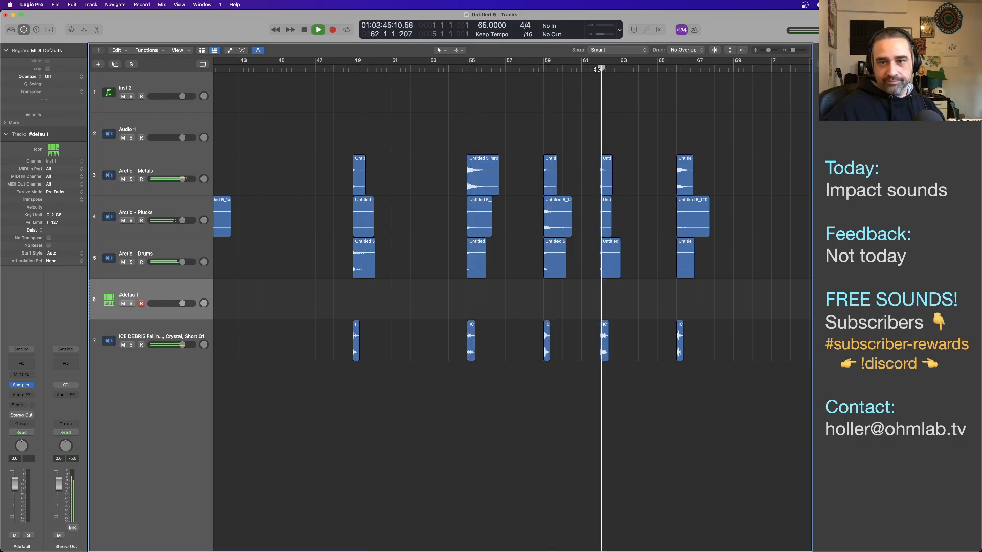
click(675, 68)
key(space)
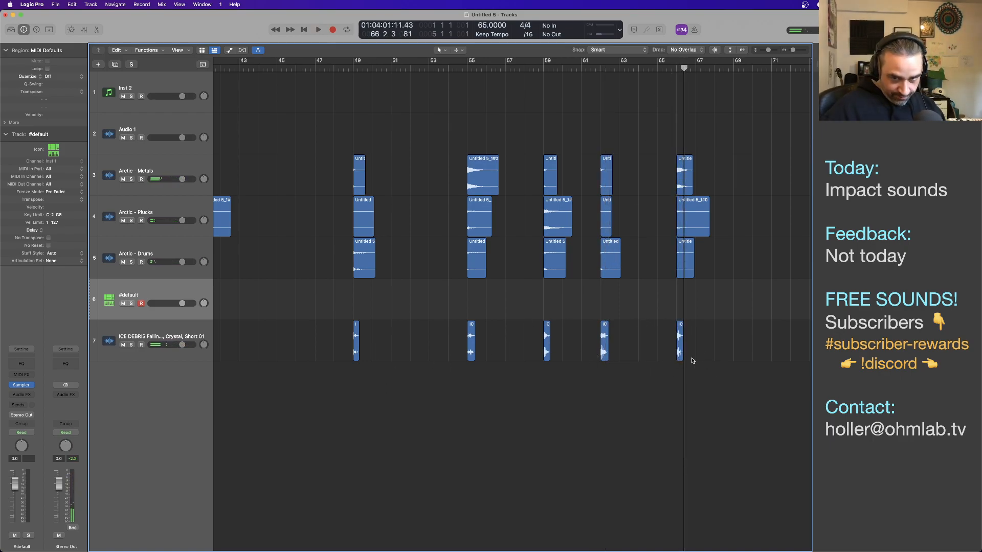
Play back the layered hit at bar 55 on its own, checking how its regions decay
key(super+Down)
key(super+Down)
key(super+Right)
key(super+Right)
key(super+Right)
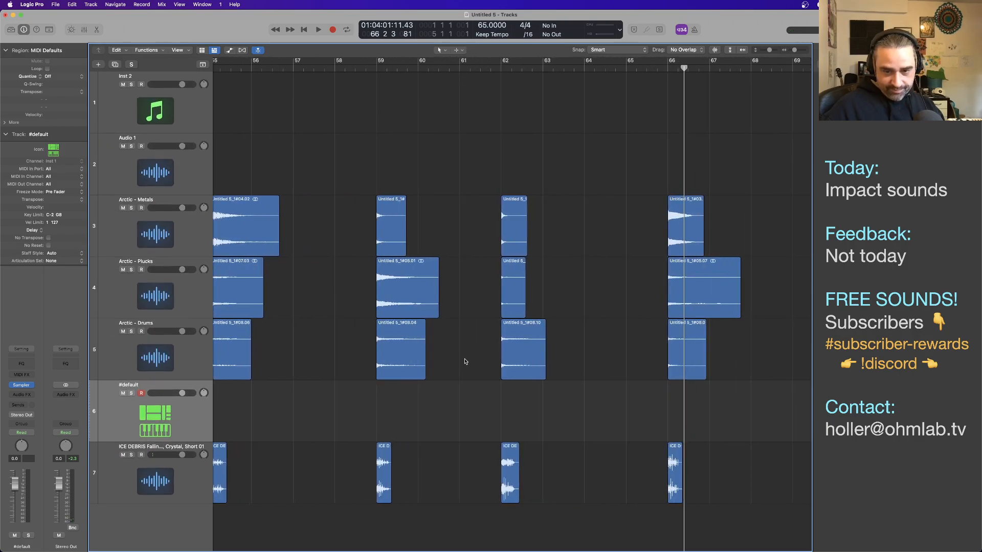
scroll(464, 362, left, 4)
scroll(463, 361, left, 2)
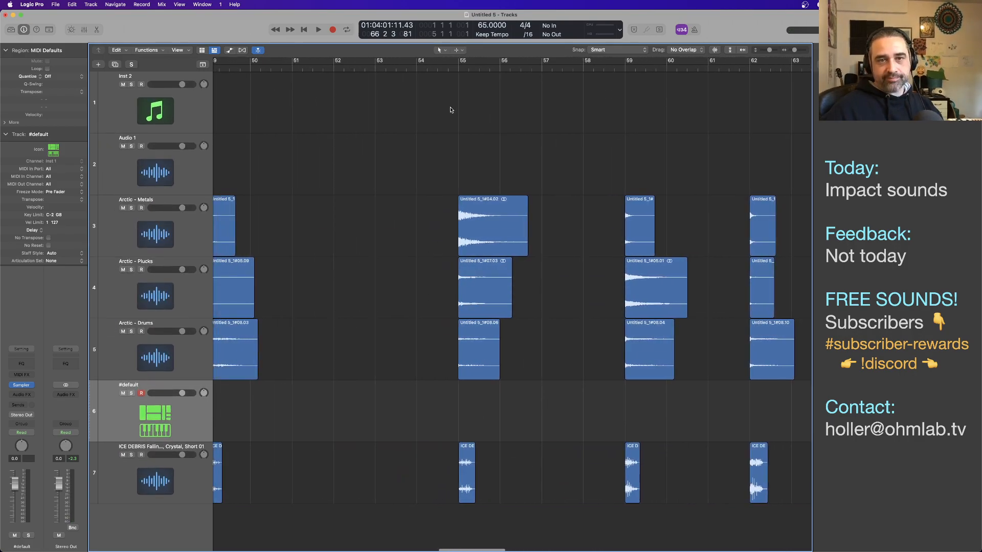
click(447, 69)
key(space)
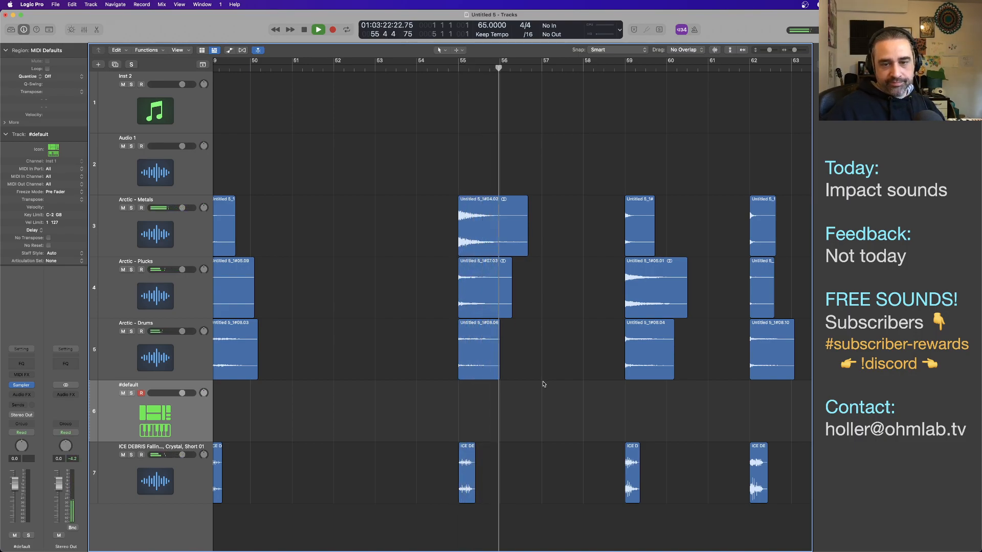
key(space)
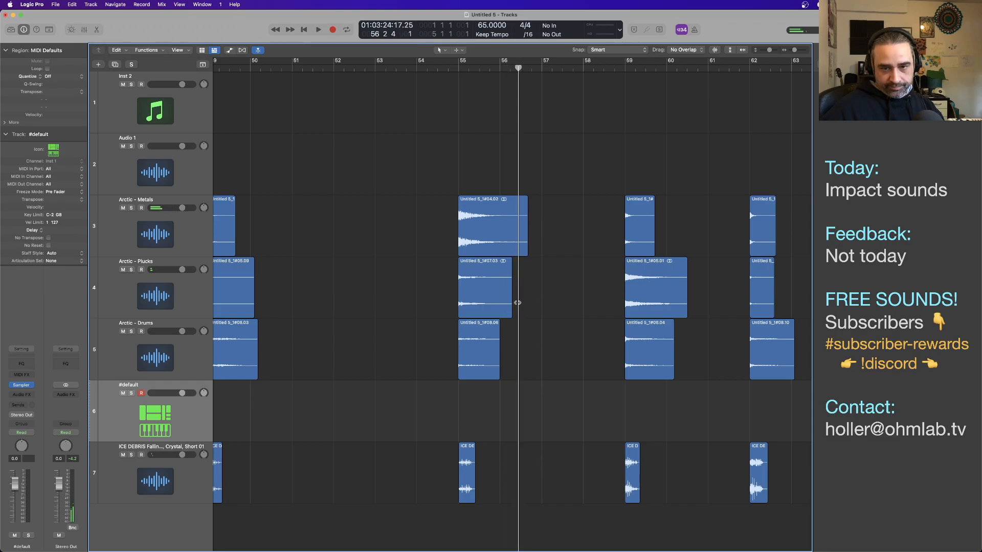
Lengthen the plucks region at bar 55 so it ends just past bar 57, and audition the stack with its longer tail
drag(510, 305, 550, 307)
key(space)
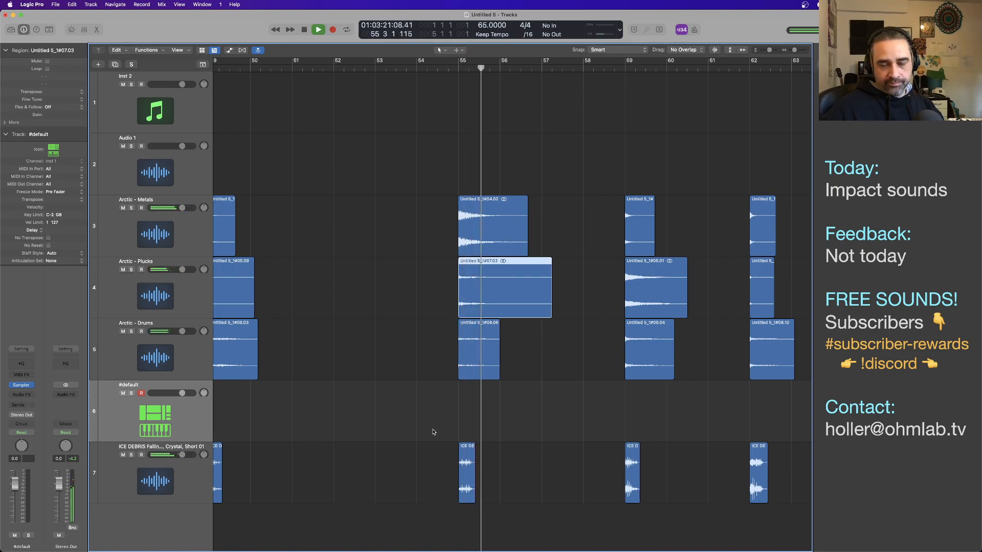
scroll(558, 453, down, 3)
scroll(558, 454, right, 3)
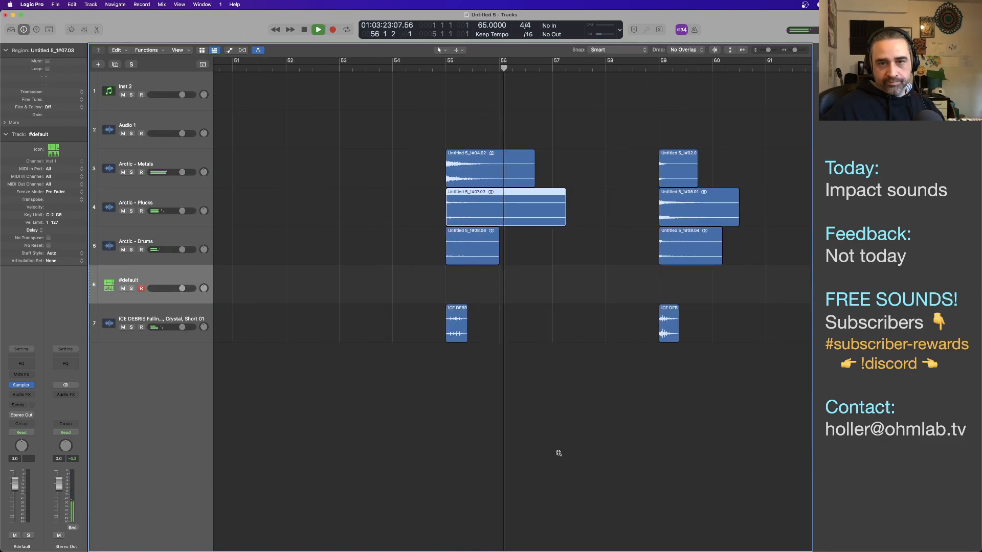
scroll(558, 453, left, 2)
scroll(558, 453, left, 2)
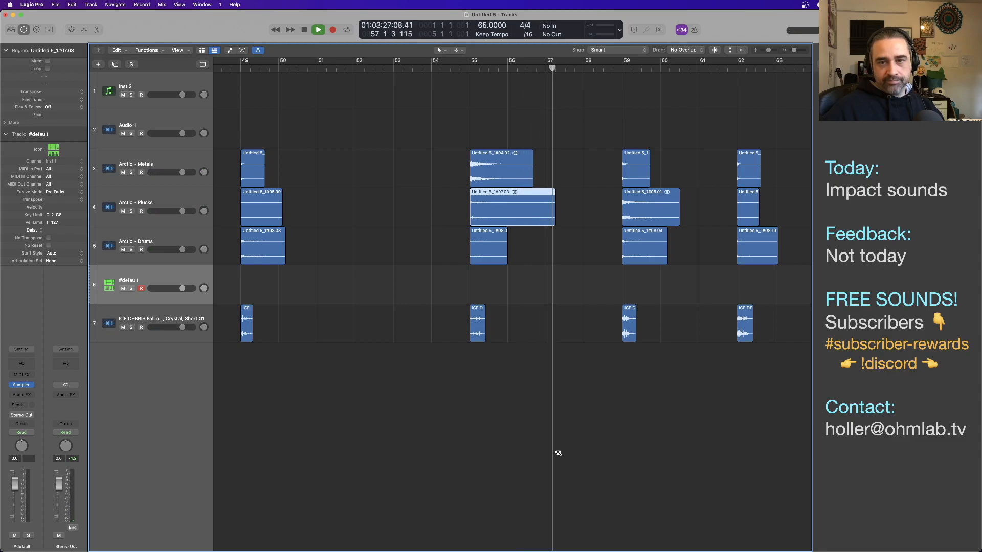
scroll(389, 373, right, 5)
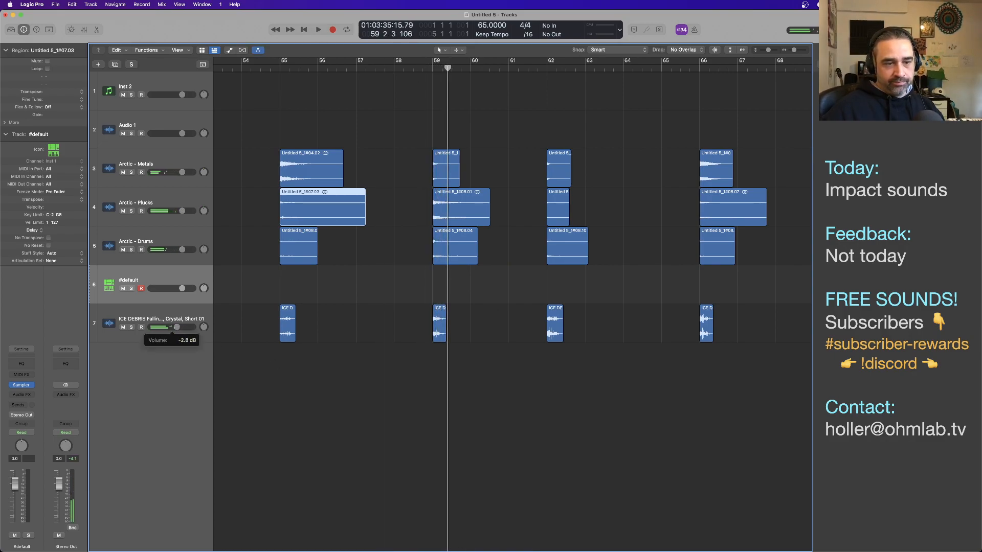
Play back the layered impacts at bars 59 and 62
click(280, 351)
click(424, 68)
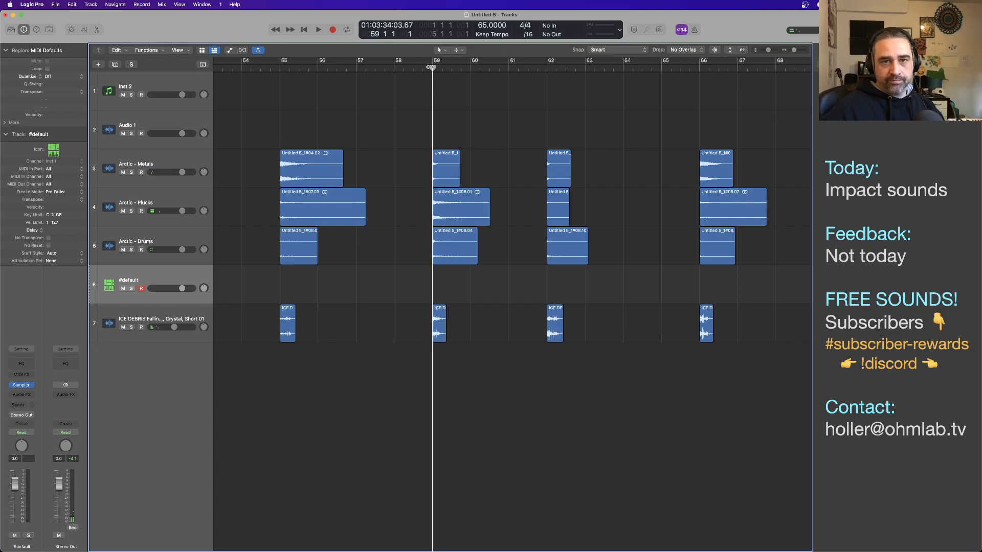
key(space)
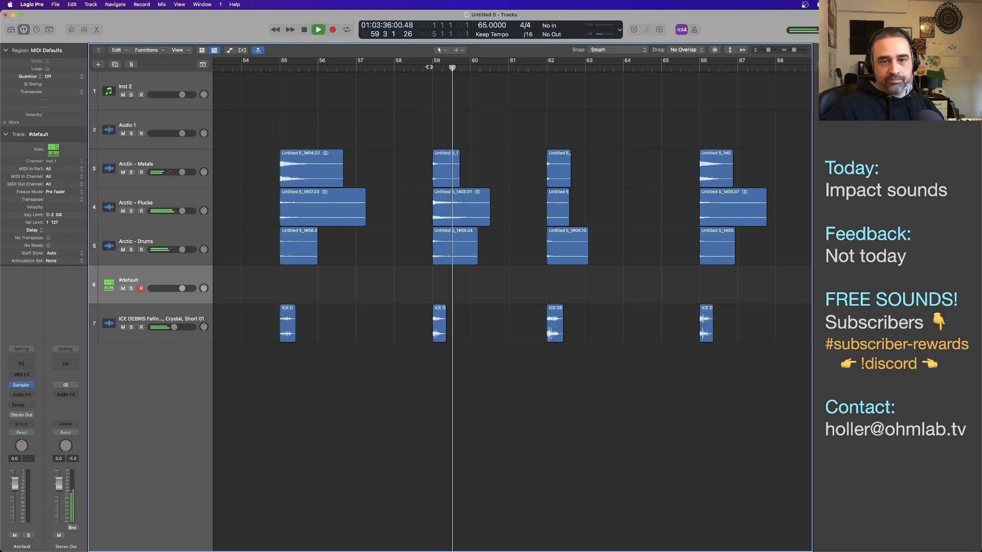
click(536, 70)
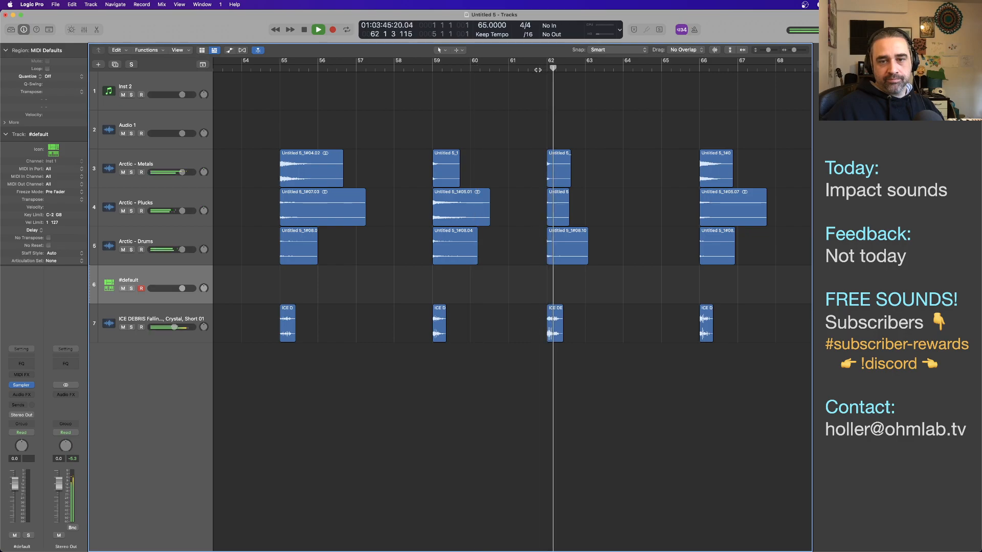
key(space)
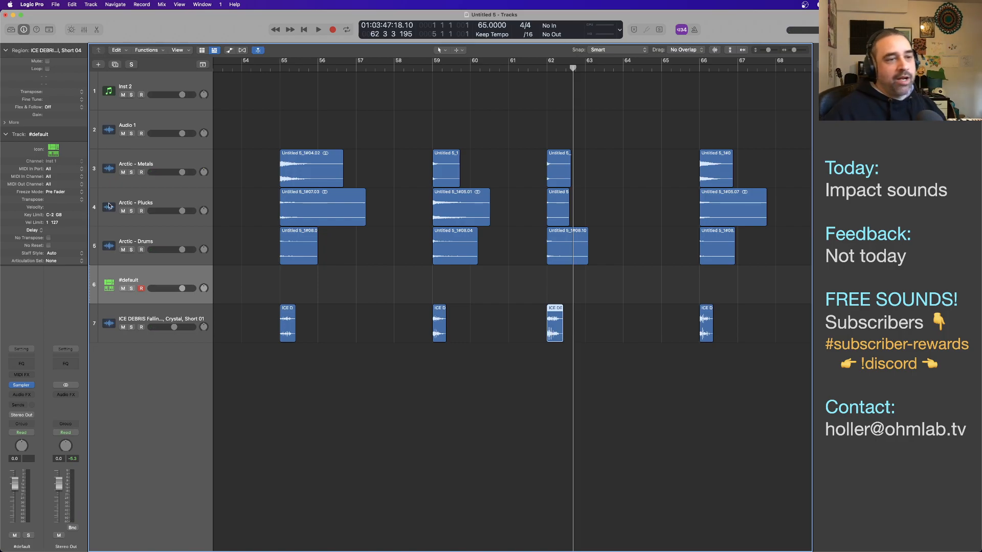
Try reversing the ICE DEBRIS region at bar 62 and listen to it with the other layers
click(5, 123)
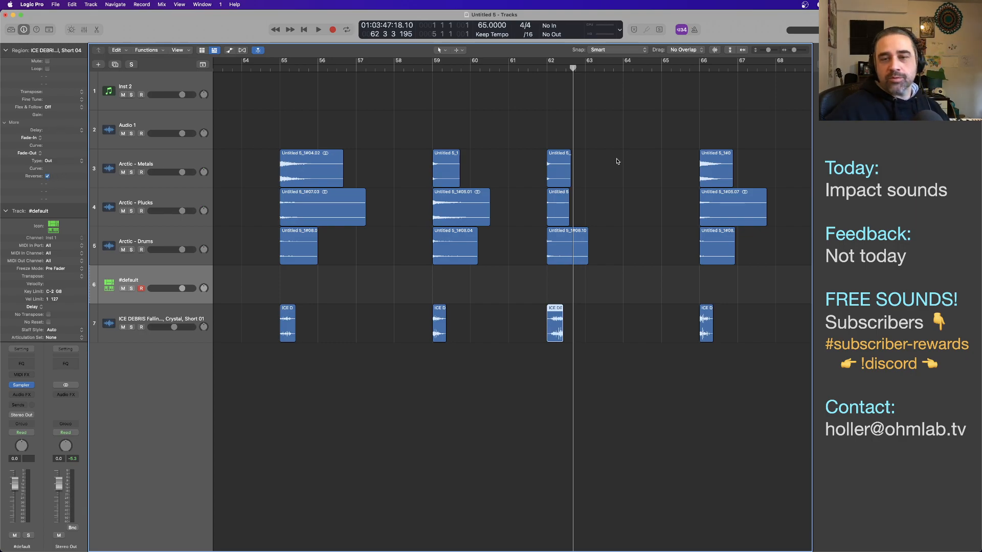
drag(556, 330, 550, 331)
key(space)
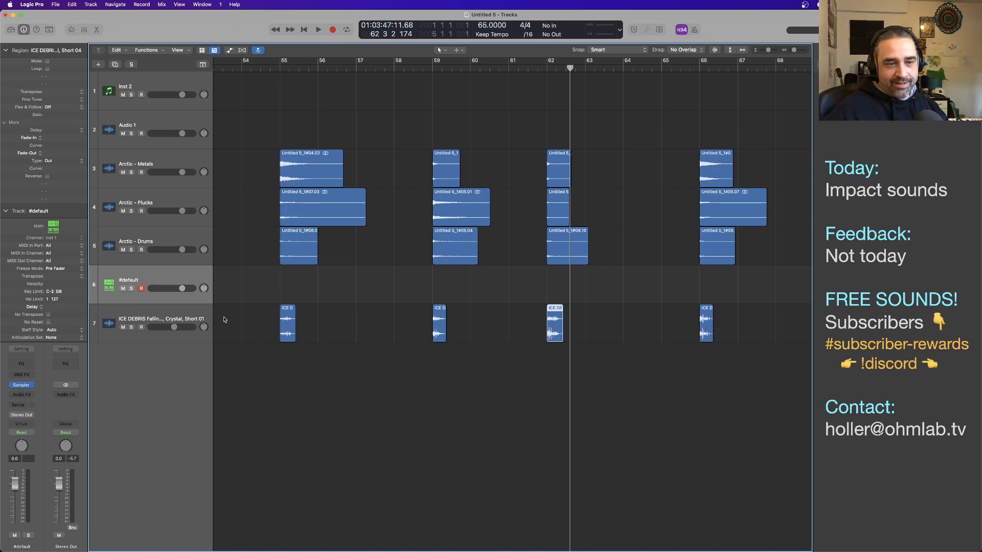
click(182, 318)
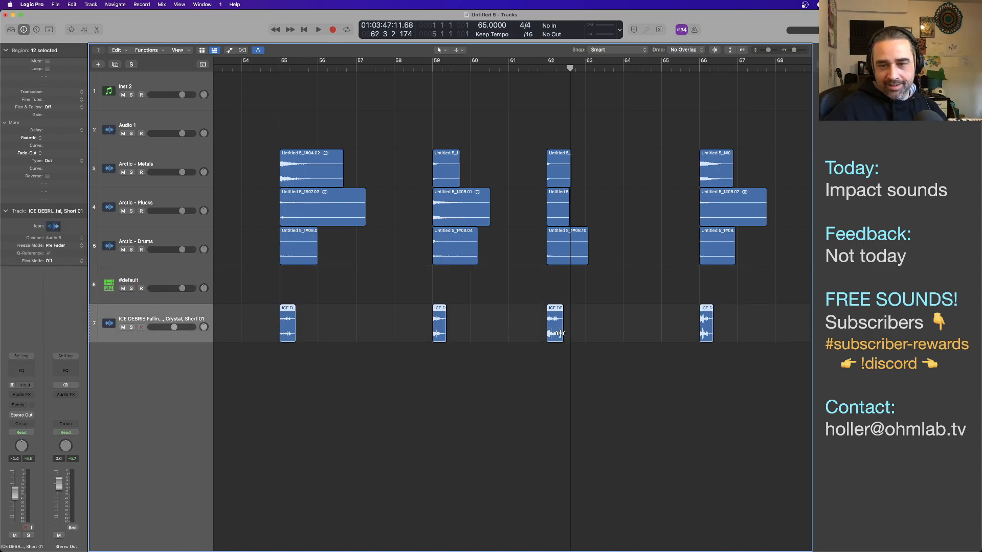
drag(561, 333, 578, 334)
key(super+z)
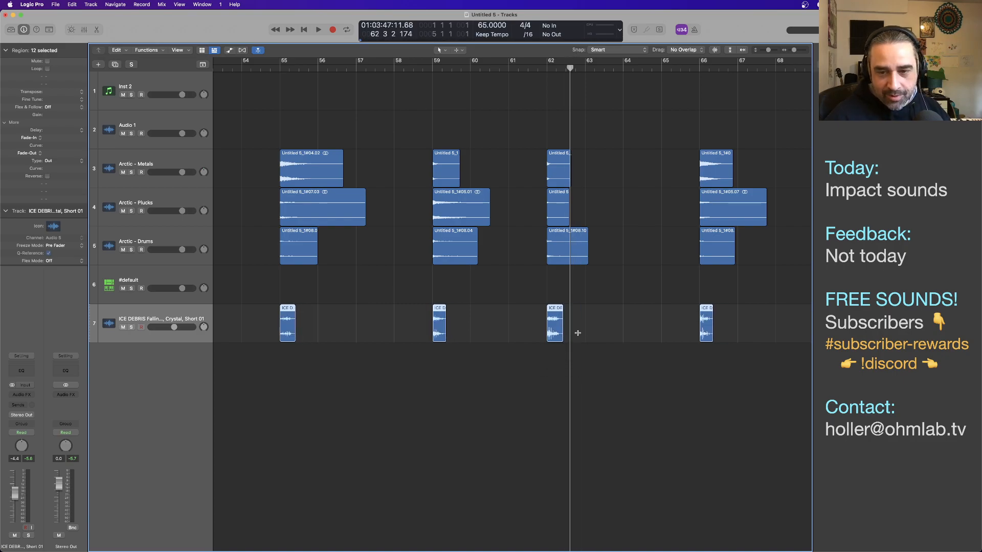
Time-stretch only the ICE DEBRIS region at bar 62 to a length of 0 3 2 0 and play it back
click(534, 321)
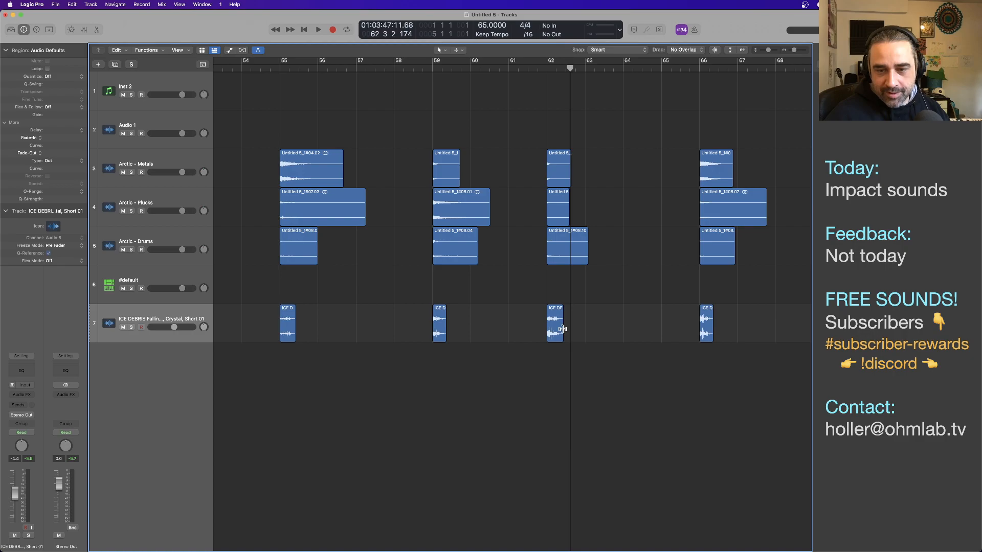
drag(562, 328, 580, 329)
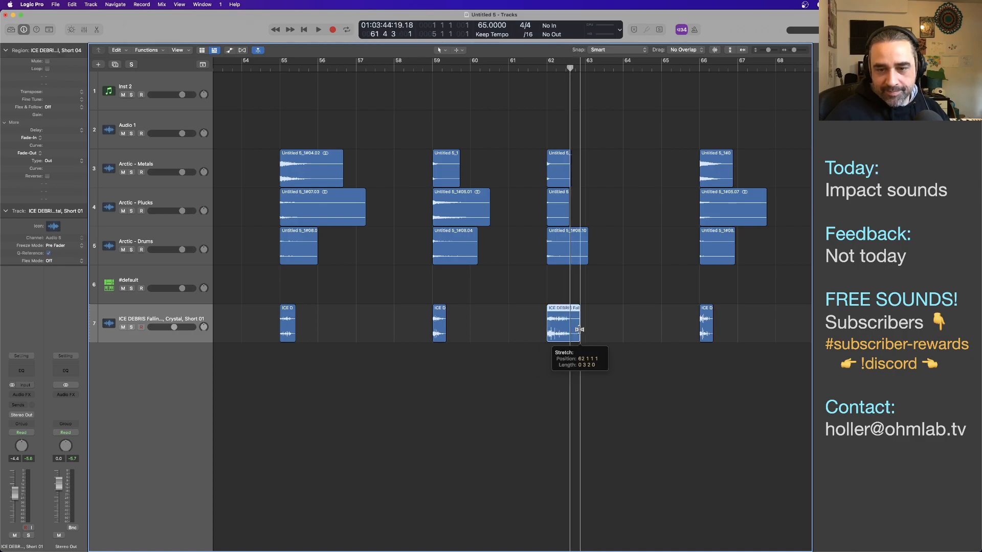
double_click(543, 69)
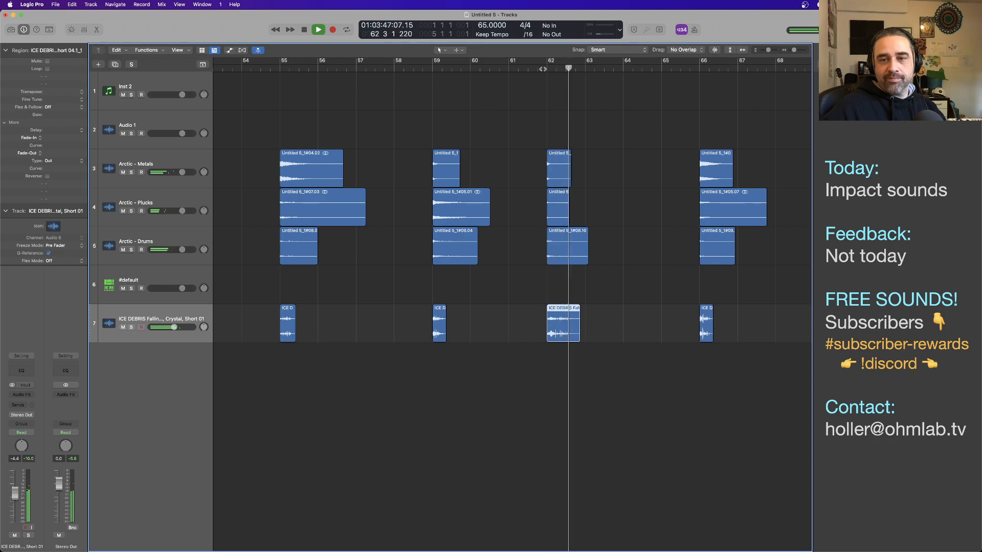
key(space)
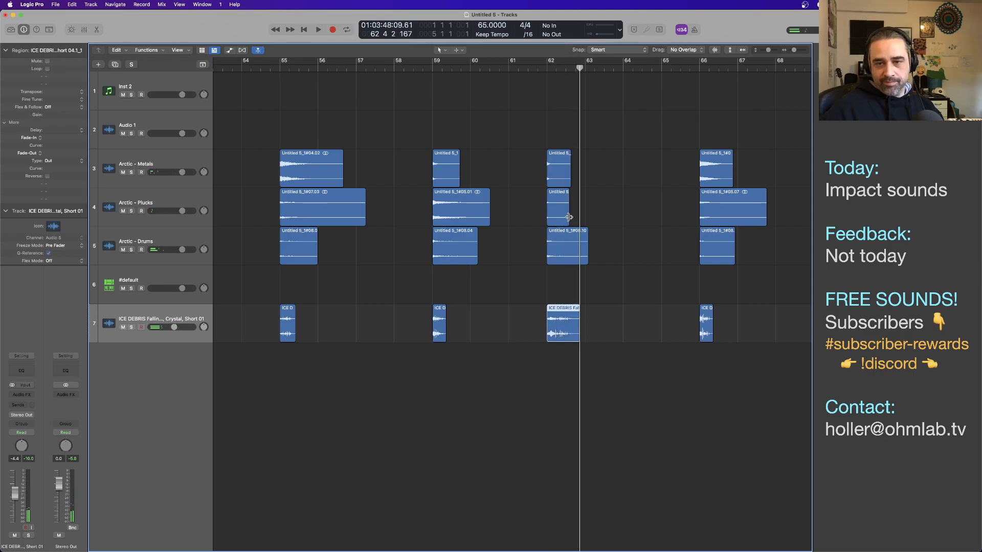
Extend the bar 62 regions on Arctic - Plucks to about bar 63.7 and Arctic - Metals to about bar 63.5, and listen to the tails
drag(568, 217, 614, 217)
drag(569, 184, 603, 185)
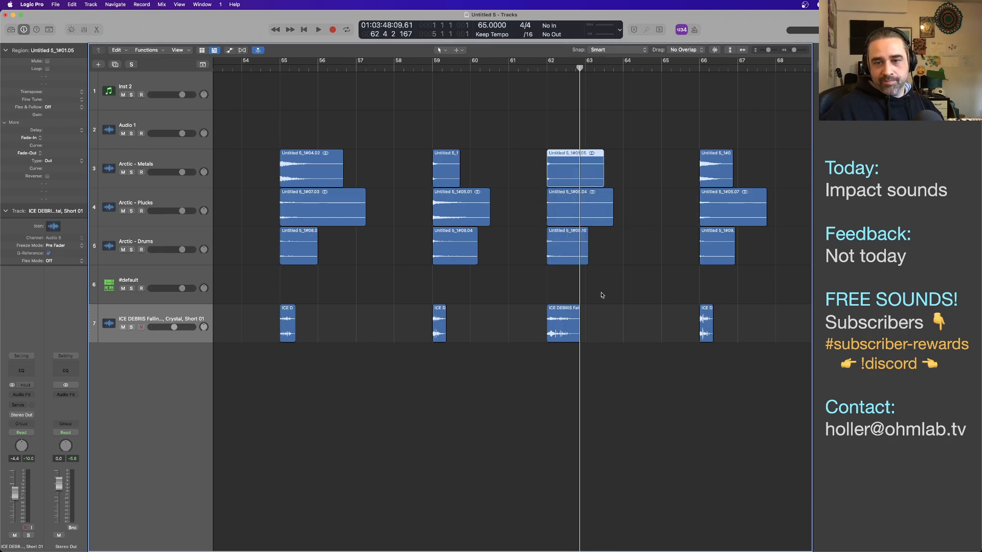
key(space)
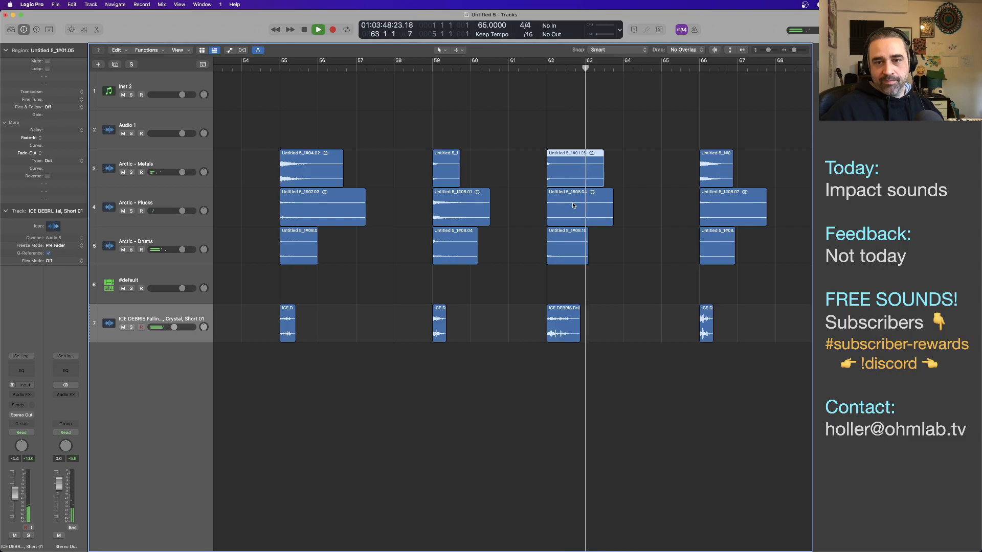
key(space)
Play back the layered impact at bar 66
scroll(592, 248, down, 3)
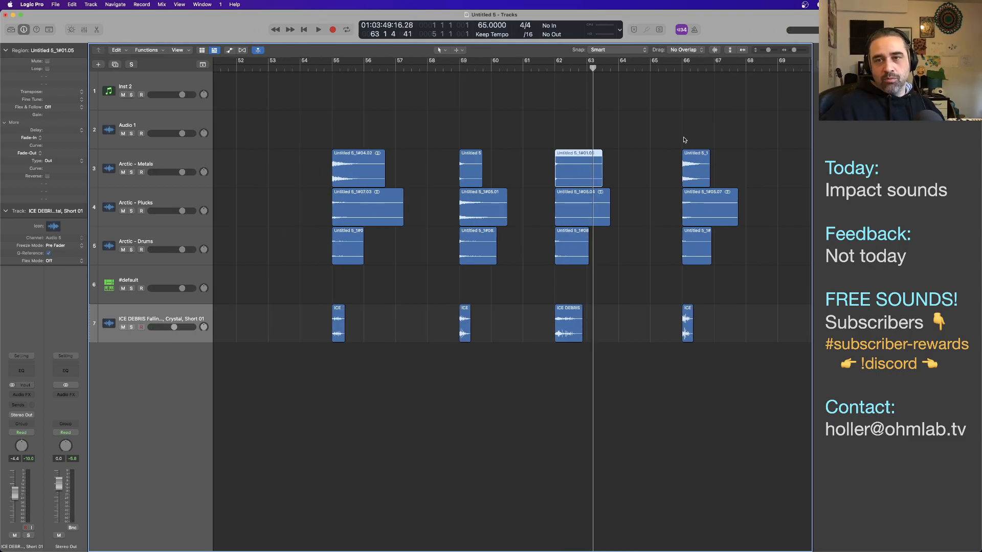
click(672, 68)
key(space)
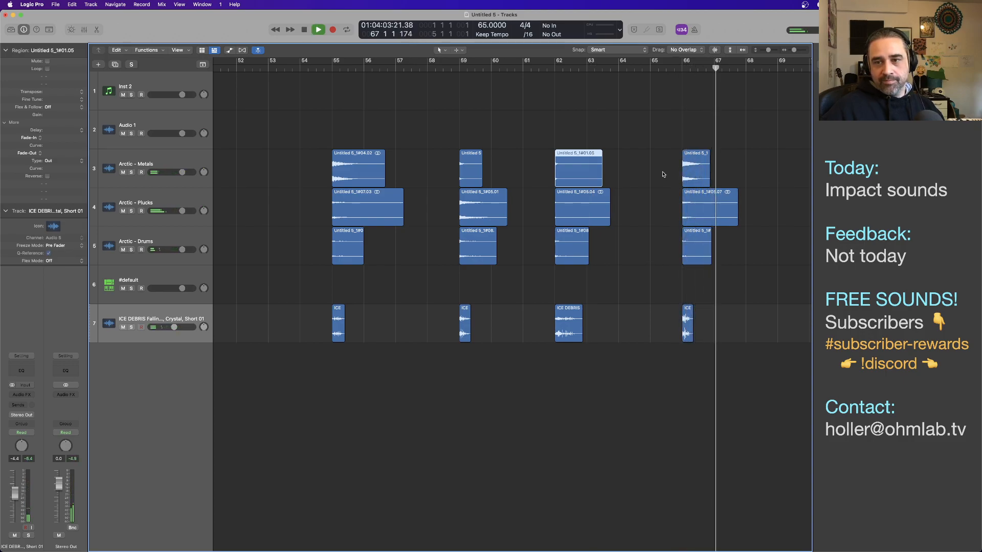
key(space)
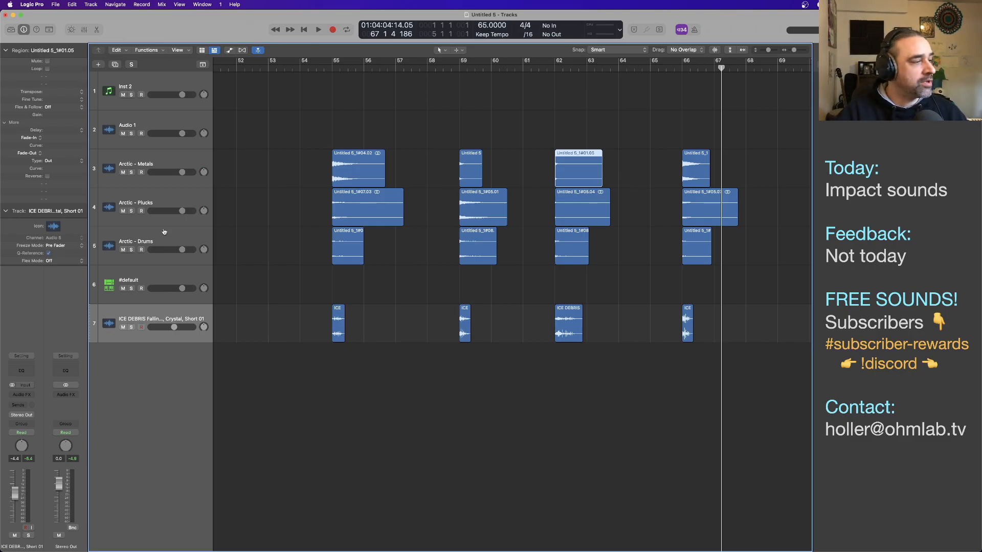
Switch to Finder, browse the OhmLab folder and Logic > ADD > Motion Graphics in a new window, and return to Logic Pro
key(super+Tab)
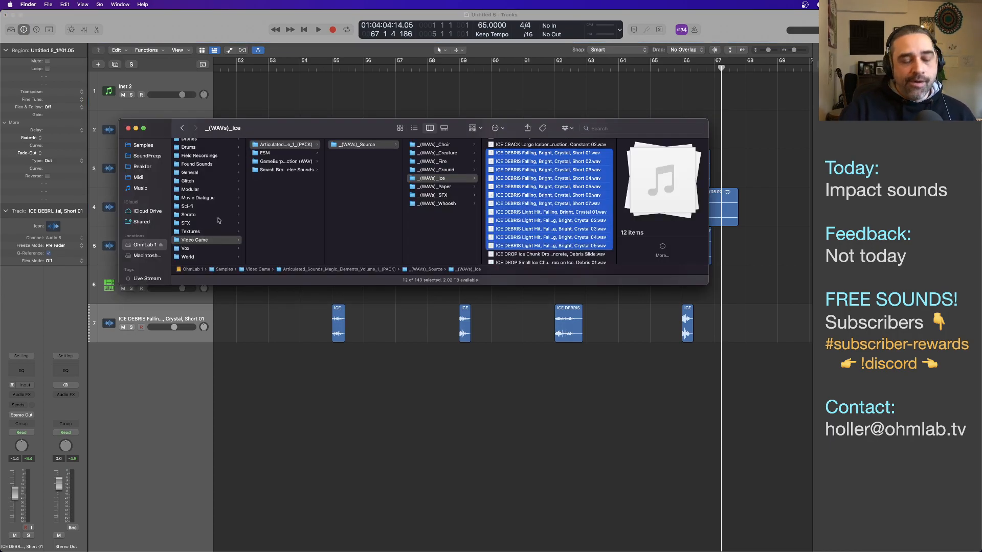
key(super+n)
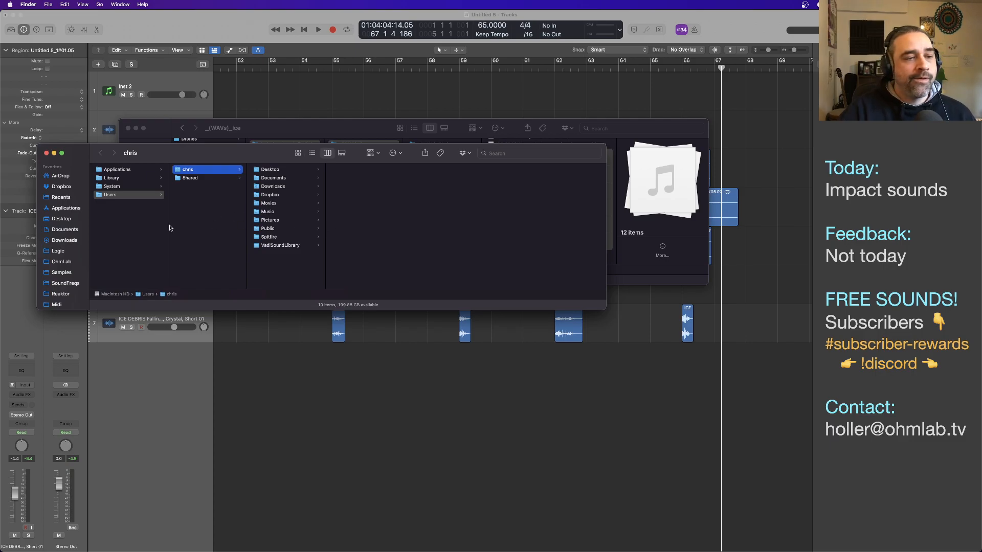
click(61, 262)
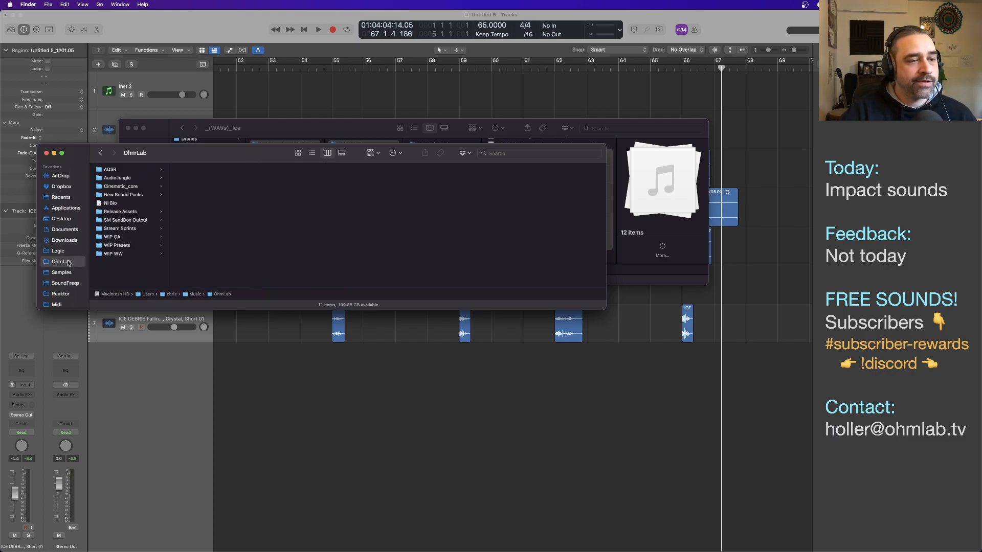
click(58, 250)
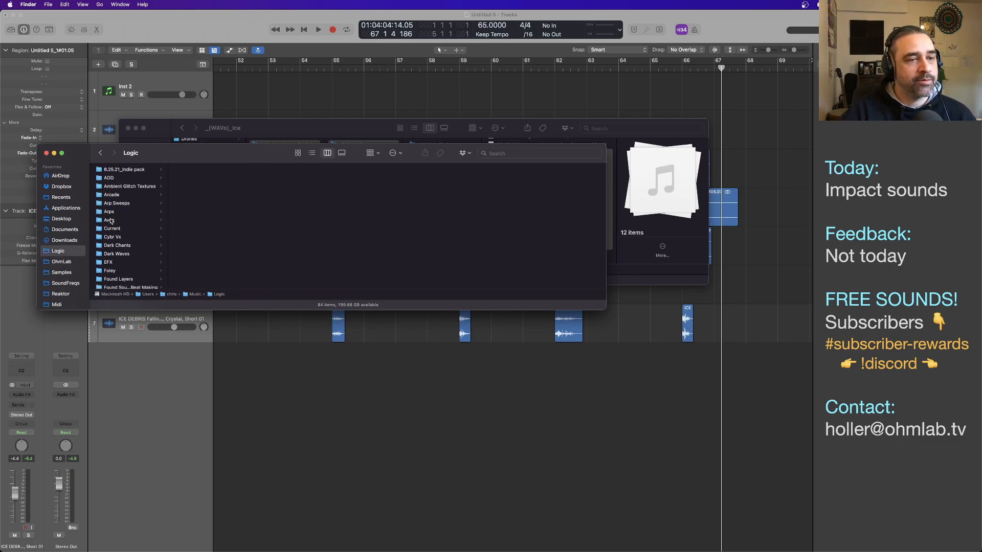
click(126, 179)
scroll(221, 216, down, 3)
click(221, 215)
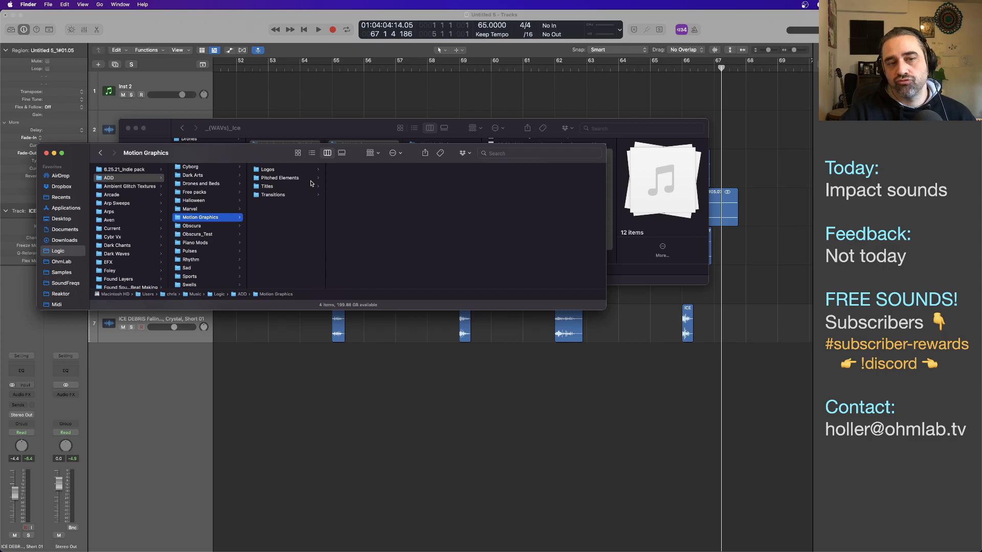
scroll(211, 256, down, 5)
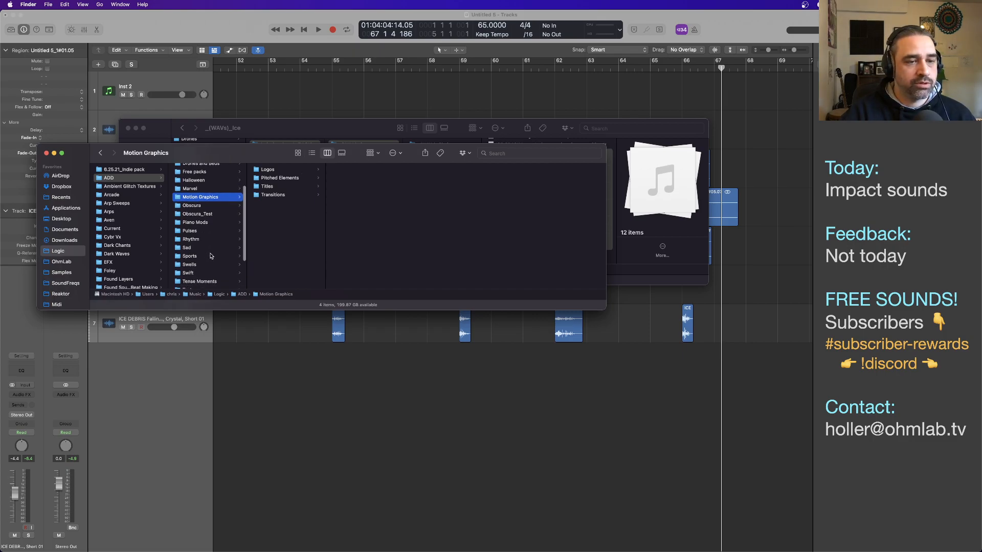
scroll(211, 255, down, 3)
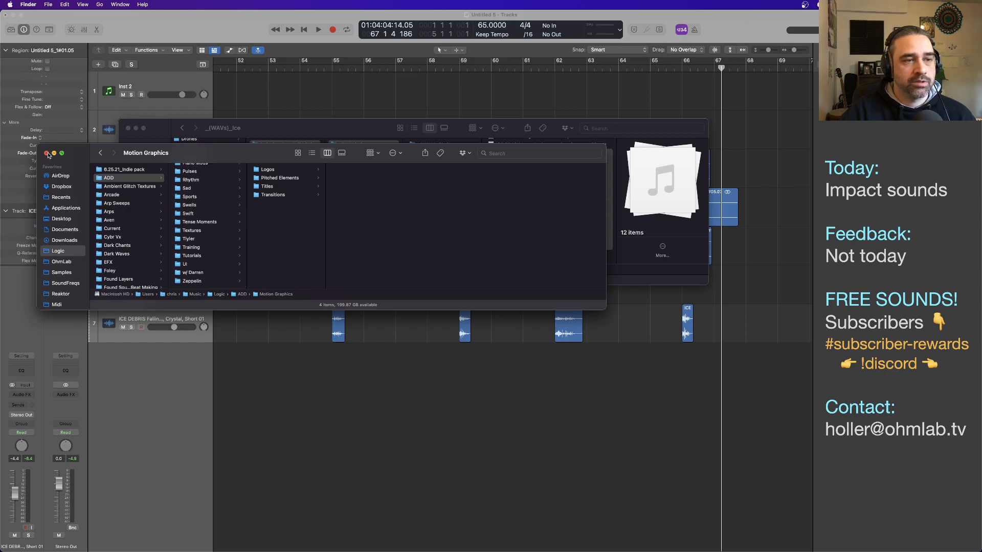
click(531, 367)
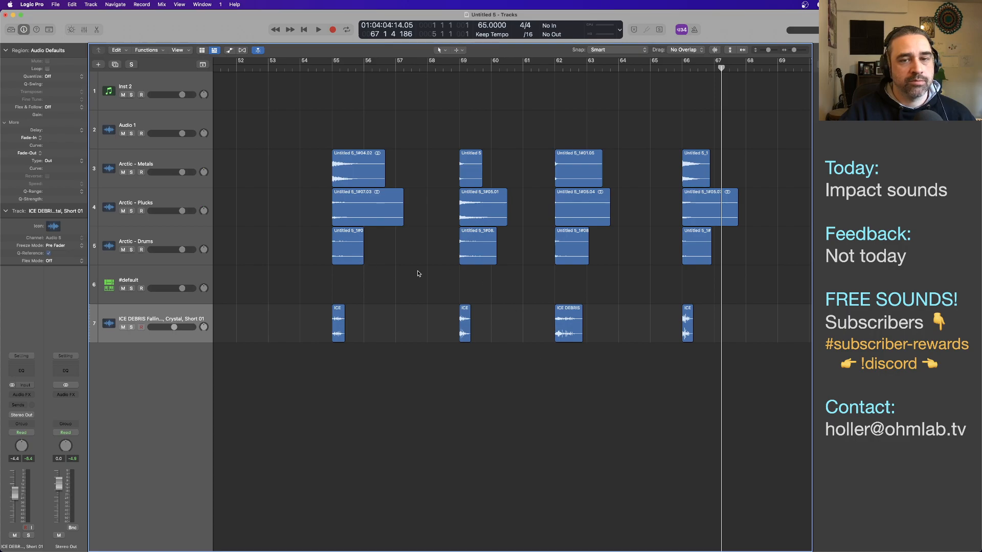
Return to the beginning of the arrangement and audition the Arctic - Metals region just before bar 4
scroll(389, 266, left, 15)
key(super+Left)
key(super+Left)
scroll(248, 238, left, 2)
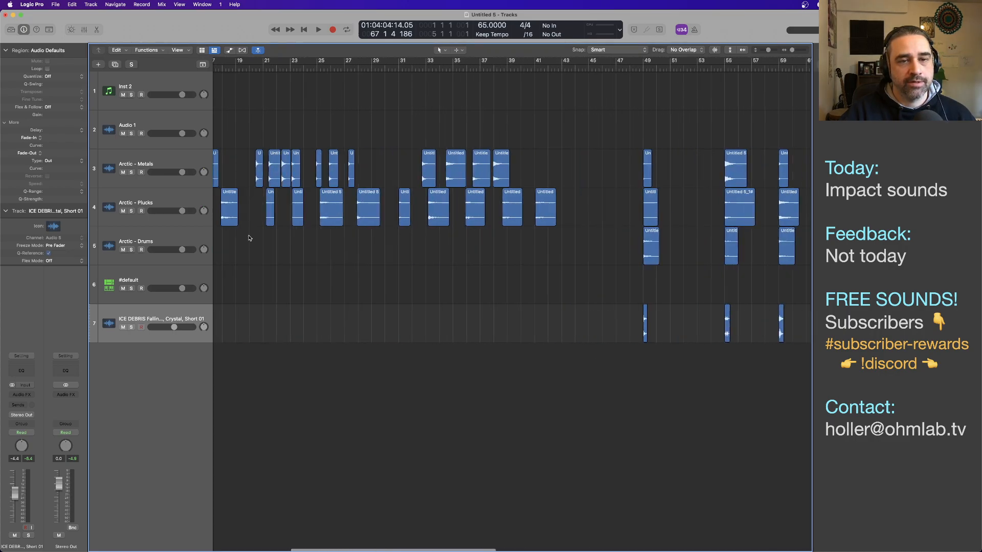
scroll(249, 237, left, 5)
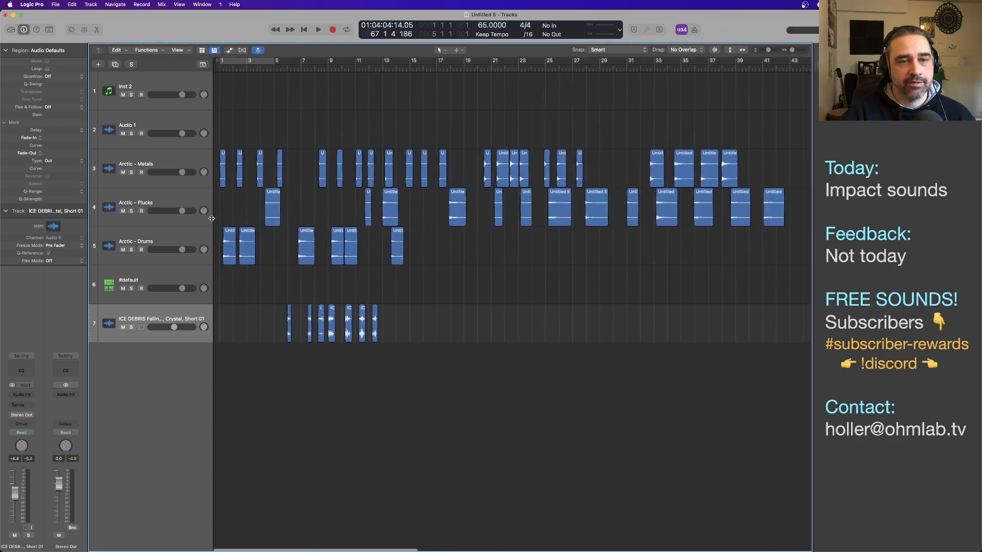
click(255, 68)
key(space)
click(250, 68)
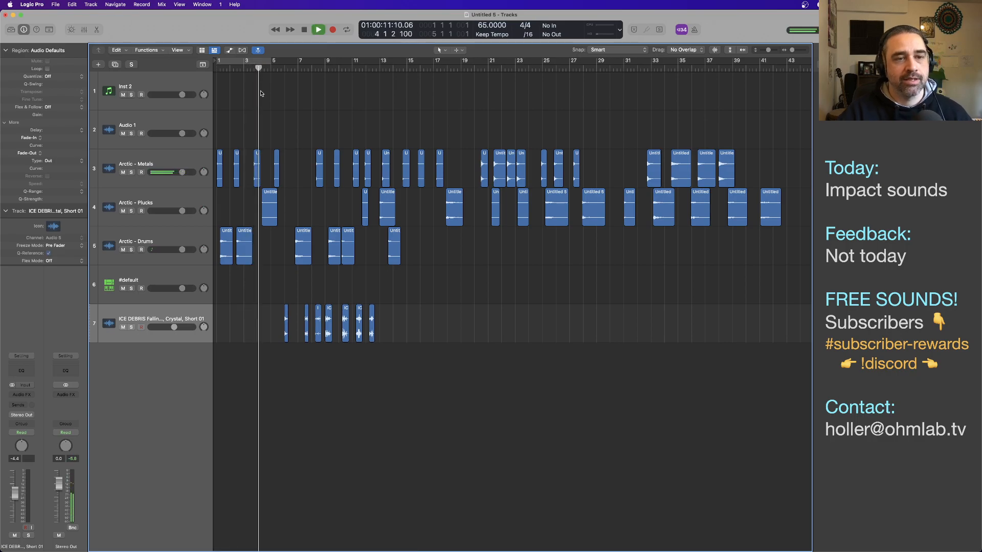
key(space)
Move the Arctic - Metals region near bar 4 onto the Audio 1 track at about bar 42.3
key(super+Right)
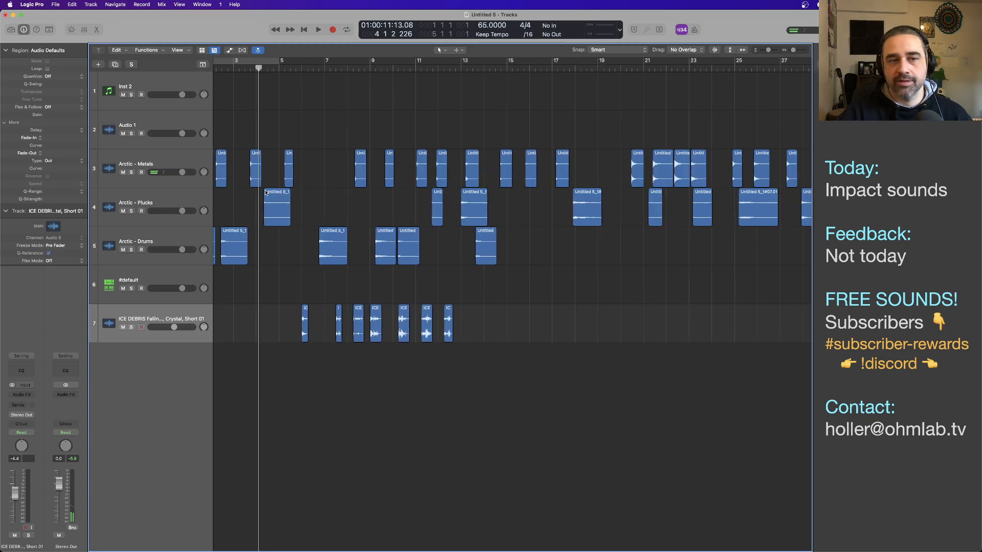
drag(256, 171, 735, 130)
scroll(575, 229, right, 5)
scroll(575, 230, right, 8)
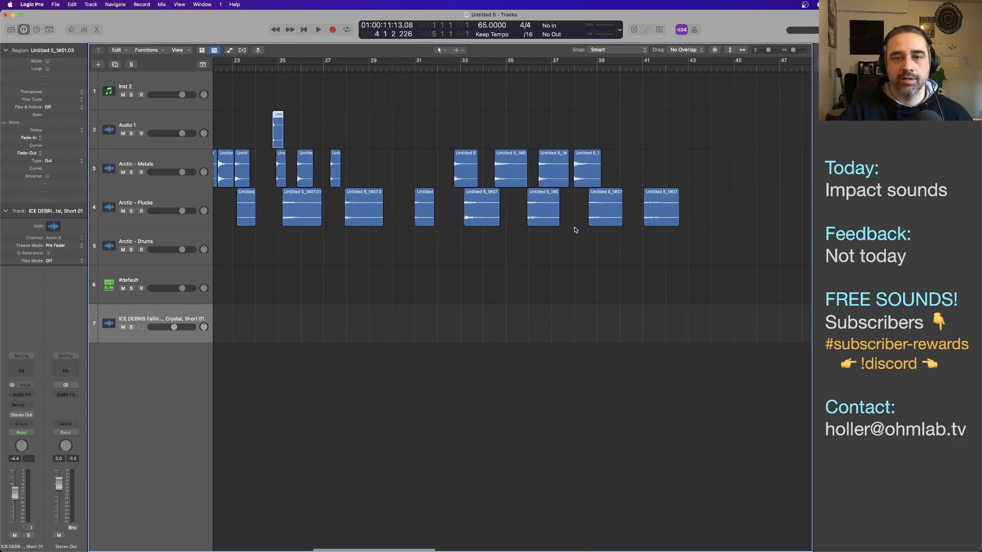
drag(255, 136, 441, 133)
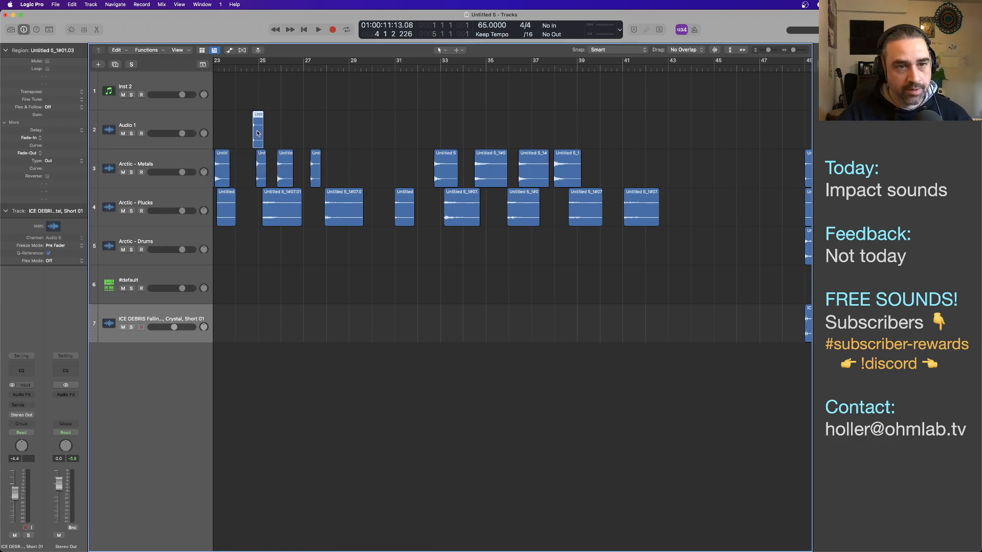
drag(257, 133, 657, 133)
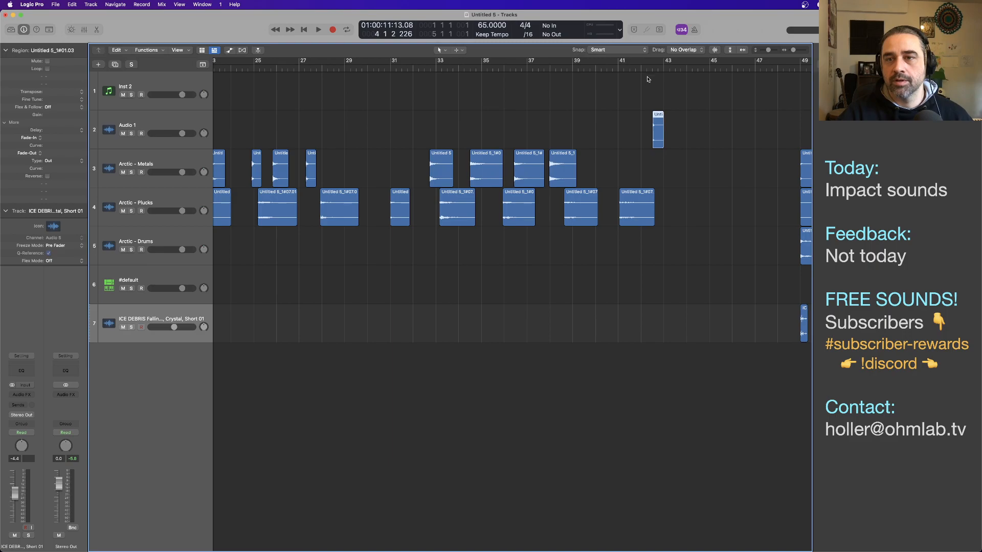
Audition the region on Audio 1 and move it further along the track to about bar 61.3
click(647, 79)
key(space)
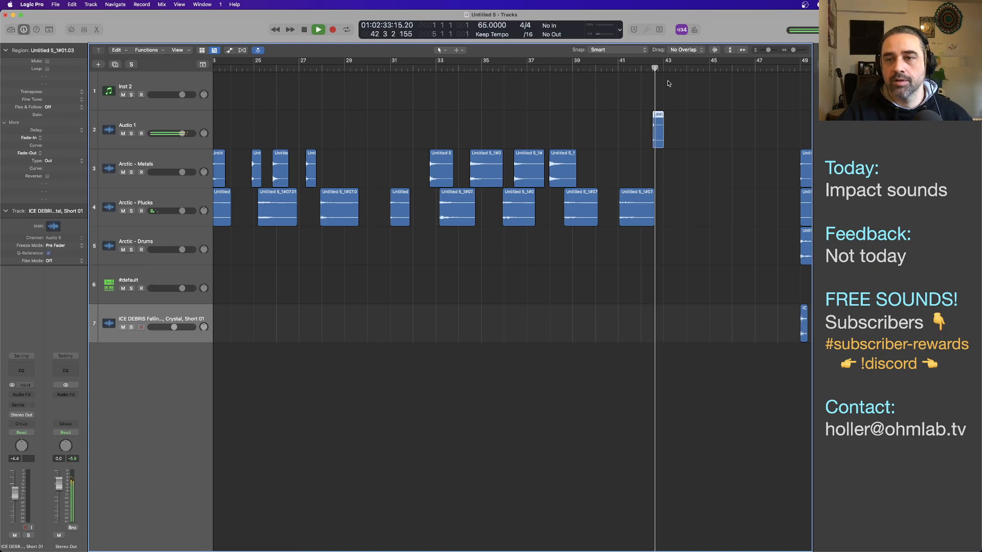
key(space)
scroll(677, 174, right, 10)
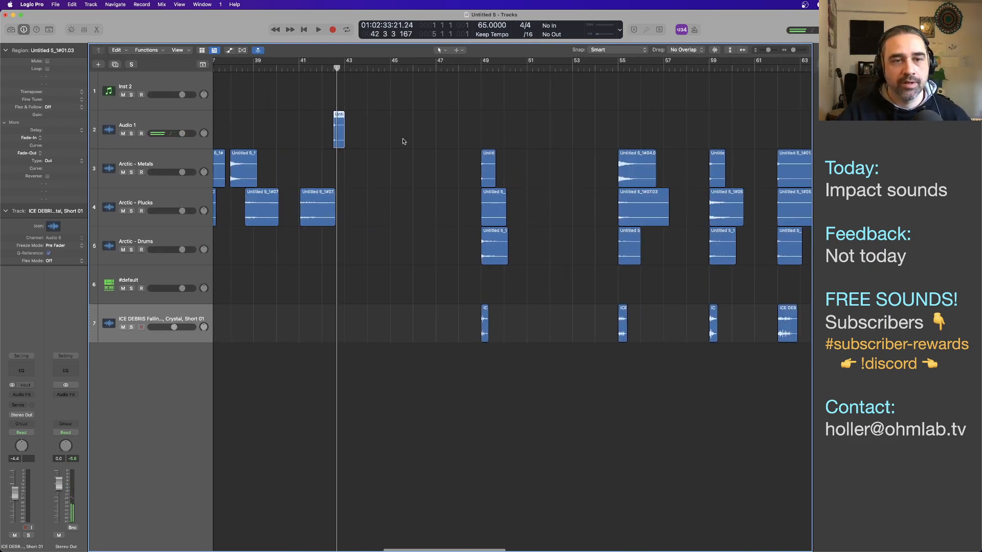
drag(343, 136, 773, 143)
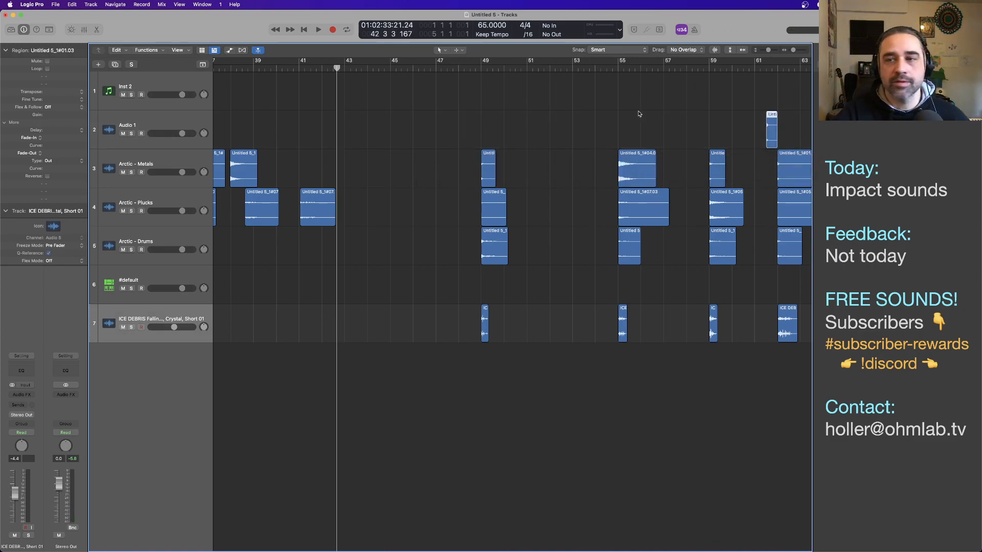
Reverse the region on Audio 1 just before bar 62 and nudge it slightly earlier
click(47, 176)
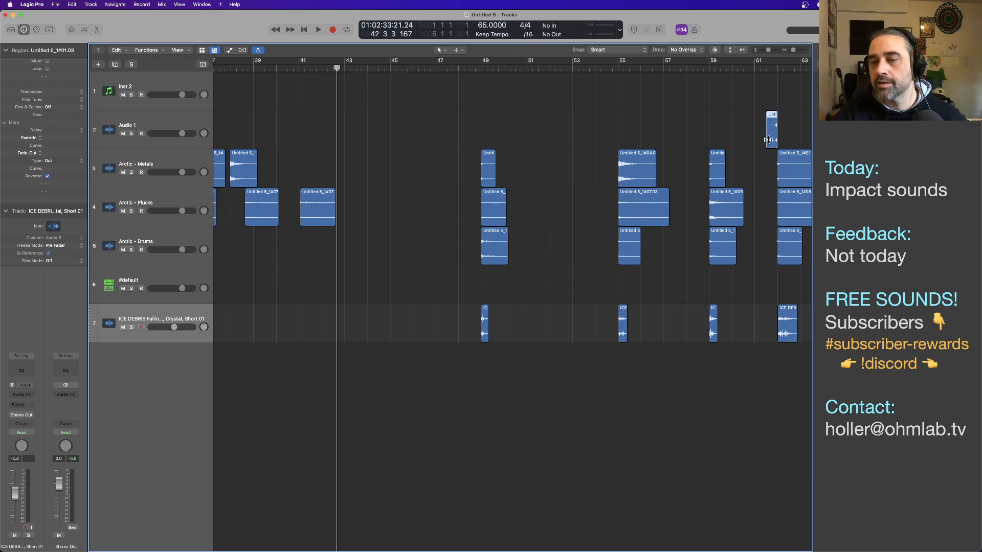
key(super+Right)
key(super+Right)
key(super+Right)
key(super+Right)
key(super+Right)
key(super+Right)
scroll(659, 149, right, 5)
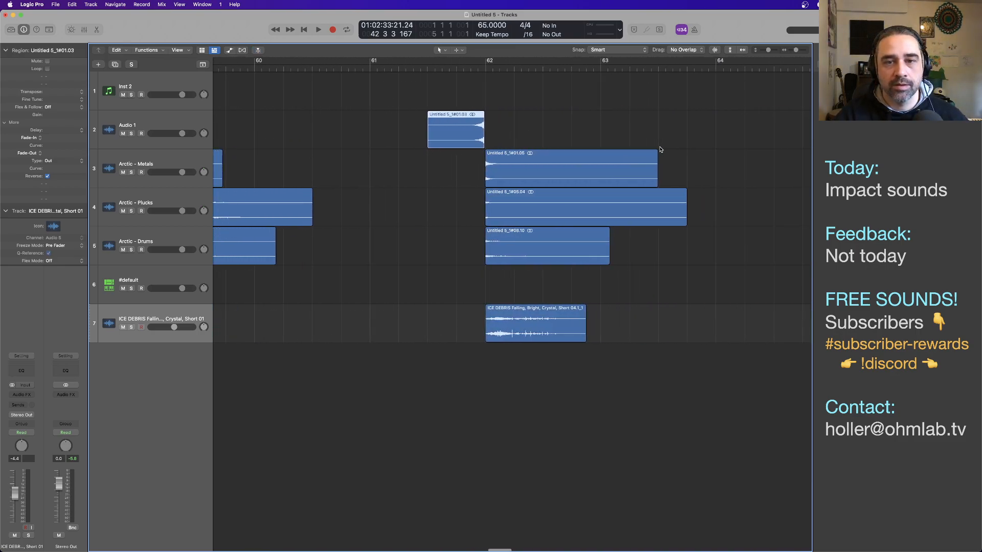
drag(476, 134, 472, 135)
Shift the reversed Audio 1 region slightly later so its end meets the start of the layered impact at bar 62
key(super+Right)
key(super+Right)
key(super+Right)
key(super+Right)
key(super+Right)
key(super+Right)
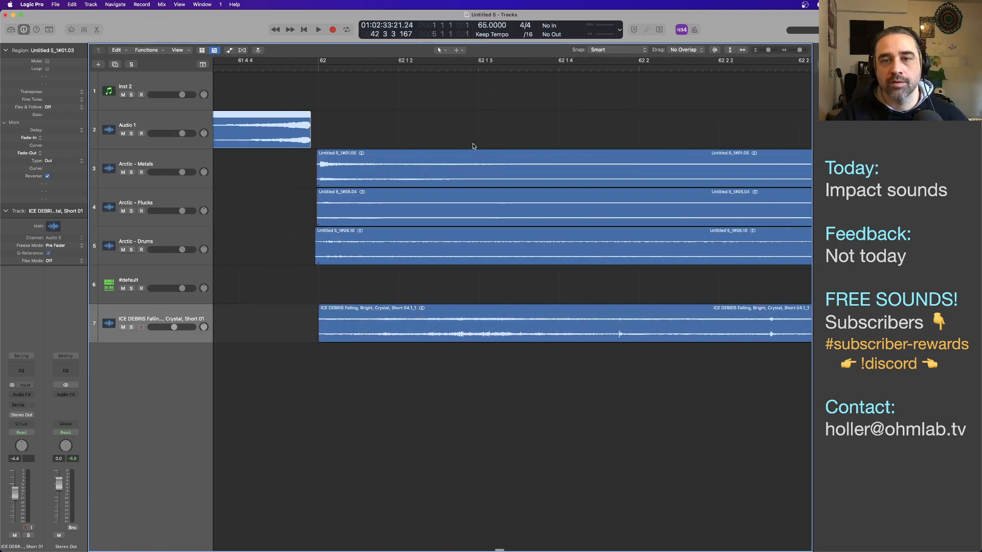
key(super+Left)
drag(262, 140, 268, 139)
Audition the reversed Audio 1 lead-in together with the impact at bar 62, starting shortly before the reversed region
scroll(455, 115, down, 5)
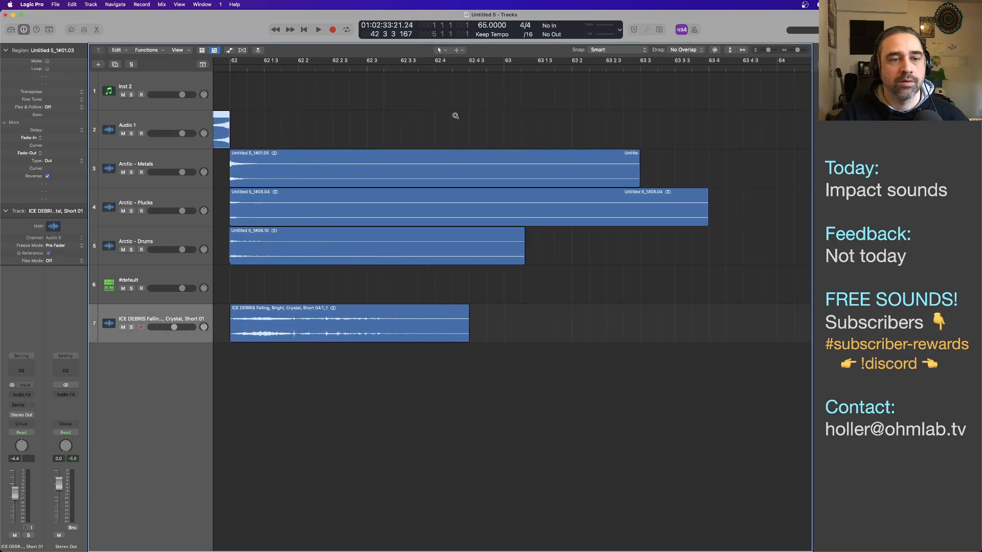
scroll(455, 116, down, 2)
scroll(455, 117, left, 3)
click(272, 69)
key(space)
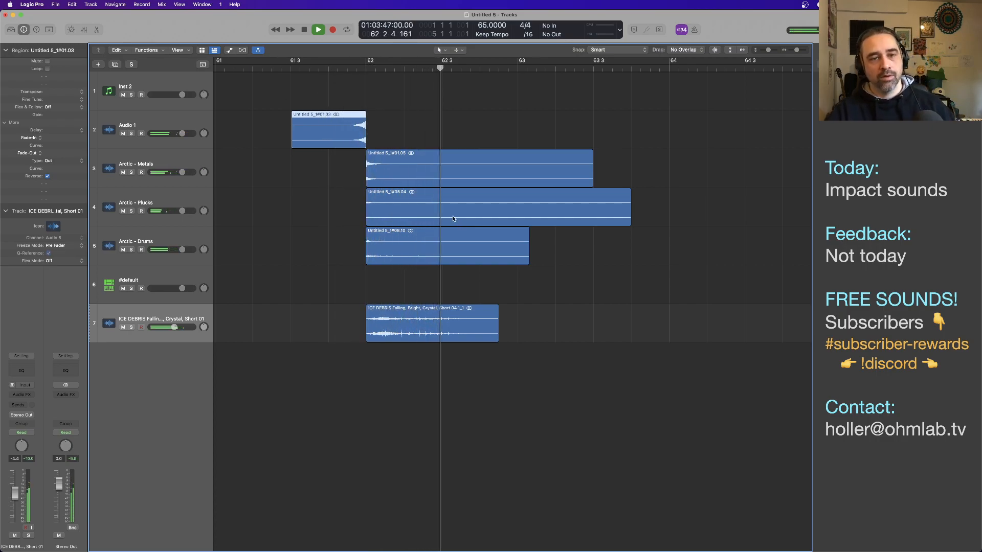
key(space)
Nudge the reversed Audio 1 region slightly later so its end just overlaps the impact at bar 62
scroll(379, 230, up, 3)
scroll(379, 230, up, 3)
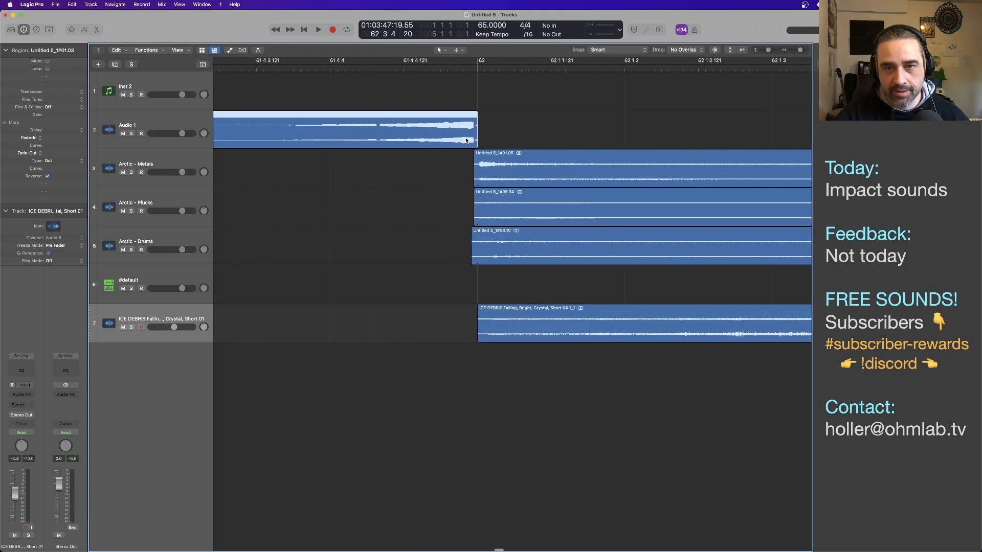
drag(466, 141, 471, 142)
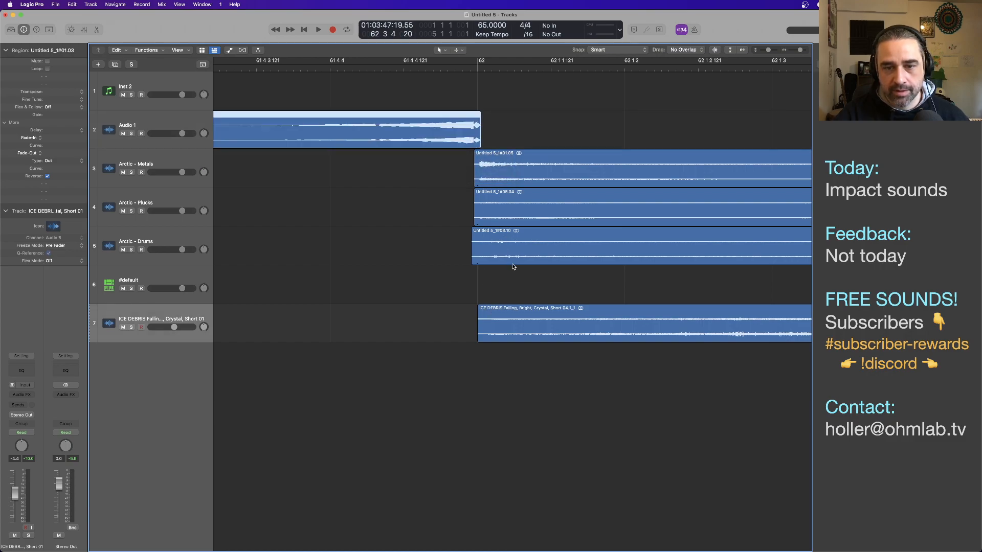
Play the adjusted reversed lead-in and bar 62 impact again from just before bar 61.3
scroll(511, 265, down, 5)
scroll(514, 244, left, 4)
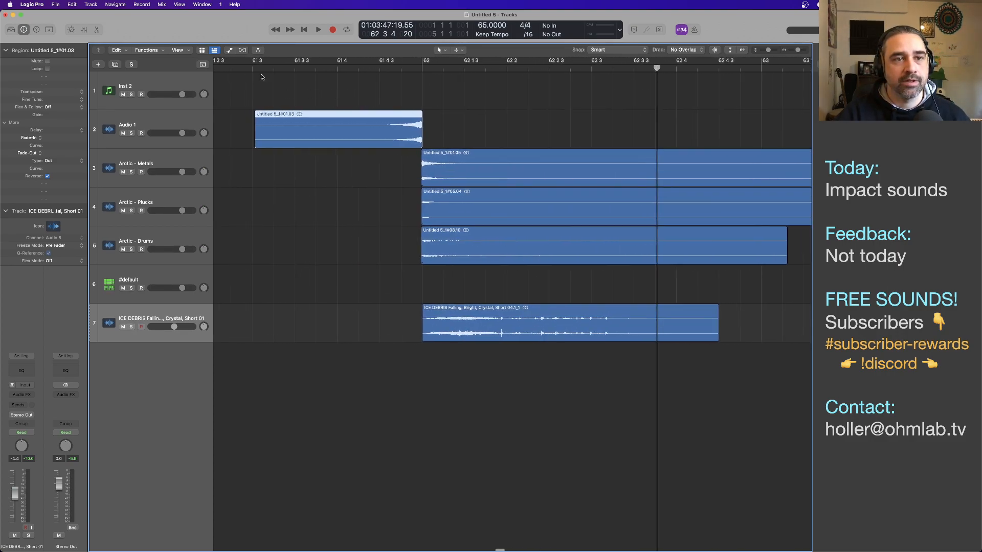
click(246, 68)
key(space)
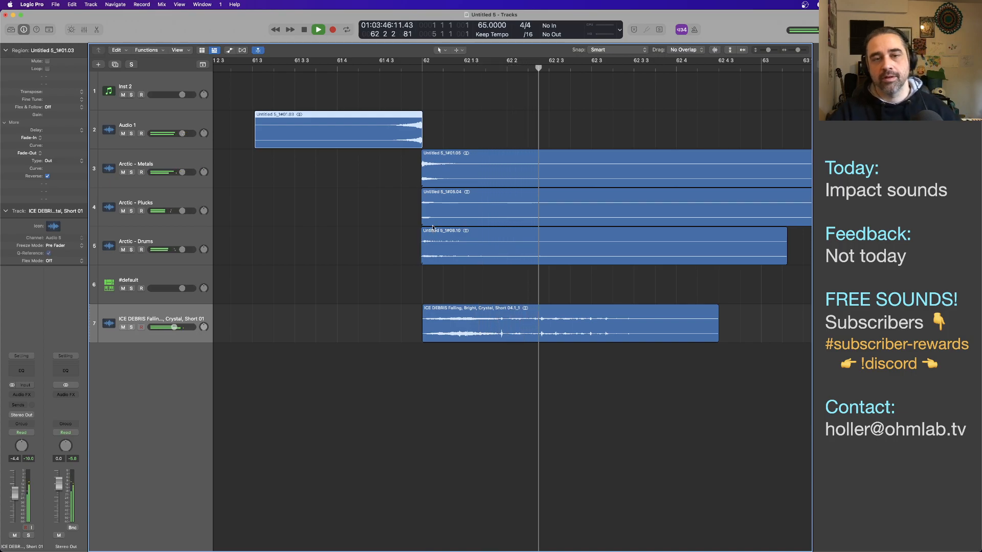
key(space)
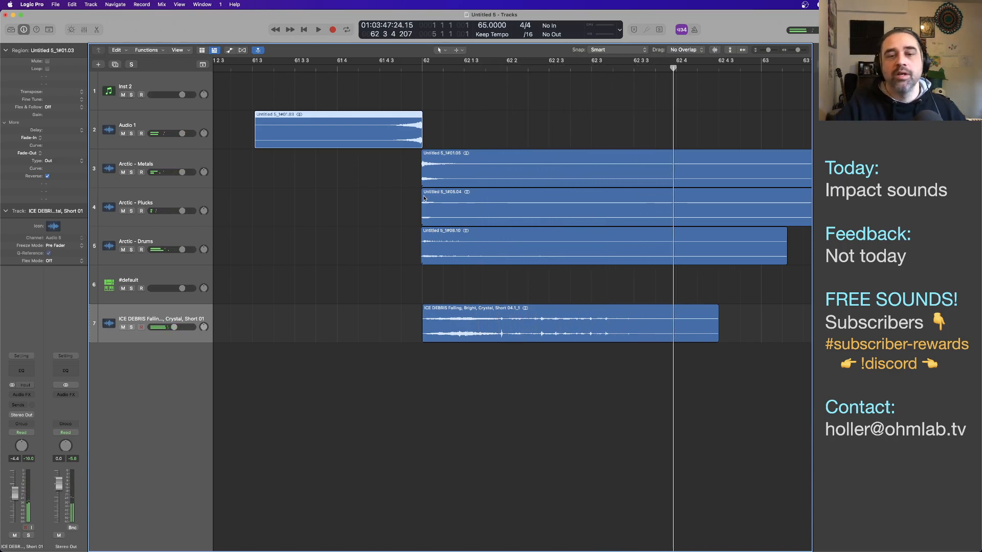
Audition the layered impact at bar 66 from just before its start
key(super+Left)
key(super+Left)
key(super+Left)
key(super+Left)
key(super+Left)
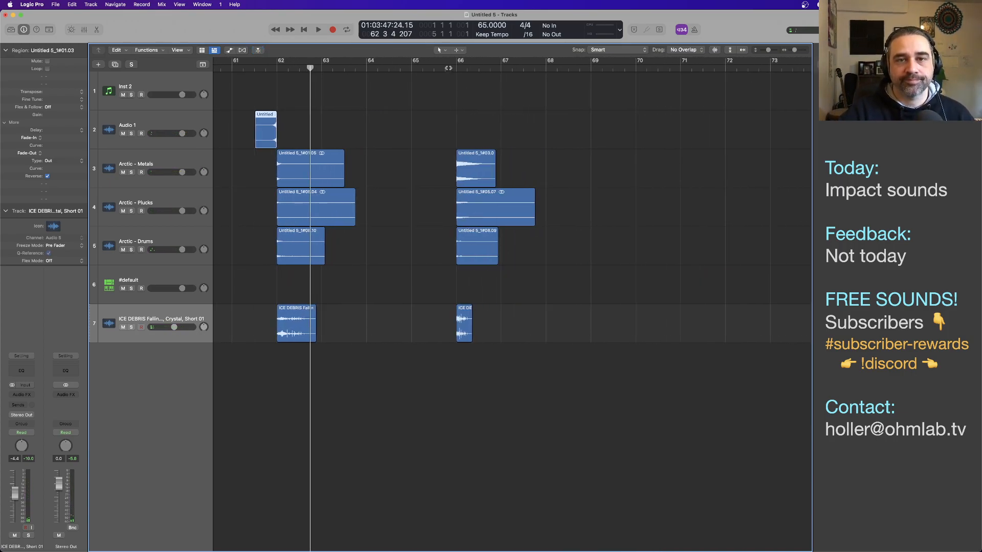
click(448, 68)
key(space)
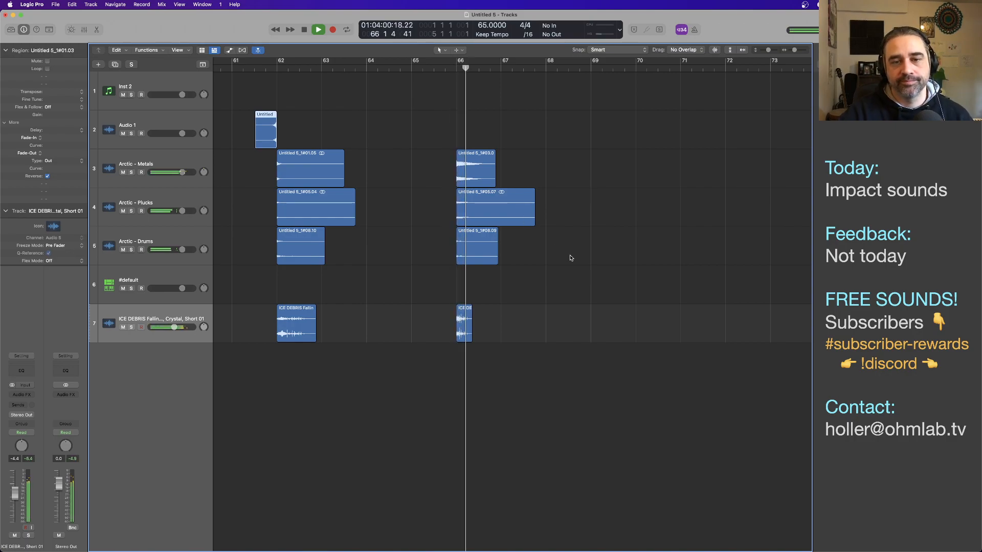
key(space)
Audition the source regions around bars 9 and 10 to find another sound for a reversed lead-in
scroll(452, 240, left, 6)
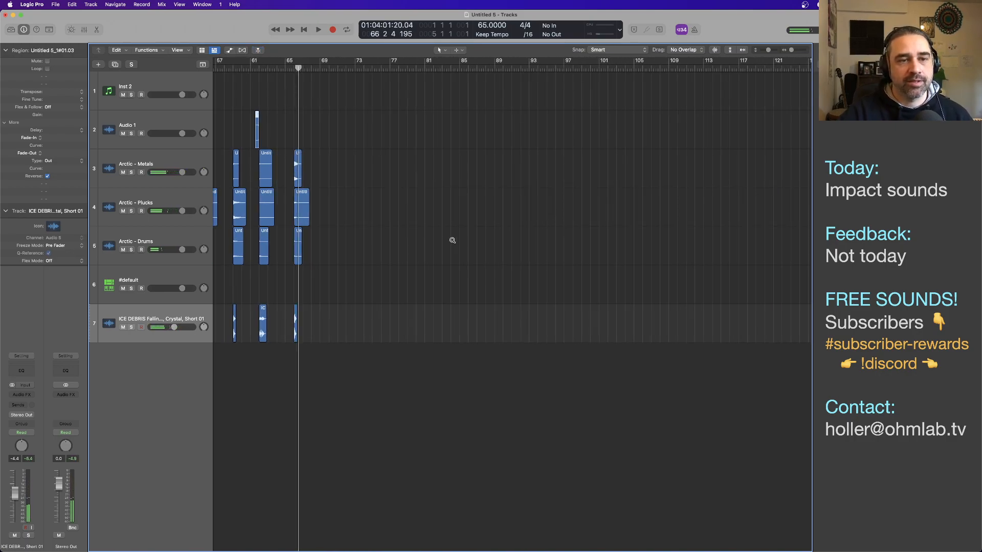
scroll(452, 240, left, 10)
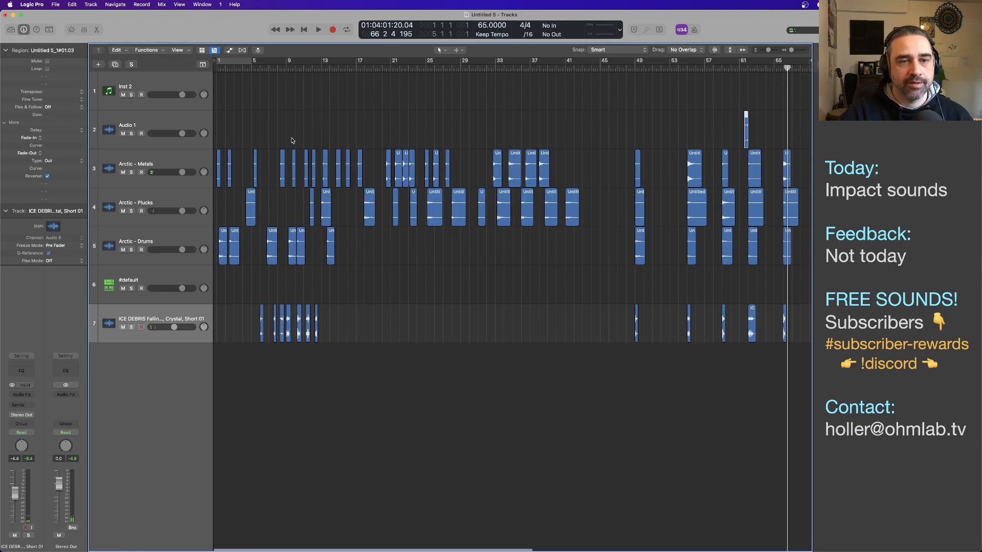
click(291, 68)
key(space)
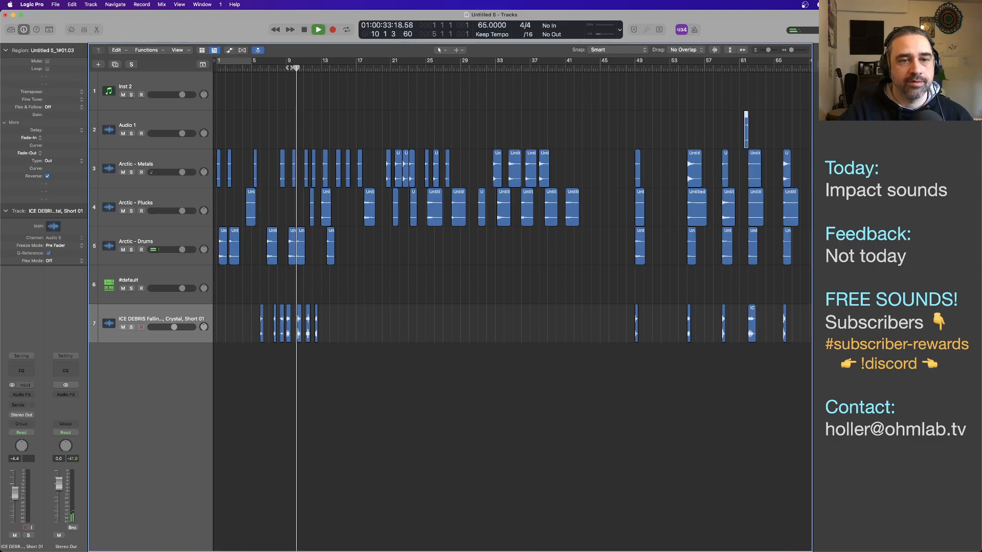
click(289, 68)
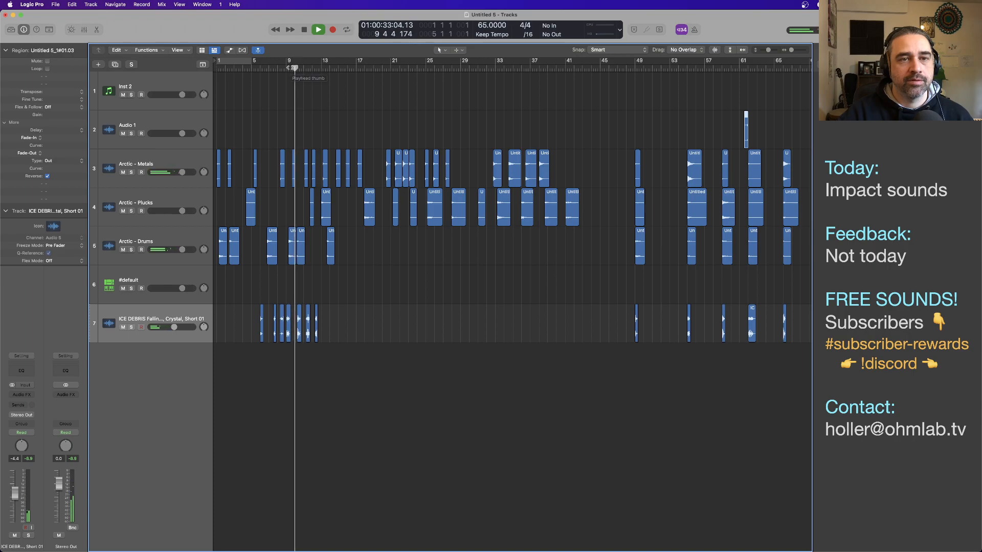
key(space)
Move the Arctic - Metals region just before bar 10 onto the Audio 1 track at about bar 52
scroll(295, 195, up, 3)
scroll(295, 195, left, 15)
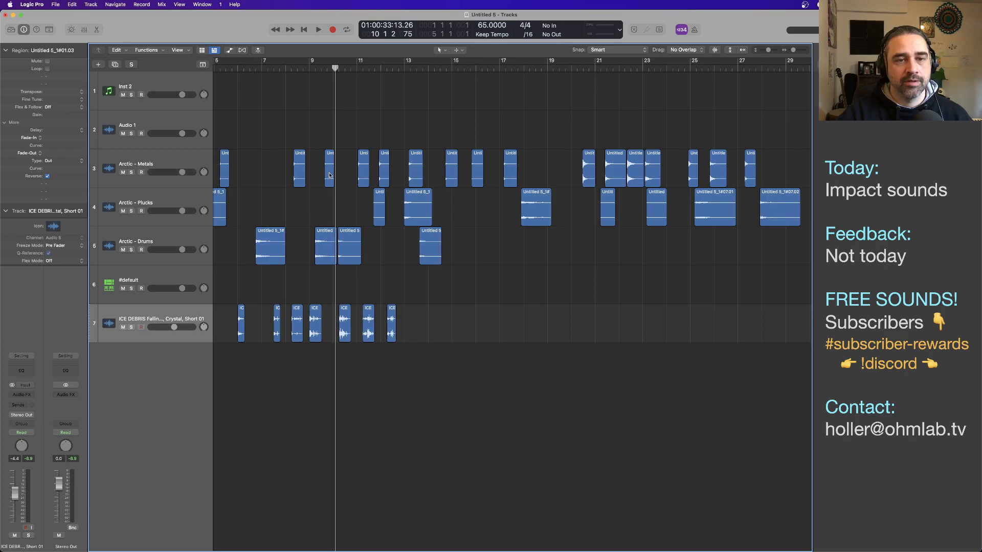
drag(329, 175, 762, 78)
scroll(732, 155, down, 5)
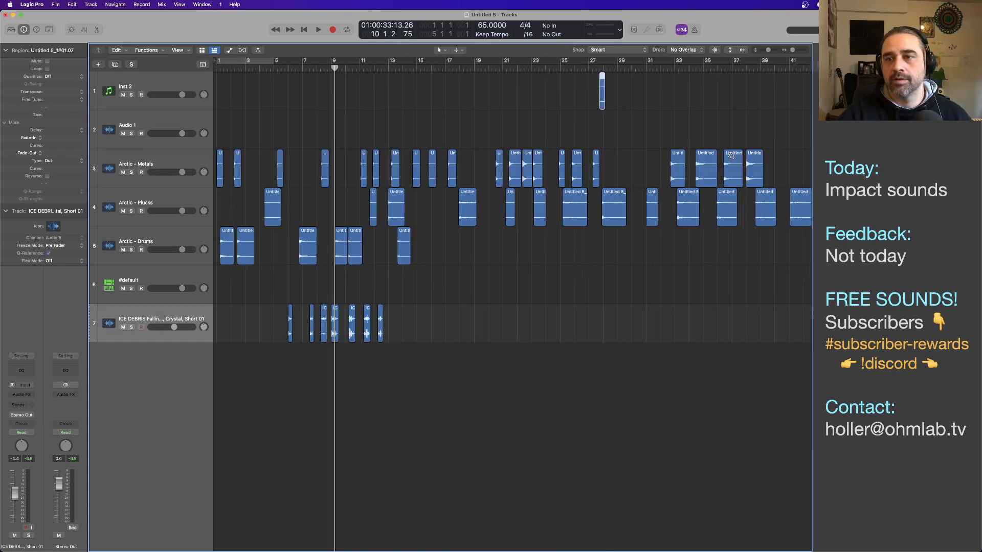
scroll(732, 155, down, 1)
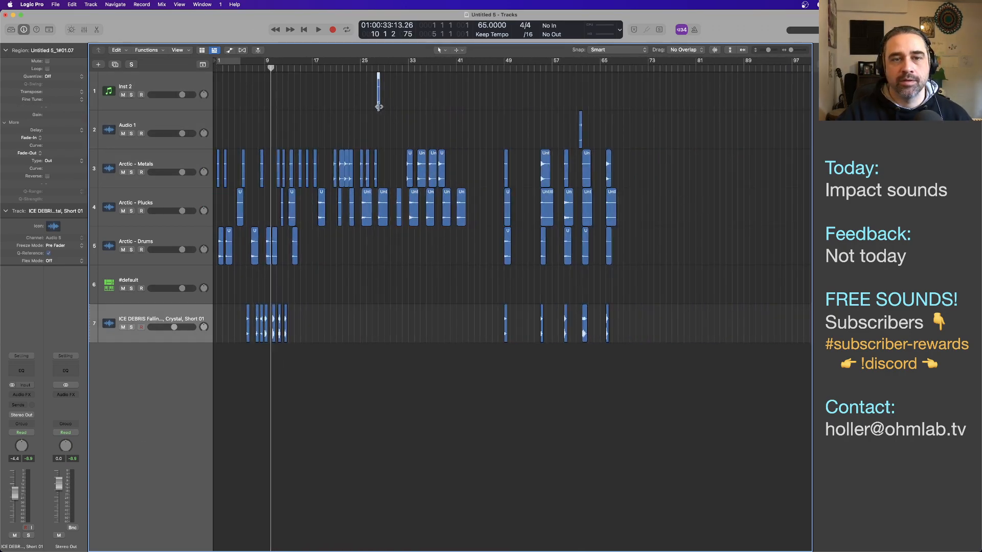
scroll(378, 115, up, 5)
drag(378, 109, 751, 119)
scroll(493, 136, right, 10)
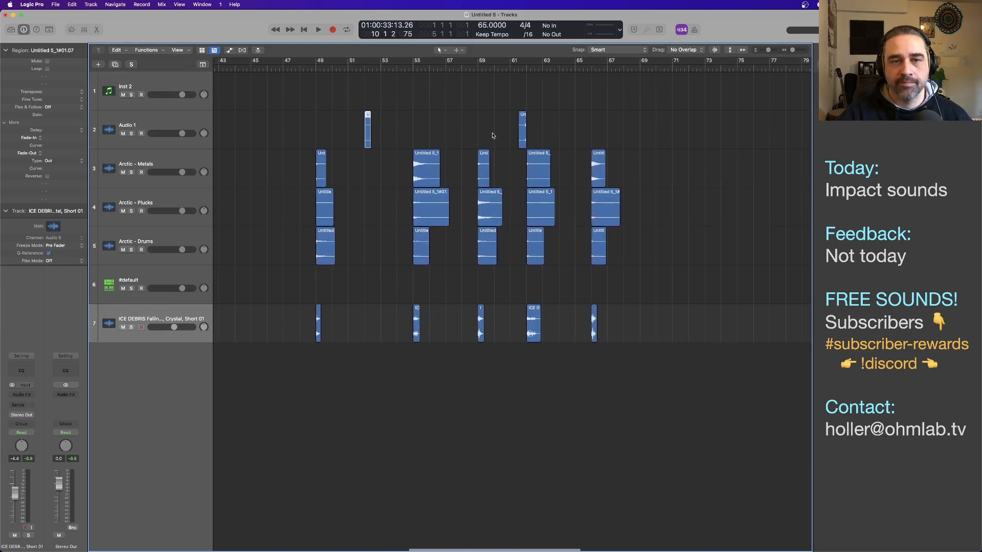
Move the newly placed Audio 1 region ahead of the bar 66 impact, reverse it, and align its end with bar 66
drag(369, 136, 587, 136)
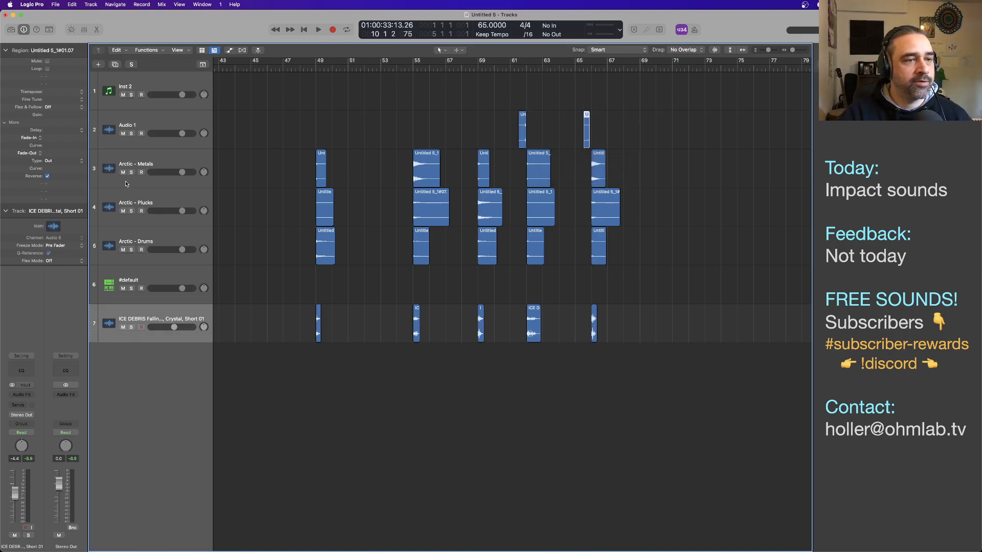
scroll(533, 188, up, 6)
scroll(679, 210, up, 5)
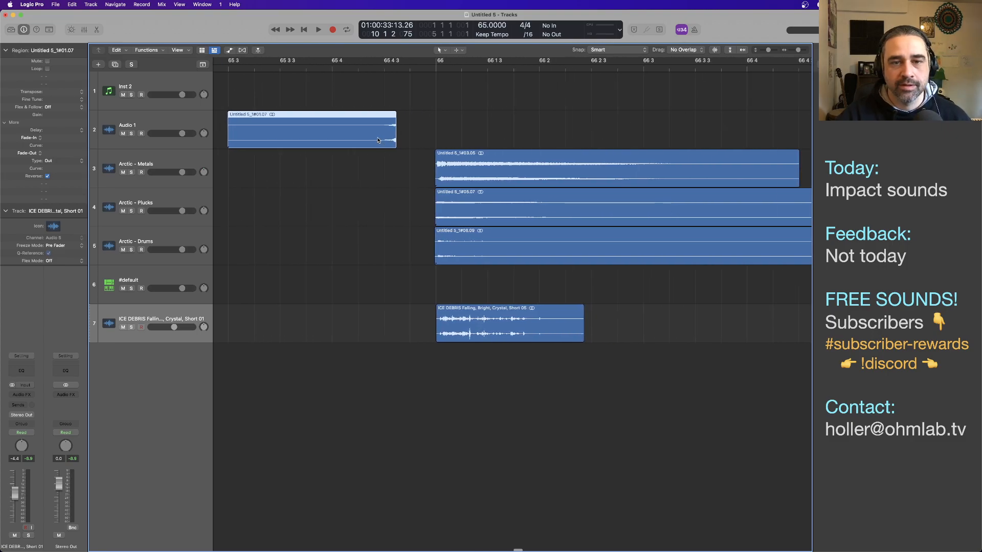
drag(378, 141, 420, 140)
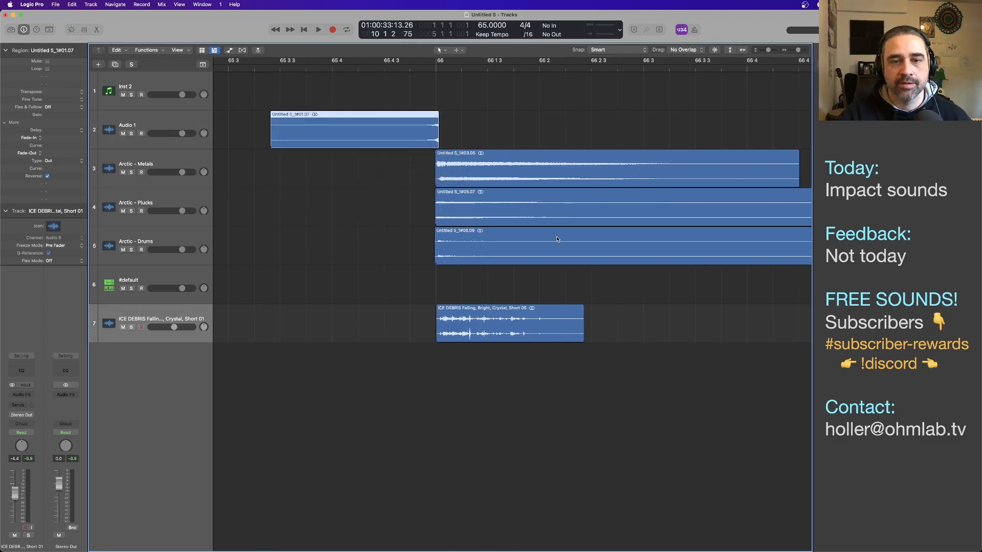
Audition the reversed lead-in with the bar 66 impact, nudging the reversed region slightly earlier between playbacks
double_click(237, 68)
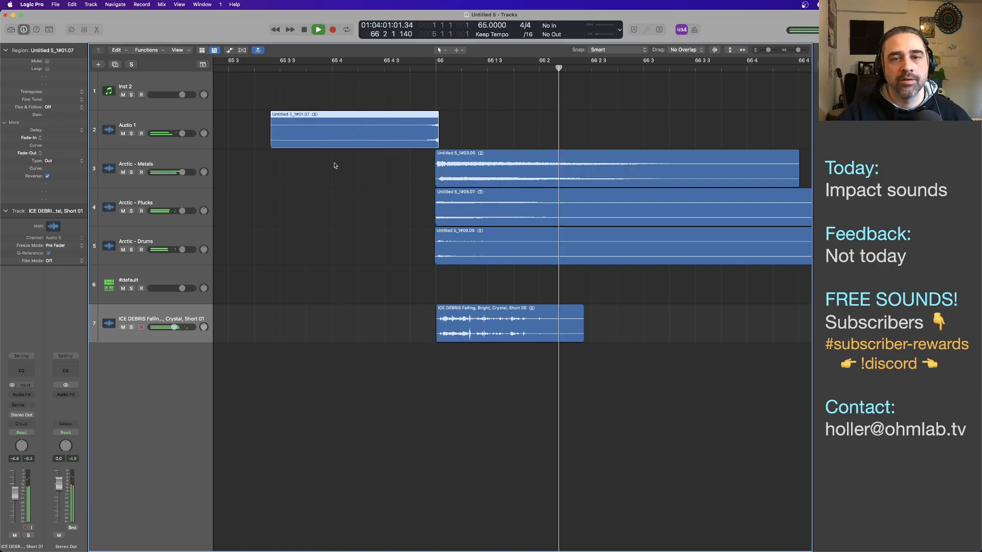
key(space)
drag(435, 142, 433, 142)
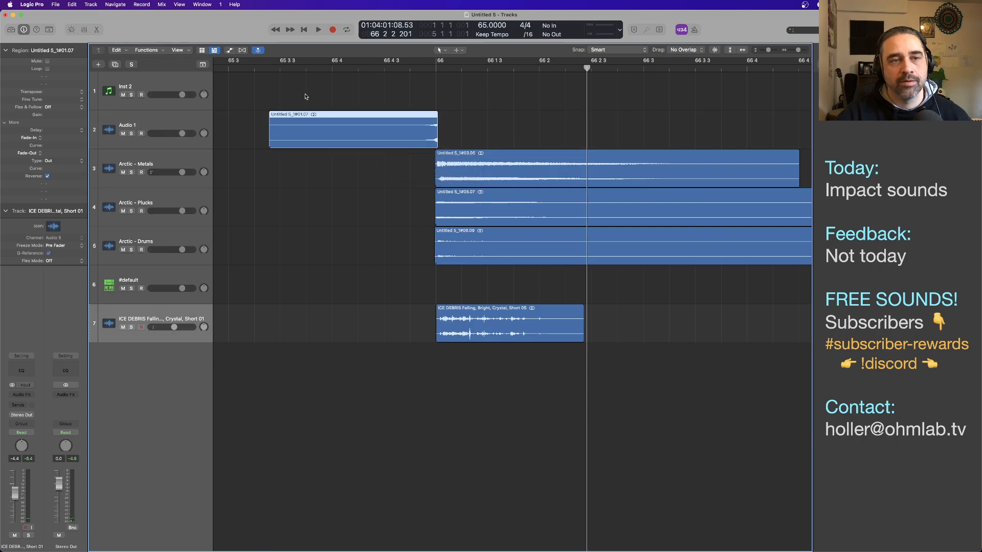
key(space)
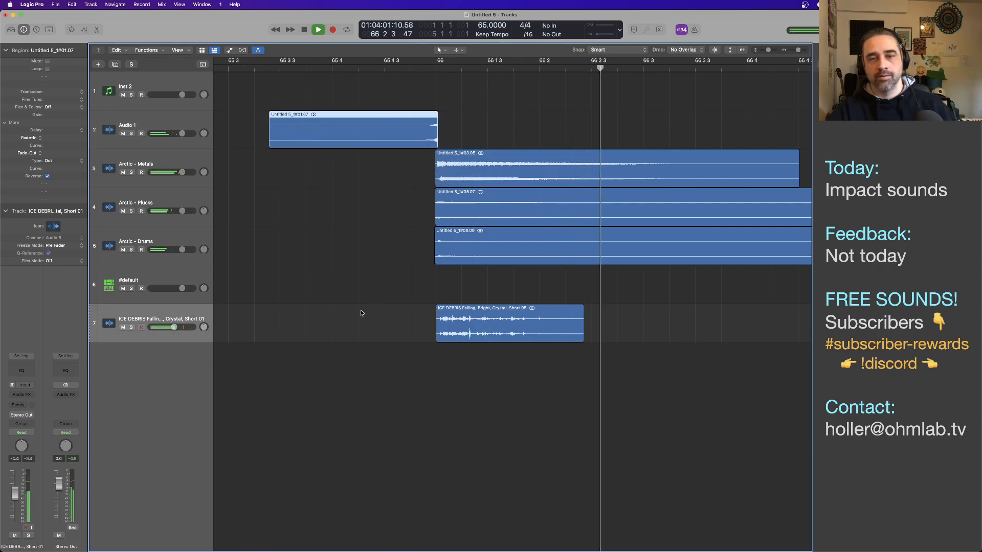
key(space)
Select all regions on the Arctic - Plucks track and open Selection-Based Processing for them
scroll(490, 207, right, 5)
click(490, 206)
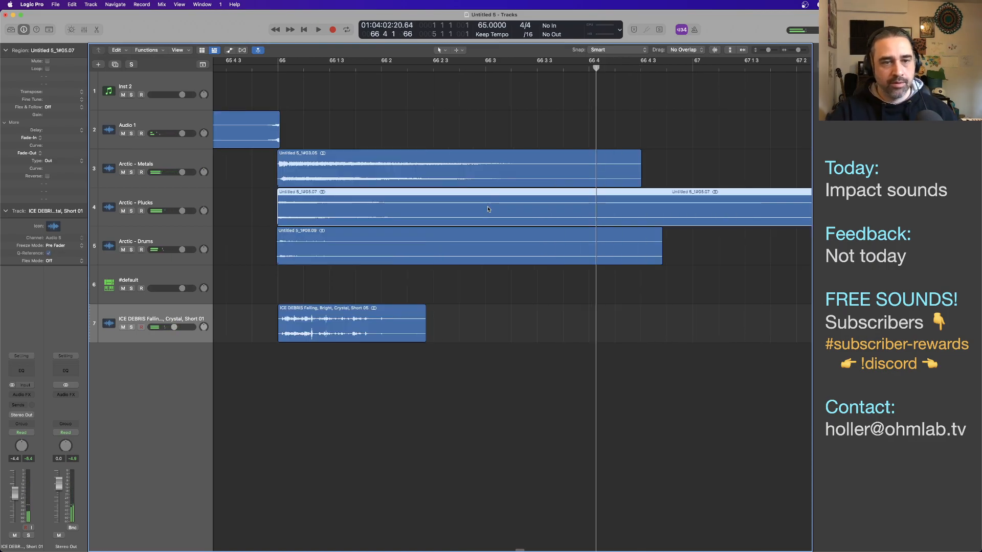
click(181, 203)
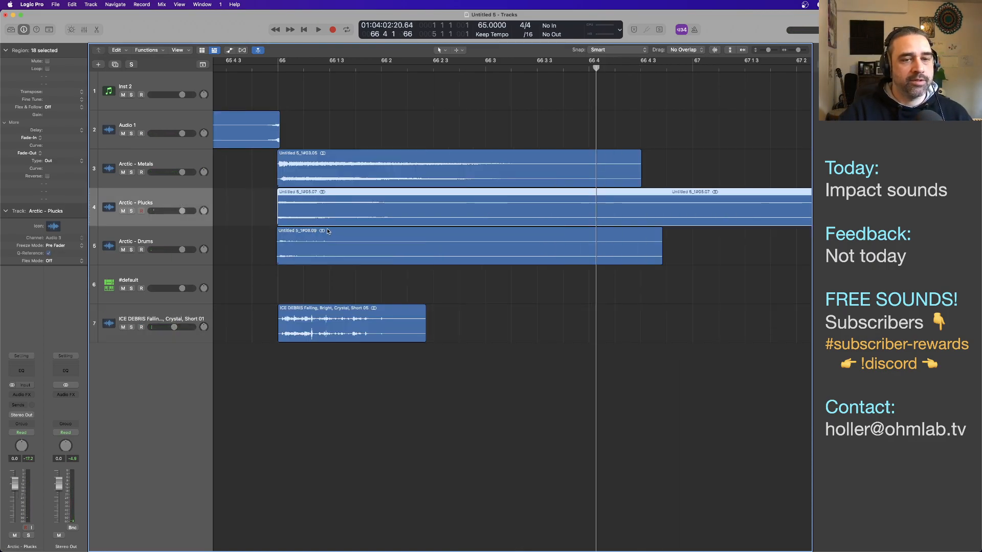
right_click(343, 214)
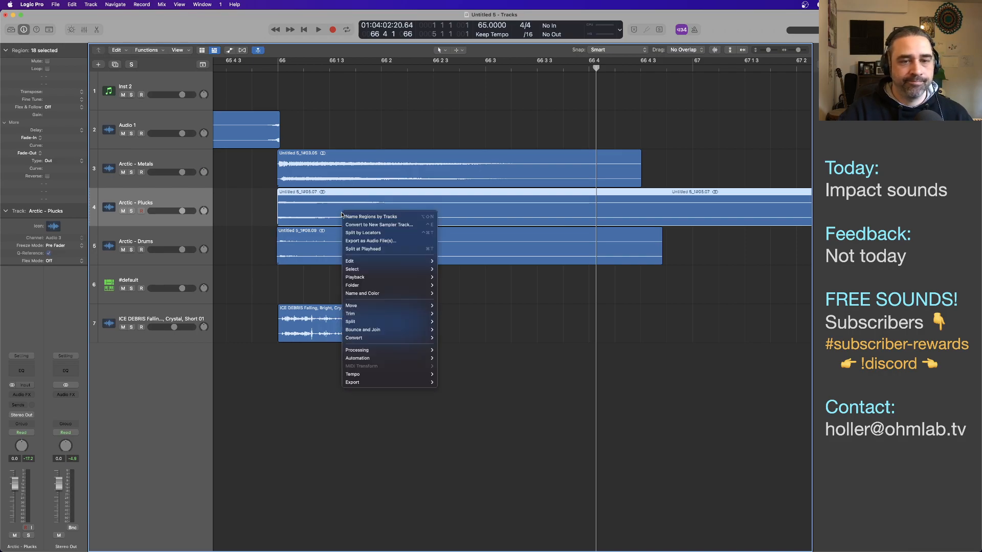
mouse_move(390, 341)
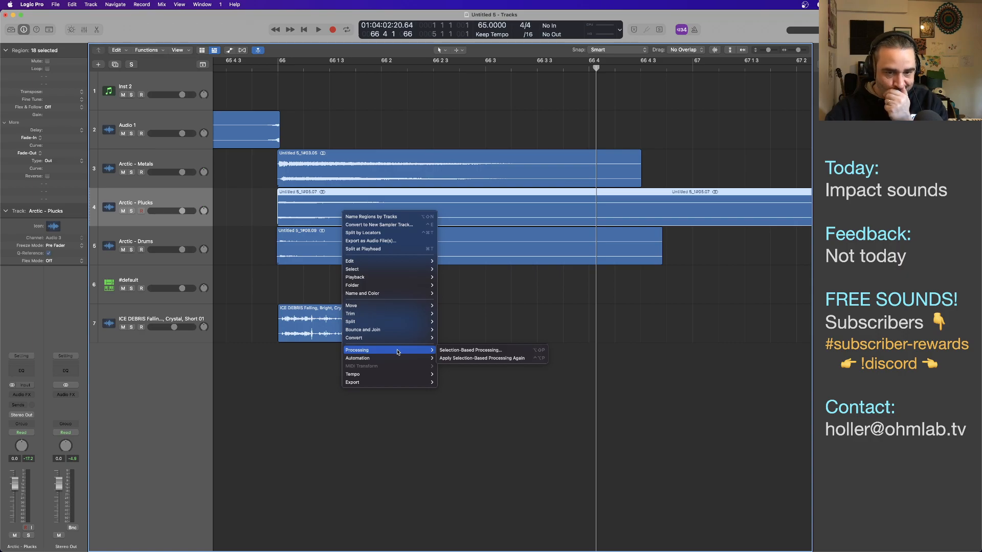
click(469, 351)
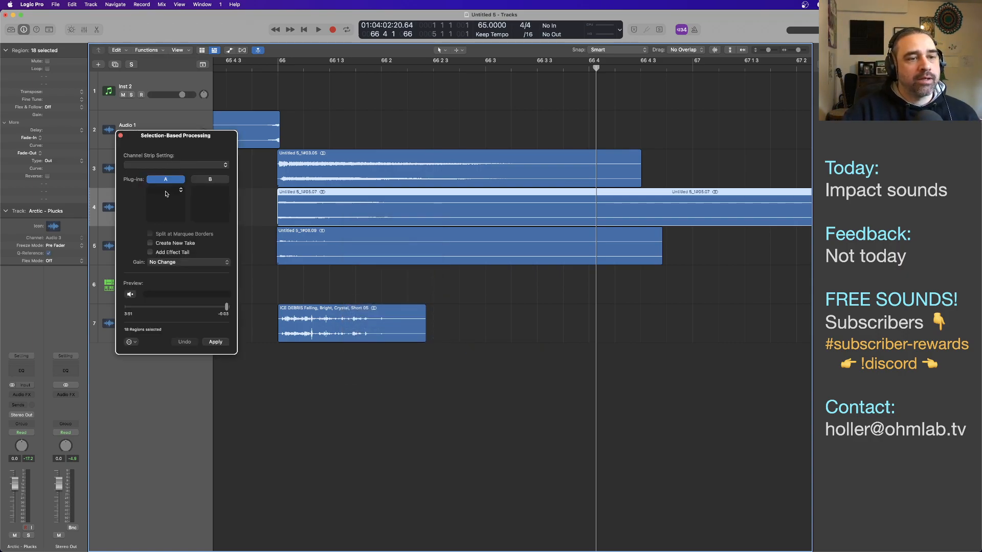
Load the Modulation Tremolo effect as Mono->Stereo into plug-in set A of the Selection-Based Processing window
click(166, 194)
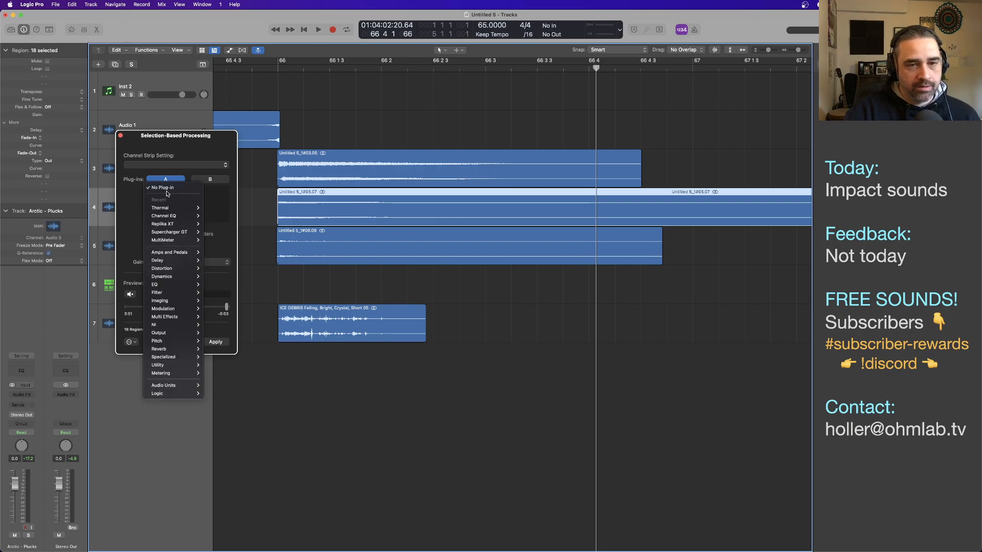
mouse_move(179, 316)
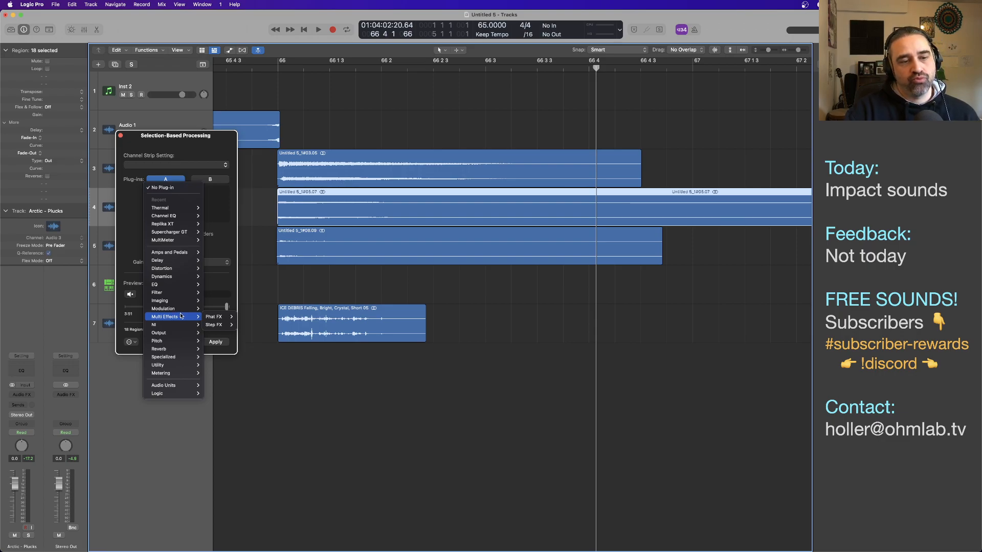
mouse_move(230, 389)
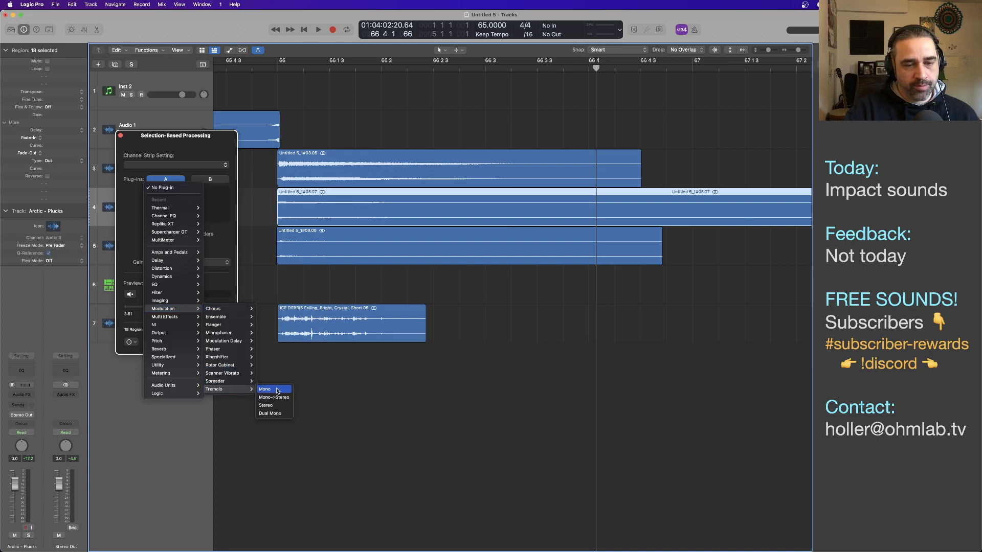
click(276, 397)
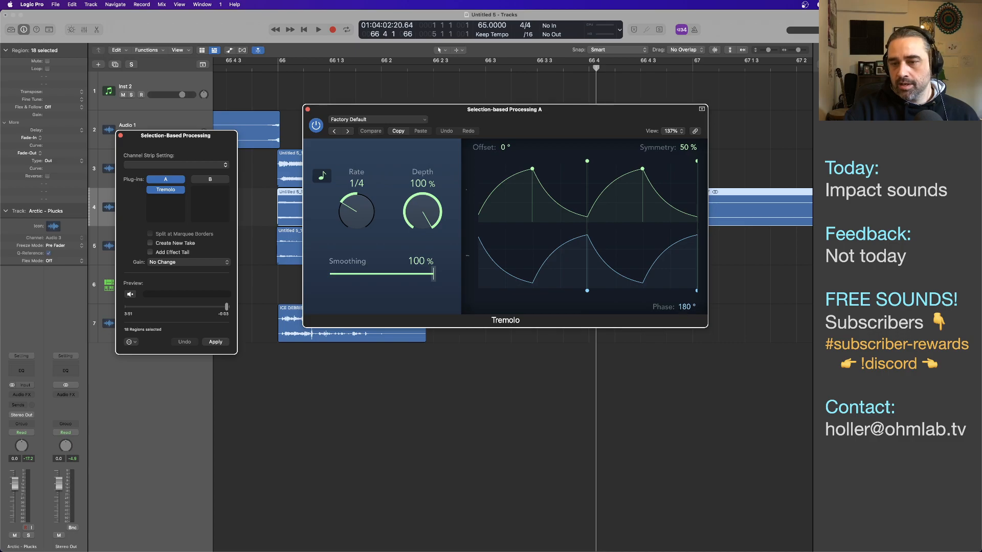
Set the Tremolo's phase to 0°, its rate to 1/16 and its depth to about 51%
text(0)
key(Return)
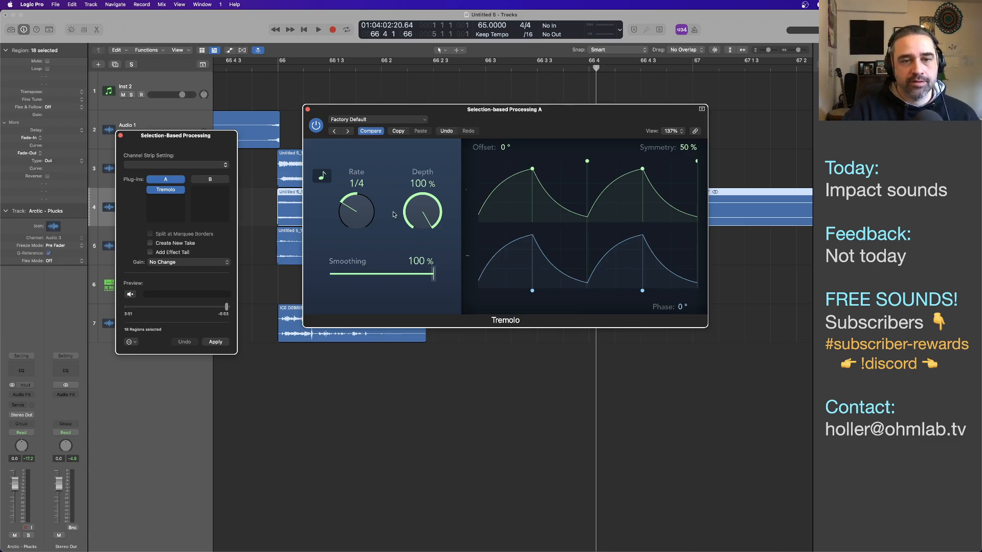
drag(358, 212, 413, 262)
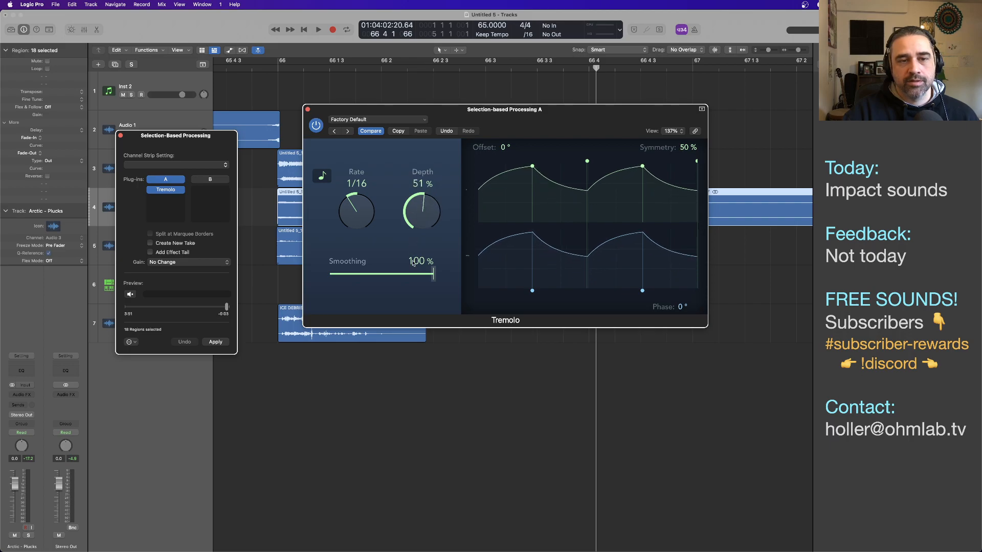
Play the bar 66 impact and raise the Tremolo depth to 95% during playback
click(220, 69)
key(space)
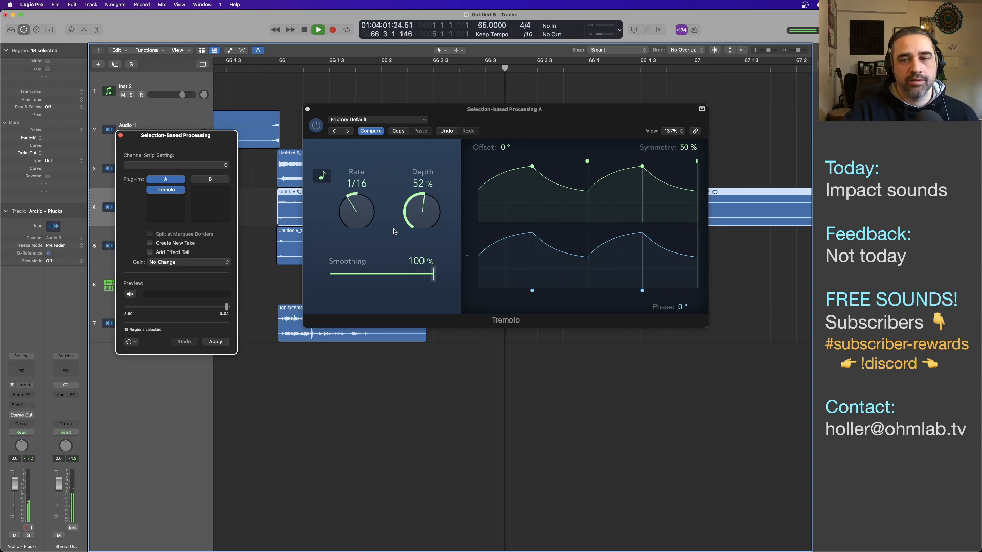
drag(414, 213, 413, 191)
drag(413, 185, 413, 175)
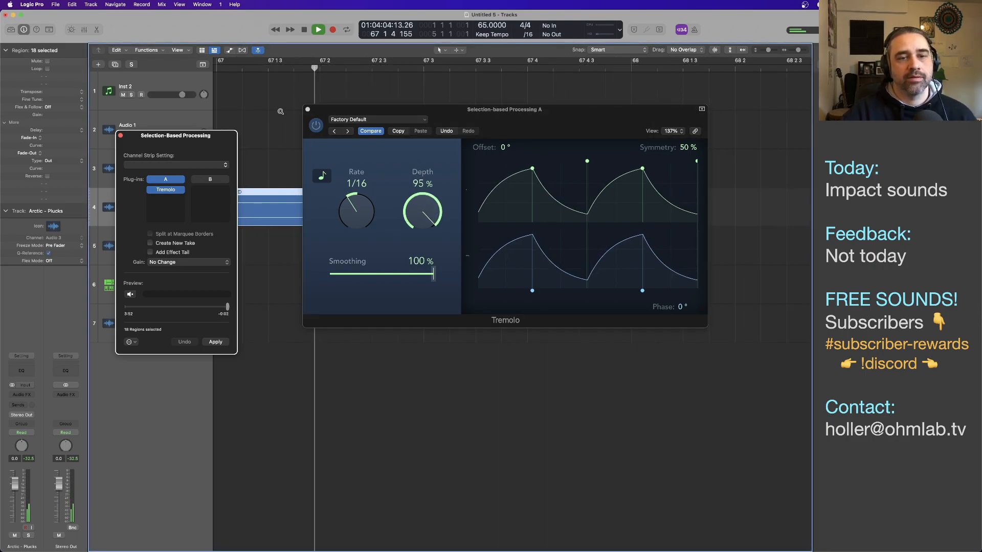
scroll(280, 112, down, 5)
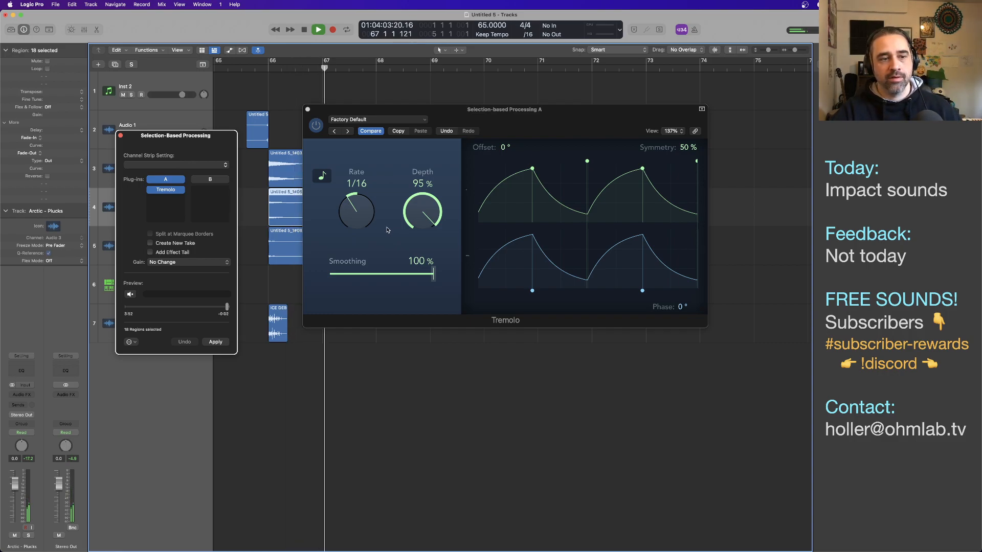
key(space)
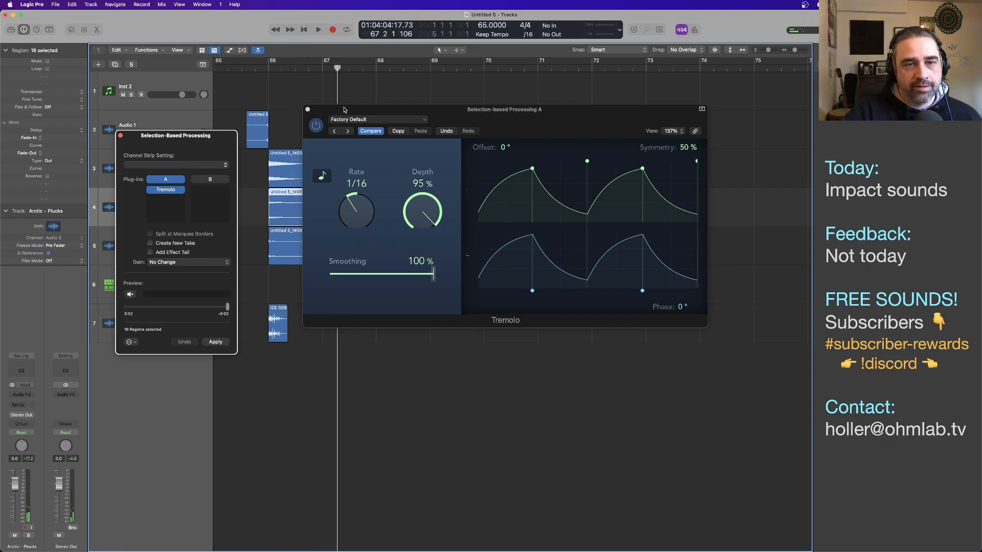
Move the processing windows clear of the regions, apply the Tremolo to the selected plucks, and play the bar 66 impact
drag(344, 109, 397, 286)
drag(171, 146, 298, 382)
scroll(336, 259, left, 3)
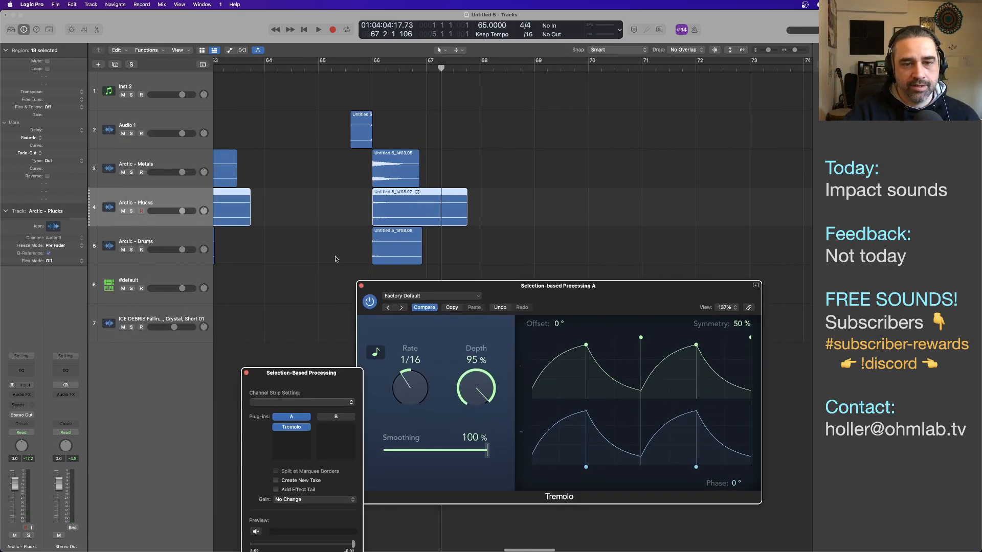
click(413, 206)
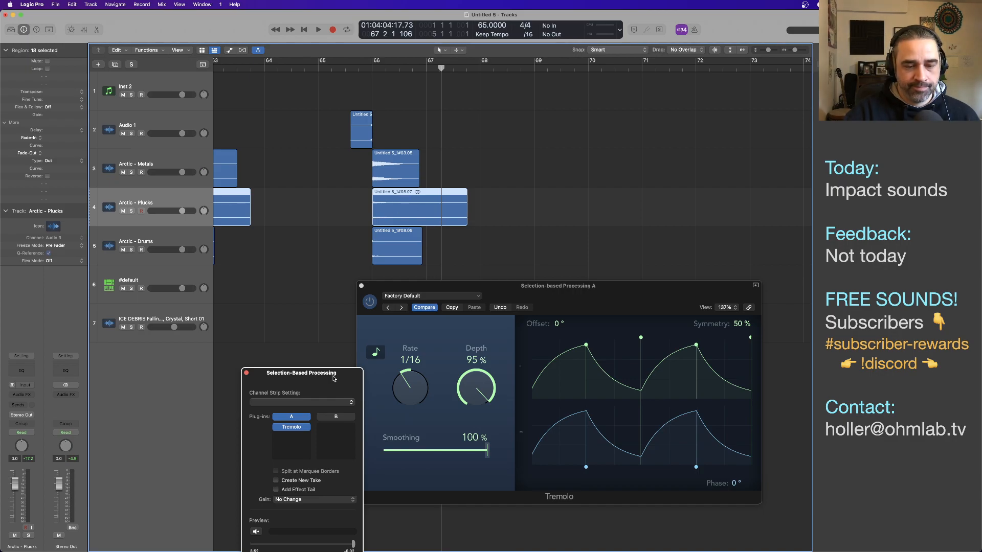
drag(332, 377, 260, 254)
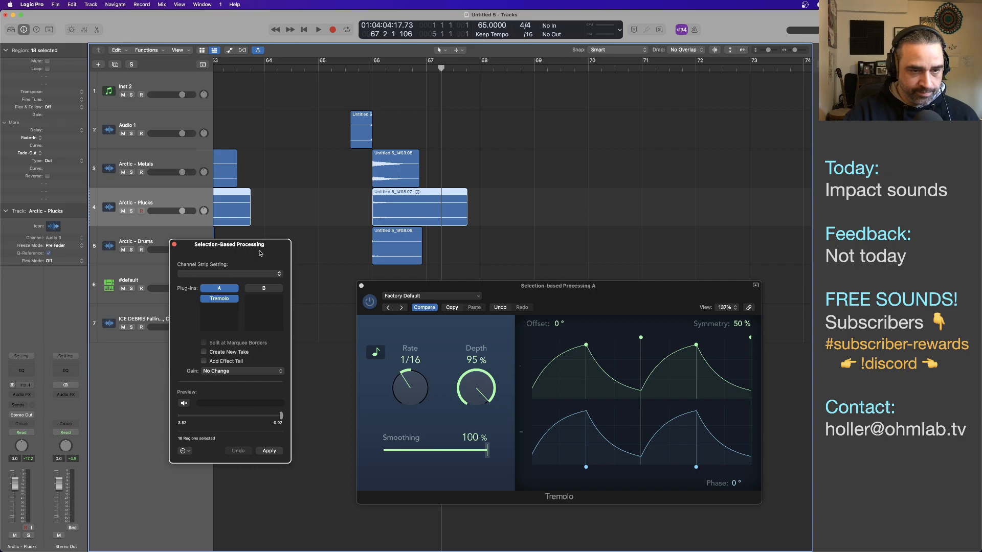
drag(259, 254, 261, 254)
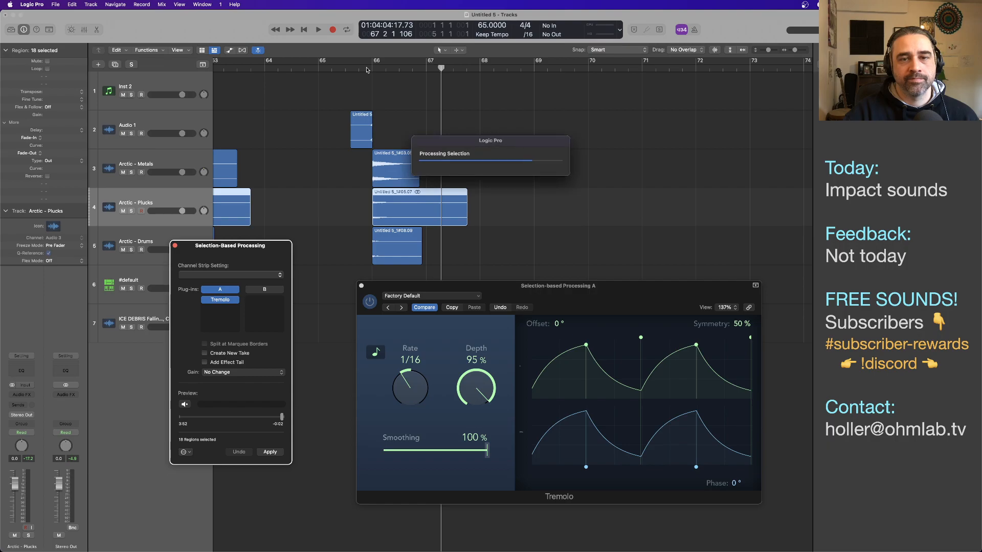
click(367, 69)
key(space)
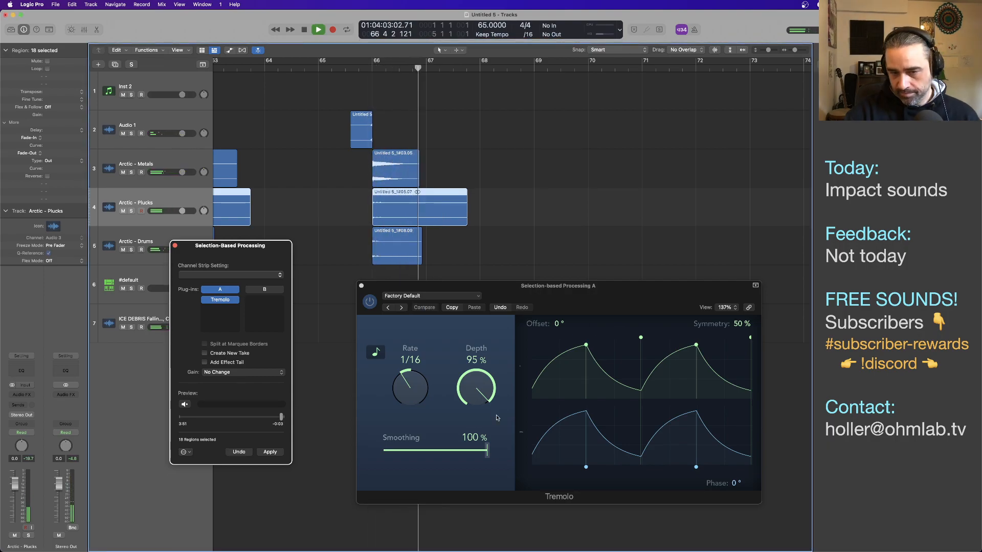
Try applying the Tremolo at 60% depth, audition the result, and close the processing windows
drag(483, 401, 484, 435)
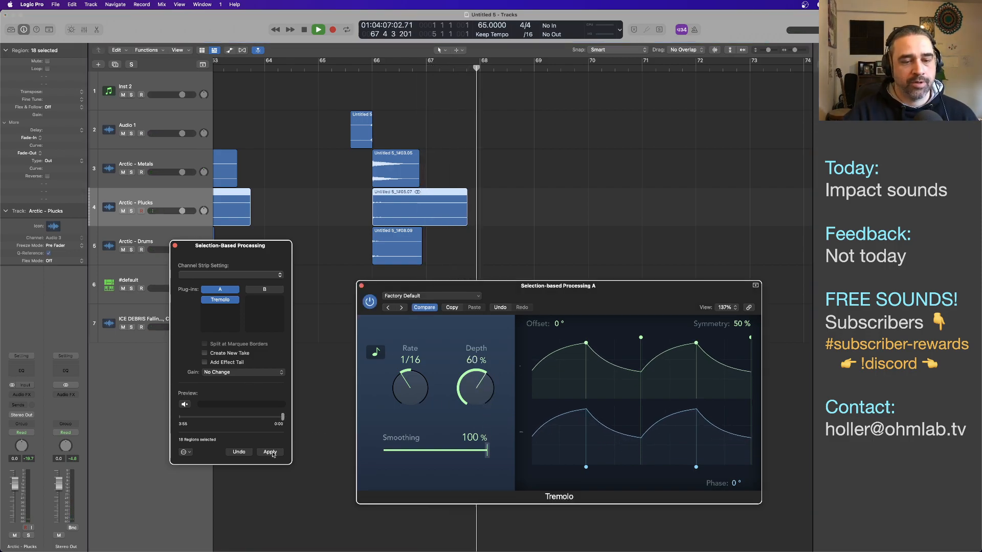
key(Return)
click(348, 69)
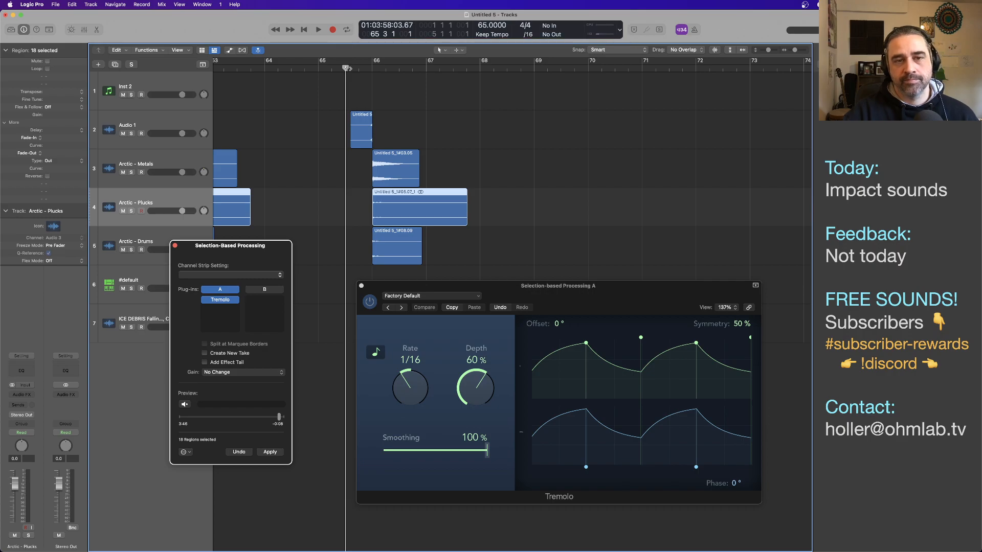
key(space)
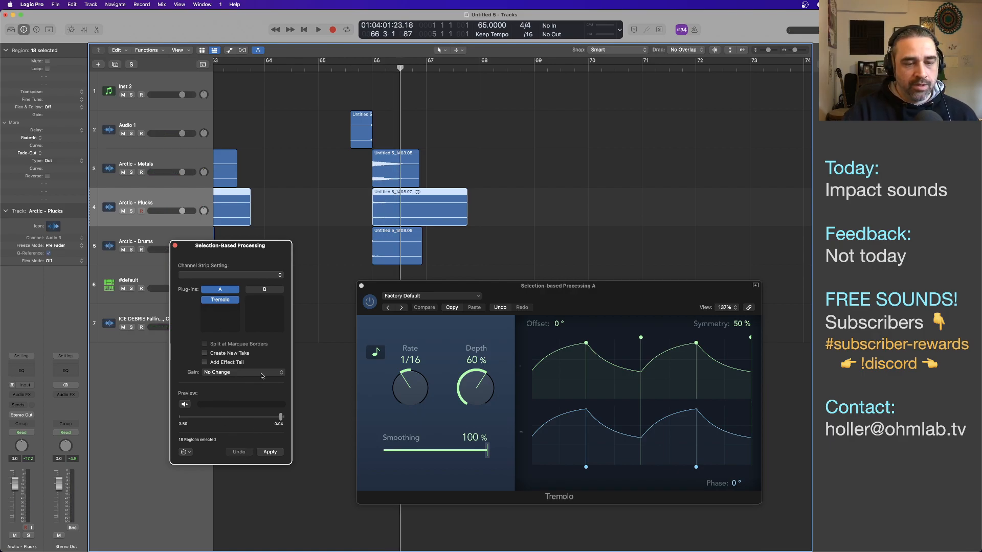
click(174, 246)
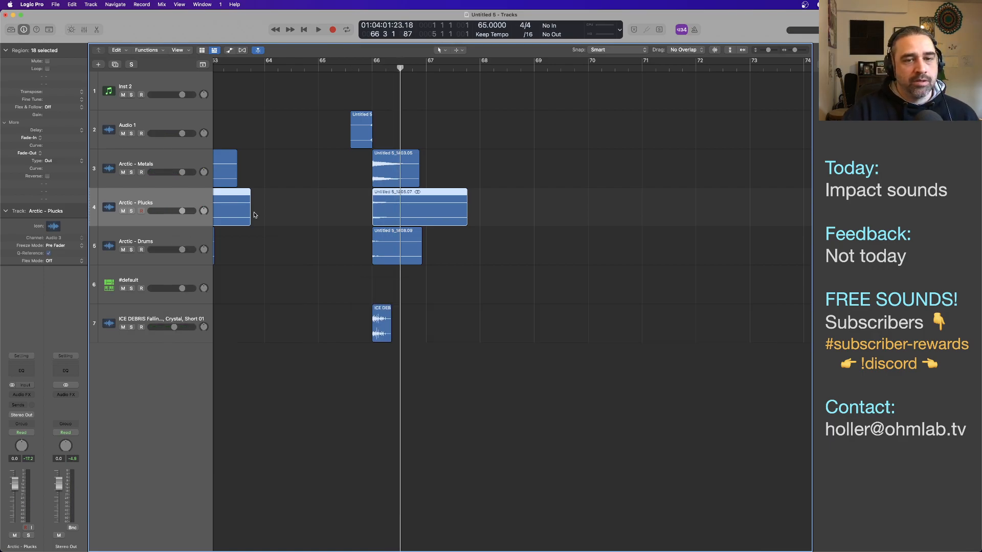
Play the bar 66 impact with the original, unprocessed pluck region
right_click(387, 216)
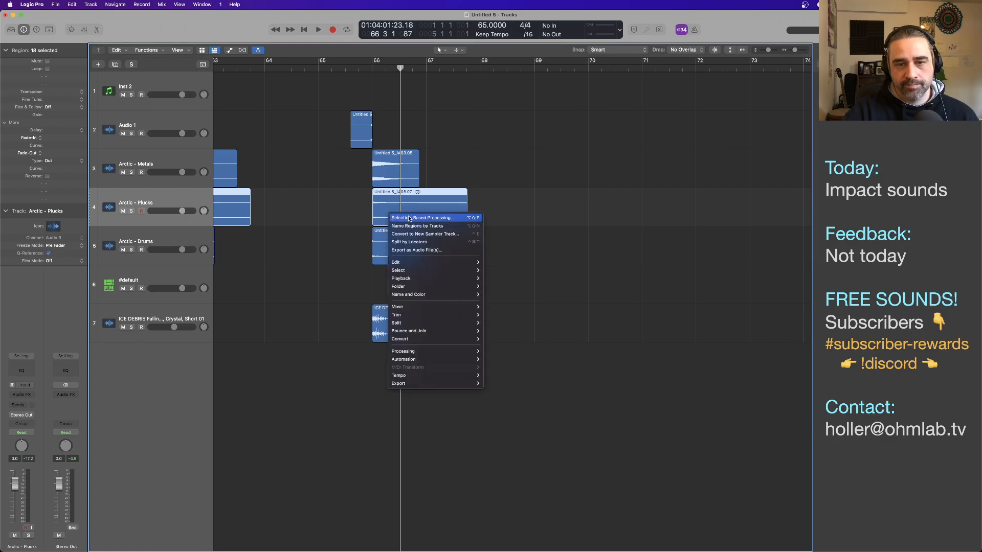
click(362, 205)
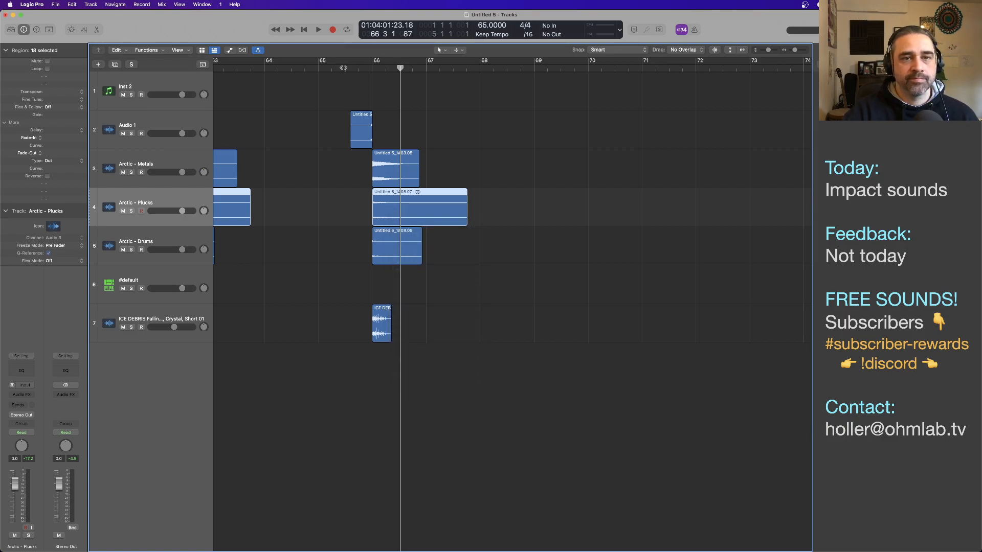
key(space)
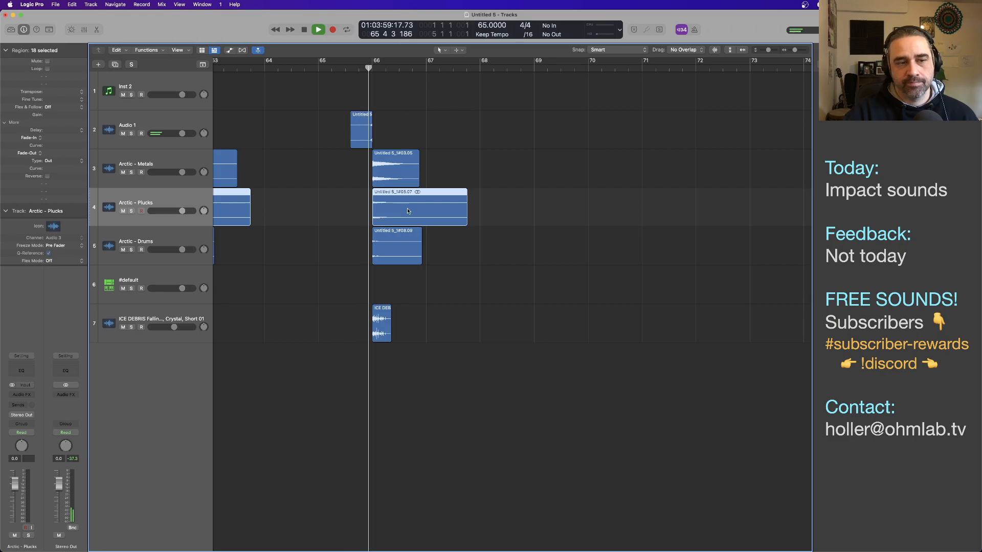
key(space)
Deselect the pluck regions and move only the bar 66 pluck back to bar 44 on the Arctic - Plucks track
scroll(470, 222, left, 5)
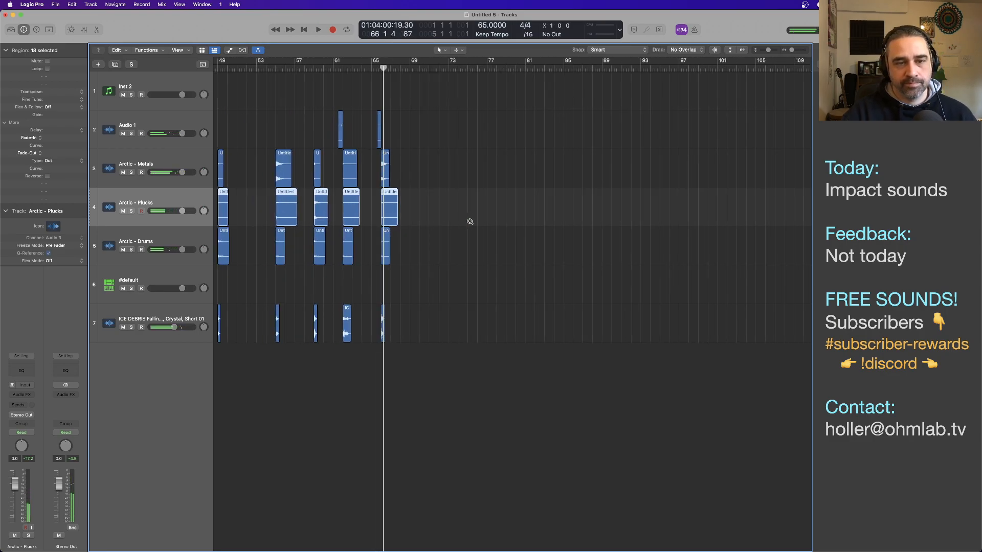
scroll(470, 221, left, 3)
drag(390, 214, 261, 209)
key(super+z)
click(487, 225)
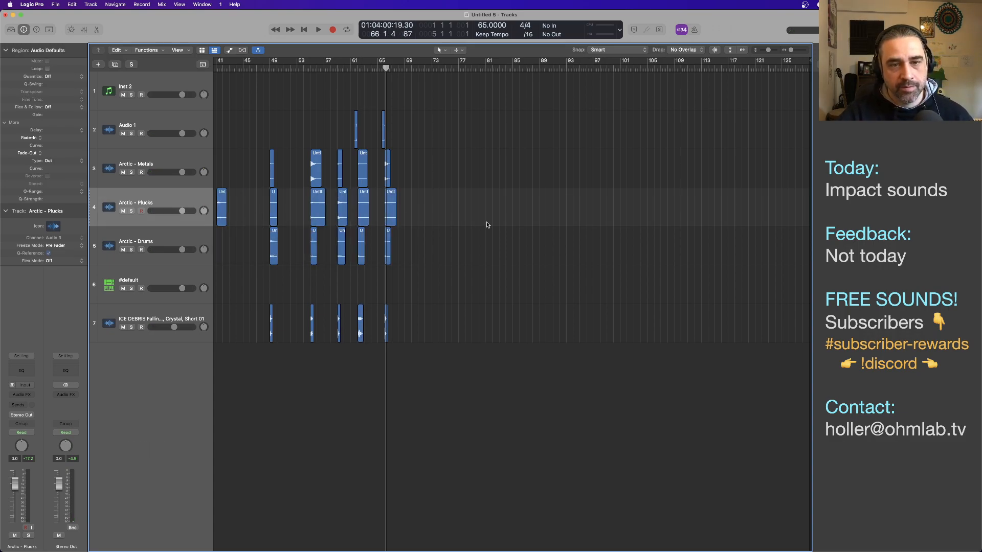
drag(389, 214, 245, 213)
Audition the pluck region at bar 28 and move it to bar 66 under the metal region
scroll(302, 217, left, 5)
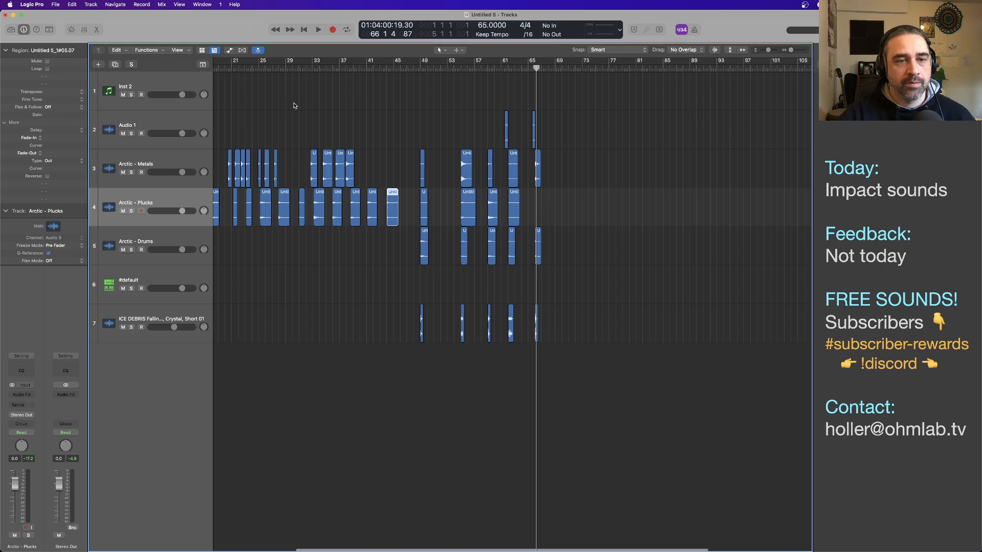
double_click(277, 68)
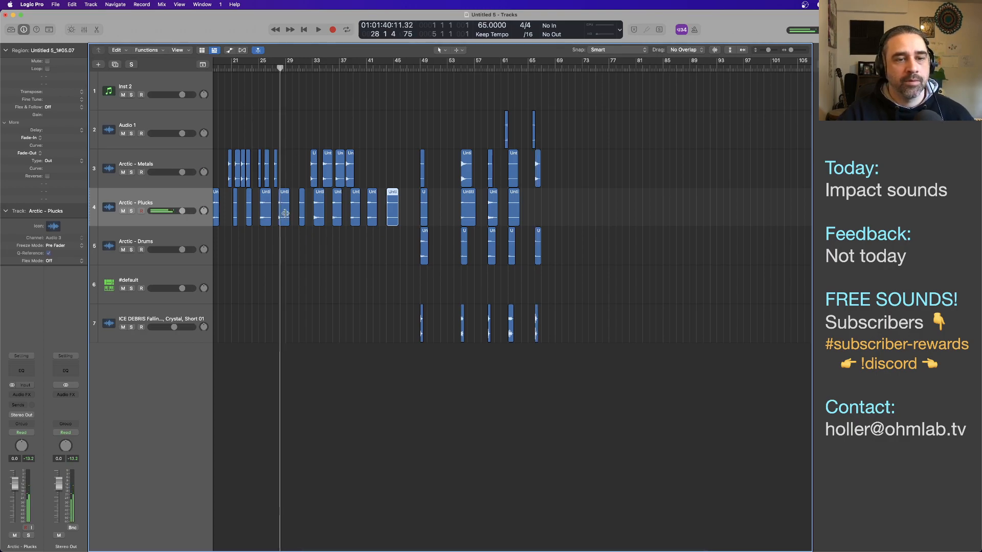
drag(288, 214, 540, 214)
Play the bar 66 impact with its replacement pluck region
click(526, 68)
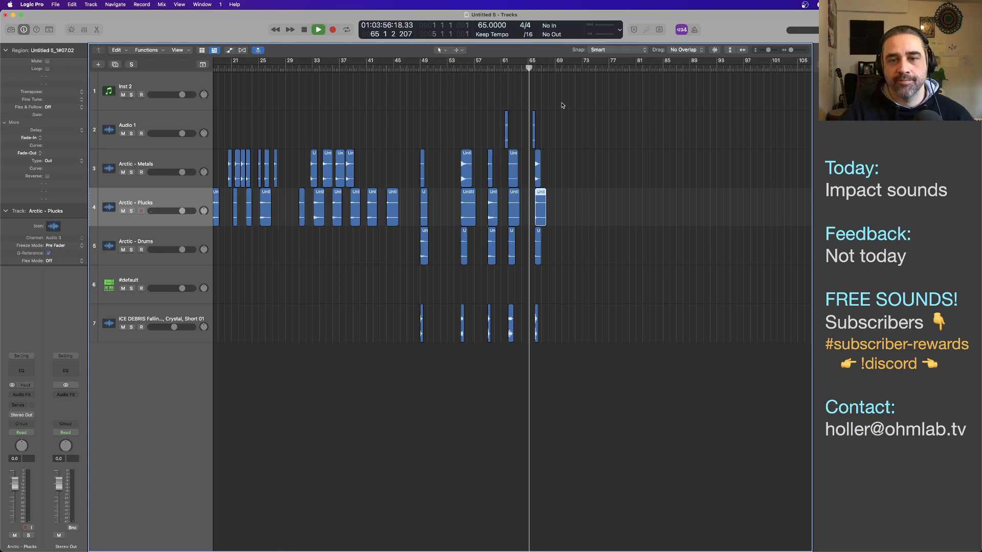
key(super+Right)
key(super+Right)
key(super+Right)
key(super+Right)
key(super+Right)
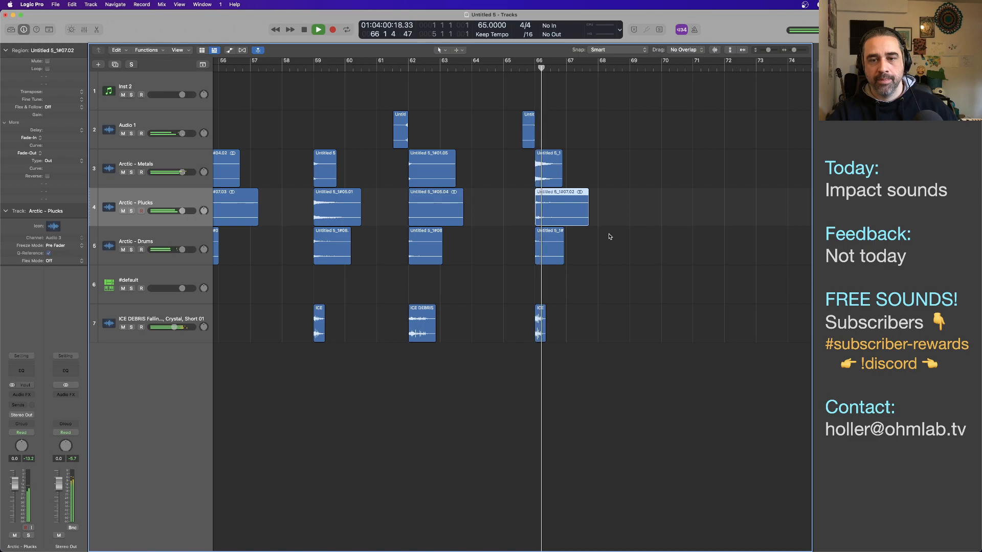
ctrl+alt+click(528, 246)
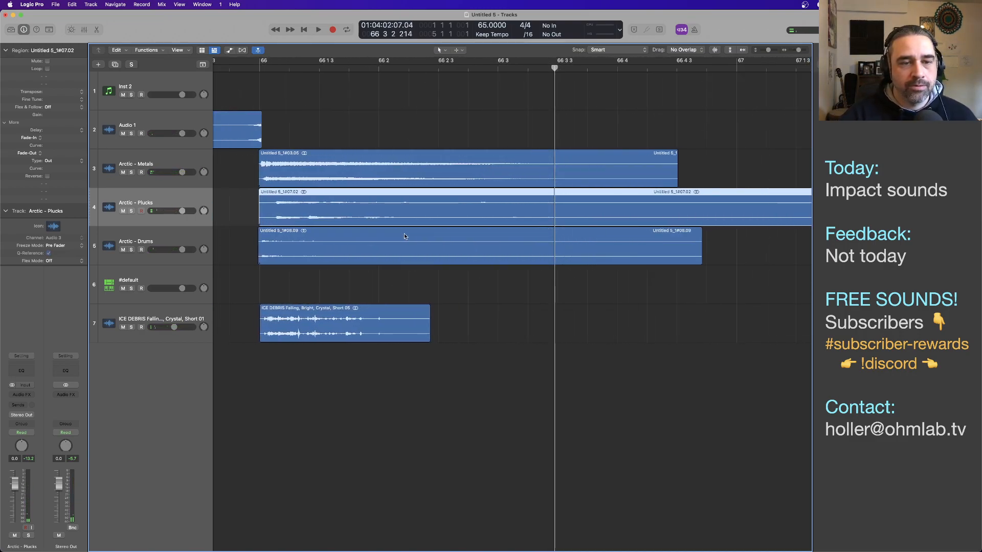
Trim the silence before the bar 66 pluck's transient, align its start with the other layers, and audition the impact
scroll(404, 236, left, 4)
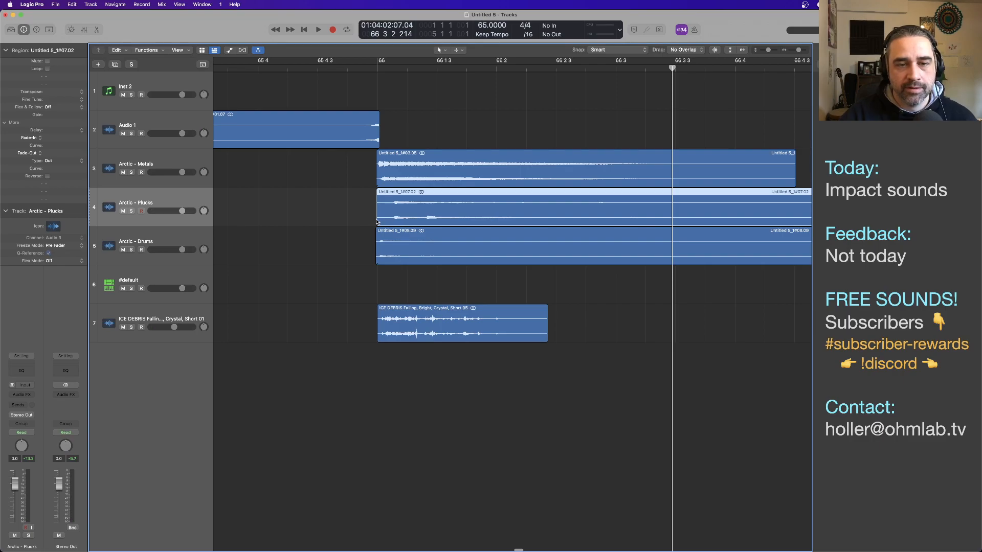
drag(376, 222, 392, 212)
key(super+Left)
key(super+Left)
key(super+Left)
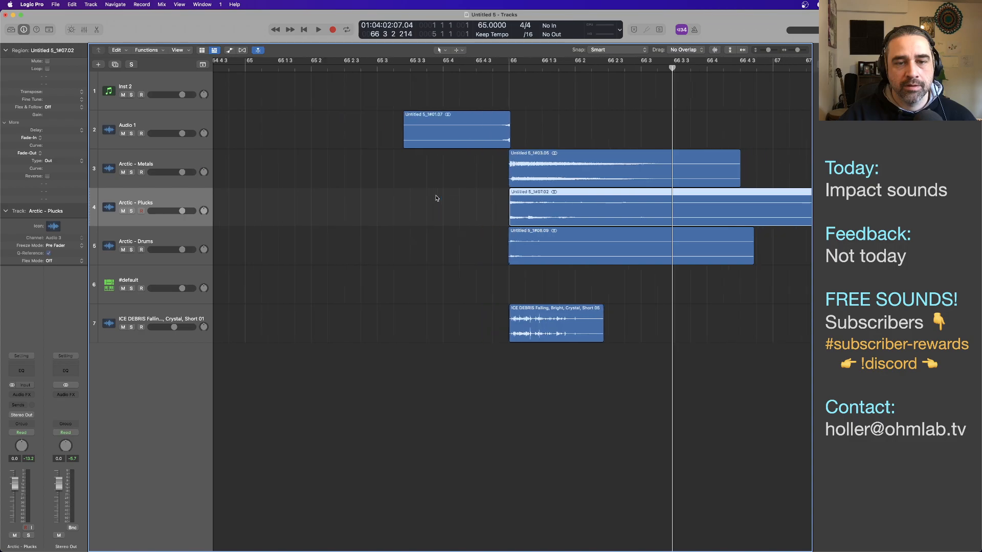
double_click(482, 69)
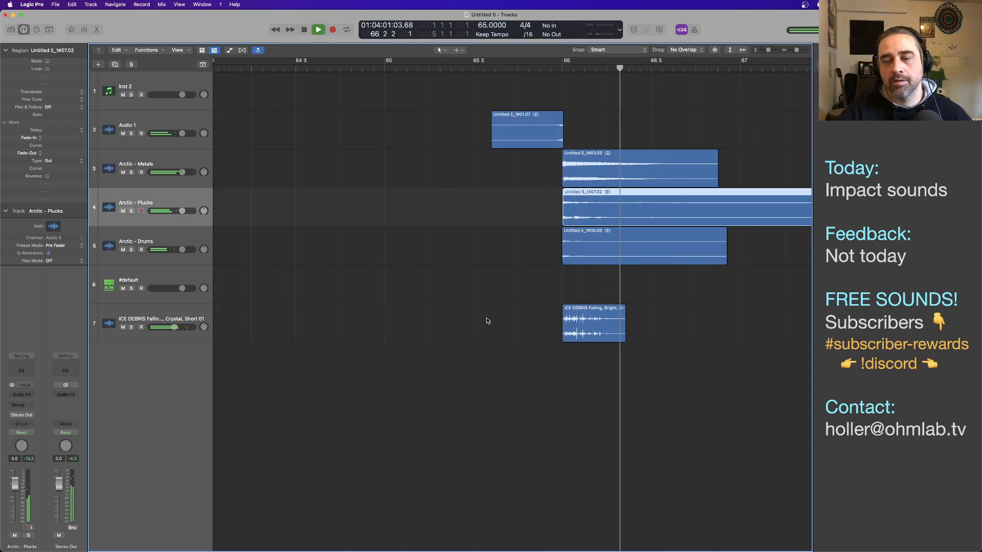
key(space)
Mute the rejected pluck region at bar 44 and audition the pluck at bar 41
scroll(479, 285, left, 15)
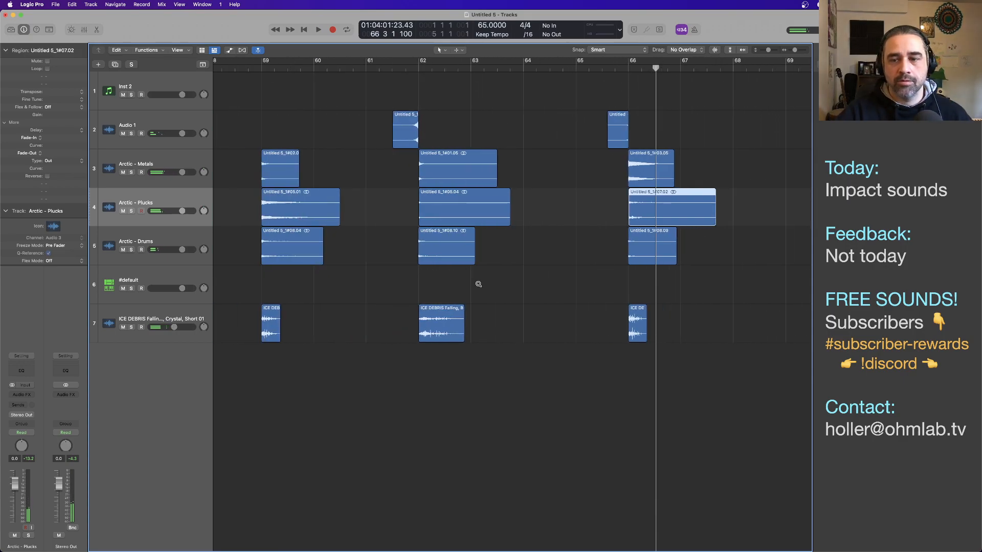
scroll(478, 286, left, 6)
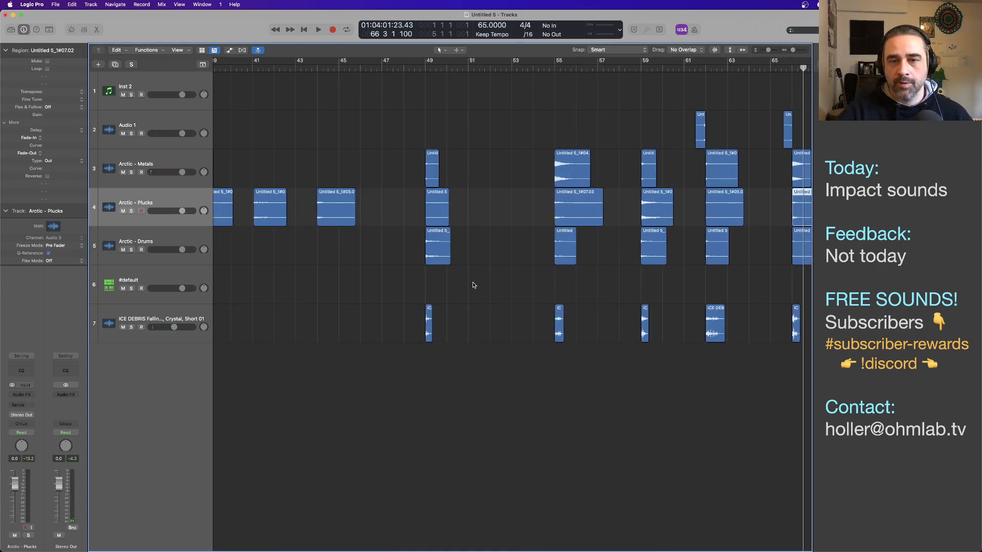
scroll(485, 278, left, 4)
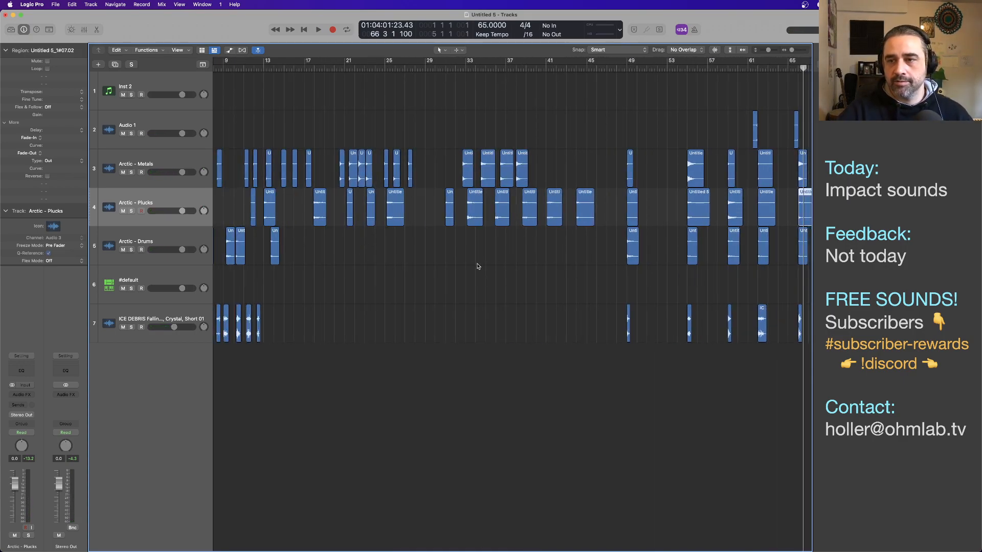
scroll(478, 267, right, 8)
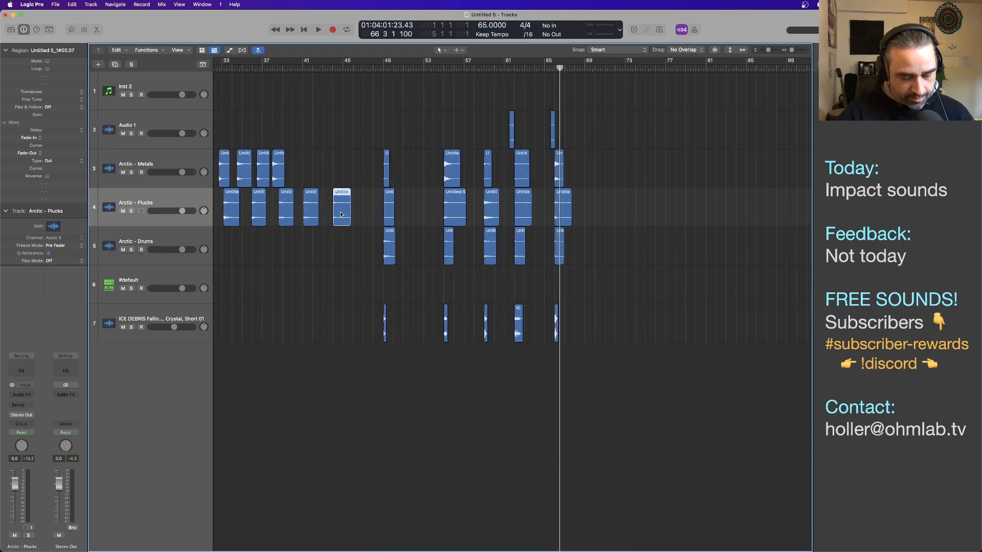
click(304, 60)
key(space)
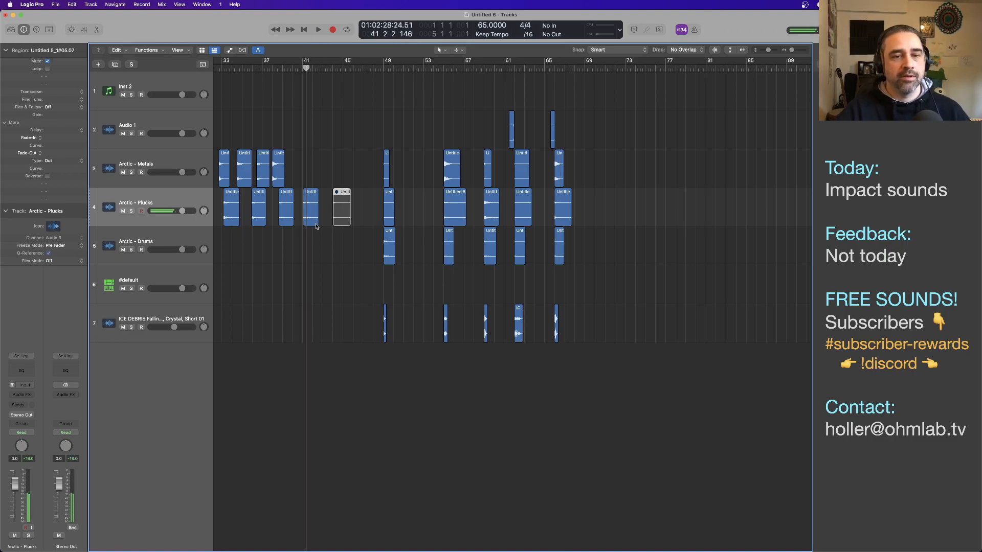
Move the bar 41 pluck and the metal region near bar 34 to bar 70, and play the new combination
drag(312, 215, 604, 214)
drag(247, 173, 605, 173)
click(588, 66)
key(space)
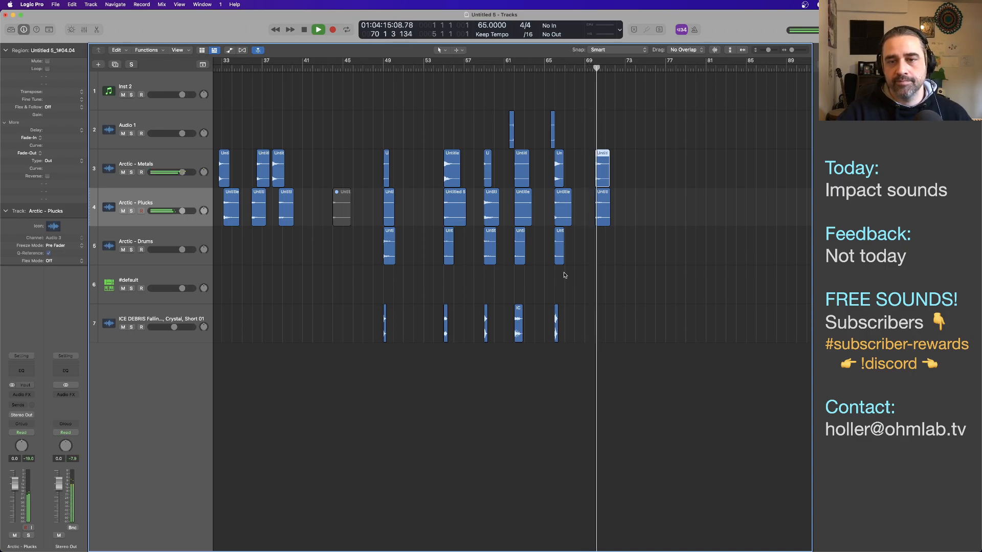
key(space)
scroll(563, 272, down, 3)
scroll(563, 273, down, 1)
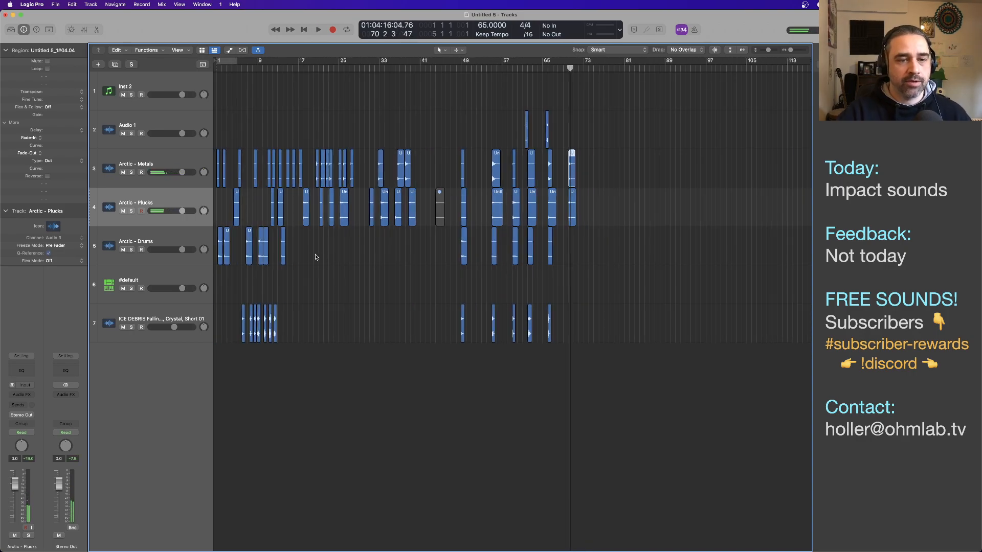
Try adding the drum region near bar 13 to the bar 70 impact, and play the combination
drag(283, 256, 572, 258)
click(564, 69)
key(space)
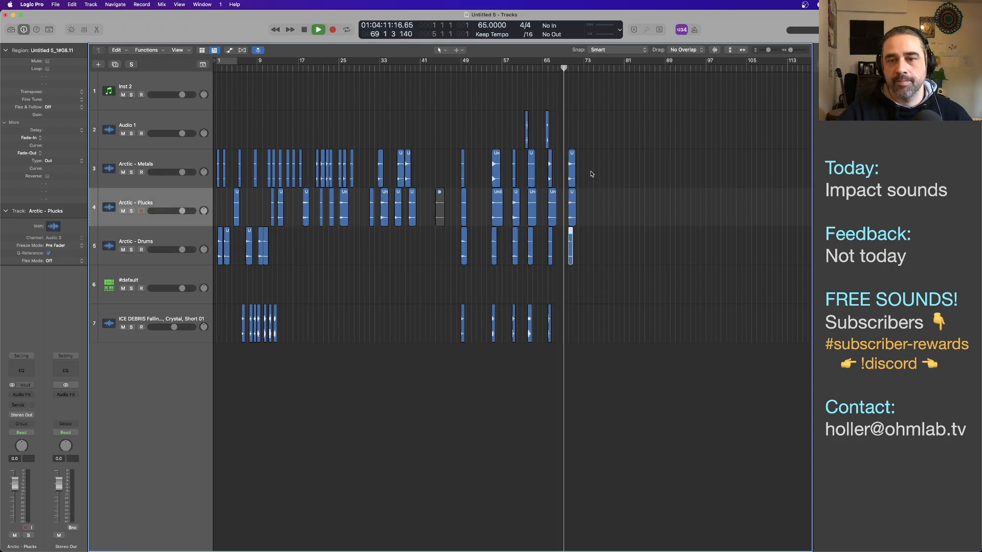
scroll(590, 172, up, 4)
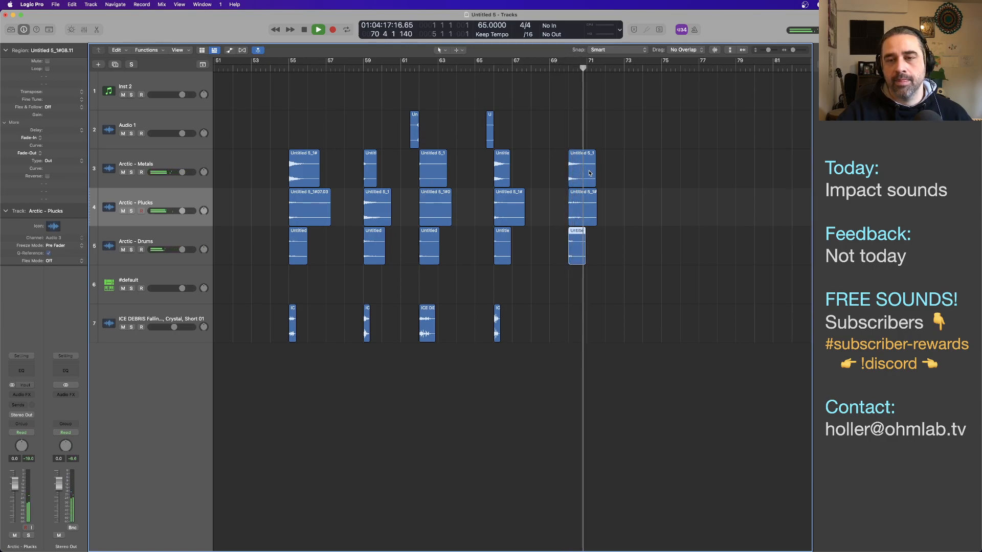
key(super+space)
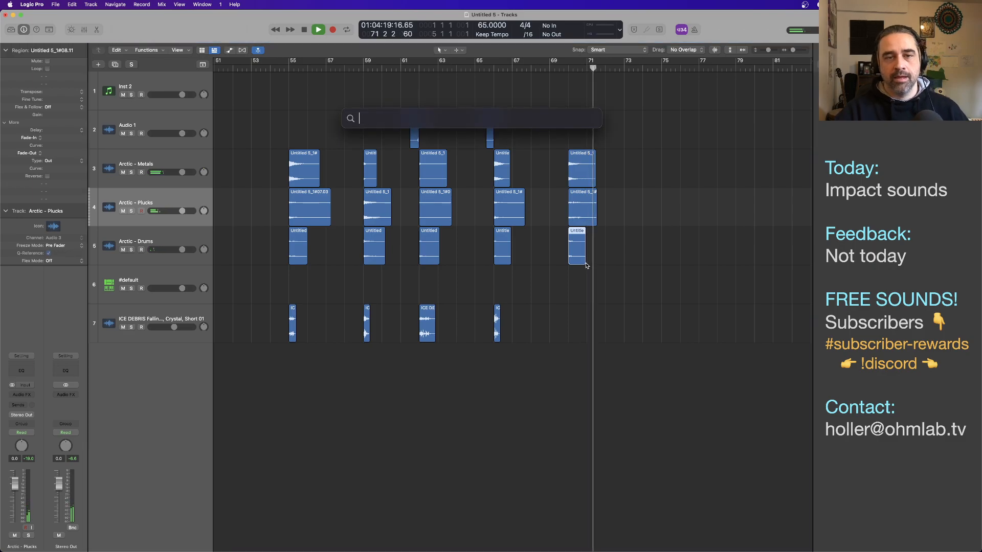
click(556, 240)
scroll(660, 249, down, 4)
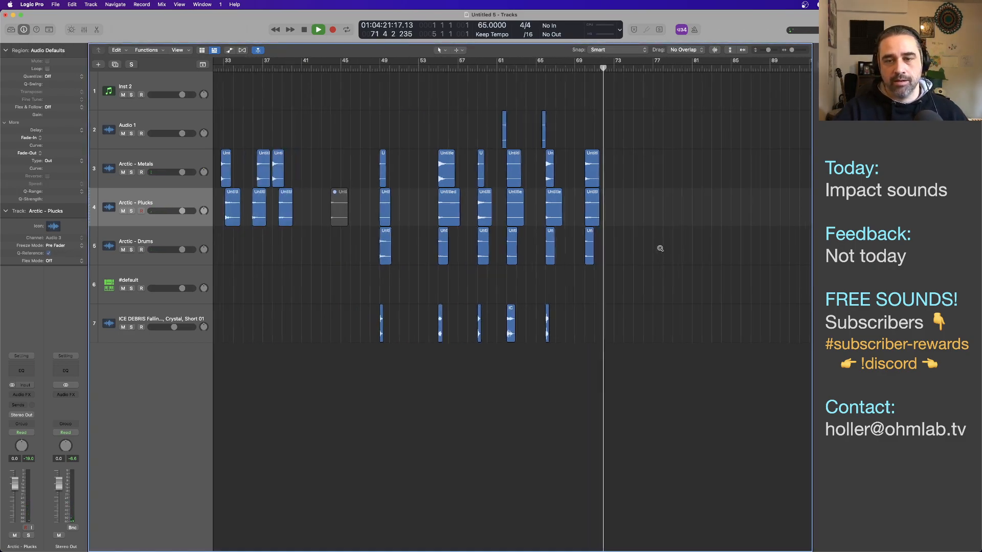
key(space)
Replace the bar 70 drum with a short crystal ice debris region, parking the drum near bar 28, and play the impact
drag(593, 254, 286, 251)
scroll(394, 287, down, 5)
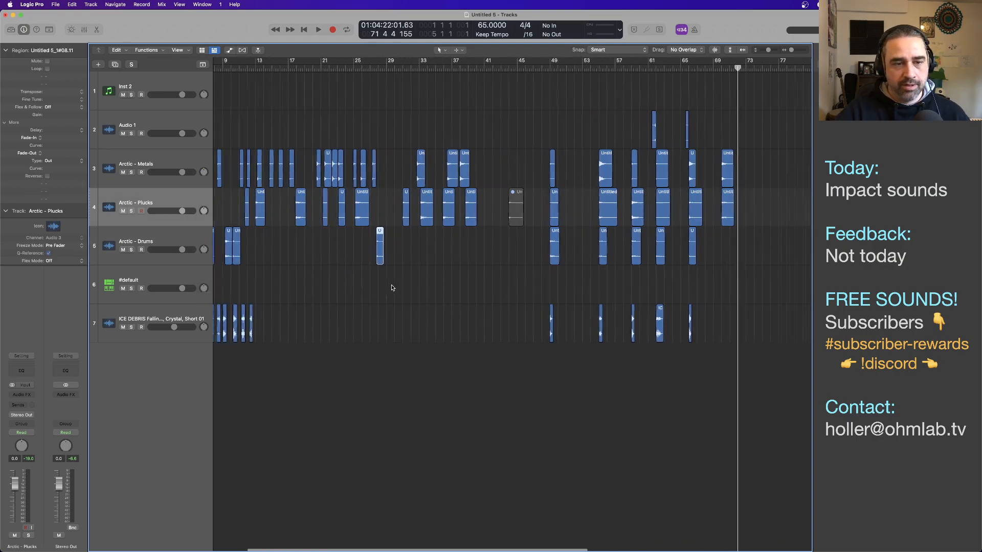
drag(271, 326, 540, 328)
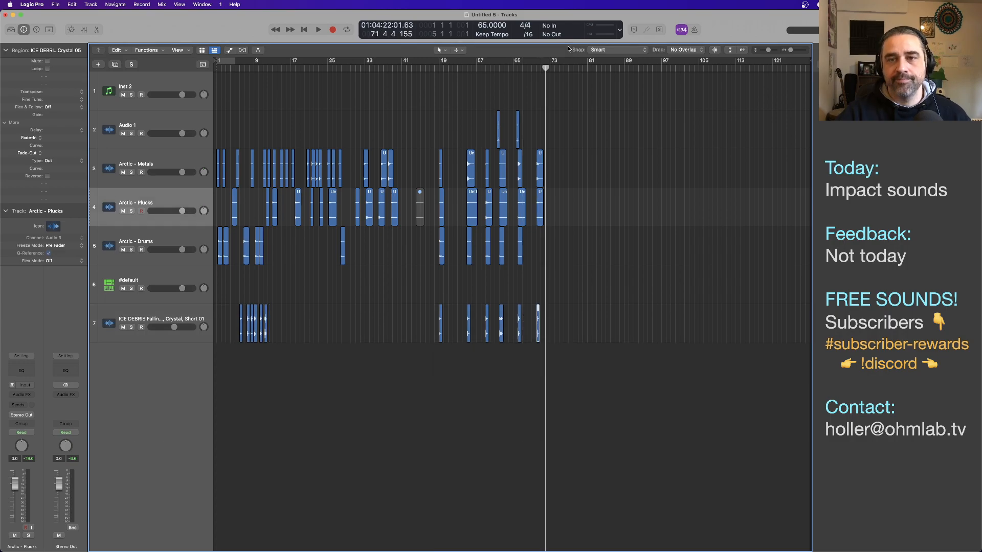
click(537, 69)
key(space)
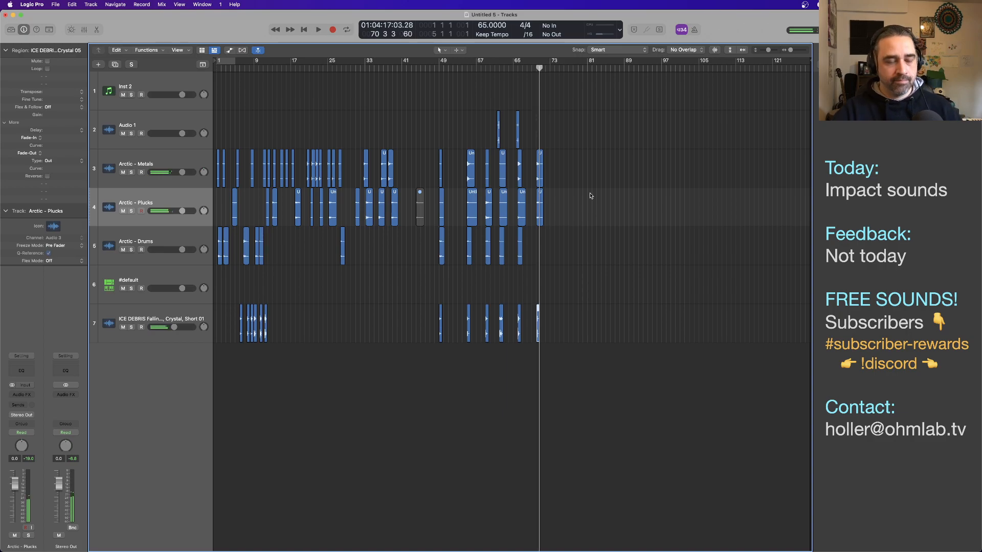
Switch to Finder, browse the _(WAVs)_Ice folder for further ice samples, and preview ICE IMPACT Medium, Debris 15.wav
key(super+Tab)
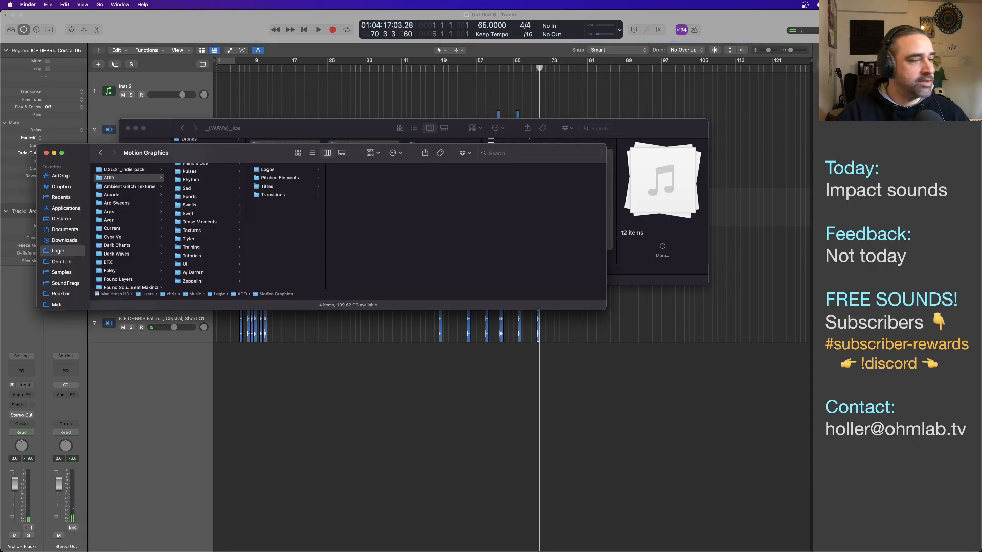
click(379, 136)
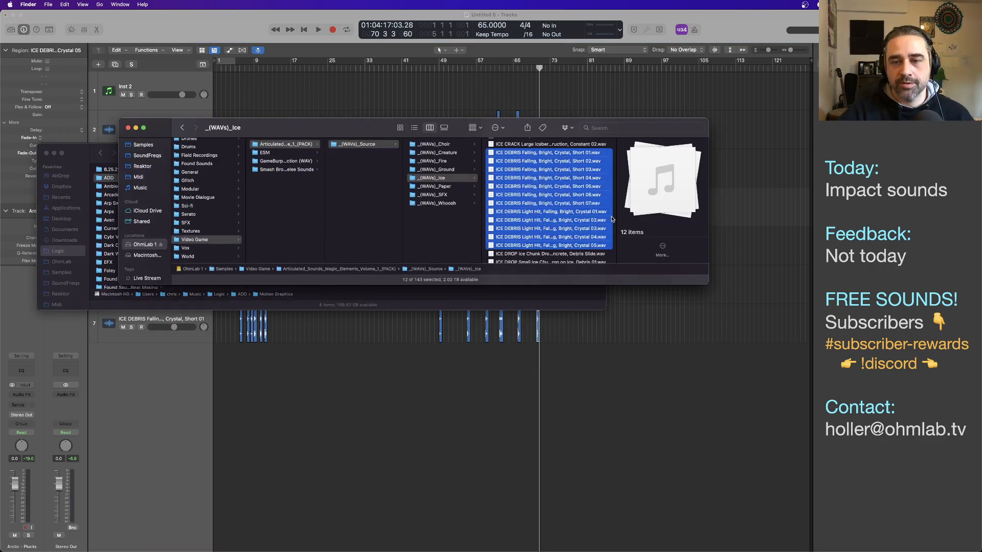
scroll(588, 215, down, 5)
click(561, 209)
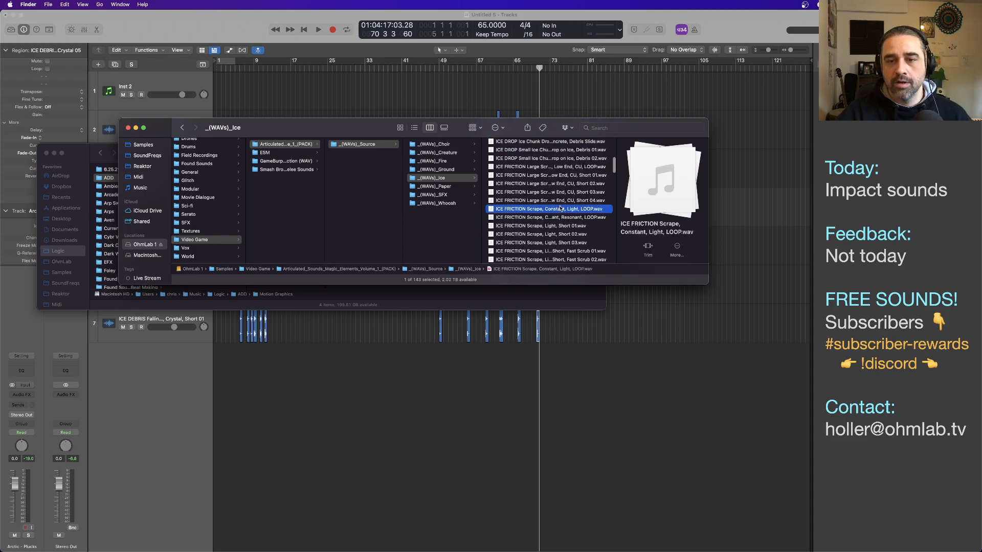
scroll(561, 209, down, 10)
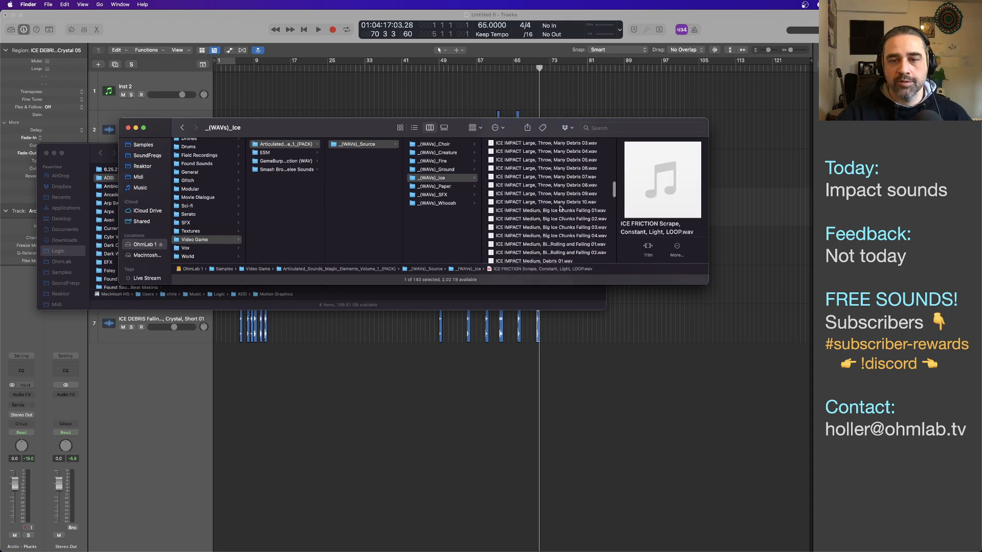
scroll(561, 209, down, 8)
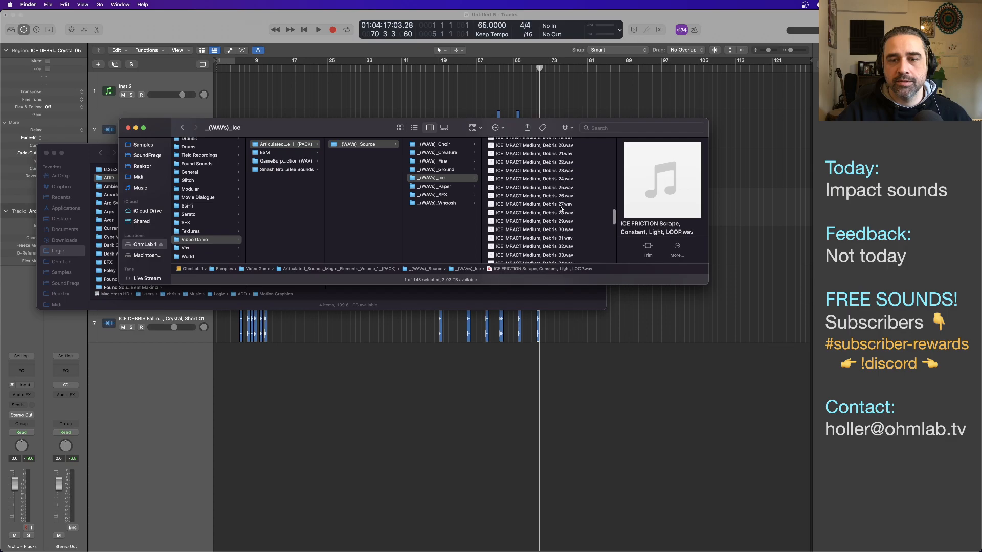
scroll(561, 209, up, 4)
click(545, 187)
key(space)
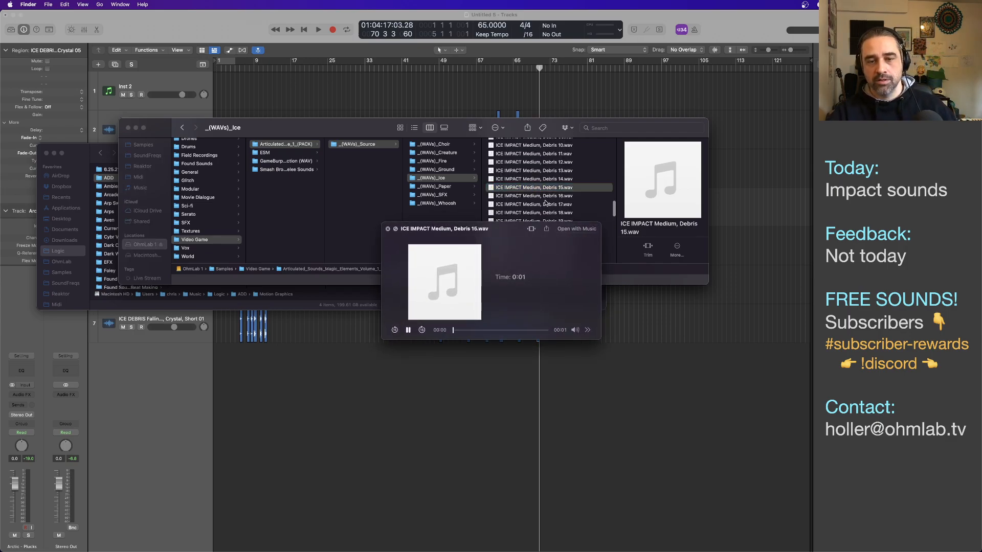
key(space)
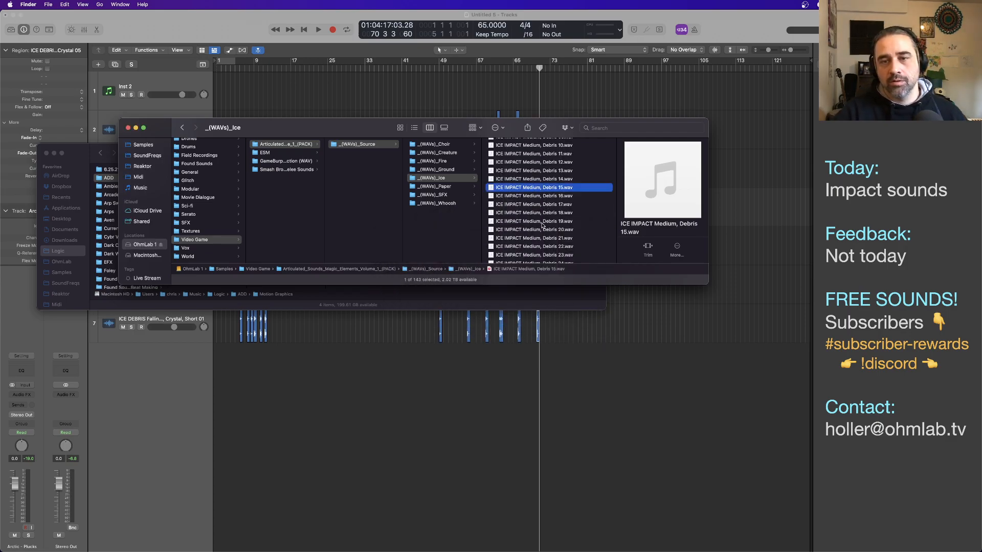
Import ICE IMPACT Medium, Debris 01 through 32 into the Logic Pro project, placing all files on one new track
scroll(543, 215, up, 3)
scroll(546, 194, up, 3)
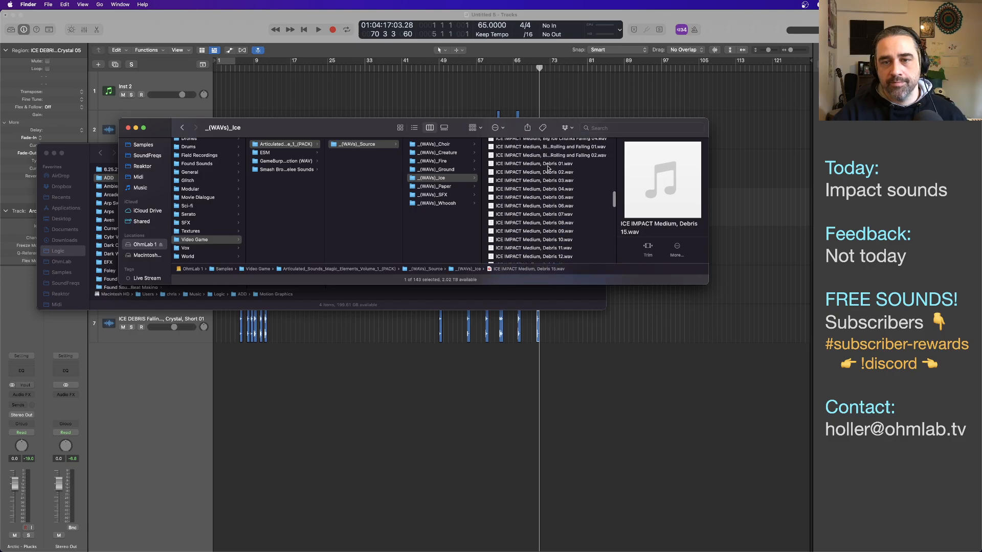
click(547, 165)
scroll(543, 241, down, 10)
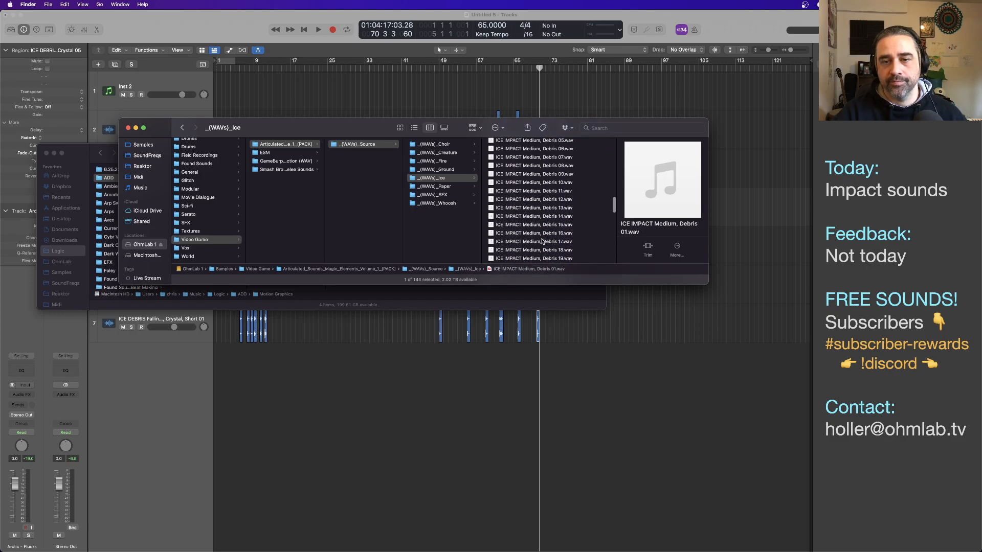
scroll(542, 241, down, 1)
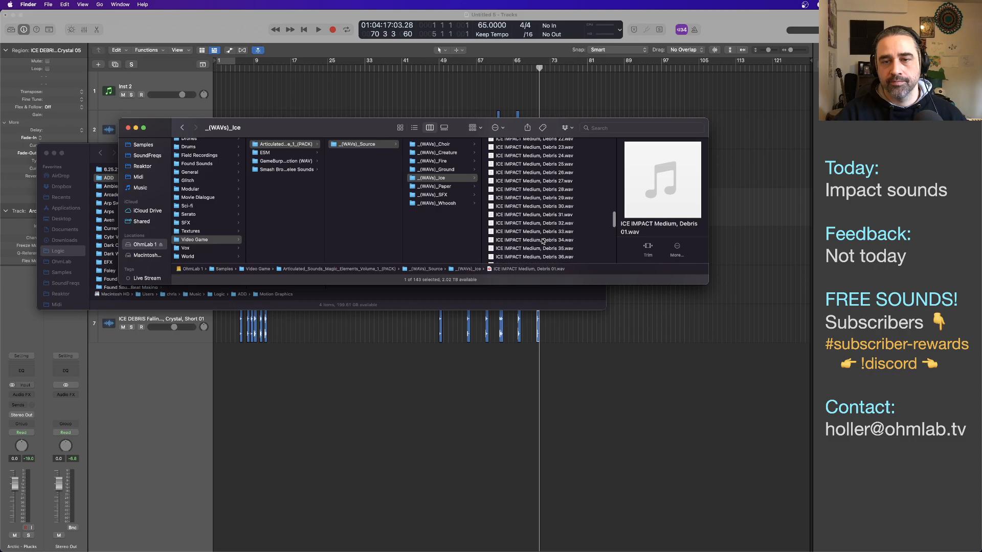
shift+click(531, 223)
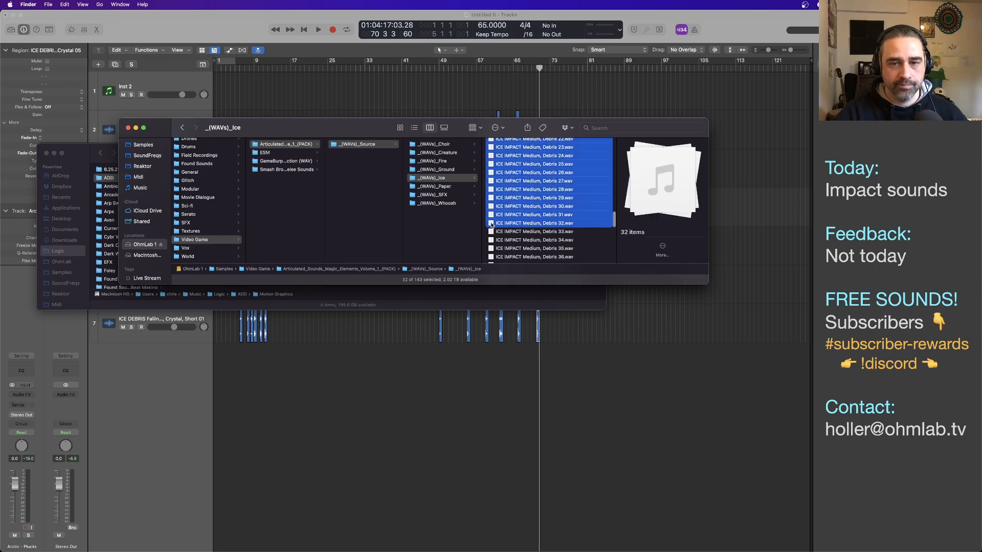
drag(491, 225, 216, 359)
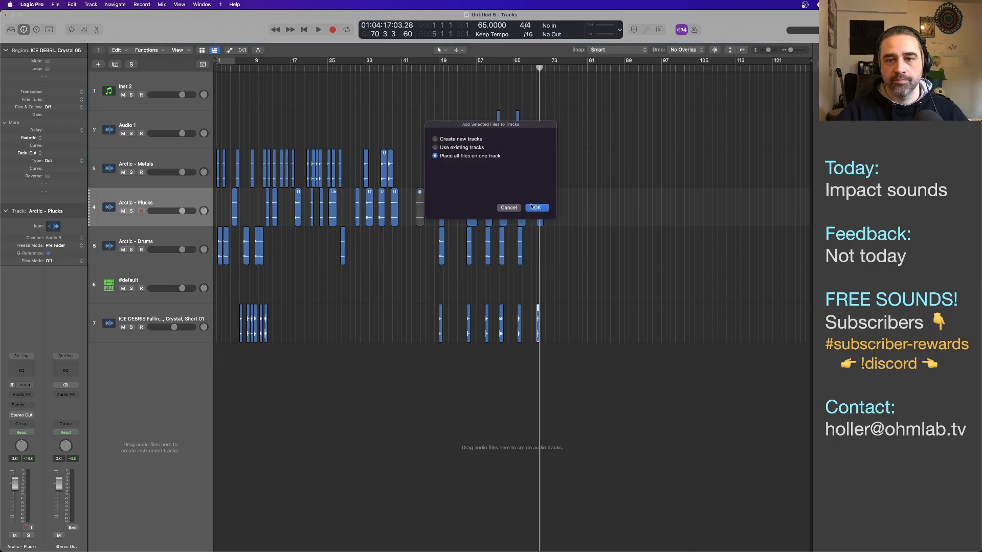
key(Return)
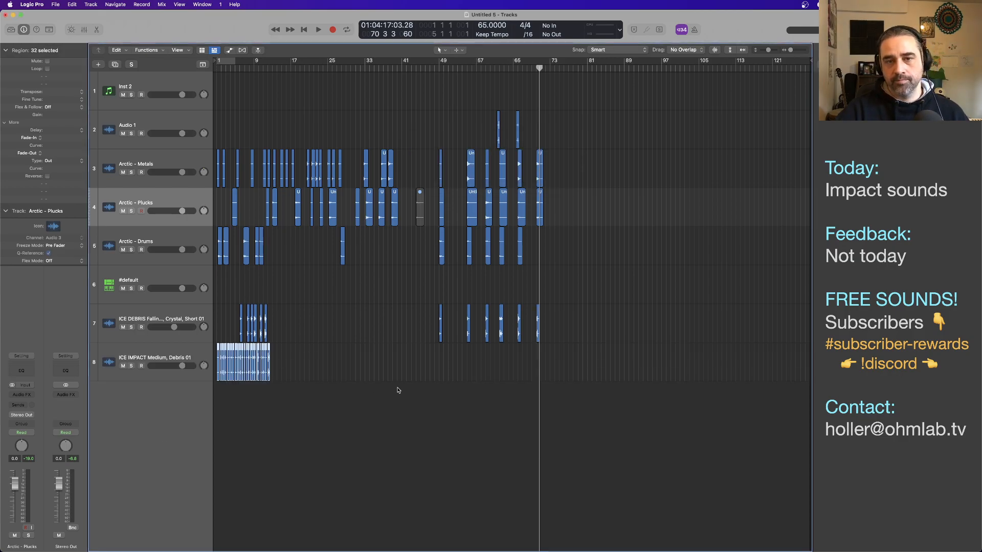
Move the imported ice impact regions onto the ICE DEBRIS track after its first group of regions, and delete the emptied track
drag(250, 368, 274, 331)
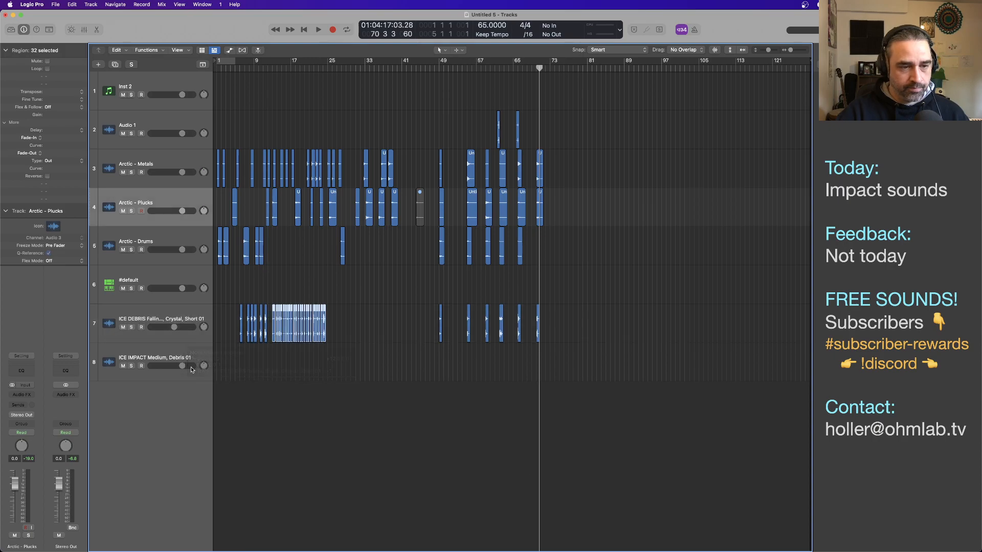
click(172, 354)
key(super+BackSpace)
click(337, 334)
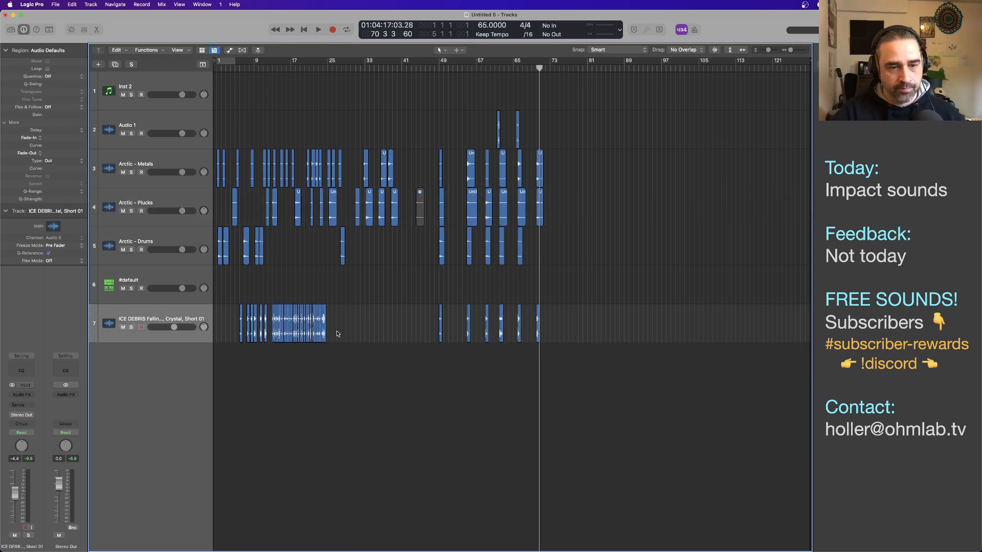
Assemble a new impact at bar 74 from ICE IMPACT Debris 19, the metal region near bar 17 and the pluck near bar 13
drag(300, 329, 552, 341)
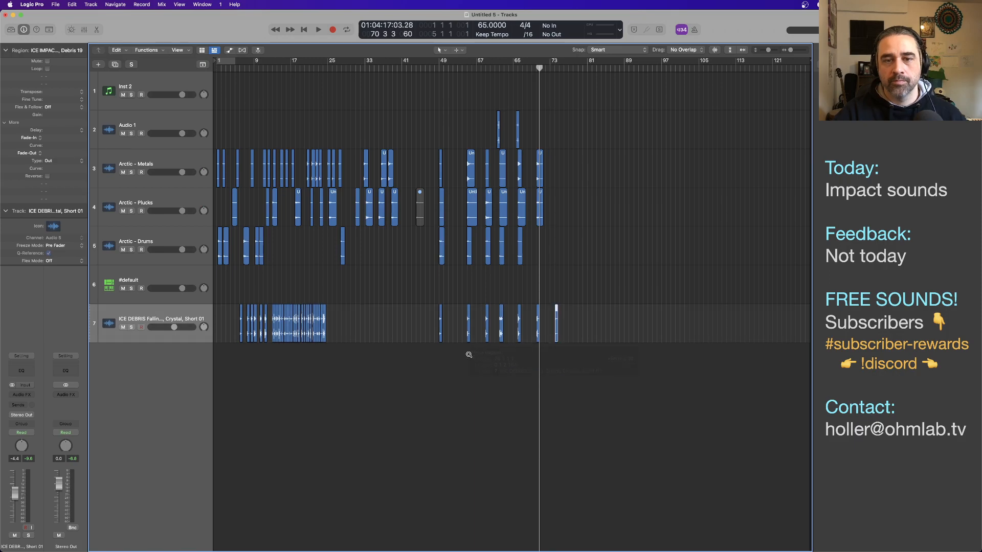
key(super+Right)
key(super+Right)
scroll(469, 356, left, 6)
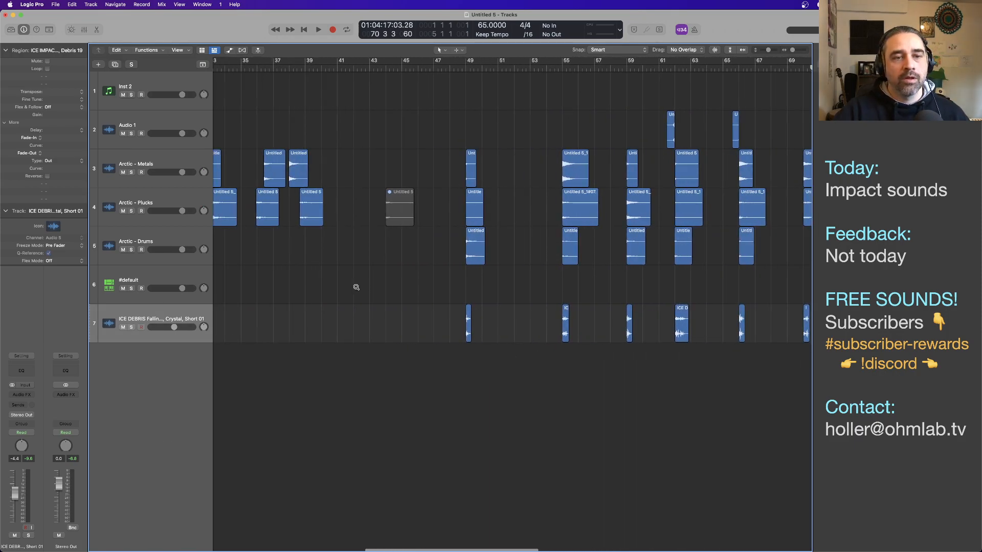
scroll(355, 288, down, 3)
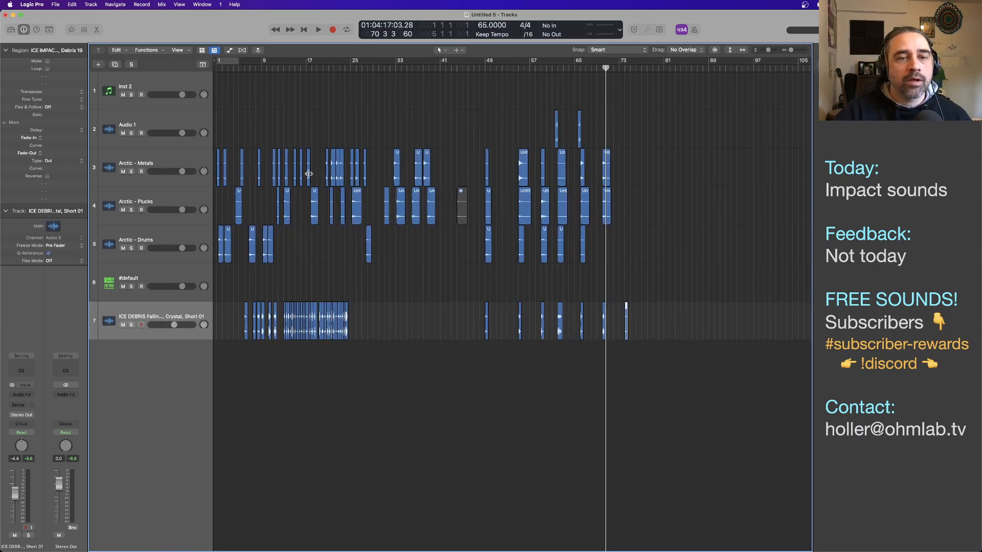
drag(310, 175, 627, 184)
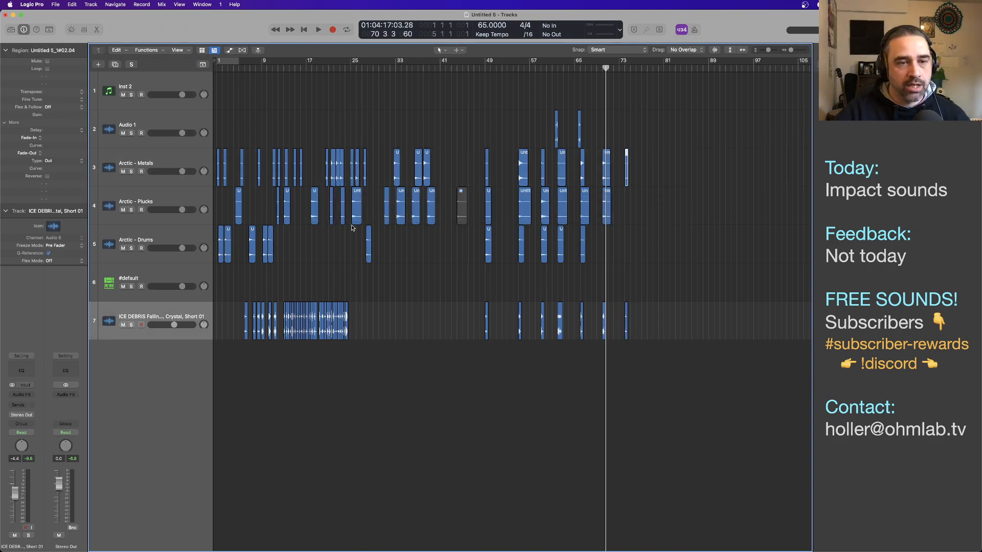
drag(282, 215, 629, 216)
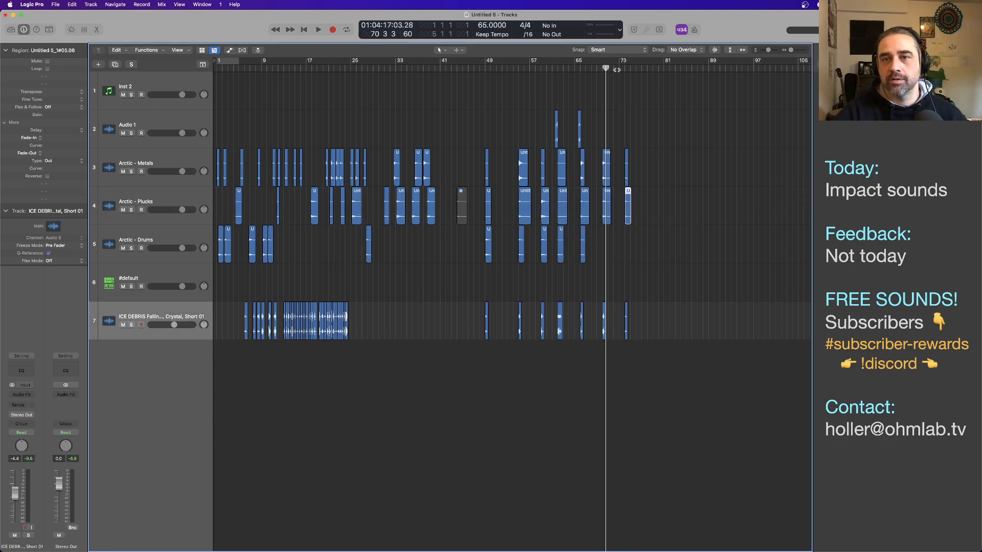
Play the new three-layer impact at bar 74 and stop playback
click(619, 68)
key(space)
key(super+Right)
key(super+Right)
key(super+Right)
key(super+Right)
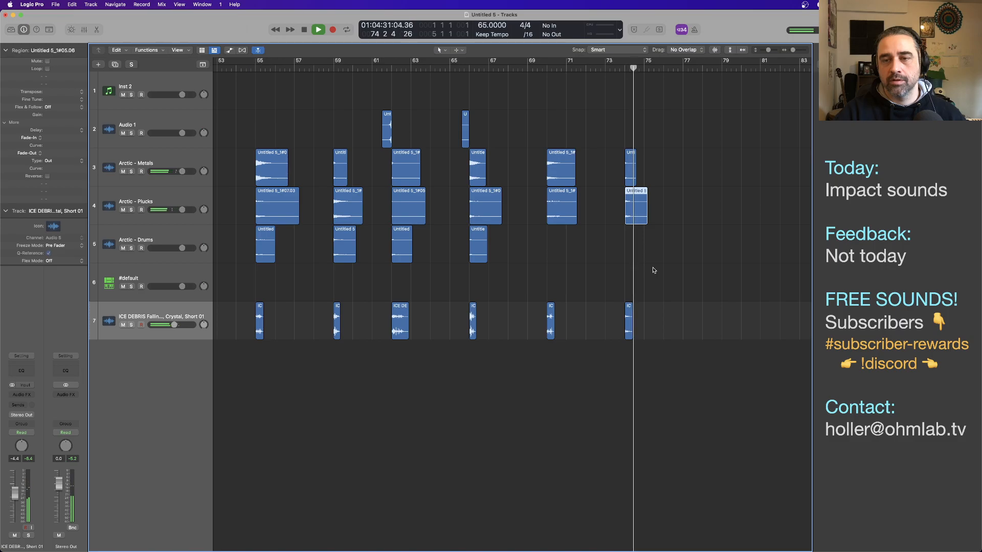
key(space)
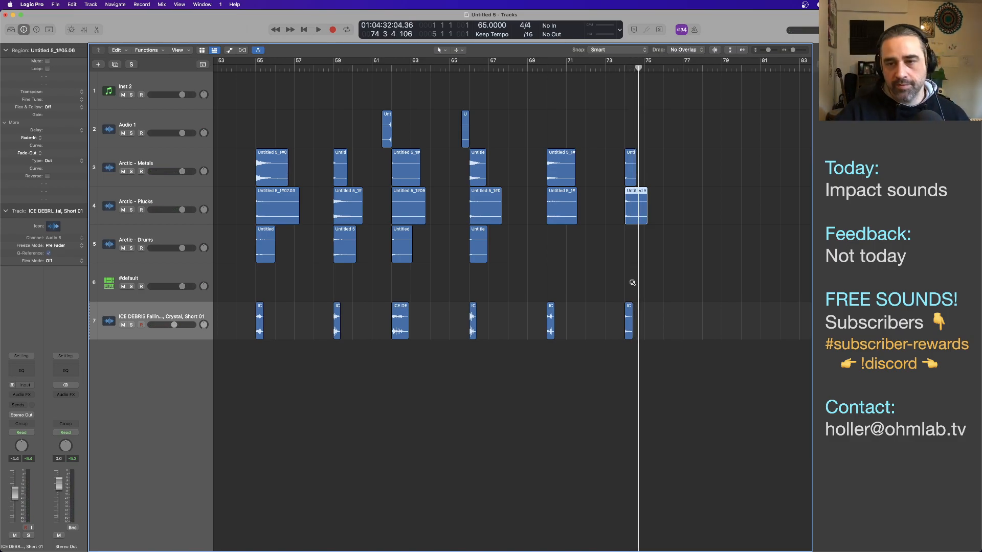
scroll(632, 282, up, 3)
scroll(632, 283, down, 5)
scroll(632, 282, down, 4)
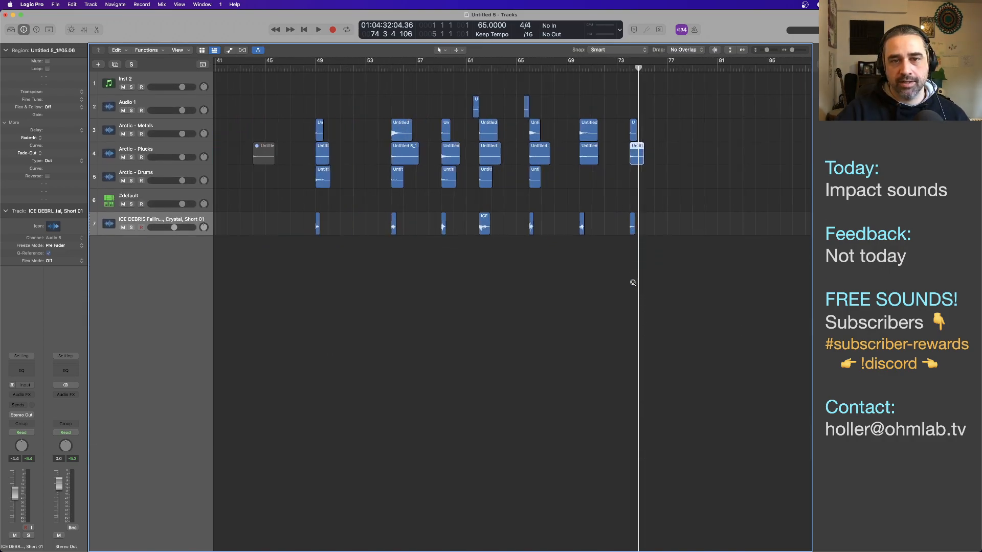
scroll(632, 282, up, 5)
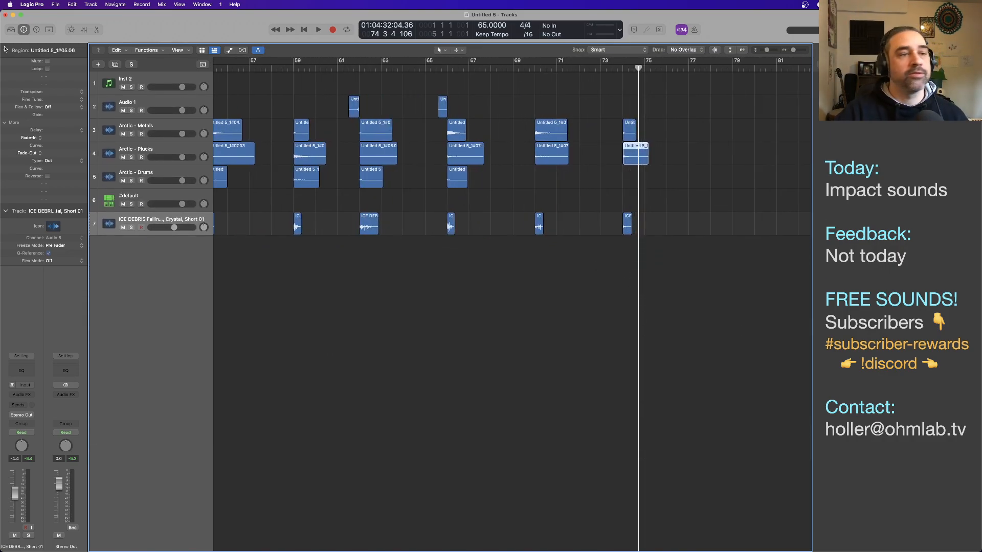
Save the project under the name 6 in the Streams folder inside the Logic folder
click(56, 5)
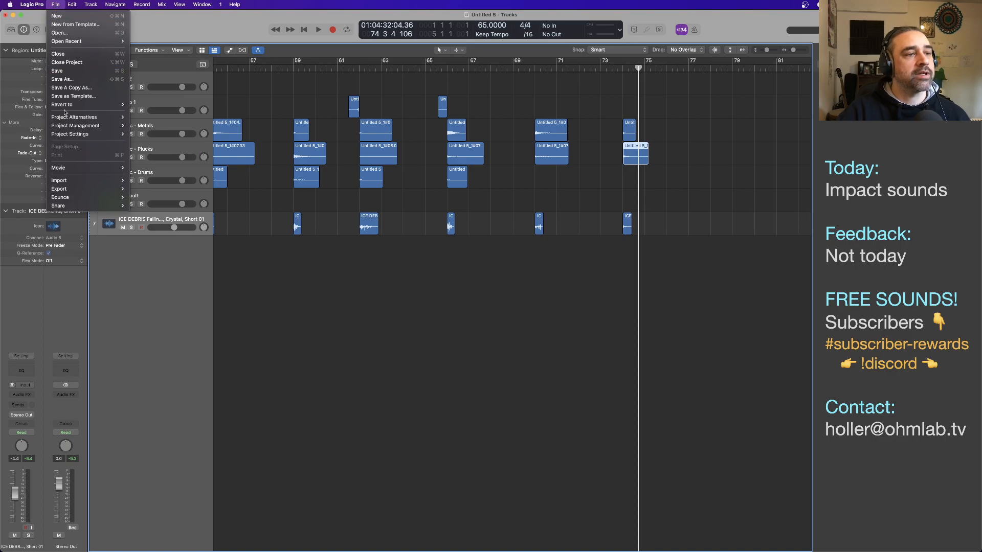
click(80, 79)
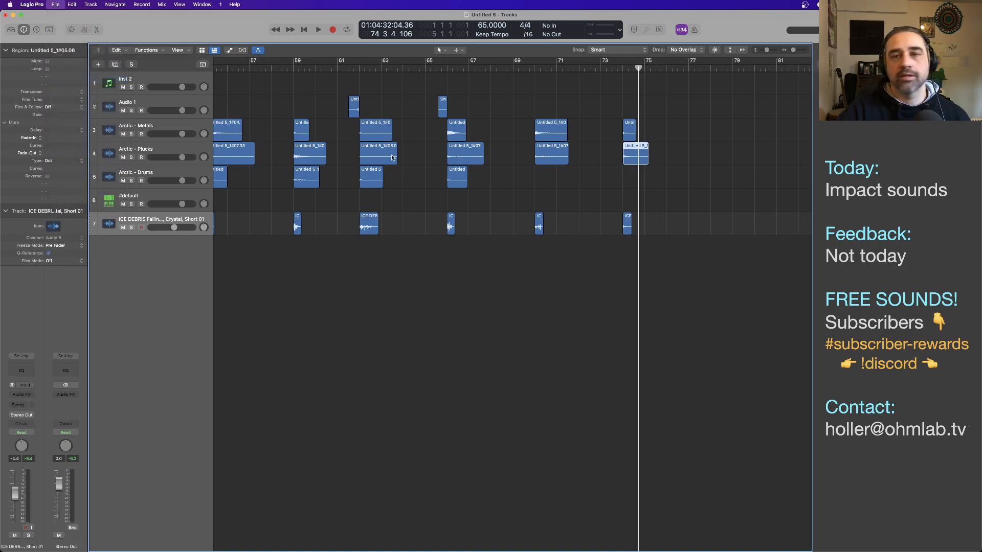
scroll(261, 216, down, 15)
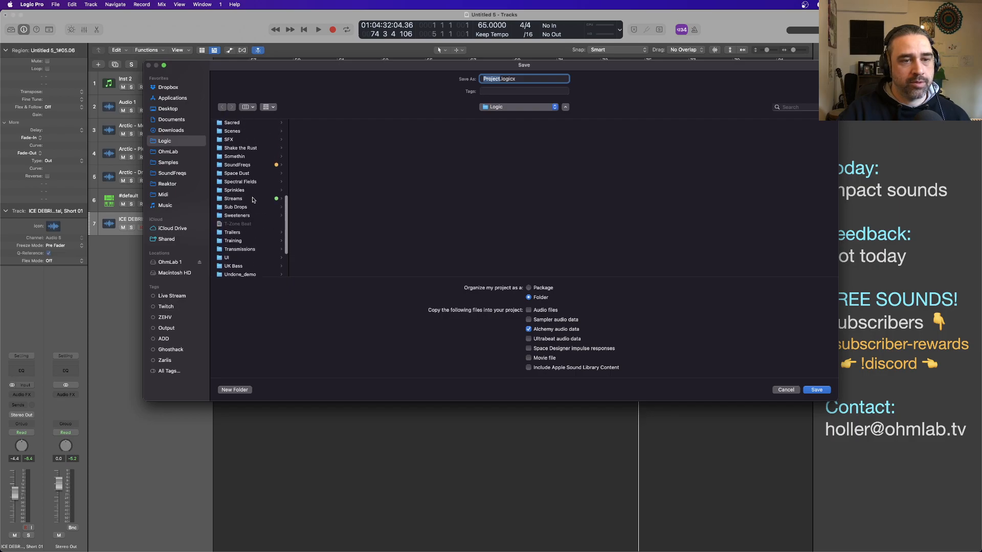
click(253, 199)
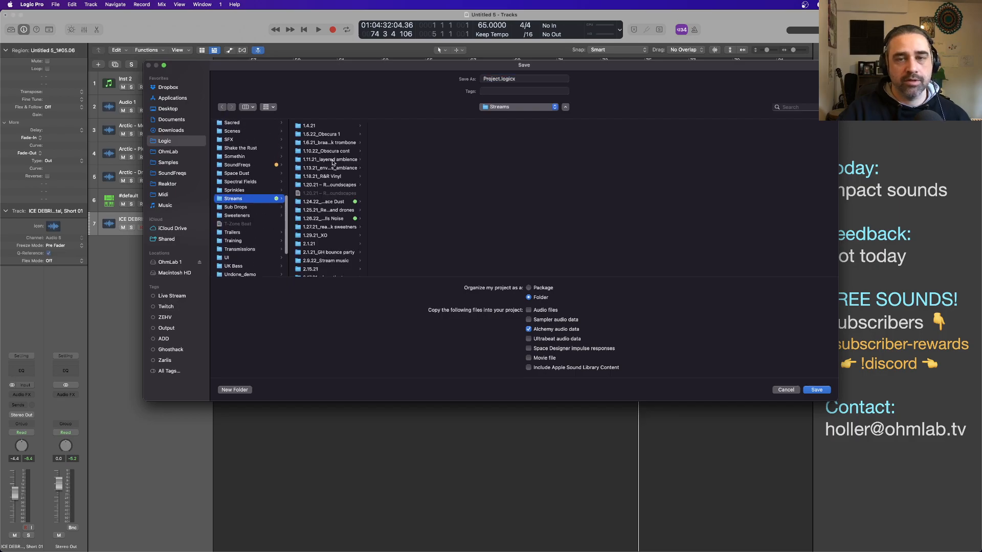
click(501, 81)
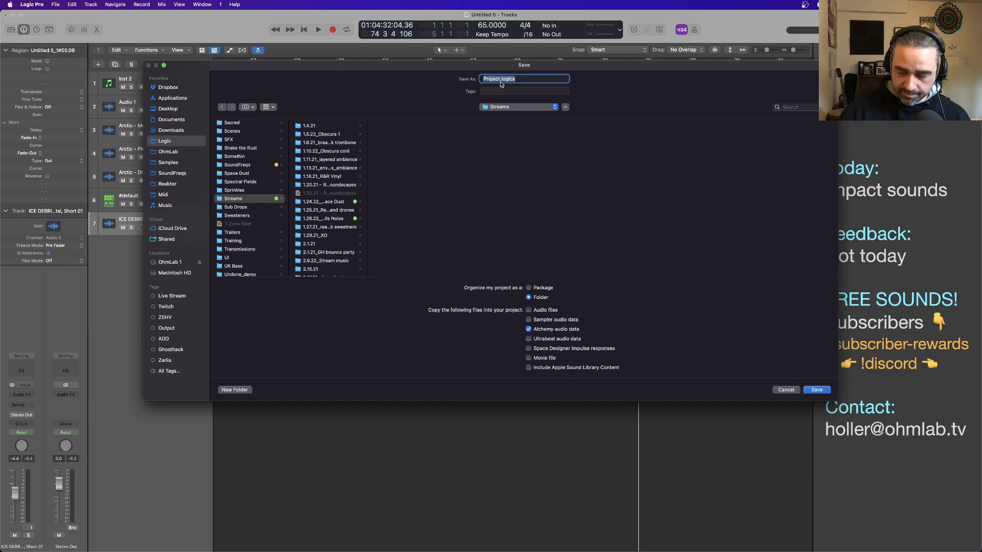
text(6)
key(Return)
key(space)
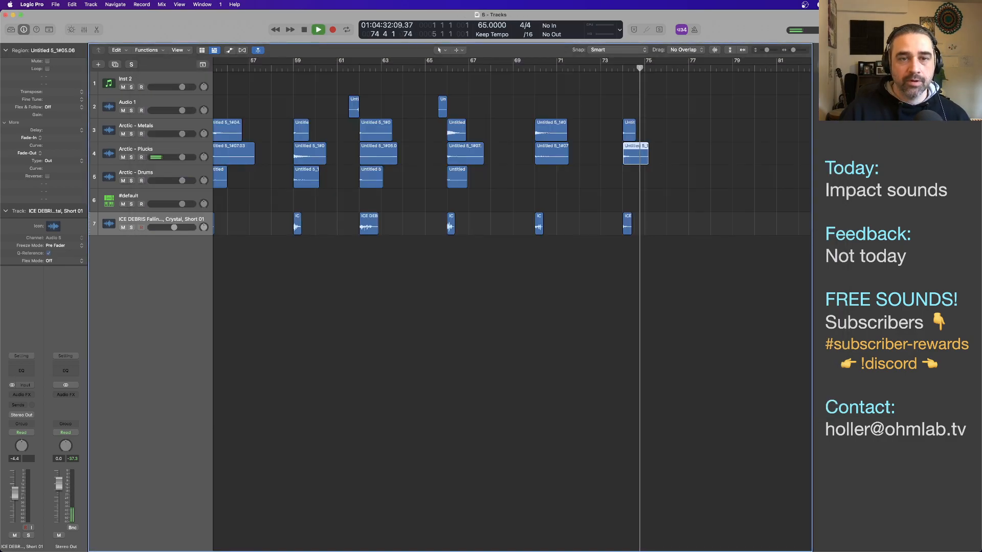
key(space)
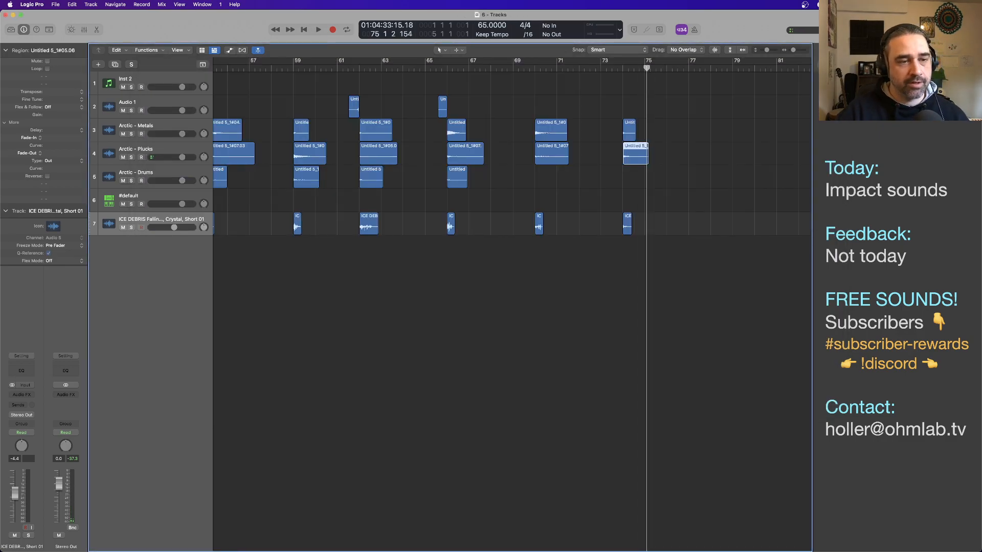
click(54, 5)
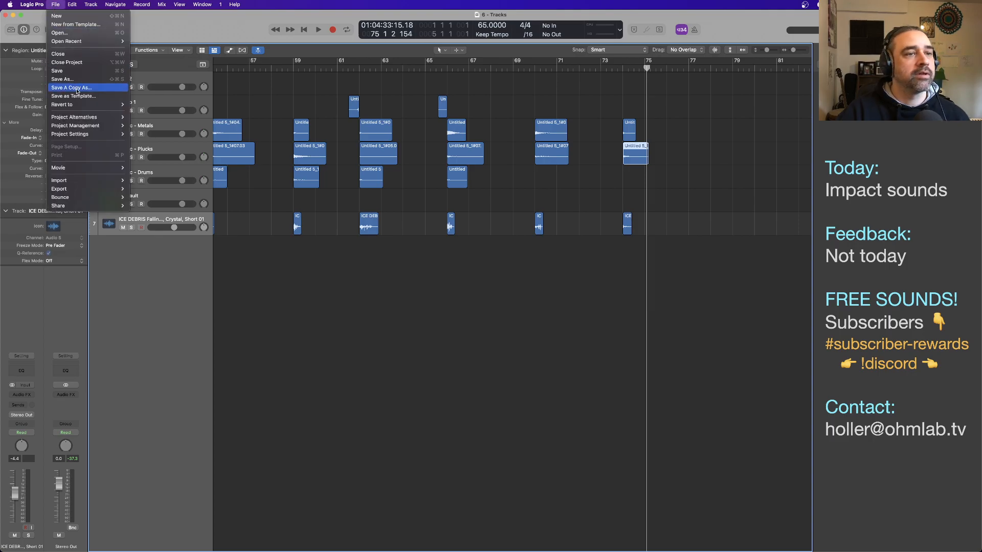
click(77, 79)
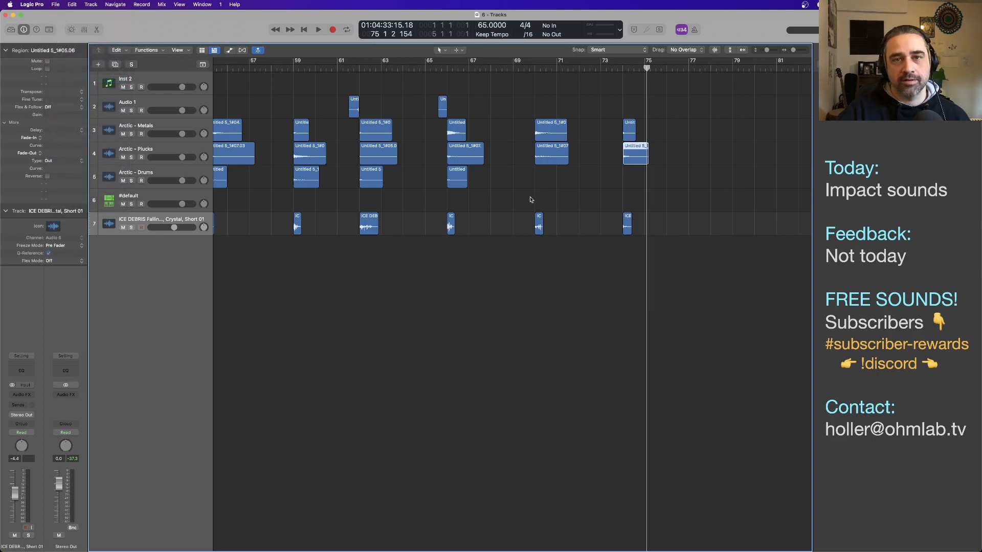
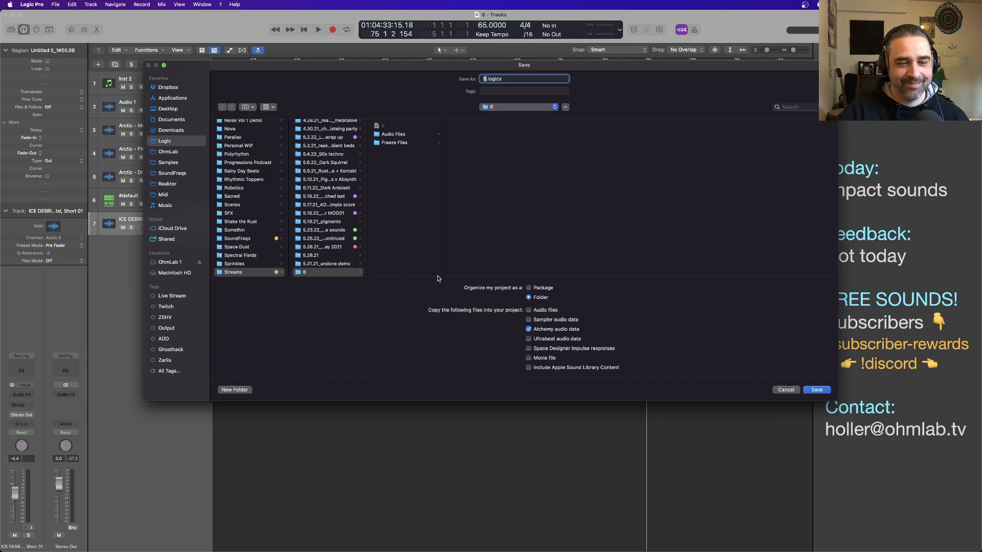
click(788, 392)
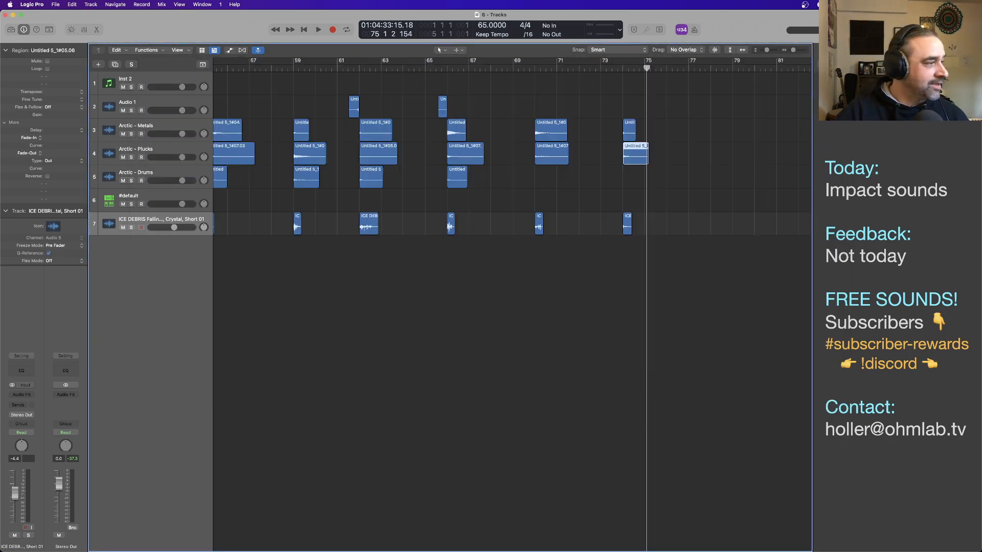
Check the folder path where the project is saved
key(super+Tab)
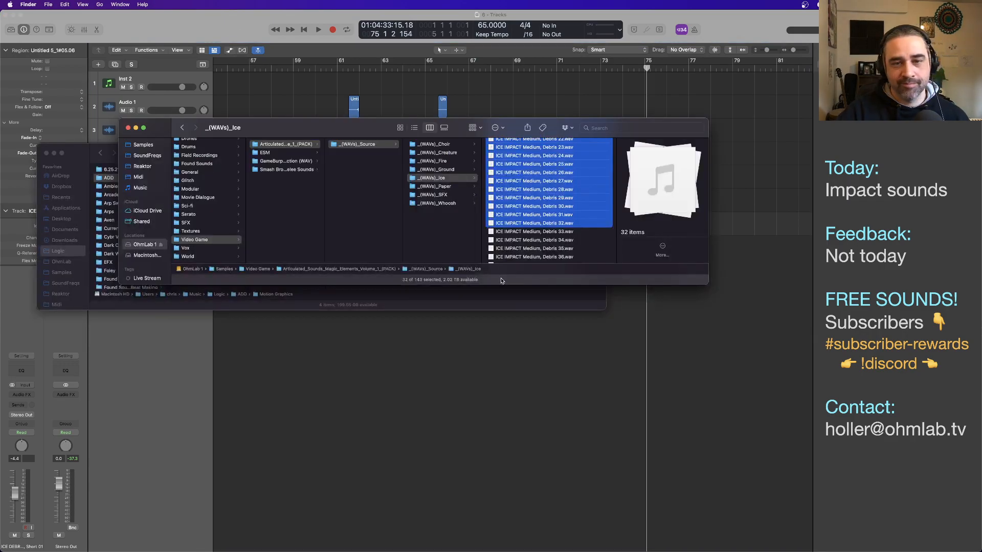
click(399, 345)
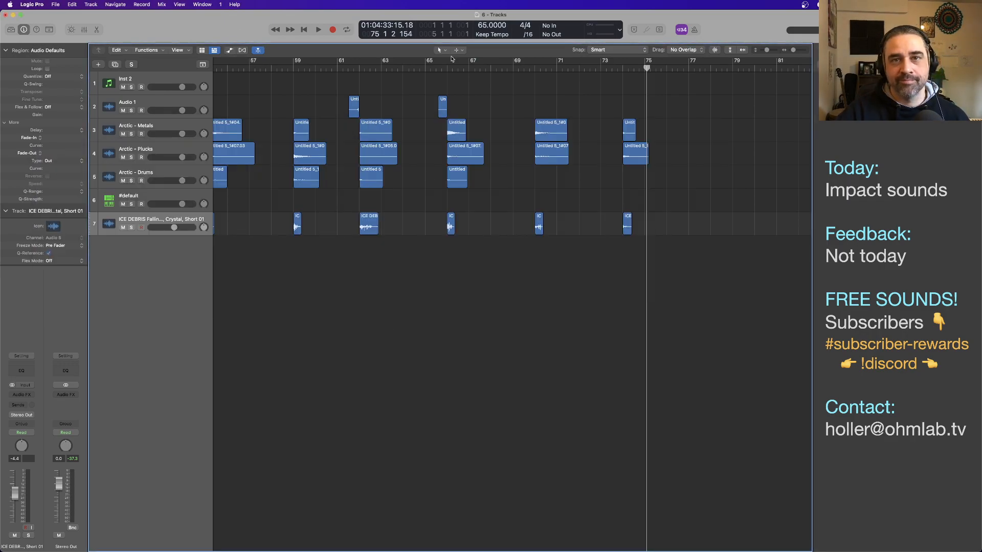
super+click(485, 16)
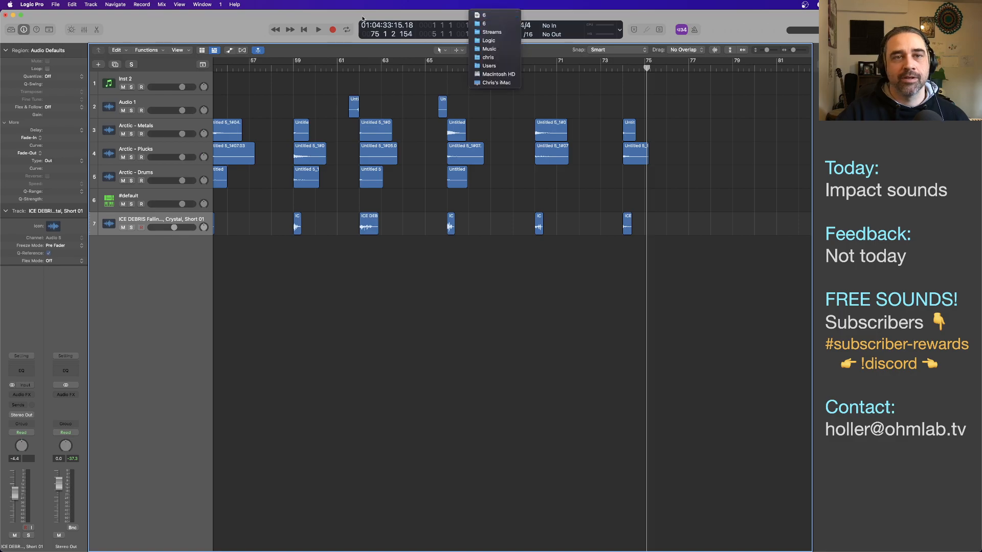
click(285, 44)
Switch to Finder, open the Streams folder inside the Logic folder in a new window, and widen its column to fit the names
key(super+Tab)
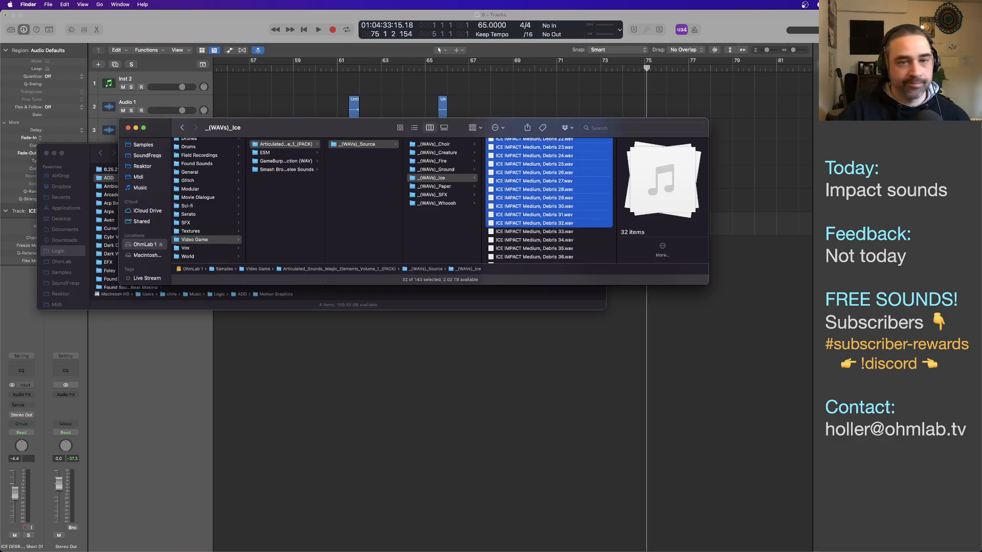
key(super+n)
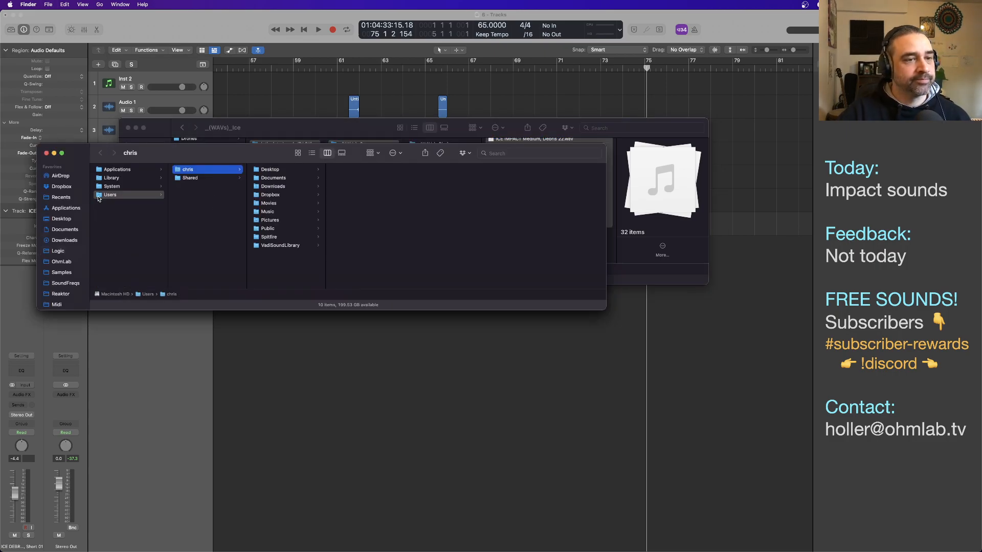
click(73, 251)
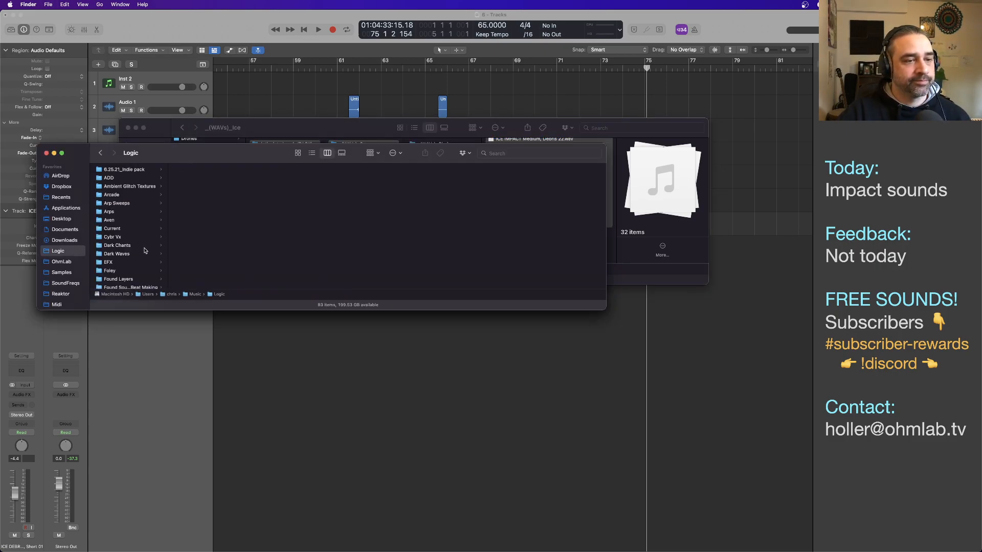
scroll(145, 246, down, 5)
scroll(143, 242, down, 10)
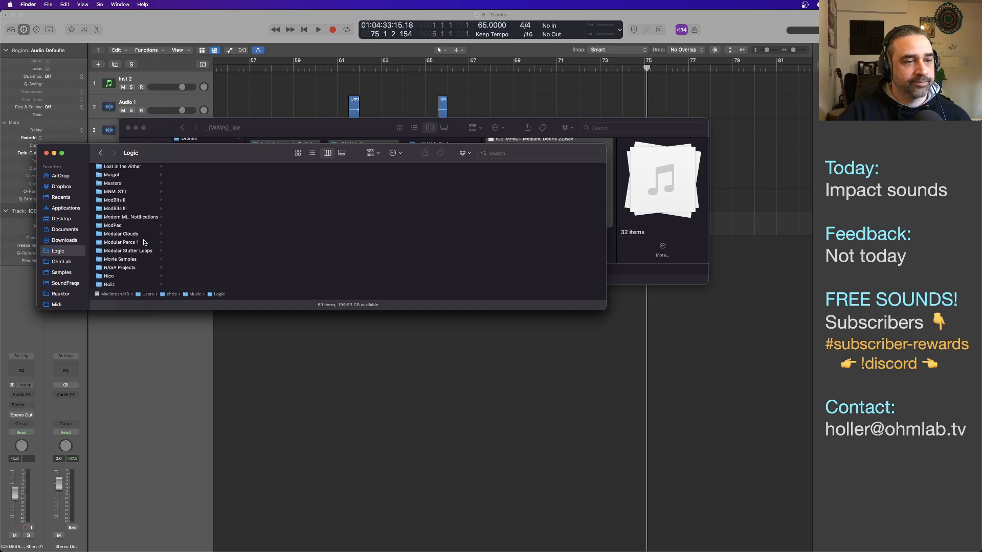
scroll(144, 243, down, 5)
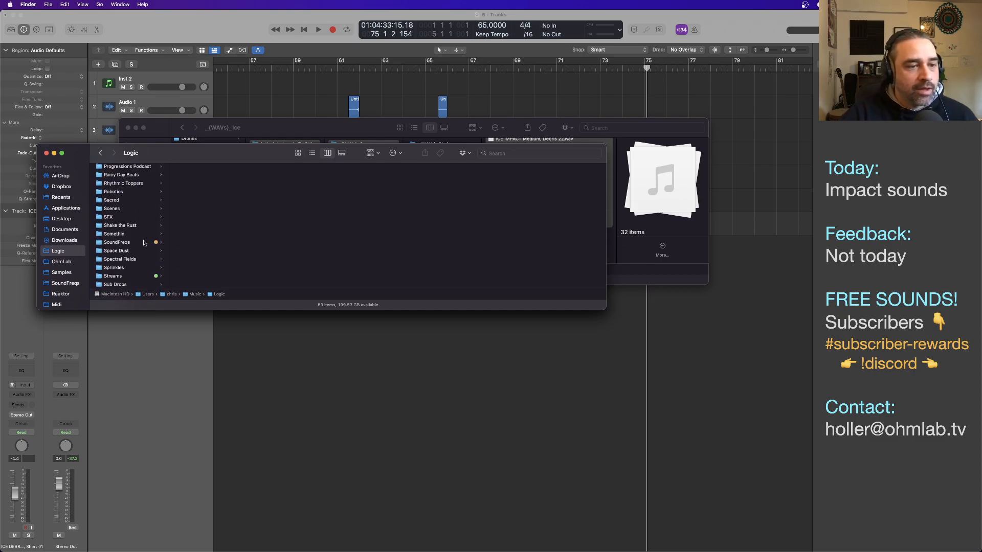
click(144, 241)
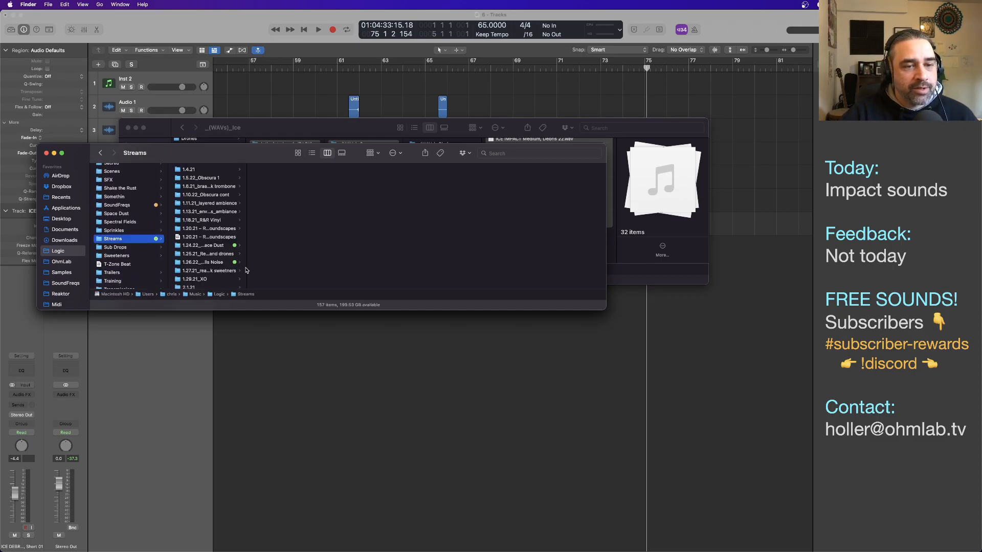
double_click(340, 268)
Rename the project folder 6 in Streams as 6.22.22_Zariis Impacts
scroll(257, 232, down, 15)
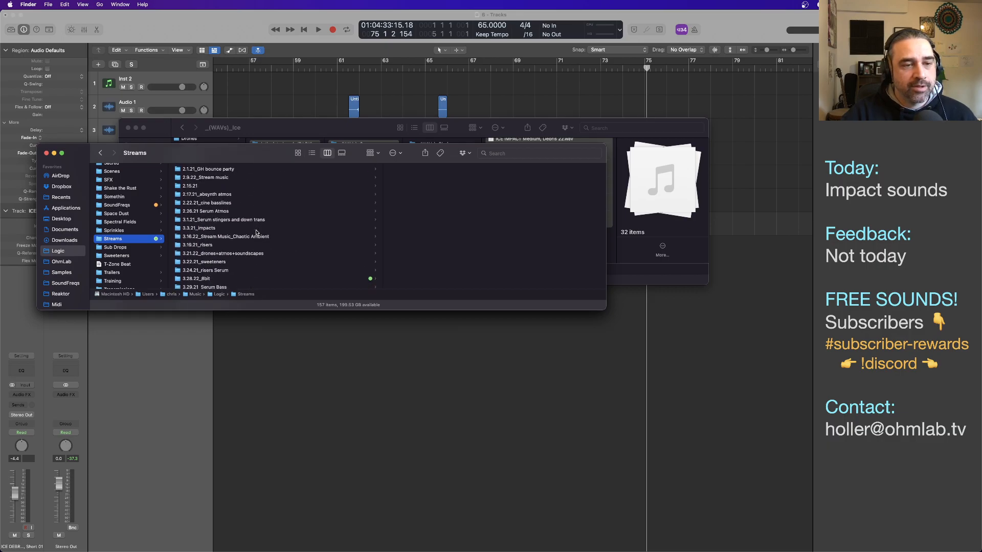
scroll(257, 233, down, 5)
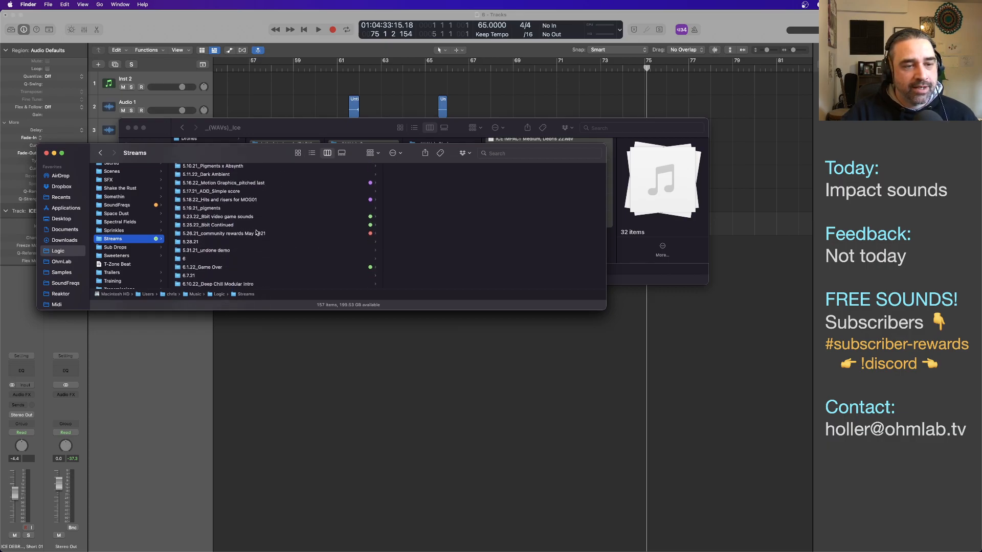
click(188, 248)
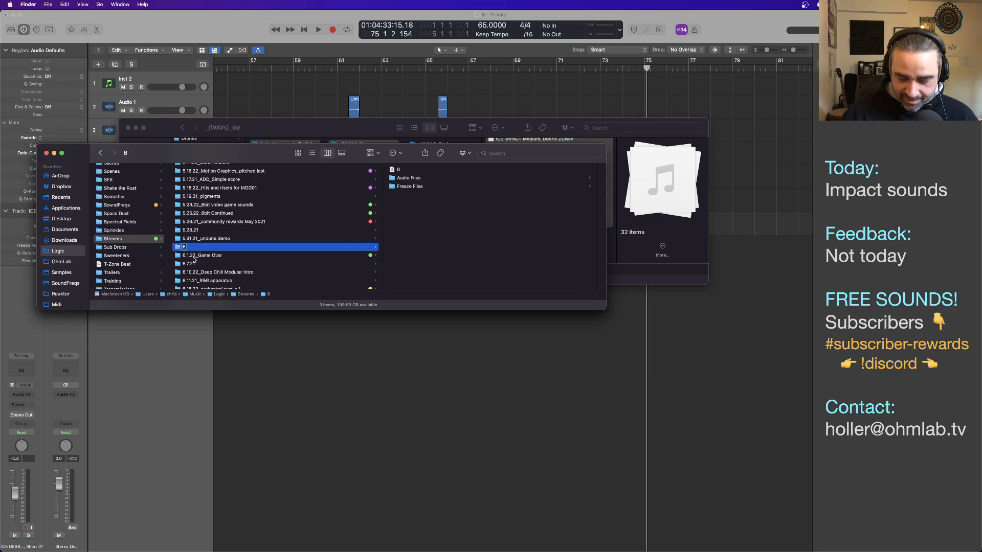
text(.22.22)
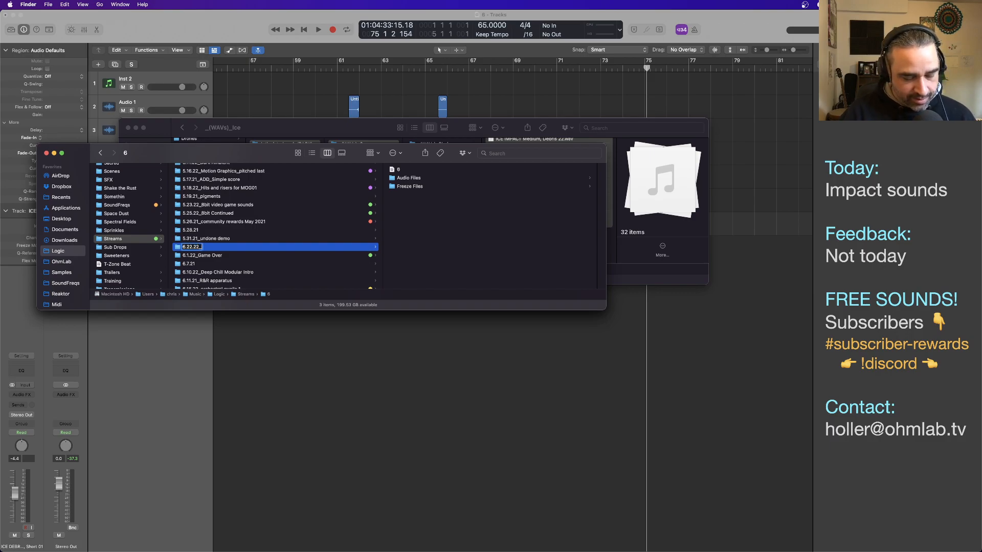
text(_Zarils)
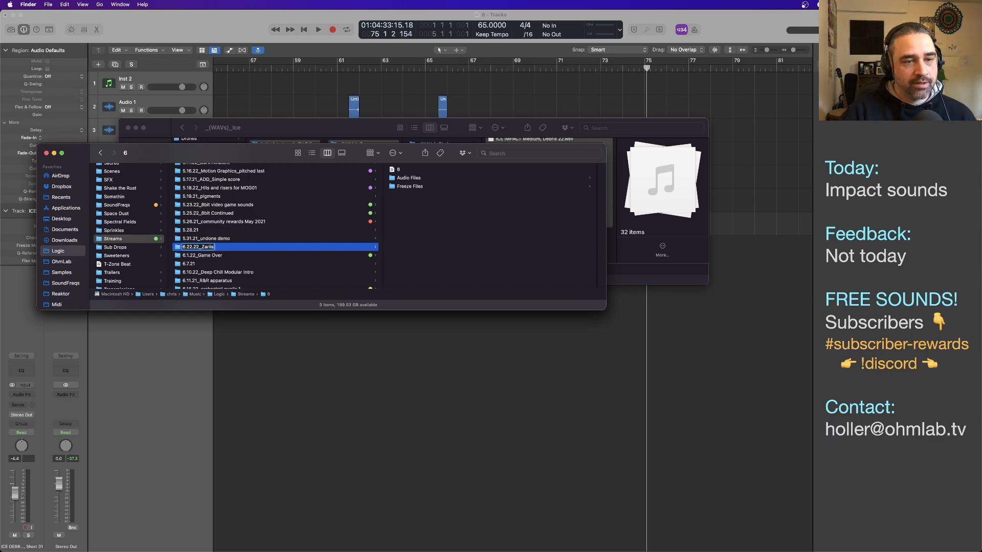
text( Impacts)
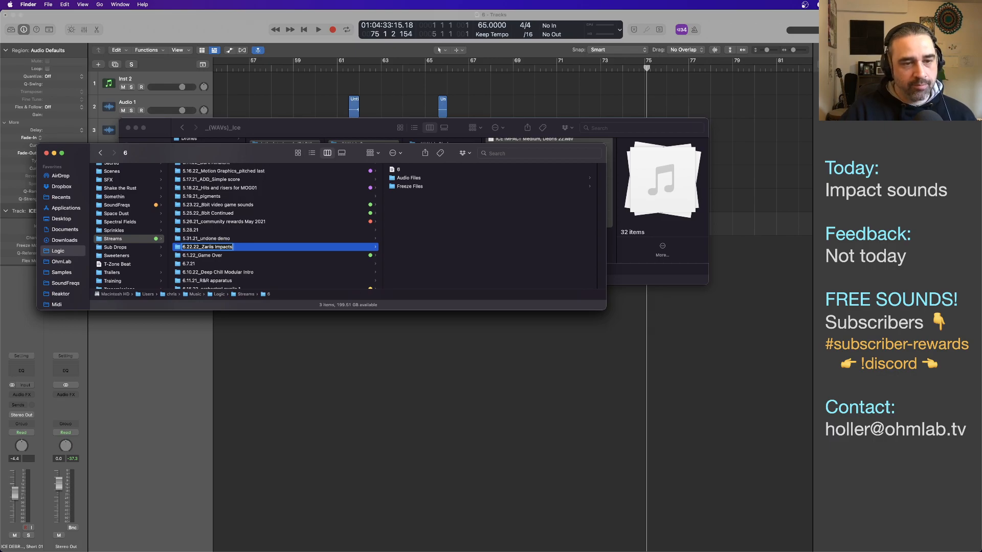
key(Return)
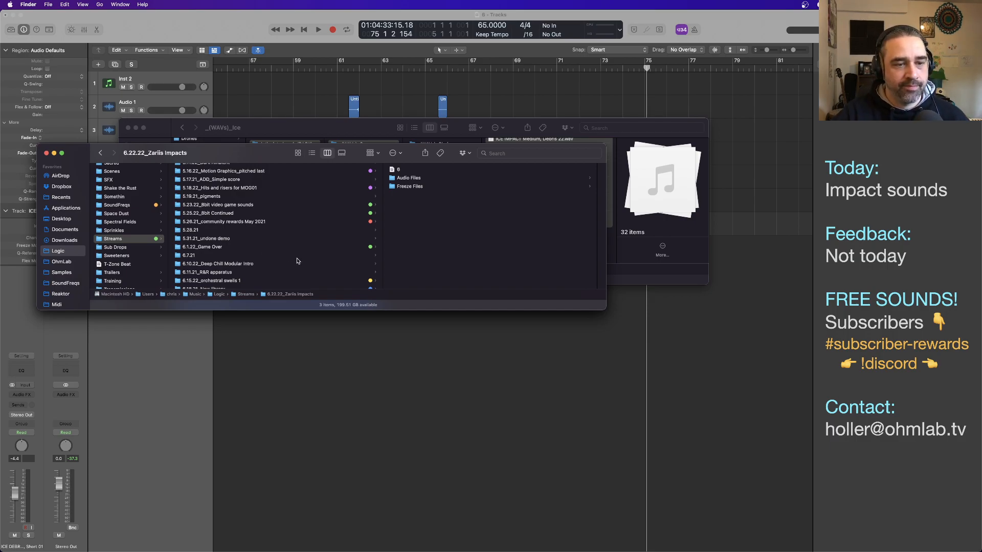
Rename the Logic project file 6 inside the 6.22.22_Zariis Impacts folder as 6.22.22_Zariis Impacts
scroll(295, 261, down, 3)
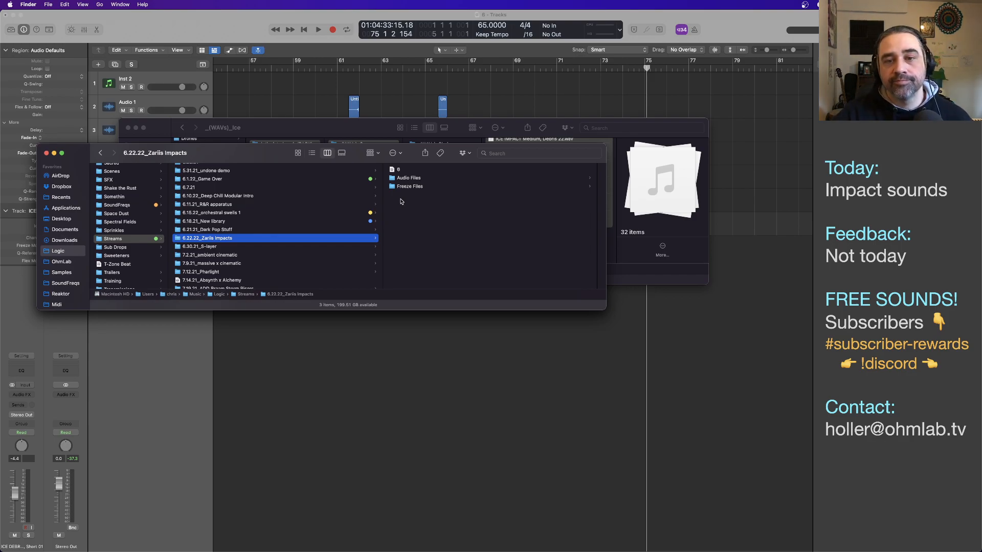
click(400, 171)
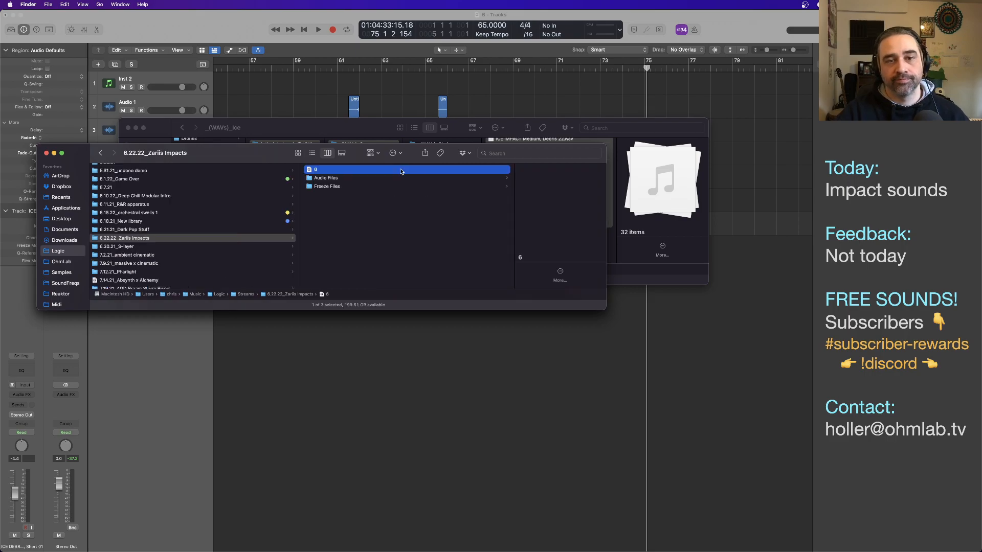
right_click(371, 171)
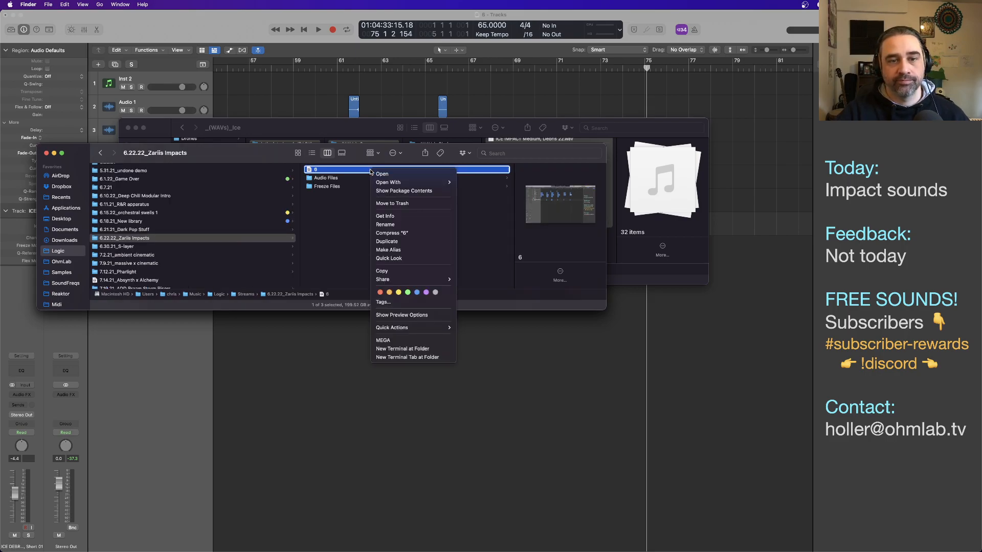
click(388, 224)
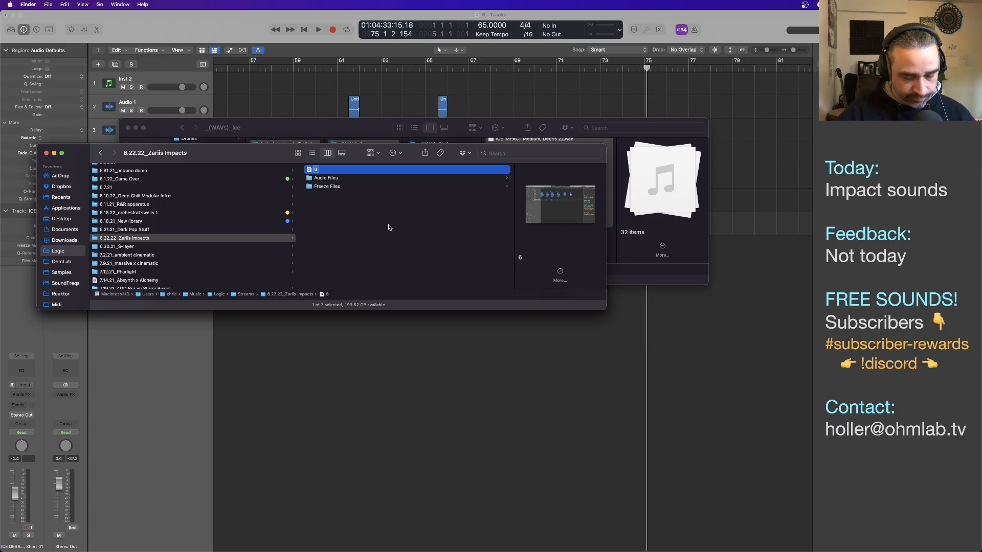
text(.22)
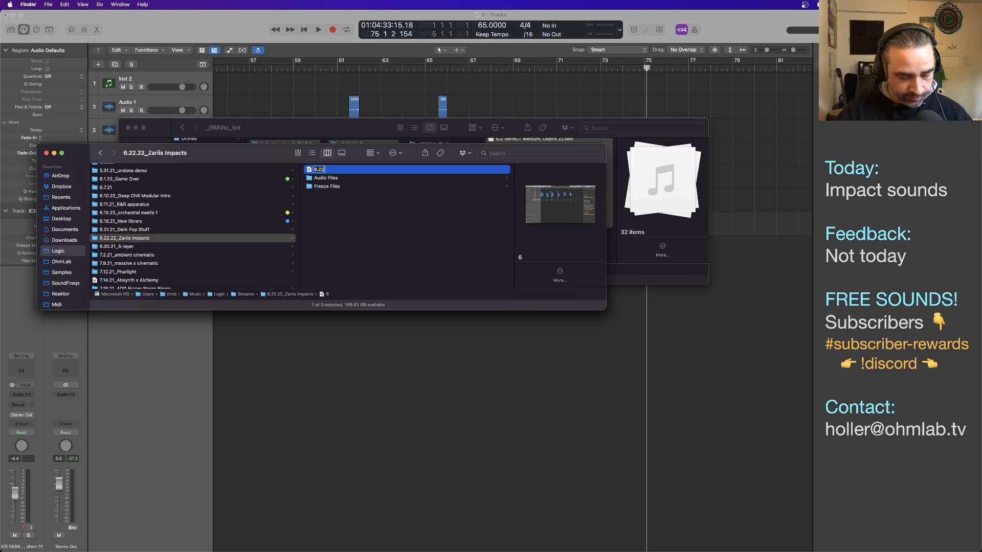
text(.22_Za)
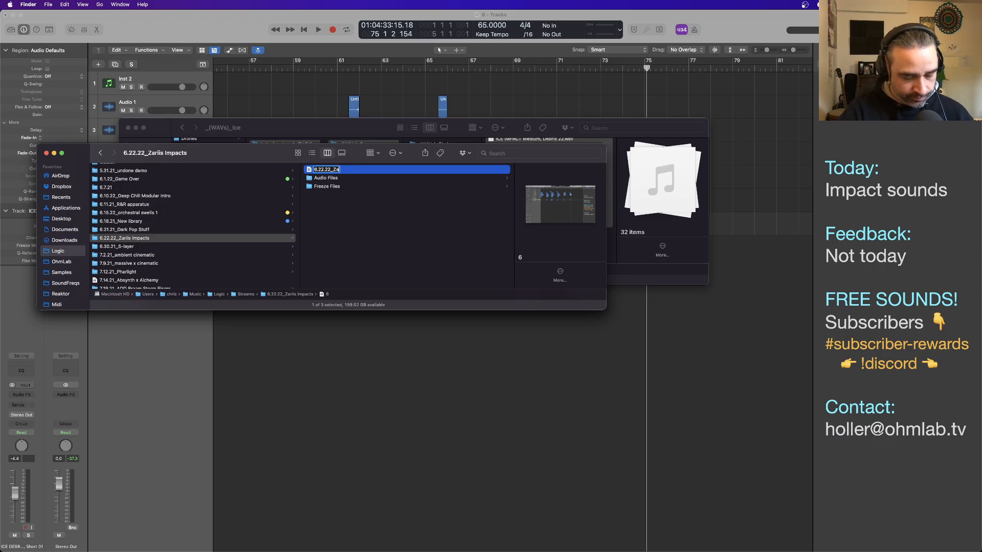
text(riis Impa)
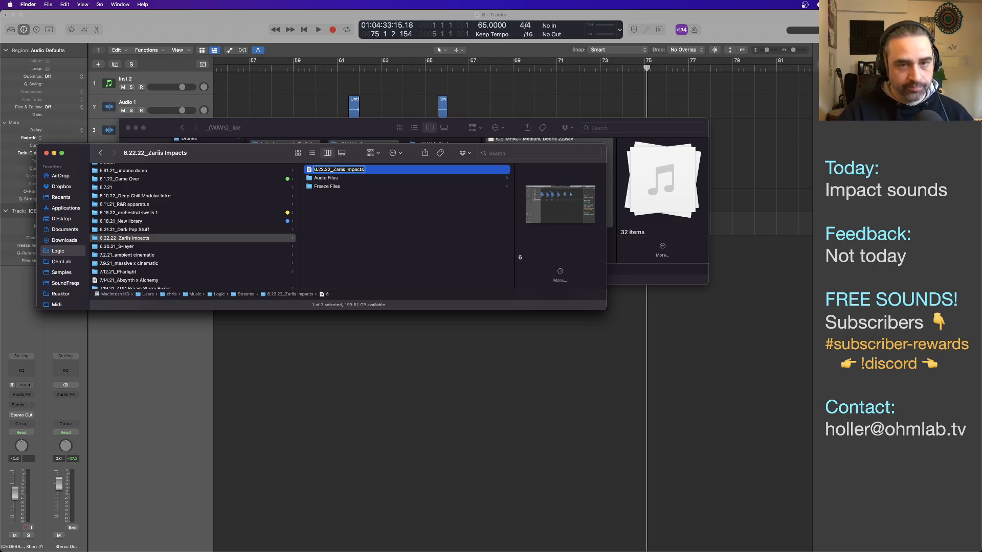
text(cts)
key(Return)
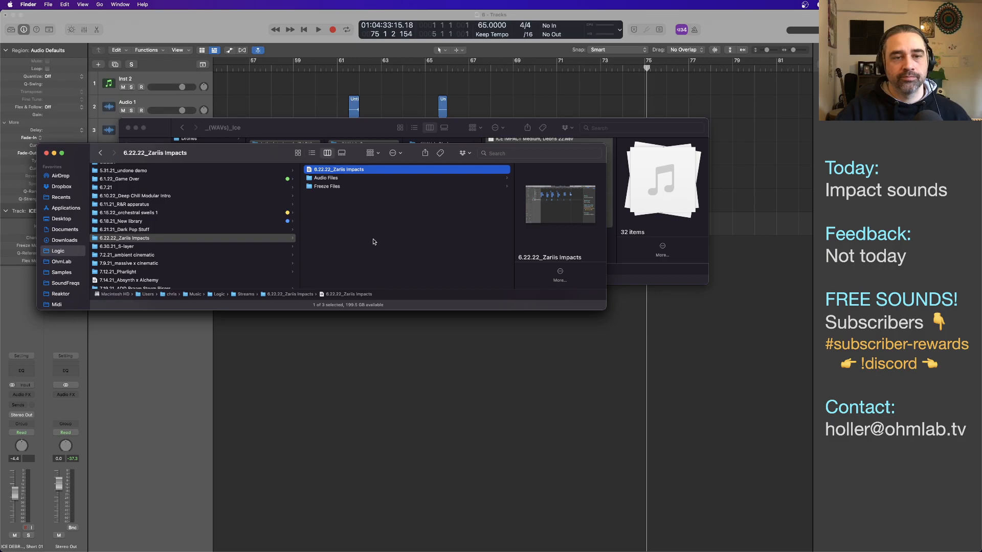
Switch back to Logic Pro and play back the last layered impact at bar 74
key(Left)
click(207, 31)
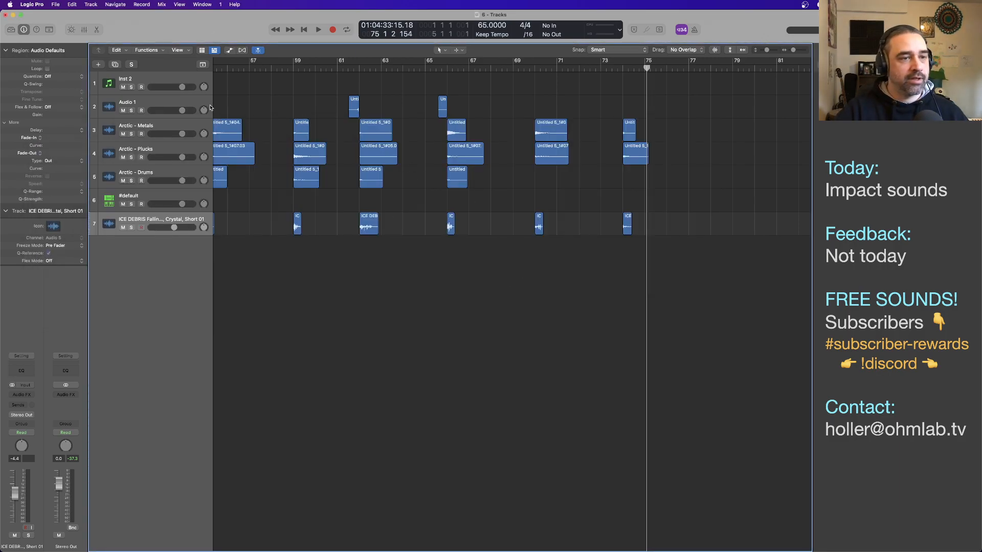
click(615, 68)
key(space)
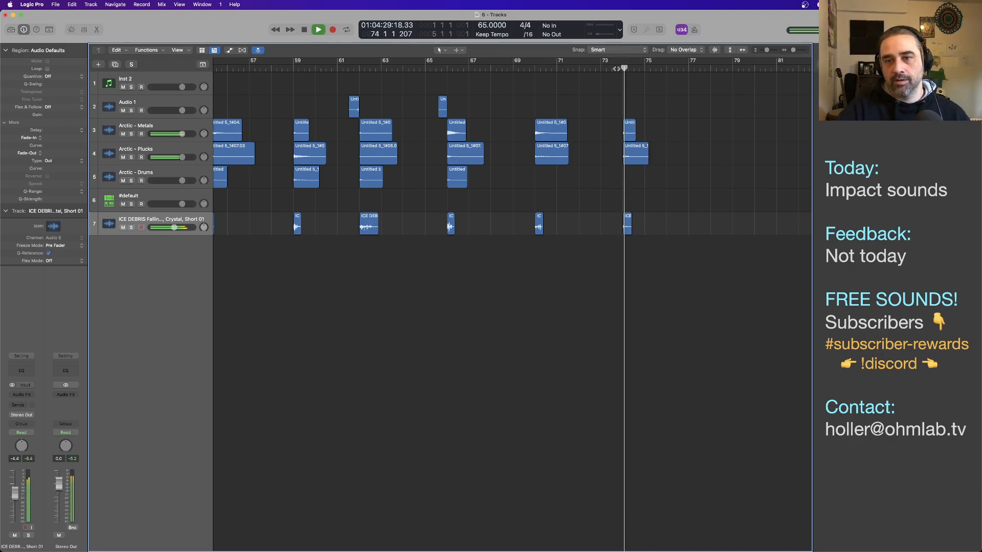
key(space)
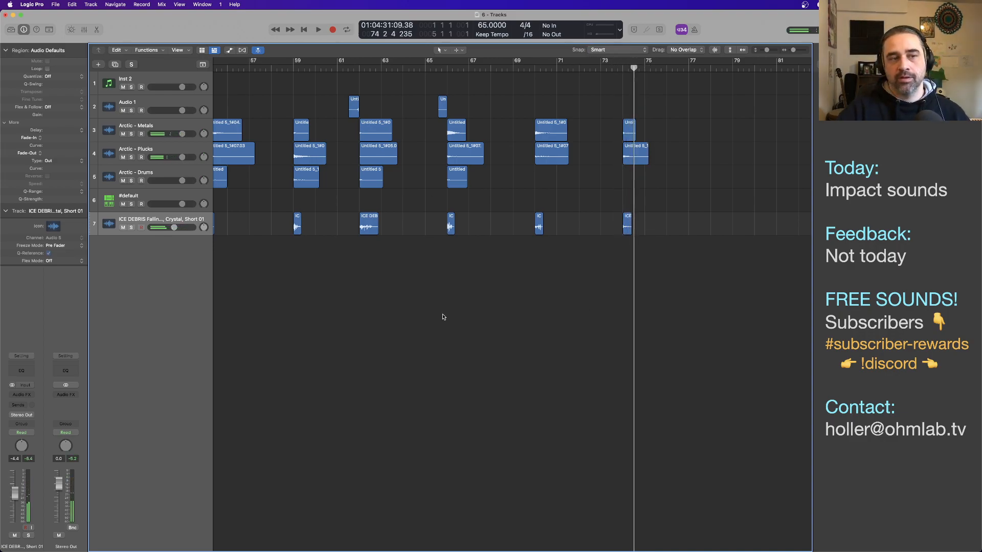
click(56, 5)
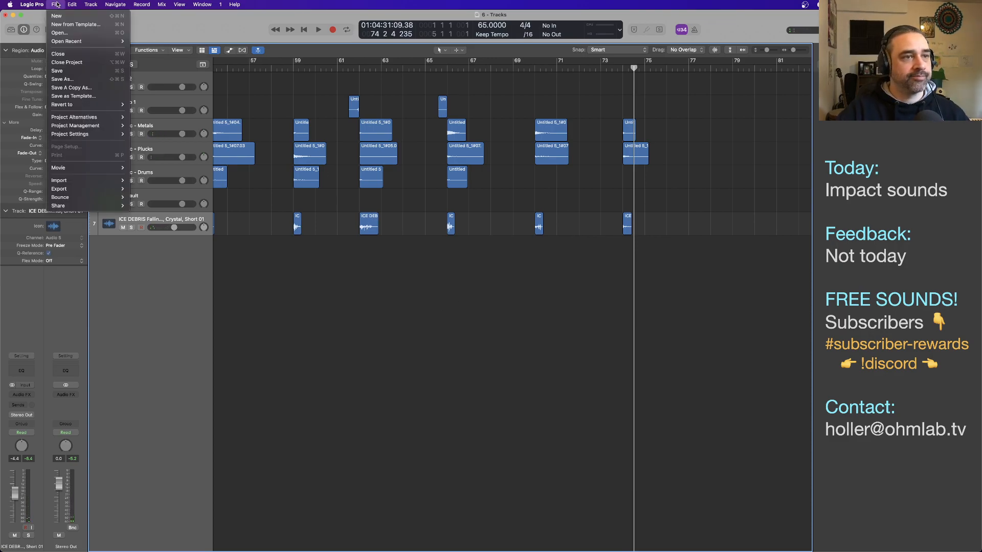
click(65, 80)
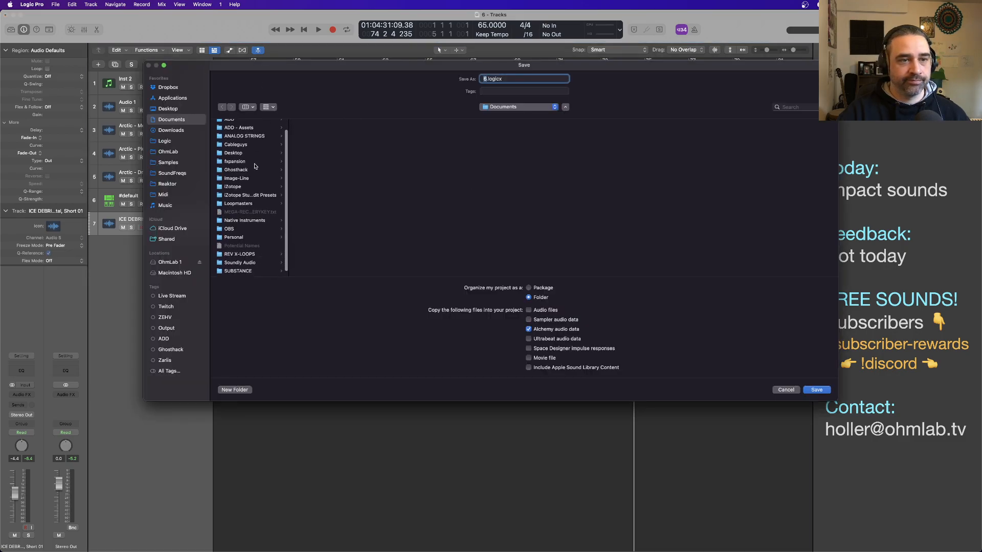
click(182, 138)
scroll(256, 169, down, 15)
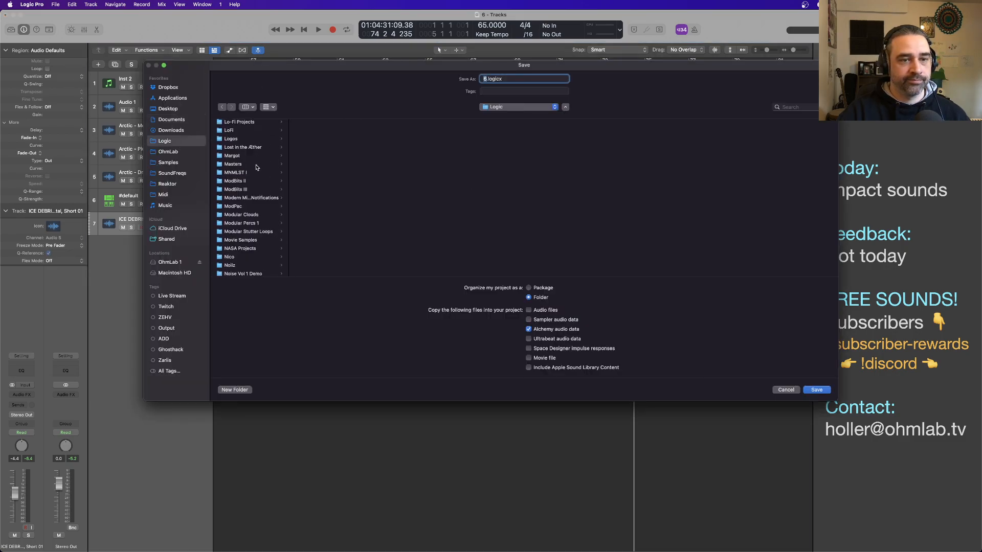
click(255, 202)
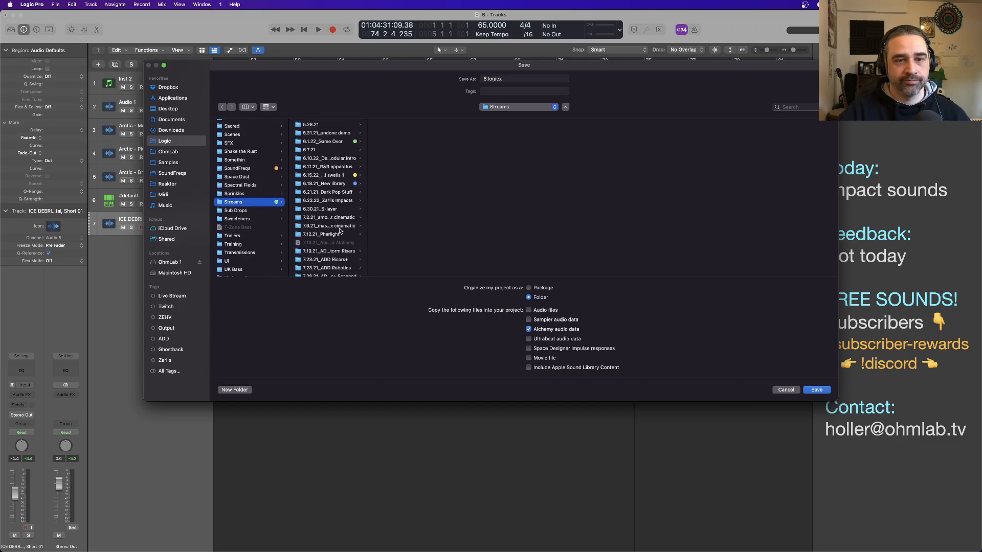
click(341, 202)
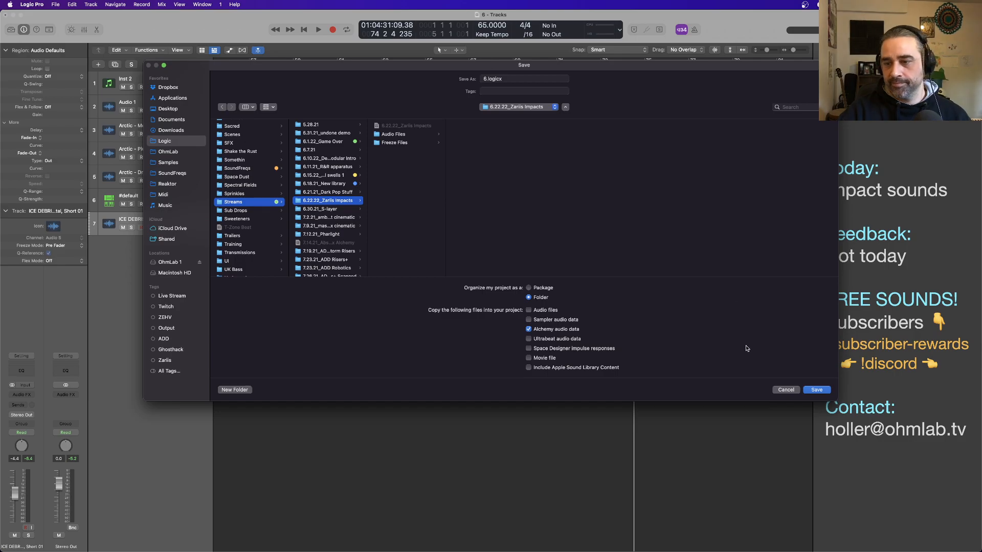
click(787, 391)
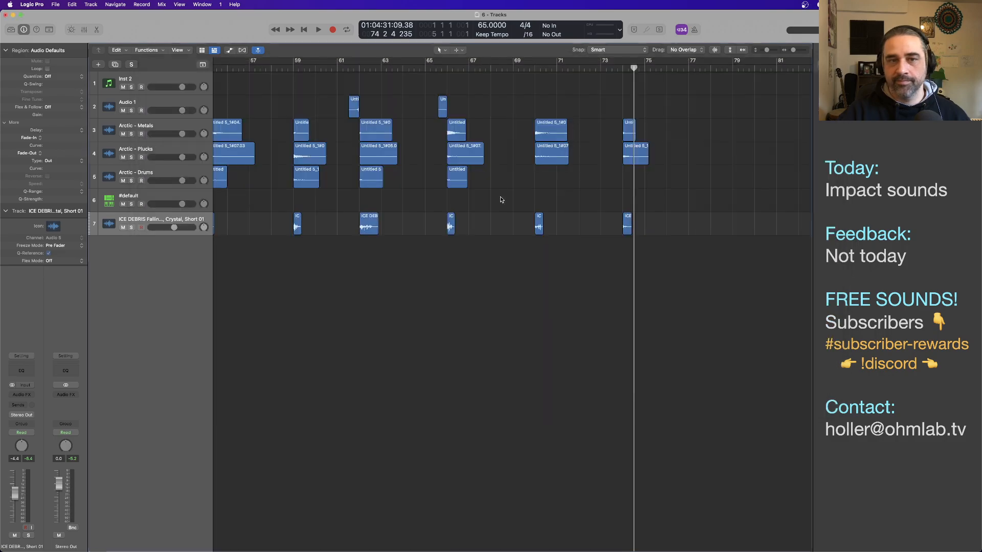
Play back the layered impact at bar 49
ctrl+alt+click(384, 260)
click(409, 69)
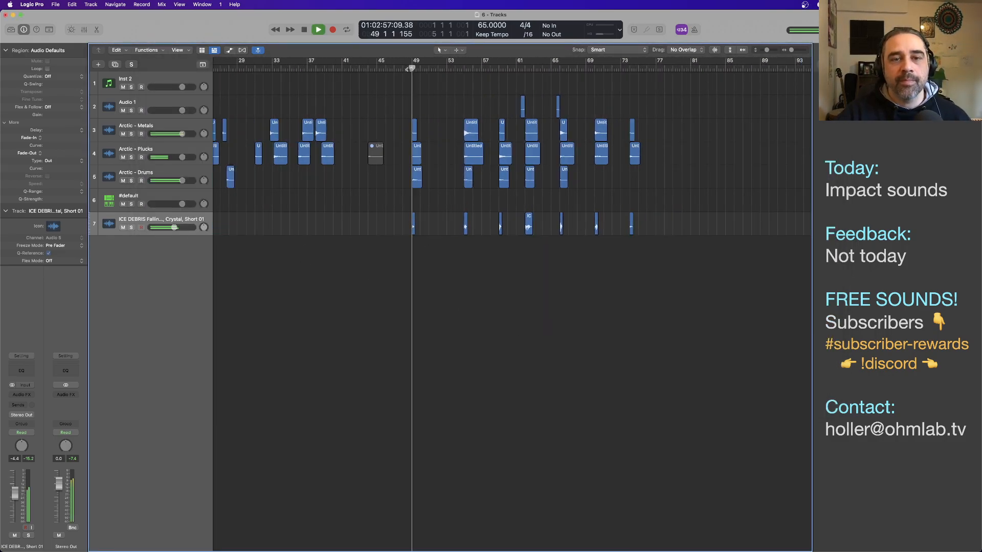
ctrl+alt+click(461, 205)
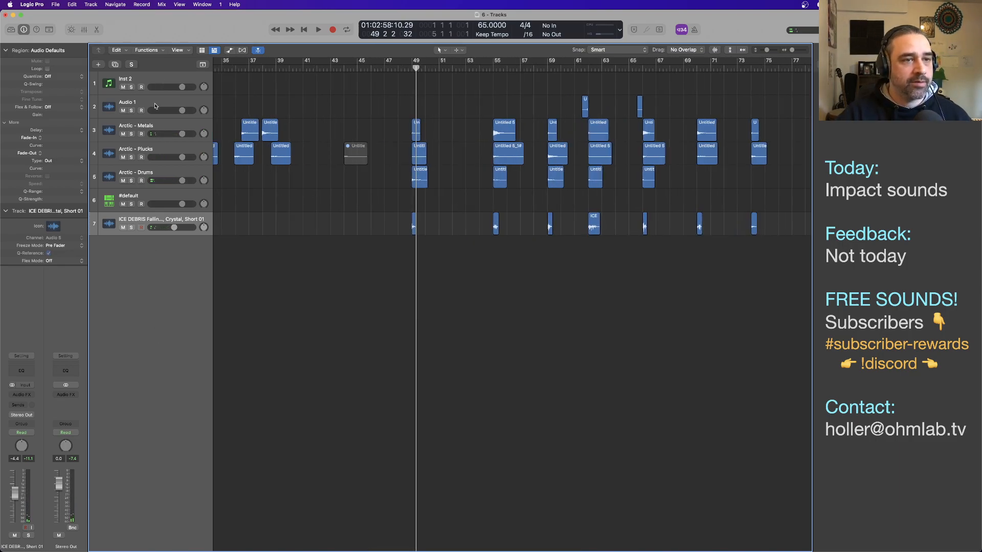
Add a new software instrument track below the ice debris track and load the stereo version of Reaktor 6 on it
click(158, 75)
double_click(197, 333)
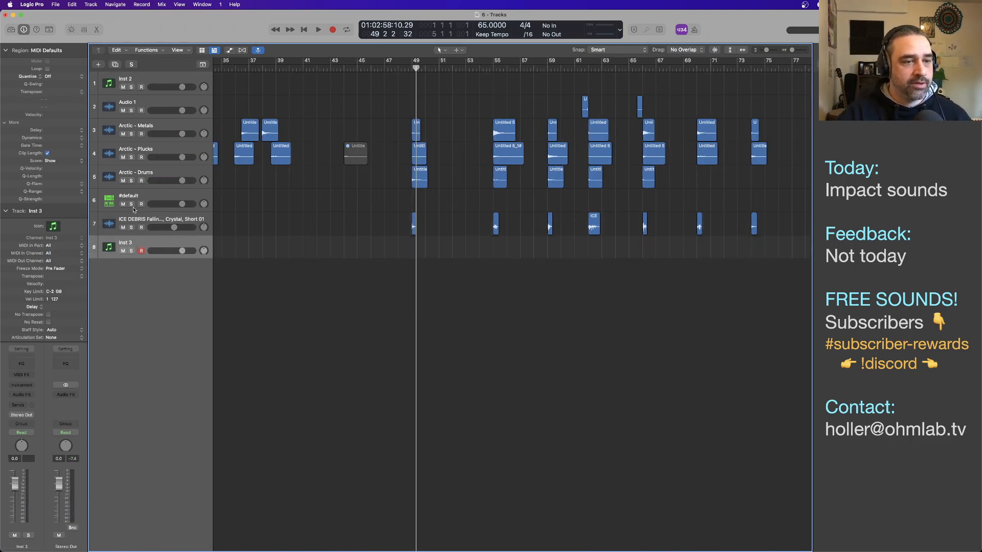
click(22, 385)
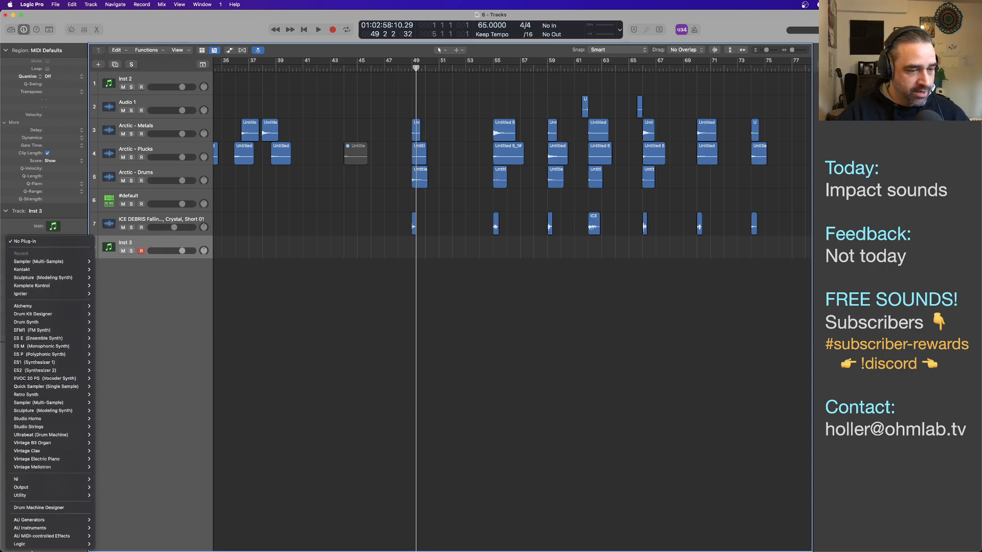
mouse_move(77, 480)
mouse_move(127, 528)
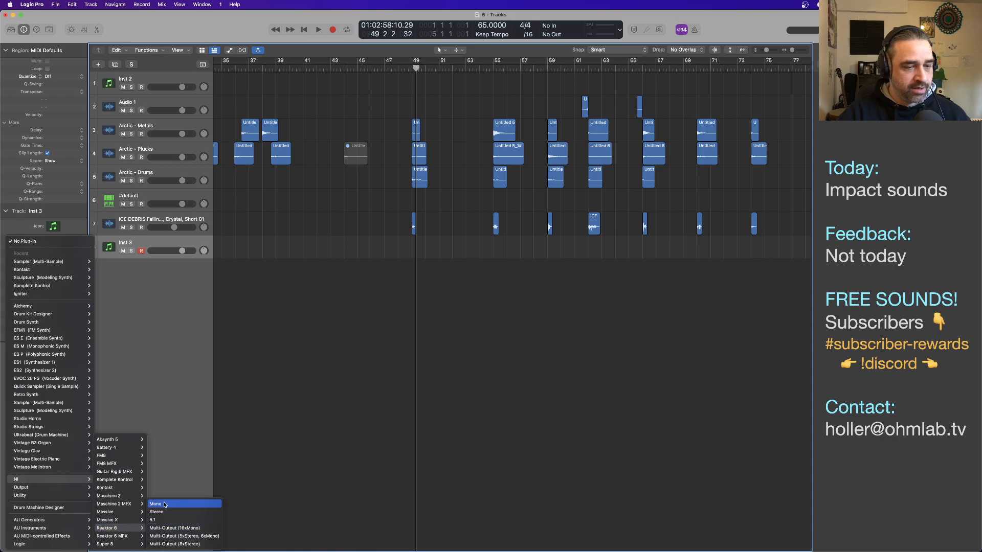
click(164, 514)
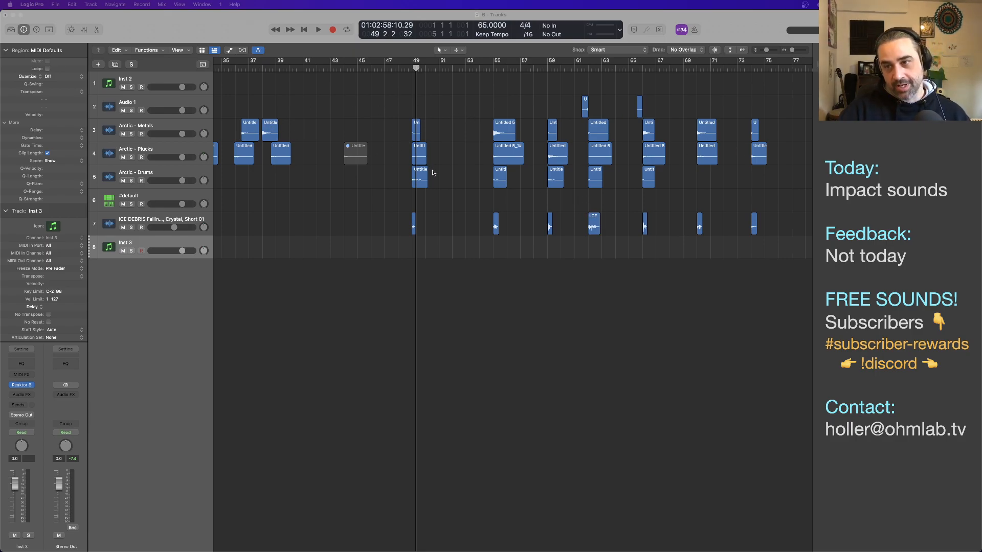
scroll(432, 172, up, 4)
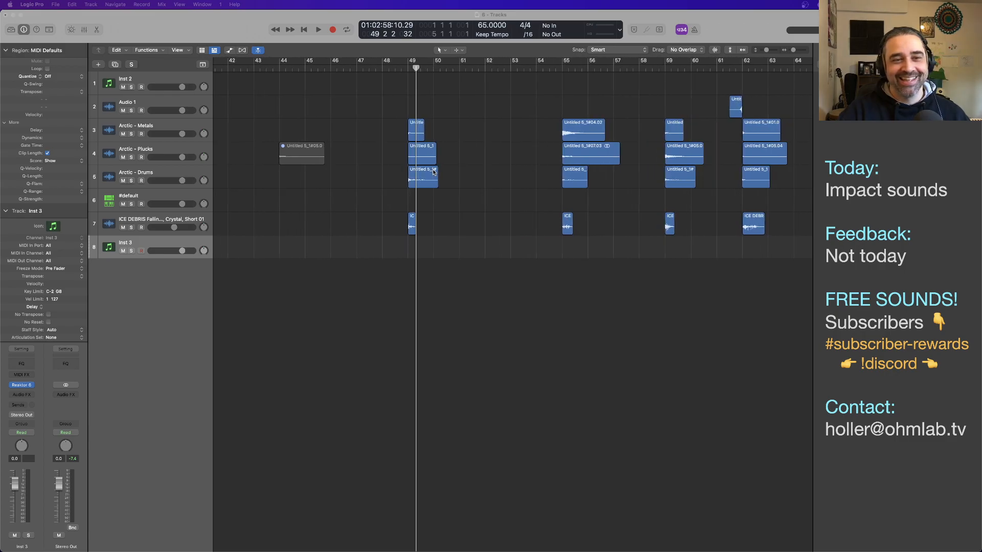
scroll(406, 169, left, 8)
scroll(404, 169, right, 15)
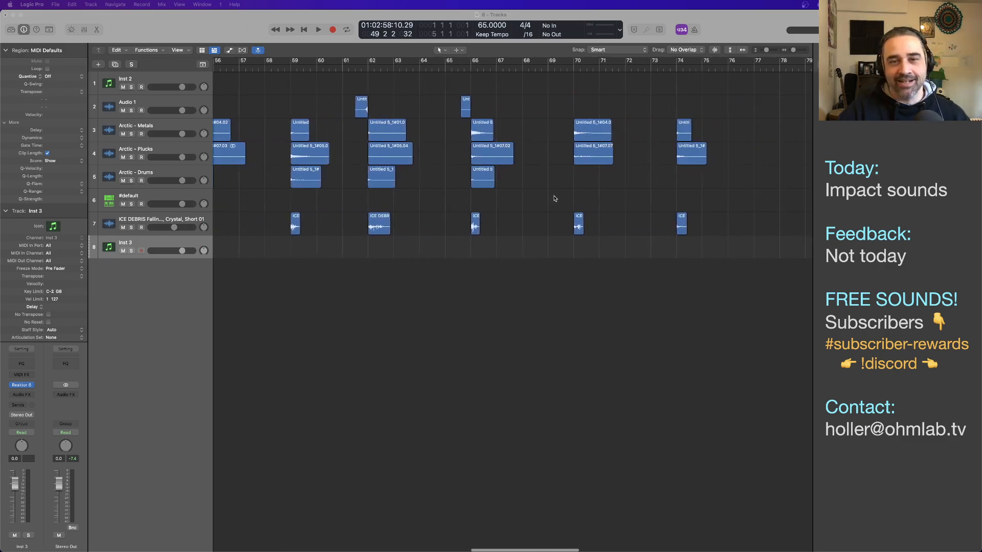
scroll(407, 174, down, 6)
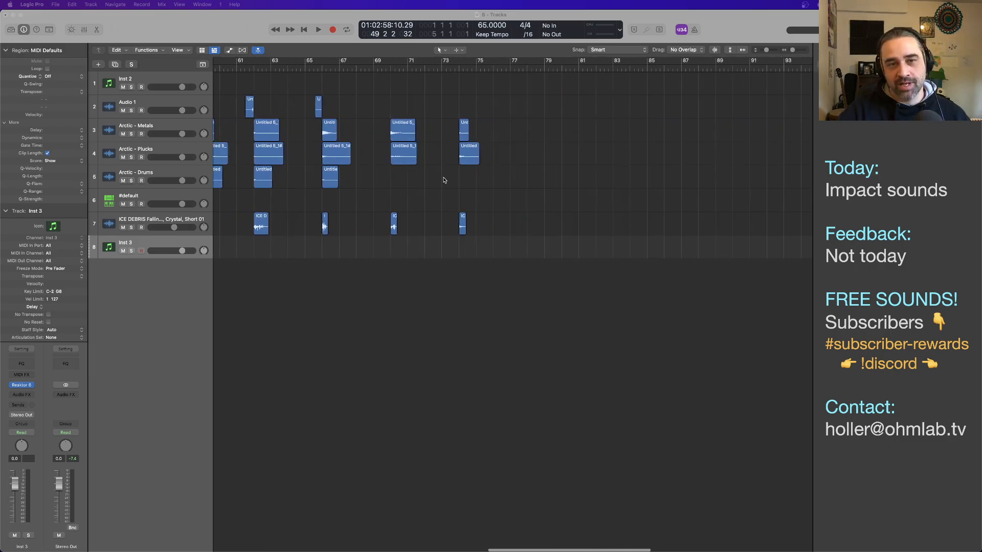
scroll(438, 176, left, 3)
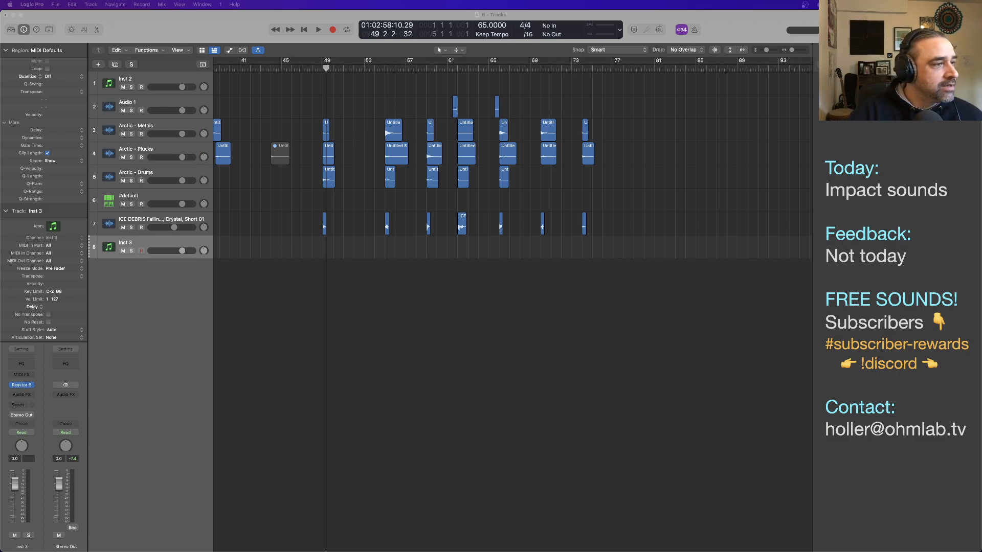
Load the Space Drone ensemble into Reaktor 6 on the new track and move the plug-in window clear of the track headers
click(22, 385)
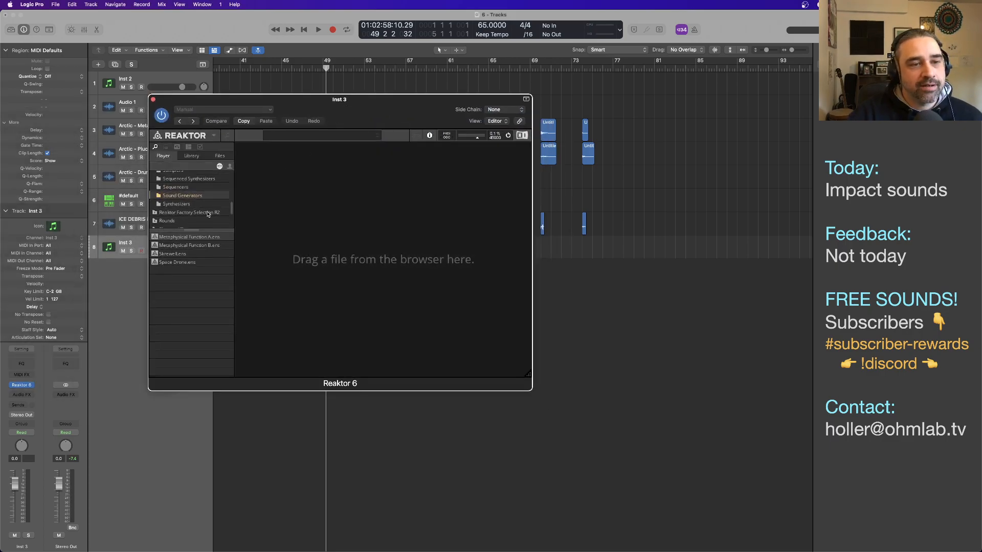
double_click(180, 263)
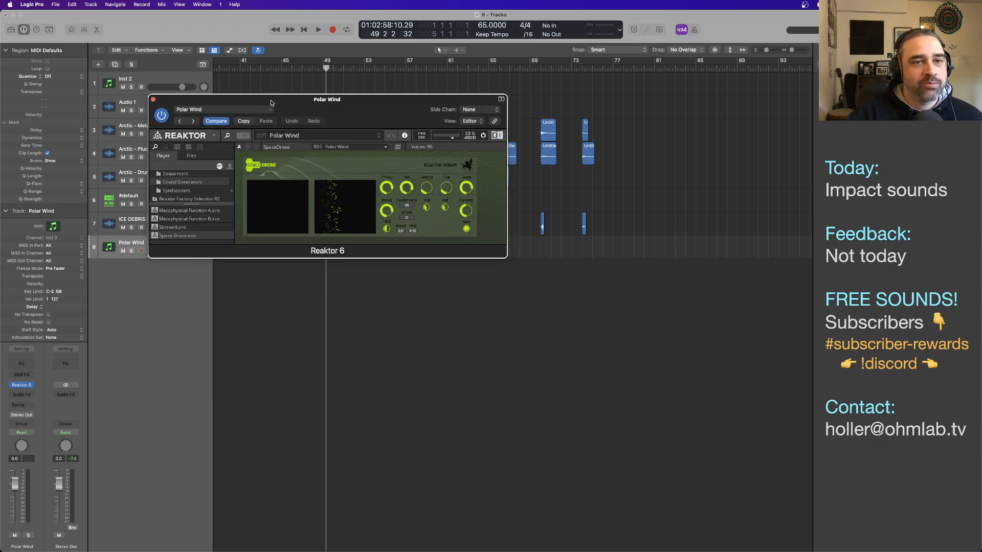
drag(271, 102, 375, 209)
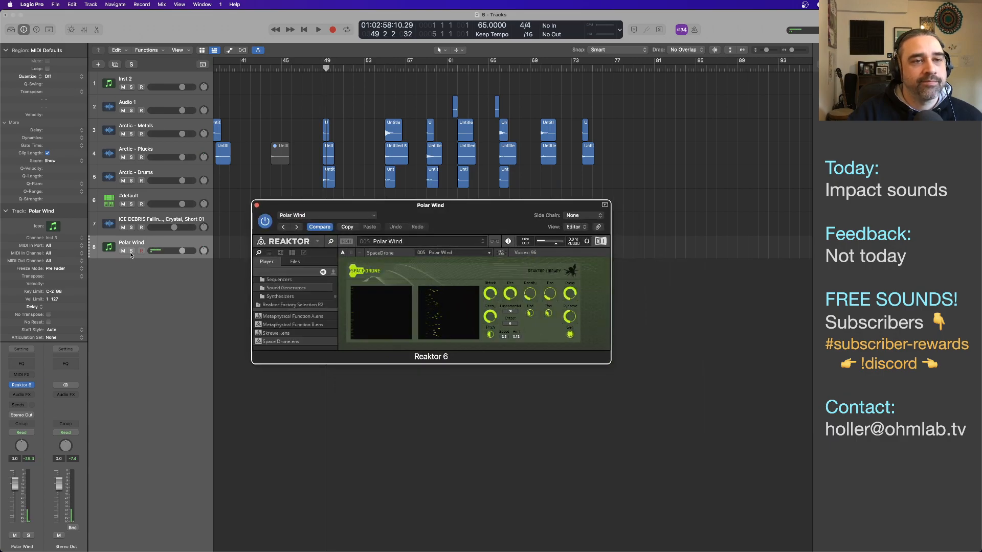
Lower the Polar Wind track's volume to -8.2 dB while it is soloed, close the Reaktor window and unsolo the track
click(131, 251)
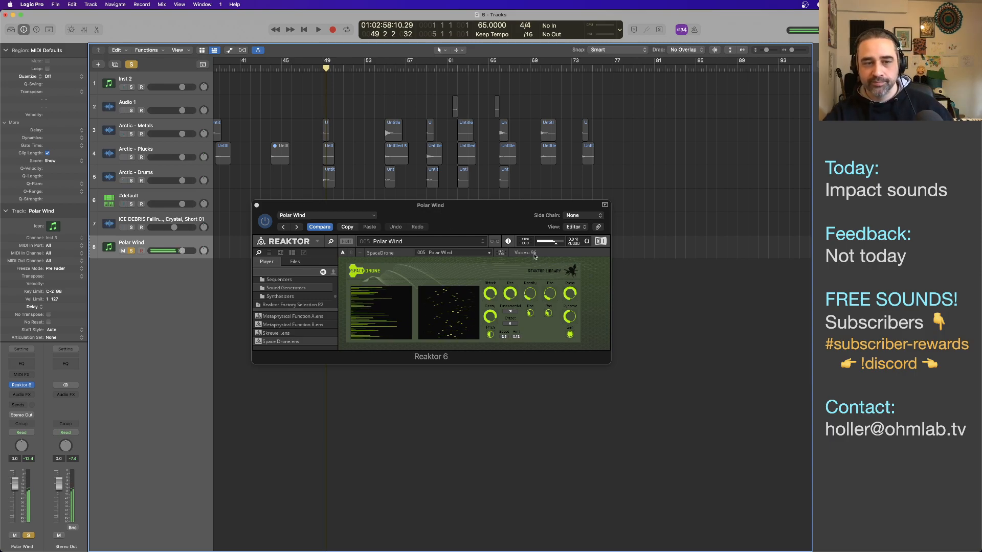
drag(182, 251, 168, 251)
drag(464, 210, 305, 342)
click(99, 337)
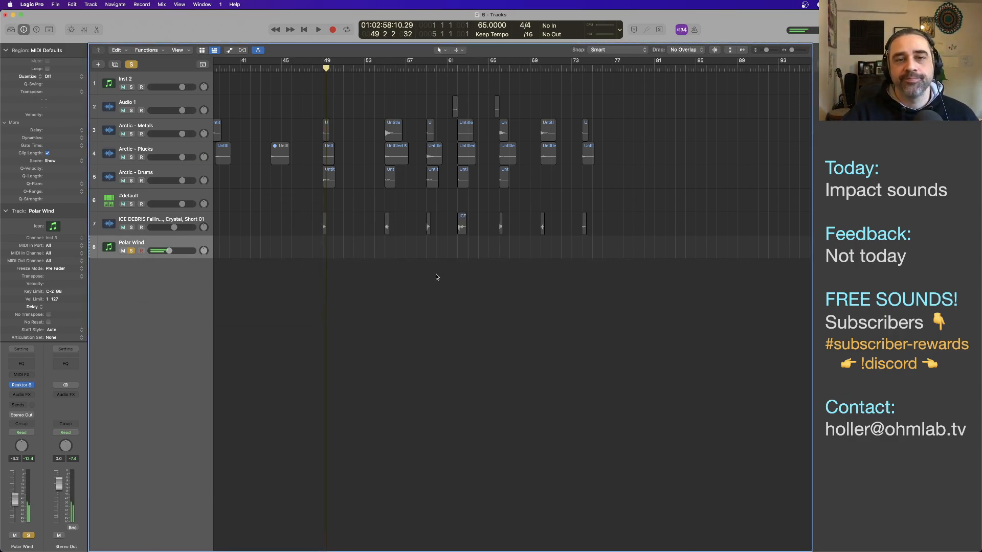
click(132, 252)
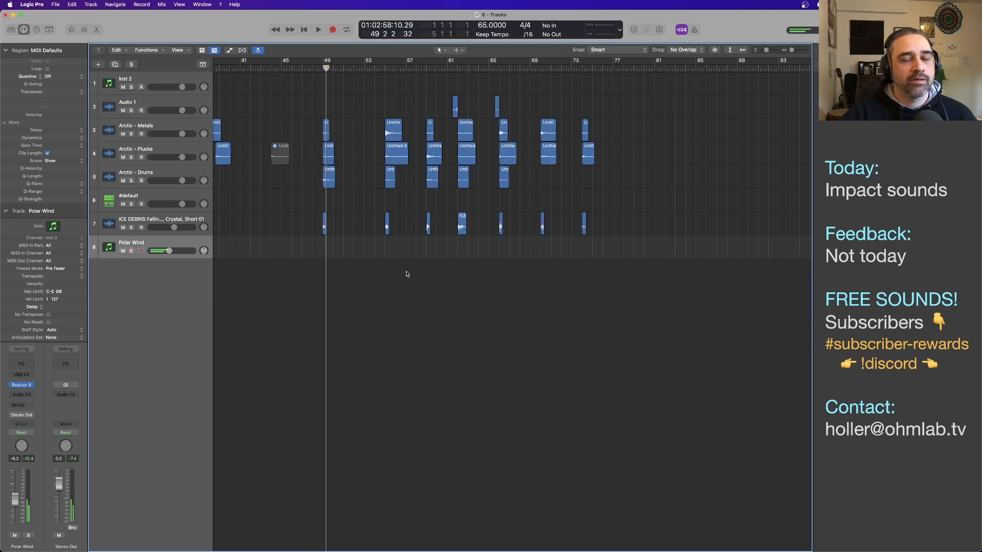
Play back the impacts at bars 49, 55 and 59 together with the Polar Wind drone
double_click(311, 68)
scroll(360, 158, up, 4)
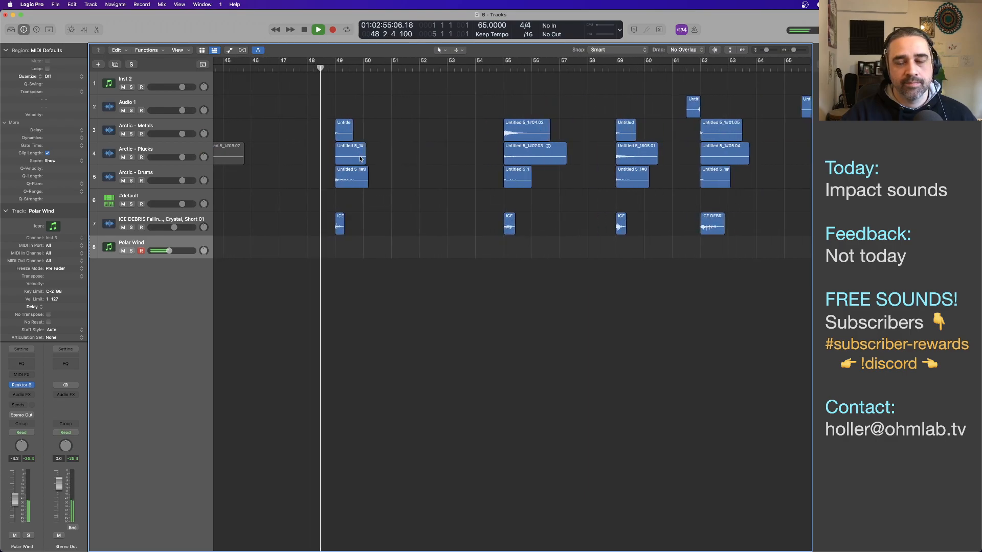
scroll(366, 163, up, 4)
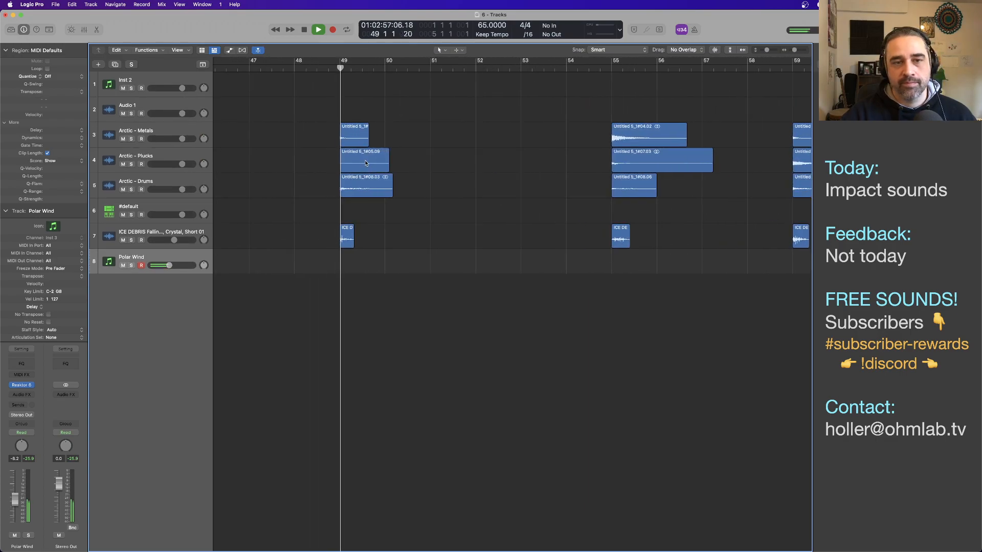
click(599, 69)
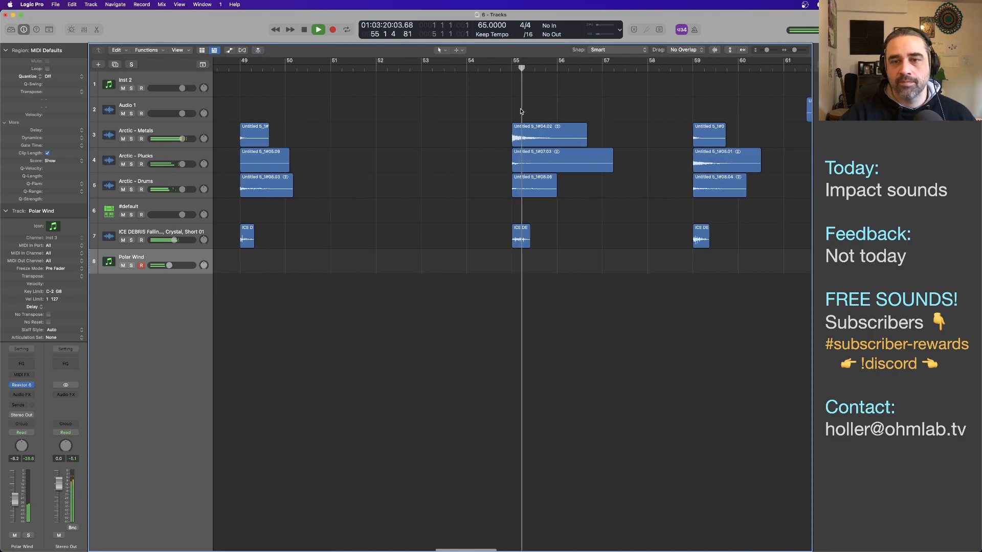
scroll(522, 111, right, 5)
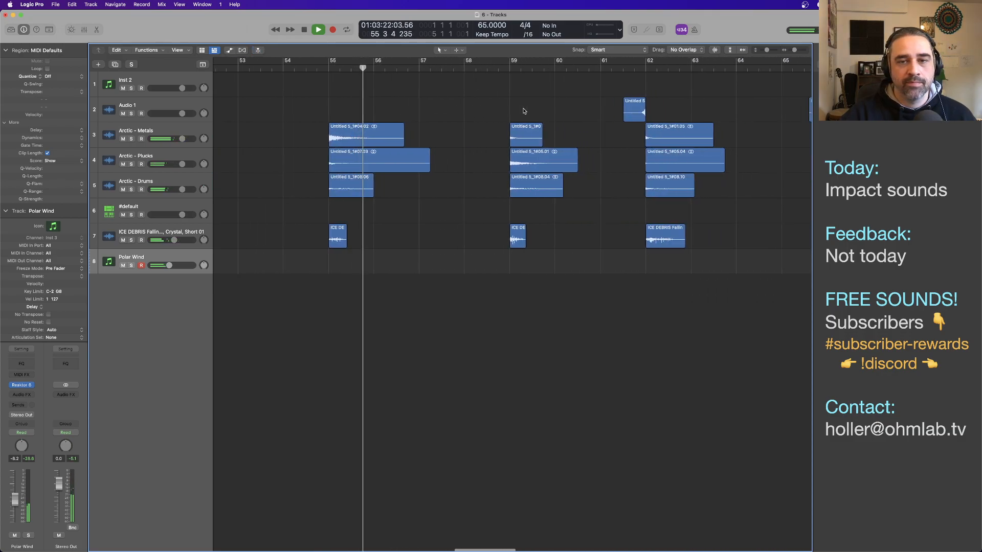
click(506, 68)
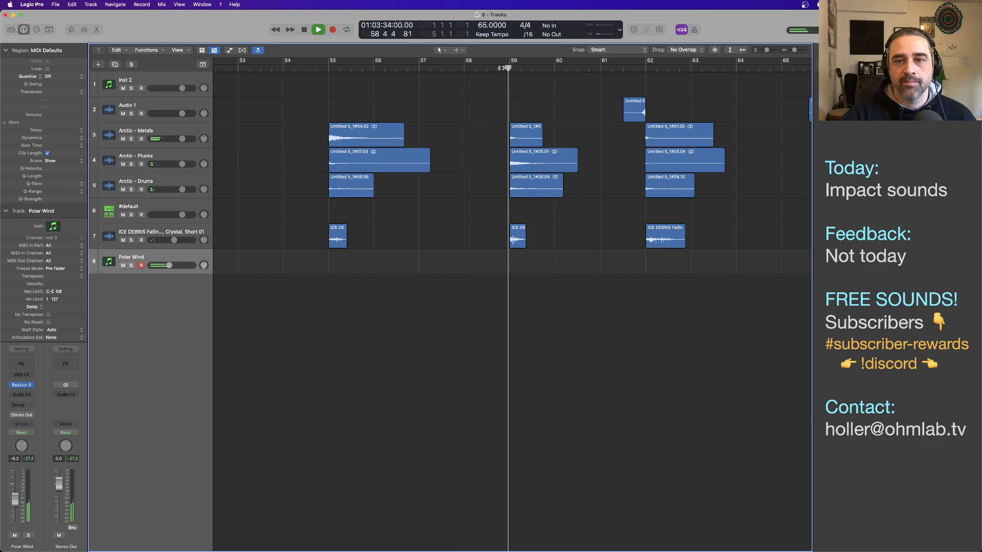
Adjust Space Drone's fundamental frequency in Reaktor during playback, close the plug-in window and stop playback
click(111, 263)
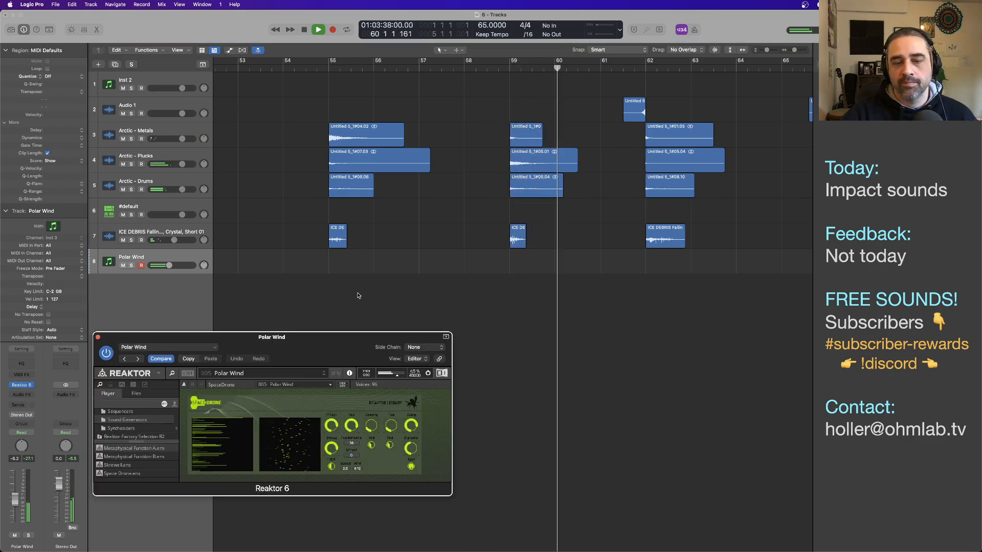
click(355, 445)
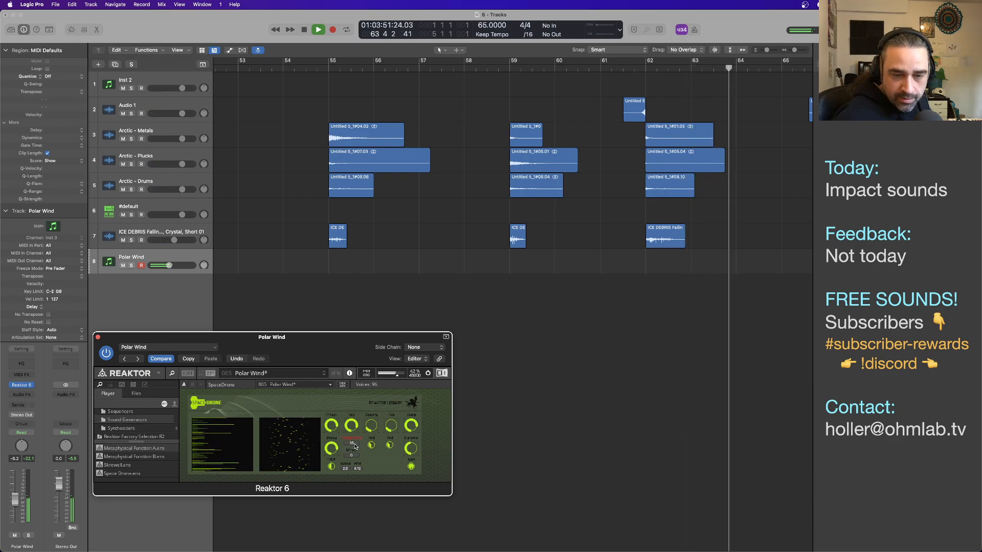
drag(354, 446, 355, 448)
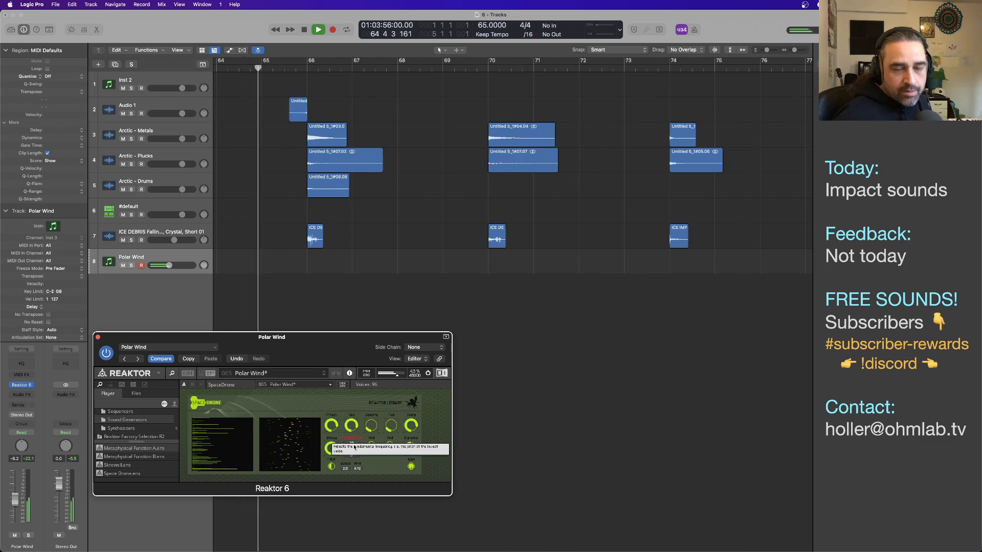
key(super+w)
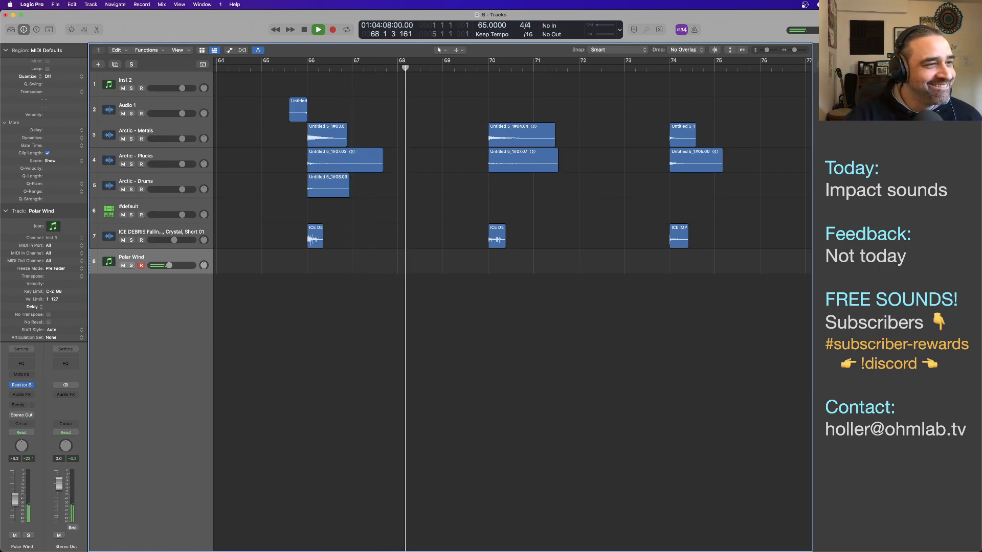
key(space)
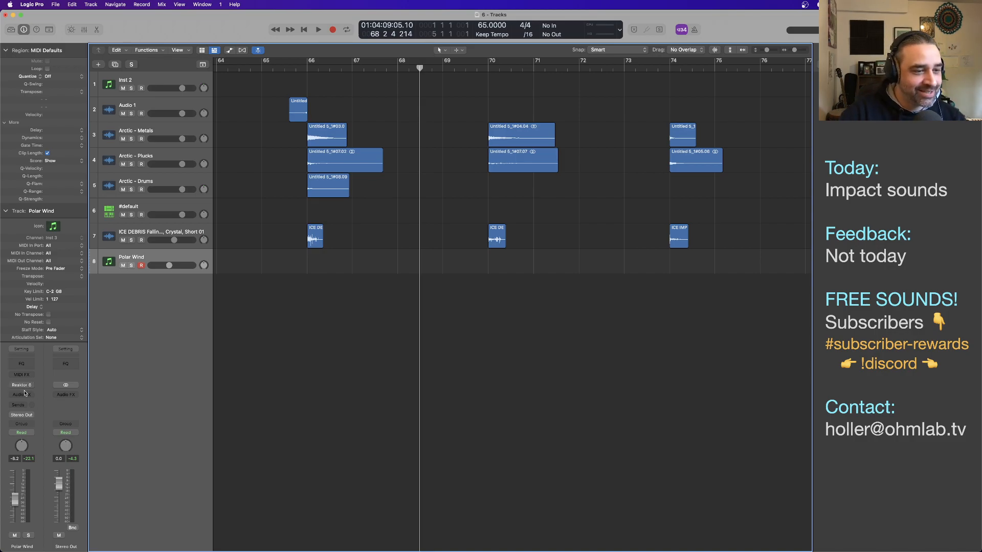
Open the Reaktor 6 instrument on the Polar Wind track and browse its library of ensembles
click(22, 385)
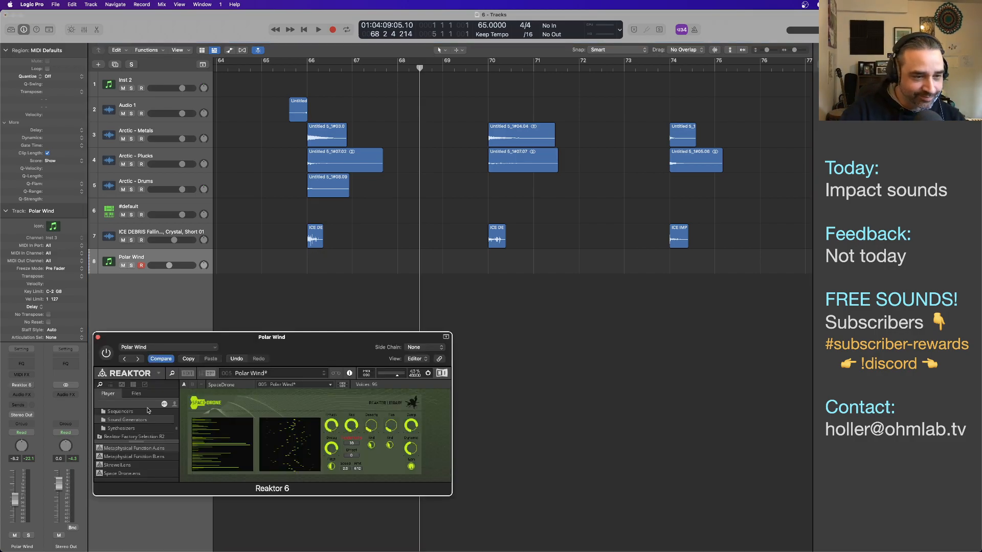
scroll(153, 423, down, 10)
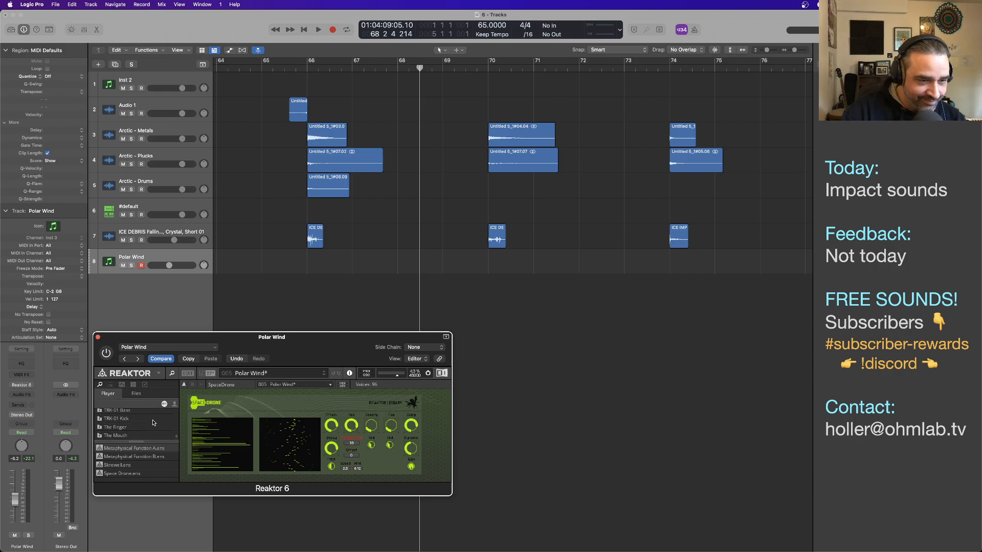
scroll(153, 422, up, 12)
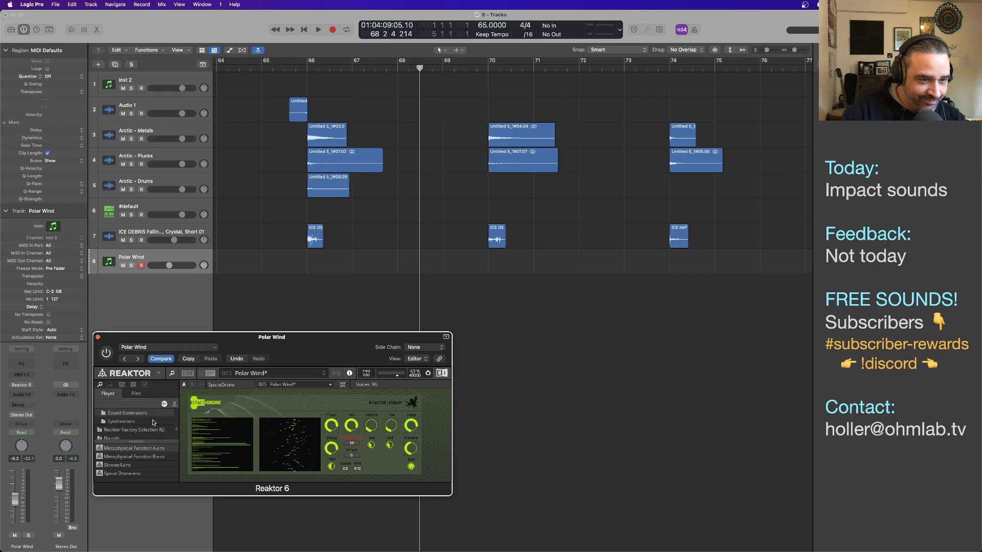
scroll(153, 422, up, 5)
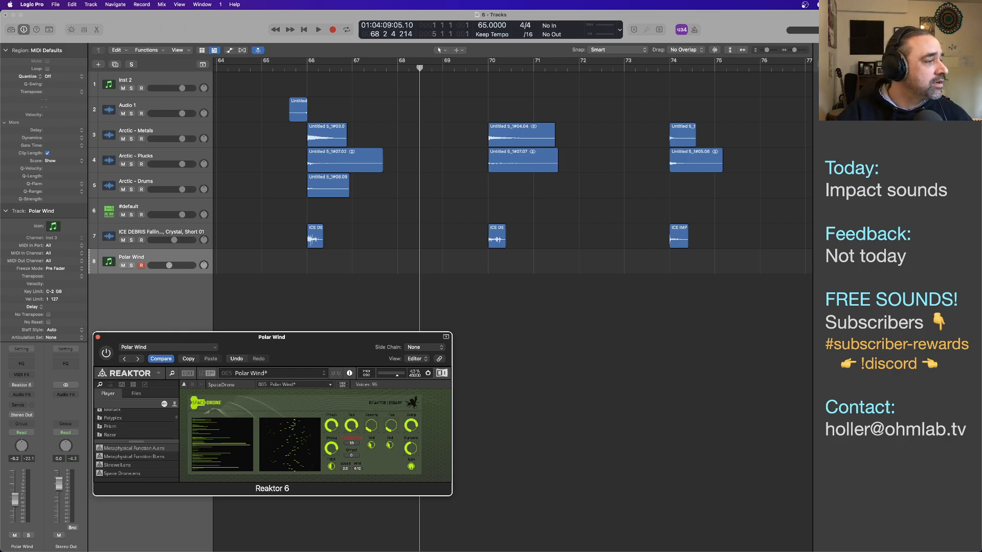
Switch to TextEdit and review the Origin Impacts brief from the Arctic chapter through to Paradox and the normalization note
key(super+Tab)
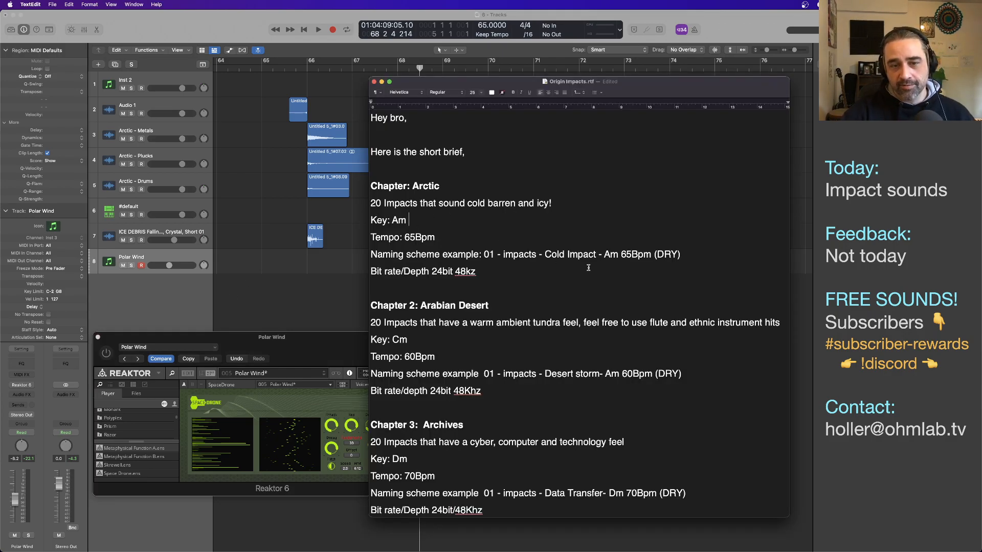
scroll(588, 268, down, 5)
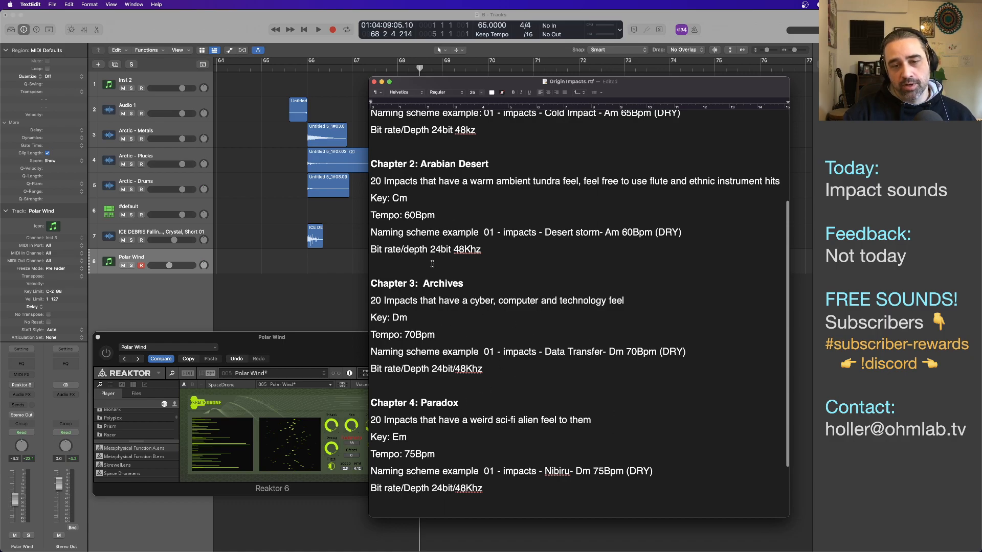
scroll(450, 283, up, 5)
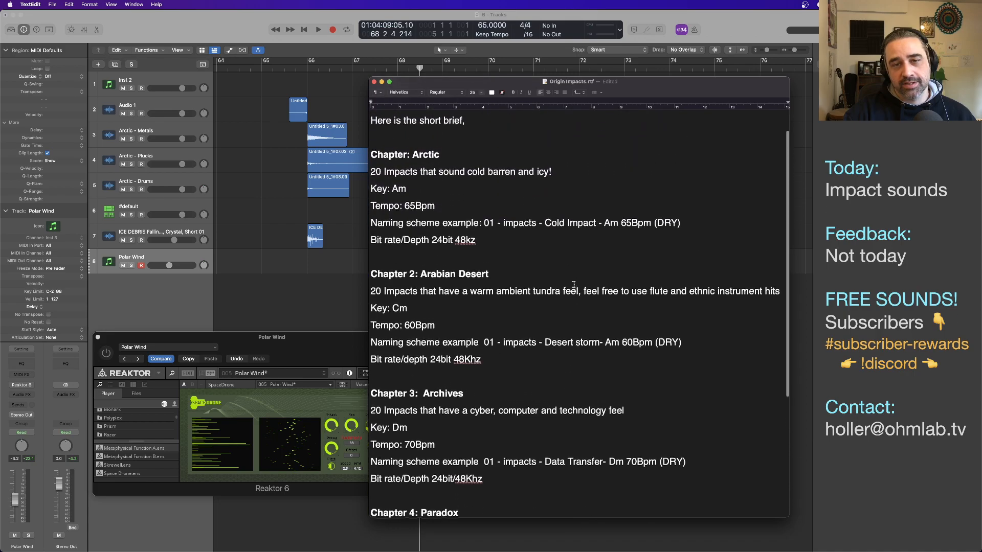
click(441, 190)
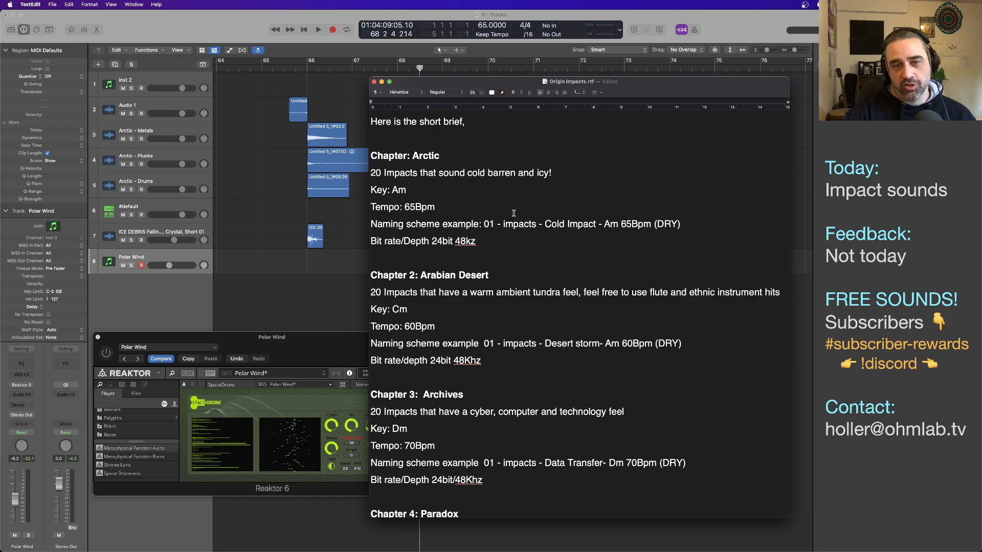
scroll(507, 327, down, 8)
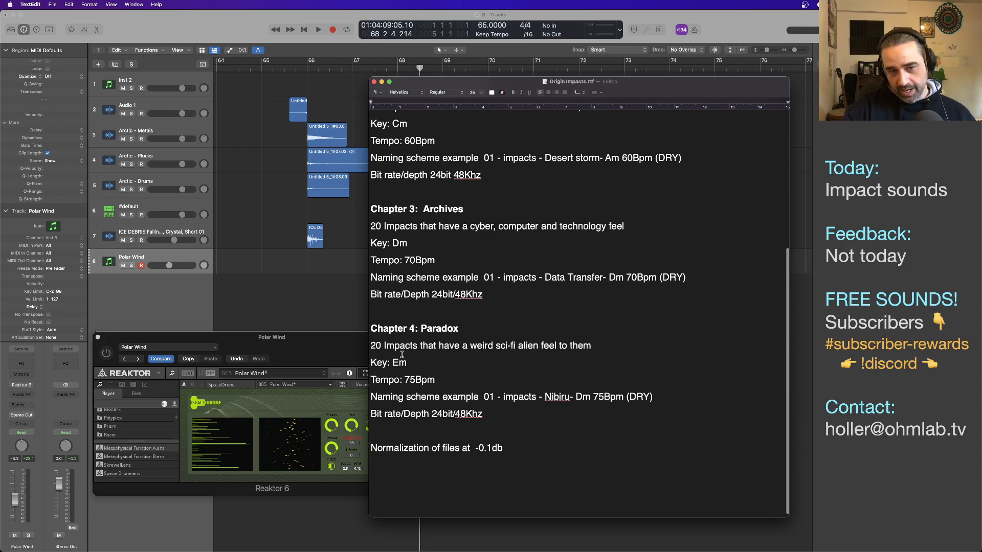
Return to Logic Pro, turn the bypassed Reaktor instrument on Polar Wind back on and close its window
click(309, 315)
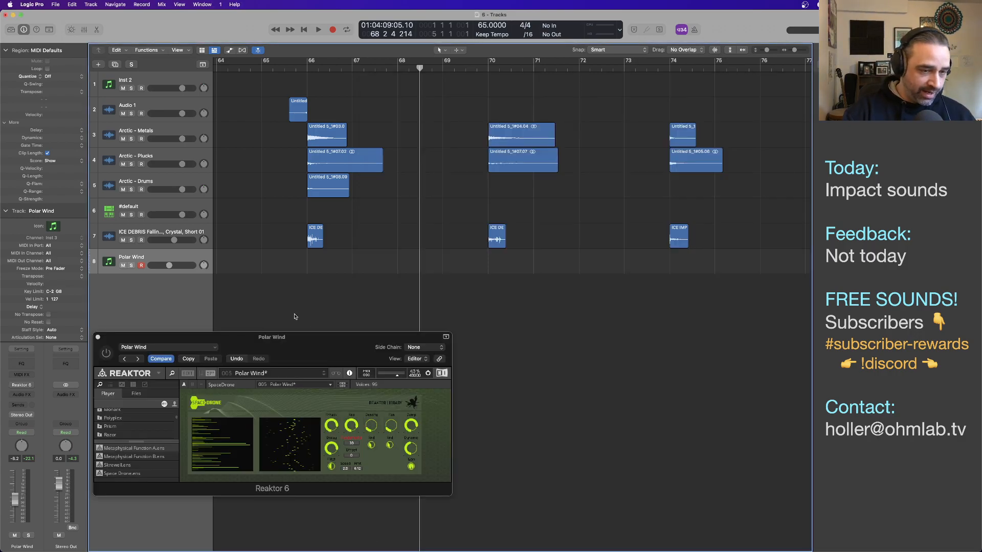
click(107, 355)
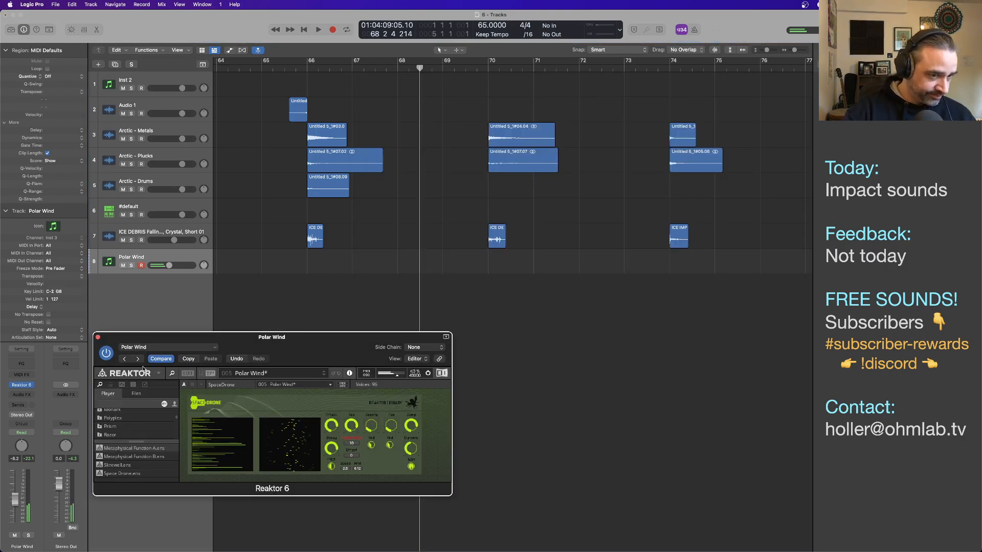
click(98, 338)
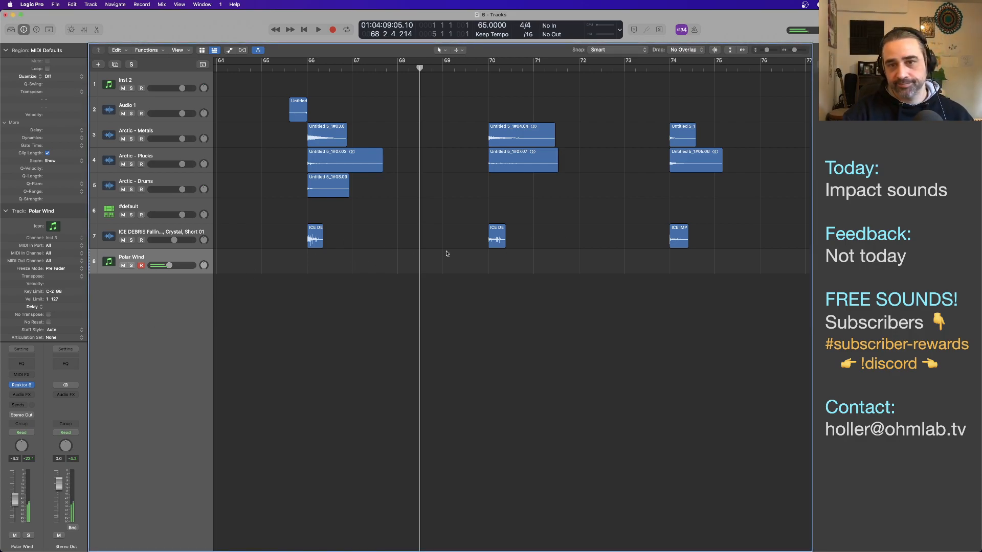
Play back the impacts at bars 66, 70 and 74 together with the Polar Wind drone
click(281, 68)
key(space)
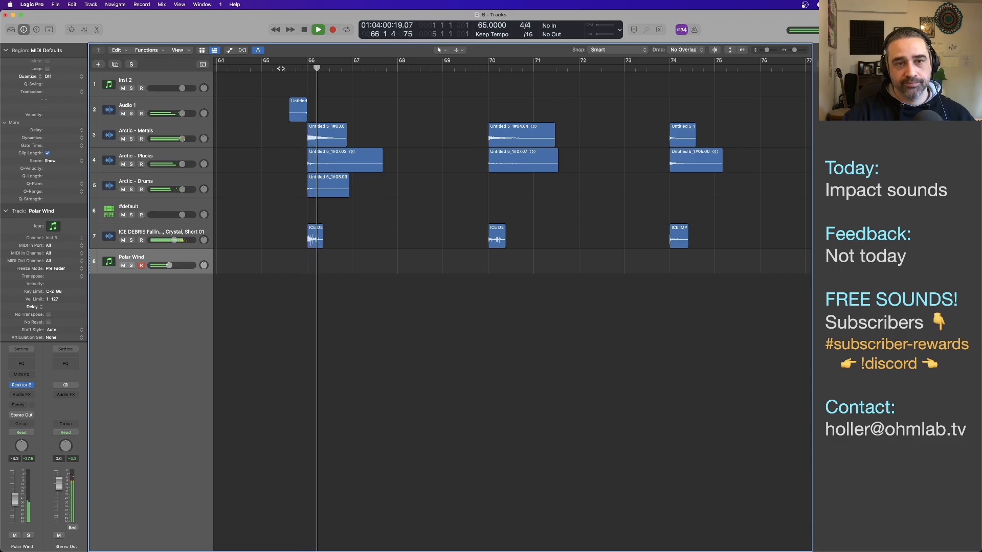
click(481, 68)
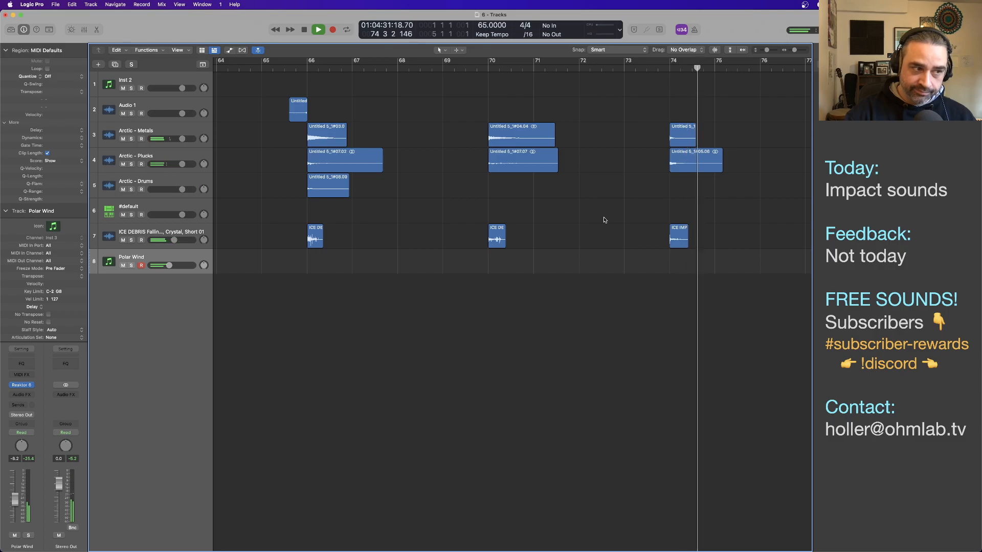
key(space)
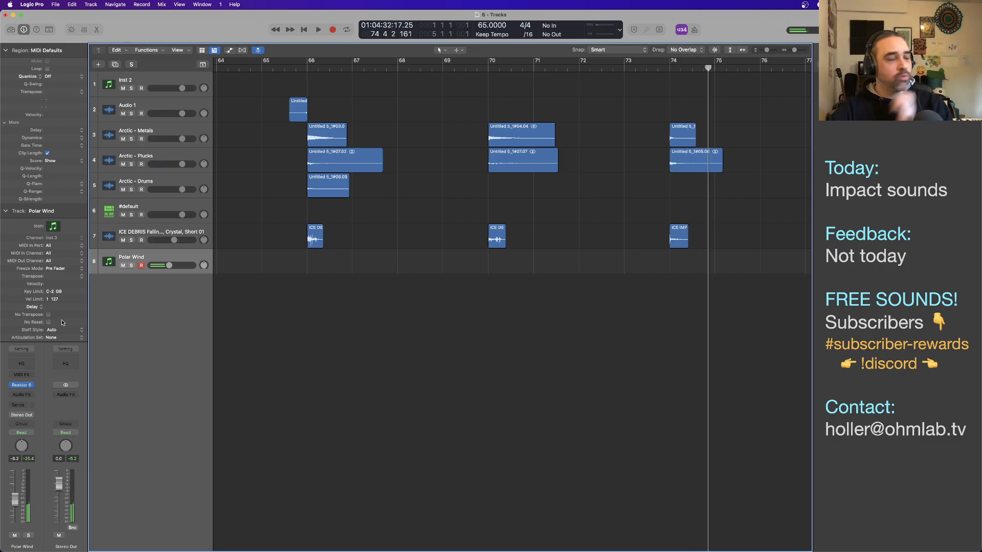
Audition the impacts at bars 49, 55 and 59 with the drone and lower the Polar Wind track's volume to -13.4 dB
scroll(510, 339, left, 10)
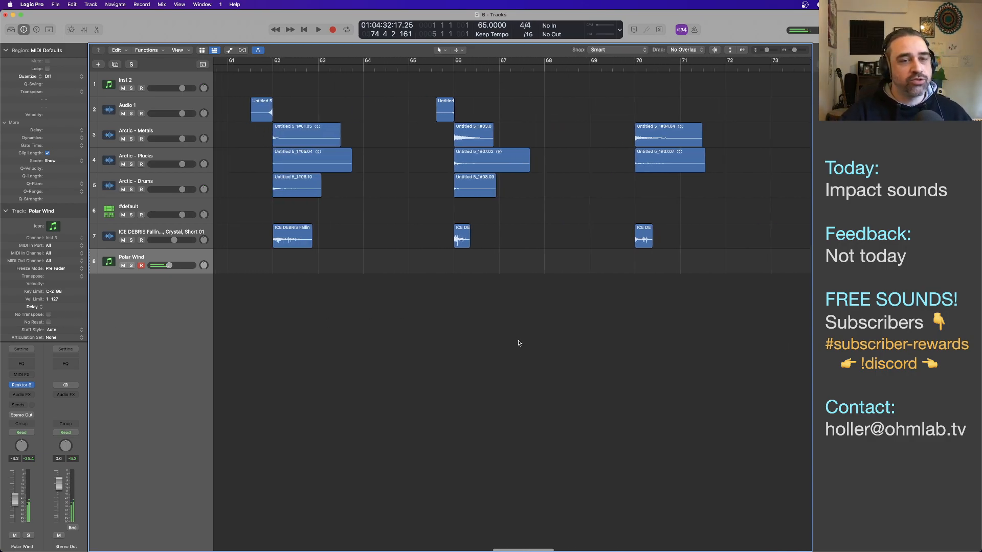
scroll(495, 336, down, 3)
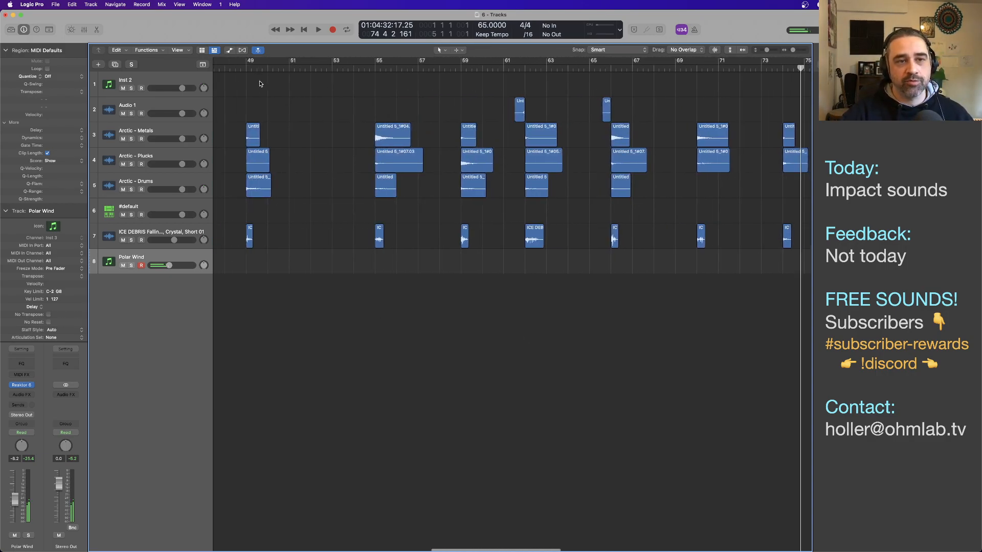
click(244, 67)
key(space)
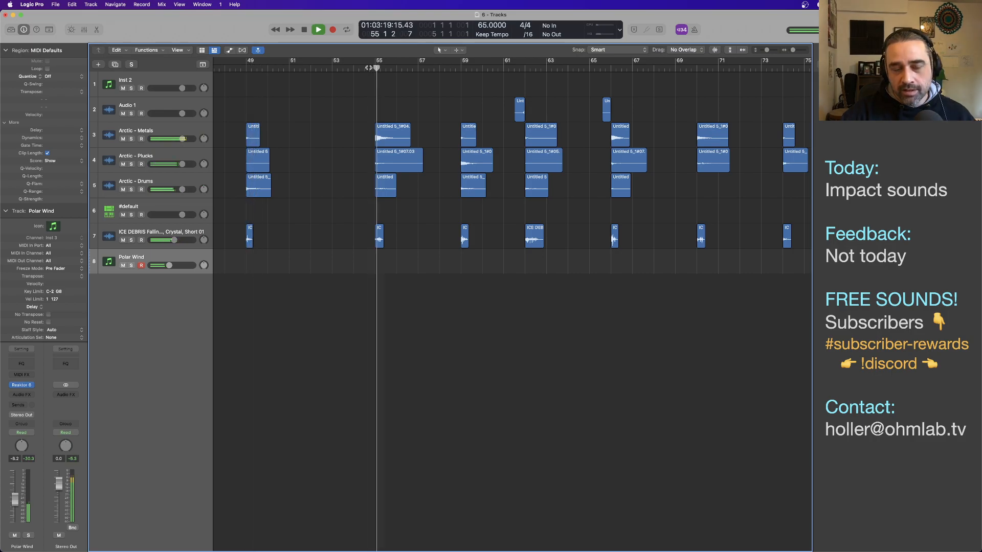
click(455, 69)
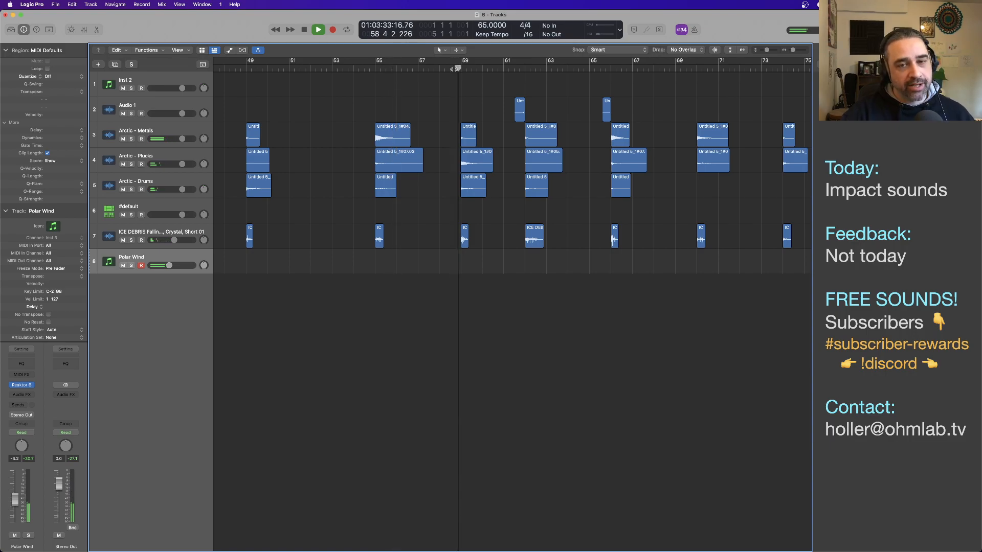
key(space)
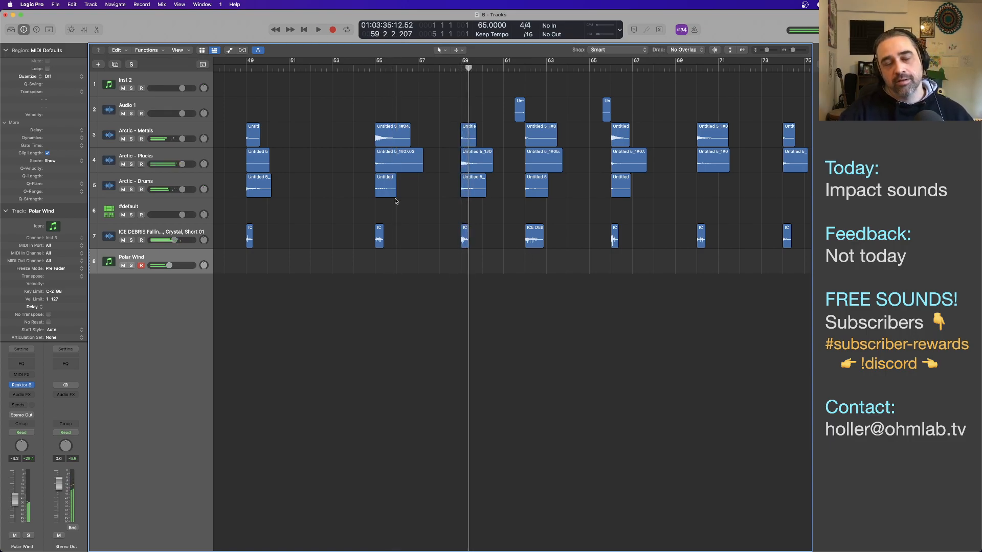
drag(169, 266, 163, 267)
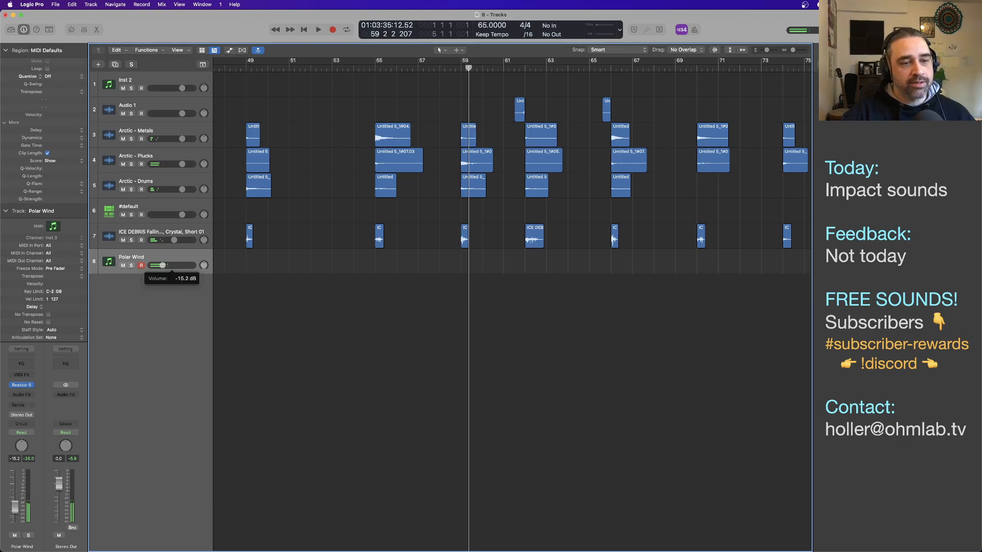
Layer a new impact at bar 77 by moving one metal, one pluck, one drum and the Debris 26 ice region there, and play it
scroll(505, 286, down, 5)
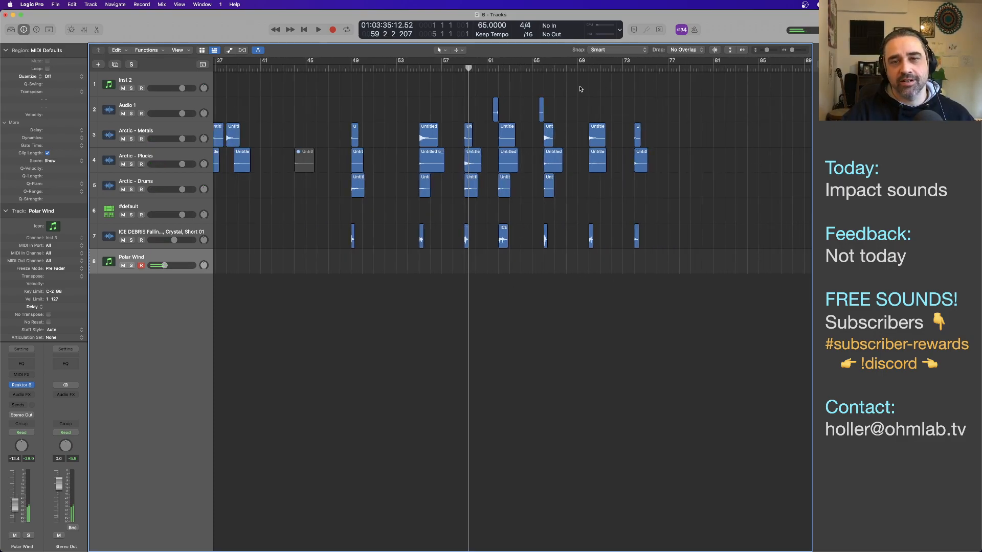
scroll(367, 199, down, 5)
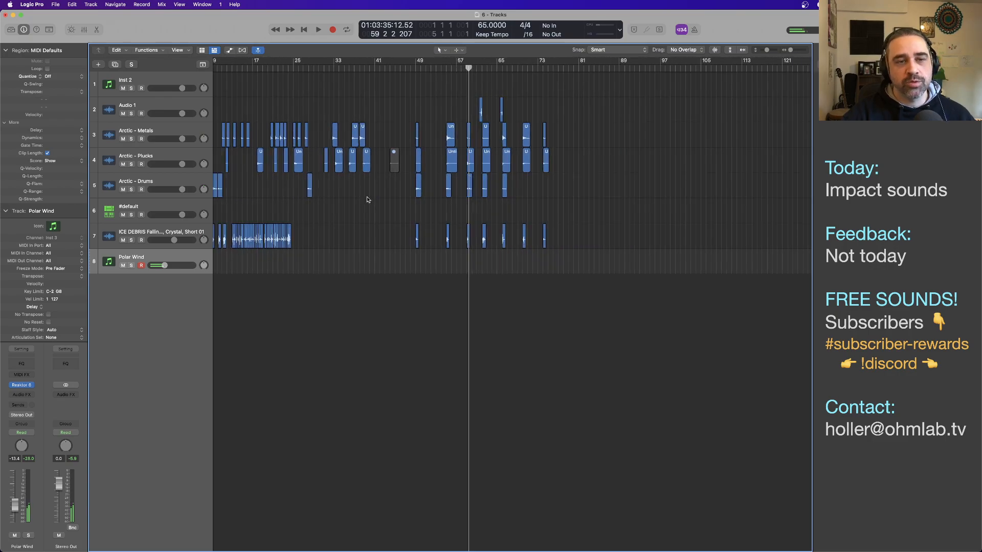
scroll(367, 199, left, 3)
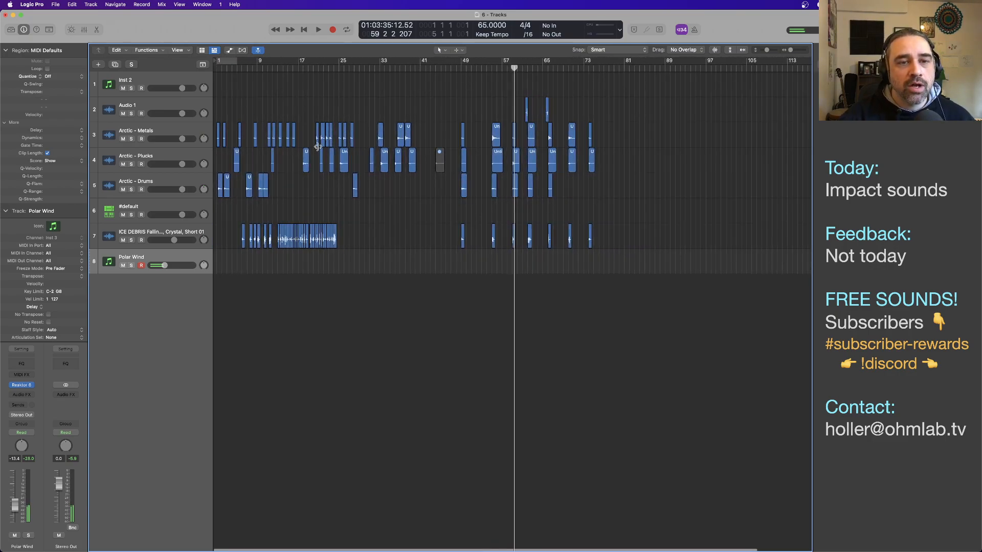
drag(318, 145, 607, 146)
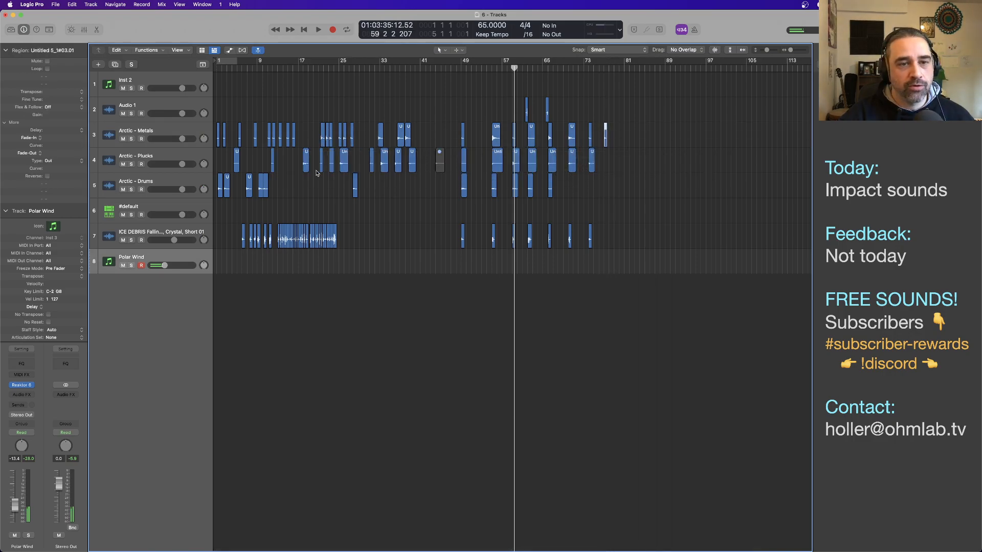
drag(237, 167, 607, 161)
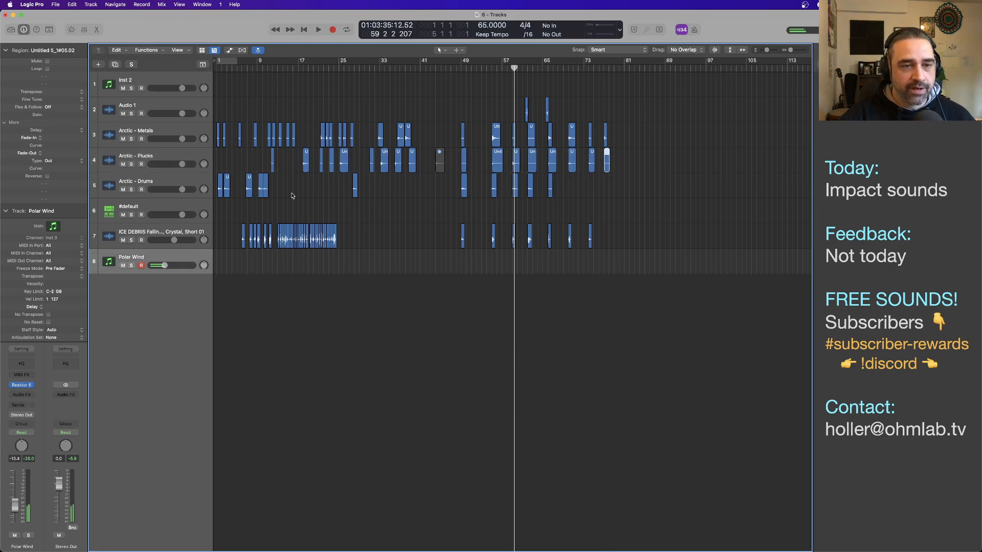
drag(265, 194, 606, 193)
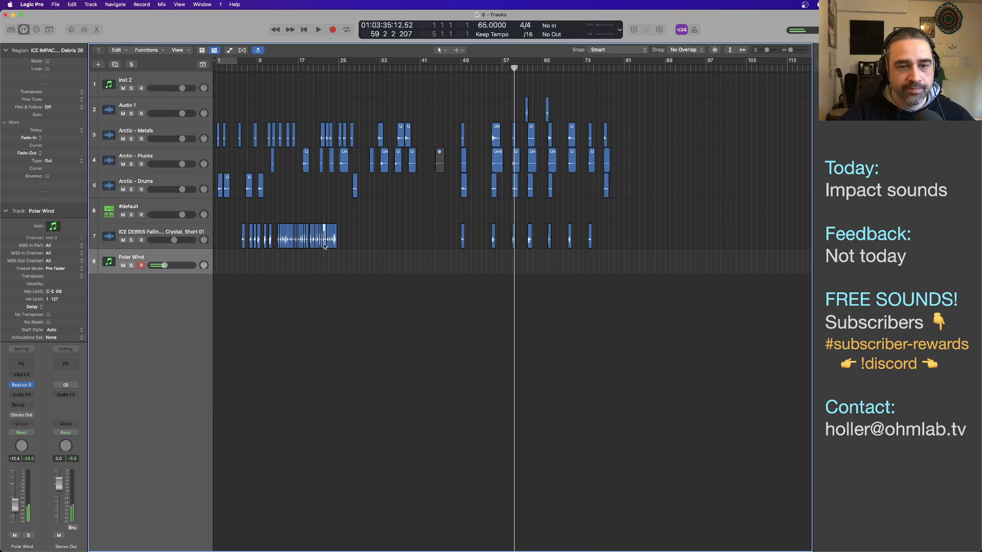
drag(324, 246, 605, 240)
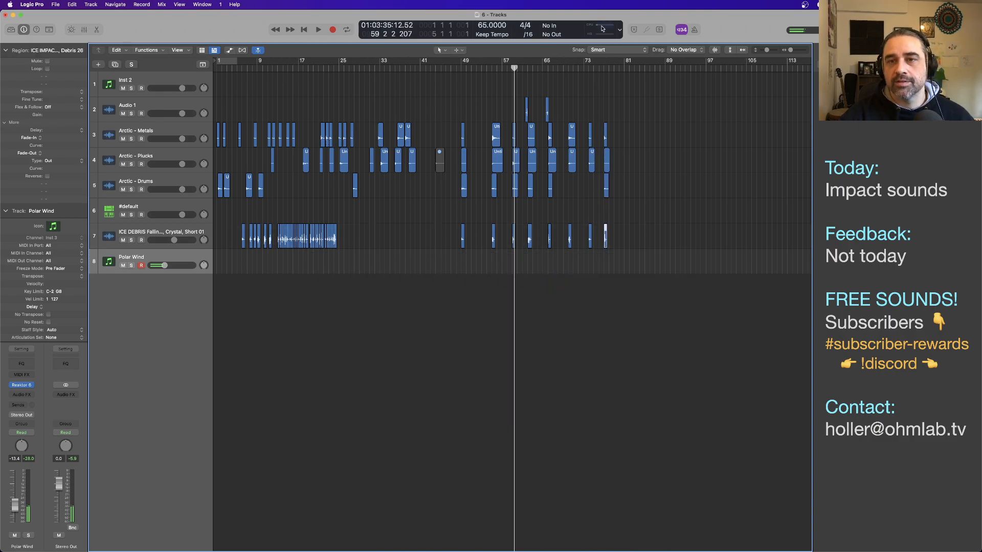
double_click(603, 69)
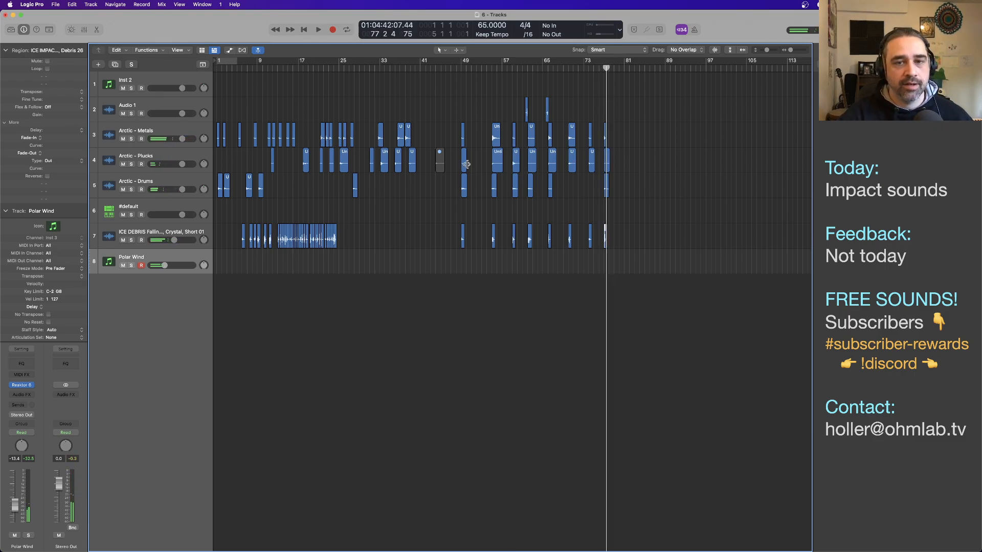
Layer another impact at bar 80 from metal region #03.02, pluck #05.05, drum #08.05 and the Debris 10 ice region
drag(323, 142, 622, 144)
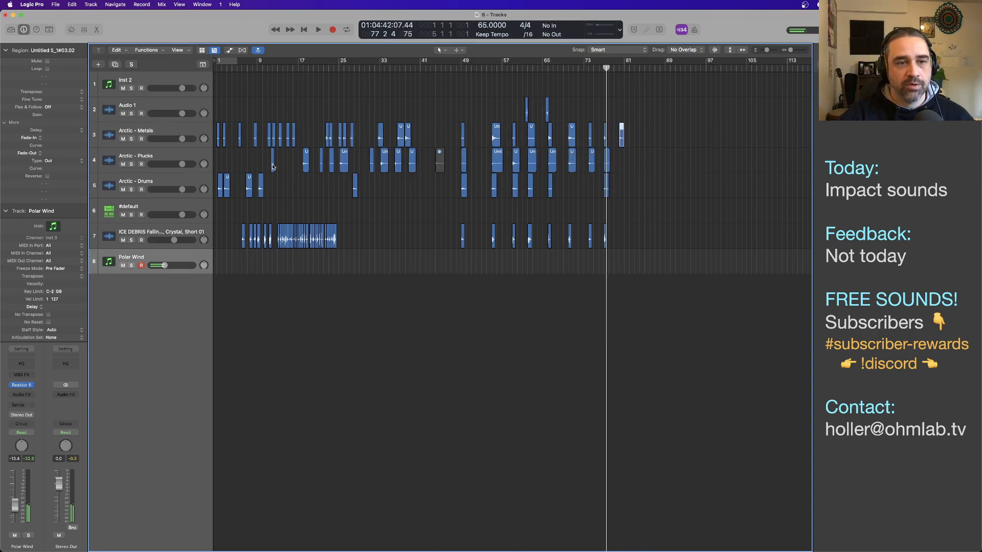
drag(273, 167, 617, 166)
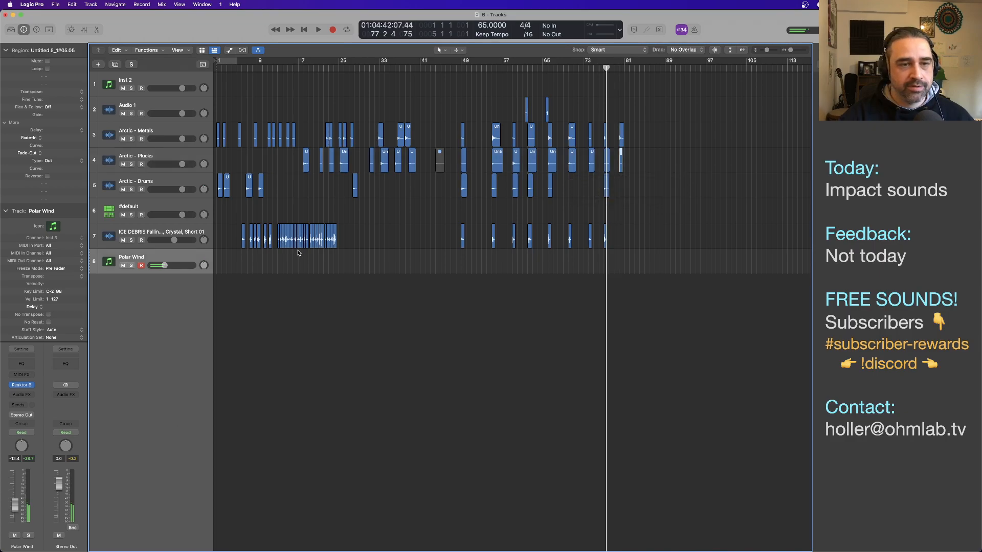
drag(249, 195, 623, 191)
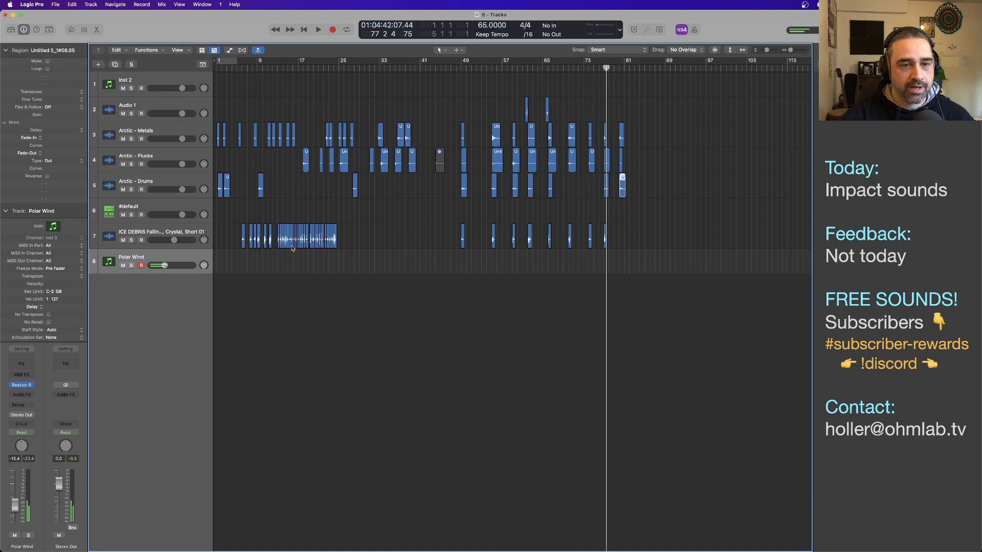
drag(293, 246, 619, 243)
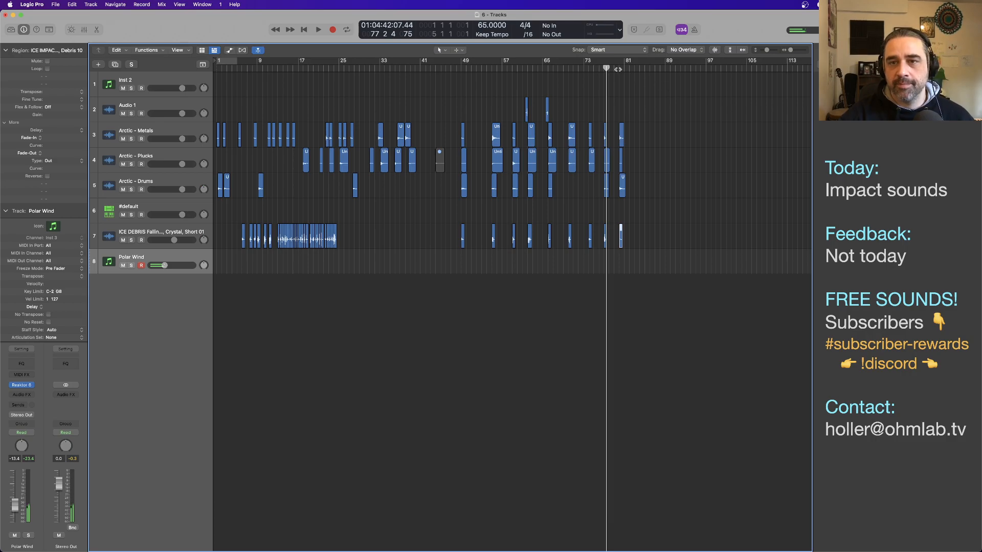
Play back the newly layered impact at bar 80 over the Polar Wind drone
click(617, 69)
key(space)
key(space)
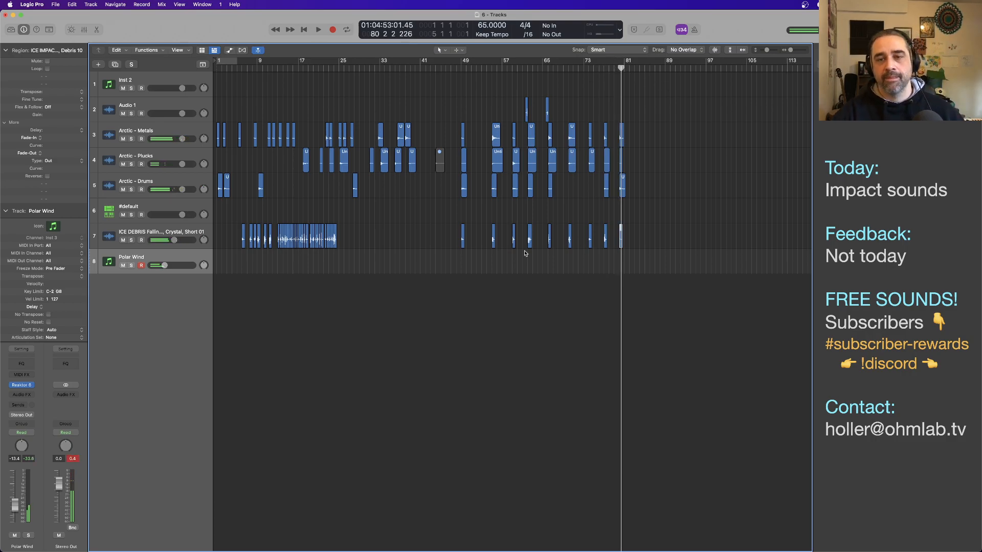
key(super+Right)
key(super+Right)
key(super+Right)
key(super+Right)
scroll(648, 261, left, 1)
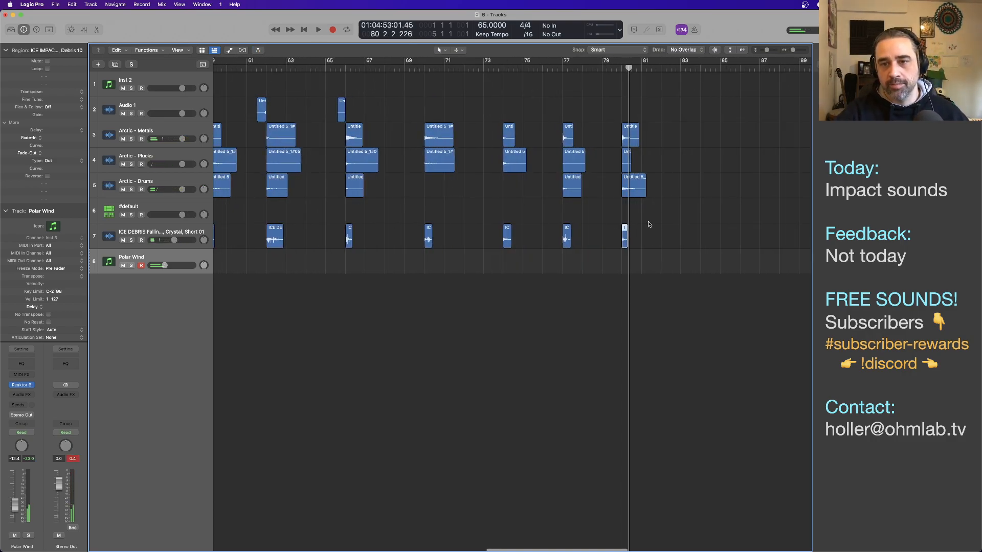
Replace the bar 80 impact's Debris 10 ice region with Debris 13, moving Debris 10 back to bar 32, and play the impact
scroll(641, 267, left, 2)
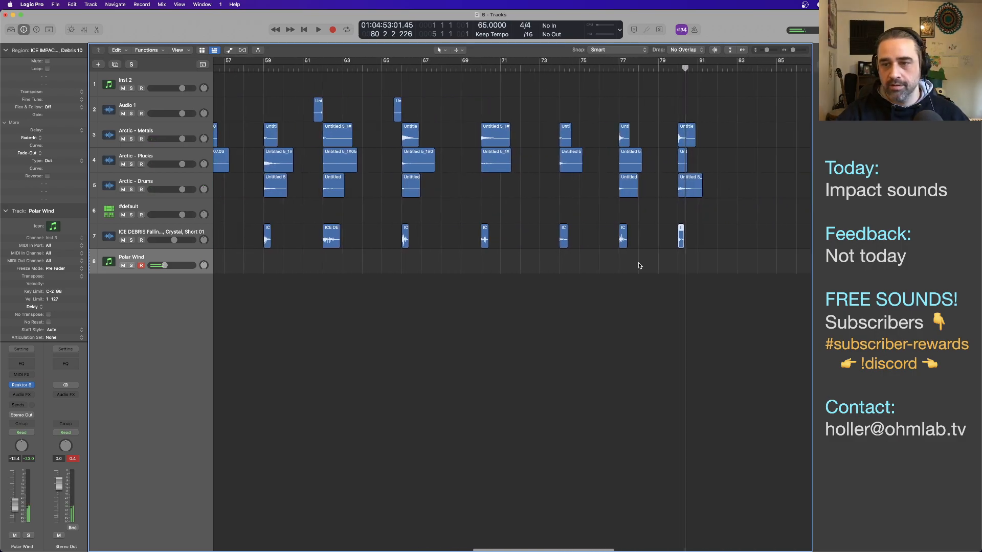
drag(680, 245, 250, 228)
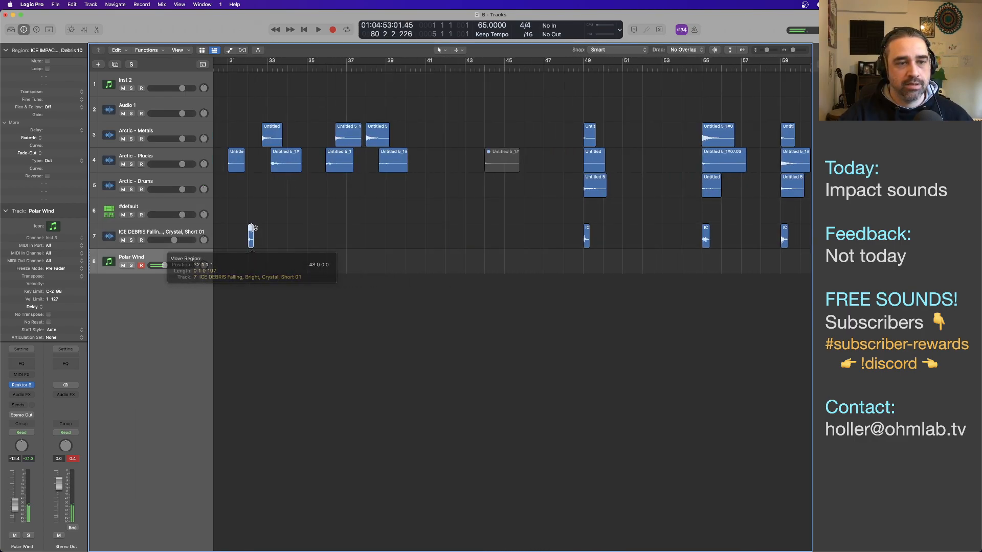
scroll(316, 242, down, 5)
scroll(318, 243, down, 2)
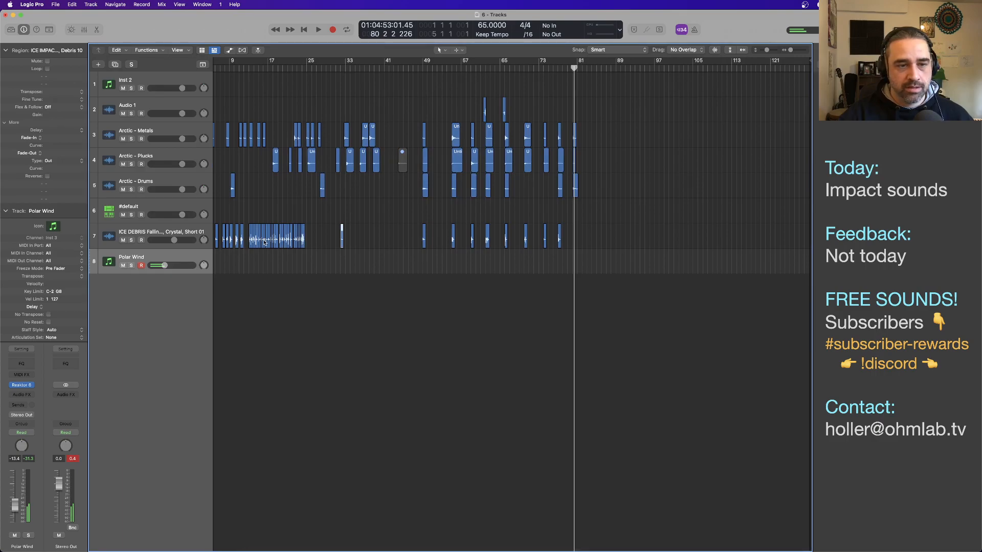
drag(268, 244, 575, 244)
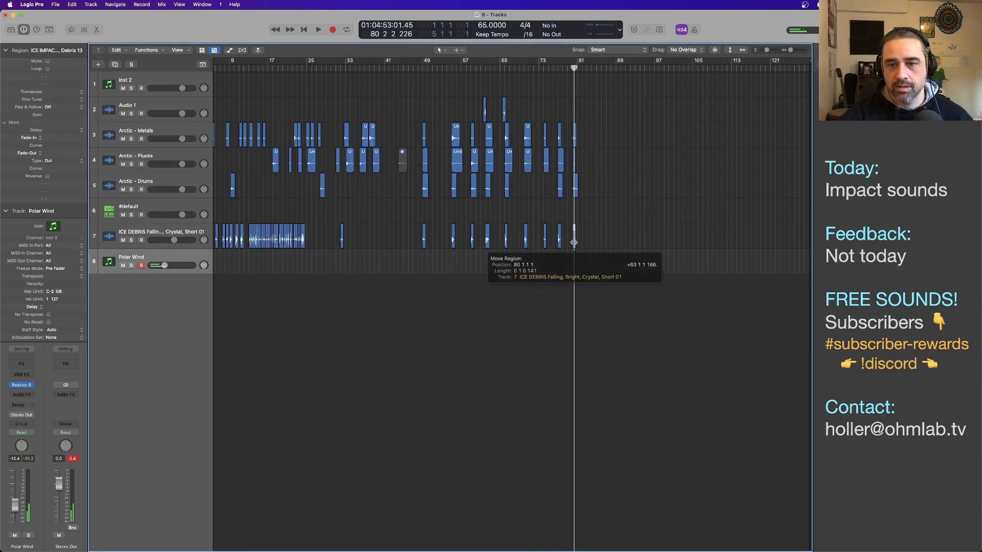
click(572, 69)
key(space)
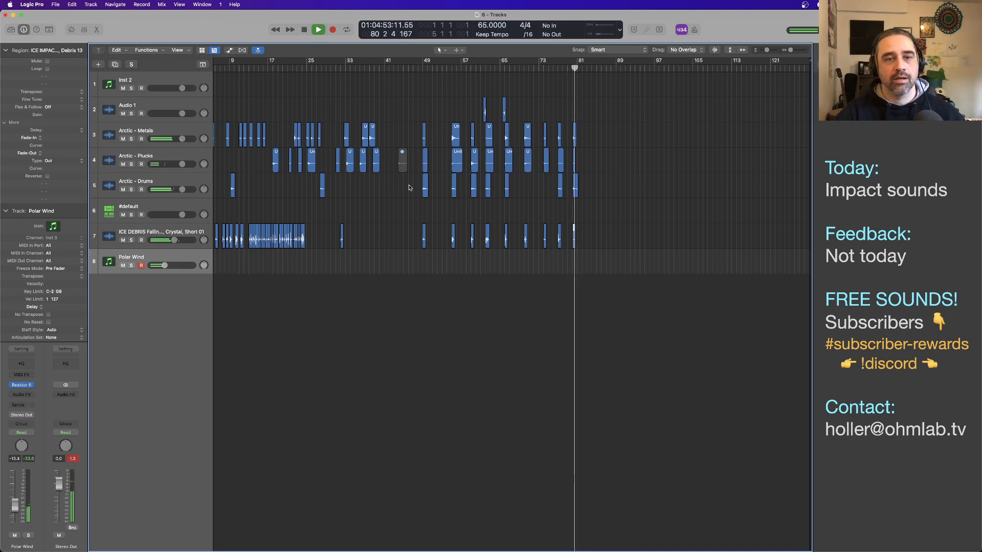
Start a new impact at bar 83 with pluck #05.08, trying metal #04.03 before swapping it for metal #03.03, and play it
drag(347, 146, 589, 137)
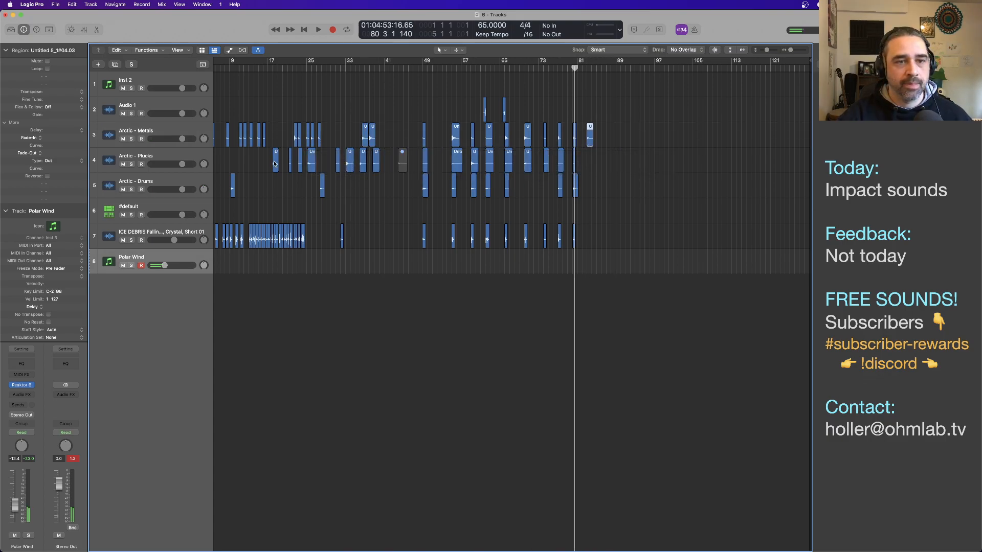
drag(279, 163, 593, 162)
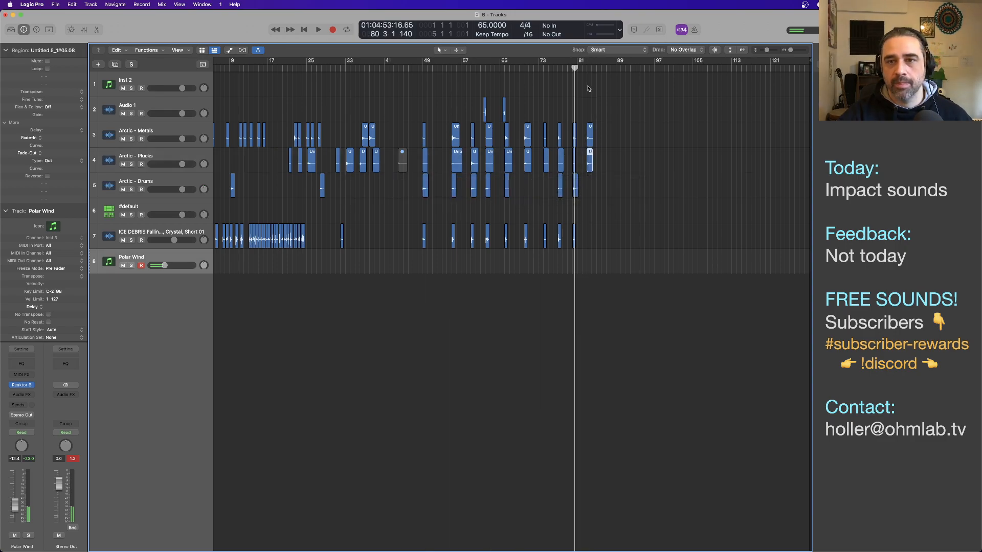
click(586, 69)
key(space)
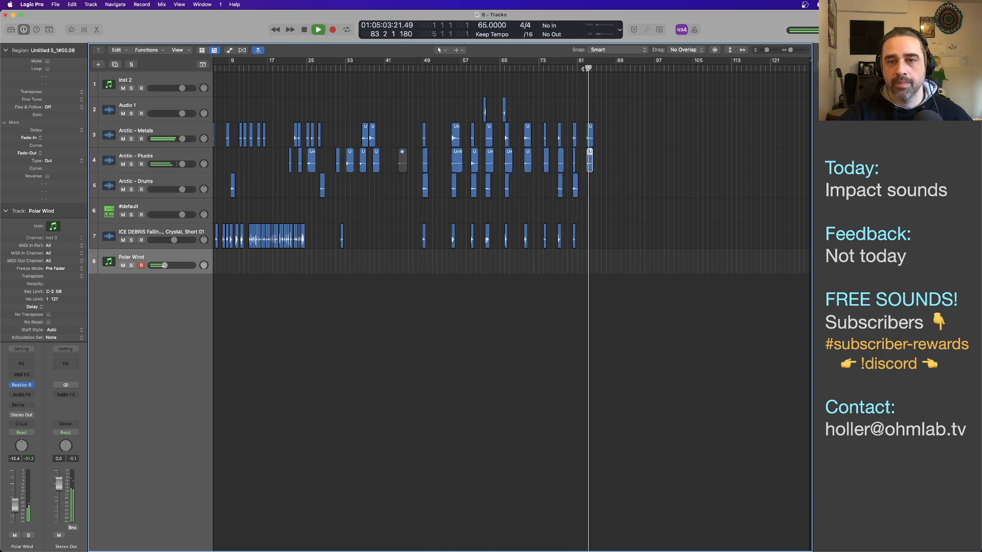
key(space)
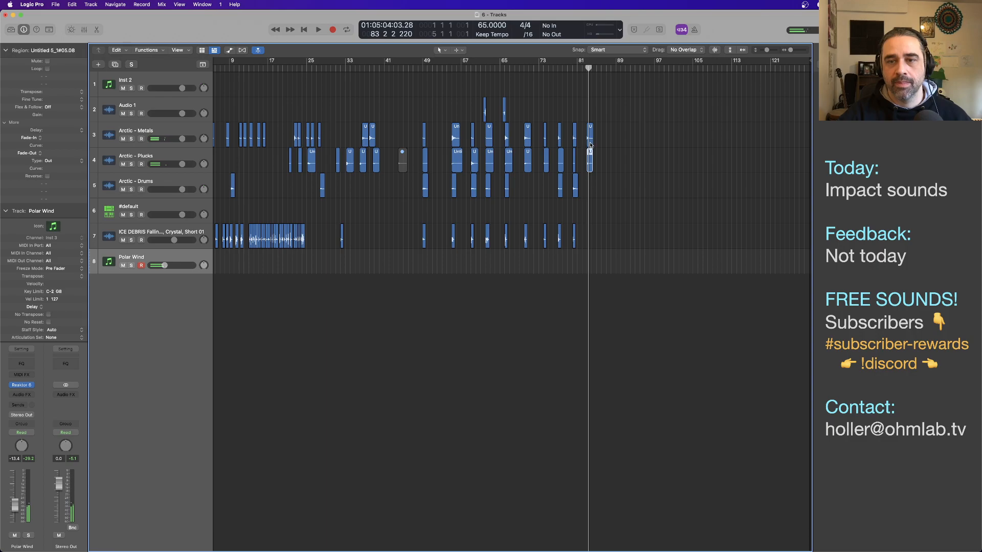
mouse_move(591, 145)
mouse_down()
mouse_move(335, 145)
mouse_move(588, 145)
mouse_up()
click(587, 67)
key(space)
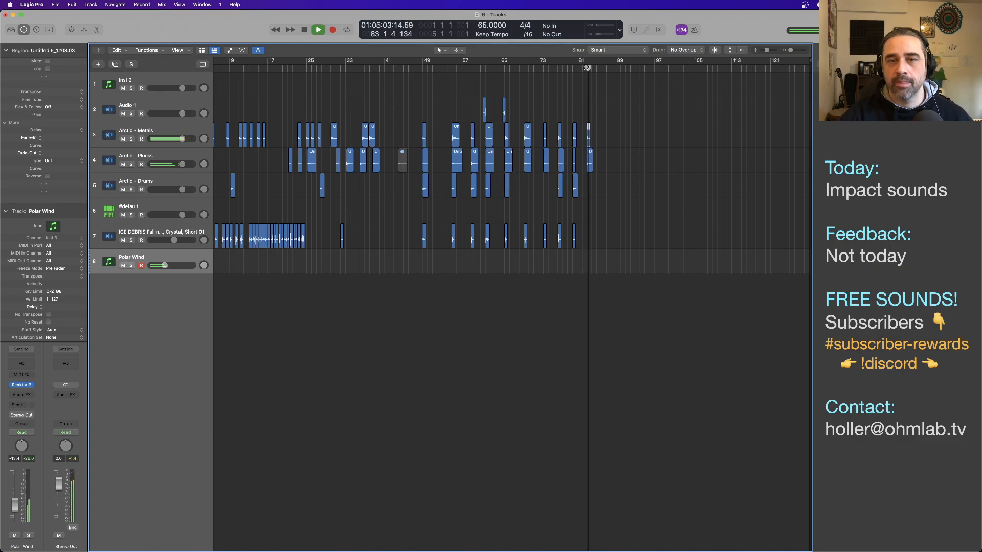
key(space)
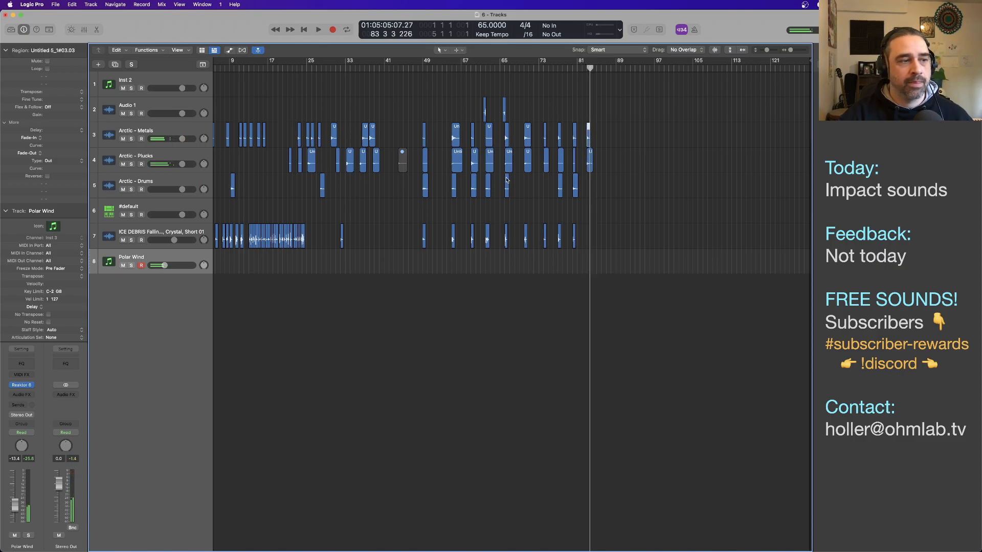
Try pluck #07.05 in the bar 83 impact, then replace it with pluck #07.04 and set that region's gain to -3.2 dB
scroll(539, 169, up, 5)
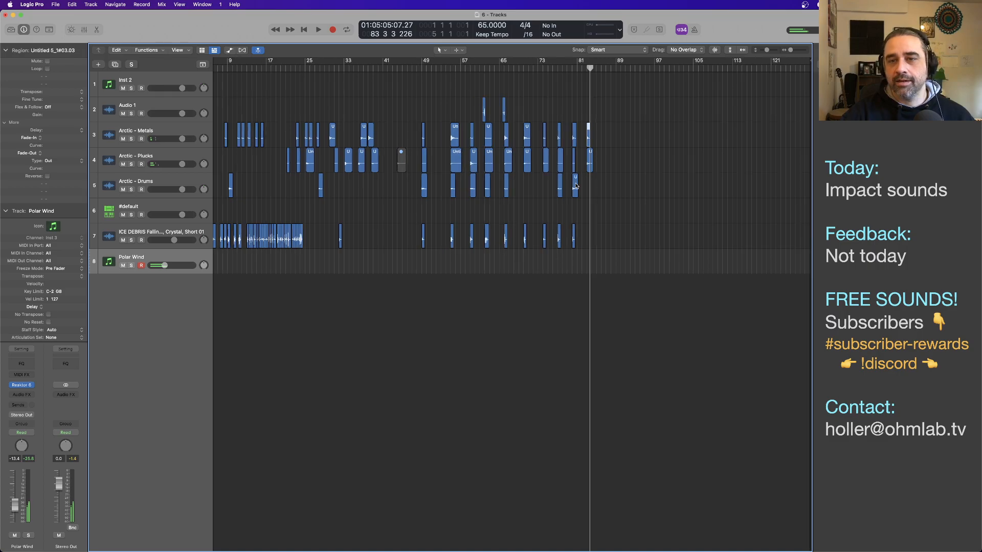
scroll(605, 187, down, 3)
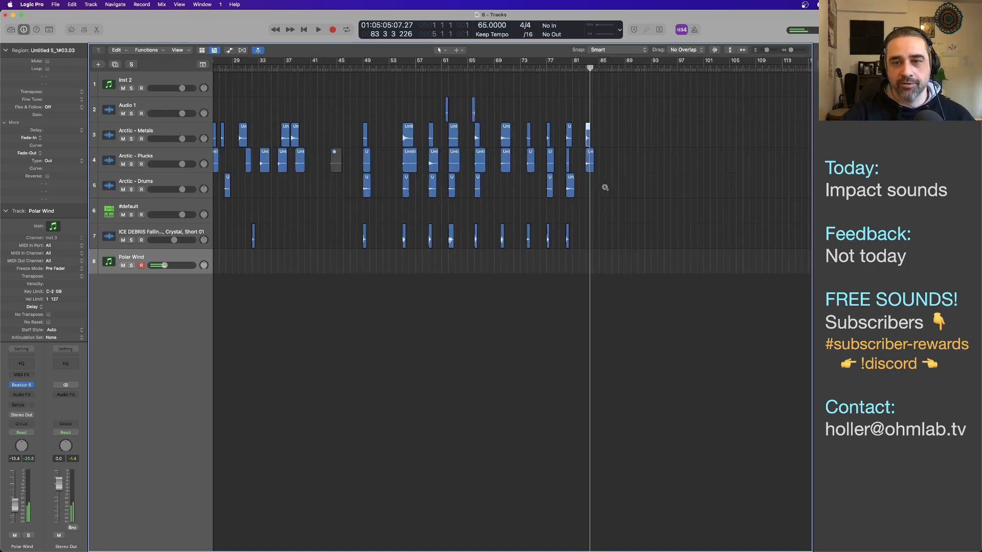
mouse_move(589, 169)
mouse_down()
mouse_move(297, 166)
mouse_move(590, 168)
mouse_up()
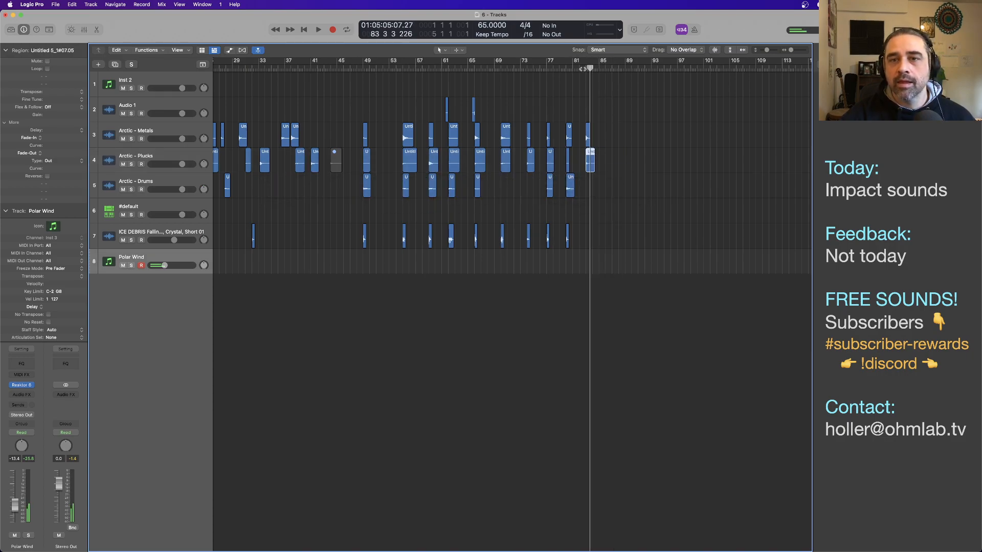
key(space)
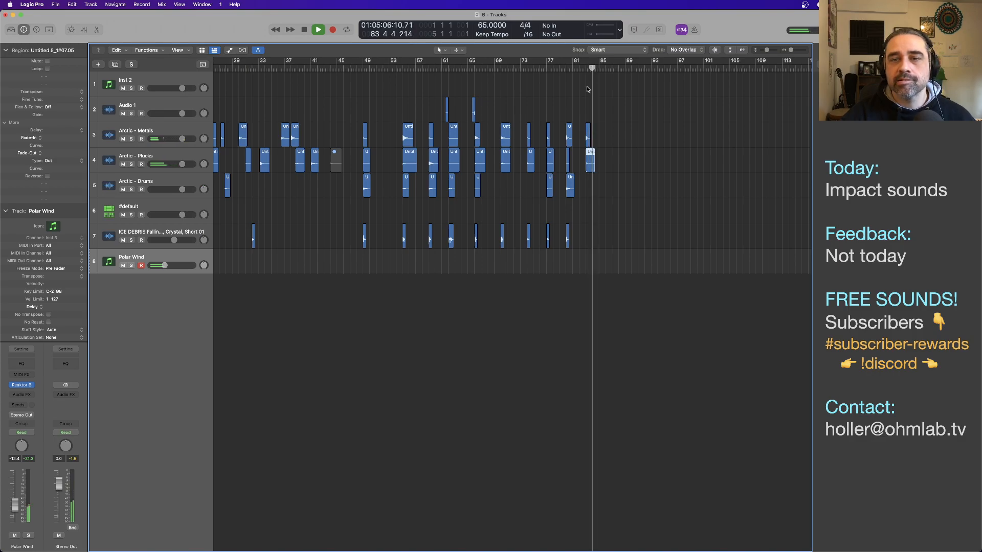
key(space)
mouse_move(590, 170)
mouse_down()
mouse_move(235, 164)
mouse_move(589, 155)
mouse_up()
click(583, 69)
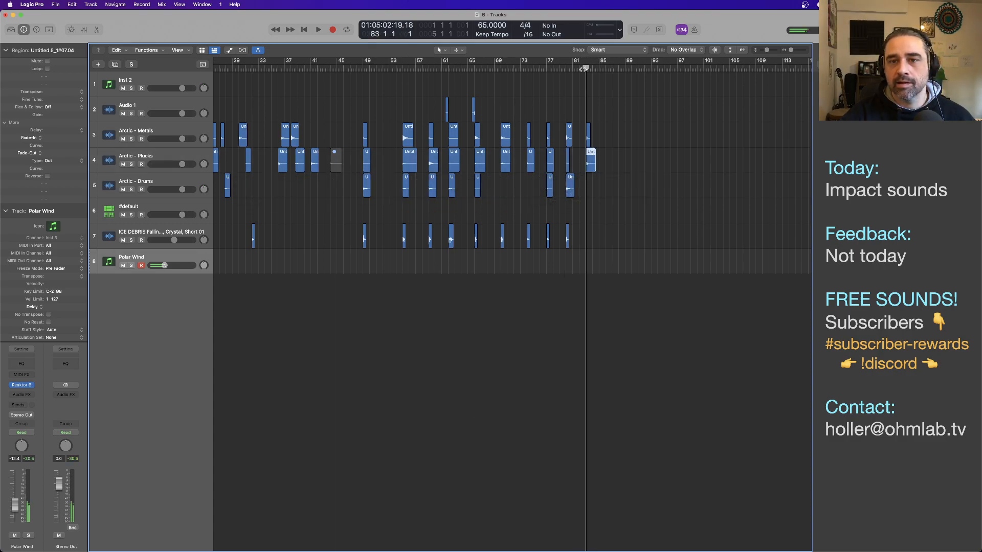
key(space)
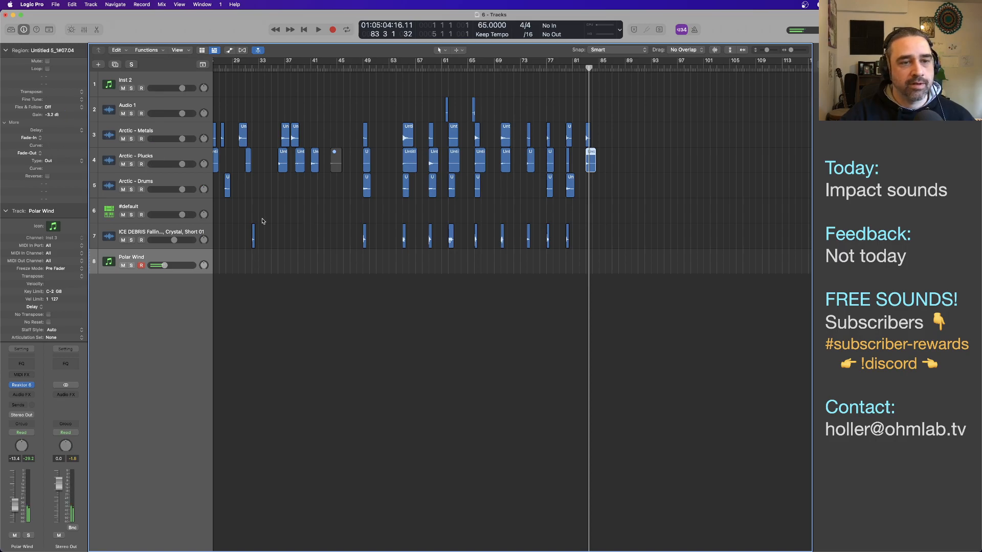
Add drum region #08.02 and the Debris 23 ice region to the bar 83 impact, playing it after each addition
scroll(303, 213, left, 10)
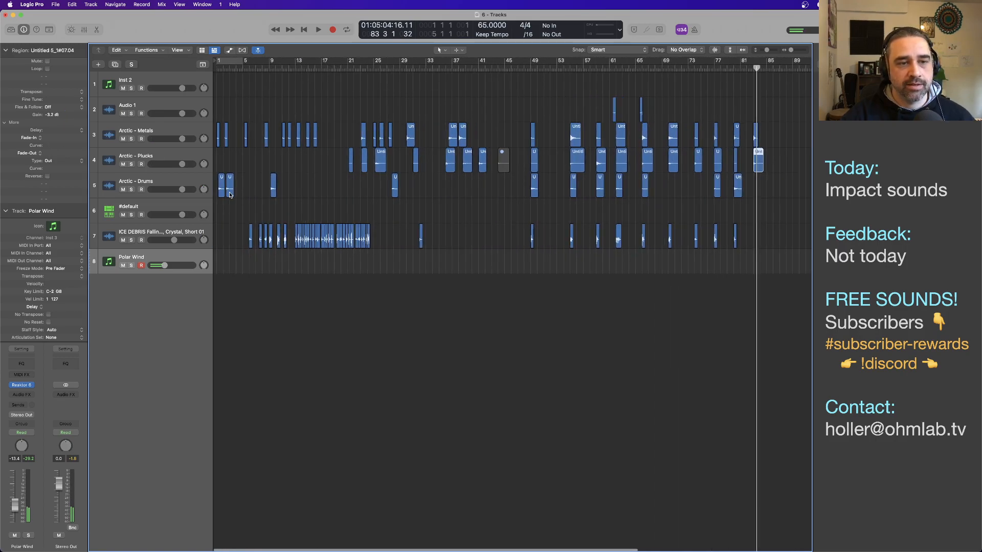
drag(231, 194, 756, 192)
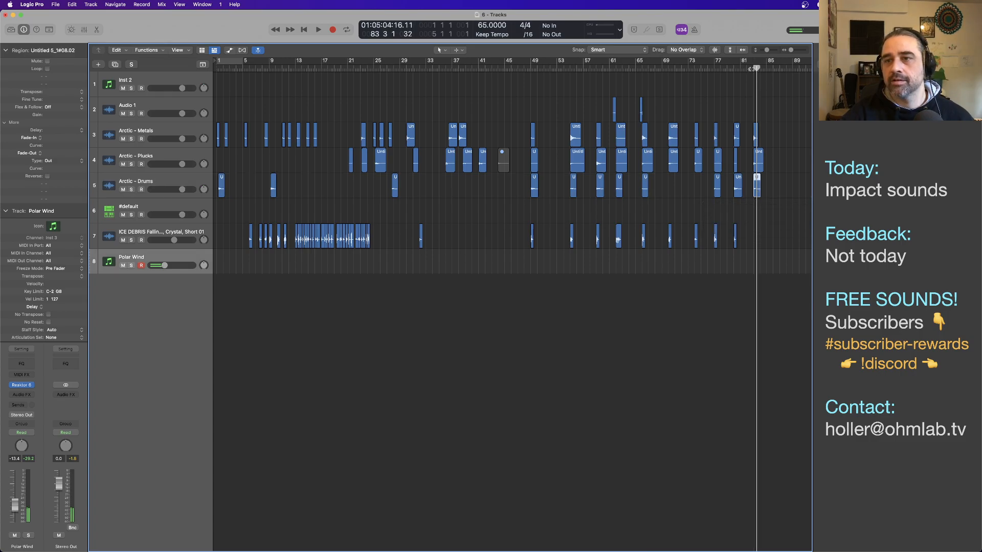
key(space)
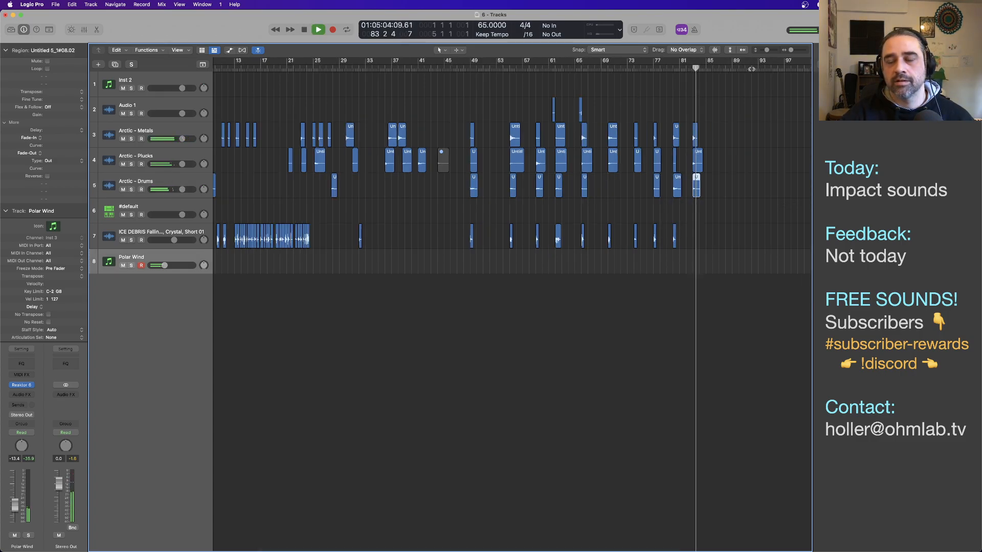
key(space)
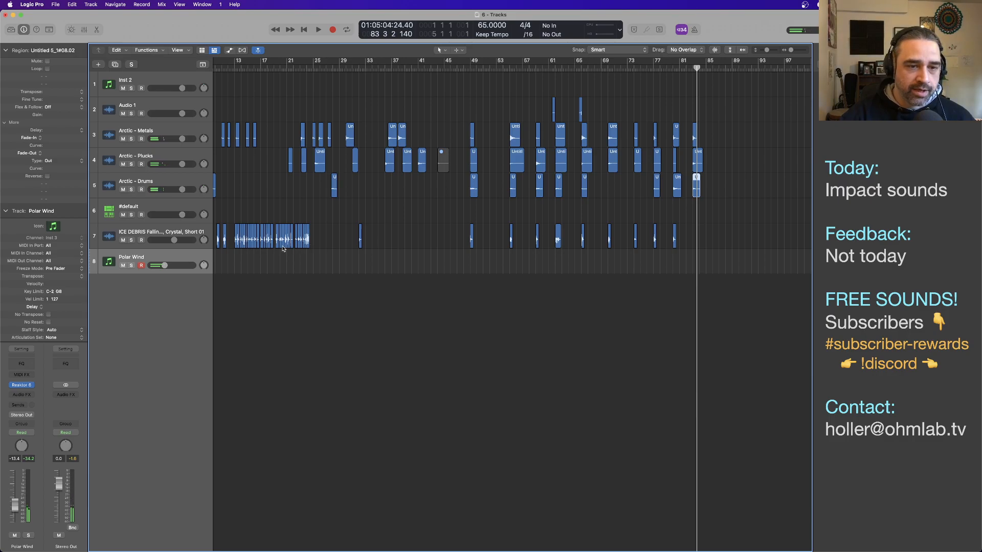
drag(286, 248, 693, 246)
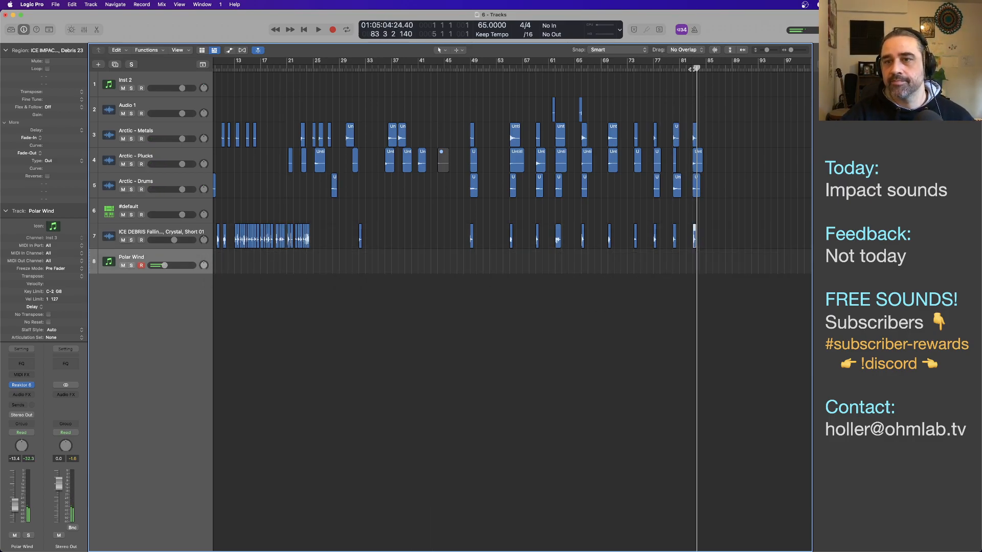
double_click(692, 68)
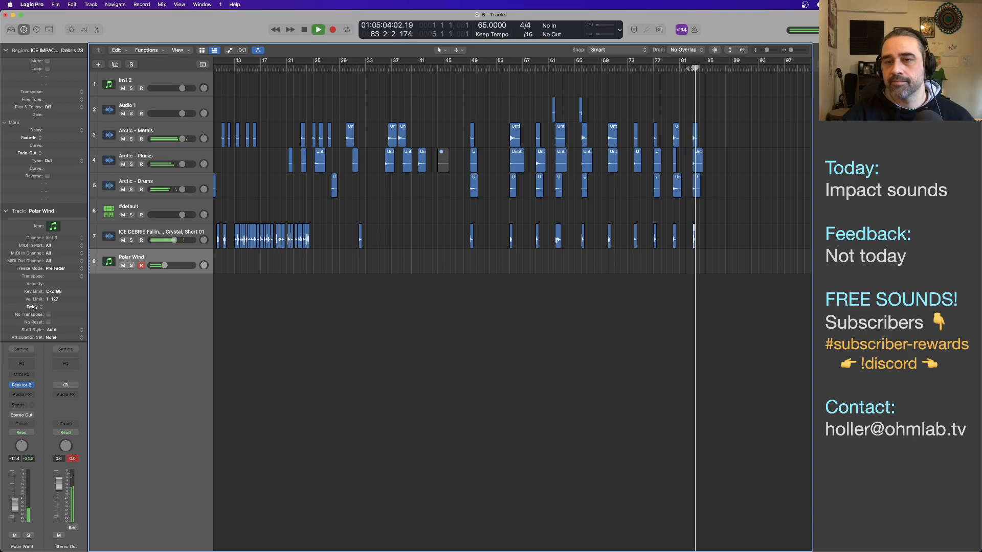
key(space)
Trim the start of the Debris 23 ice region, keep it aligned to bar 83, and play the impact
scroll(319, 287, right, 5)
scroll(319, 287, up, 3)
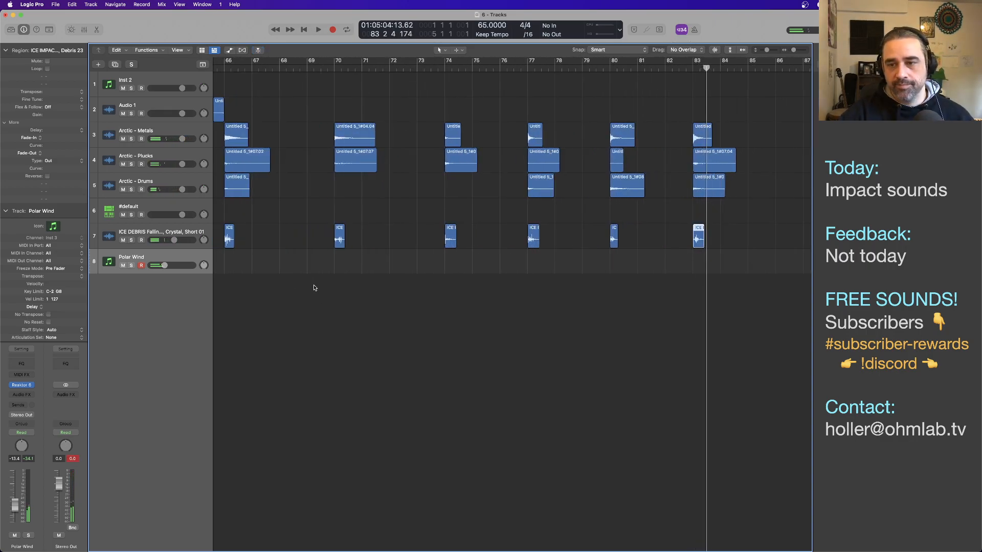
scroll(520, 267, up, 3)
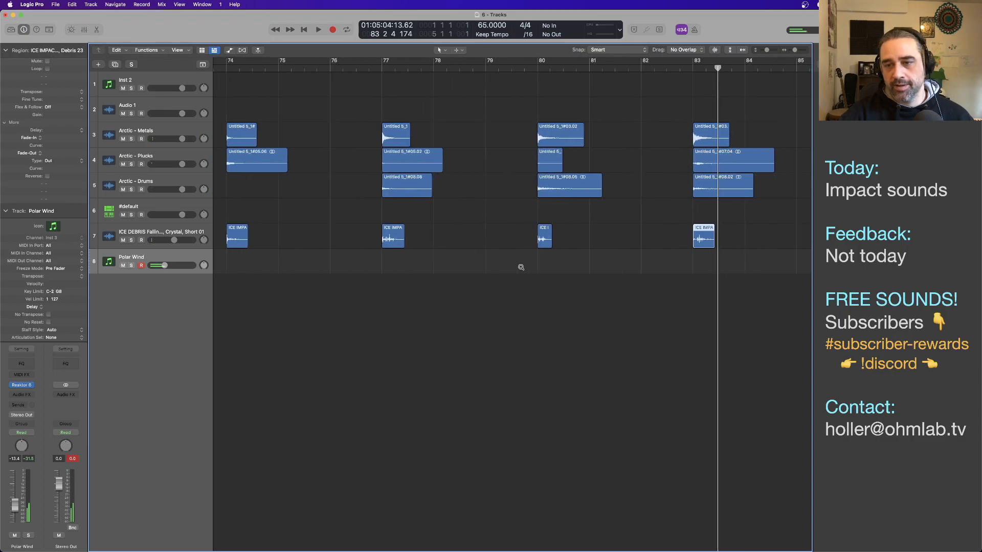
scroll(701, 245, up, 5)
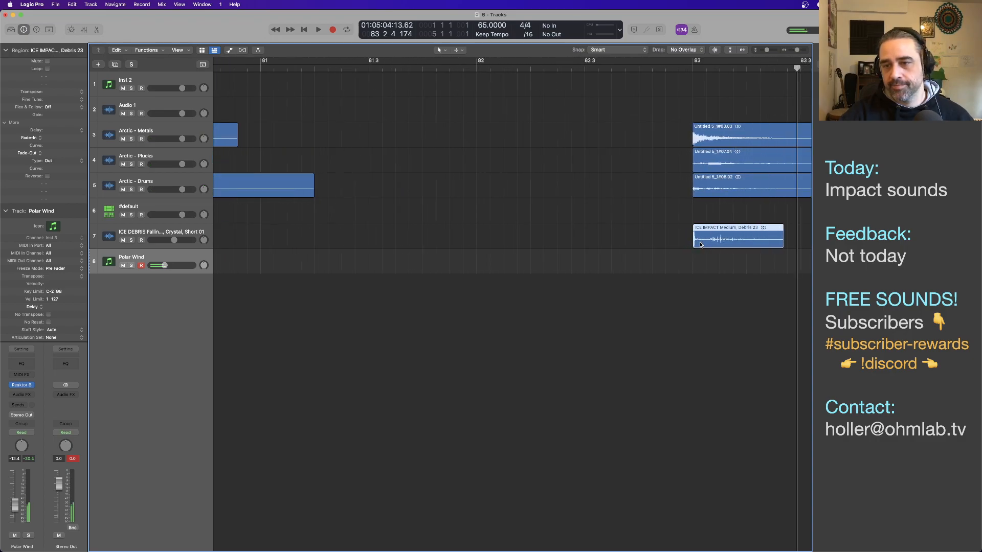
drag(693, 247, 718, 247)
scroll(719, 247, down, 3)
scroll(718, 246, down, 2)
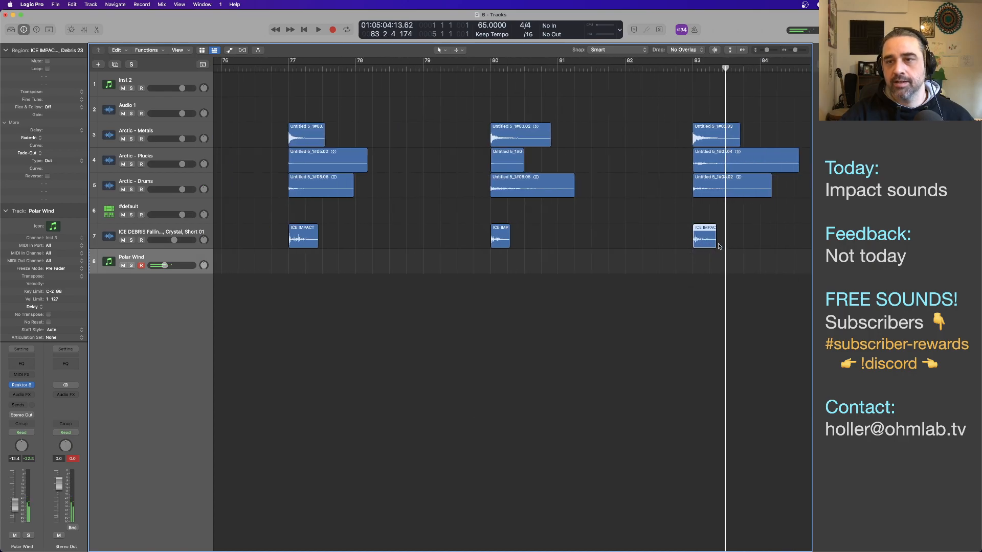
click(684, 64)
key(space)
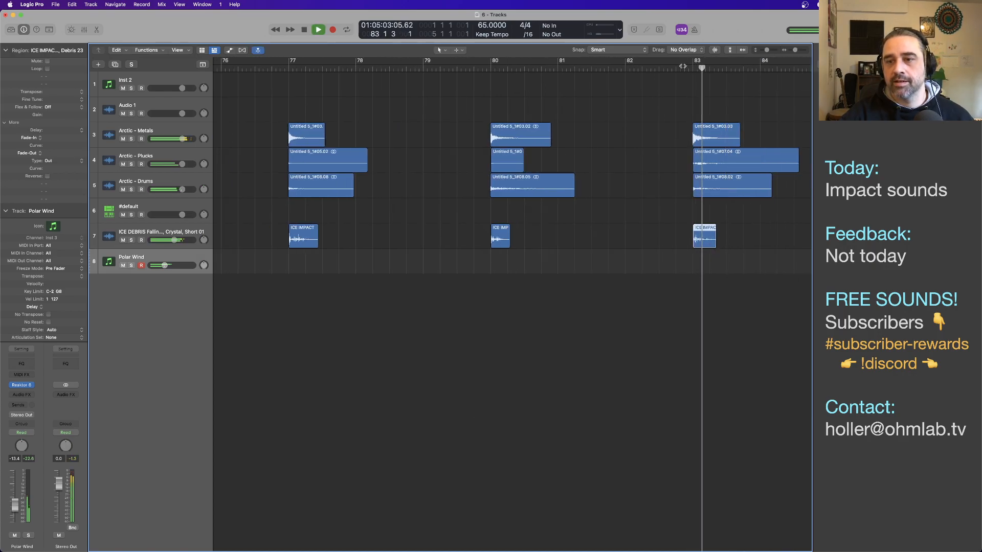
key(space)
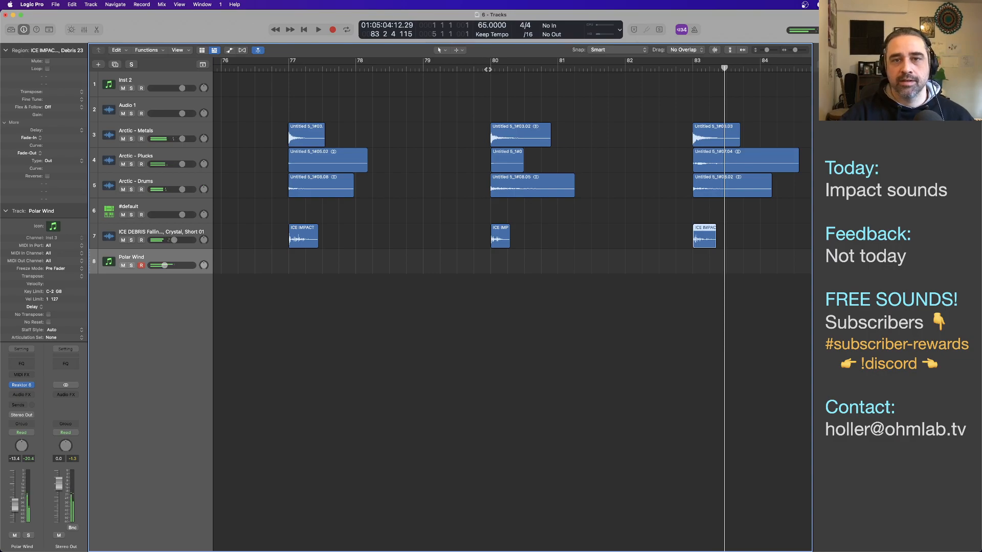
Play back the earlier impacts at bars 80 and 77 over the drone
click(473, 68)
key(space)
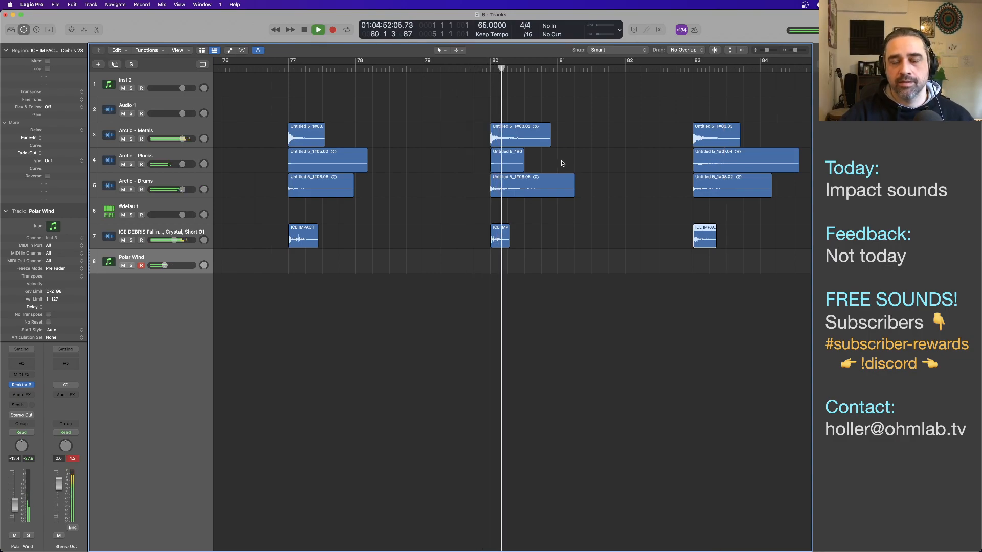
click(276, 67)
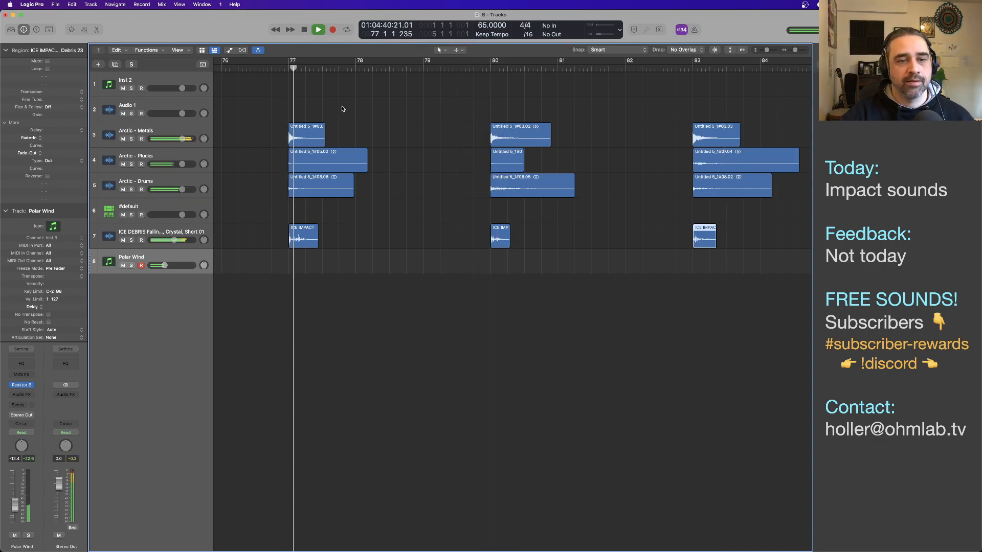
key(space)
Mute the Debris 26 ice region in the bar 77 impact and play the impact without it
scroll(427, 184, left, 3)
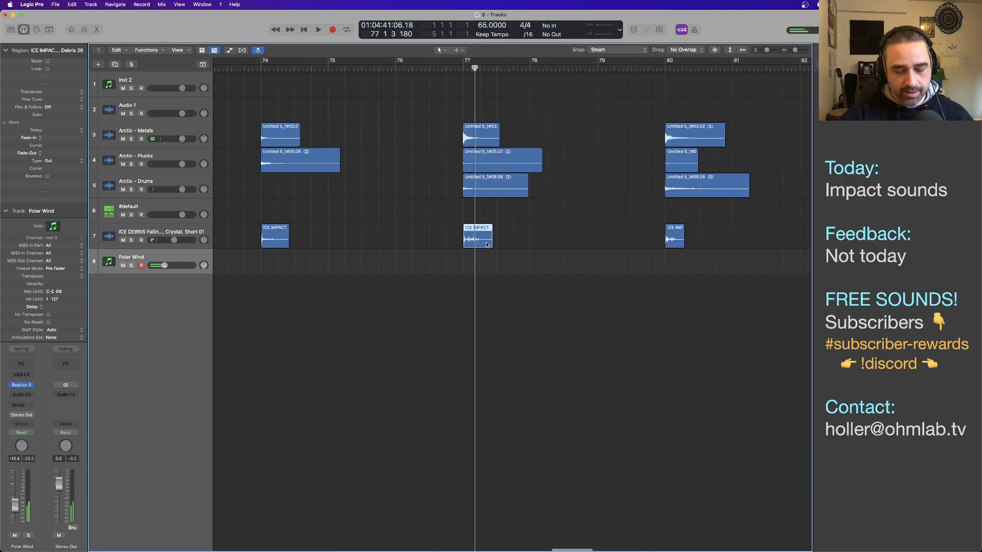
key(ctrl+m)
click(459, 68)
key(space)
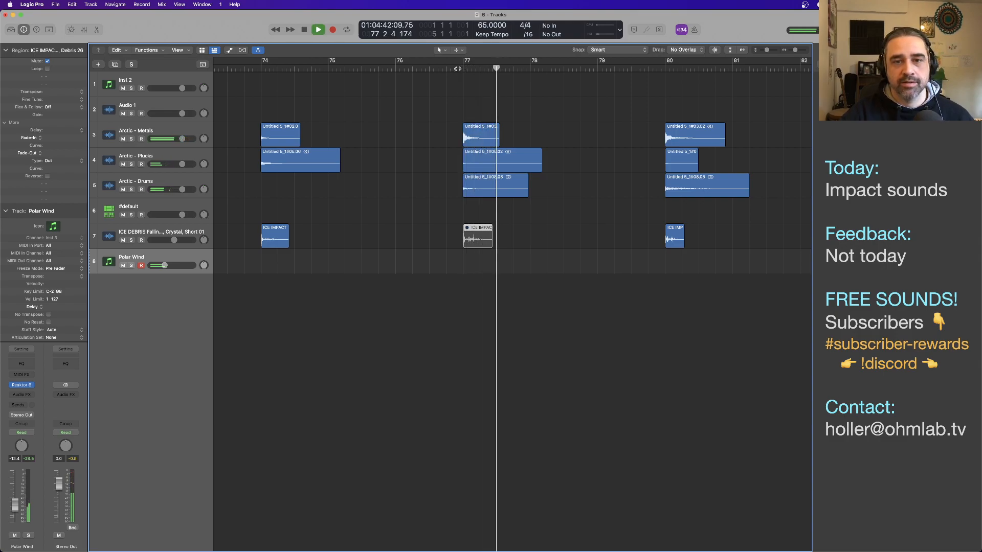
key(space)
Select the Debris 19 ice region at bar 74 and play that impact
click(276, 235)
click(259, 67)
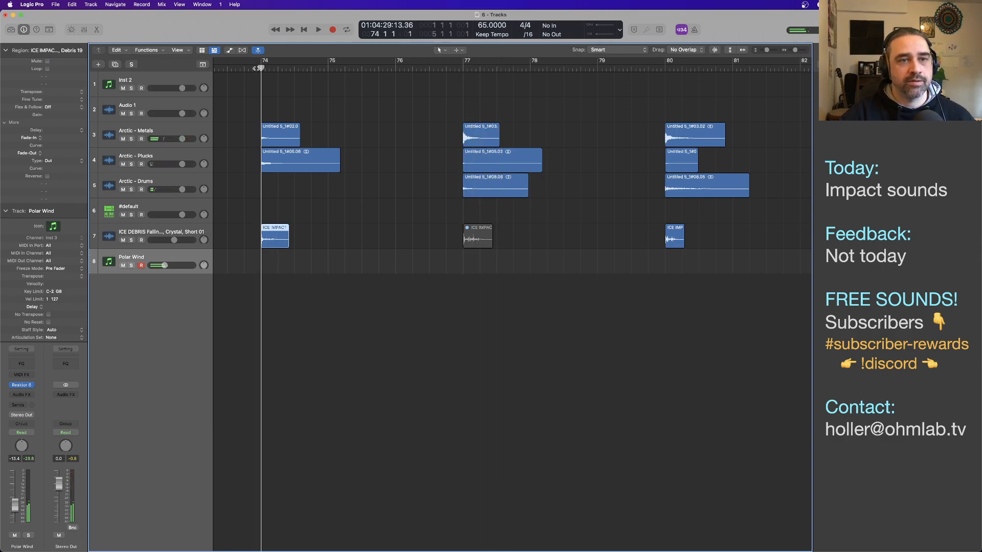
key(space)
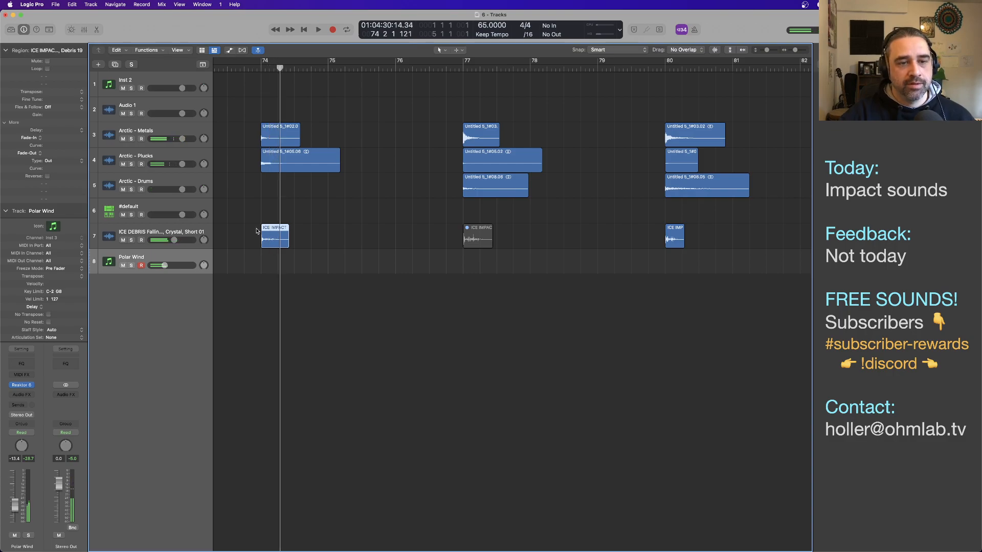
Shorten the Debris 19 ice region at bar 74, add a fade-out of 327 with the Fade tool, and play the impact
drag(287, 244, 266, 244)
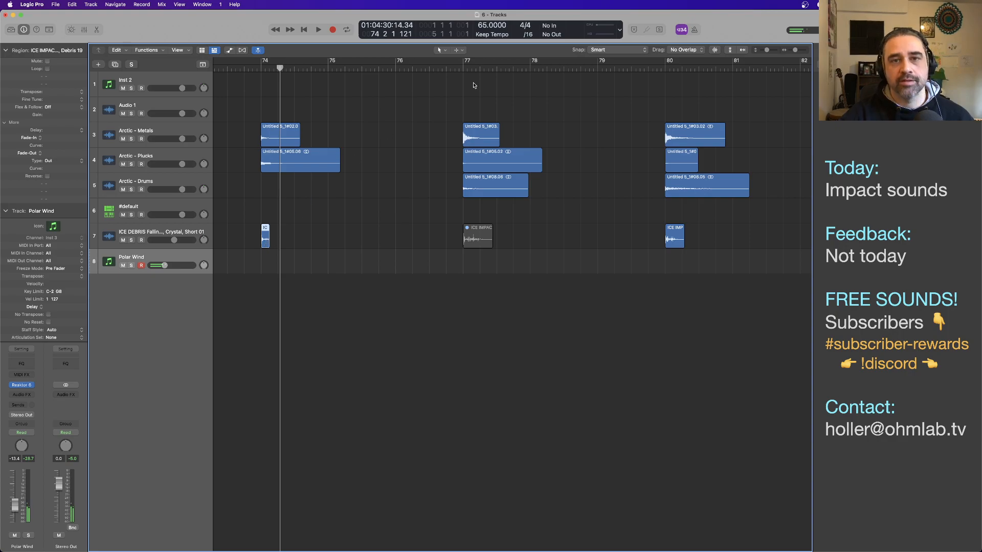
click(462, 51)
click(480, 141)
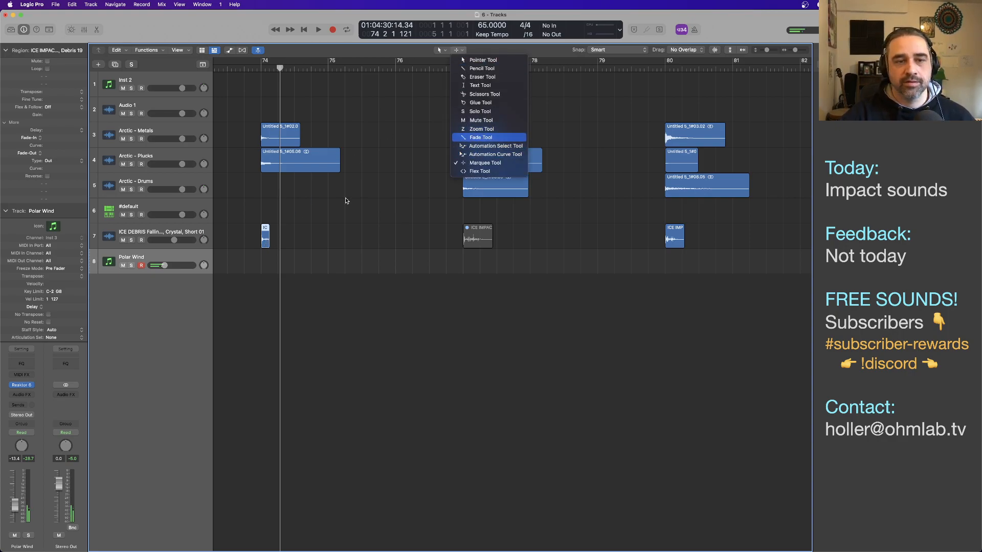
drag(274, 245, 264, 245)
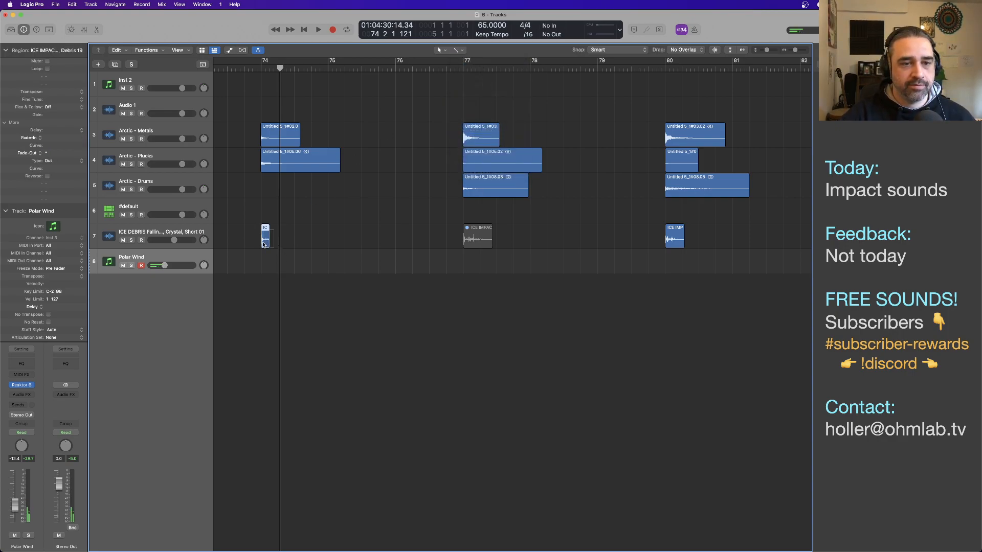
key(space)
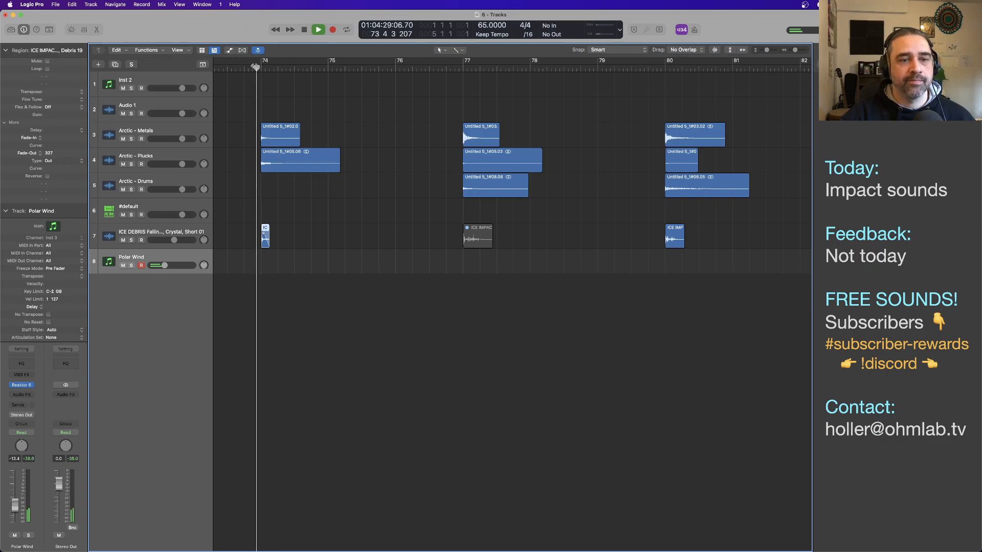
key(space)
Play back the earlier impacts at bars 70 and 66 over the drone
scroll(348, 176, left, 6)
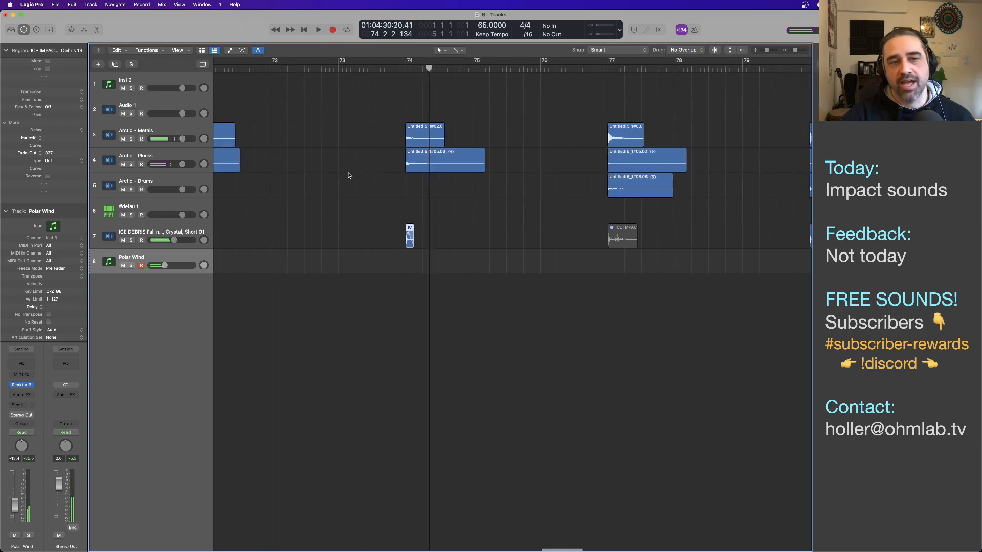
click(300, 67)
key(space)
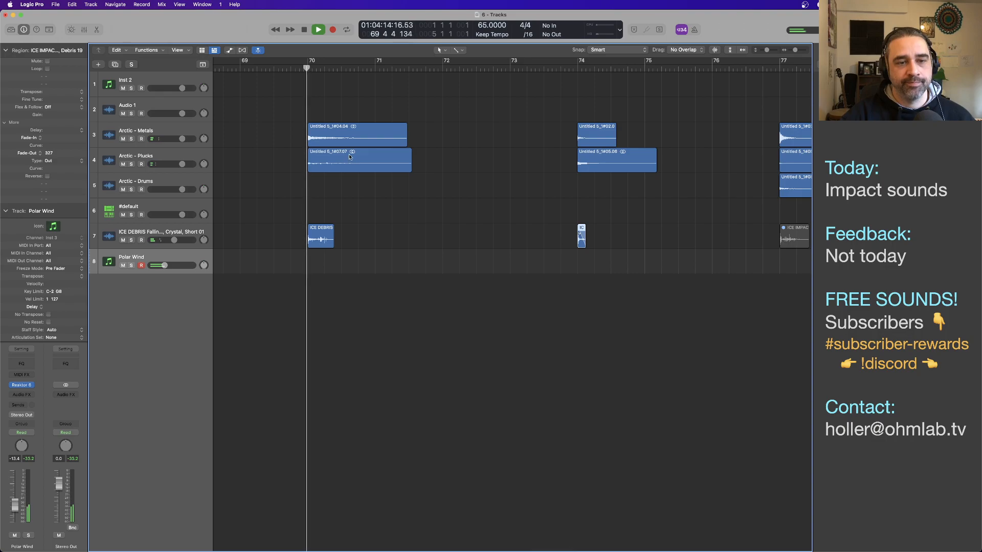
key(space)
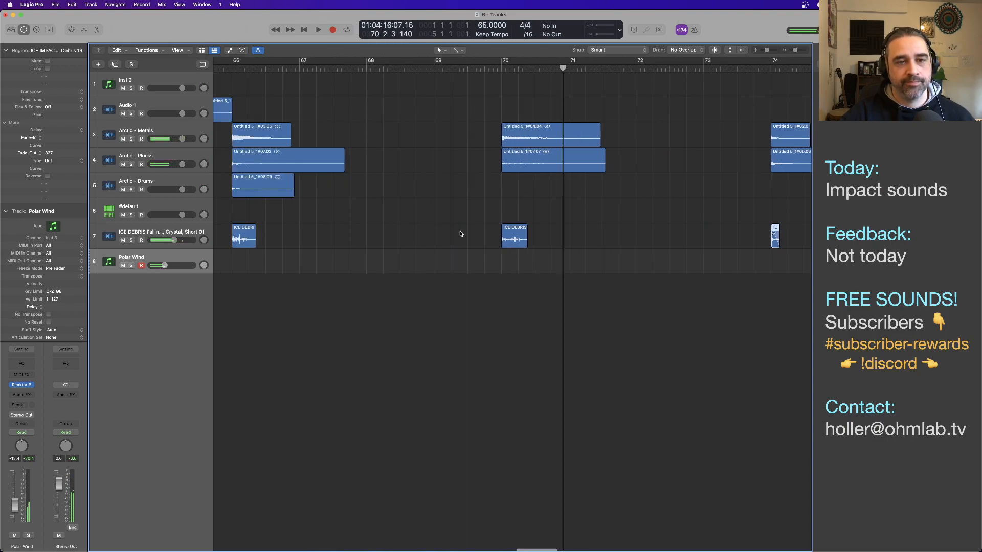
scroll(461, 233, left, 10)
click(451, 69)
key(space)
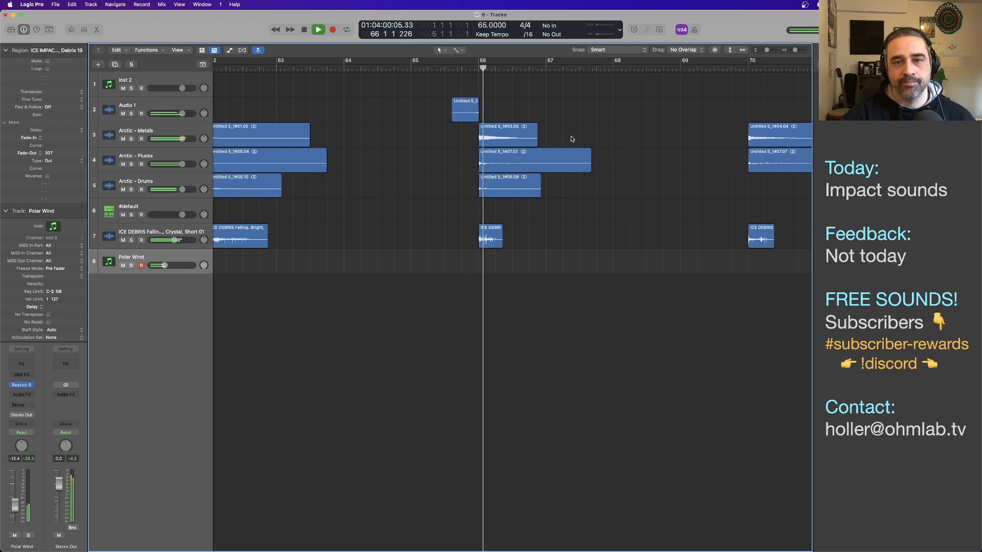
key(space)
Play back the impacts at bars 49, 55 and 59 over the drone
scroll(417, 153, left, 4)
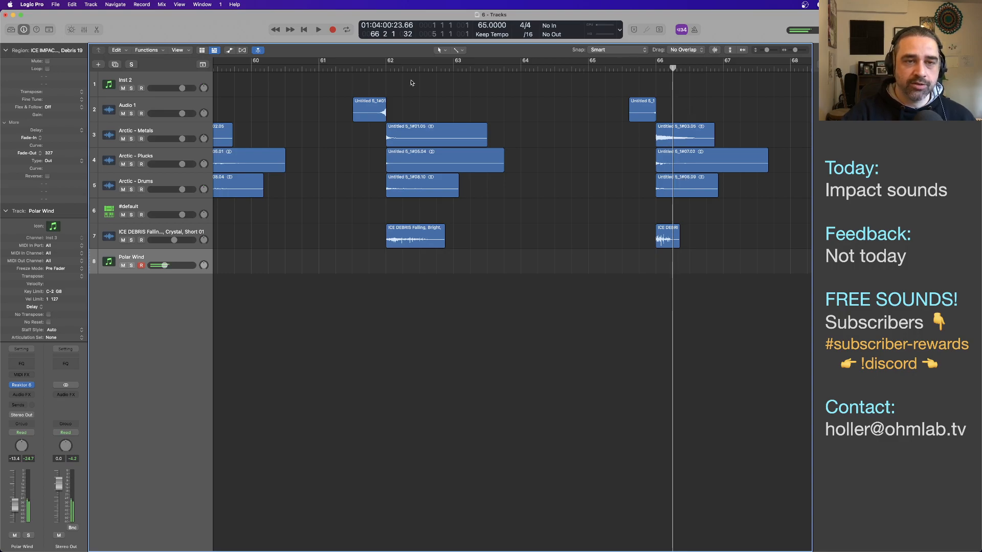
scroll(471, 96, down, 3)
scroll(495, 87, left, 10)
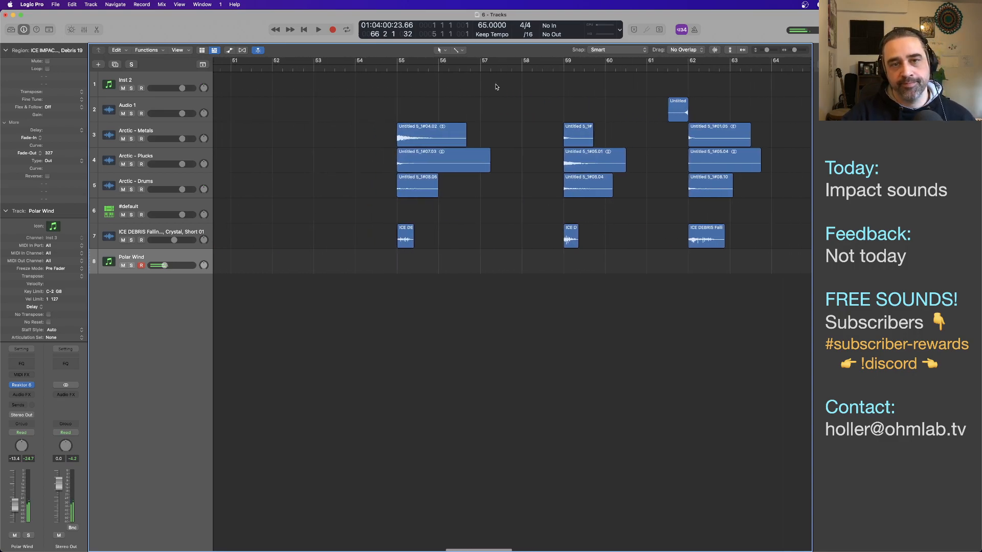
scroll(493, 85, left, 3)
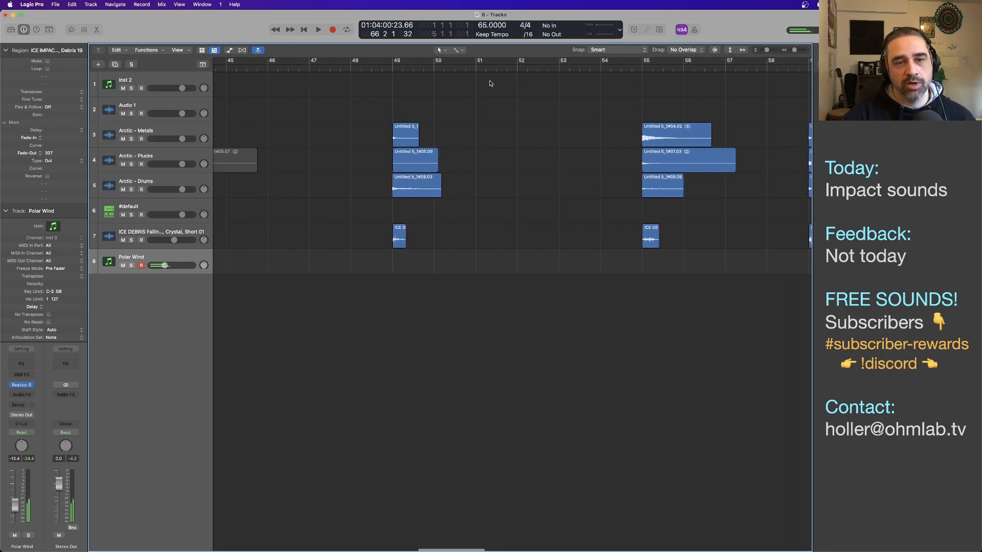
double_click(381, 69)
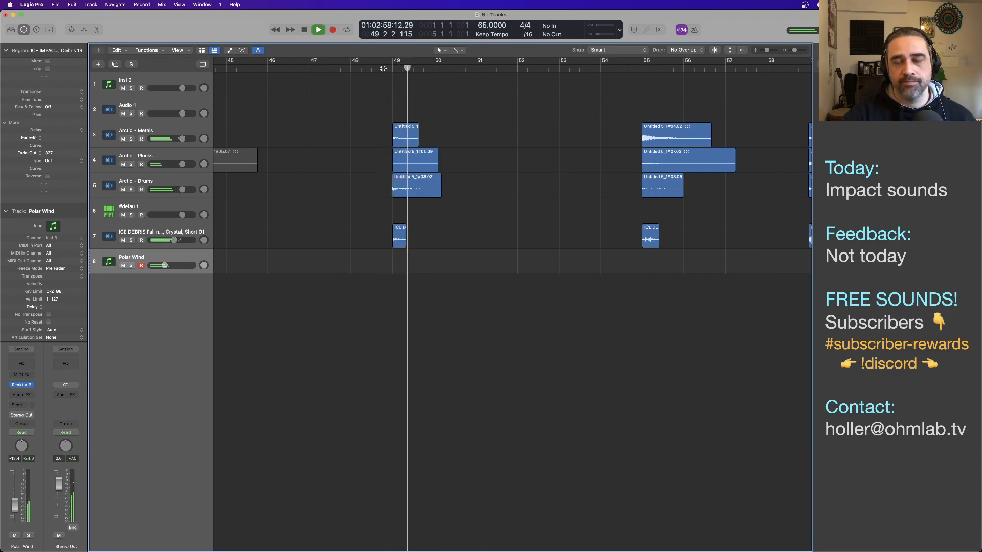
click(636, 70)
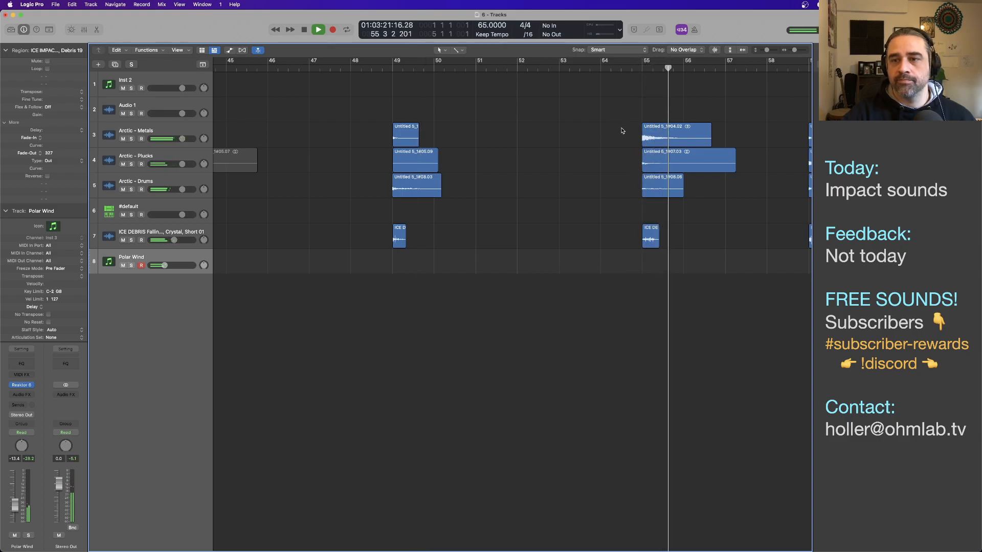
click(679, 69)
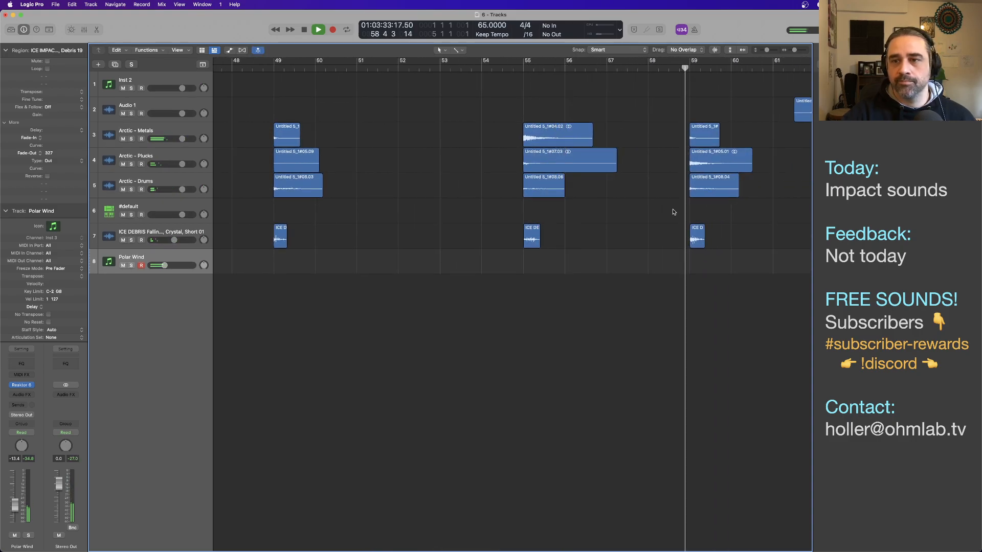
scroll(674, 212, right, 5)
key(space)
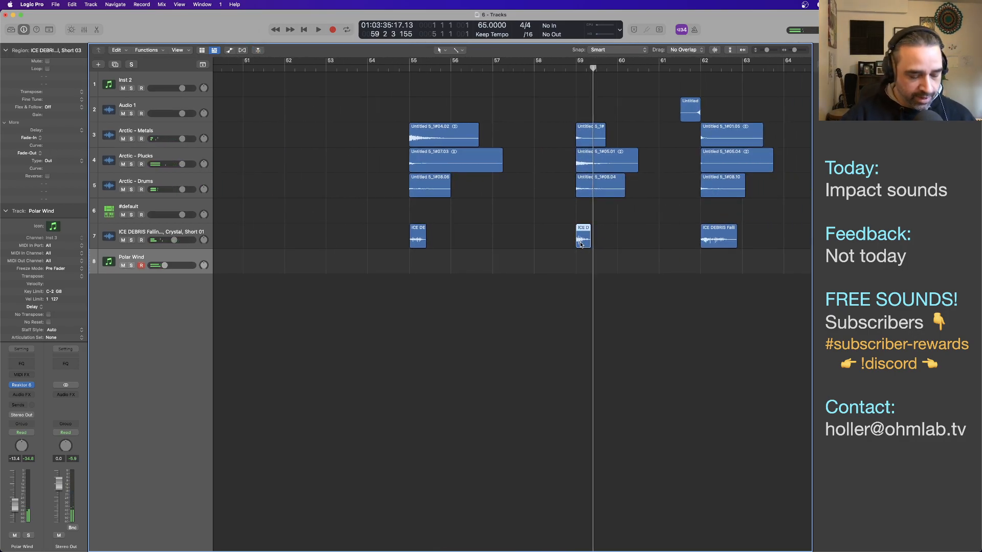
Mute the Short 03 ice region in the bar 59 impact and play the impact without it
click(567, 67)
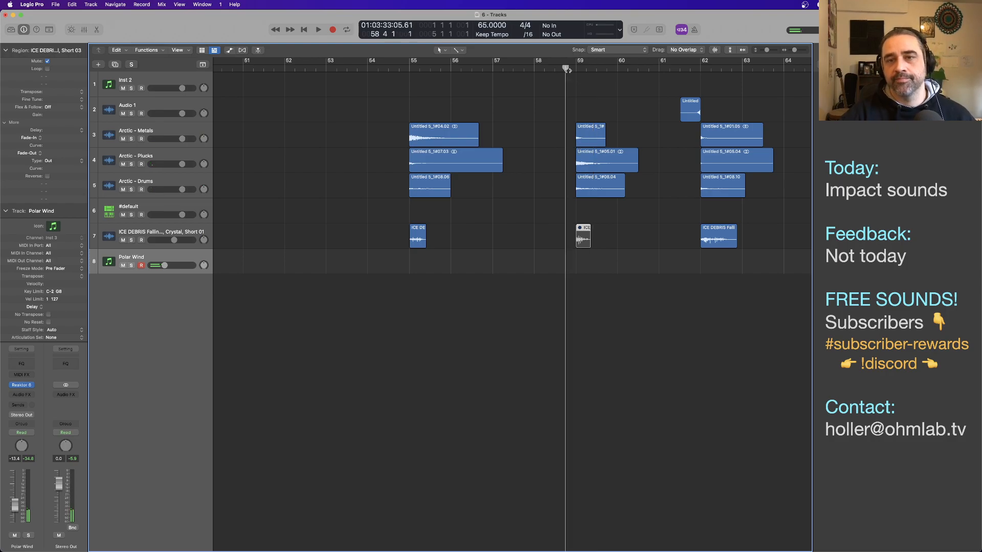
key(space)
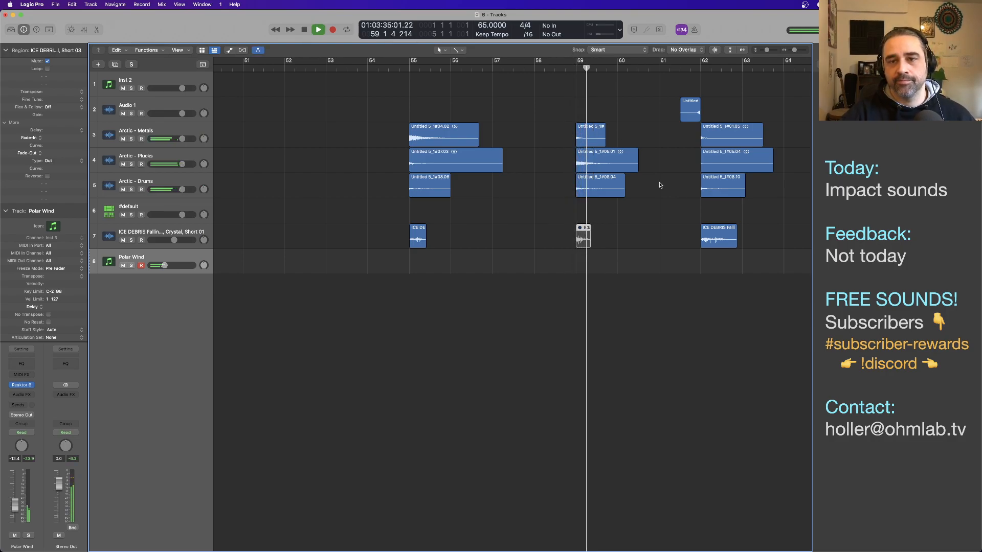
key(space)
Assemble a new impact at bar 86 from Metals region #02.01, Plucks region #05.10 and the Debris 08 ice region
scroll(603, 208, right, 7)
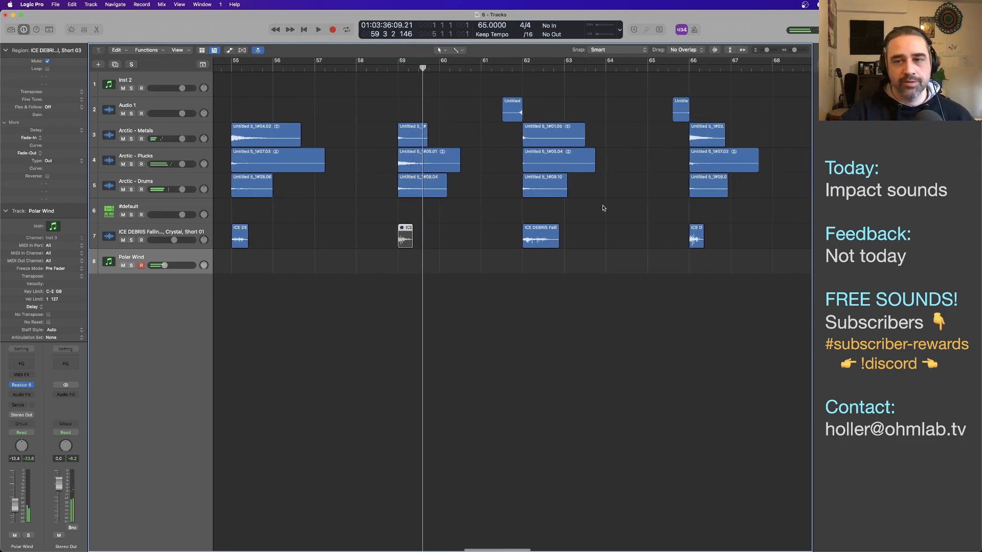
key(super+Left)
key(super+Left)
key(super+Left)
key(super+Left)
key(super+Left)
key(super+Left)
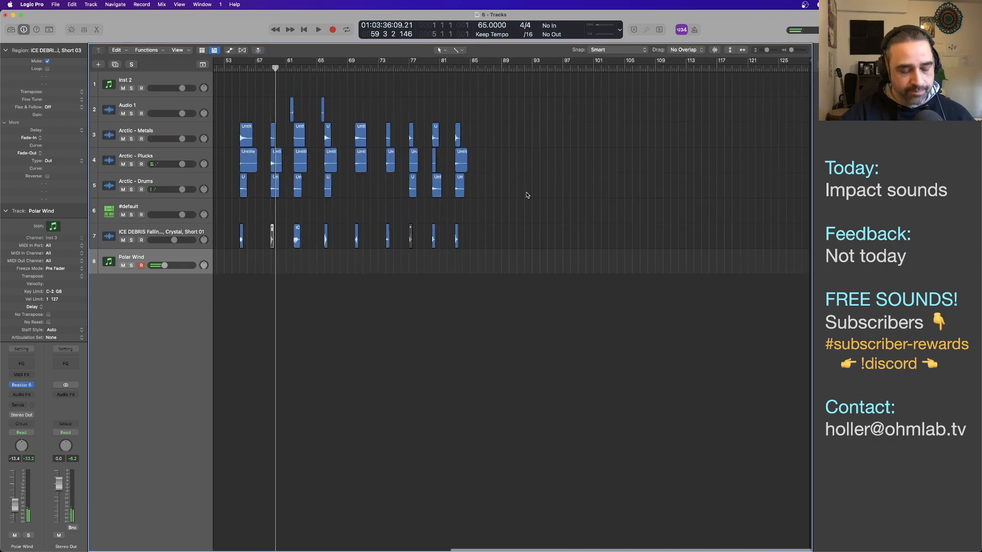
scroll(528, 193, left, 5)
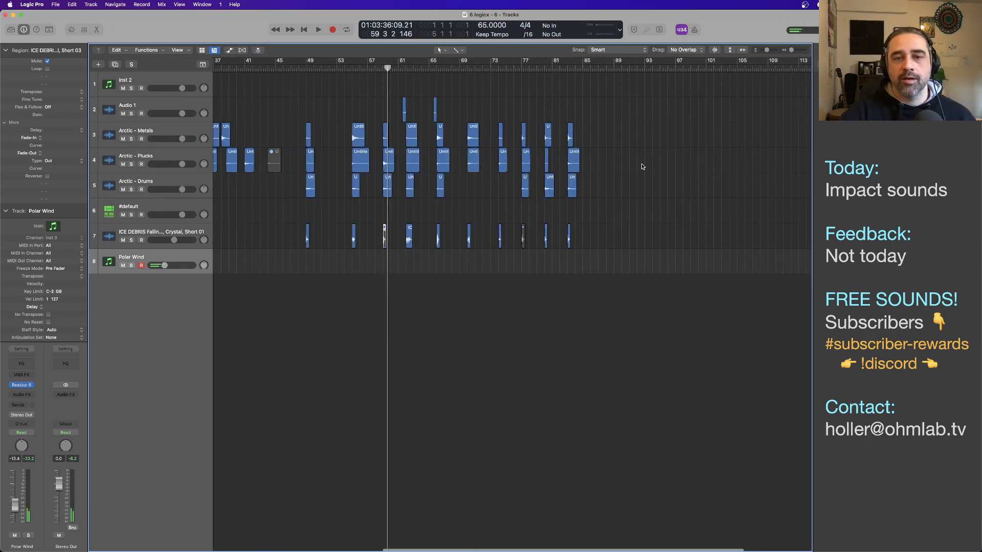
drag(642, 167, 310, 168)
click(339, 160)
key(super+Left)
key(super+Left)
key(super+Left)
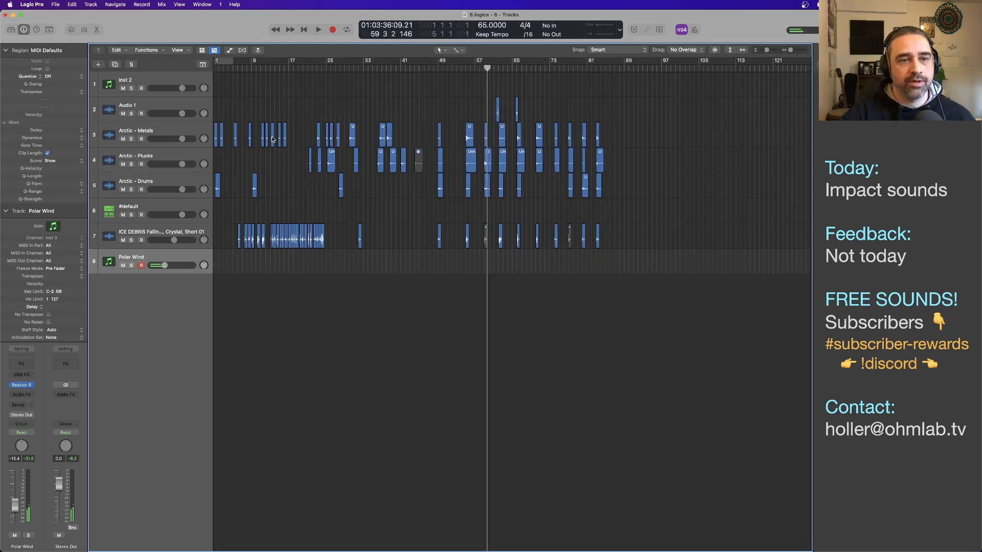
drag(273, 139, 613, 141)
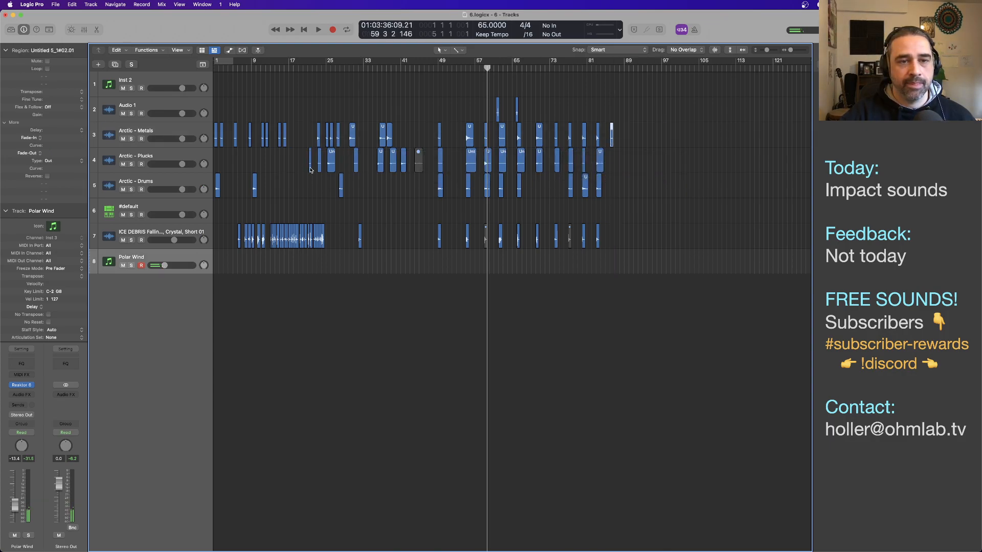
drag(311, 170, 613, 169)
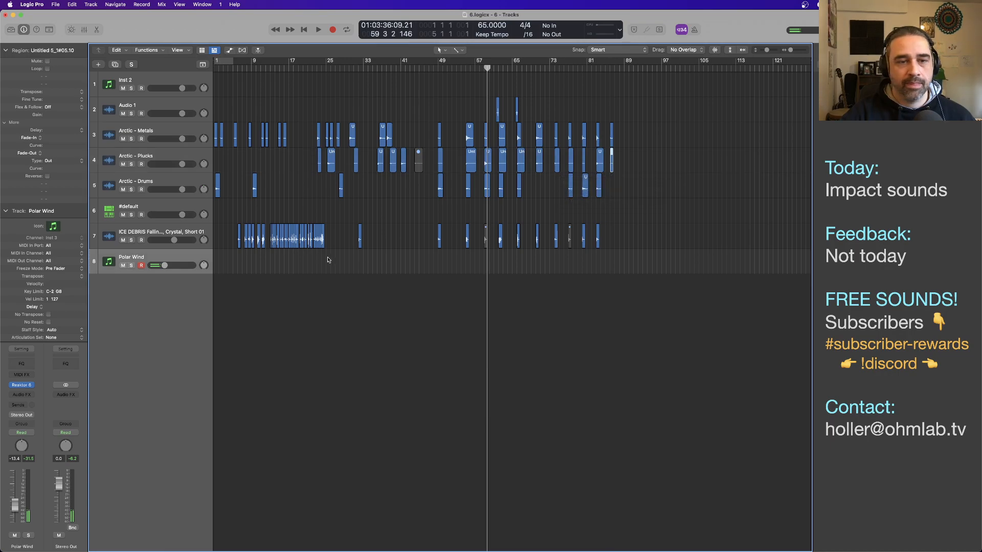
drag(281, 245, 610, 240)
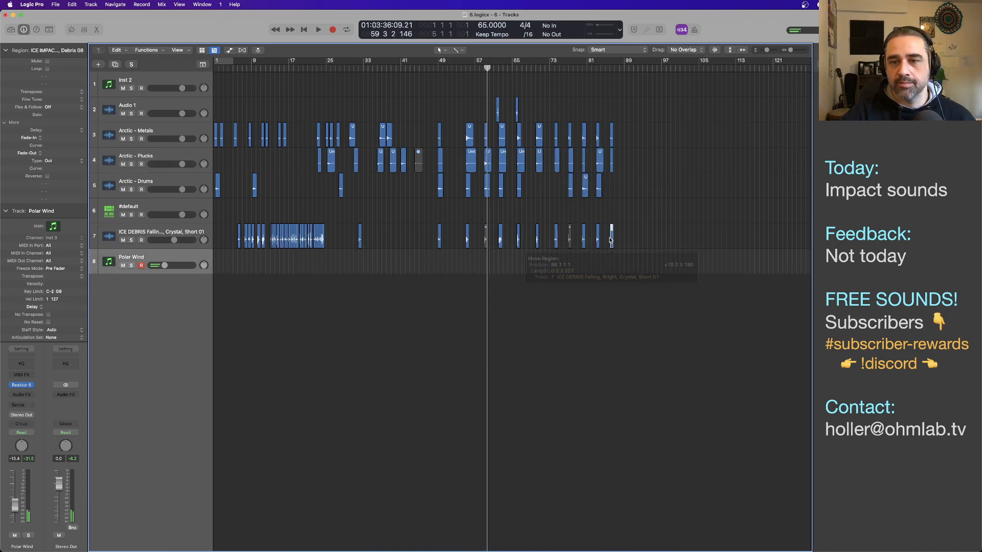
Play the newly assembled impact at bar 86 over the drone
click(610, 69)
key(space)
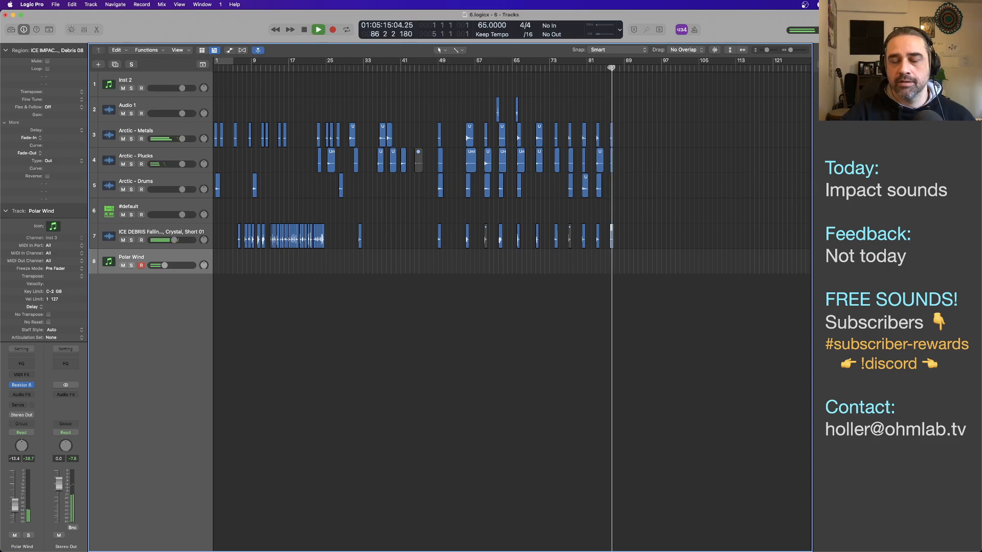
key(space)
Stack Metals region #01.04, the bar 9 Drums region and Plucks region #05.11 at bar 88, and play the impact
scroll(587, 214, up, 2)
scroll(587, 214, down, 2)
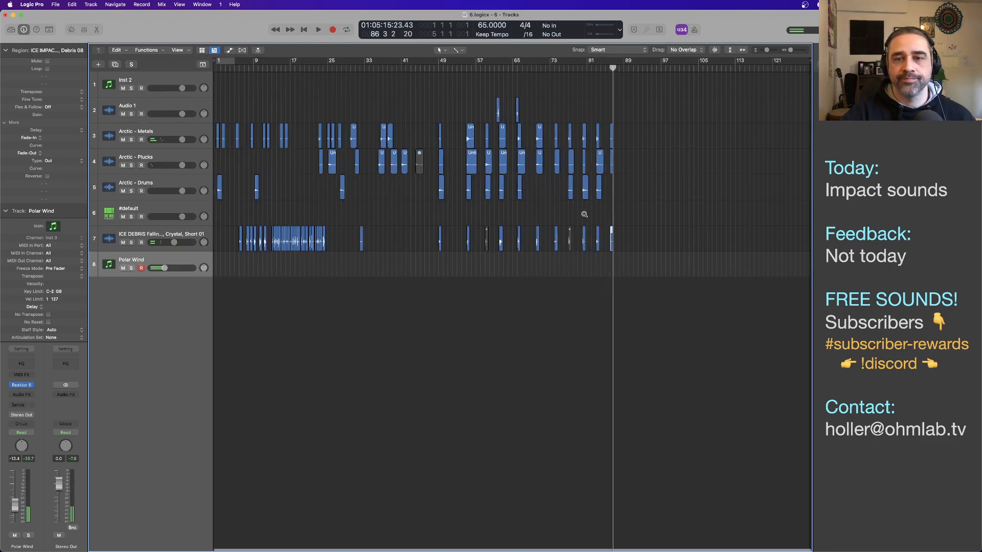
drag(237, 145, 623, 137)
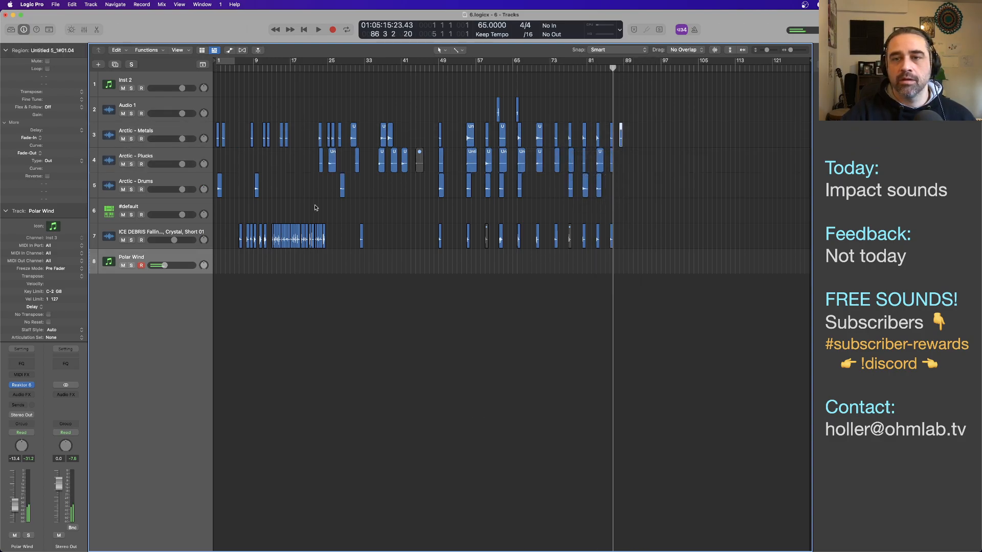
drag(257, 192, 623, 182)
drag(321, 171, 622, 164)
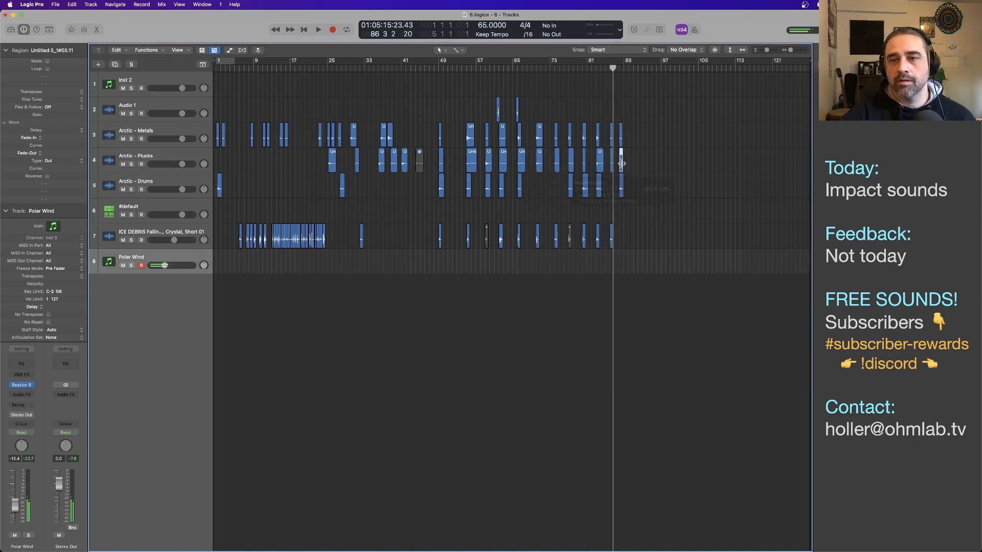
click(620, 68)
key(space)
key(space)
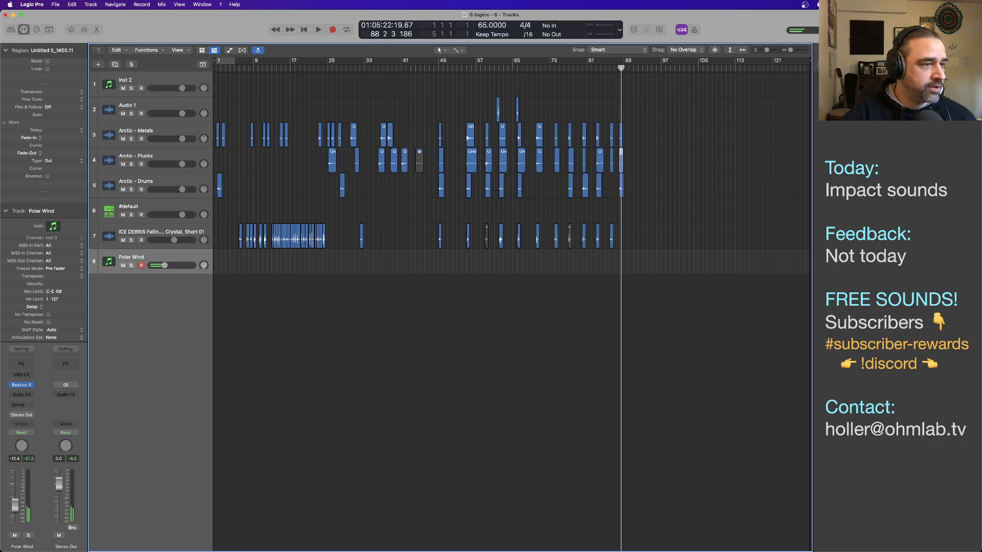
Audition the bar 38 Metals region #04.06 and move it to bar 90 to start a new impact
key(super+Right)
key(super+Right)
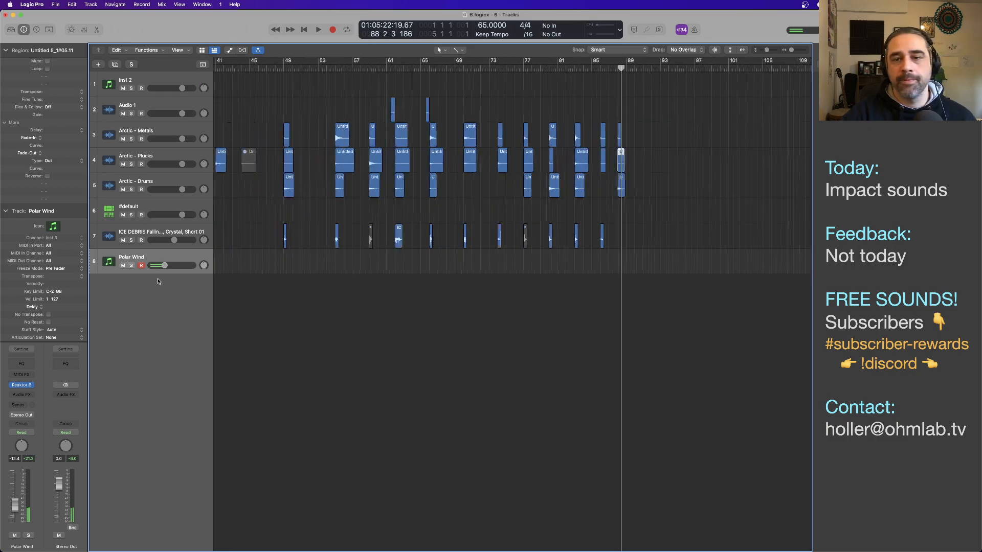
scroll(464, 306, left, 5)
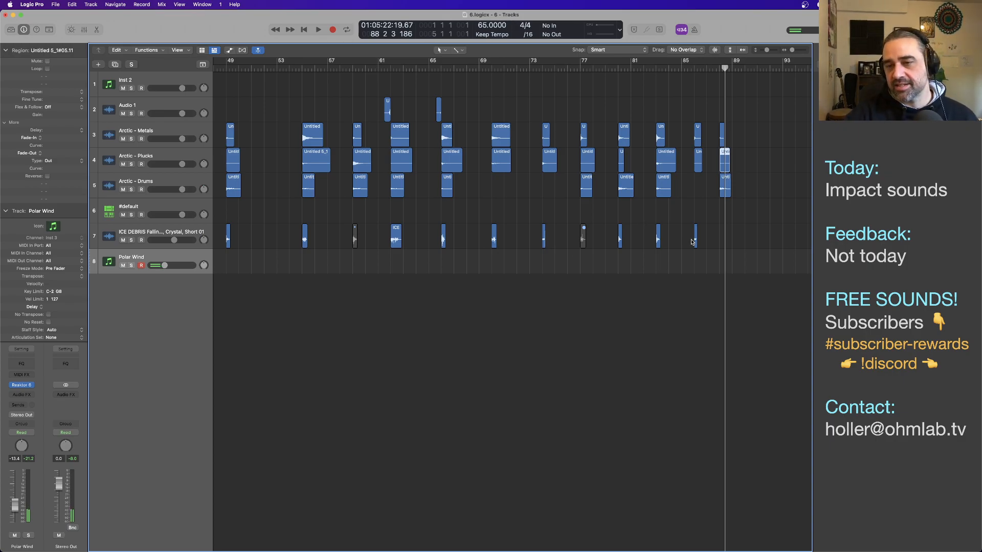
key(super+Left)
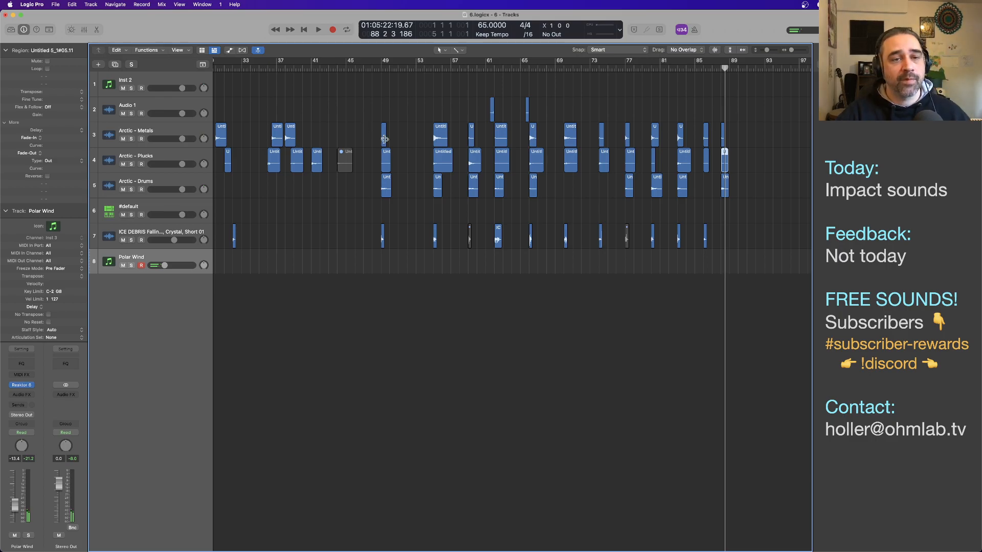
double_click(282, 68)
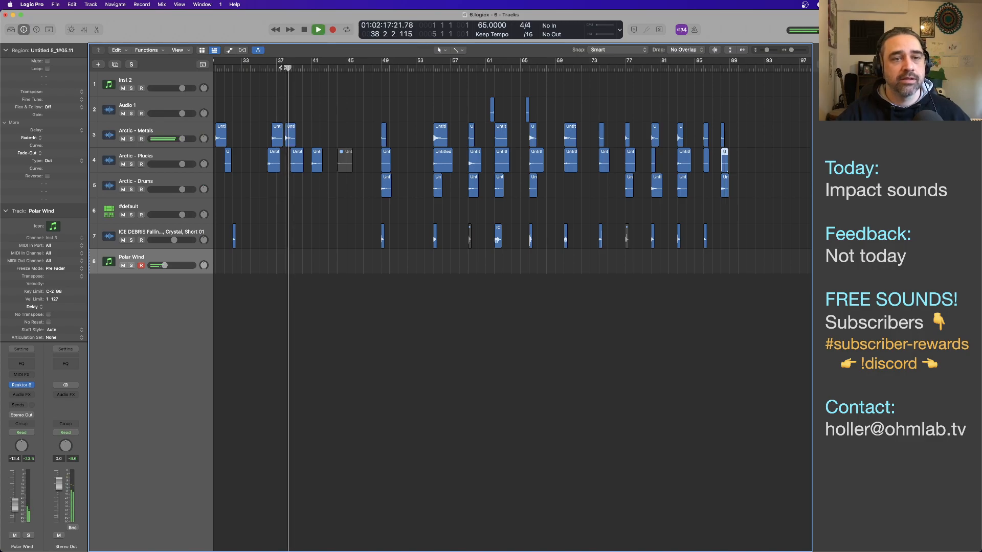
key(space)
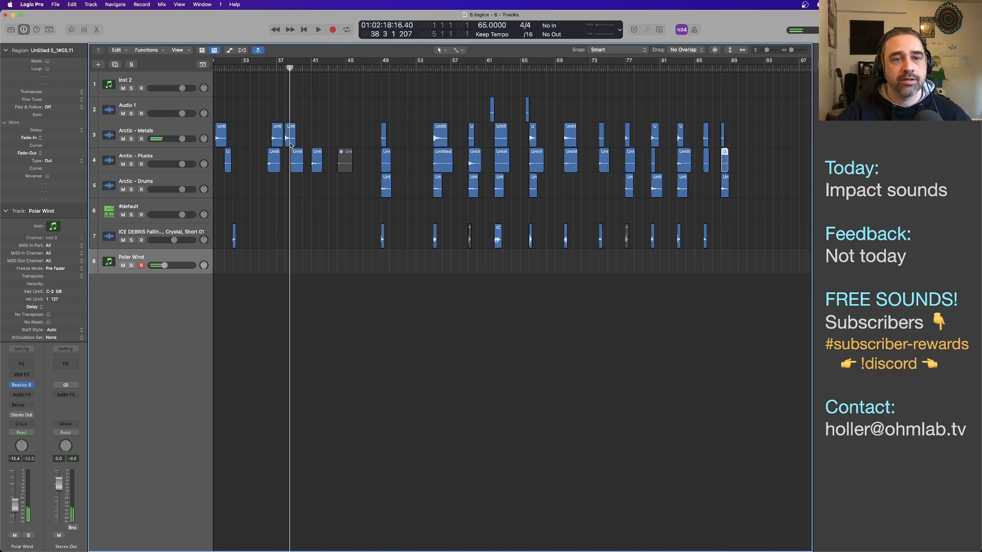
drag(290, 145, 743, 145)
Audition the bar 31 Plucks region #05.03, stack it under the Metals region at bar 90, and play the combined impact
scroll(258, 192, left, 5)
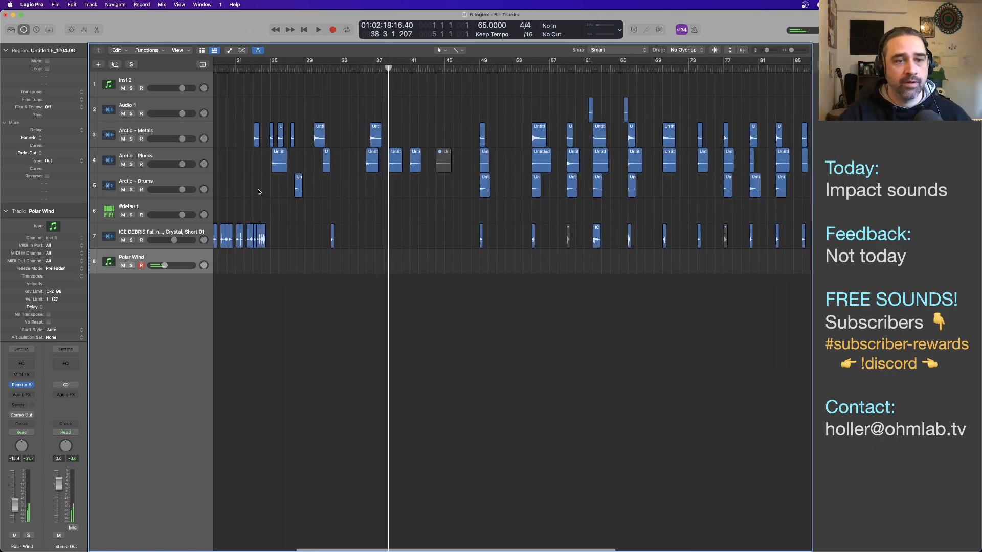
click(324, 67)
key(space)
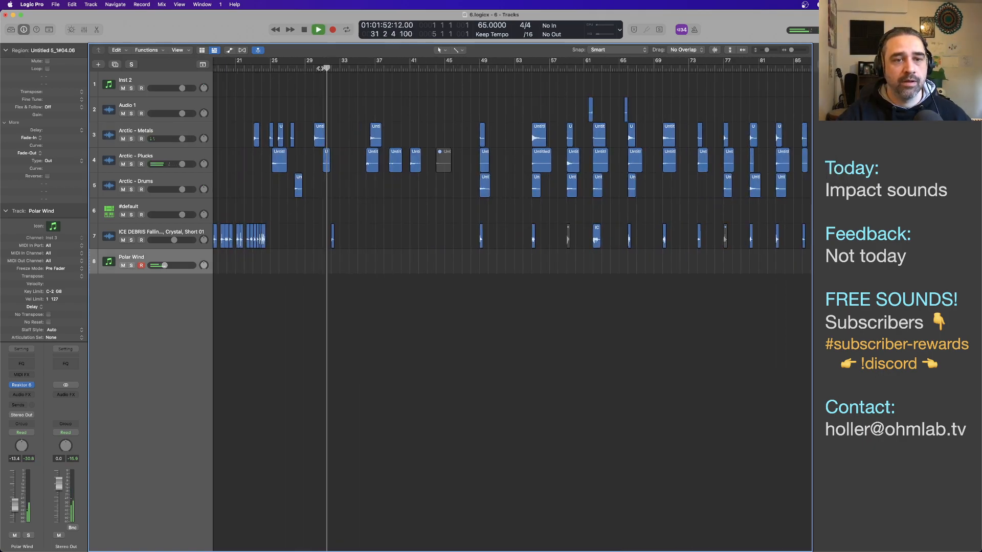
key(space)
ctrl+alt+click(346, 193)
ctrl+alt+click(346, 193)
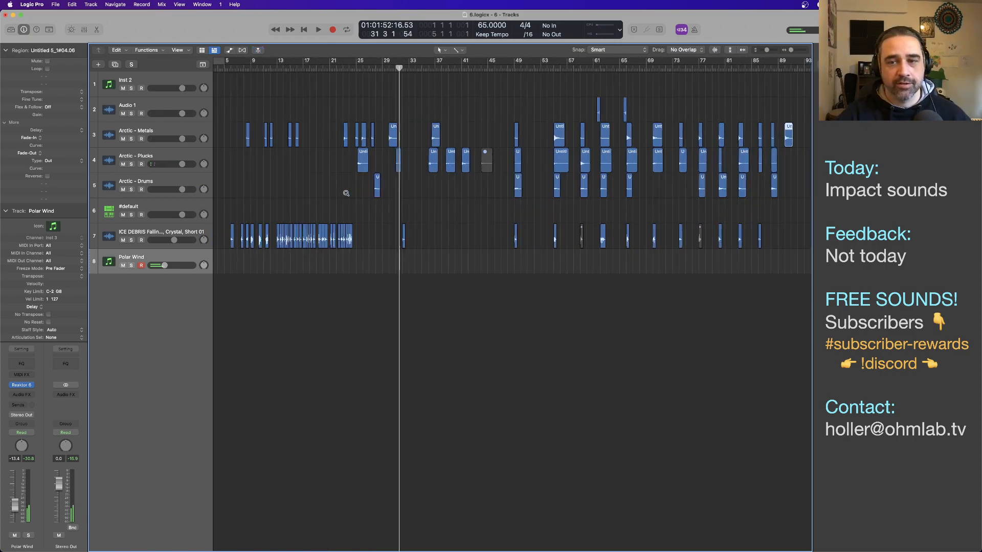
drag(397, 169, 748, 154)
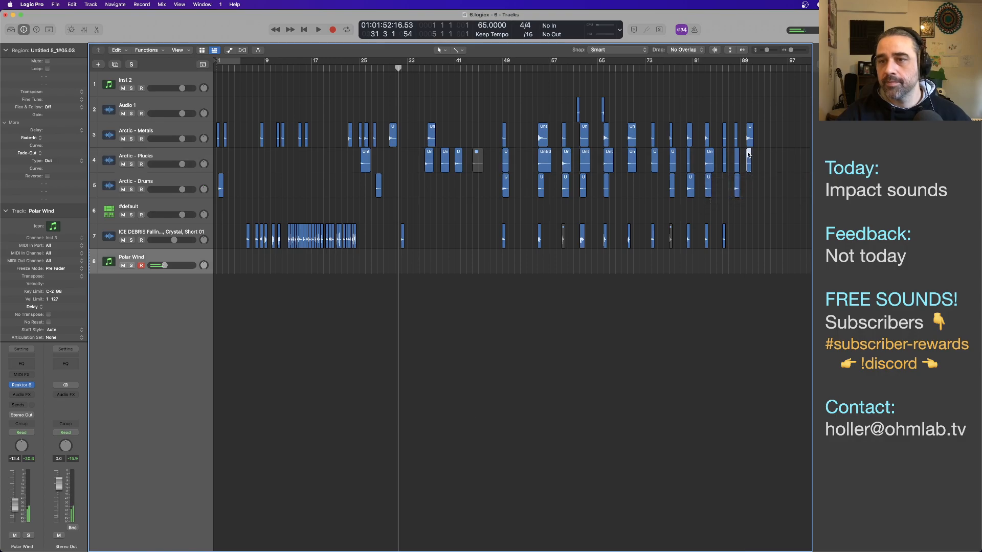
double_click(742, 68)
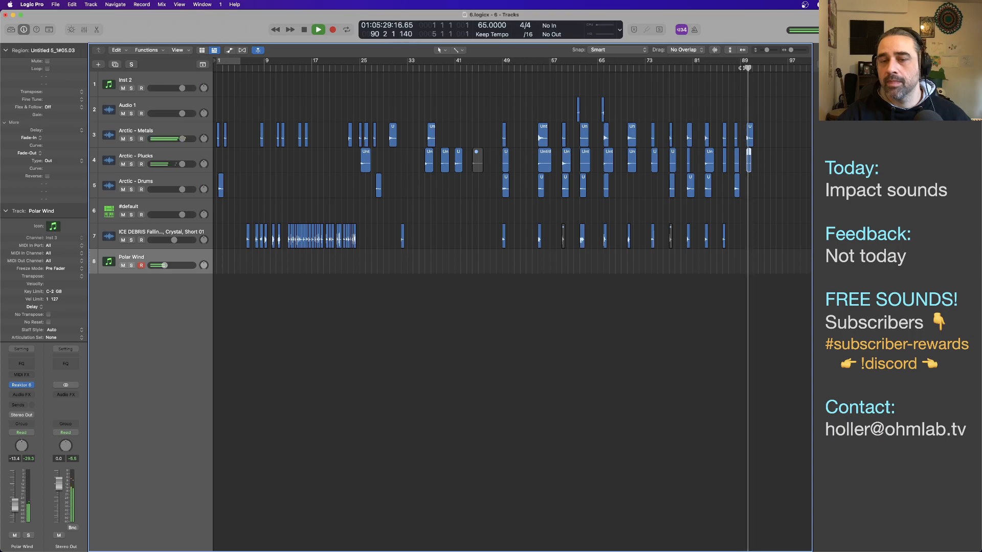
key(space)
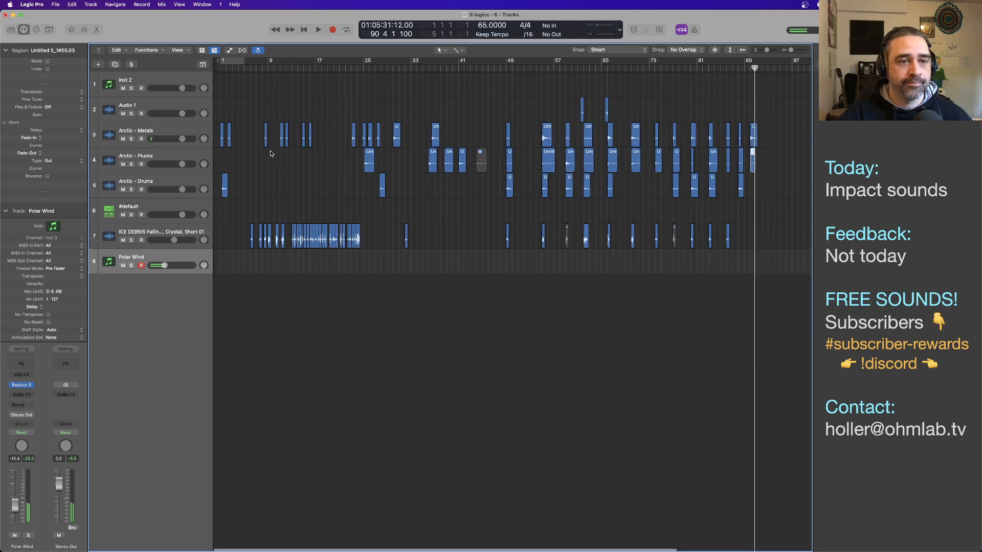
Play the Metals and Drums regions at bar 1 and look through the remaining source regions in the arrangement
click(216, 68)
key(space)
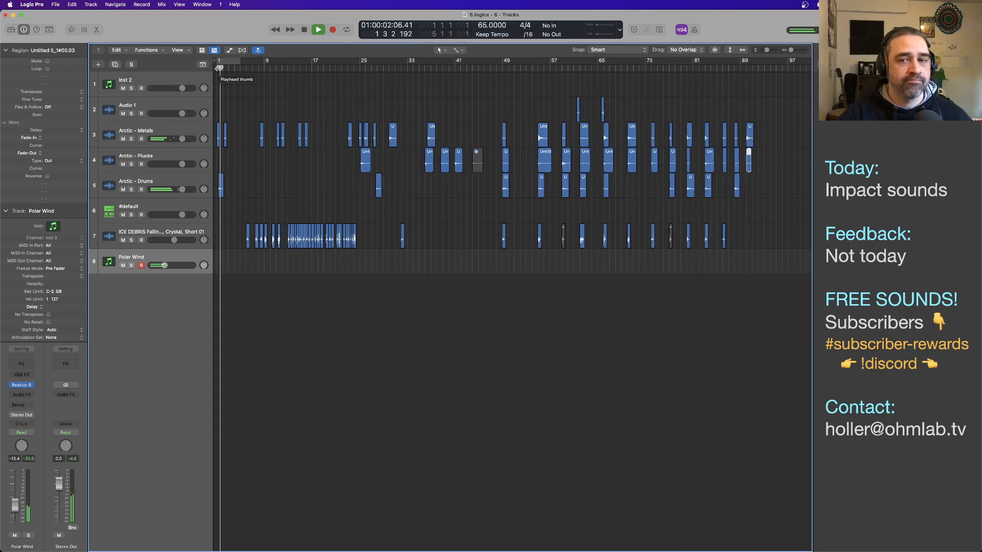
key(space)
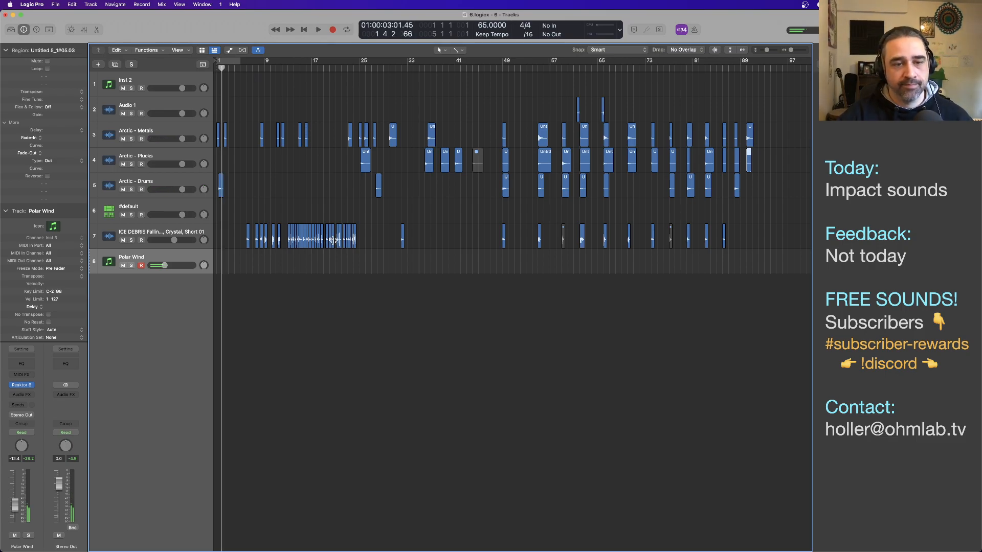
scroll(332, 269, up, 6)
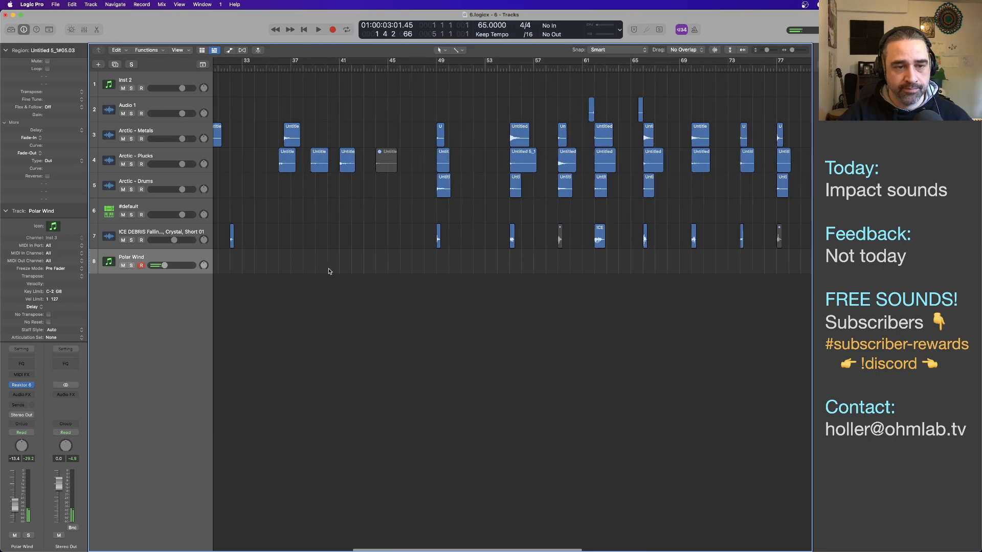
scroll(317, 272, left, 5)
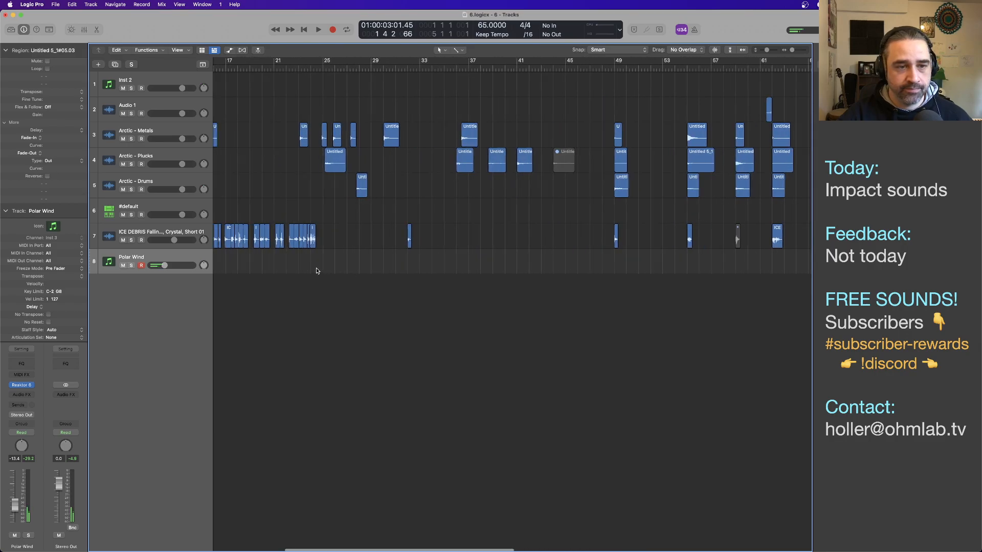
scroll(317, 271, left, 5)
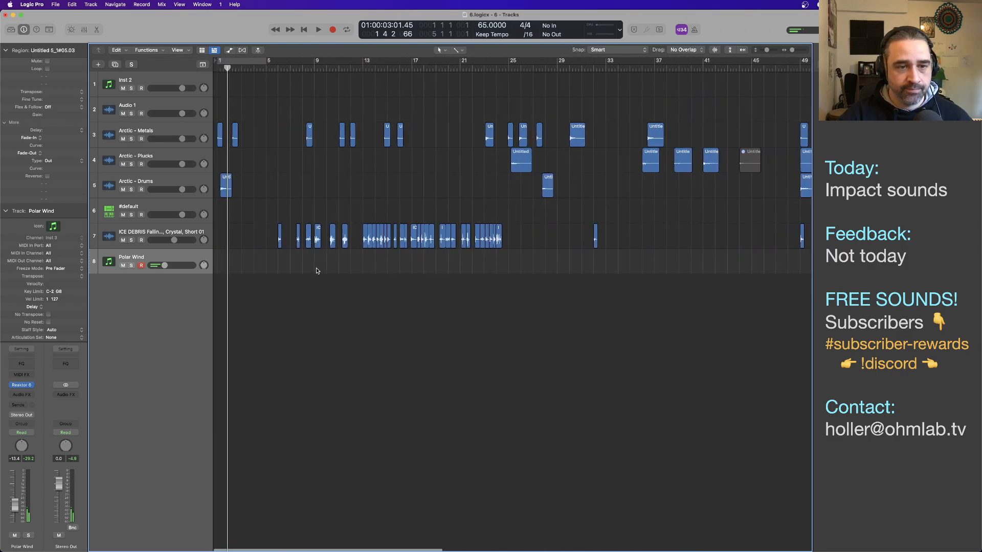
Audition the first ice debris region near bar 6, move it to bar 90 beneath the metal and pluck hits, and play the layered impact
click(271, 71)
key(space)
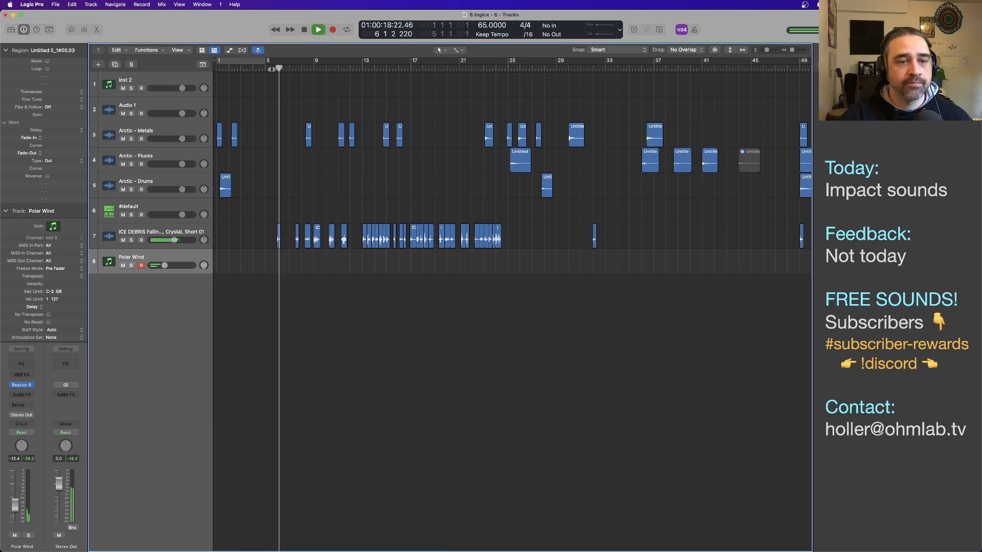
scroll(289, 245, down, 6)
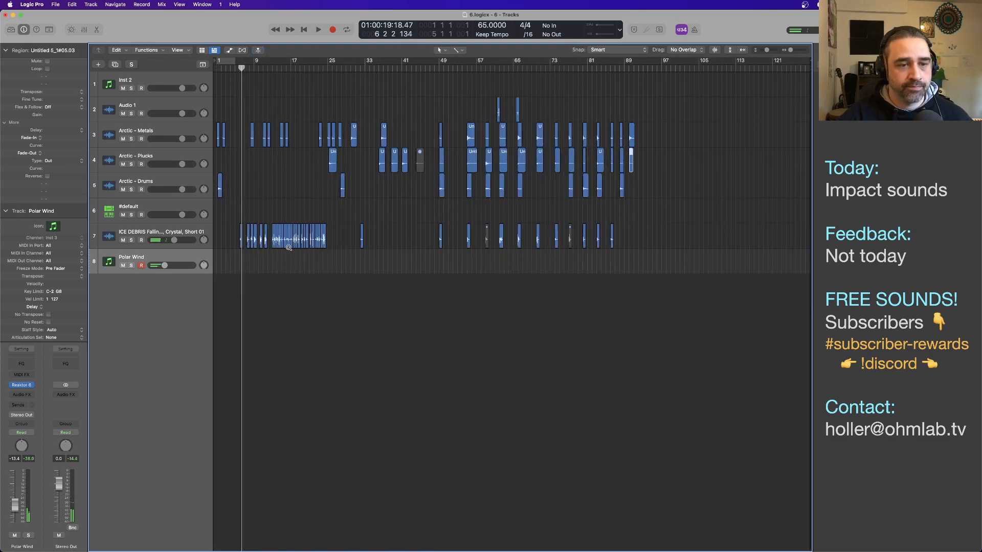
scroll(286, 264, up, 2)
scroll(285, 262, left, 5)
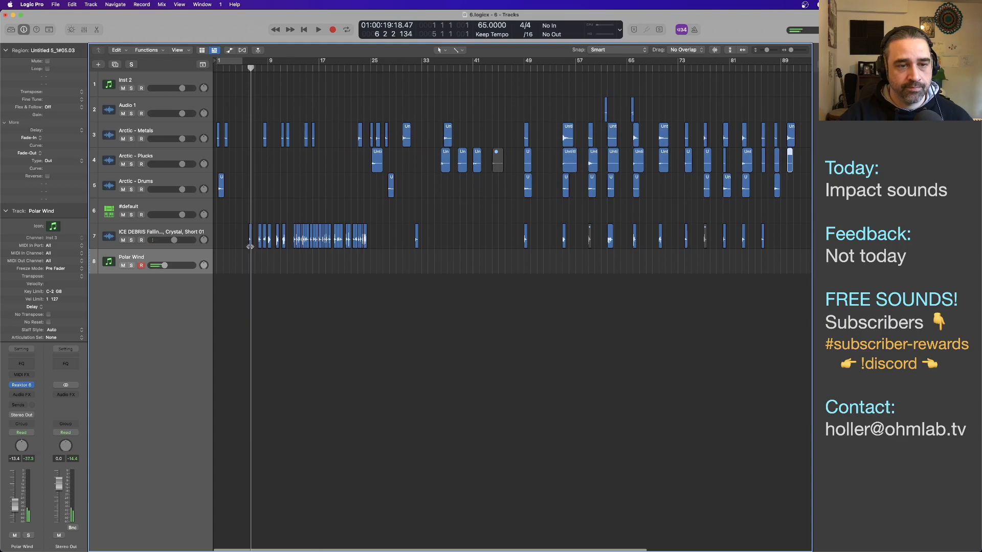
drag(251, 249, 789, 241)
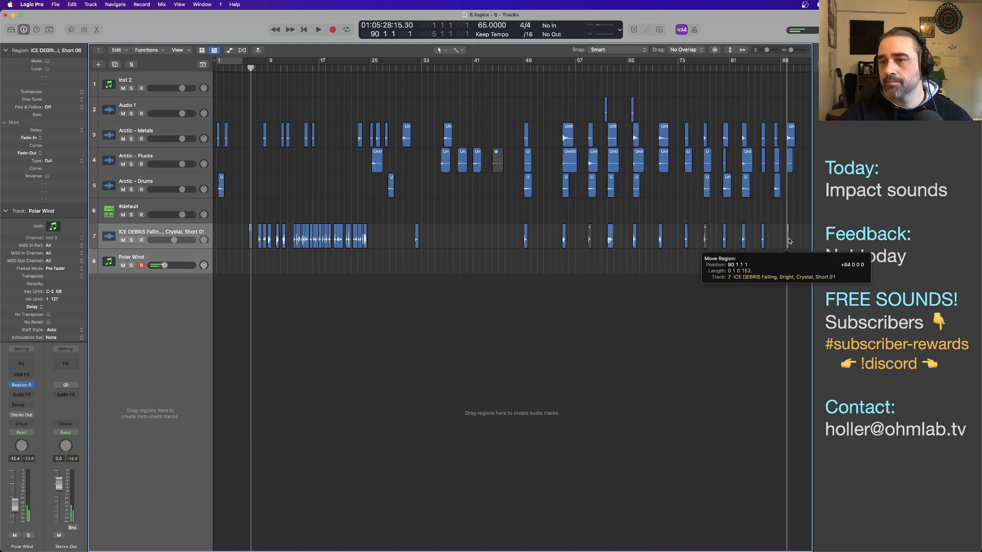
double_click(785, 68)
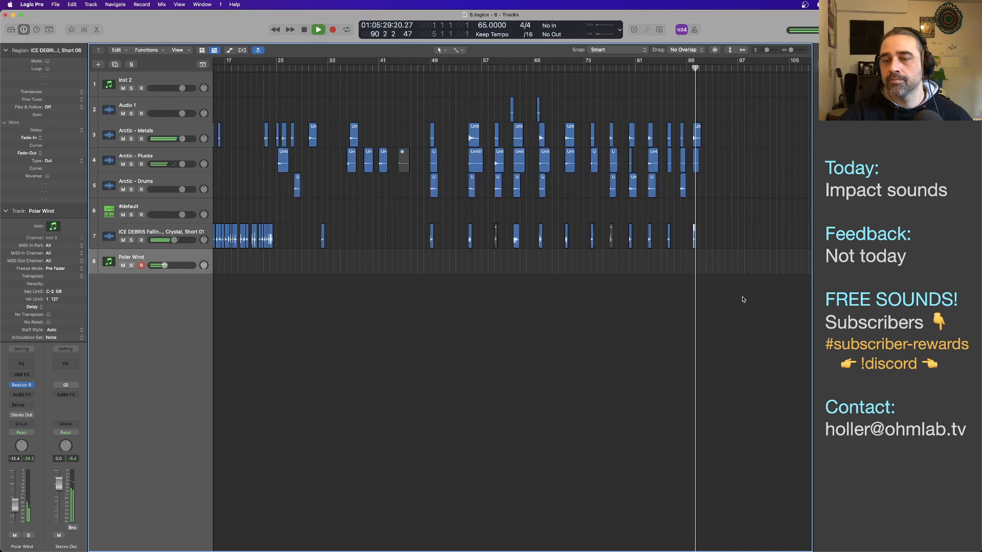
key(space)
Add a fade-out of 869 to the ice debris region at bar 90 and listen to the layered impact
scroll(622, 252, up, 5)
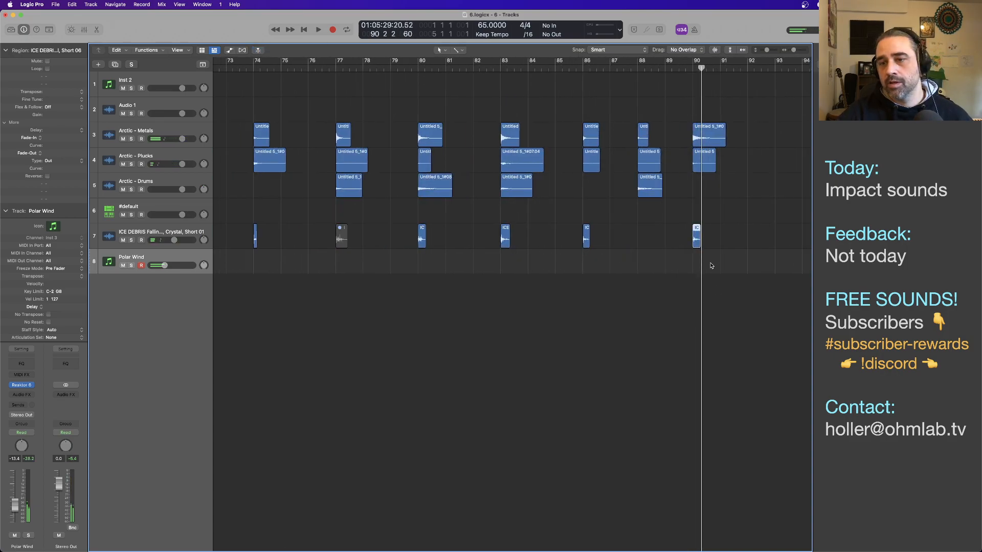
scroll(692, 252, up, 5)
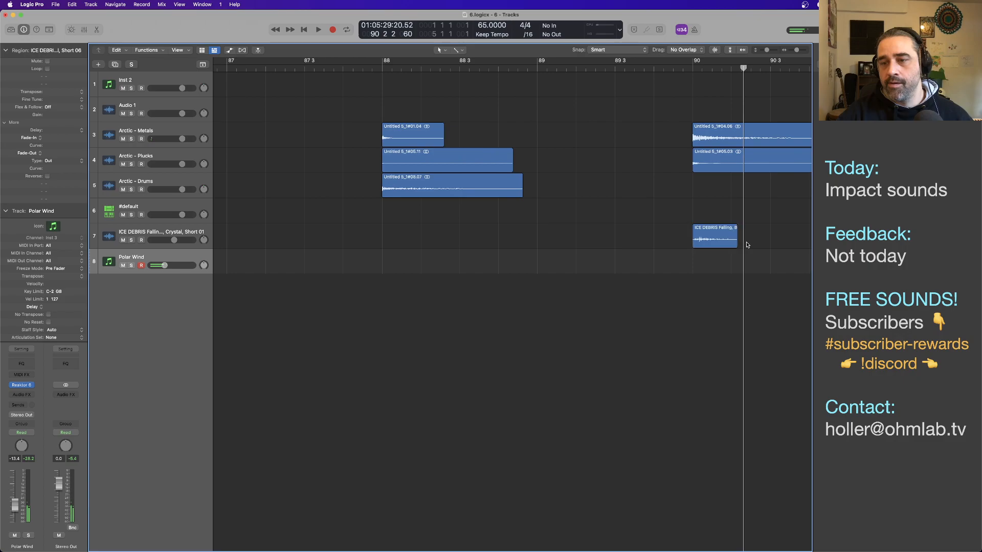
drag(700, 242, 700, 242)
key(space)
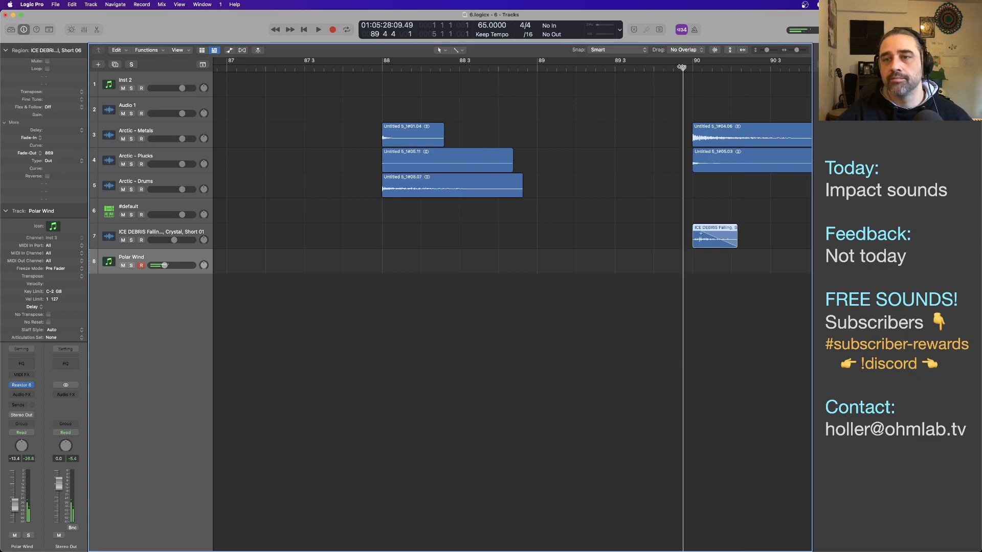
key(space)
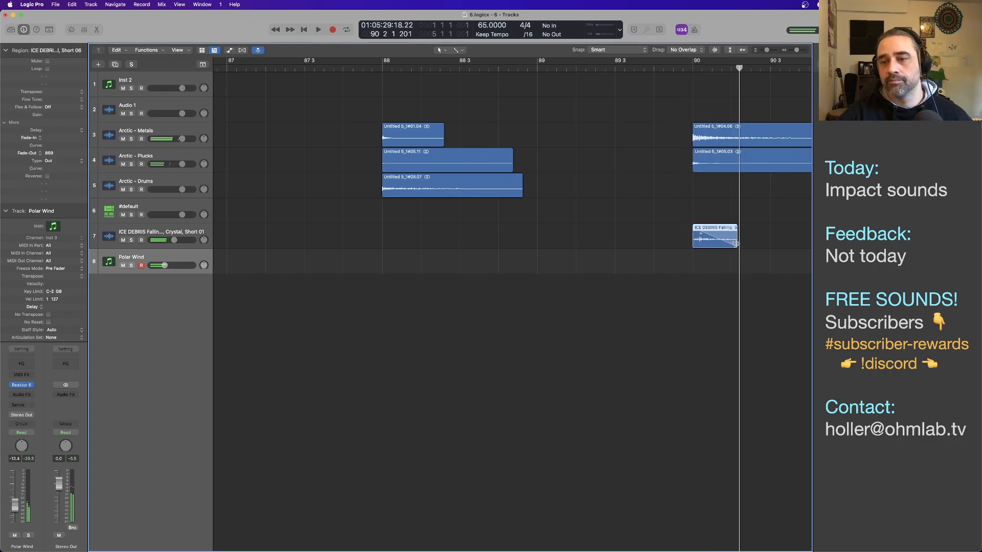
Trim the end of the ice debris region at bar 90 to less than a third of its length and audition it
drag(736, 243, 706, 242)
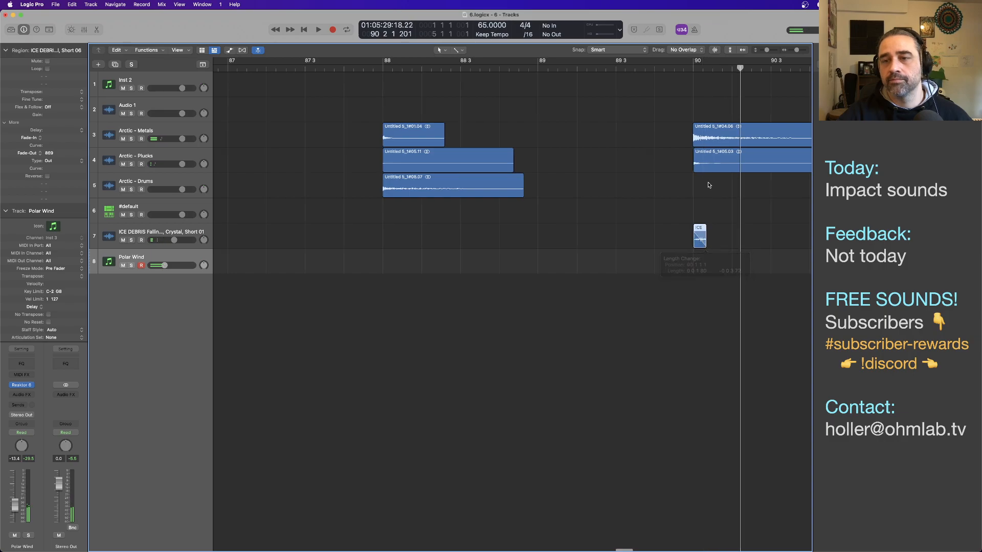
key(space)
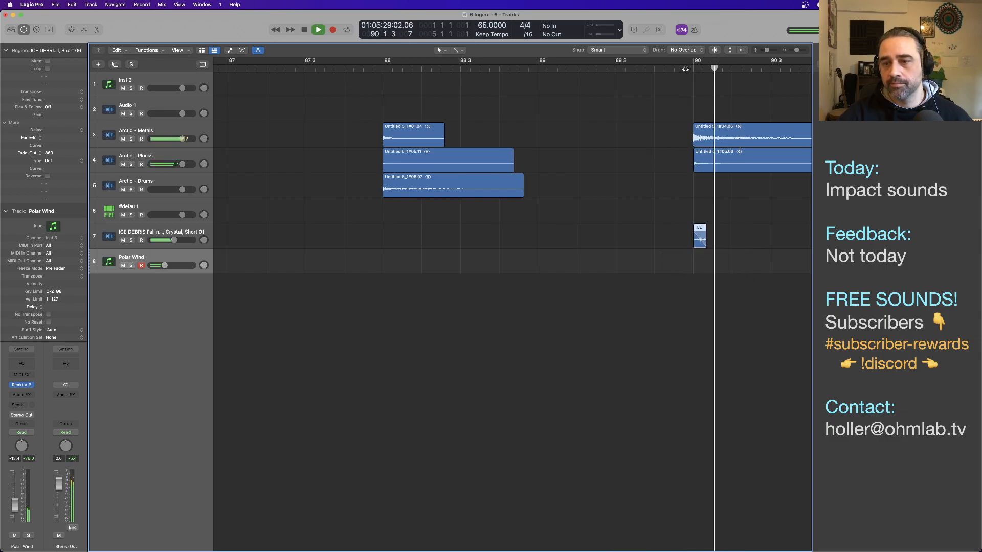
key(space)
Play the impact at bar 88 for comparison and clear the region selection
click(381, 68)
key(space)
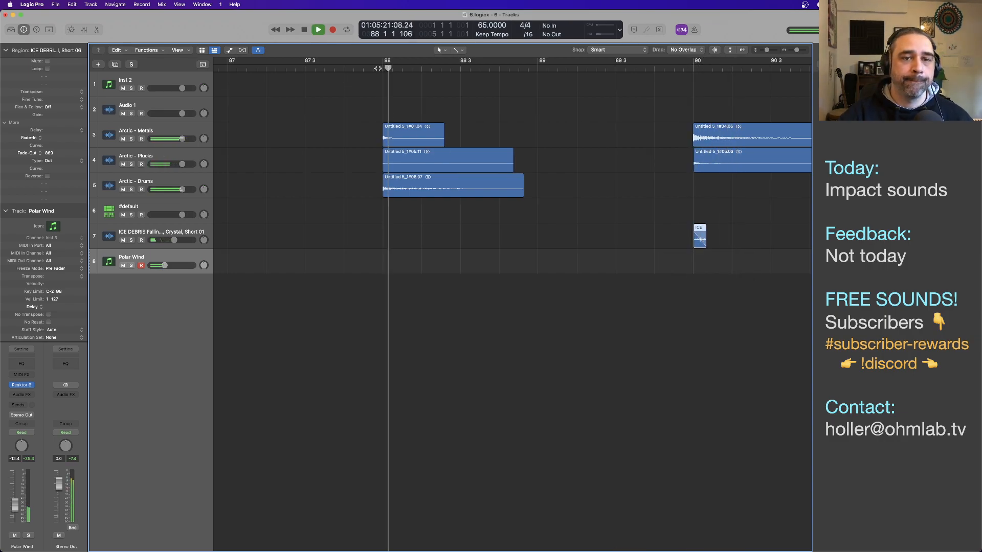
key(space)
click(370, 234)
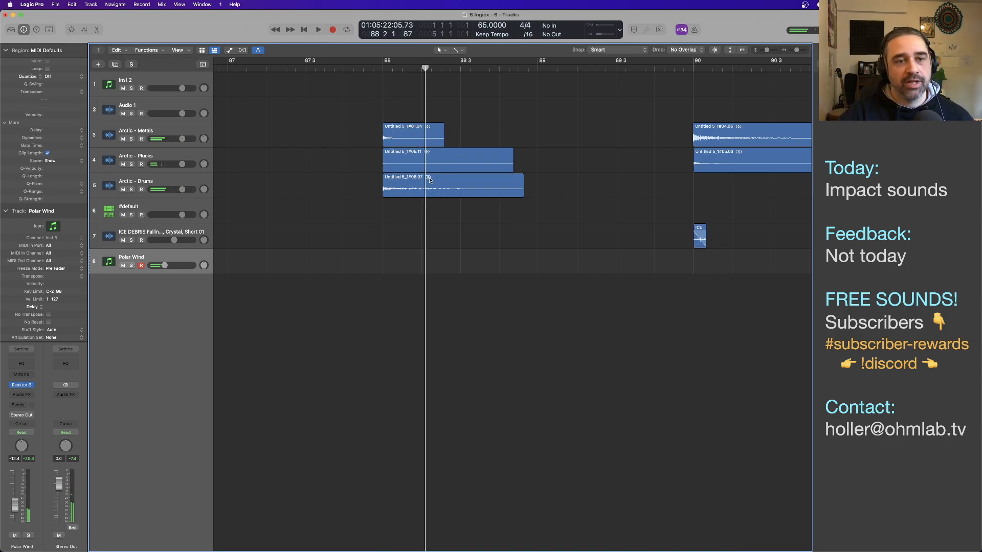
key(super+Left)
key(super+Left)
key(super+Left)
key(super+Left)
key(super+Left)
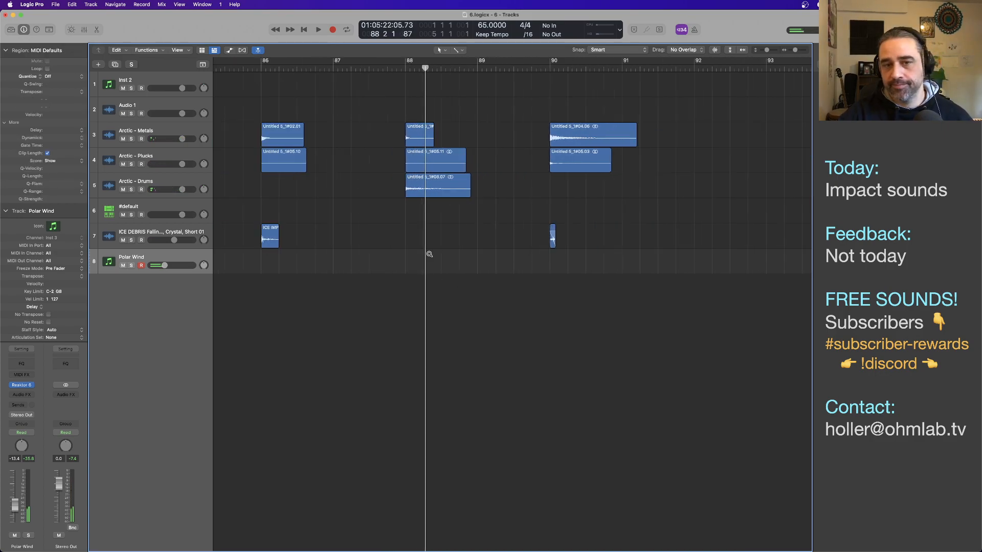
key(super+Left)
key(super+Left)
key(super+Left)
key(super+Left)
key(super+Left)
key(super+Left)
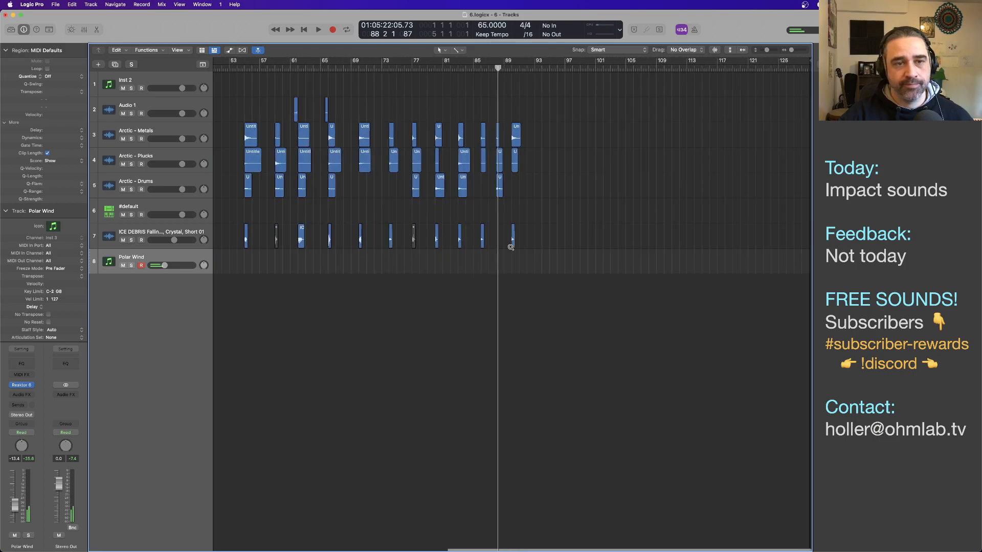
scroll(335, 247, left, 2)
scroll(335, 247, left, 4)
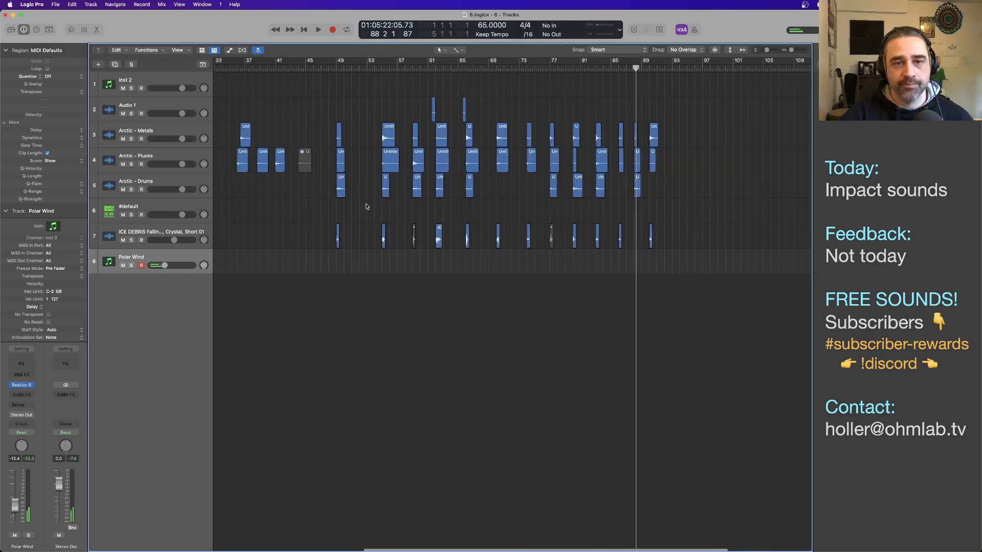
drag(693, 138, 334, 137)
click(391, 136)
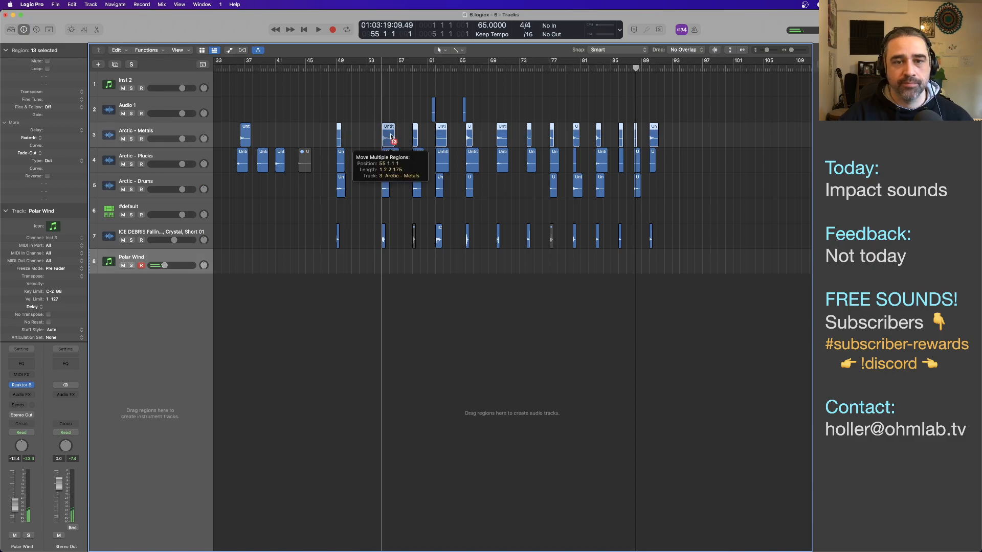
click(307, 120)
Play the ice debris and metal sounds in the raw material around bar 14
key(super+Left)
key(super+Left)
key(super+Left)
key(super+Left)
key(super+Left)
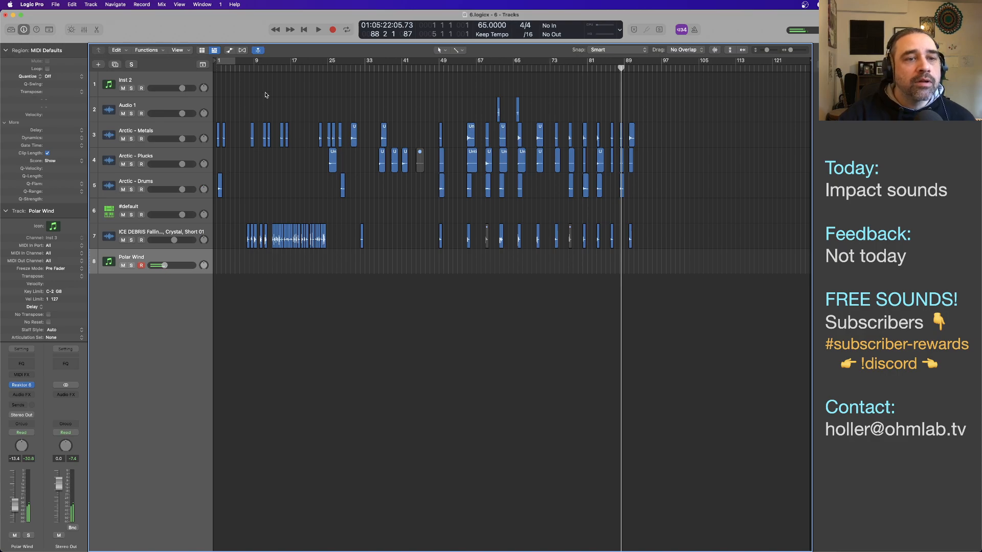
click(277, 65)
key(space)
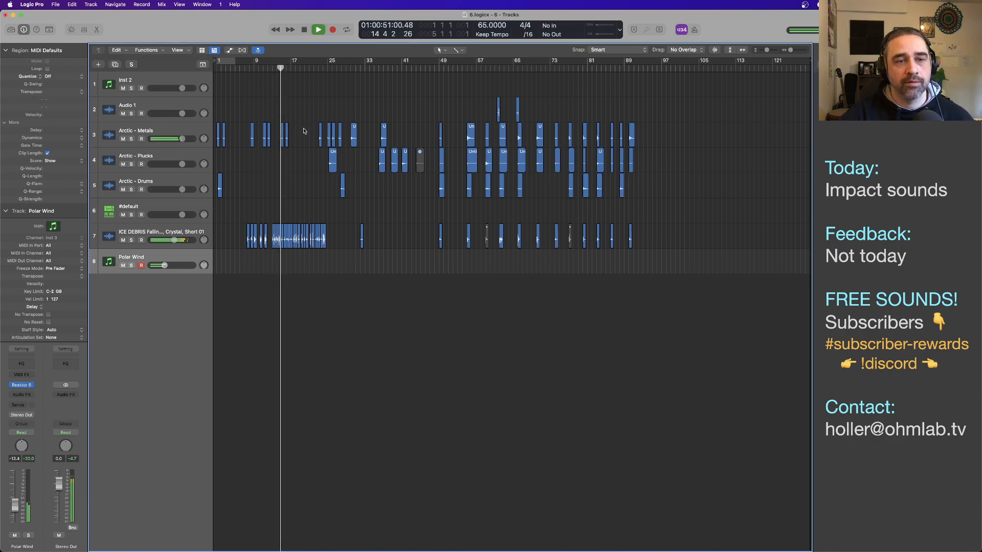
key(space)
Move the overlapping ice debris and Arctic - Metals regions just before bar 15 to bar 93 together, and play them there
key(super+Right)
key(super+Right)
key(super+Right)
key(super+Right)
key(super+Right)
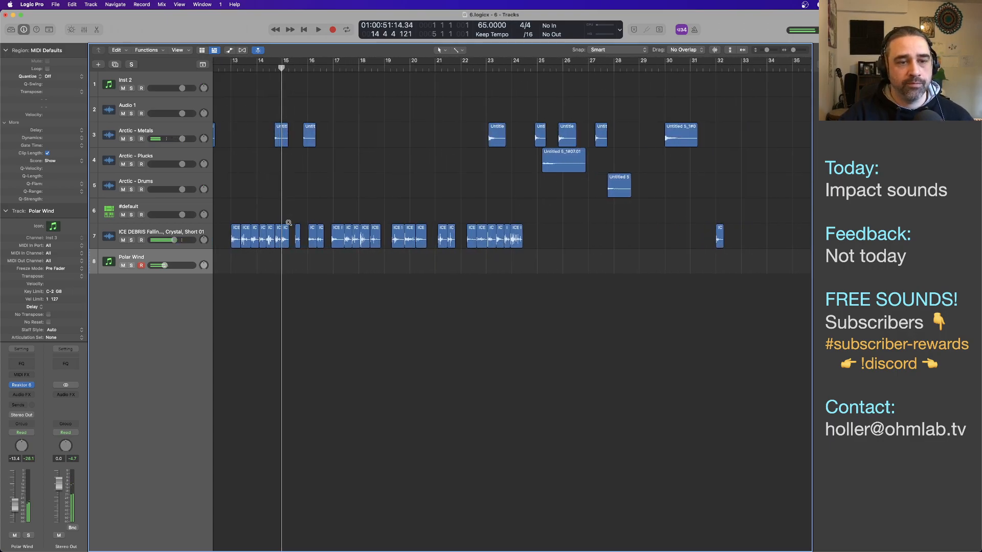
key(super+Right)
key(super+Right)
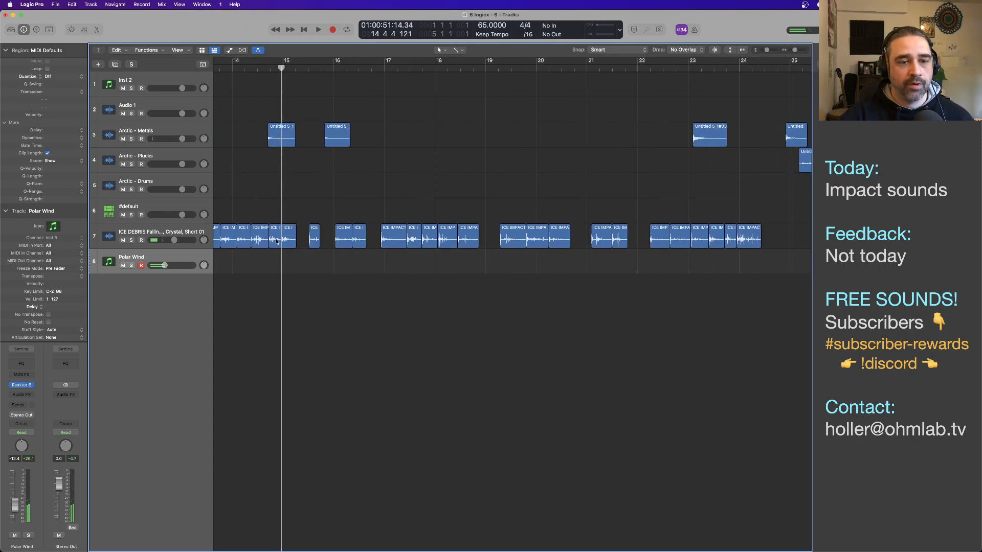
click(276, 241)
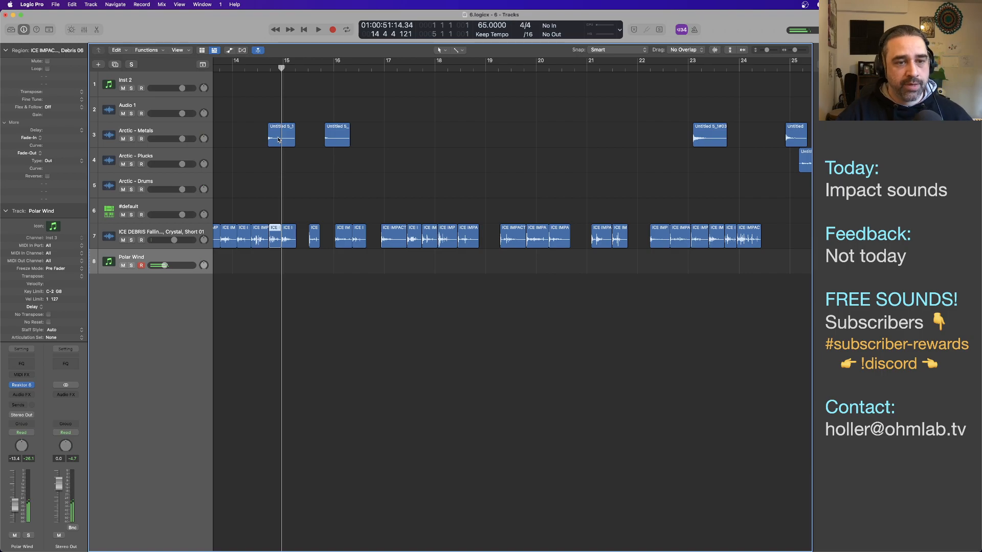
shift+click(278, 139)
key(super+Left)
key(super+Left)
key(super+Left)
key(super+Left)
key(super+Left)
key(super+Left)
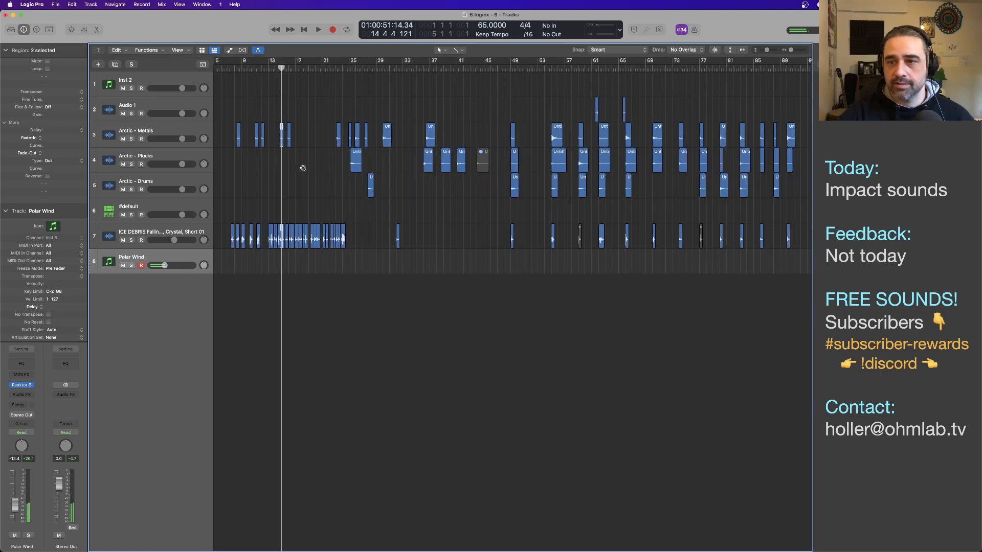
key(super+Left)
key(super+Left)
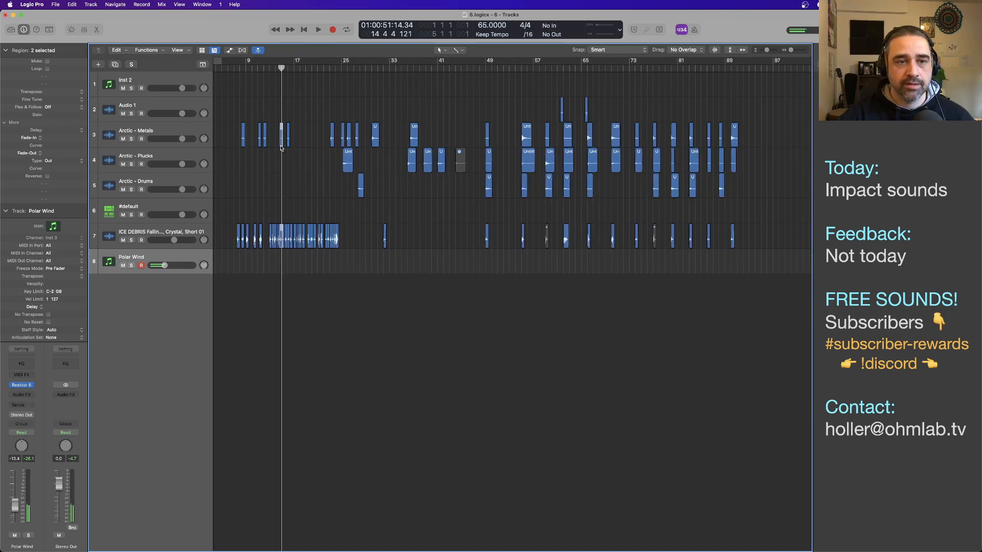
drag(281, 148, 748, 140)
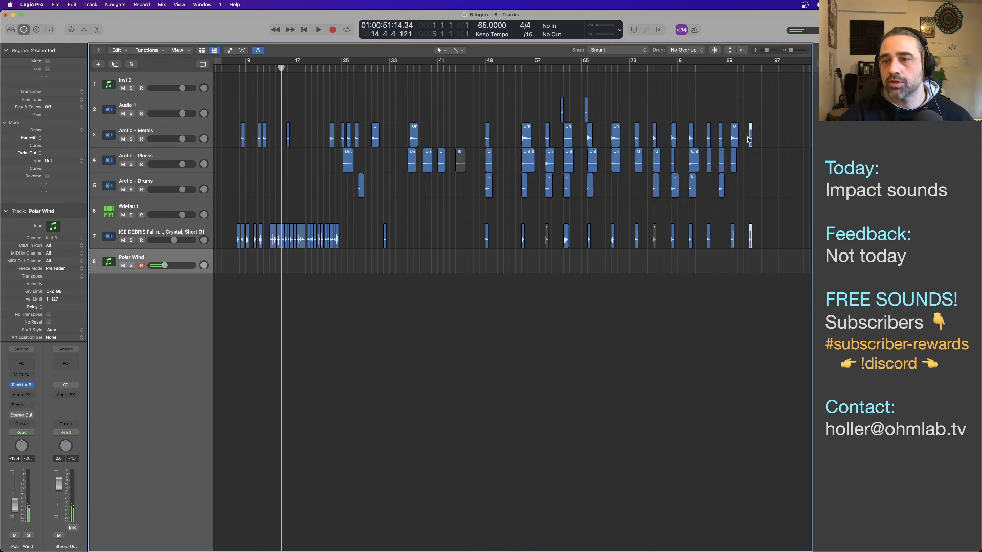
double_click(748, 68)
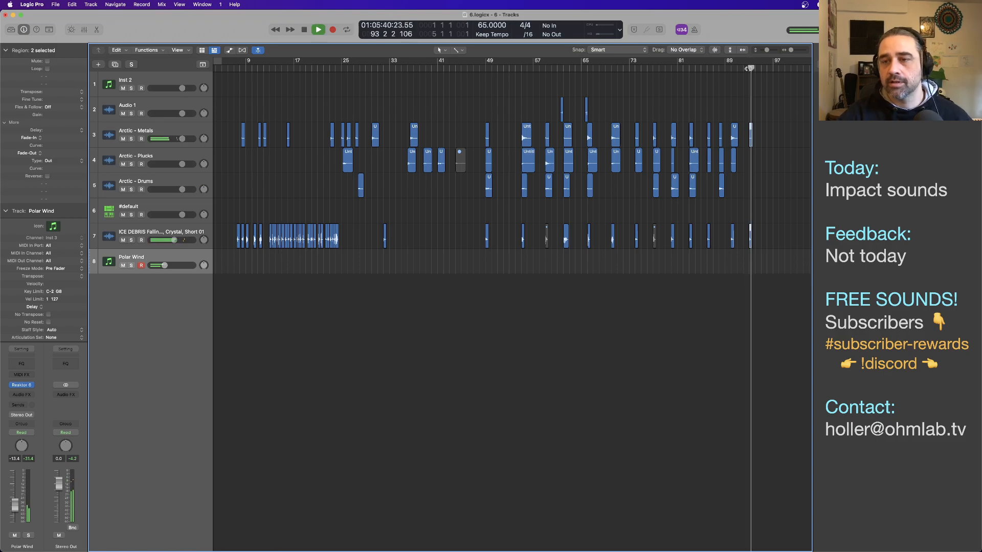
key(space)
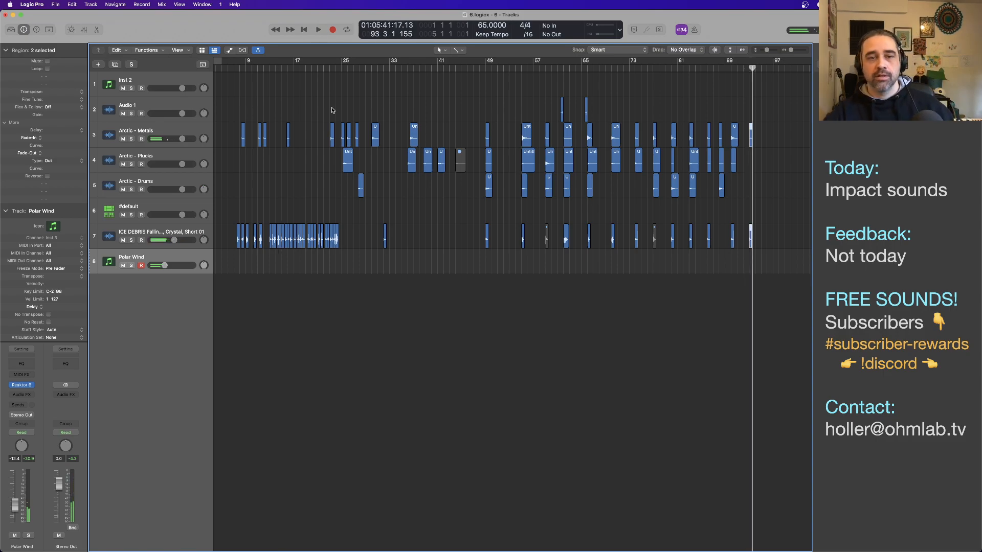
Audition the Arctic - Metals region near bar 16 and move it to bar 95 on the same track
click(289, 144)
double_click(285, 69)
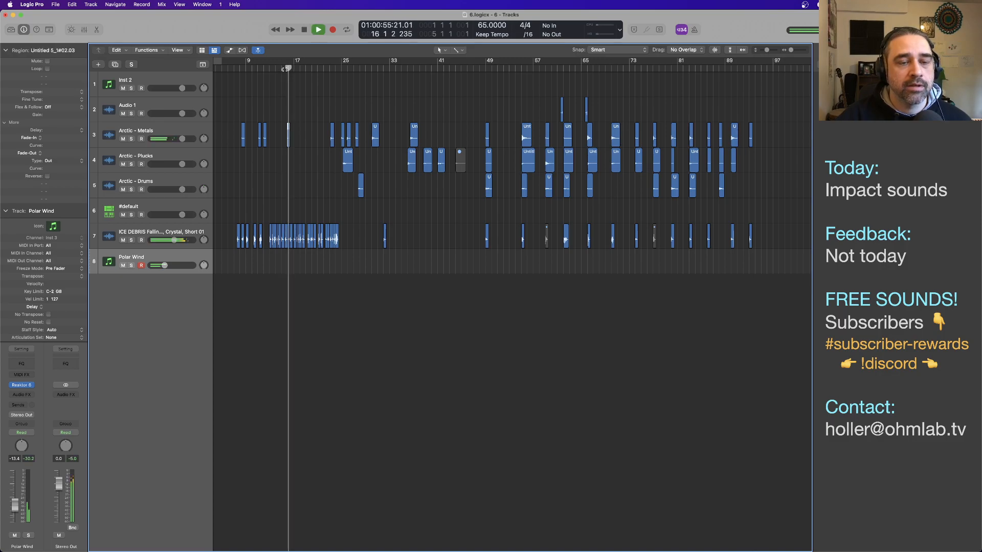
key(space)
drag(288, 144, 729, 137)
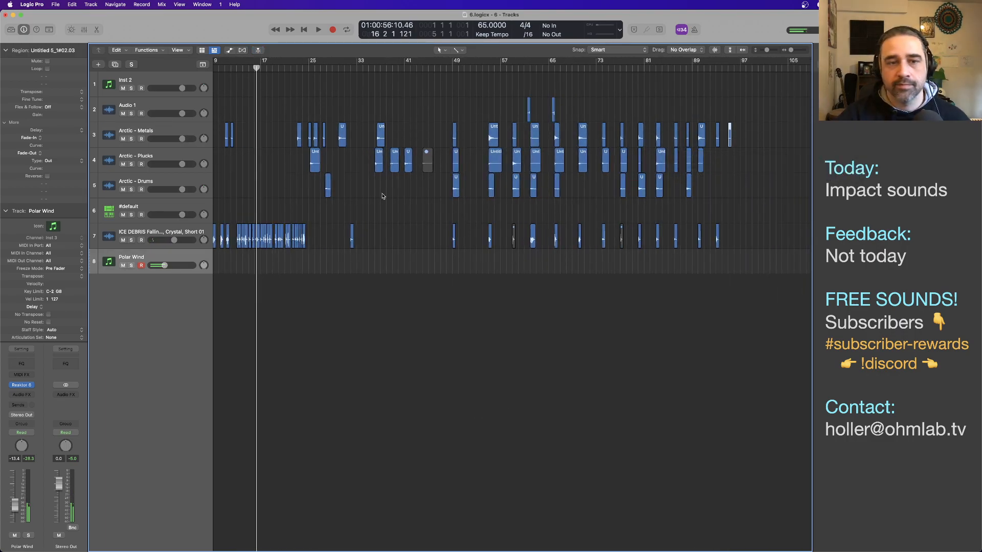
Audition the Arctic - Drums region near bar 28, move it to bar 95 beneath the metal hit, and play the combination
click(324, 69)
key(space)
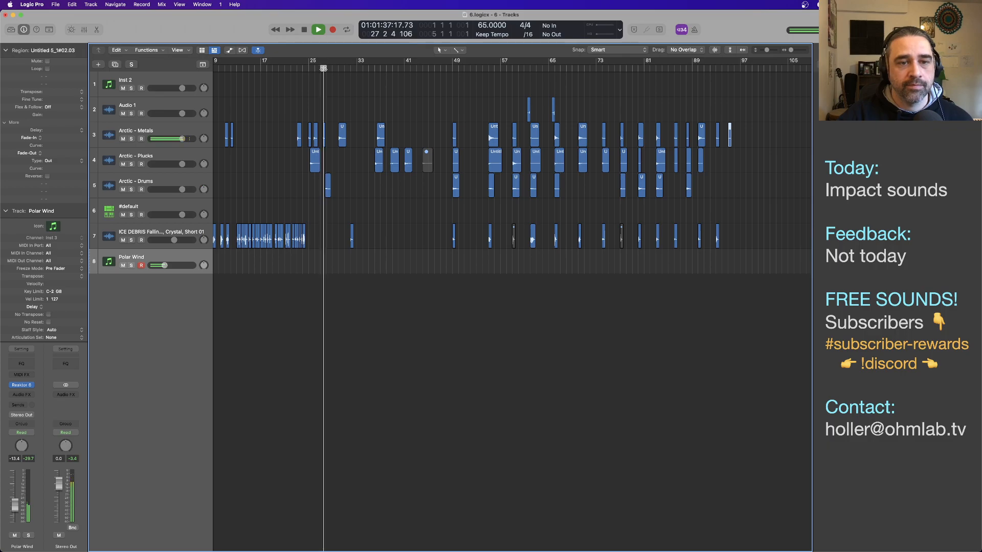
key(space)
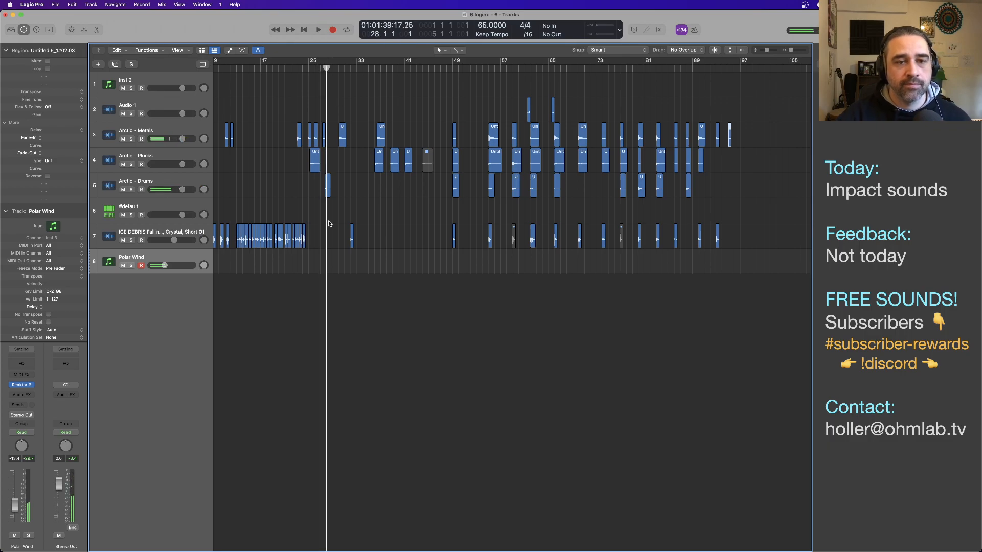
drag(328, 197, 732, 195)
click(727, 69)
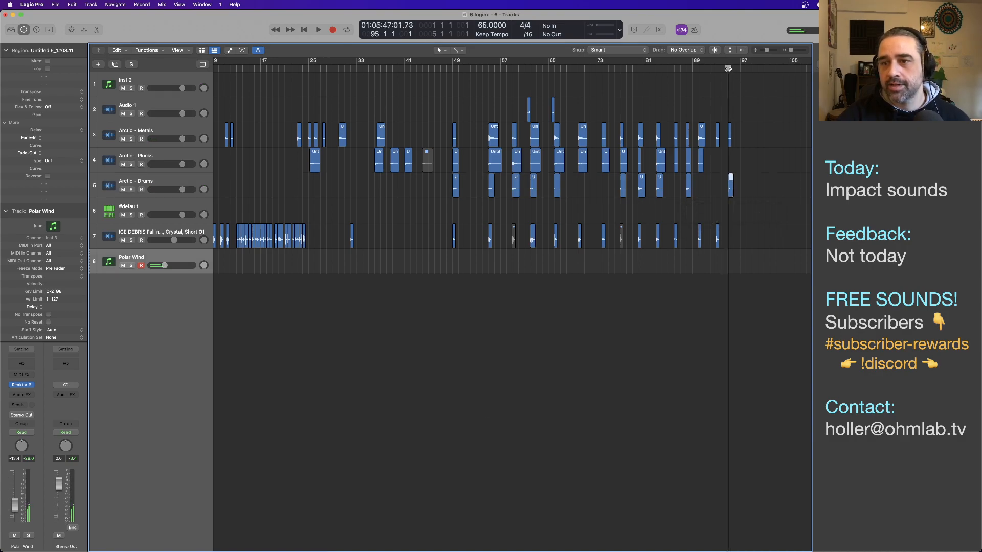
key(space)
key(space)
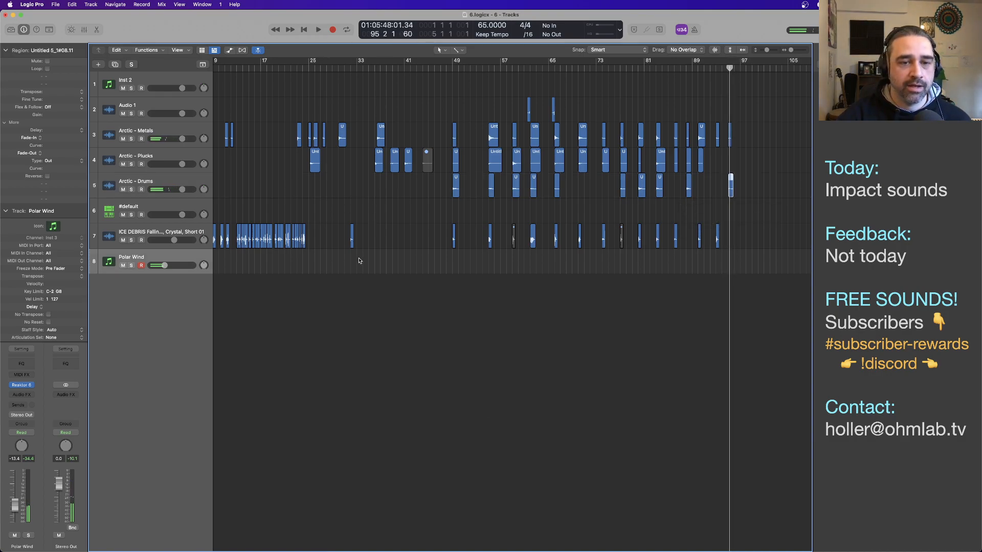
Move the ICE IMPACT region just before bar 14.3 to bar 95 on the ice debris track and play the layered hit
scroll(290, 262, up, 5)
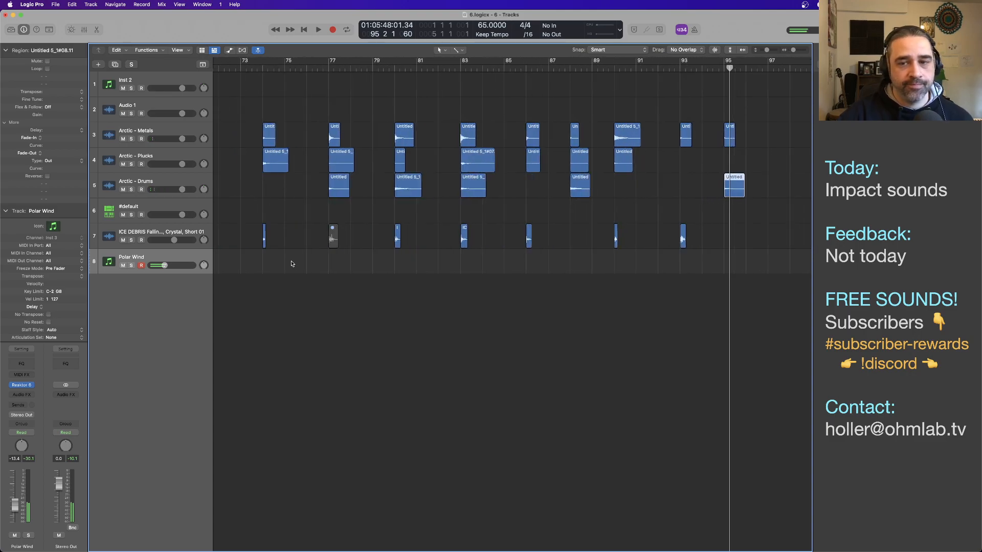
scroll(290, 263, left, 1)
scroll(290, 263, left, 15)
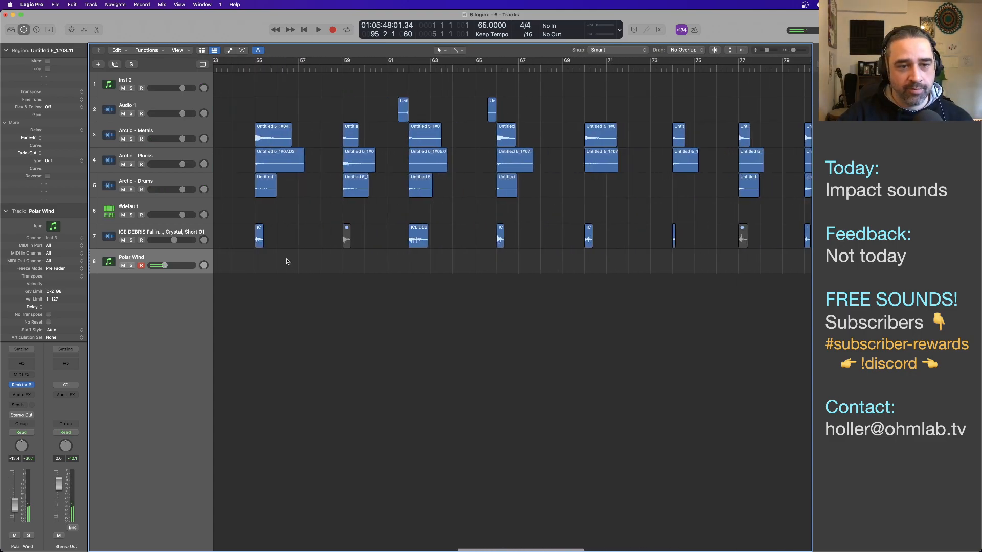
scroll(294, 257, down, 3)
scroll(294, 257, left, 15)
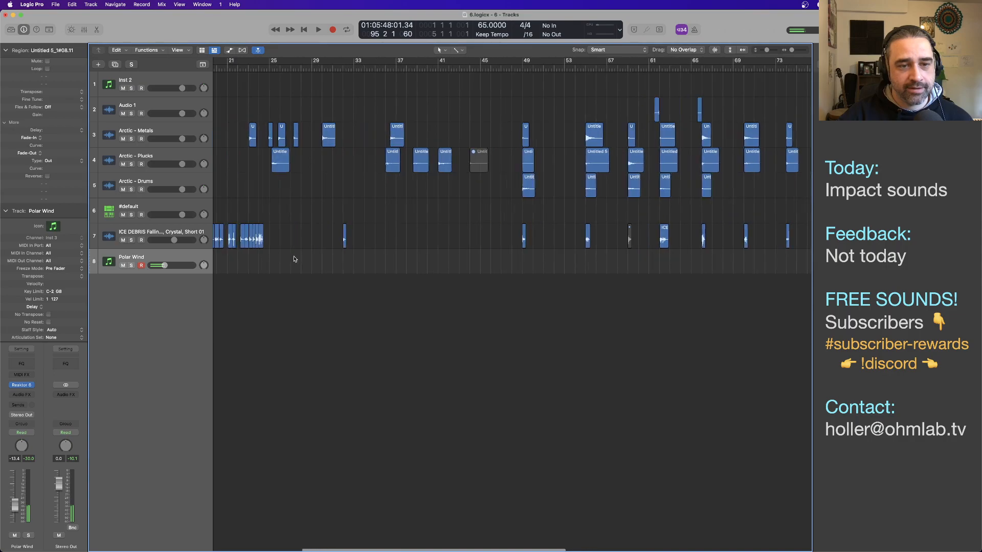
scroll(303, 247, up, 5)
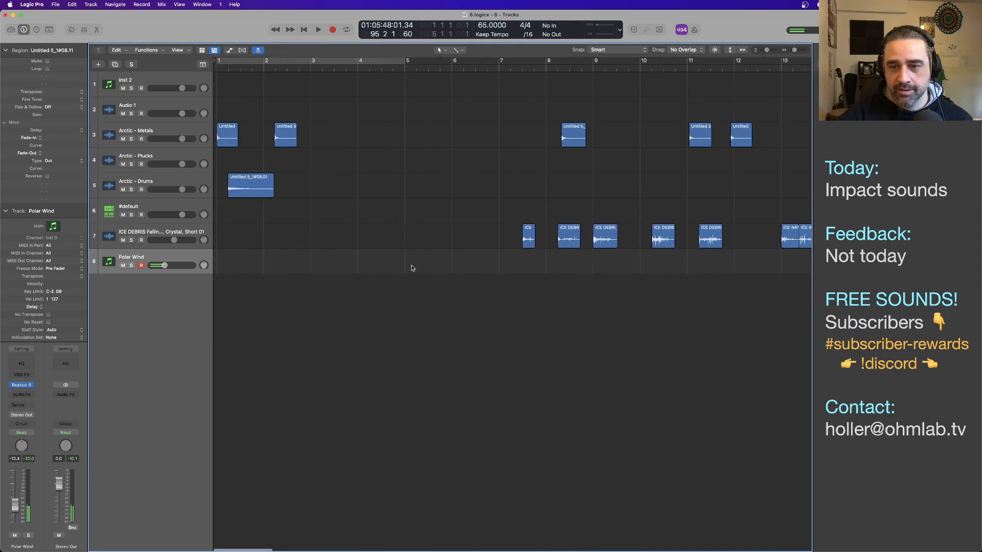
scroll(411, 266, left, 10)
scroll(414, 266, left, 5)
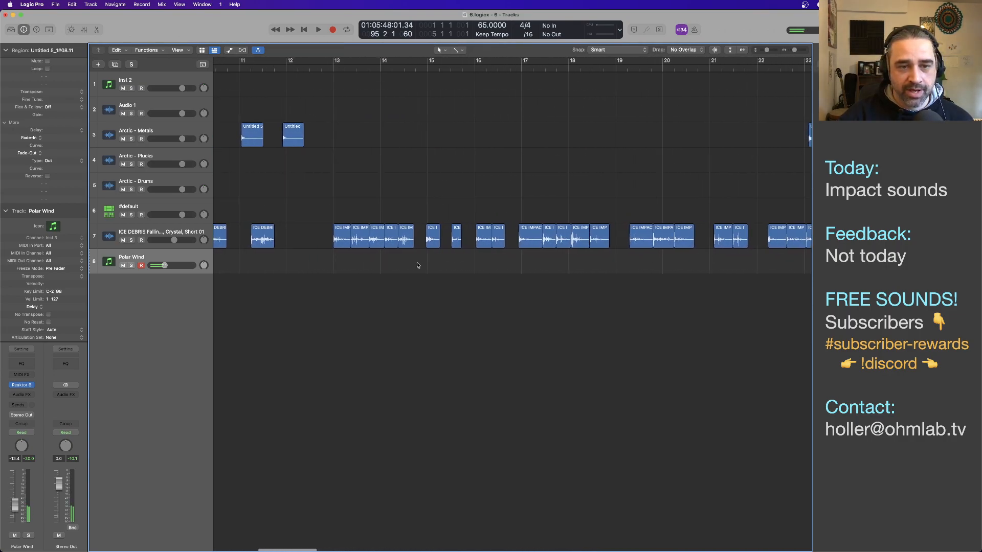
scroll(417, 265, left, 8)
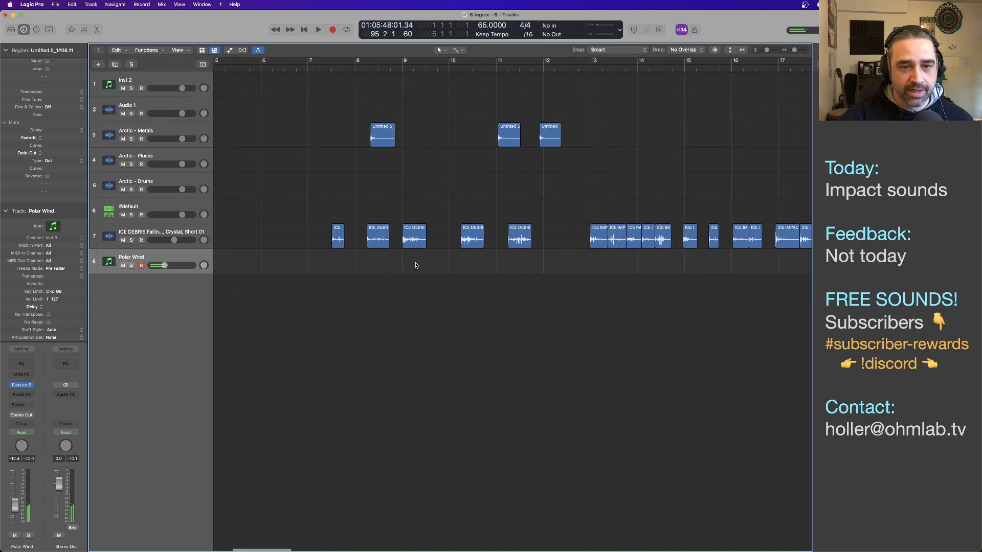
scroll(417, 265, right, 8)
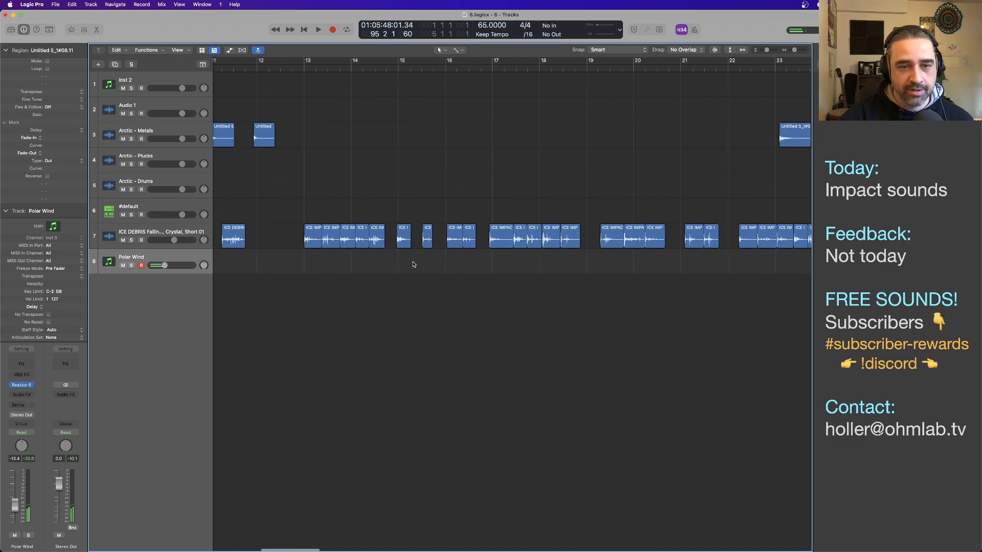
click(362, 240)
scroll(366, 246, down, 8)
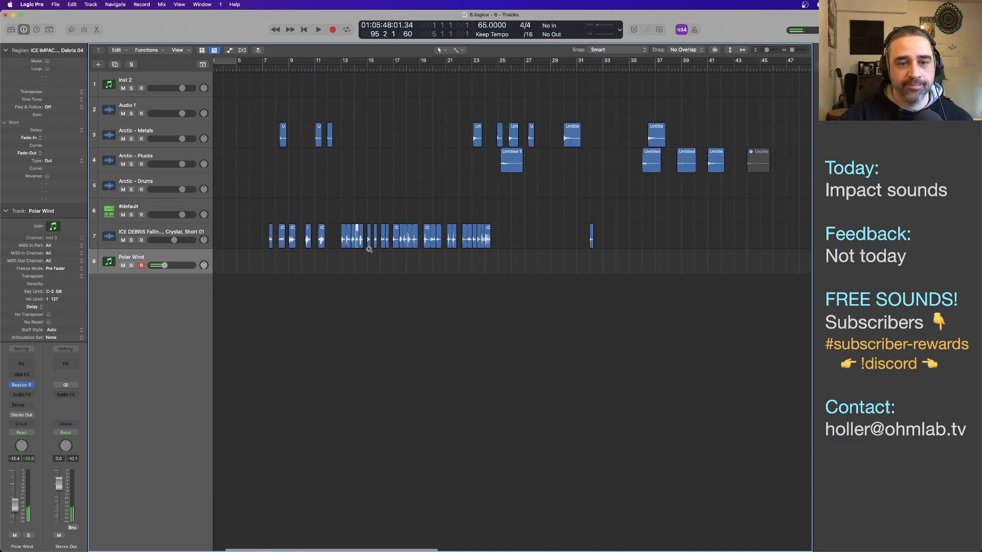
drag(345, 249, 794, 85)
scroll(630, 173, right, 10)
scroll(630, 172, right, 10)
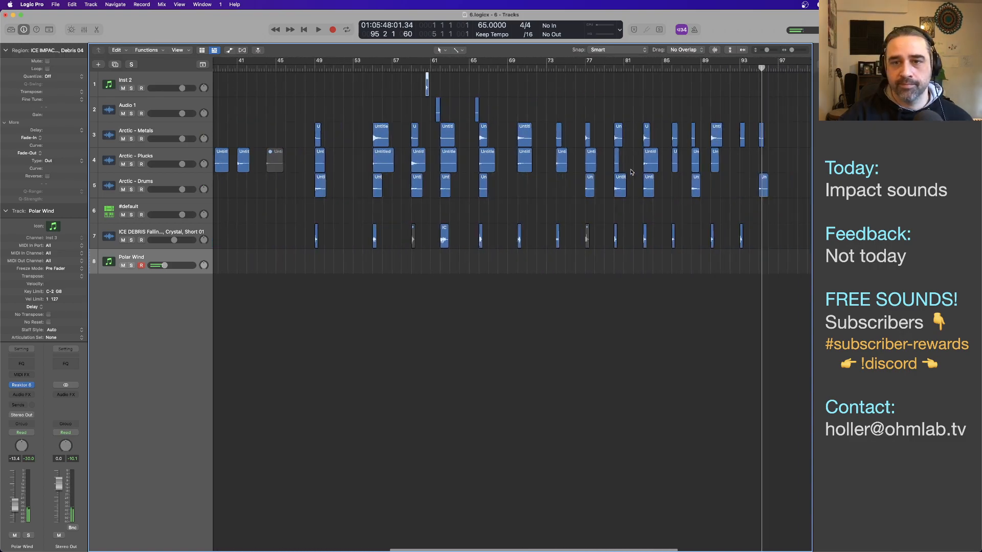
drag(406, 96, 739, 245)
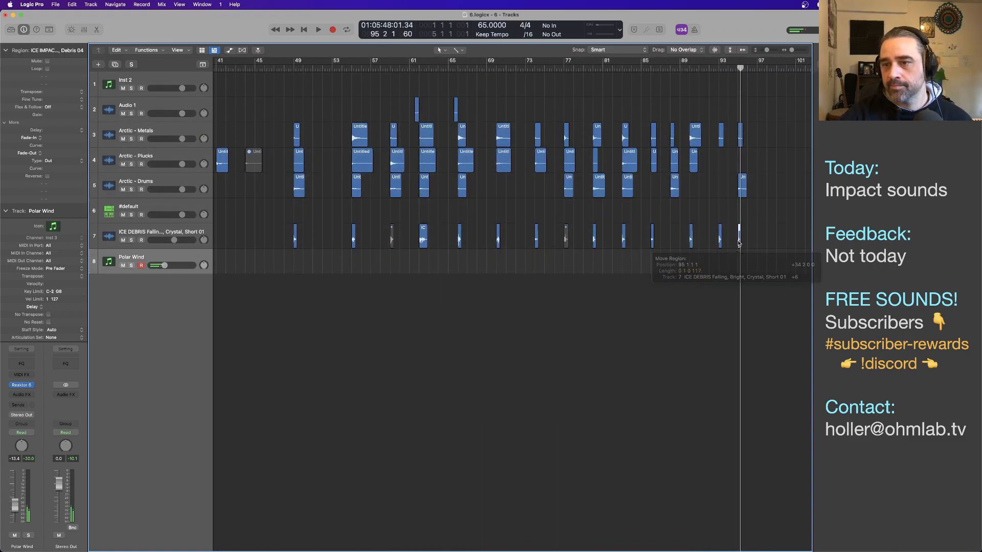
key(space)
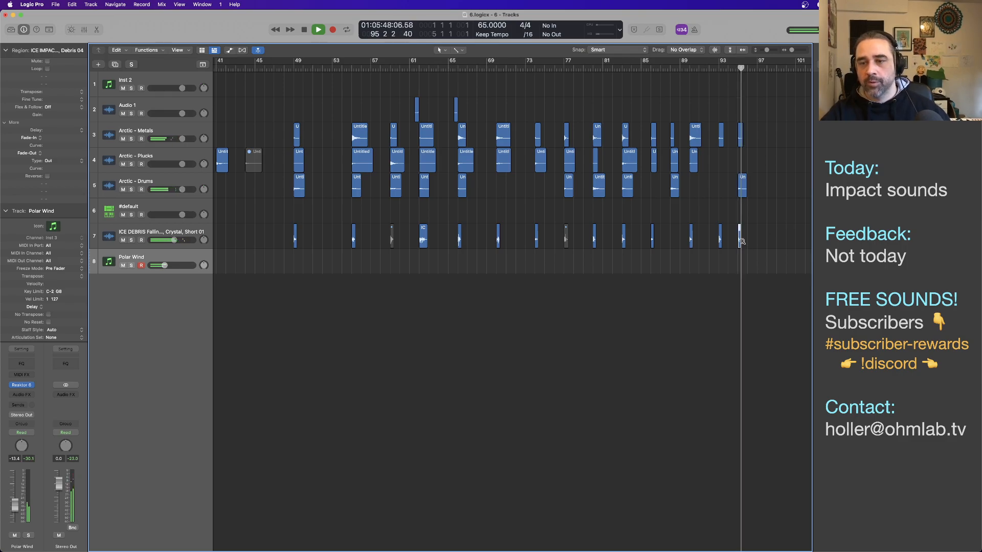
Stop playback and shorten the ICE IMPACT region at bar 95 to one sixteenth note
key(super+Right)
key(super+Right)
key(super+Right)
key(super+Right)
key(super+Right)
key(super+Right)
key(space)
scroll(362, 230, left, 1)
scroll(362, 231, left, 5)
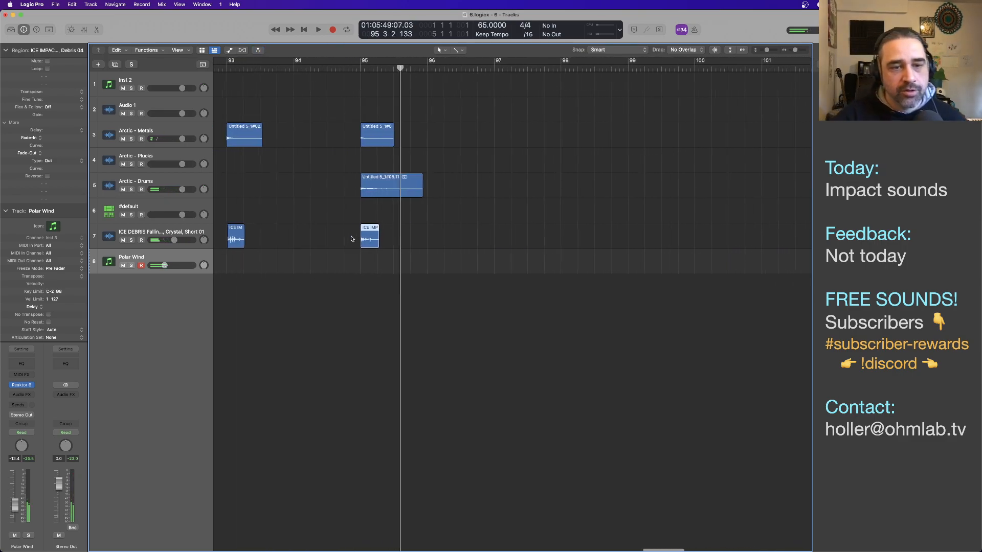
drag(400, 245, 386, 247)
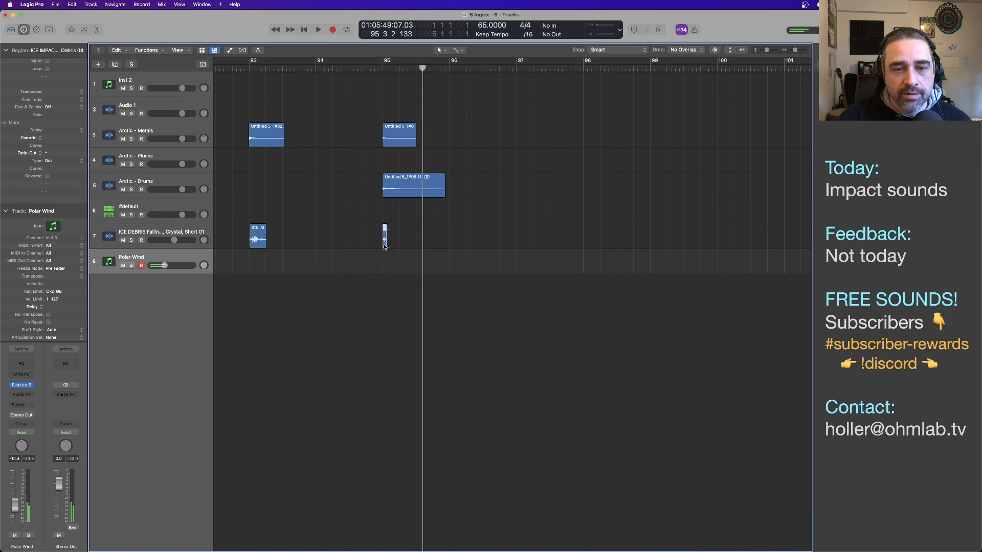
Give the shortened ICE IMPACT region a fade-out of 201 with a curve of 12, and play the hit
key(super+Right)
key(super+Right)
key(super+Right)
key(super+Right)
key(super+Right)
key(super+Right)
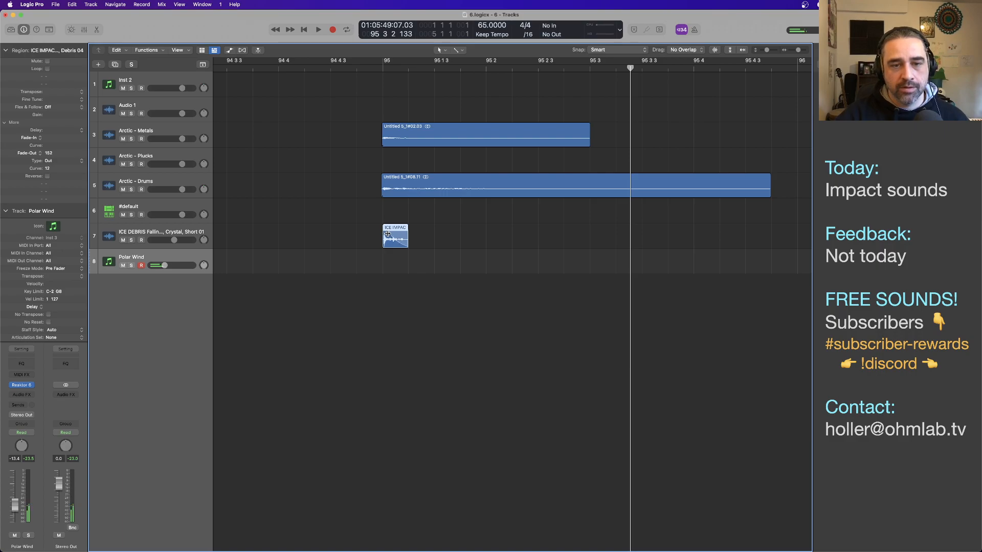
double_click(338, 66)
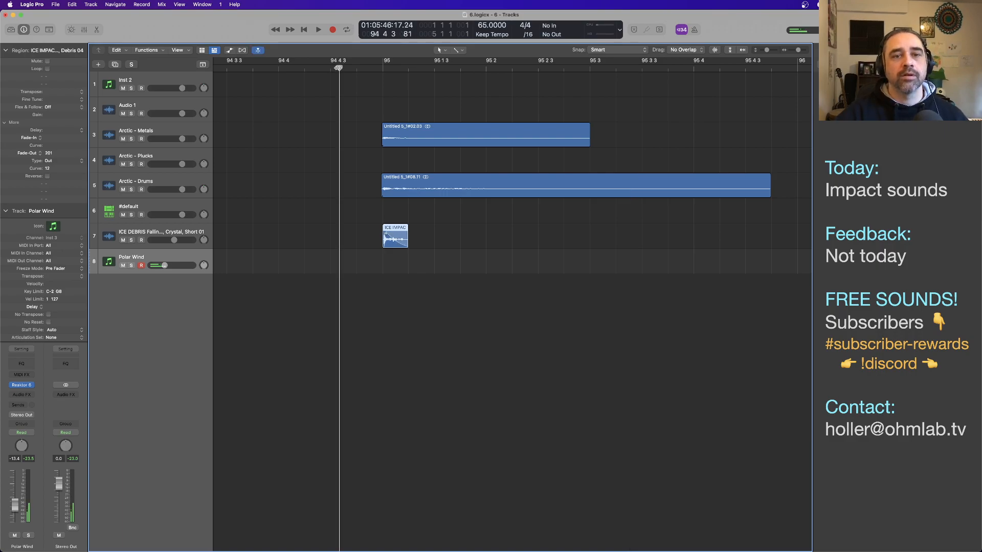
key(space)
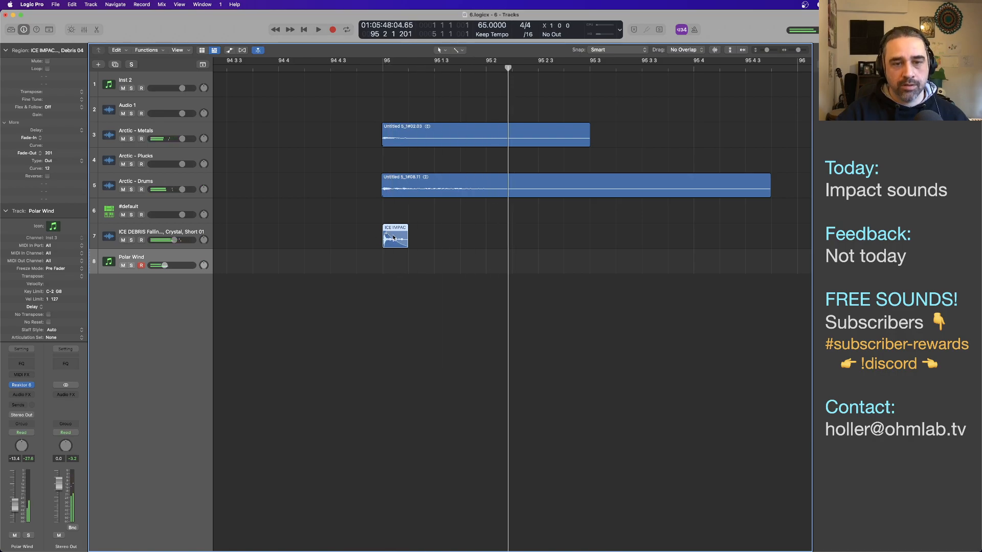
Set the ICE IMPACT region's fade-out to 160 and play the layered hit at bar 95
double_click(344, 68)
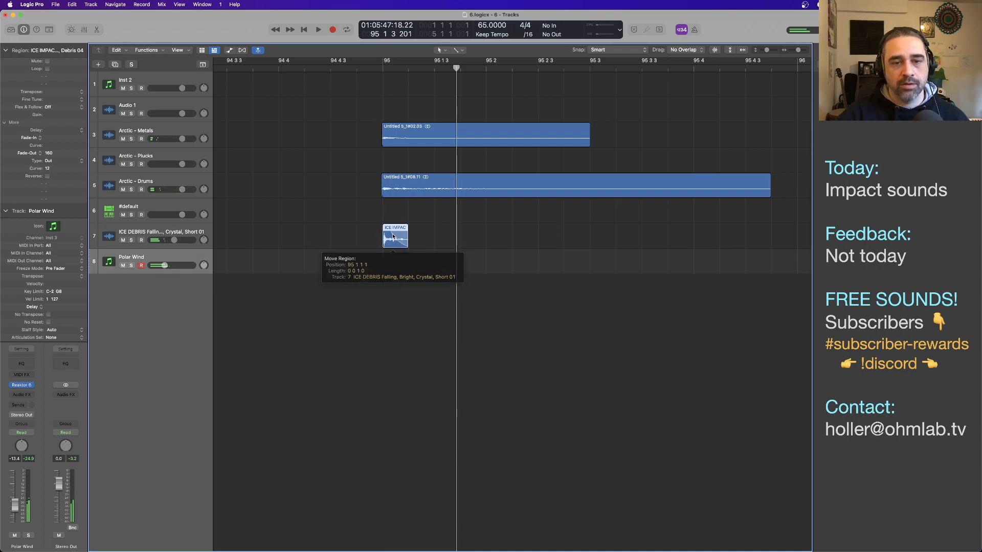
click(421, 224)
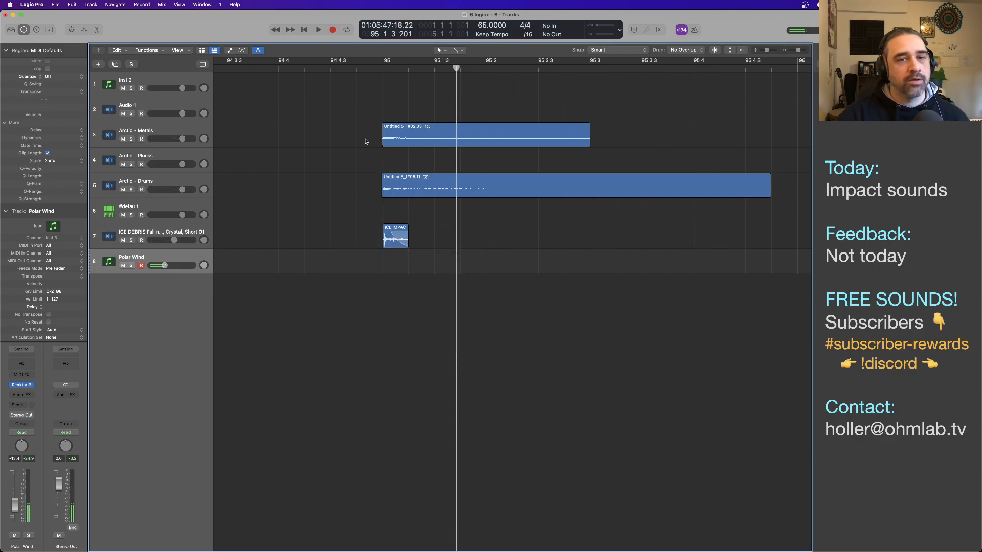
click(416, 191)
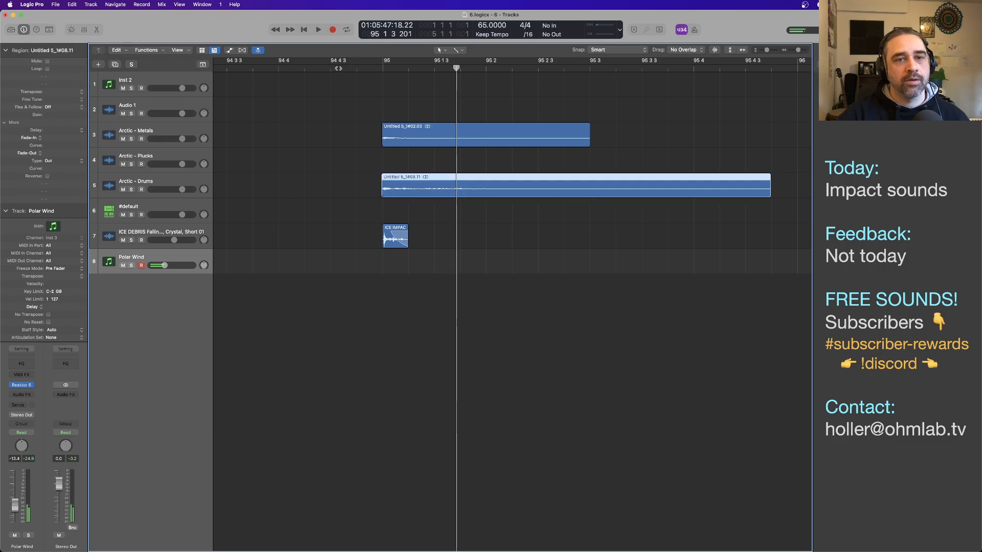
click(339, 69)
key(space)
key(space)
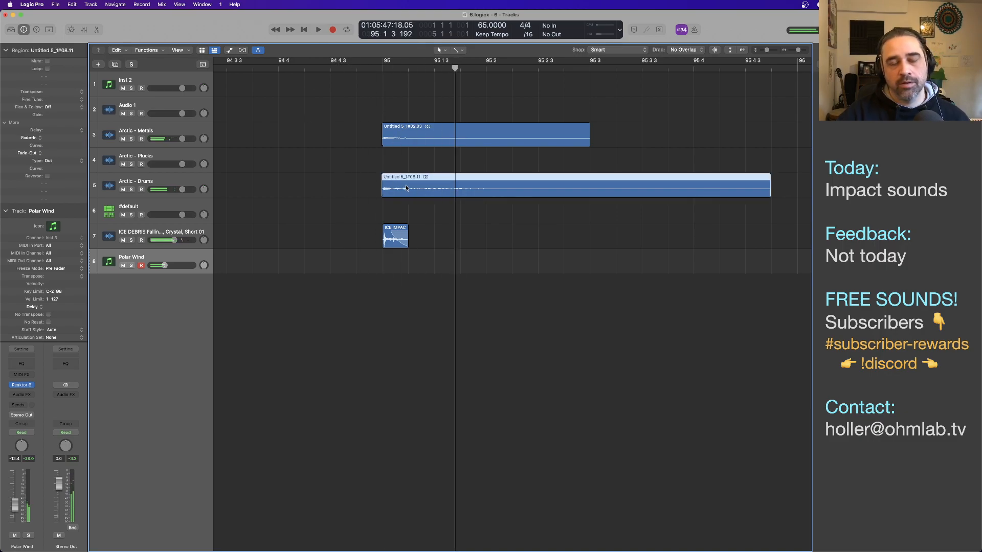
Solo the Arctic - Metals track, play its region at bar 95 alone, and turn the solo off
click(387, 144)
click(131, 138)
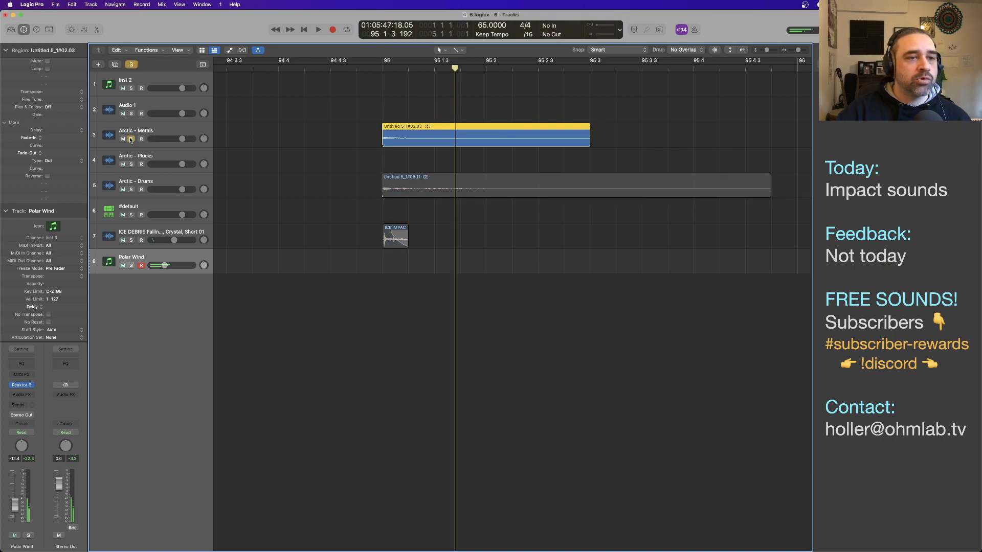
click(374, 67)
key(space)
key(space)
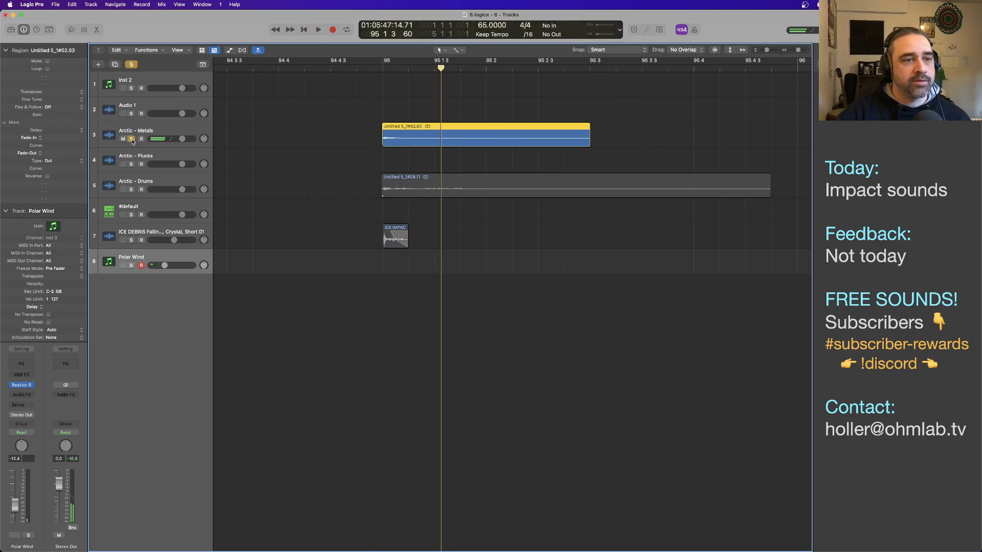
click(132, 139)
Transpose the Arctic - Metals region at bar 95 by +12 and play it with the other layers
click(332, 177)
click(394, 145)
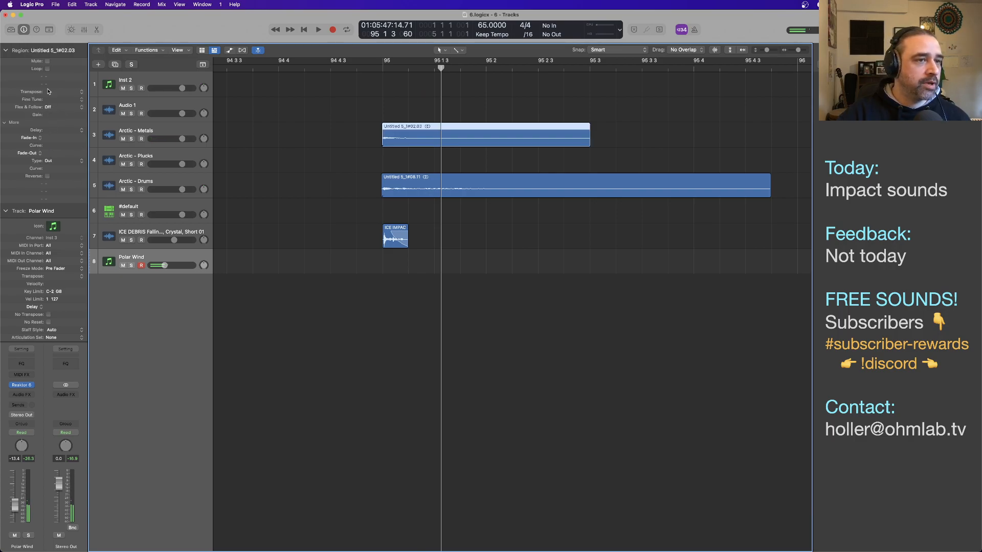
drag(48, 91, 52, 75)
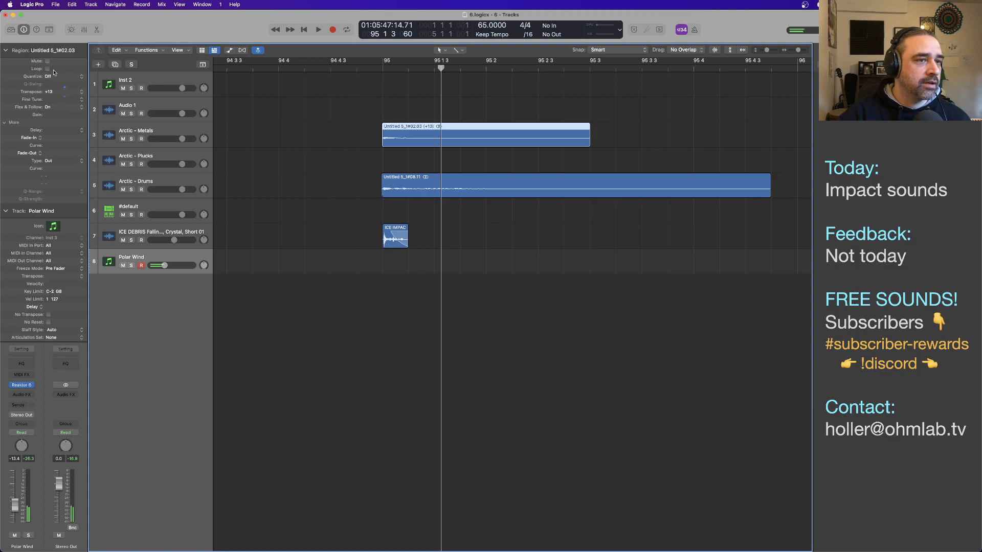
click(405, 159)
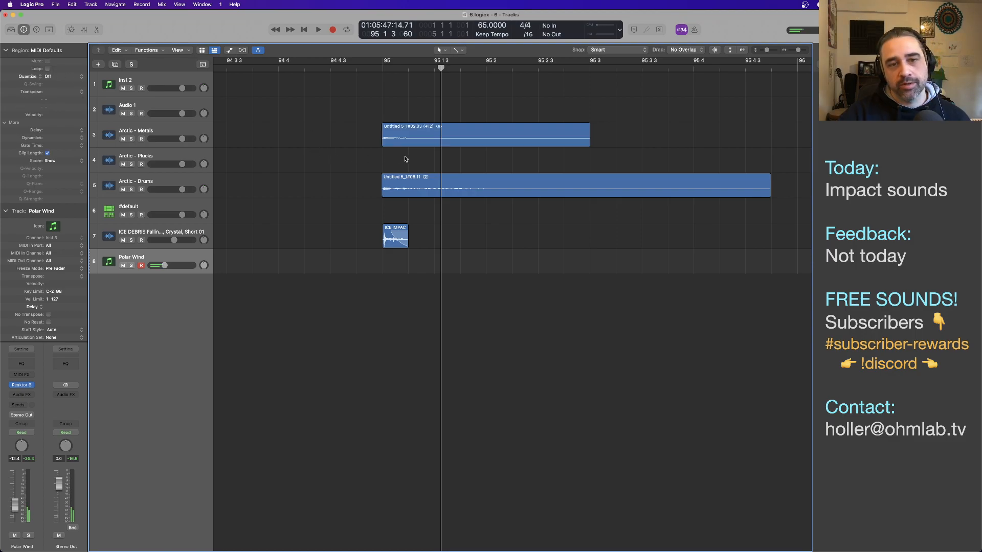
double_click(279, 68)
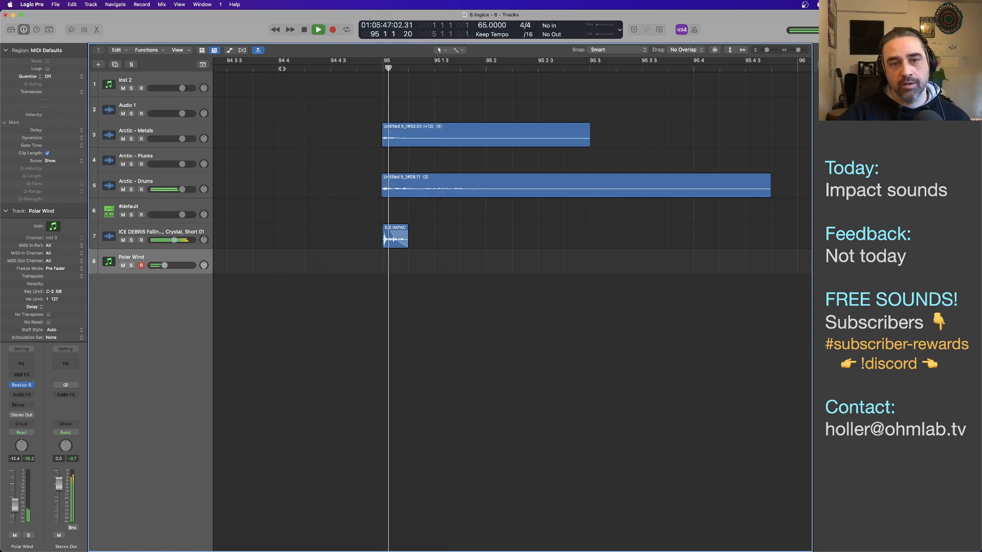
key(space)
double_click(251, 68)
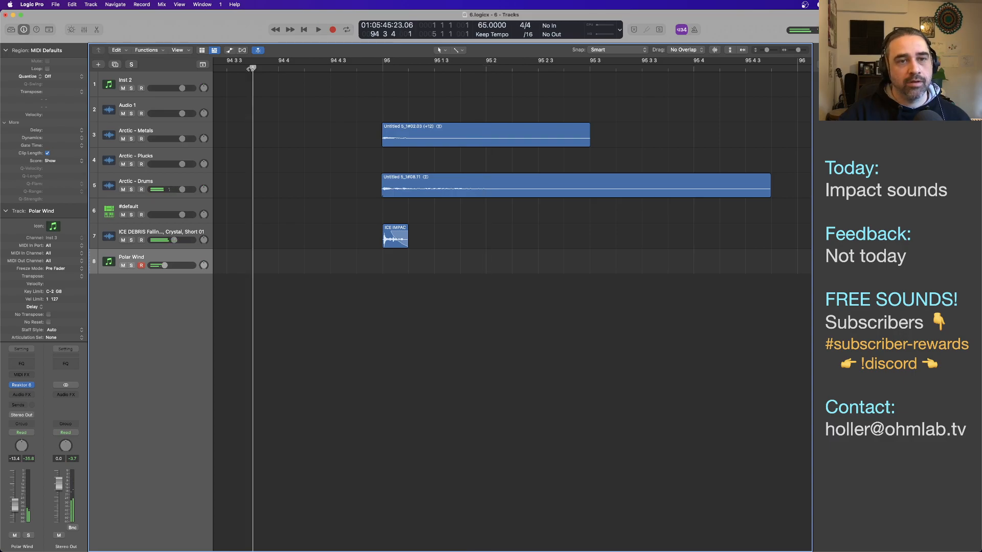
key(space)
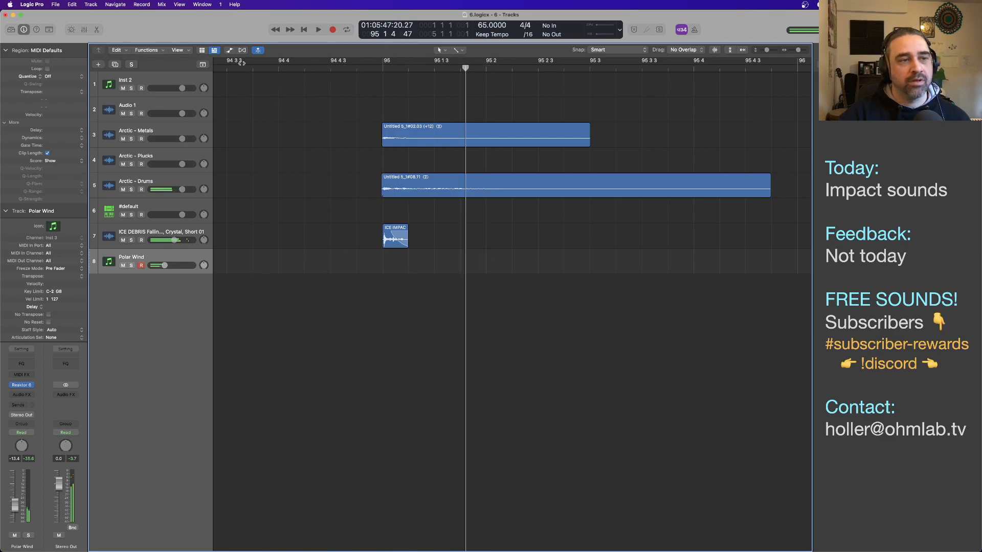
Remove the transposition from the Arctic - Metals region at bar 95 and replay the layered hit for comparison
click(428, 141)
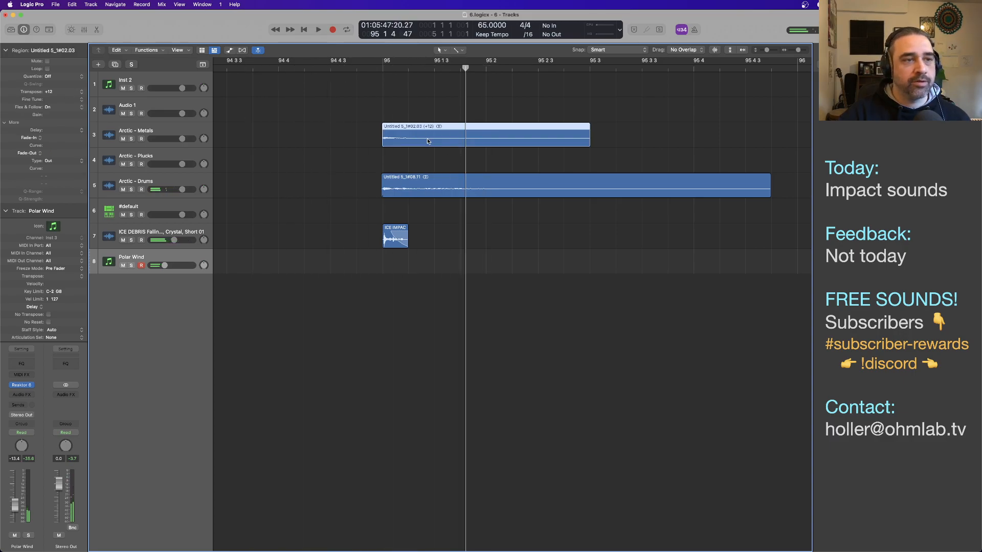
double_click(49, 92)
key(Return)
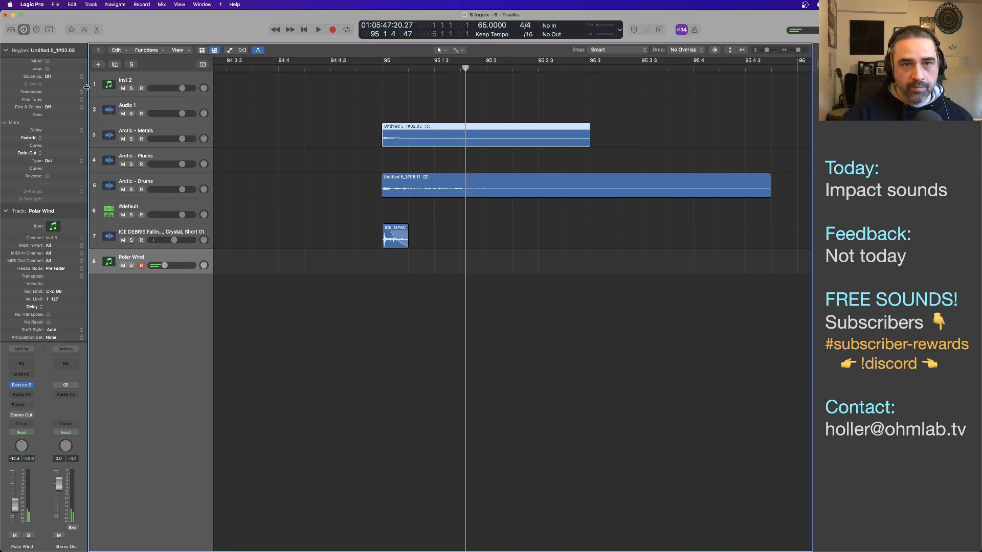
click(328, 69)
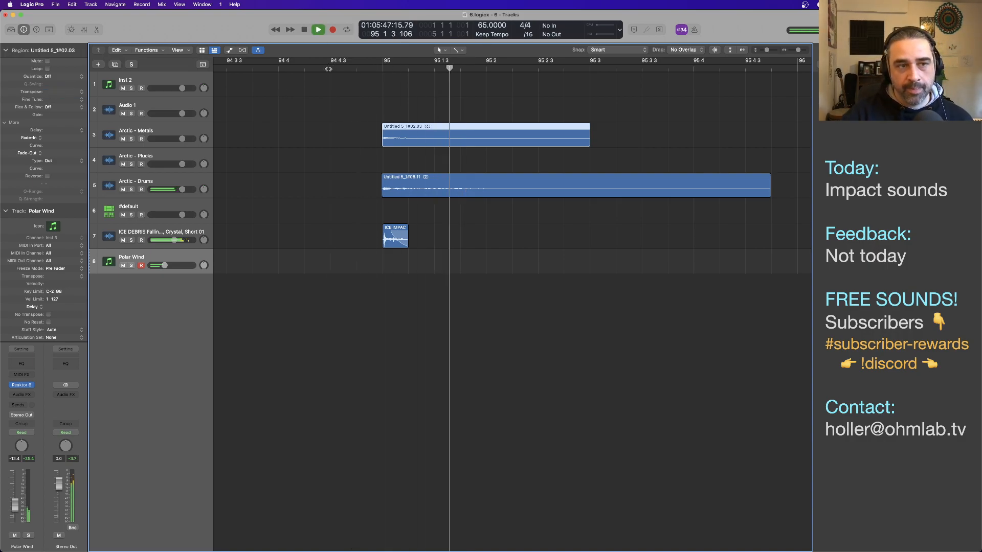
click(360, 141)
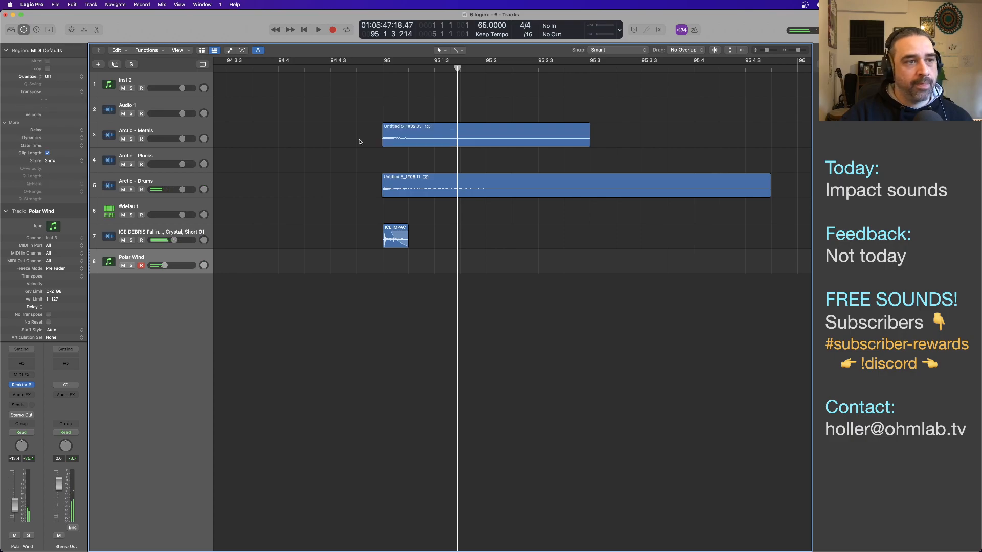
click(410, 137)
double_click(269, 69)
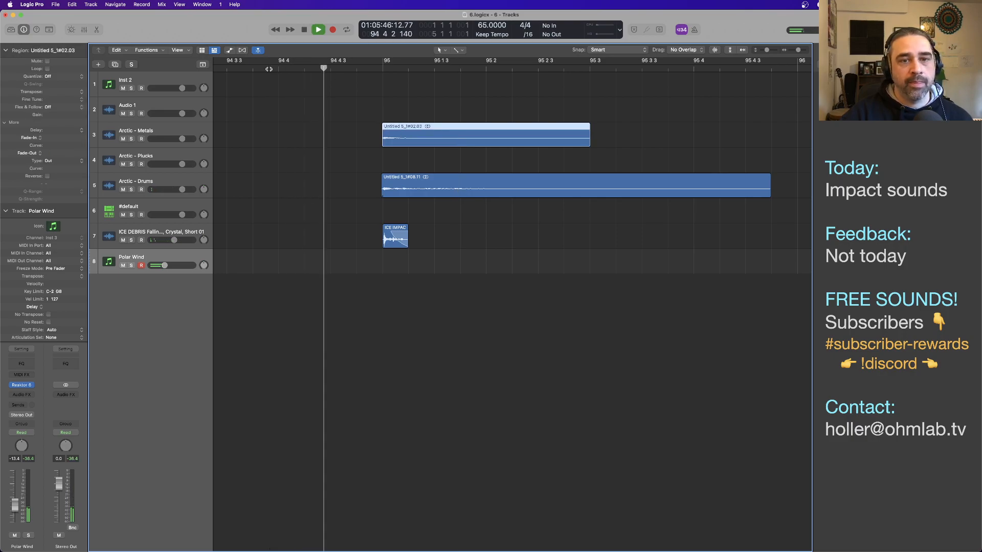
key(space)
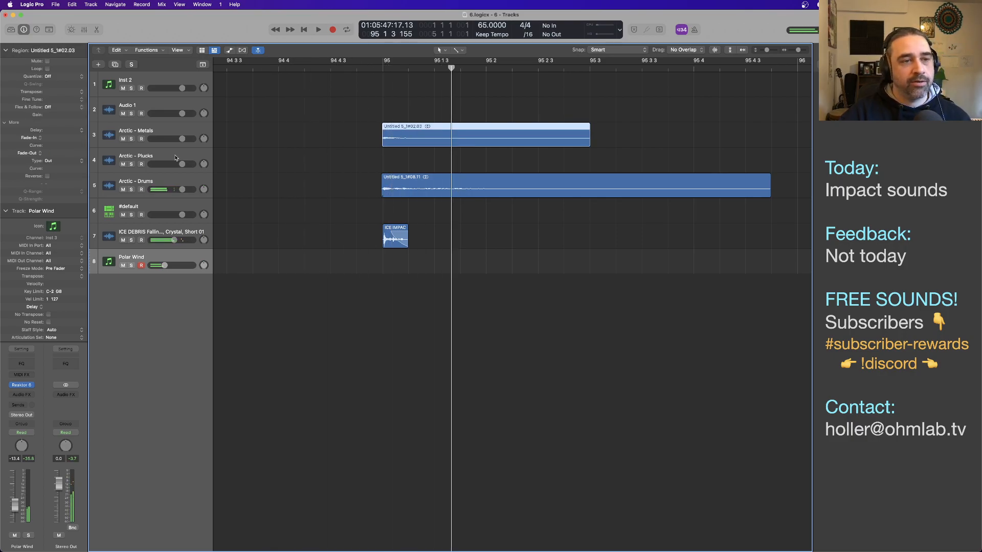
Solo the Arctic - Metals track and play its region at bar 95 alone
click(131, 140)
double_click(372, 71)
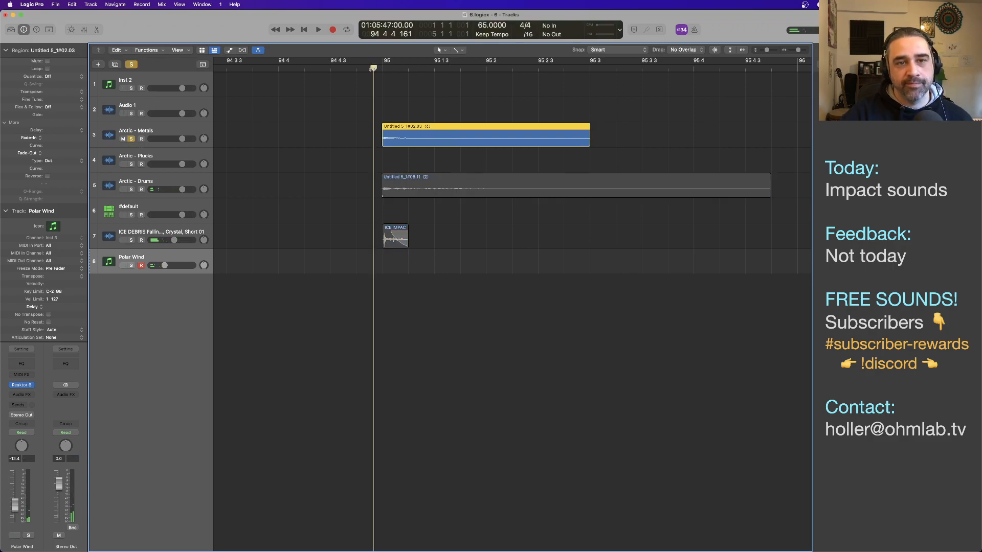
key(space)
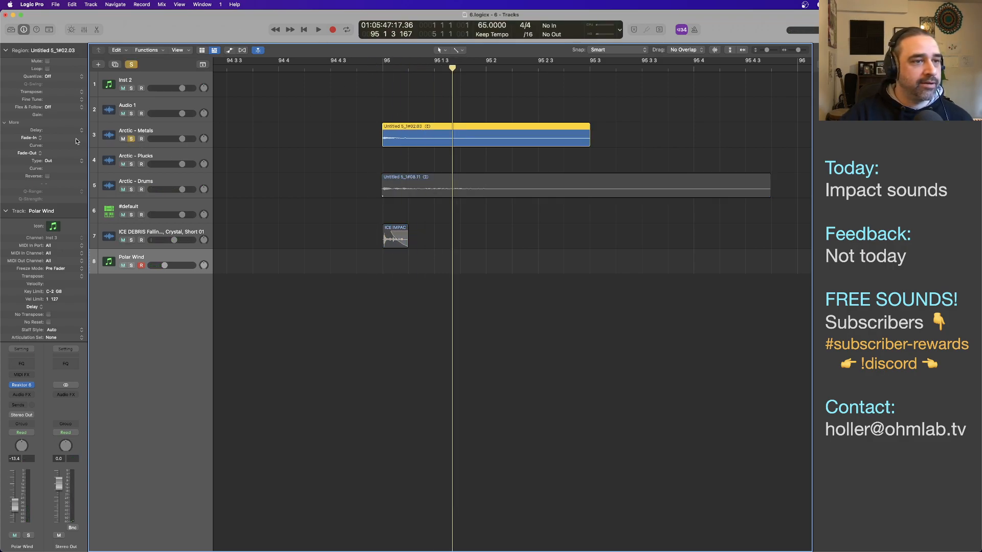
Undo the transposition changes made to the Arctic - Metals region at bar 95
click(49, 108)
click(335, 135)
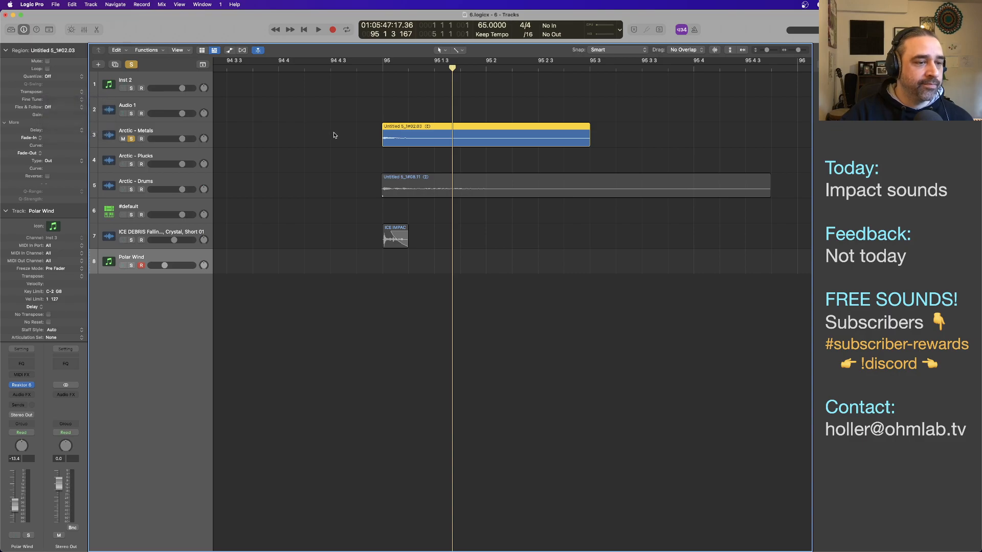
click(365, 141)
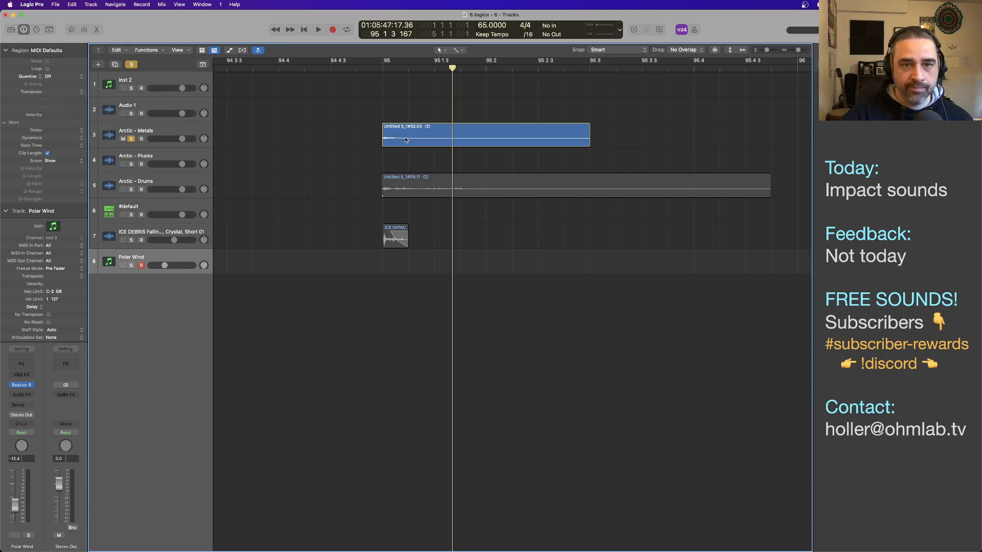
click(406, 138)
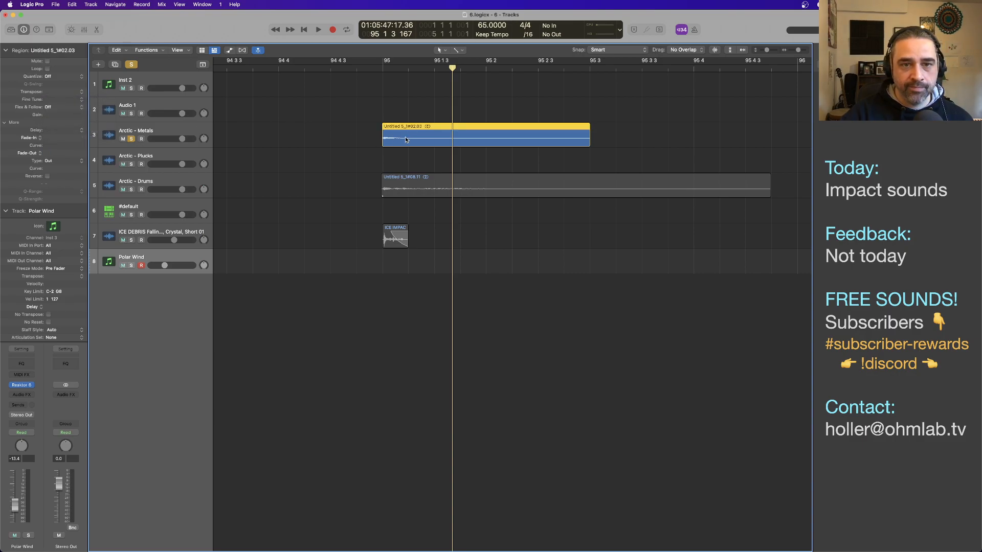
click(73, 5)
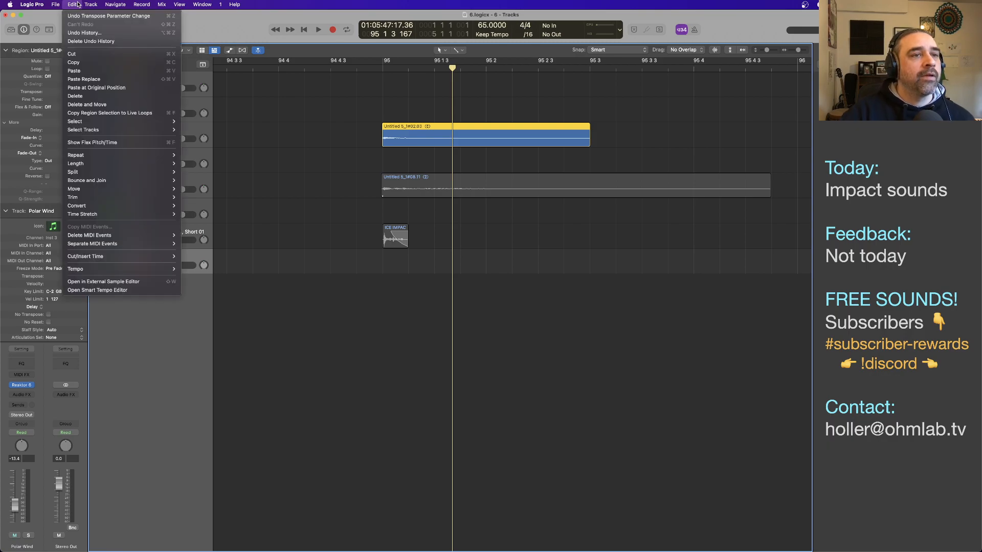
click(109, 16)
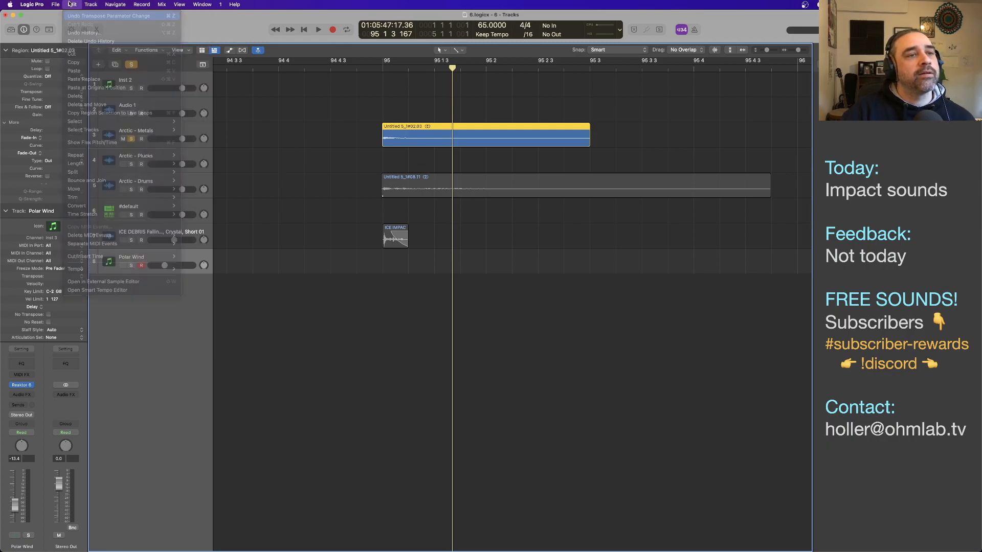
click(69, 3)
click(72, 15)
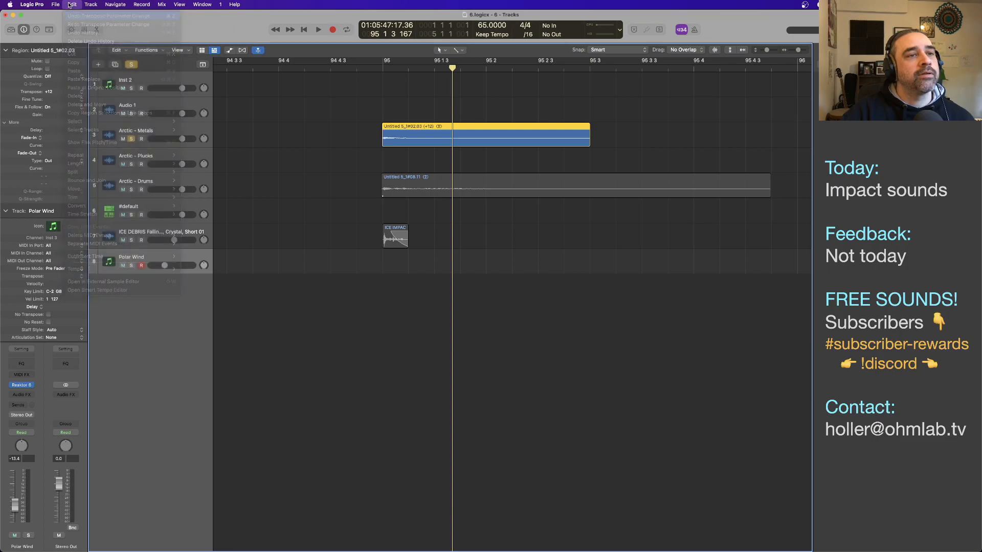
click(69, 5)
click(69, 4)
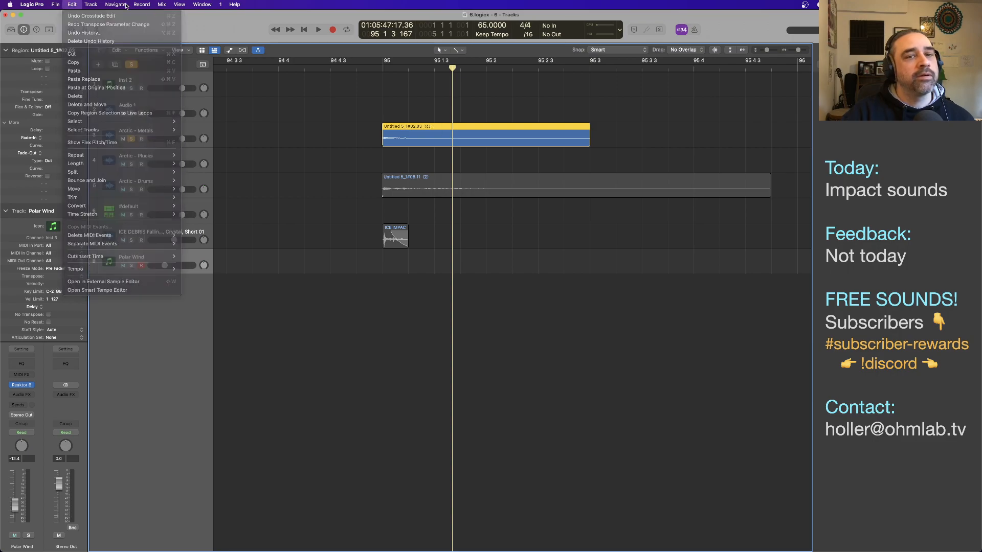
Replay the Arctic - Metals region at bar 95 alone, and turn the track's solo off
click(333, 98)
click(344, 68)
key(space)
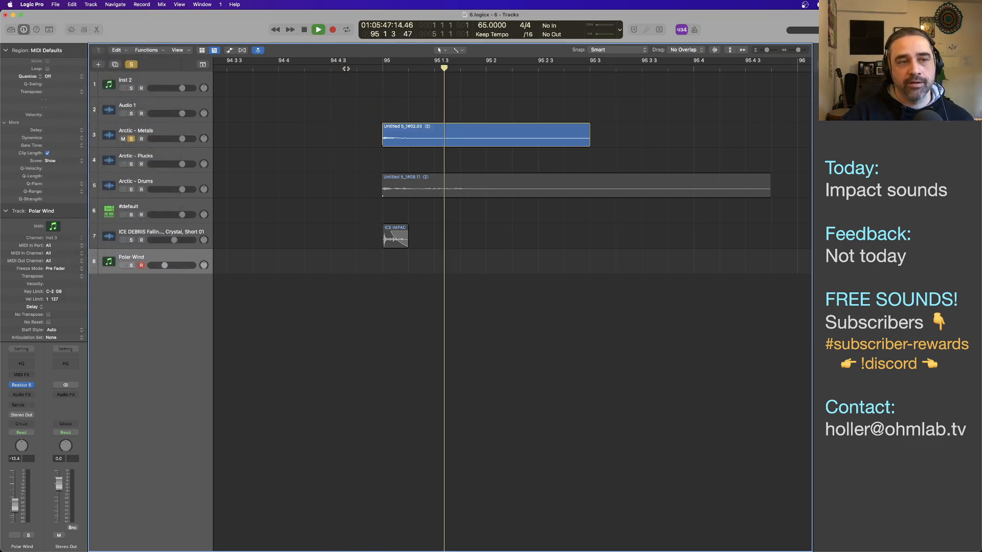
key(space)
click(253, 69)
key(space)
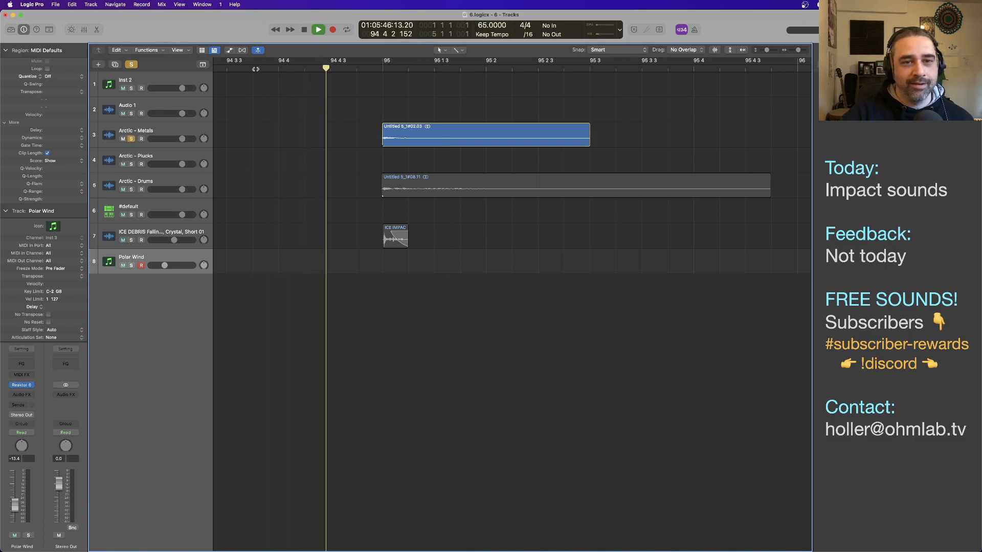
click(132, 139)
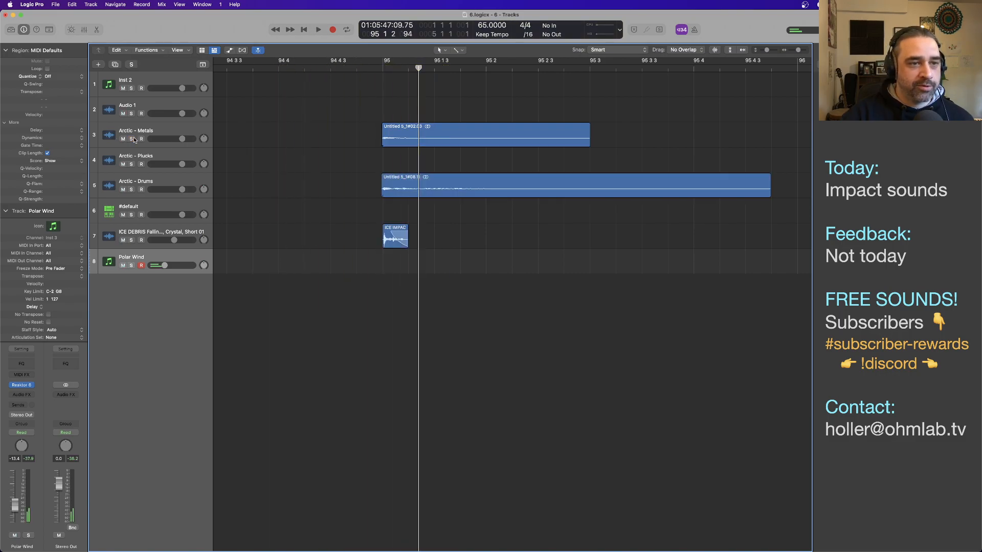
Play the layered hit at bar 95 with the metal, drum and ice debris regions together
key(super+Left)
click(433, 143)
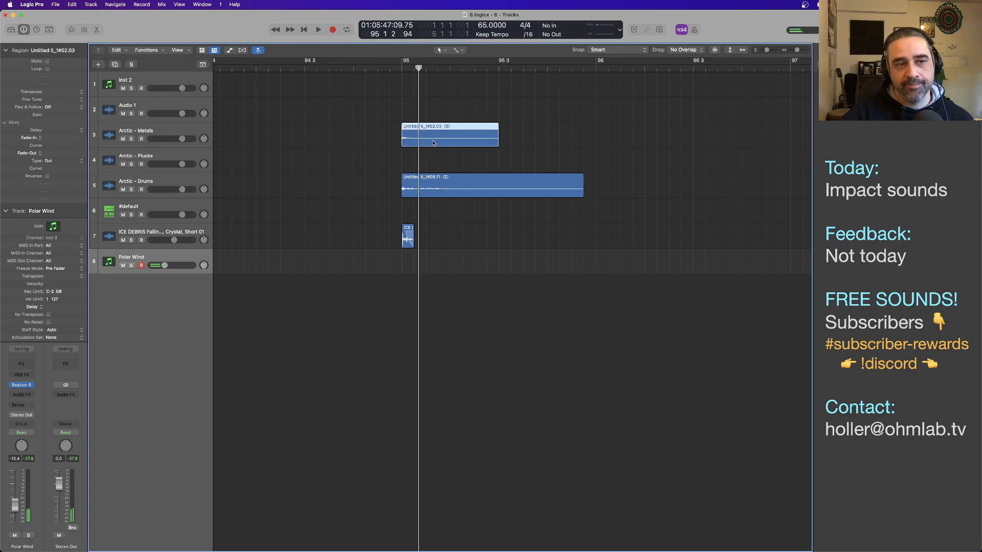
mouse_move(428, 141)
mouse_down()
mouse_move(458, 142)
mouse_move(418, 133)
mouse_up()
key(space)
key(space)
double_click(366, 67)
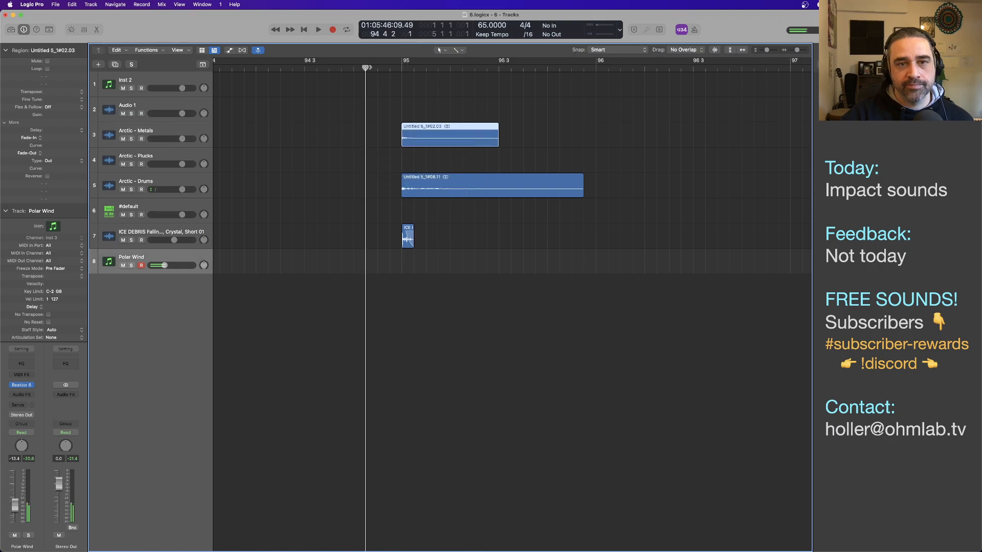
key(space)
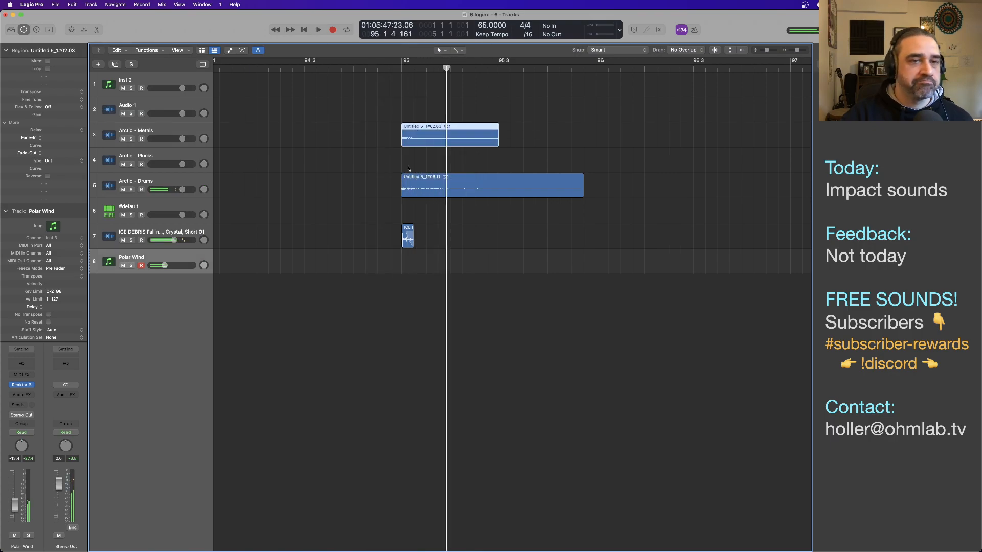
Set the Arctic - Metals region at bar 95 aside by moving it along its track to about bar 98
scroll(383, 149, down, 5)
scroll(499, 157, down, 8)
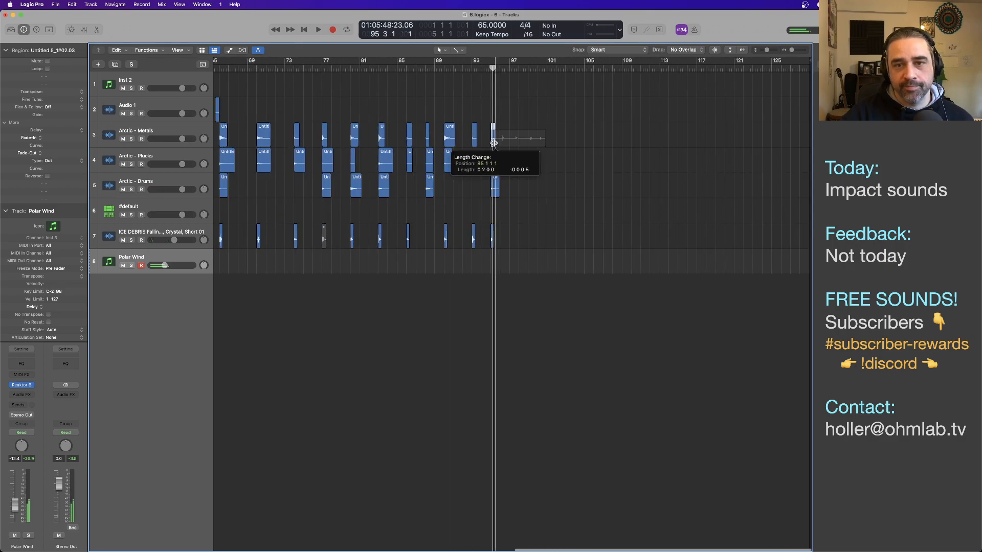
drag(493, 145, 519, 149)
Audition the earlier Arctic - Metals regions between bars 24 and 30 and at bar 12 as replacement layers
scroll(511, 149, left, 5)
scroll(511, 148, left, 10)
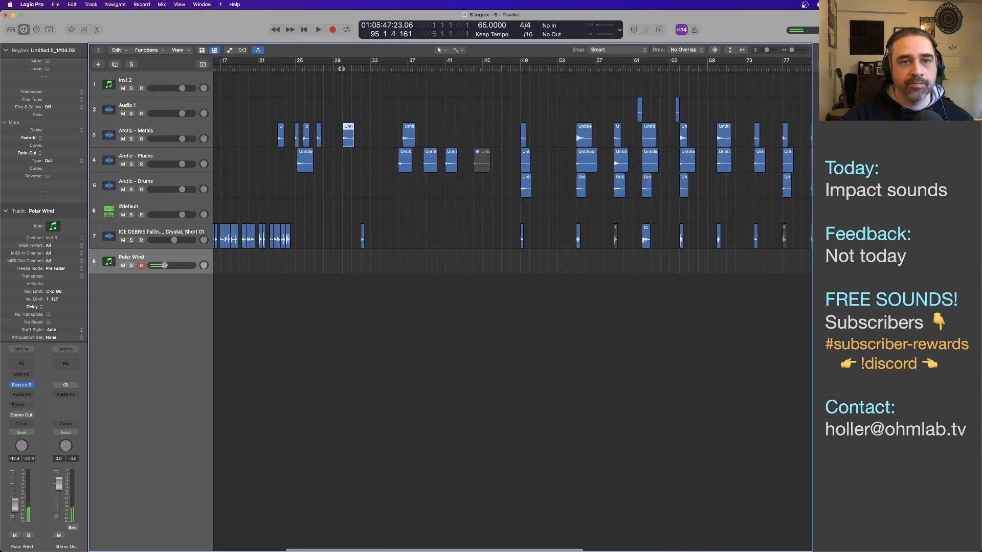
double_click(341, 69)
click(314, 68)
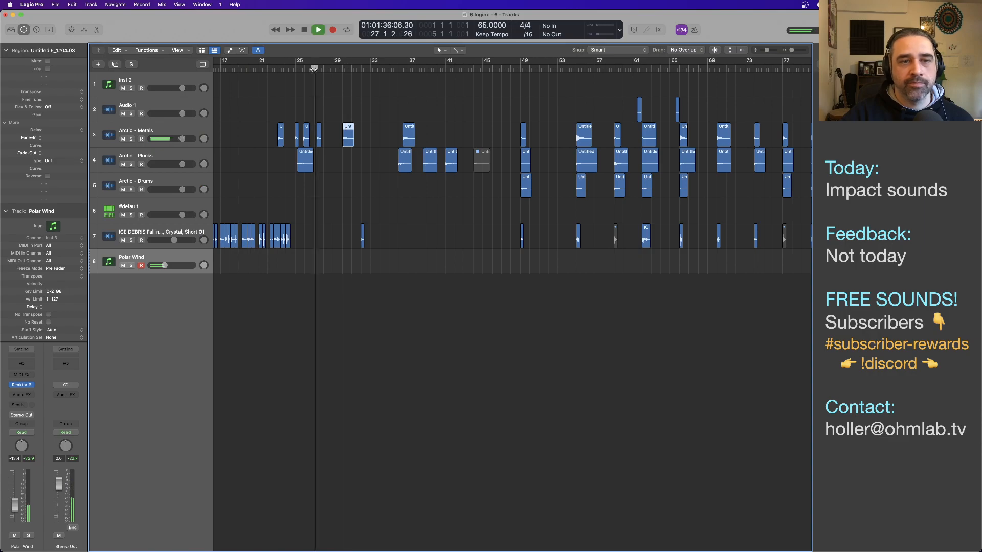
double_click(304, 68)
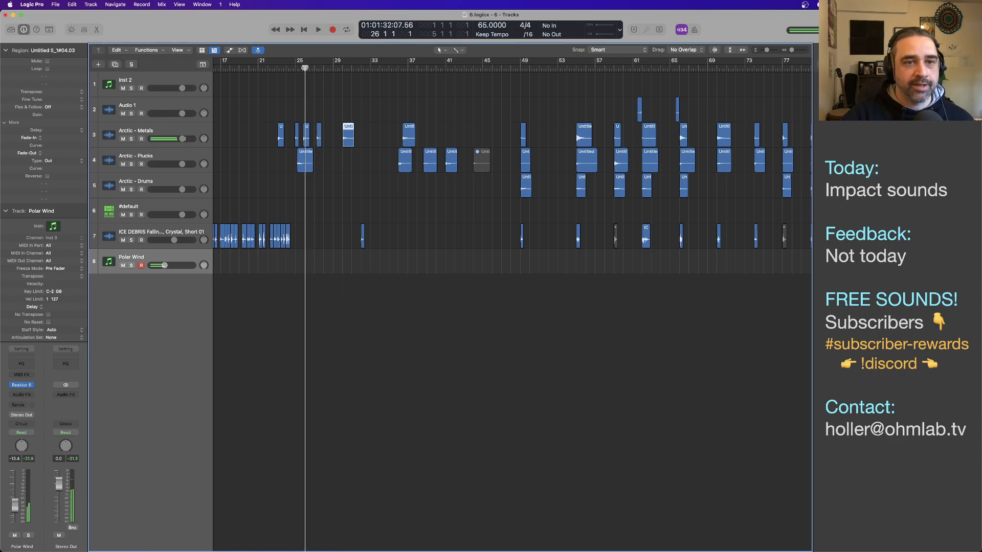
double_click(305, 69)
click(295, 69)
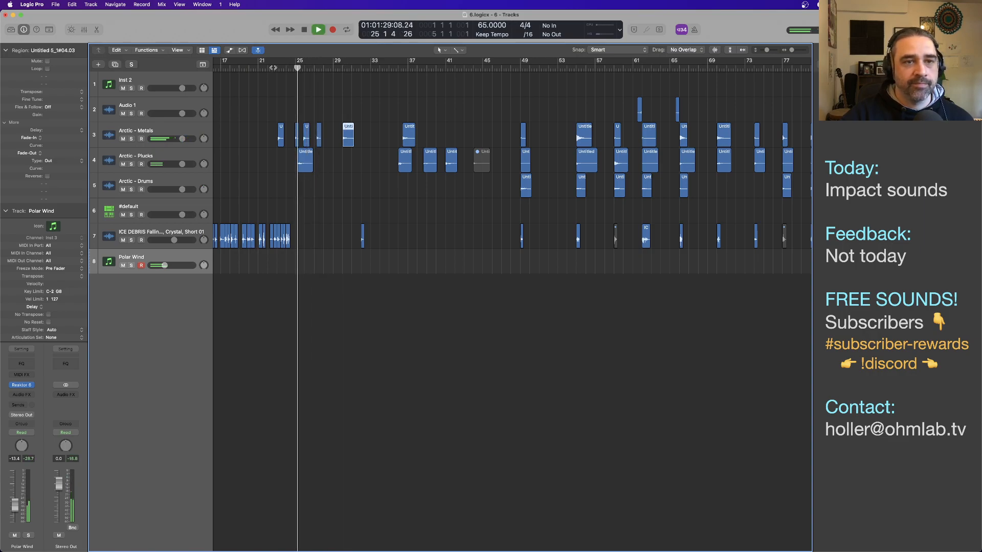
click(274, 69)
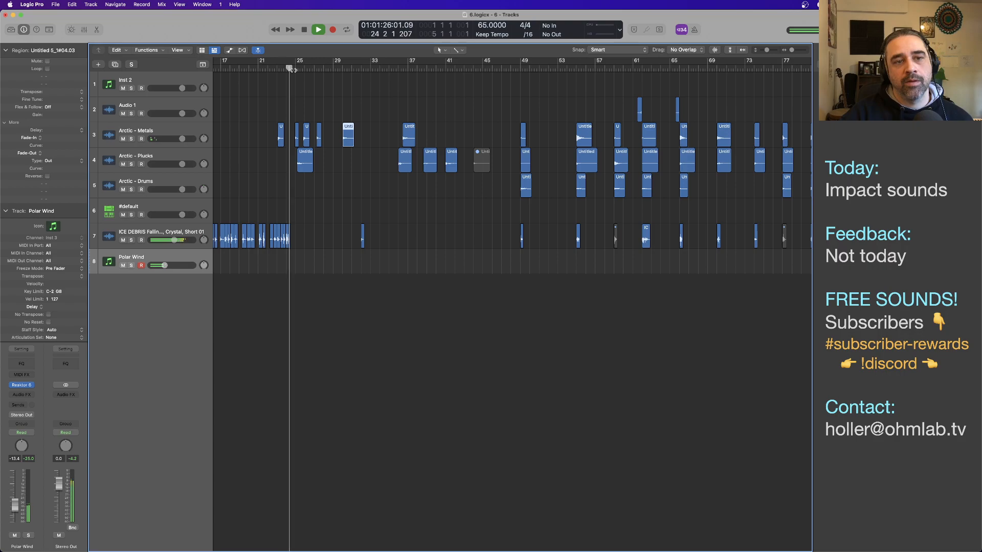
click(294, 68)
key(space)
ctrl+alt+click(327, 210)
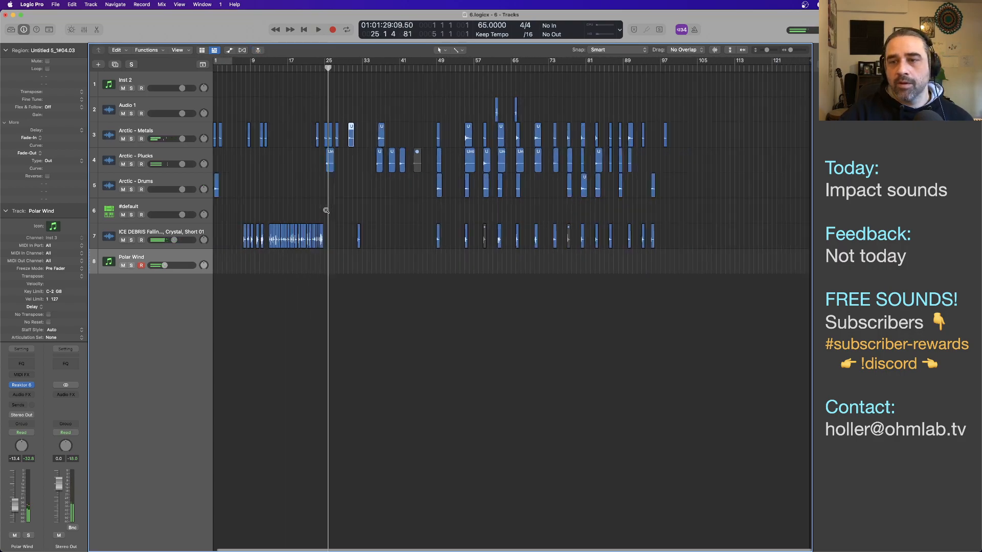
click(265, 69)
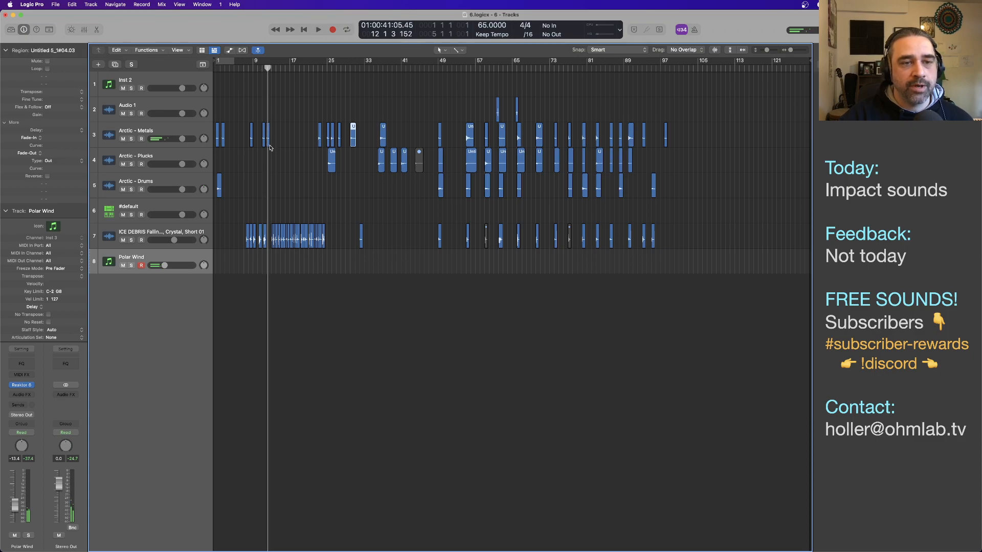
Move the Arctic - Metals region from bar 12 to bar 95 and play it with the drum and ice debris layers
drag(269, 147, 288, 144)
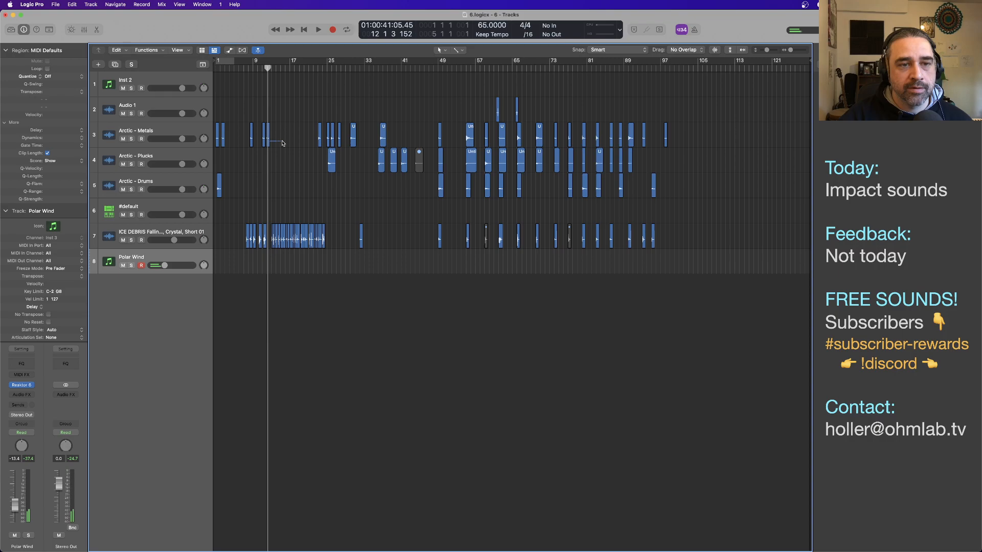
key(super+Right)
key(super+Right)
key(super+Right)
key(super+Right)
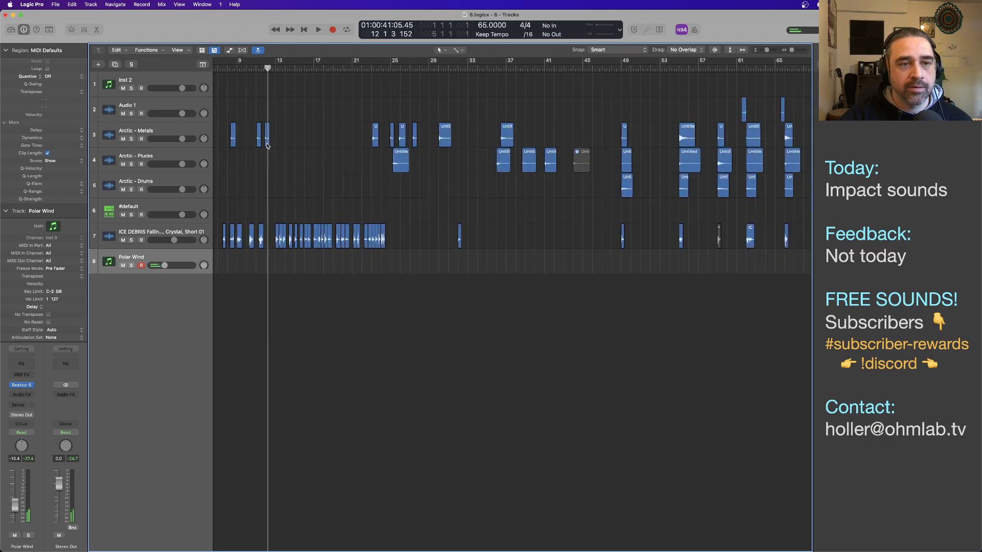
drag(267, 146, 758, 77)
scroll(638, 136, right, 10)
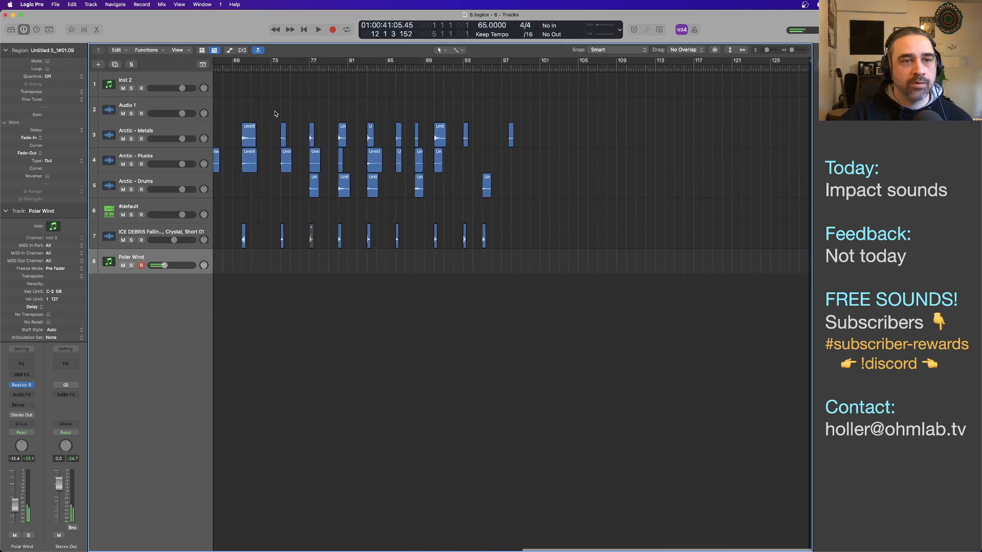
scroll(259, 98, left, 3)
drag(242, 91, 554, 129)
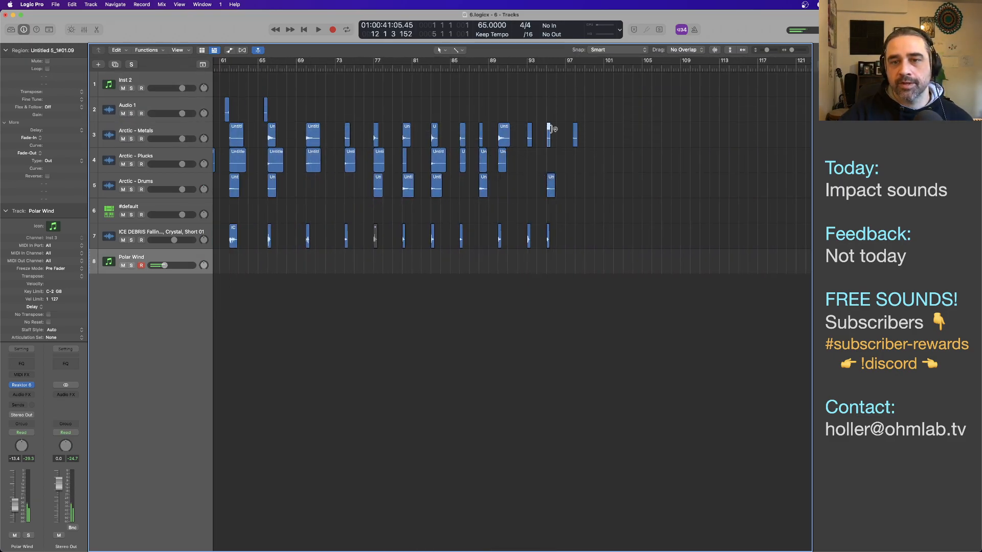
key(space)
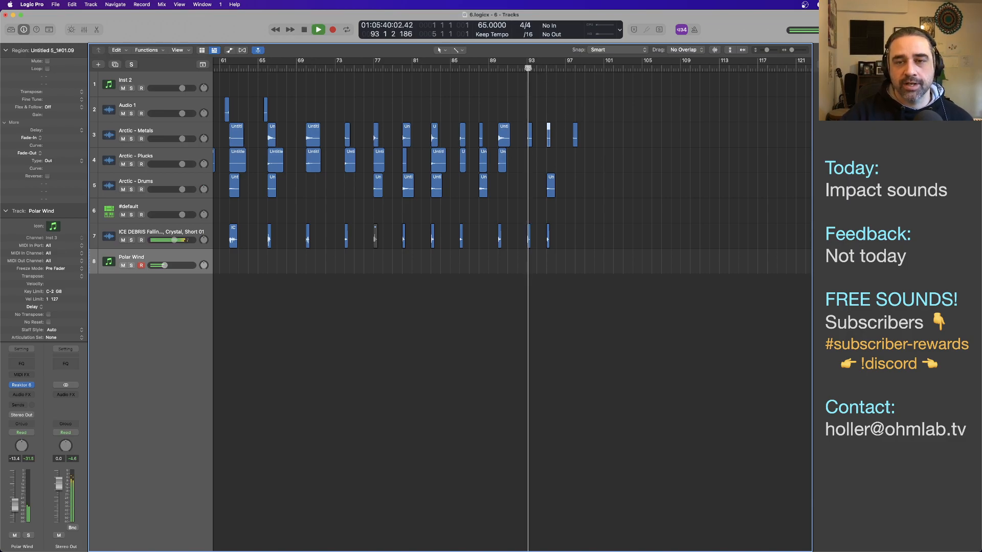
click(546, 68)
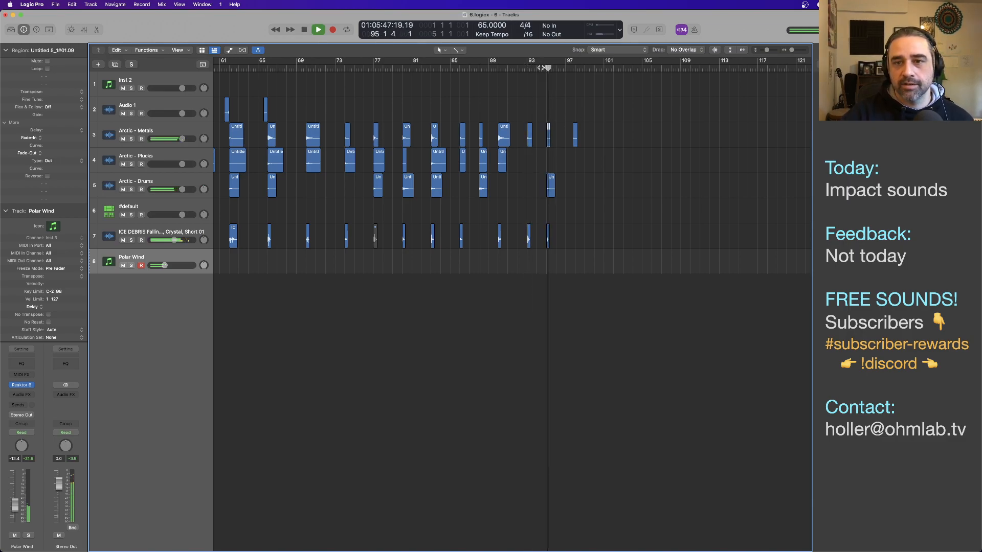
Play the set-aside Arctic - Metals region near bar 98 and delete it
scroll(365, 152, right, 5)
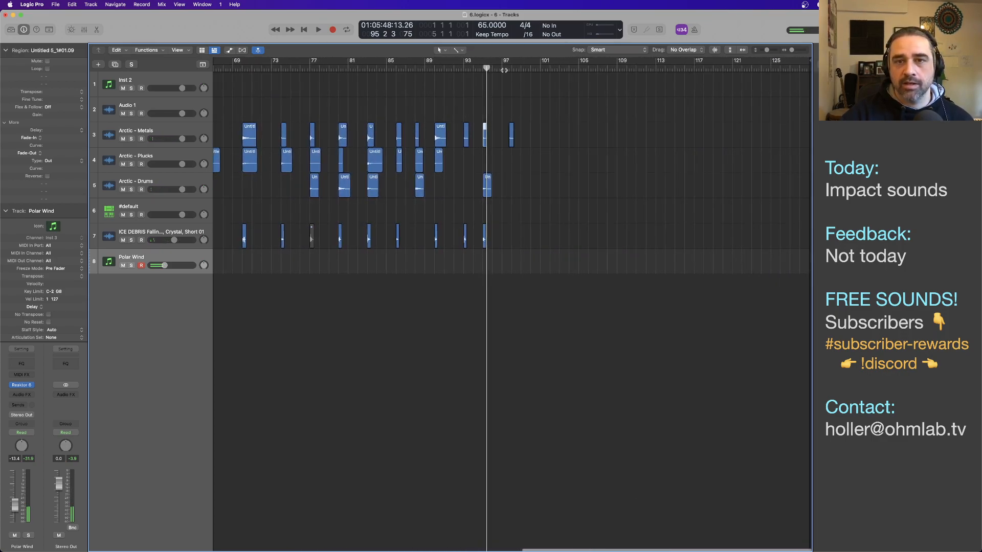
click(511, 68)
key(space)
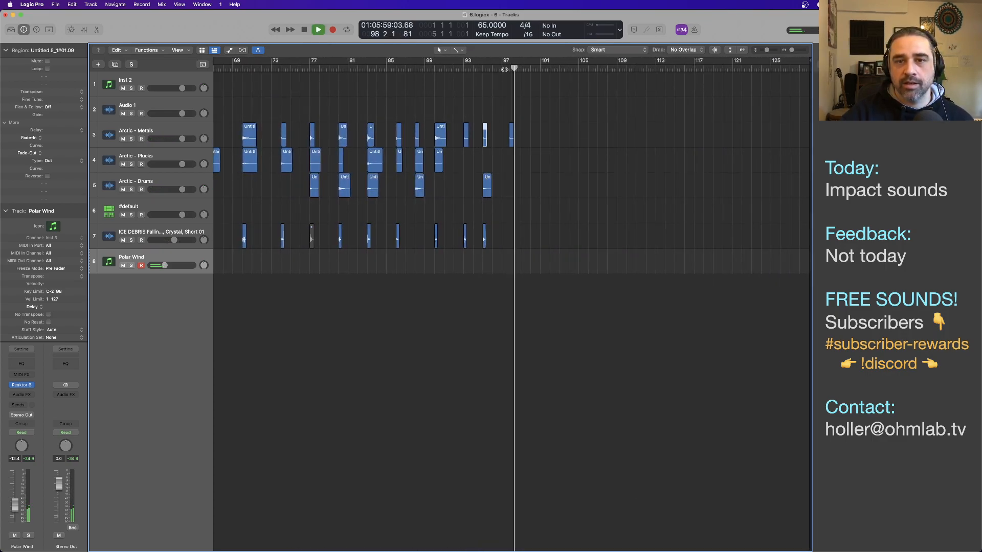
click(502, 68)
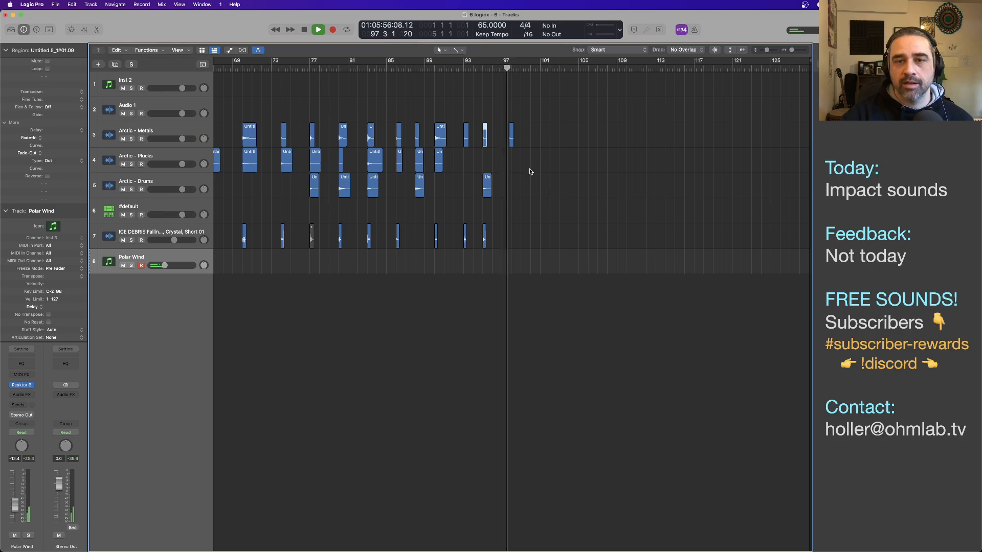
key(space)
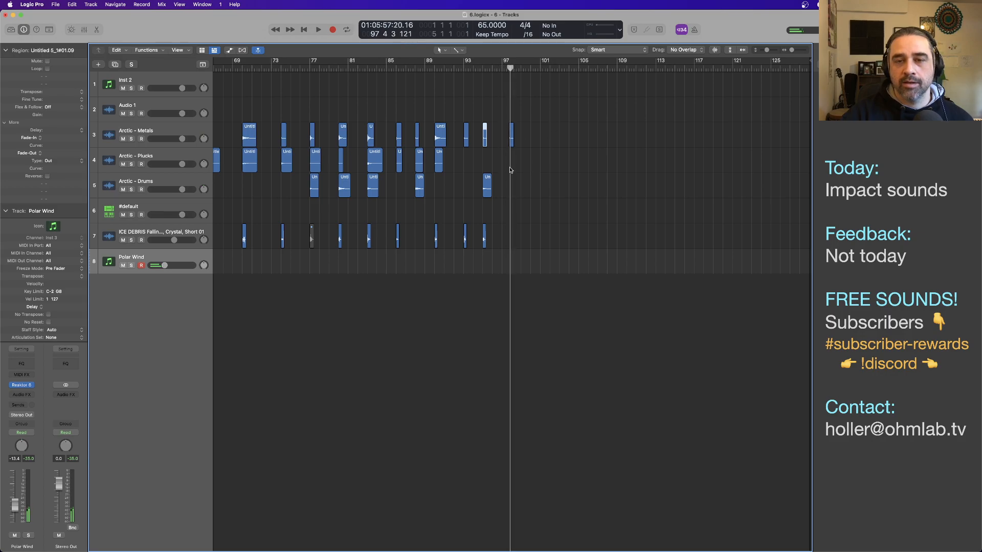
click(512, 137)
key(Delete)
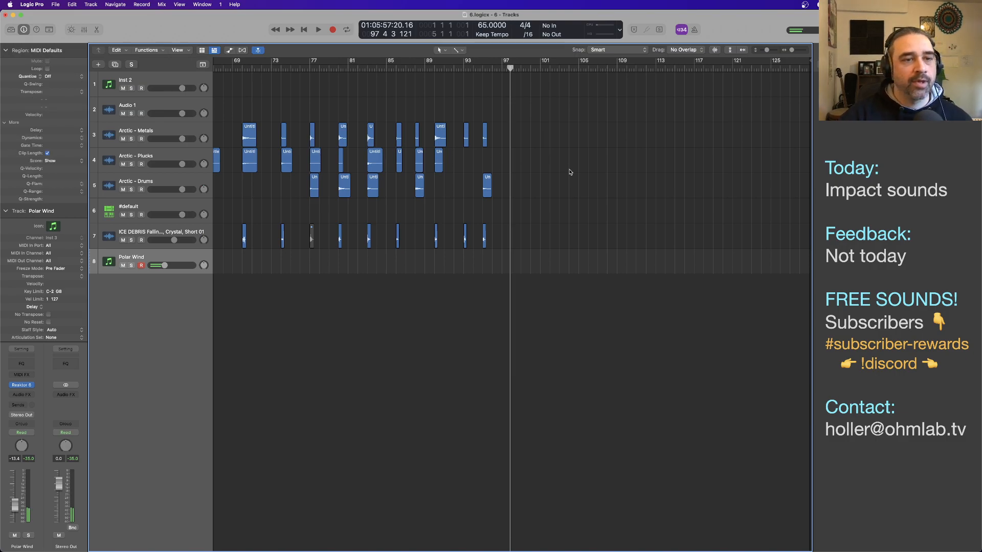
scroll(571, 172, left, 15)
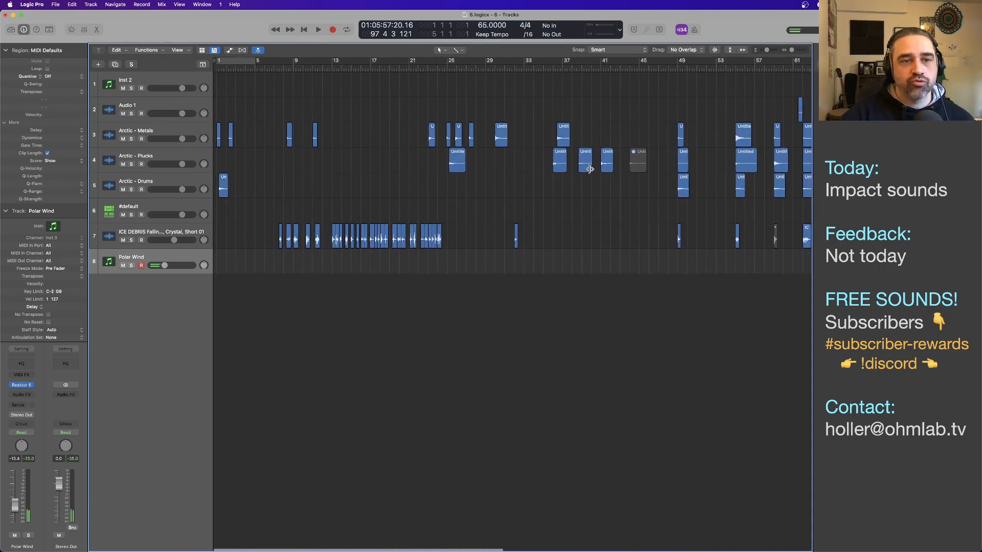
Audition the Arctic - Plucks region at bar 25 on its own and move it along its track to bar 97
click(456, 167)
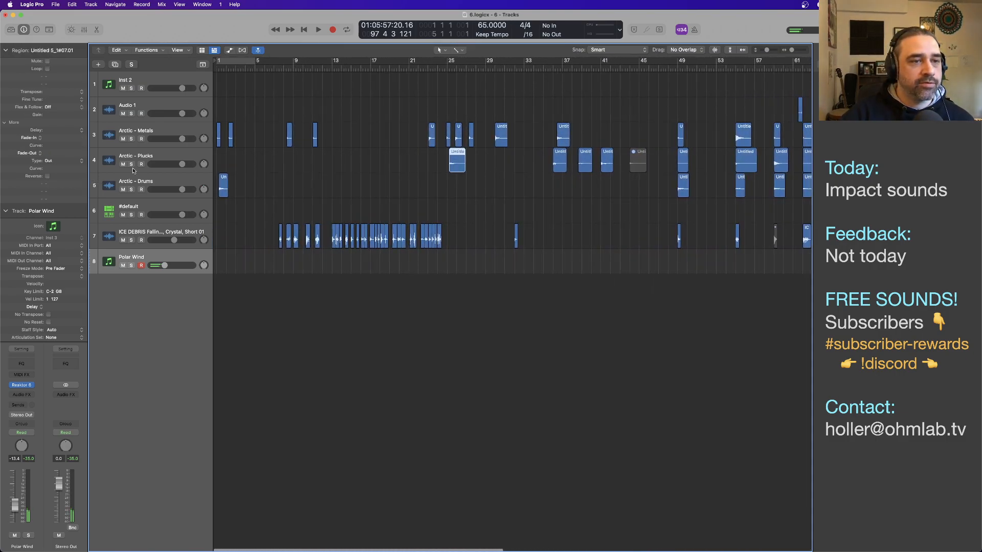
key(ctrl+s)
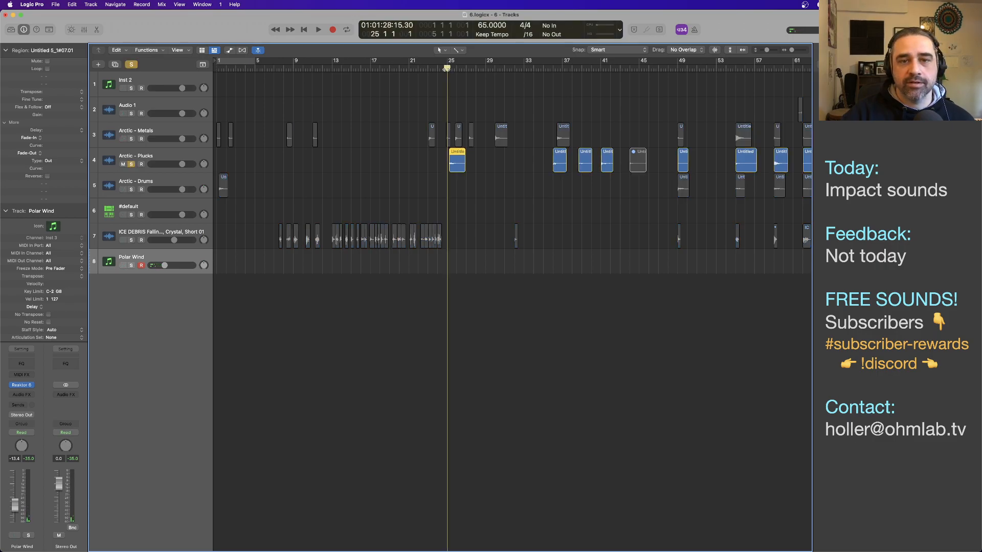
key(space)
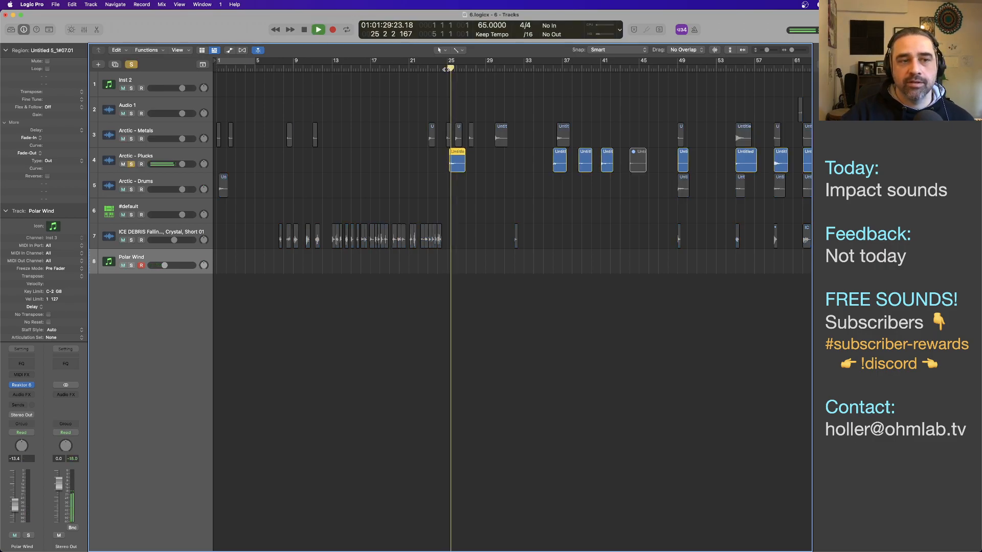
click(130, 165)
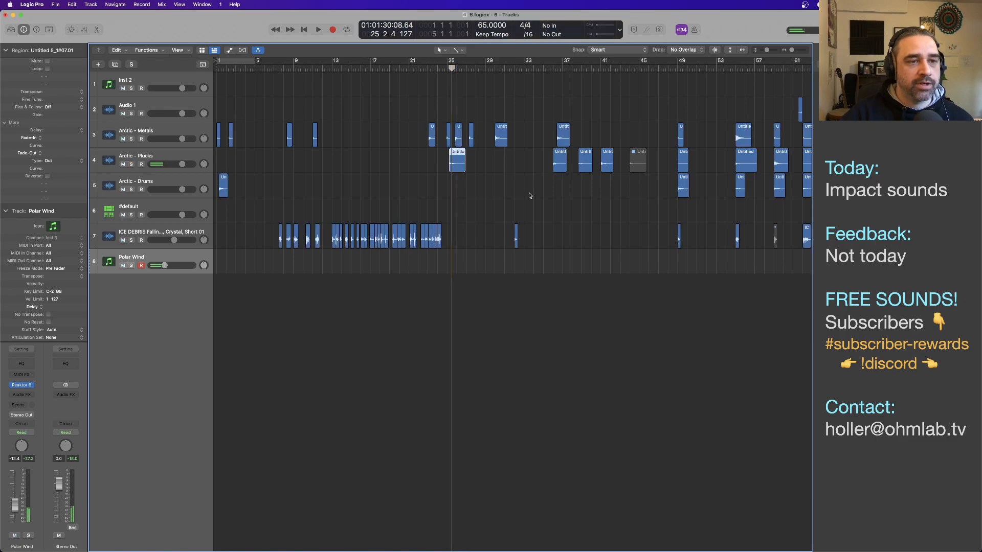
ctrl+alt+click(511, 204)
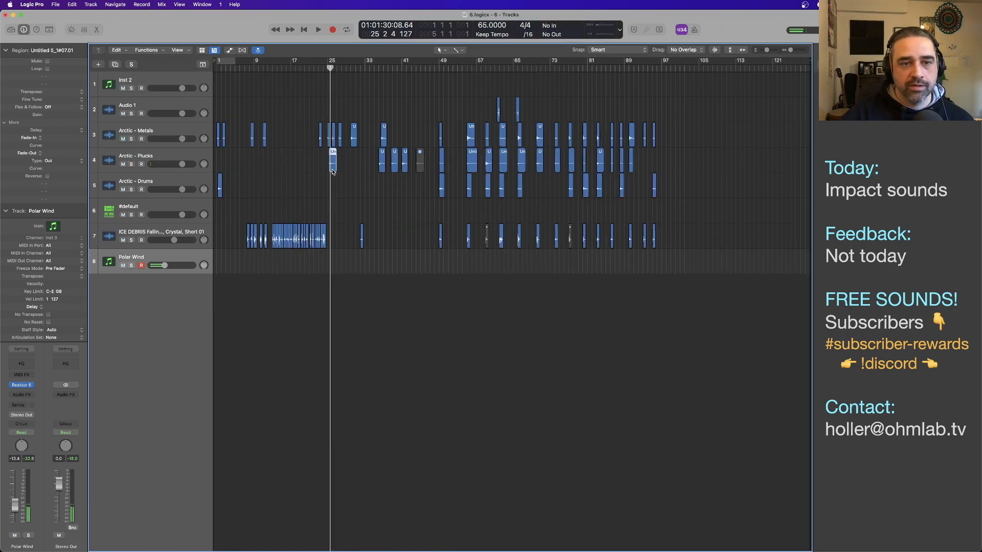
drag(333, 172, 665, 159)
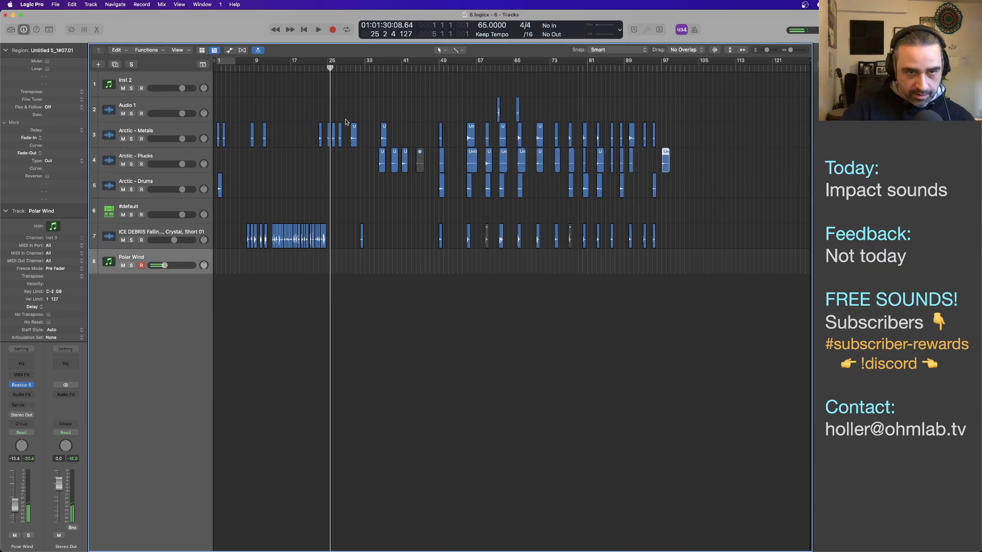
Audition the Arctic - Metals regions between bars 23 and 27 as candidate layers for the pluck
click(318, 69)
key(space)
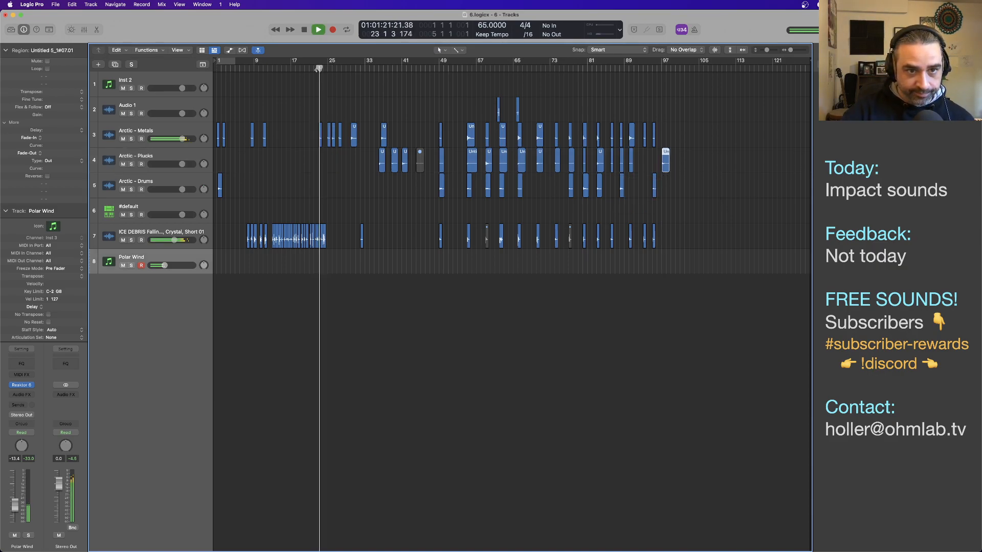
click(327, 69)
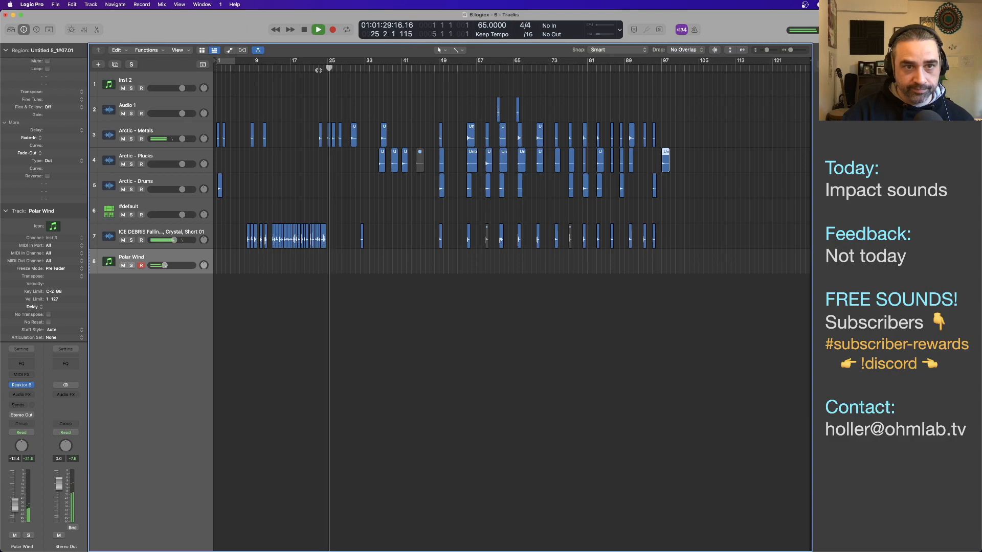
click(332, 68)
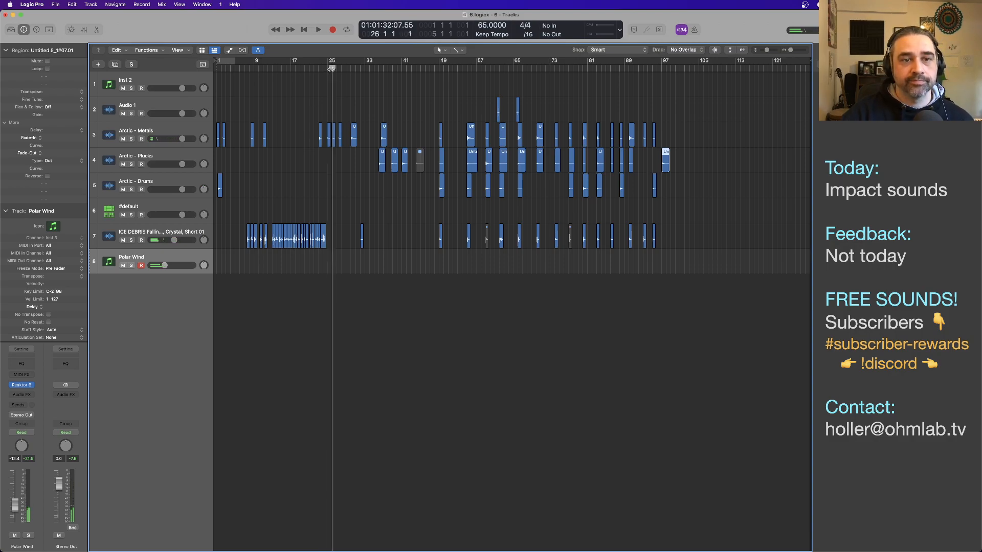
key(space)
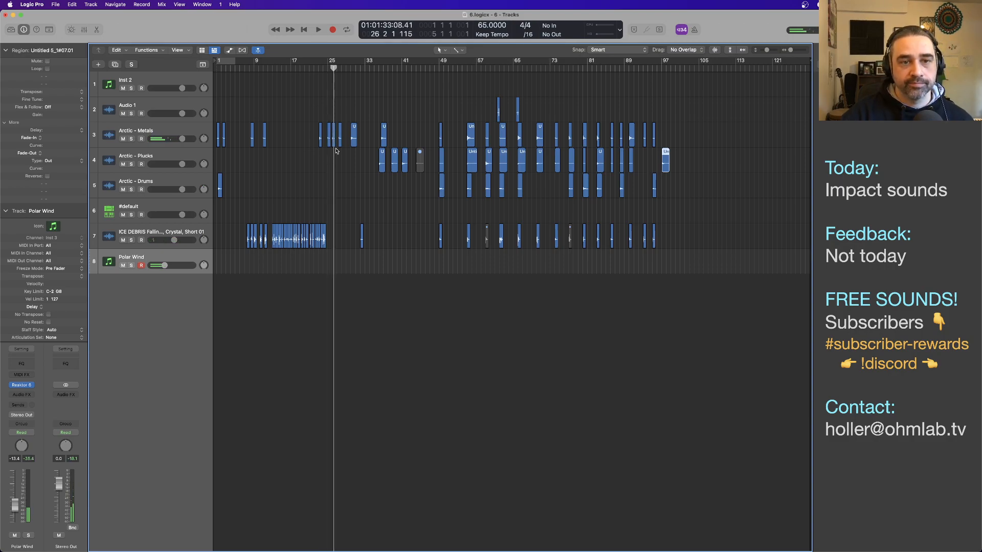
click(336, 69)
key(space)
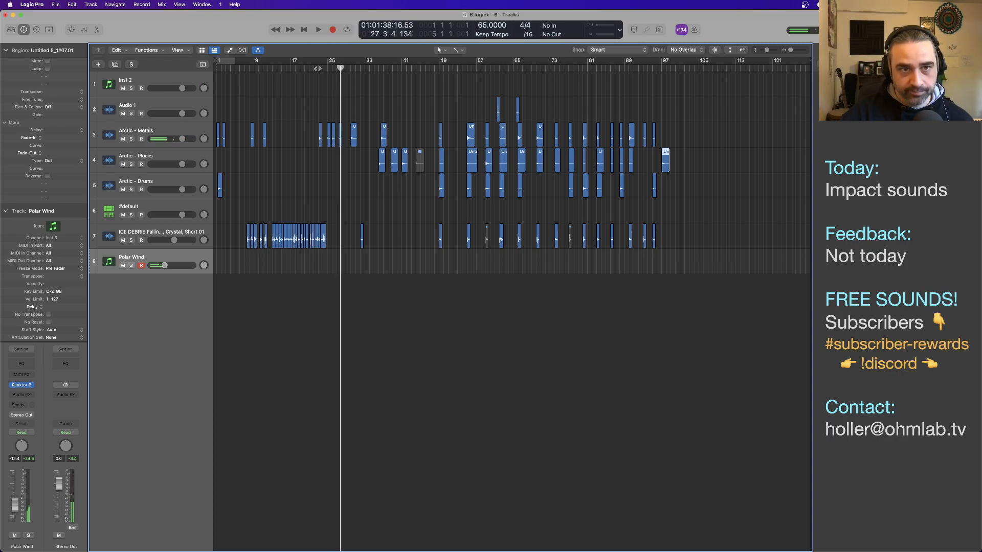
Replay the Arctic - Metals region at bar 23 and move it along its track to bar 97
click(318, 68)
key(space)
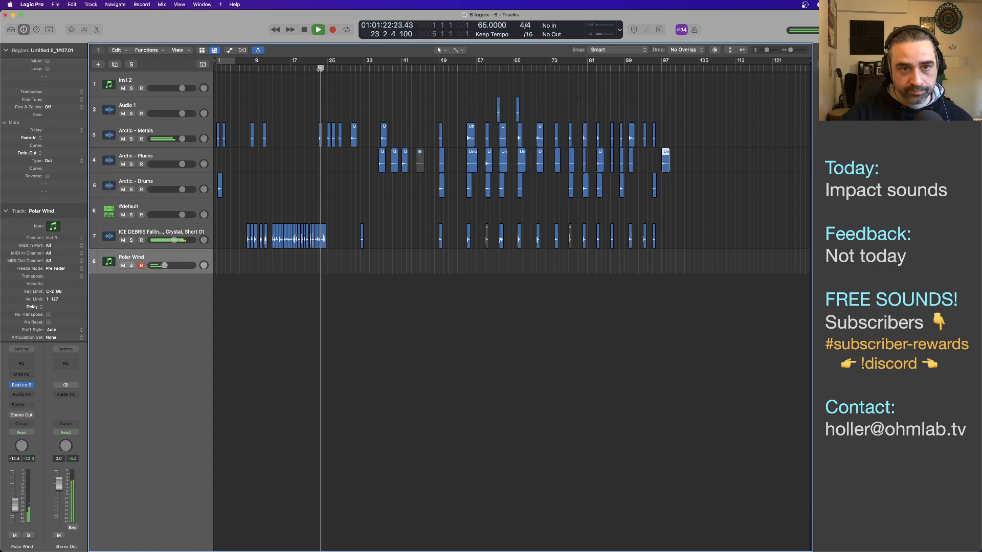
scroll(328, 160, up, 3)
key(space)
scroll(329, 164, down, 5)
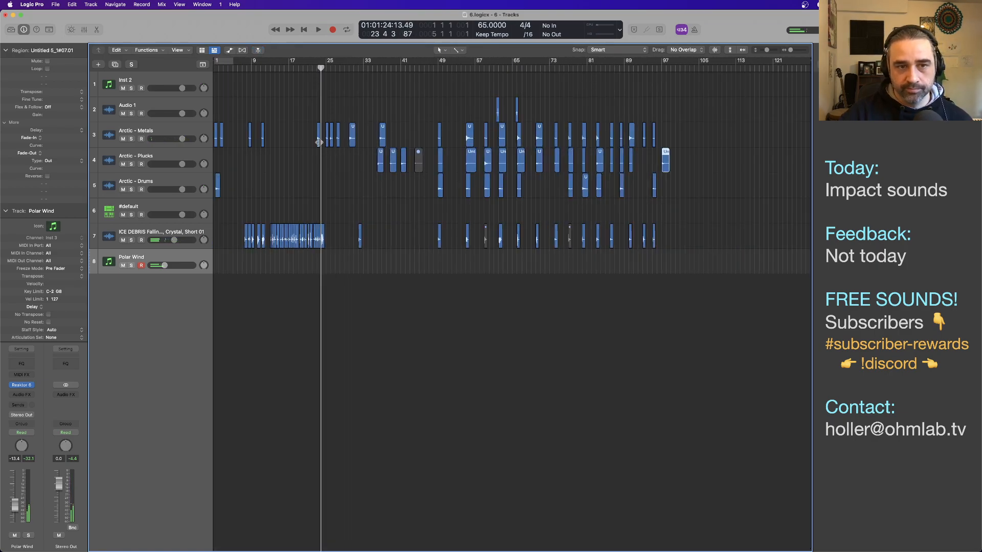
drag(319, 145, 663, 141)
Play the layered metal and pluck regions at bar 97 and set the metal region's gain to -3.0 dB
click(657, 70)
key(space)
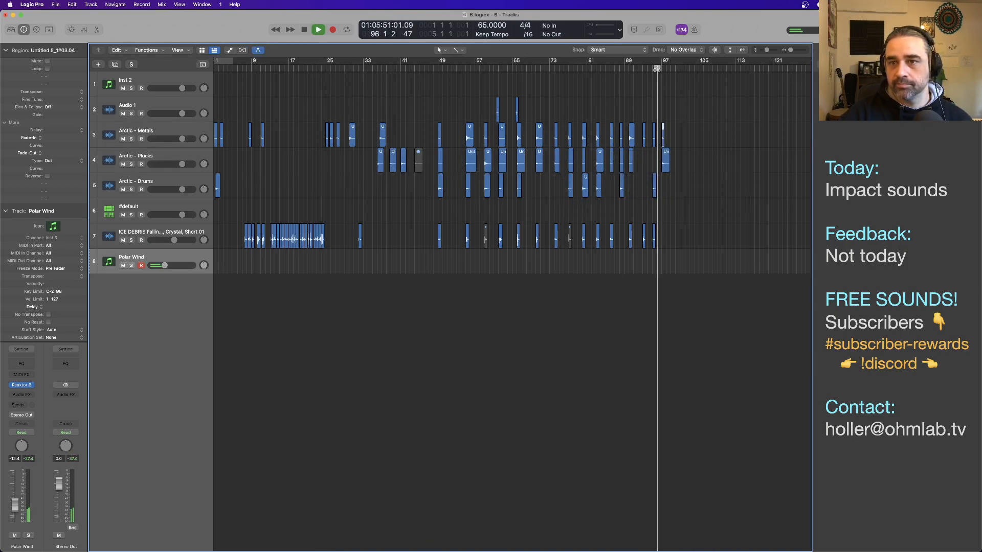
key(super+Right)
key(super+Right)
key(super+Right)
key(super+Right)
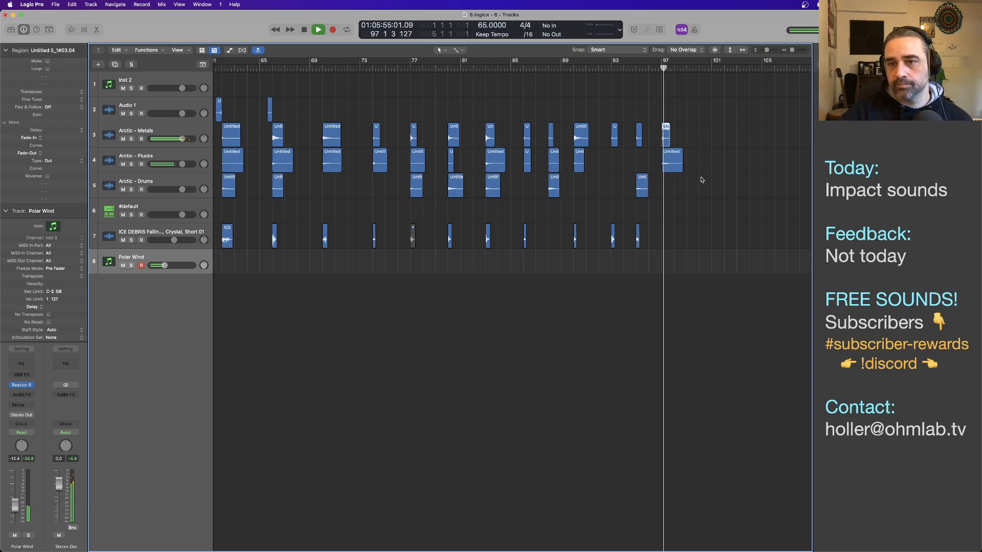
key(space)
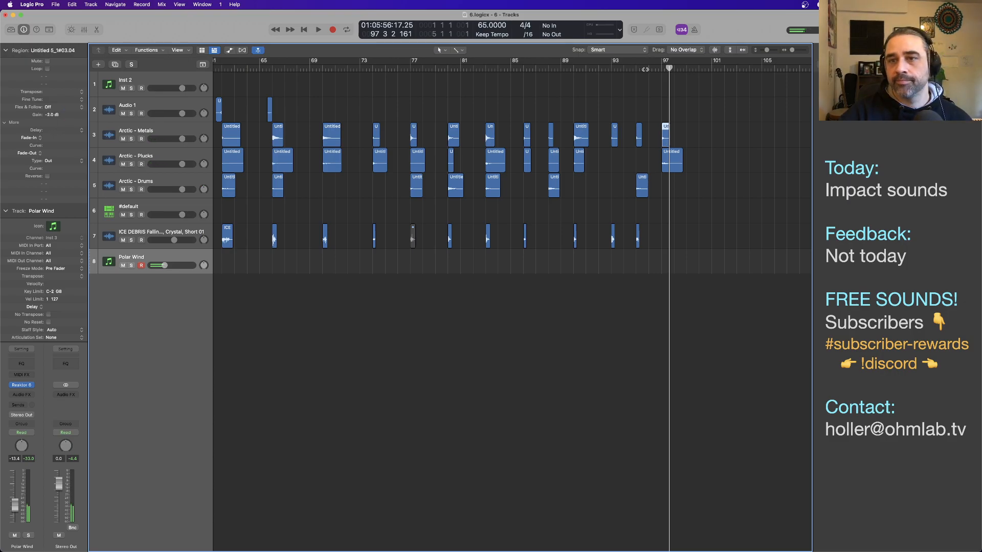
click(655, 69)
scroll(661, 155, up, 5)
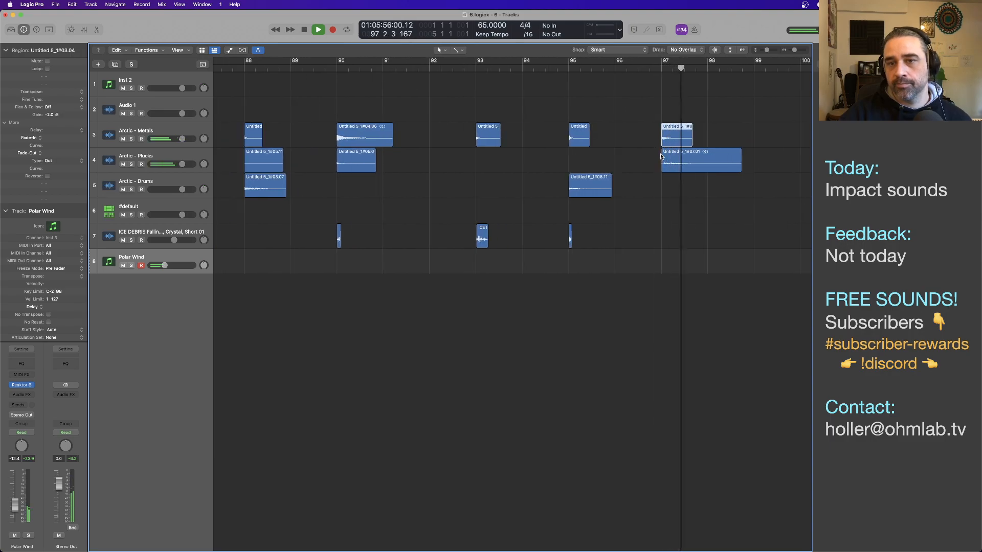
key(space)
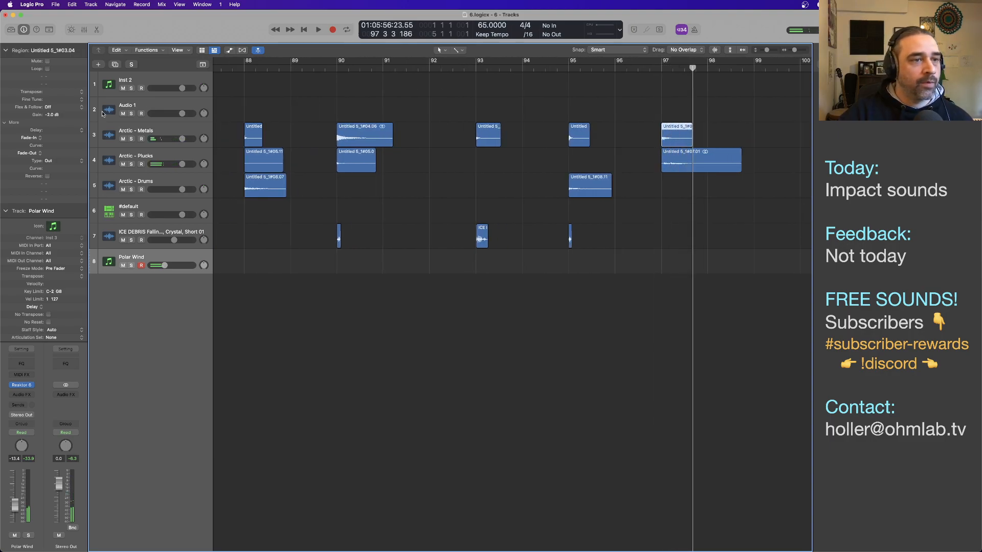
Audition the Arctic - Metals regions between bars 24 and 26 and move the one near bar 26 to bar 96
scroll(550, 261, down, 10)
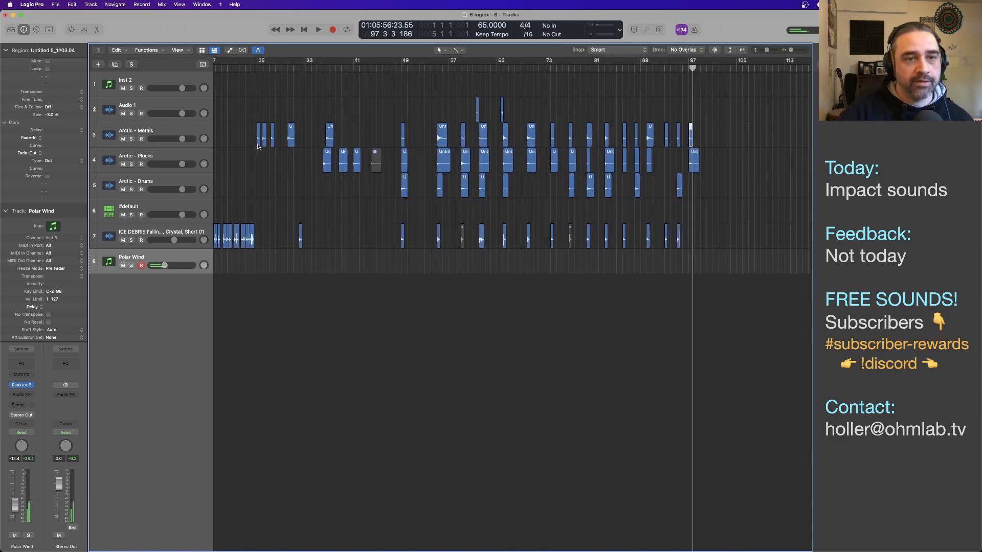
click(251, 71)
key(space)
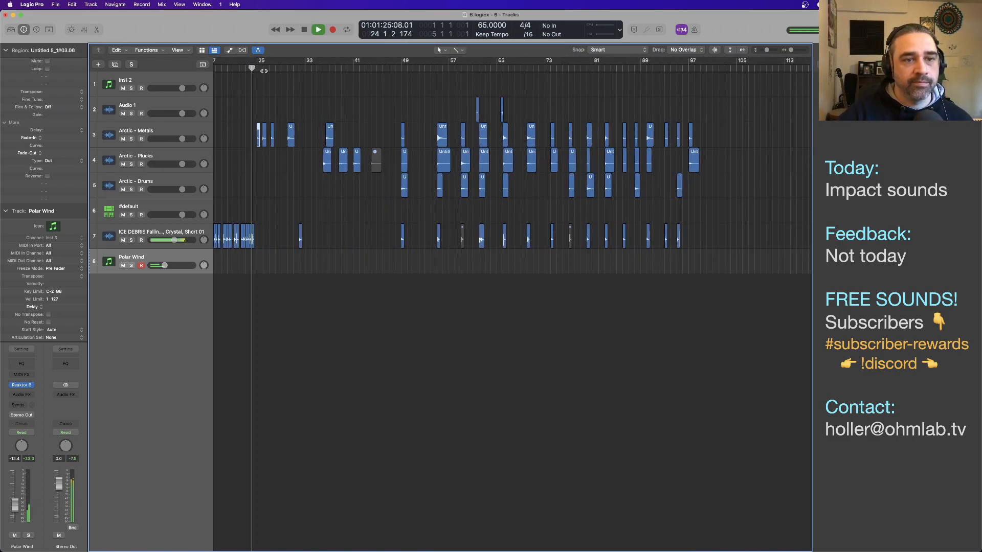
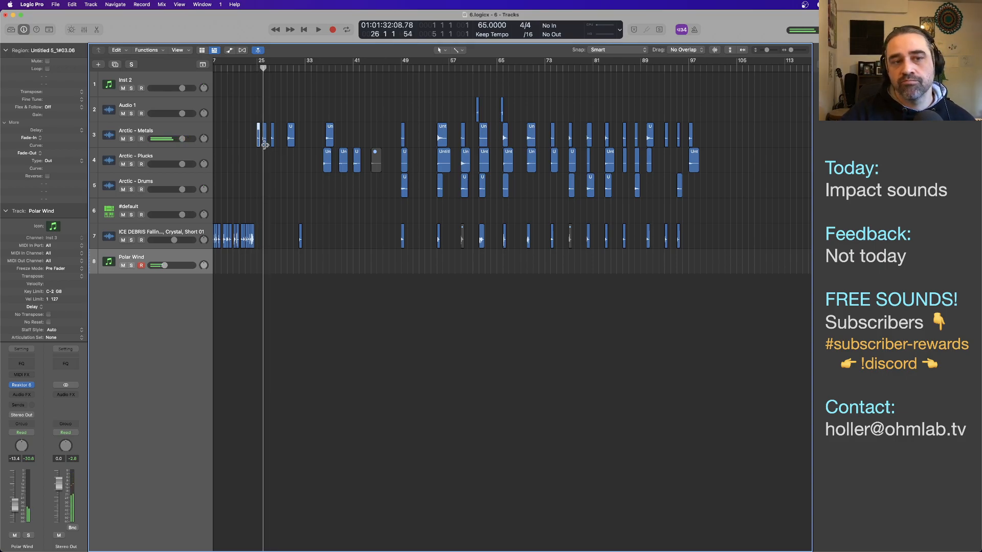
drag(264, 147, 685, 145)
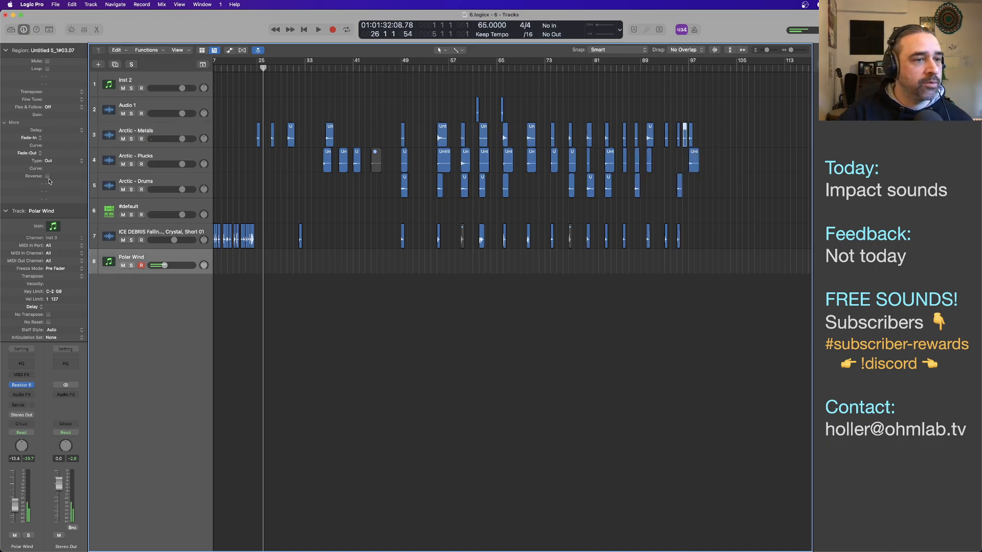
Reverse the Arctic - Metals region at bar 96, shift it to lead into the bar 97 impact and play the result
scroll(668, 203, up, 5)
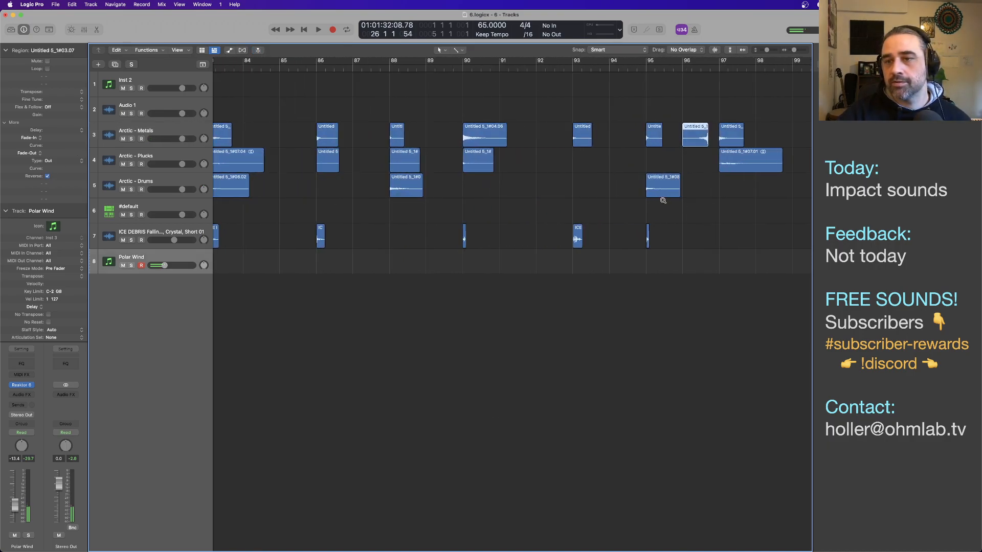
drag(696, 144, 707, 144)
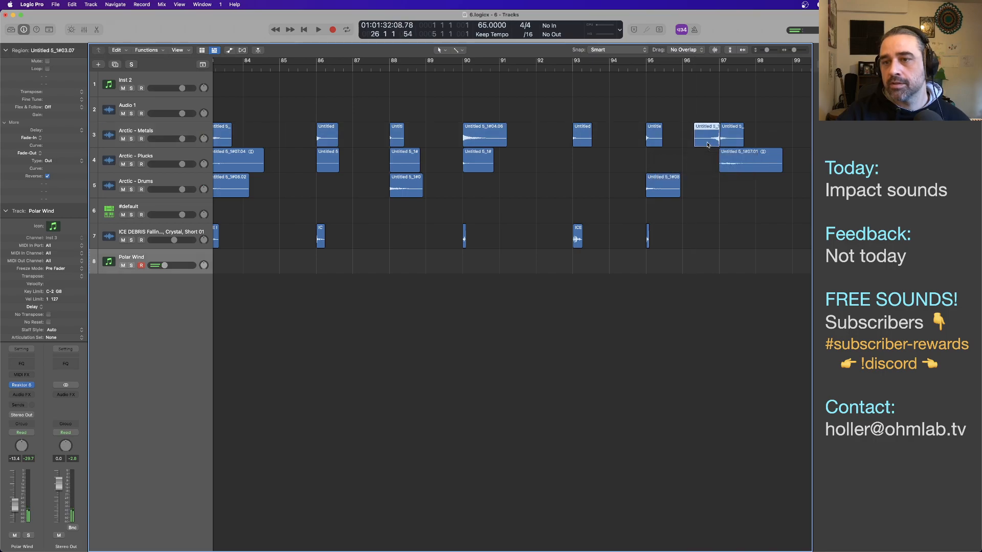
double_click(684, 68)
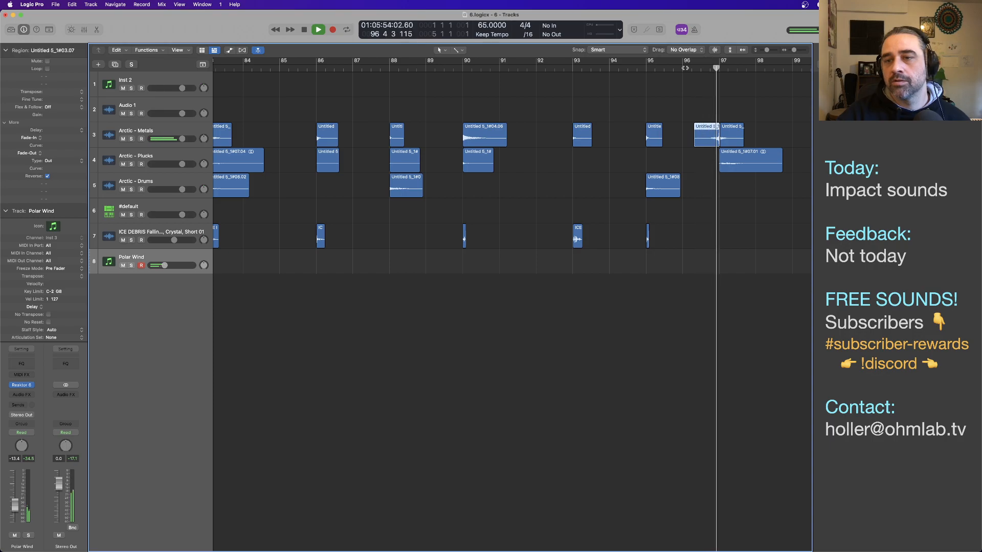
key(space)
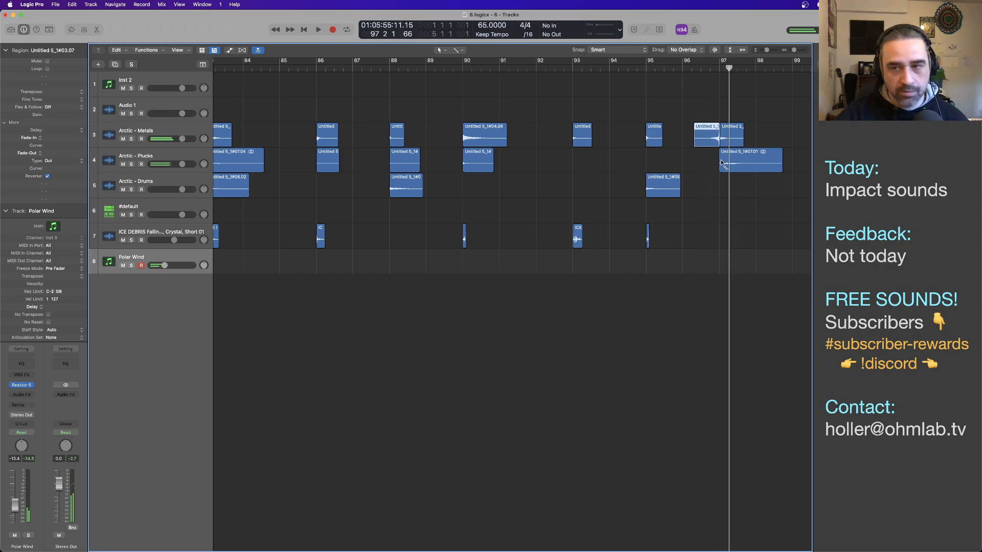
Try the reversed metal region with its end aligned to bar 97 and its gain at -6.1 dB, playing it into the impact
scroll(704, 160, up, 5)
scroll(693, 163, right, 5)
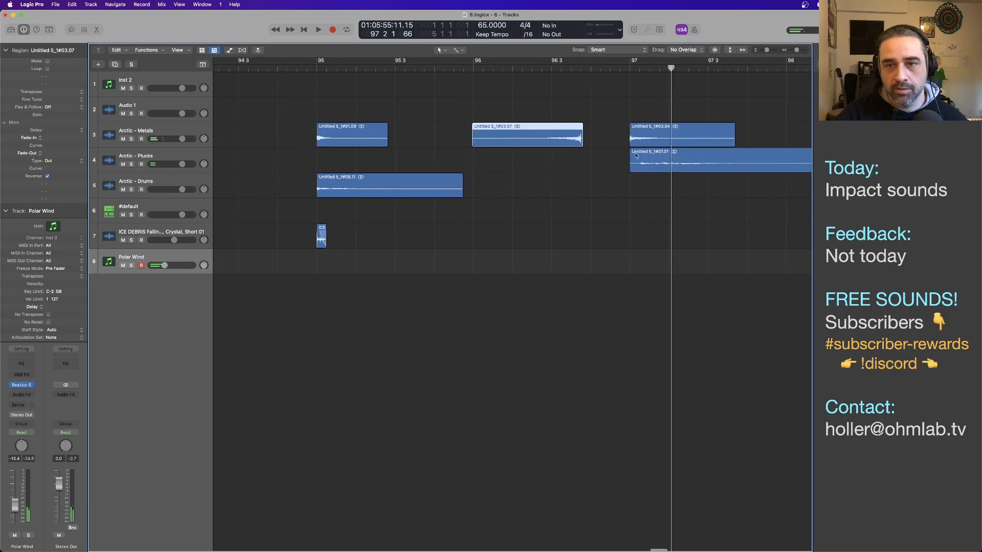
scroll(568, 159, up, 6)
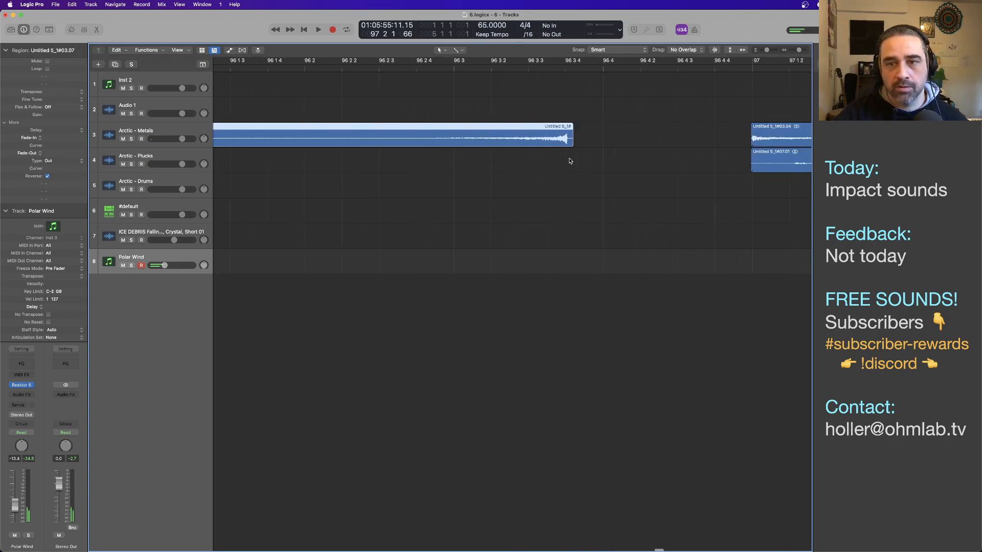
scroll(531, 147, right, 1)
drag(506, 144, 668, 141)
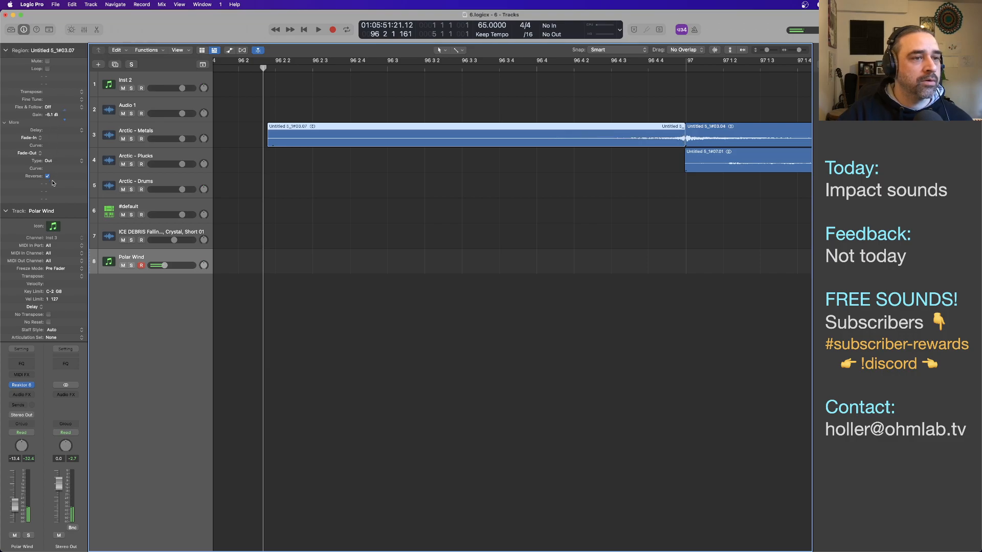
key(space)
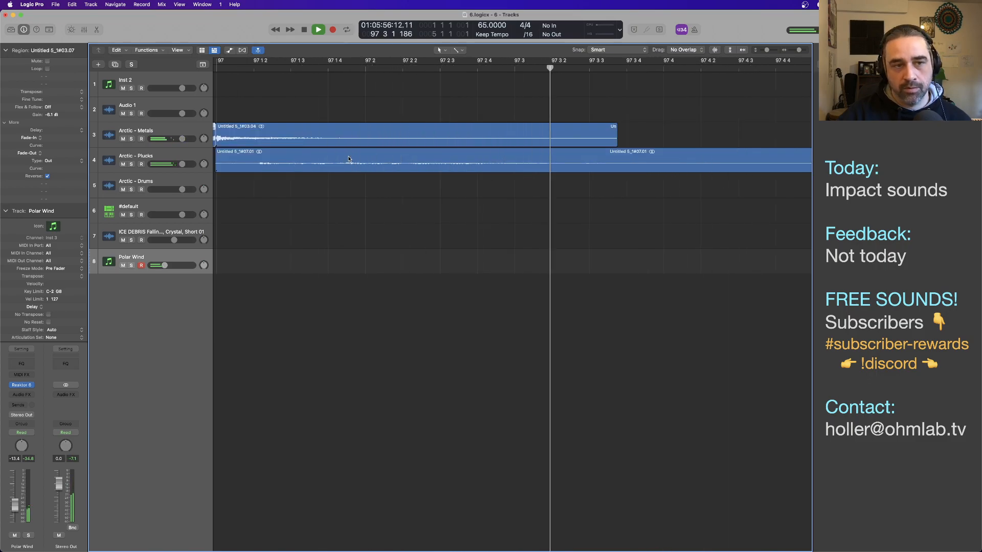
key(space)
Undo the reversed metal region's gain change and its move against the bar 97 impact
scroll(351, 158, down, 3)
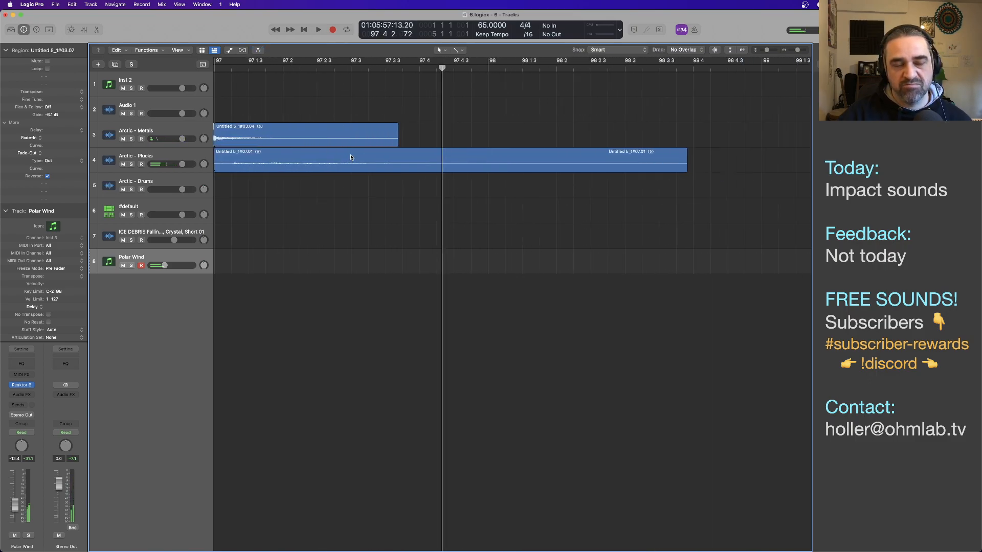
scroll(351, 157, left, 3)
key(super+z)
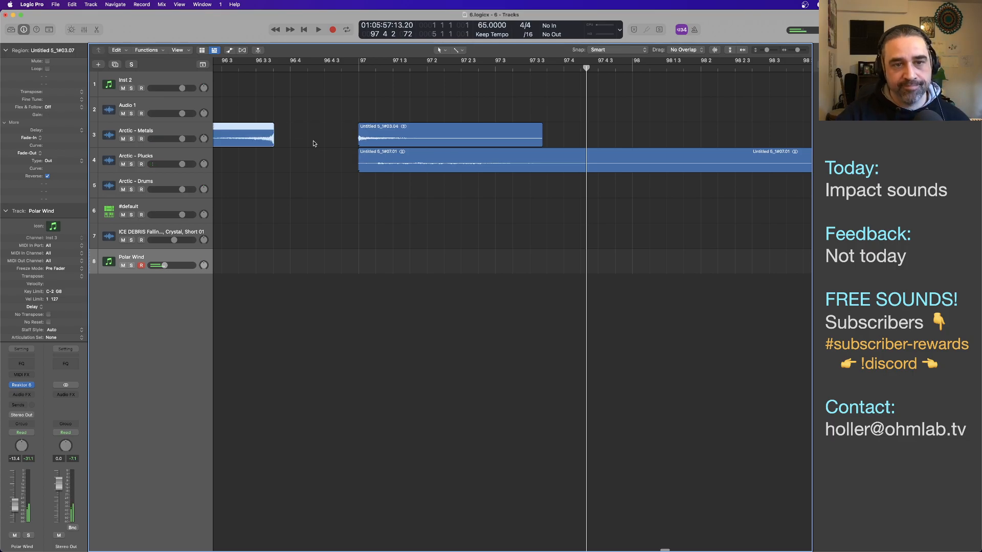
scroll(389, 145, left, 5)
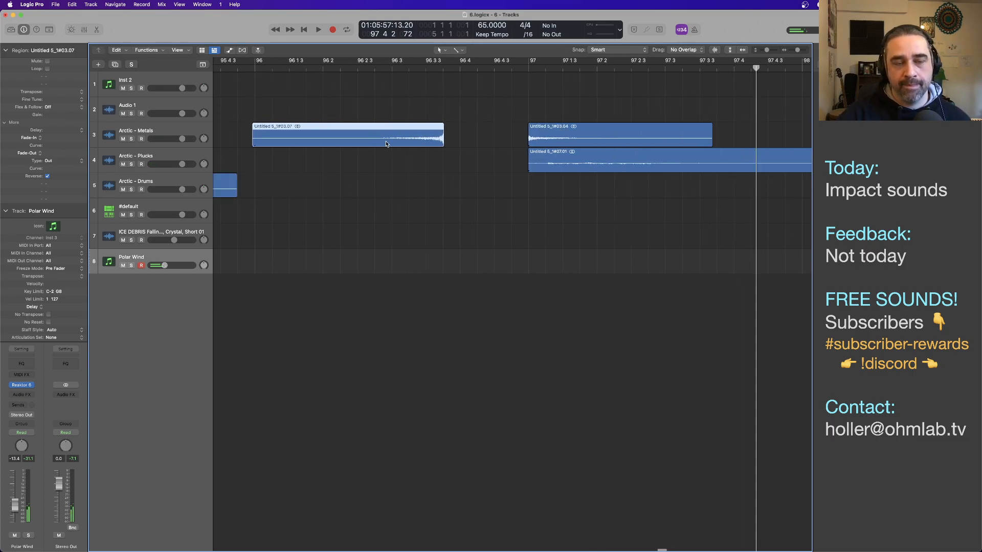
key(super+m)
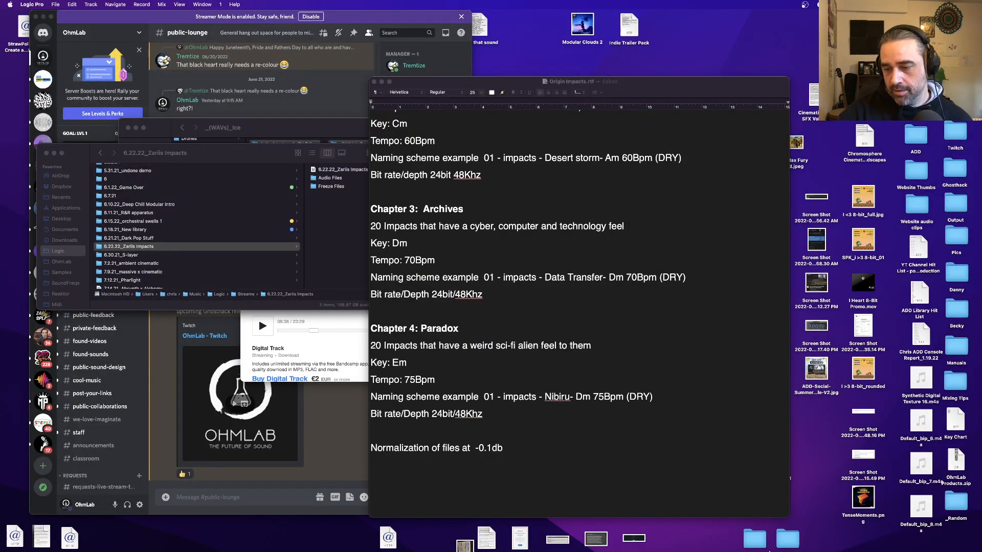
click(804, 538)
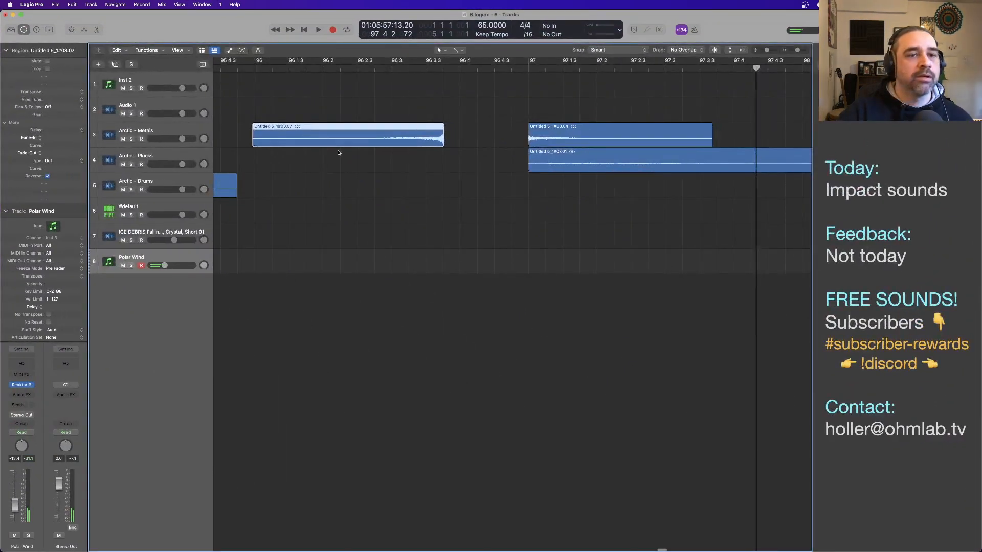
Mute the reversed Arctic - Metals region at bar 96 and play the bar 97 impact without it
key(ctrl+m)
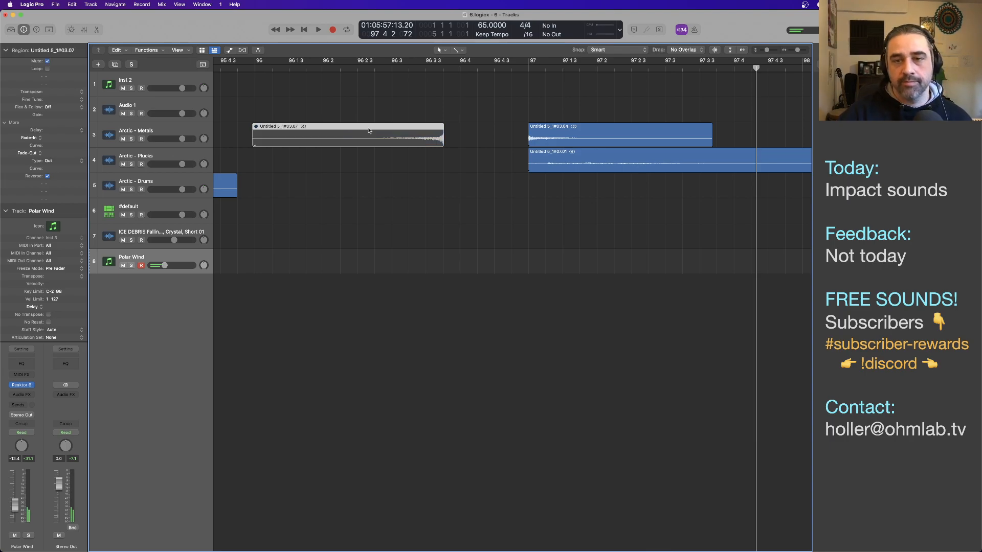
click(503, 131)
double_click(515, 69)
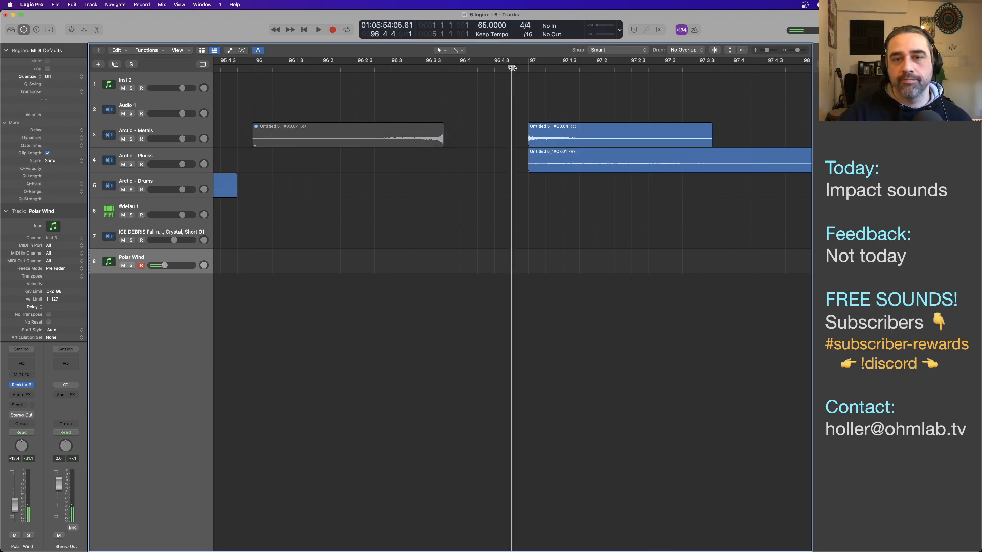
key(space)
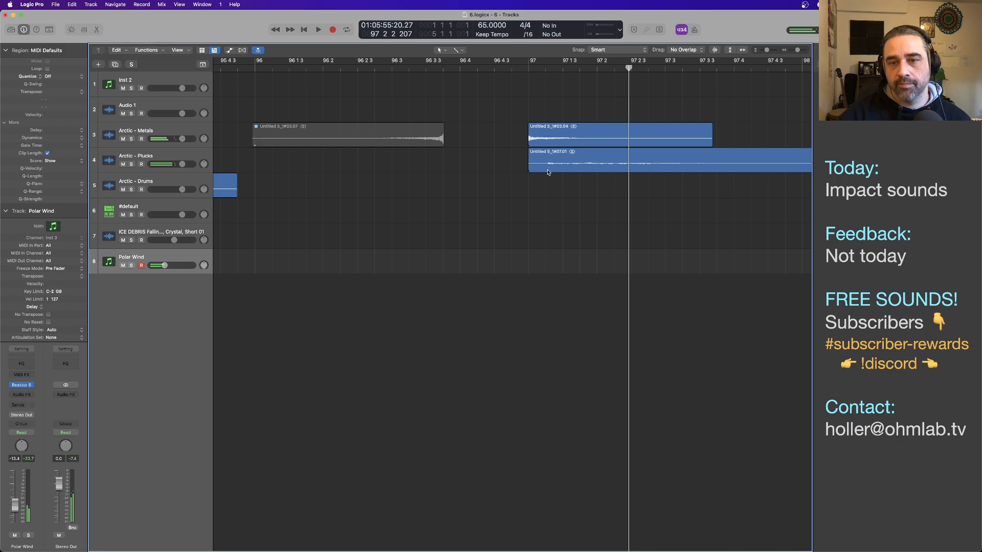
Nudge the start of the Arctic - Plucks region onto bar 97 and play the impact again
mouse_move(527, 170)
mouse_down()
mouse_move(547, 172)
mouse_move(541, 161)
mouse_up()
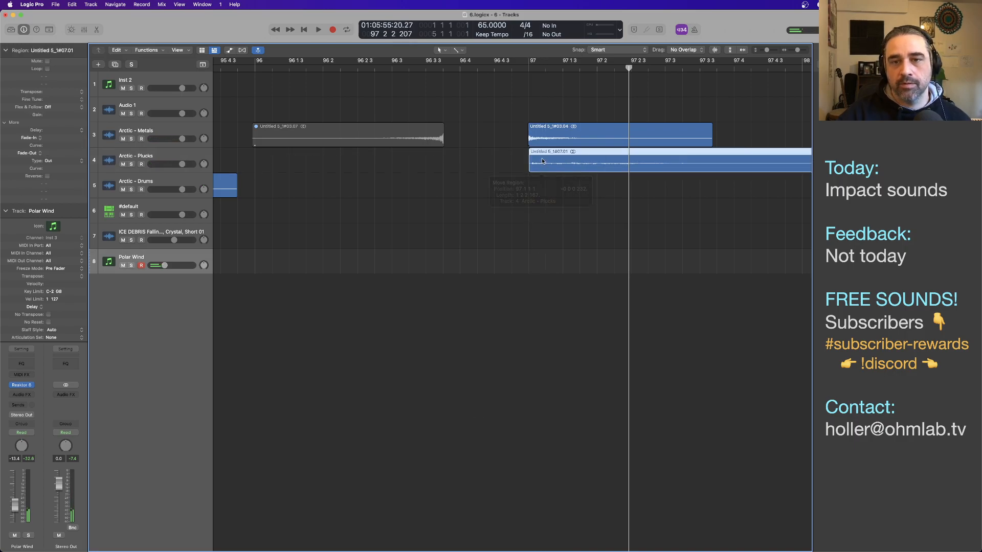
double_click(459, 69)
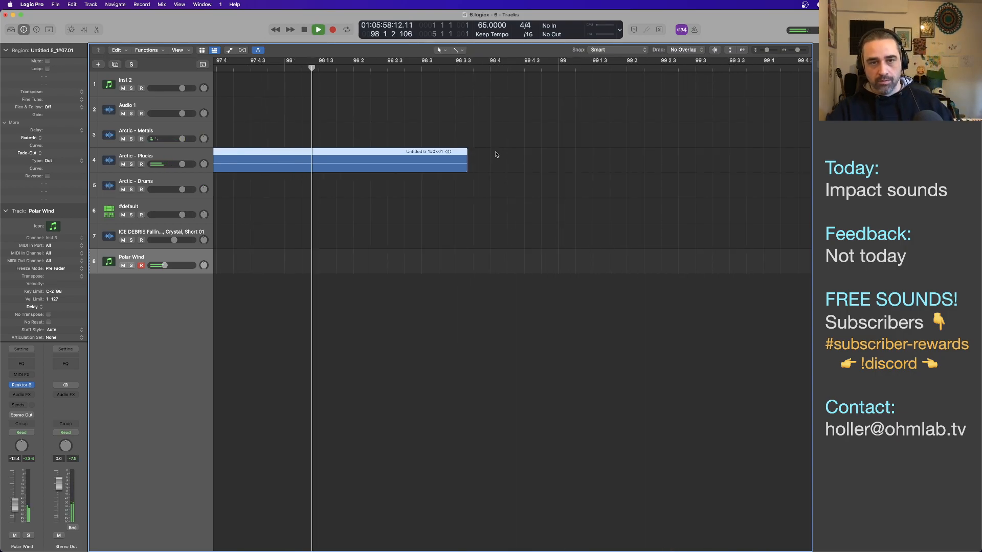
key(space)
Move the muted reversed Arctic - Metals region from bar 96 back to about bar 14 on the same track
scroll(462, 184, down, 5)
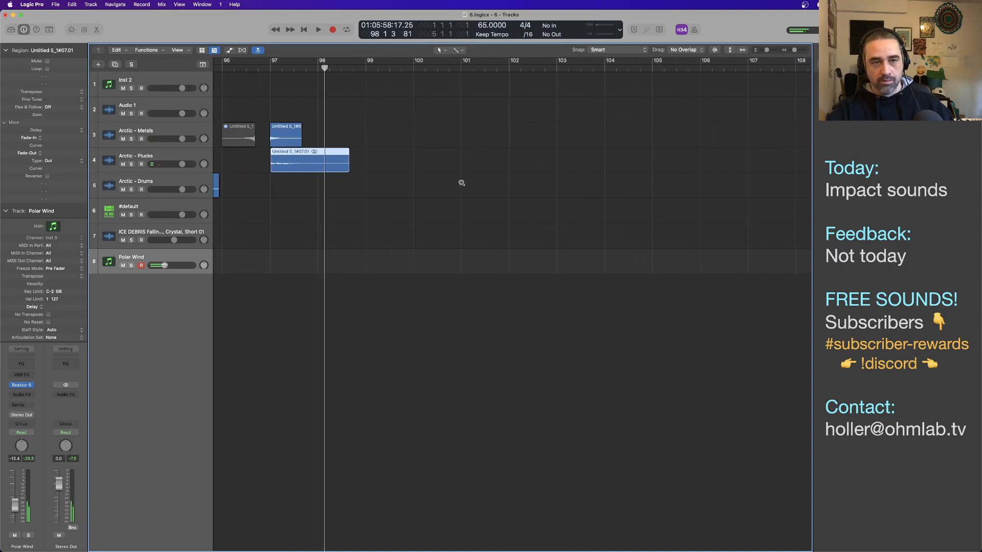
scroll(463, 182, down, 3)
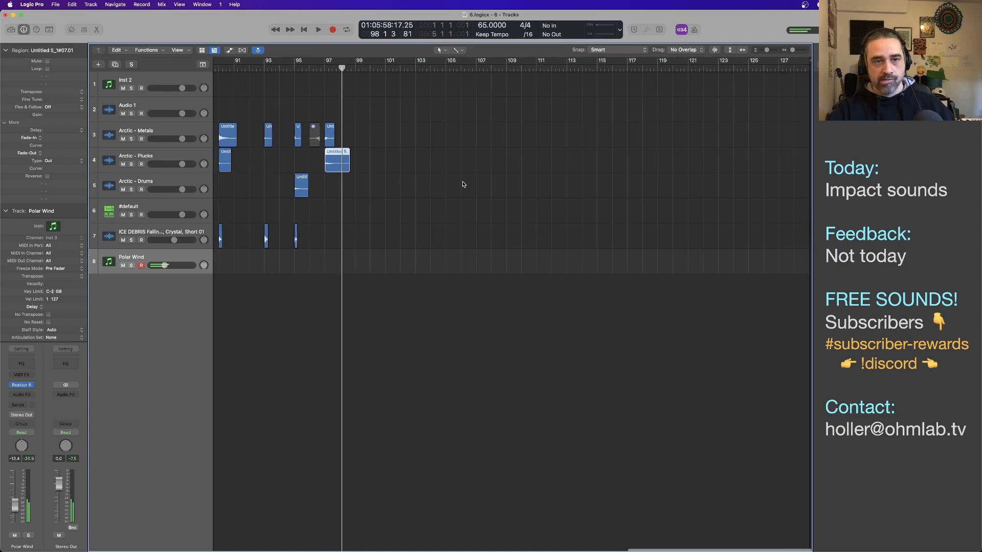
scroll(386, 178, down, 5)
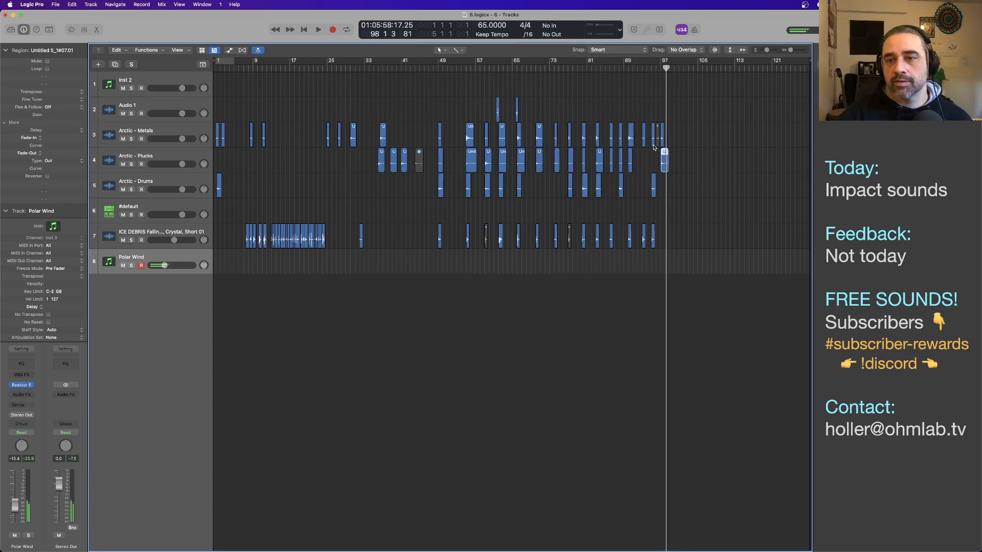
click(659, 146)
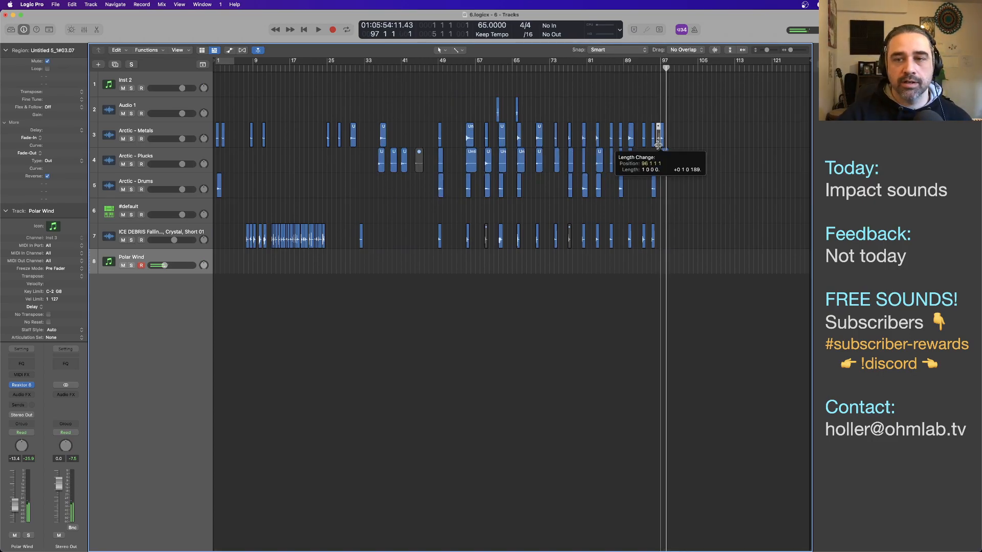
drag(658, 146, 278, 146)
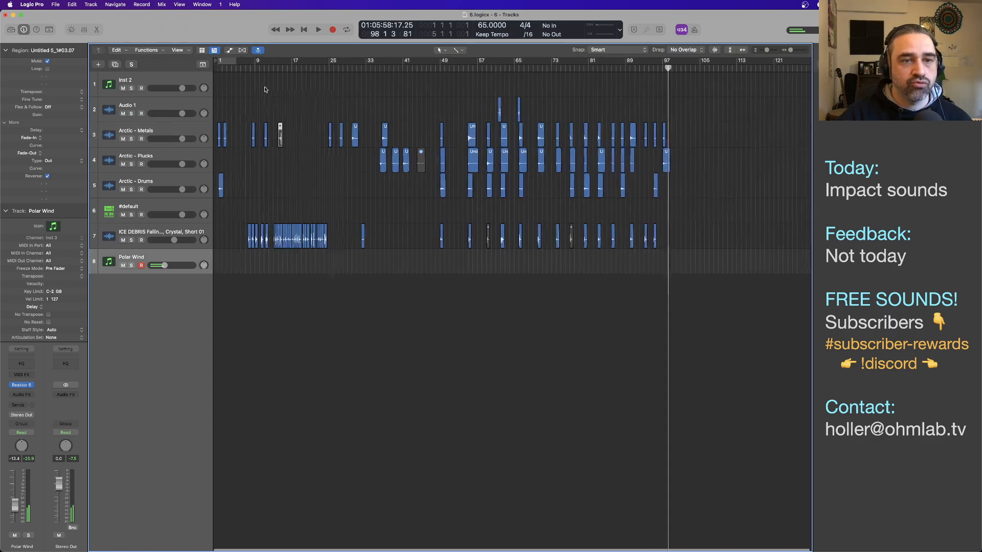
Audition the Arctic - Metals regions near bars 11, 8, 1, 27 and 25
double_click(261, 68)
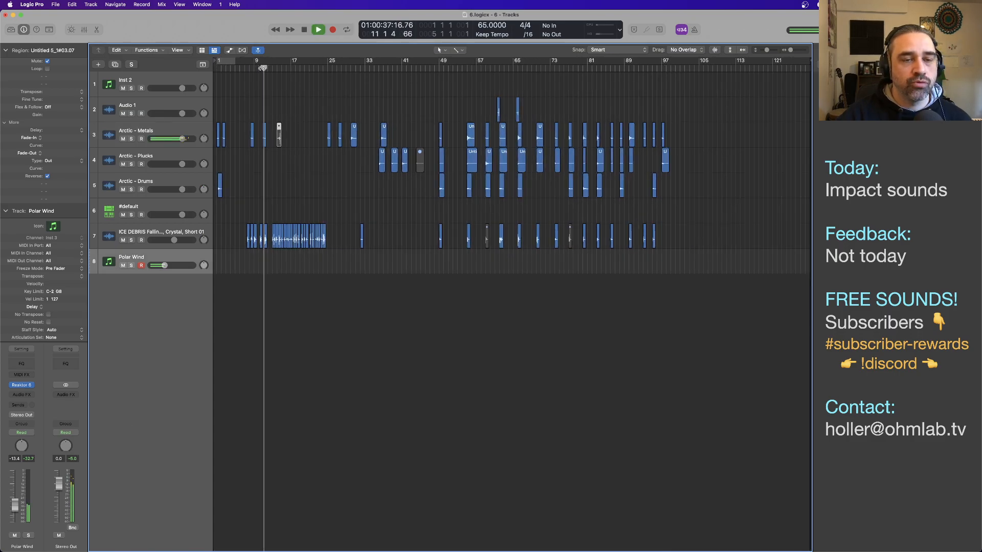
click(249, 69)
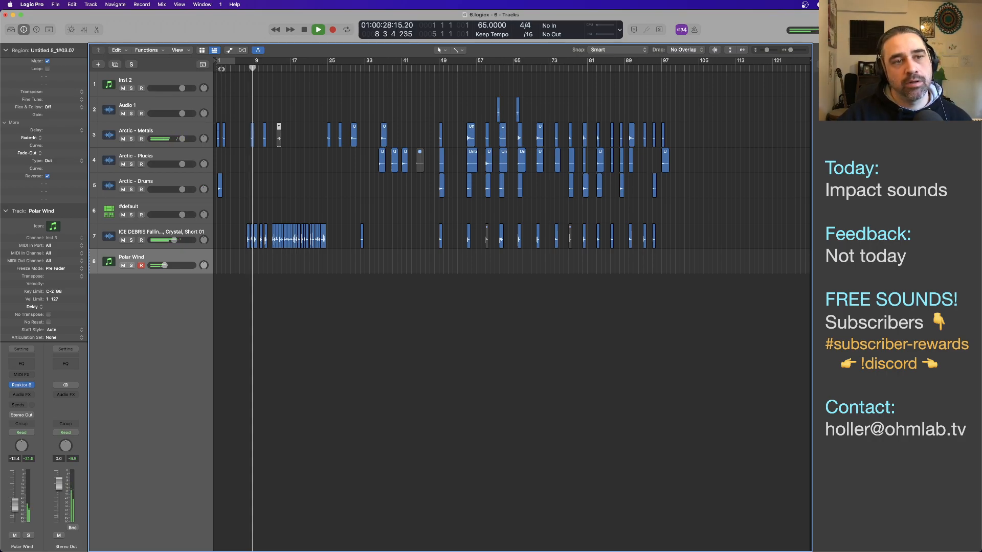
click(220, 68)
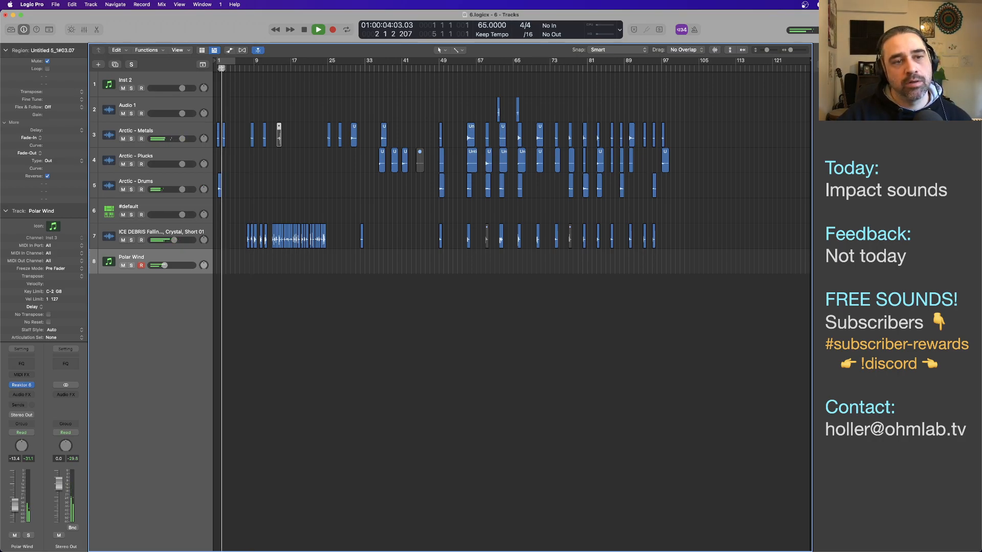
click(336, 68)
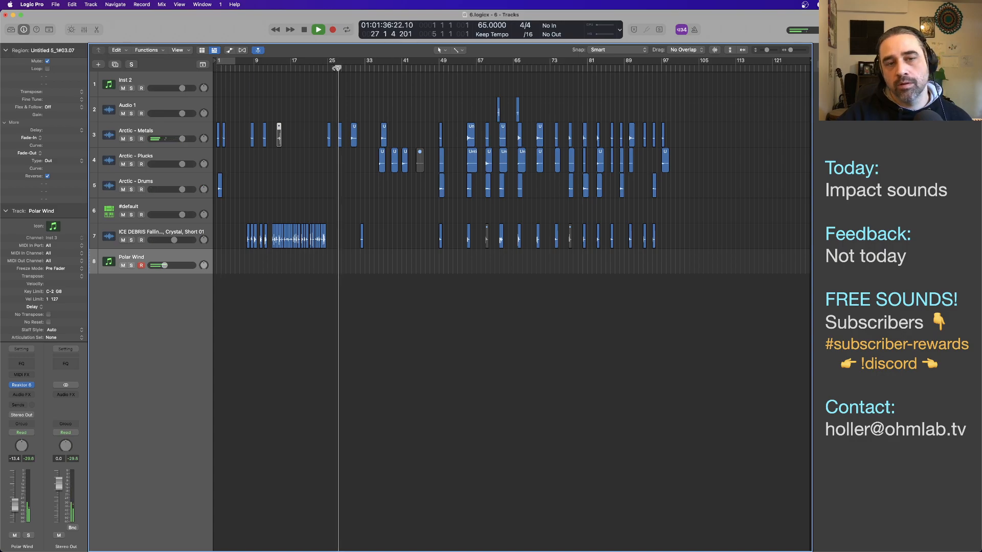
click(328, 68)
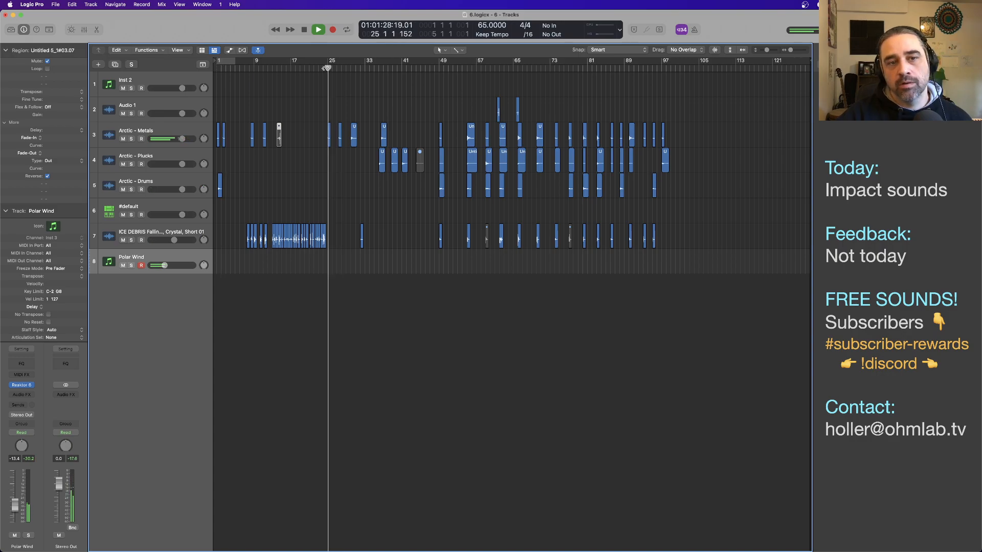
key(space)
Move the Arctic - Metals region at bar 25 to just before the bar 97 impact on its own track and reverse it
key(super+Right)
key(super+Right)
key(super+Right)
key(super+Right)
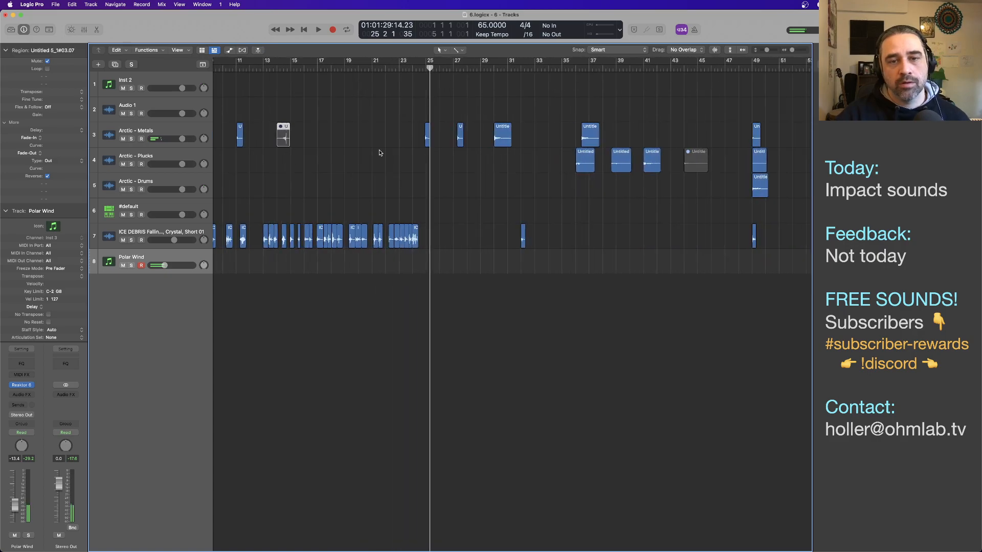
drag(428, 146, 791, 84)
scroll(657, 164, right, 15)
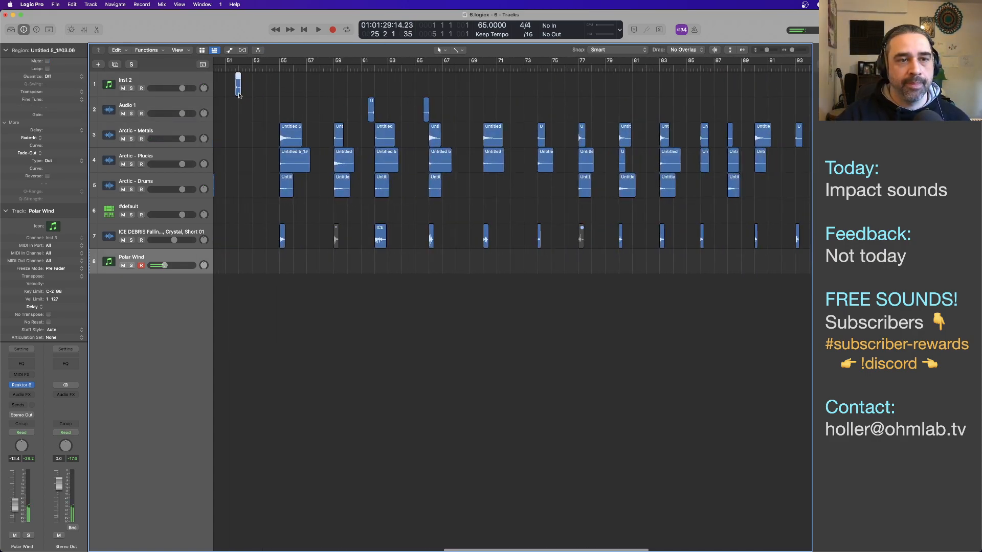
drag(239, 92, 757, 95)
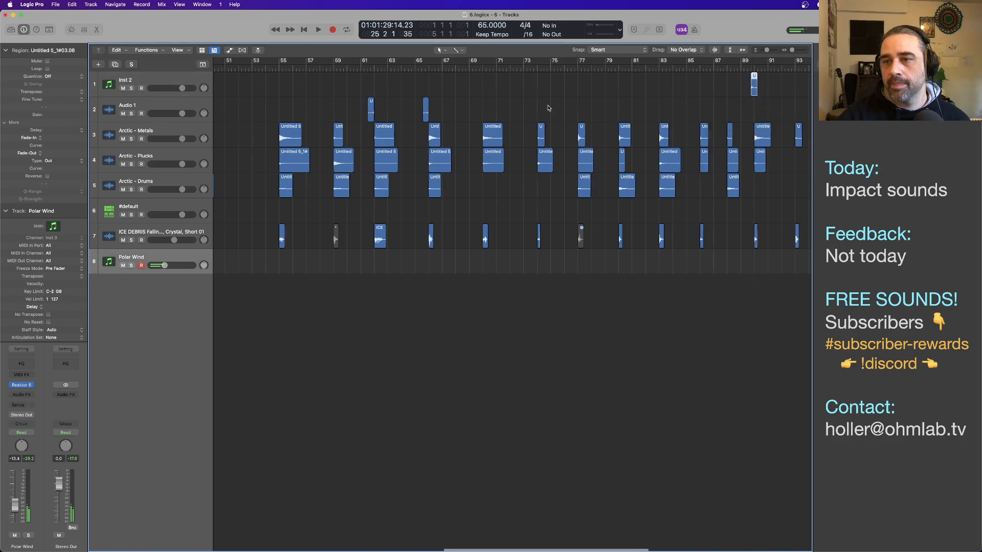
scroll(557, 105, right, 10)
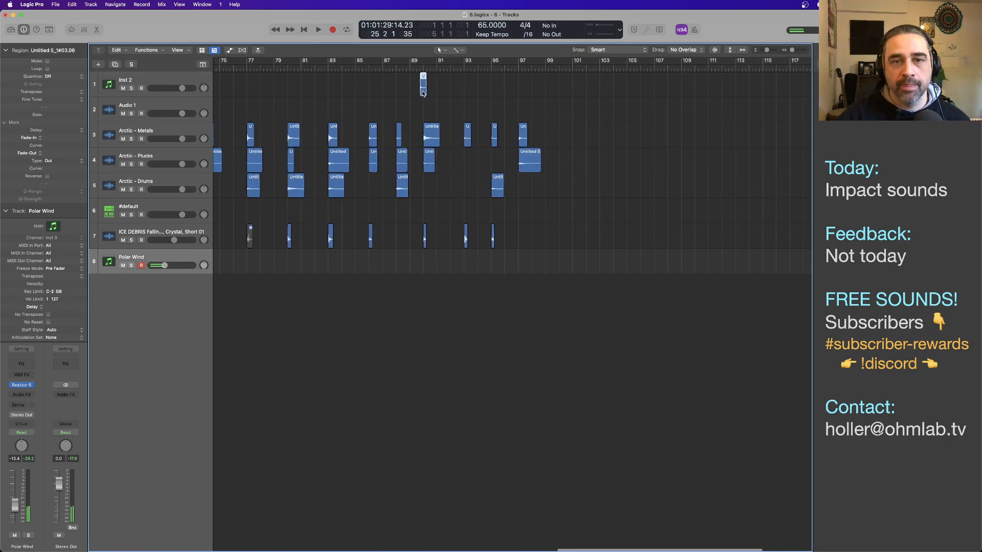
drag(423, 93, 511, 138)
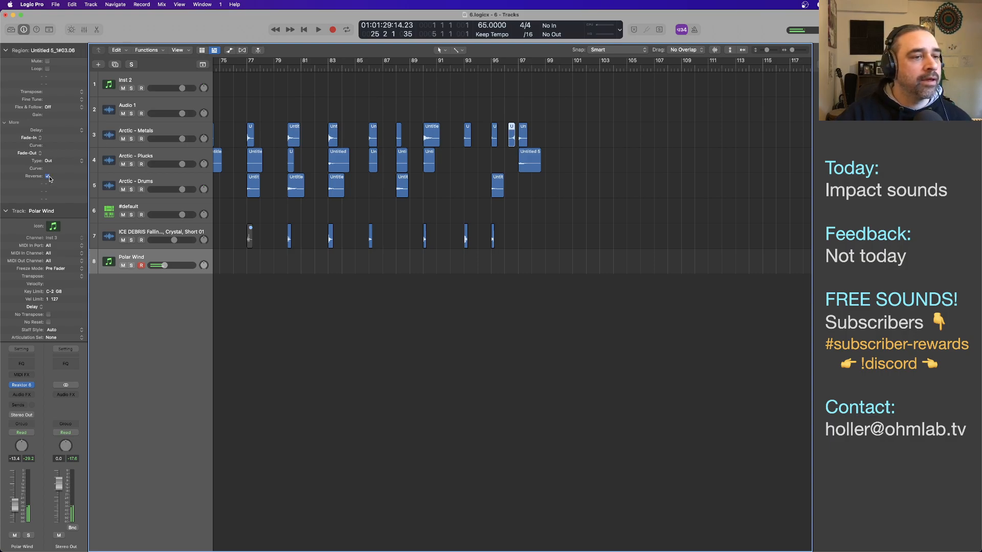
Align the end of the reversed metal region with bar 97 and play it into the impact
scroll(500, 157, up, 15)
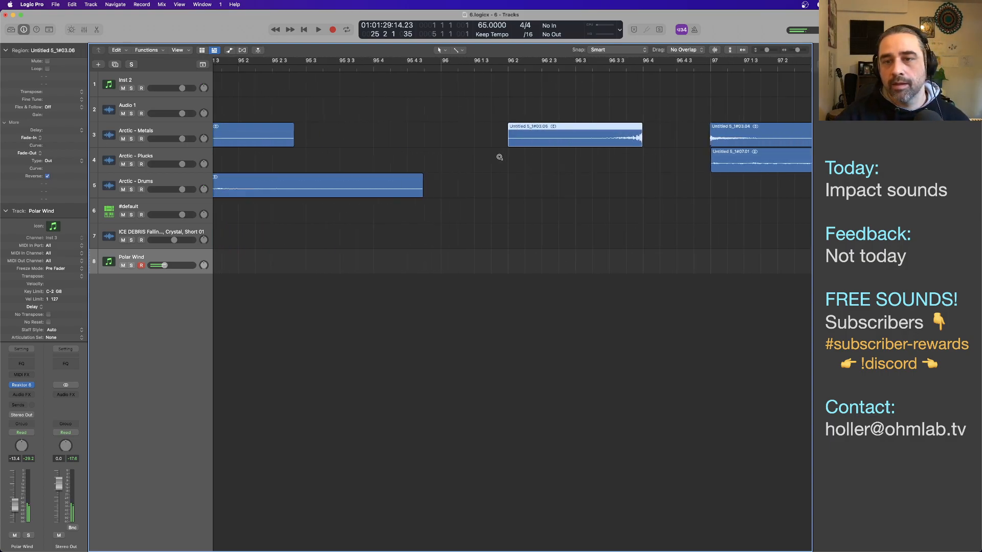
scroll(500, 157, up, 3)
scroll(452, 156, right, 10)
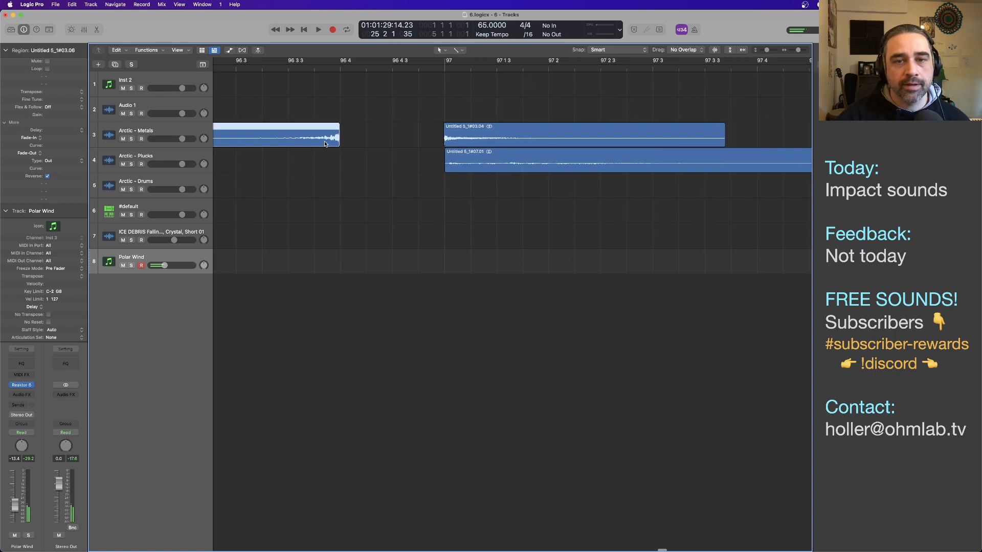
drag(331, 142, 433, 146)
key(space)
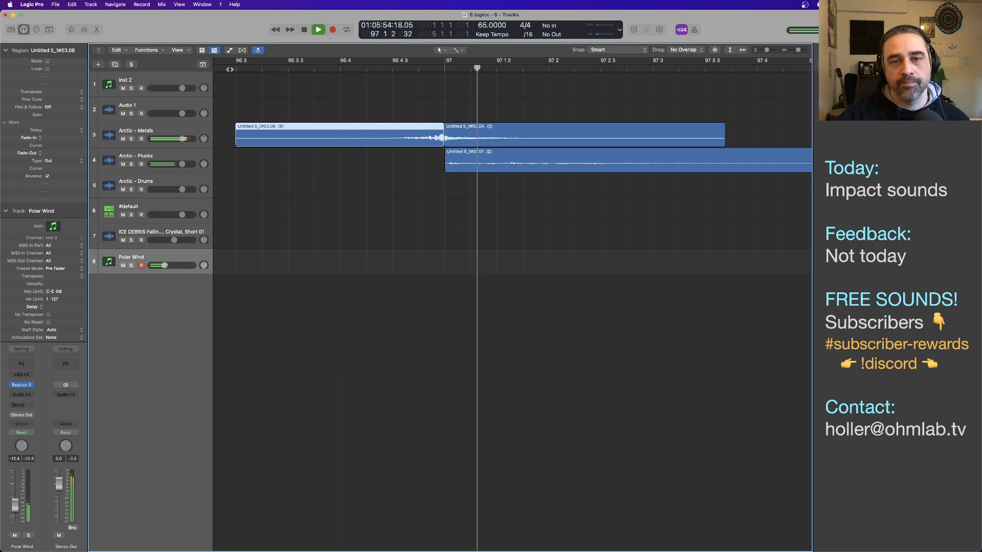
key(space)
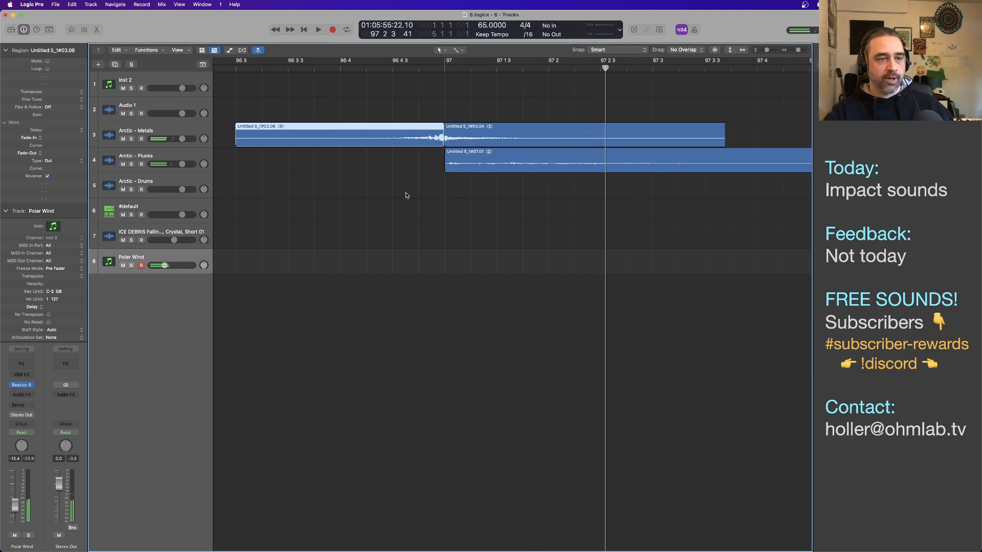
Move the reversed metal region to the ICE DEBRIS track with its end at bar 97, and play it into the impact
drag(424, 138, 429, 238)
key(z)
scroll(438, 170, right, 10)
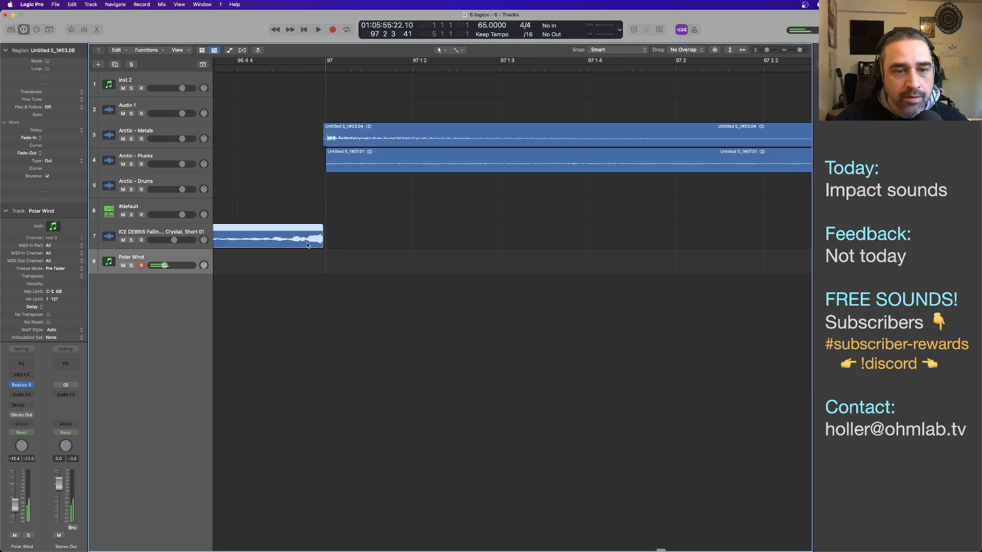
drag(308, 246, 309, 246)
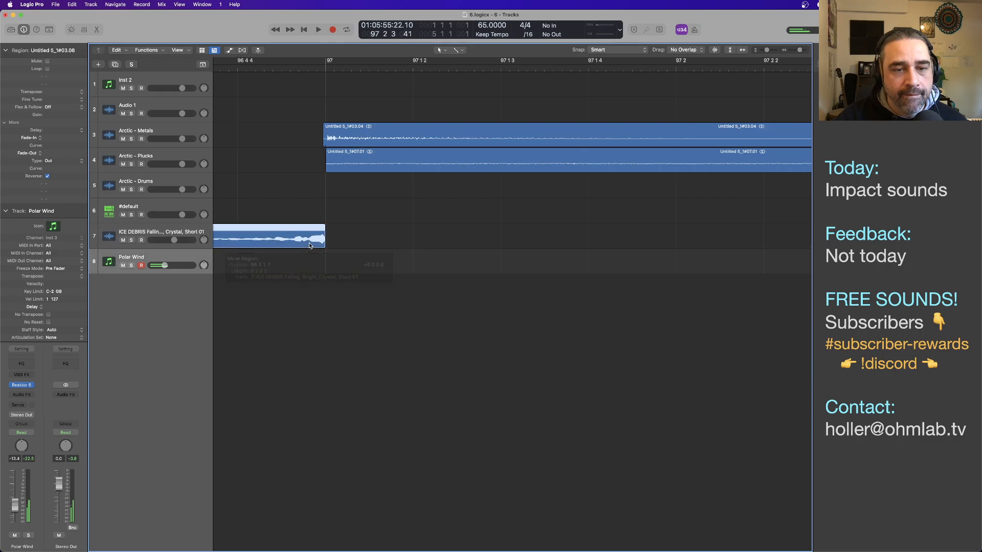
ctrl+alt+click(393, 243)
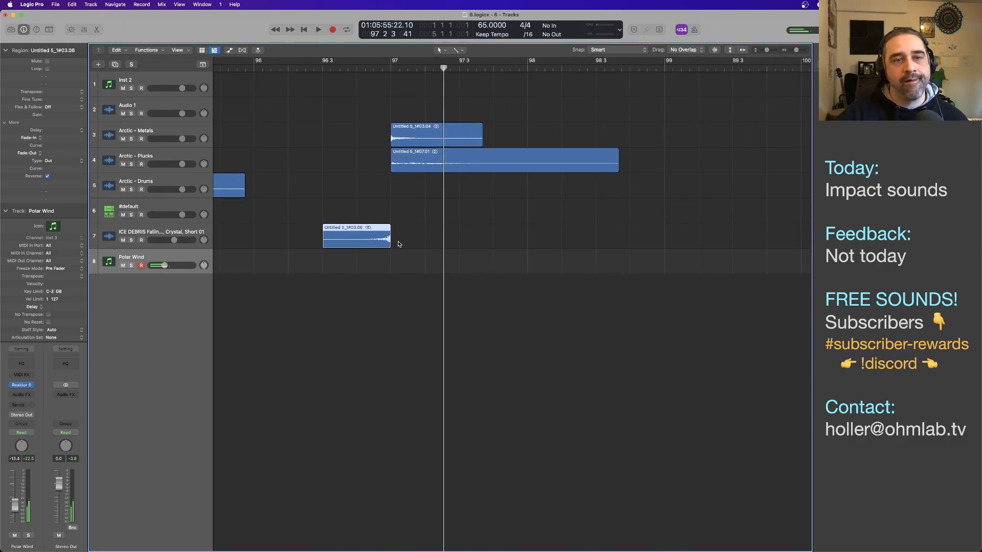
double_click(306, 71)
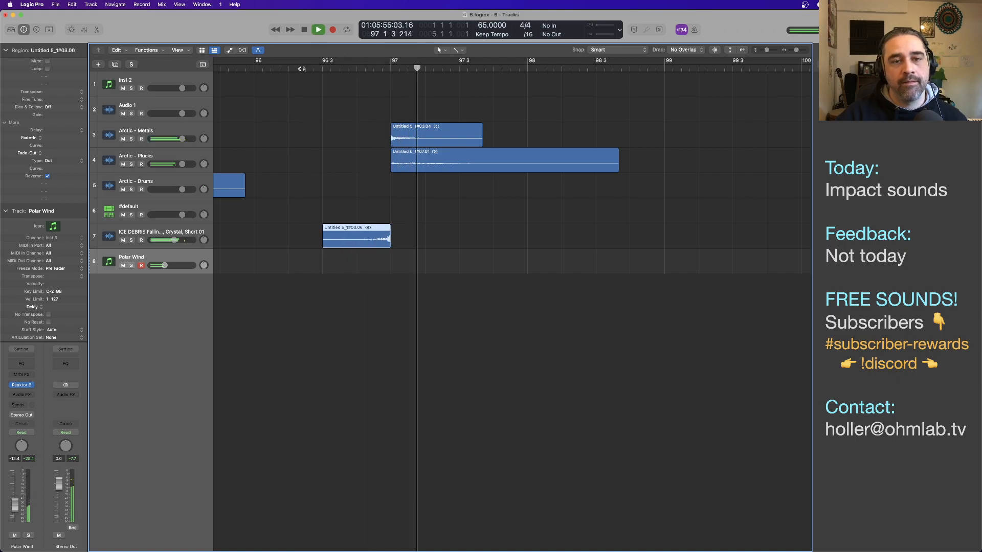
key(space)
Fine-adjust the reversed region's end against bar 97 on the ICE DEBRIS track and play the transition
ctrl+alt+click(403, 252)
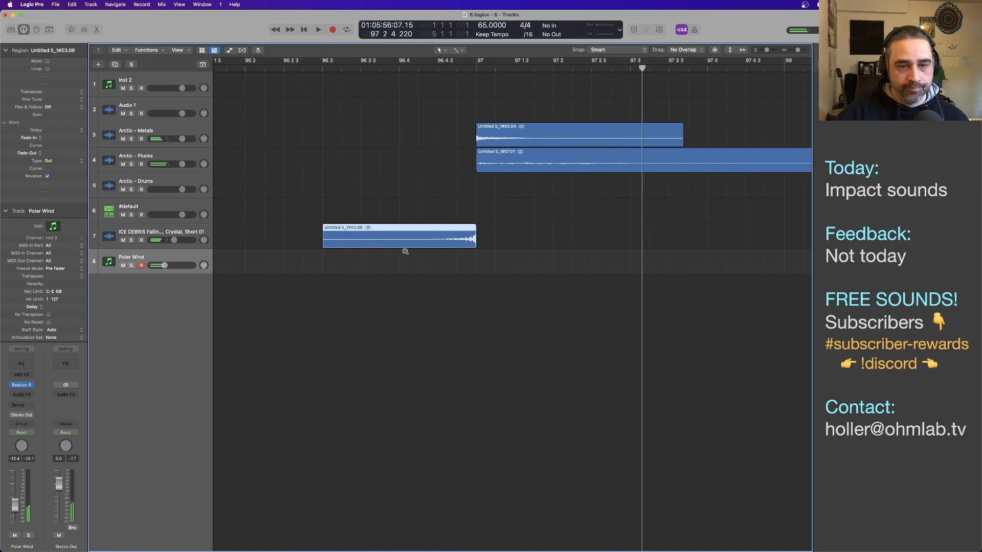
scroll(407, 251, right, 5)
drag(492, 237, 495, 243)
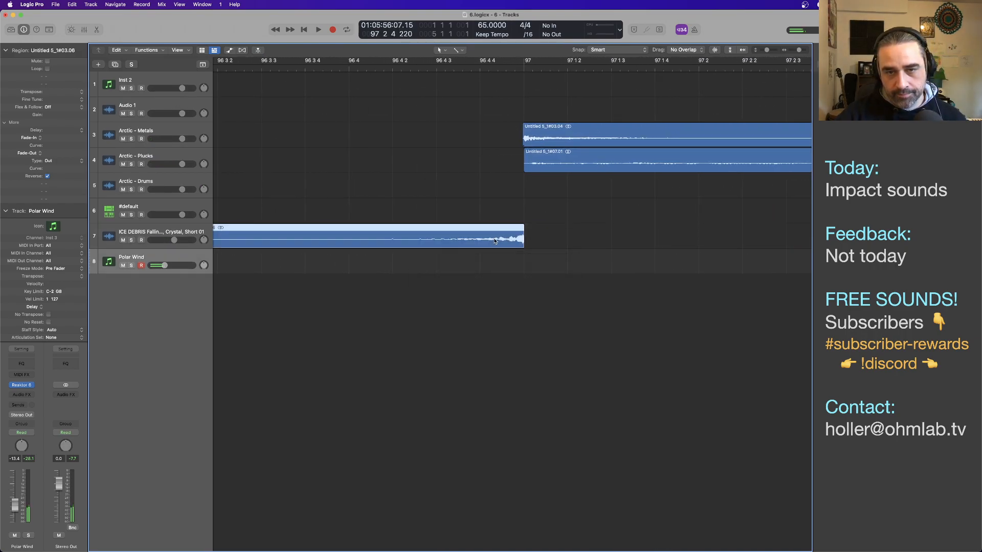
scroll(465, 169, left, 3)
double_click(498, 67)
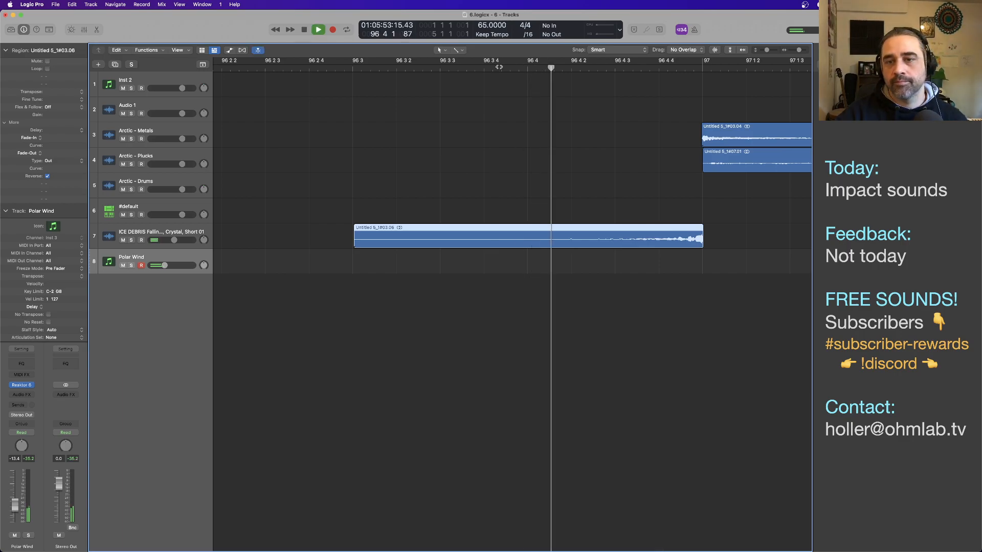
key(space)
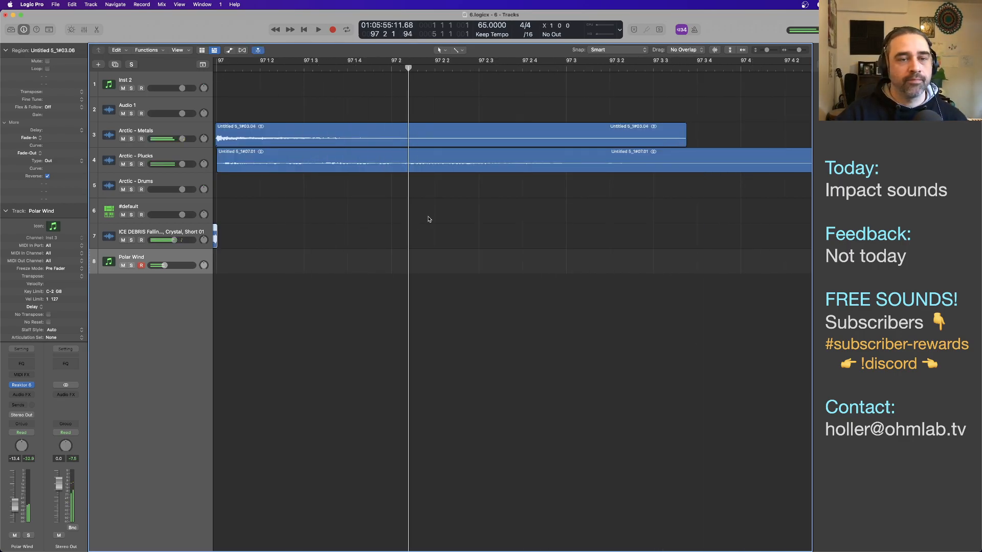
Review the whole series of layered impacts between bars 49 and 97 across the tracks
key(super+Left)
key(super+Left)
key(super+Left)
key(super+Left)
key(super+Left)
key(super+Left)
key(super+Left)
key(super+Left)
scroll(443, 221, left, 15)
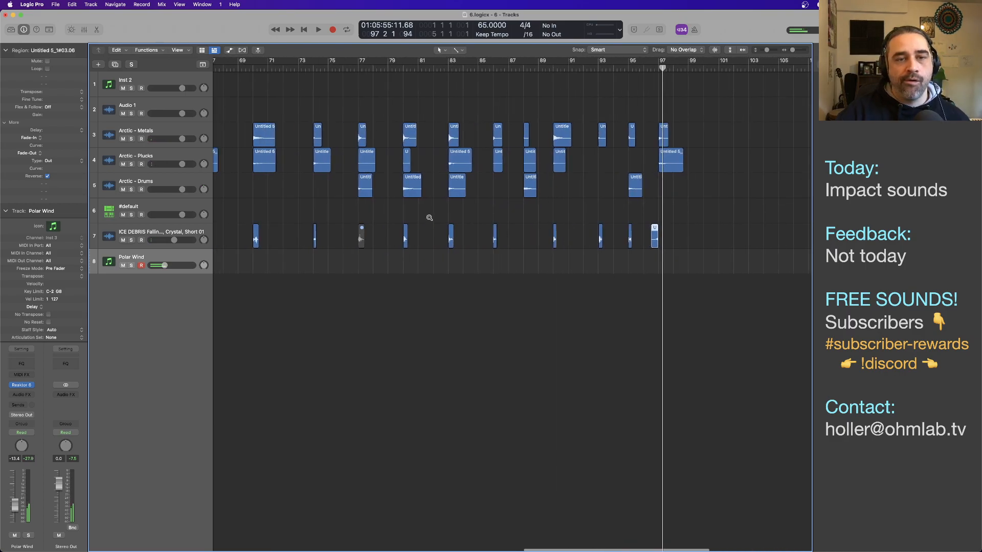
key(super+Left)
key(super+Left)
drag(687, 142, 314, 138)
click(392, 110)
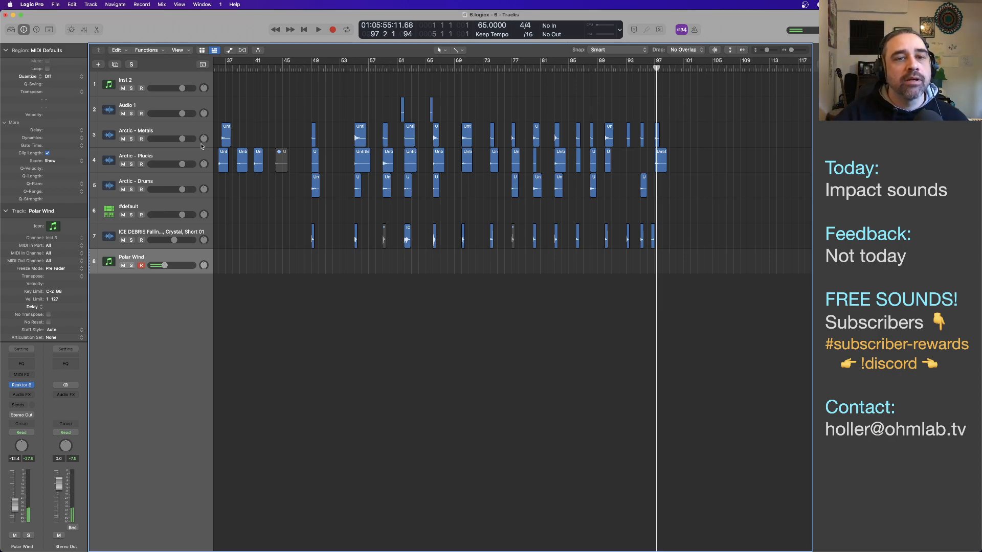
scroll(265, 150, down, 3)
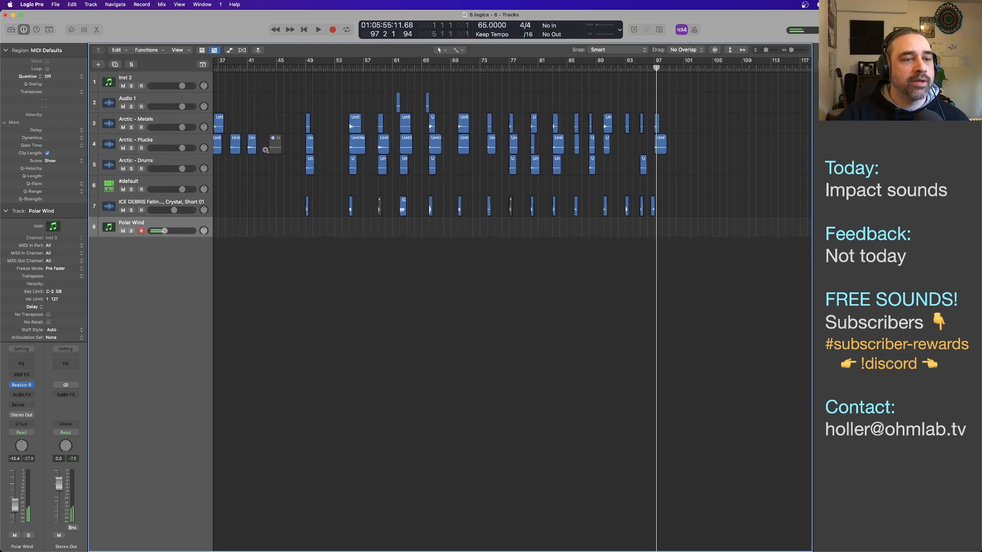
Add a new audio track and place it directly below the Arctic - Drums track
scroll(267, 152, up, 2)
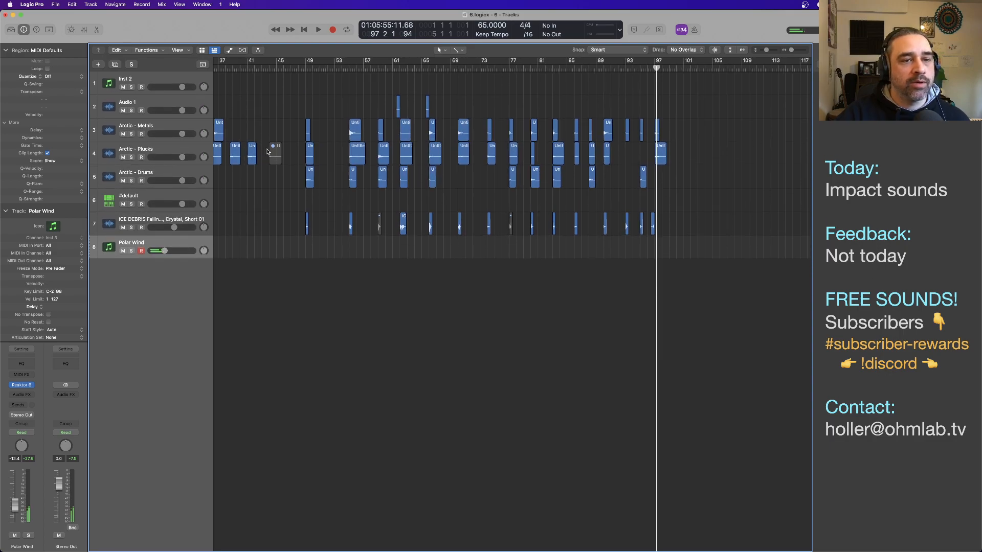
click(183, 174)
double_click(194, 309)
drag(99, 276, 101, 202)
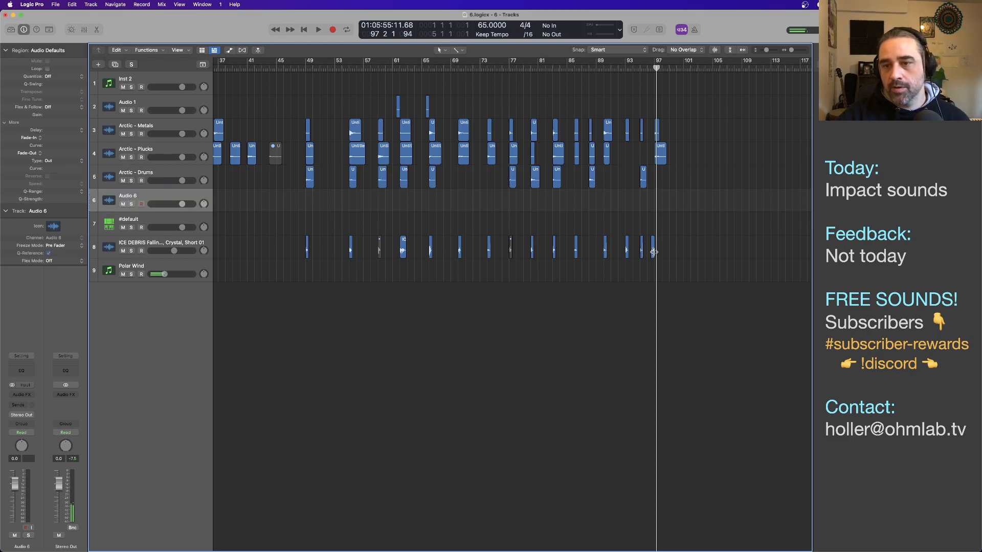
Move the three reversed regions at bars 61, 65 and 96 onto the new audio track and name it Arctic - Reversals
scroll(652, 257, up, 5)
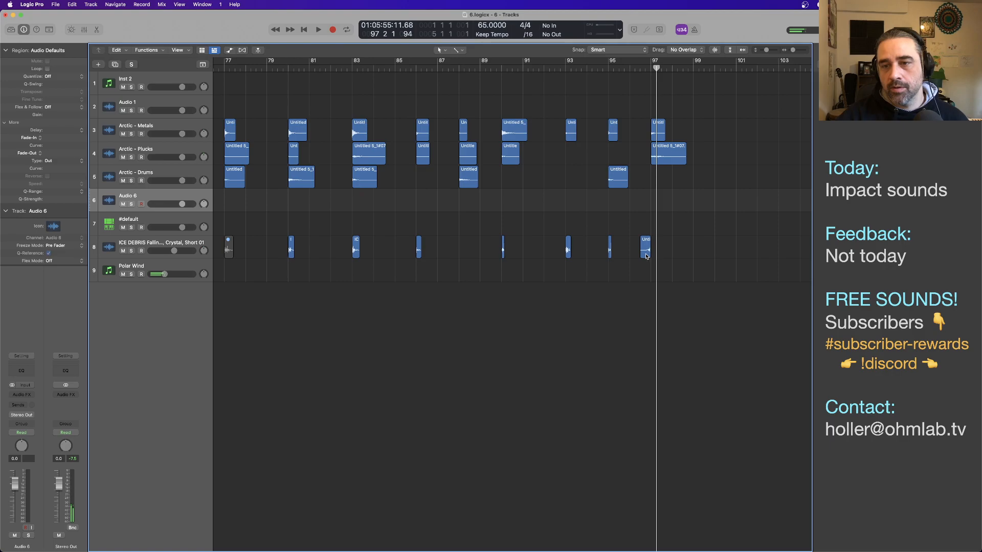
drag(646, 255, 645, 211)
scroll(645, 212, left, 10)
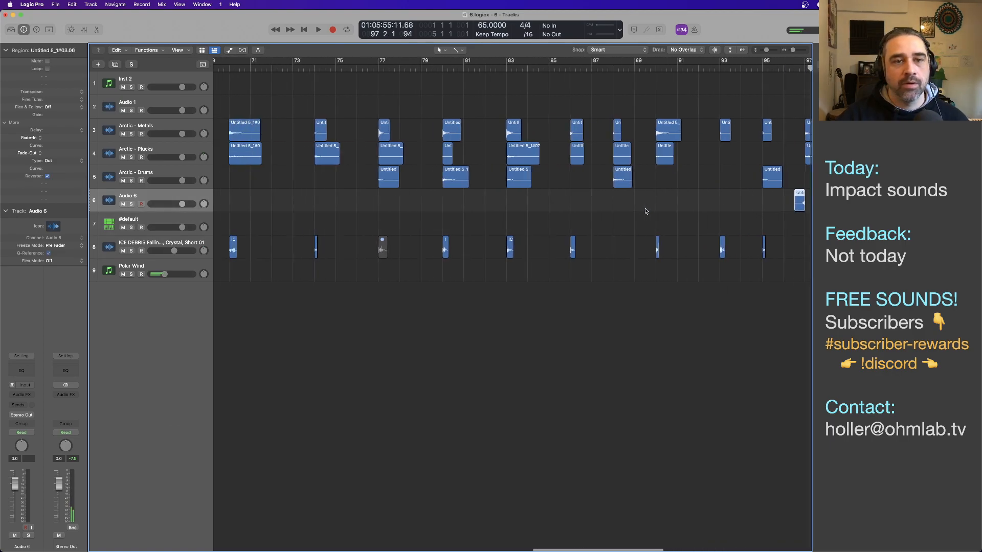
drag(562, 110, 414, 199)
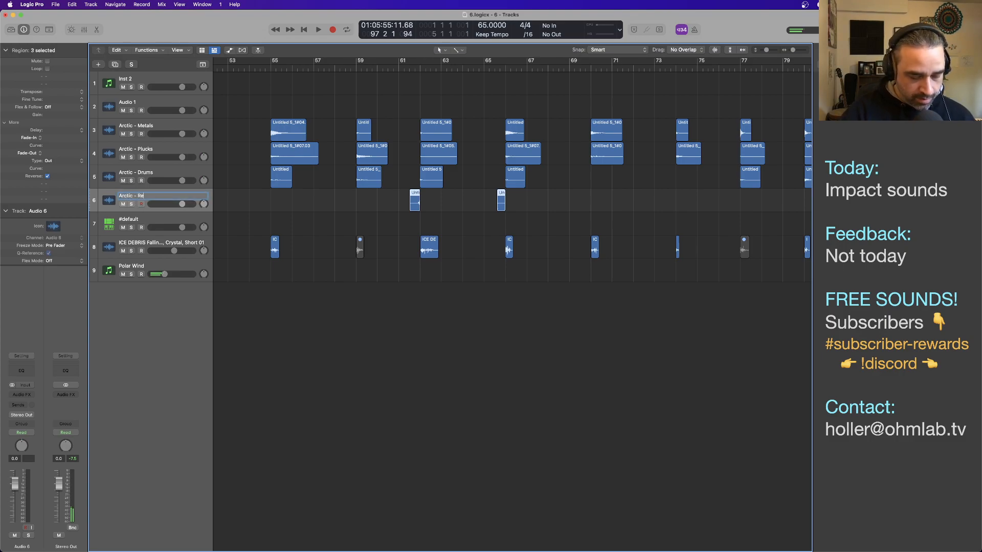
right_click(585, 212)
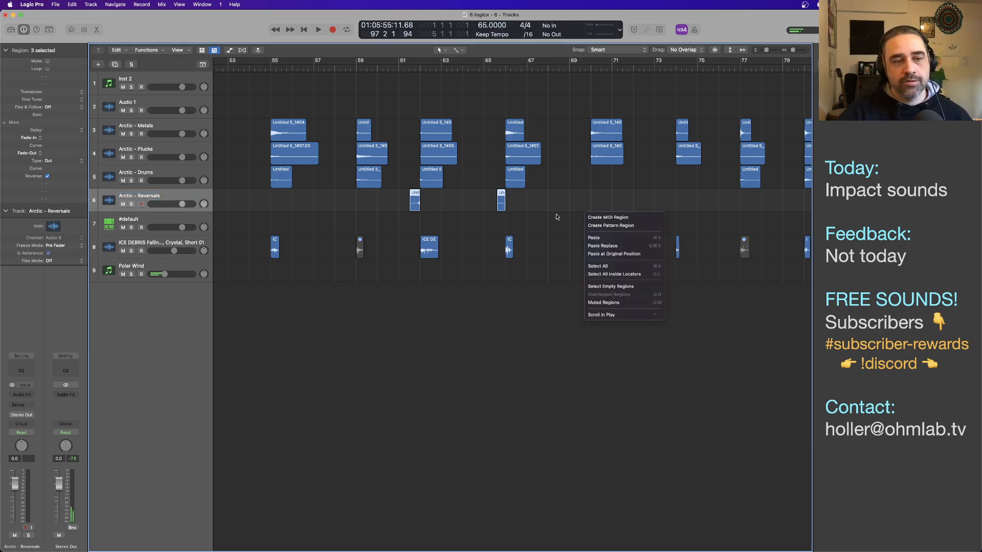
Rename the ICE DEBRIS track as Arctic - Ice
right_click(130, 243)
click(125, 243)
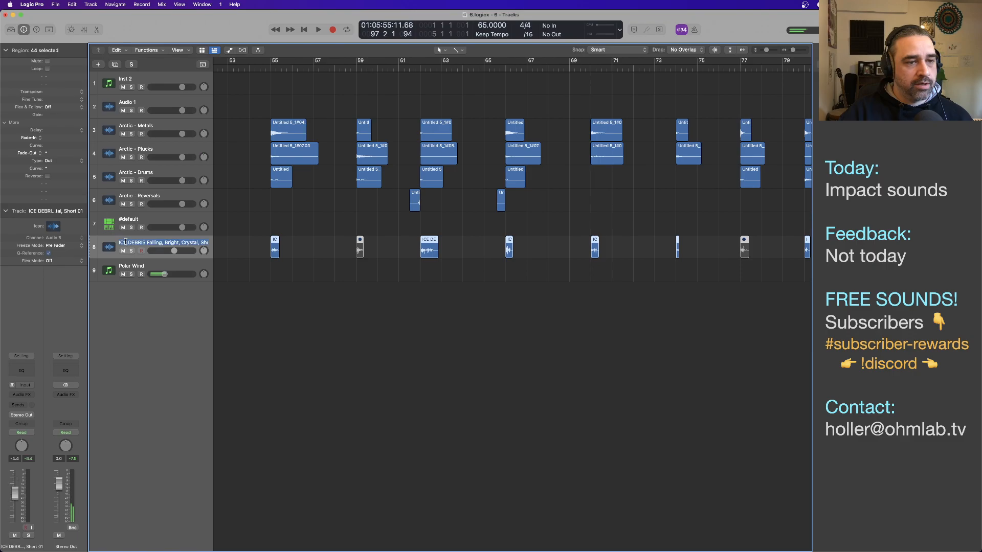
text(Arctic - Ice)
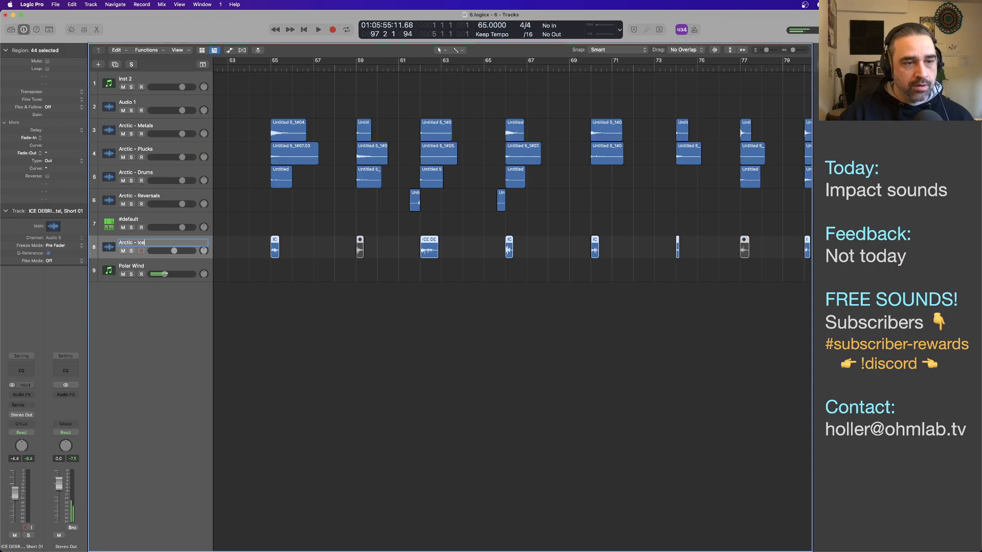
key(Return)
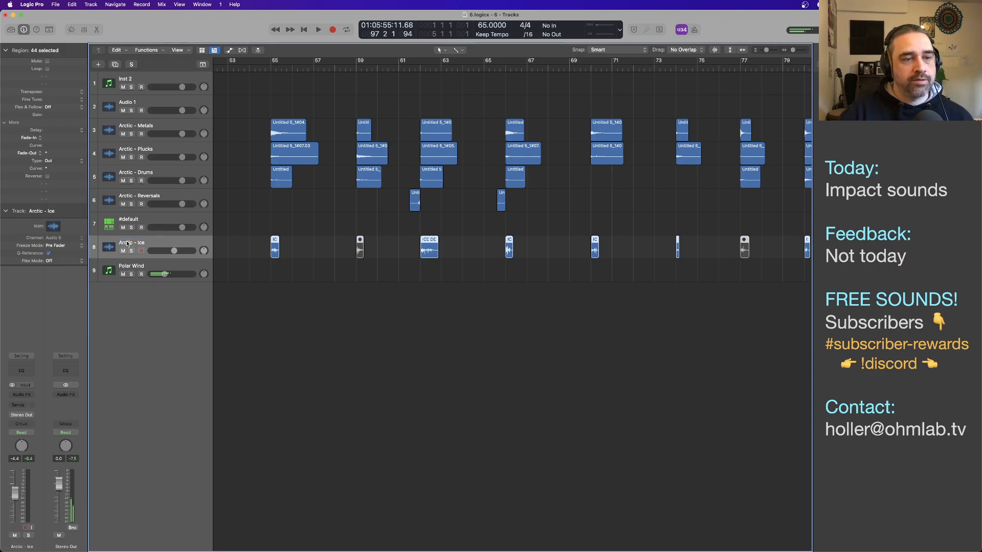
Move the Arctic - Ice track directly below Arctic - Reversals and delete the #default track
drag(94, 250, 90, 222)
click(97, 249)
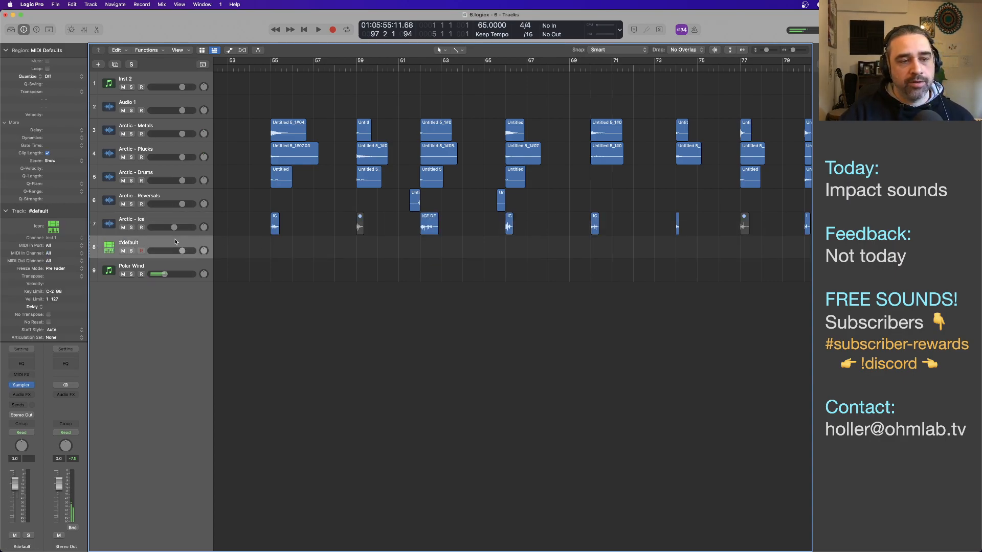
key(super+BackSpace)
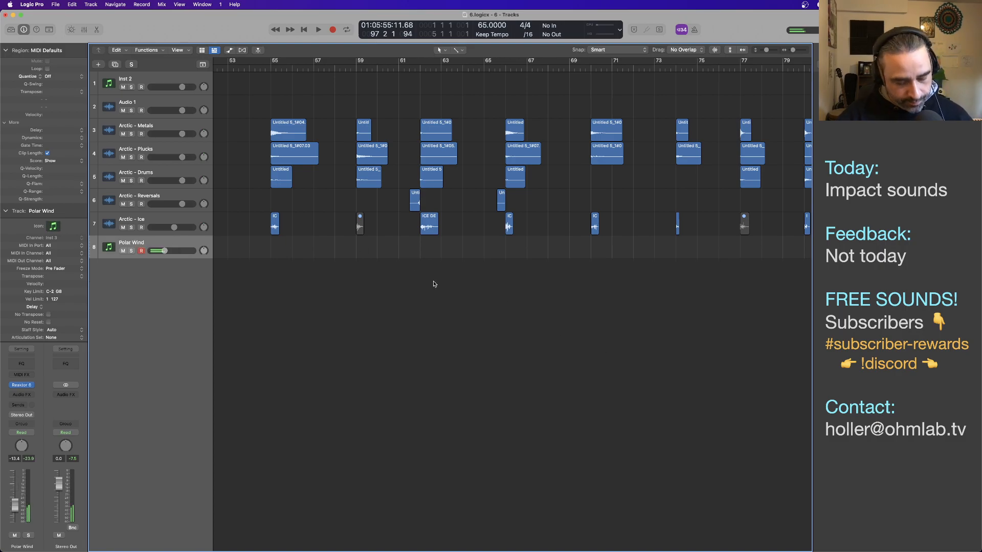
Play the layered impacts one after another from bar 49 to bar 74, including the reversed lead-ins before bars 62 and 66
key(z)
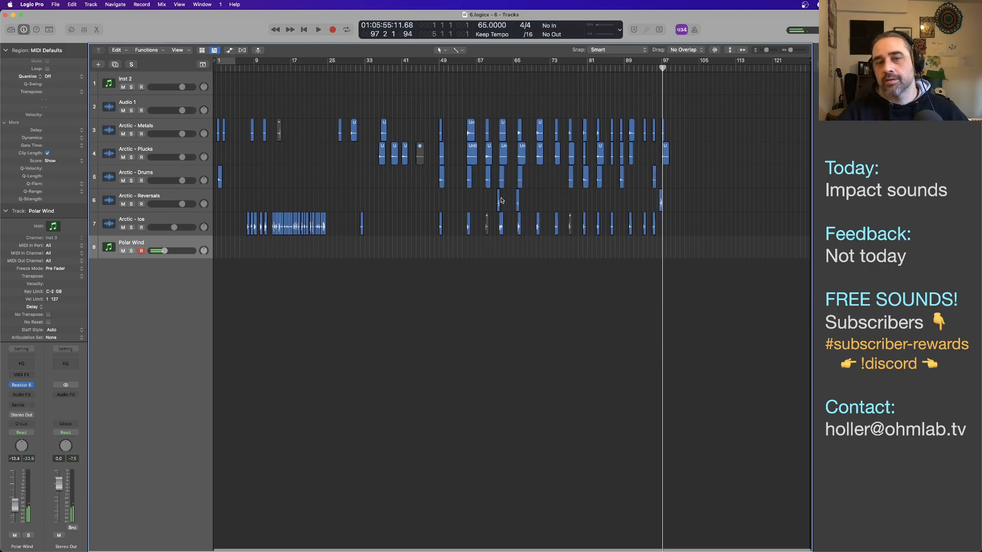
ctrl+alt+click(530, 189)
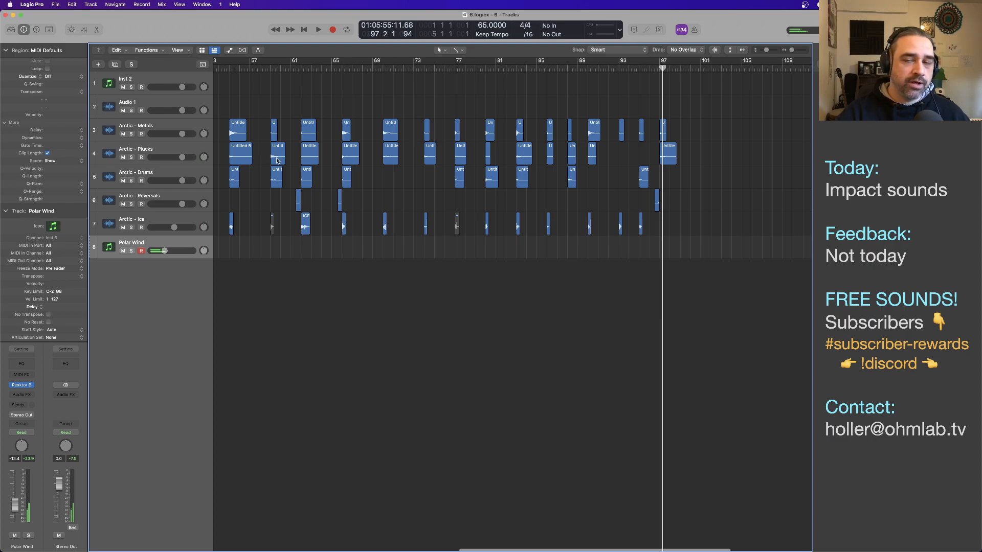
scroll(467, 161, left, 5)
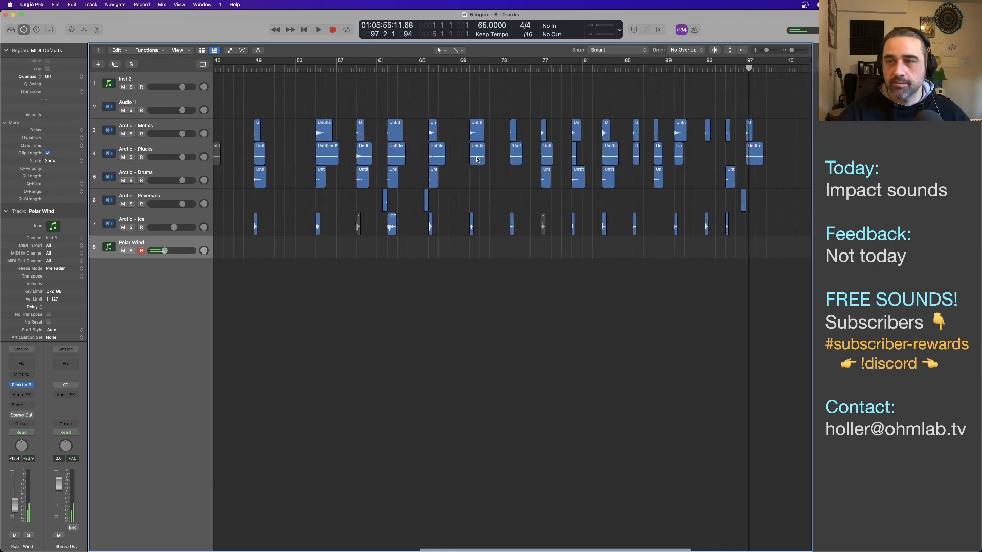
scroll(501, 182, left, 3)
scroll(502, 182, down, 3)
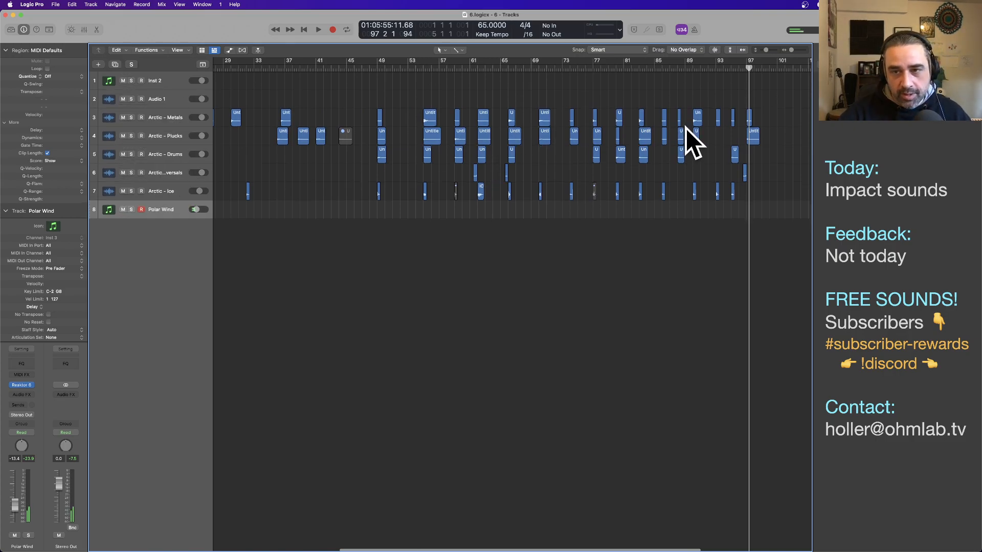
scroll(471, 154, right, 5)
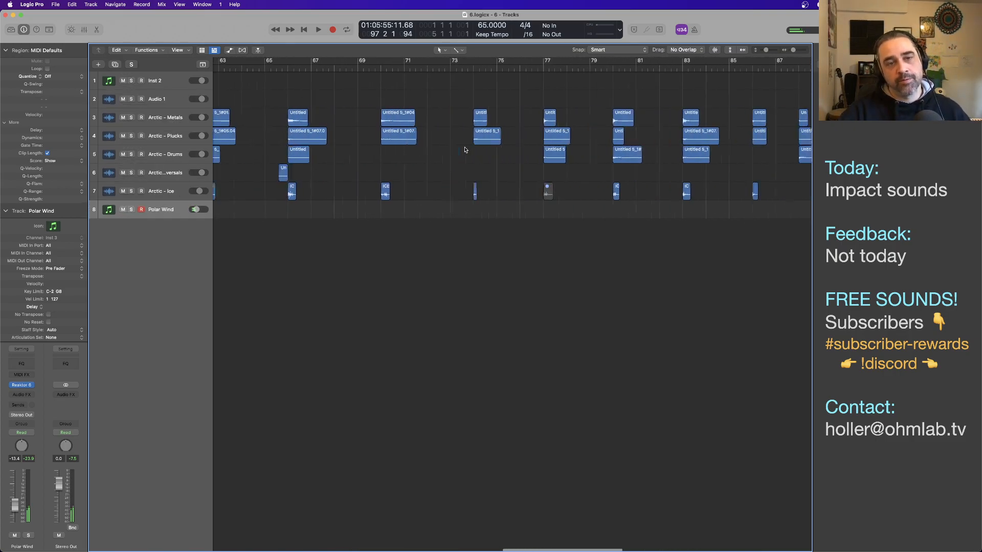
scroll(465, 150, left, 10)
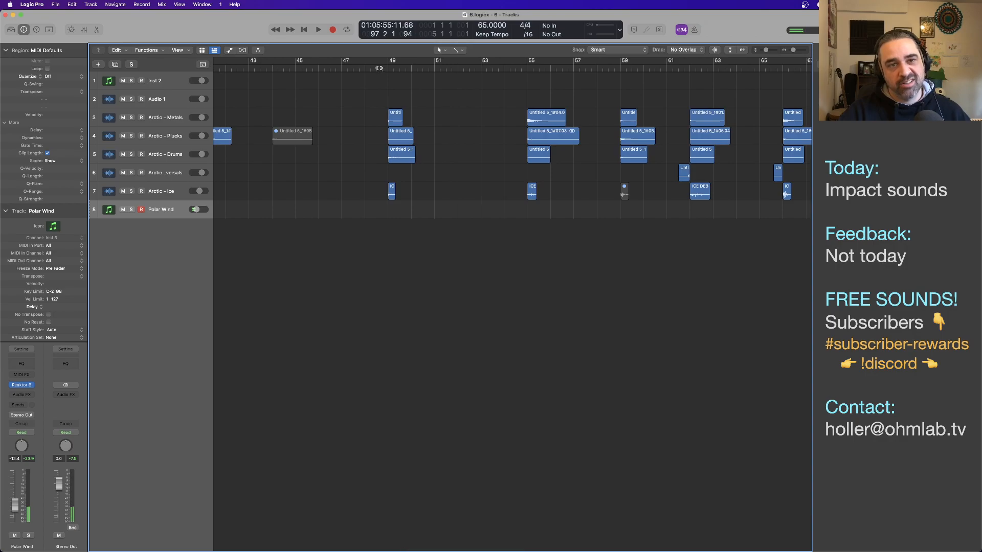
double_click(379, 68)
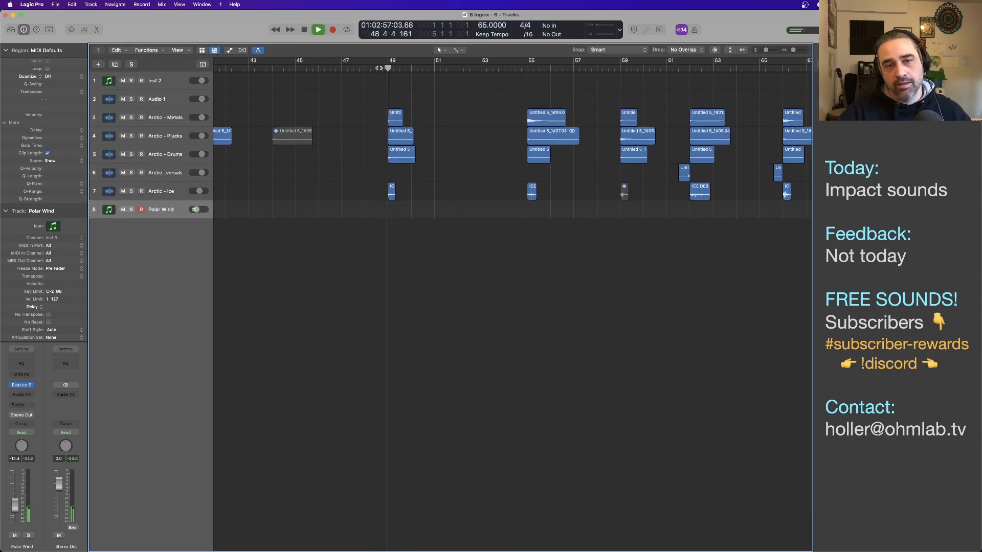
click(526, 68)
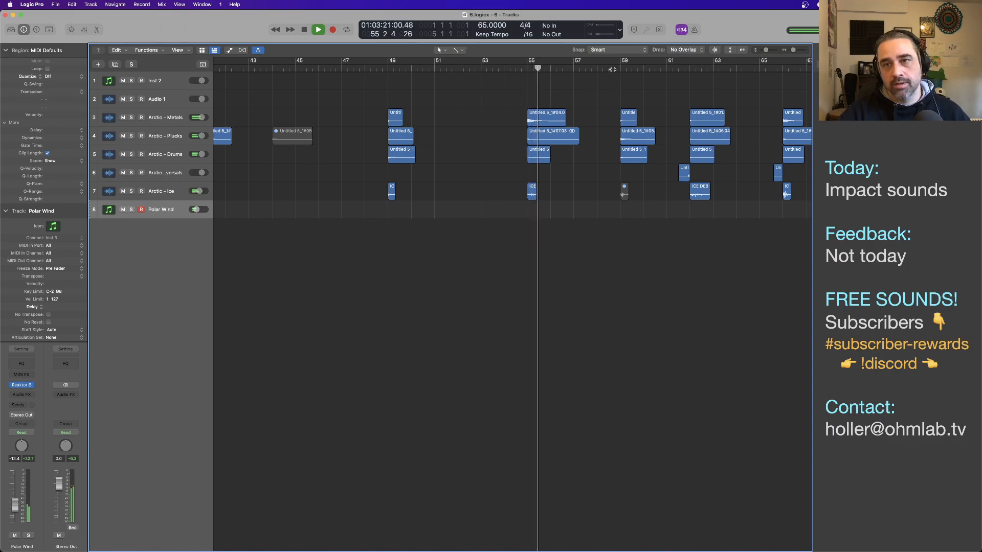
click(612, 68)
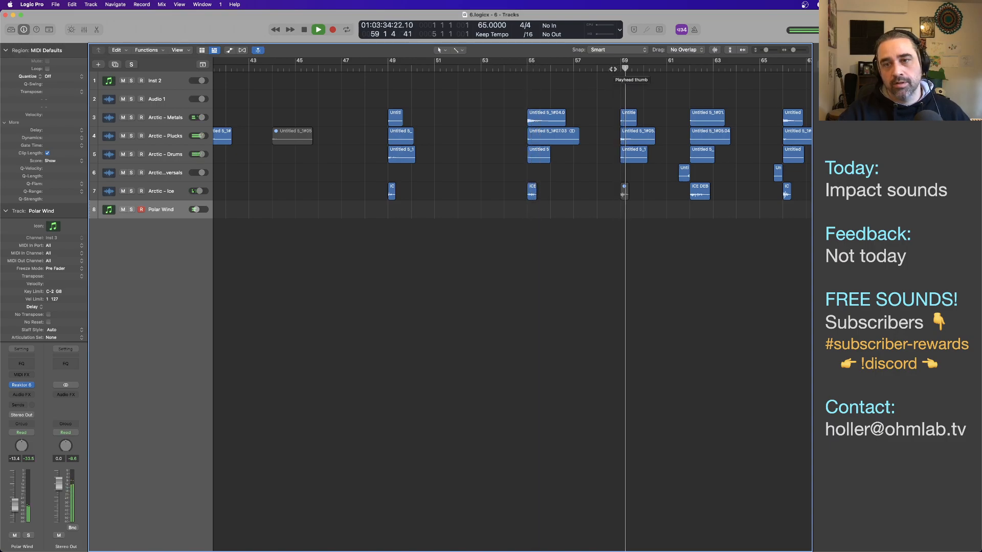
click(672, 68)
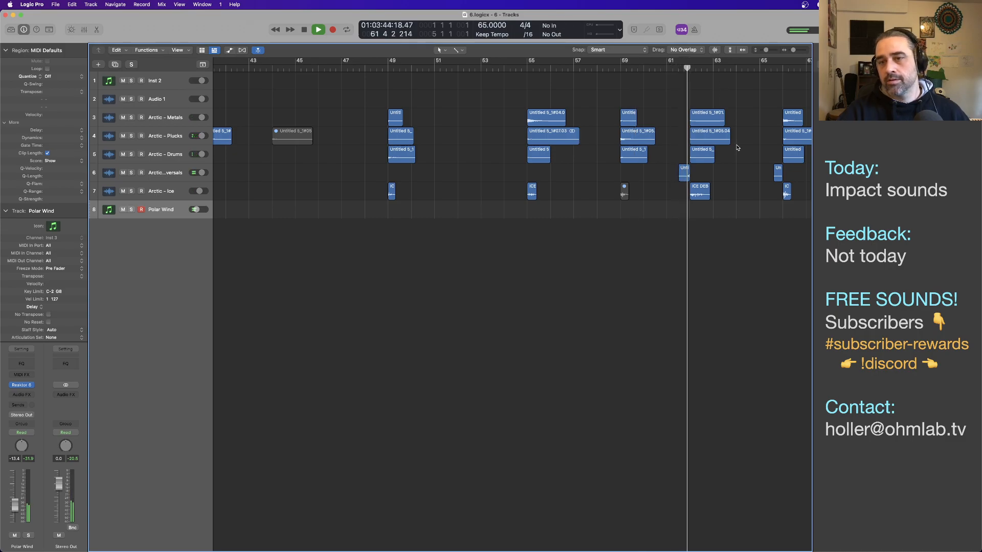
scroll(637, 154, right, 5)
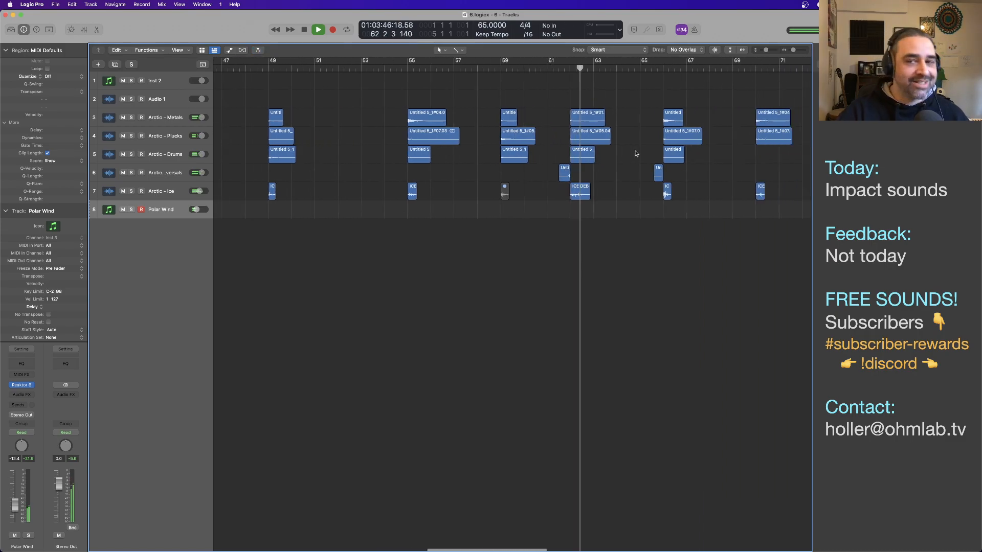
scroll(636, 153, right, 5)
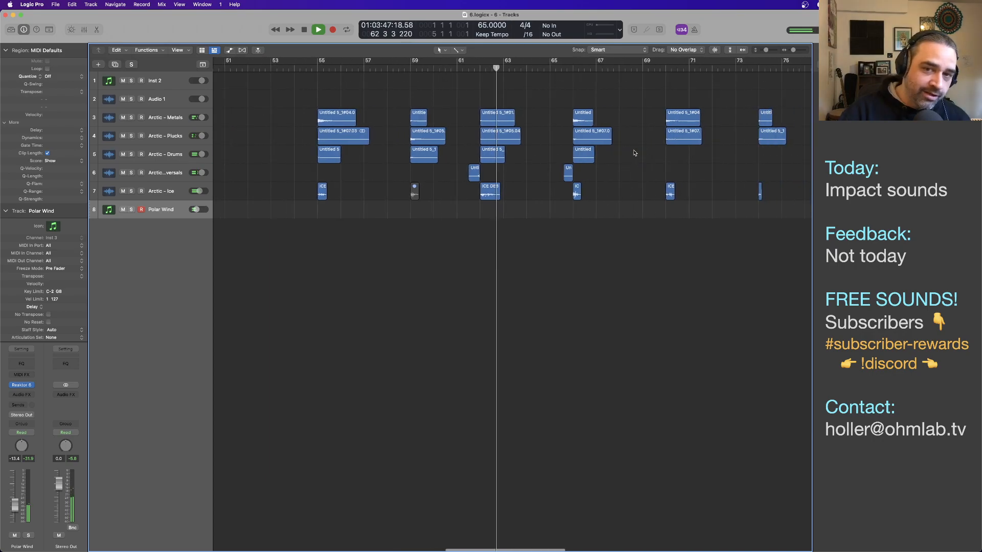
click(559, 69)
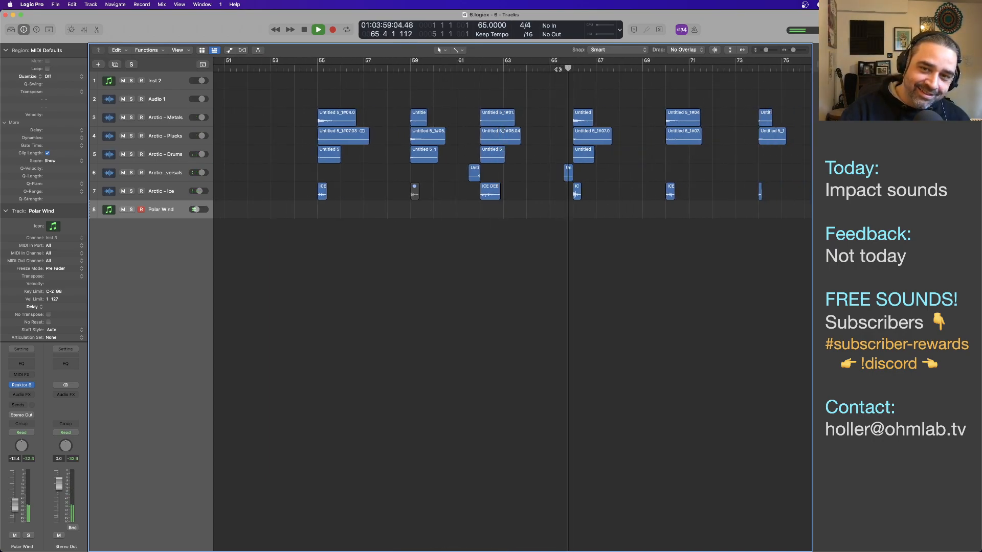
click(656, 70)
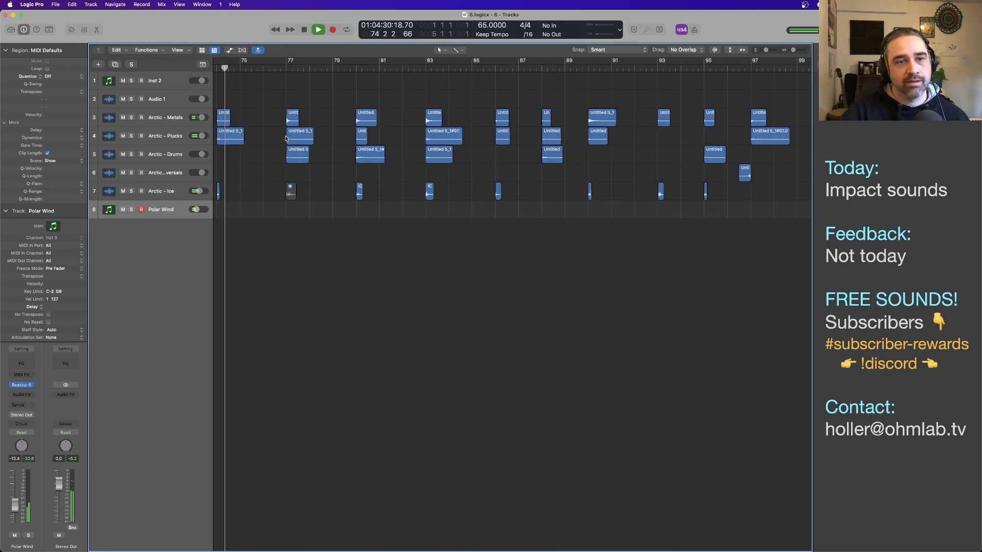
Play the remaining impacts one after another from bar 77 through the reversed lead-in to bar 97, and stop playback
click(282, 68)
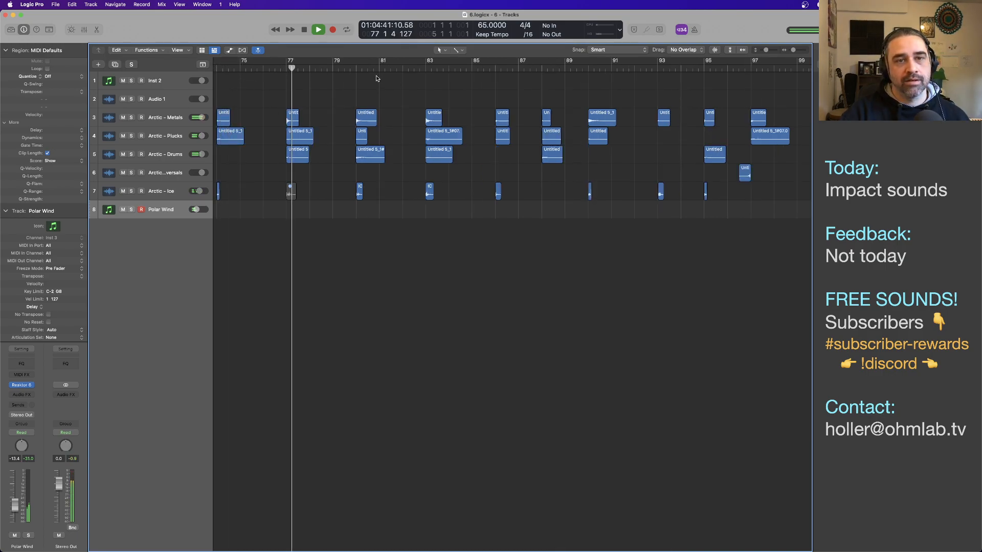
click(356, 67)
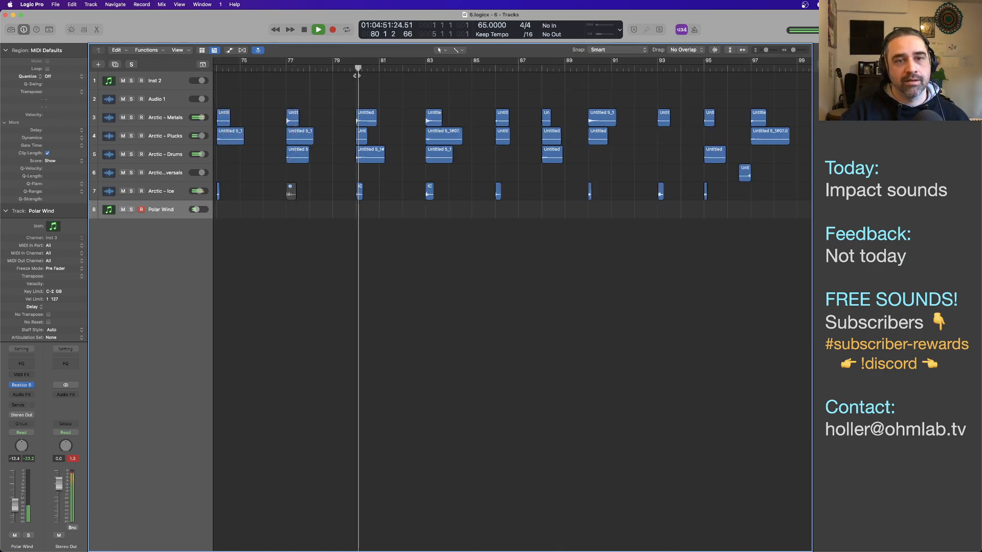
click(426, 68)
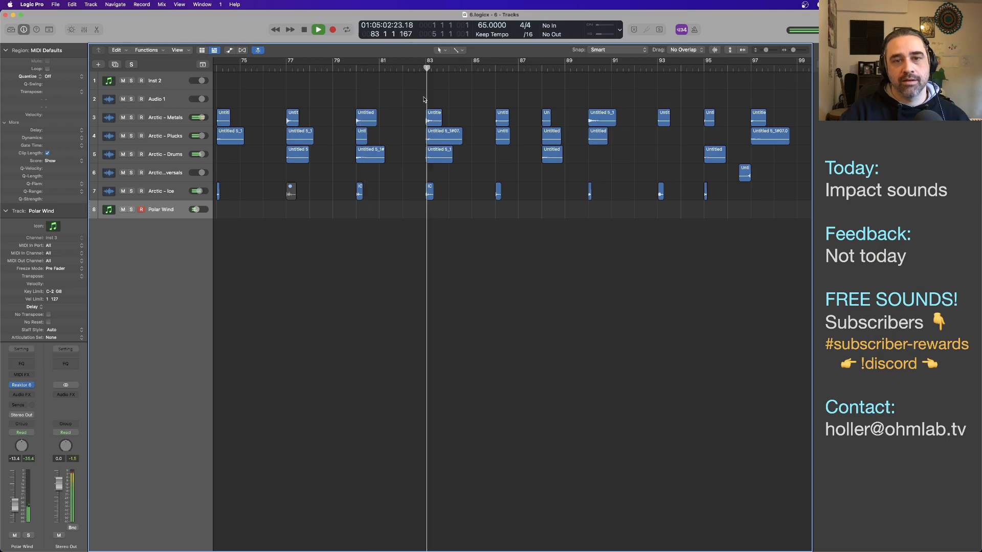
click(496, 68)
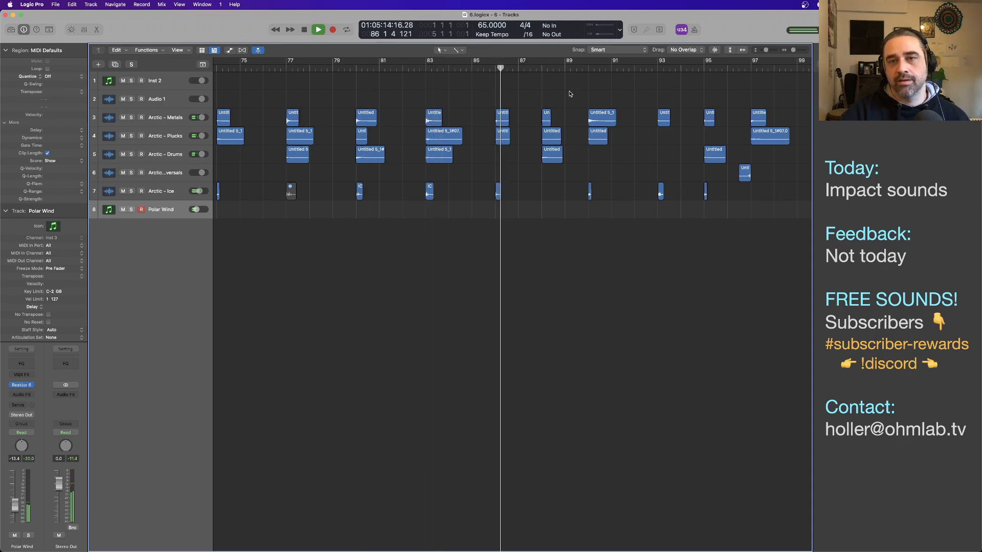
click(540, 68)
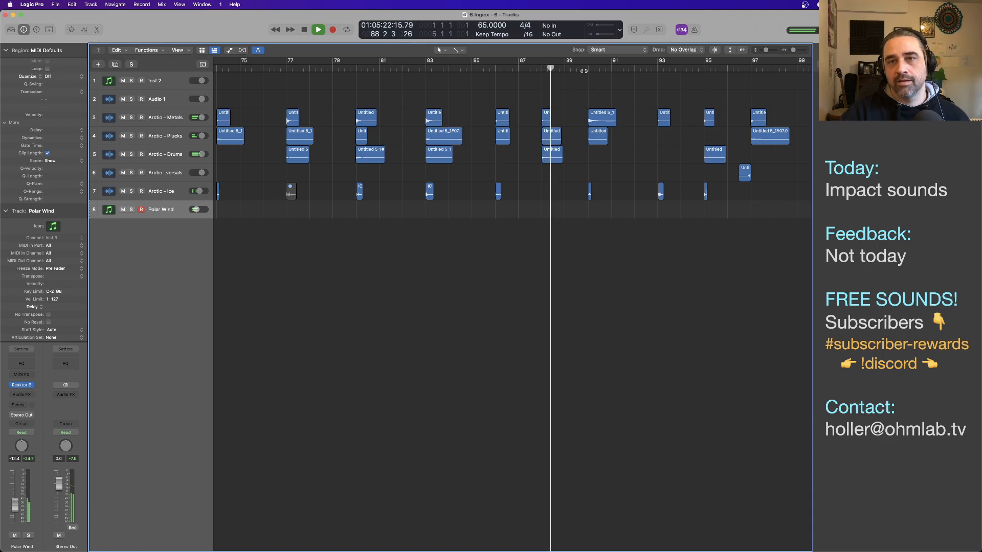
click(586, 67)
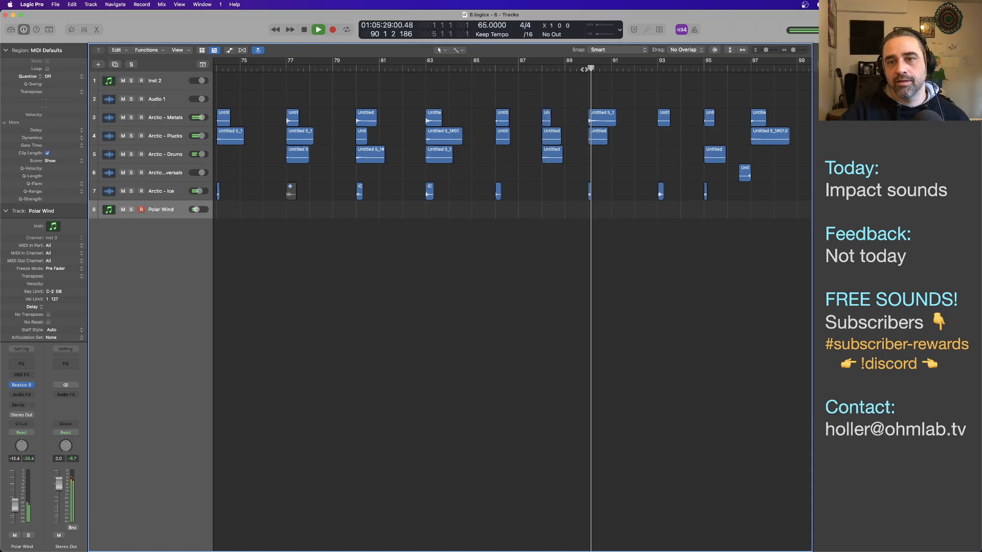
click(659, 68)
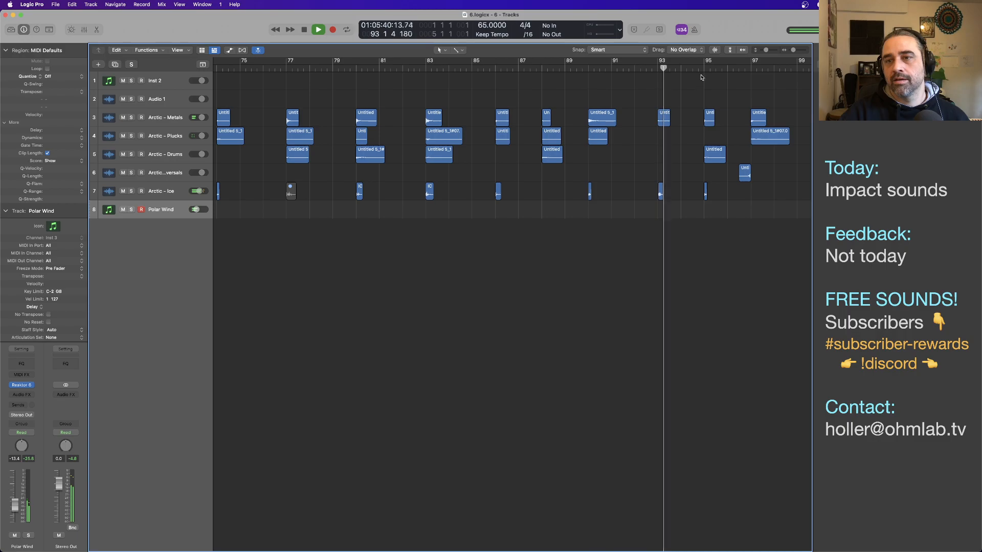
click(704, 68)
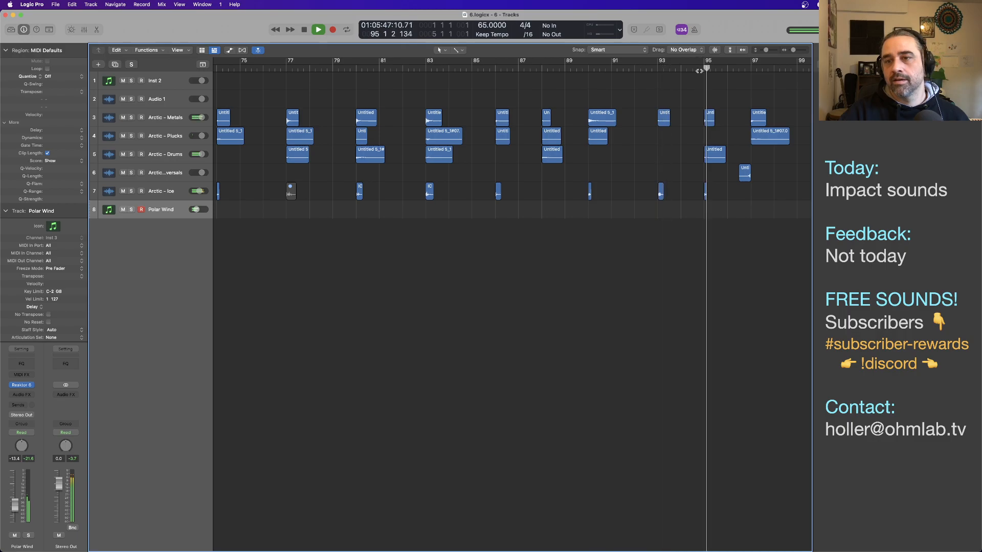
click(739, 68)
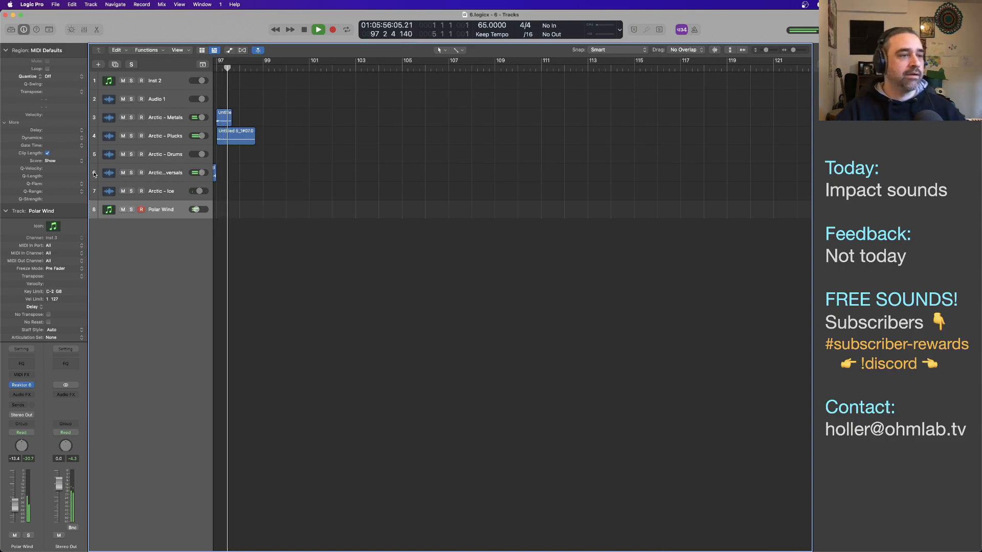
key(space)
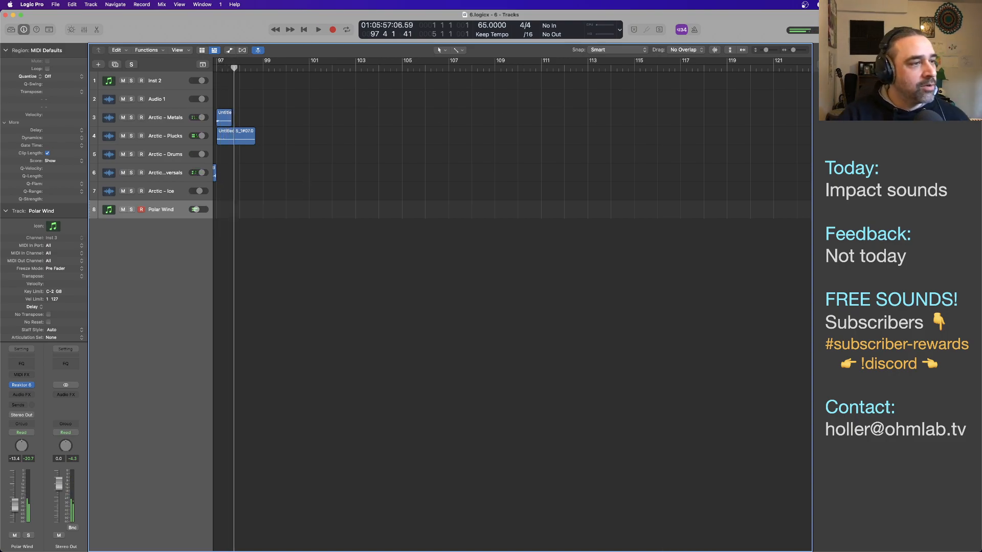
Set the Polar Wind track's volume to -14.0 dB
drag(197, 213, 194, 209)
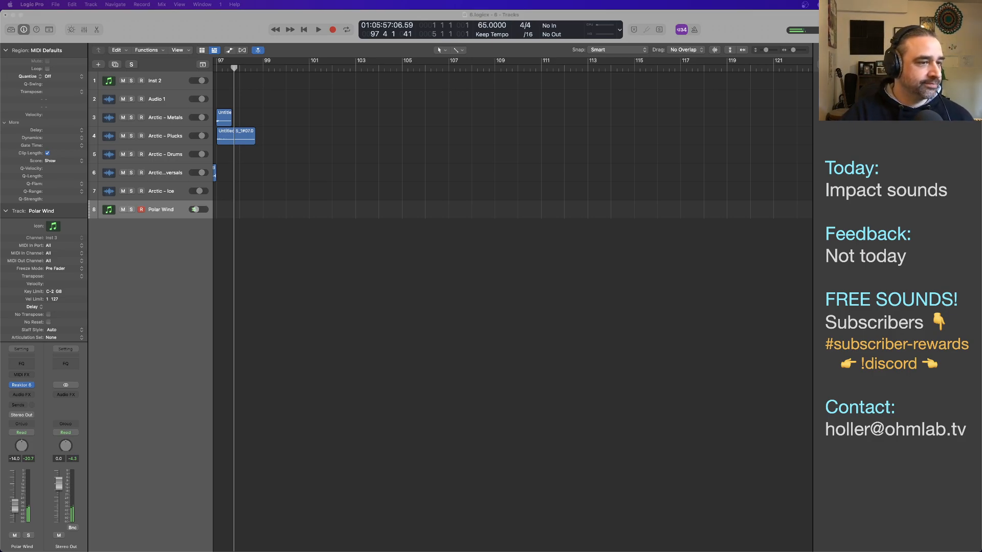
click(203, 269)
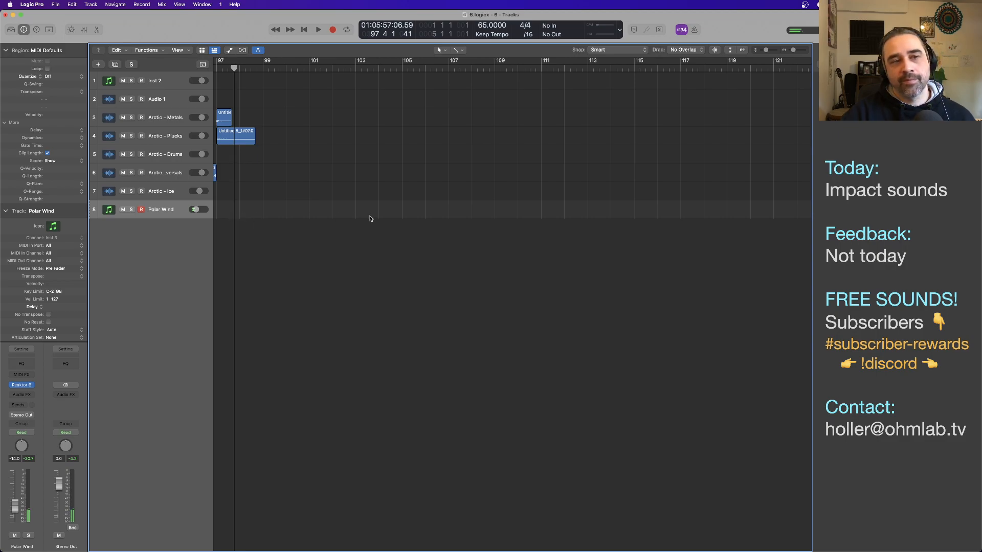
Replay the layered impacts one after another from bar 88 through the reversed lead-in before bar 97, and stop at bar 98
scroll(348, 214, left, 15)
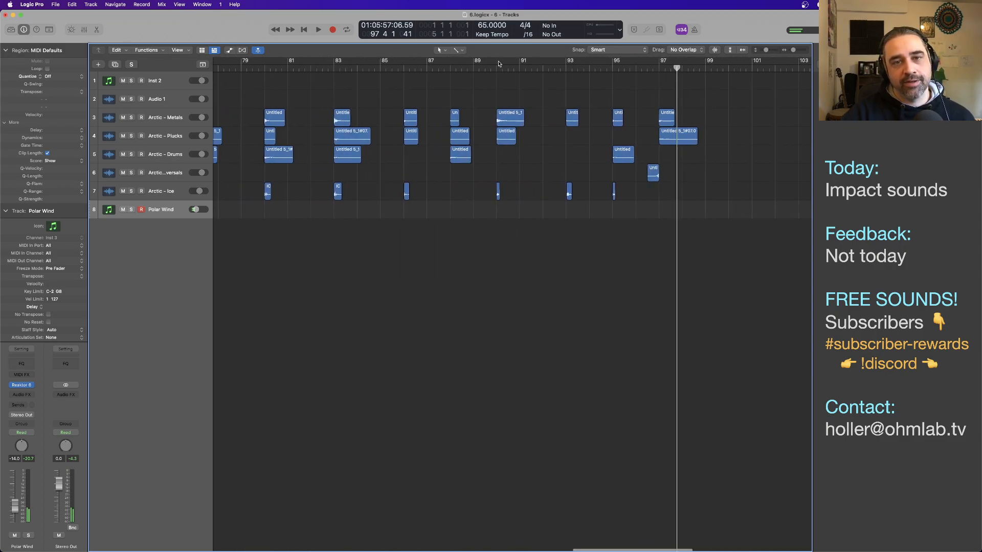
click(443, 68)
key(space)
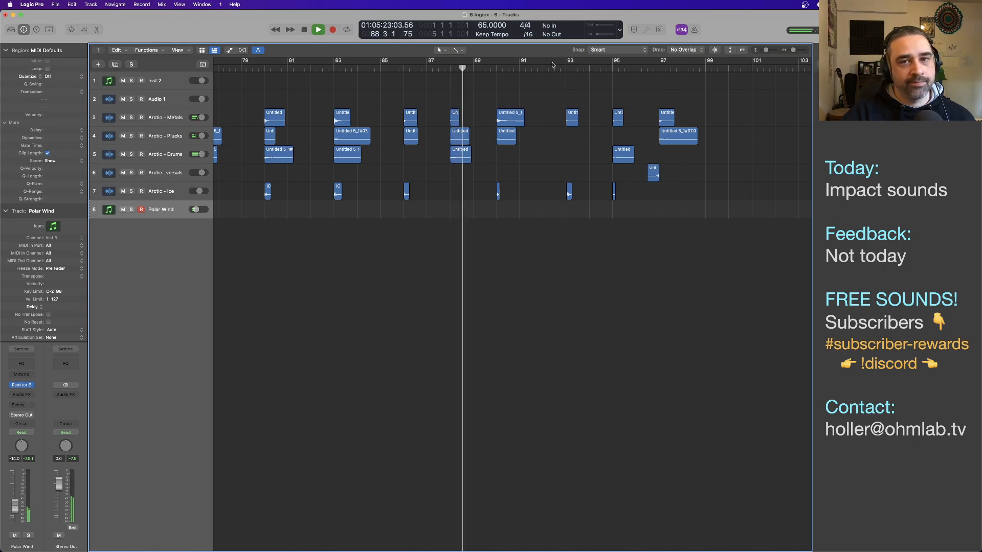
click(494, 69)
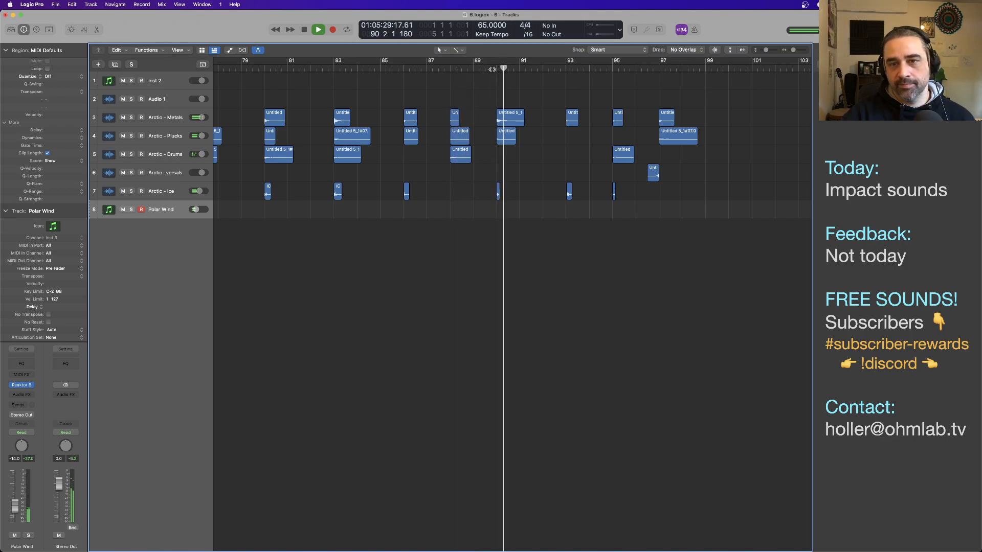
click(561, 68)
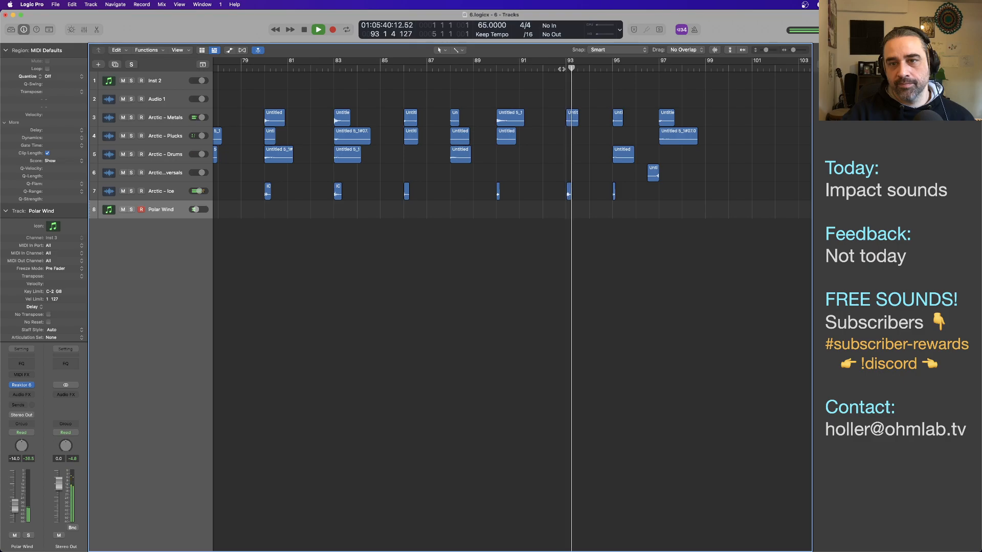
click(605, 69)
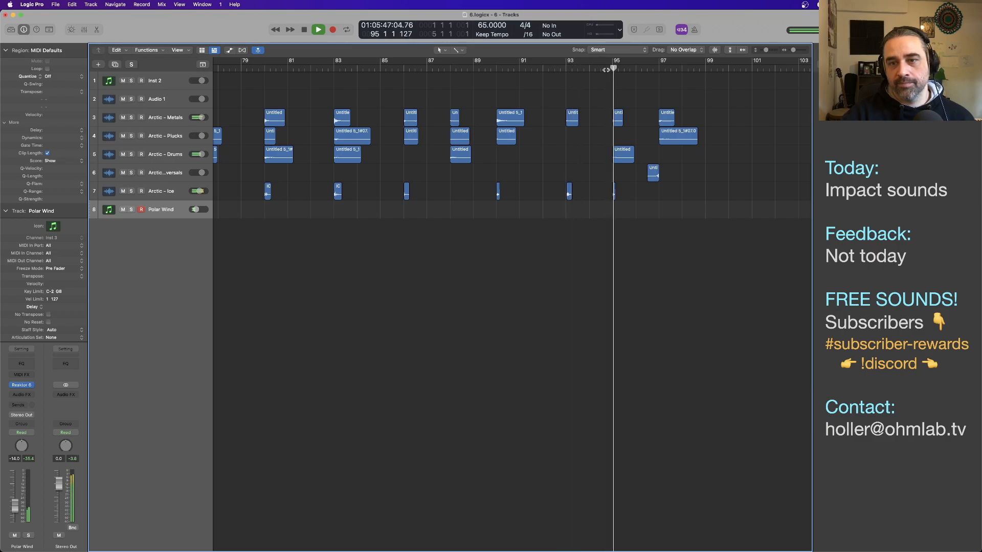
key(space)
click(648, 69)
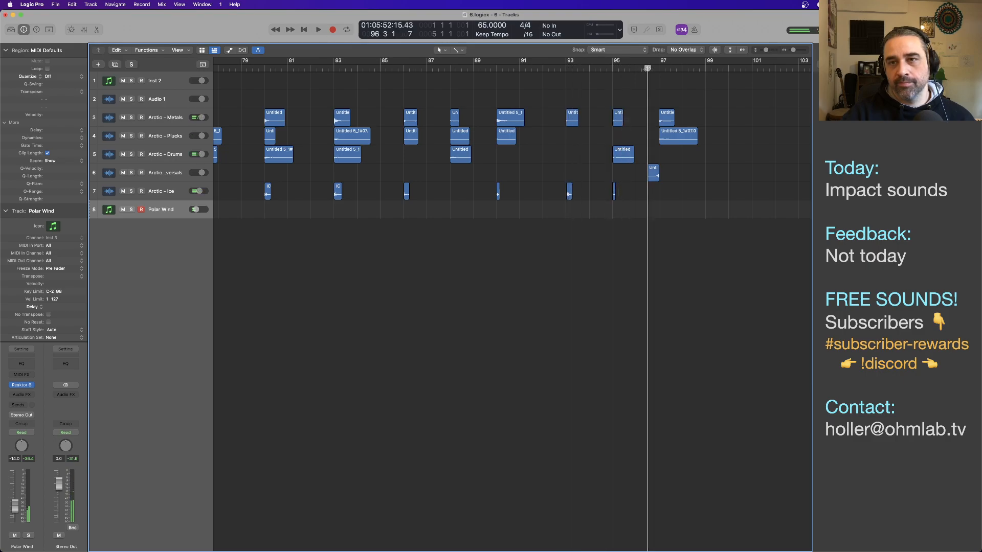
key(space)
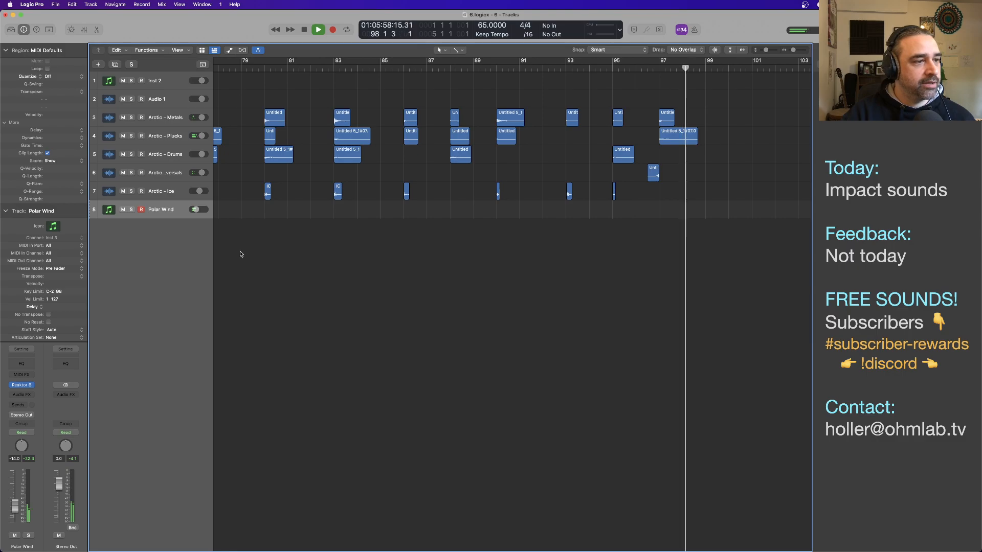
key(space)
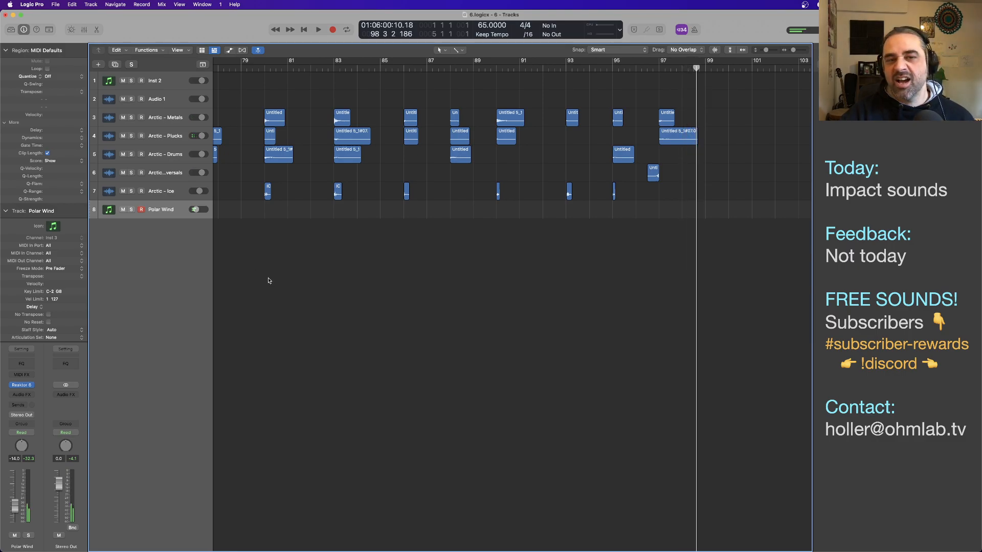
Close the 6.logicx project and quit Logic Pro
scroll(335, 171, left, 15)
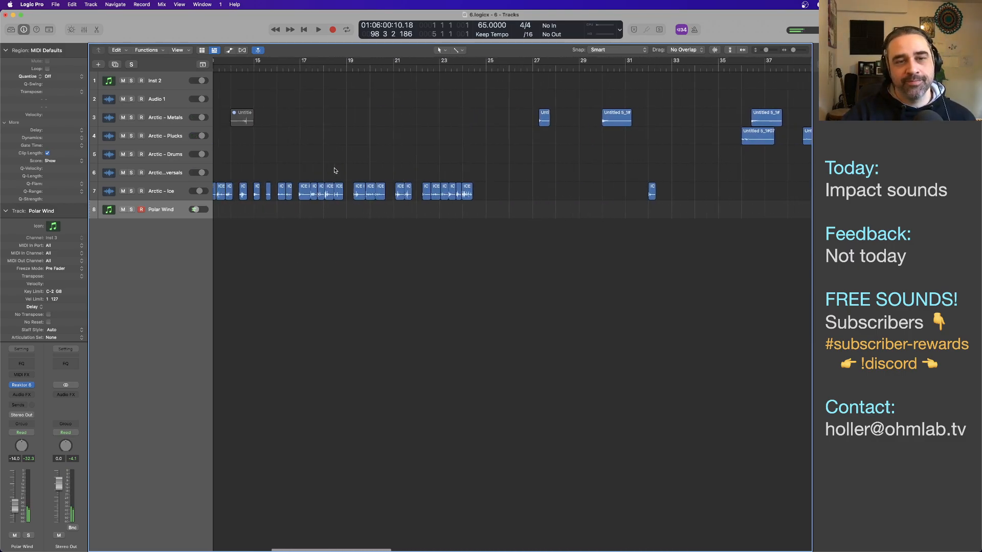
scroll(454, 184, right, 10)
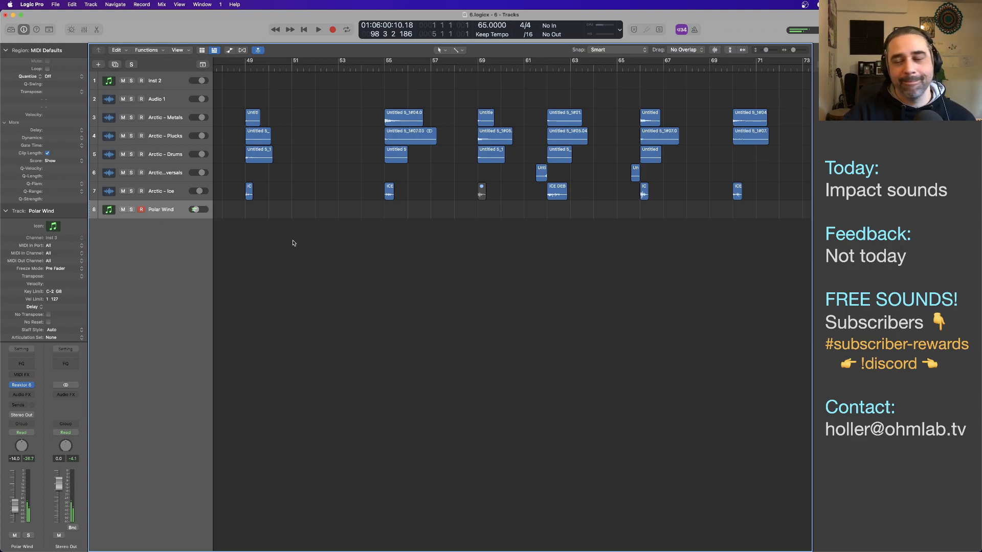
scroll(409, 234, down, 5)
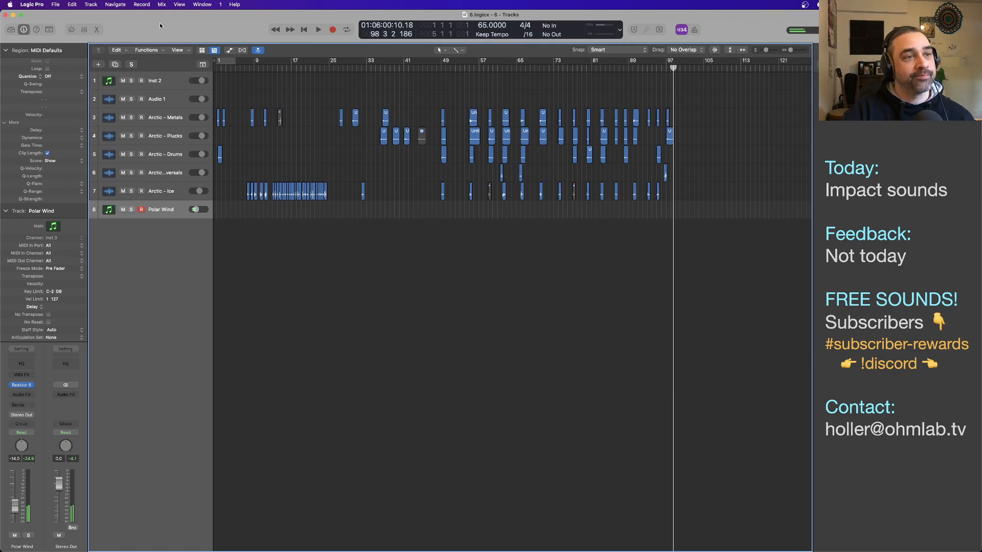
click(6, 15)
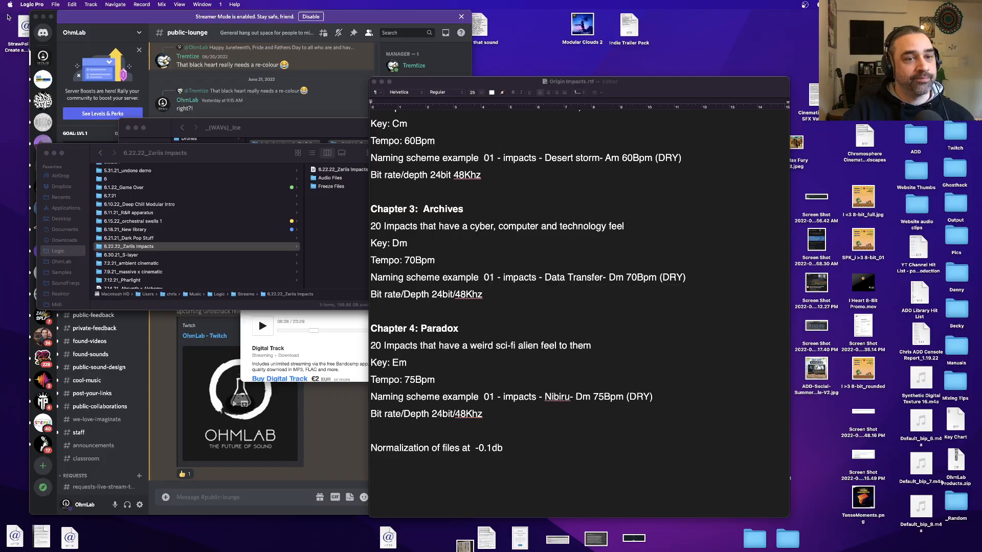
click(32, 4)
click(34, 139)
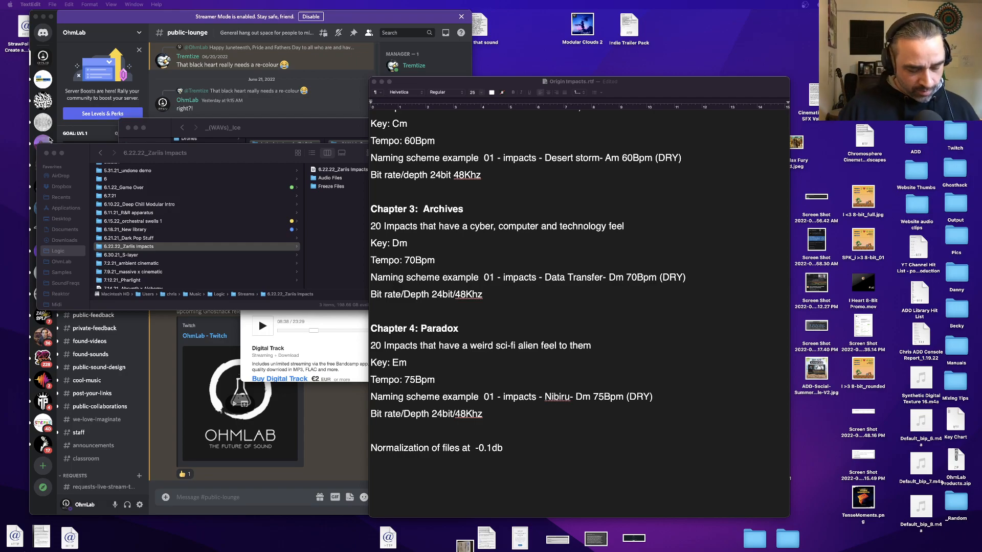
Relaunch Logic Pro and open the recent project 6.logicx
key(super+space)
text(logic)
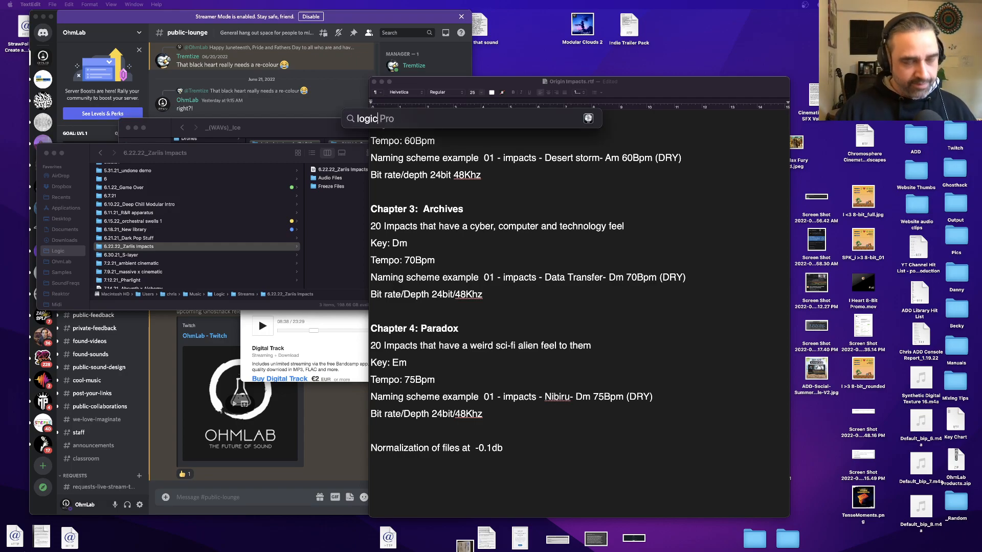
key(Return)
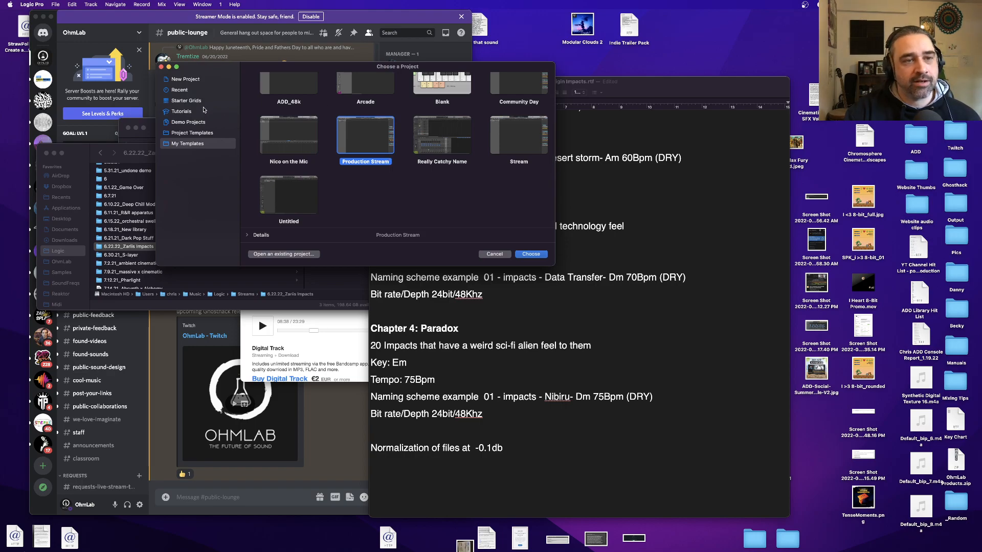
click(210, 92)
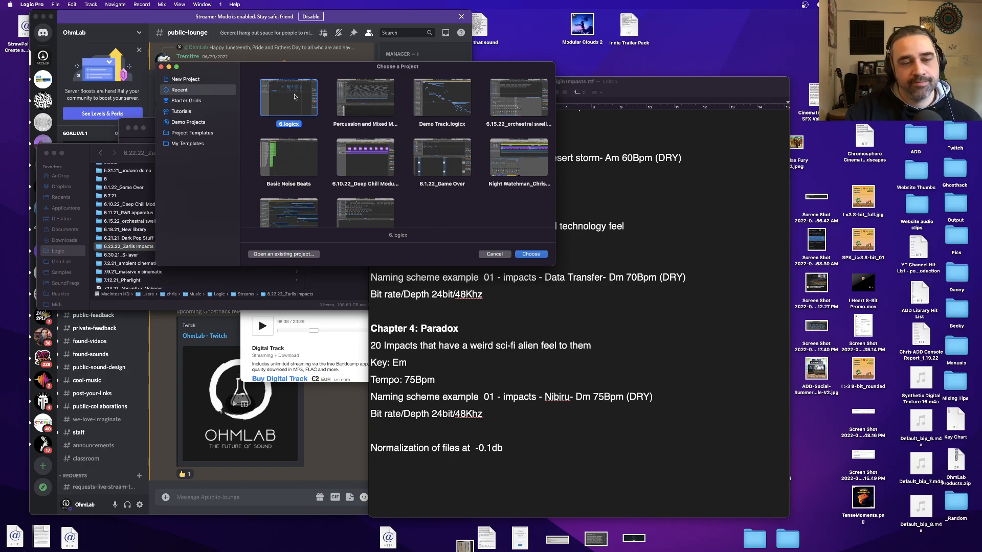
click(530, 254)
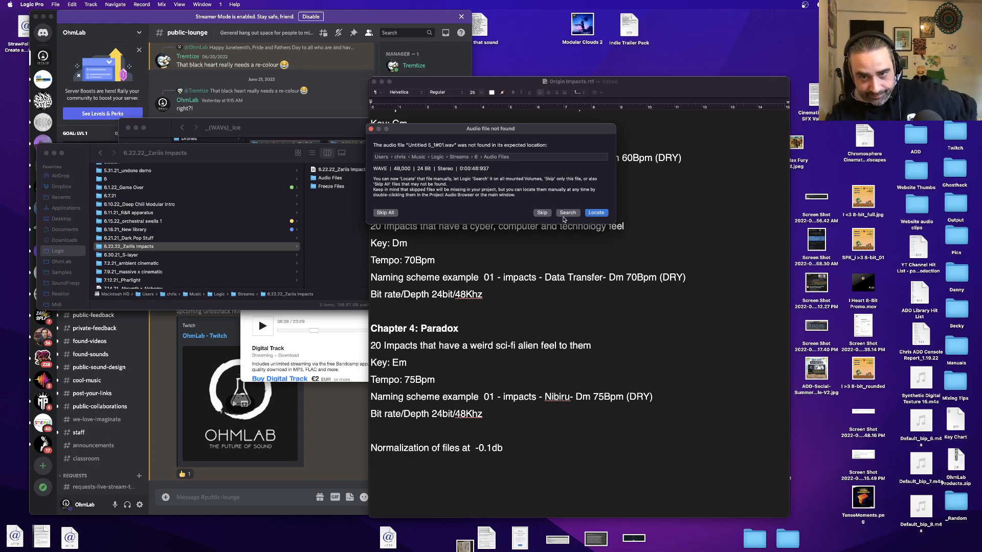
Choose to locate the missing Untitled 5_1#01.wav file manually and expand the Streams folder in the Logic directory
click(596, 213)
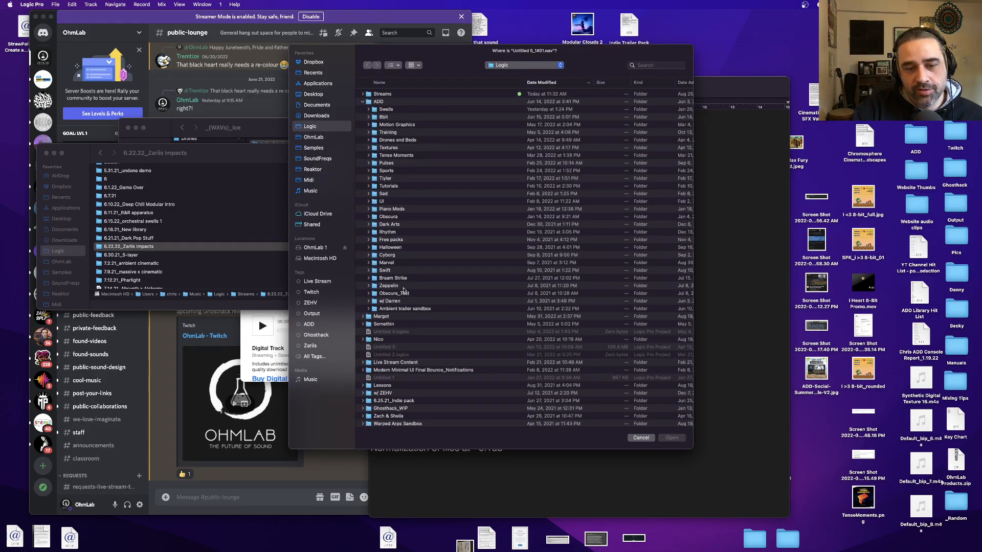
scroll(403, 291, down, 5)
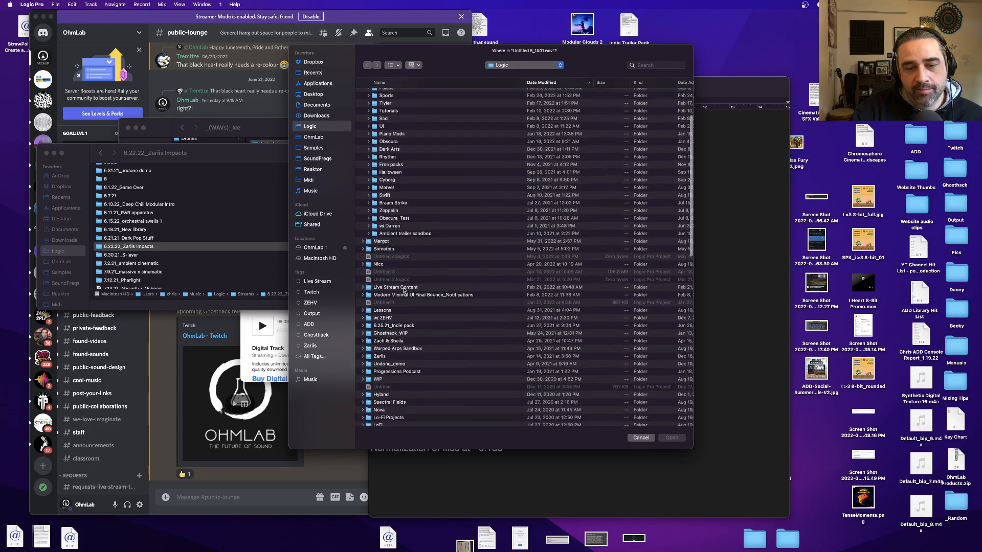
scroll(404, 291, down, 6)
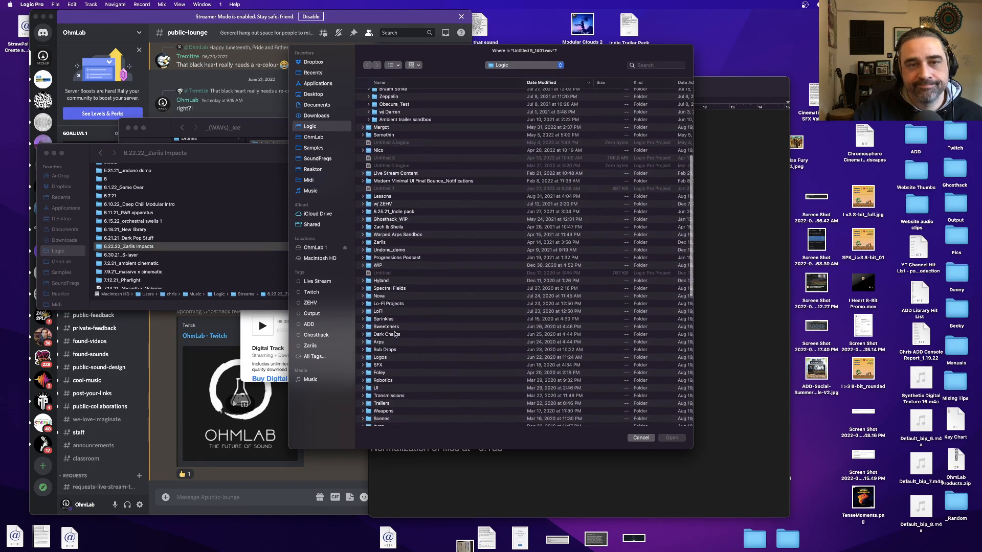
scroll(388, 205, up, 10)
click(367, 94)
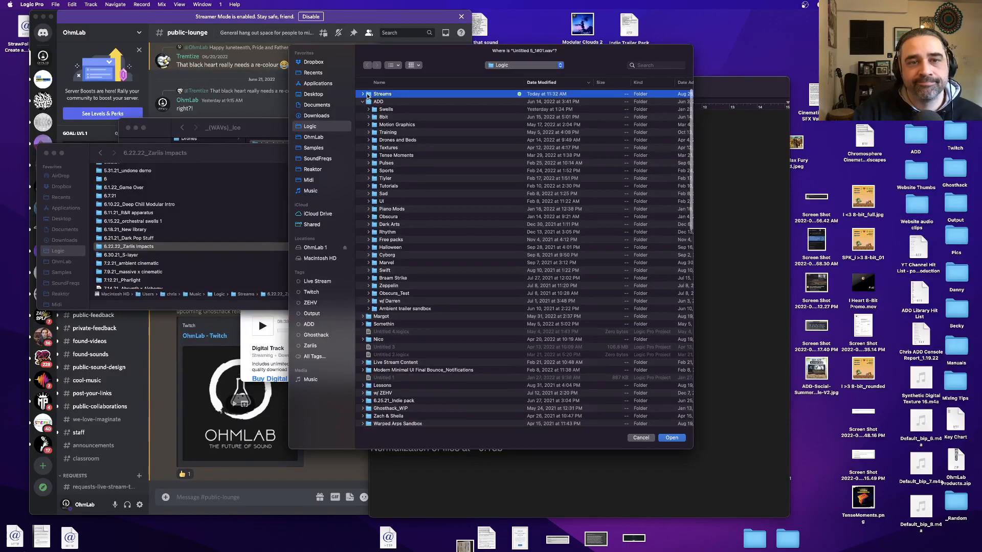
click(363, 94)
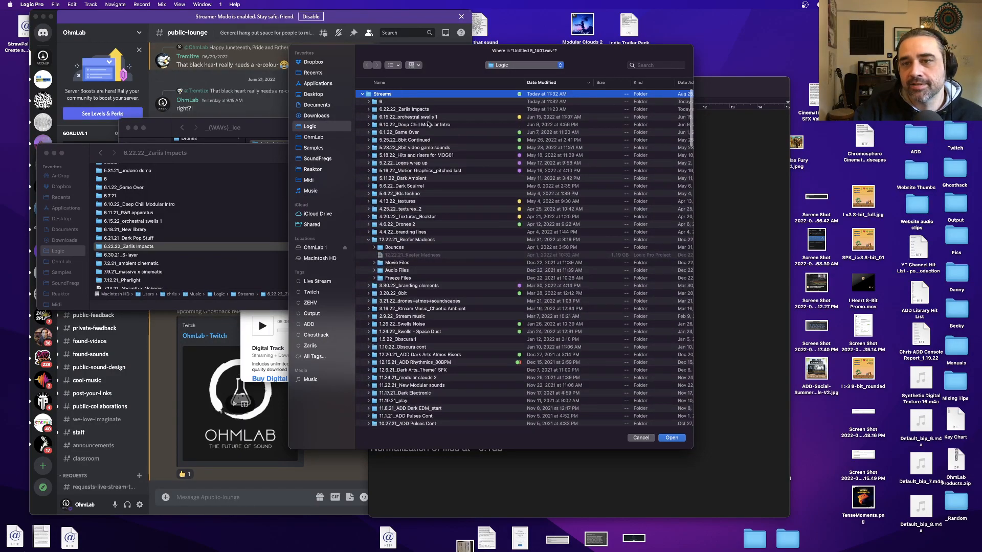
scroll(430, 117, right, 5)
scroll(428, 124, left, 5)
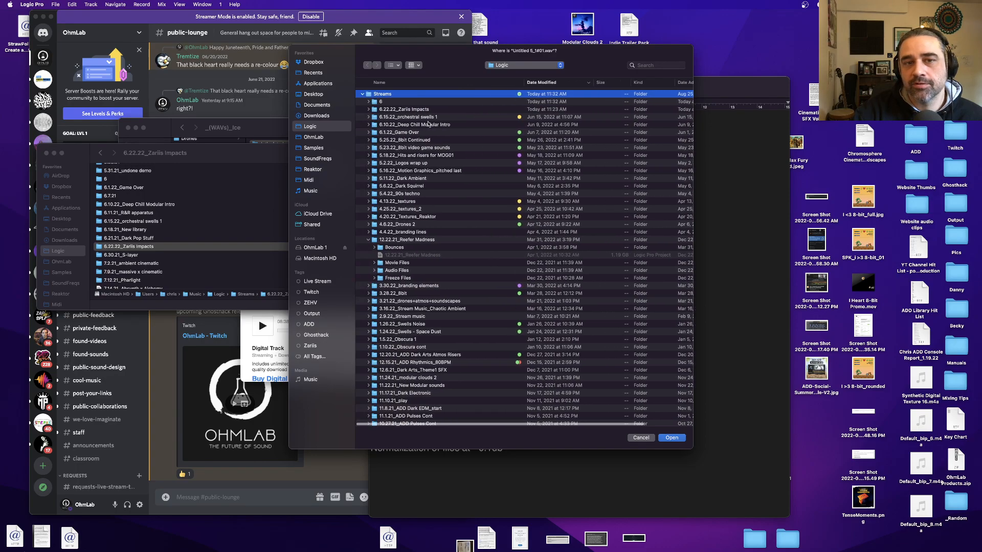
Try to find the missing file in the Audio Files folder of project folder 6, and go back to Streams
click(392, 103)
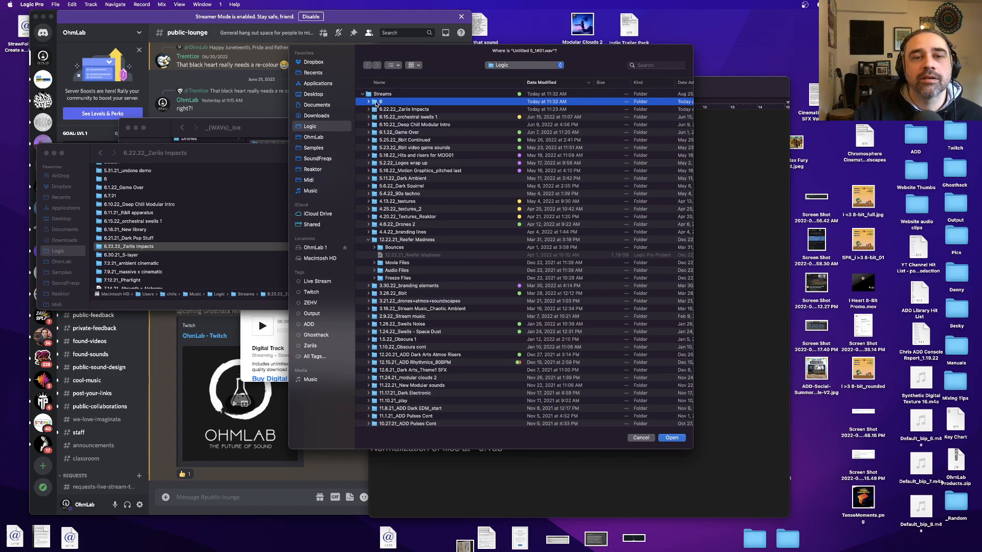
double_click(376, 102)
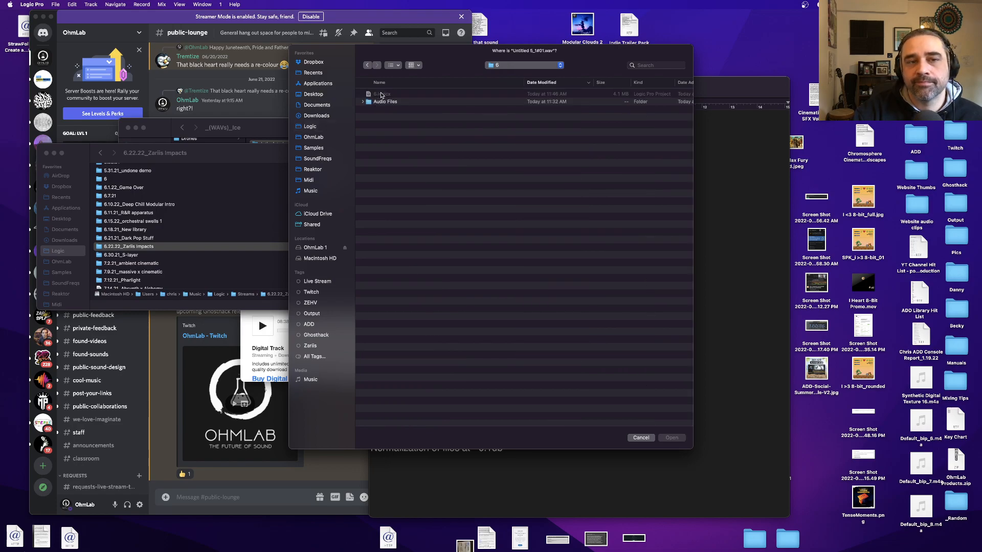
click(381, 102)
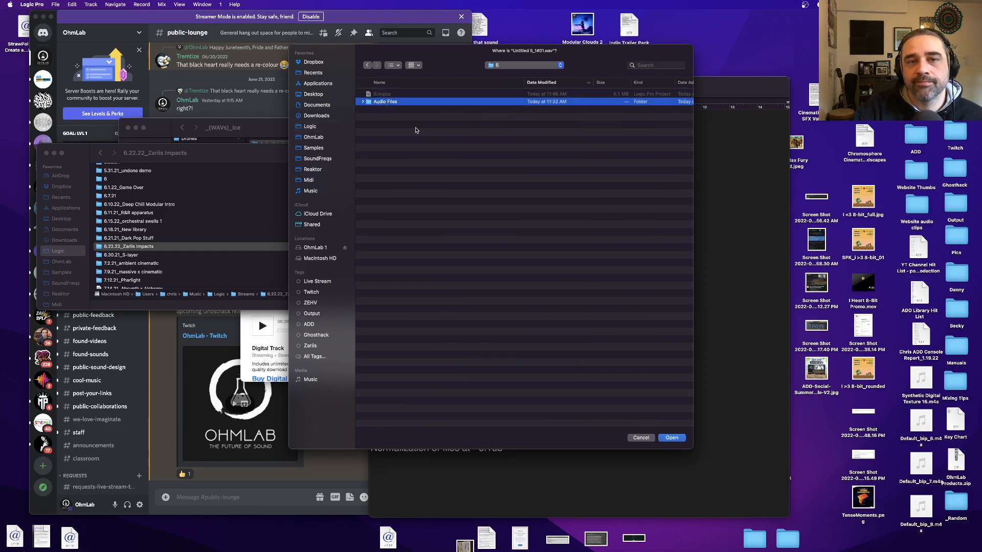
click(681, 438)
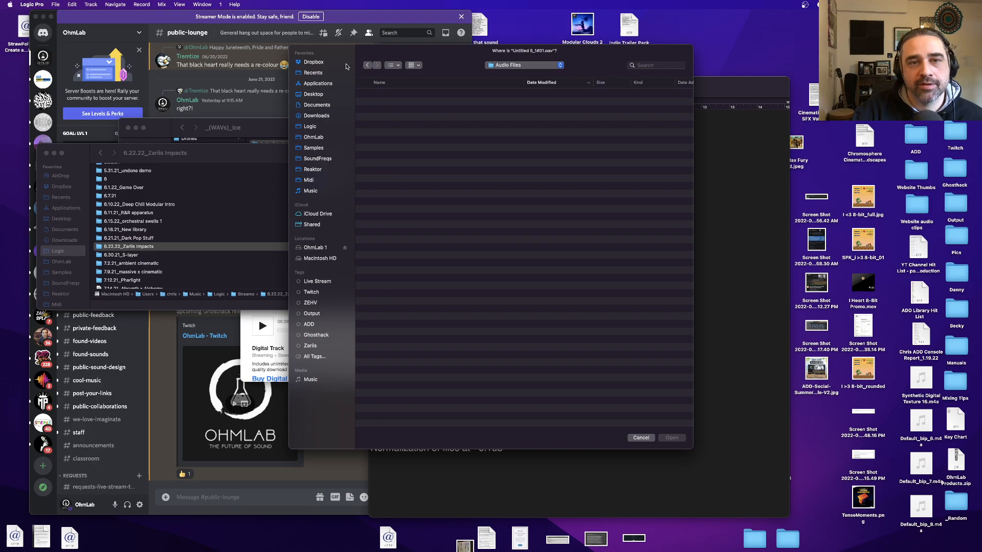
click(367, 65)
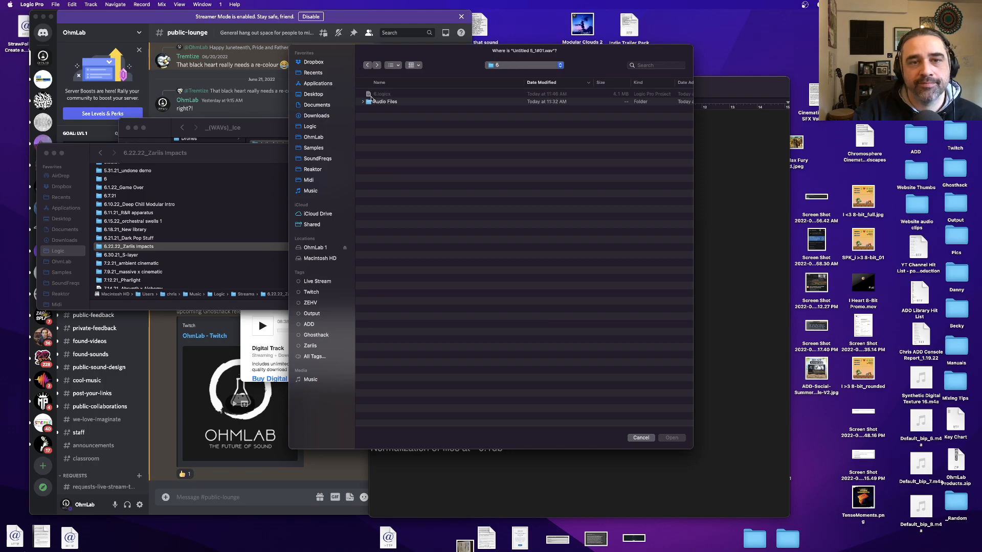
click(367, 65)
Look for the missing Untitled 5_1#01.wav in the Audio Files folder of the 6.22.22_Zarlis Impacts project
click(386, 110)
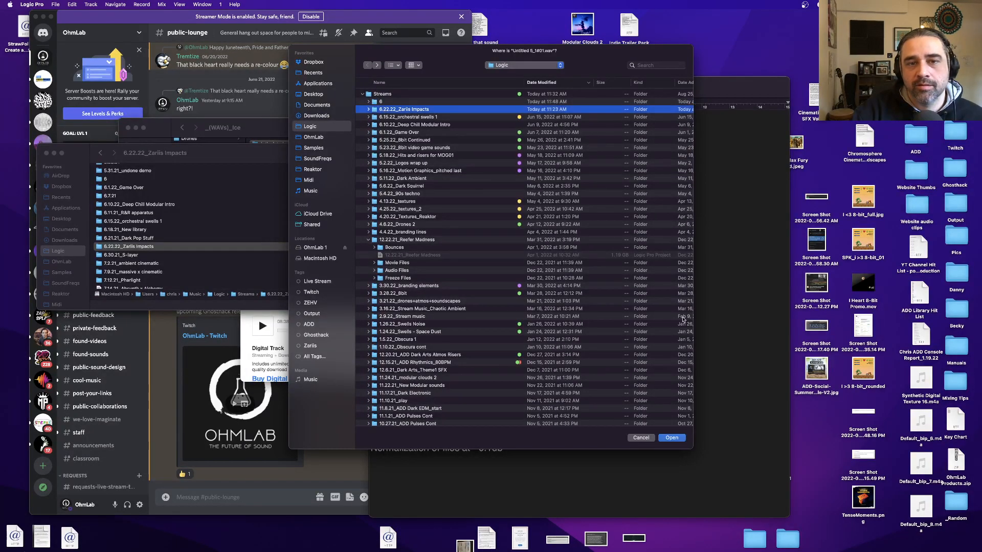
click(671, 438)
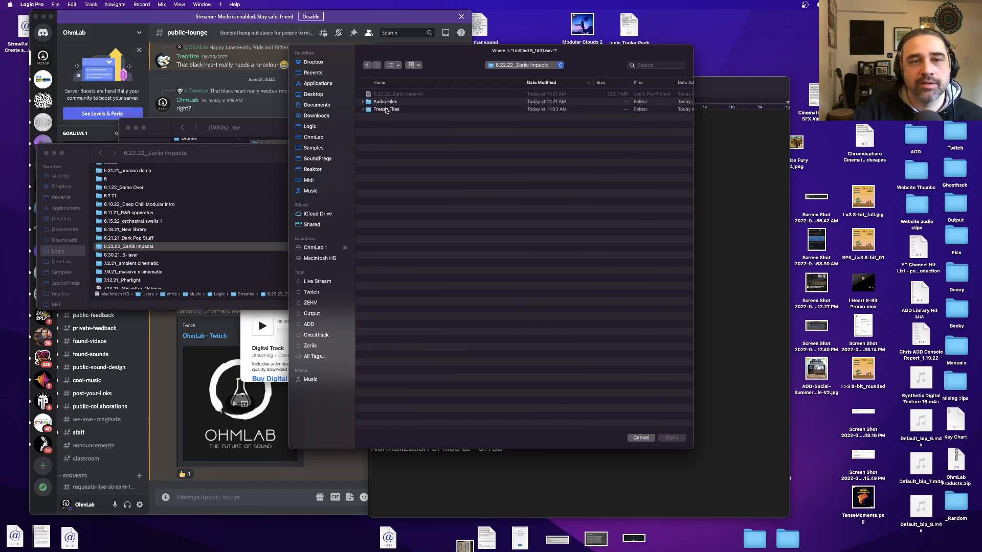
key(Down)
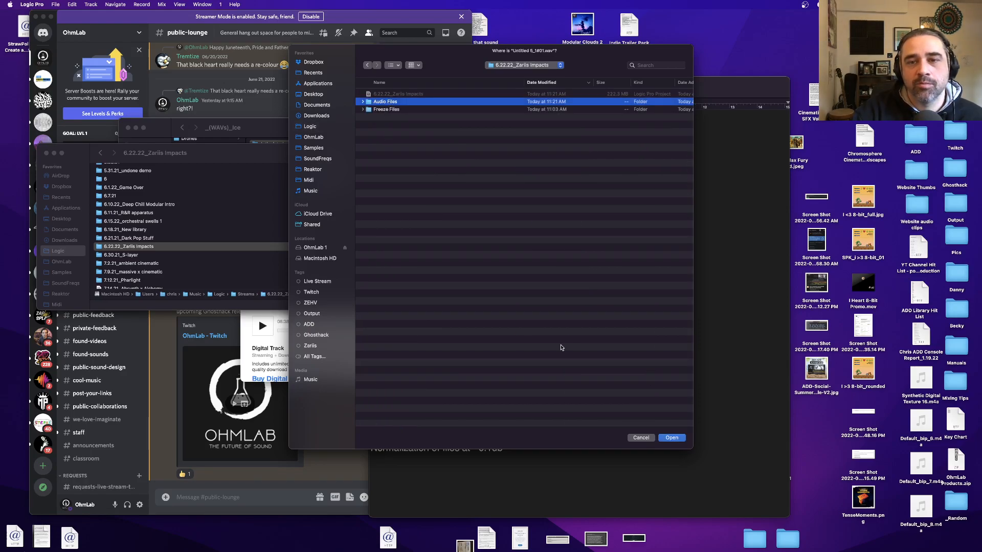
click(673, 439)
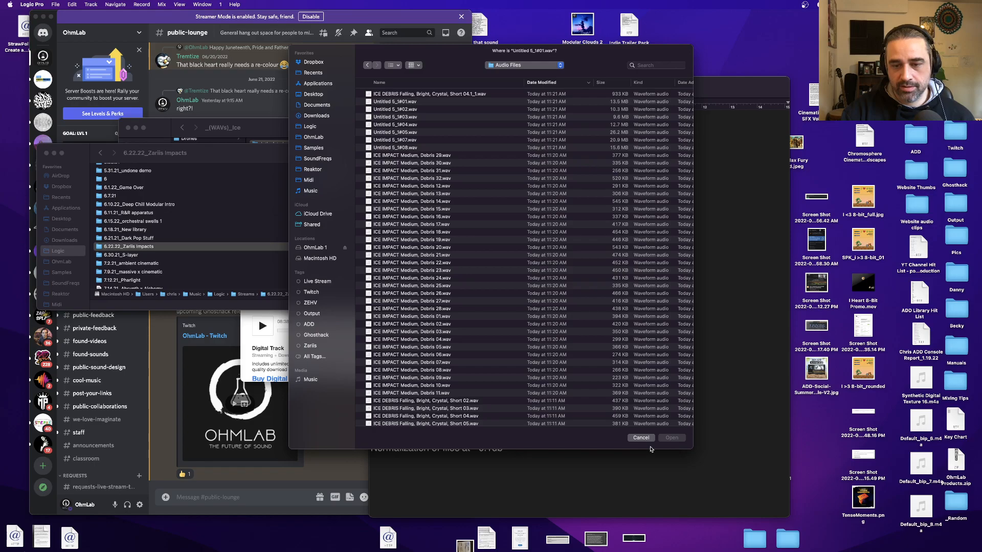
scroll(580, 330, down, 5)
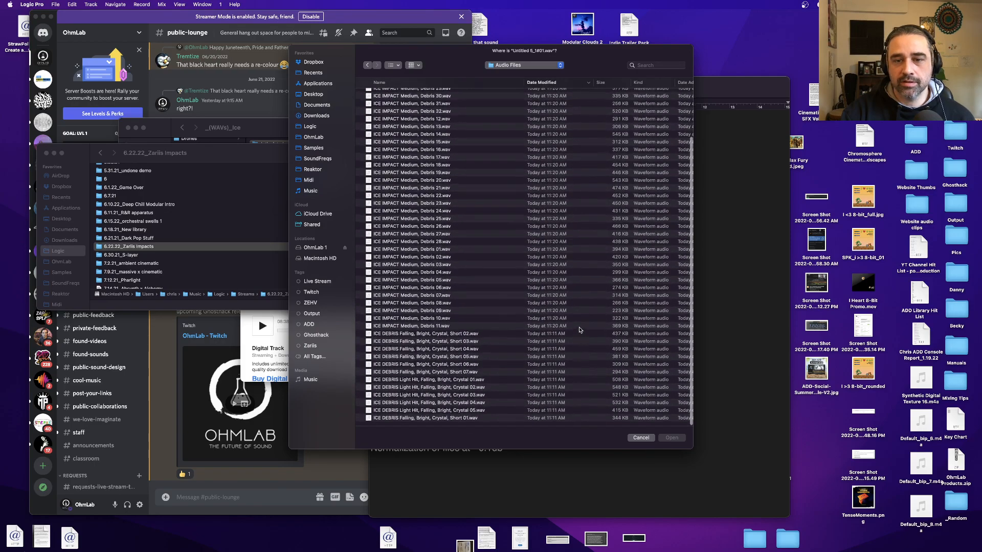
scroll(580, 330, up, 5)
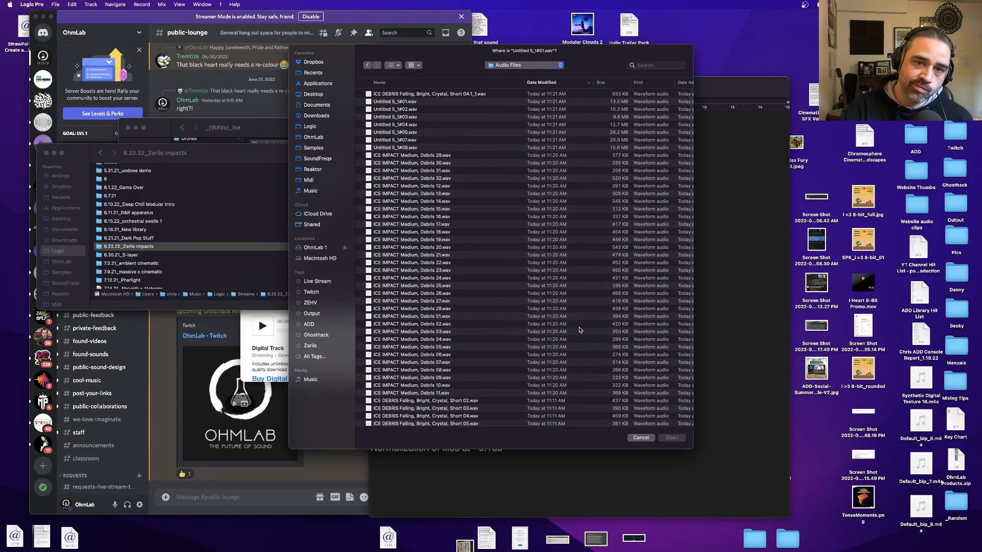
Cancel the manual file location, skipping all missing audio files, and close the 6.logicx project
click(641, 438)
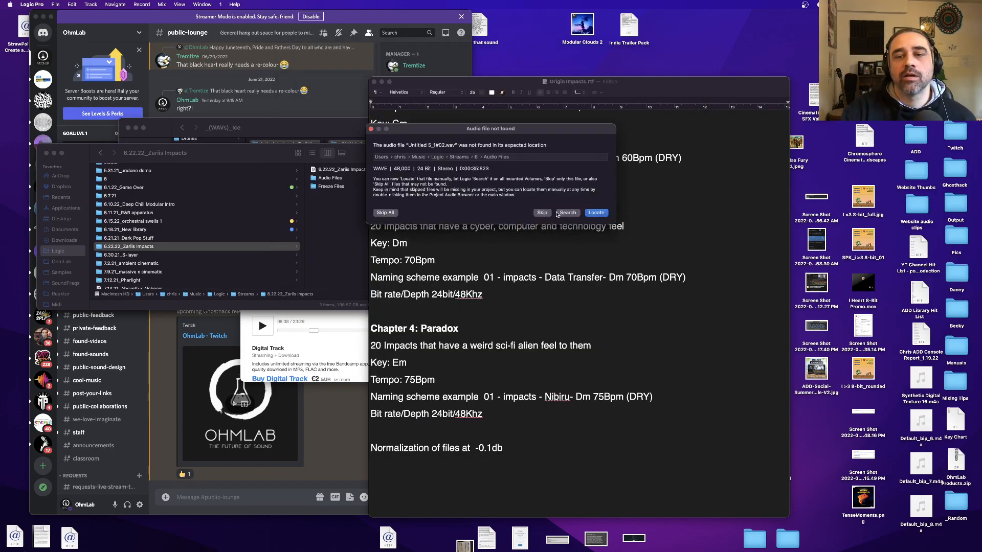
click(385, 213)
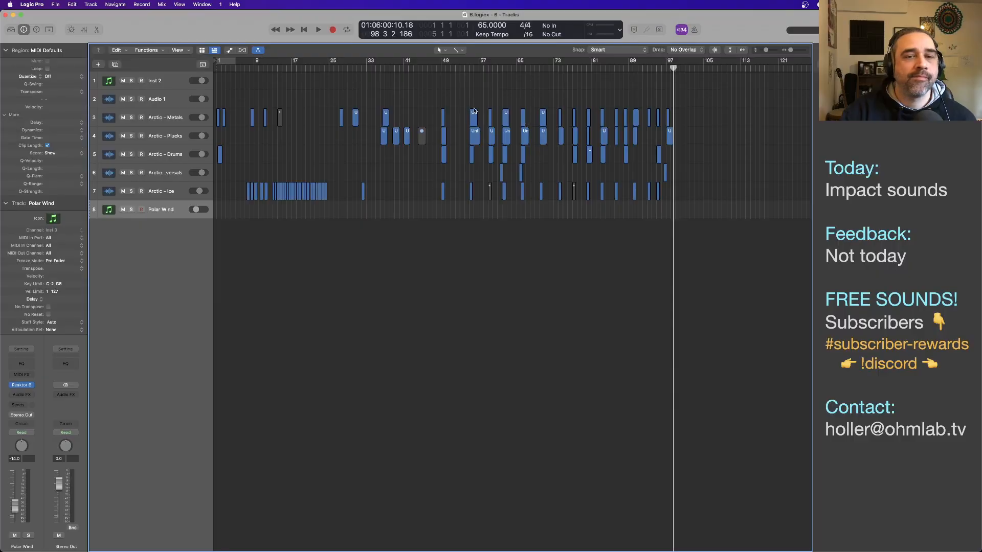
click(5, 16)
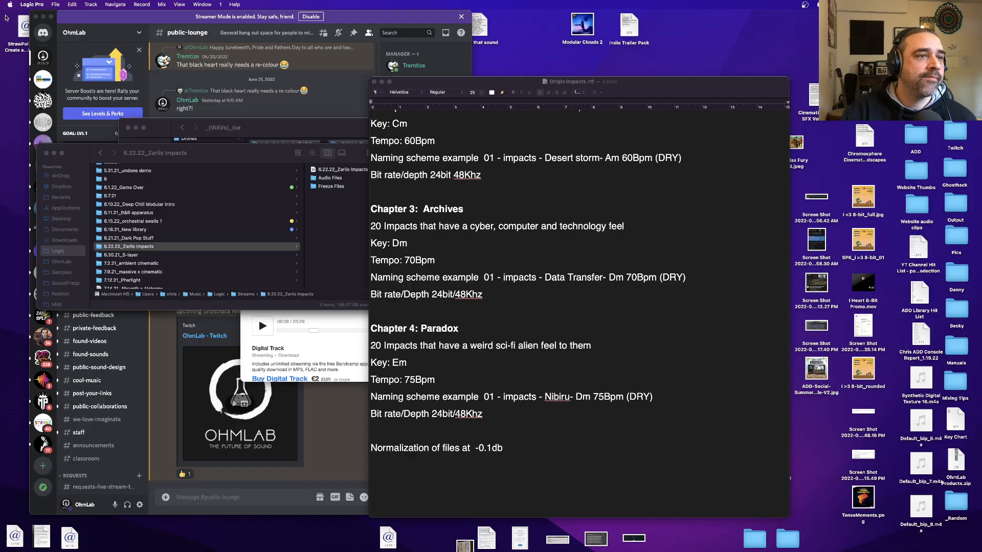
Open the auto-saved version of the 6.22.22_Zarlis Impacts project from its folder in Streams
click(56, 4)
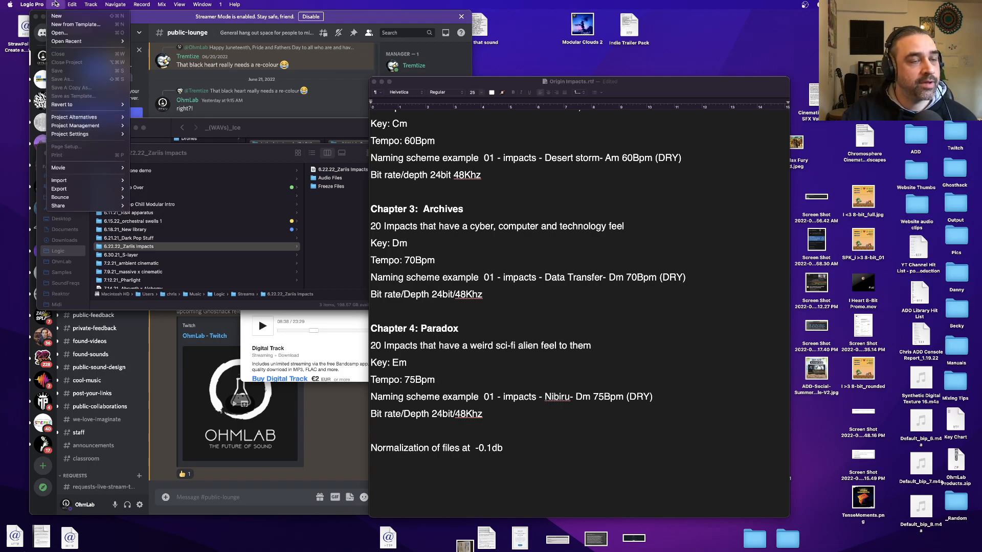
click(58, 33)
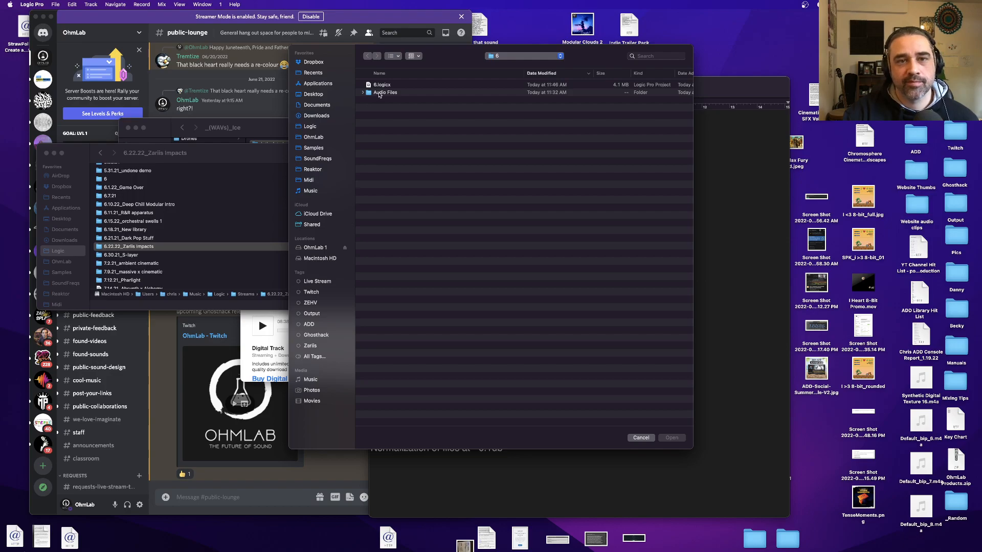
click(520, 56)
click(511, 64)
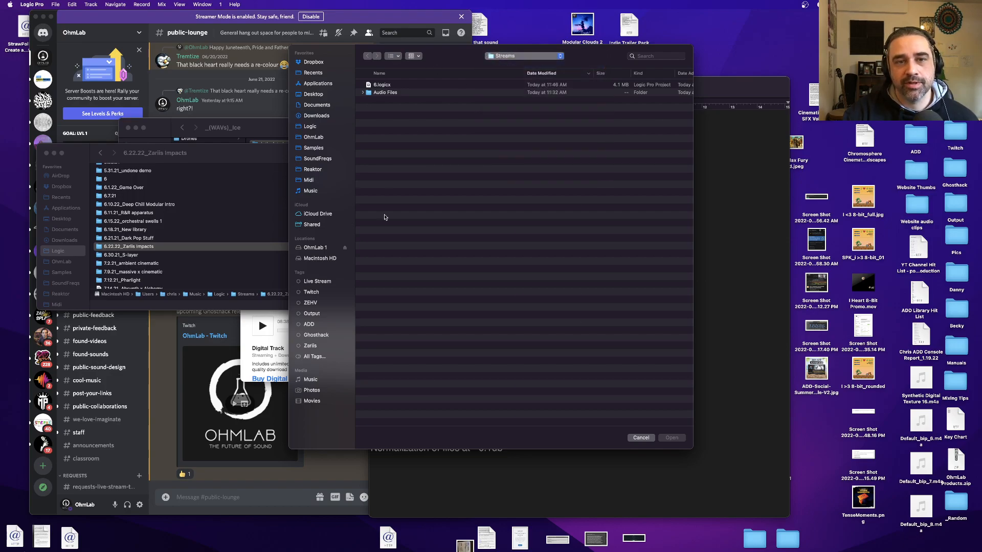
click(398, 93)
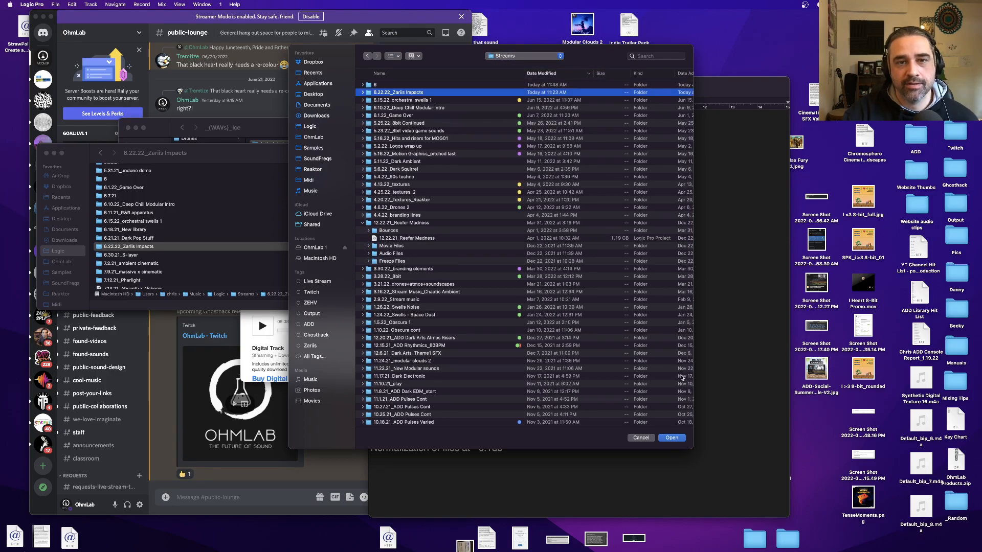
click(674, 438)
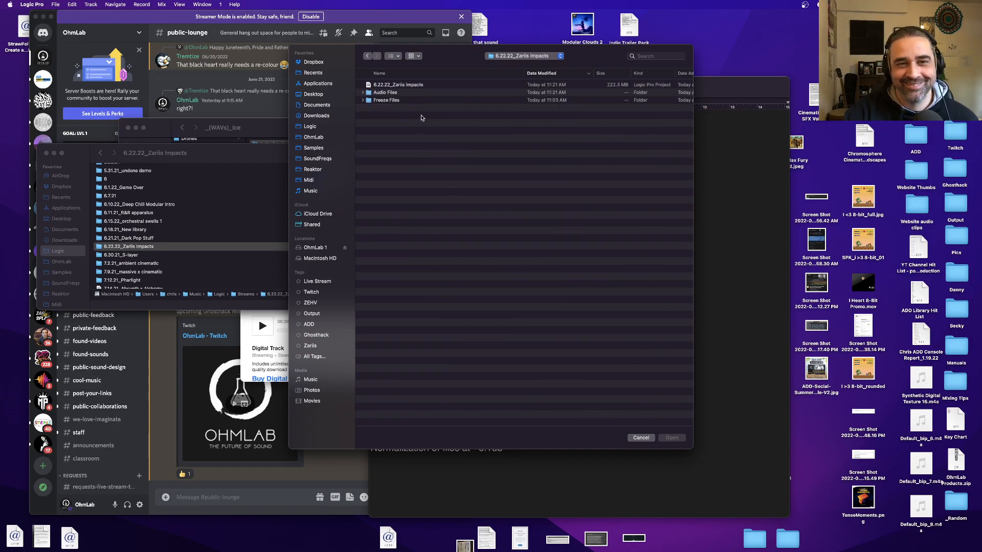
click(426, 85)
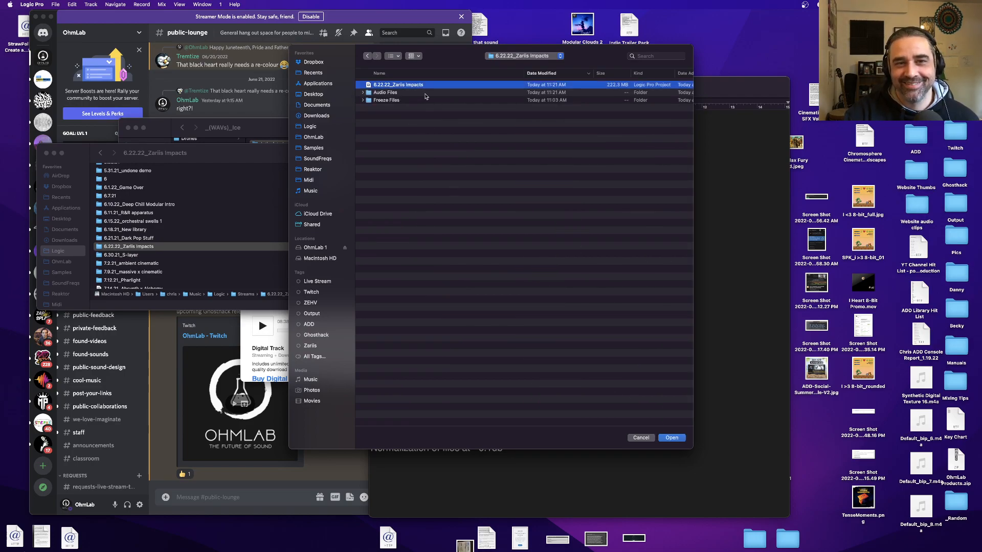
click(665, 438)
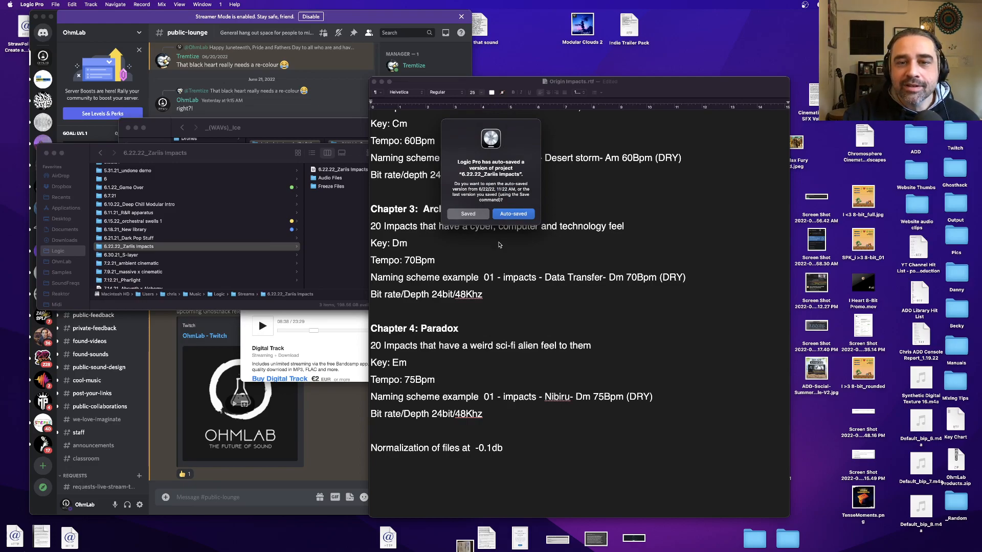
click(519, 213)
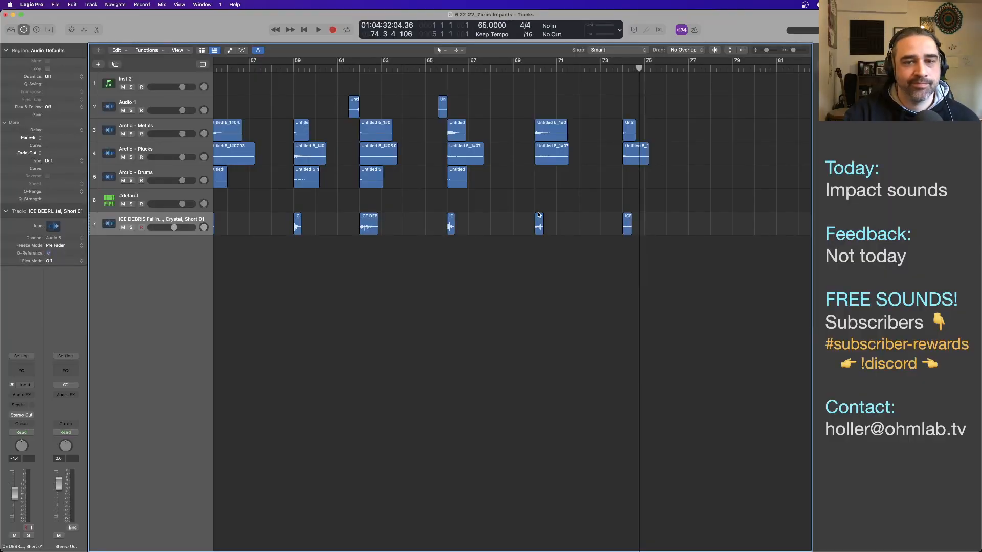
View the full arrangement of the 6.22.22_Zarlis Impacts project and close it
scroll(519, 215, down, 10)
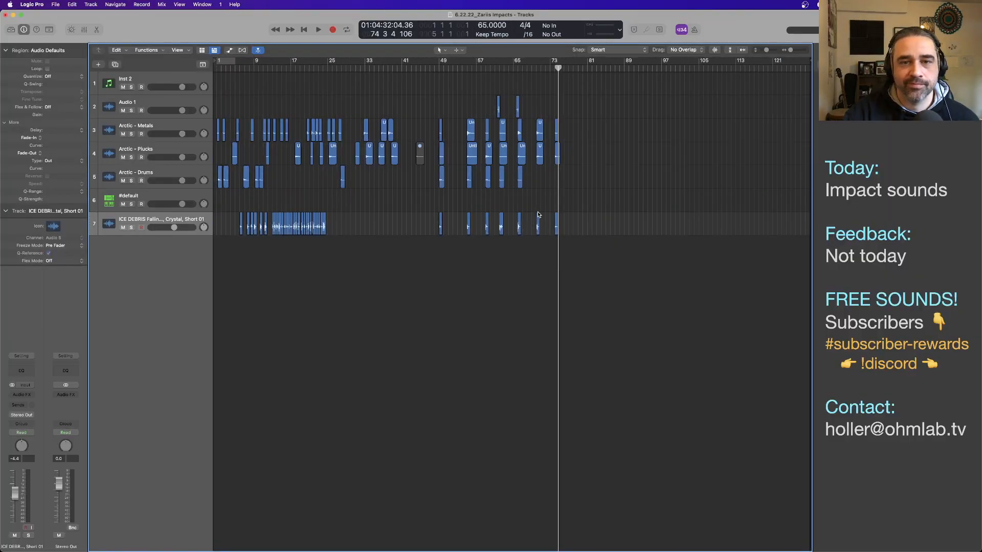
click(6, 17)
click(501, 214)
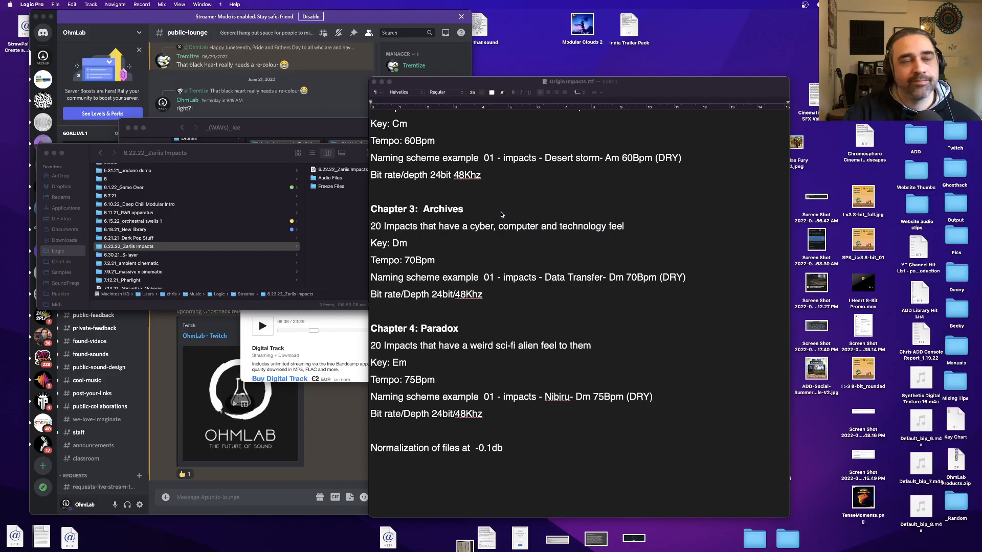
Reopen the recent project 6.logicx and search the volumes for the missing Untitled 5_1#01.wav, skipping the selection of a matching path
click(55, 4)
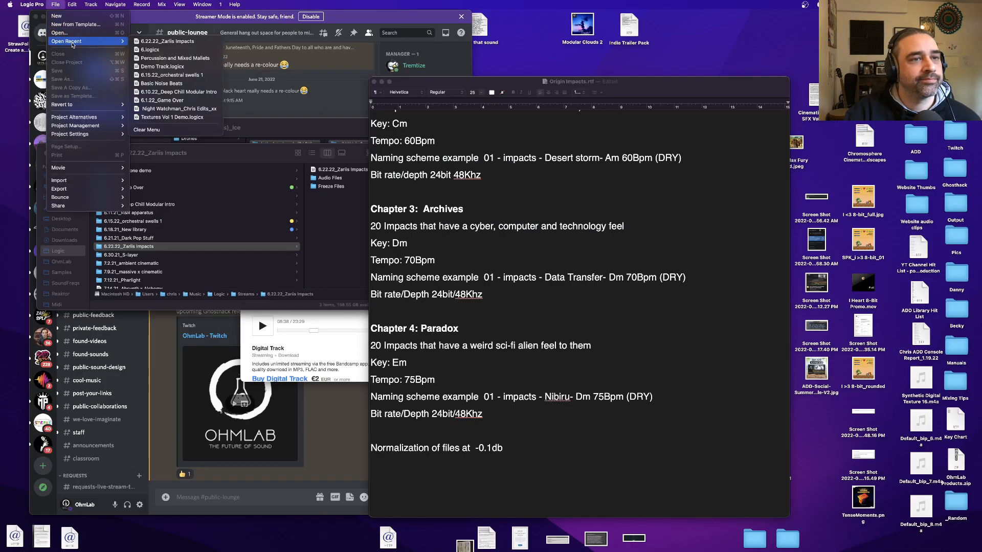
click(134, 41)
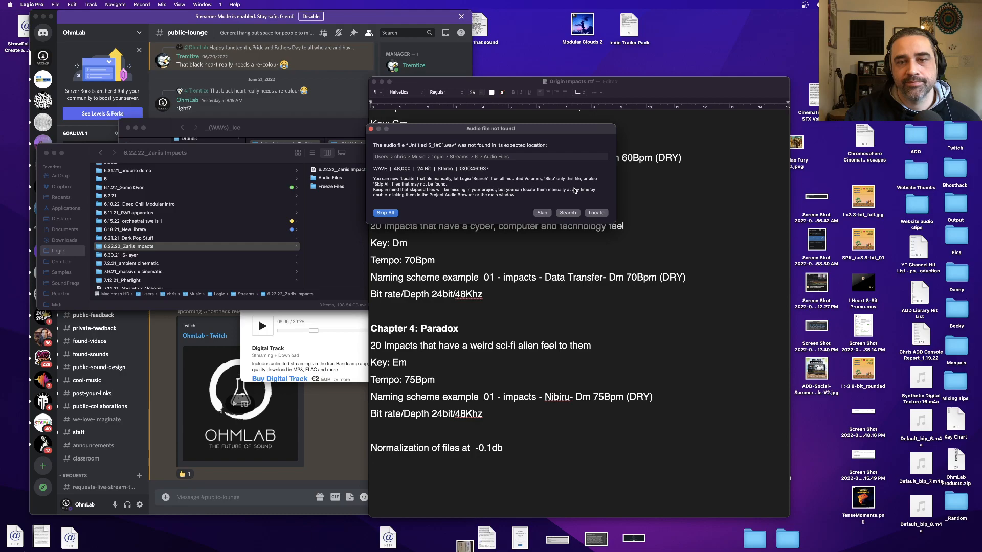
click(543, 213)
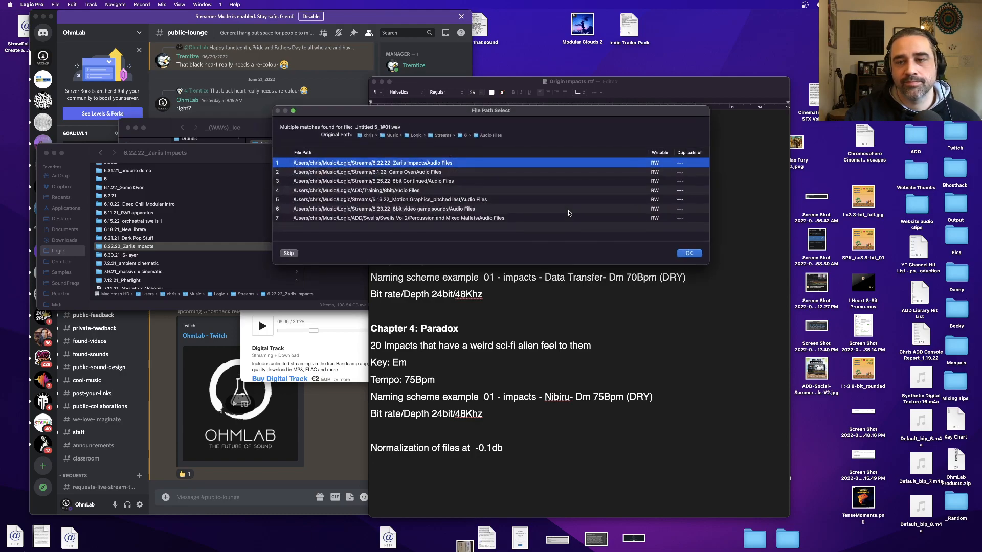
click(289, 254)
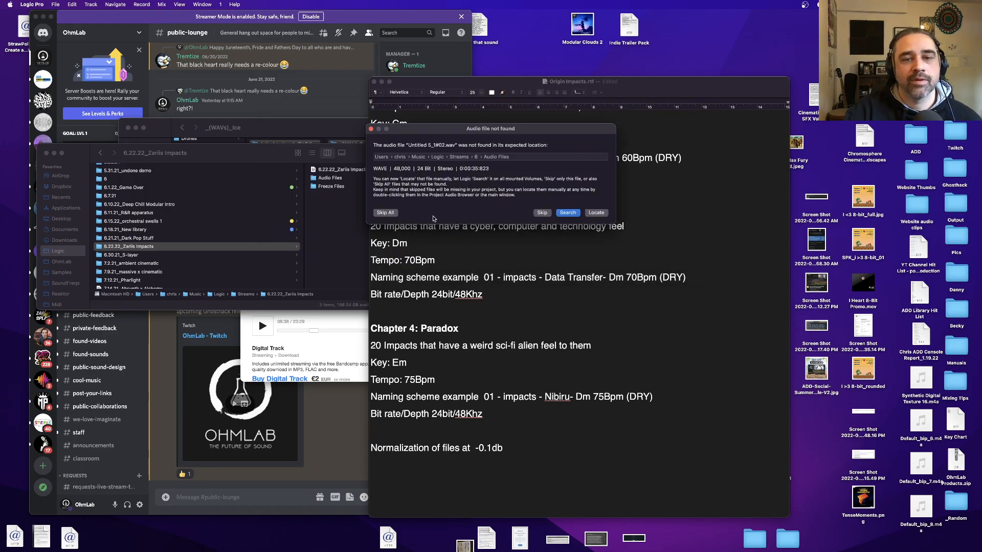
Skip all remaining missing audio files, dismiss the missing-file alert and close 6.logicx
click(385, 213)
click(498, 188)
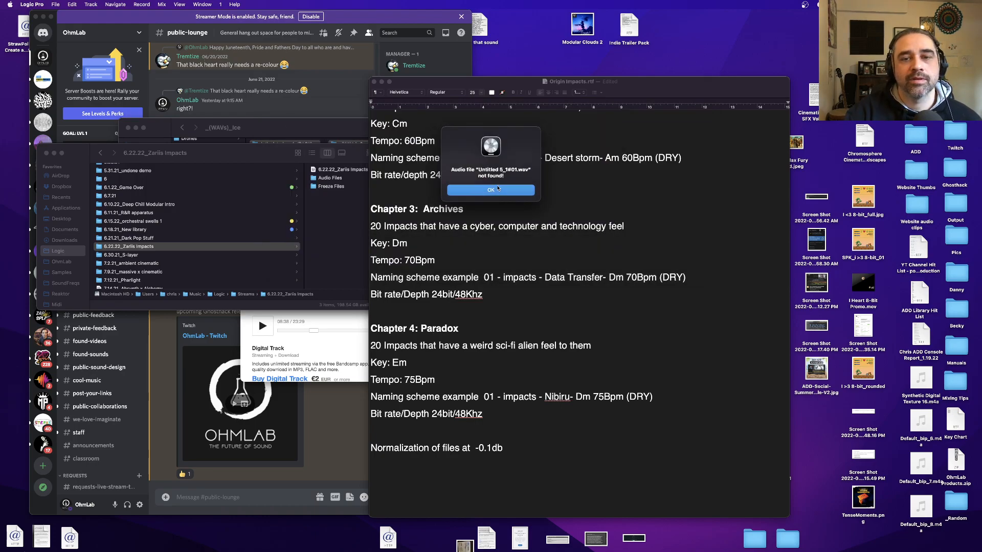
click(6, 14)
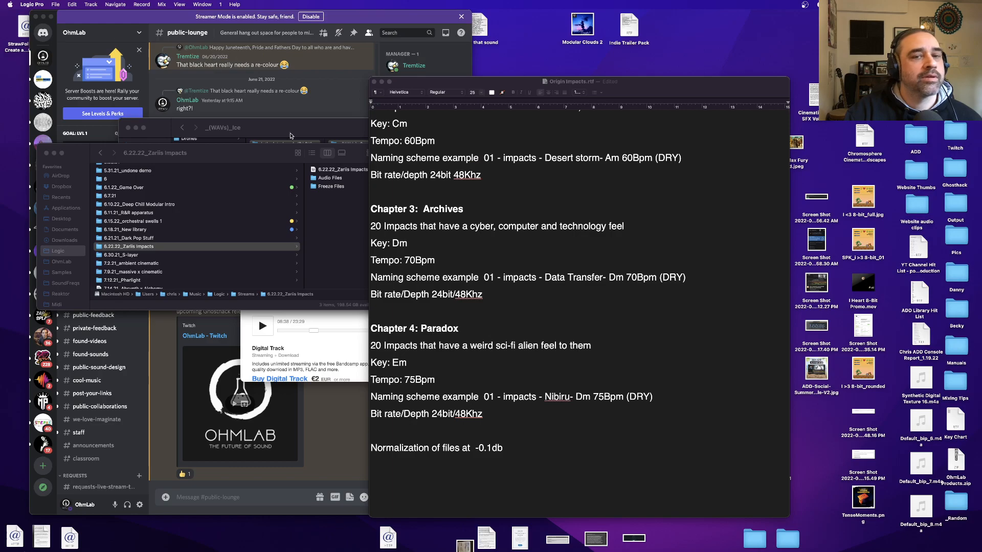
Open the recent project 6.logicx and choose to locate the missing Untitled 5_1#01.wav manually
click(56, 4)
mouse_move(82, 42)
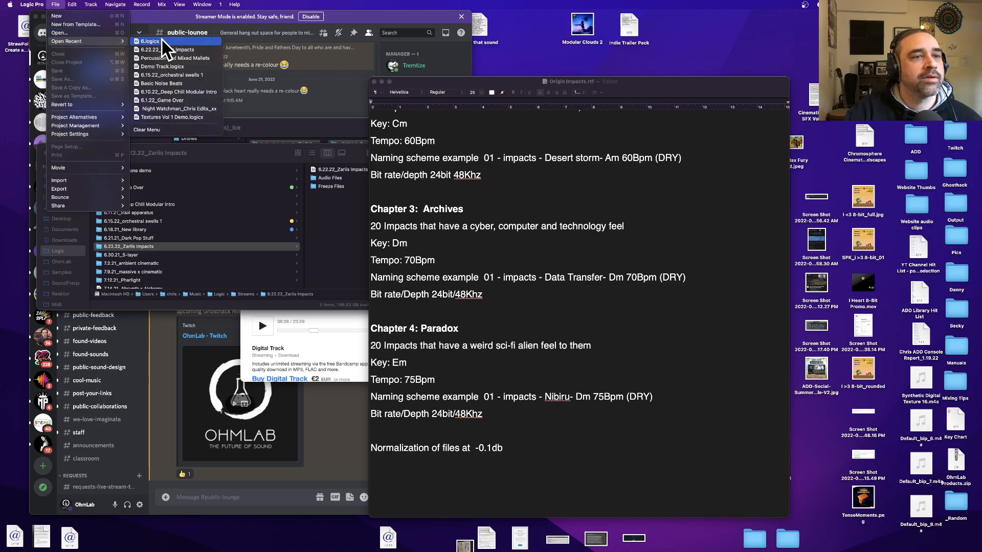
click(162, 42)
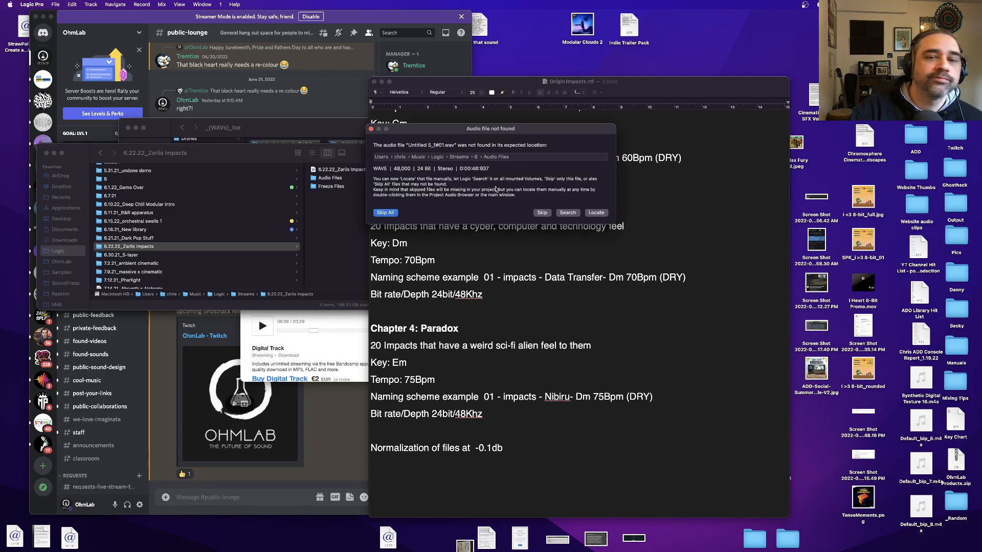
click(597, 212)
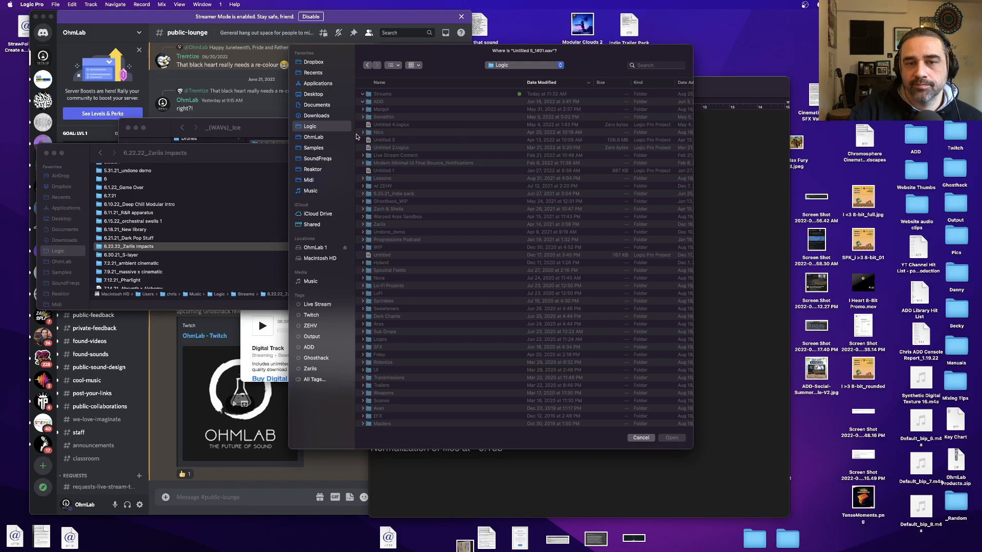
Relink the missing file to Untitled 5_1#01.wav in the Audio Files folder of the 6.22.22_Zarlis Impacts project
double_click(380, 110)
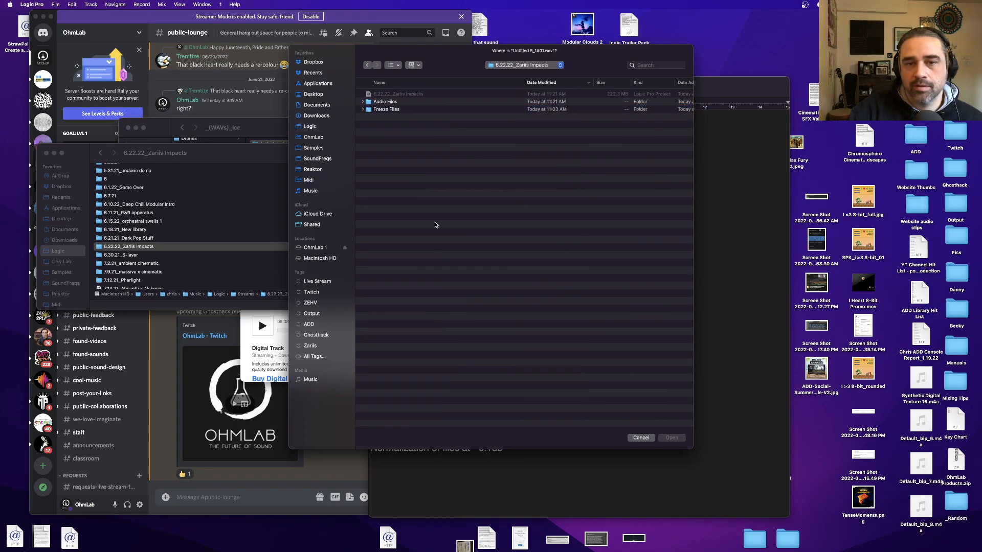
click(402, 102)
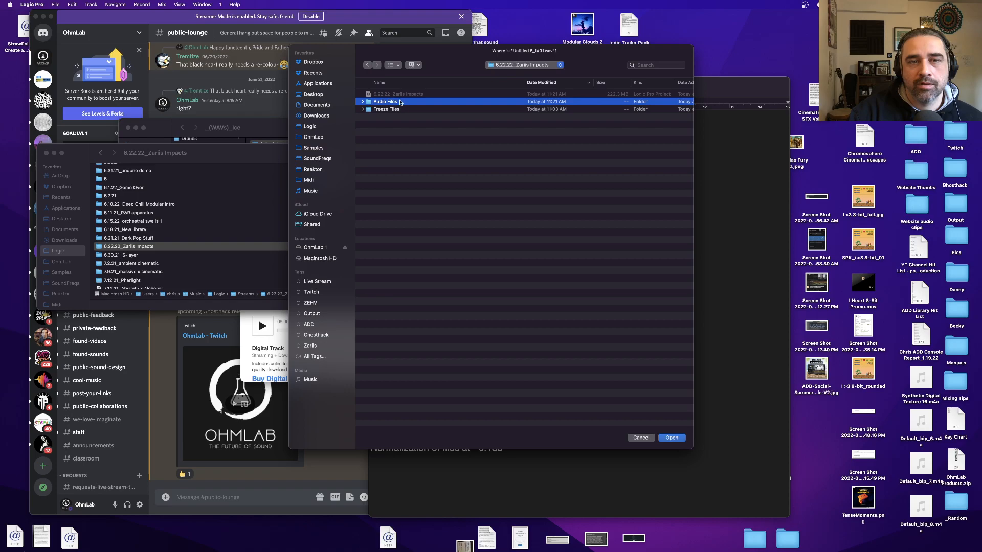
click(673, 438)
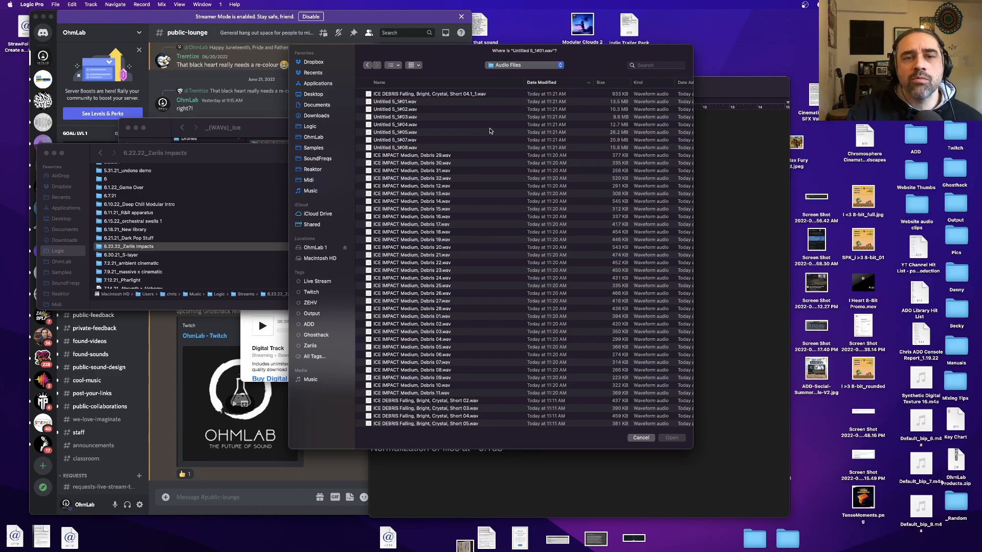
click(417, 101)
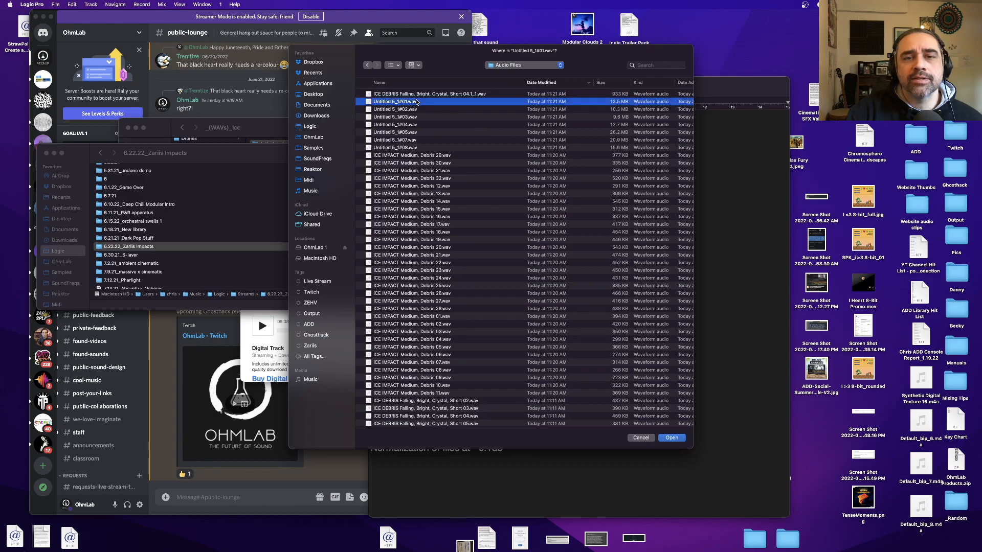
click(679, 440)
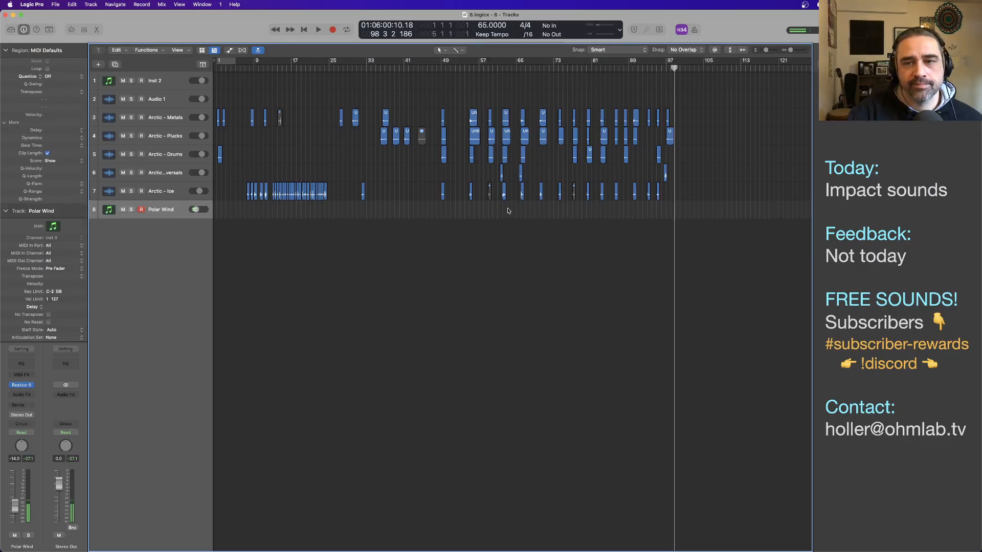
Place the playhead at bar 96 beat 2, just before the last group of impact regions
scroll(499, 206, up, 3)
scroll(499, 206, up, 2)
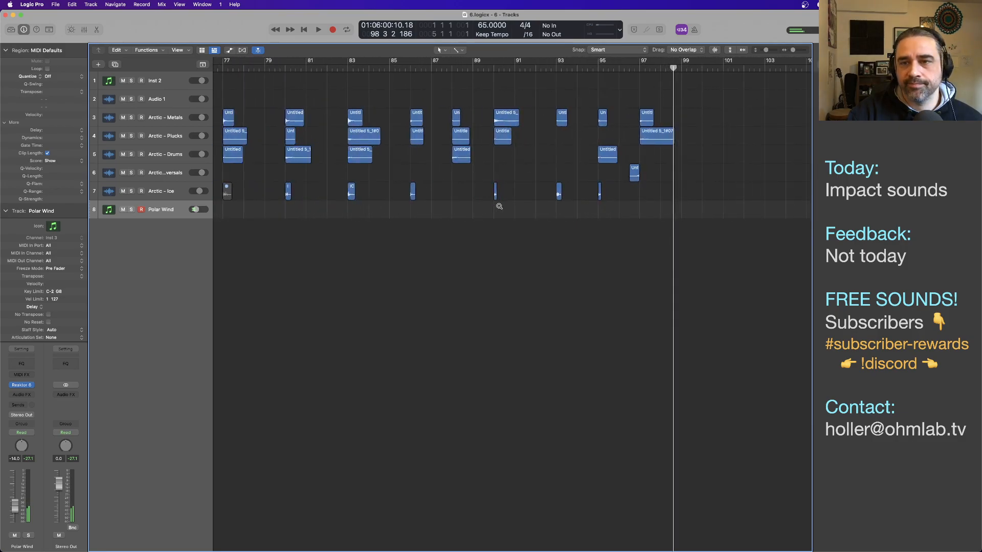
click(621, 74)
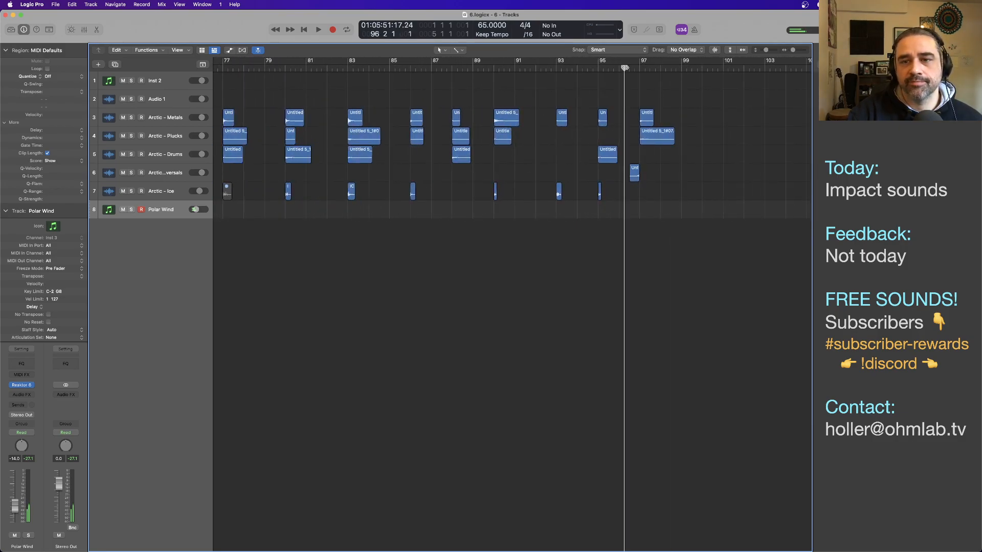
Play back the last group of impact regions from bar 96 and stop after bar 98
key(space)
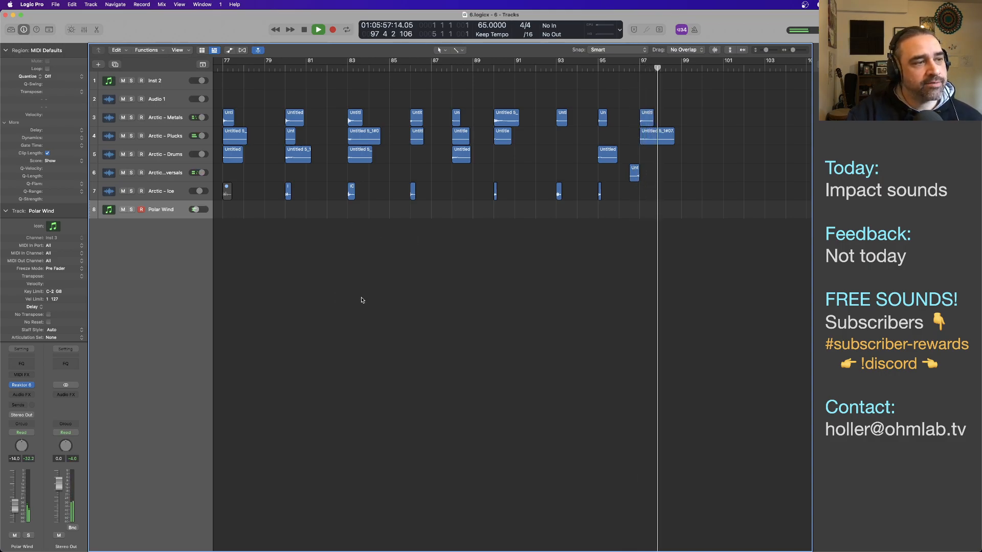
key(space)
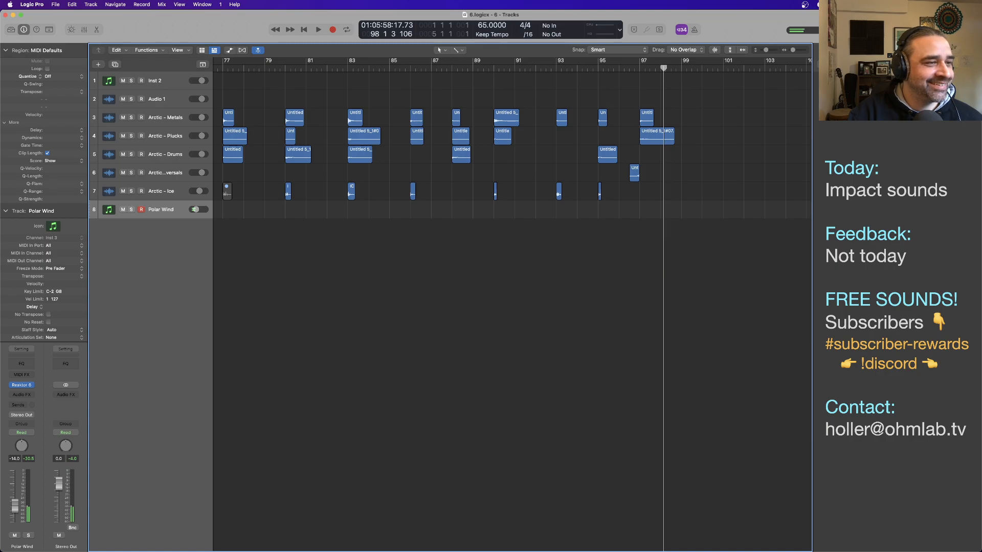
Play the layered impacts from just before bar 49, jumping through the groups near bars 55, 59, 62 and 65
scroll(427, 170, left, 5)
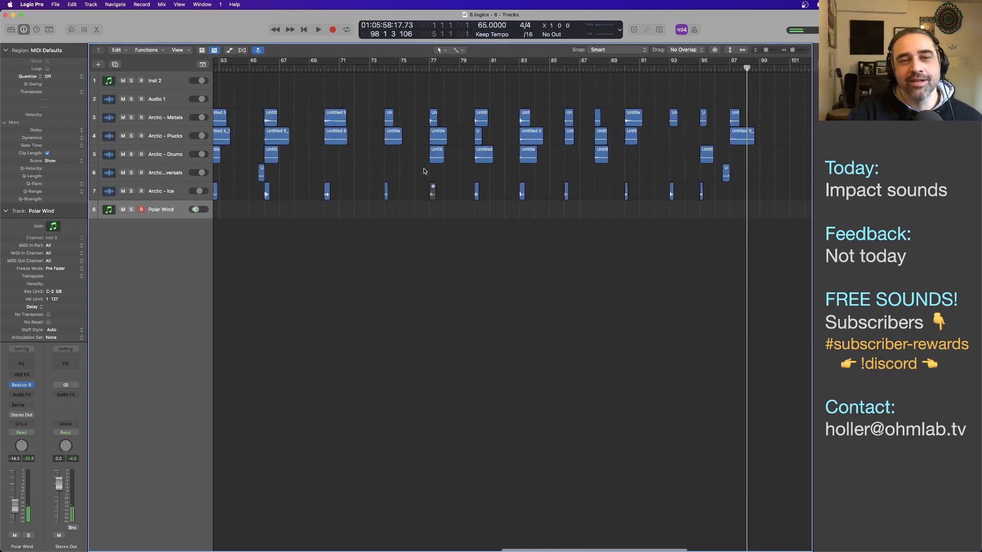
scroll(426, 170, left, 5)
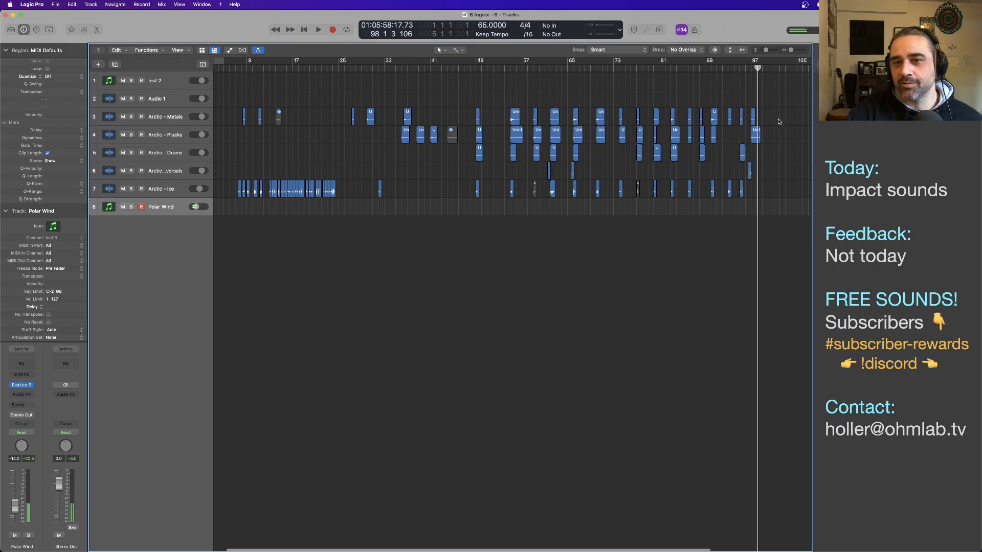
drag(780, 118, 478, 121)
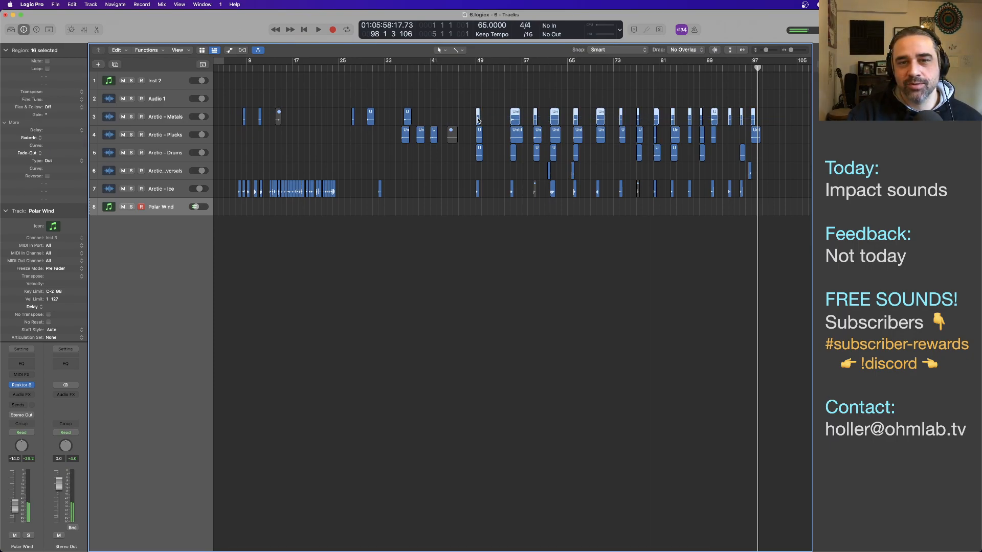
click(474, 120)
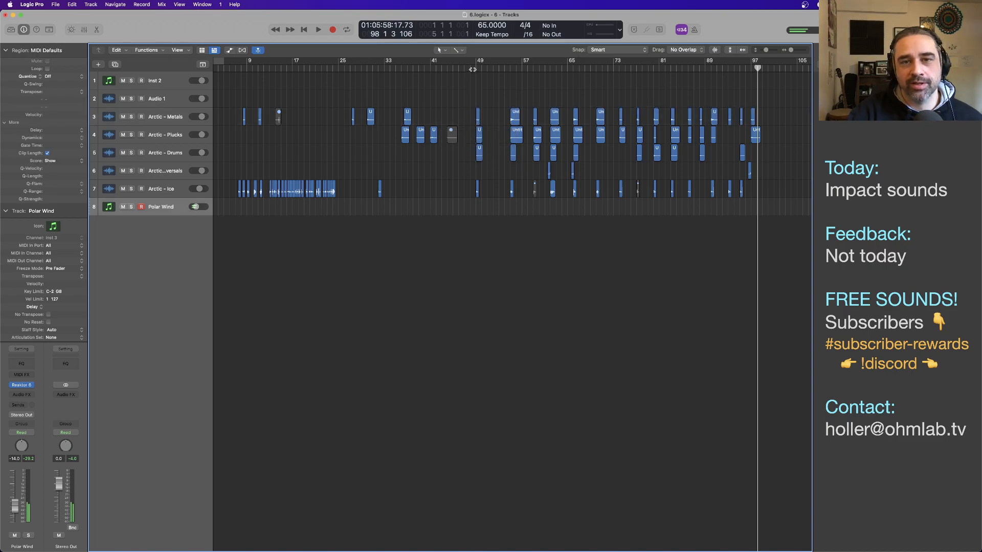
click(472, 69)
key(space)
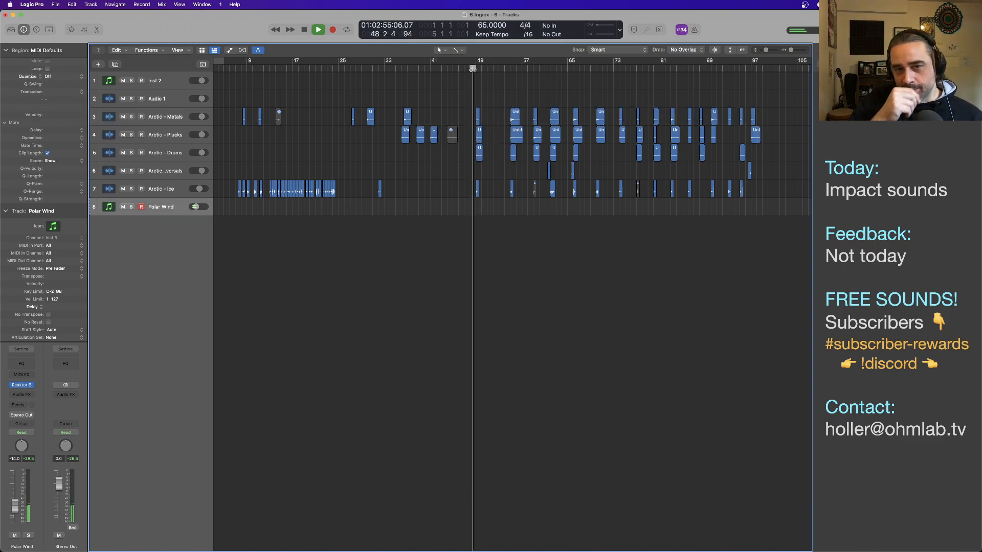
click(506, 68)
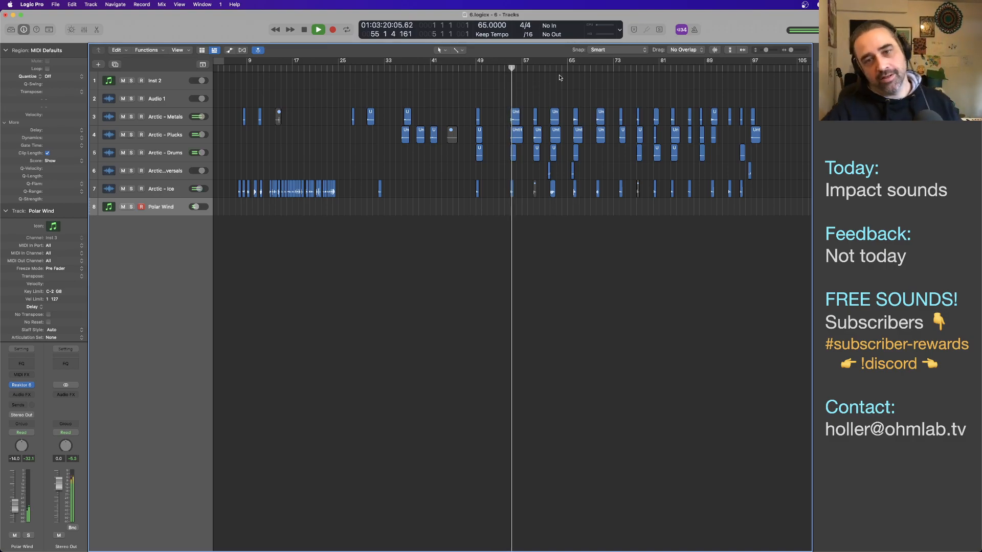
click(534, 69)
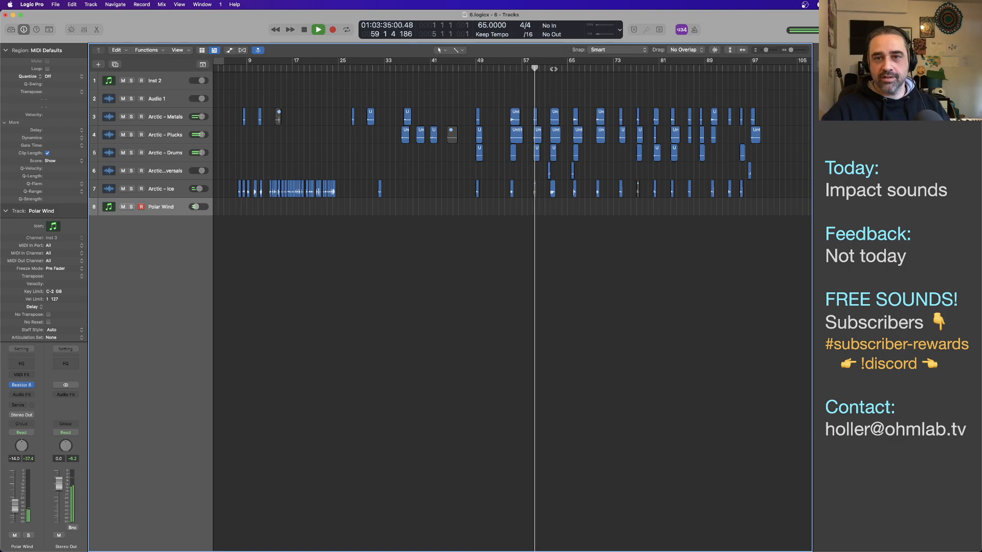
click(550, 68)
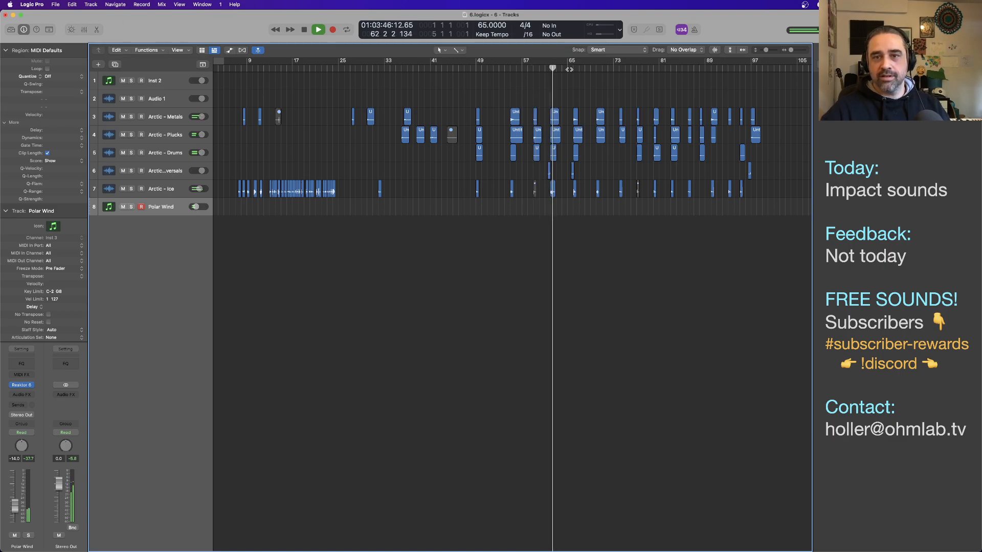
click(570, 69)
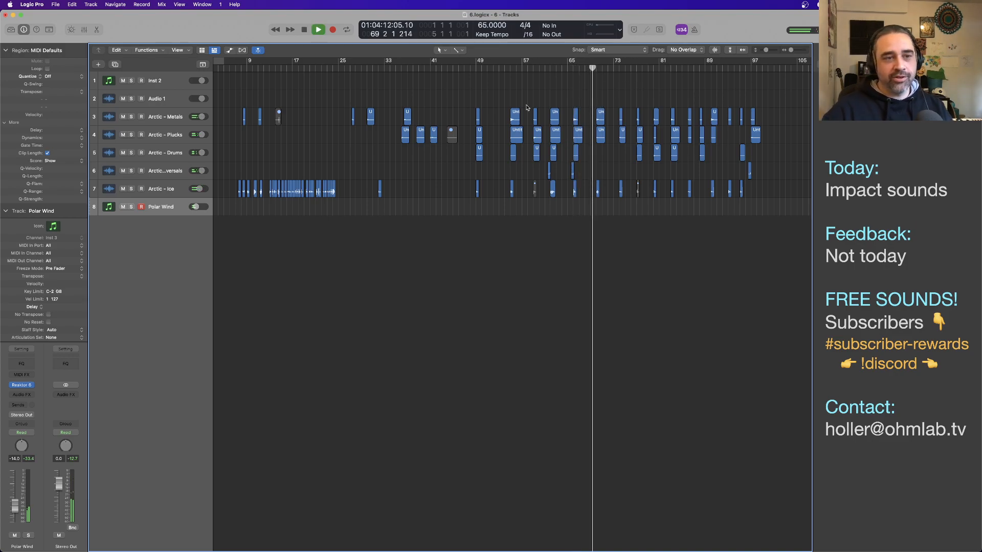
key(space)
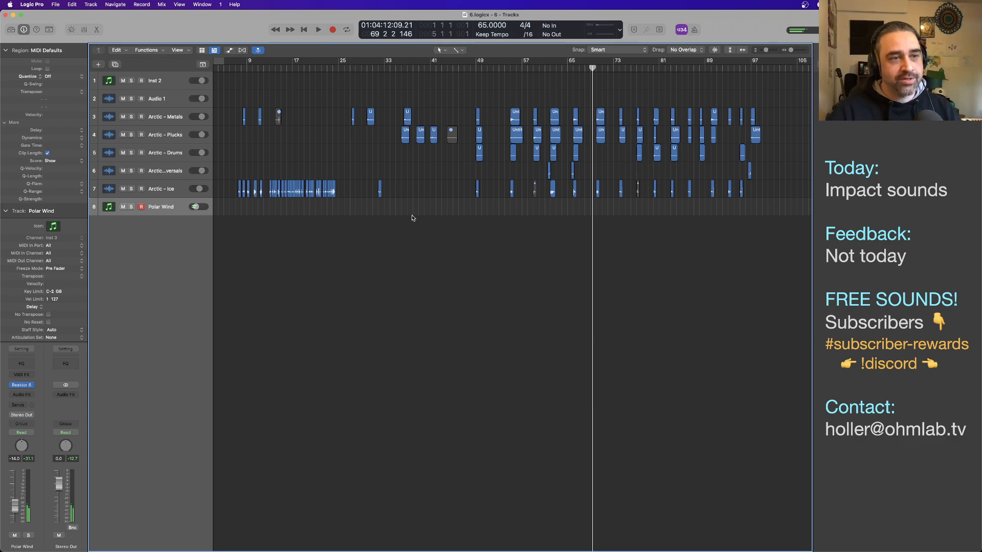
Show the whole arrangement of 6.logicx and close the project
ctrl+alt+click(412, 239)
ctrl+alt+click(412, 238)
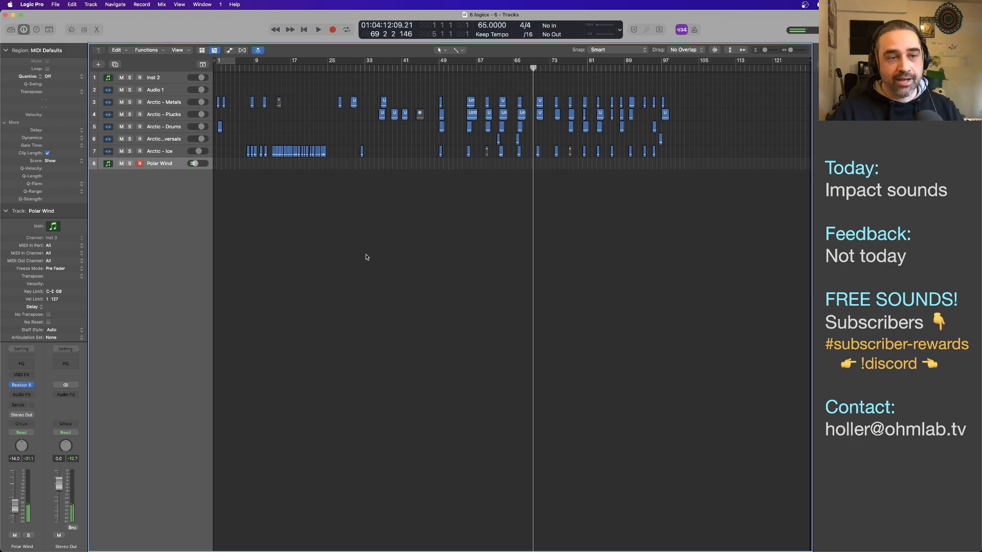
click(6, 15)
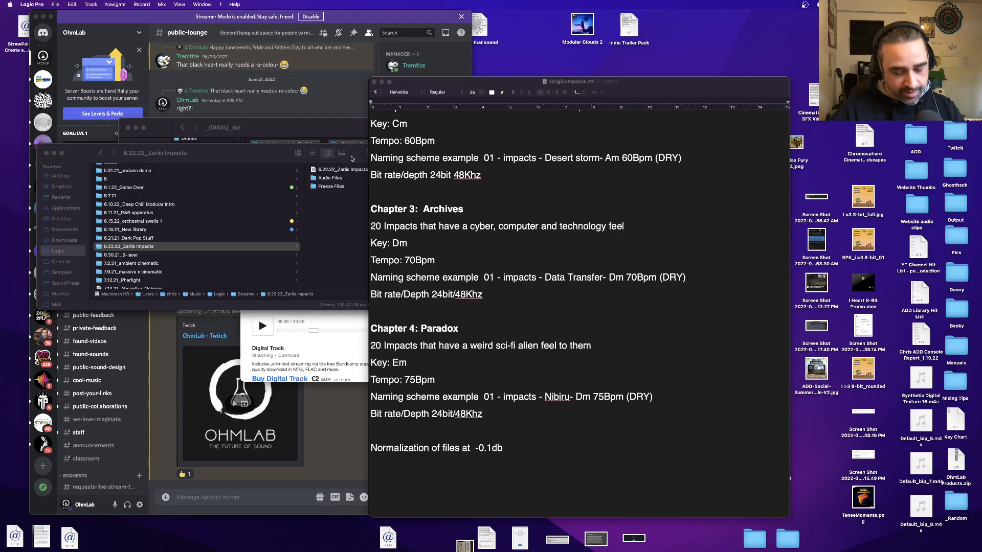
Create a new project from the Production Stream template in My Templates
click(57, 5)
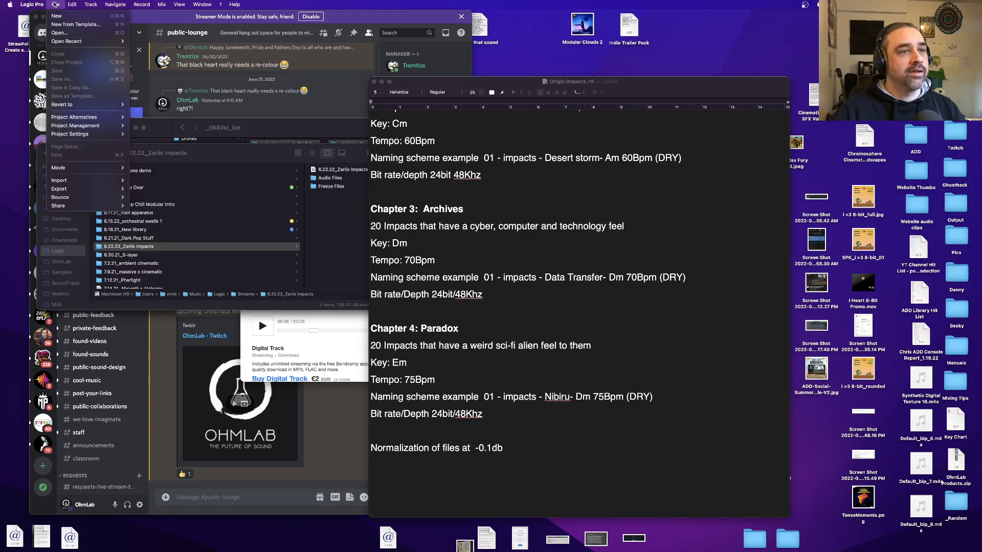
click(65, 26)
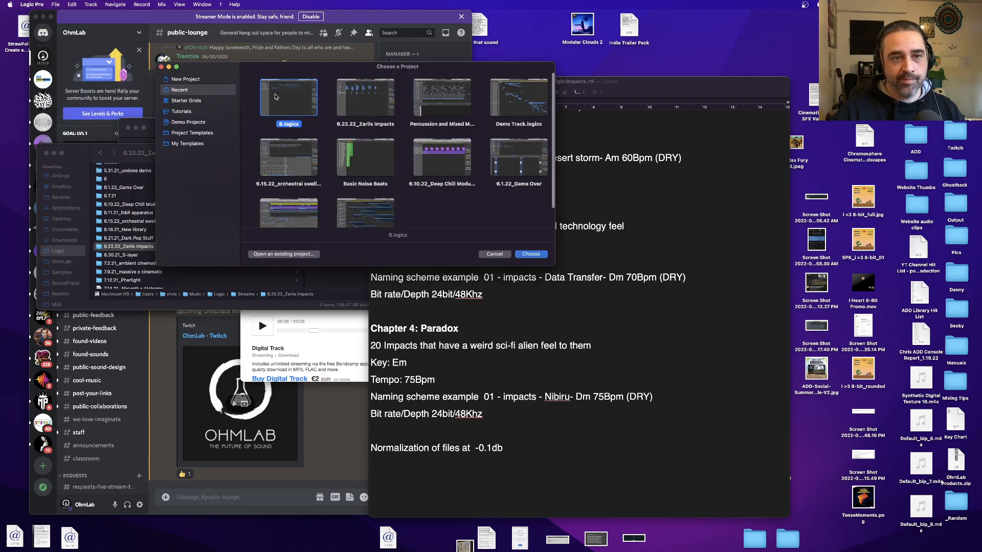
click(193, 133)
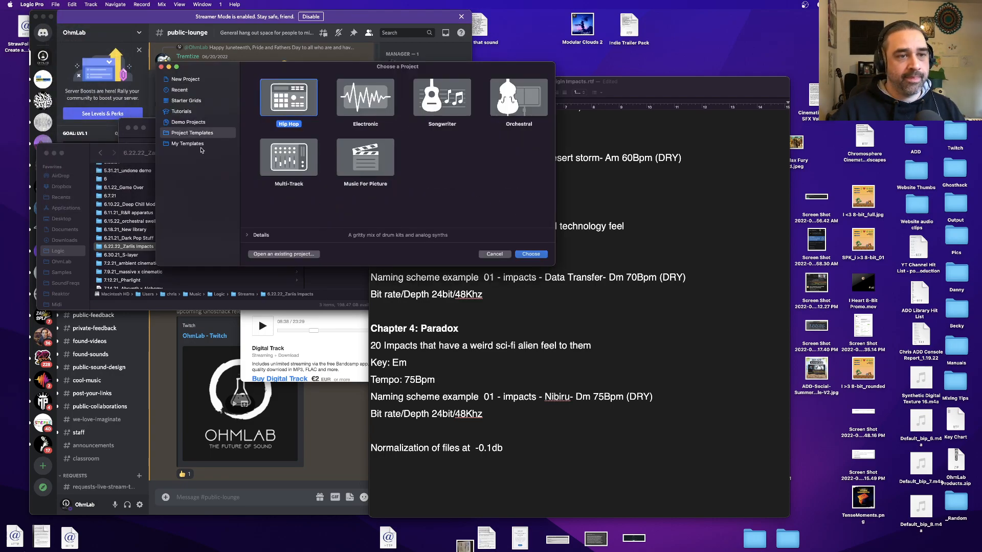
click(202, 143)
click(363, 159)
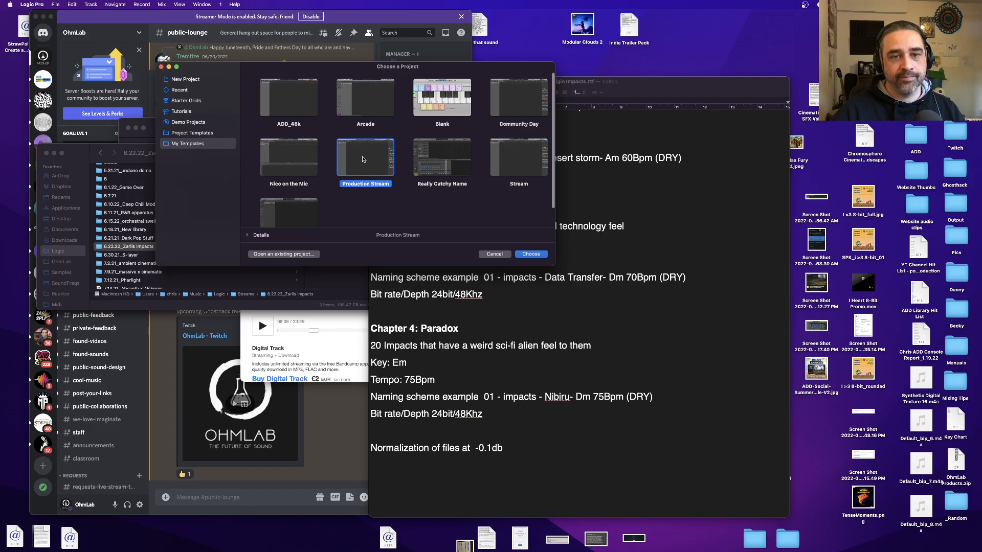
double_click(372, 159)
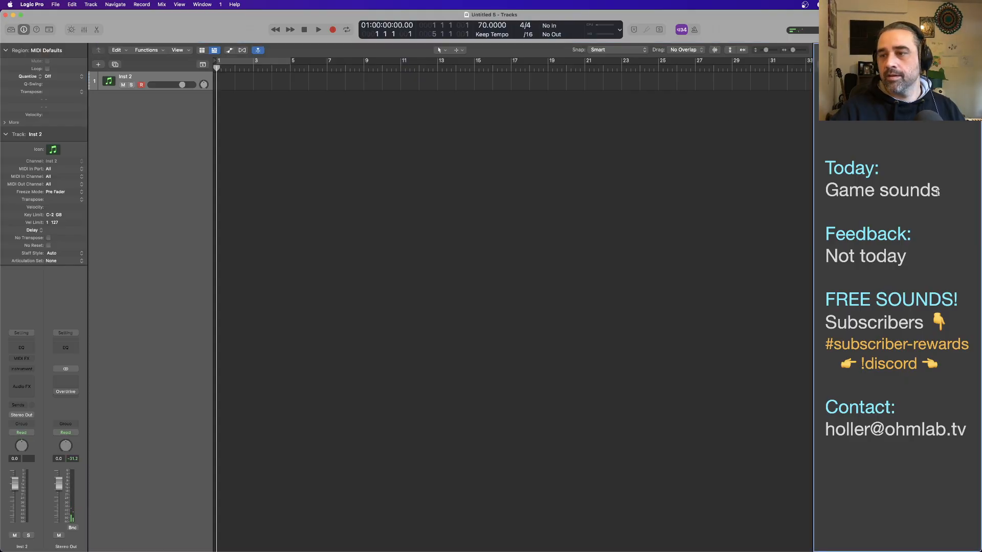
Replace the text under "Today:" in the project notes with "Impacts"
drag(944, 191, 766, 187)
text(Impacts)
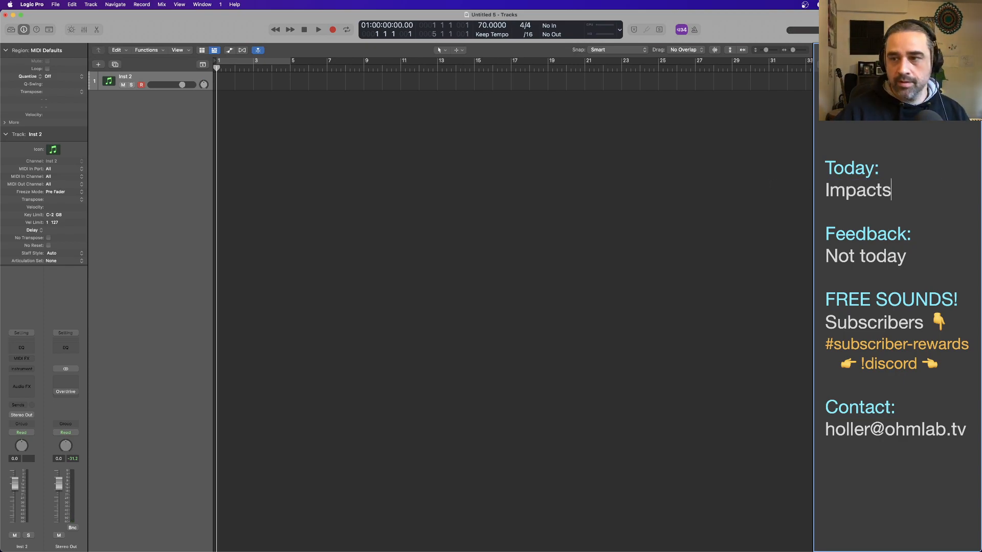
Switch to TextEdit, examine the chapter specifications for the impacts in Origin Impacts.rtf, and return to Logic Pro
key(super+Tab)
key(super+Tab)
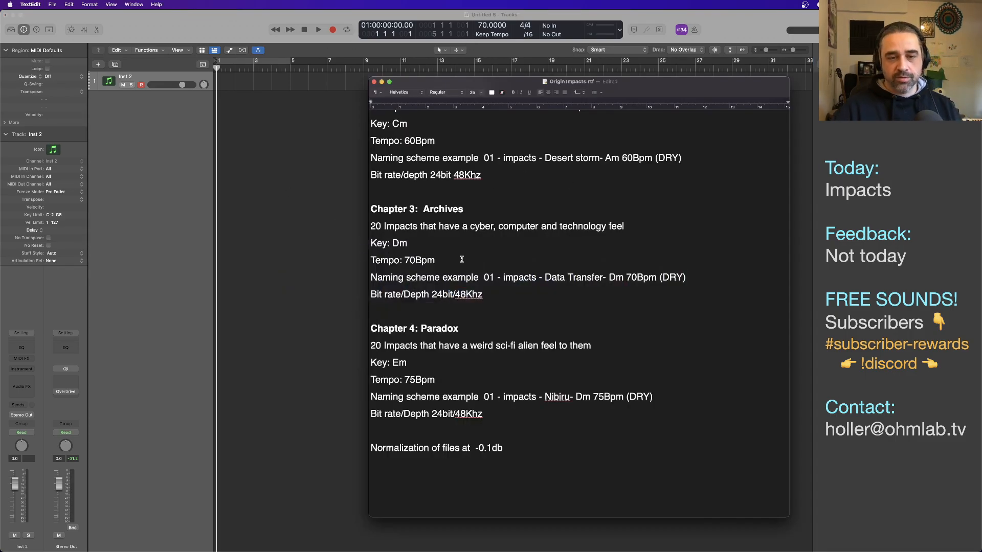
scroll(530, 294, up, 4)
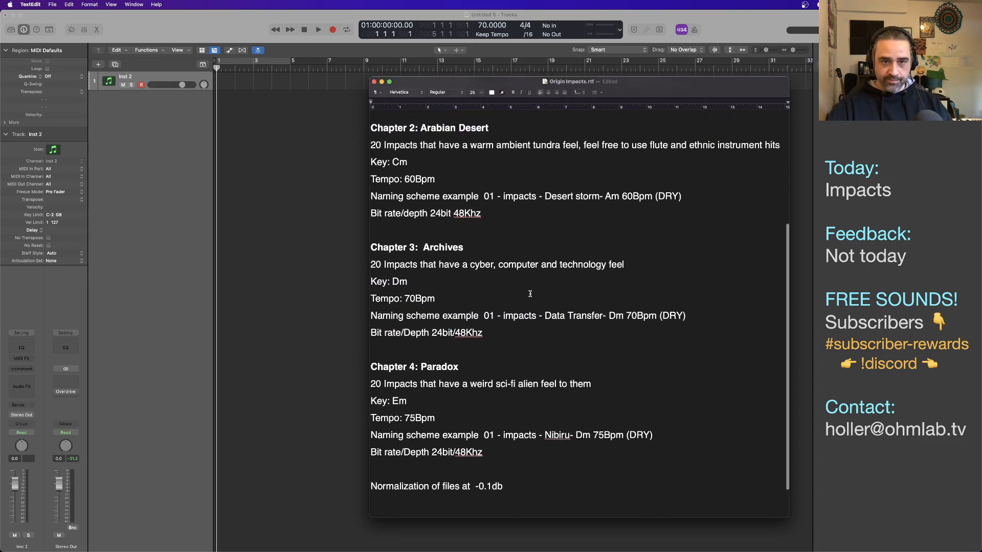
scroll(530, 294, down, 2)
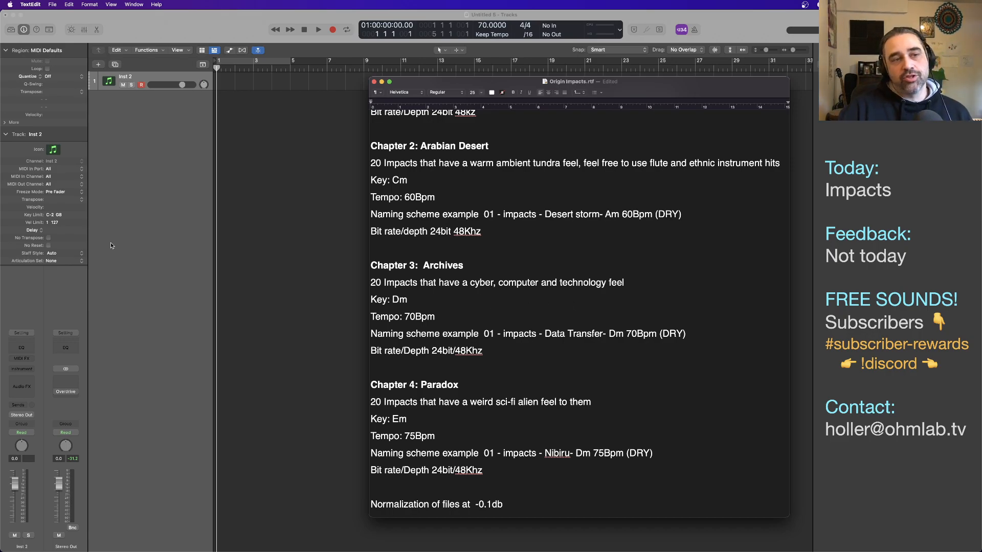
click(330, 197)
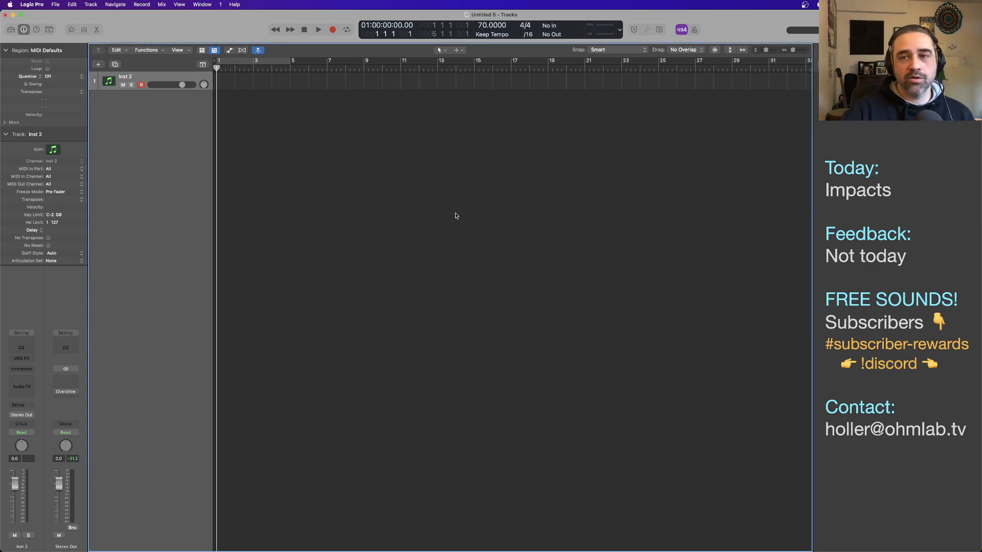
key(super+Tab)
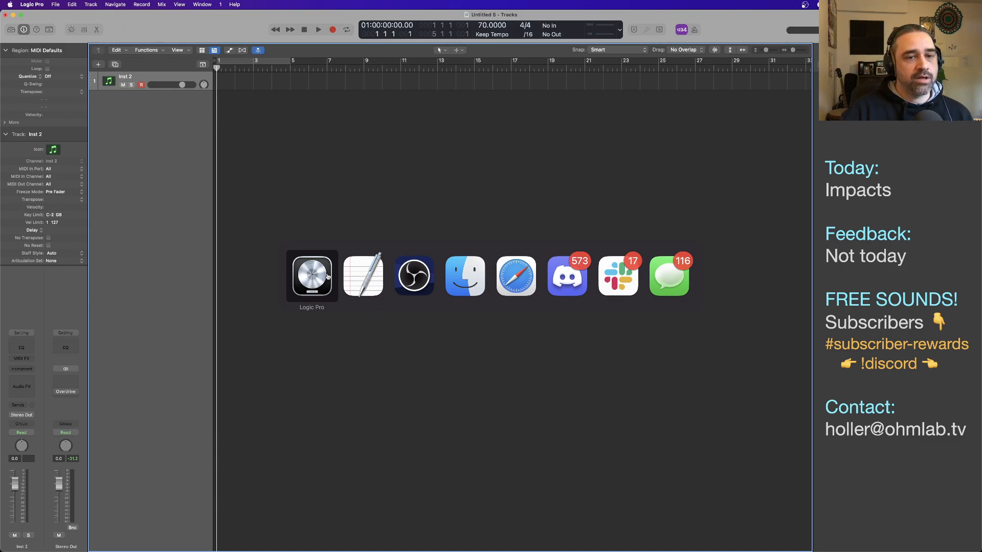
Insert a stereo Kontakt instrument on the Inst 2 track
click(29, 372)
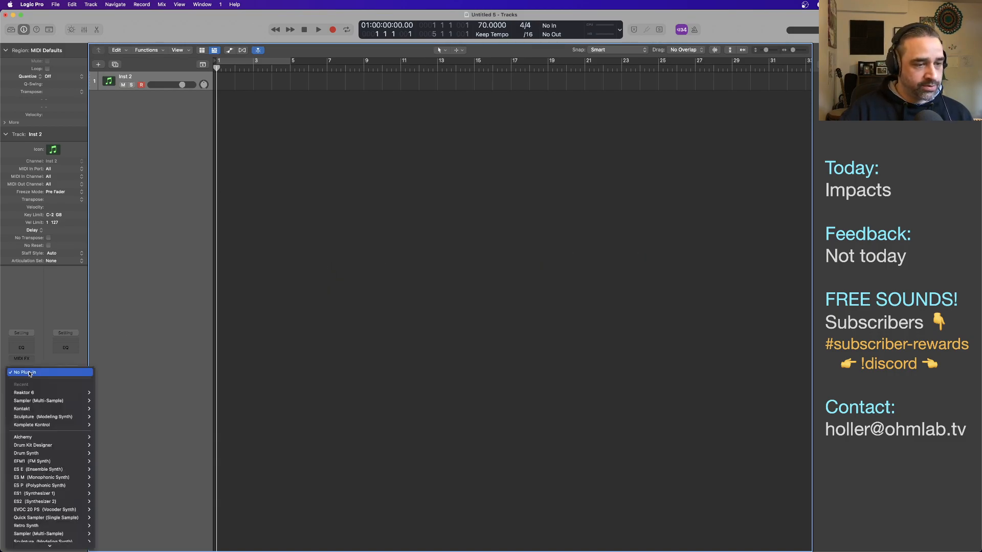
mouse_move(46, 401)
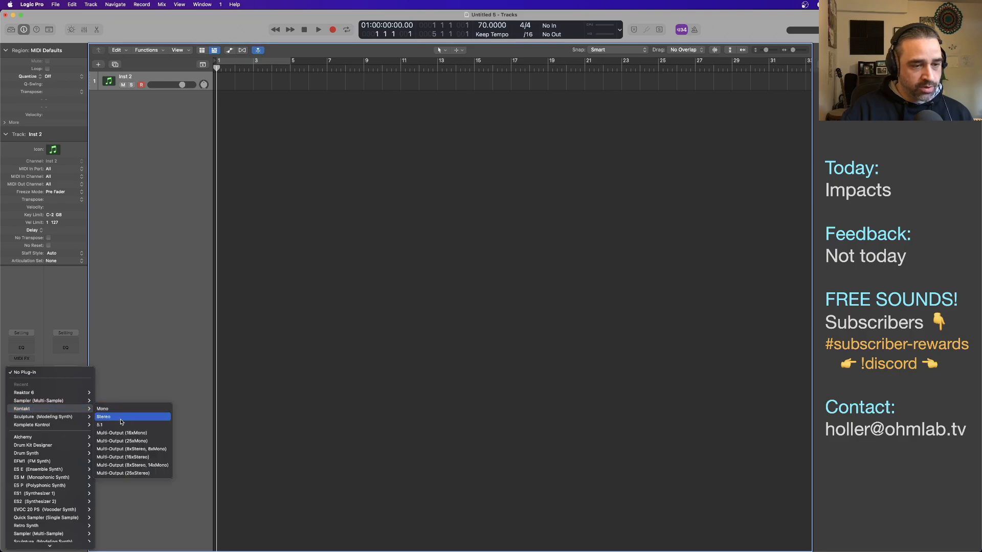
click(130, 409)
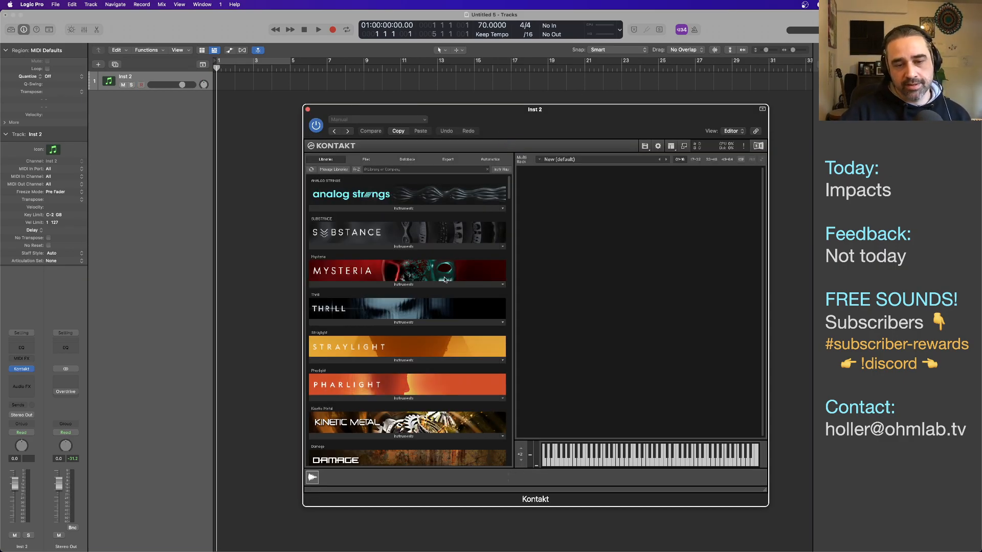
Load PERC Bad A Krunch Kit.nki from the Damage library into Kontakt
scroll(411, 304, down, 8)
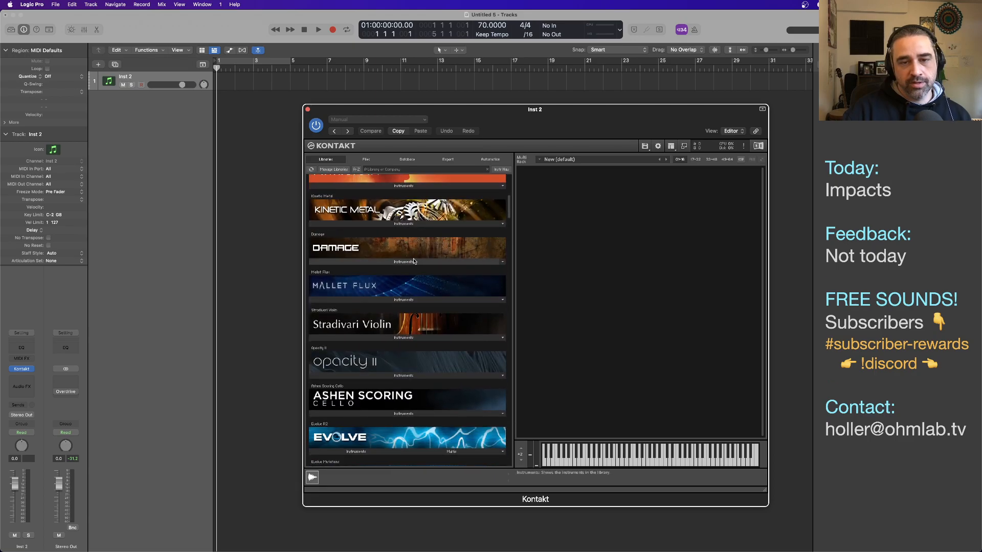
click(412, 262)
drag(620, 119, 552, 113)
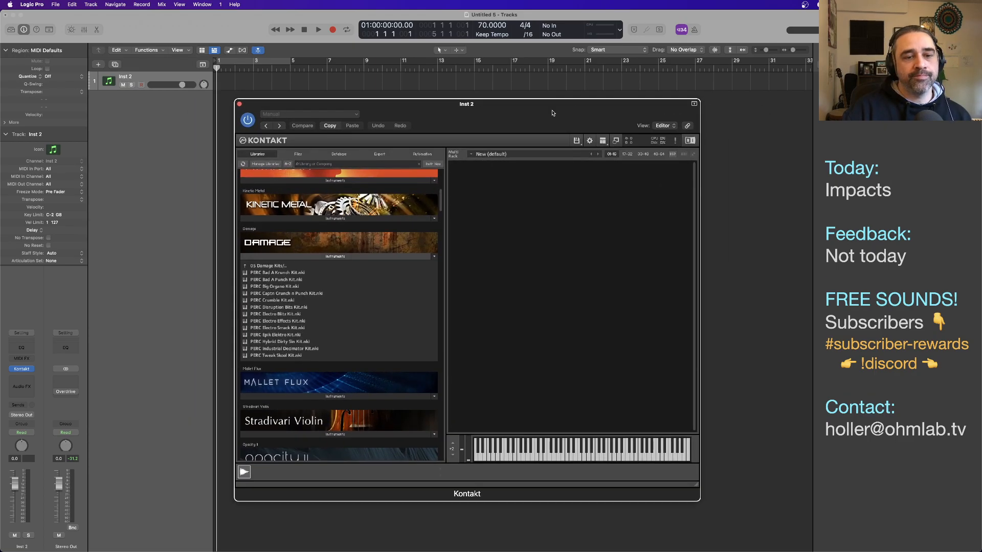
click(286, 274)
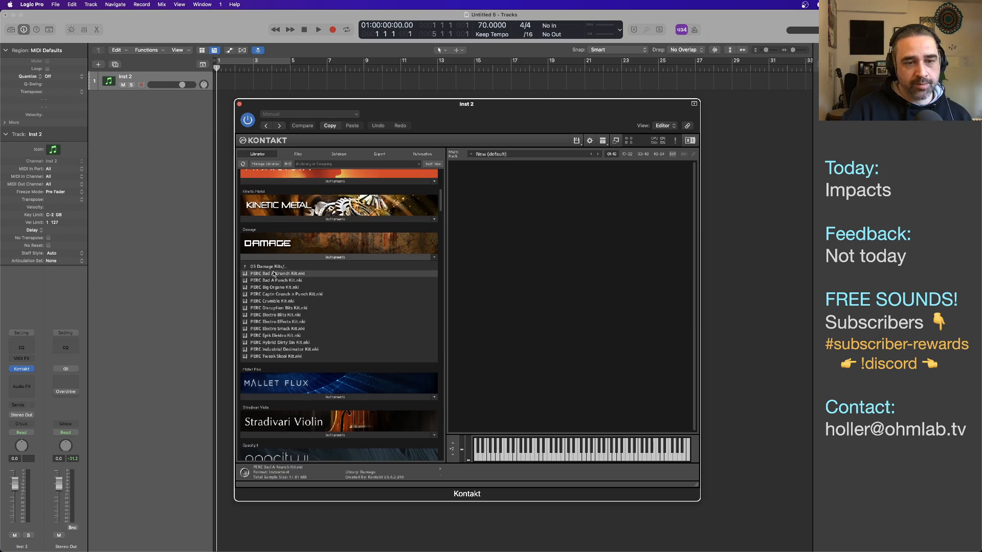
double_click(299, 274)
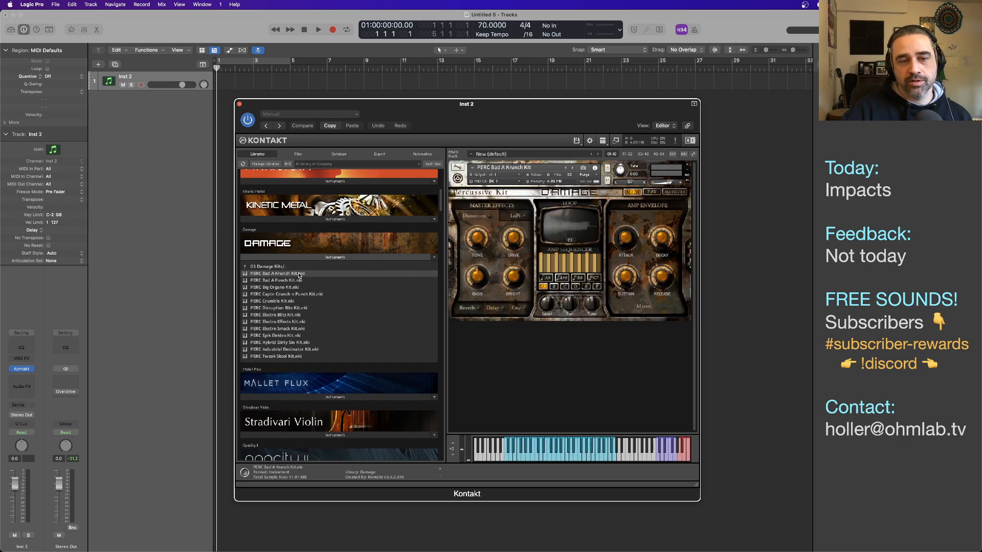
Reposition the Kontakt window higher over the tracks area and return focus to the Tracks window
drag(468, 114, 490, 111)
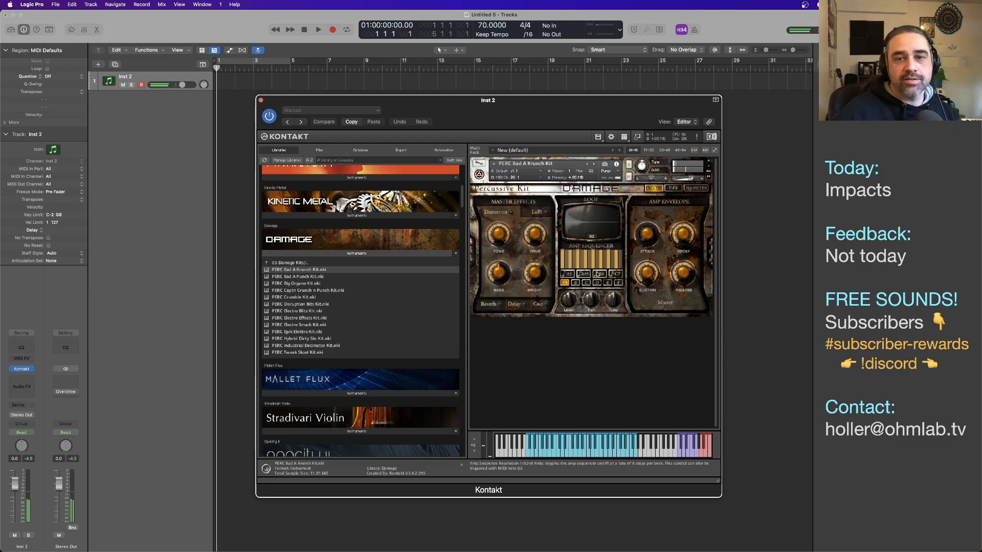
drag(462, 109, 477, 97)
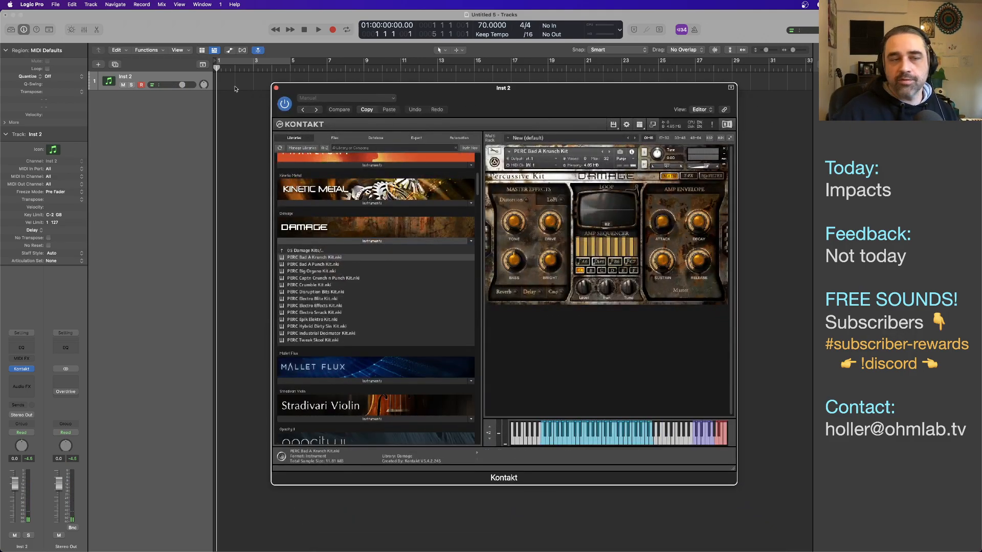
click(150, 190)
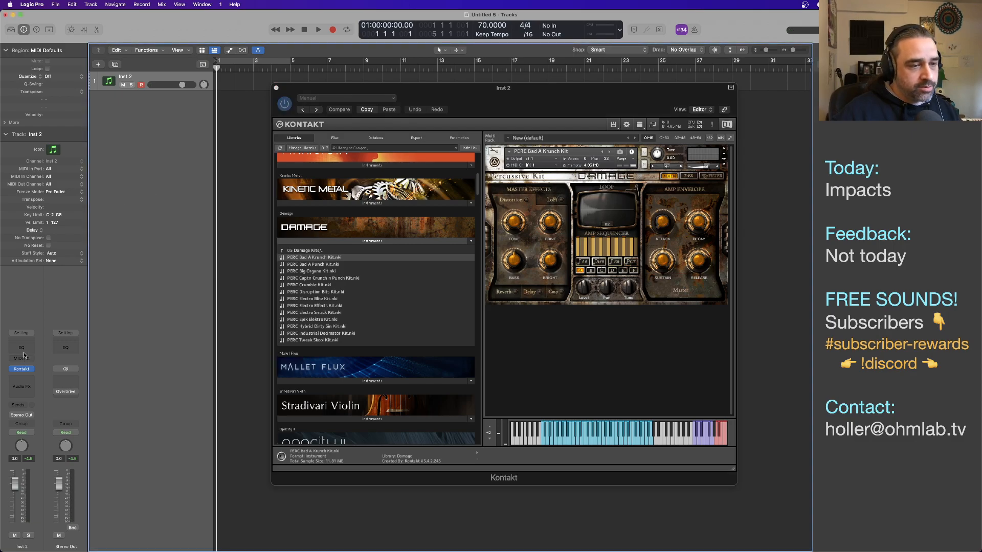
Route the output of the Inst 2 track to Bus 1
click(22, 414)
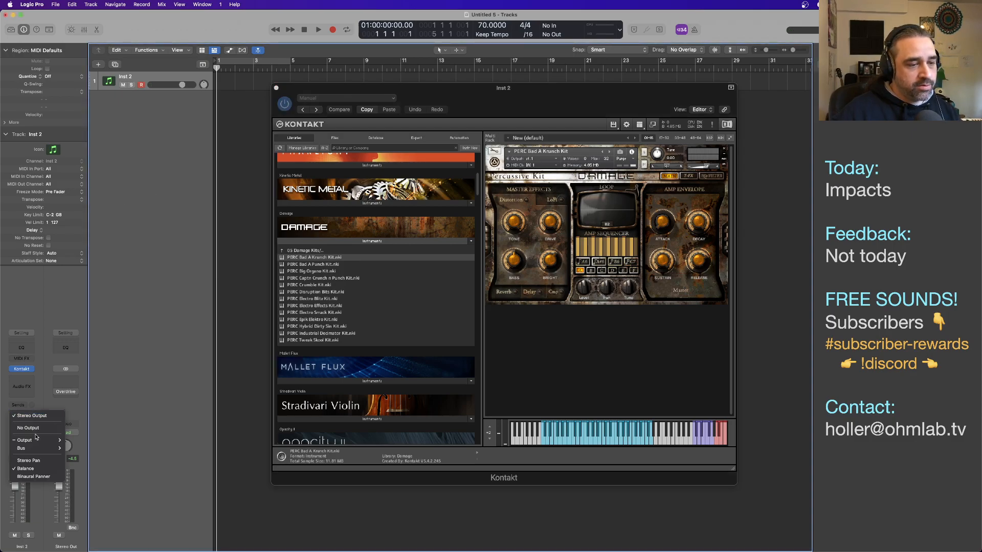
mouse_move(41, 449)
click(77, 234)
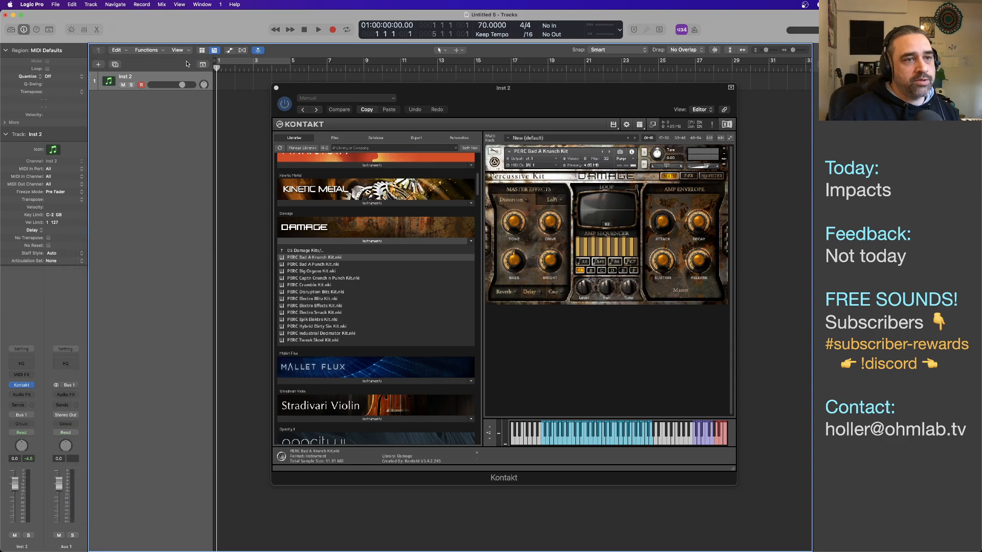
Create one audio track and set its input to Bus 1
click(99, 64)
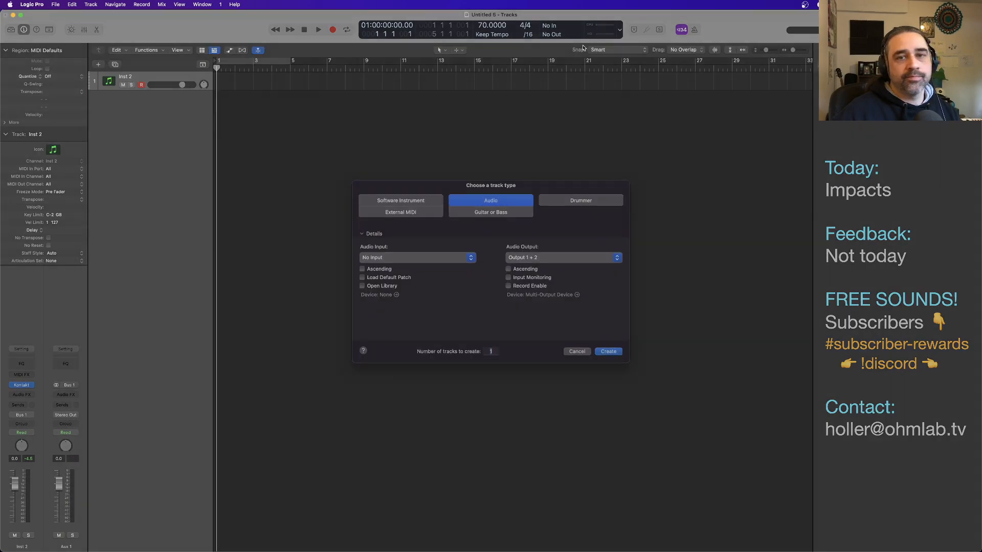
key(Return)
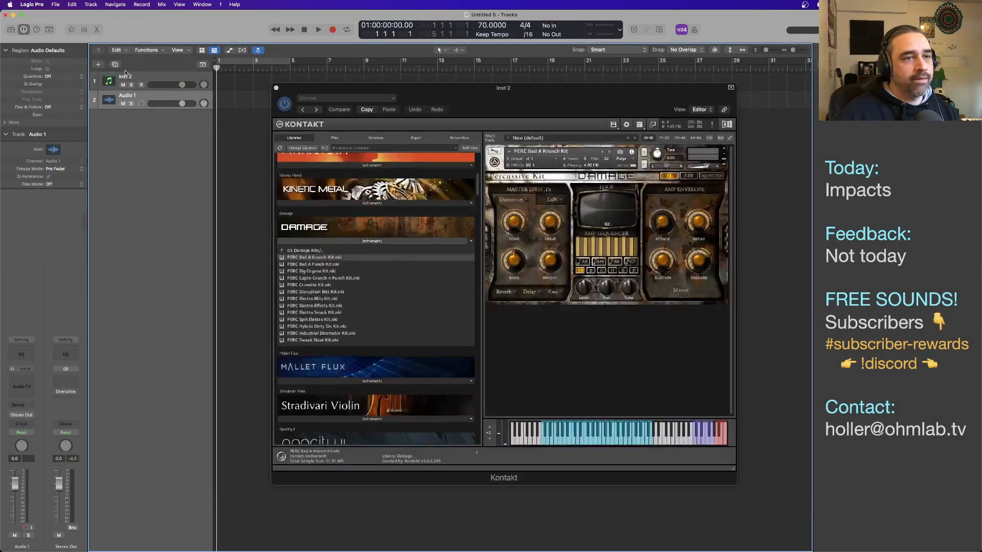
click(23, 369)
mouse_move(35, 377)
click(71, 235)
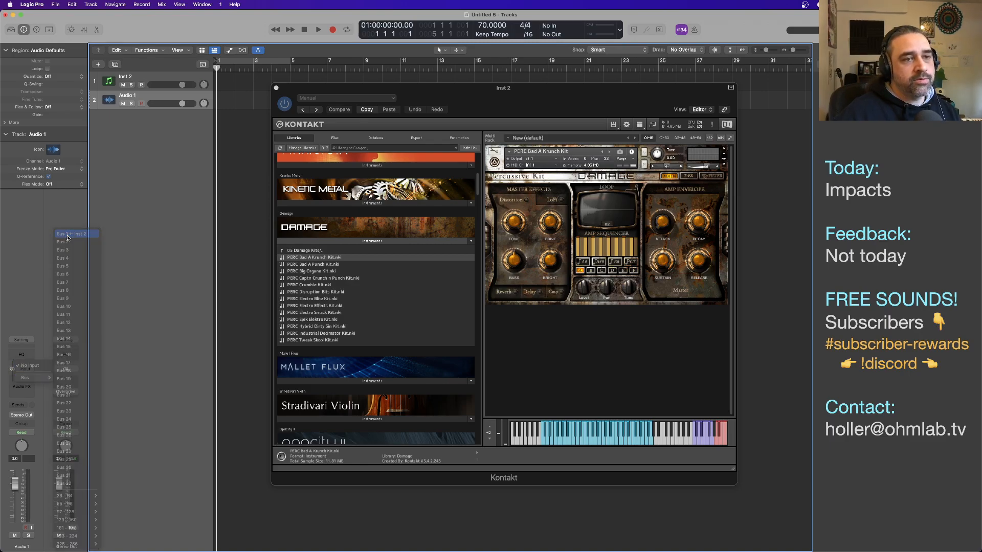
Select the Inst 2 track, move the Kontakt window below the tracks, and record a take of Damage kit hits onto Inst 2 and Audio 1
click(159, 77)
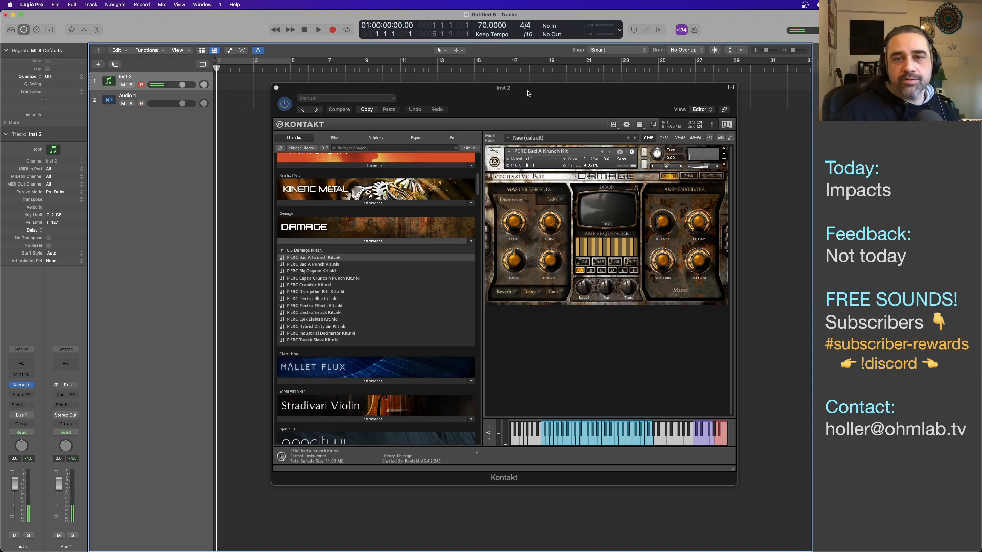
drag(562, 94, 549, 123)
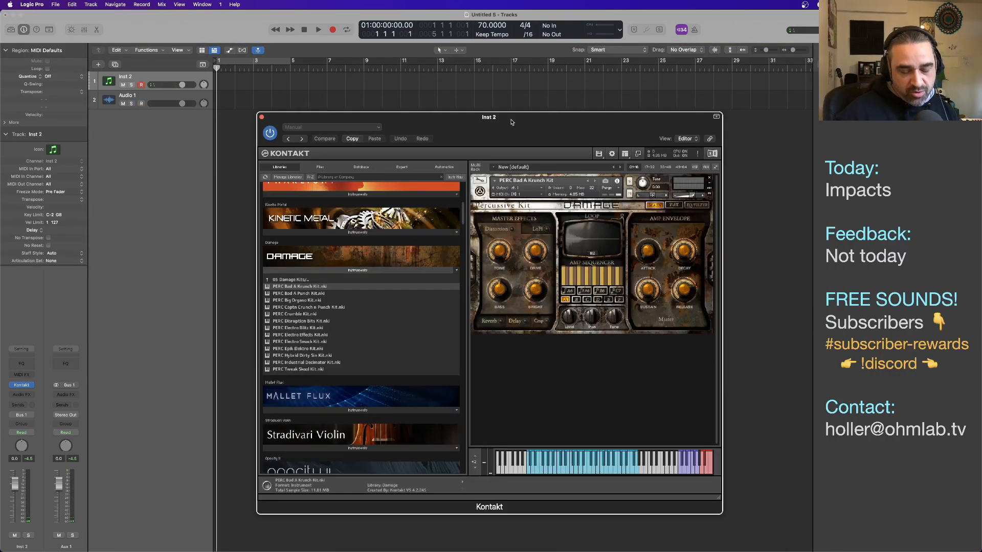
key(r)
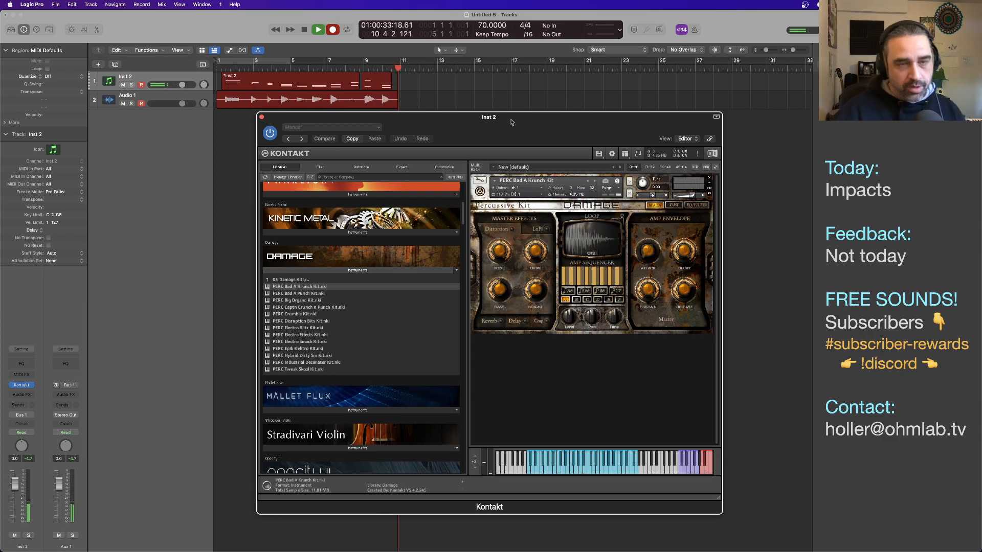
key(space)
Add an audio track below Audio 1 and set its input to No Input
click(158, 98)
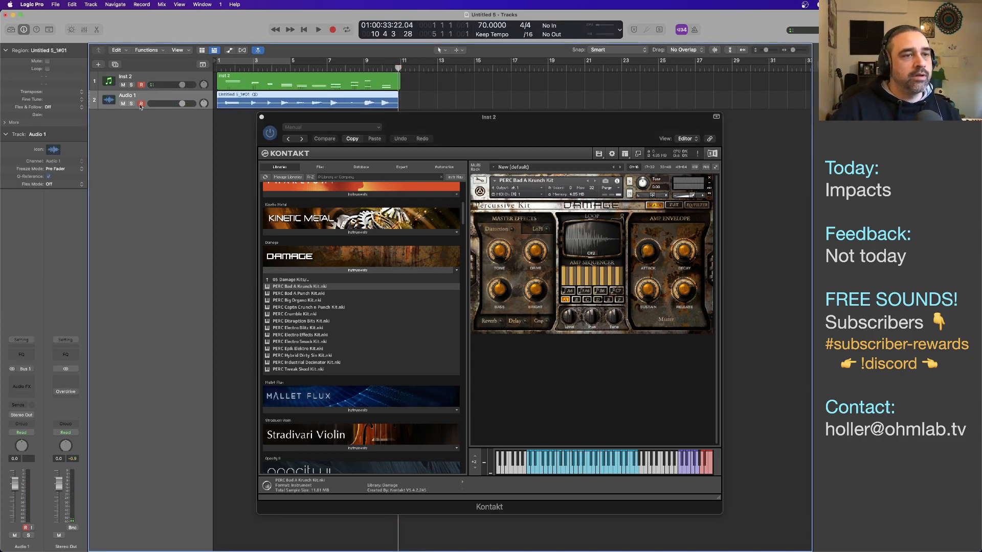
double_click(136, 122)
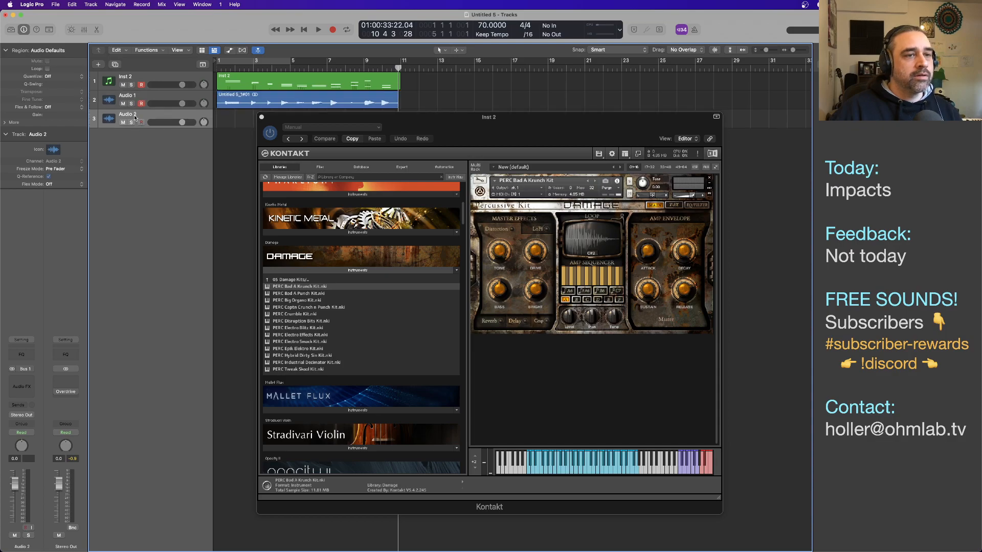
click(34, 373)
click(34, 381)
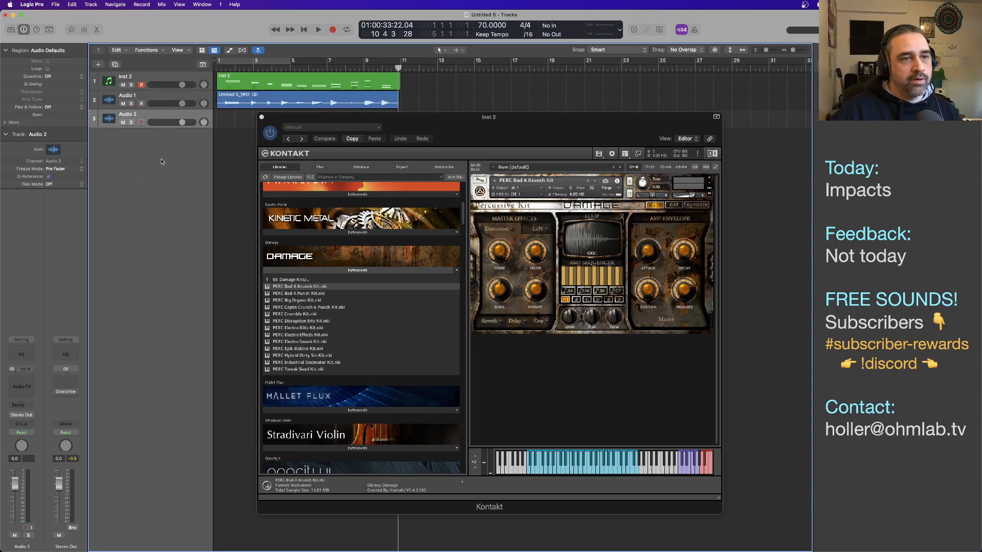
Add four more audio tracks without an input below Audio 2
double_click(161, 162)
double_click(162, 180)
double_click(162, 195)
double_click(164, 209)
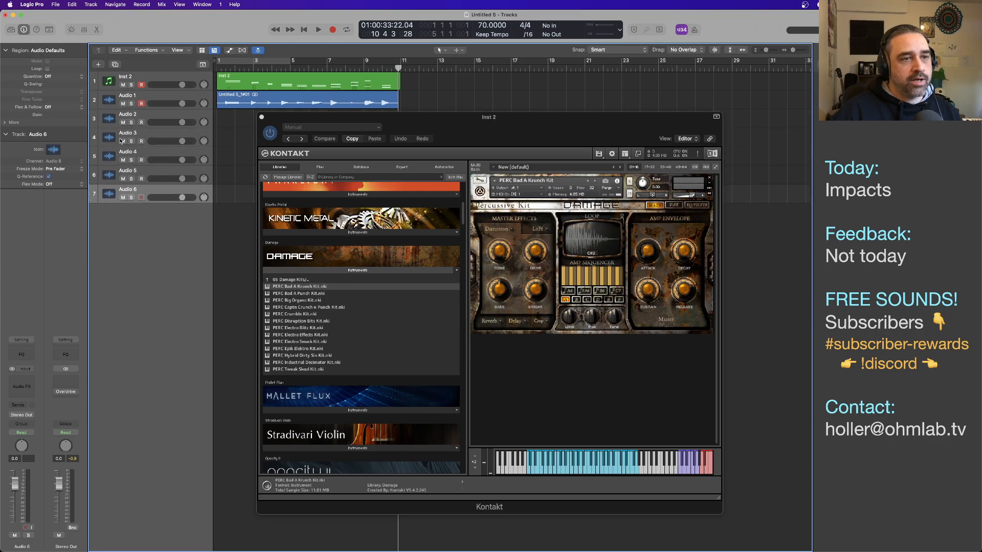
Move the recorded audio region from Audio 1 to the Audio 2 track and delete the MIDI region on Inst 2
drag(219, 107, 219, 125)
click(186, 96)
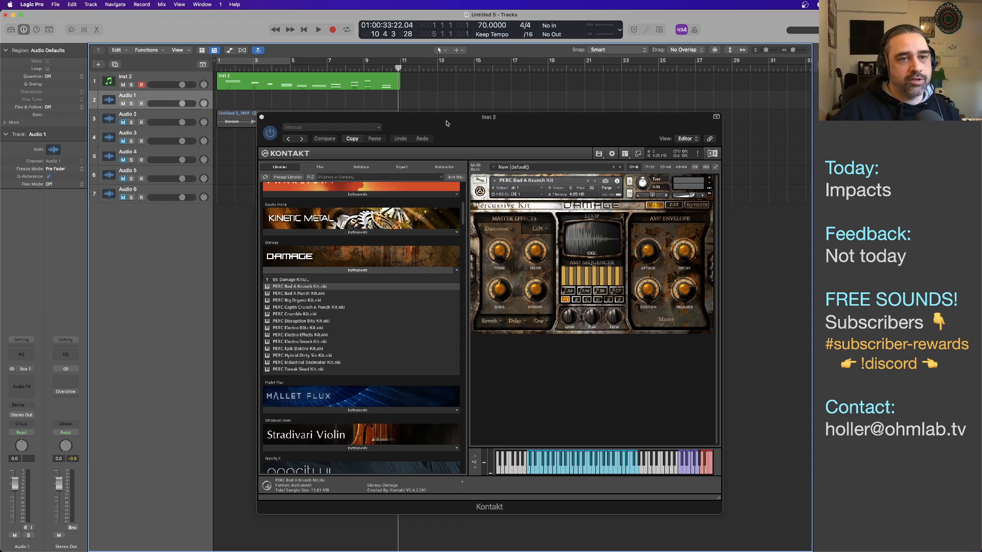
click(365, 90)
key(Delete)
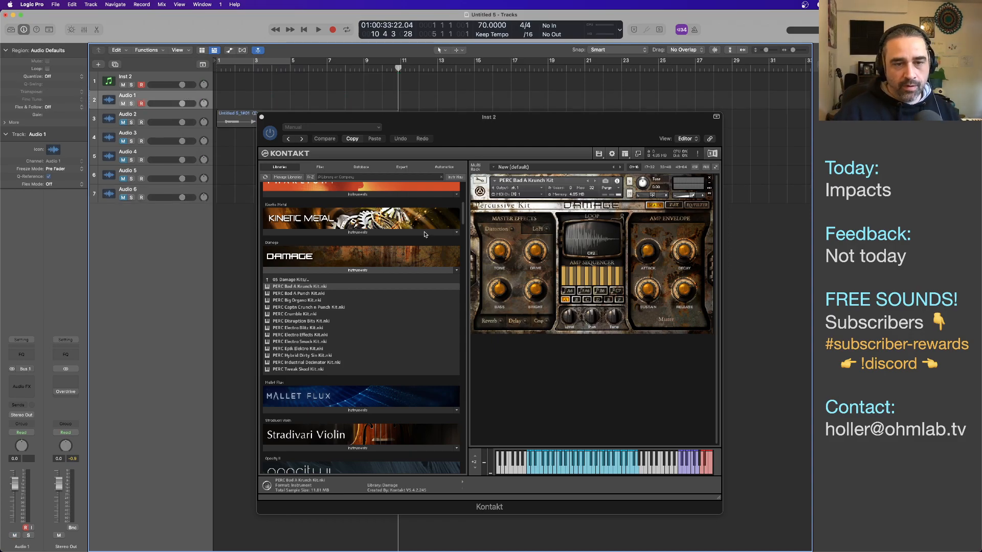
Remove the PERC Bad A Krunch Kit instrument from Kontakt
click(708, 178)
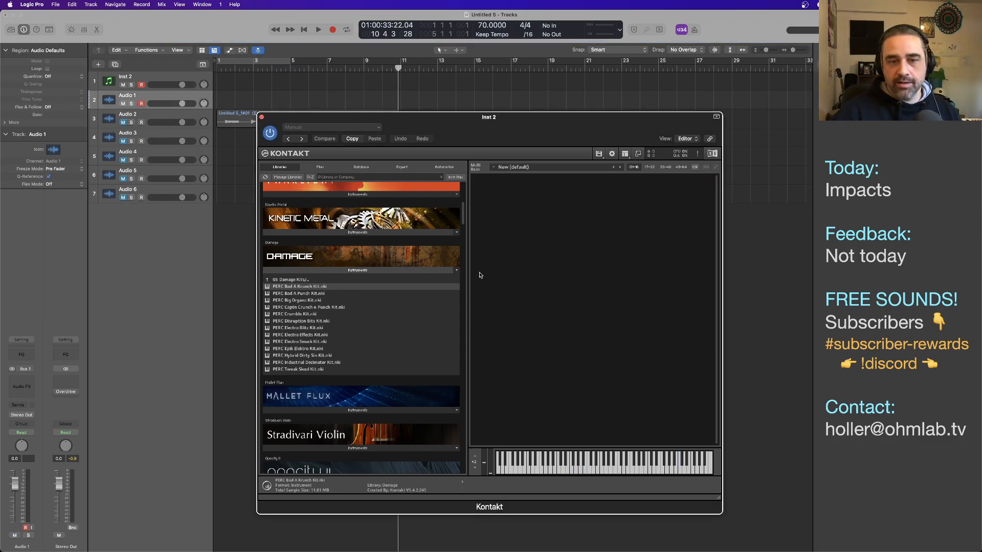
Load the Damage library's PERC Bad A Punch Kit into the empty Kontakt rack
click(328, 294)
drag(324, 295, 556, 244)
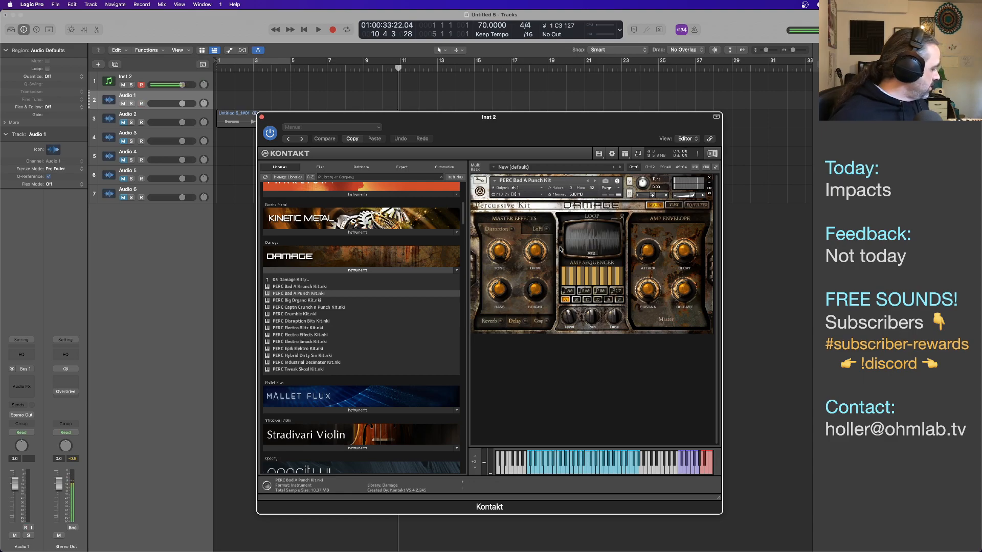
mouse_move(569, 112)
mouse_down()
mouse_move(608, 137)
mouse_move(587, 106)
mouse_up()
Record a take of about 11 bars with the punch kit, starting from the beginning of the project
key(Return)
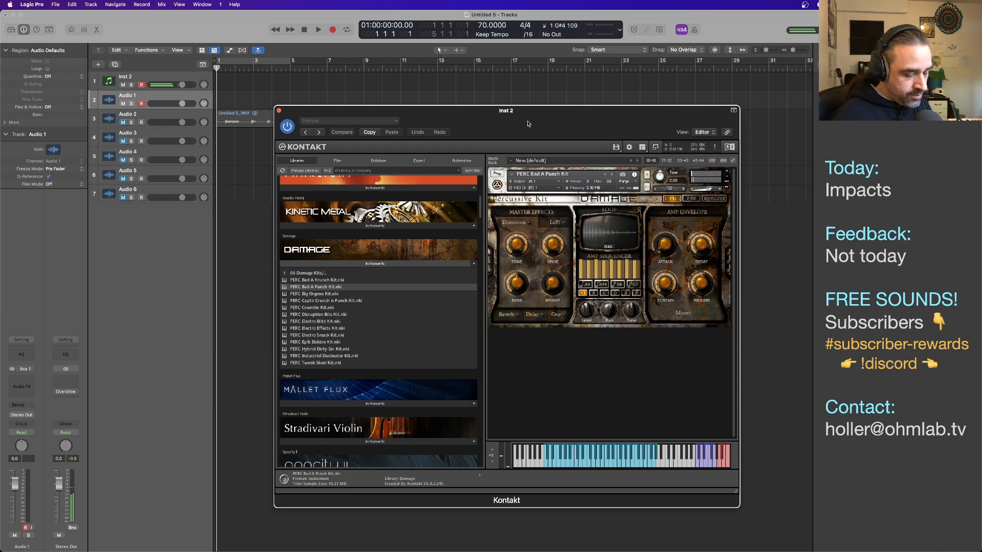
key(r)
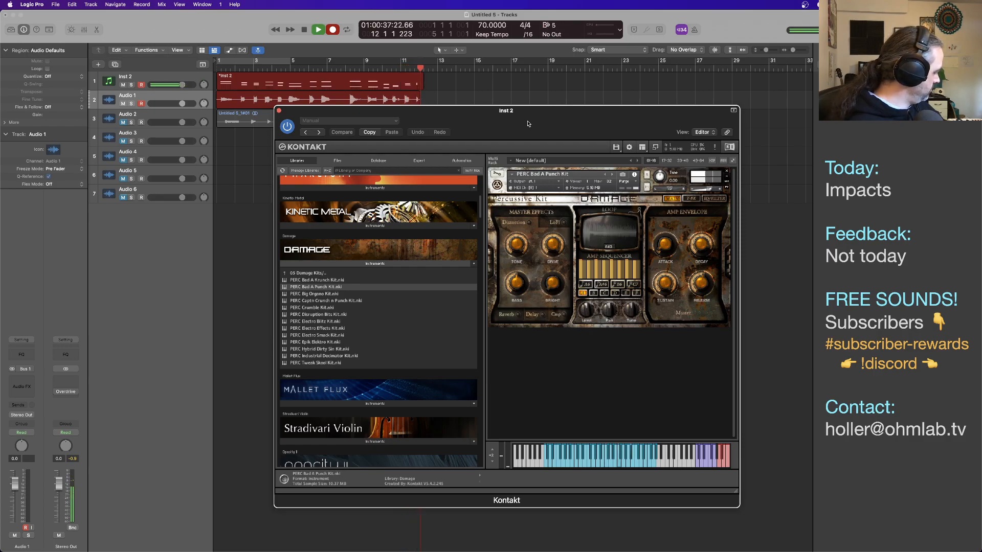
key(space)
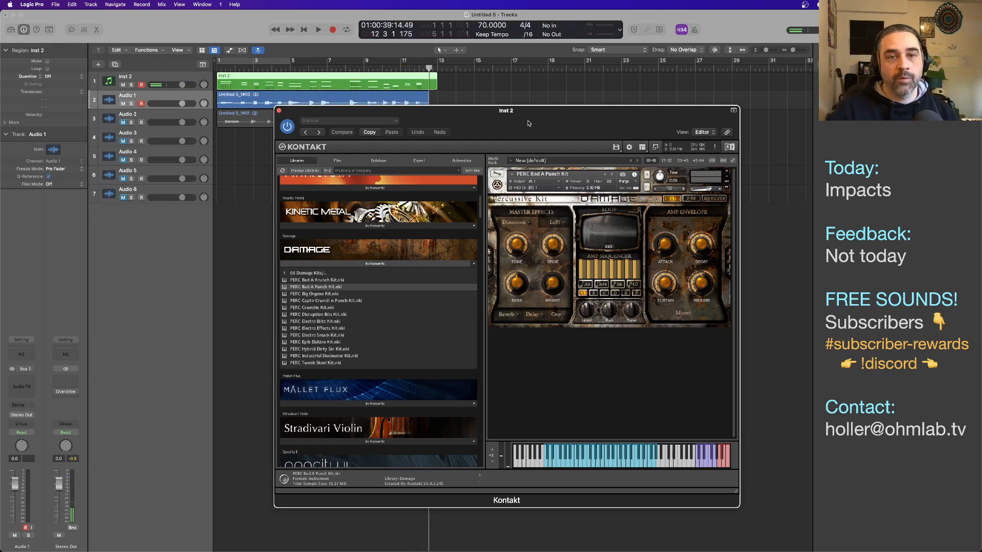
Move the newly recorded audio region to the Audio 2 track at bar 11 and delete the Inst 2 MIDI region
drag(487, 120, 486, 290)
drag(240, 102, 424, 121)
click(337, 85)
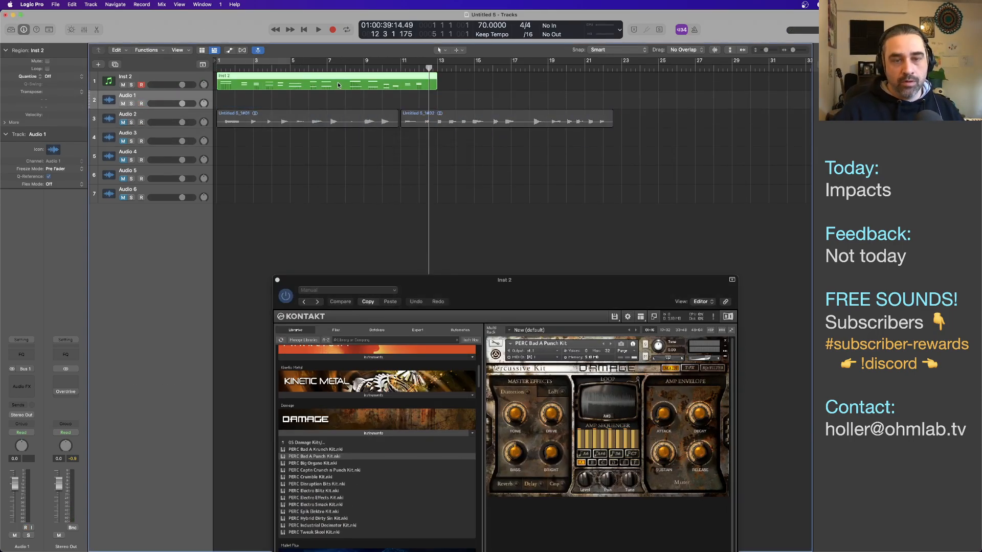
key(Delete)
Replace the loaded punch kit with the Damage library's PERC Industrial Decimator Kit
drag(560, 307, 553, 155)
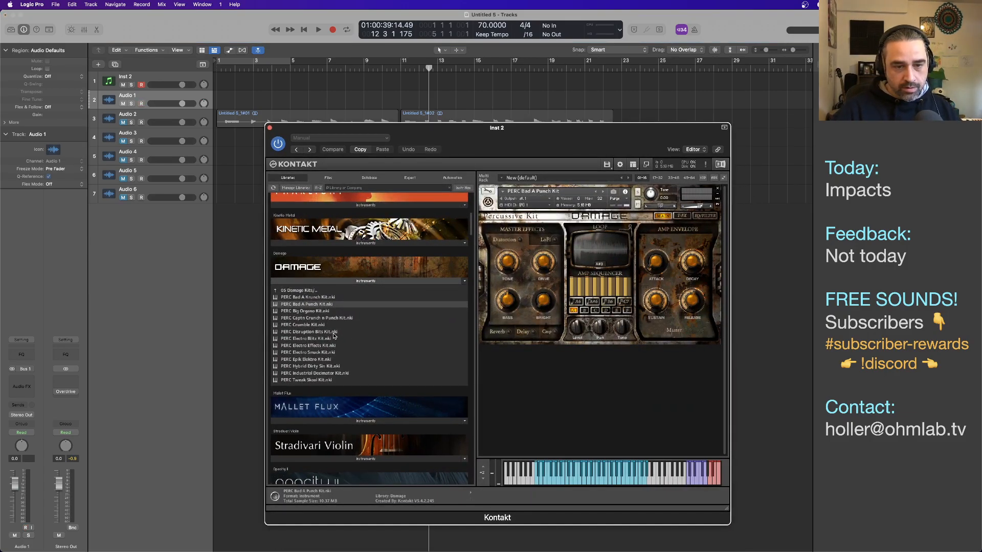
click(317, 373)
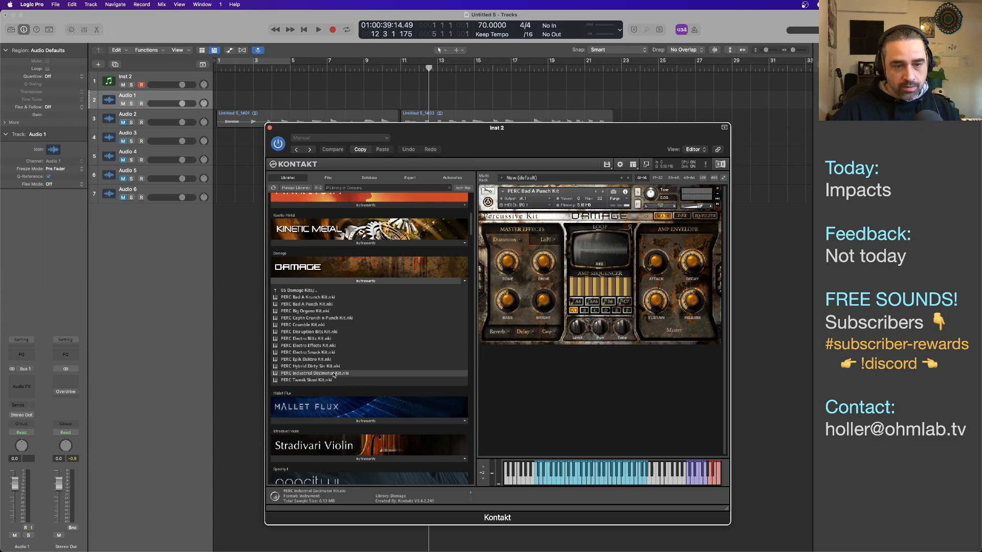
click(719, 191)
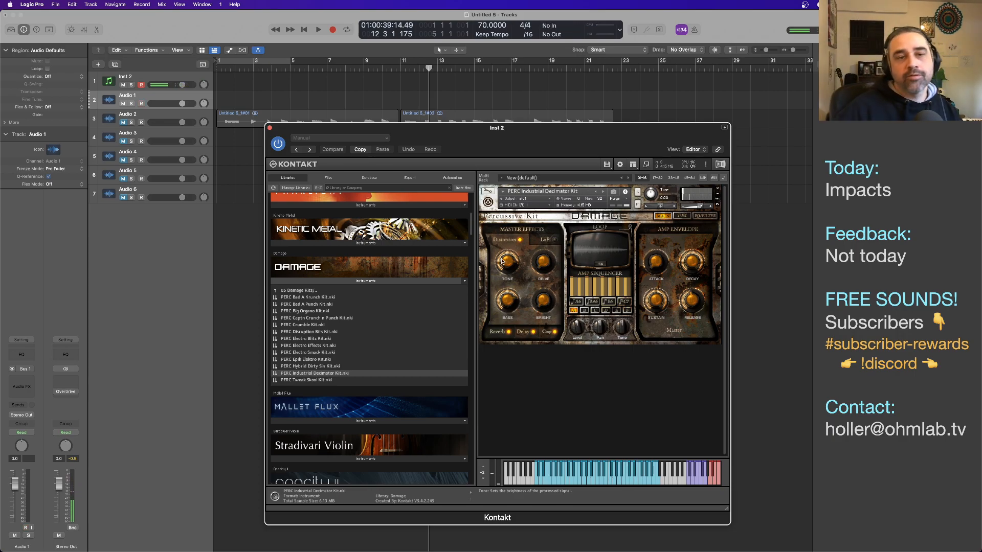
Remove the Industrial Decimator kit from the Kontakt rack and collapse the Damage instrument list
drag(482, 136, 475, 121)
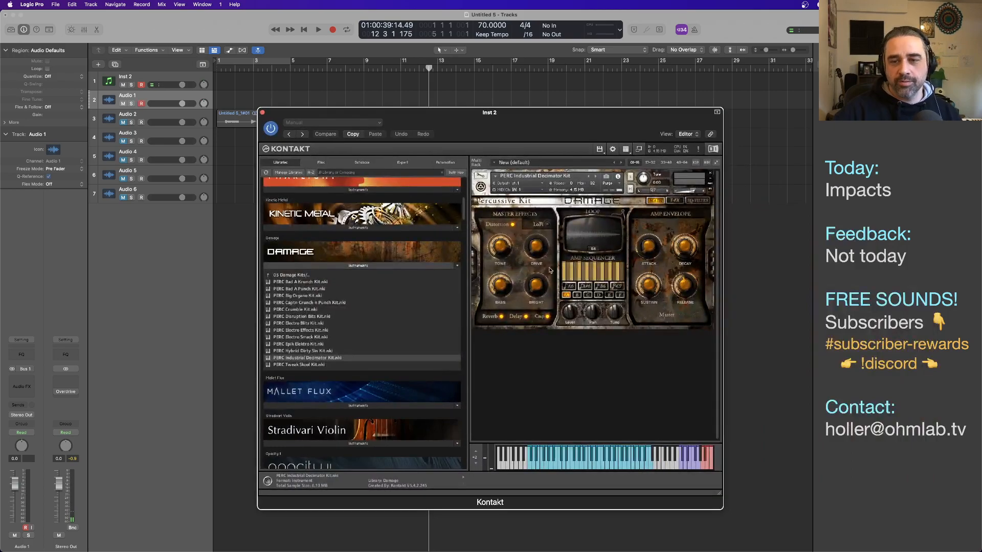
click(711, 174)
click(360, 266)
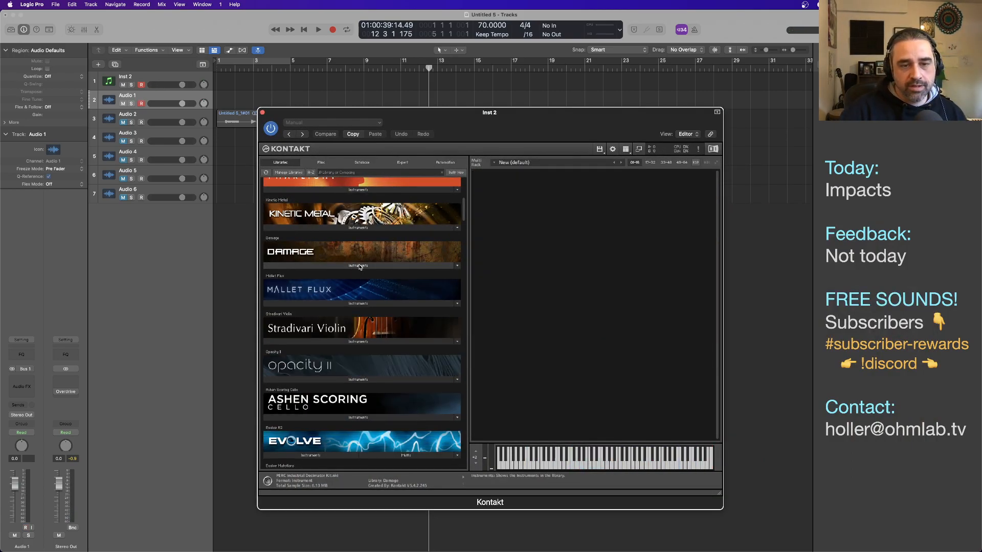
Load the Action Strikes - Hits instrument from the Action Strikes library
scroll(354, 385, down, 10)
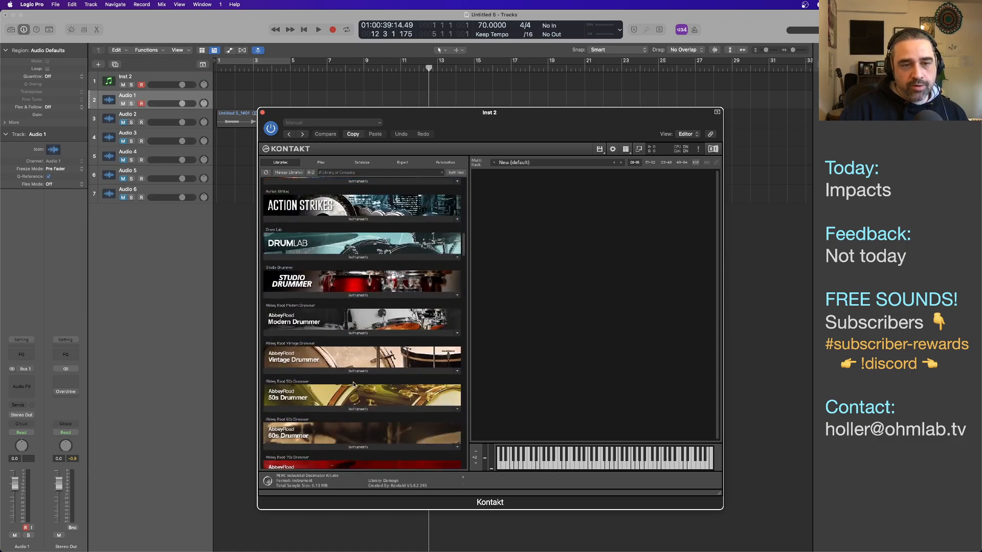
click(368, 286)
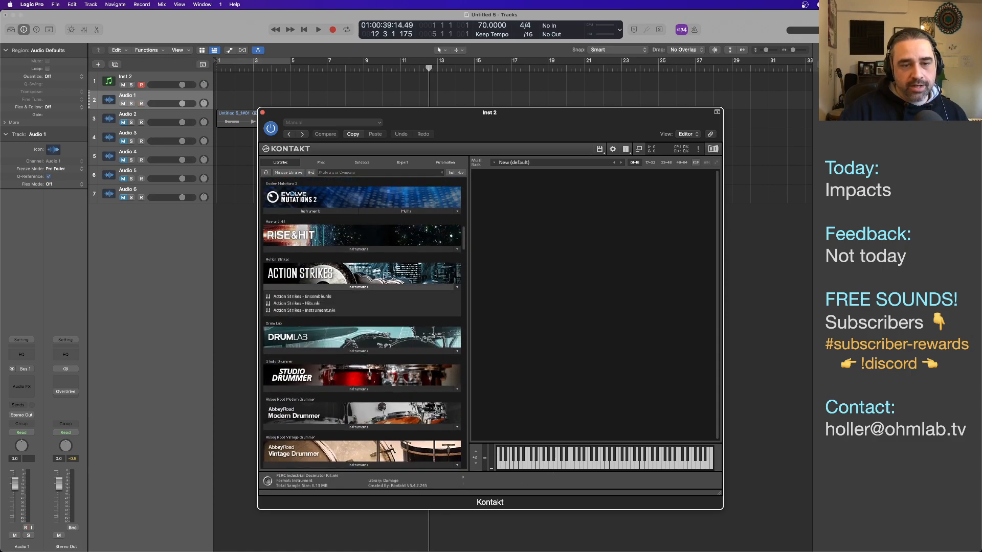
double_click(307, 303)
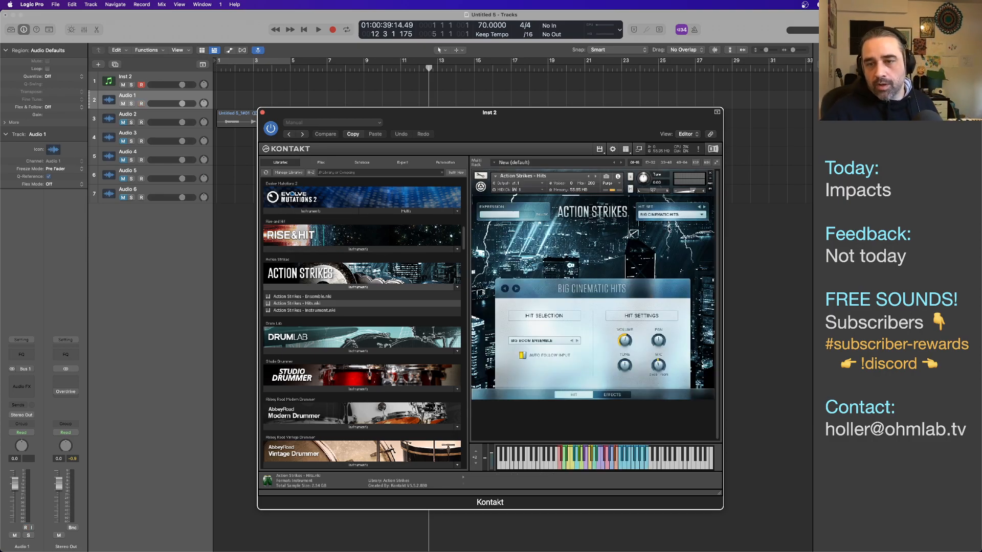
Try the Cinematic Toms hit set in Action Strikes, and settle on the All Taikos hit set
click(672, 215)
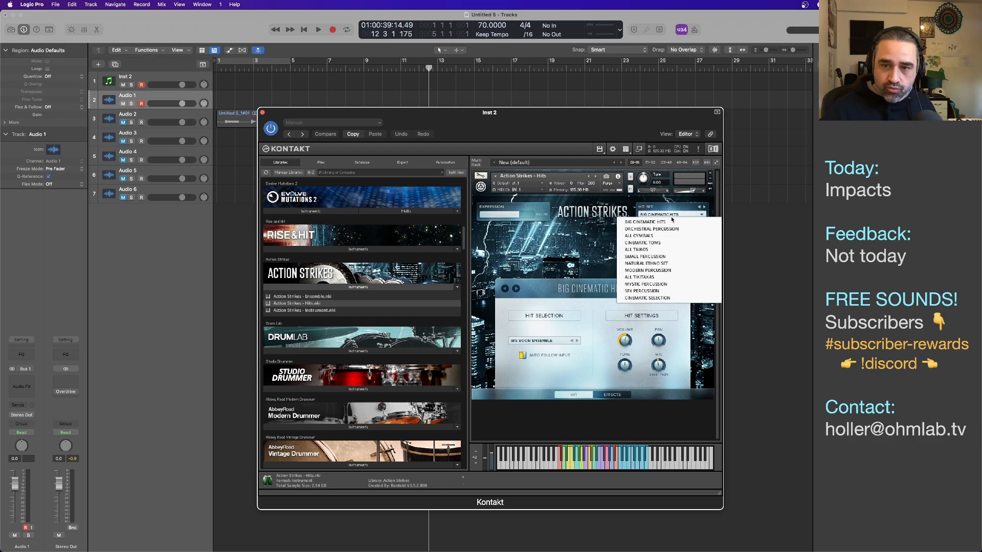
click(646, 243)
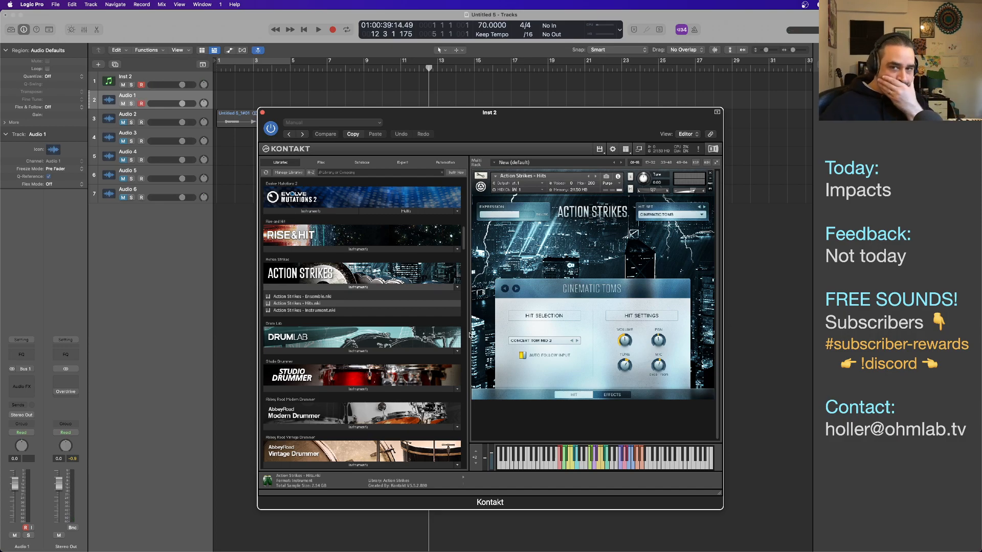
click(691, 215)
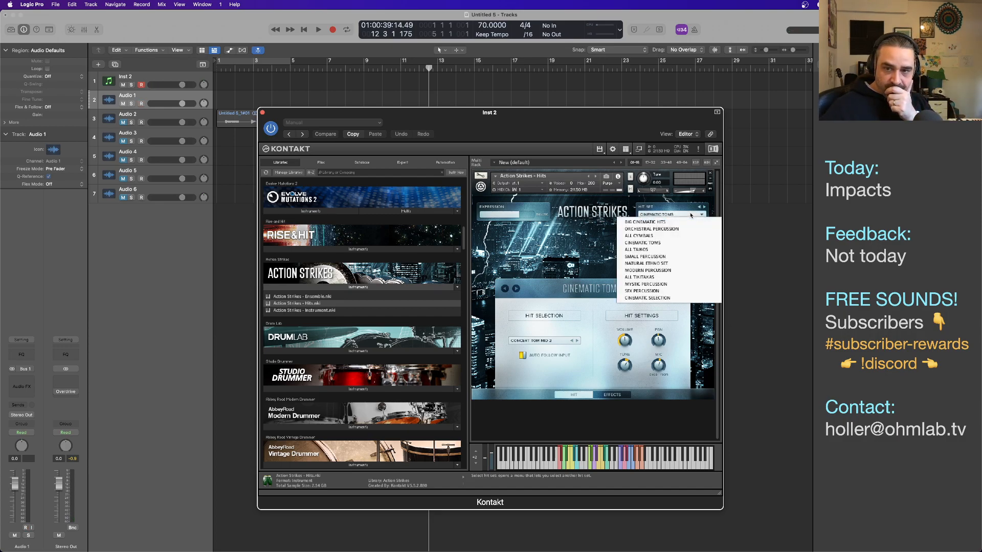
click(646, 249)
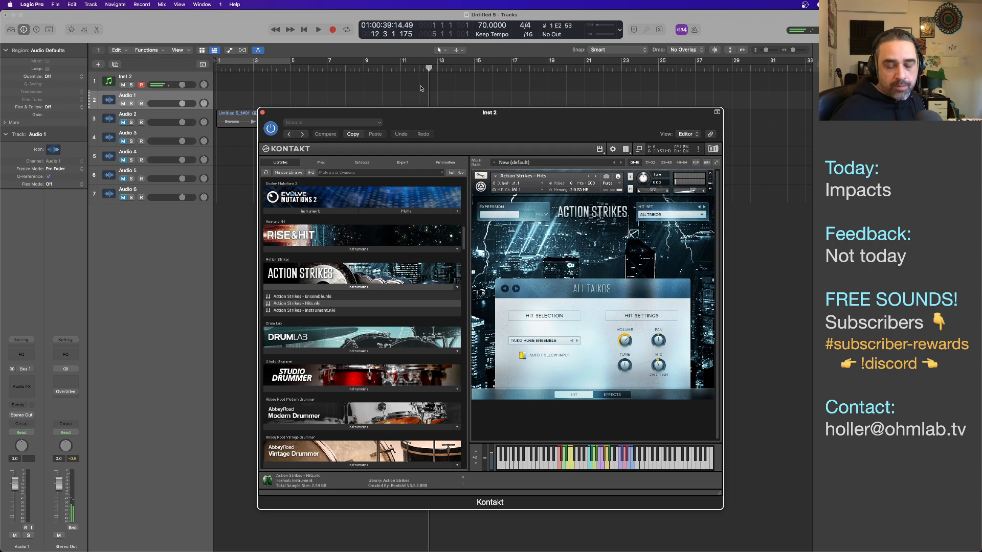
Record about 8 bars of taiko hits from the project start and move the audio region to the Audio 3 track at bar 1
key(Return)
key(r)
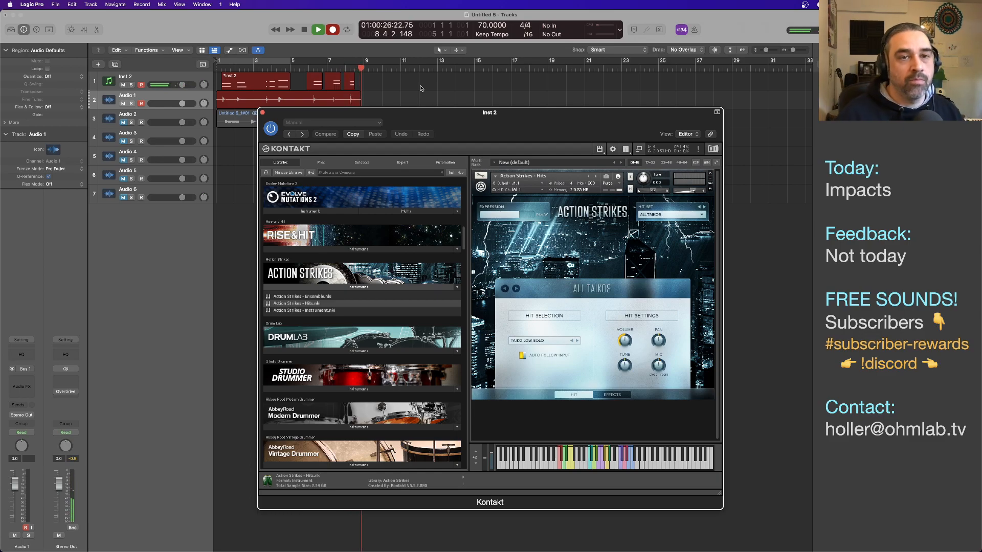
key(space)
drag(422, 117, 363, 243)
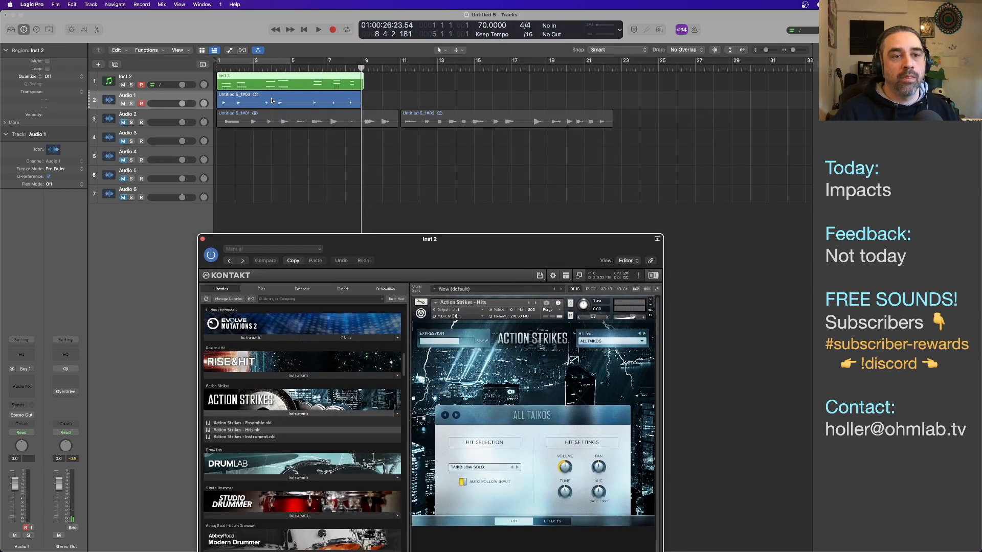
drag(266, 100, 258, 135)
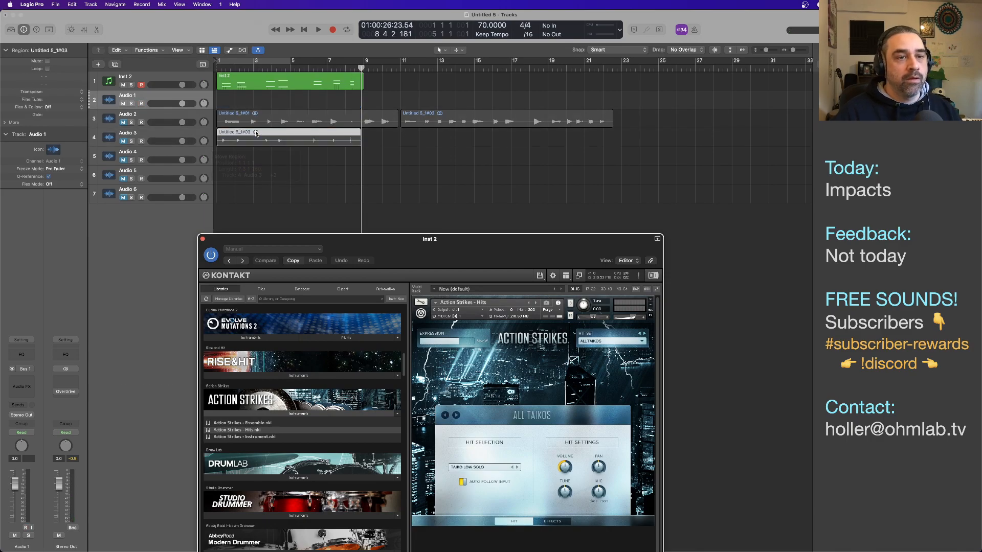
Check the chapter naming in the TextEdit impacts notes and rename the Audio 2 track as Archives - Corrupt
double_click(127, 113)
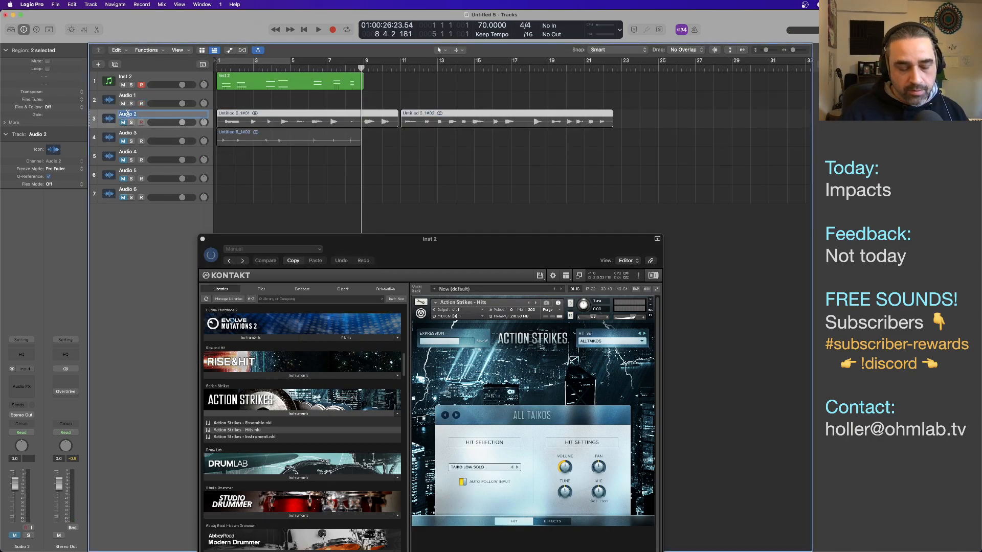
key(super+Tab)
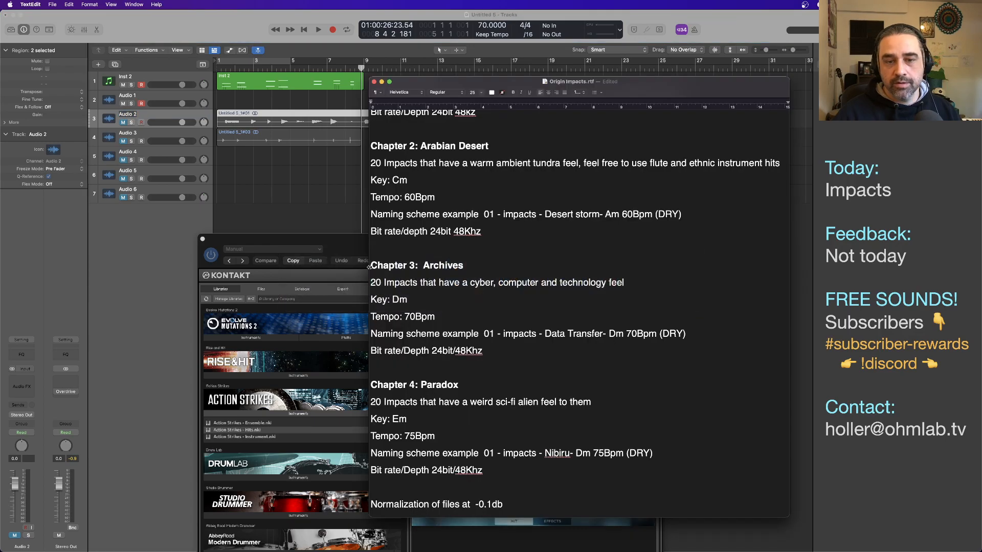
key(super+Tab)
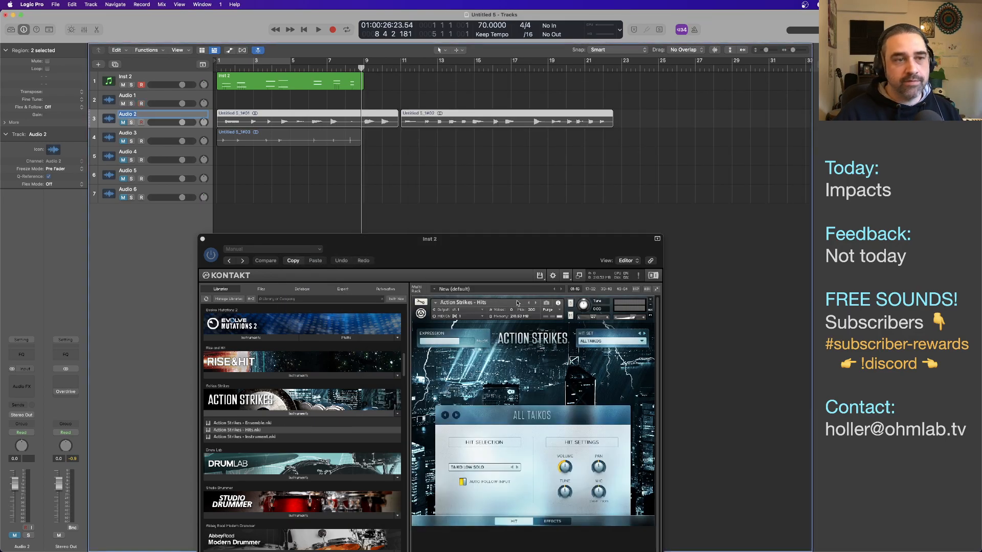
text(Archives - Corrupt)
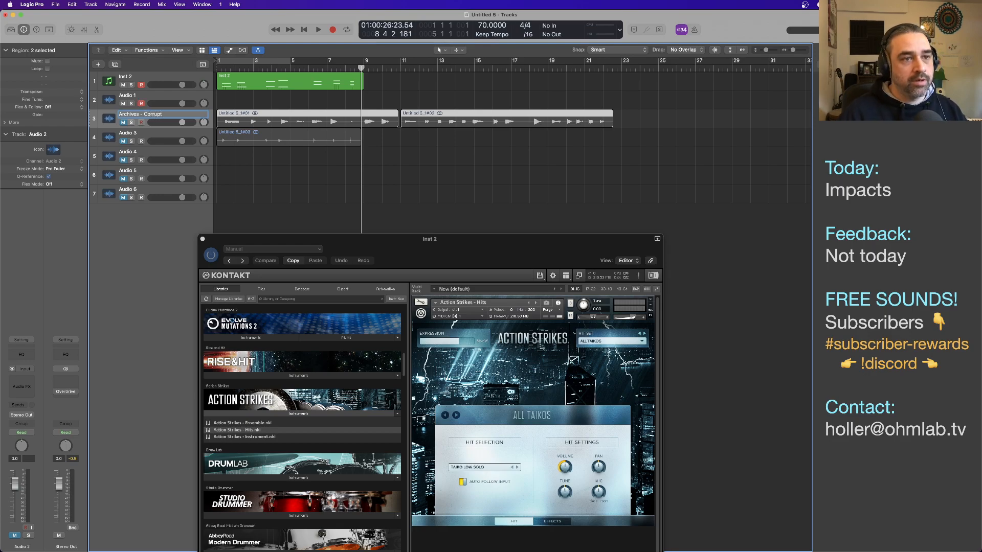
Rename the Audio 3 track as Archives - Taiko
click(128, 134)
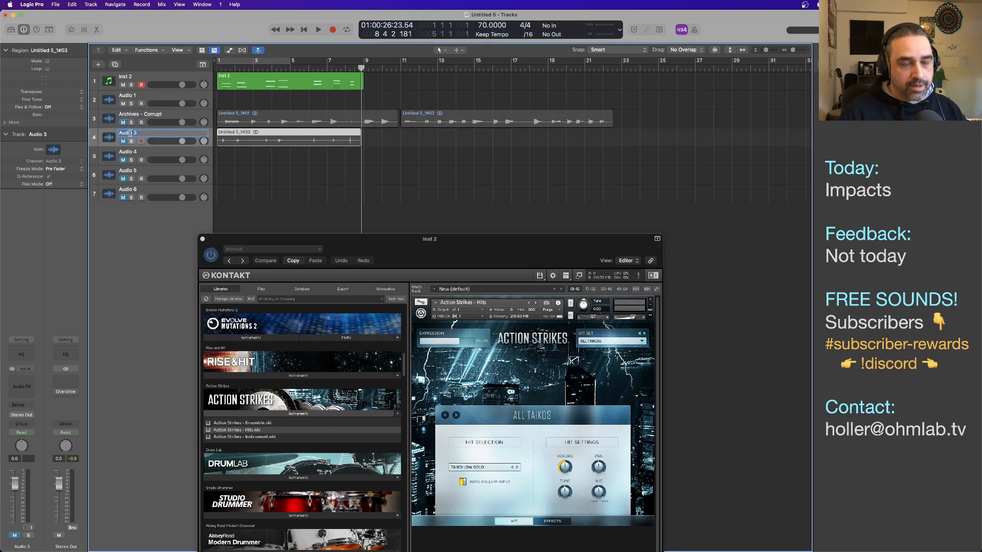
text(Archives - Taiko)
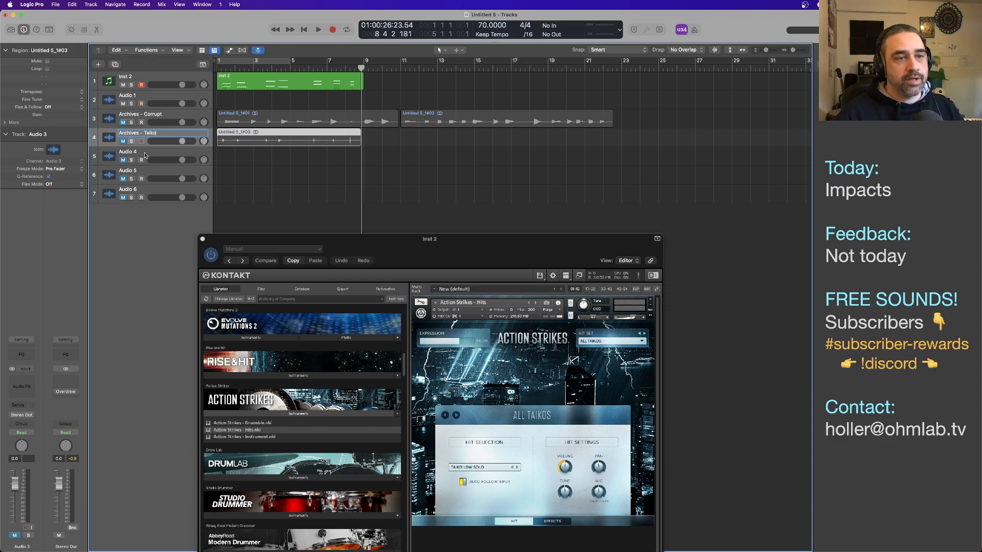
click(145, 156)
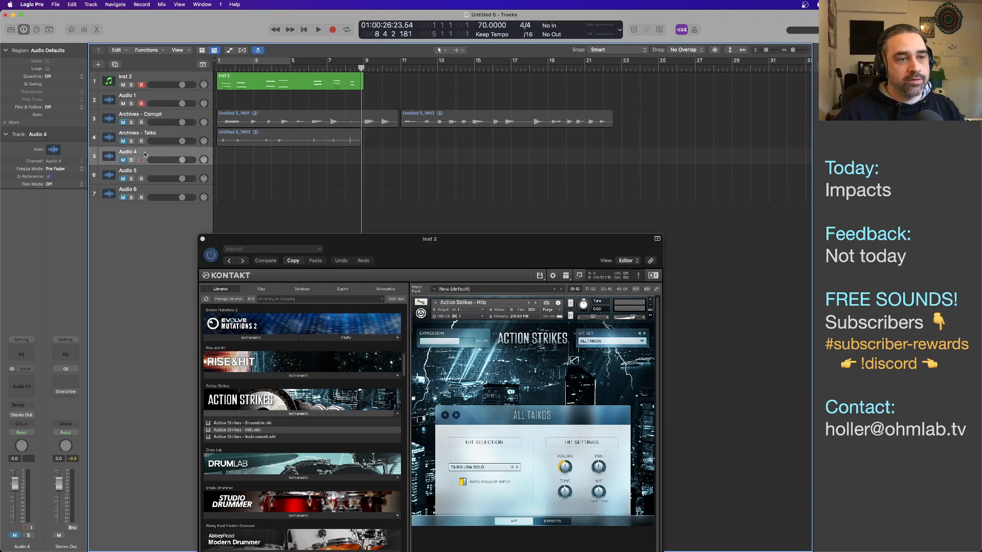
Delete the MIDI region of the taiko take from the Inst 2 track
drag(396, 249, 432, 145)
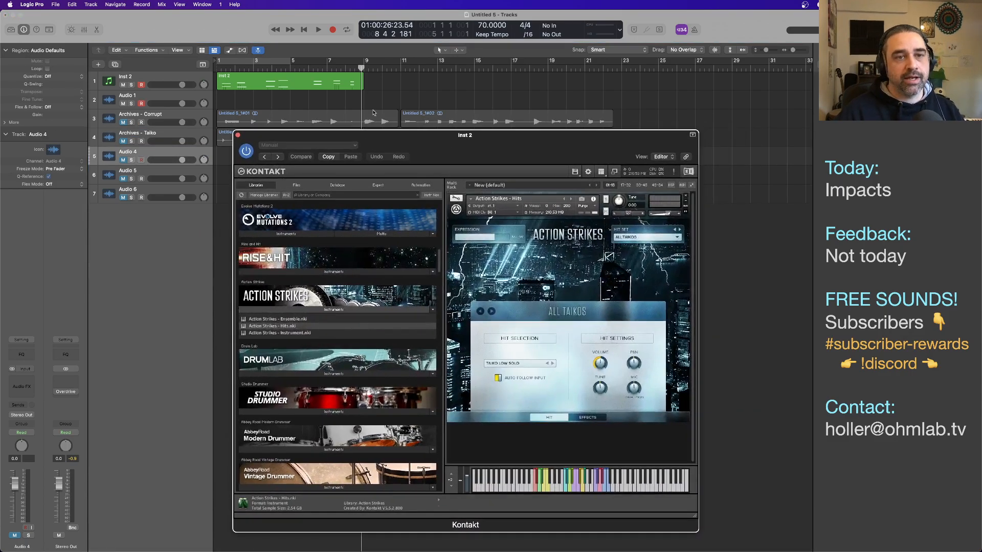
click(311, 86)
key(Delete)
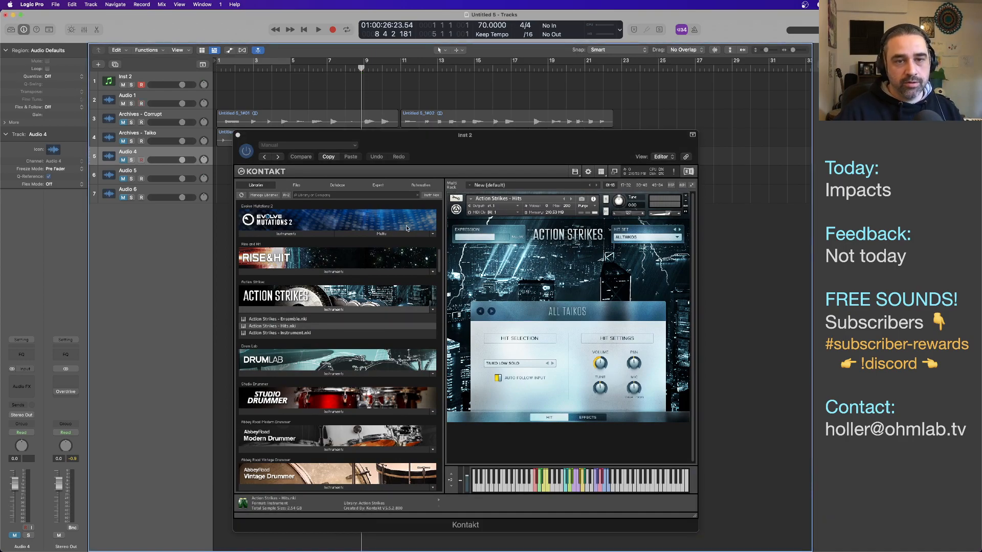
Browse the Kontakt libraries and remove the Action Strikes - Hits instrument from the rack without saving changes
drag(447, 162, 469, 168)
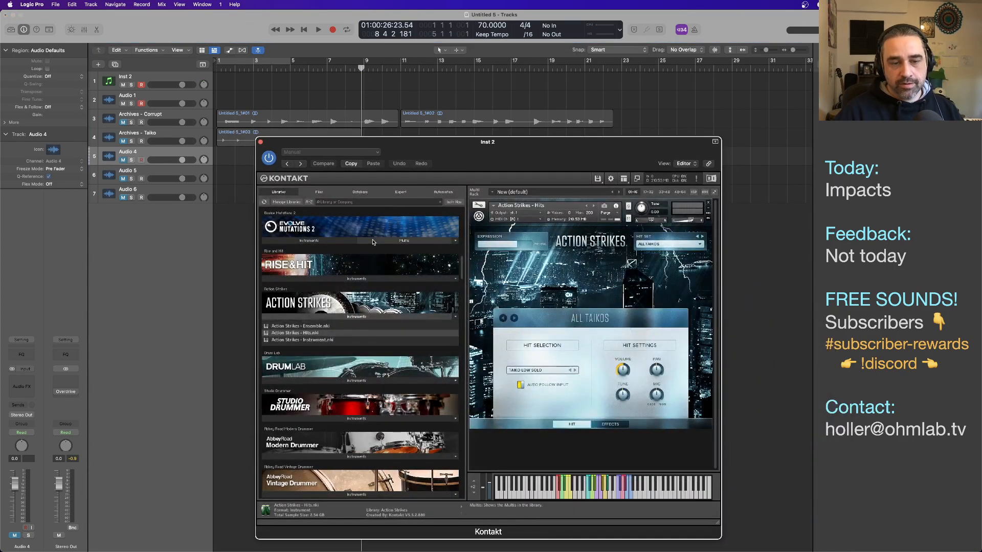
drag(393, 154, 393, 120)
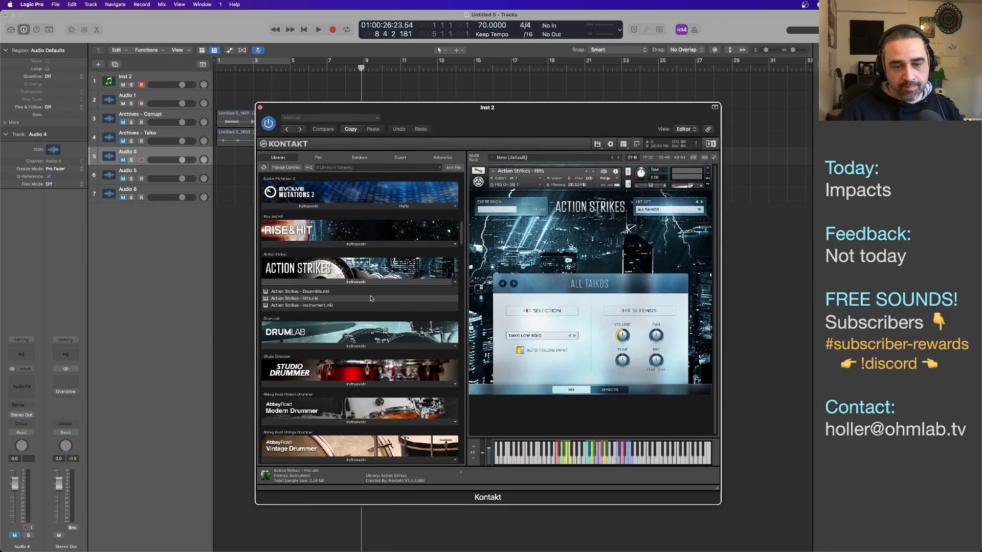
scroll(412, 342, down, 5)
scroll(413, 342, down, 9)
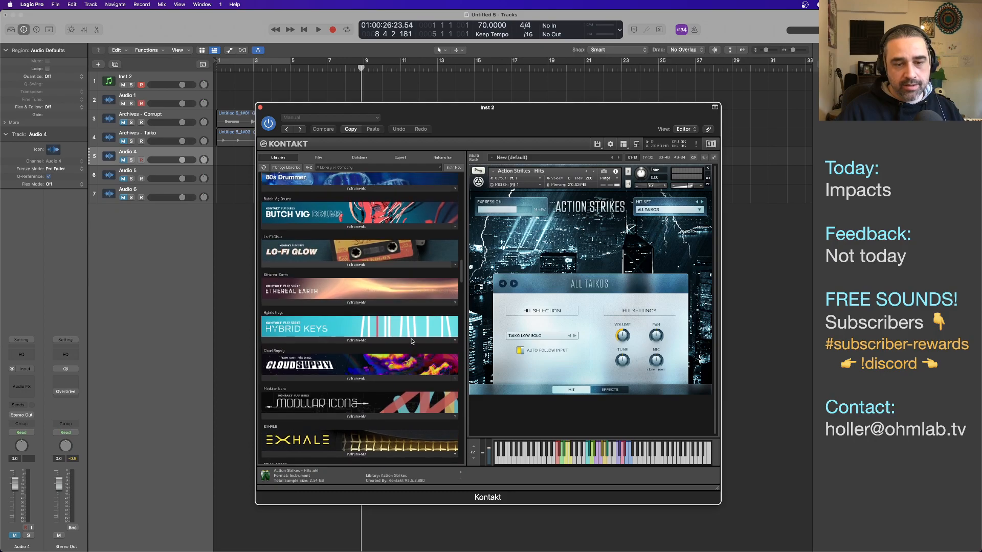
scroll(412, 342, down, 10)
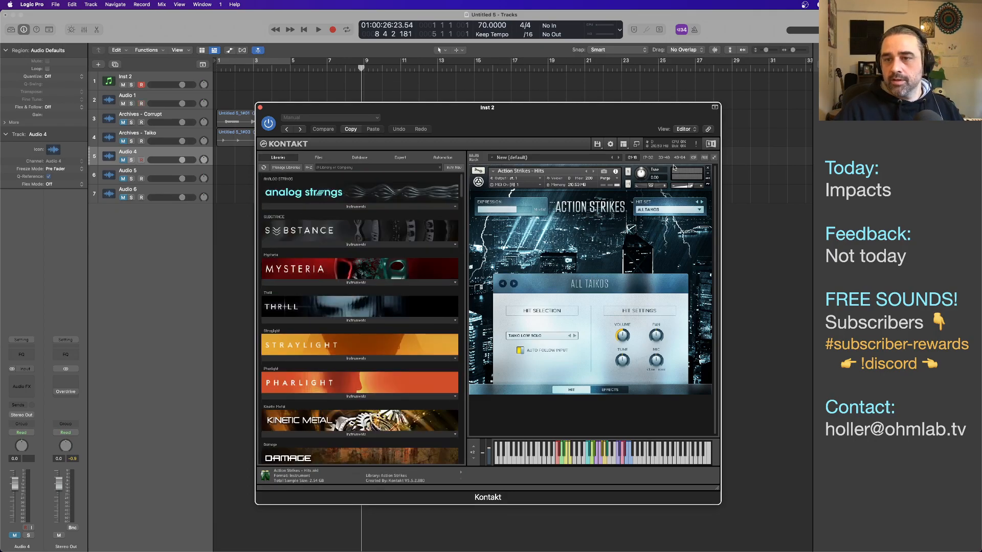
click(709, 170)
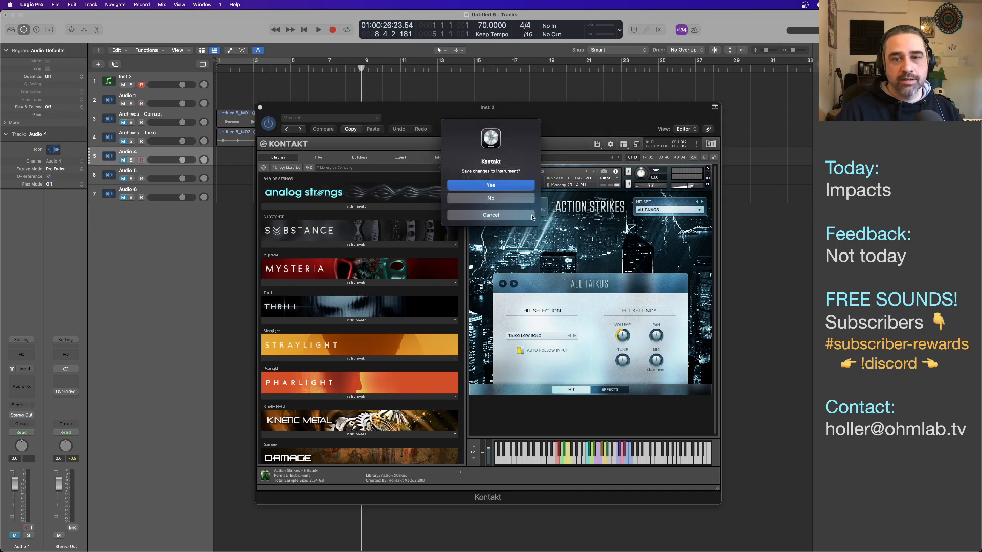
click(506, 199)
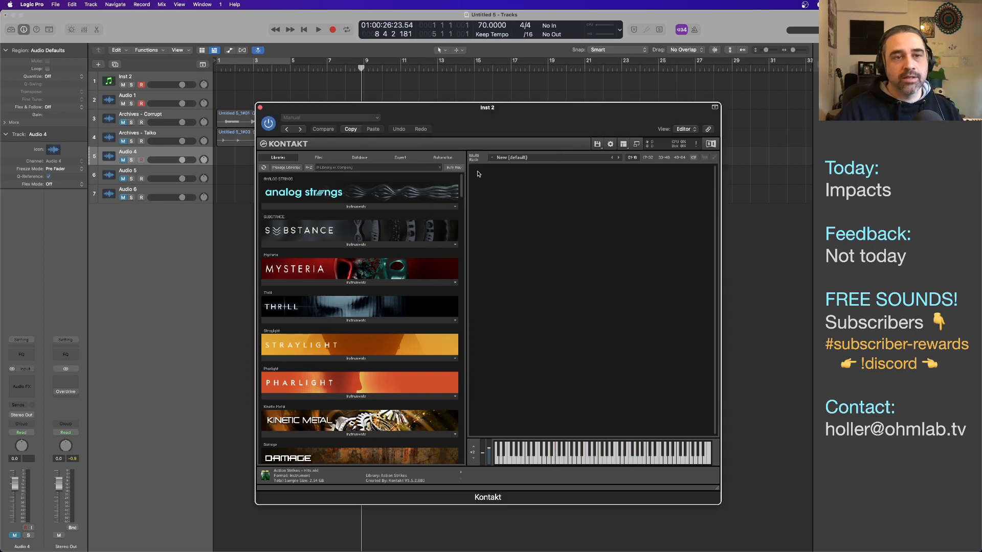
Close the Kontakt instrument window and toggle record arming on the Audio 1 track
click(260, 108)
click(176, 82)
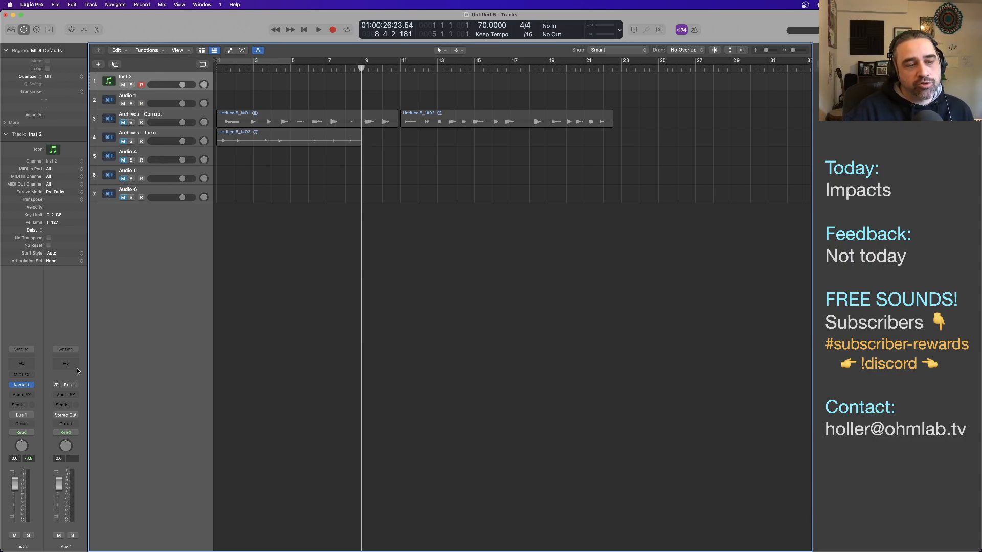
click(151, 97)
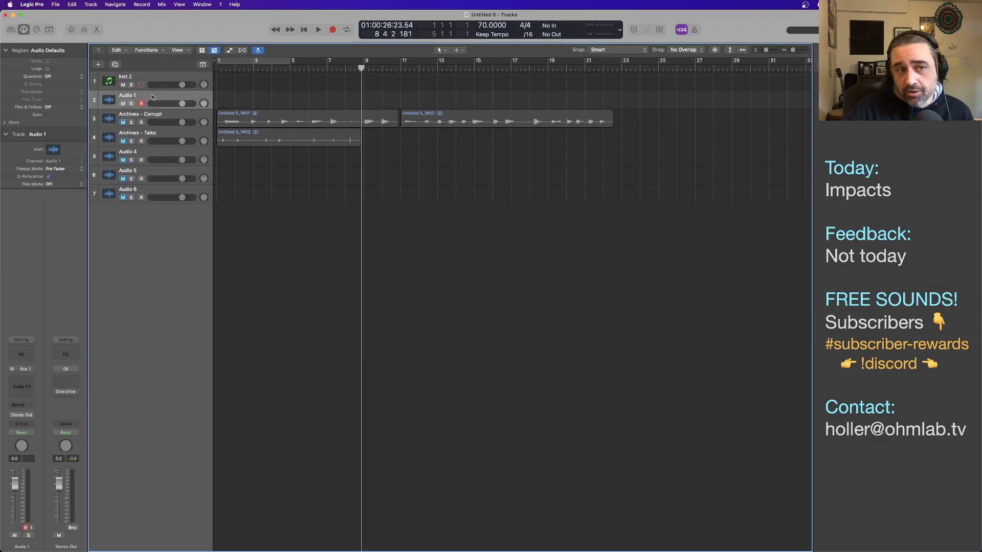
click(142, 104)
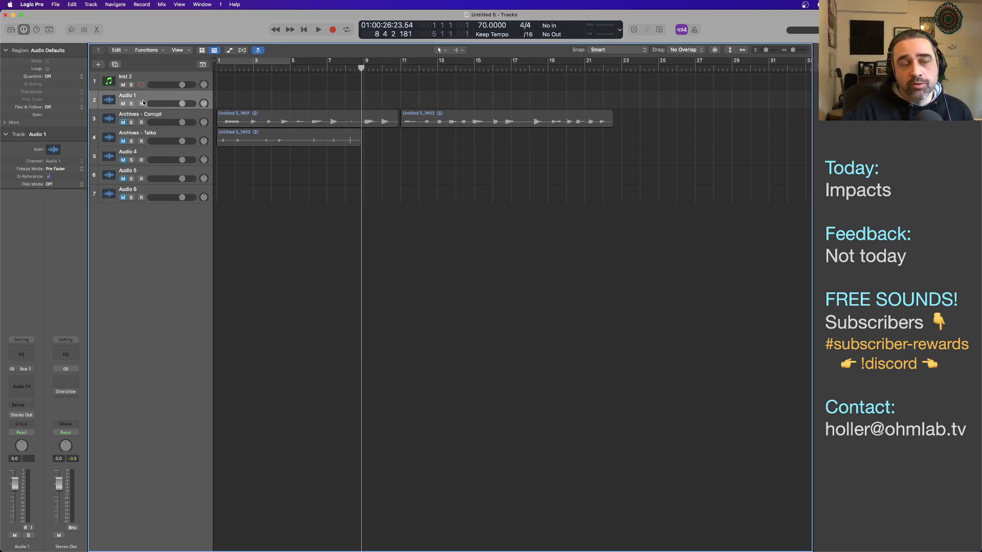
click(143, 103)
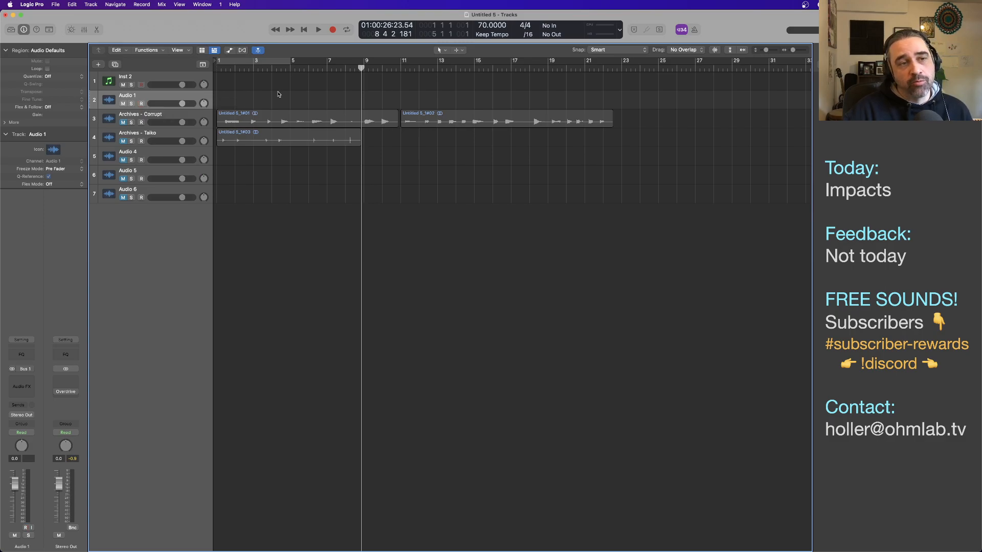
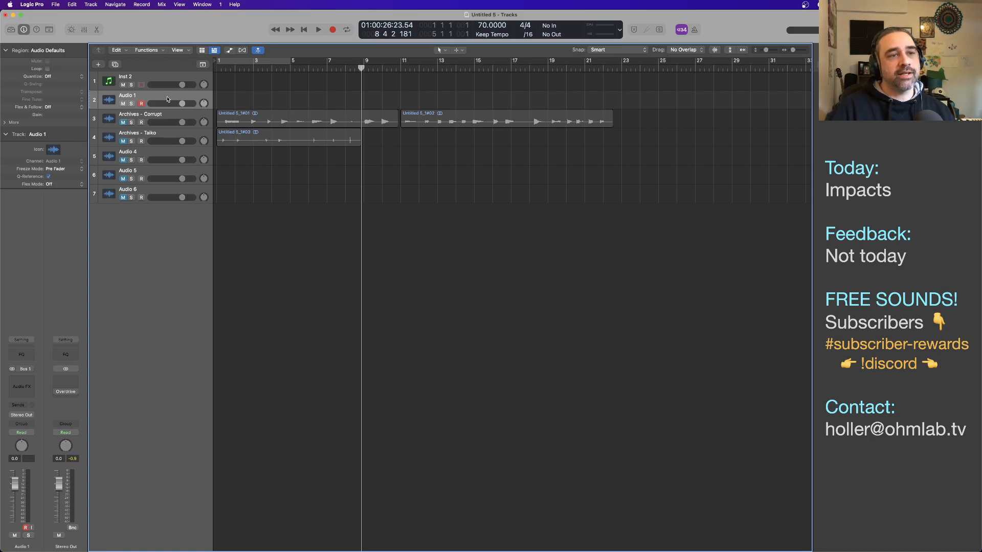
Replace Kontakt on the Inst 2 track with the Serum synth and enlarge its interface to about 133%
click(159, 77)
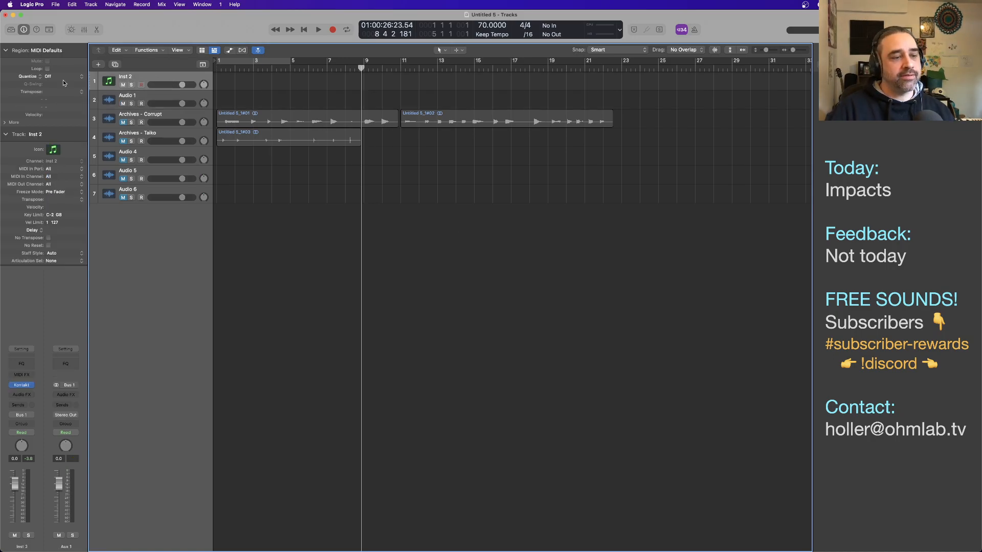
click(30, 387)
mouse_move(32, 388)
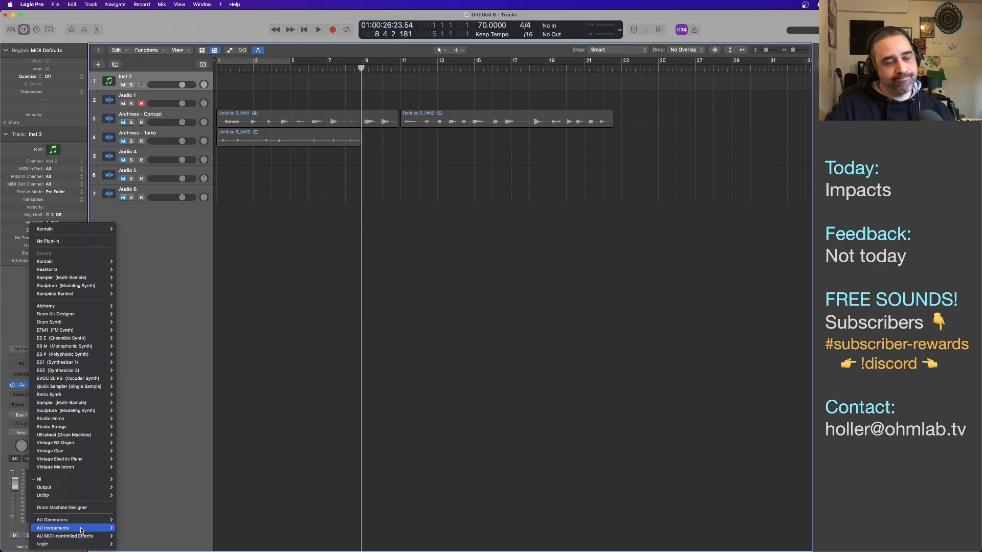
mouse_move(82, 529)
mouse_move(152, 536)
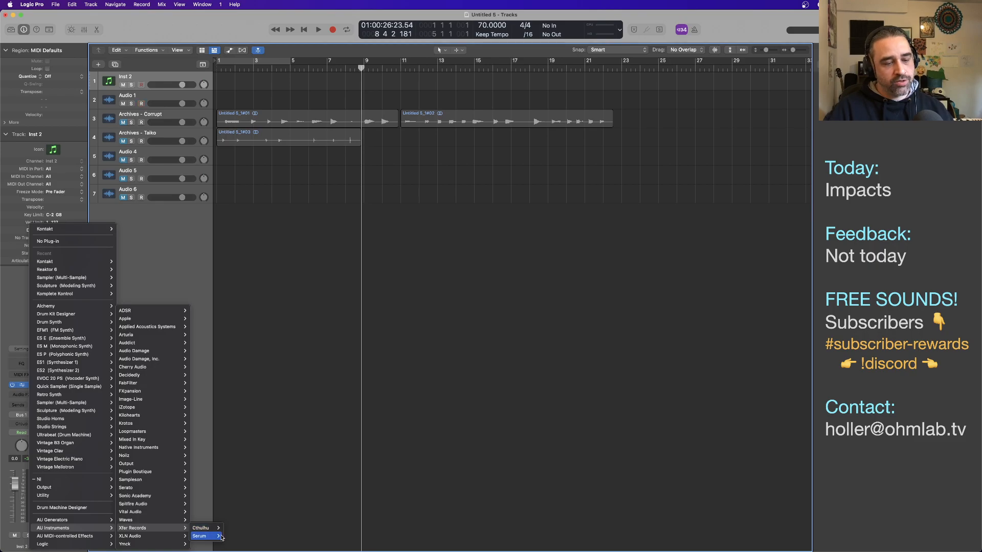
mouse_move(202, 536)
click(234, 537)
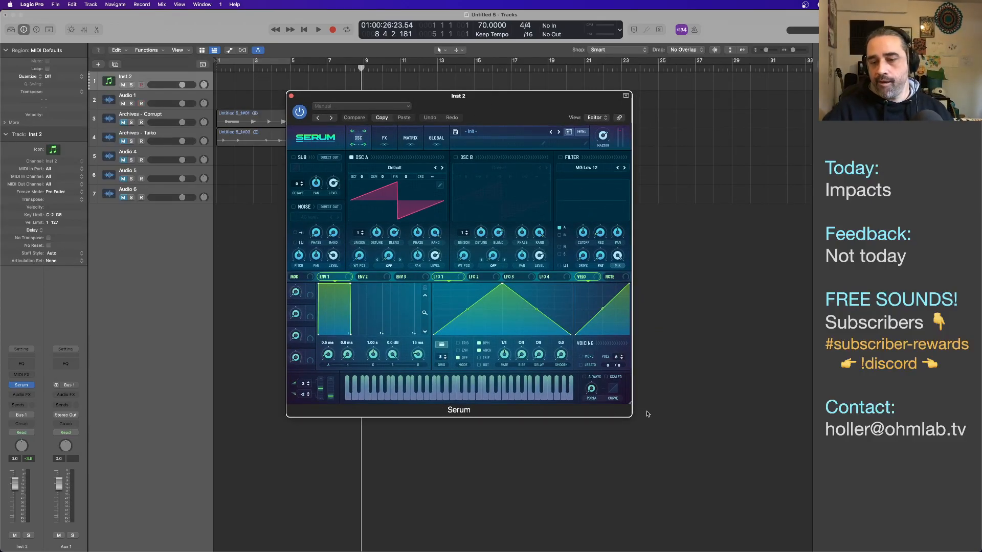
drag(630, 405, 748, 507)
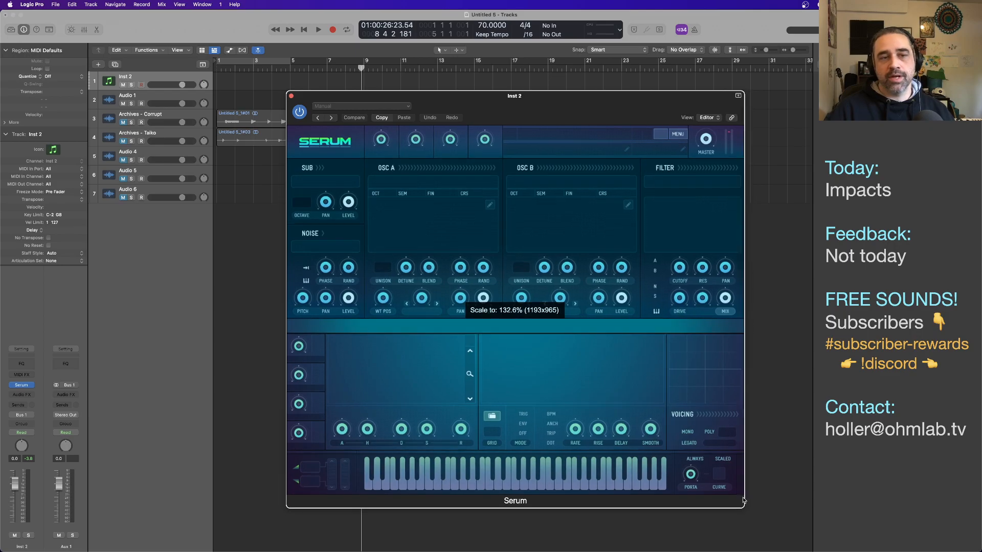
drag(531, 102, 504, 100)
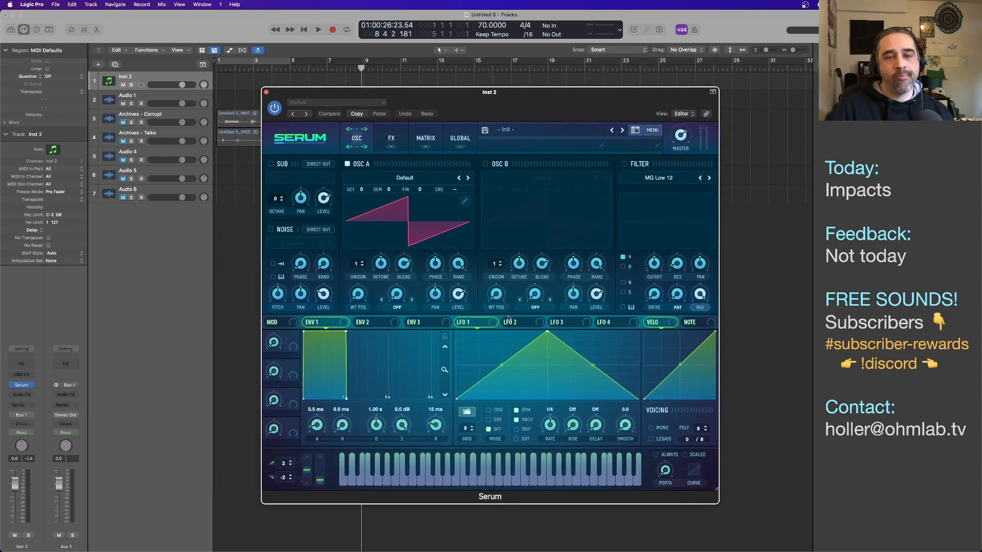
Load the Borg wavetable from the user SoundFreqs folder into Oscillator A
click(399, 178)
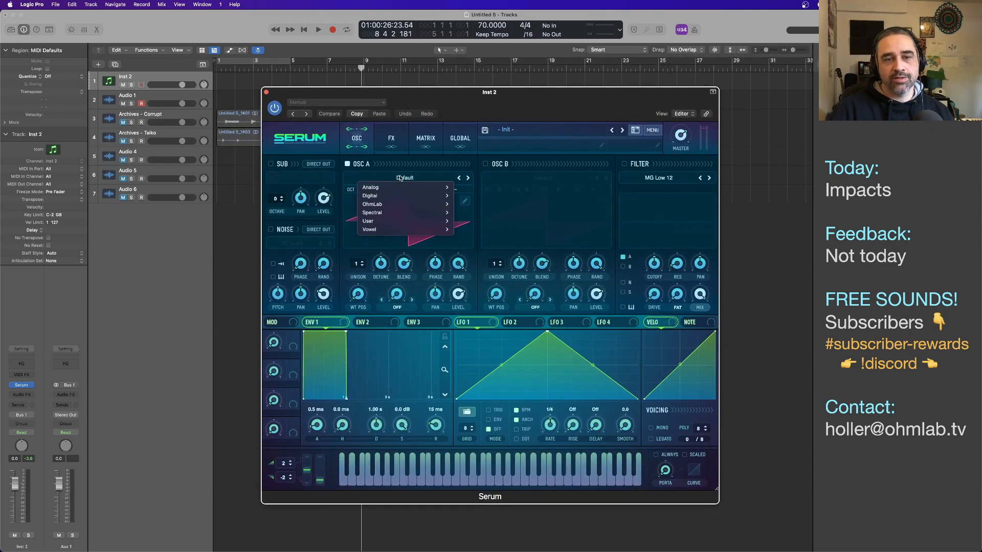
mouse_move(386, 186)
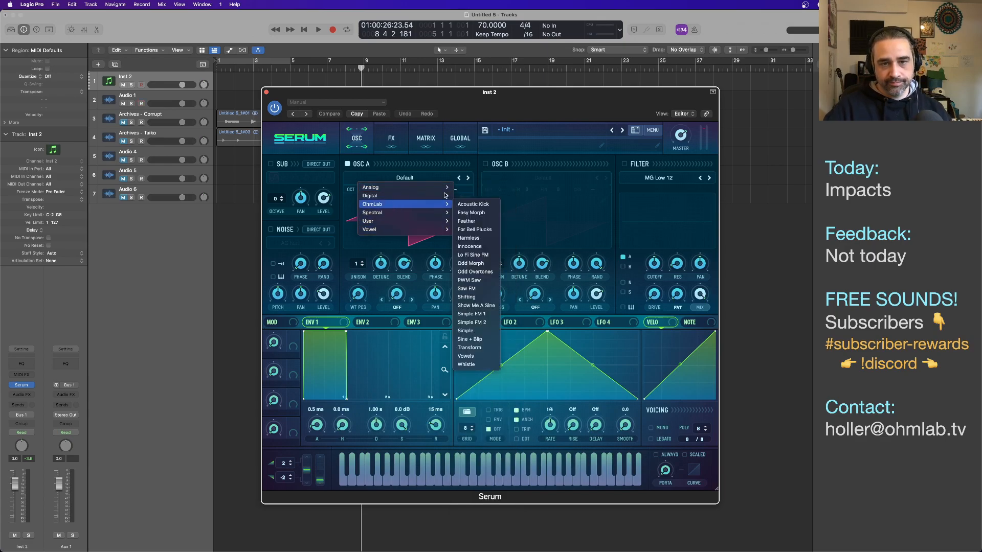
mouse_move(416, 223)
mouse_move(489, 315)
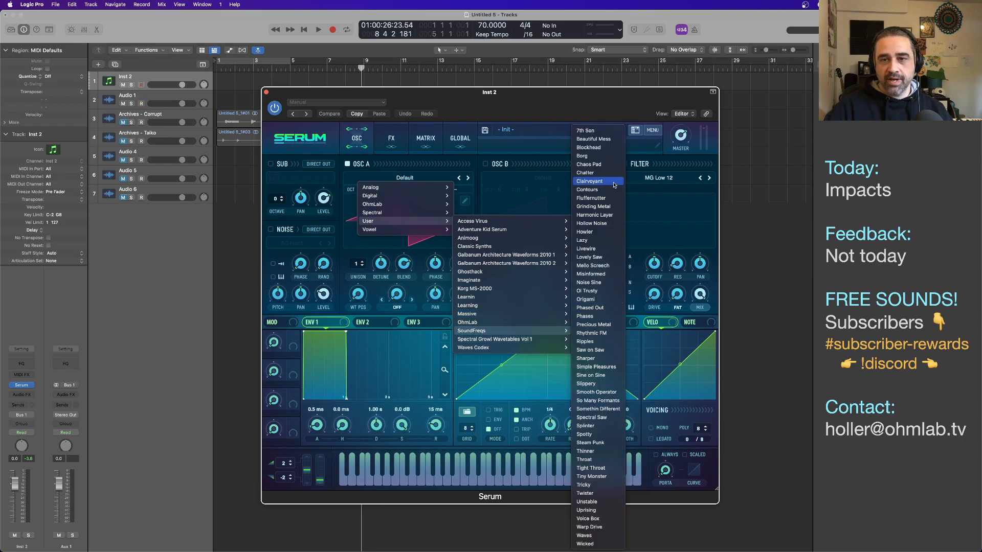
click(609, 156)
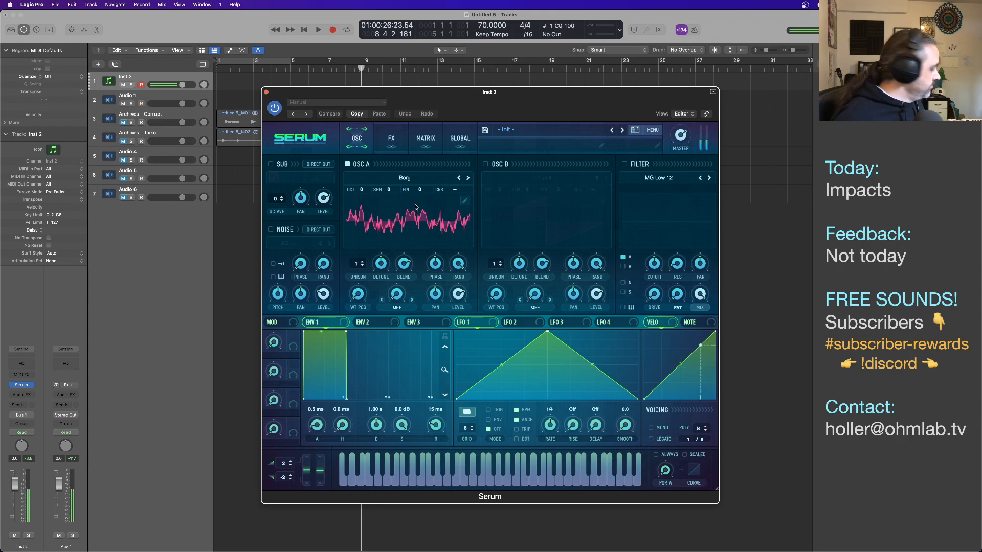
Enable Oscillator B and load the Precious Metal wavetable from the user SoundFreqs folder into it
click(486, 164)
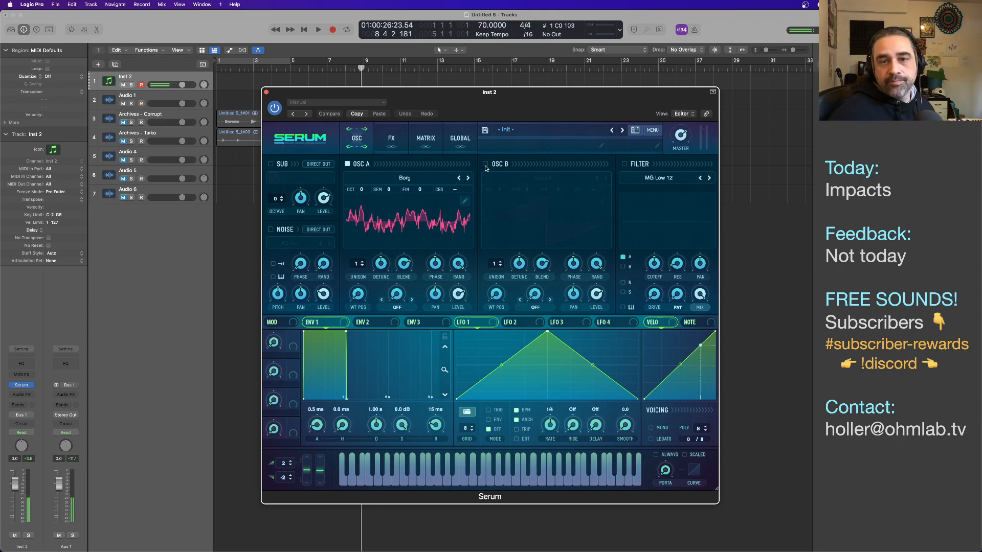
click(542, 178)
mouse_move(543, 221)
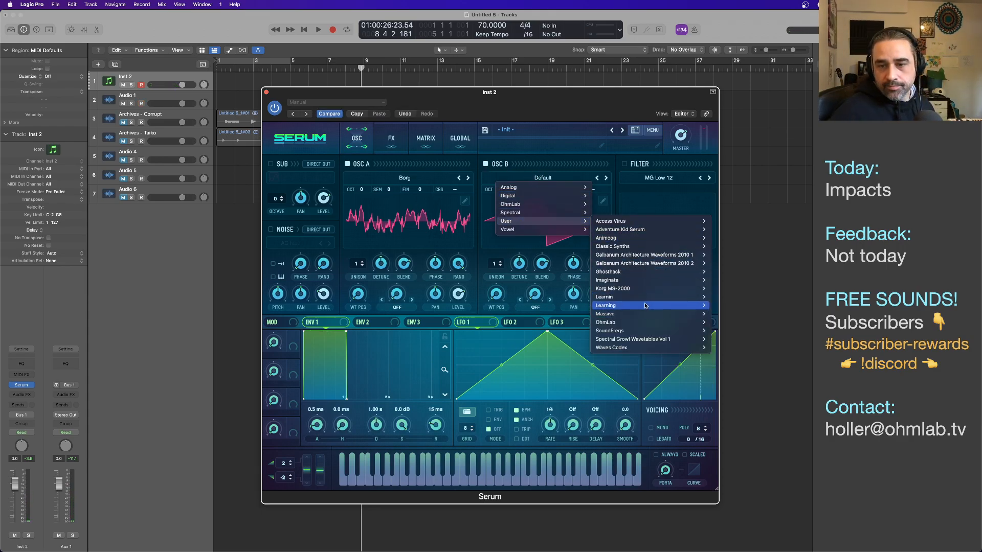
mouse_move(686, 331)
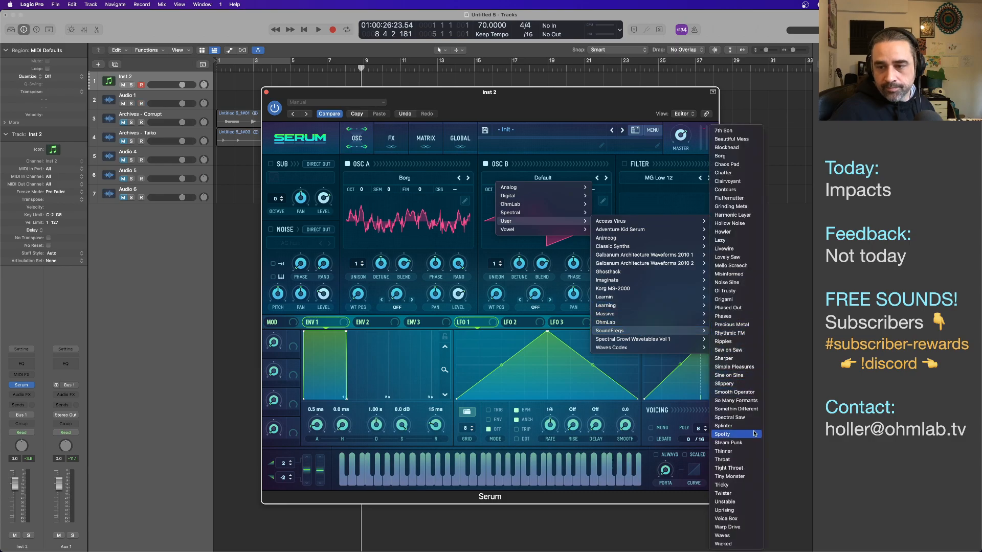
click(754, 326)
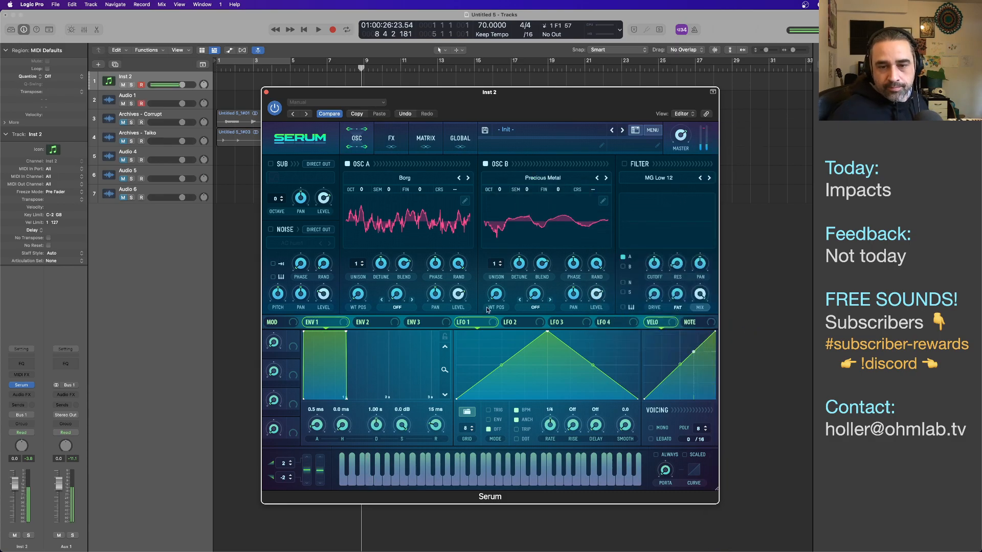
With Oscillator A temporarily off, raise Oscillator B by two octaves and reduce its level to 0%
click(347, 164)
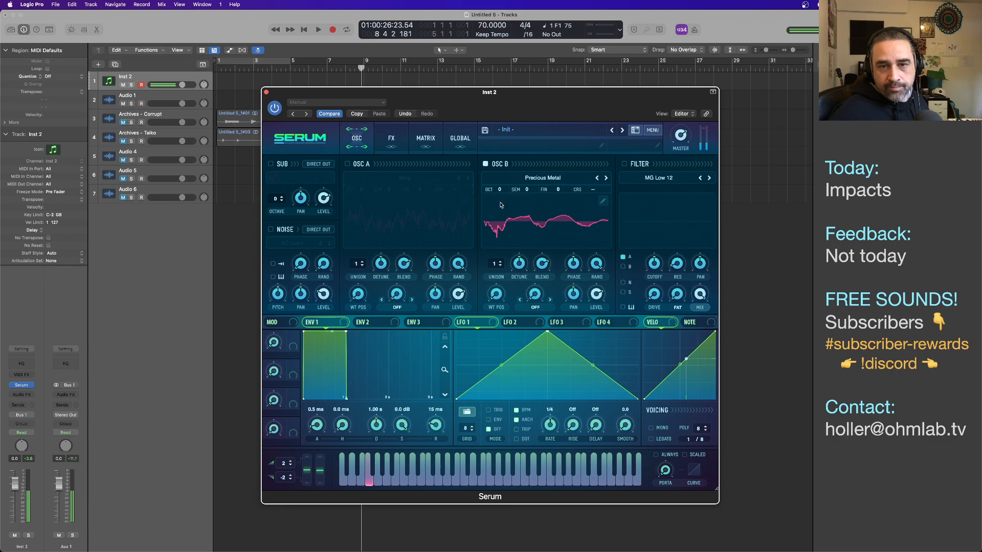
mouse_move(500, 191)
drag(500, 185, 500, 177)
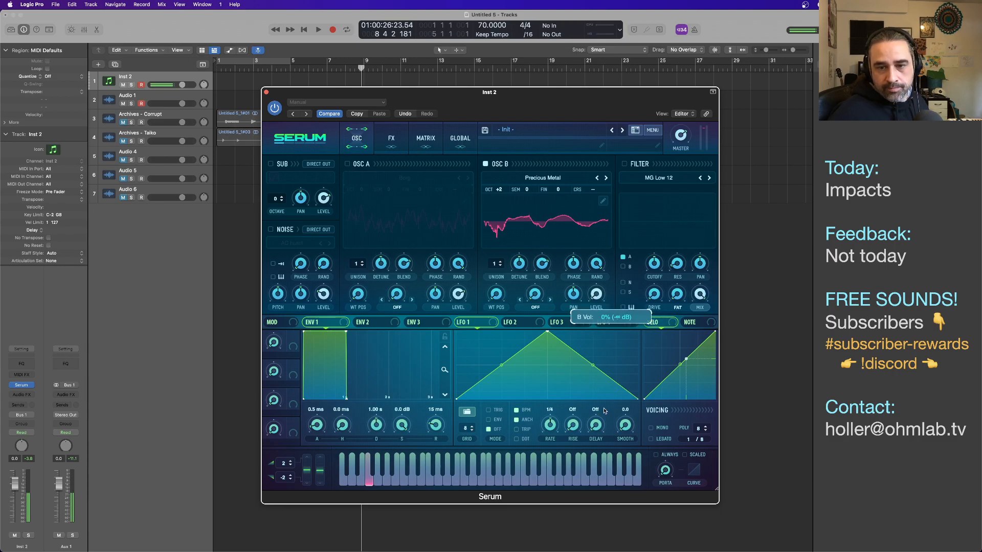
click(347, 164)
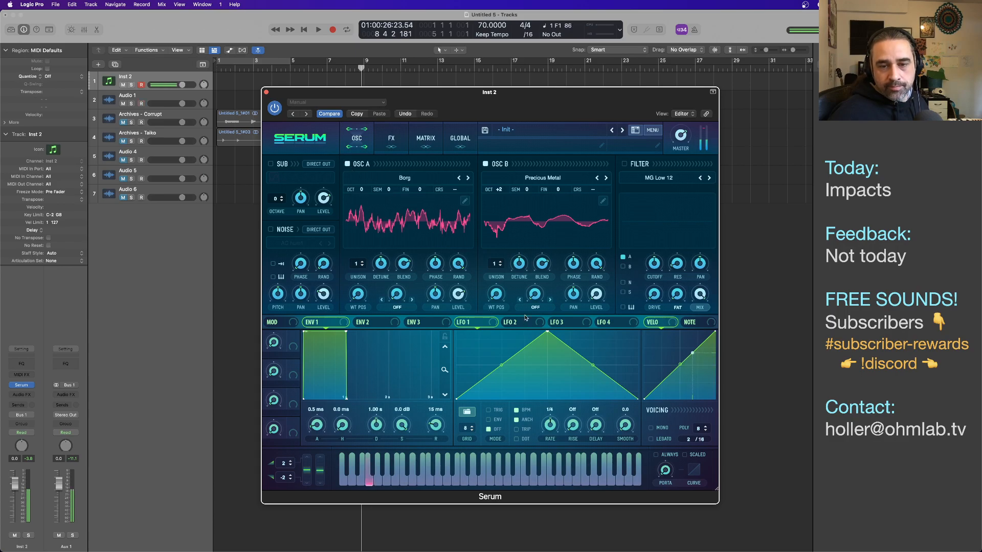
Set Oscillator A's warp mode to FM (from B) and try out the warp amount
click(404, 306)
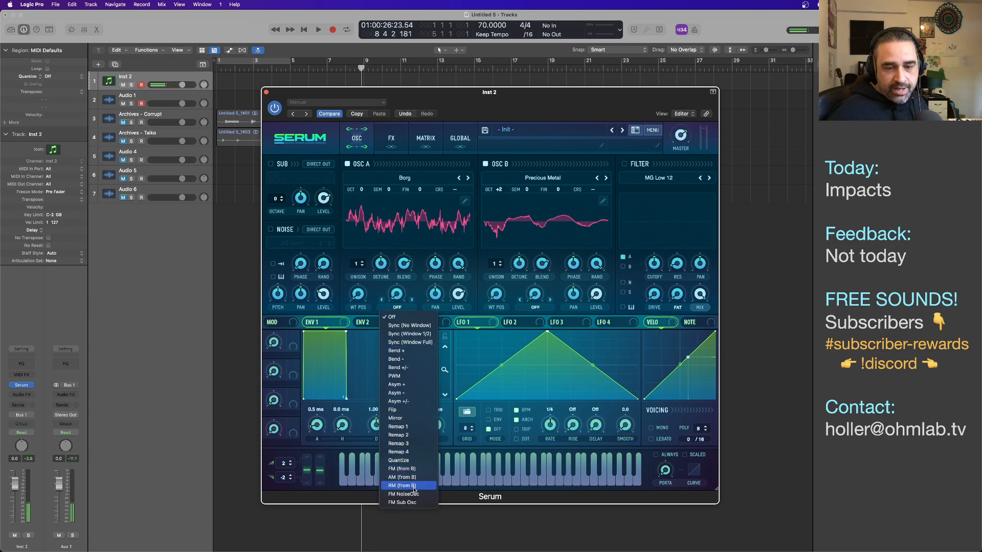
click(414, 472)
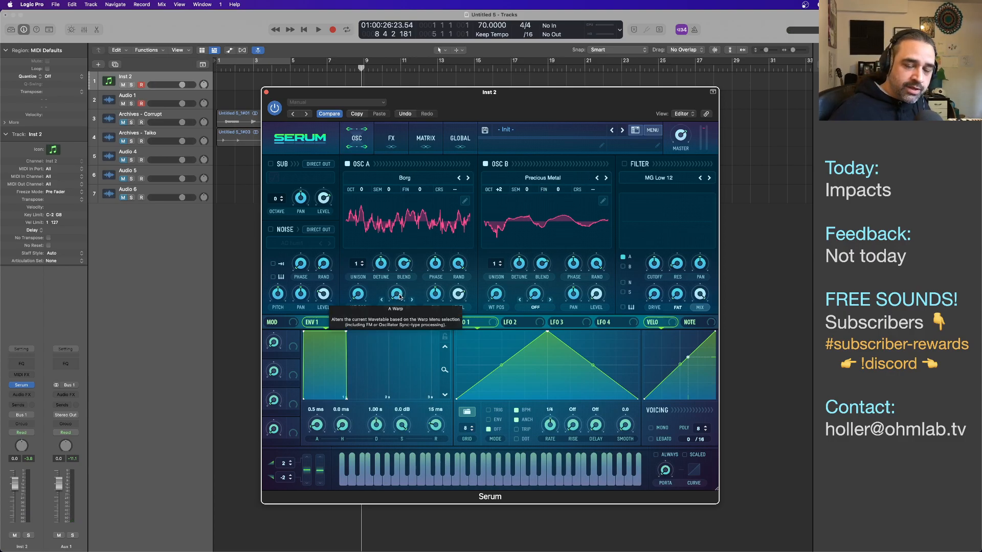
mouse_move(401, 296)
mouse_down()
mouse_move(395, 246)
mouse_move(390, 306)
mouse_up()
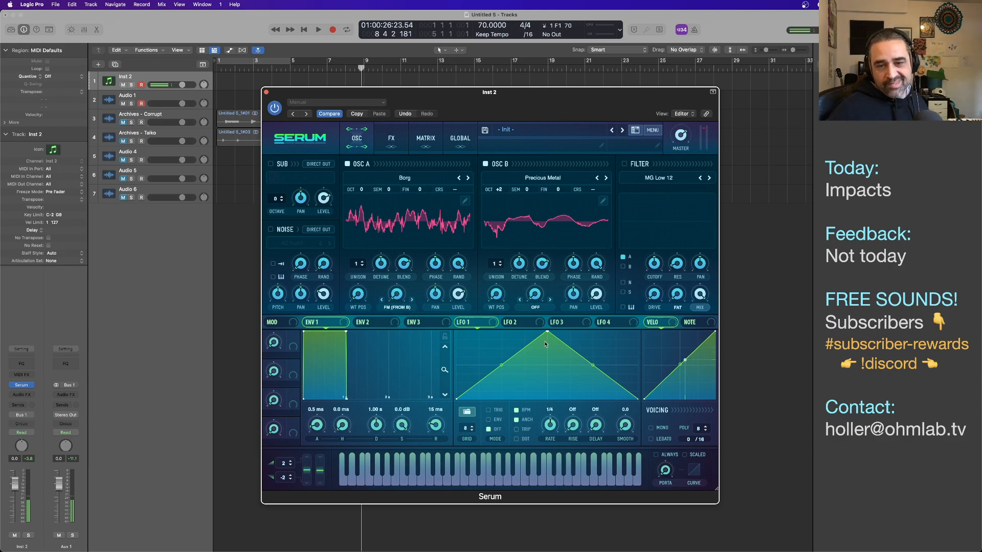
Reshape LFO 1 into a rising ramp that modulates Oscillator A's FM warp, in envelope mode at a 1/16 rate
drag(547, 332, 658, 276)
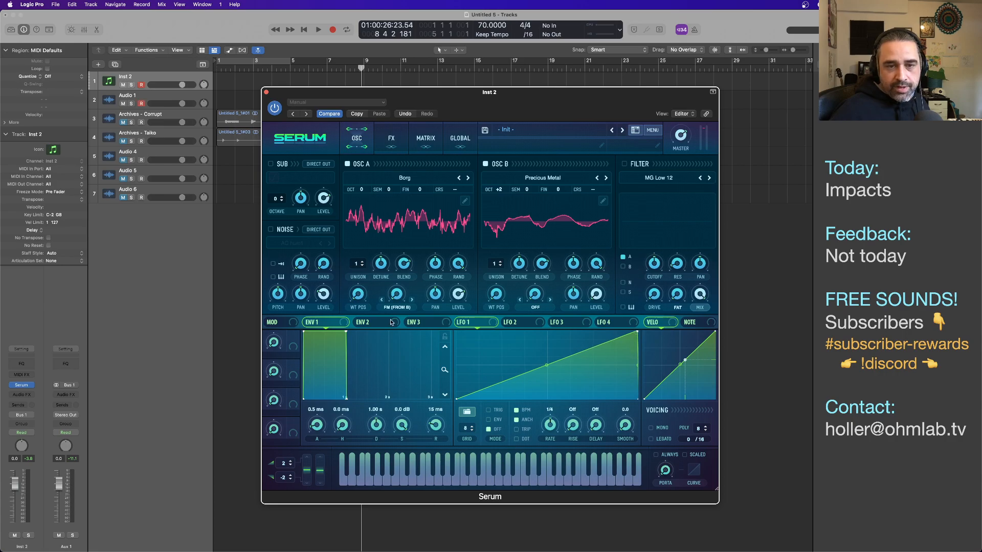
drag(492, 326, 388, 305)
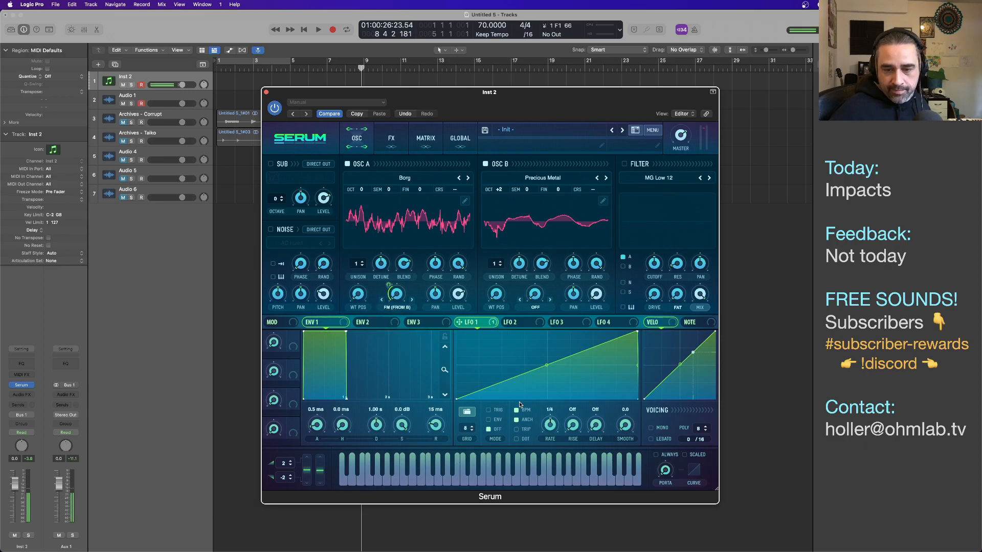
click(494, 411)
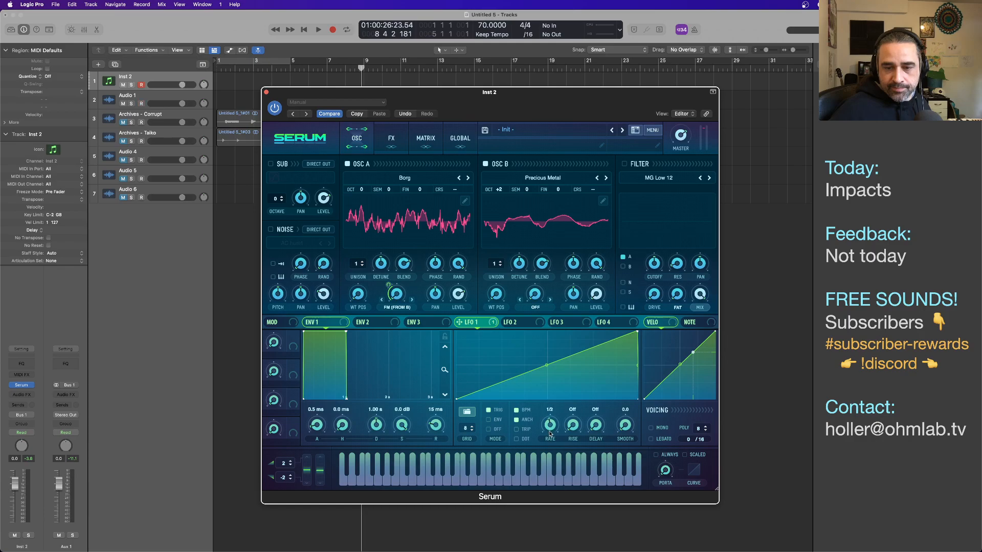
drag(549, 433, 556, 391)
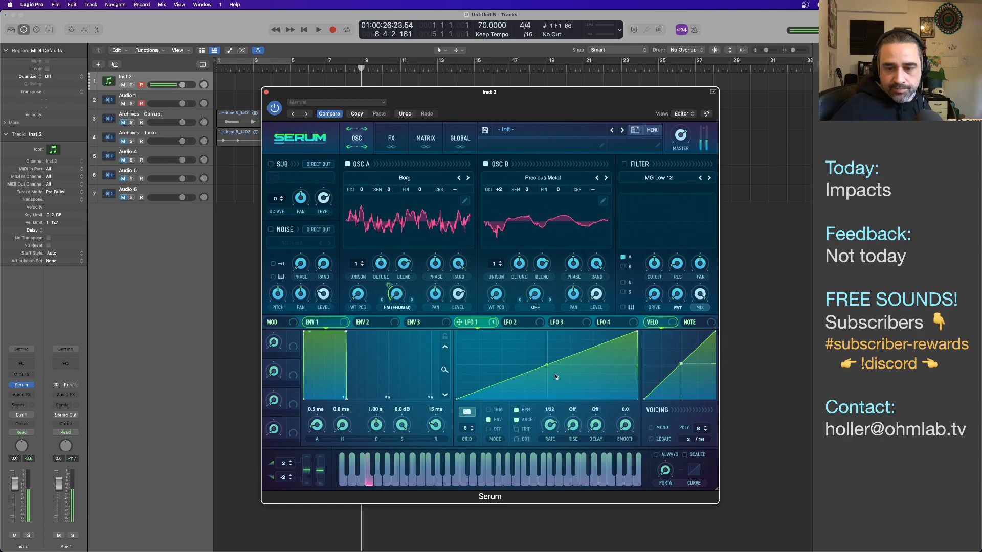
drag(549, 426, 549, 429)
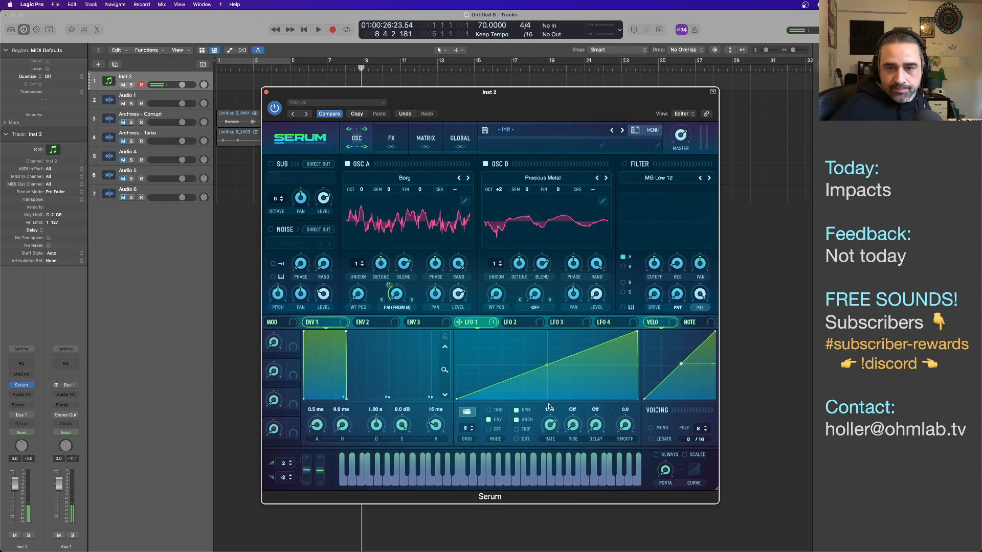
Lower Oscillator A's level to 0% and modulate it with LFO 1, moving the ramp's peak slightly ahead of the end
drag(463, 294, 467, 380)
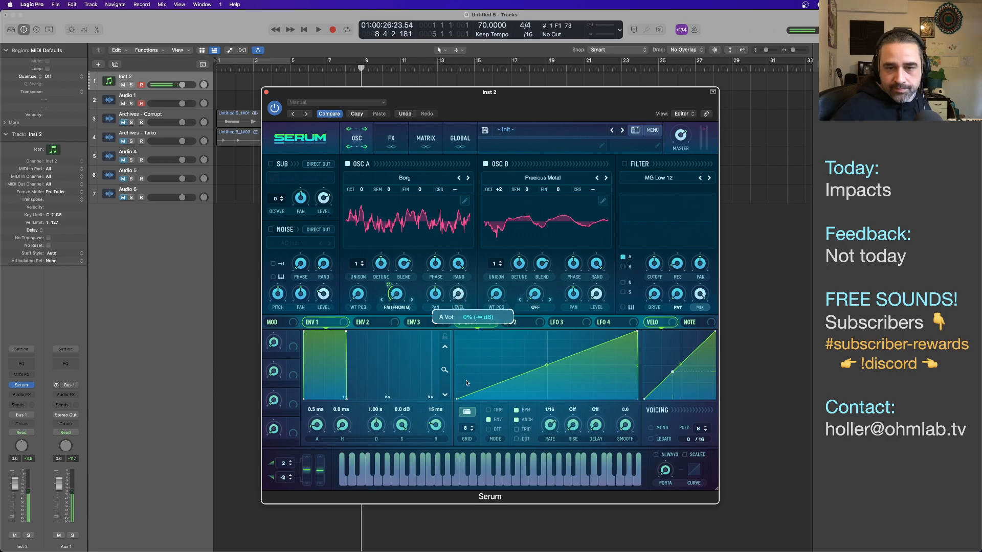
drag(637, 331, 635, 330)
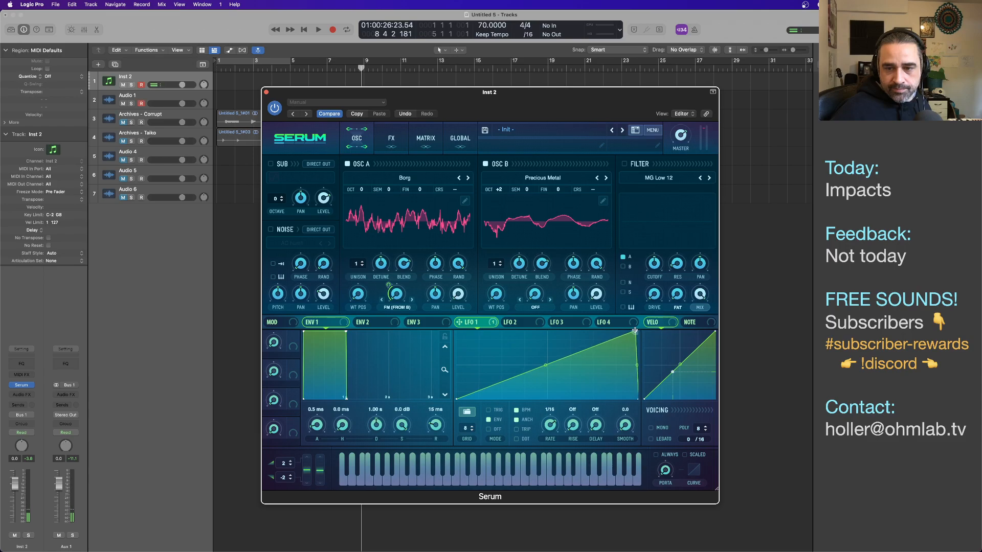
drag(489, 325, 451, 285)
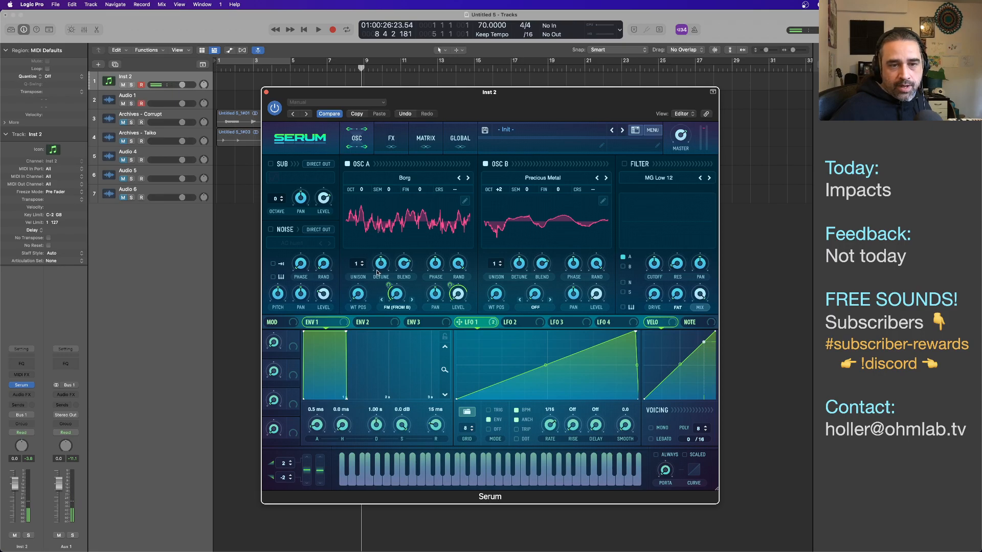
Give Oscillator A four unison voices and adjust its detune and blend for a wider sound
drag(364, 264, 363, 250)
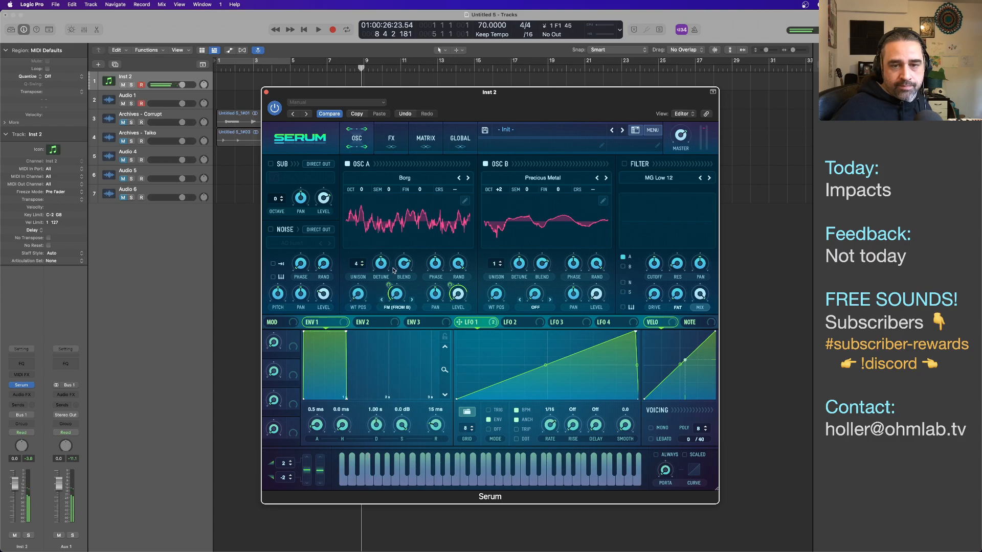
drag(381, 263, 404, 270)
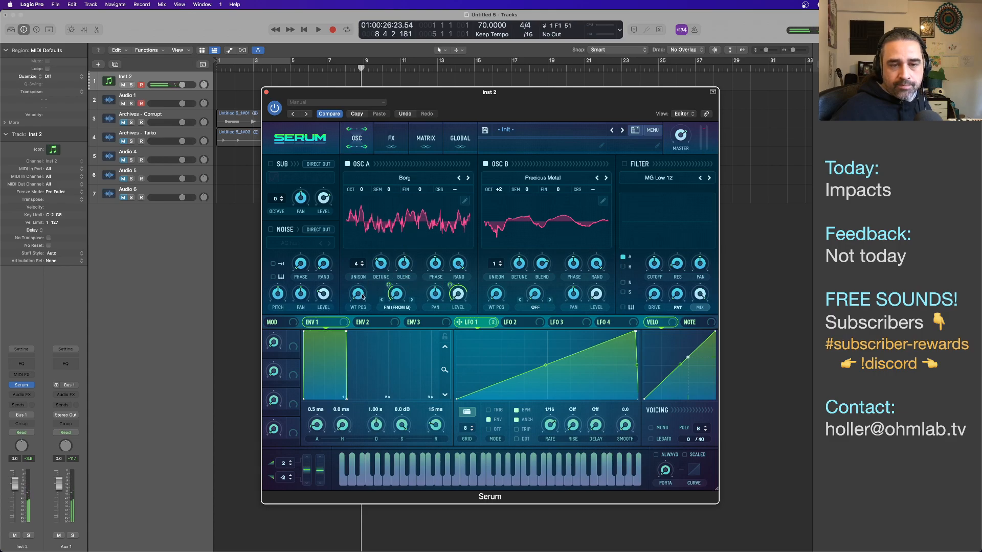
Try out Oscillator A's wavetable position, and check the Archives chapter requirements in the Origin Impacts notes in TextEdit before returning to Serum
drag(362, 296, 359, 348)
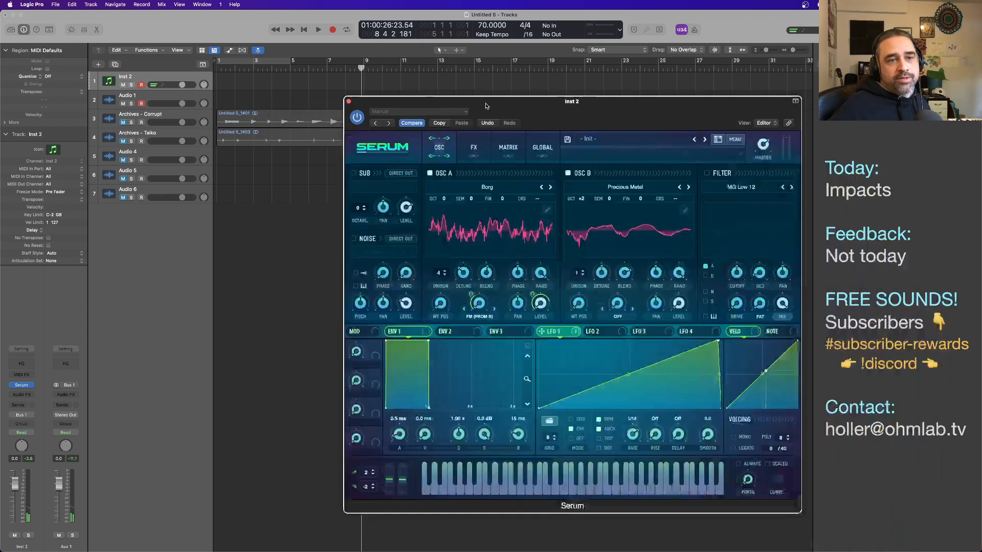
drag(404, 98, 403, 93)
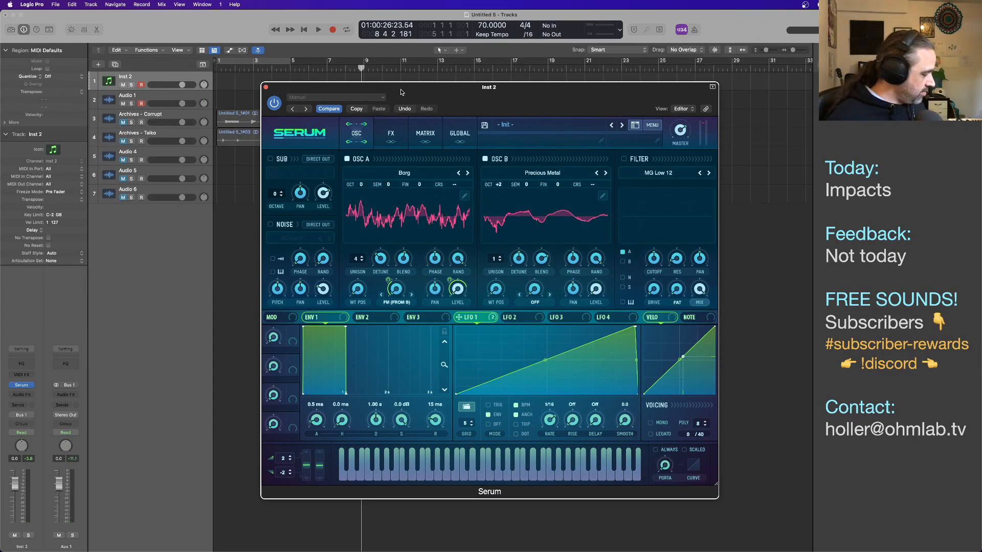
key(super+Tab)
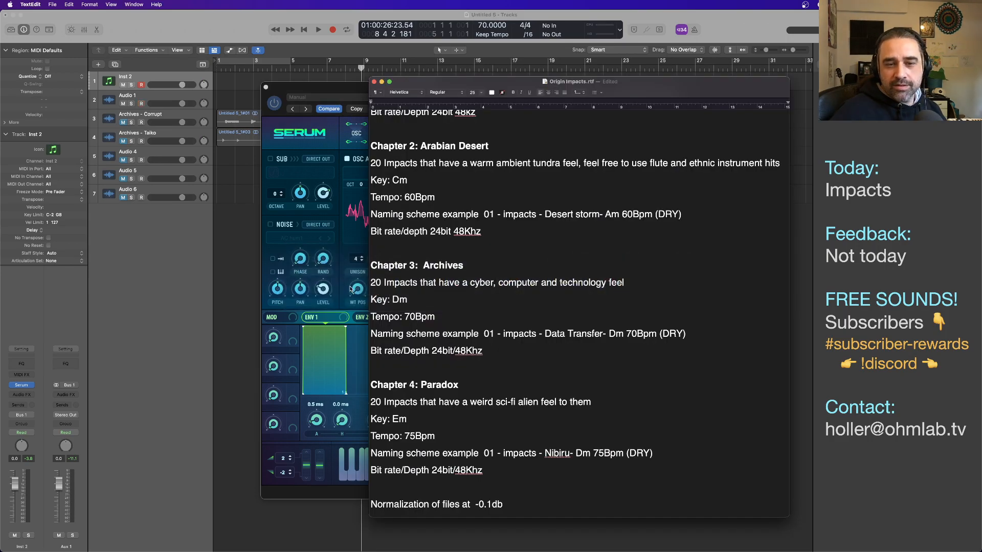
key(super+Tab)
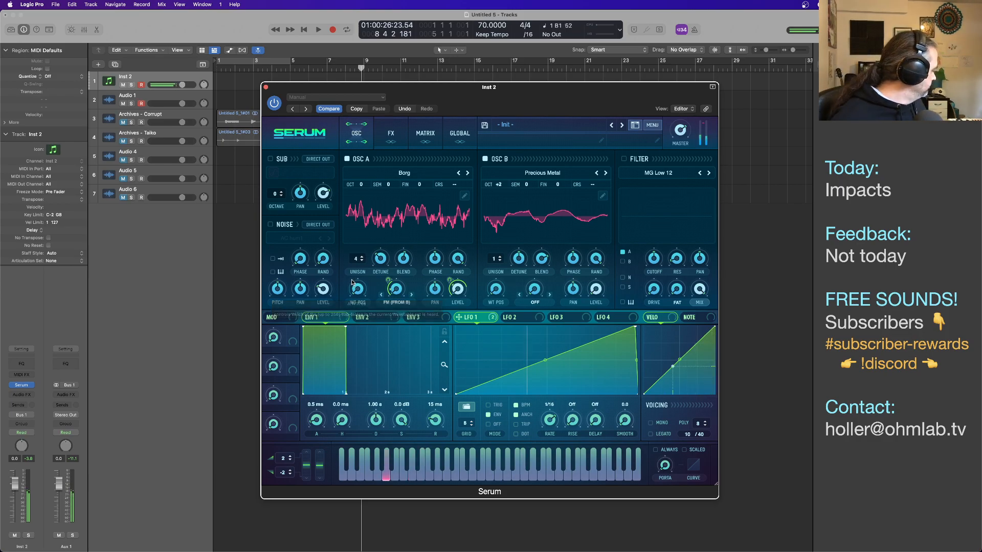
Turn on the filter and audition the Reverb and Allpasses types while varying the cutoff and drive
click(624, 160)
click(670, 177)
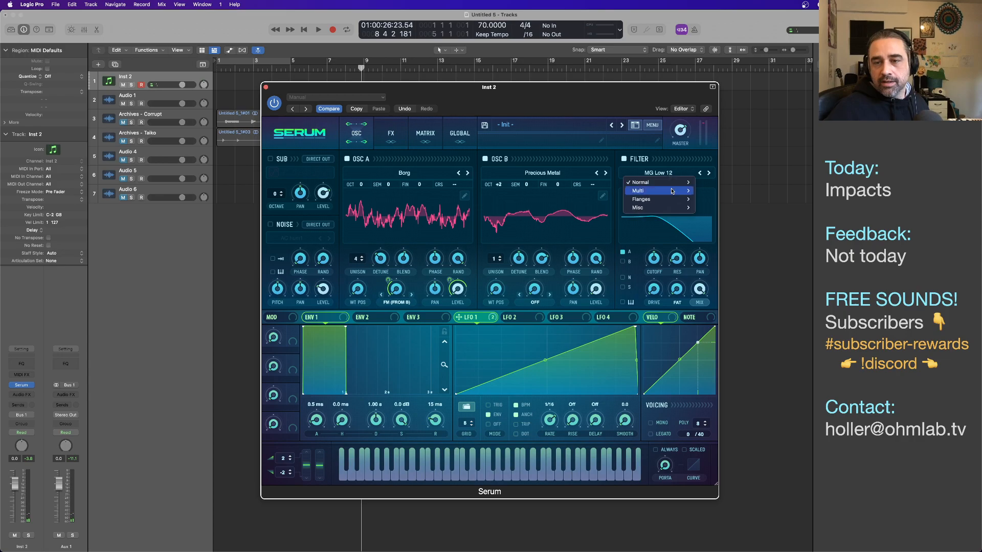
mouse_move(647, 181)
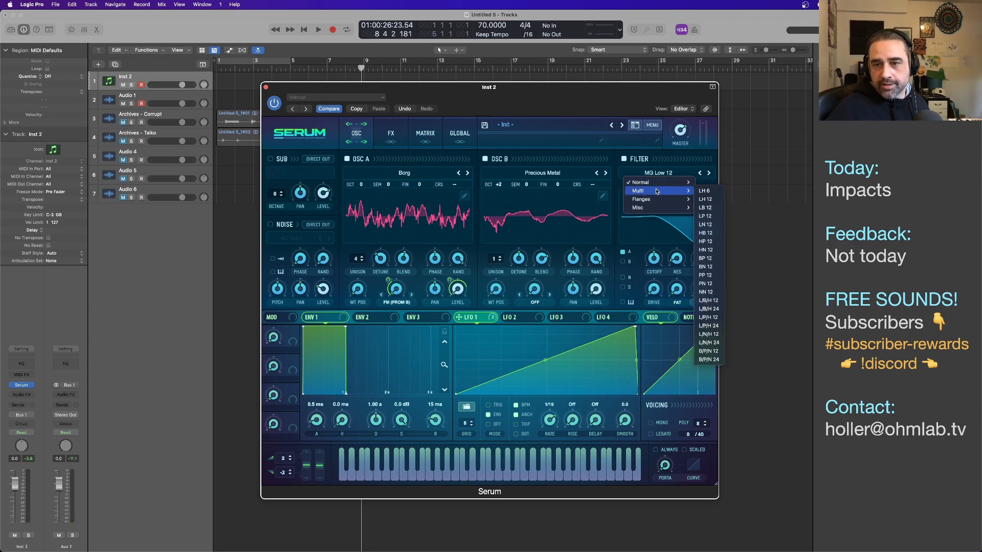
mouse_move(660, 209)
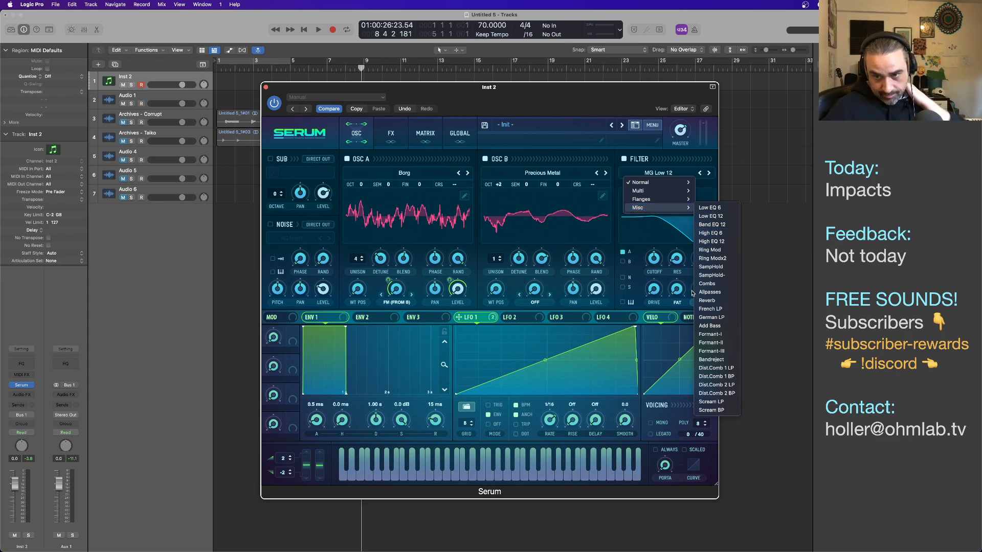
click(710, 300)
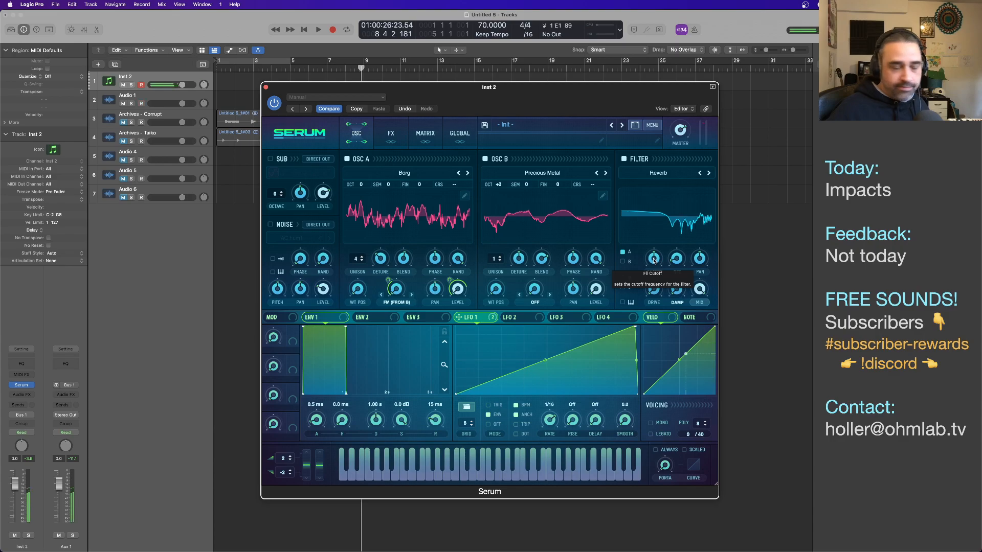
drag(653, 261, 649, 291)
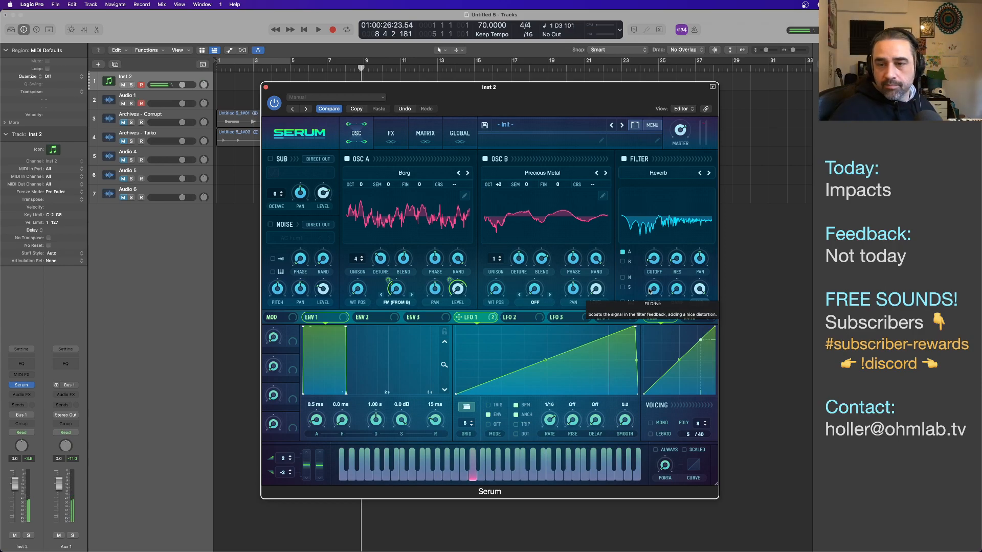
drag(654, 291, 653, 260)
click(700, 173)
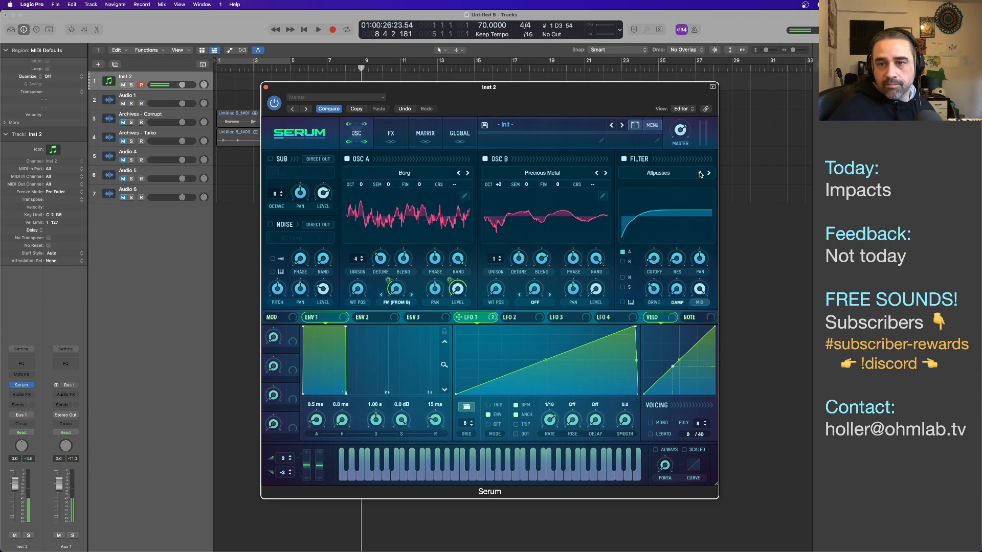
Switch the filter to Band 12, adjust its cutoff and resonance, and modulate the cutoff with LFO 1
click(658, 173)
mouse_move(661, 183)
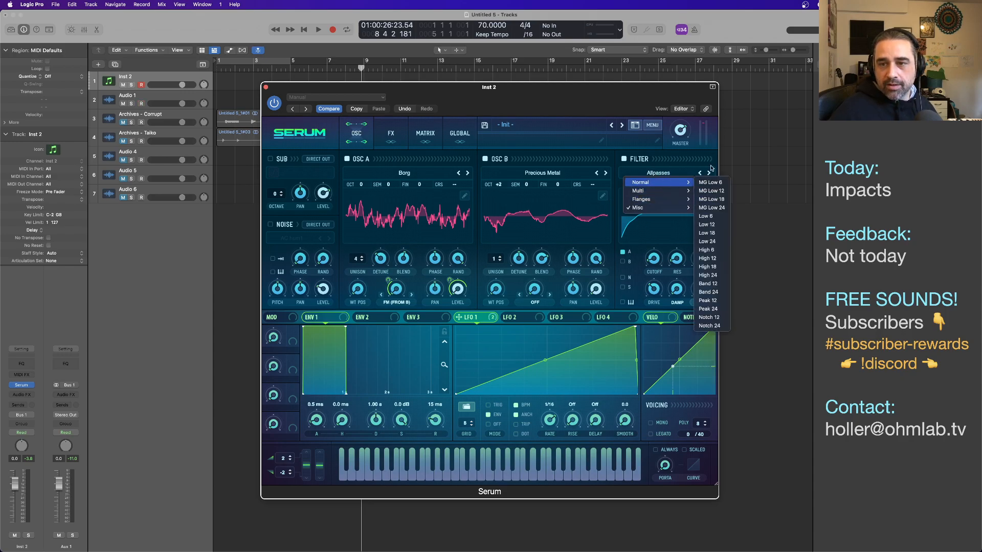
click(708, 284)
drag(648, 261, 662, 305)
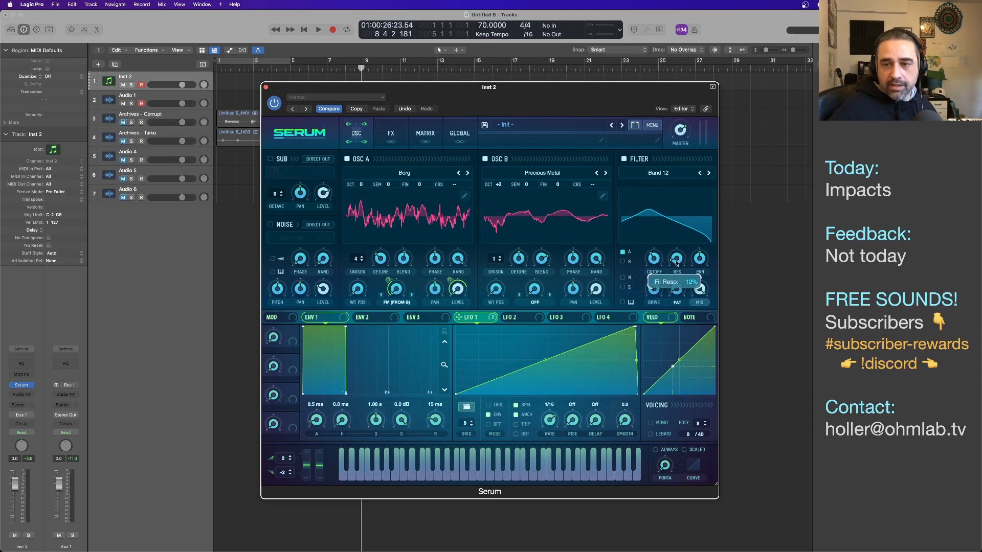
drag(676, 257, 653, 265)
drag(492, 320, 647, 264)
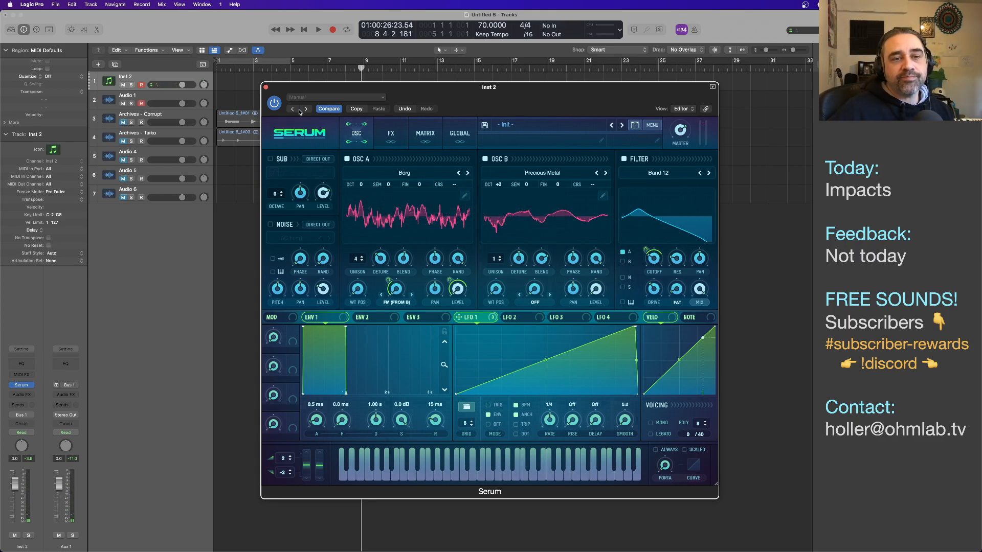
Add a distortion effect to the patch and set its type to Sine Shaper
click(391, 134)
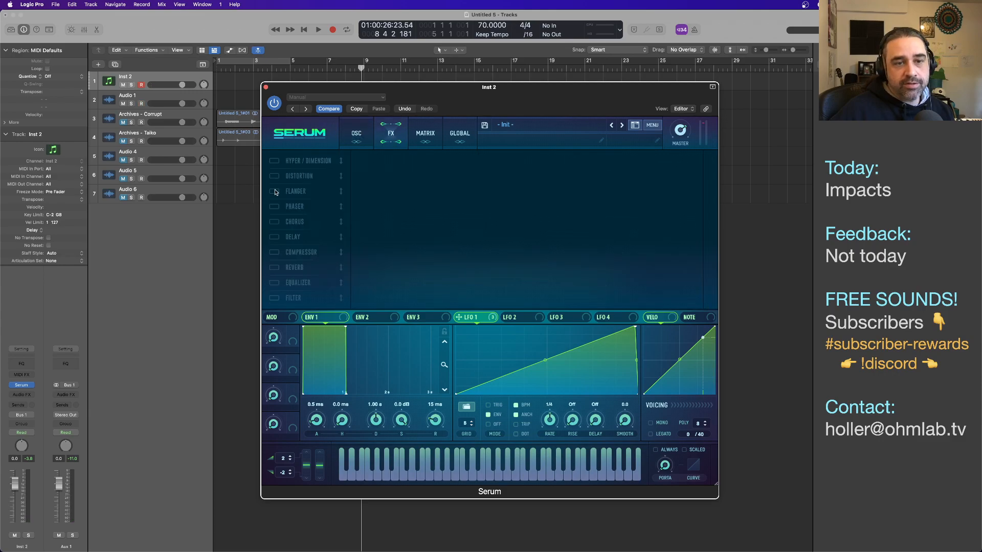
click(274, 176)
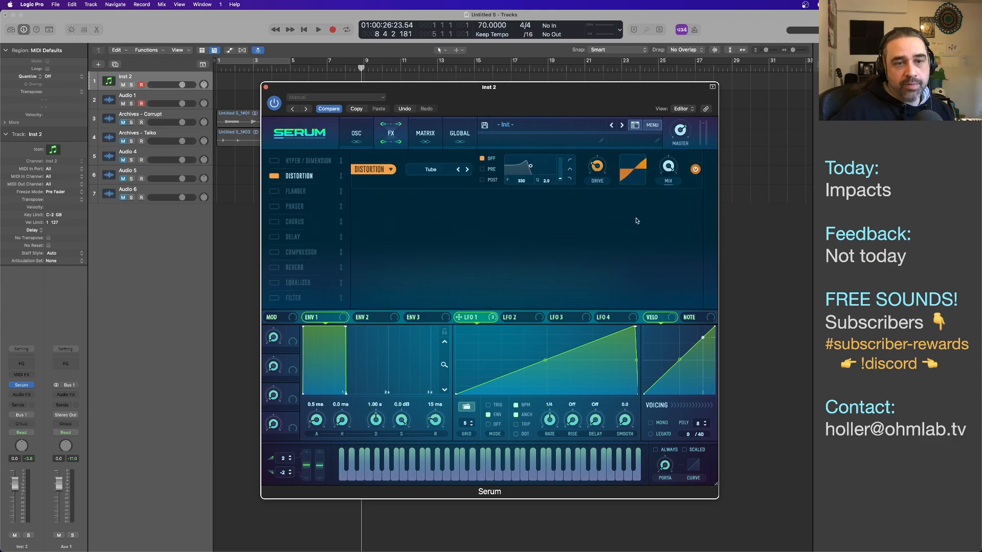
click(448, 170)
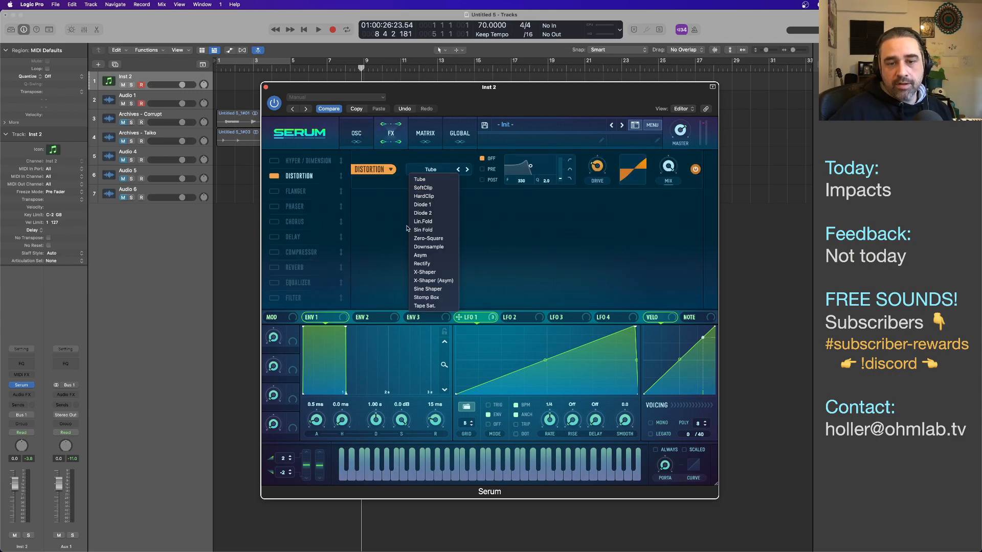
click(427, 289)
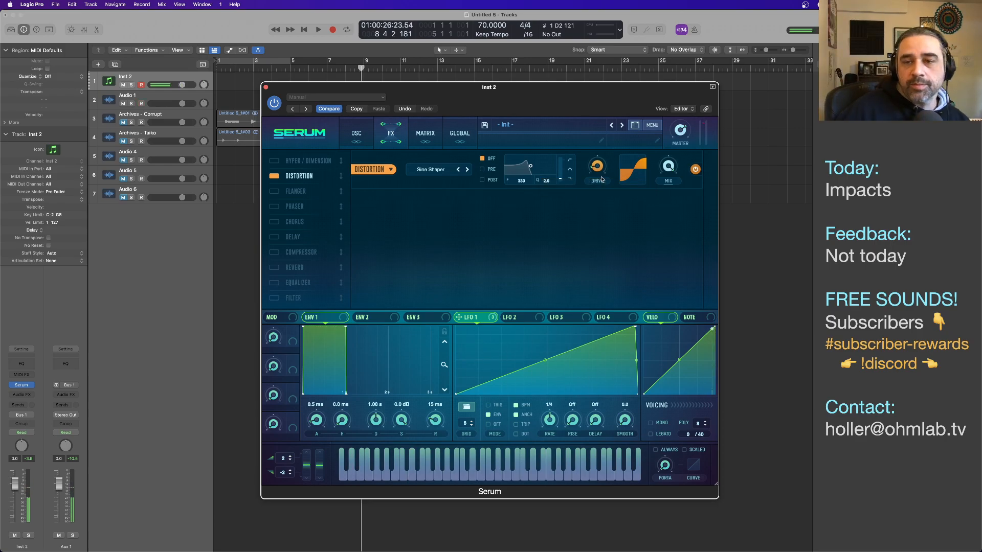
Add a compressor in multiband mode, adjust its band levels, and set the attack to about 14.1 ms
drag(590, 102, 556, 113)
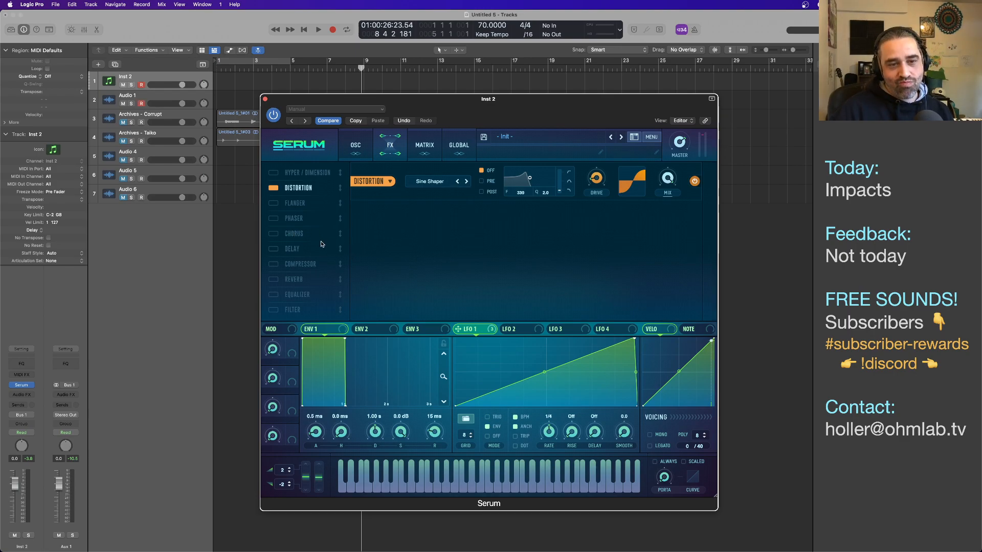
click(273, 264)
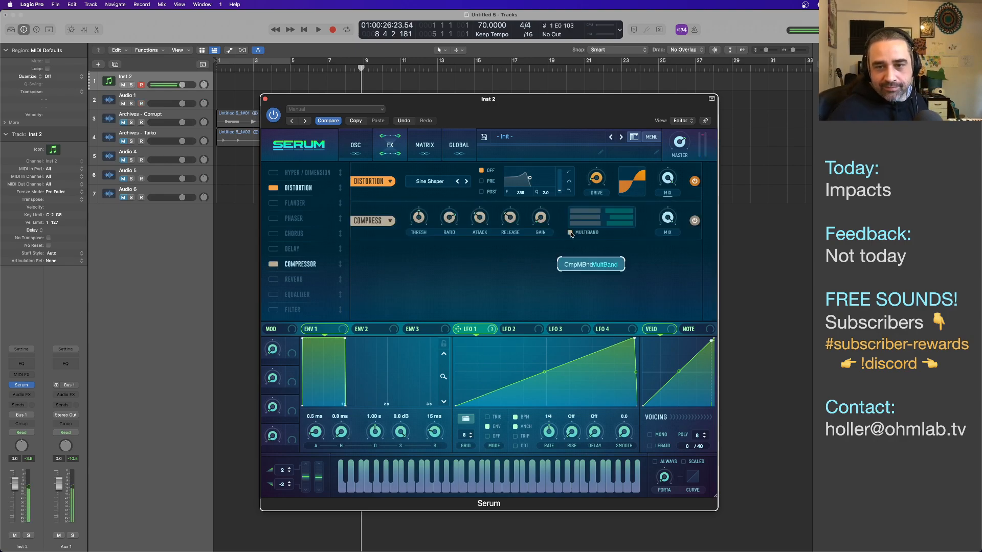
mouse_move(422, 229)
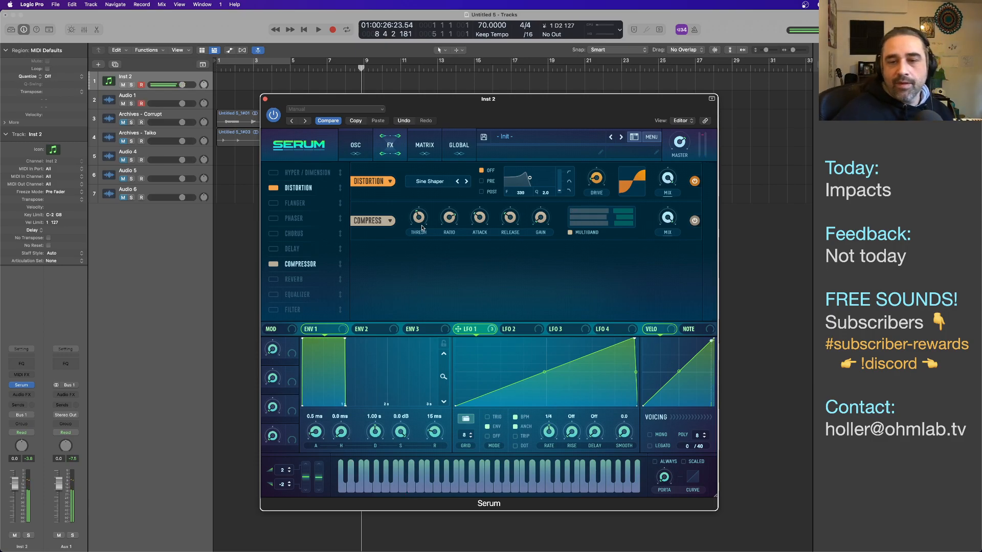
drag(602, 222, 599, 212)
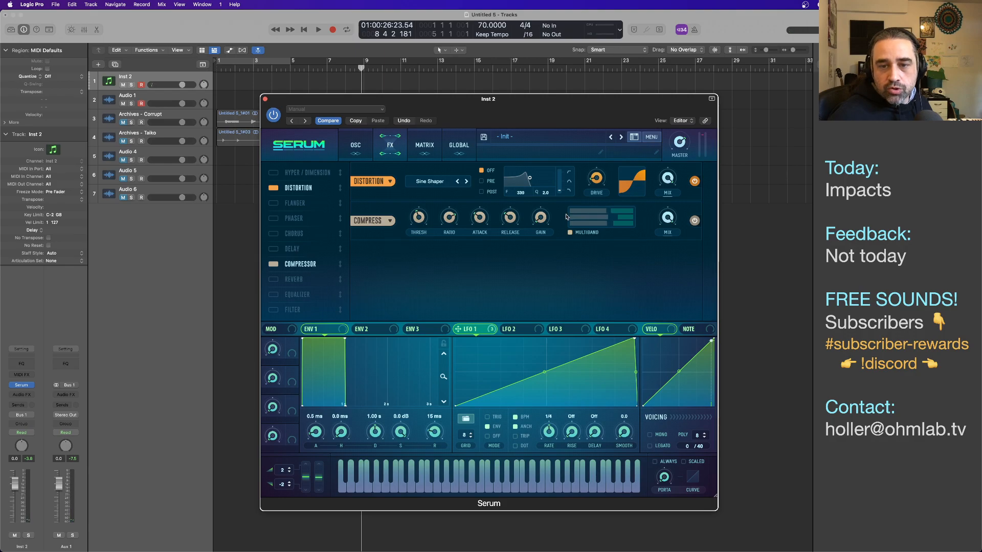
mouse_move(453, 218)
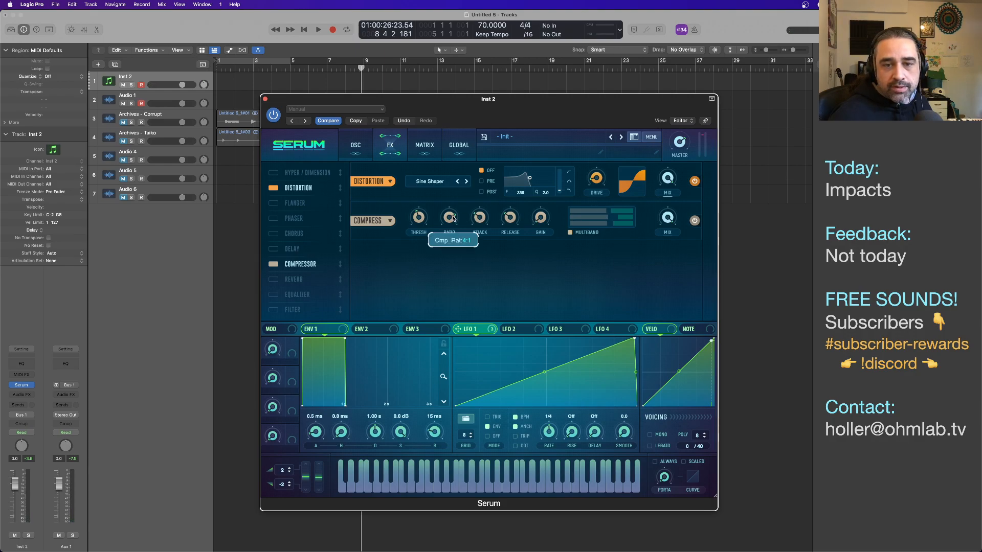
mouse_move(485, 220)
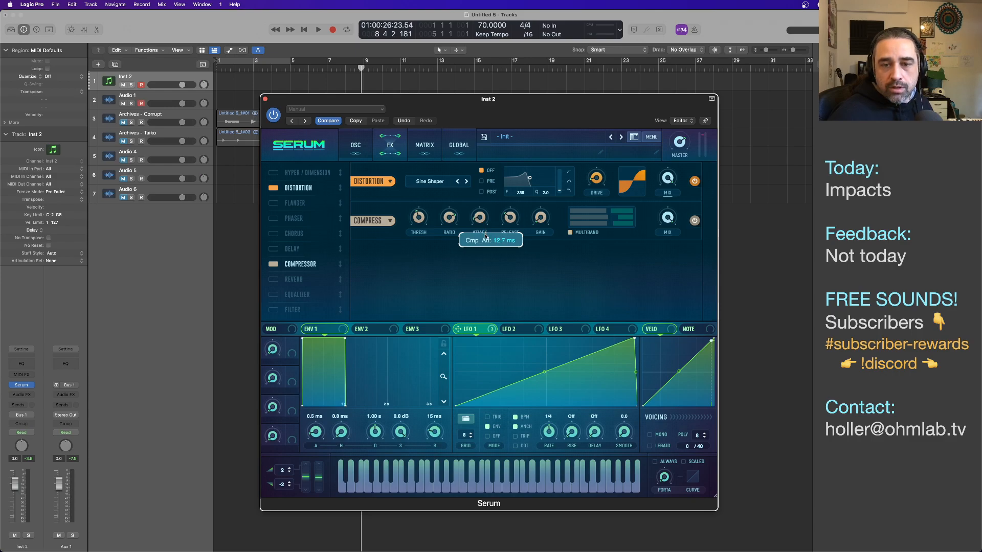
drag(485, 234, 485, 233)
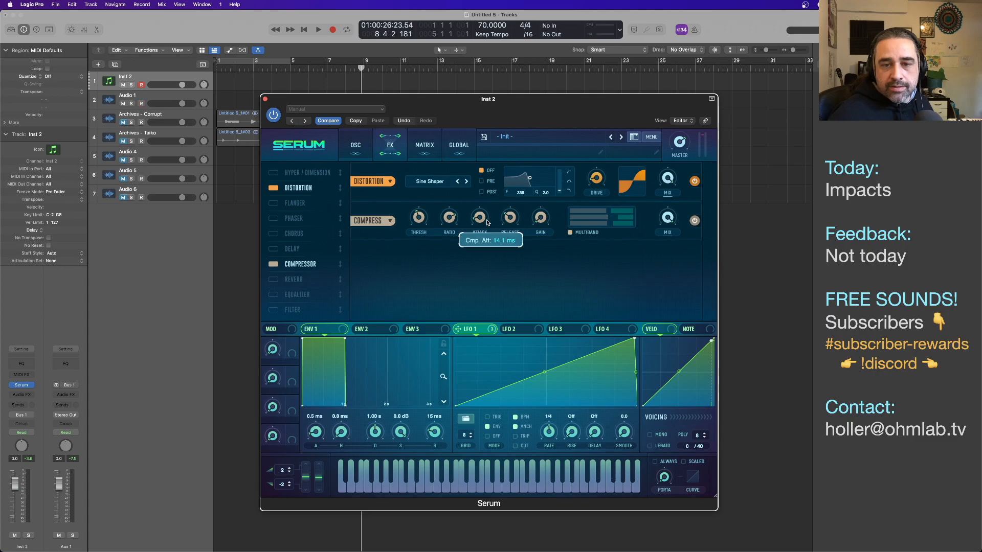
mouse_move(508, 217)
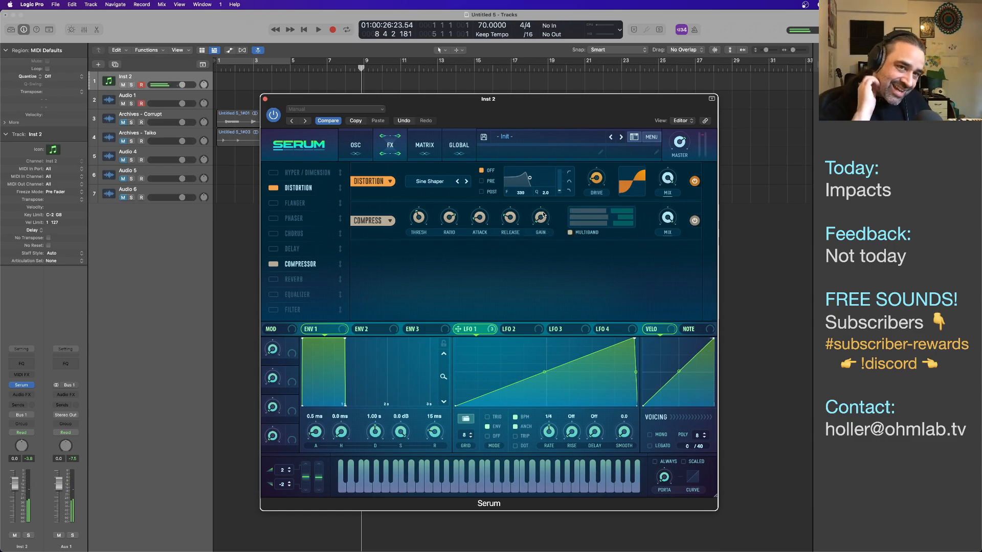
Record a take of the Serum impacts from the start of the project
key(space)
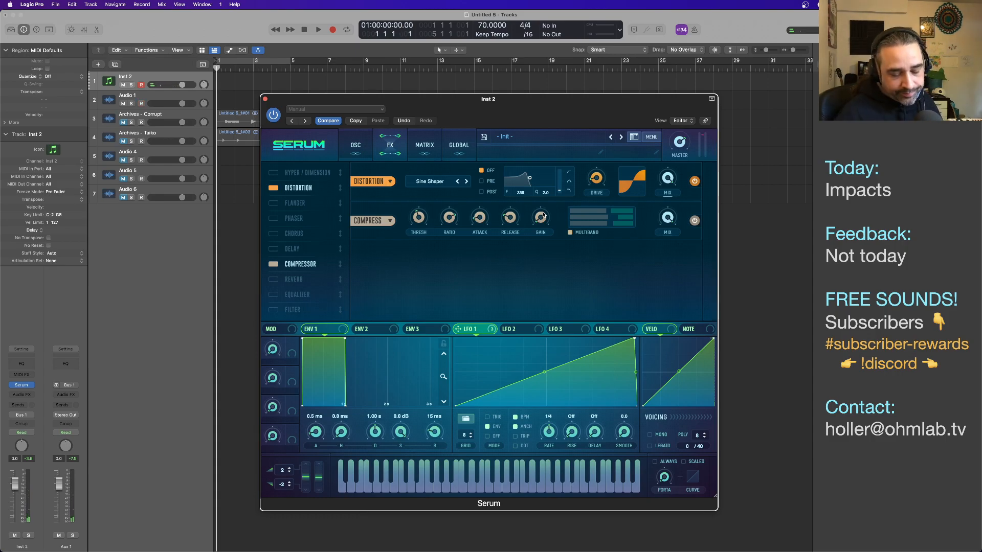
key(r)
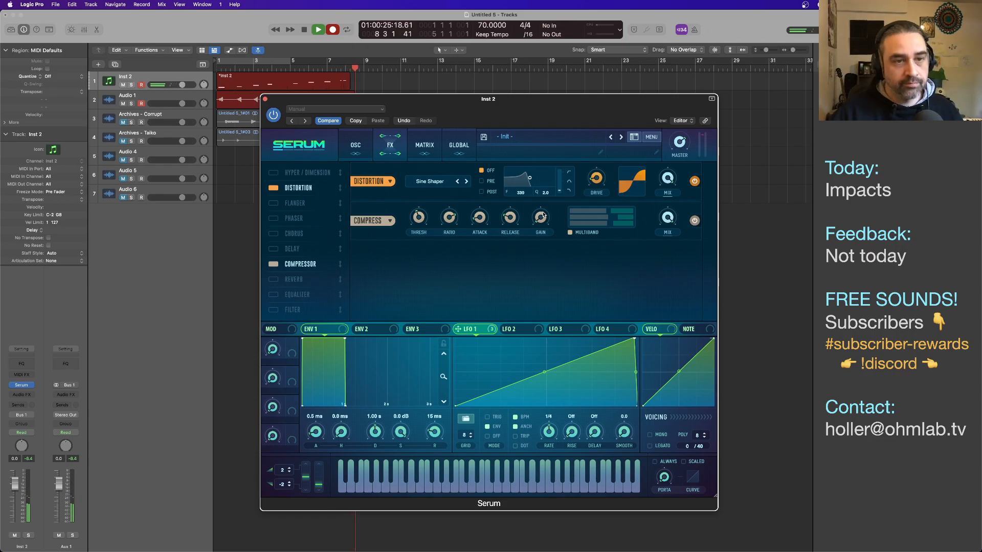
key(space)
Rename the Audio 4 track as "Archives - Synthetics" and move the newly recorded audio region onto it
drag(456, 110, 408, 266)
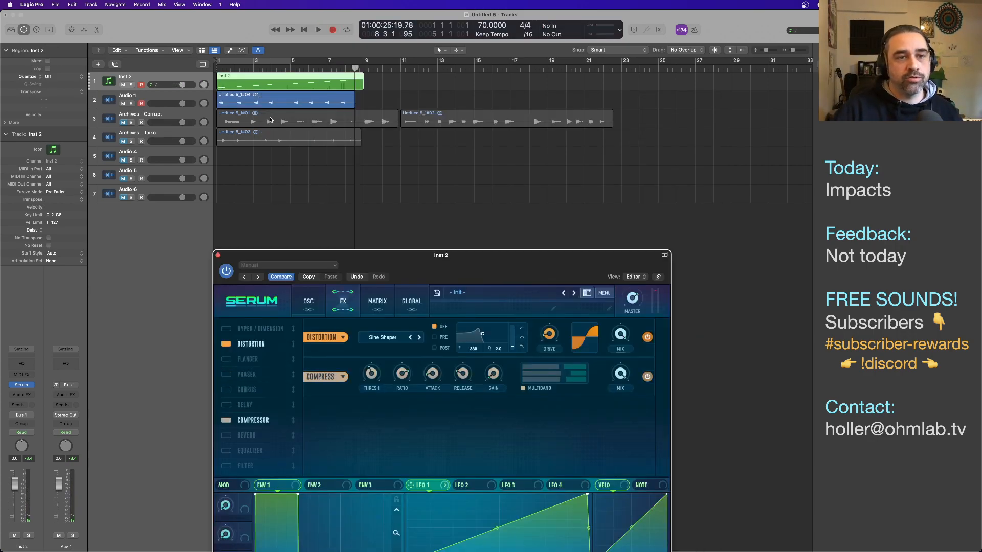
double_click(135, 153)
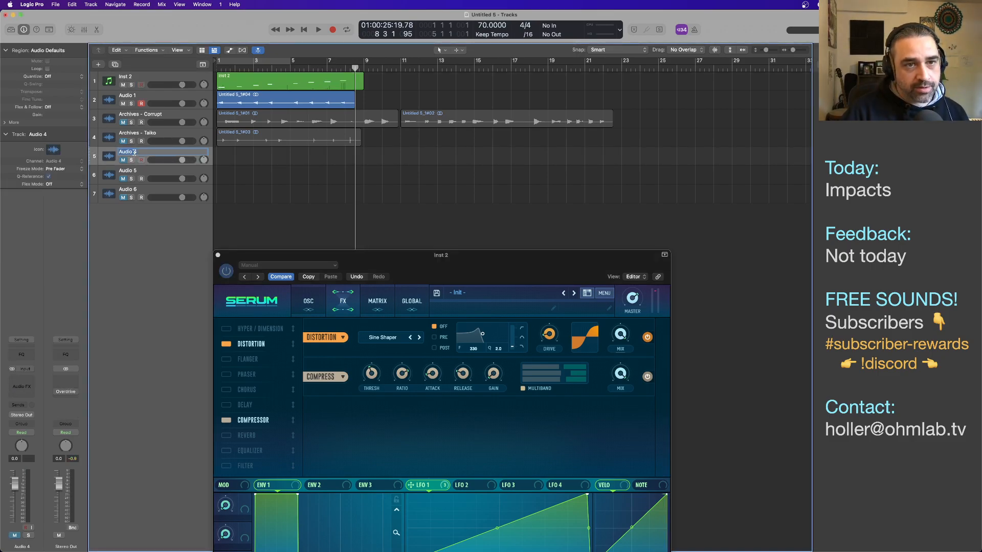
text(Archives - Synthetics)
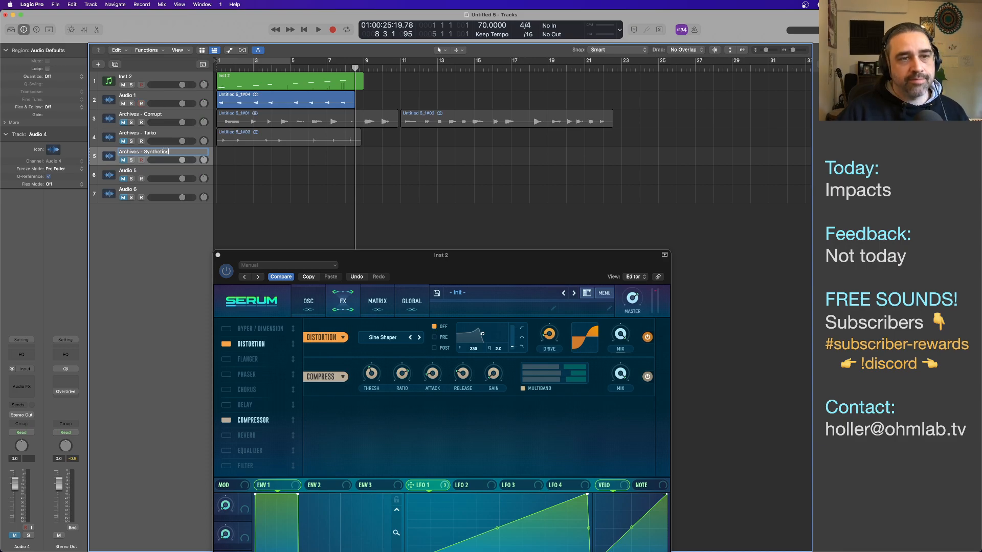
key(Return)
drag(265, 101, 259, 156)
Adjust oscillator A's wavetable position and lower oscillator B's octave to +1
drag(376, 263, 413, 140)
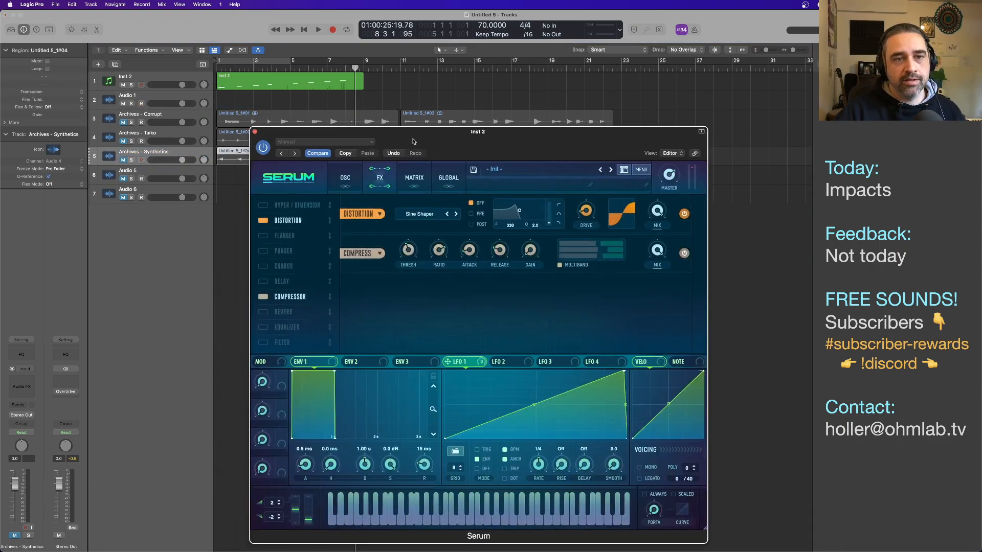
click(345, 176)
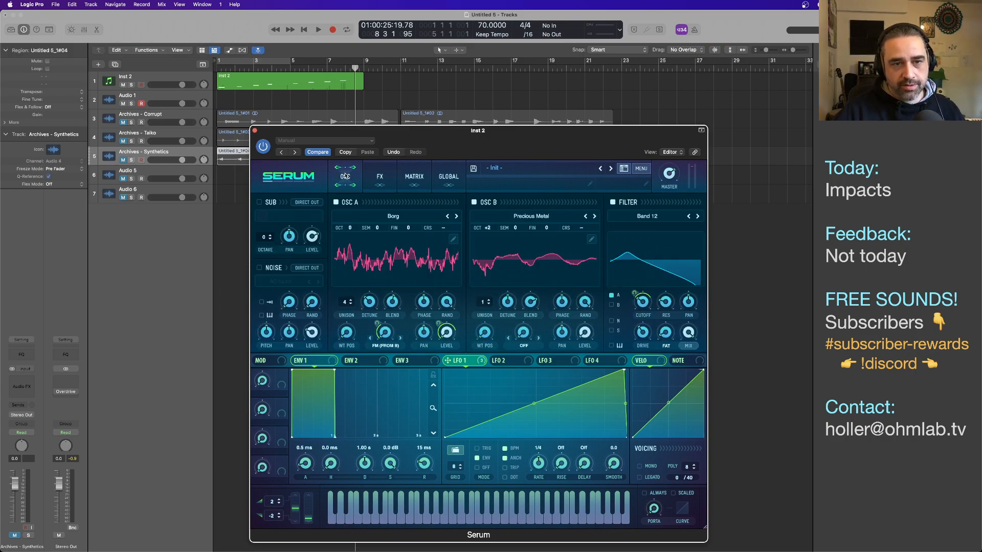
key(Return)
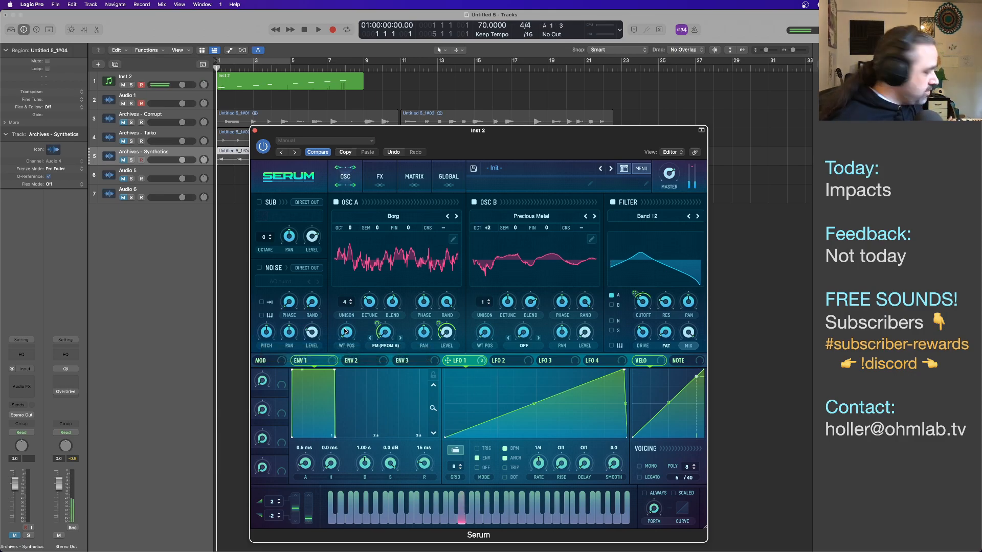
drag(345, 332, 348, 287)
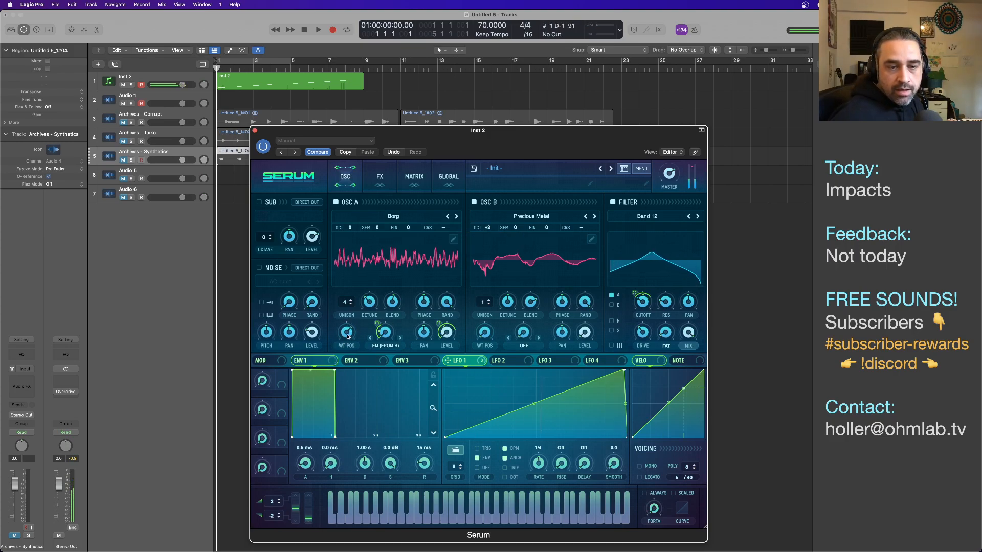
mouse_move(347, 323)
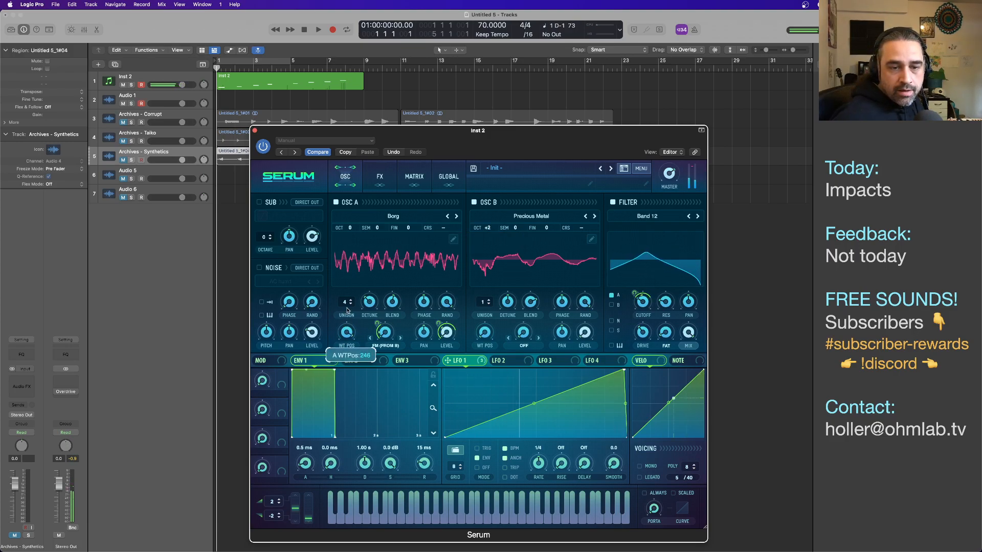
drag(347, 323, 347, 367)
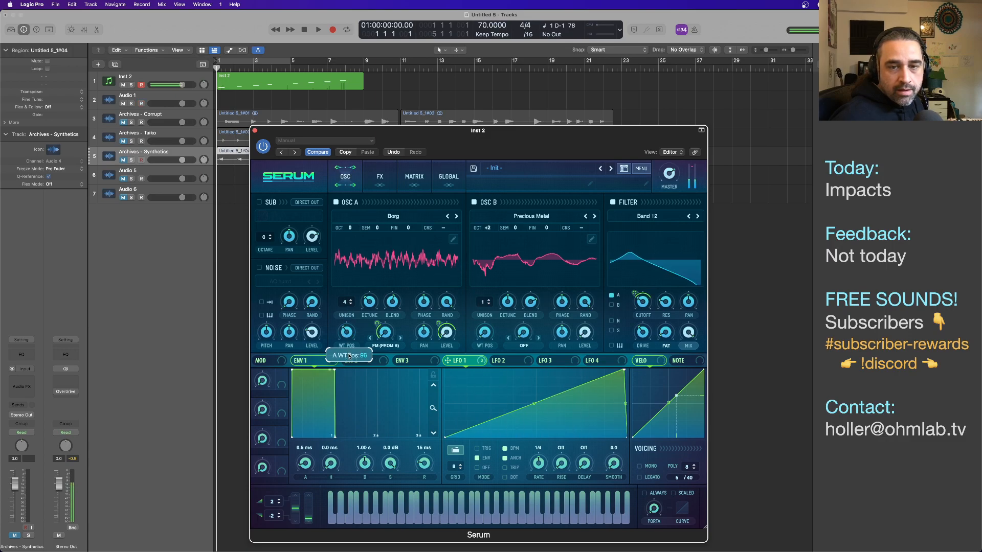
mouse_move(490, 230)
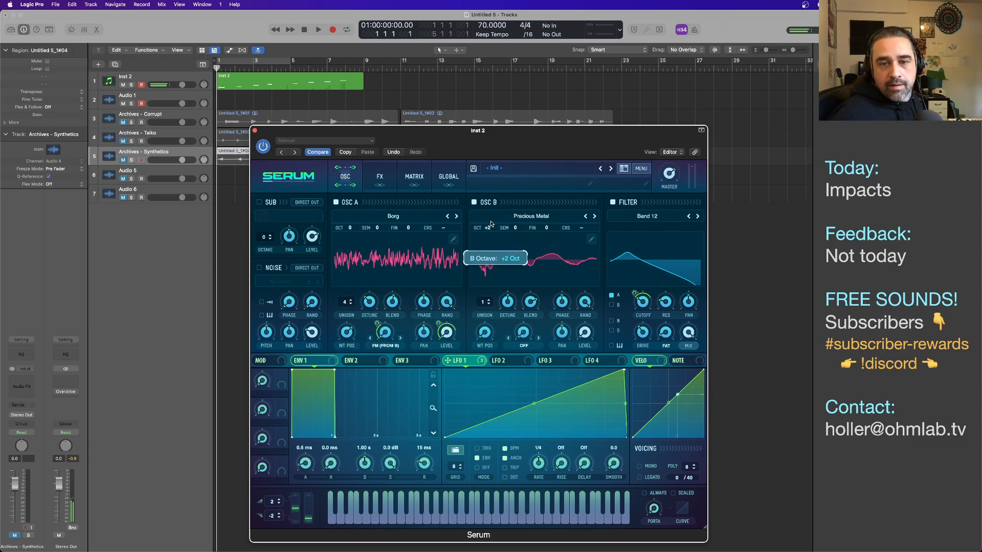
drag(491, 219, 491, 207)
drag(347, 332, 348, 357)
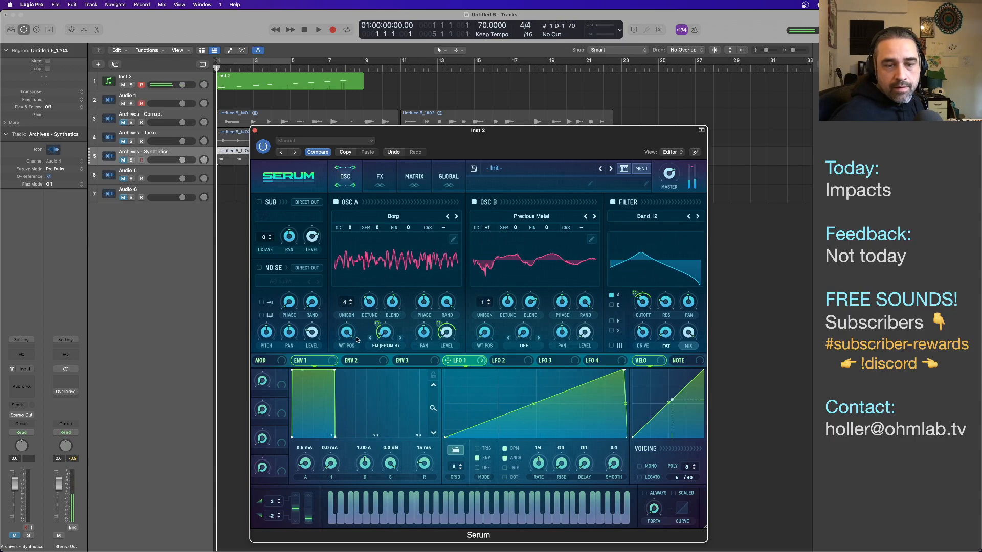
Load the Spectral Saw wavetable from the user SoundFreqs folder into oscillator B
click(541, 220)
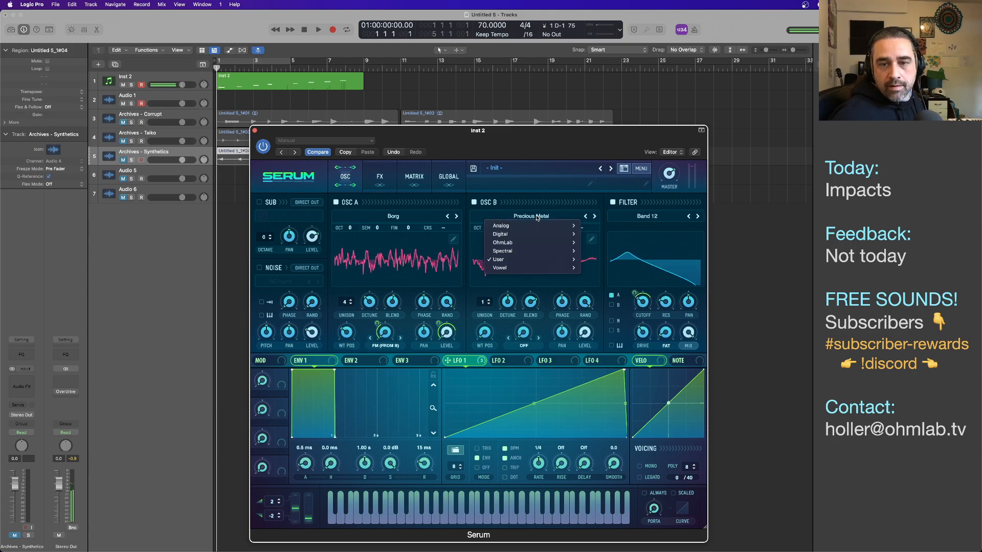
mouse_move(563, 259)
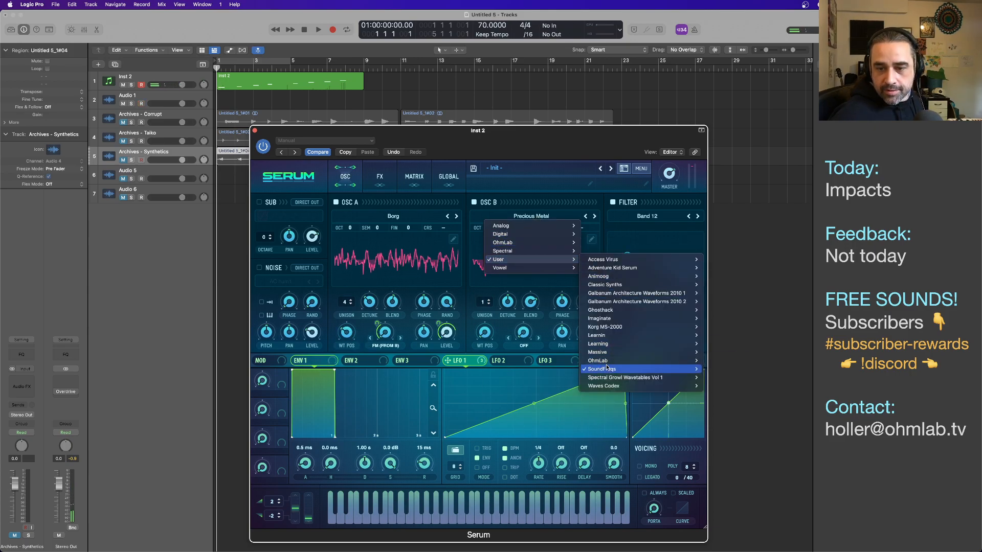
mouse_move(629, 369)
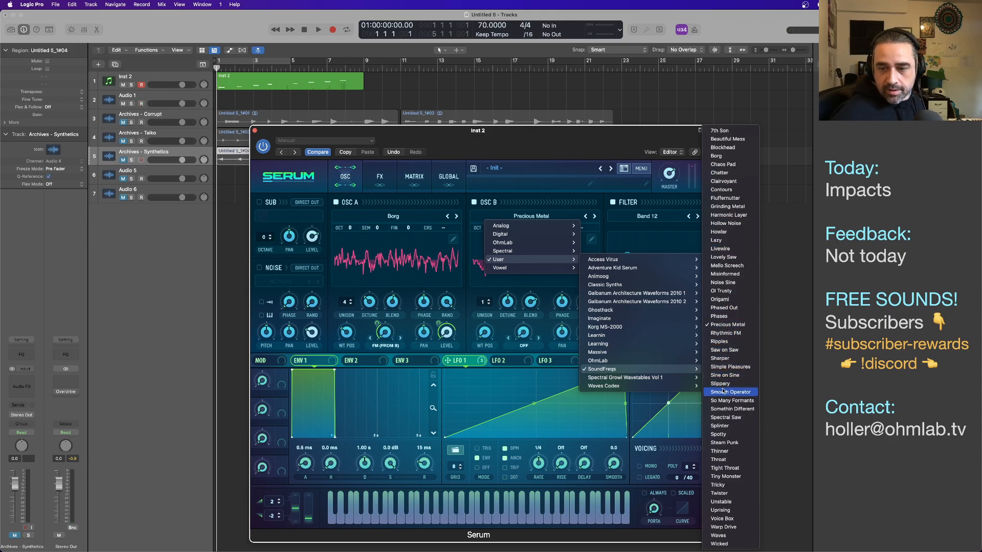
click(725, 417)
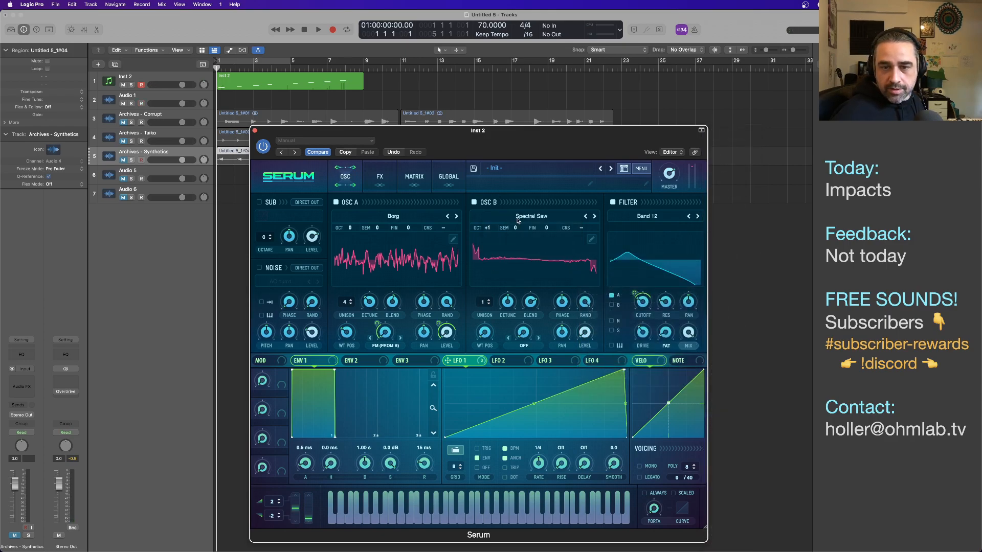
Isolate oscillator B by disabling oscillator A, audition its wavetable positions, and assign LFO 1 to its wavetable position
click(336, 202)
click(474, 202)
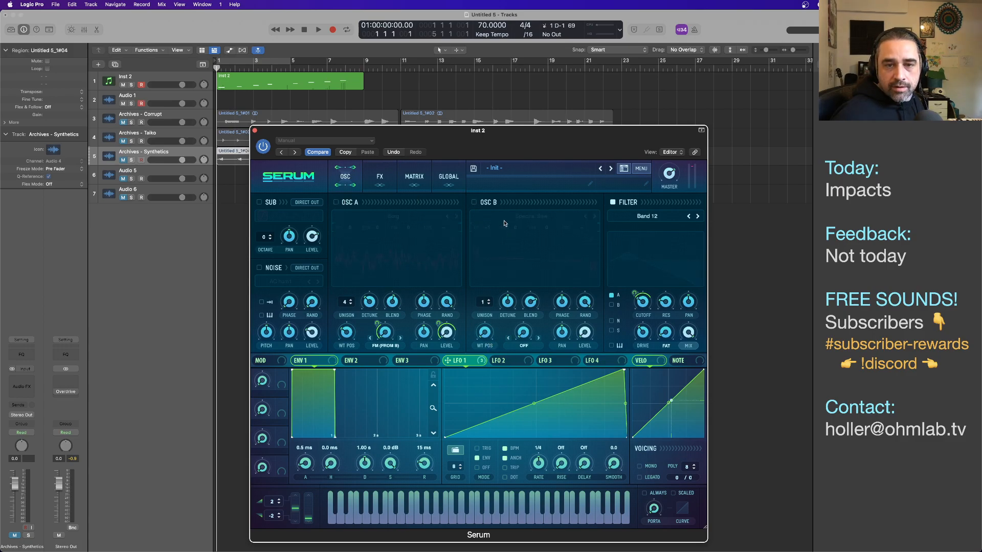
click(474, 202)
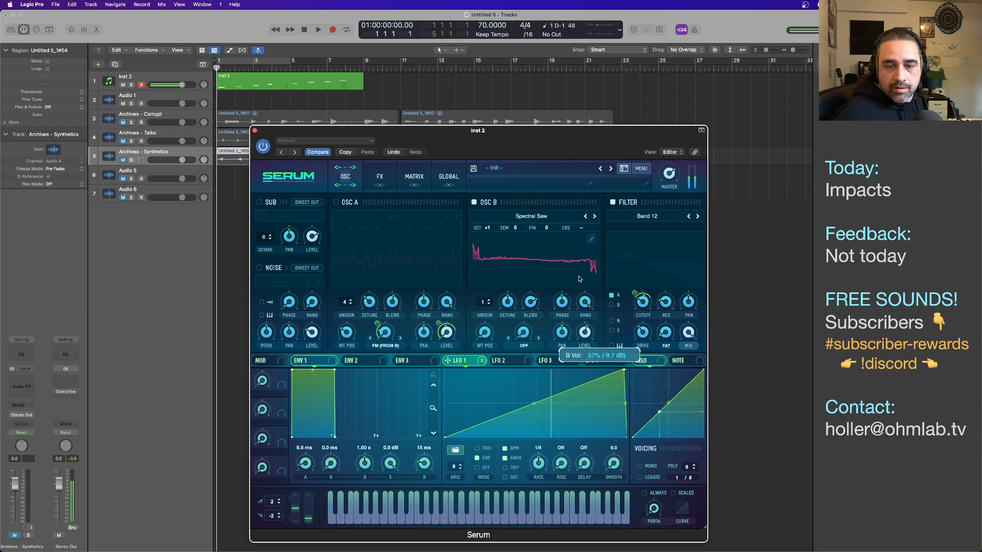
drag(485, 335, 494, 367)
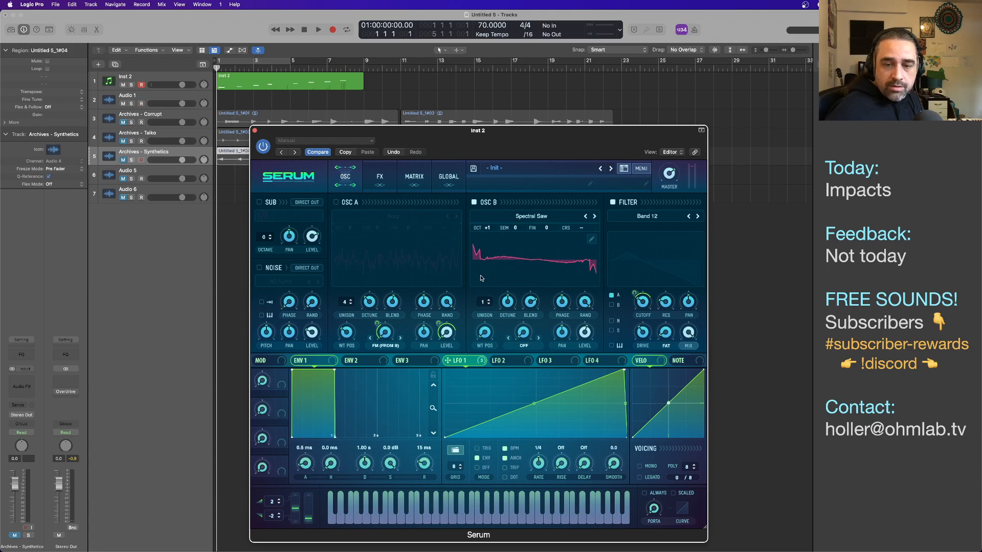
mouse_move(485, 360)
mouse_down()
mouse_move(532, 344)
mouse_move(491, 344)
mouse_up()
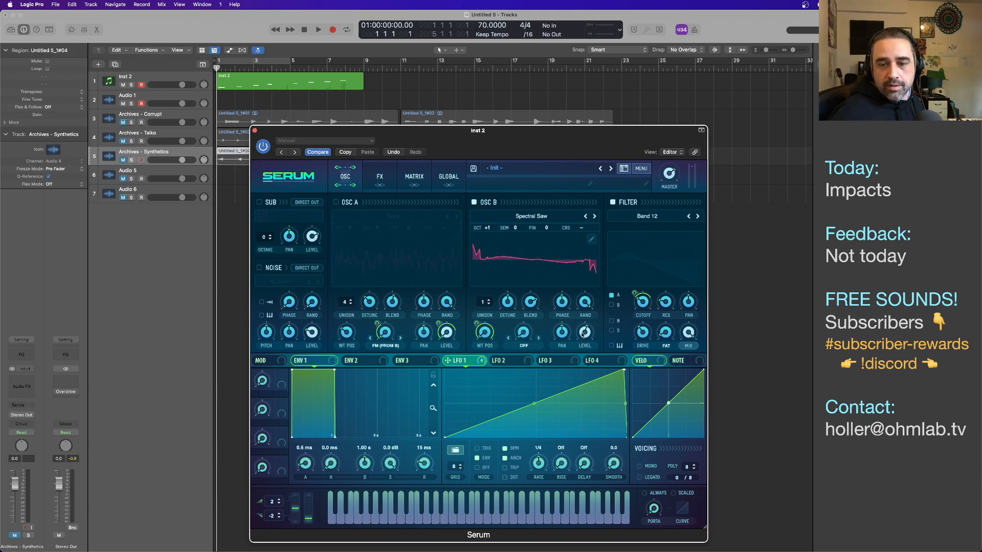
Re-enable oscillator A alongside oscillator B, adjust oscillator B's level, and modulate that level with LFO 1
click(336, 203)
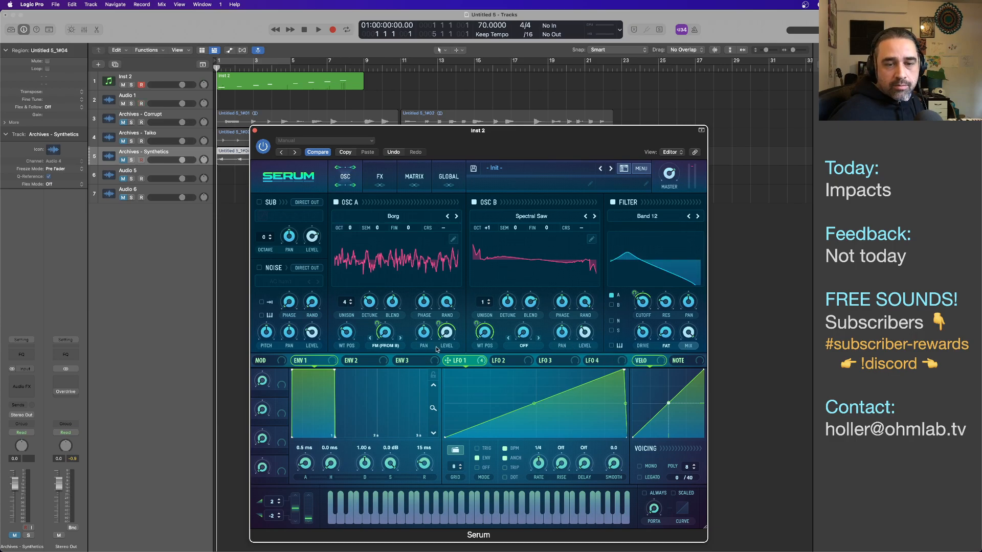
click(474, 203)
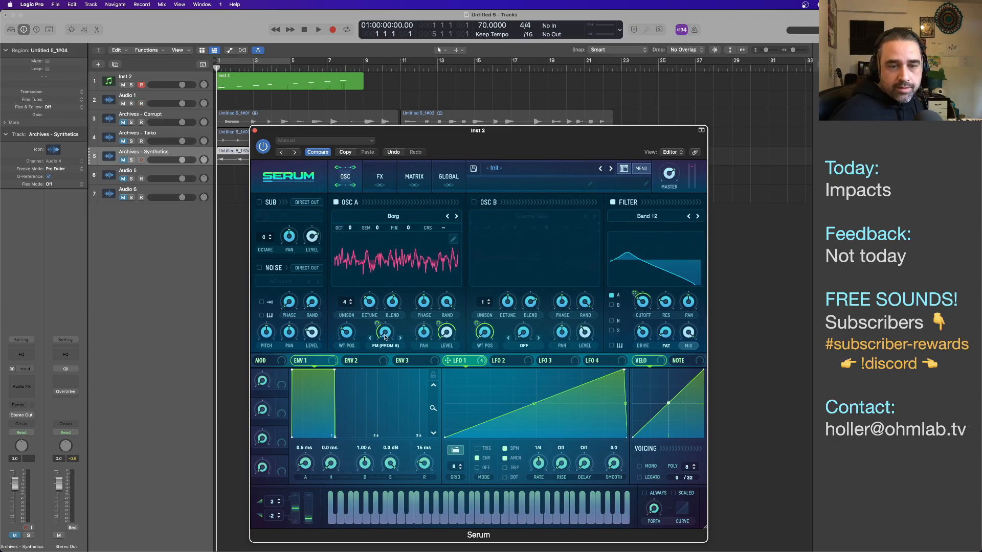
click(474, 203)
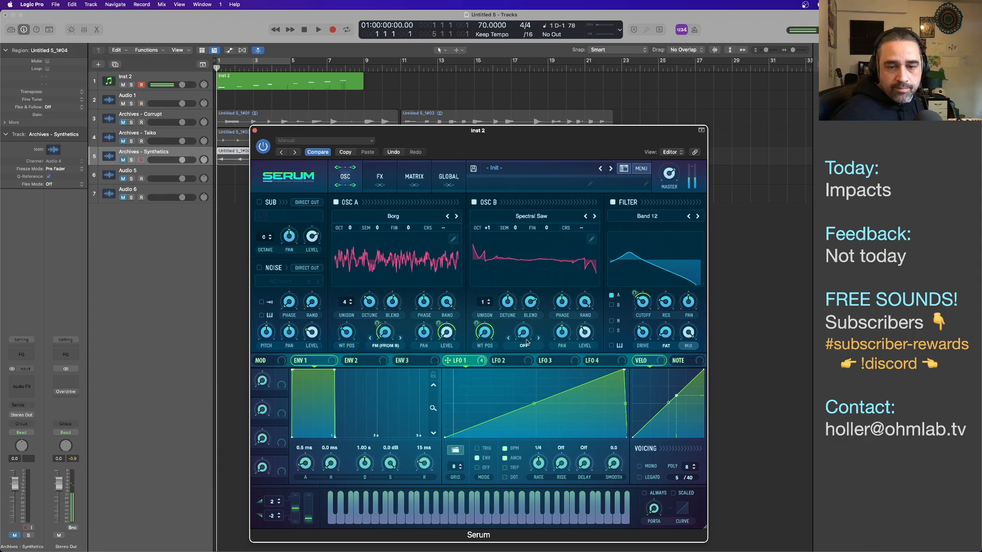
drag(585, 333, 582, 353)
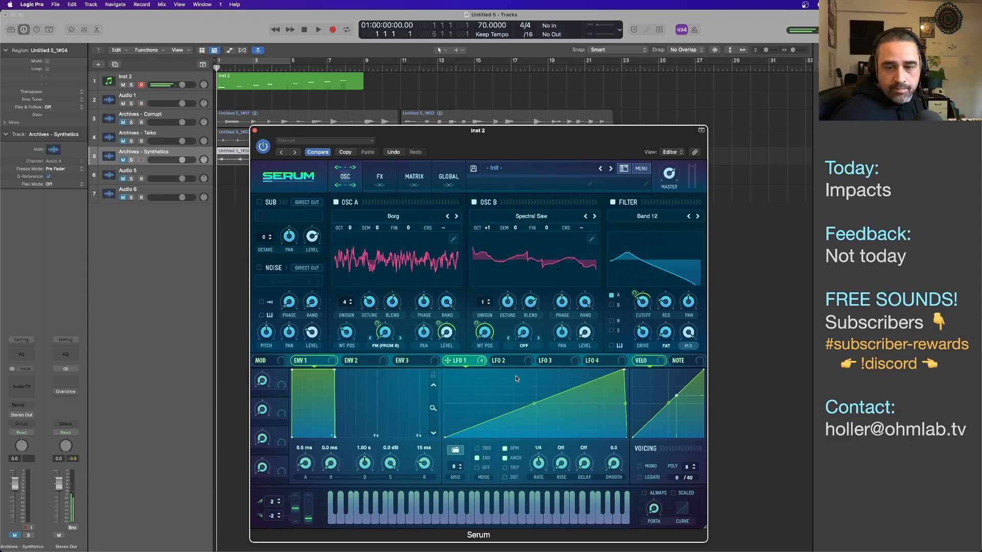
drag(482, 363, 578, 349)
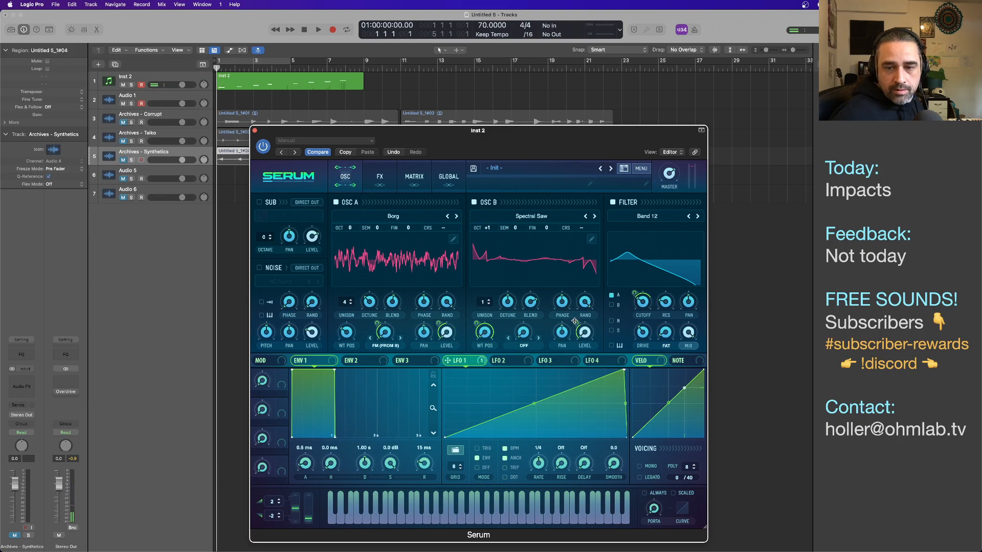
Load the Warp Drive wavetable from the user SoundFreqs folder into oscillator A
click(404, 217)
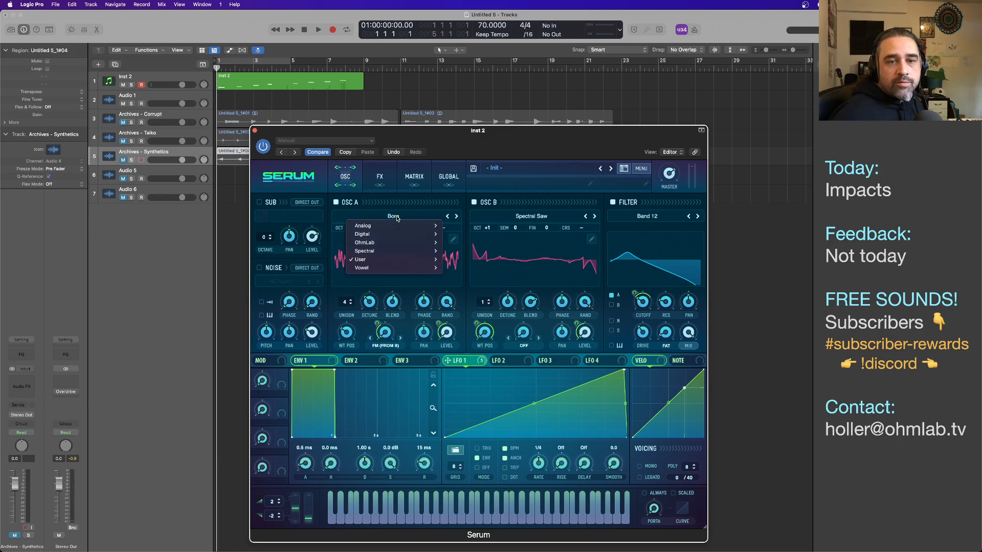
mouse_move(394, 260)
mouse_move(489, 294)
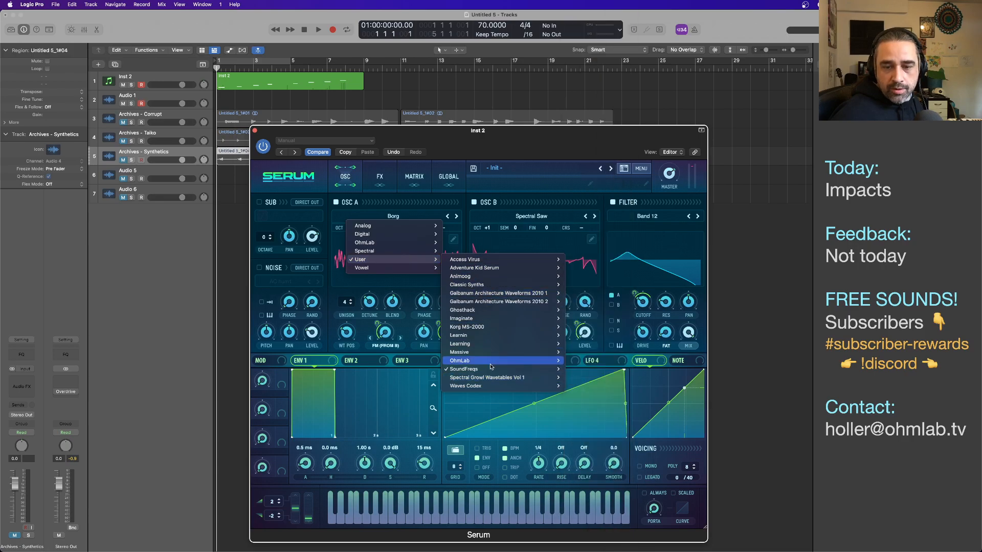
mouse_move(486, 369)
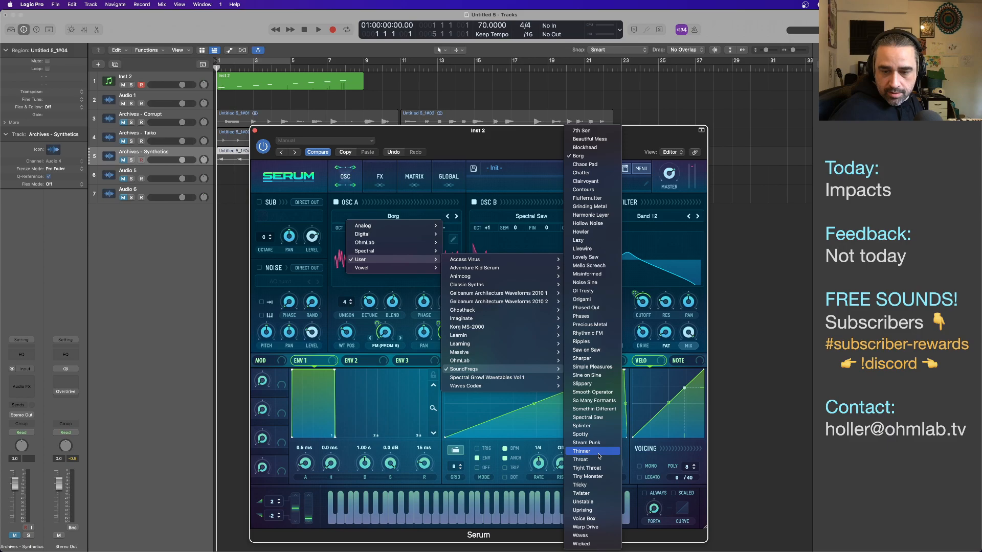
click(588, 526)
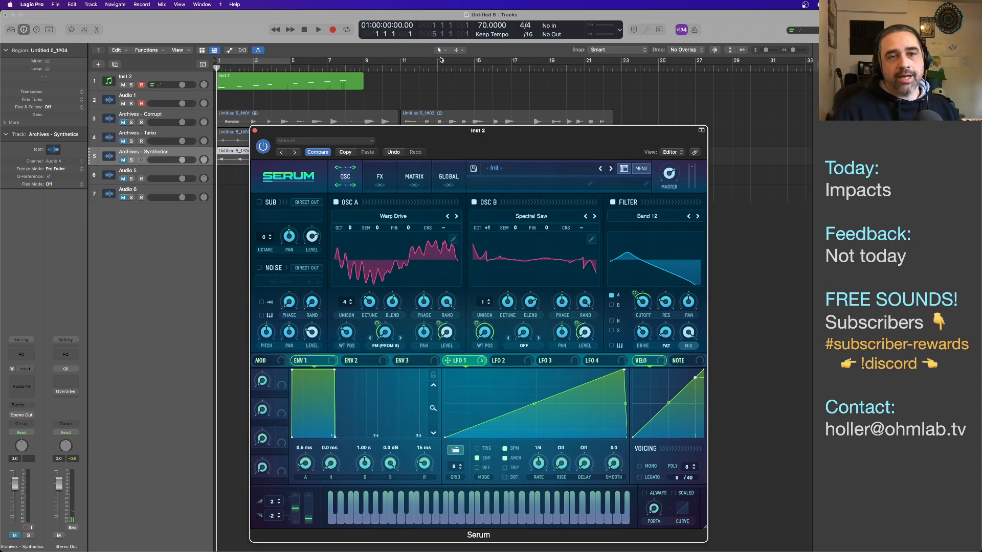
Record a new take of the Inst 2 Serum impacts from the start of the project to about bar 8
drag(490, 139, 506, 172)
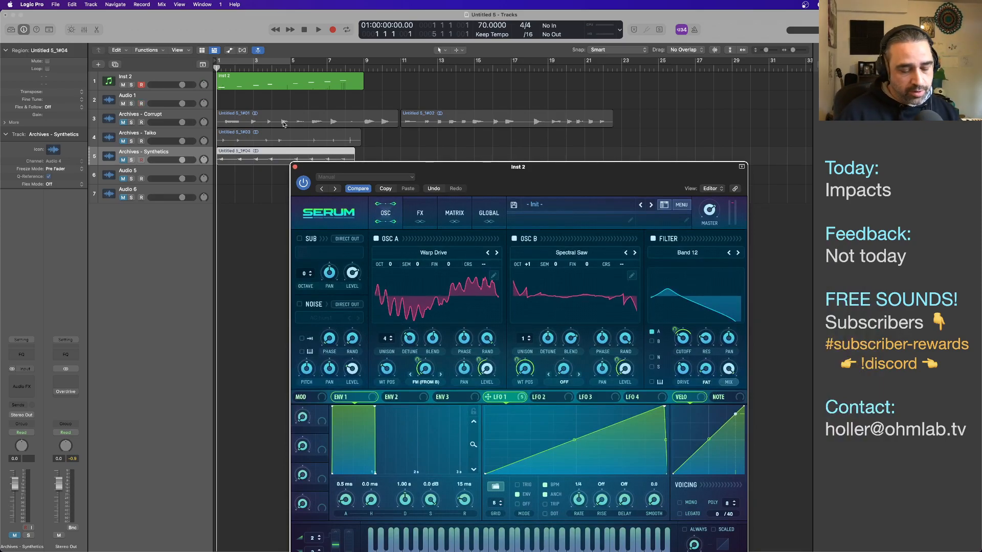
click(176, 75)
key(r)
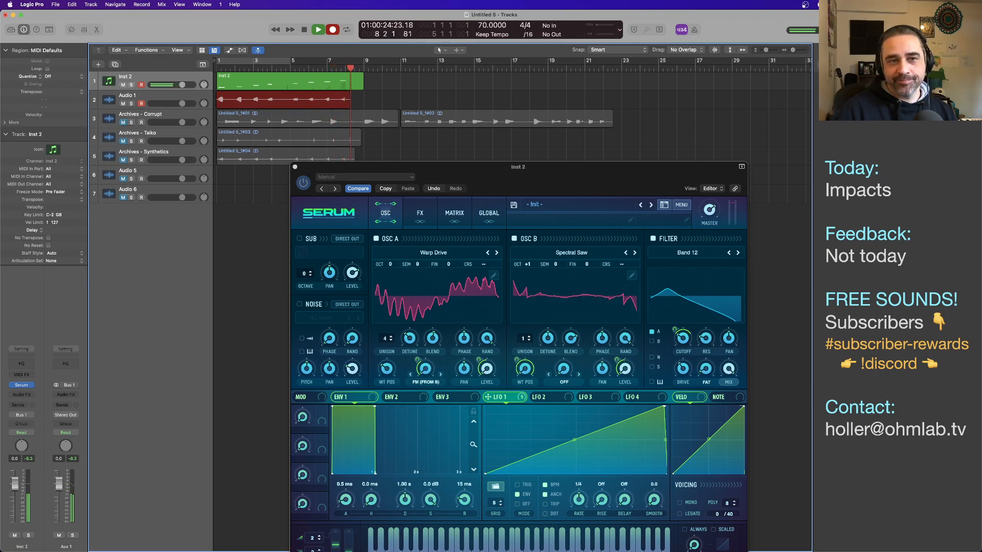
key(space)
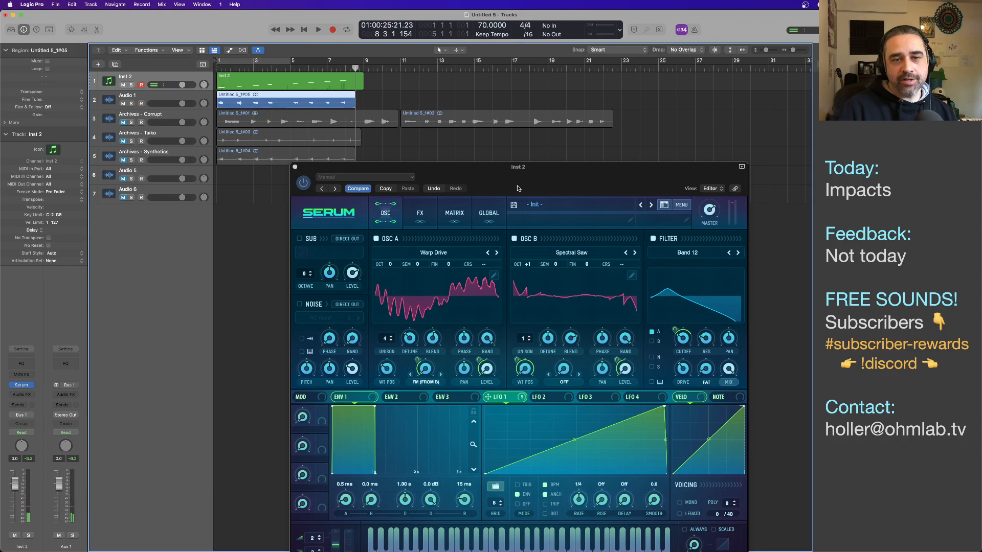
Move the new take to bar 9 of the Archives - Synthetics track and delete the MIDI region from the Inst 2 track
drag(522, 176, 366, 313)
drag(236, 105, 379, 156)
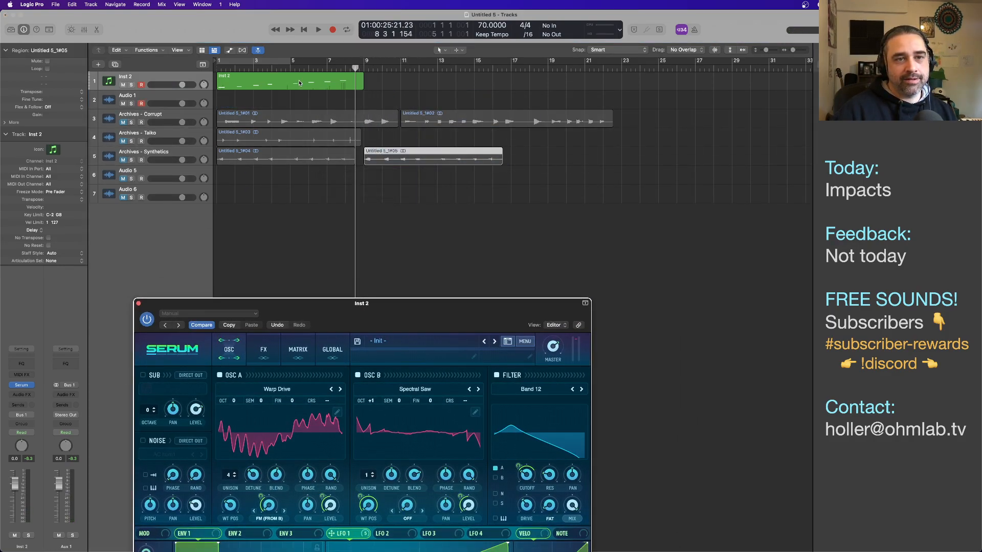
click(300, 83)
key(Delete)
key(Return)
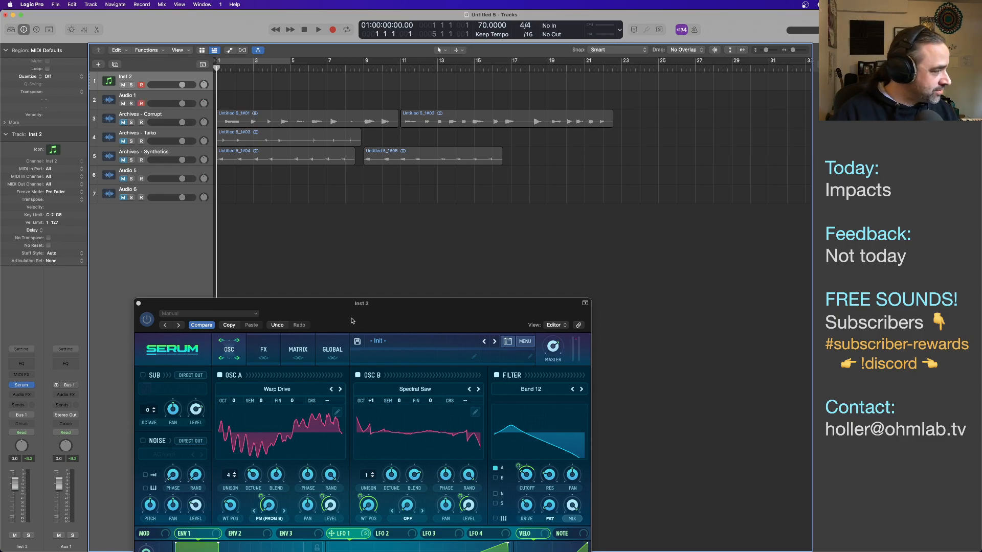
Reshape LFO 1 into a steep, curved decay from full level to zero and check its modulation destinations
drag(352, 321, 433, 188)
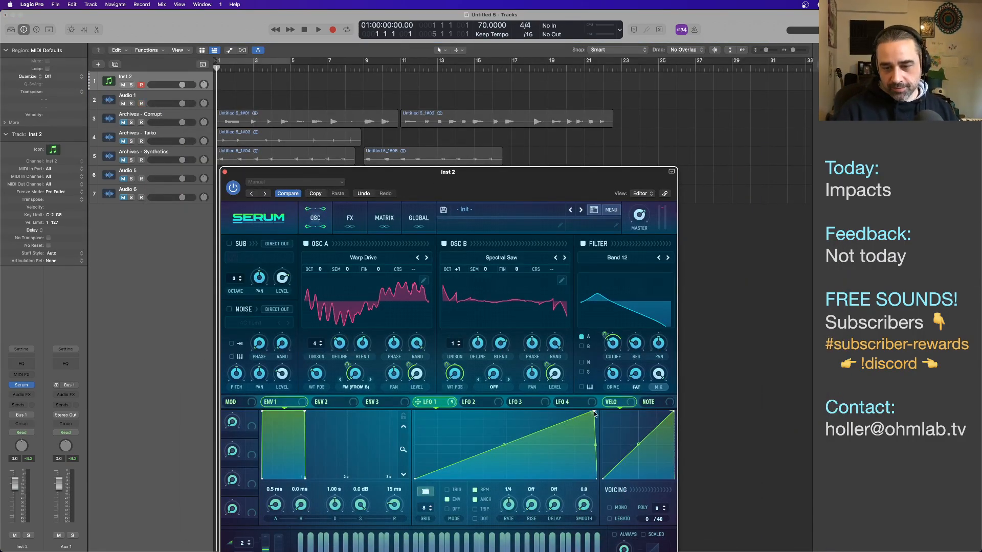
drag(595, 413, 378, 398)
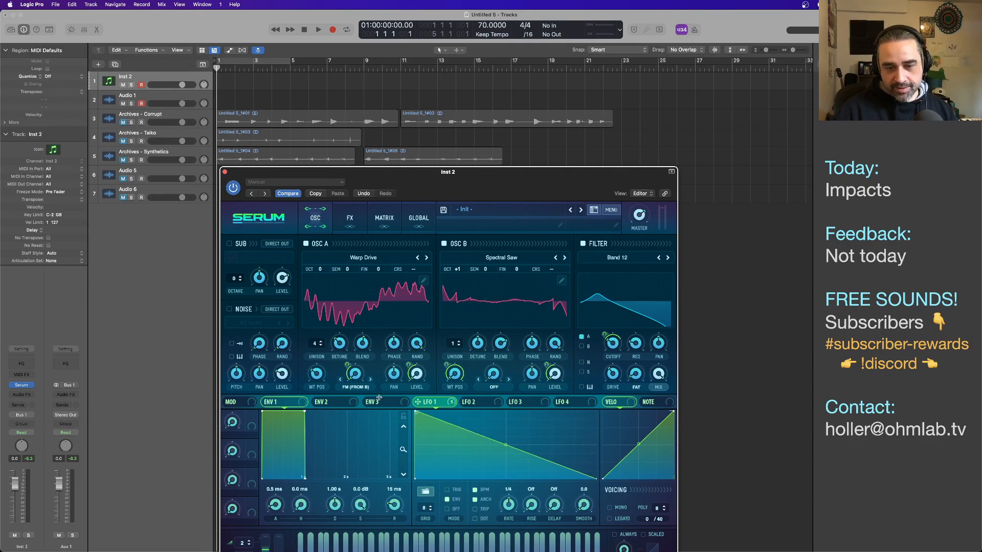
drag(505, 444, 493, 466)
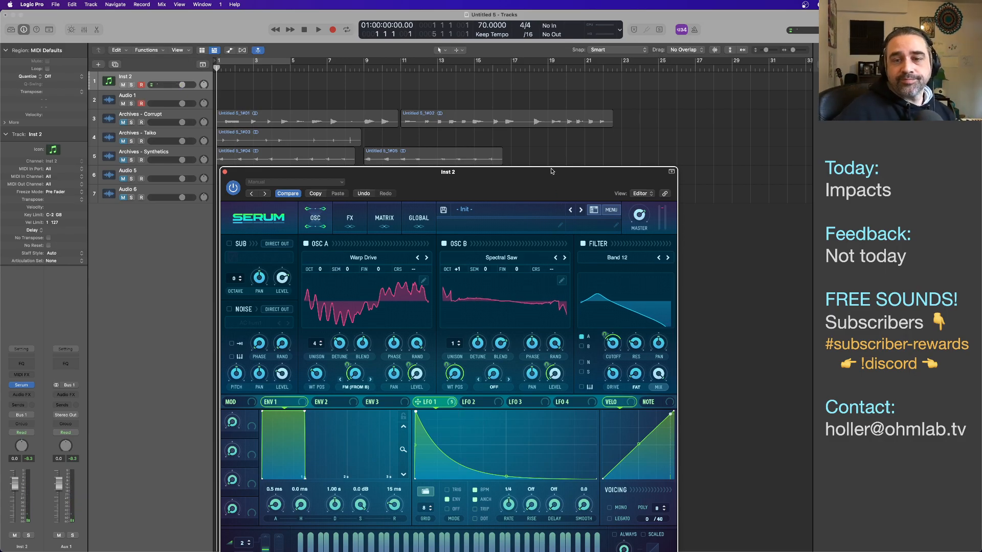
drag(552, 171, 583, 84)
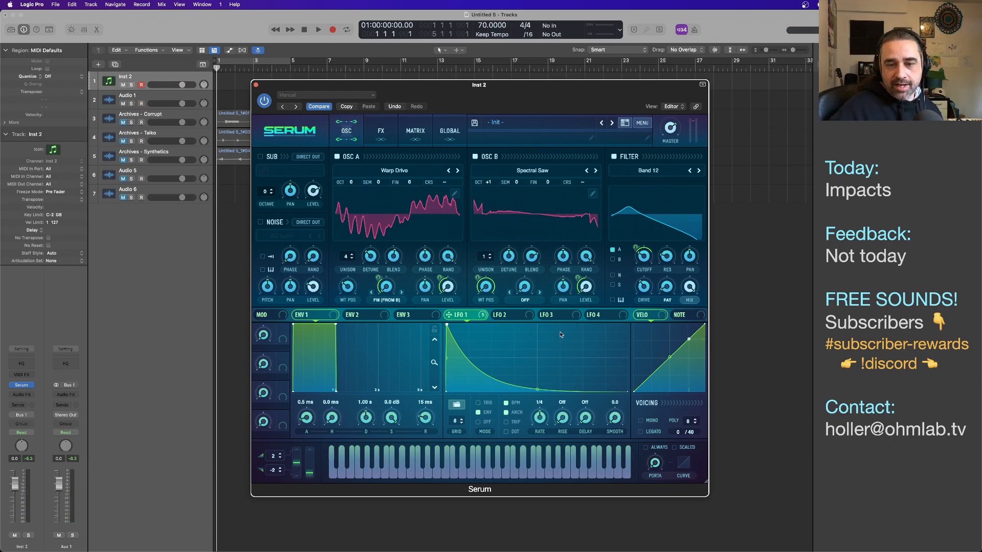
mouse_move(485, 319)
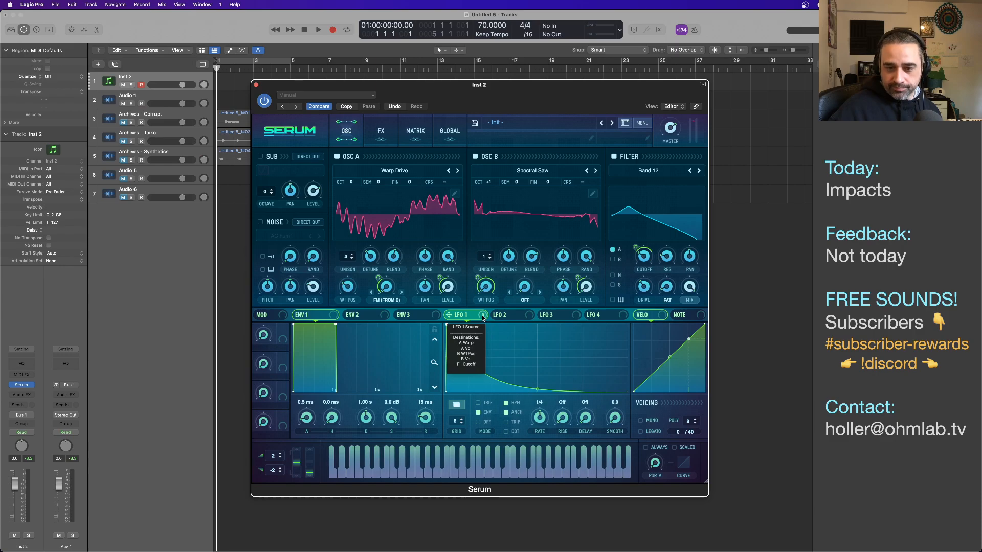
Reshape LFO 2 from a triangle into a gently curved ramp rising from zero to full level
click(501, 315)
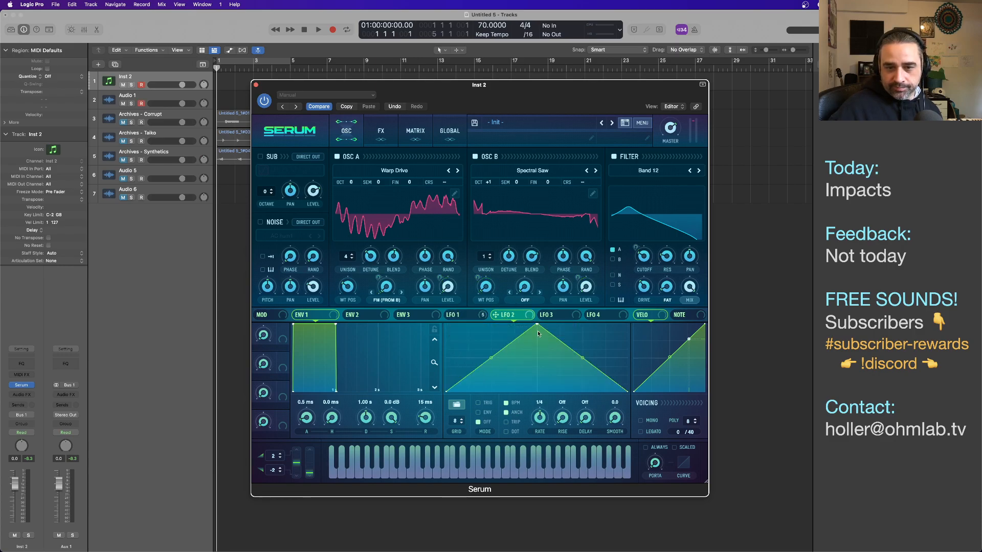
drag(540, 326, 429, 314)
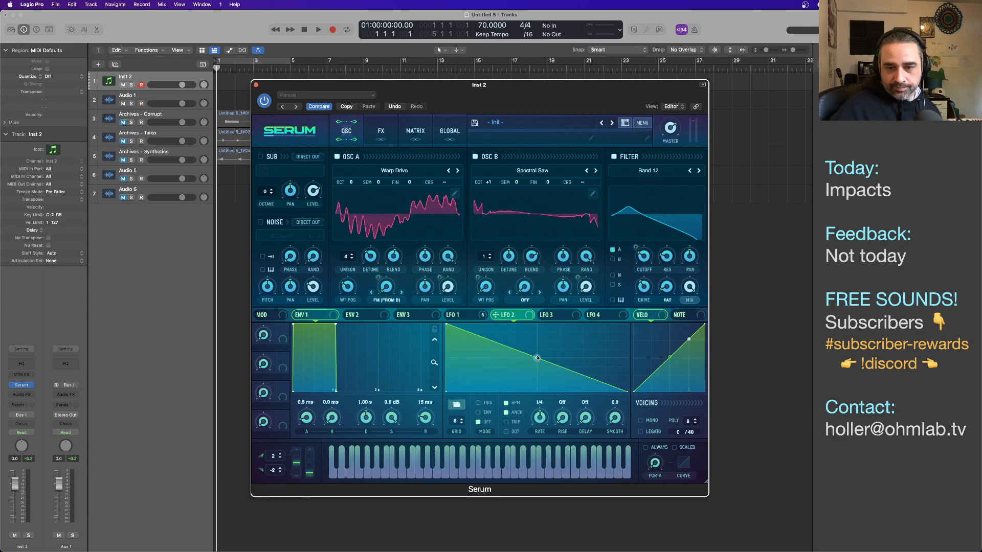
drag(538, 358, 531, 364)
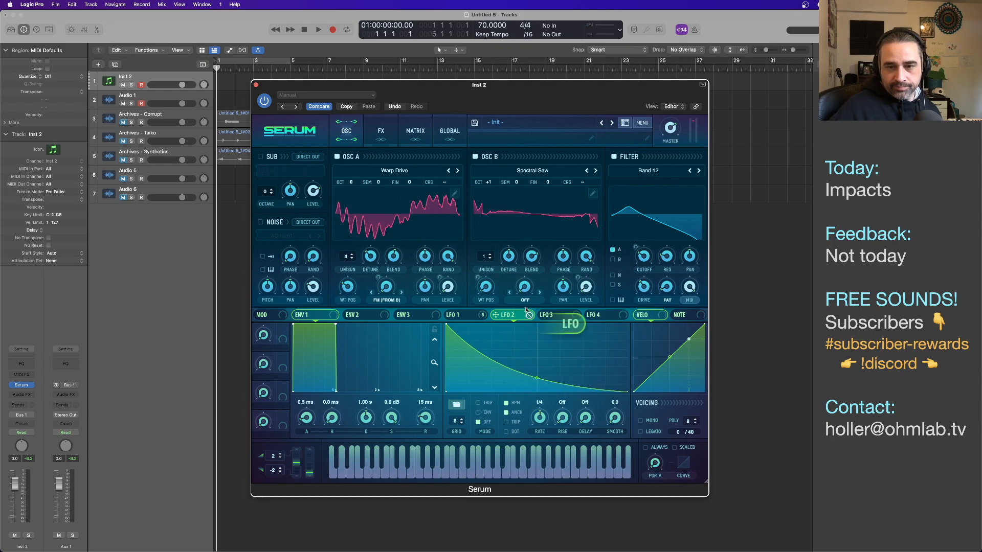
drag(482, 316, 659, 290)
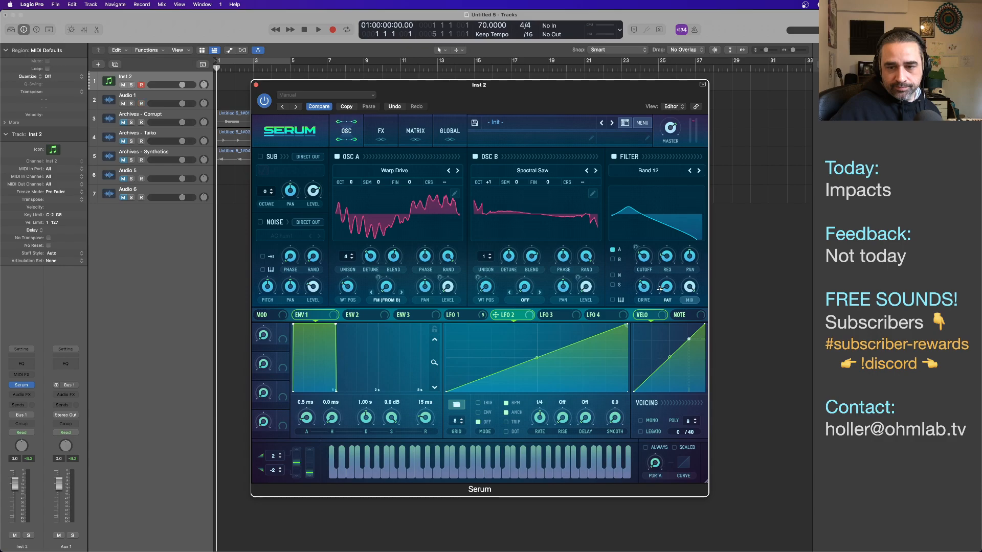
drag(537, 358, 537, 363)
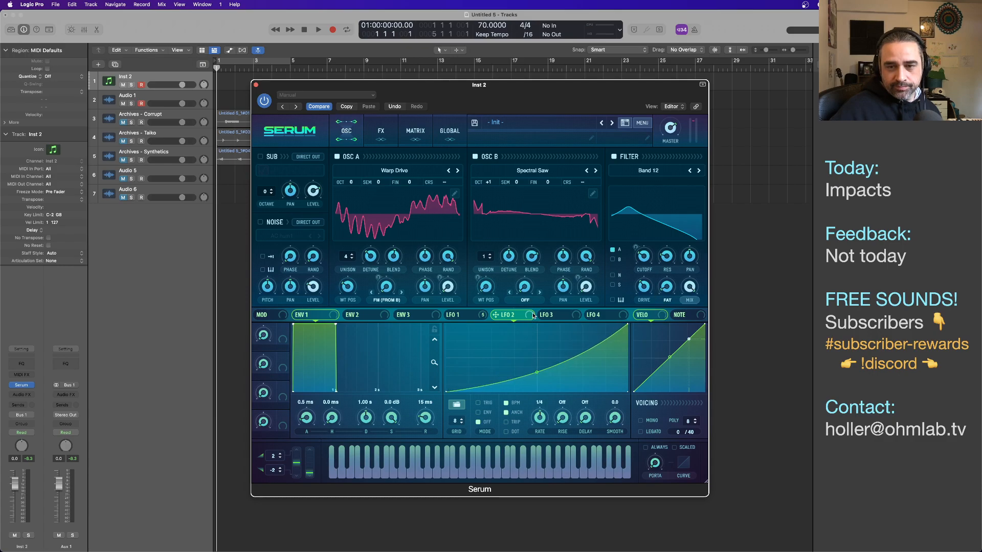
Assign LFO 2 to the coarse pitch (CRS) of oscillators A and B, adjusting the modulation amount
drag(532, 316, 458, 191)
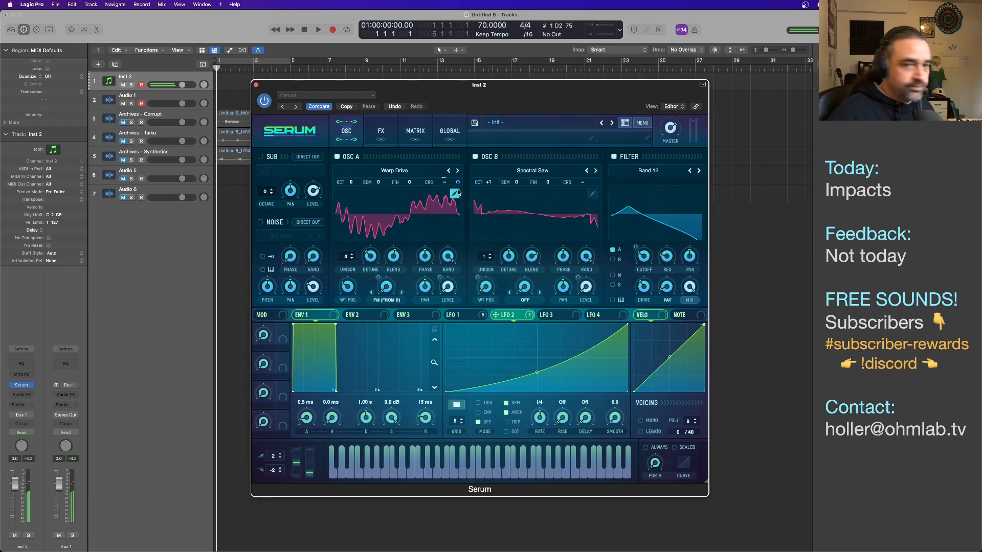
click(456, 193)
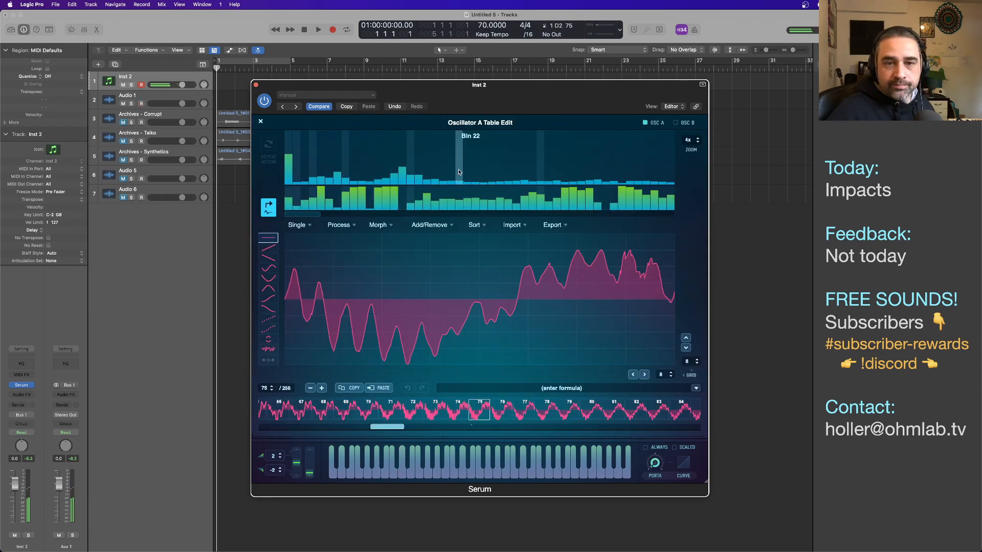
click(261, 122)
drag(458, 182, 457, 203)
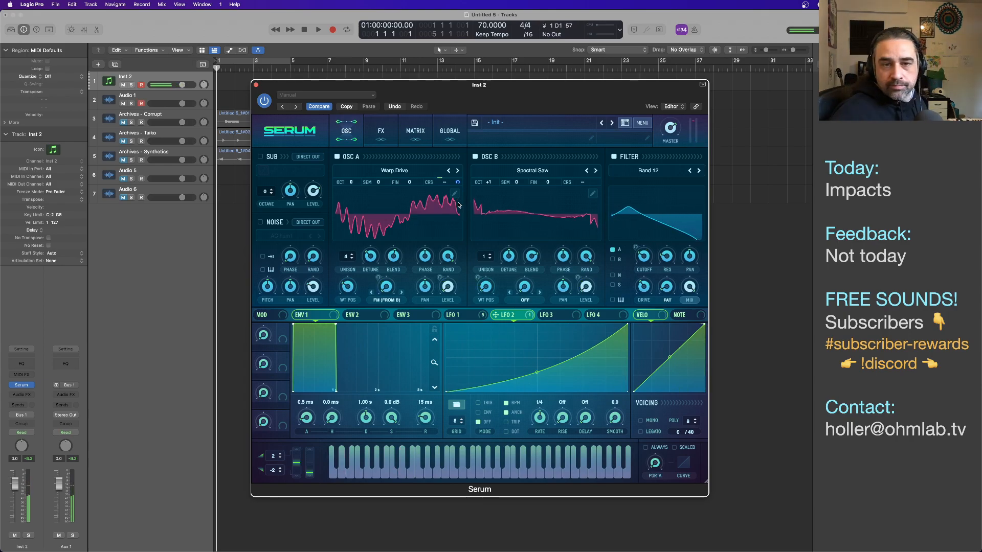
drag(457, 184, 458, 181)
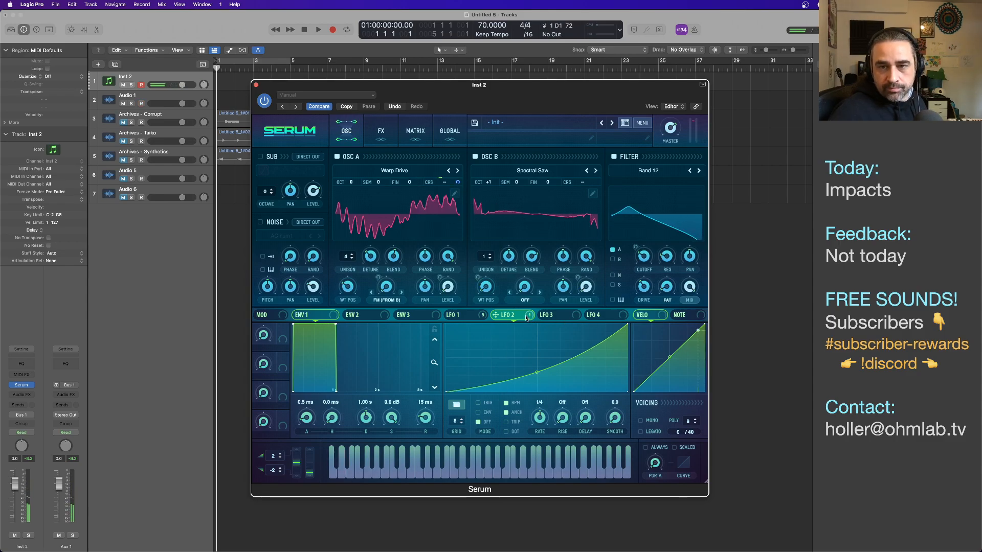
drag(527, 318, 596, 197)
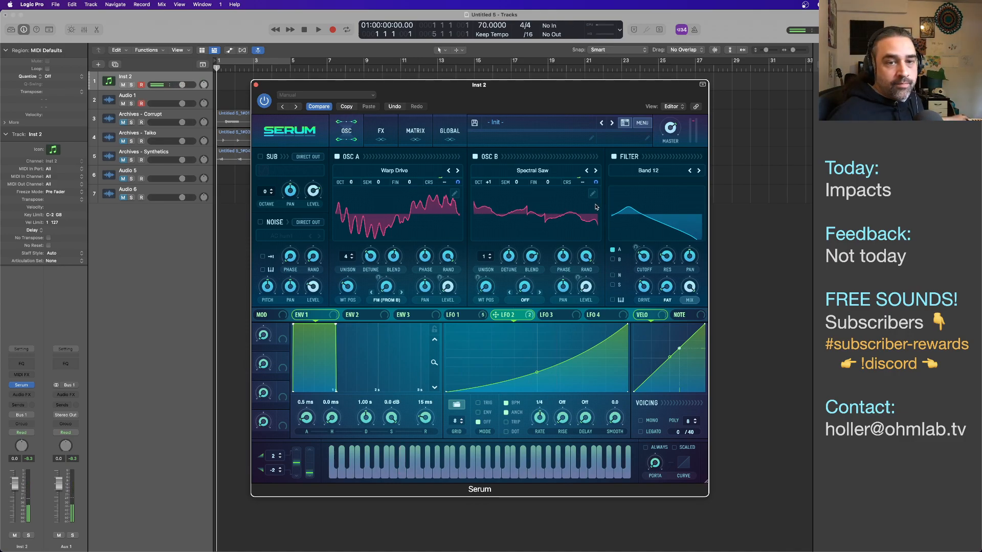
Undo the deletion of the MIDI region on the Inst 2 track
drag(447, 89, 472, 136)
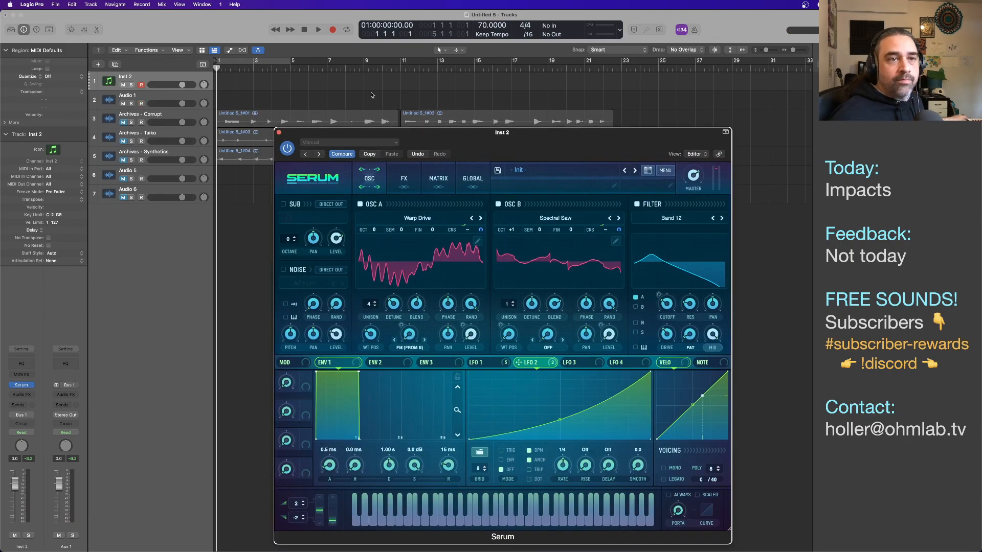
click(72, 4)
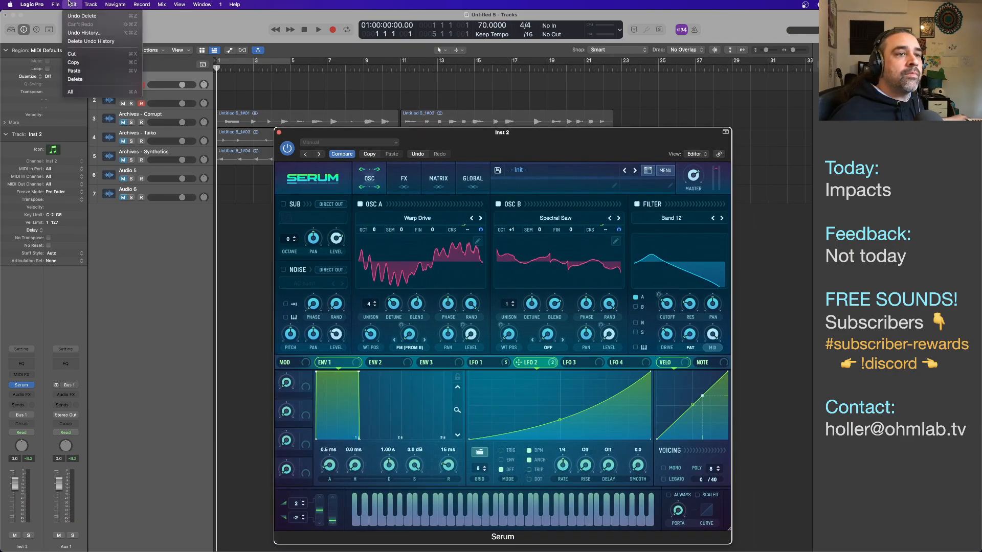
click(80, 17)
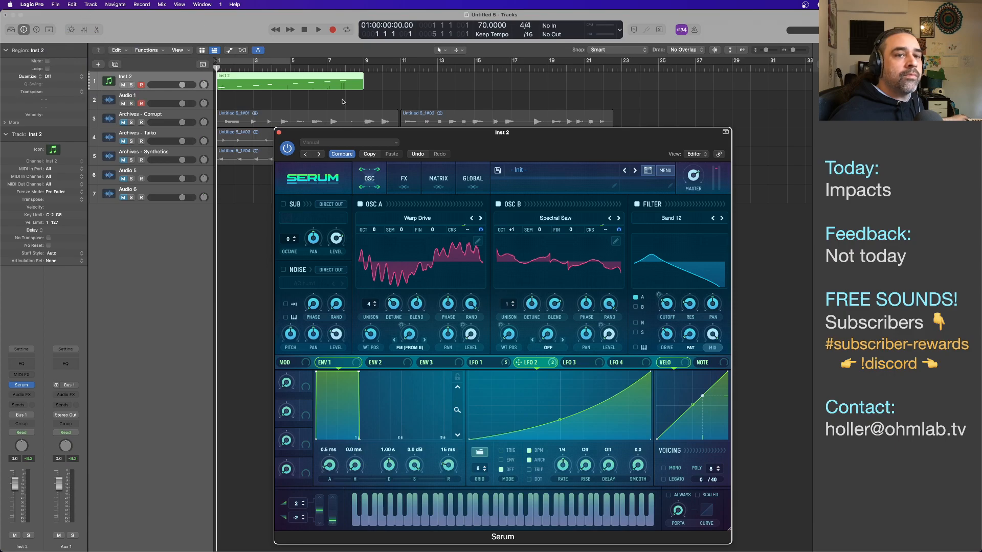
Play back the restored Inst 2 region to audition the patch with the LFO 1 curve displayed
click(434, 88)
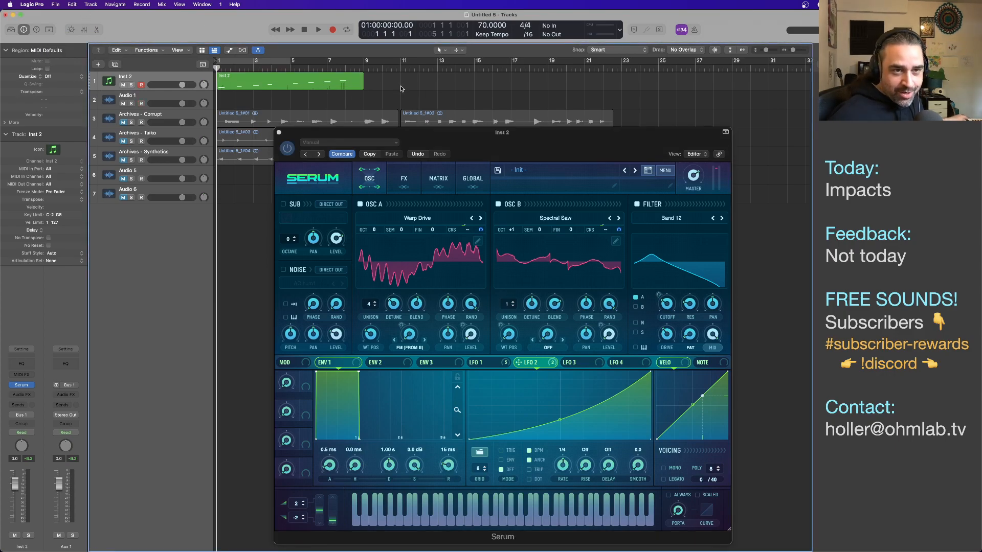
key(space)
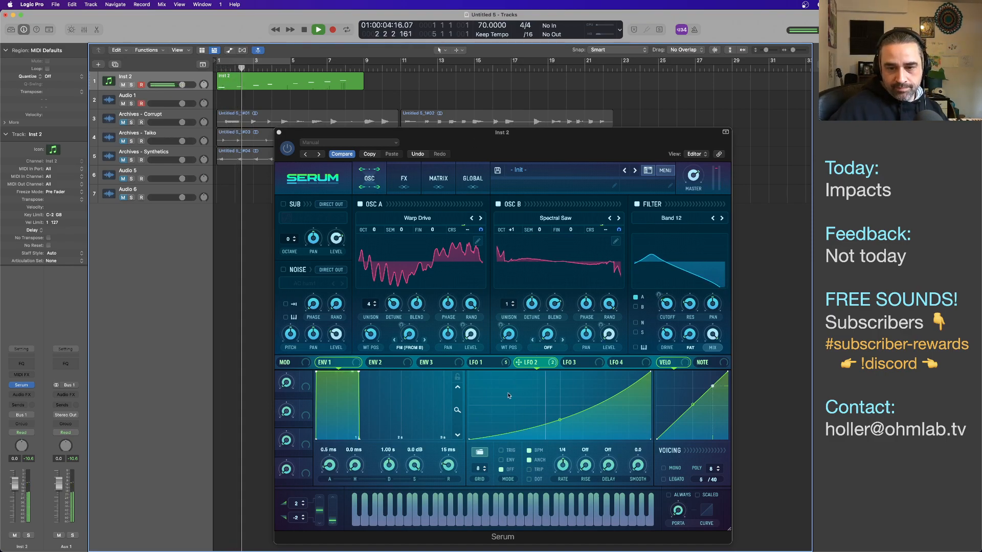
click(487, 365)
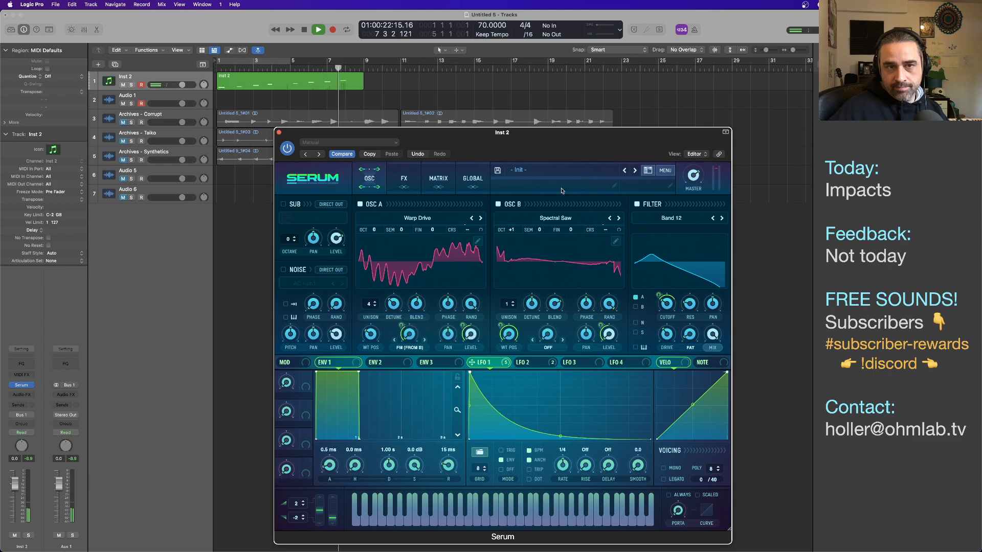
key(space)
Record another take of the Inst 2 Serum impacts from the start of the project to about bar 9
drag(485, 144, 391, 254)
click(262, 87)
key(Return)
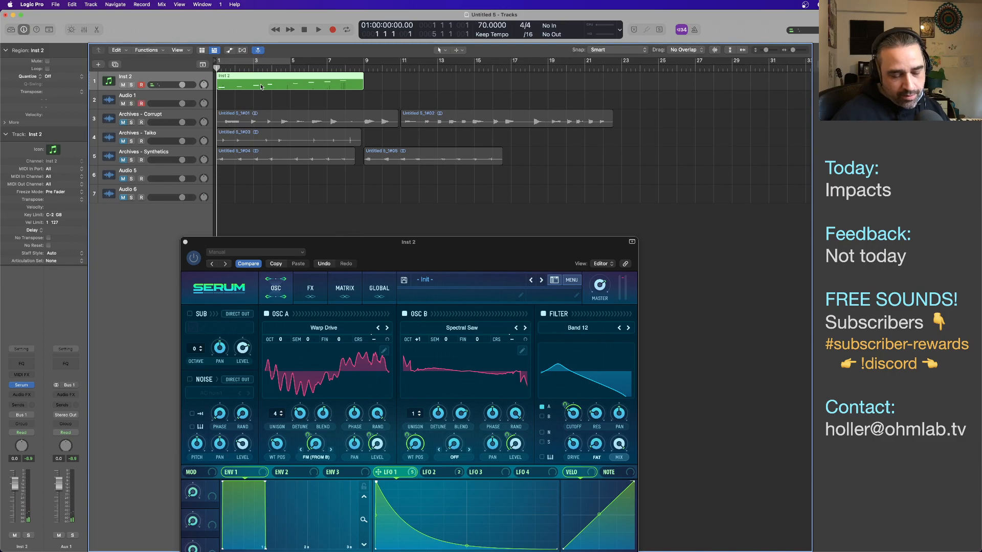
key(r)
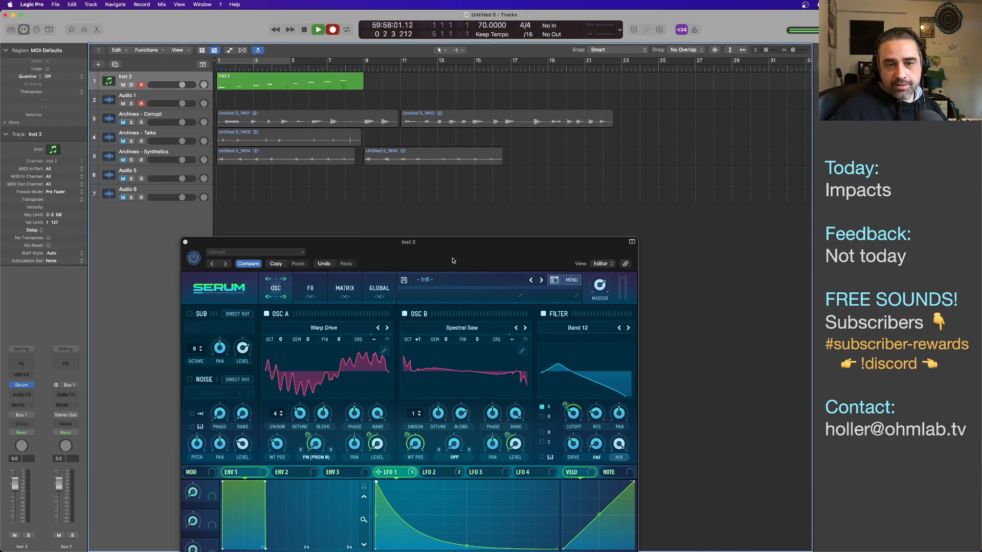
drag(452, 261, 520, 187)
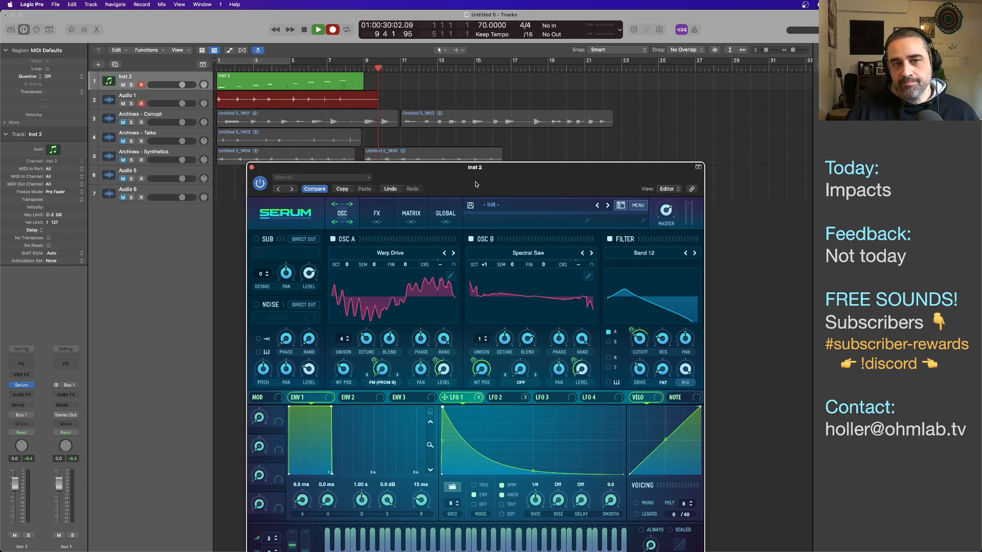
key(space)
Move the new take behind the existing takes on the Archives - Synthetics track and delete the Inst 2 MIDI region
drag(250, 102, 540, 153)
click(272, 86)
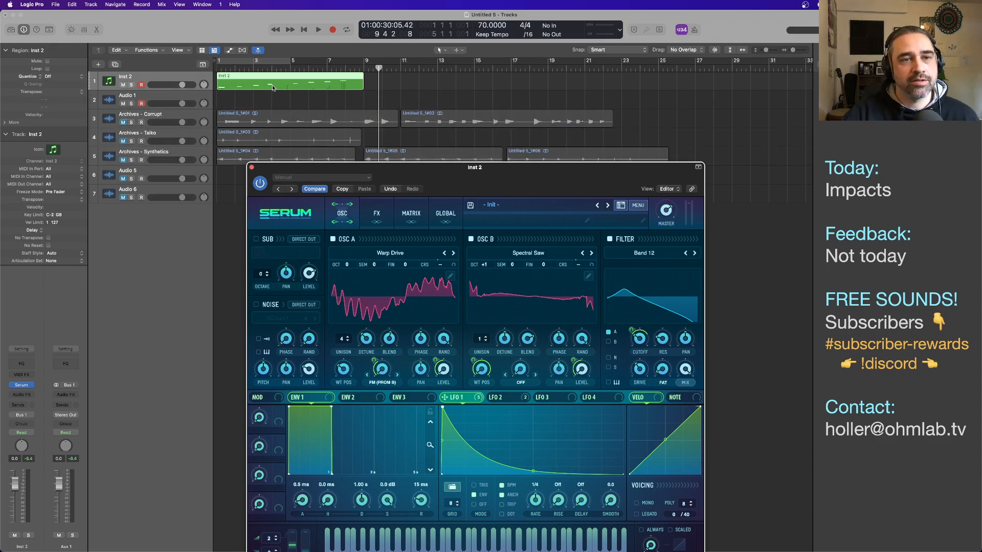
key(Delete)
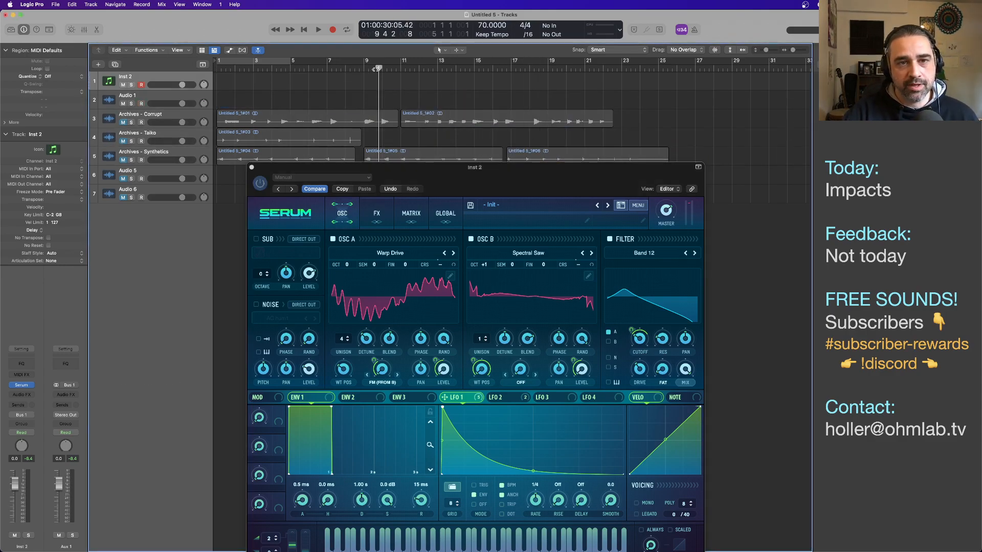
key(Return)
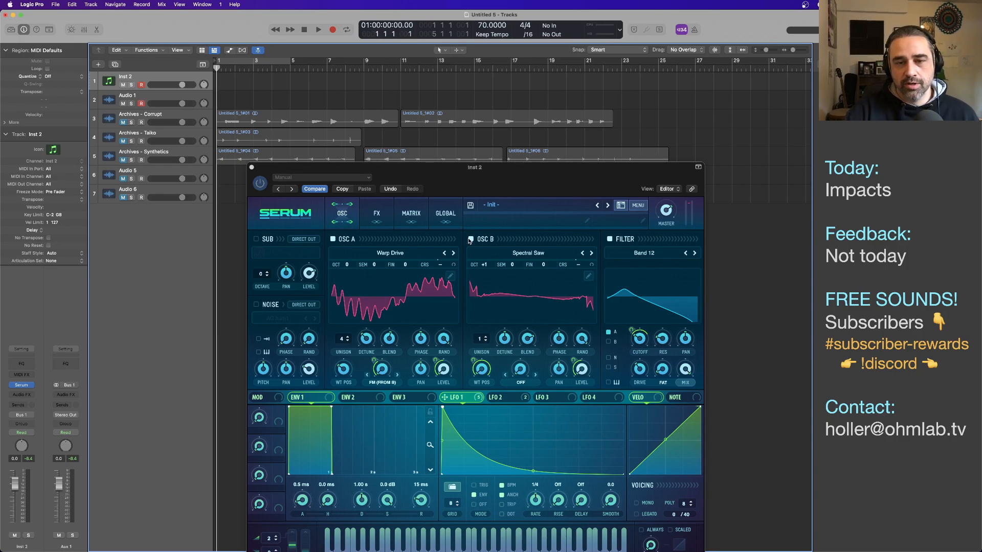
Switch off oscillators A and B and load the Bad Monitor noise from the SoundFreqs folder into the noise oscillator
click(469, 239)
click(334, 240)
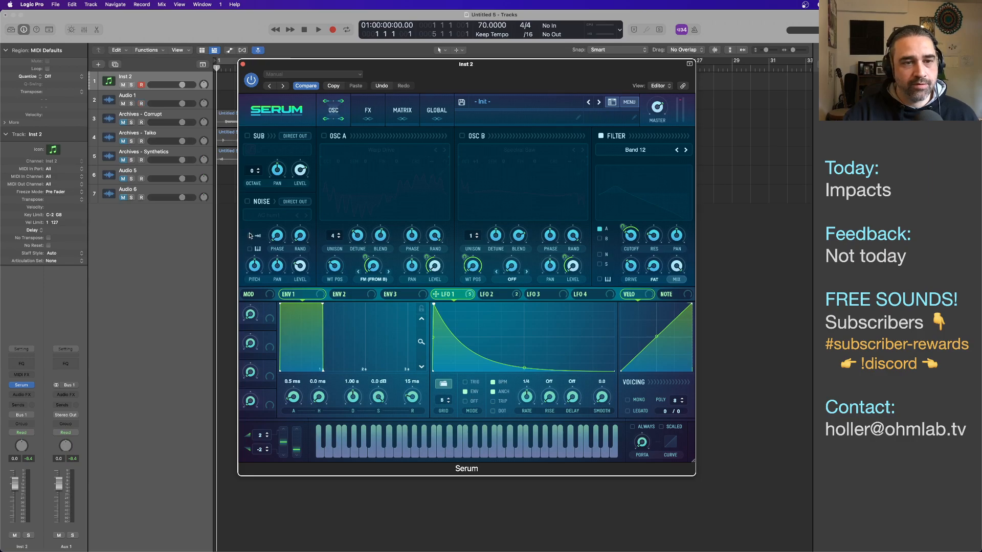
click(278, 214)
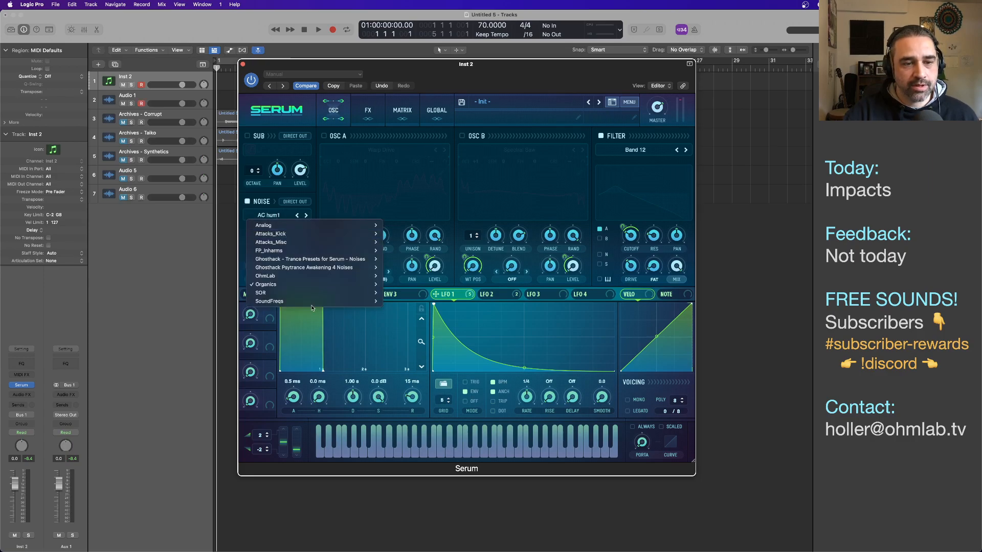
mouse_move(357, 301)
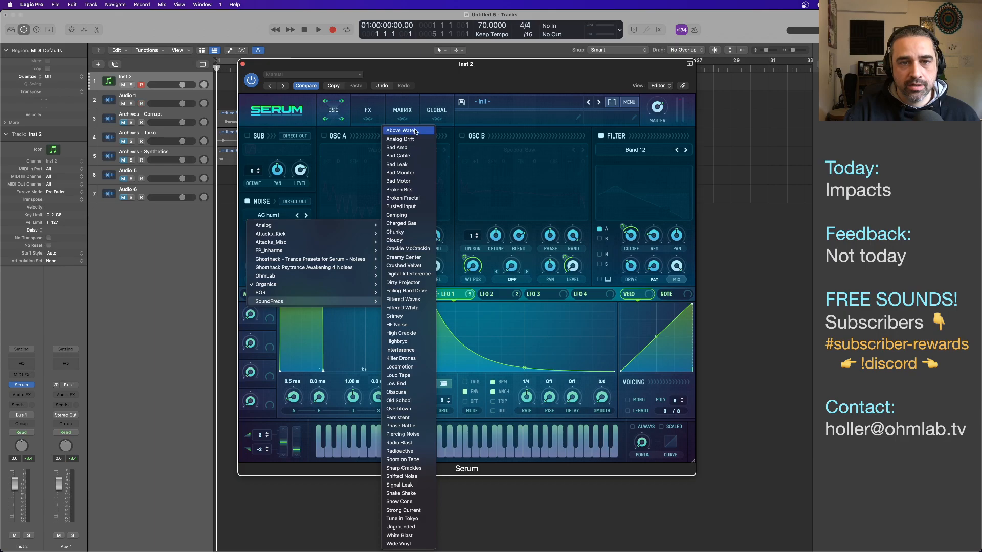
click(420, 175)
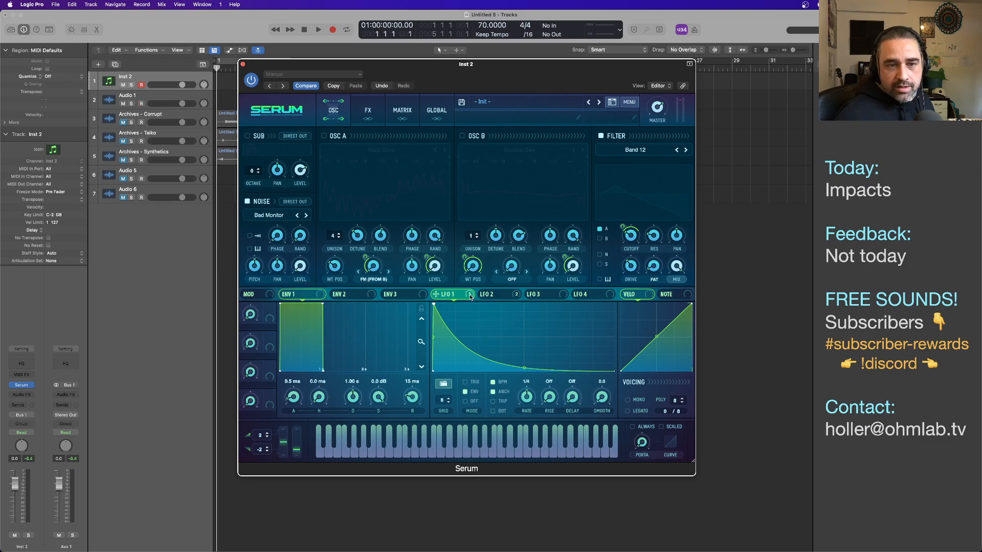
Modulate the noise oscillator's level with LFO 1 and raise the drive of the Sine Shaper distortion
drag(471, 297, 293, 262)
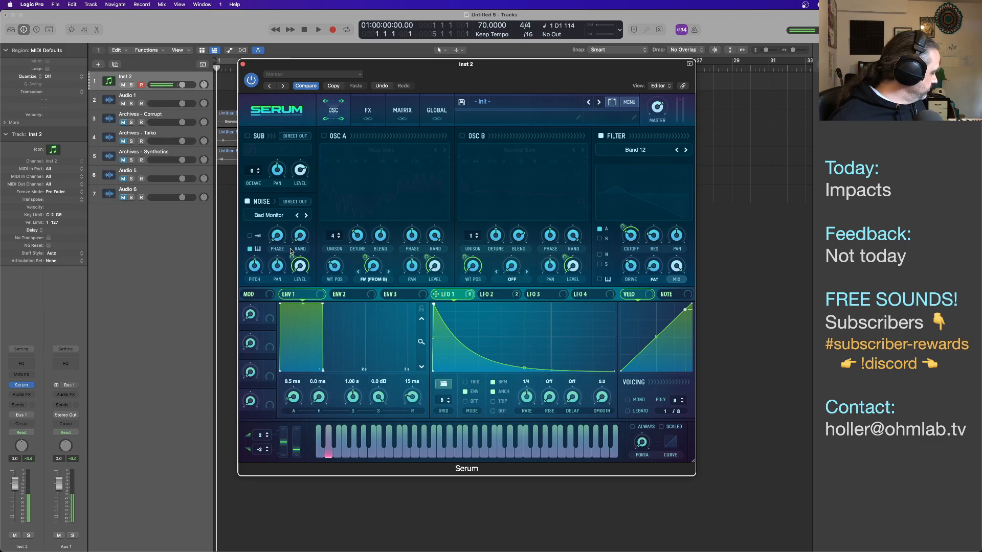
click(376, 112)
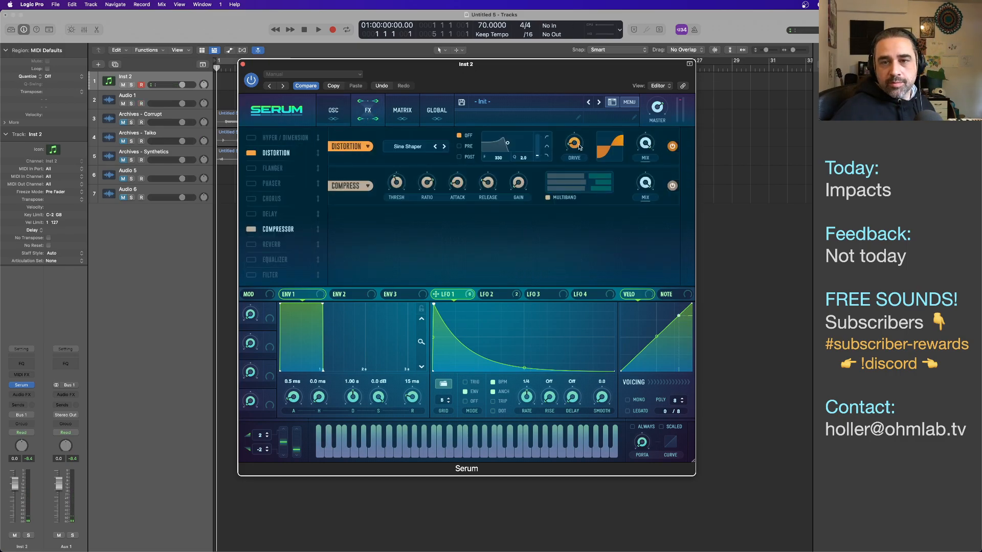
drag(578, 147, 578, 129)
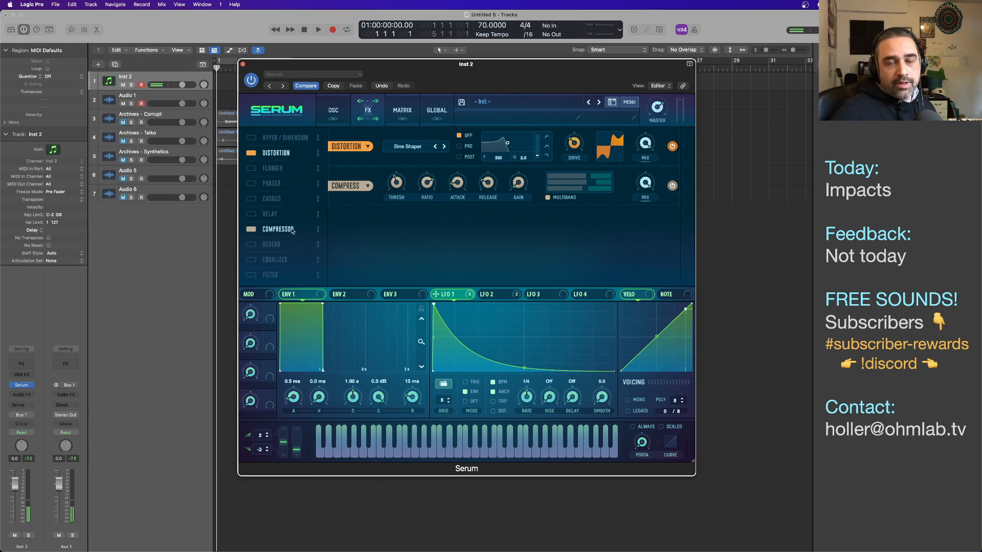
Add a filter to the effects chain and set its type to Scream BP
click(344, 118)
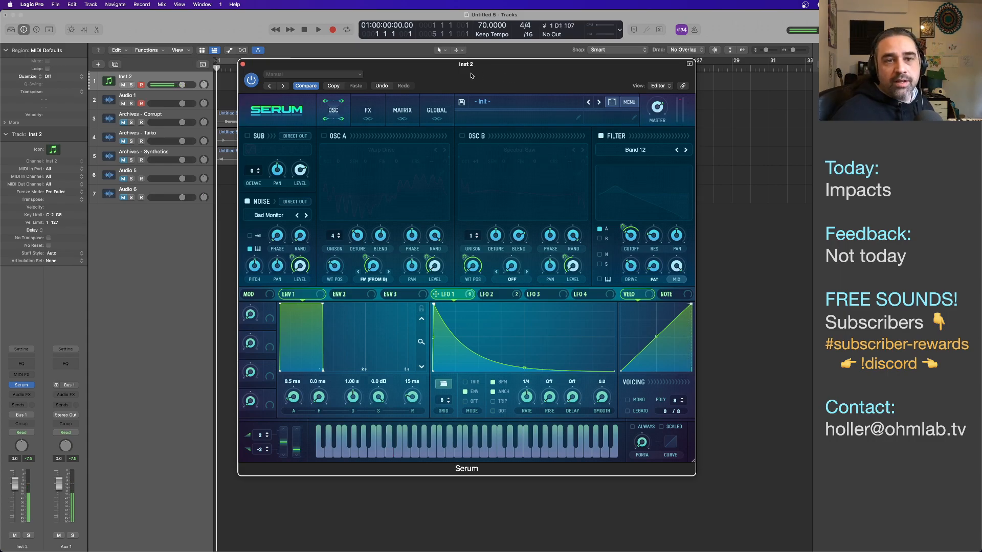
click(361, 110)
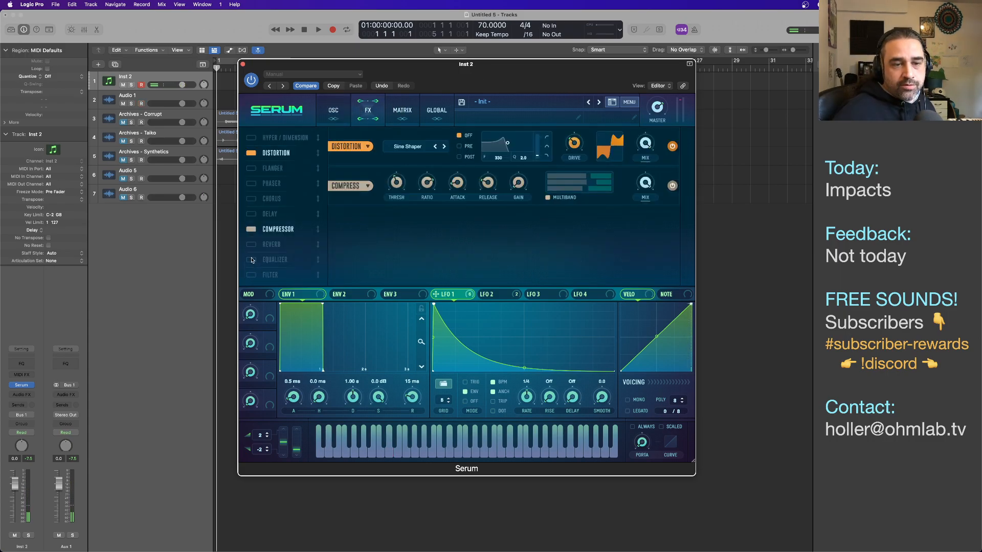
click(251, 276)
click(410, 228)
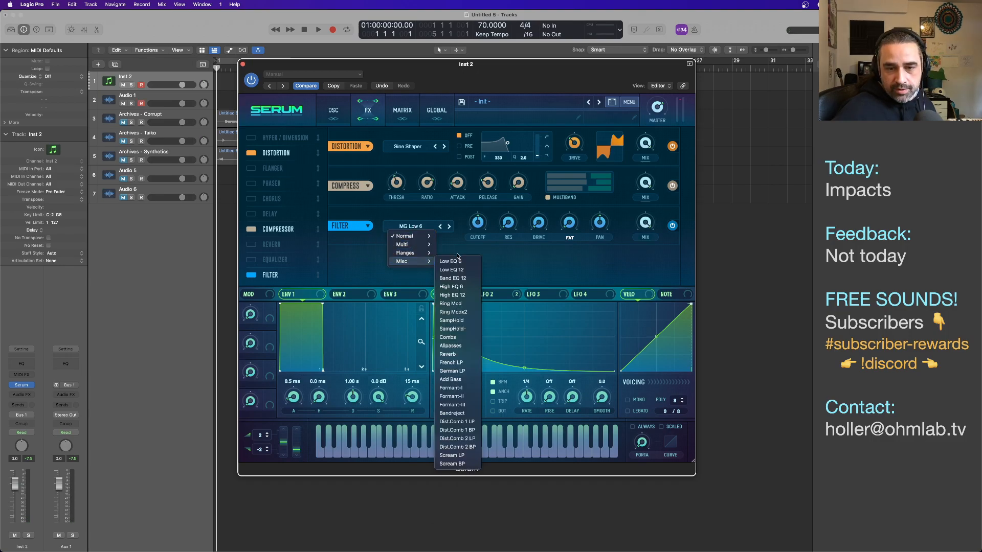
click(463, 464)
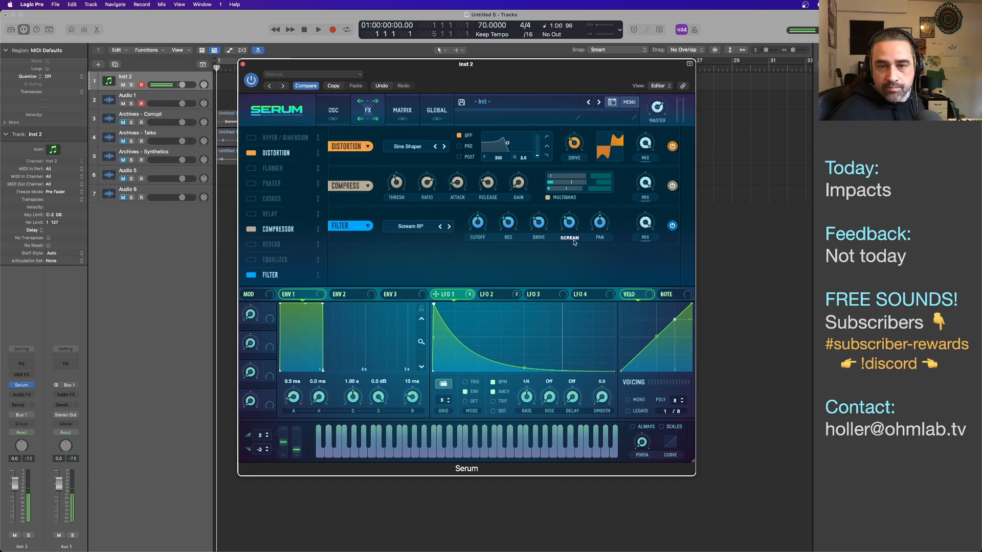
Modulate the effects filter's cutoff with LFO 1 and adjust the filter's cutoff and Scream amount
drag(481, 228, 484, 234)
drag(469, 296, 477, 221)
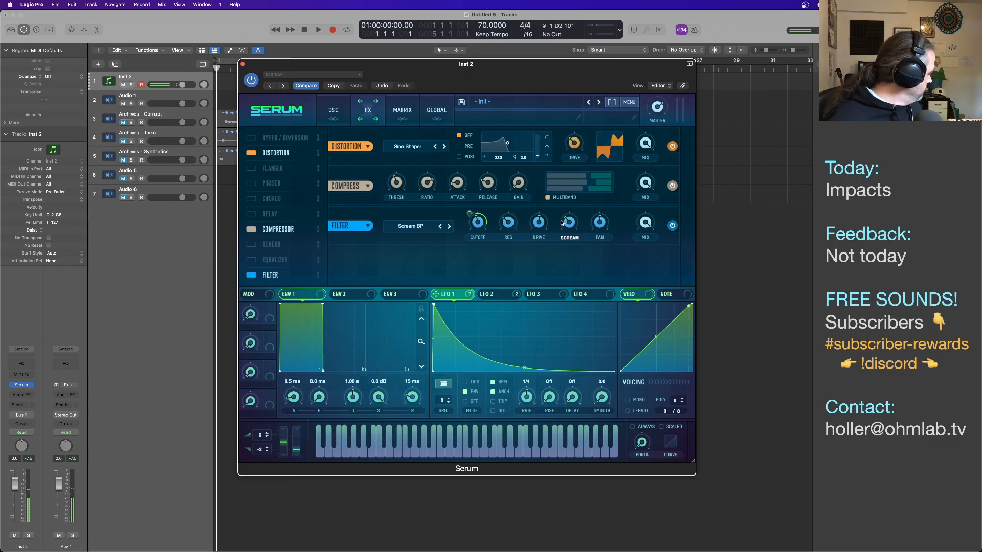
drag(562, 222, 568, 236)
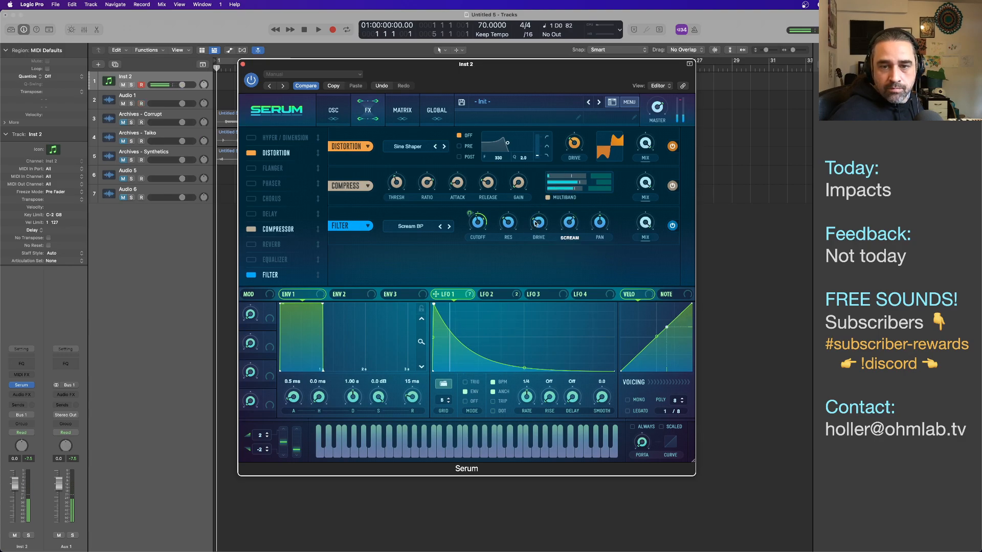
Adjust the effects filter's Scream setting and move the filter ahead of the distortion in the effects chain
drag(536, 223, 569, 215)
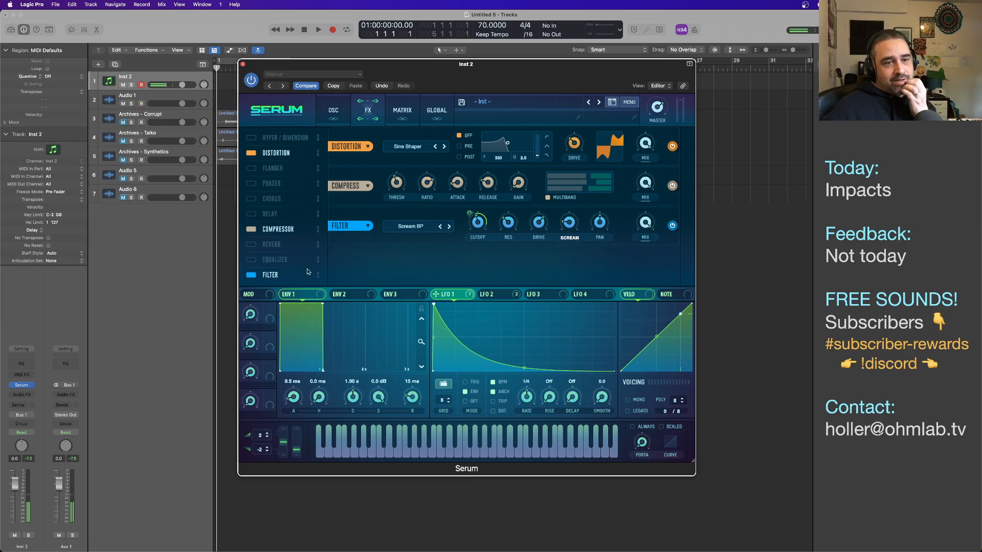
drag(307, 271, 286, 151)
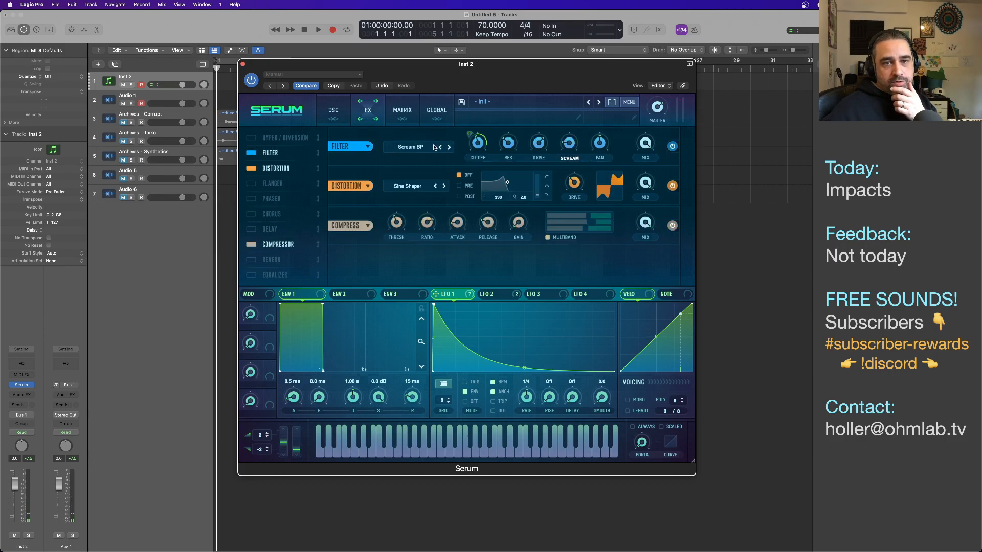
Try the Rectify and Downsample distortion types and settle on Zero-Square
click(410, 187)
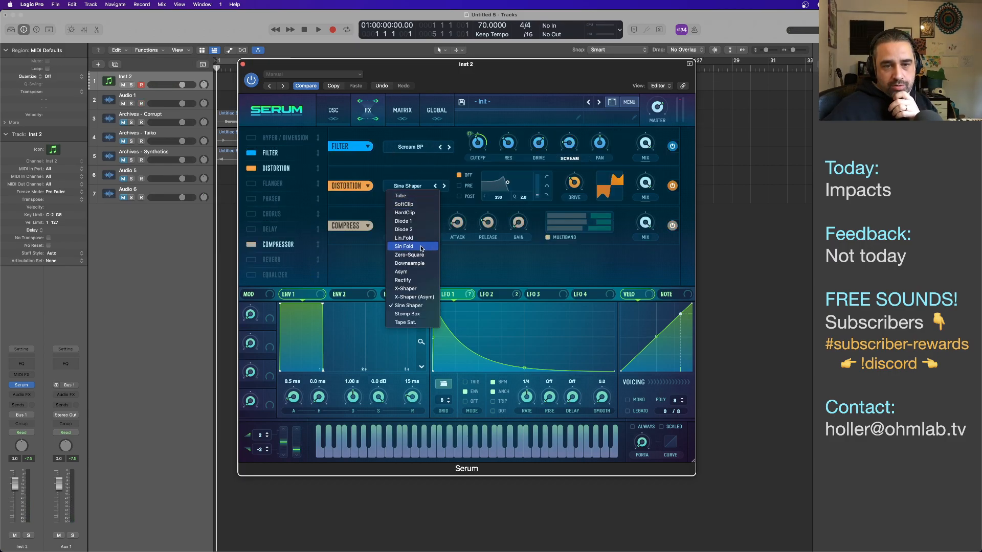
click(405, 281)
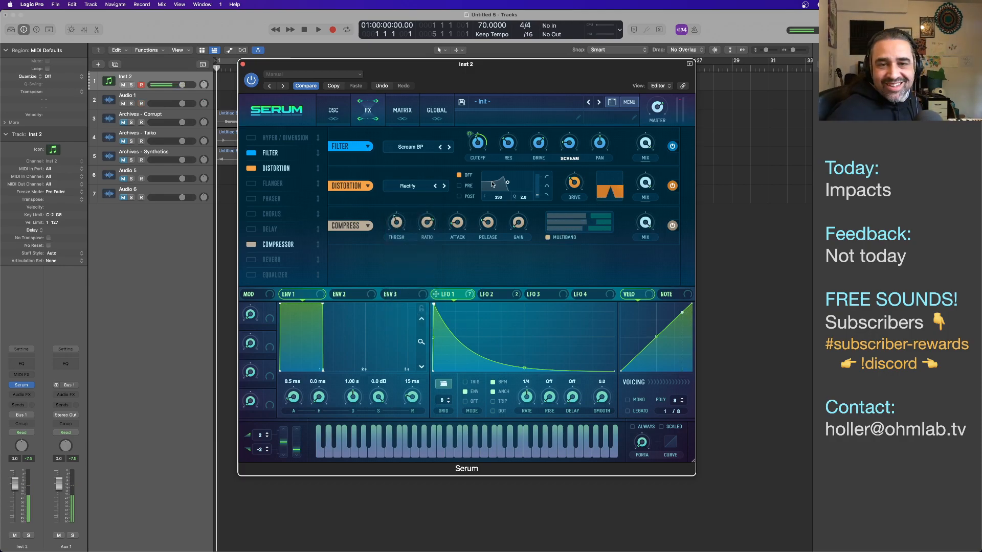
click(425, 186)
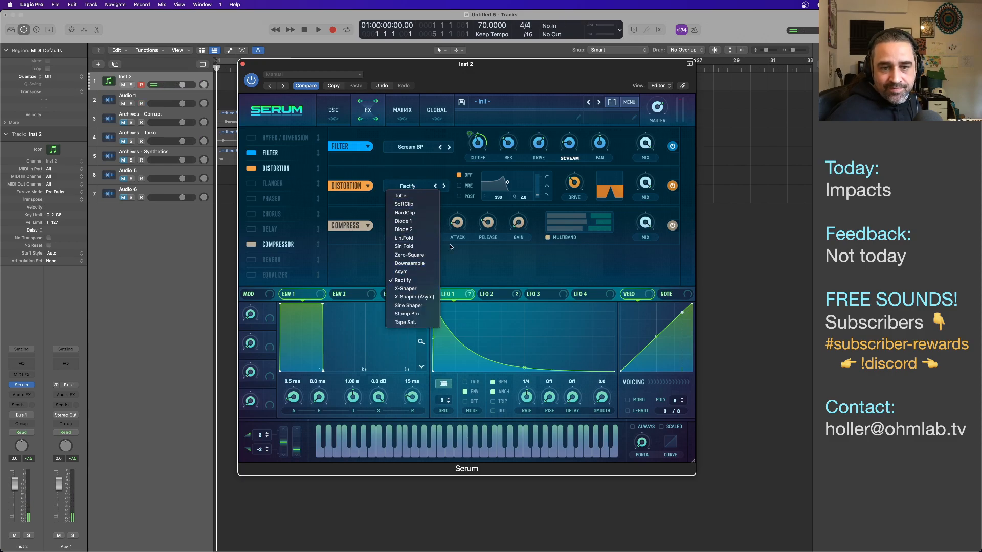
click(409, 263)
click(409, 187)
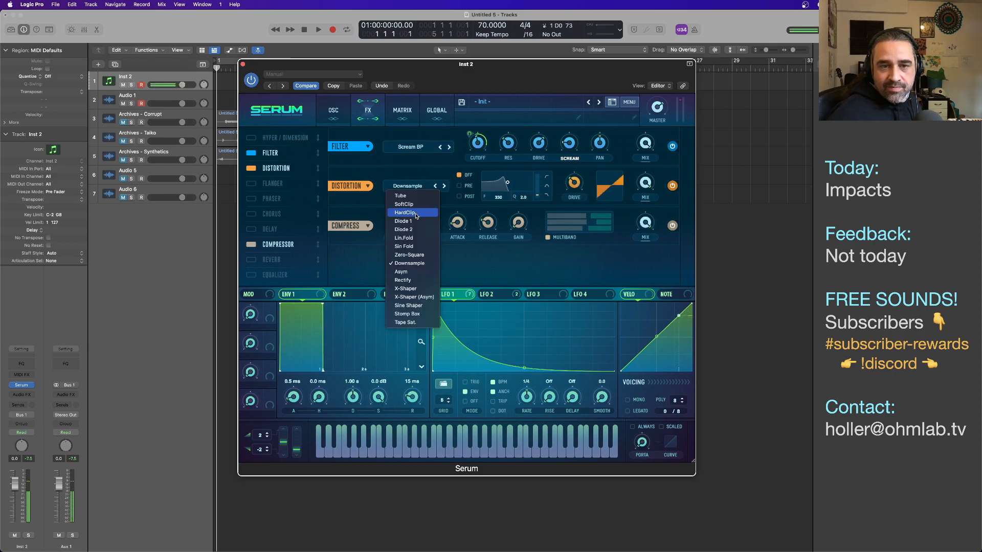
click(409, 256)
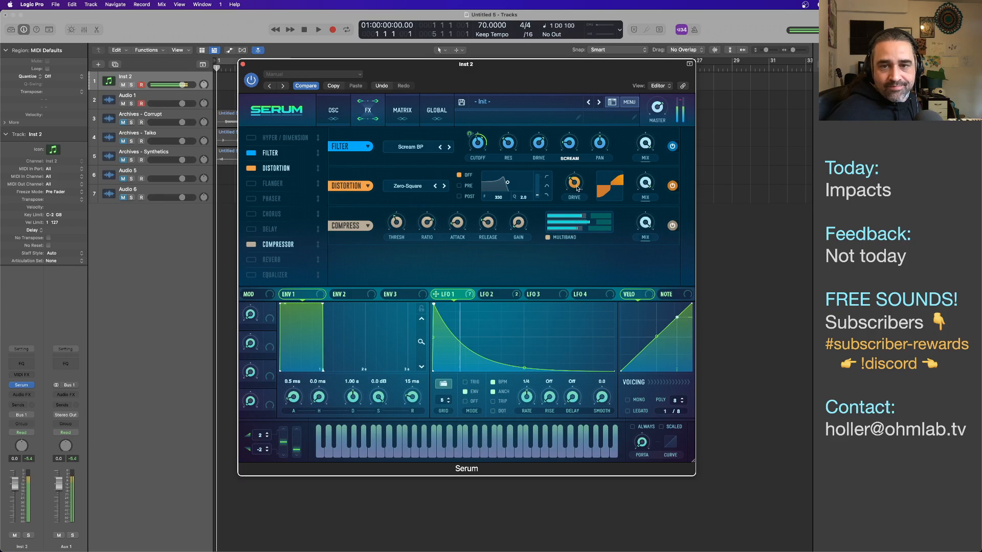
Fine-tune the effects filter's cutoff and the amount of LFO 1 modulation on it
mouse_move(575, 193)
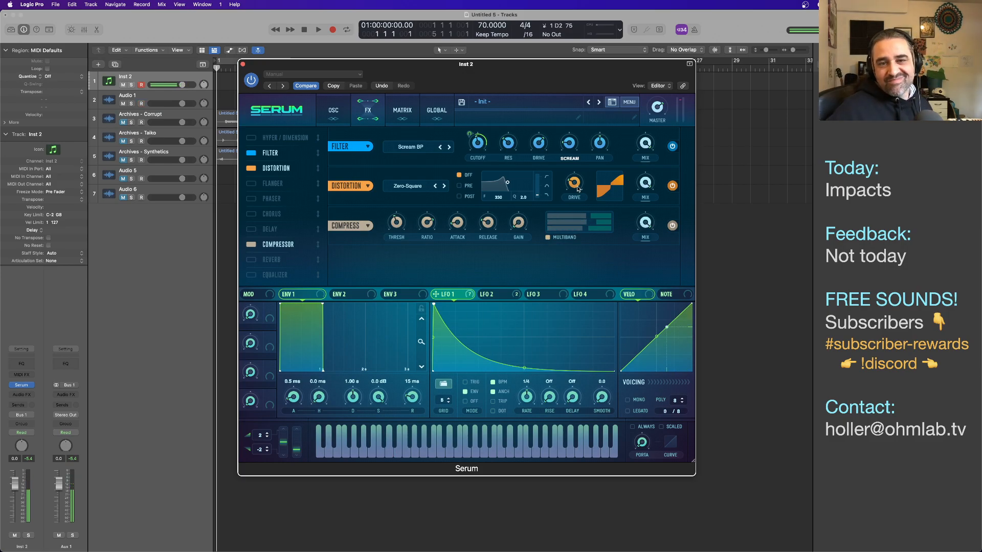
drag(475, 145, 469, 130)
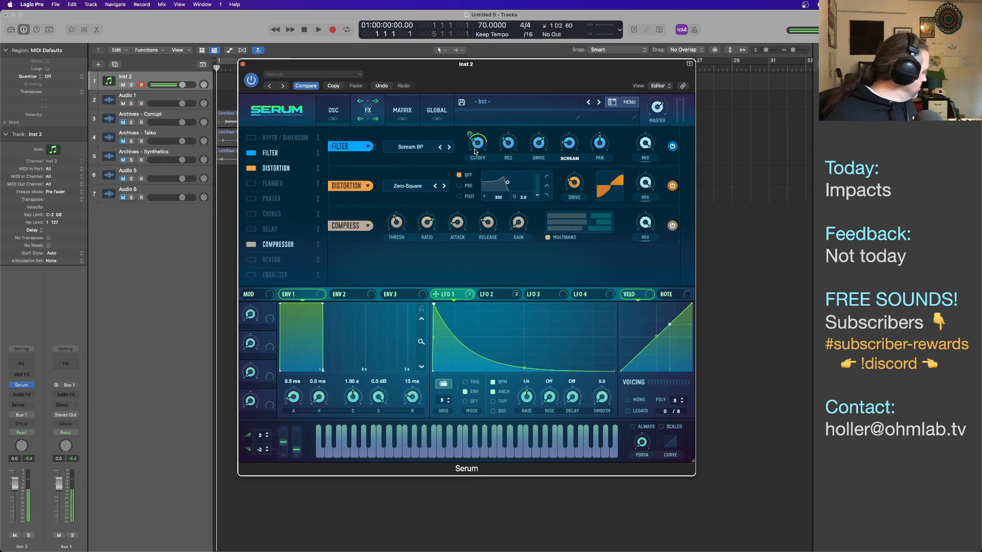
mouse_move(475, 152)
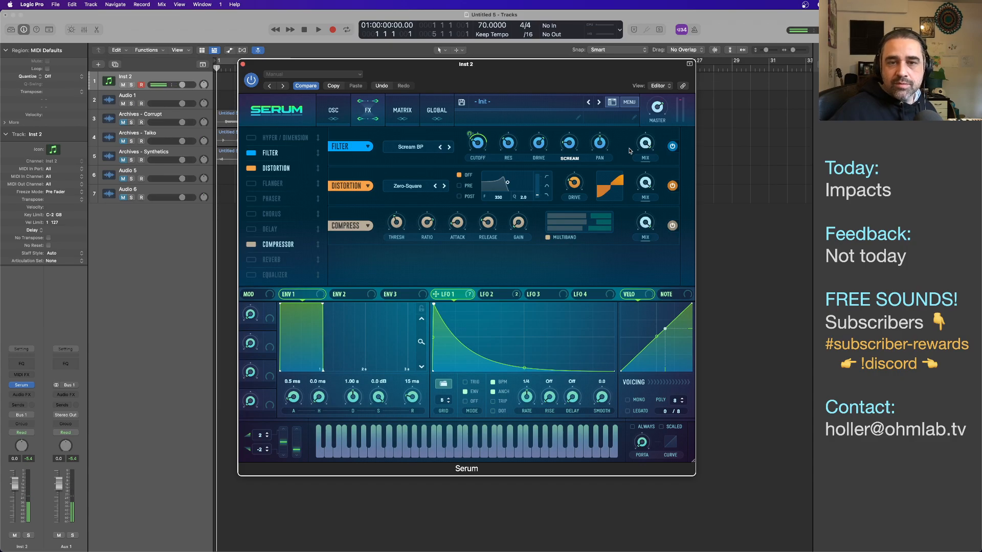
drag(483, 143, 470, 132)
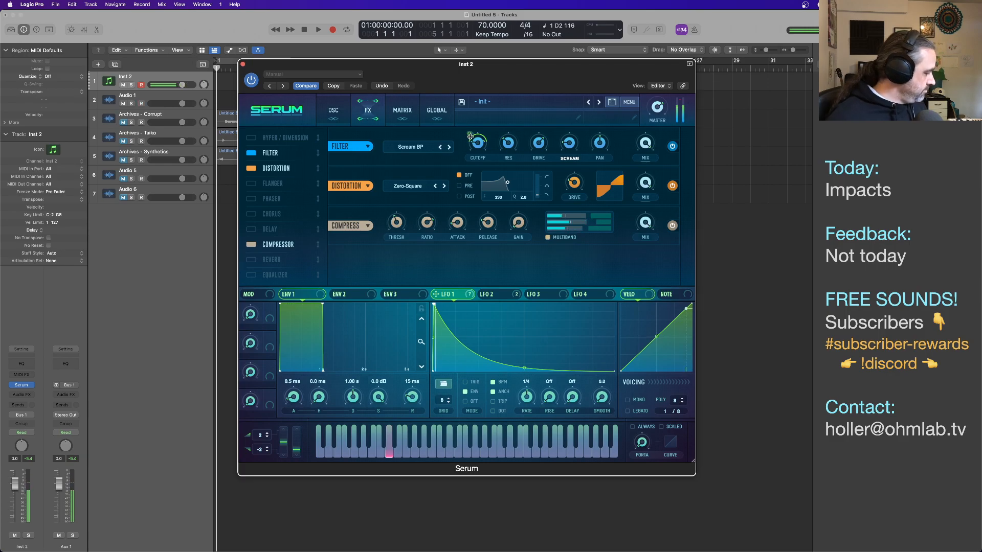
drag(475, 148, 475, 146)
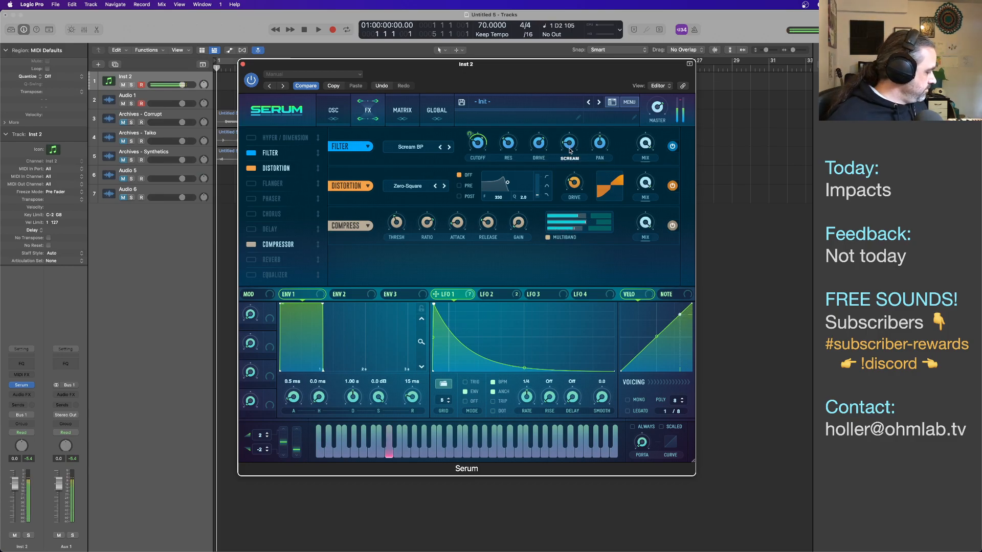
Audition different drive amounts on the effects filter and the Zero-Square distortion
drag(639, 142, 638, 173)
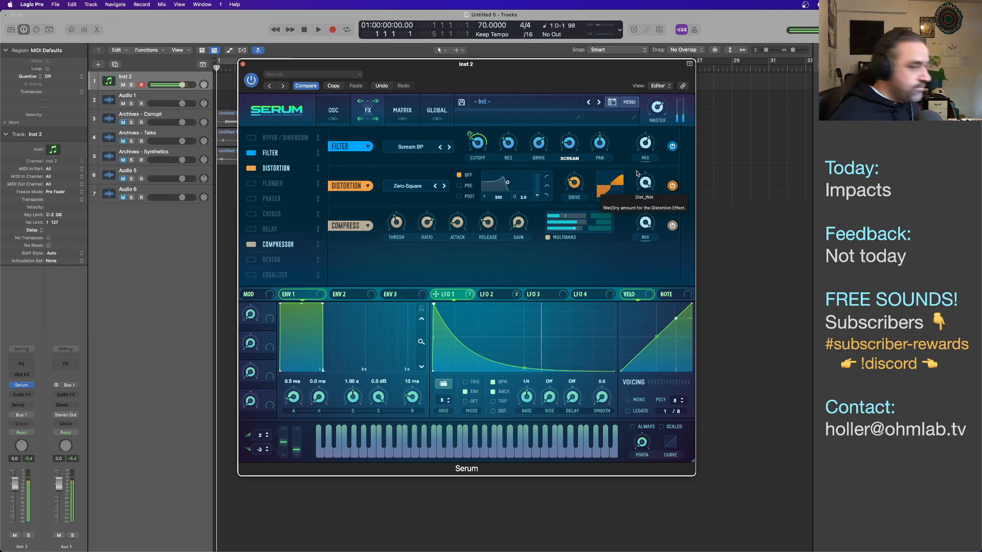
drag(541, 147, 541, 153)
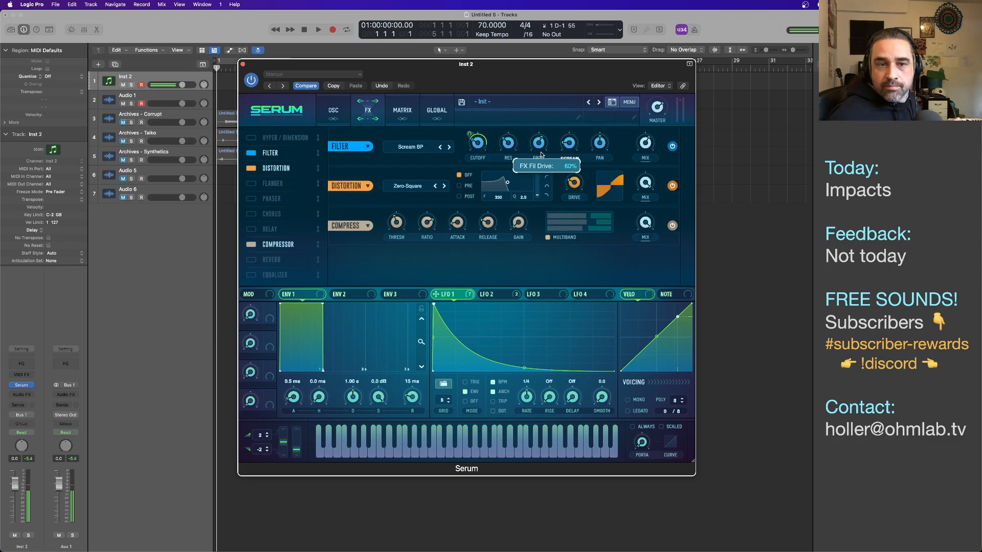
drag(571, 182, 569, 188)
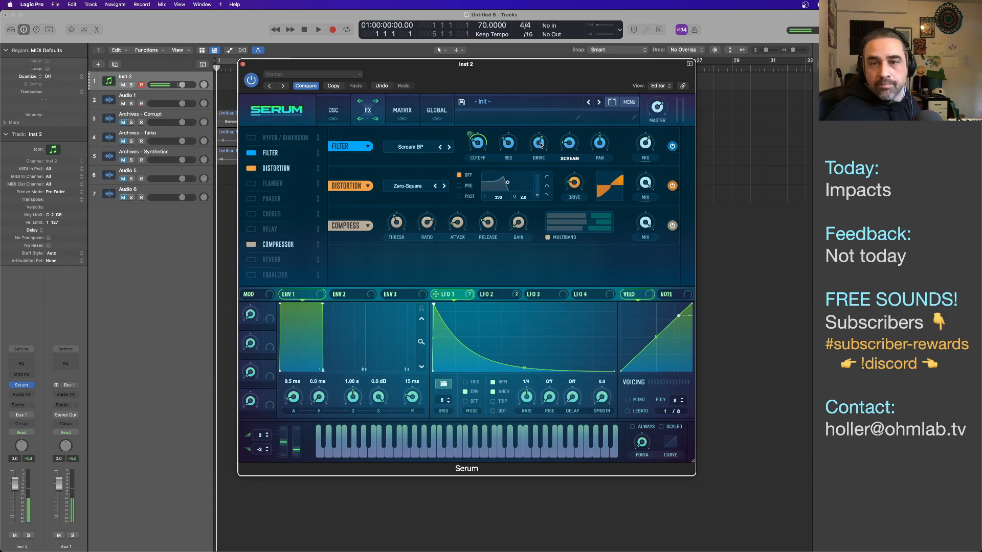
mouse_move(536, 156)
drag(536, 156, 535, 182)
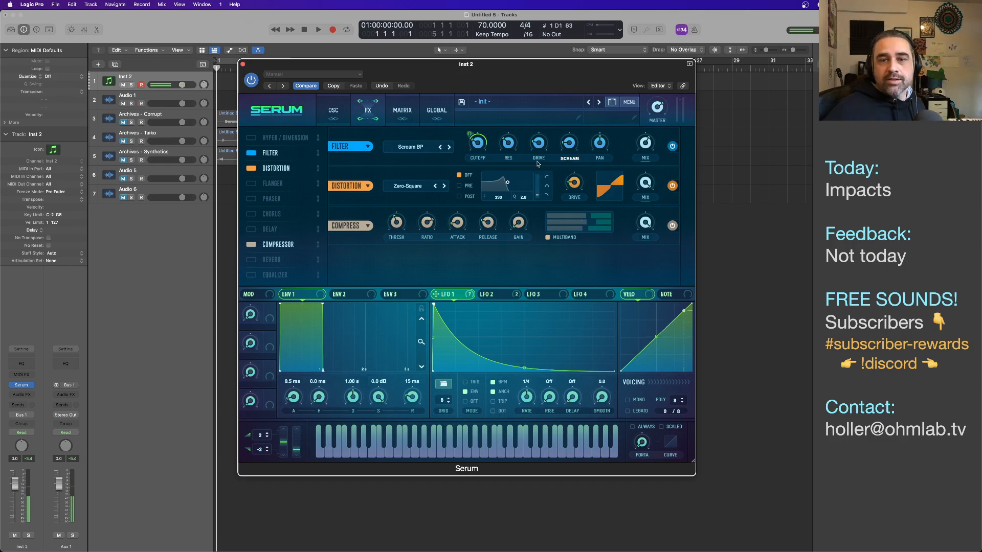
Assign LFO 3 to modulate the effects filter's drive
click(542, 295)
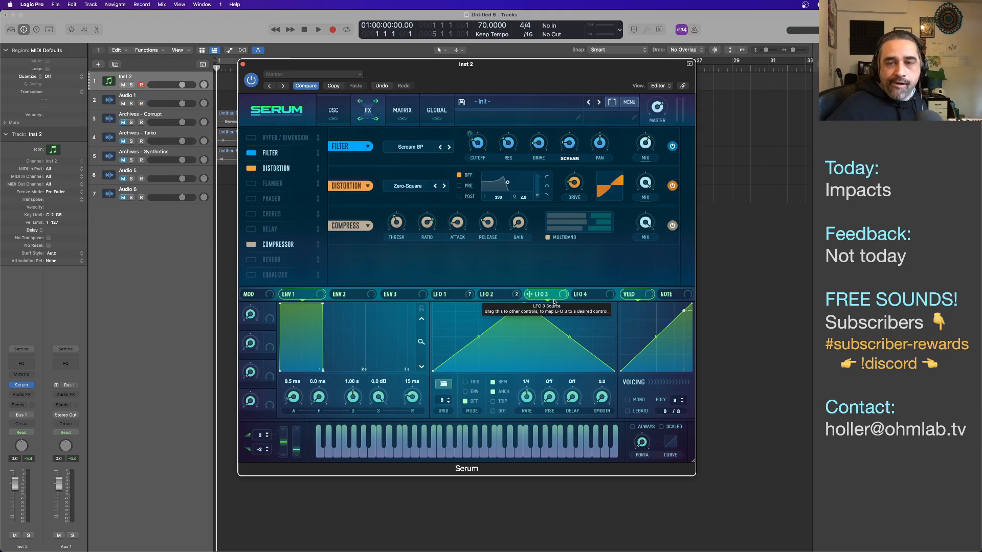
drag(560, 300, 540, 147)
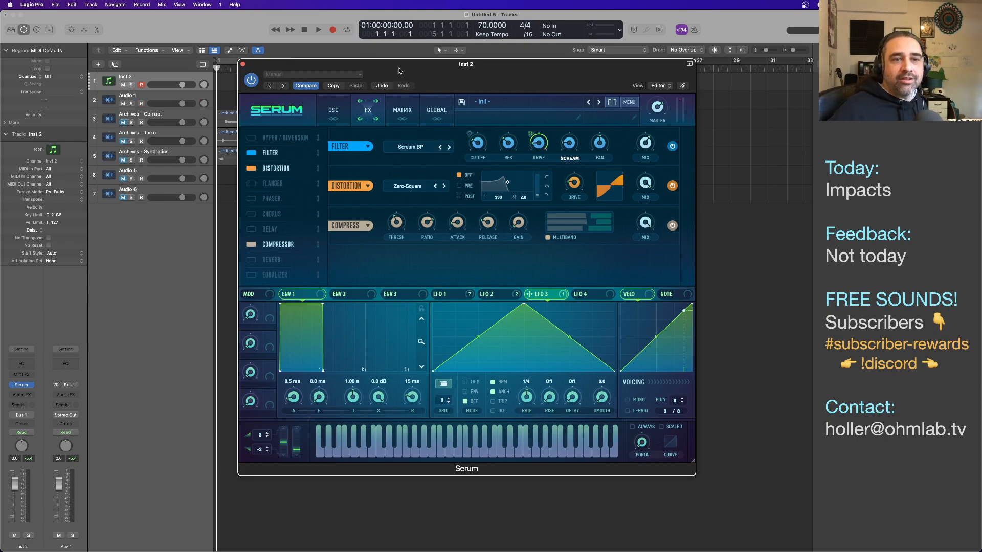
Undo the last deletion to bring back the MIDI region on the Inst 2 track
drag(399, 70, 384, 179)
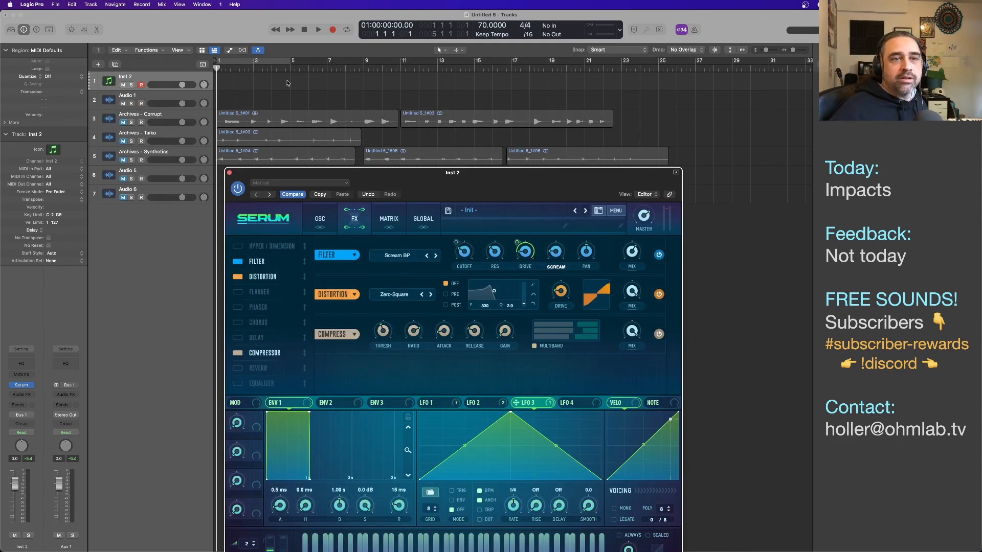
click(73, 4)
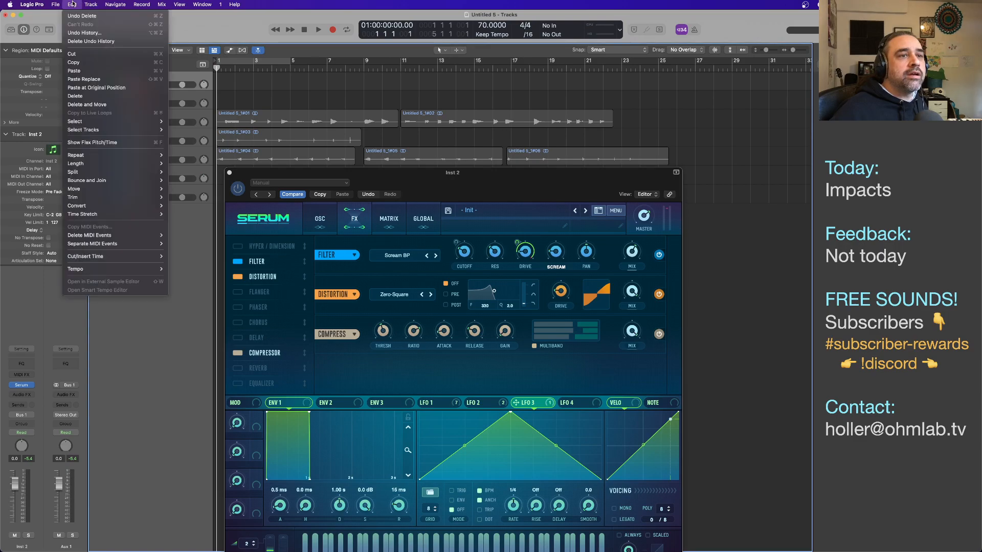
click(82, 15)
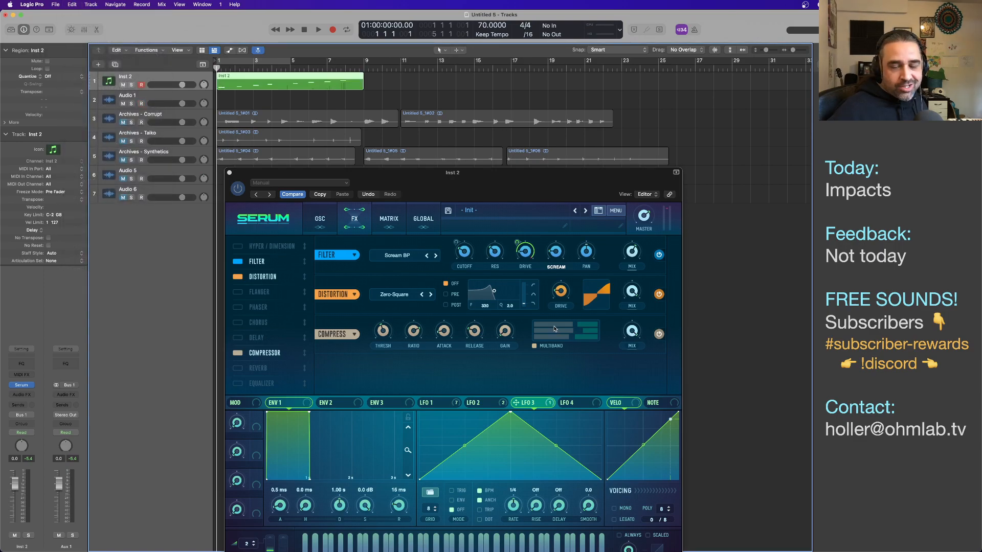
Set LFO 3's rate to 8 bar and adjust its modulation amount on the effects filter's drive
drag(518, 506, 520, 522)
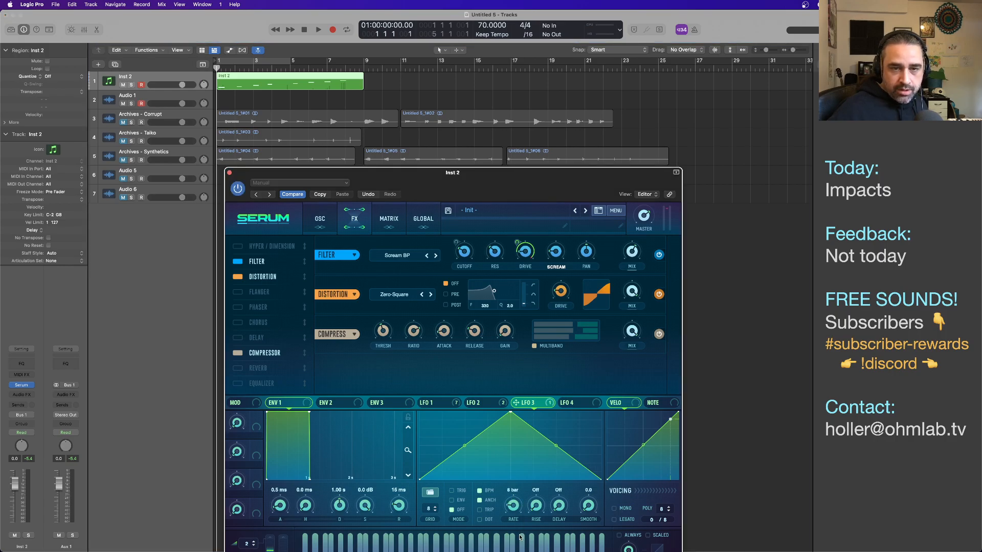
drag(531, 194, 577, 136)
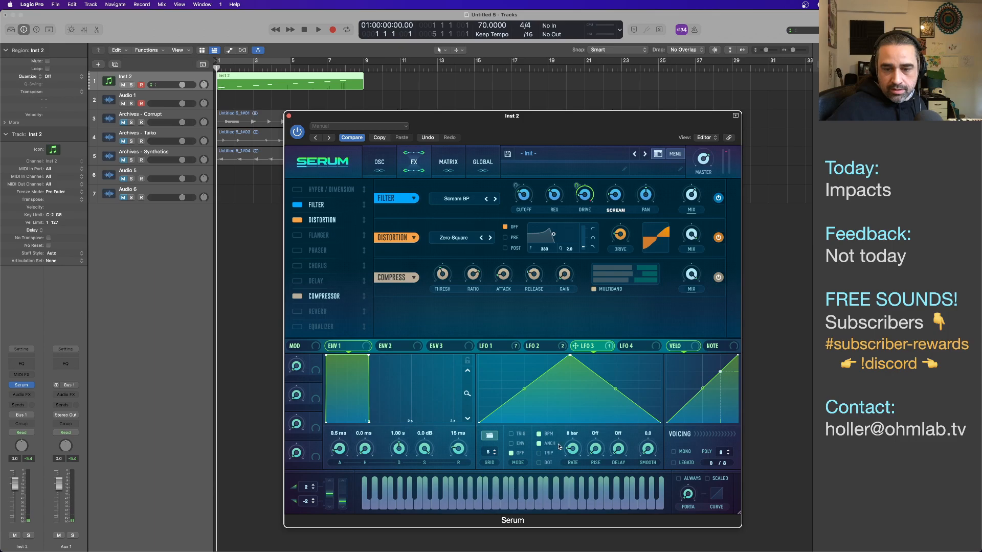
mouse_move(358, 117)
mouse_down()
mouse_move(361, 140)
mouse_move(352, 122)
mouse_up()
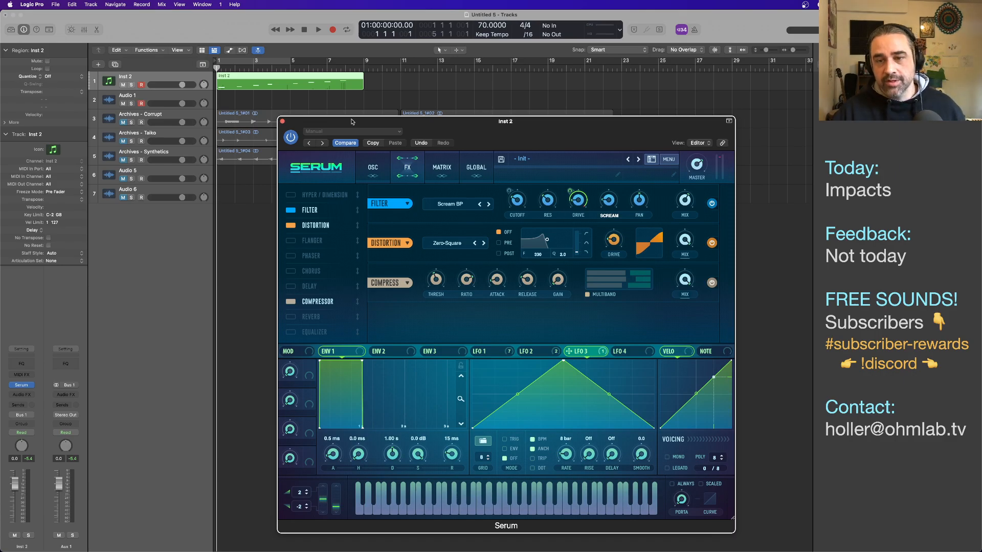
mouse_move(569, 191)
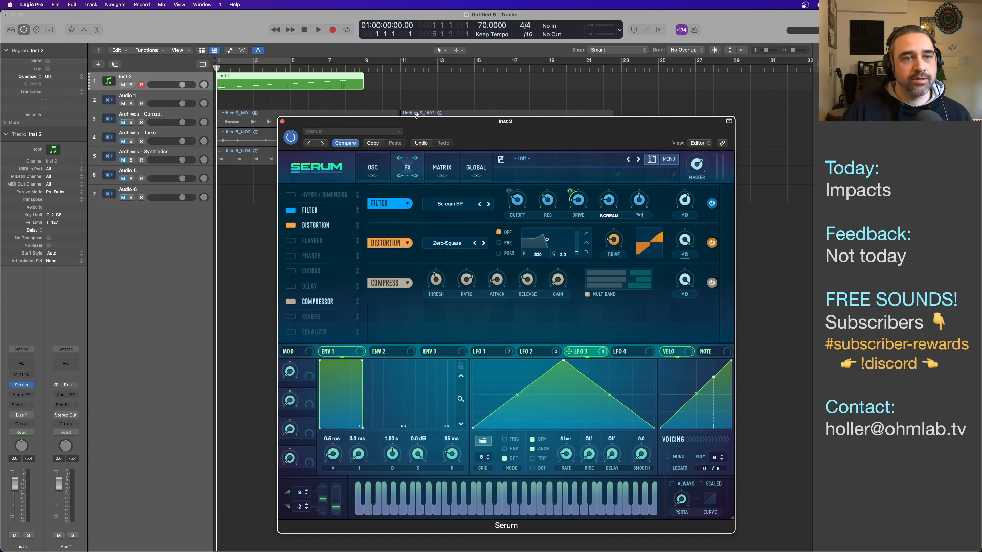
Record the Serum noise impacts onto the Audio 1 track from the start to about bar 8
key(r)
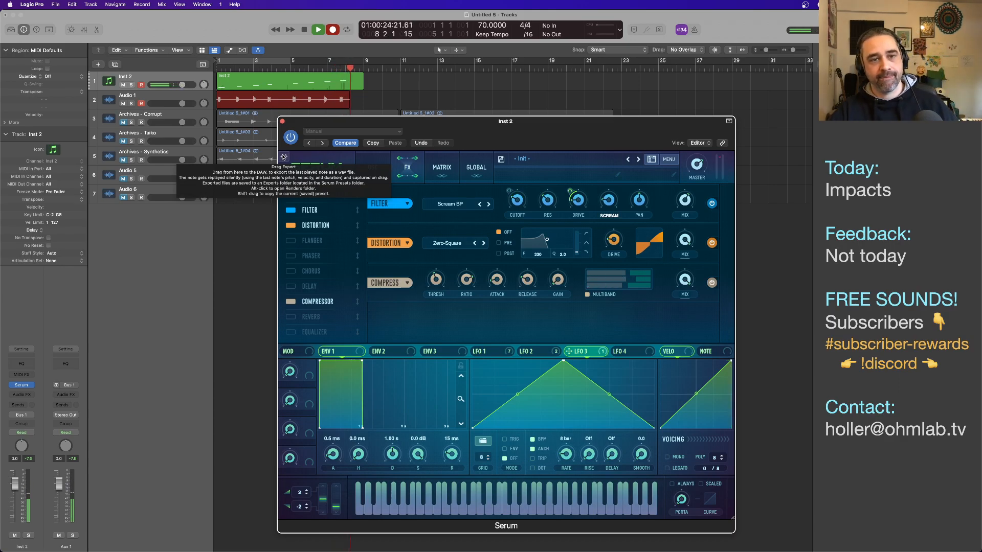
key(space)
drag(506, 132, 534, 342)
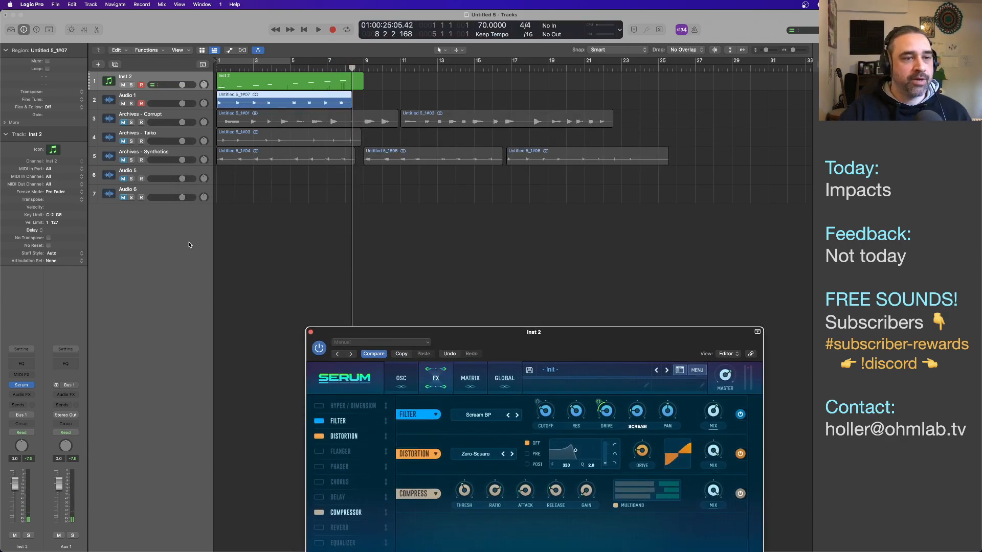
Rename the Audio 5 track as "Archives - Noise"
double_click(130, 171)
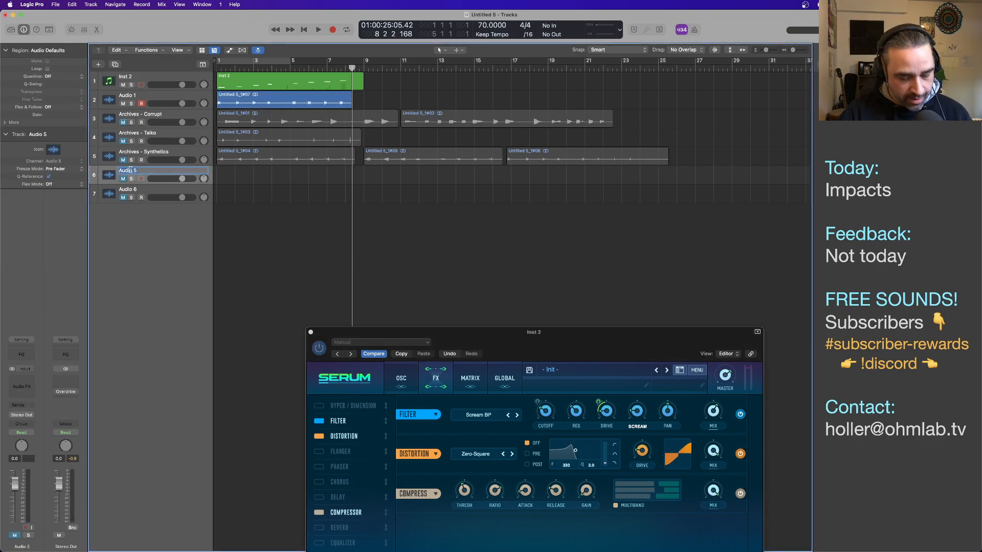
text(Archoves - }Noise)
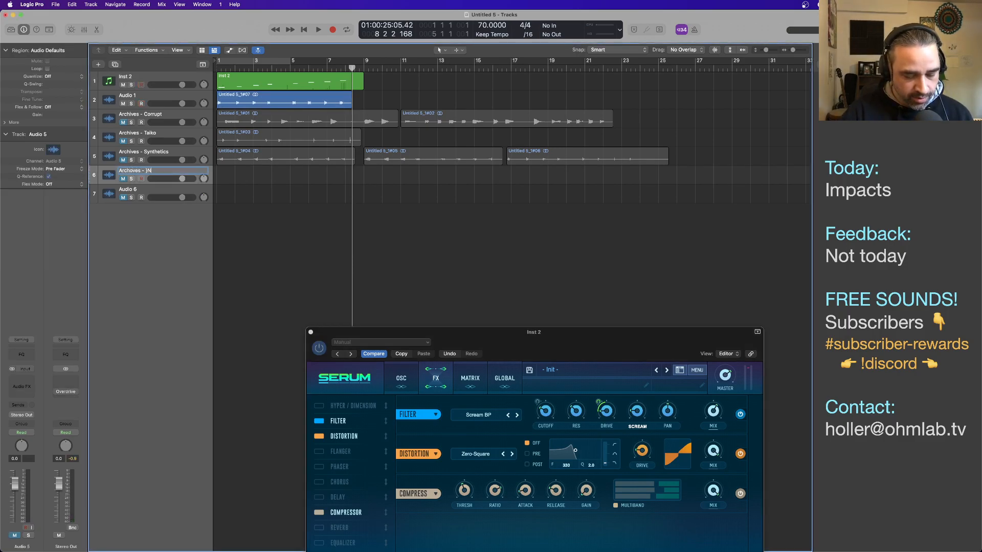
key(BackSpace)
key(BackSpace)
key(BackSpace)
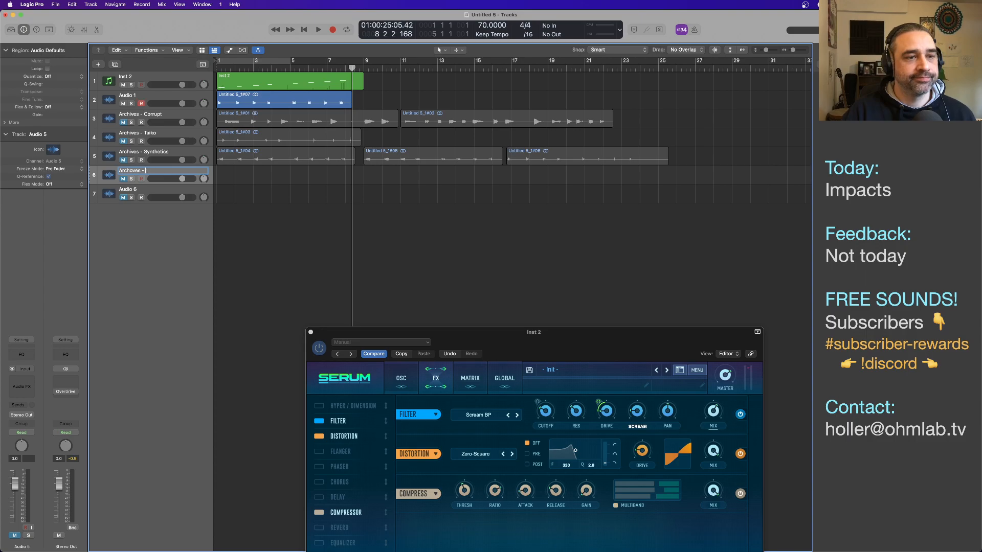
key(BackSpace)
key(BackSpace)
key(BackSpace)
key(BackSpace)
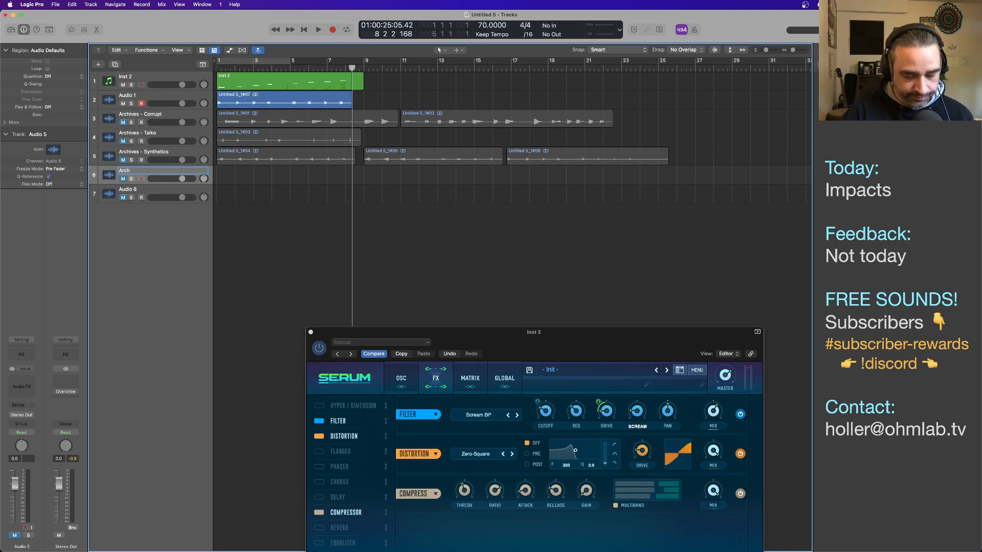
text(ives - Noise)
key(Return)
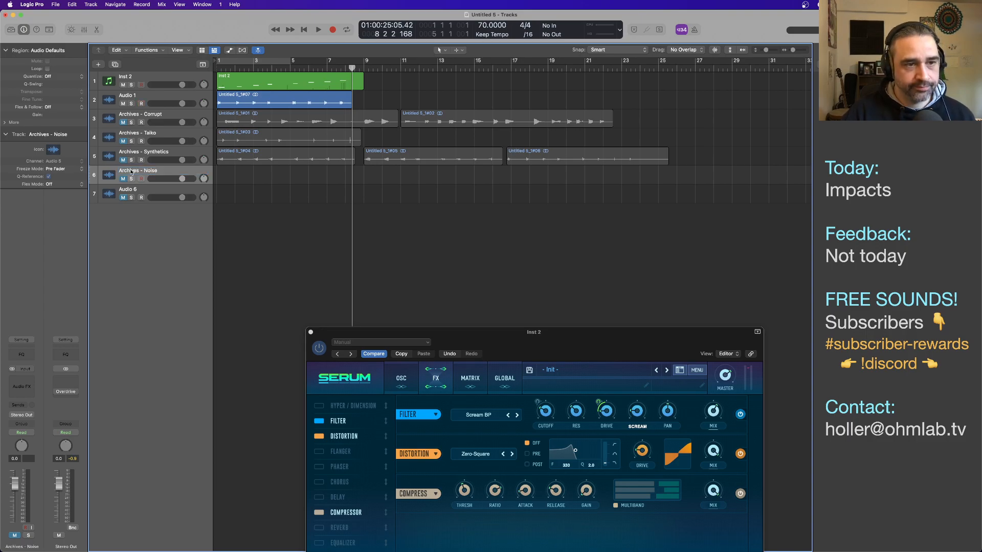
Move the new recording from Audio 1 to the Archives - Noise track and delete the MIDI region on Inst 2
drag(235, 104, 243, 176)
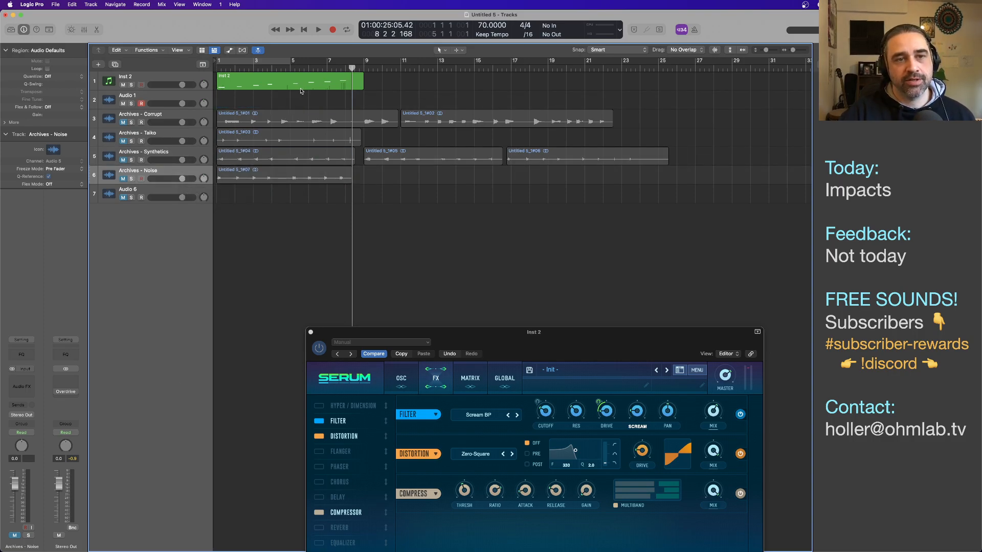
click(302, 91)
key(Delete)
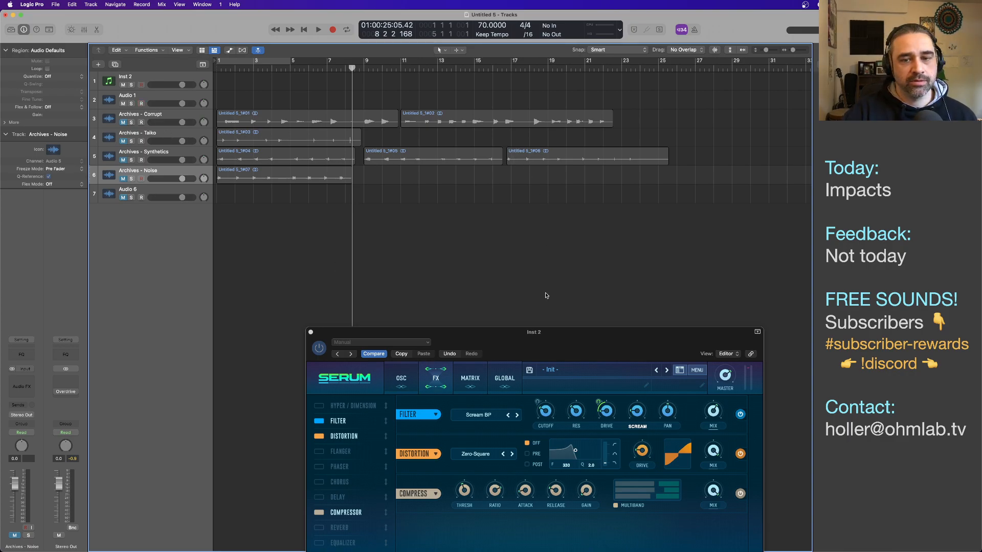
double_click(553, 332)
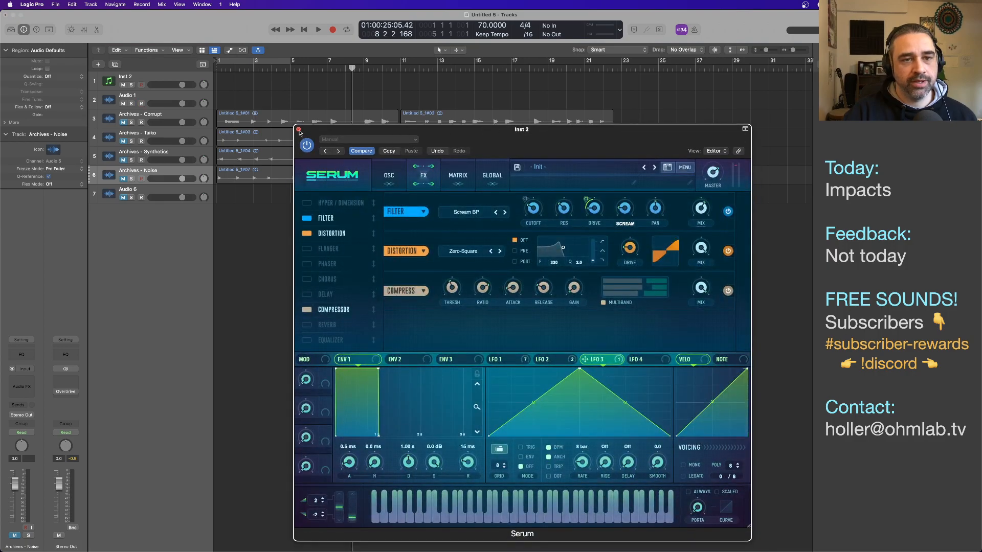
Close Serum and start saving the project in the 6.22.22_Zariis Impacts folder inside Streams
click(299, 129)
click(257, 122)
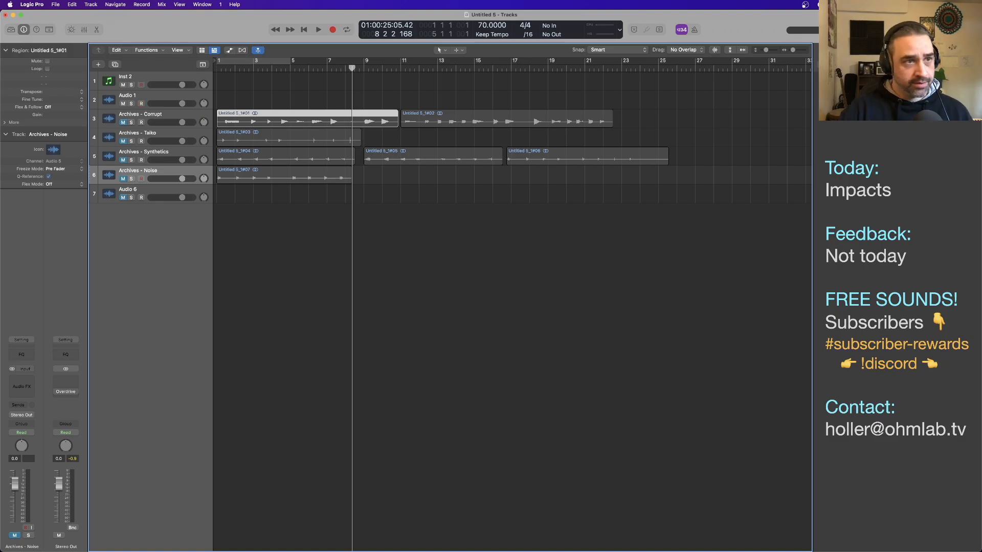
click(54, 4)
click(65, 79)
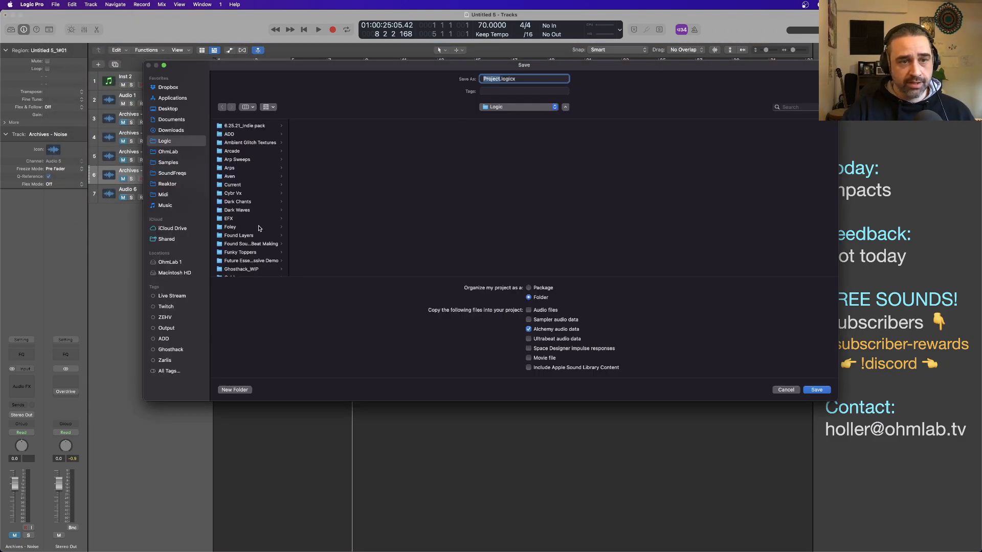
scroll(274, 198, down, 15)
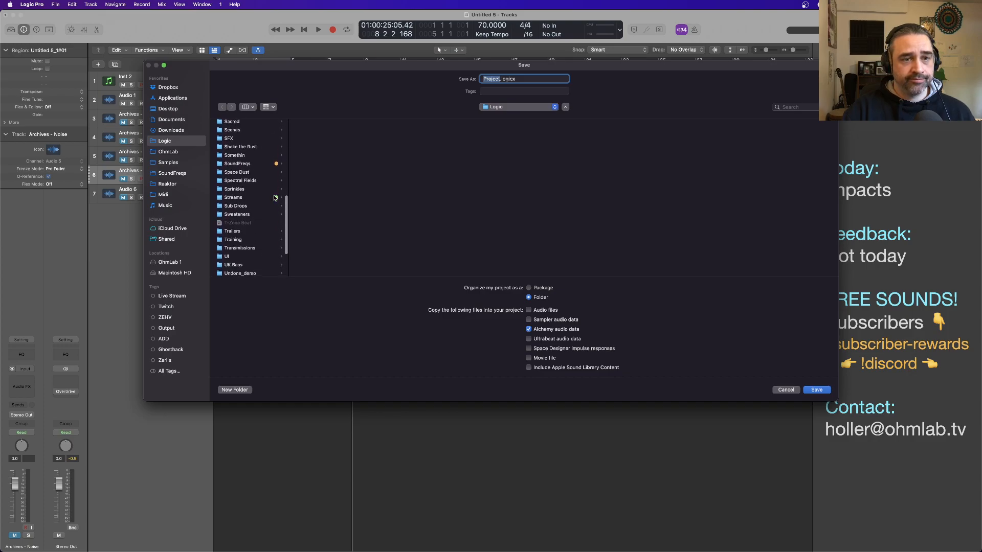
click(255, 196)
scroll(358, 263, down, 5)
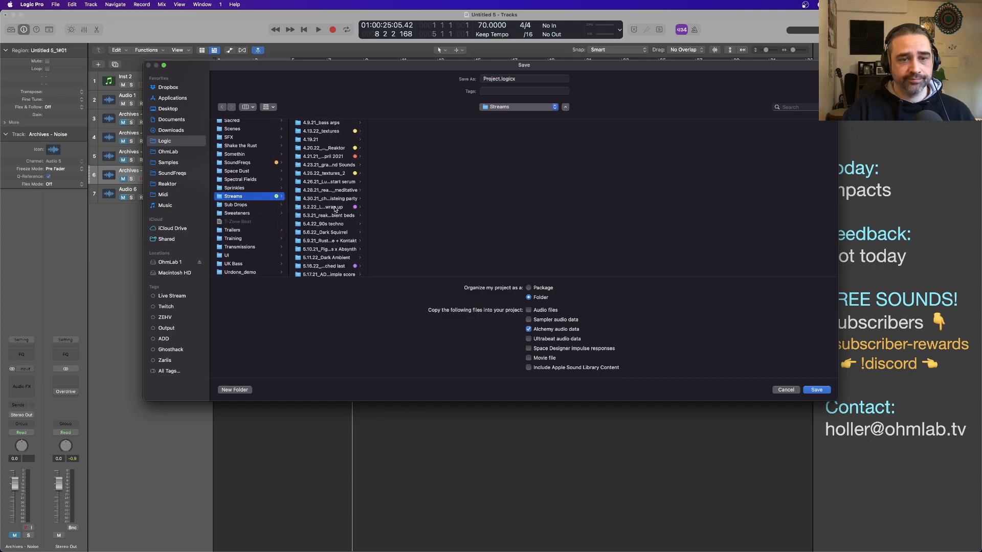
drag(366, 261, 427, 263)
scroll(372, 240, down, 5)
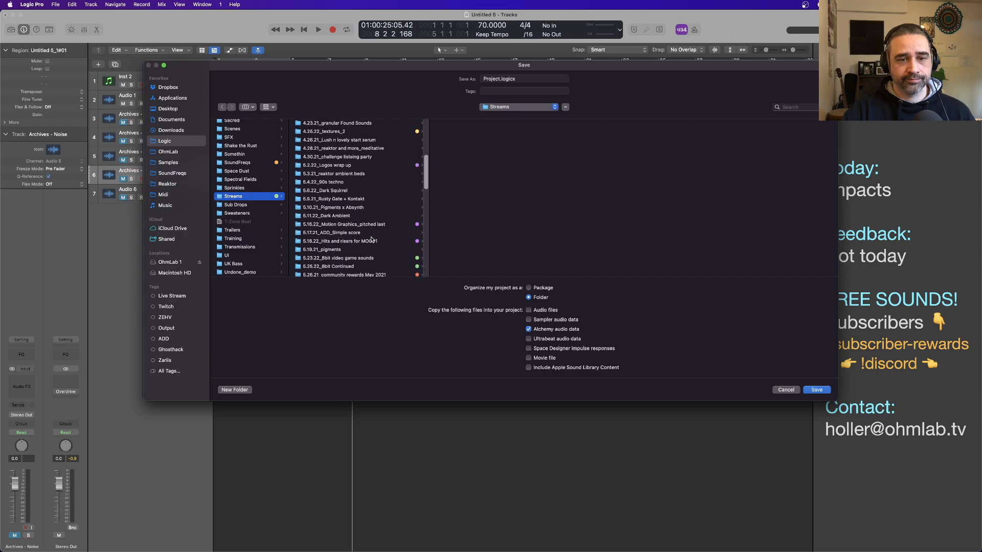
scroll(372, 240, down, 5)
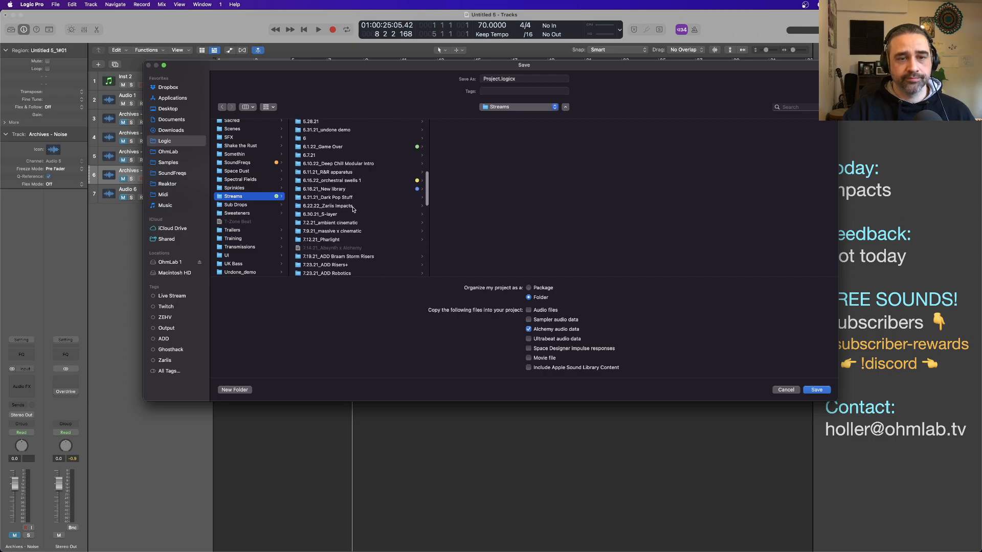
click(354, 207)
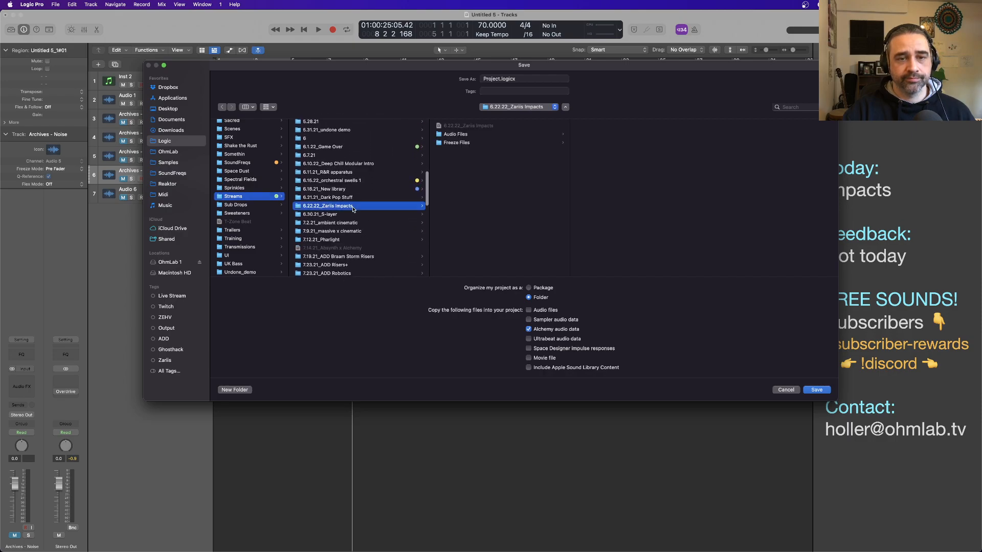
click(491, 78)
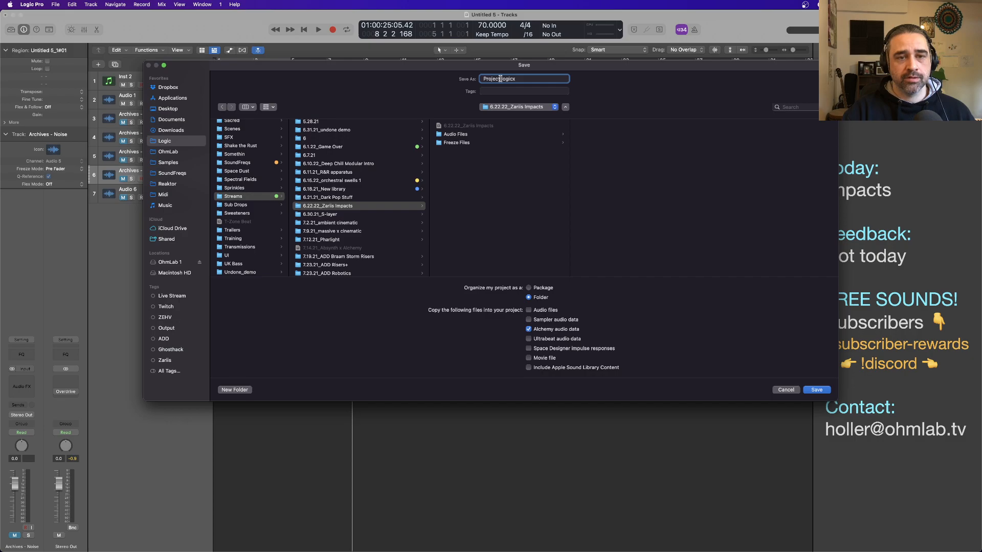
click(331, 139)
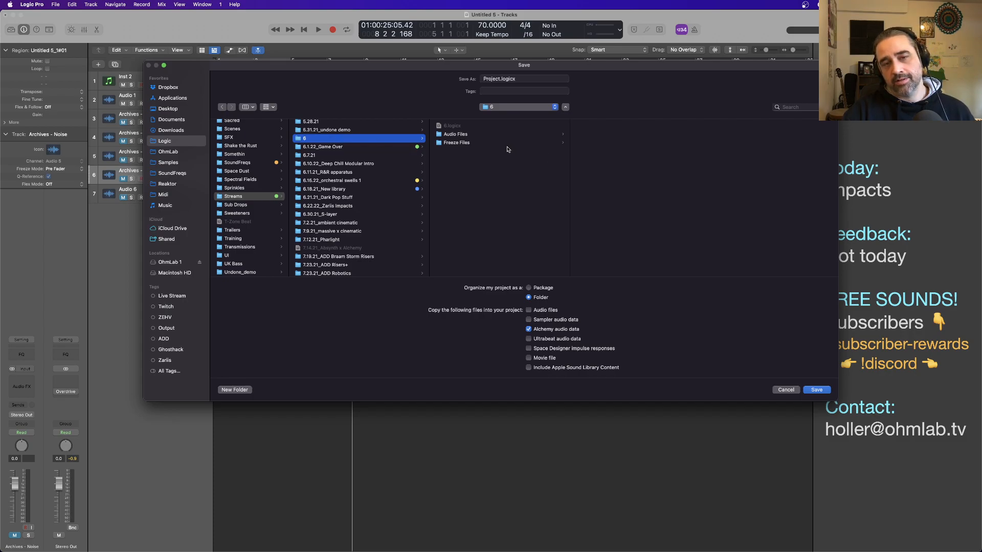
click(338, 207)
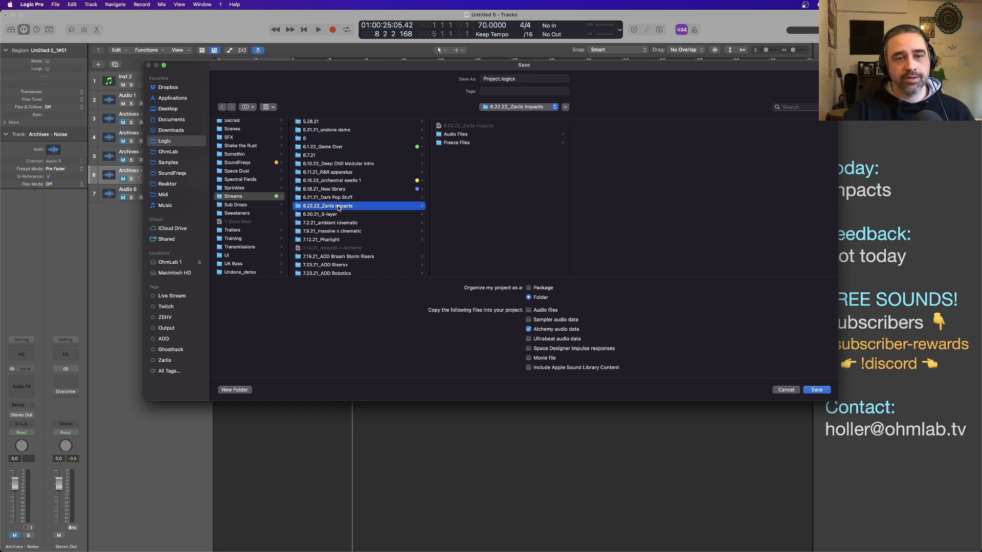
Name the project "6.22.22_Zariis Archives" and save it
click(489, 78)
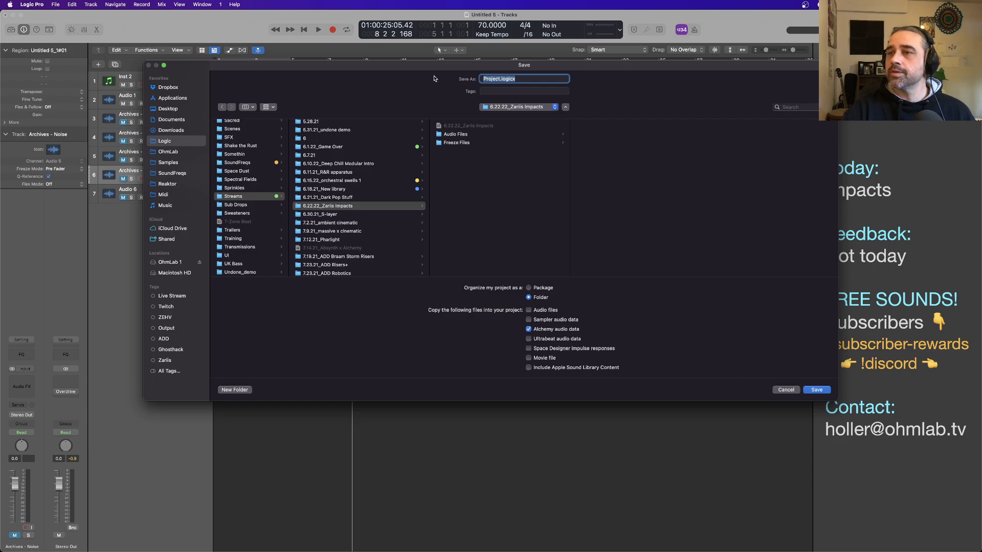
text(6.22.22_)
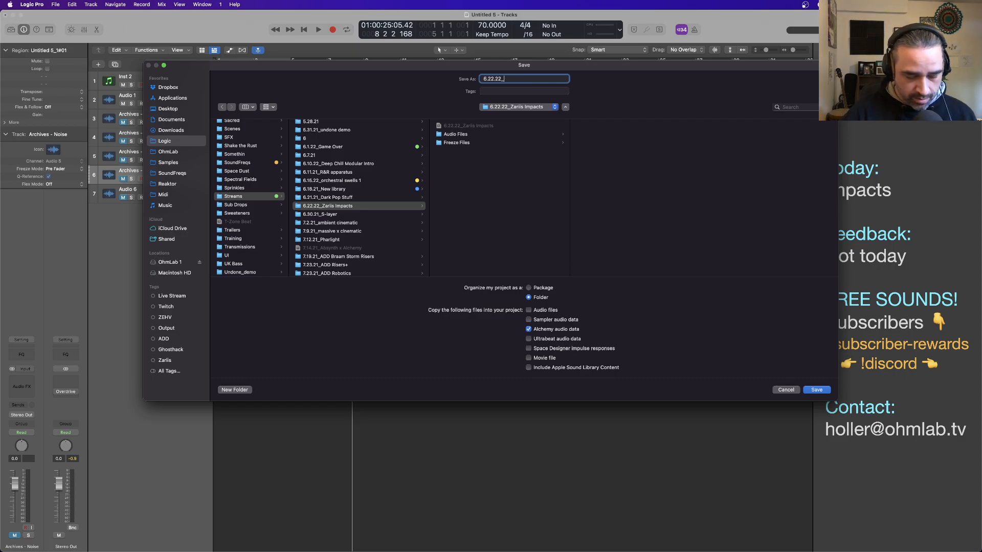
text(Zar)
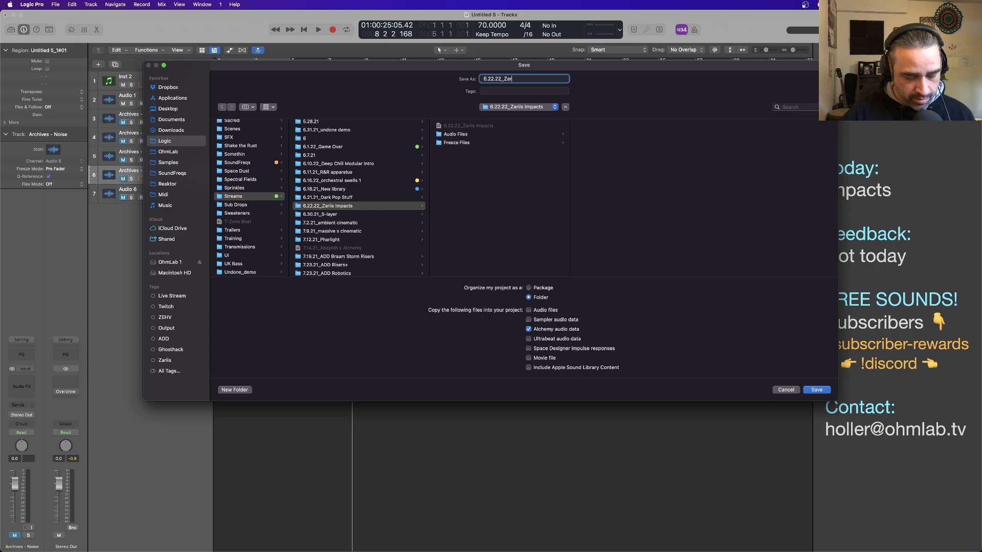
text(iis A)
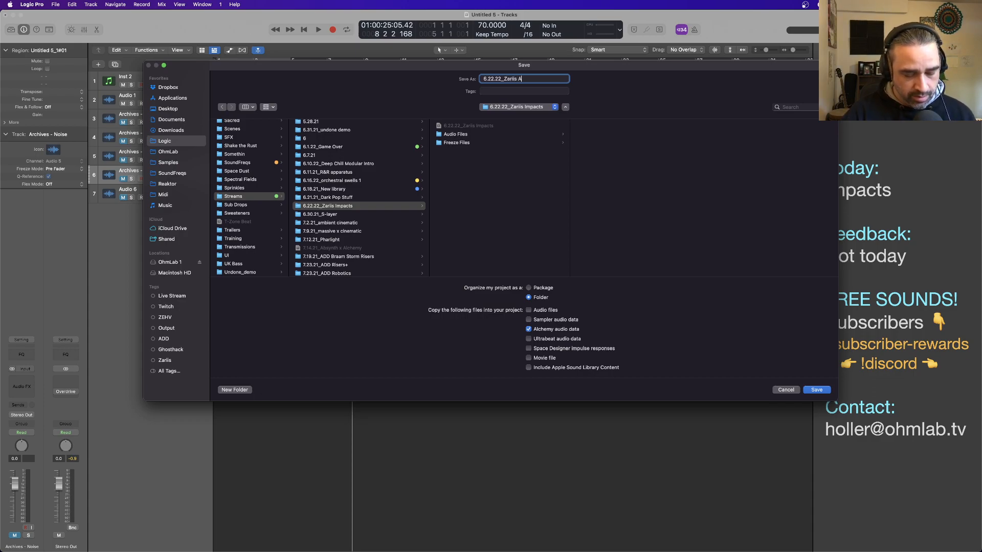
text(rchoves)
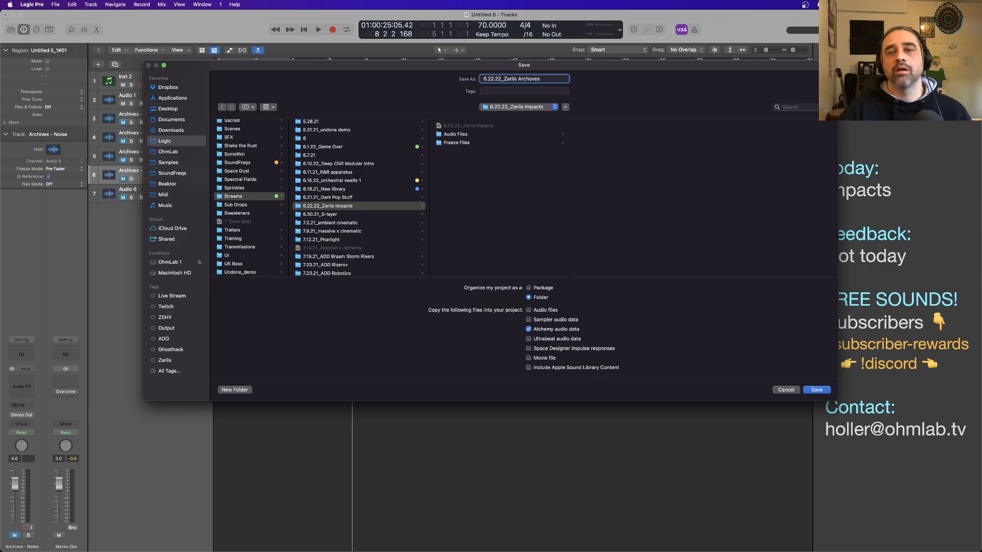
key(BackSpace)
key(BackSpace)
key(BackSpace)
text(ive)
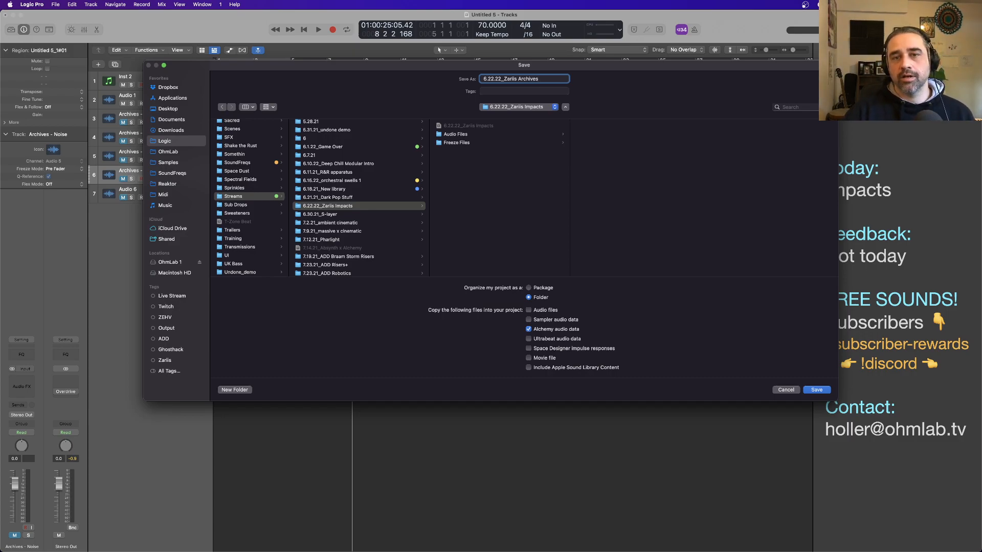
text(s)
key(Return)
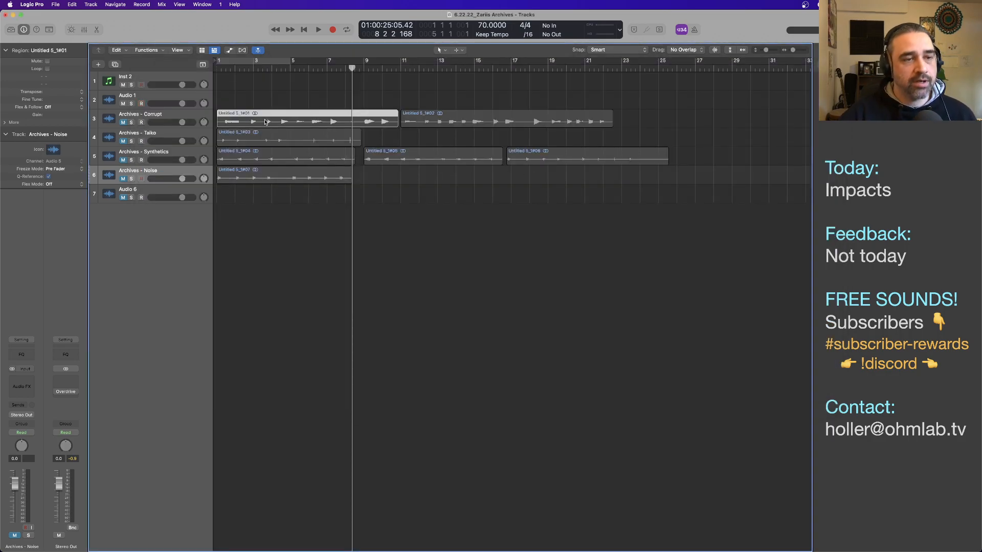
Unmute the four Archives tracks and select the first region on Archives - Corrupt
key(super+a)
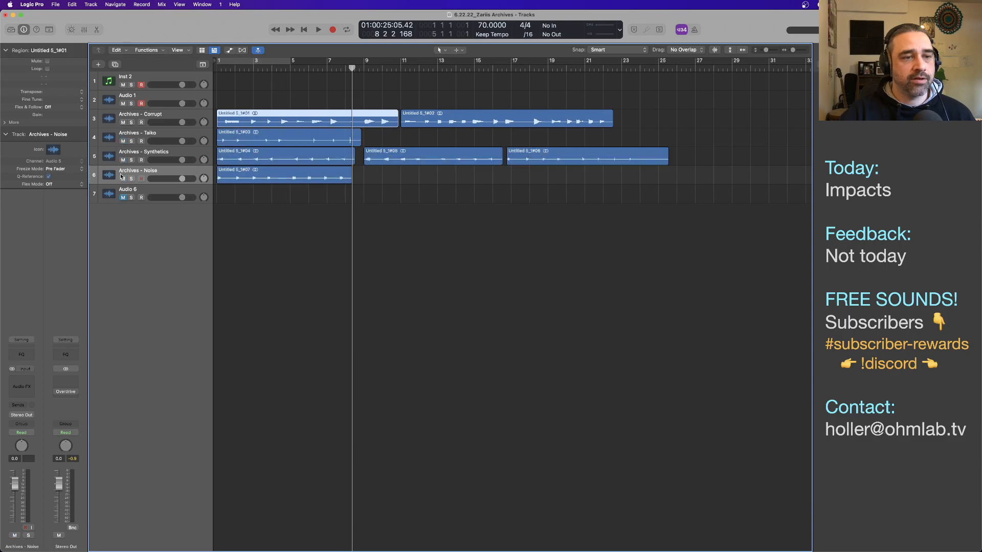
click(348, 272)
click(289, 122)
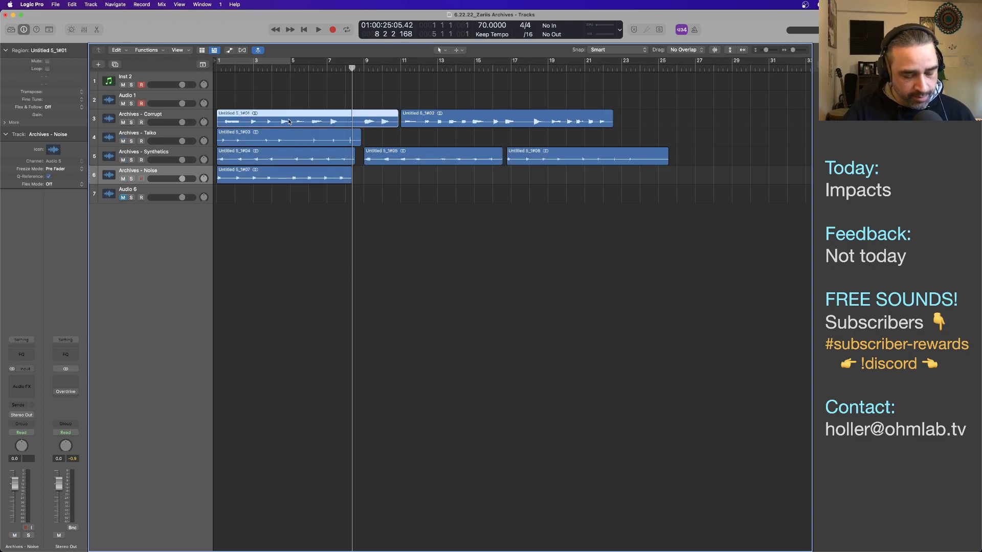
Remove silence from the first Archives - Corrupt region with a -41 dB threshold and 0.4800 sec minimum silence time
key(ctrl+x)
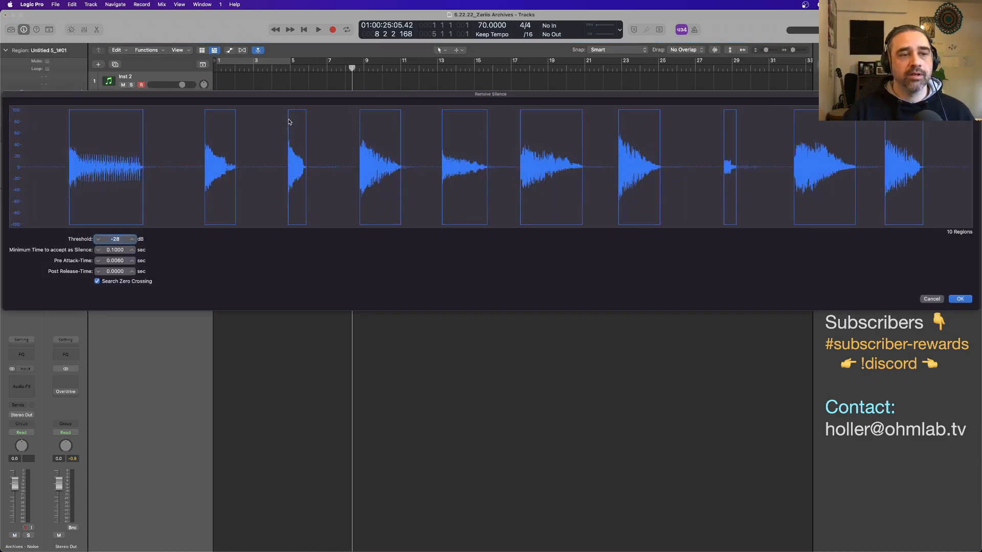
click(98, 241)
click(98, 241)
click(99, 241)
click(99, 241)
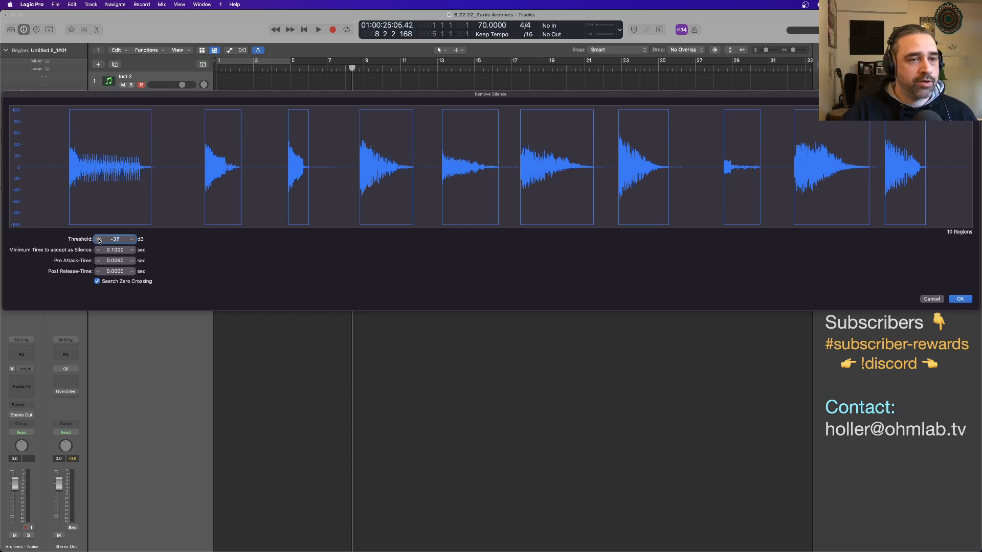
click(99, 240)
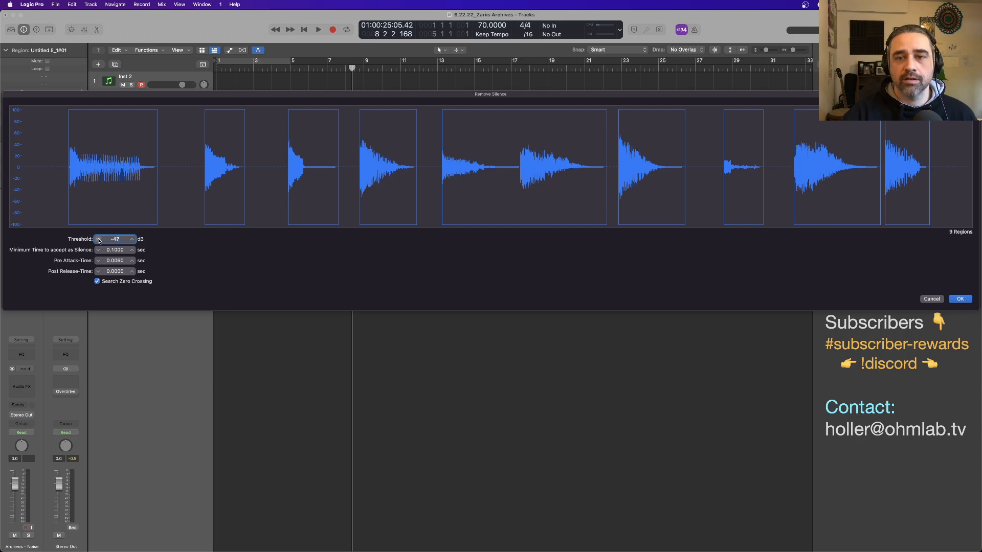
click(131, 241)
click(131, 240)
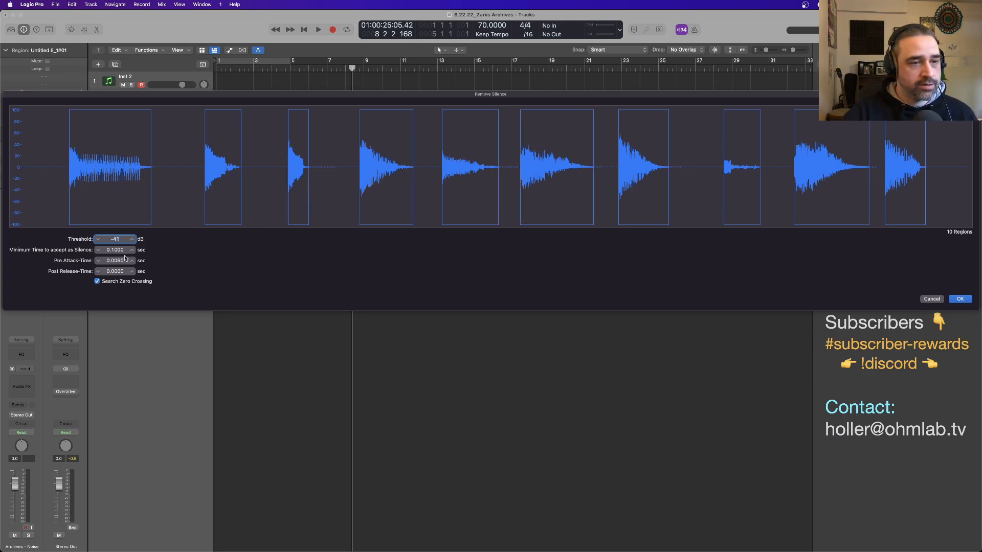
drag(116, 251, 115, 250)
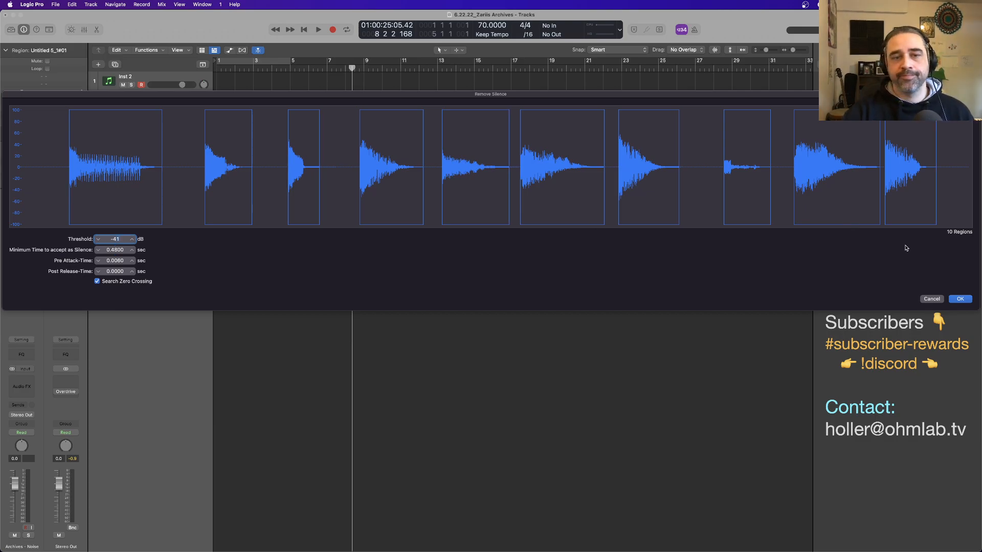
click(961, 299)
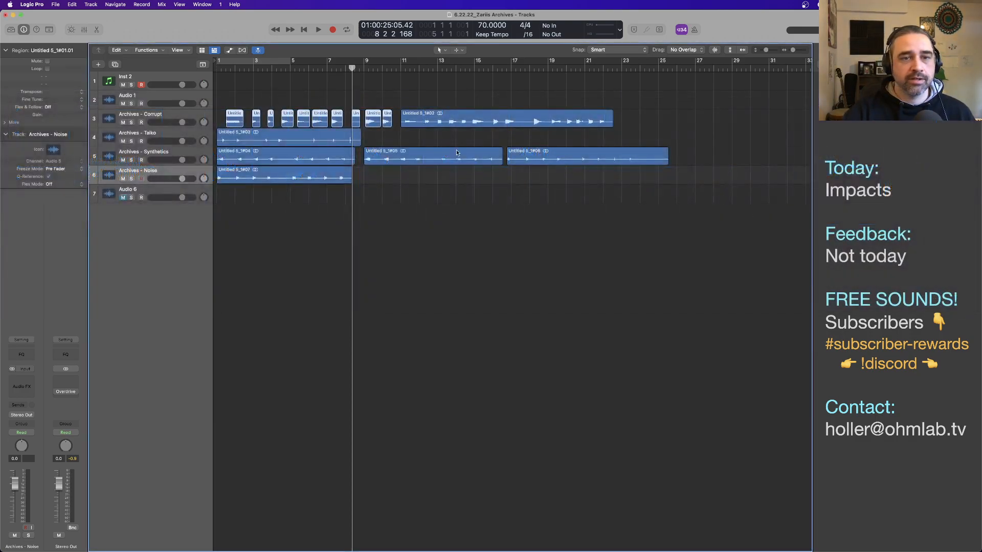
Remove silence from the second Archives - Corrupt region and the Archives - Taiko region with the same -41 dB, 0.4800 sec settings
key(ctrl+x)
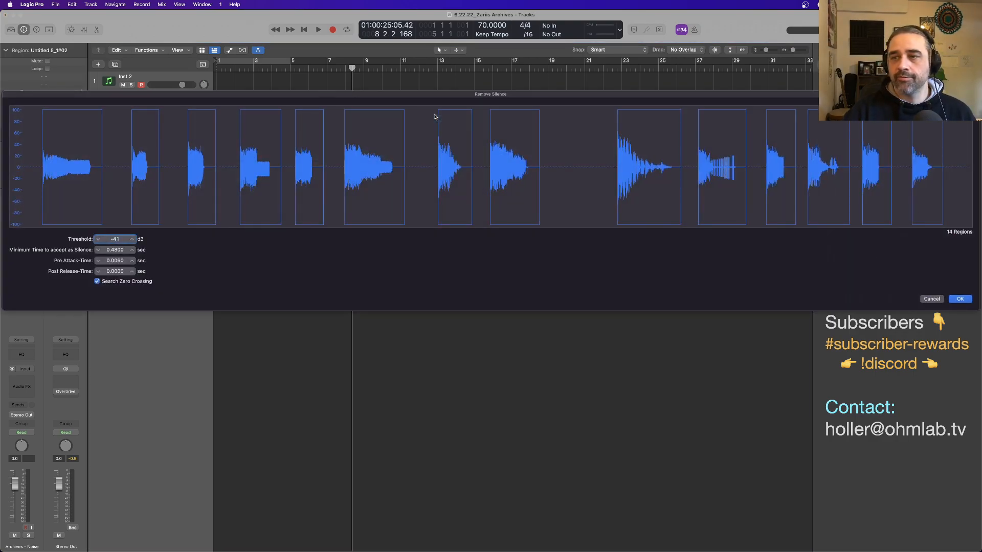
key(Return)
click(323, 145)
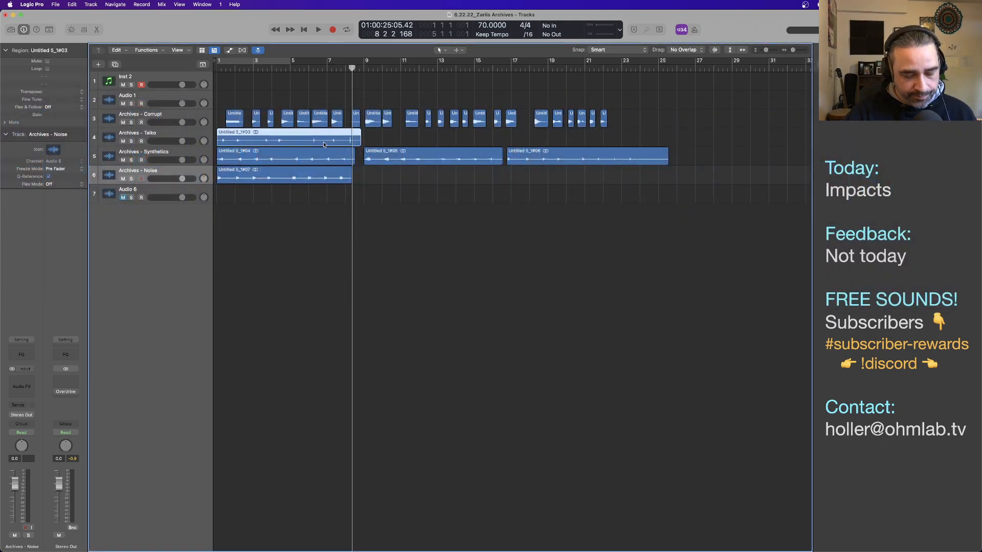
key(ctrl+x)
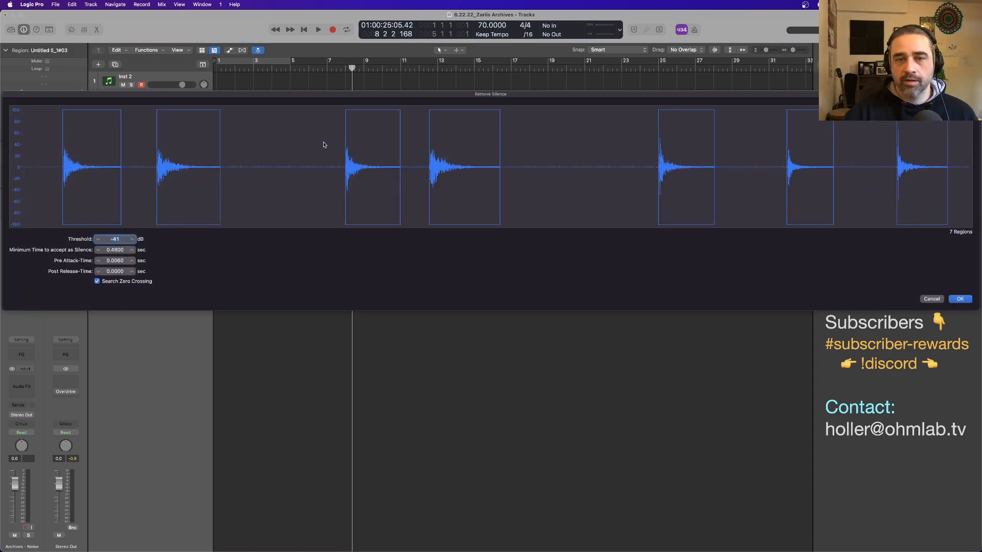
key(Return)
Remove silence from the three Archives - Synthetics regions using the -41 dB threshold and 0.4800 sec minimum silence time
click(294, 160)
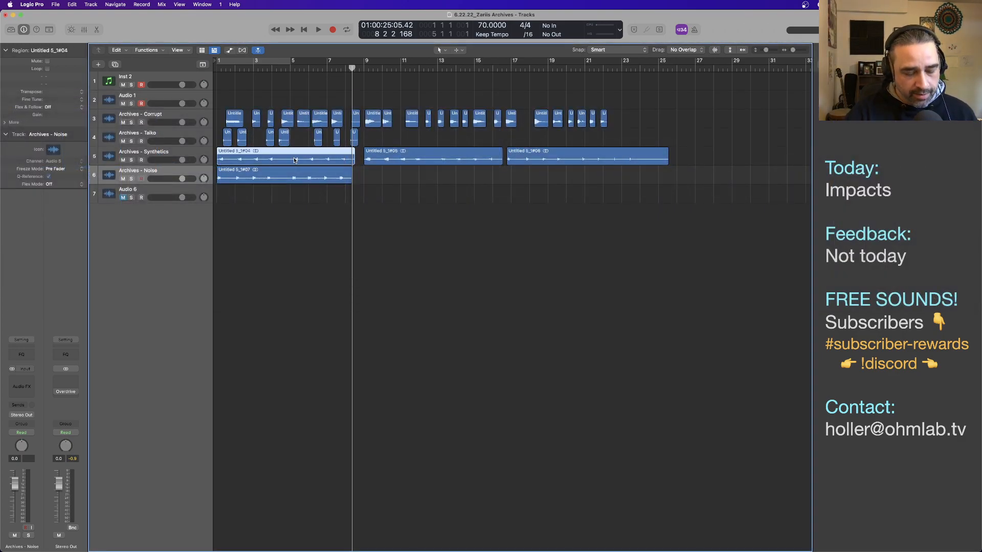
key(ctrl+x)
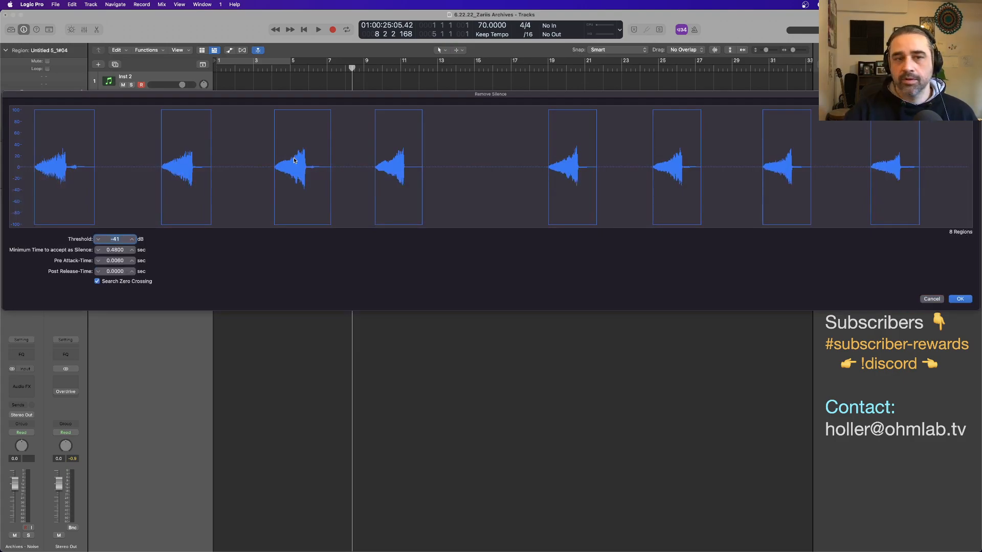
key(Return)
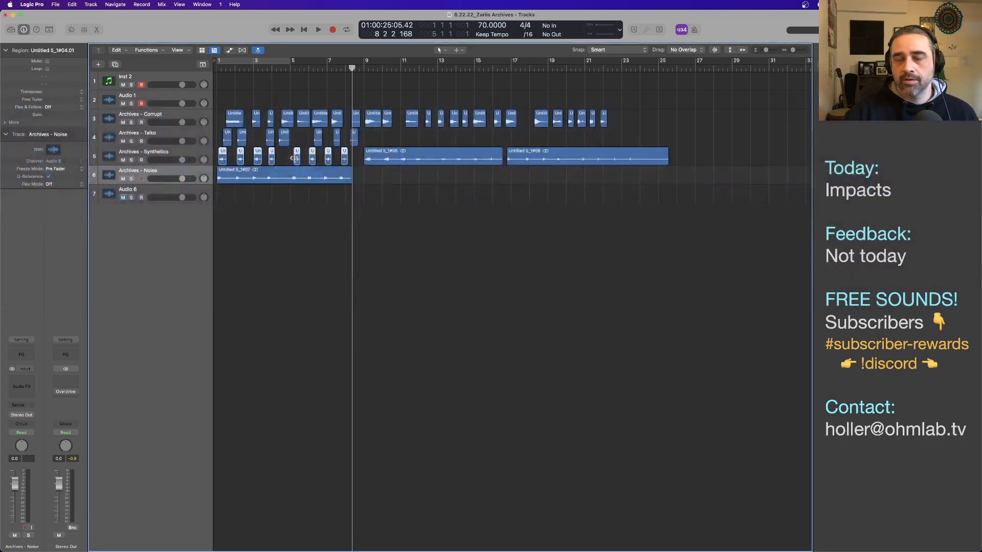
click(395, 160)
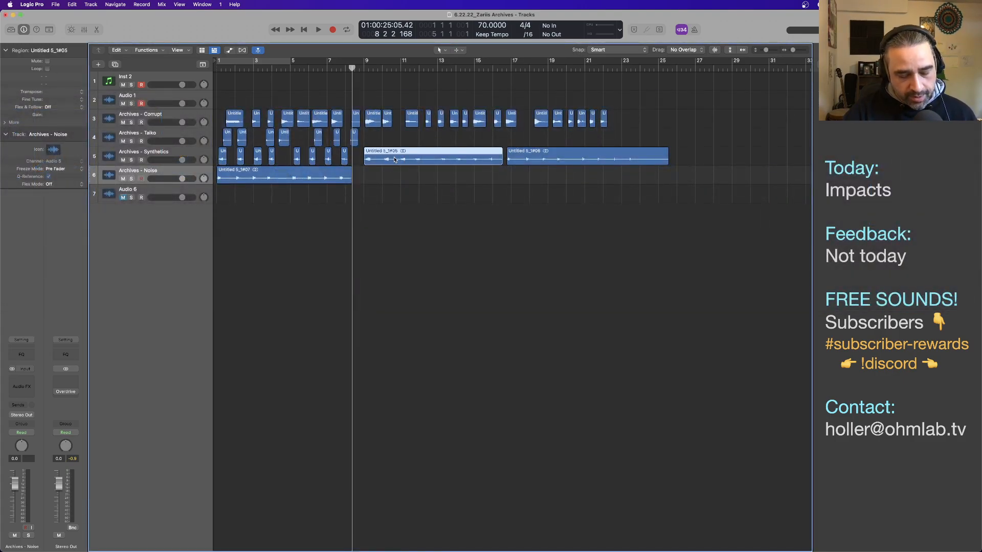
key(ctrl+x)
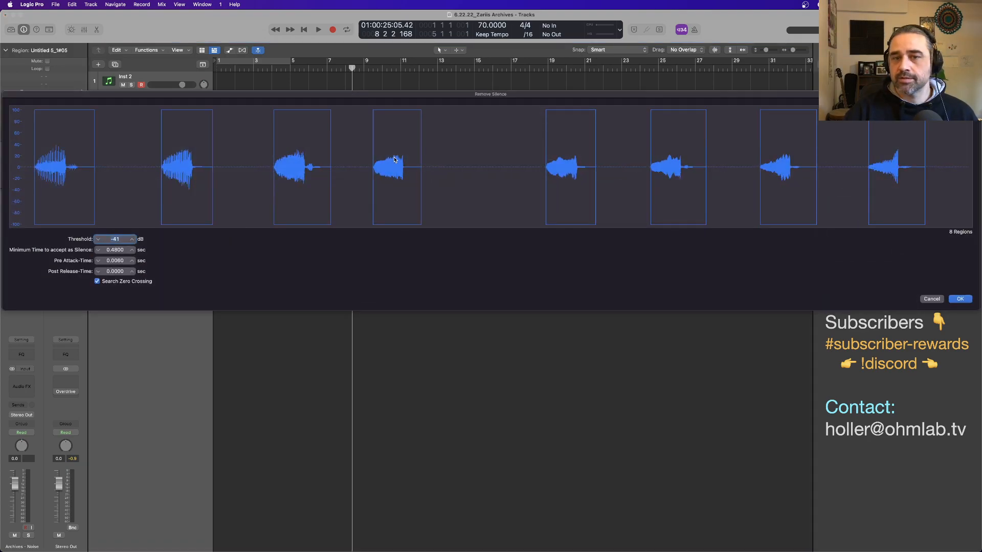
key(Return)
click(536, 157)
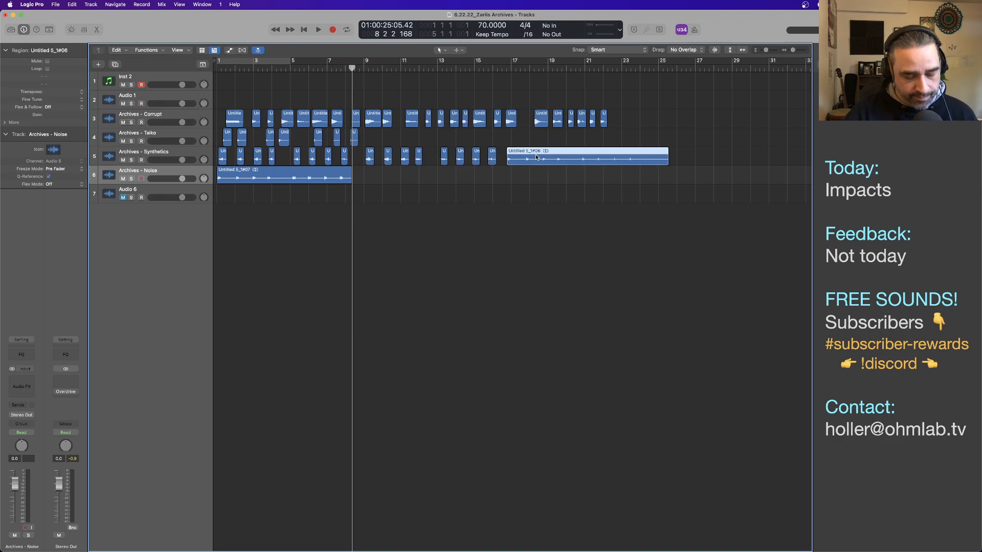
key(ctrl+x)
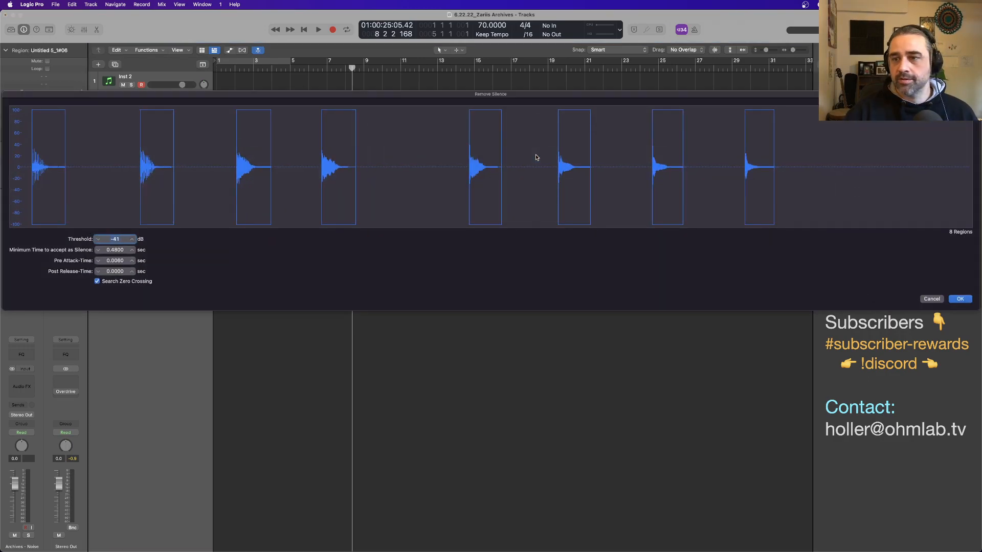
key(Return)
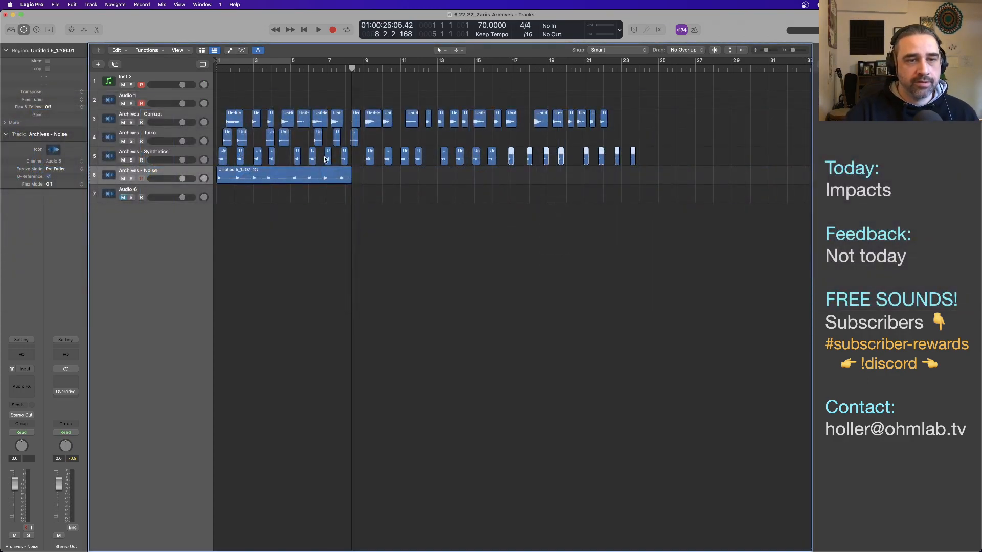
Remove silence from the Archives - Noise region with the same -41 dB, 0.4800 sec settings
click(290, 178)
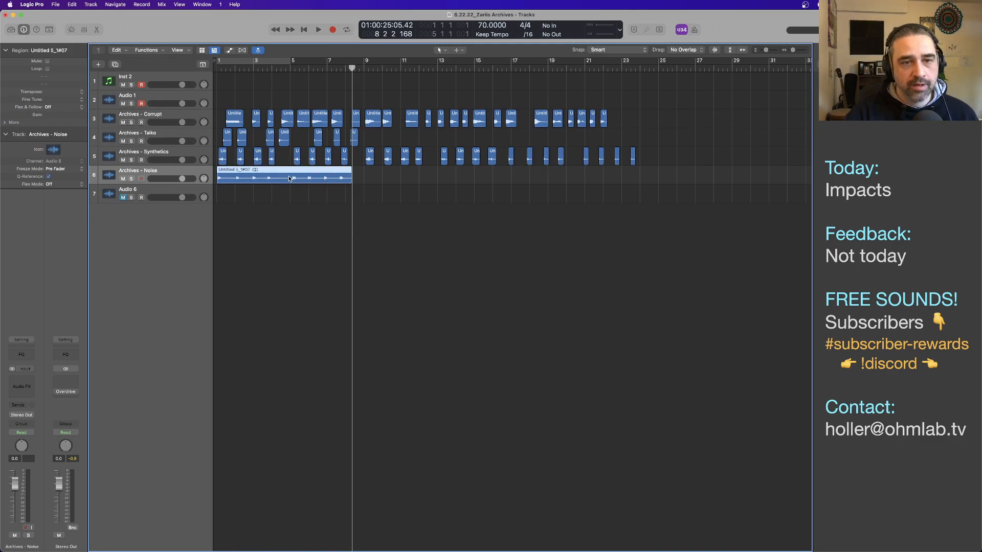
key(ctrl+x)
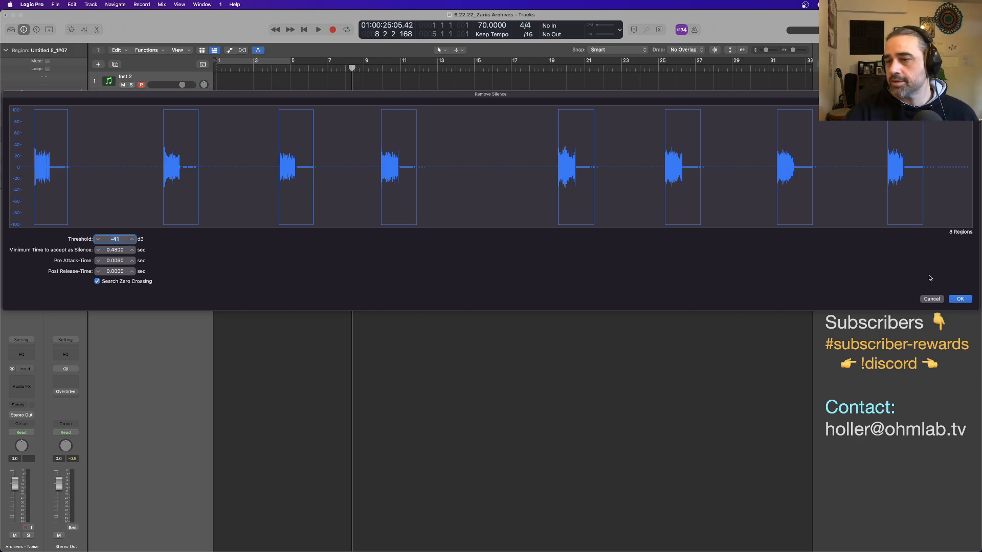
click(959, 299)
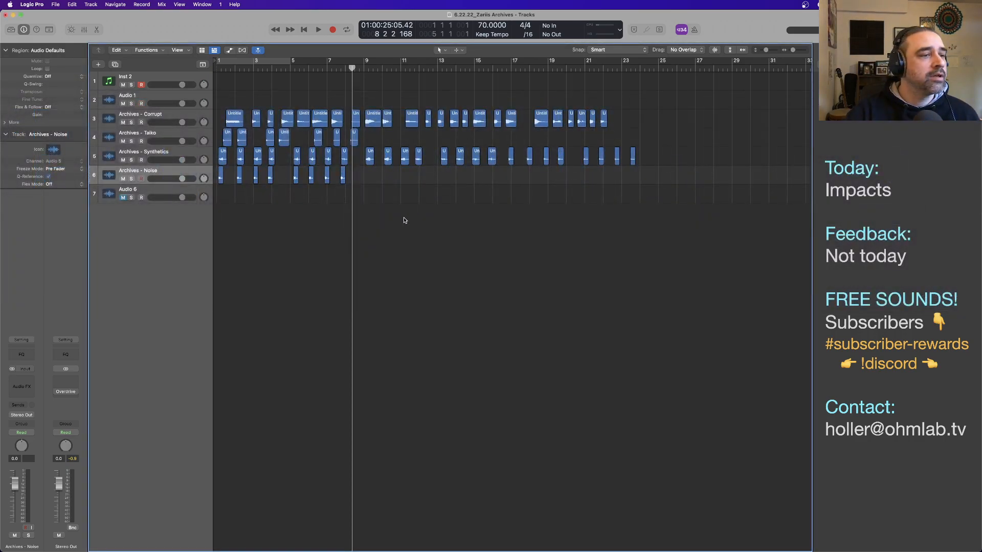
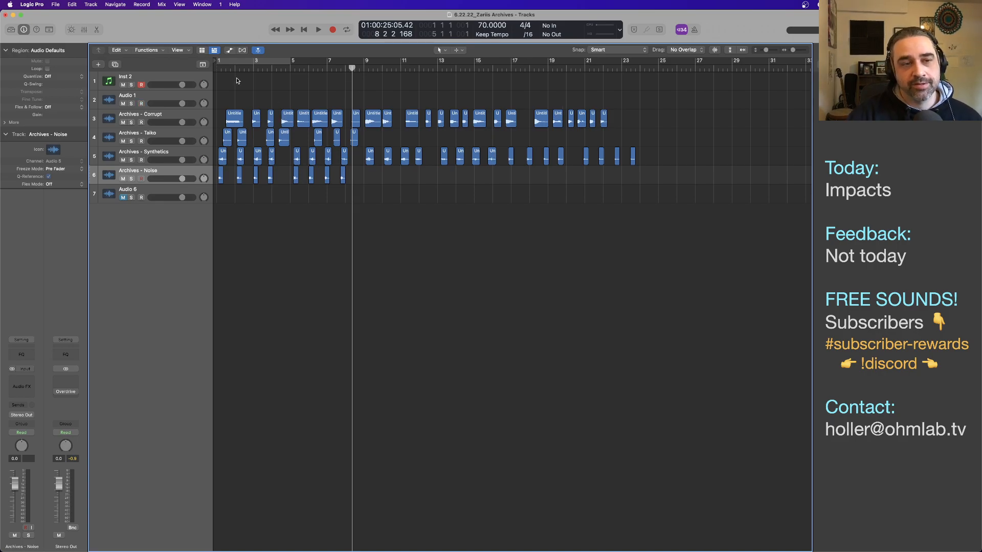
Move the first Archives - Corrupt sound and one Archives - Taiko sound to the empty area around bar 27
scroll(445, 138, down, 1)
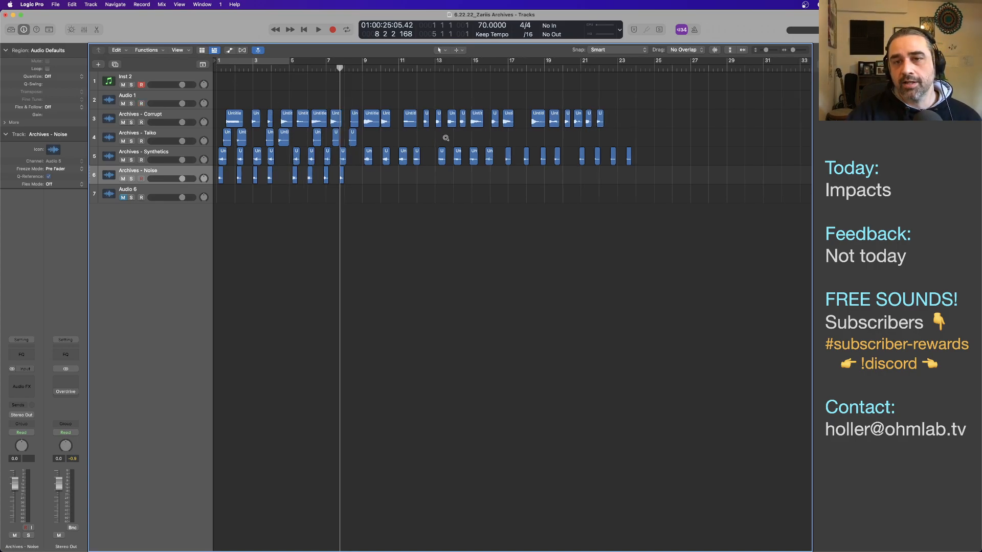
scroll(445, 138, down, 2)
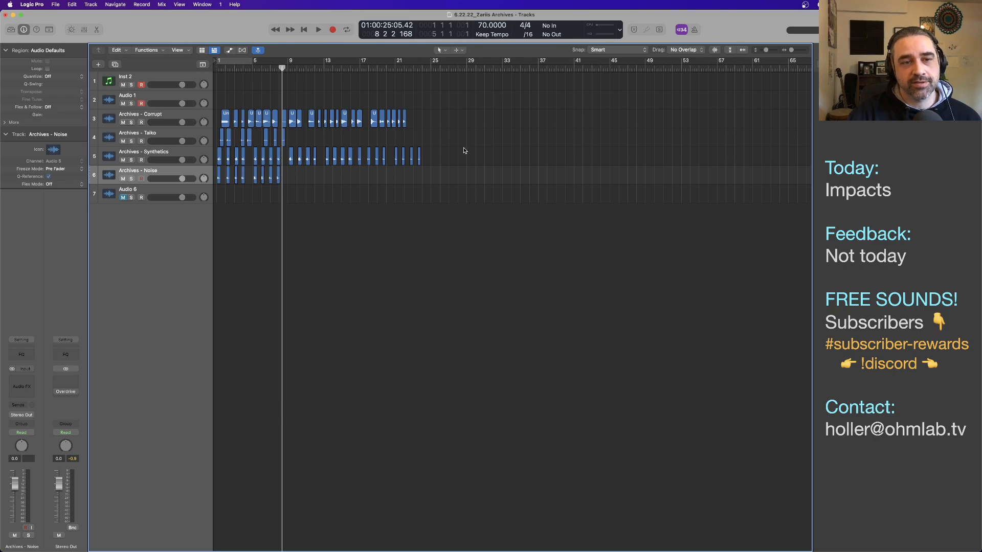
drag(225, 118, 453, 114)
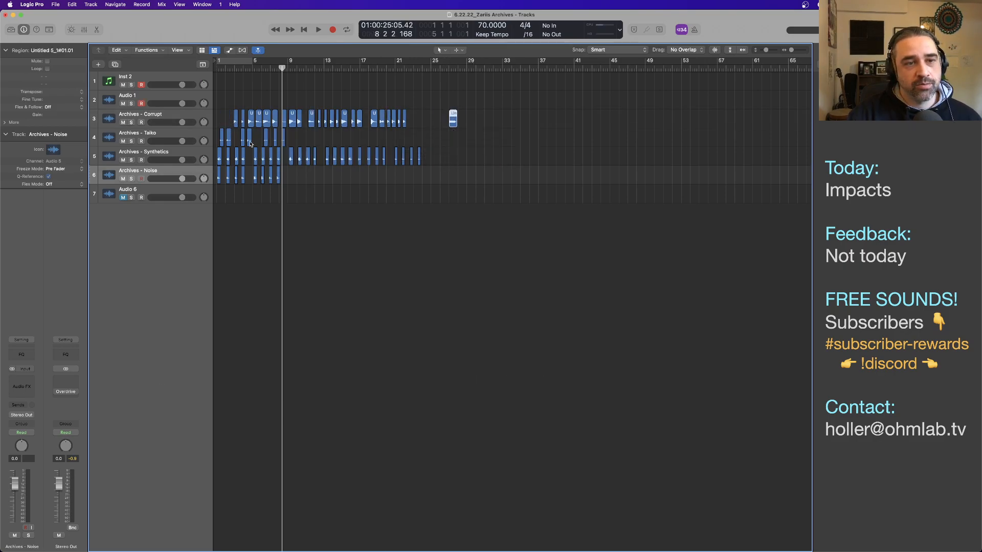
drag(250, 143, 452, 143)
Set regions to snap to absolute value and align the moved Archives - Taiko sound to bar 27
click(625, 50)
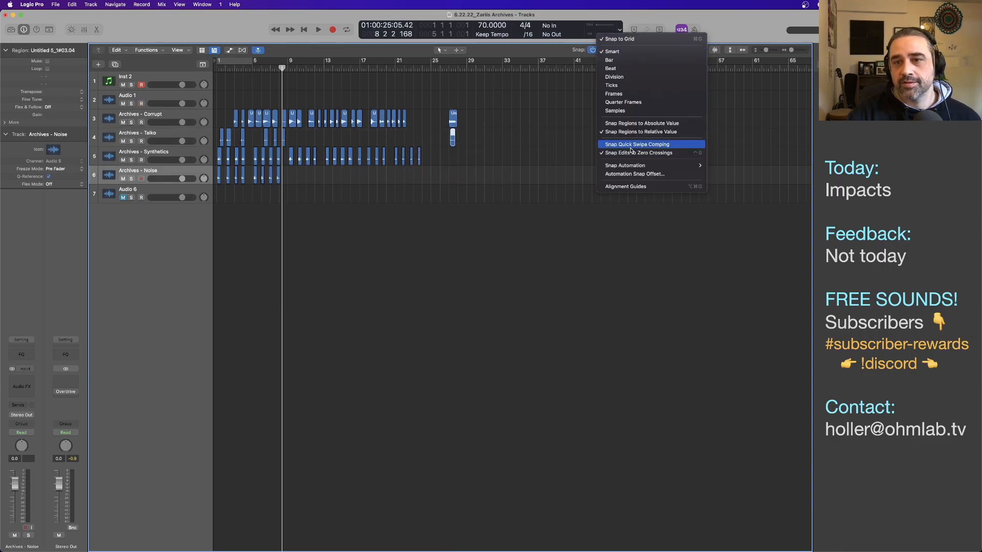
click(632, 125)
key(super+Right)
key(super+Right)
key(super+Right)
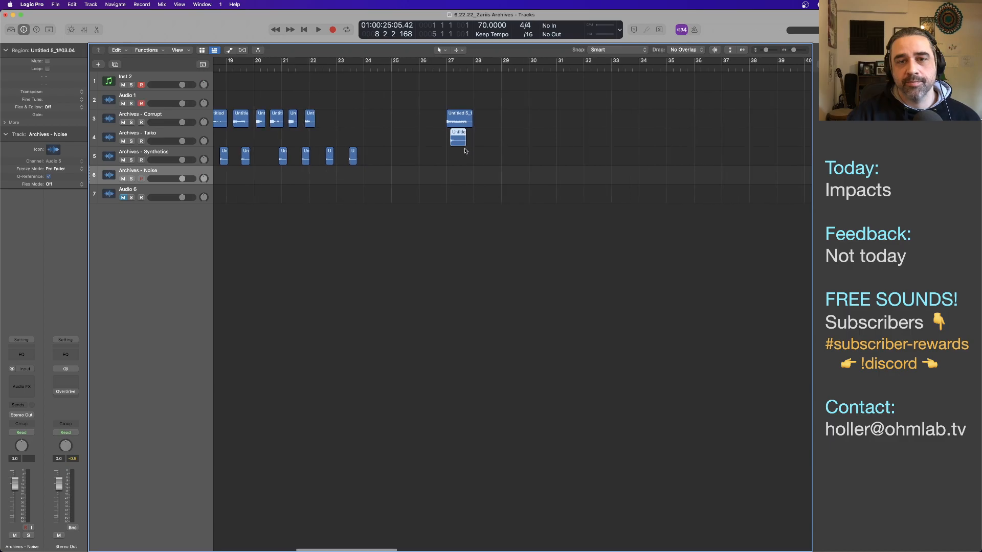
drag(457, 142, 453, 141)
scroll(419, 179, left, 5)
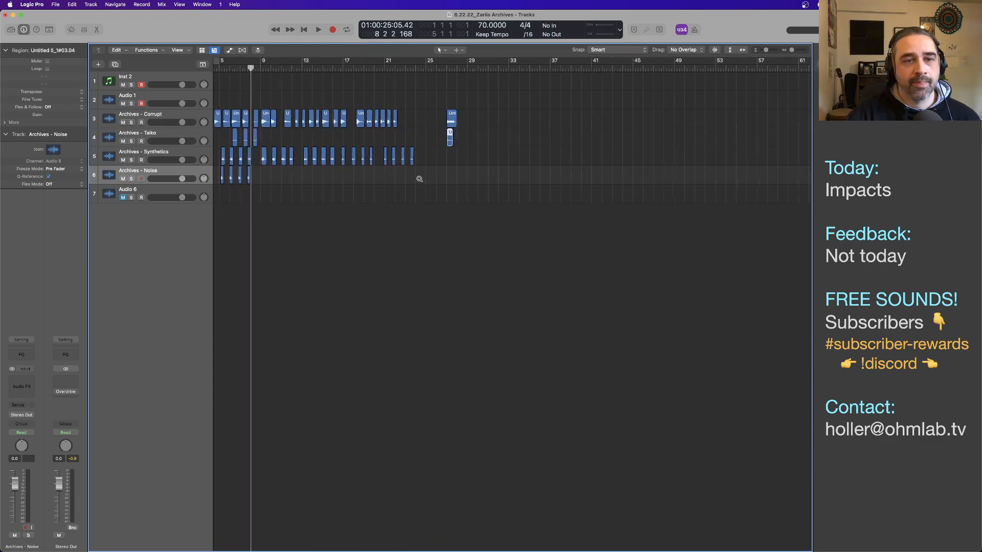
Add an Archives - Synthetics sound to the stack at bar 27 and play the layered impact
drag(250, 158, 448, 157)
click(445, 68)
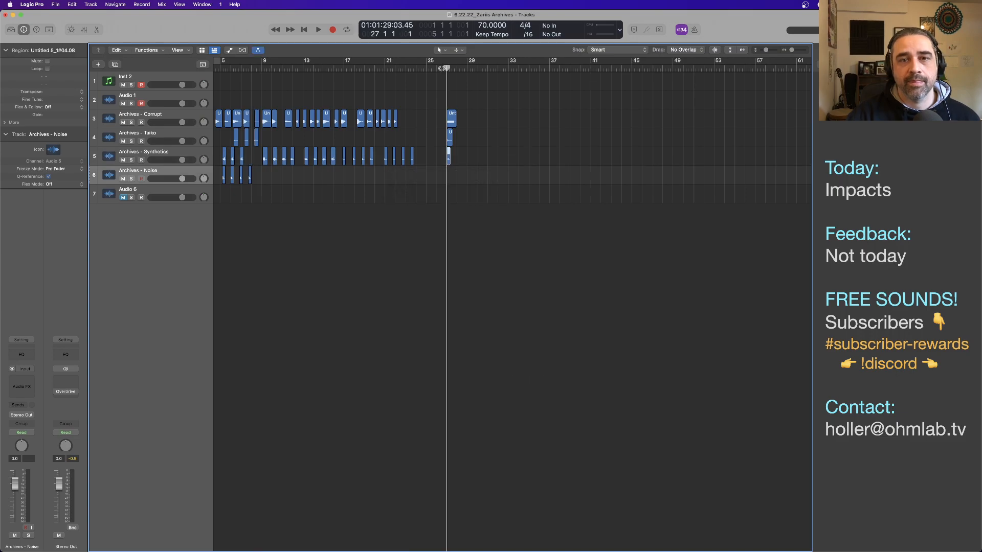
key(space)
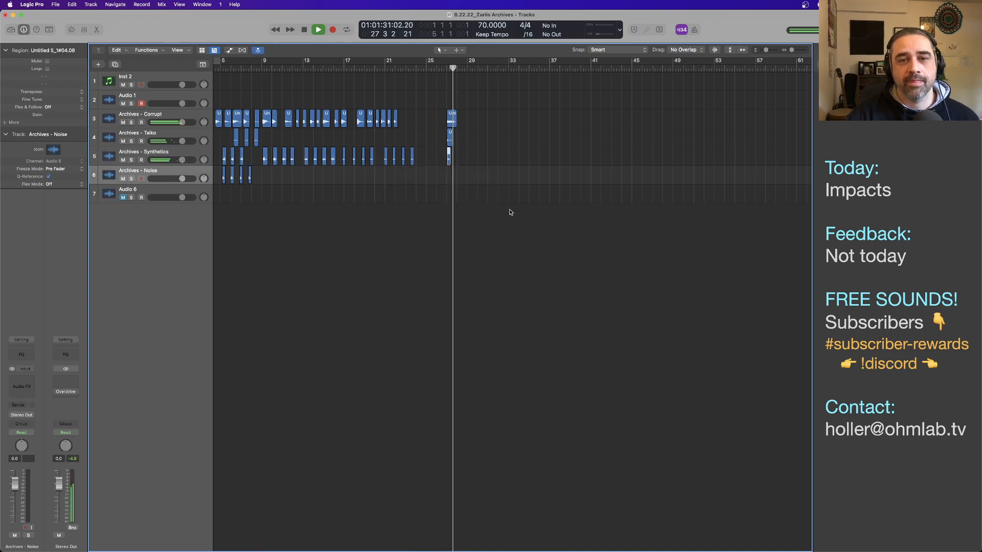
key(space)
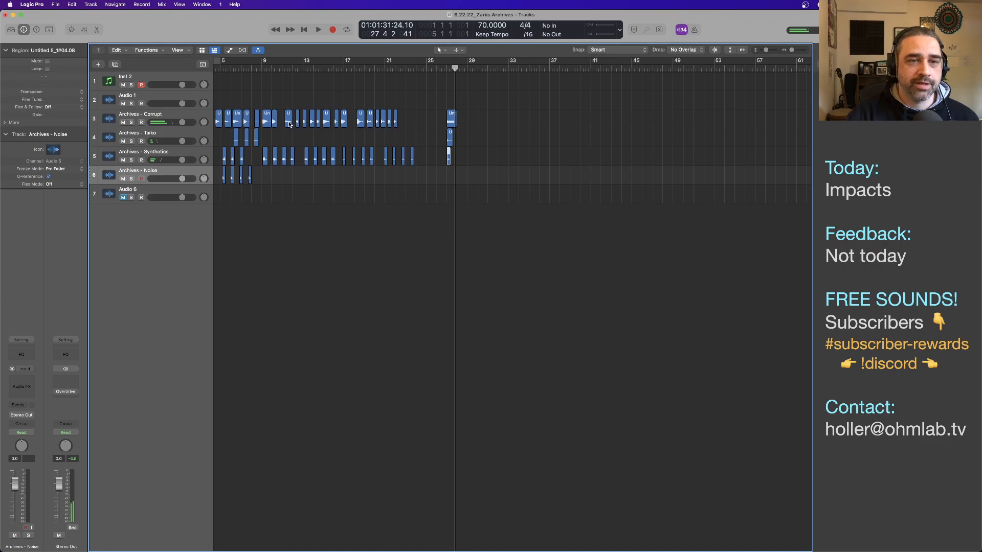
Stack one Archives - Corrupt, one Taiko and one Synthetics sound at bar 30 and play the combination
drag(289, 124, 482, 124)
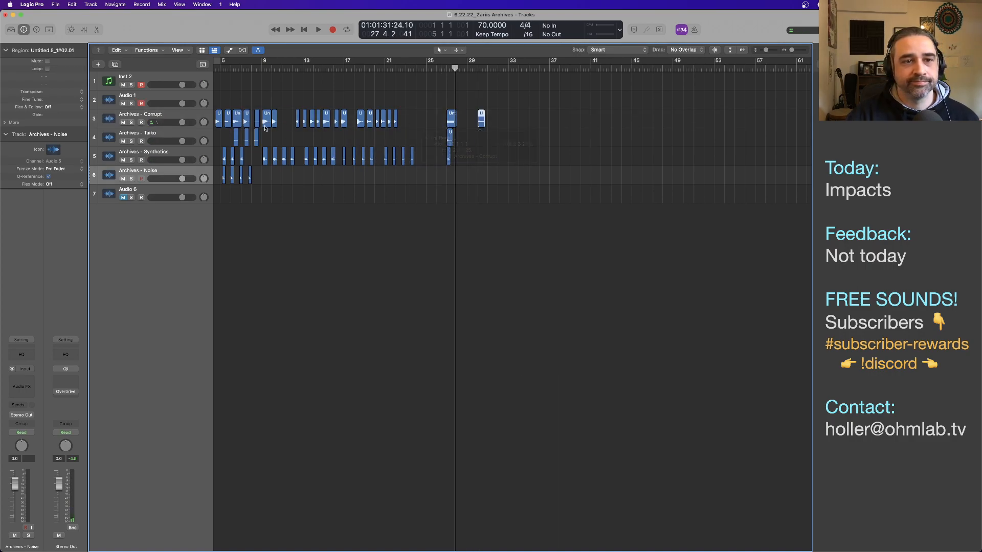
drag(257, 141, 481, 139)
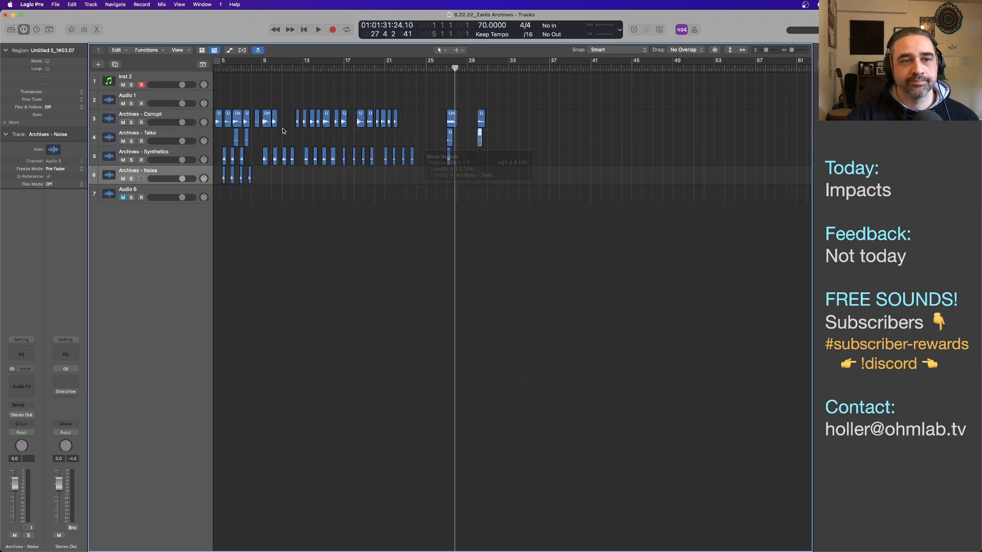
drag(271, 159, 479, 160)
drag(467, 68, 477, 68)
key(space)
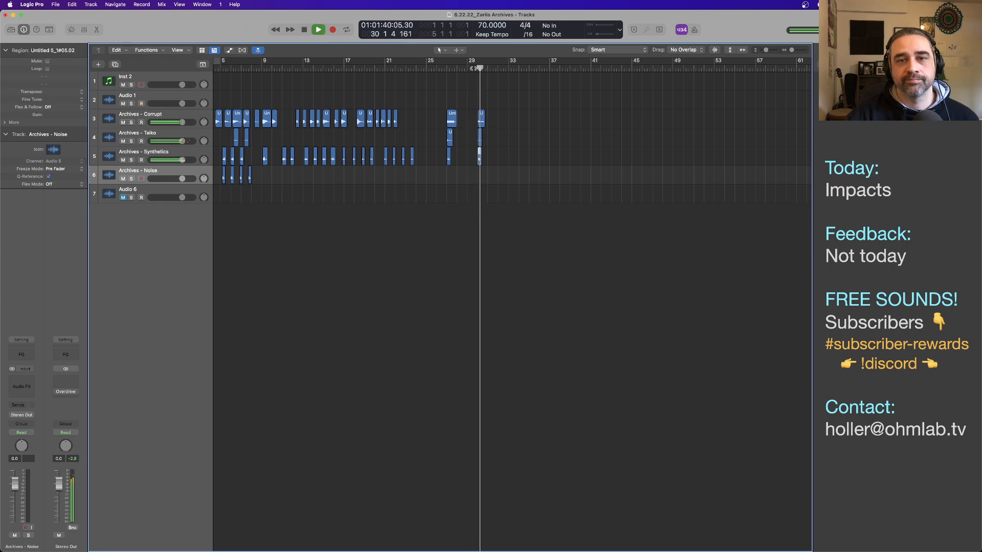
key(space)
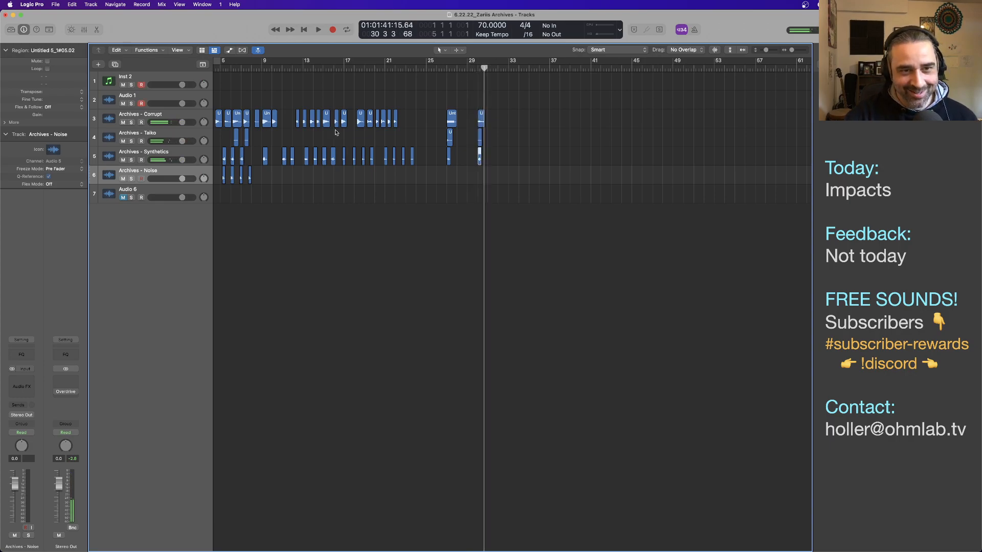
Stack one sound from each of the Archives Corrupt, Taiko, Synthetics and Noise tracks at bar 32
drag(312, 126, 500, 126)
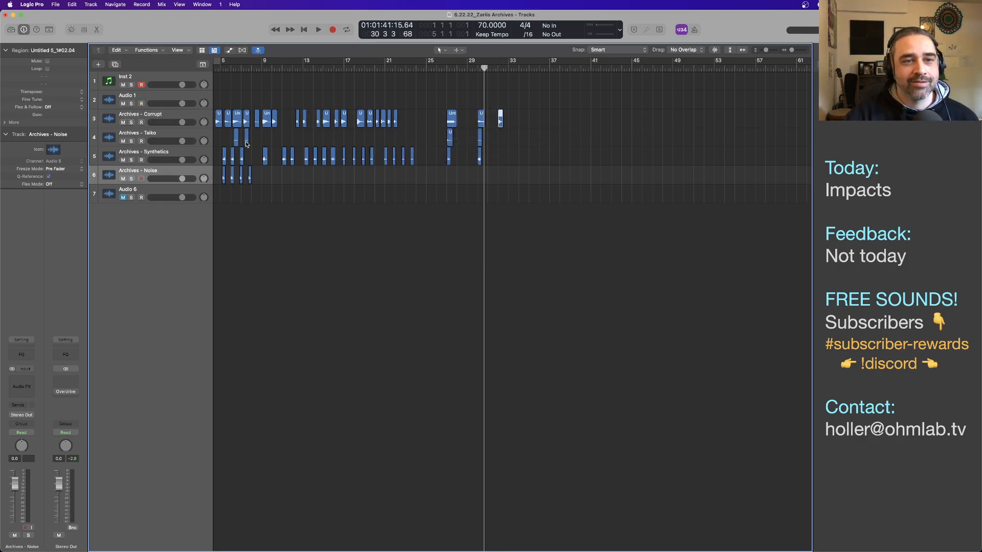
drag(246, 144, 499, 144)
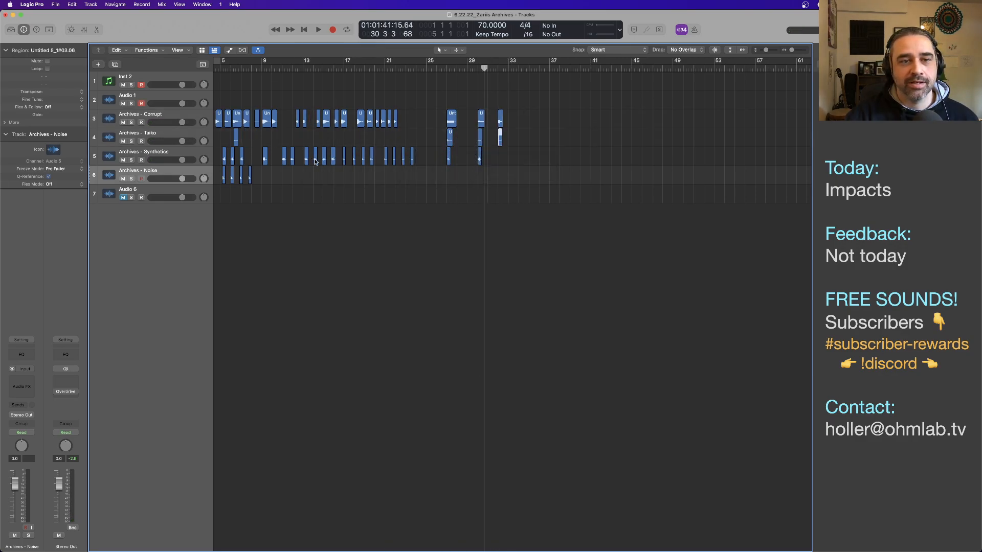
drag(315, 162, 500, 162)
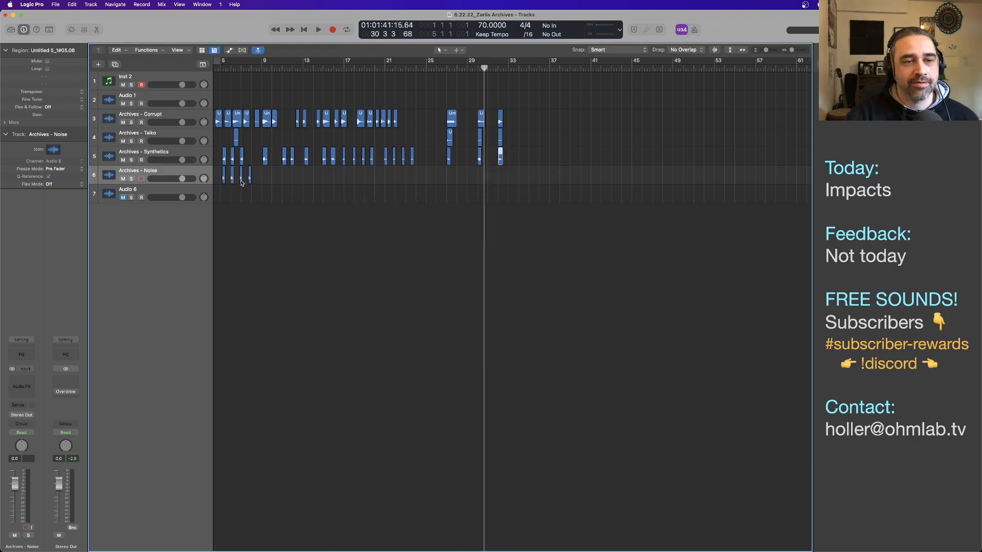
drag(242, 183, 499, 183)
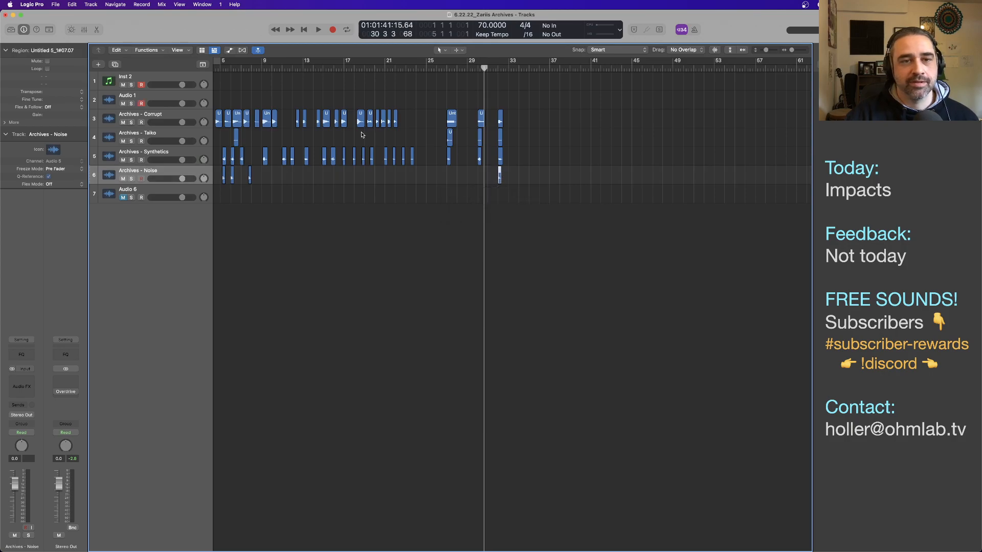
Stack one Archives - Corrupt, one Taiko and one Synthetics sound at bar 34
drag(326, 127, 523, 129)
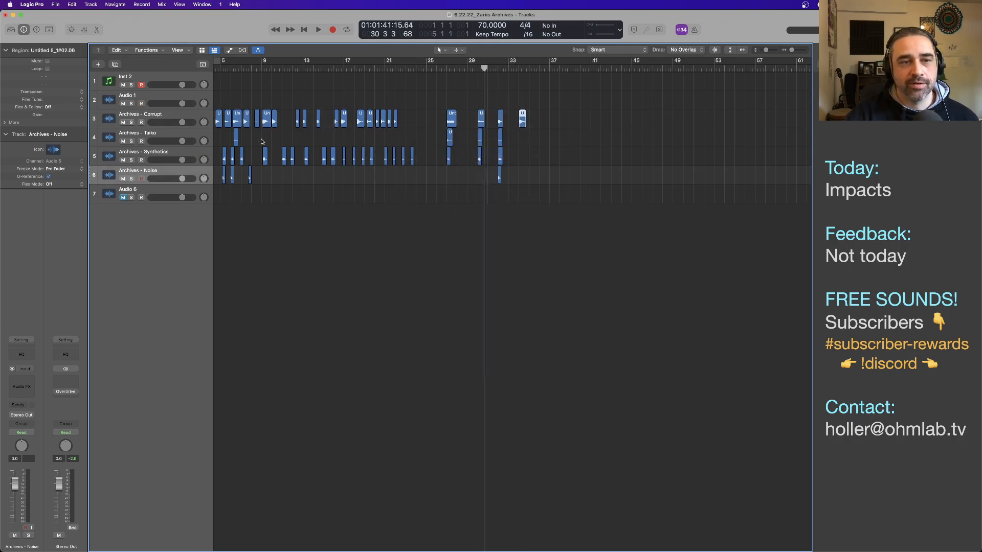
drag(235, 137, 521, 137)
drag(292, 163, 520, 167)
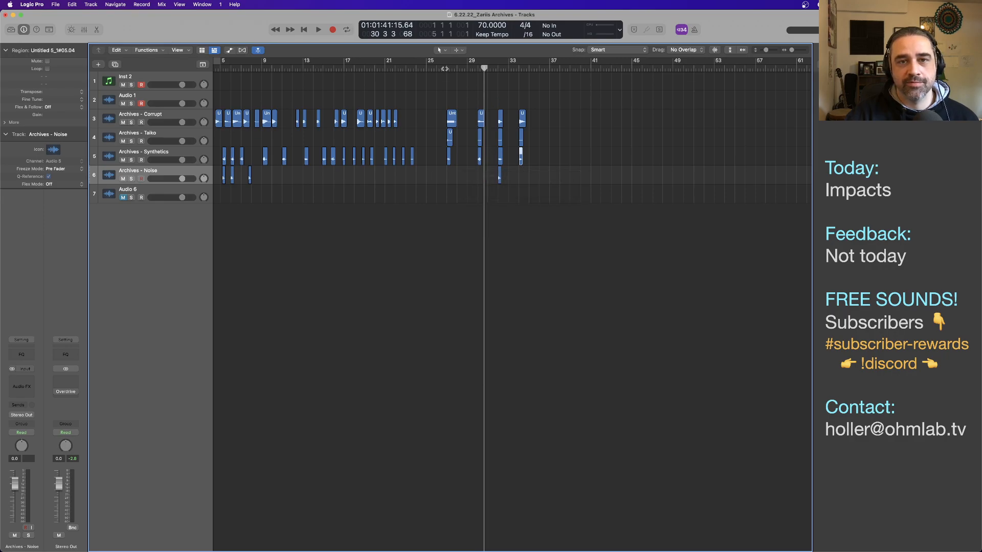
Play the layered impacts from bar 27, including the last stack at bar 34
click(445, 69)
key(space)
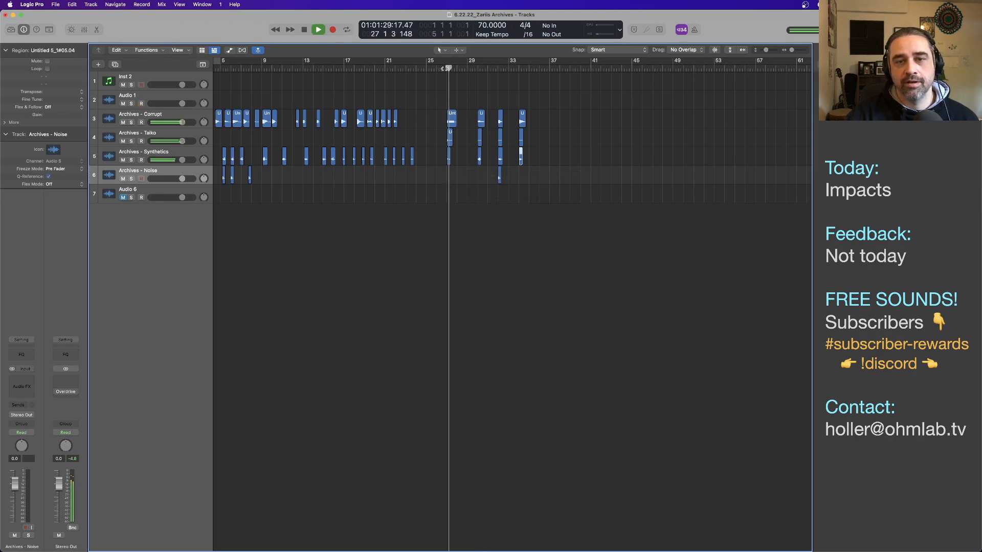
click(518, 69)
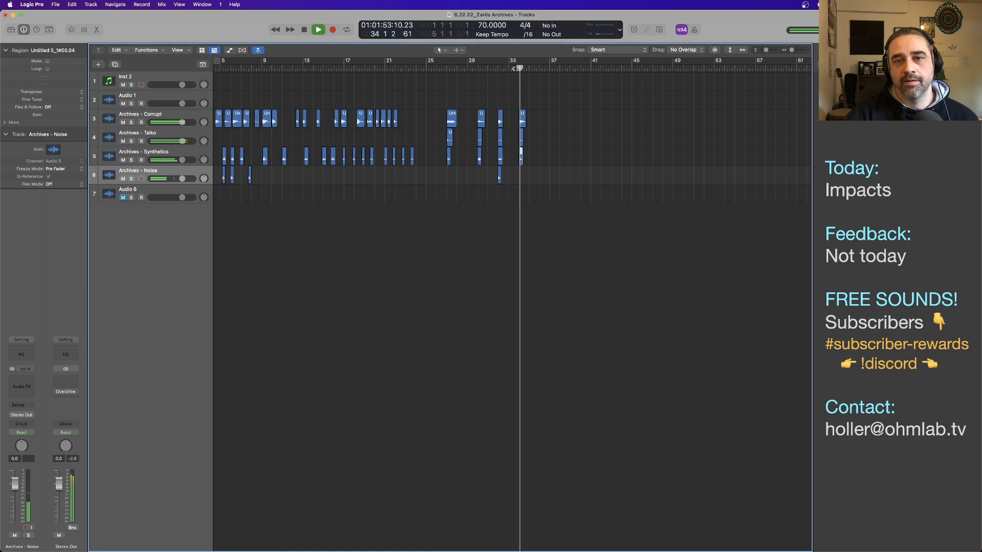
key(space)
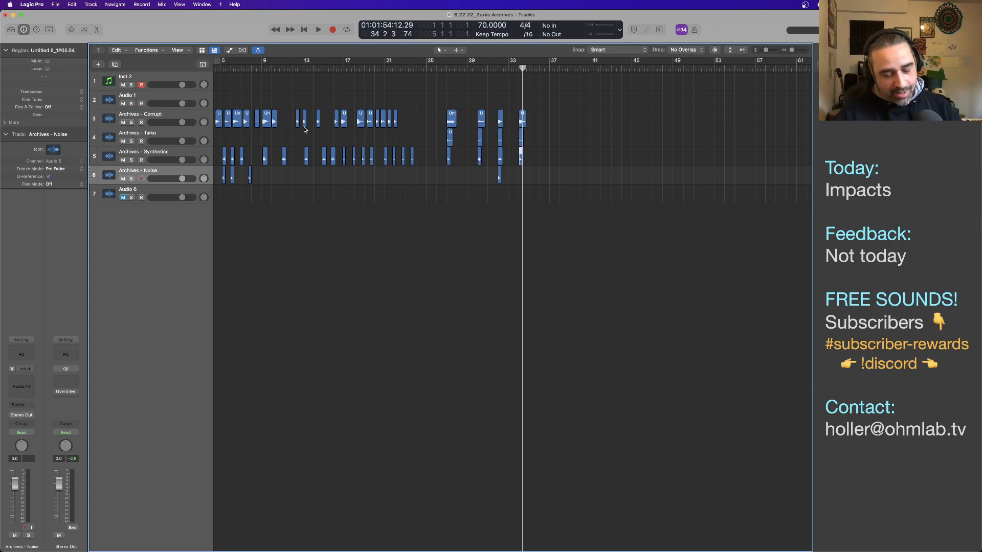
Add a software instrument track below Audio 6 and load the 5.1 version of Reaktor 6 on it
click(163, 191)
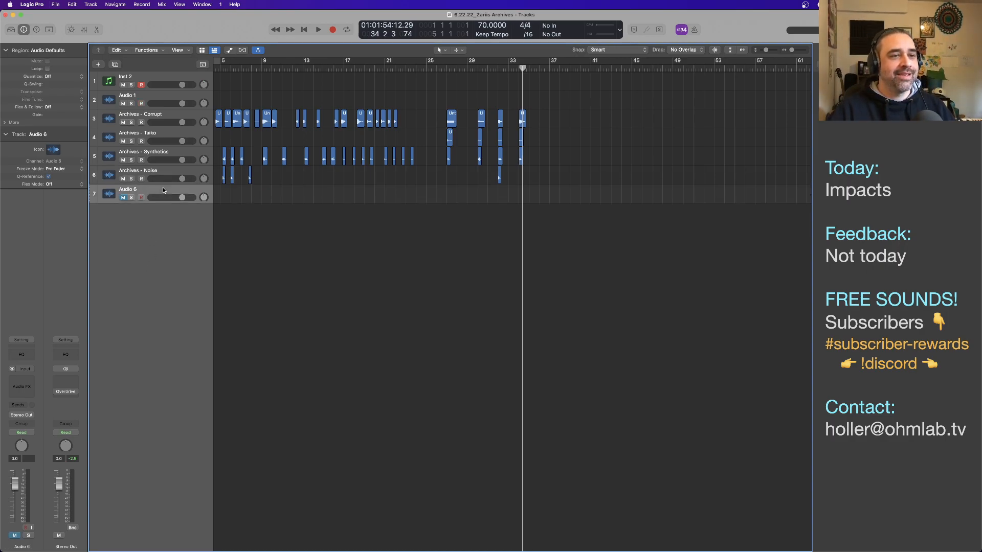
click(152, 80)
double_click(172, 248)
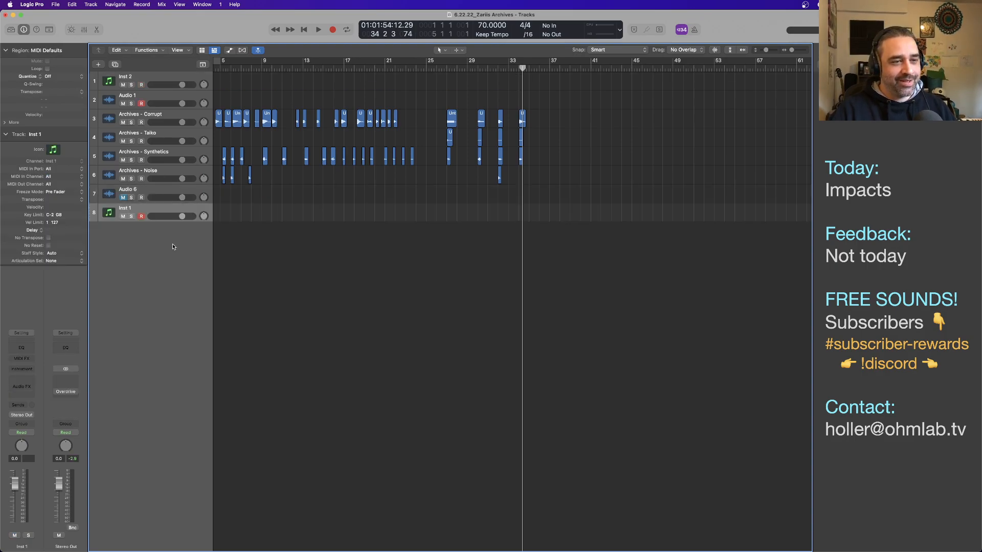
click(25, 370)
mouse_move(62, 401)
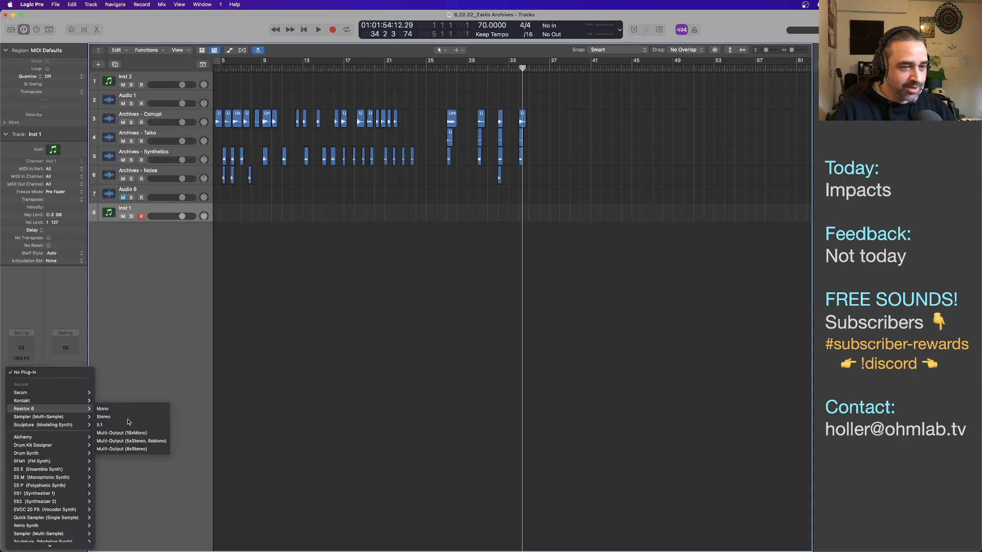
click(128, 423)
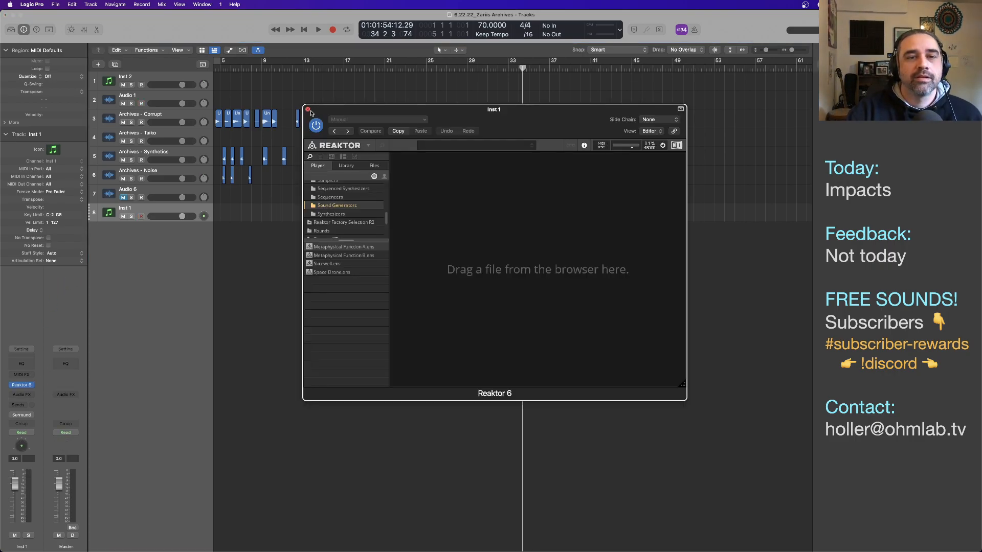
Reload Reaktor 6 on the new instrument track as a stereo instrument and route the channel to Stereo Output
key(super+w)
click(22, 386)
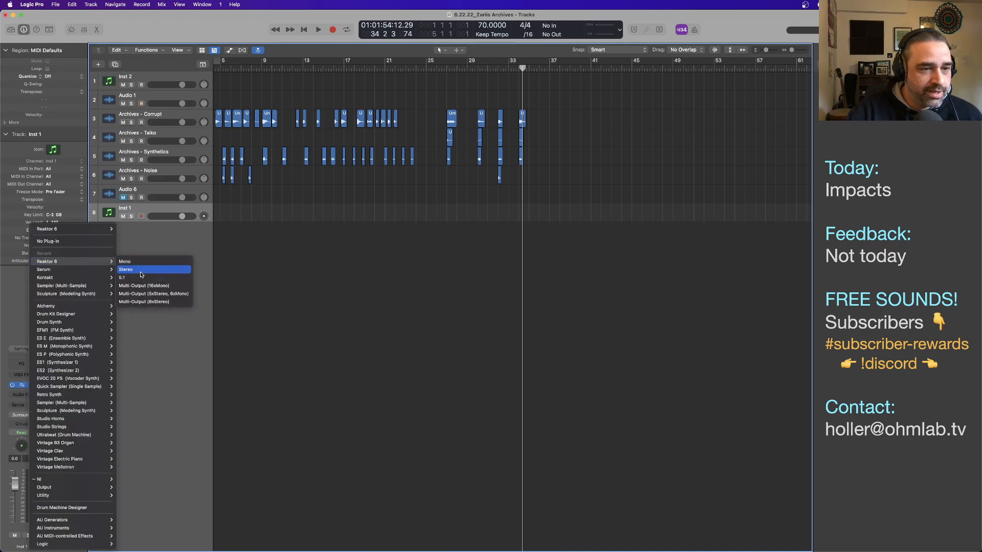
click(142, 270)
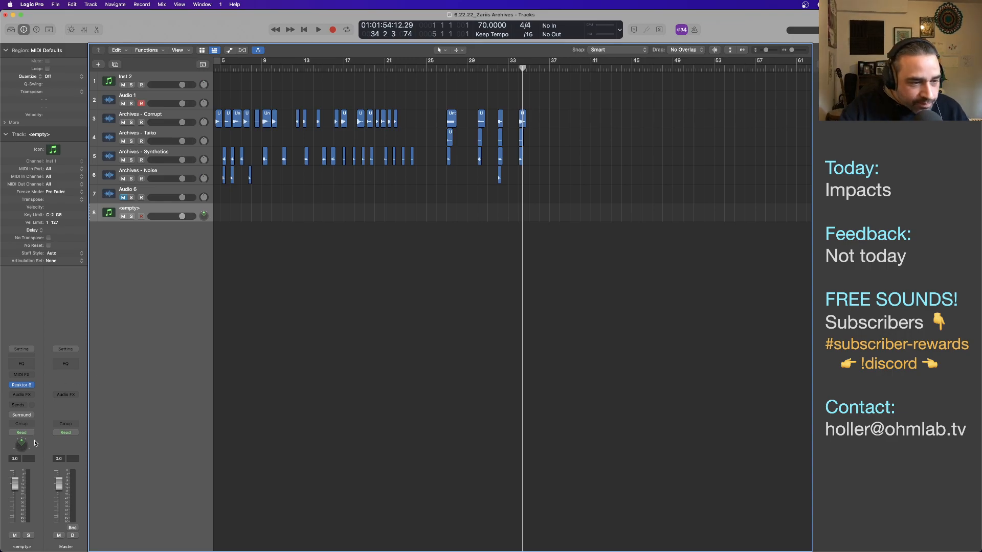
click(27, 416)
mouse_move(31, 440)
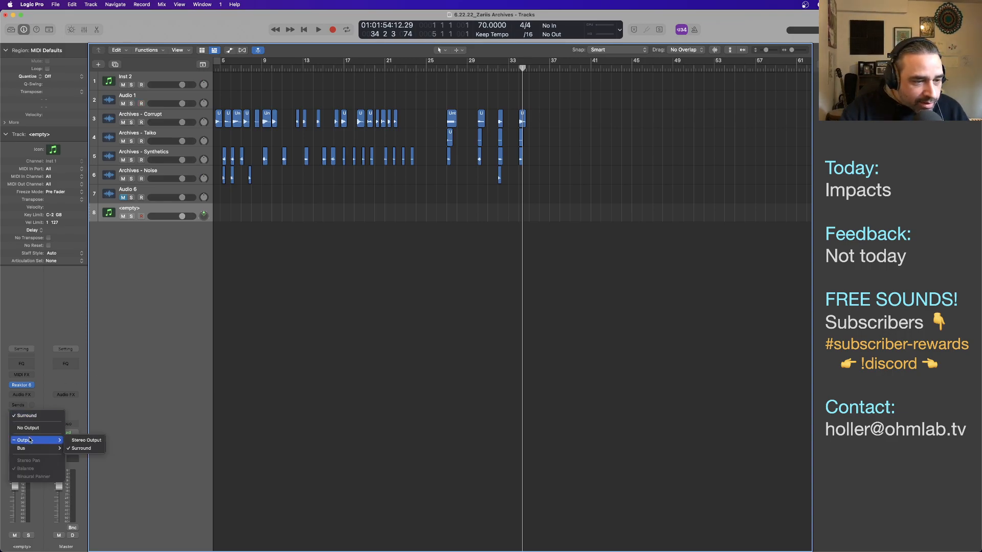
click(98, 442)
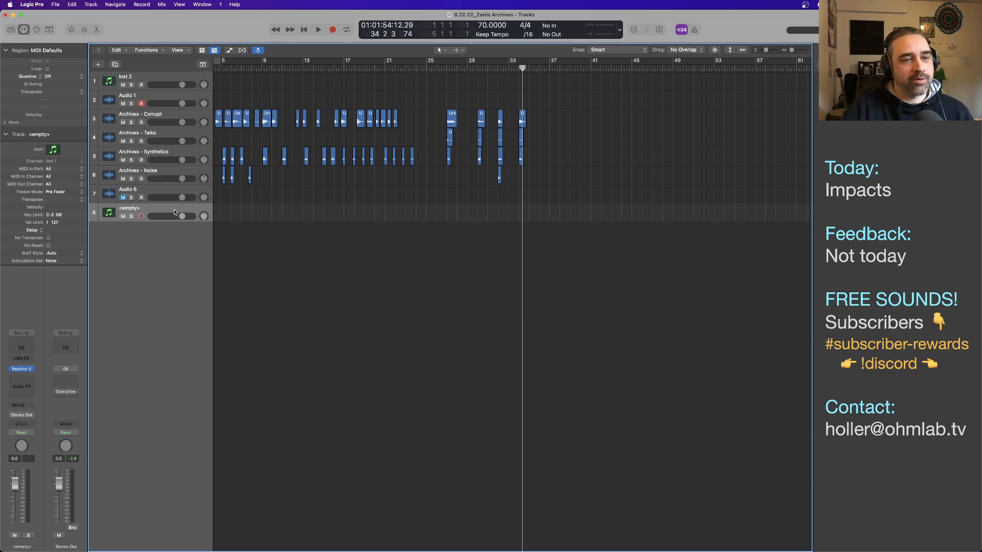
Load the Polyplex.ens ensemble from the Polyplex folder in Reaktor 6 and reposition the plug-in window
click(21, 369)
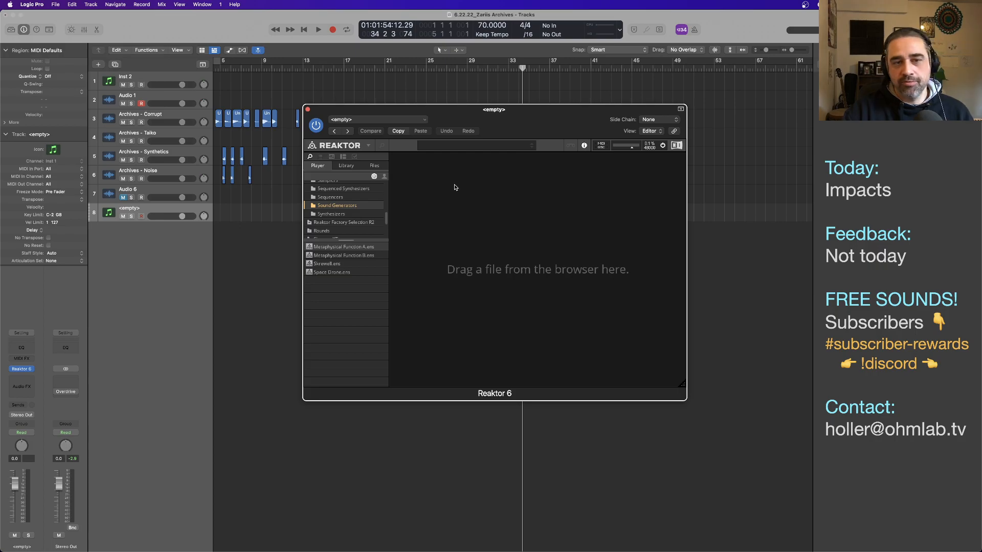
scroll(351, 233, up, 5)
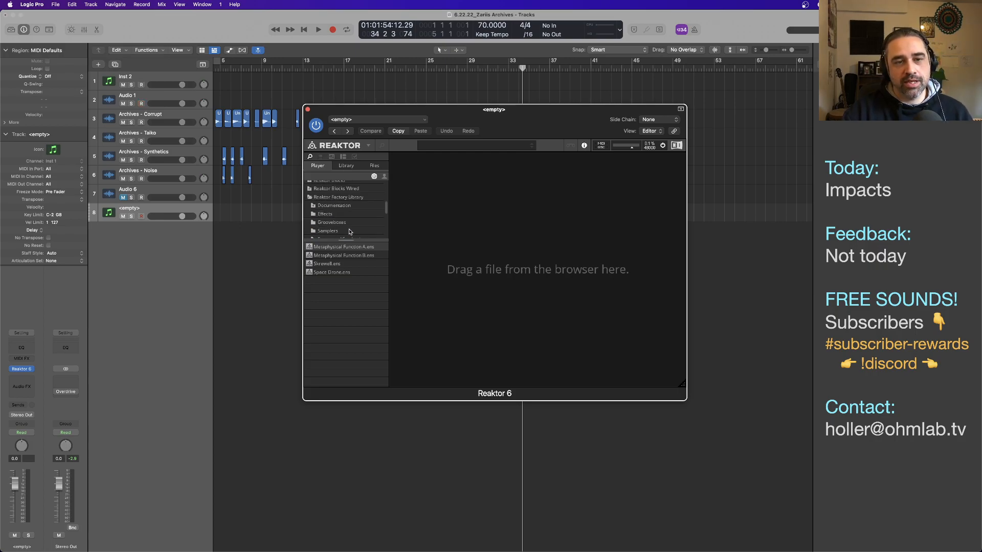
scroll(350, 232, up, 5)
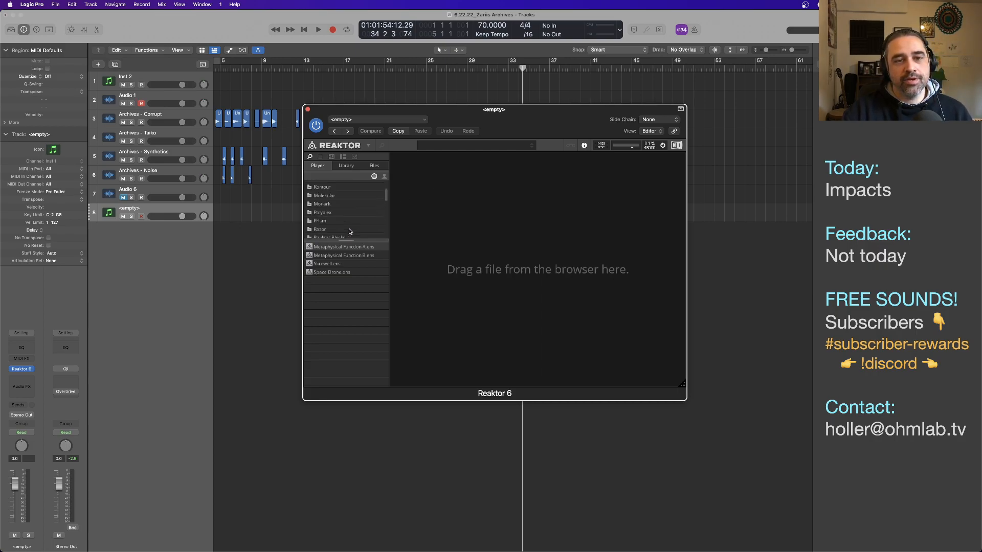
click(337, 221)
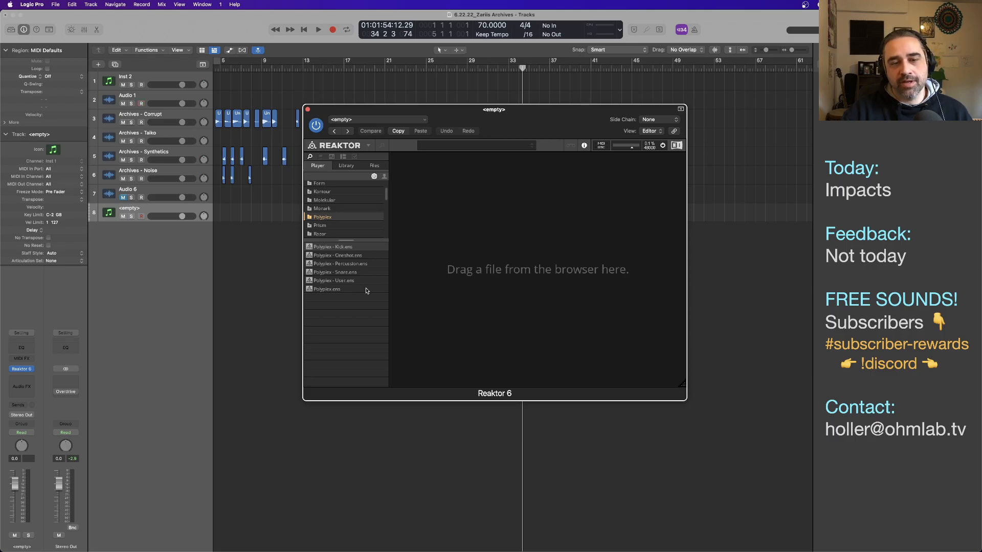
click(332, 289)
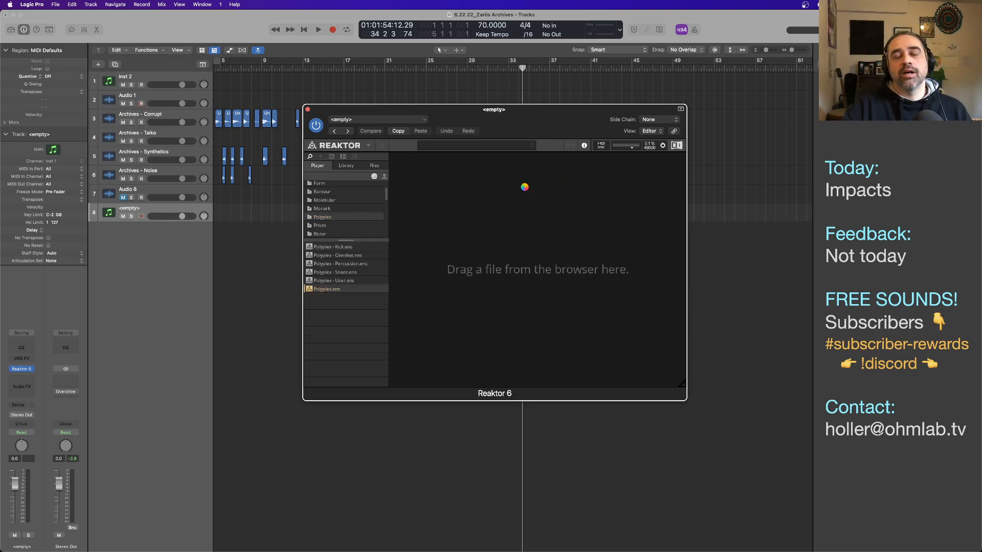
drag(566, 116, 494, 145)
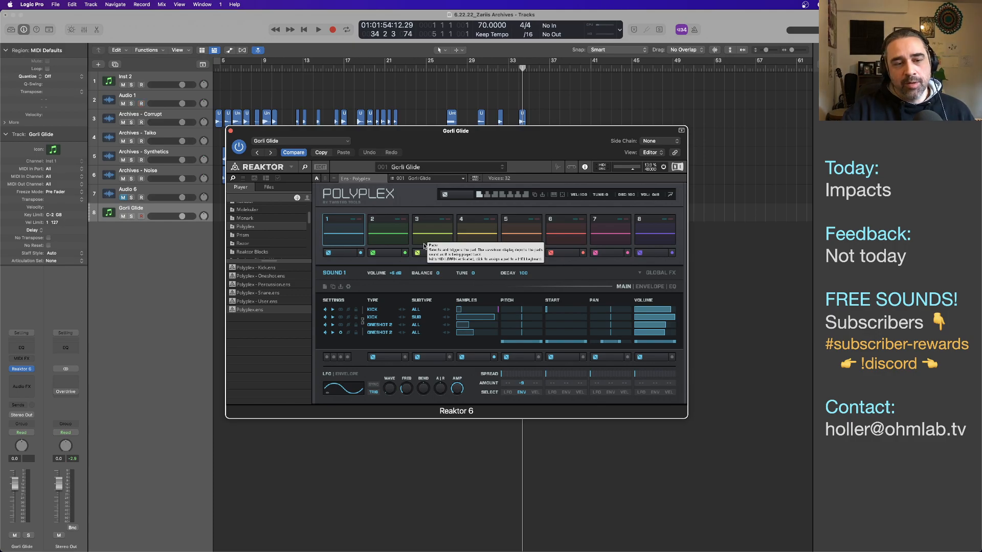
drag(472, 139, 488, 106)
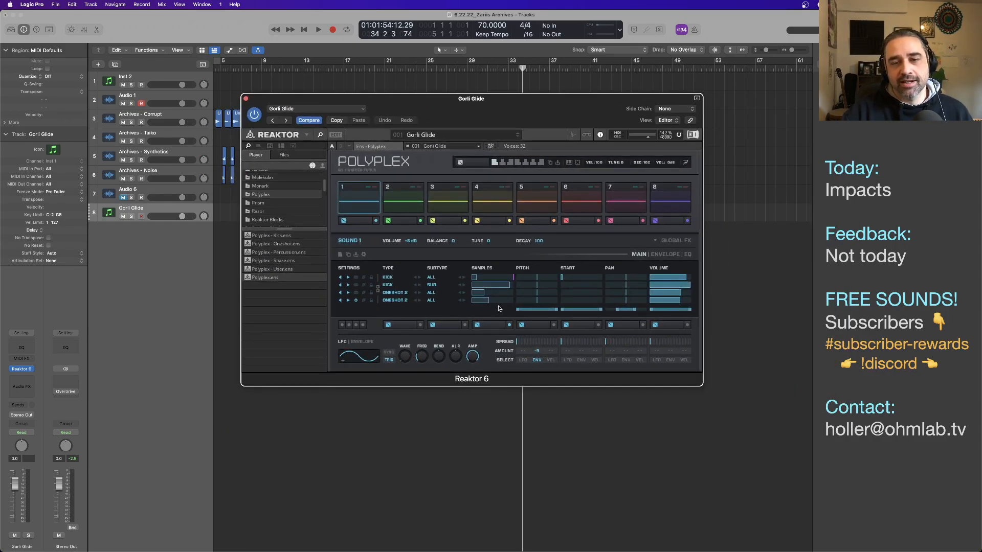
Show Polyplex's sample map editor and look through its list of sample categories
click(574, 136)
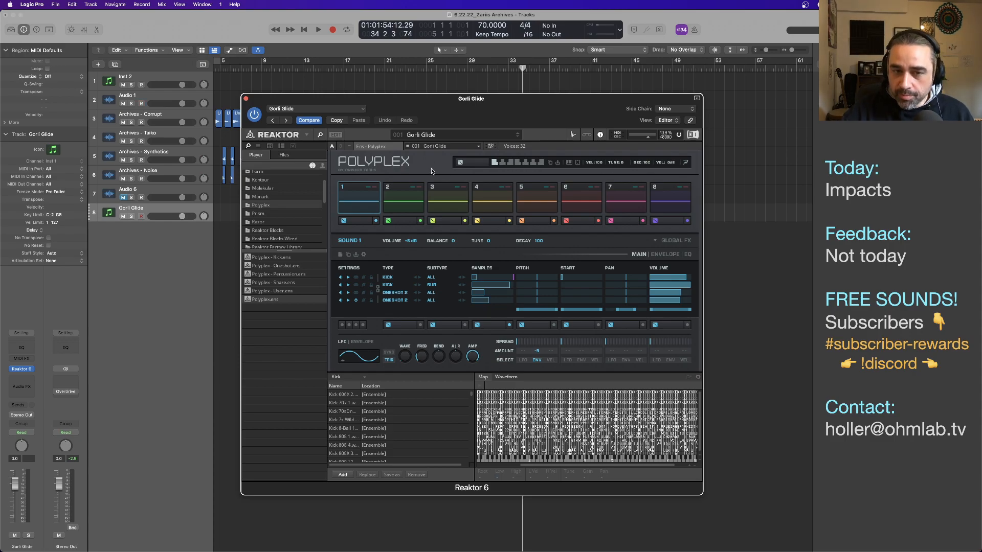
click(365, 377)
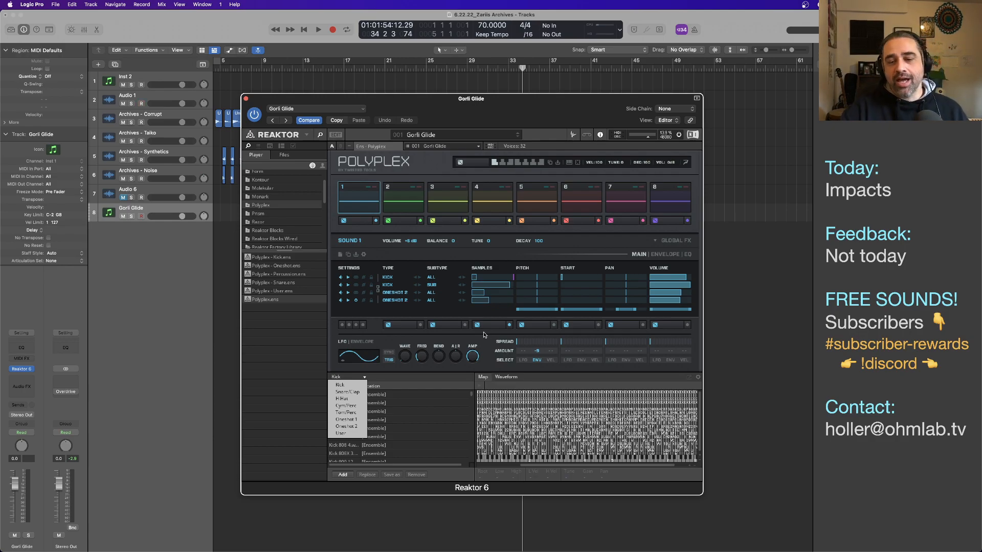
click(601, 416)
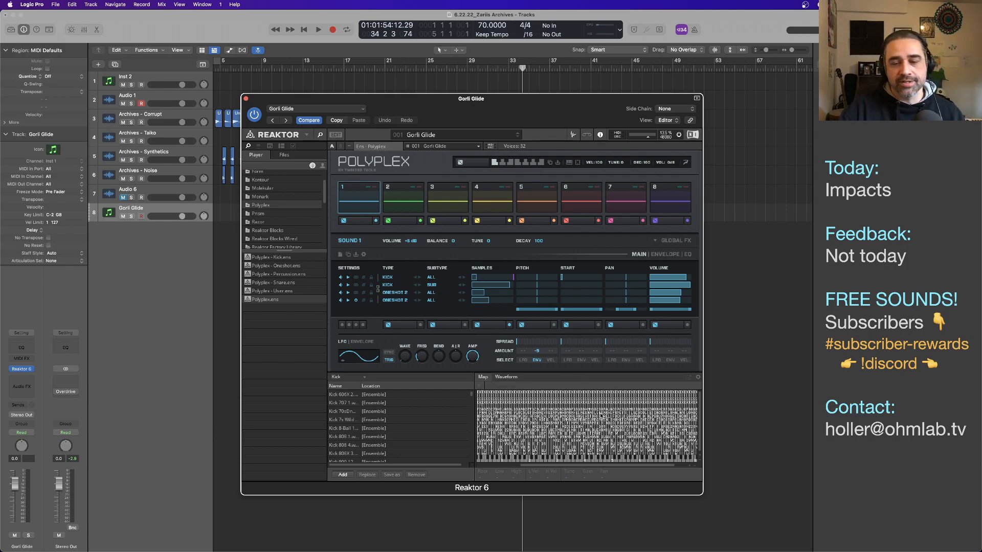
Try to remove all samples from the Kick sample map
click(591, 426)
key(super+a)
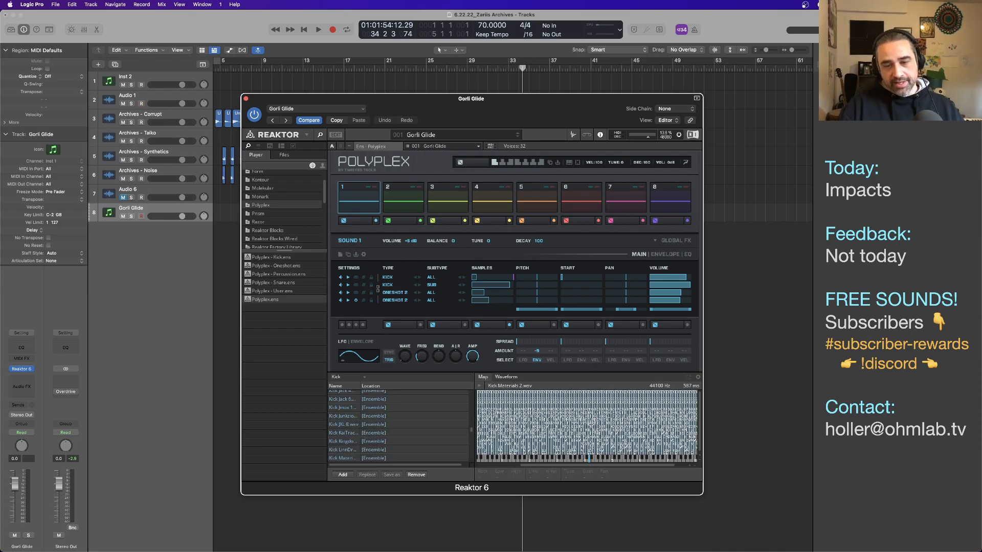
key(Delete)
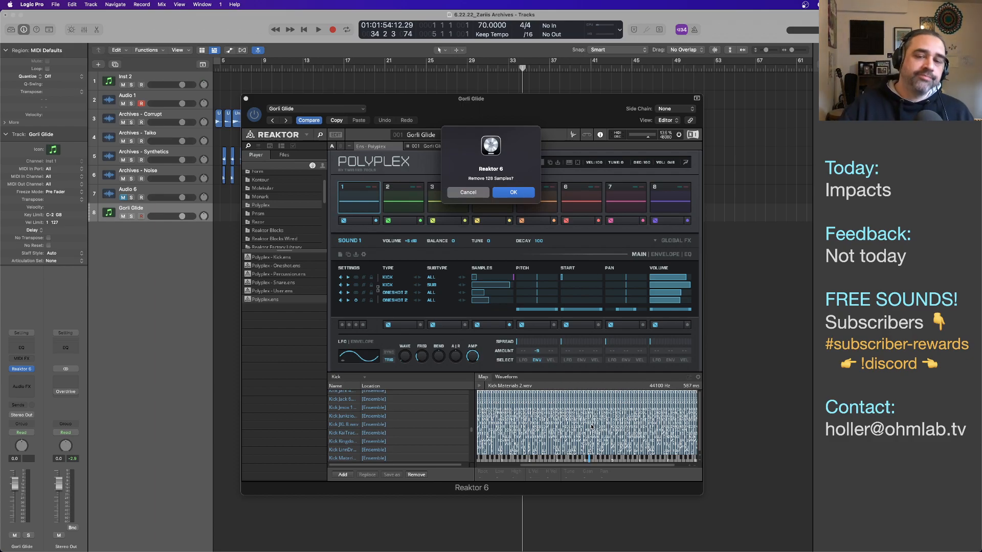
click(464, 194)
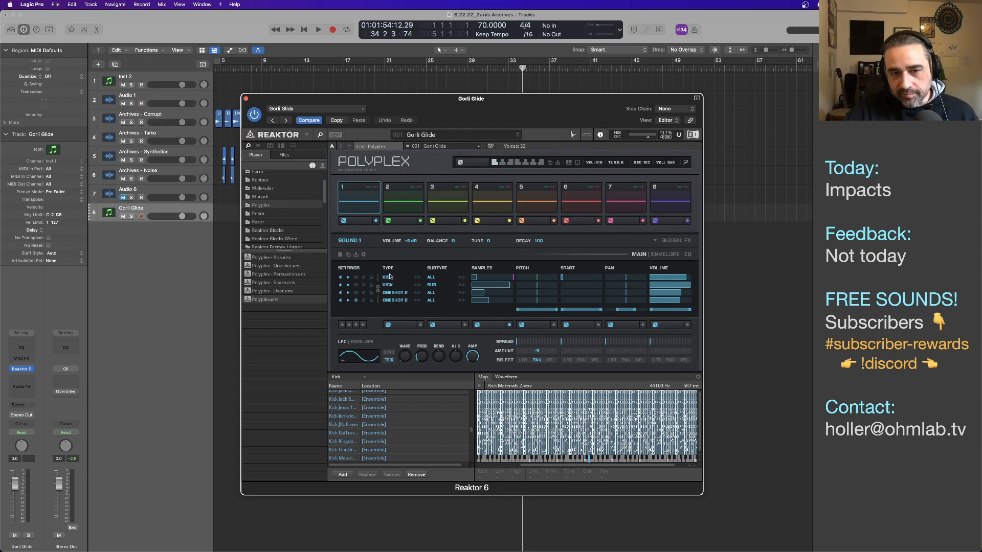
View the sample categories again, audition Polyplex sounds 1 and 2, and hide the sample map editor
click(342, 378)
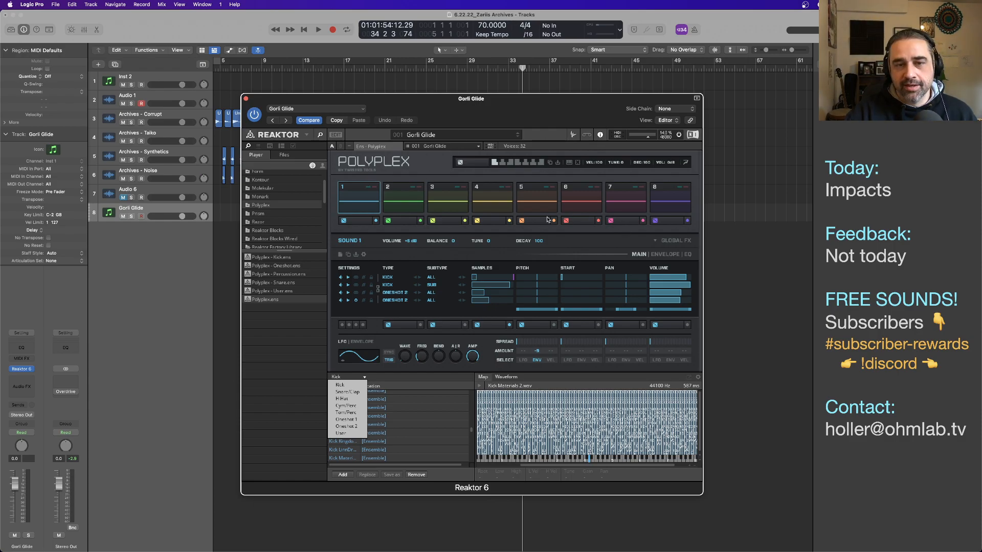
click(412, 206)
click(412, 206)
click(379, 210)
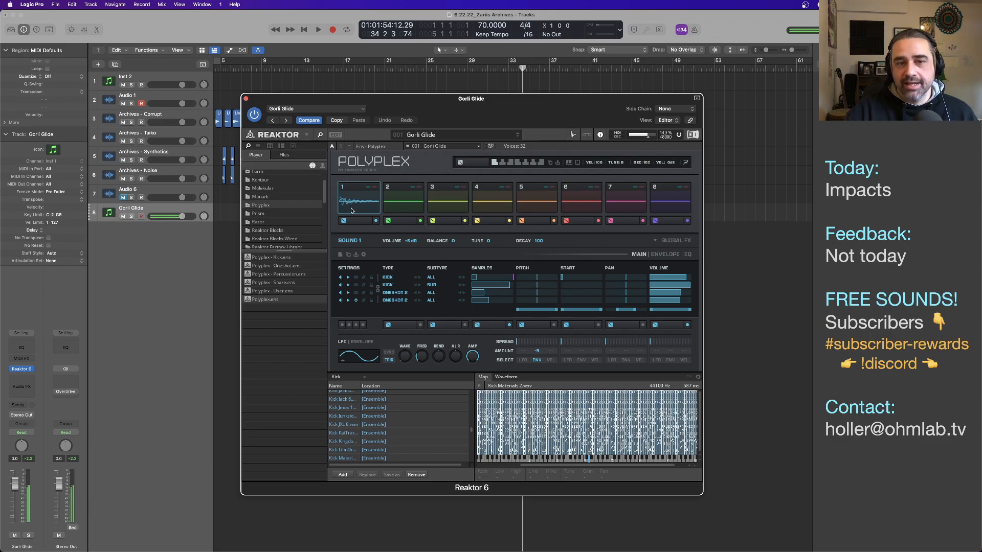
click(409, 206)
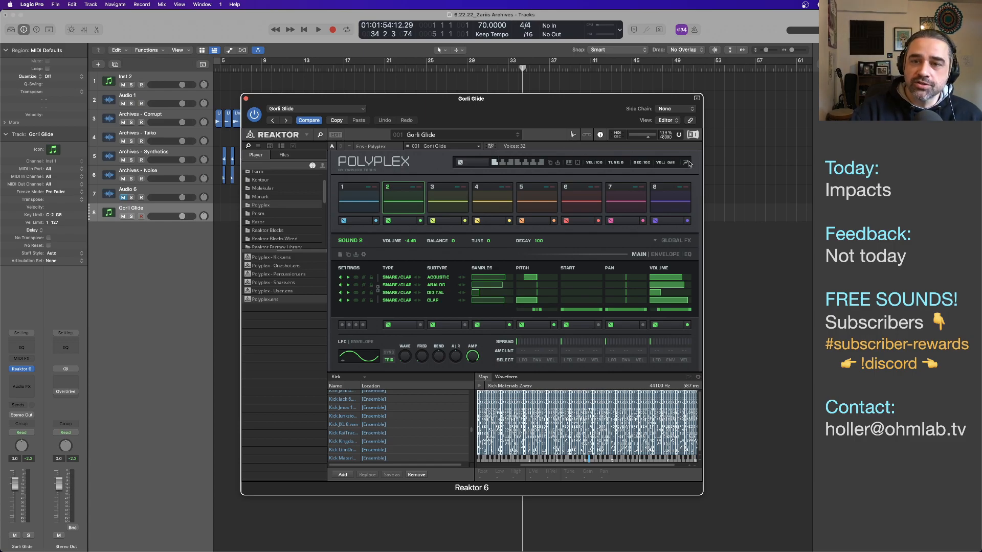
click(573, 135)
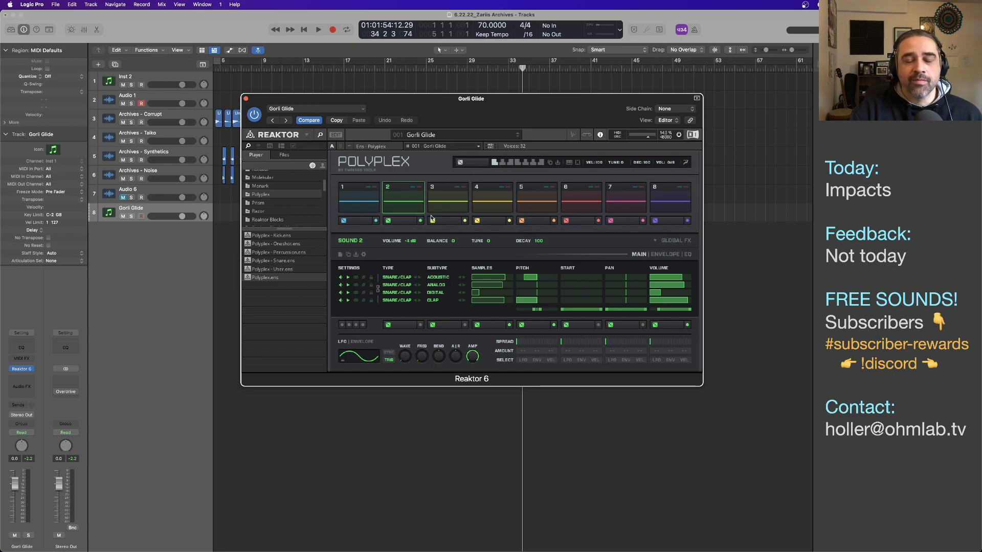
Review Sound 2's Envelope and EQ parameters and the effect choices of the four Global FX slots
click(667, 257)
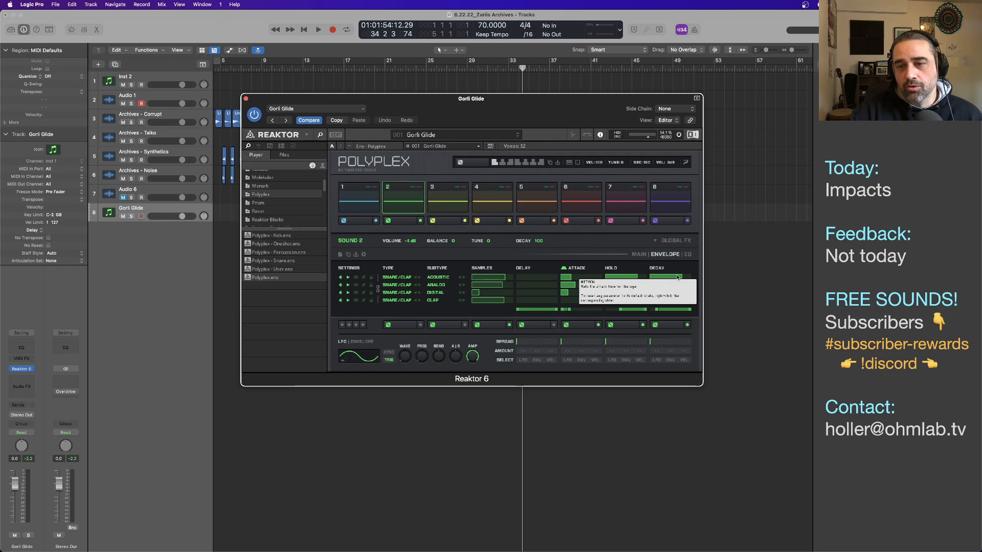
click(689, 255)
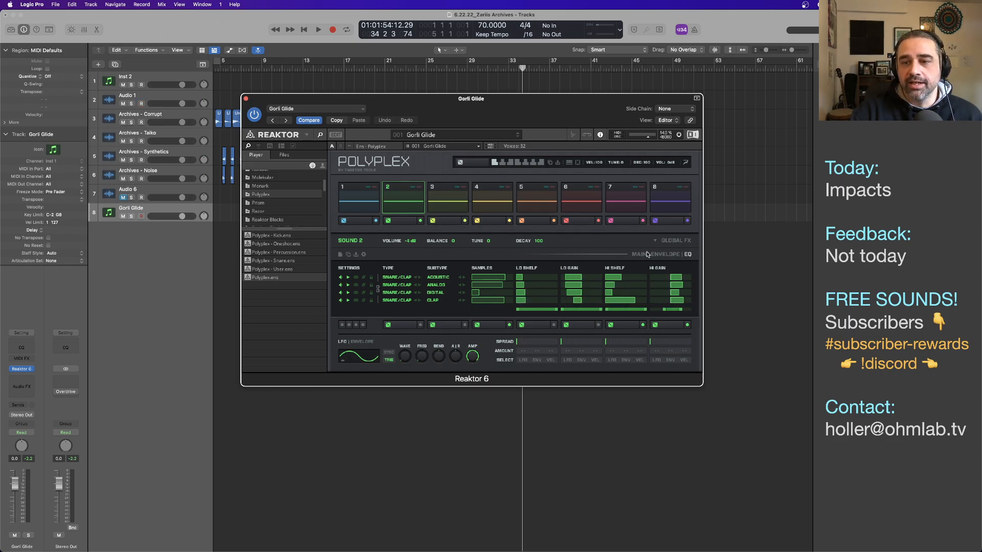
click(675, 241)
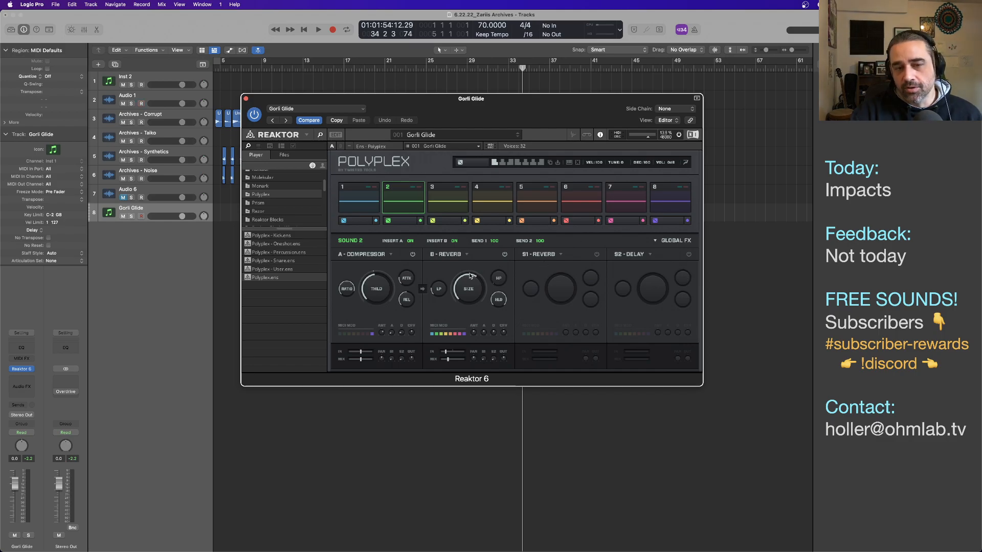
click(390, 255)
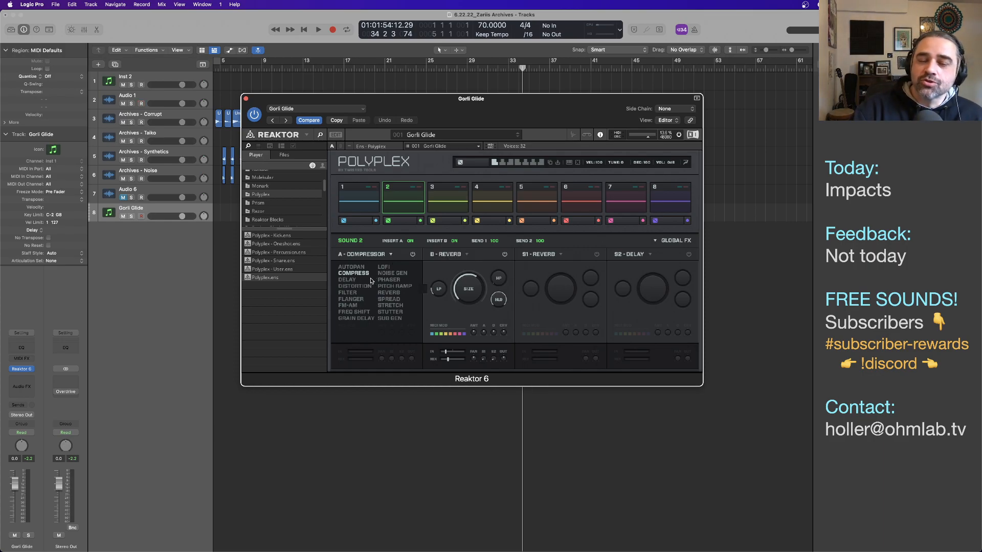
click(468, 256)
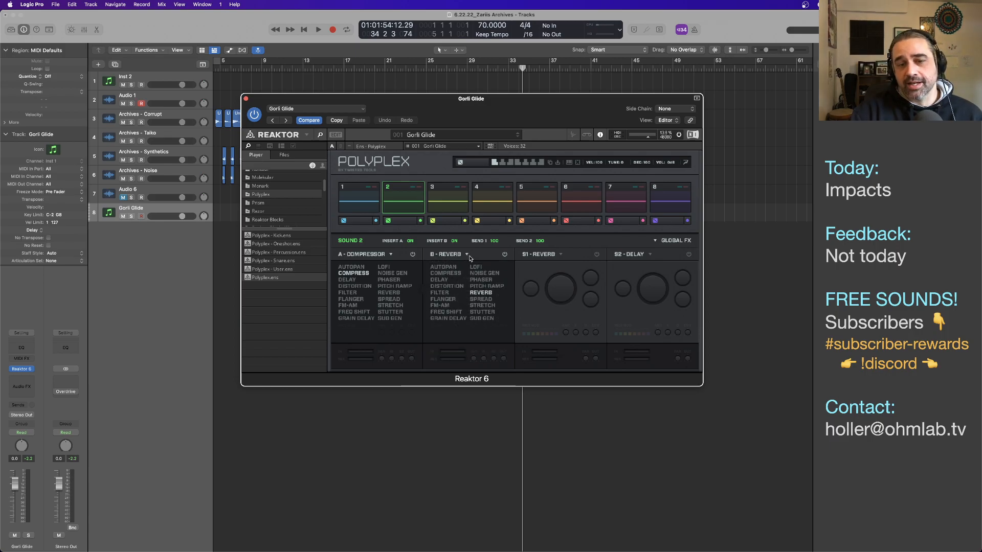
click(561, 255)
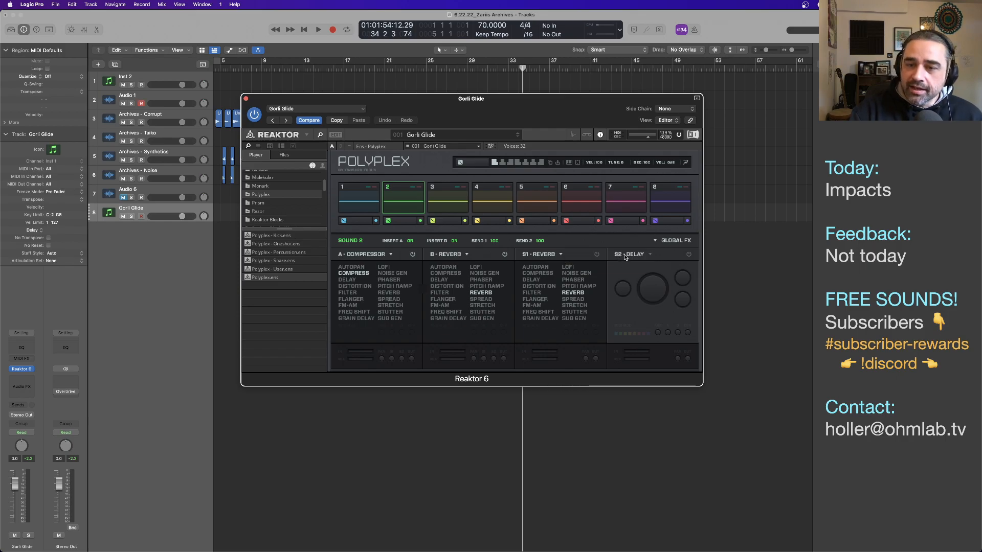
click(643, 257)
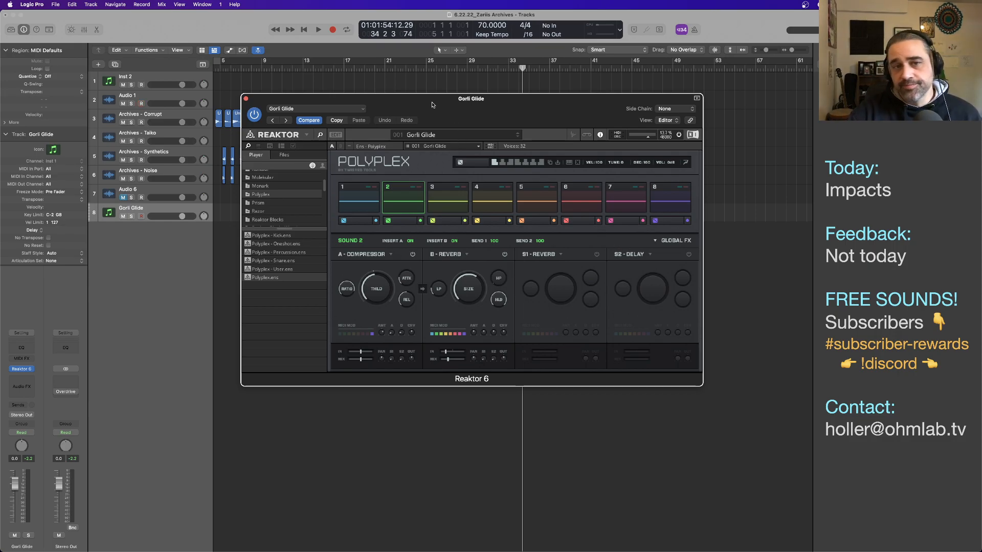
Close the Reaktor 6 window and mute the Gorli Glide track
drag(431, 104, 459, 198)
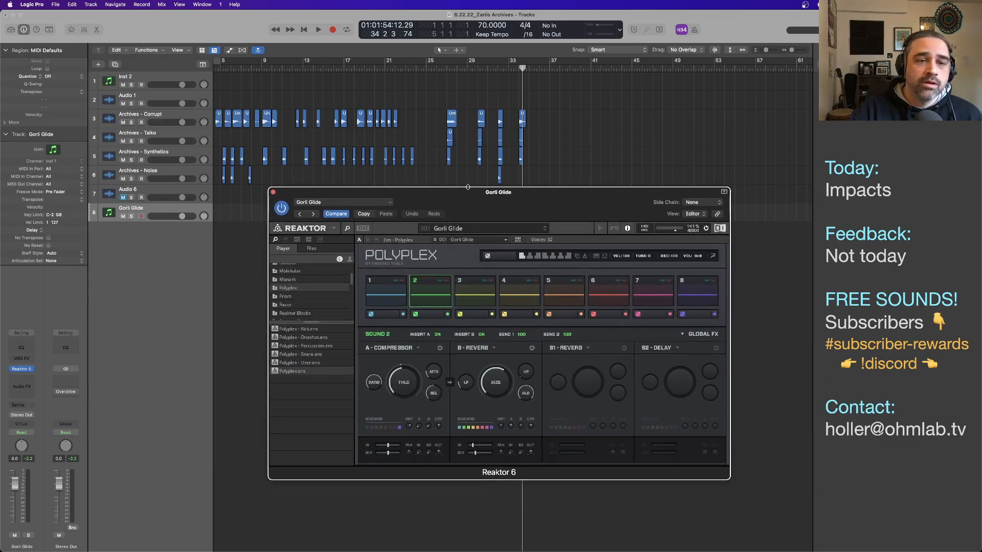
click(273, 193)
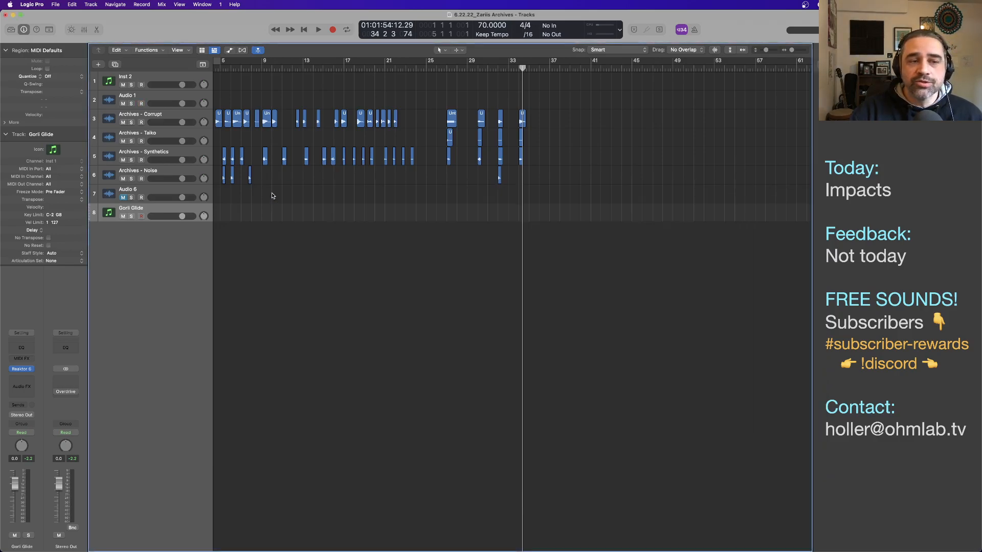
click(124, 217)
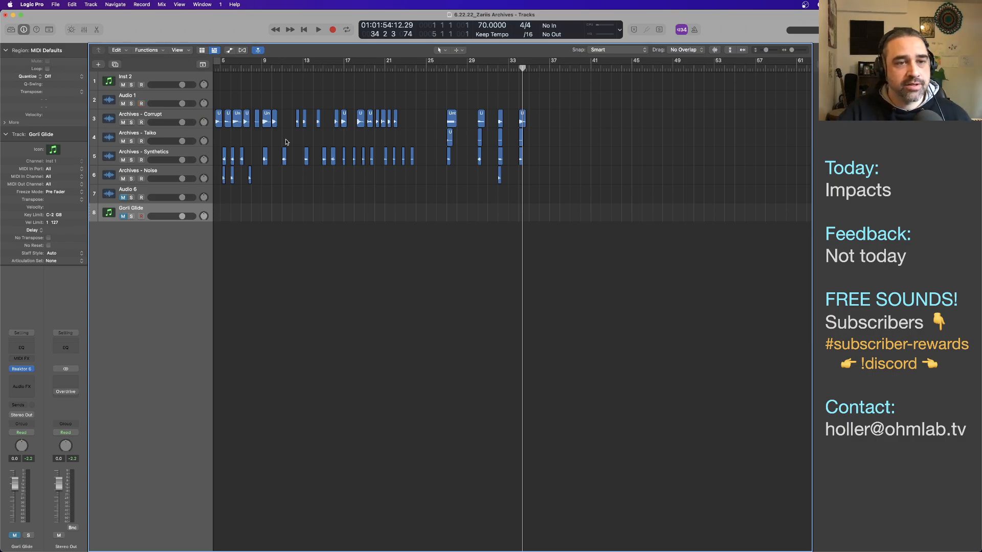
Build a layered impact at bar 36 with one region each on the Corrupt, Taiko, Synthetics and Noise tracks, and play it back
drag(237, 119, 545, 121)
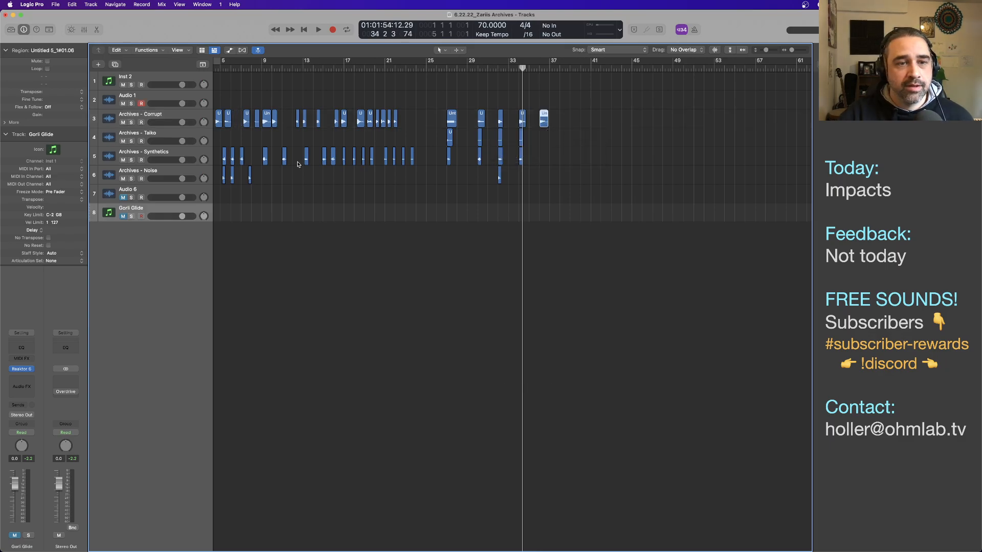
drag(307, 163, 542, 138)
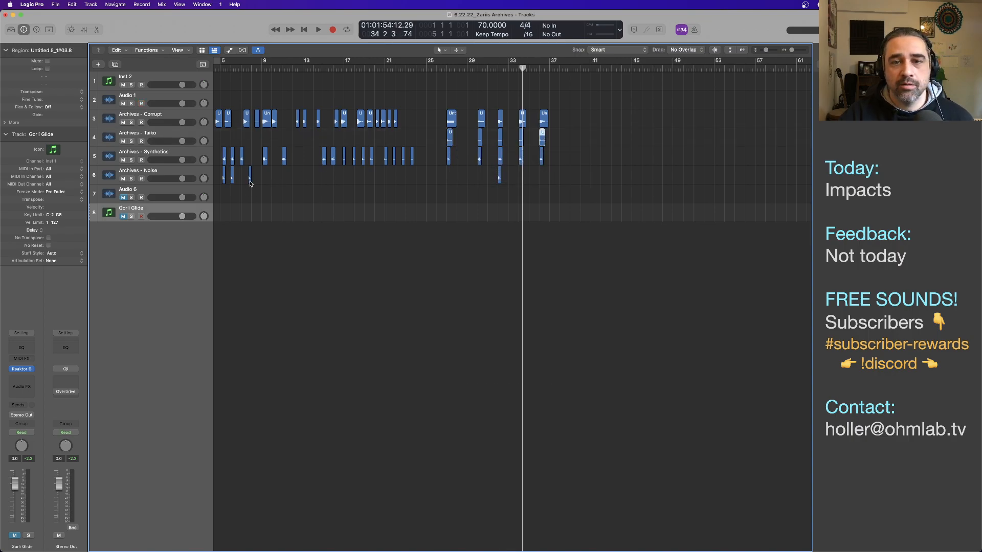
drag(251, 182, 540, 176)
drag(533, 68, 535, 68)
key(space)
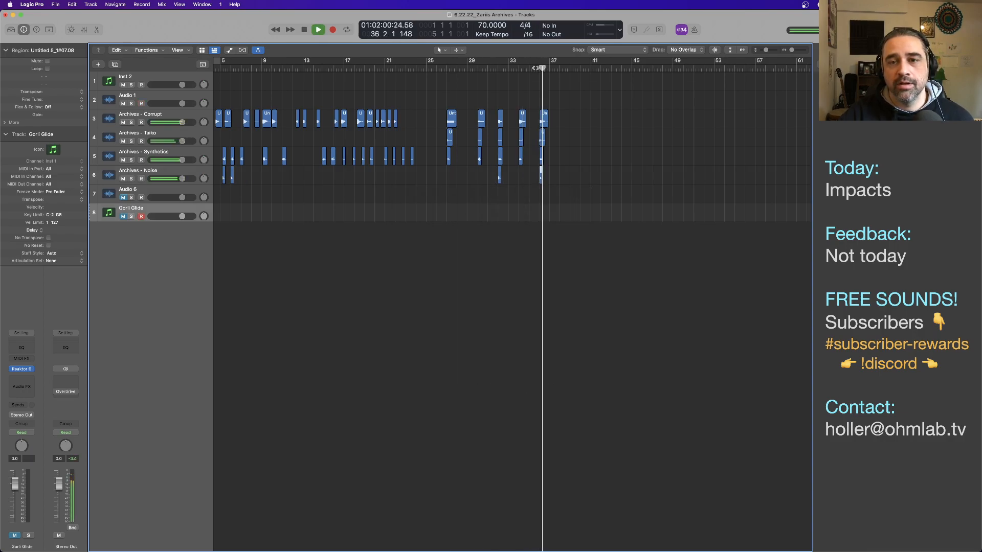
key(space)
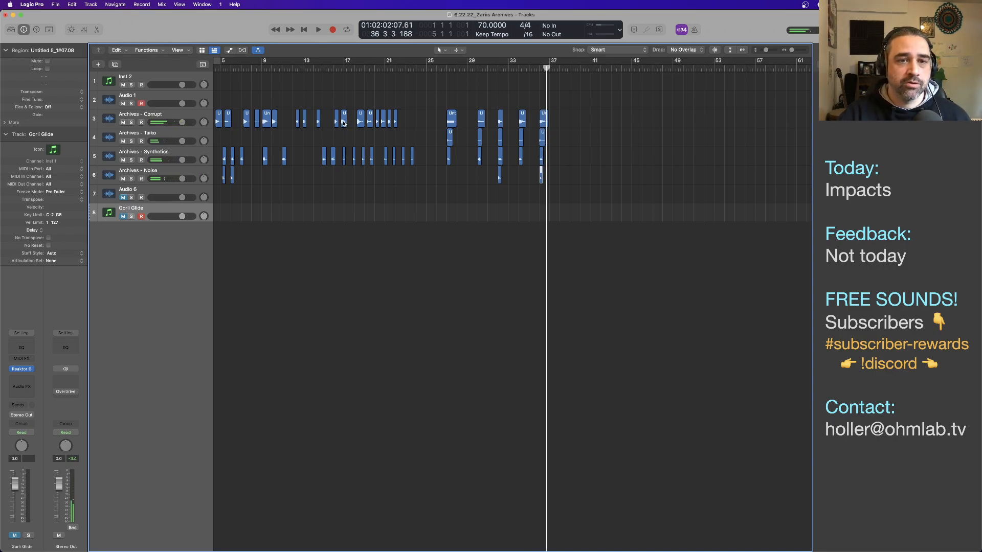
Move seven single sounds on the Archives - Corrupt track to bars 38 through 50, one every two bars
drag(343, 123, 562, 122)
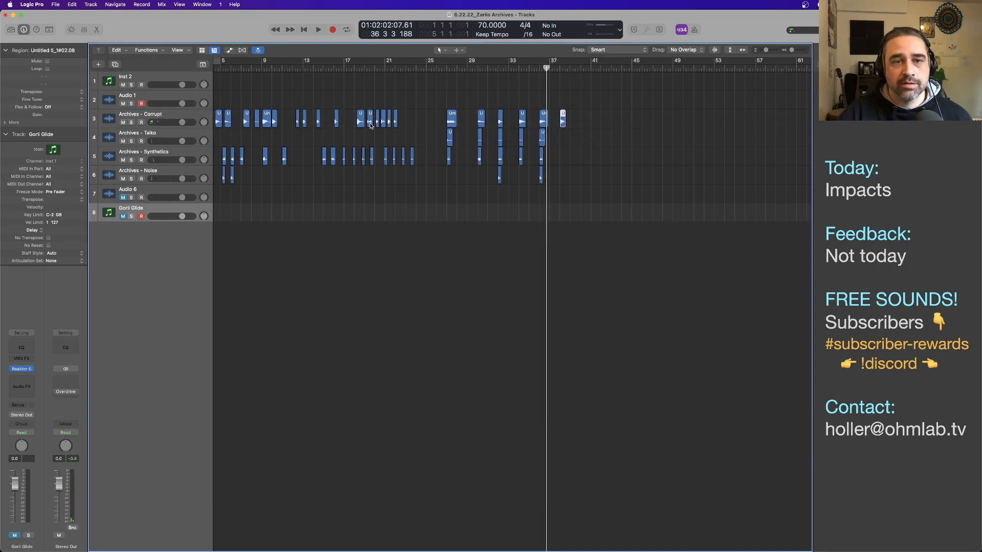
drag(371, 126, 584, 126)
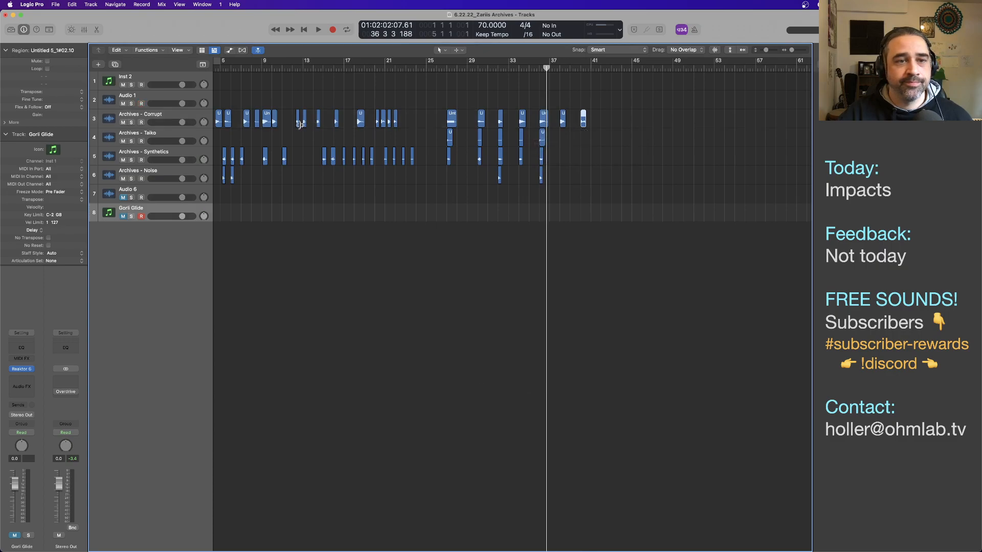
drag(275, 127, 603, 122)
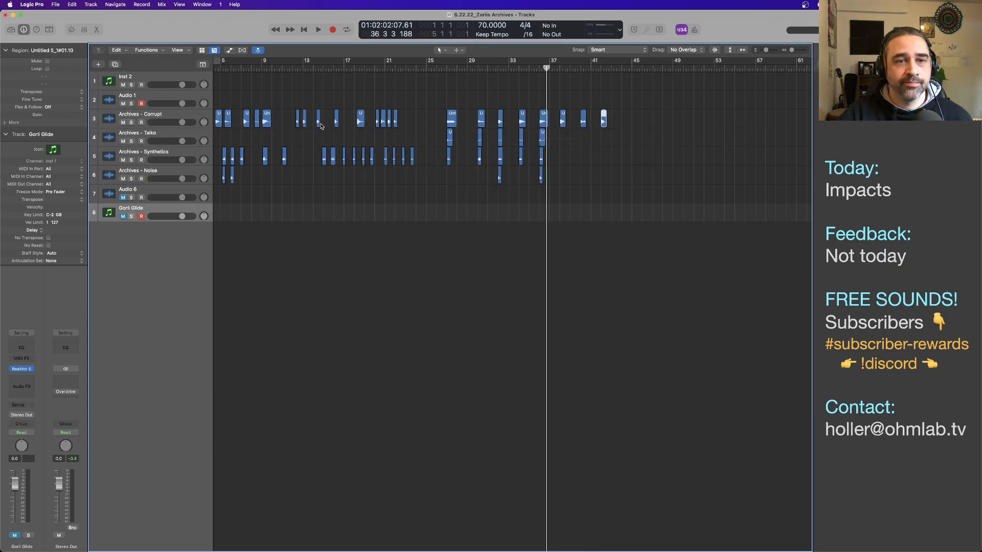
drag(320, 126, 631, 126)
key(super+z)
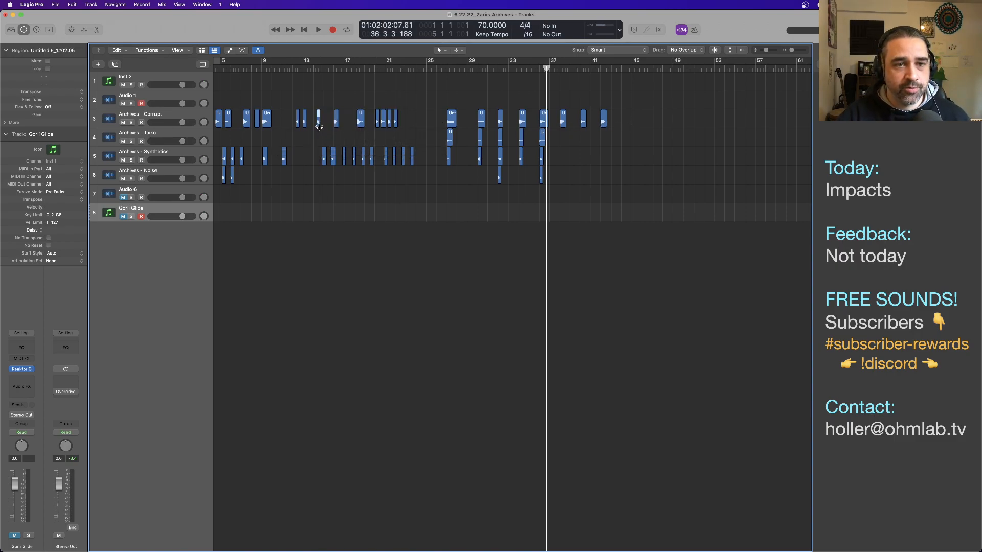
drag(318, 127, 623, 128)
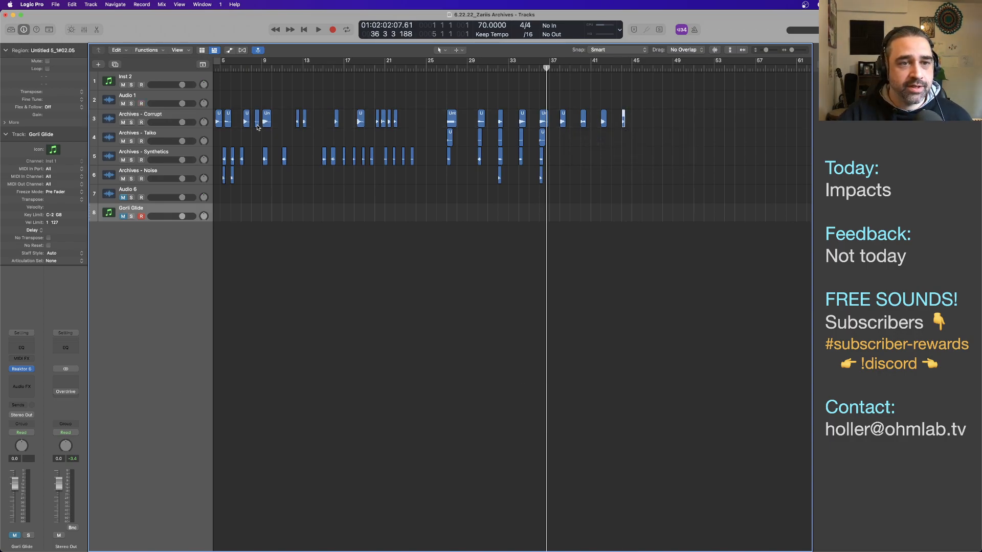
click(257, 120)
drag(259, 123, 613, 132)
drag(634, 126, 644, 126)
drag(228, 126, 666, 125)
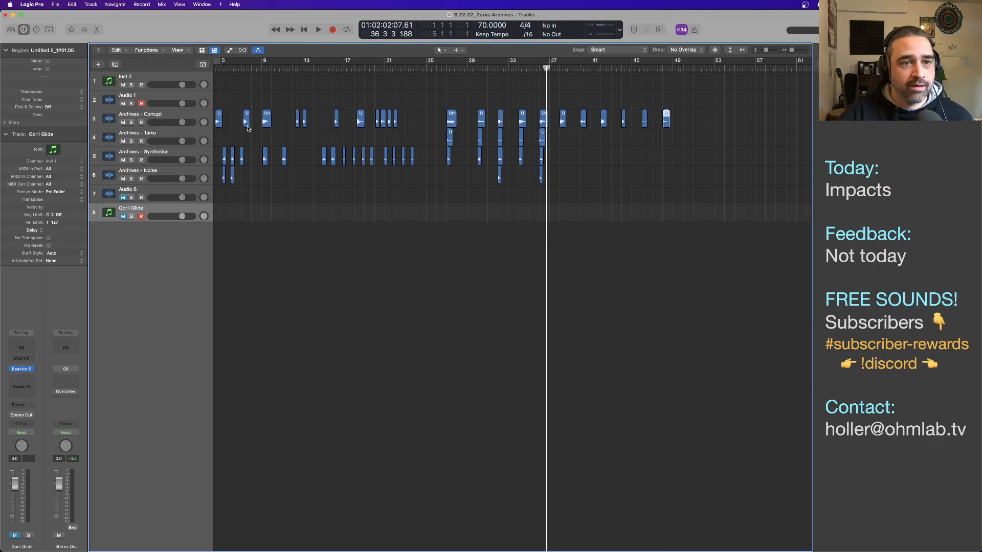
drag(246, 126, 686, 125)
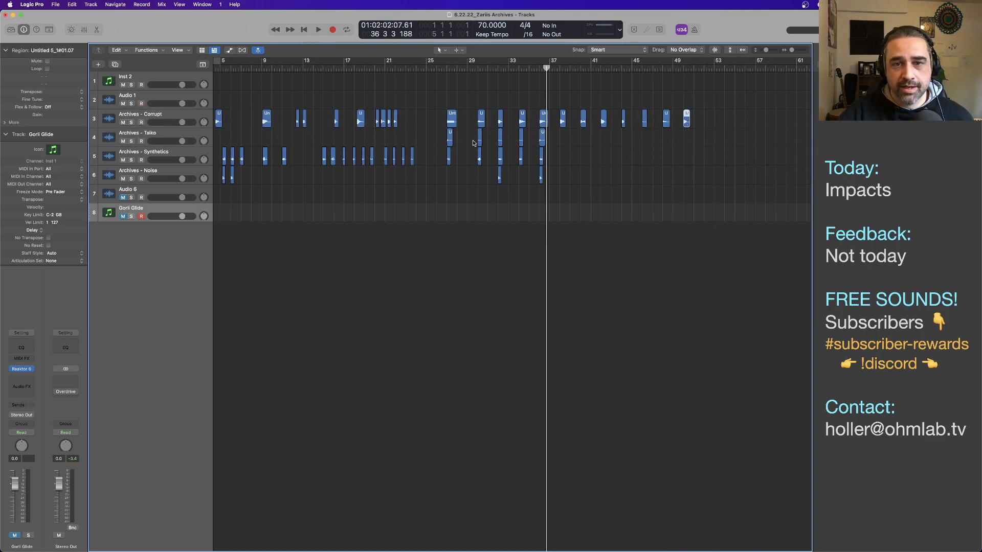
Copy the earlier Archives - Taiko regions under the Corrupt sounds, one every two bars from bar 38 to bar 50
drag(481, 144, 563, 146)
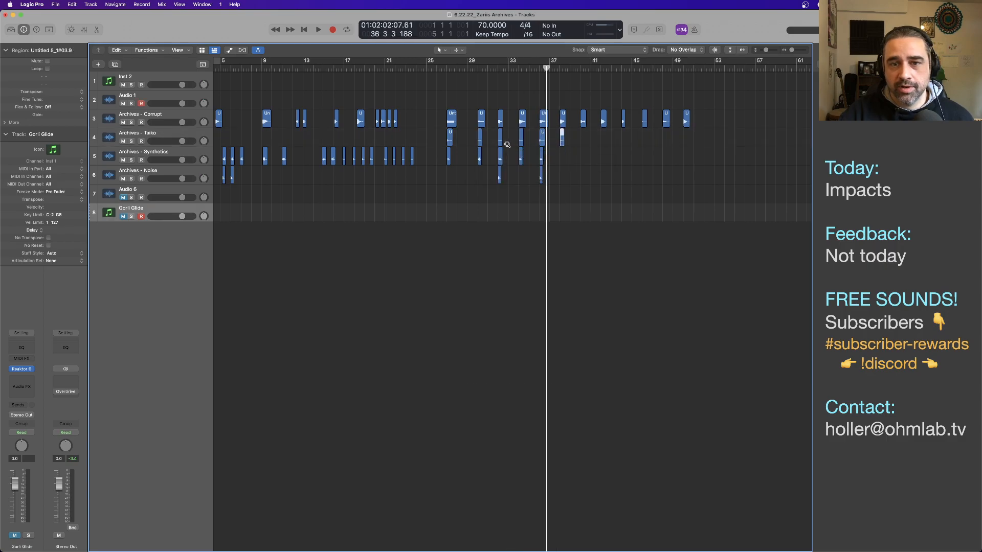
drag(500, 145, 583, 144)
drag(521, 144, 603, 144)
drag(542, 144, 624, 146)
drag(561, 145, 645, 145)
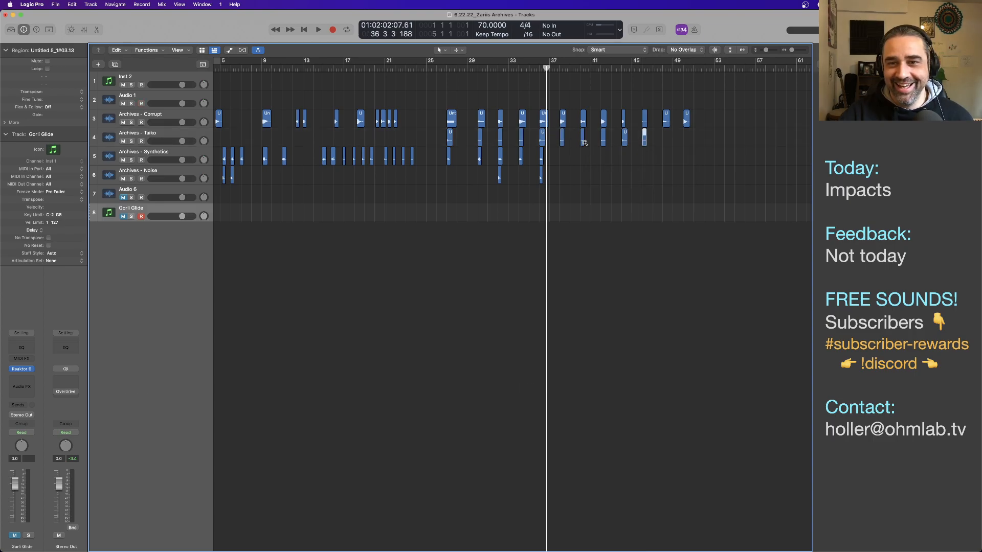
drag(583, 145, 665, 145)
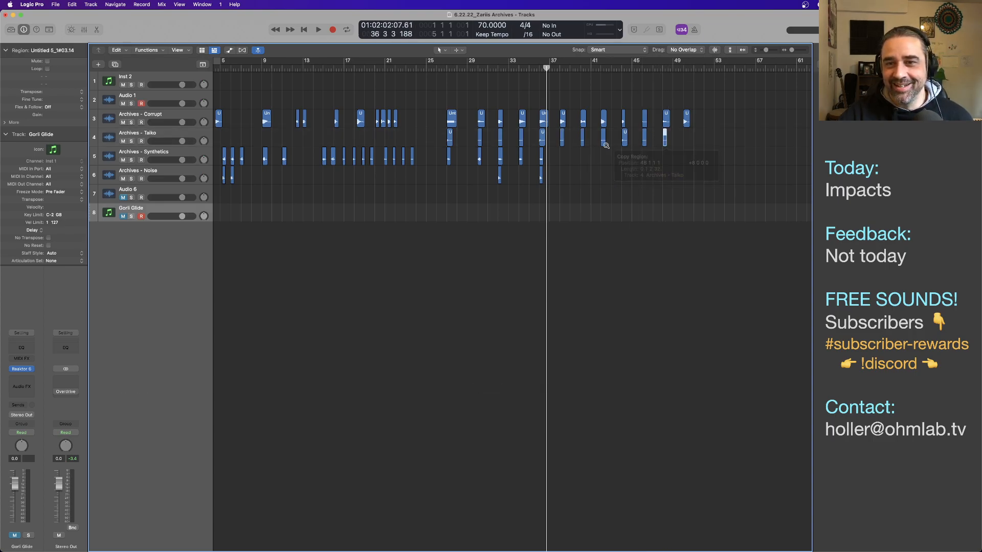
drag(603, 145, 685, 145)
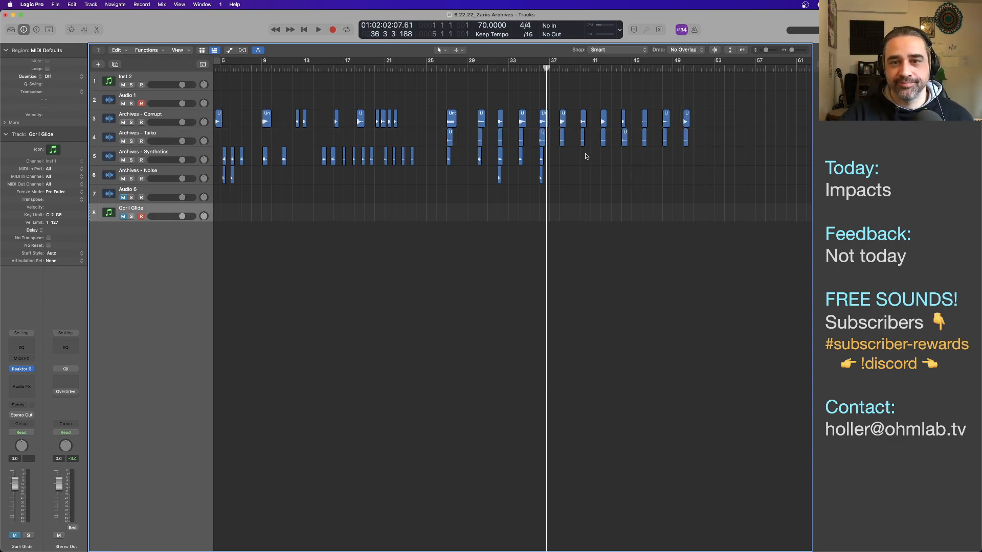
Move five single sounds on the Archives - Synthetics track under the layers at bars 38, 40, 42, 44 and 46
drag(585, 155, 469, 166)
click(349, 154)
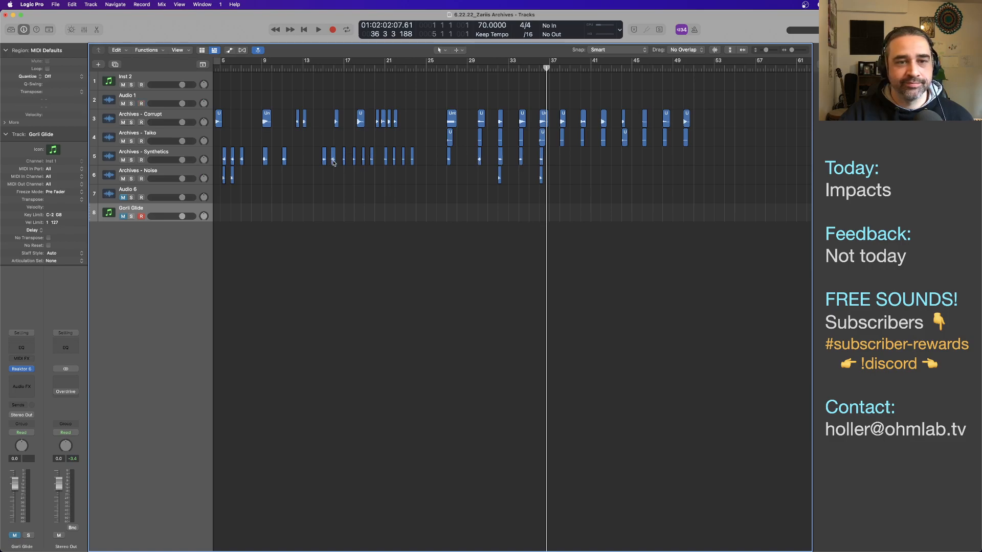
drag(334, 163, 431, 169)
drag(264, 164, 582, 166)
drag(233, 162, 603, 166)
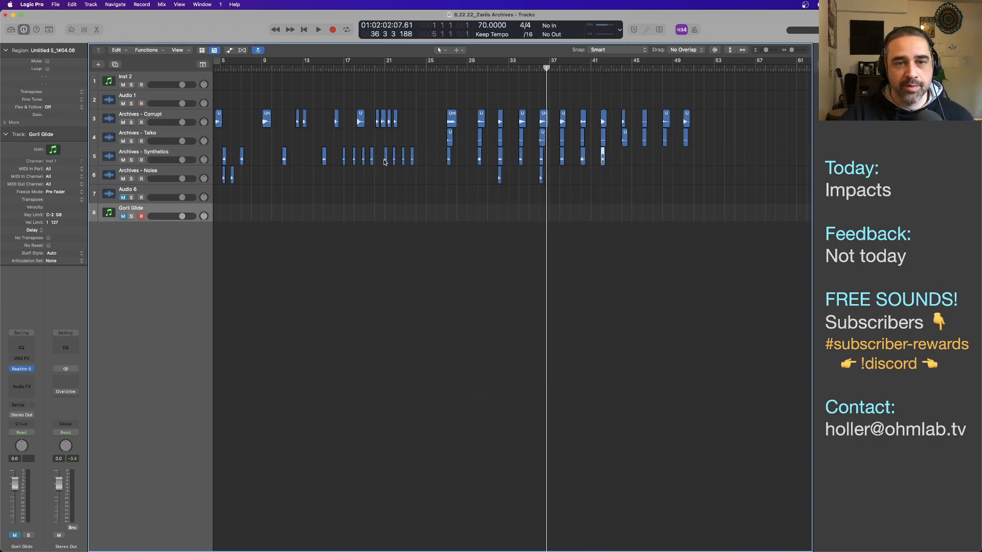
drag(372, 165, 623, 166)
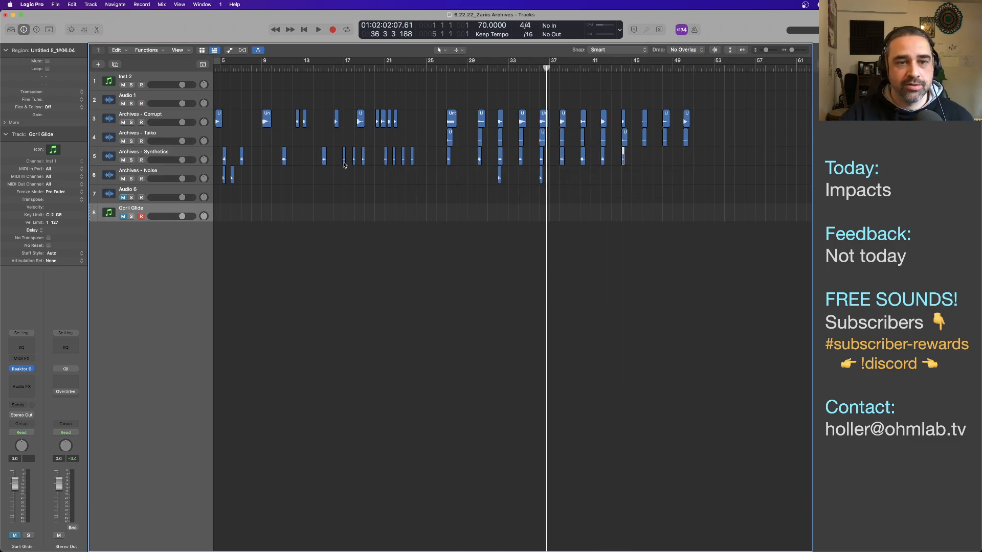
drag(344, 164, 643, 158)
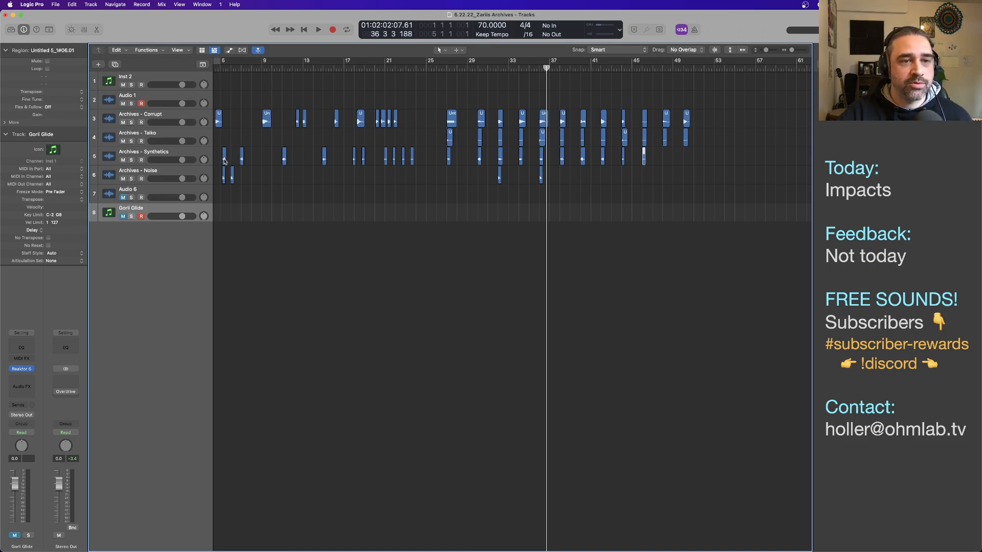
Move two spare Archives - Synthetics regions to bars 48 and 50, and two spare Archives - Noise regions to bars 40 and 44
drag(225, 162, 664, 162)
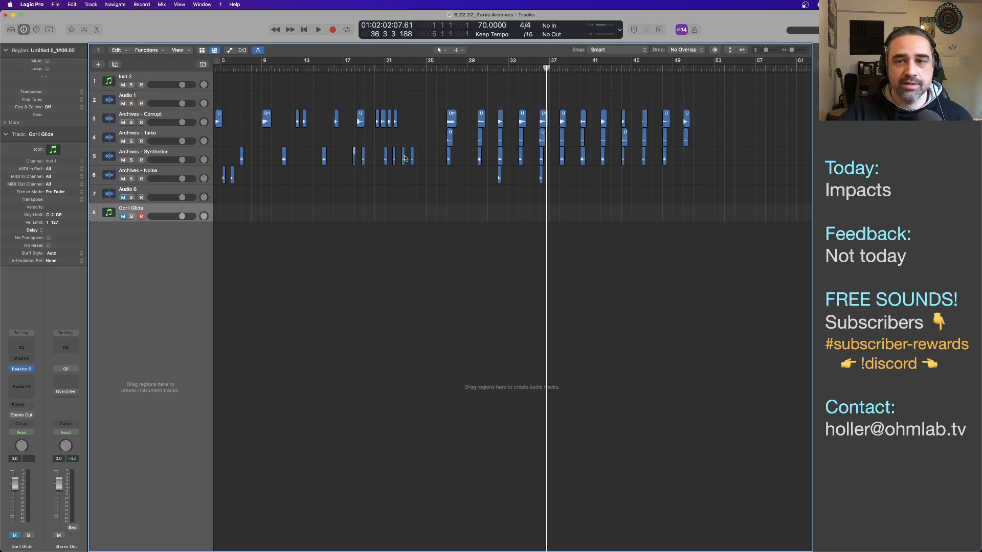
drag(353, 157, 684, 155)
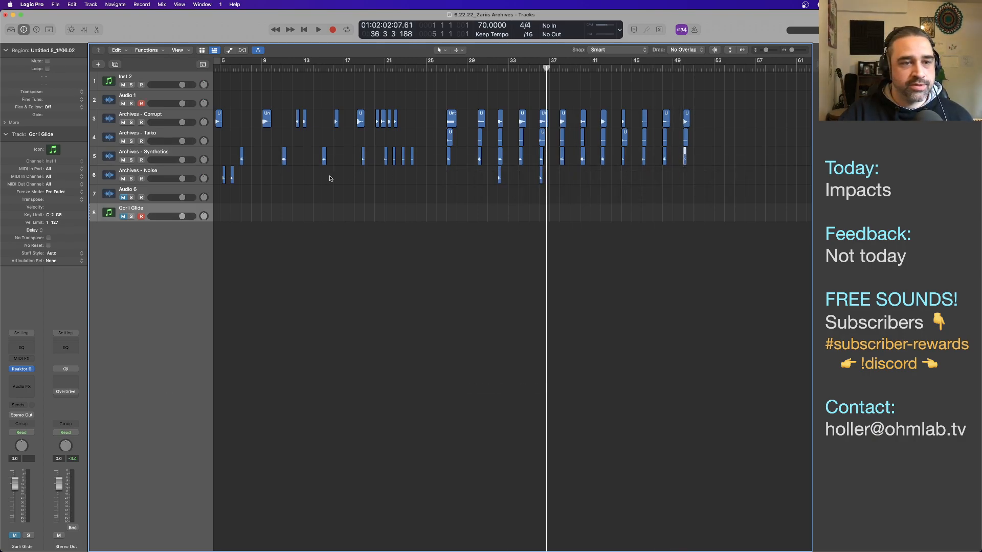
drag(232, 183, 582, 182)
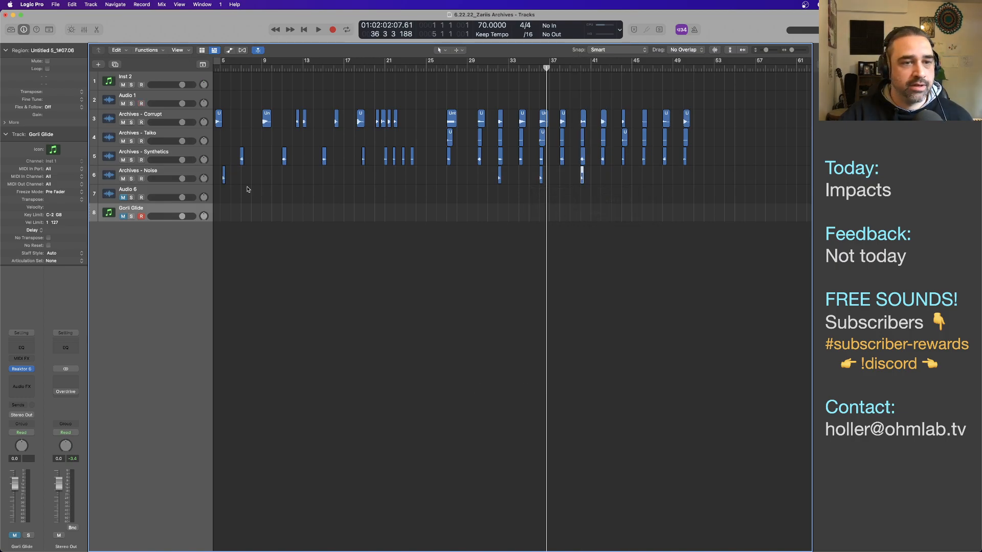
drag(223, 184, 624, 186)
click(639, 213)
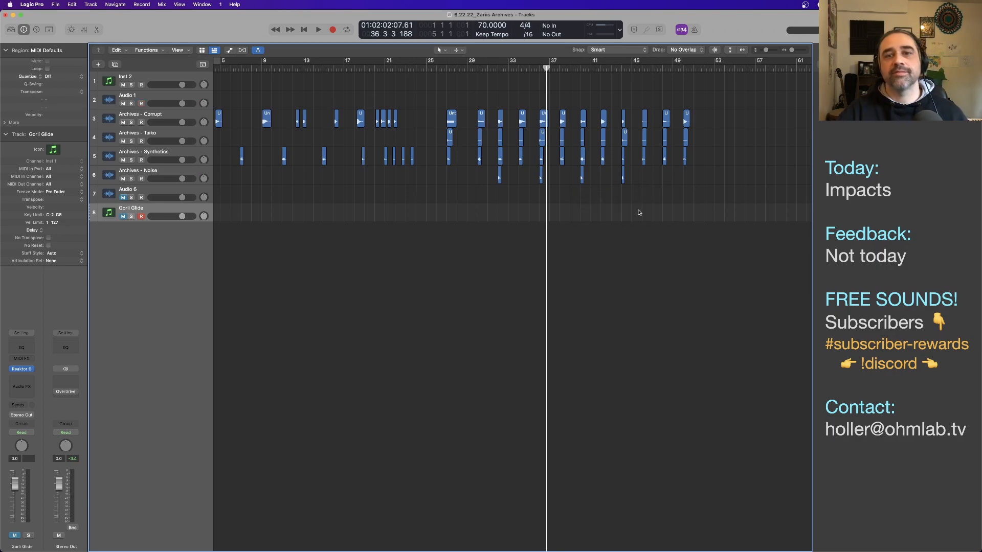
Audition the layered impacts at bars 27, 30, 32, 34 and 36 one after another
click(442, 69)
key(space)
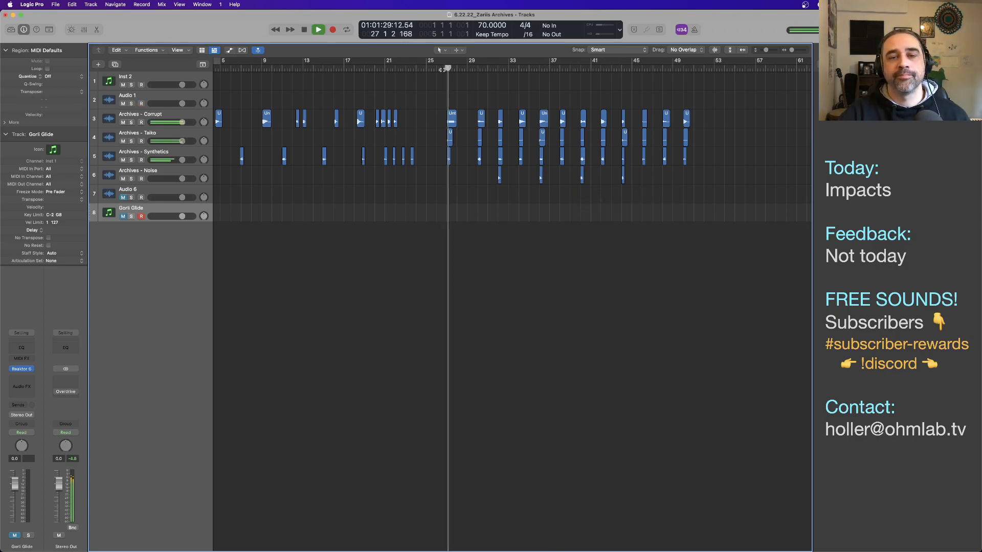
click(474, 68)
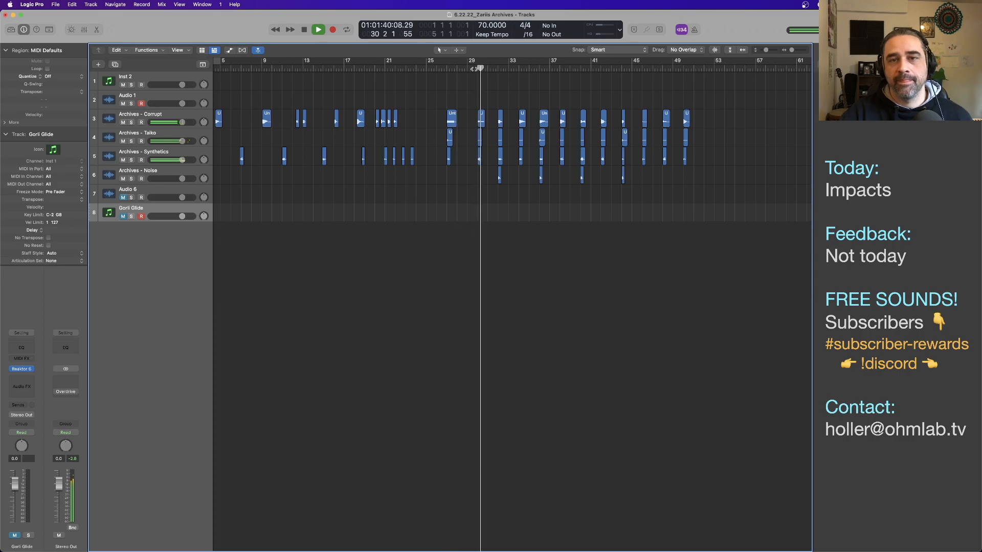
click(494, 69)
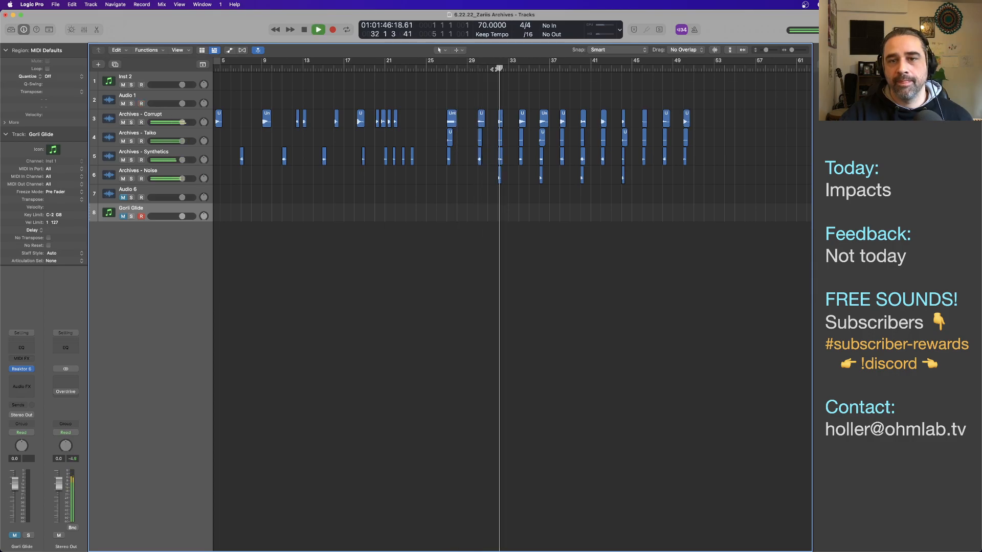
click(517, 69)
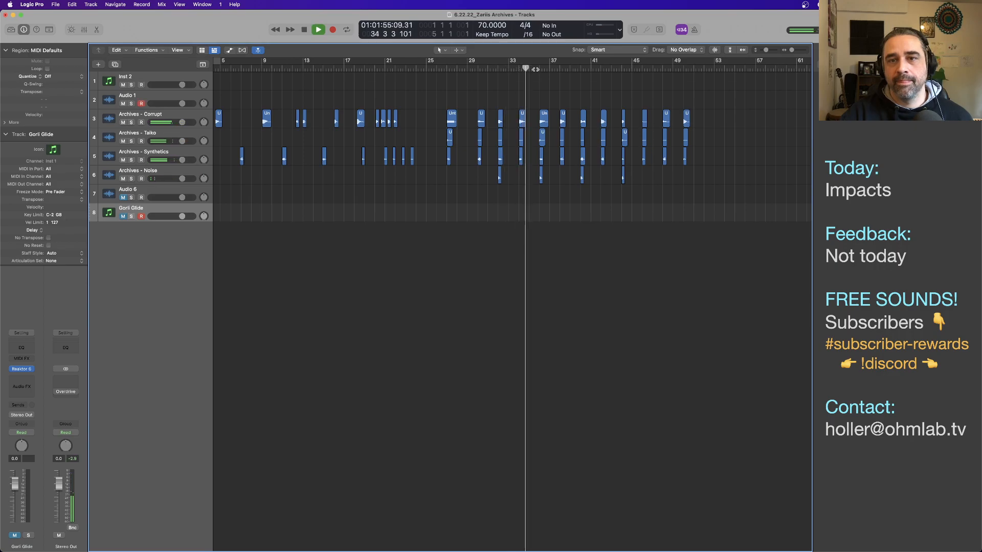
click(536, 69)
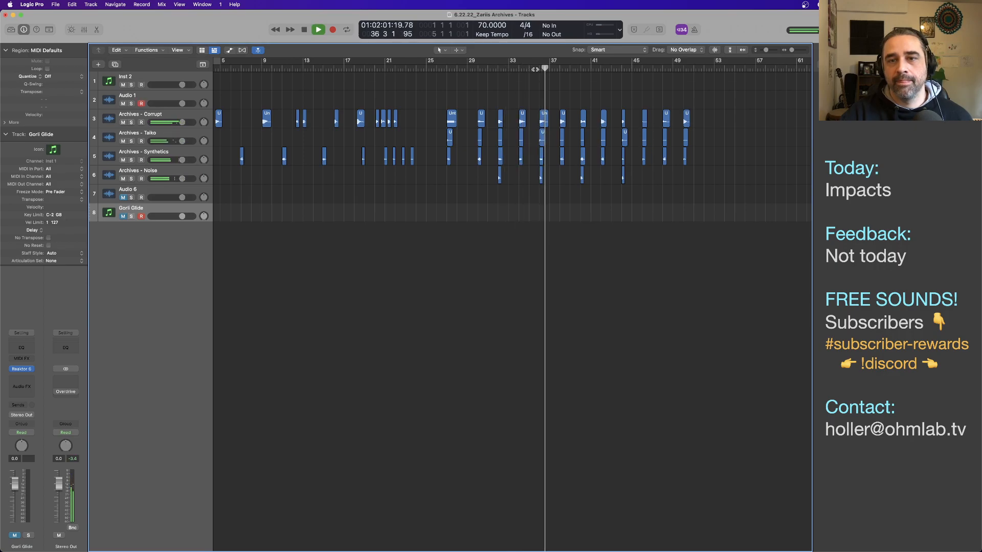
key(space)
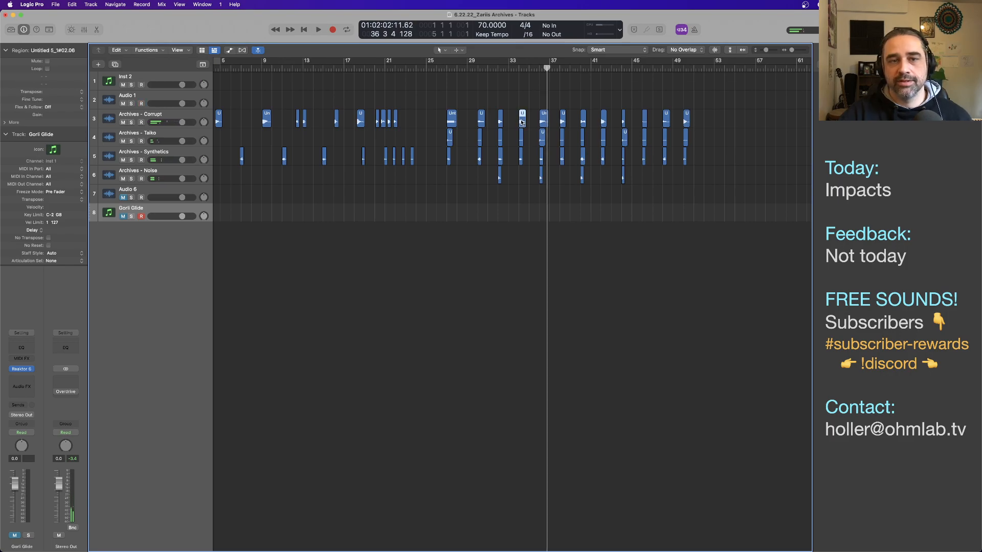
Swap the Archives - Corrupt region at bar 34 for the spare one near bar 16, and audition the impacts through bar 44
mouse_move(522, 122)
mouse_down()
mouse_move(322, 122)
mouse_move(521, 123)
mouse_up()
click(516, 69)
key(space)
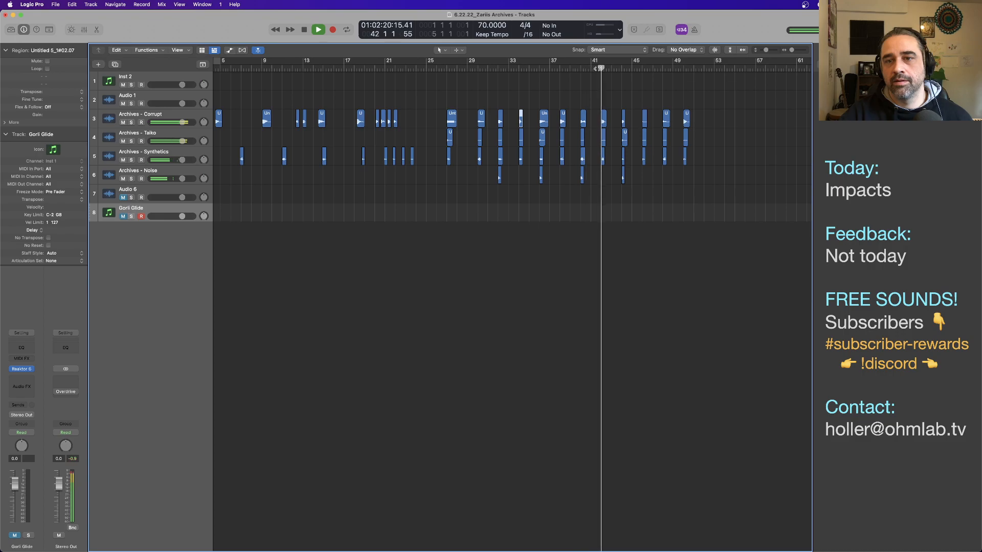
click(621, 69)
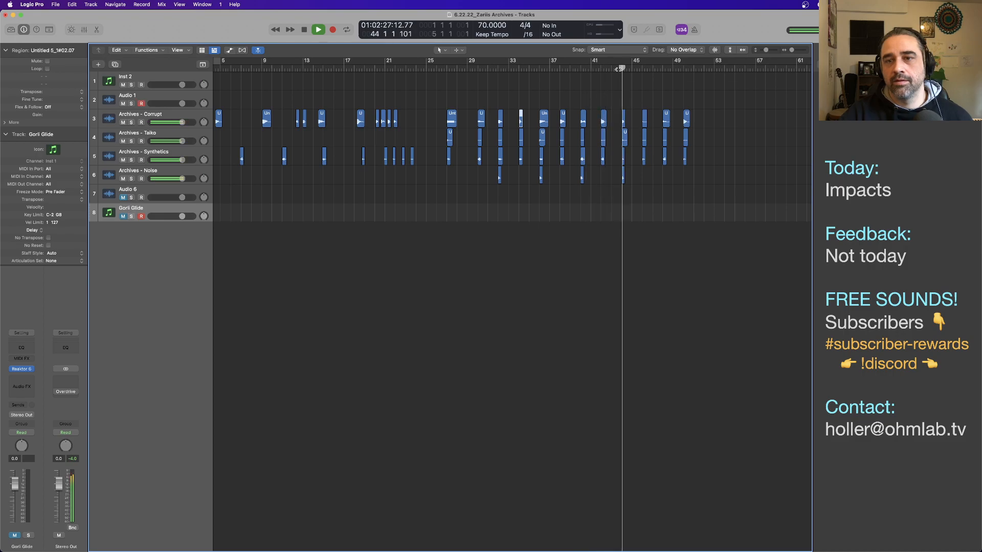
key(space)
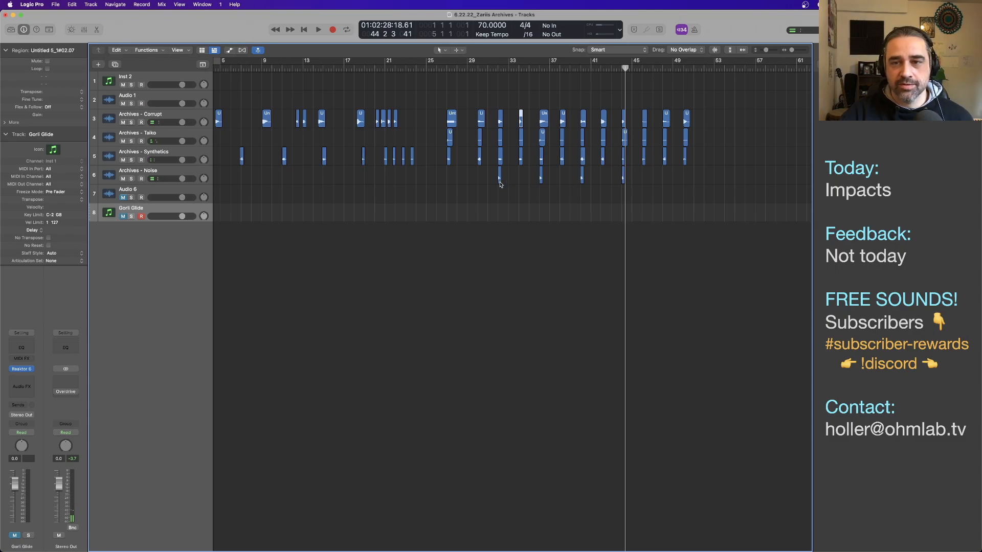
Copy the Archives - Noise regions at bars 32 and 40 to bars 46 and 50, and audition the impacts up to bar 48
drag(500, 181, 645, 183)
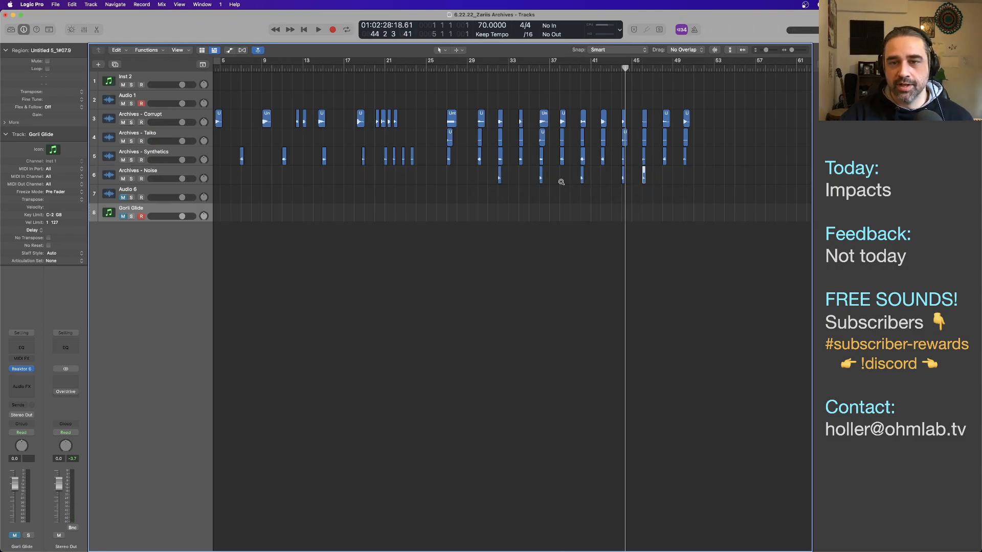
drag(582, 183, 686, 180)
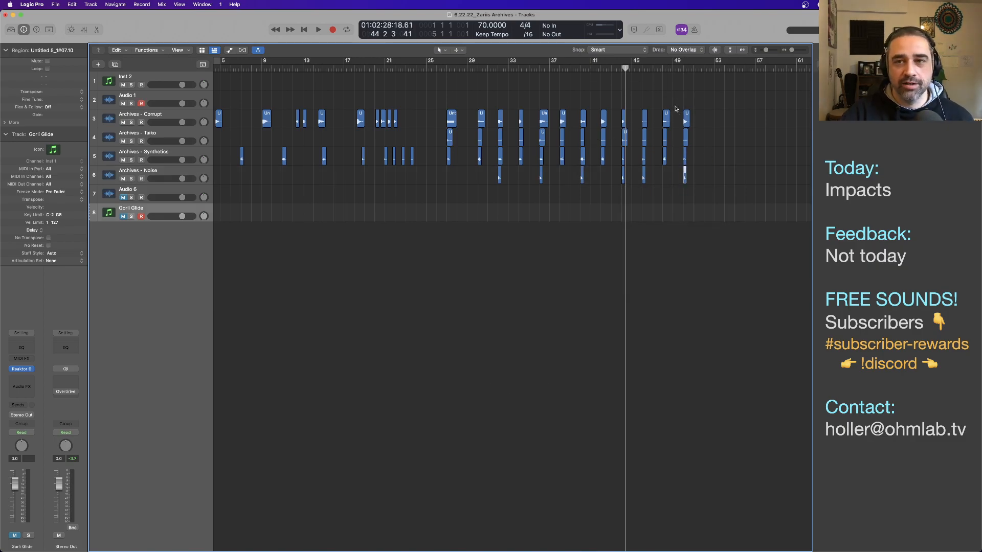
key(space)
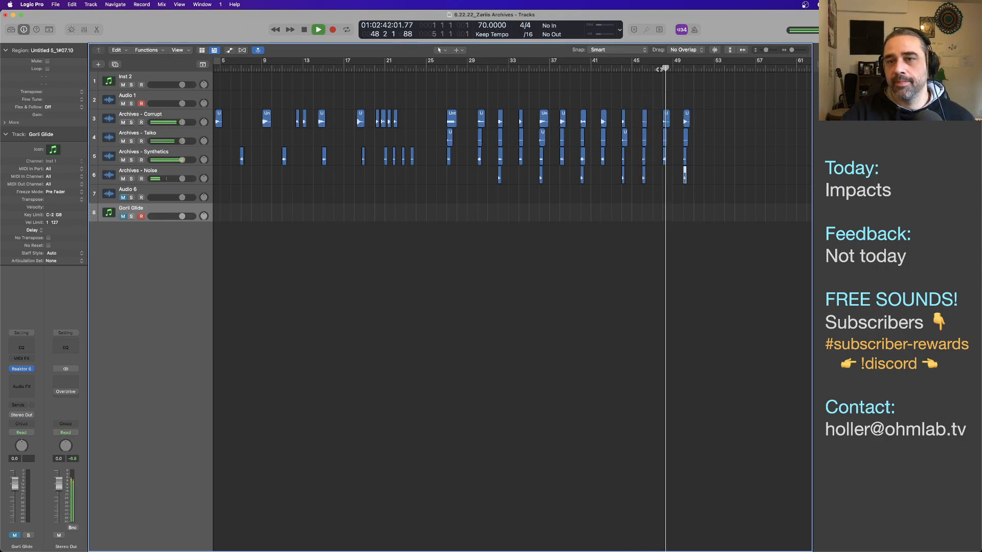
key(space)
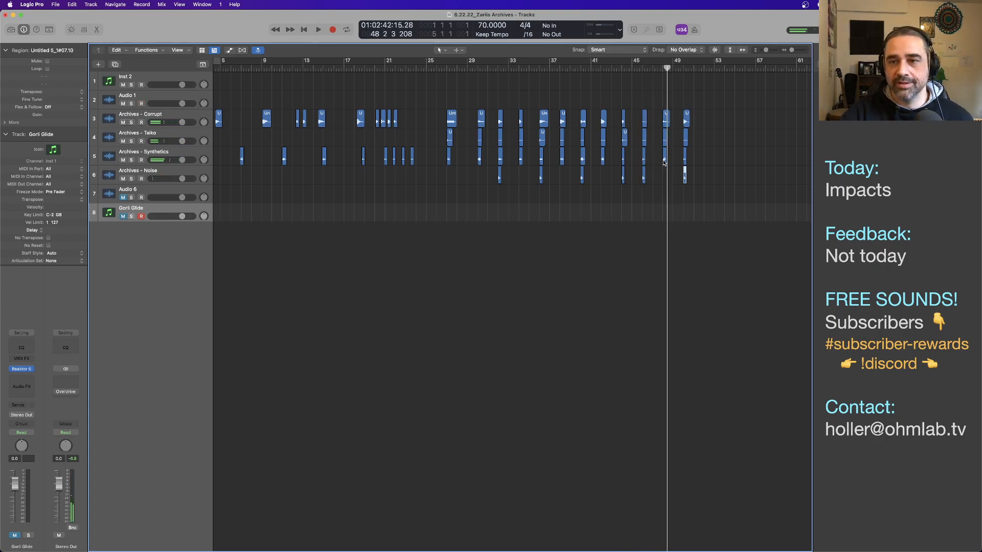
Swap the Archives - Synthetics region at bar 48 for the spare one near bar 15, and play the impacts through bar 50
mouse_move(665, 162)
mouse_down()
mouse_move(328, 163)
mouse_move(666, 161)
mouse_up()
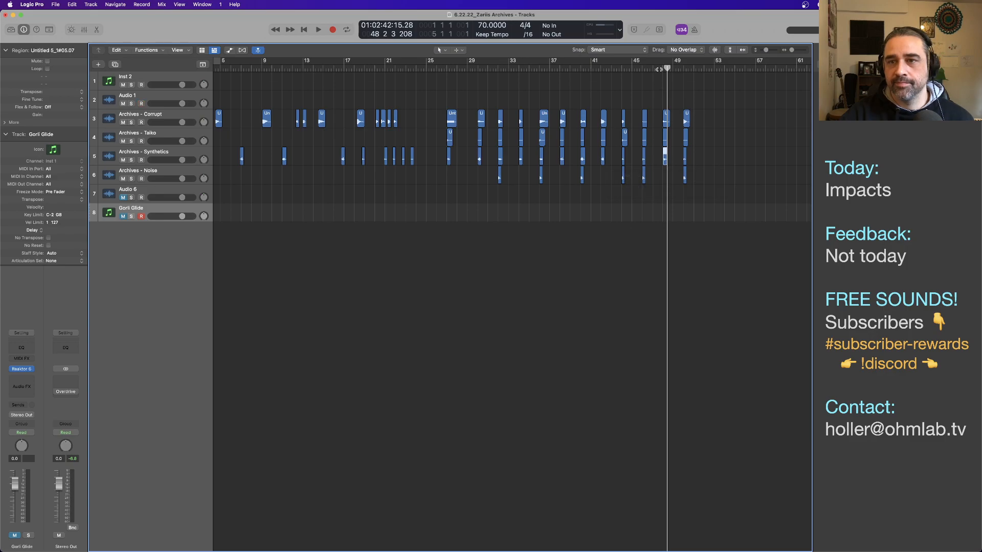
key(space)
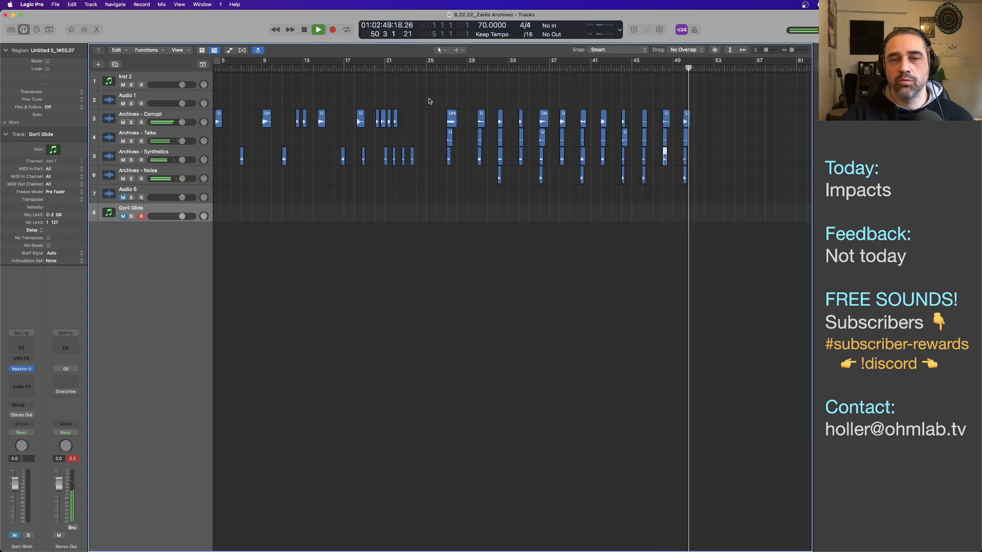
key(space)
Move spare Archives - Corrupt regions to bars 52, 54, 56, 58 and 60, and a spare Archives - Synthetics region to bar 52
drag(707, 123, 448, 122)
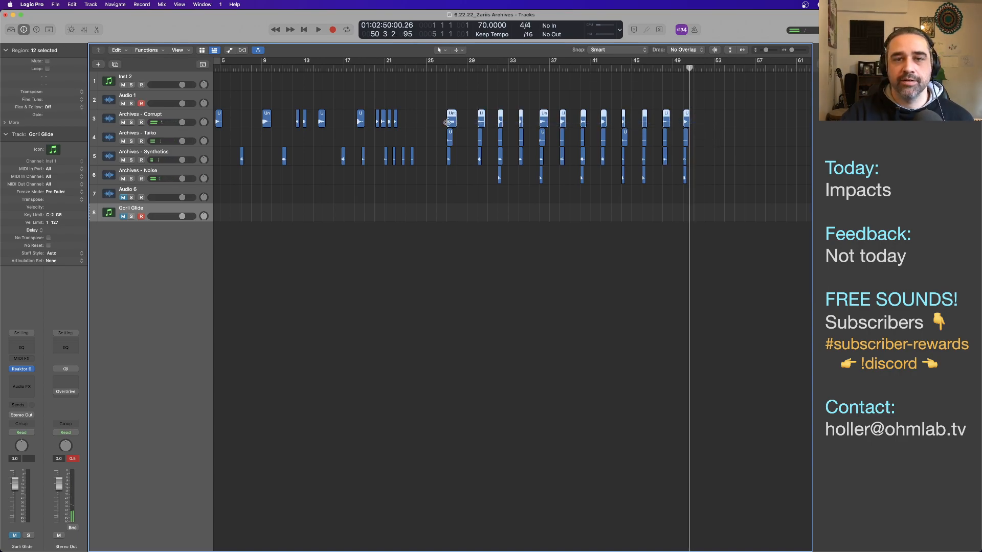
click(410, 122)
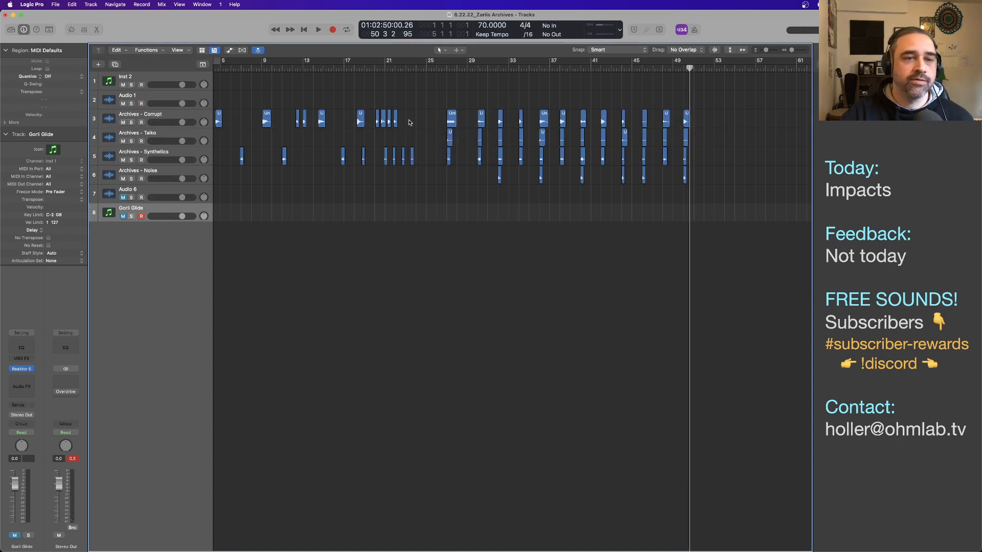
drag(220, 124, 709, 125)
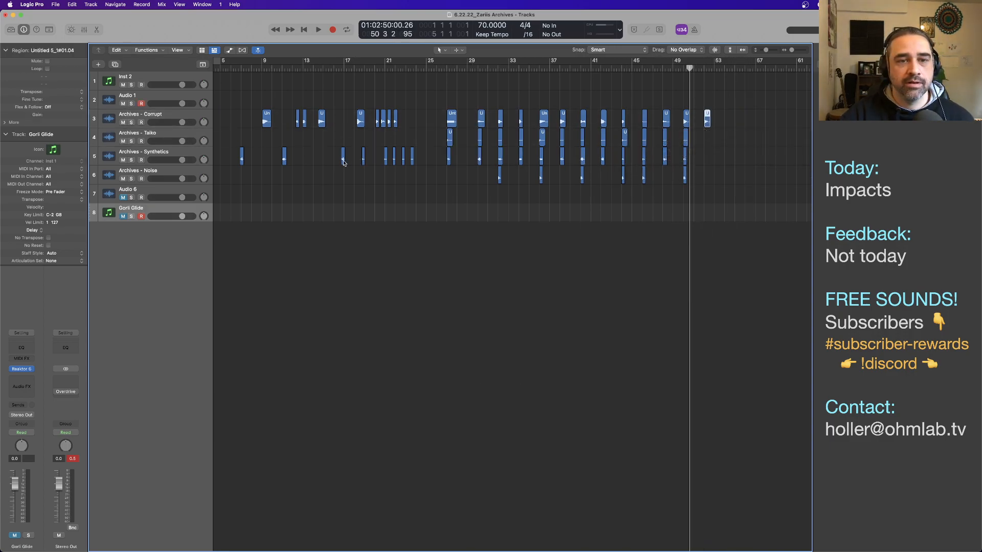
drag(344, 162, 702, 164)
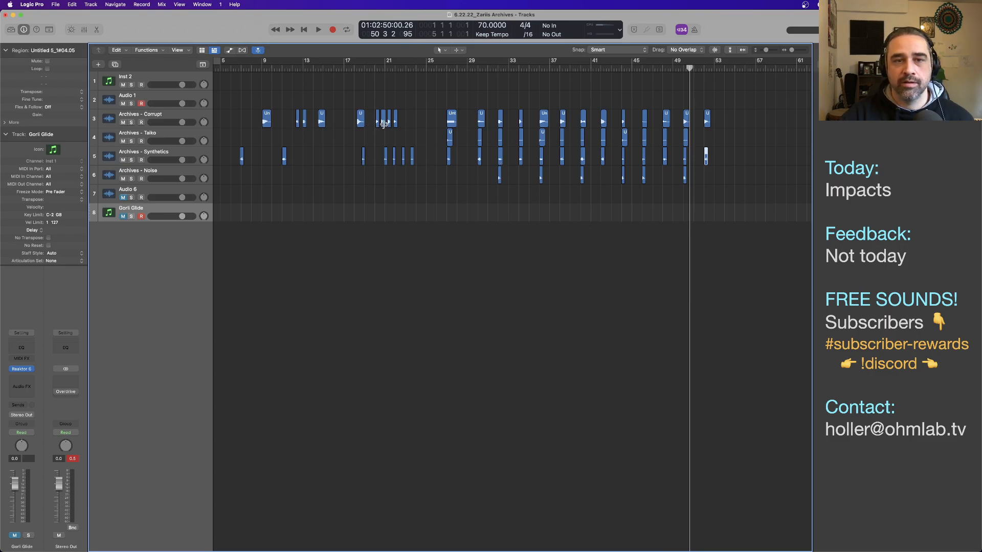
drag(384, 126, 727, 122)
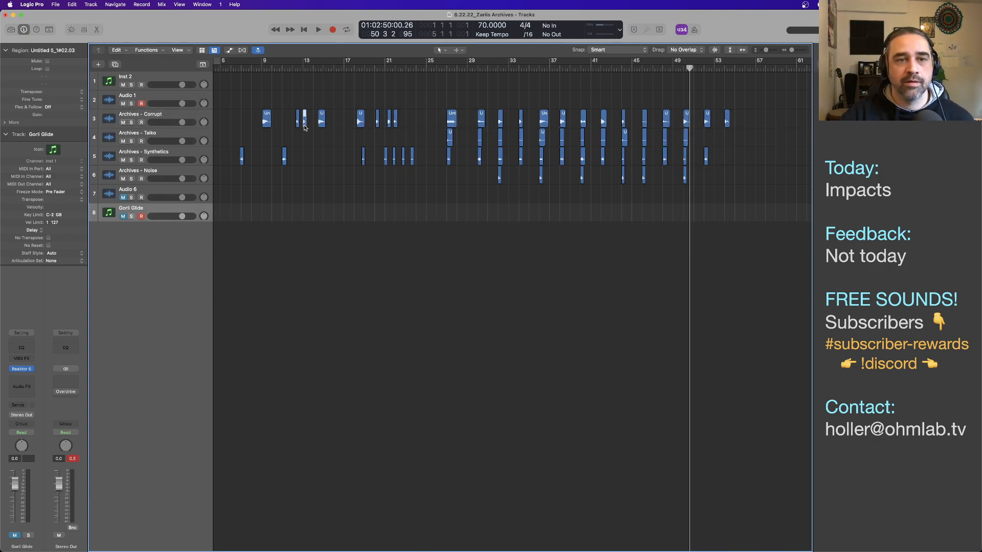
drag(304, 127, 746, 128)
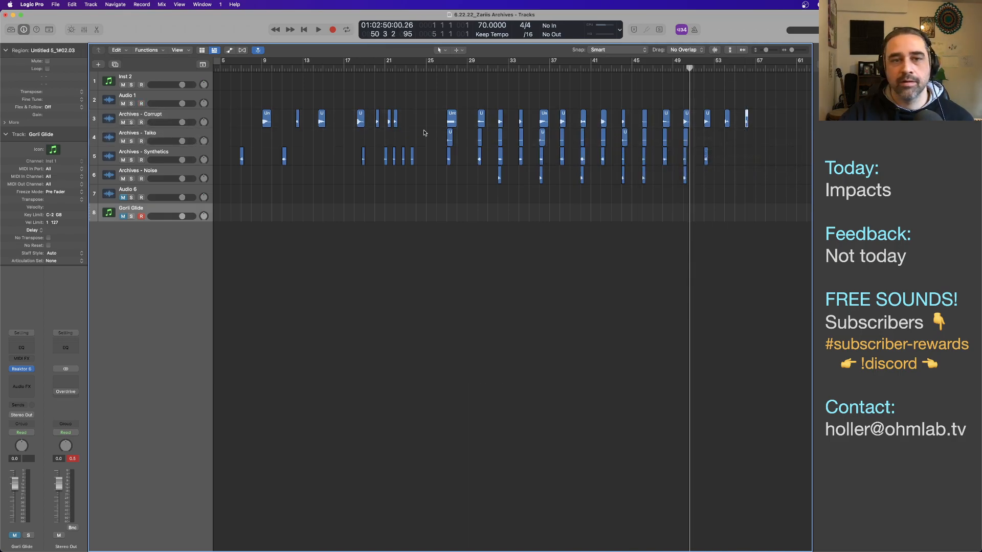
drag(390, 126, 768, 128)
drag(398, 122, 790, 121)
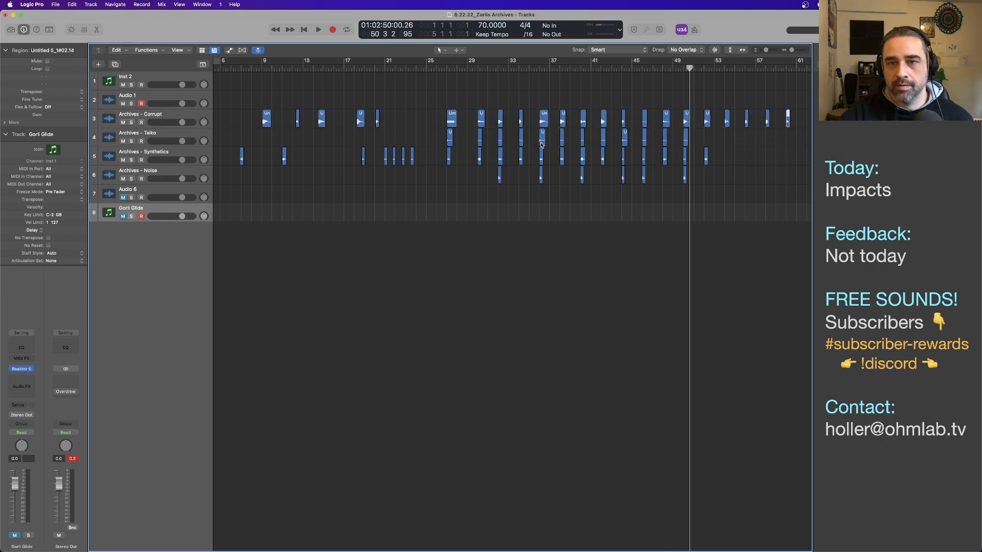
Copy Archives - Taiko regions from bars 36, 27, 42, 40 and 36 to bars 52, 54, 56, 58 and 60 respectively
drag(541, 144, 707, 146)
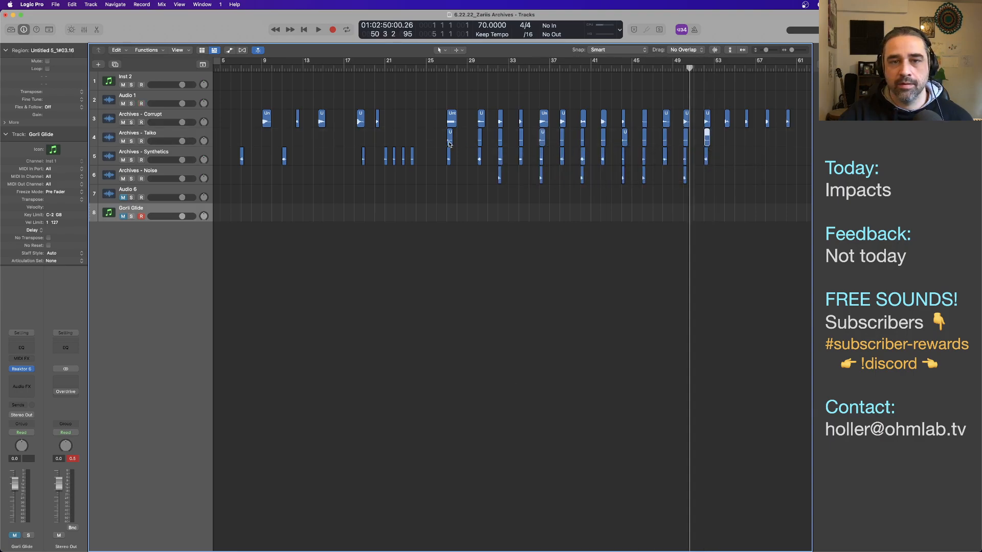
drag(449, 144, 729, 146)
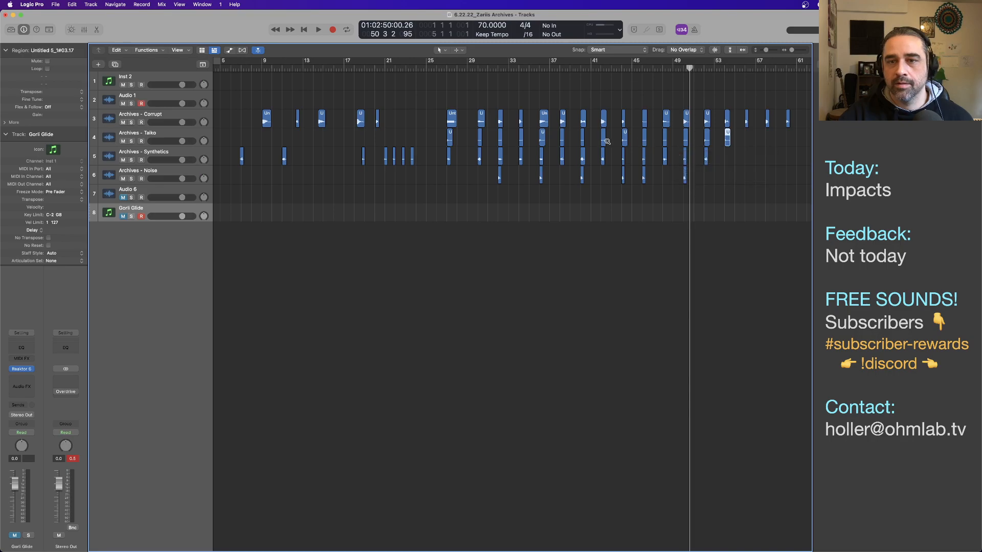
drag(604, 144, 747, 146)
drag(583, 146, 767, 147)
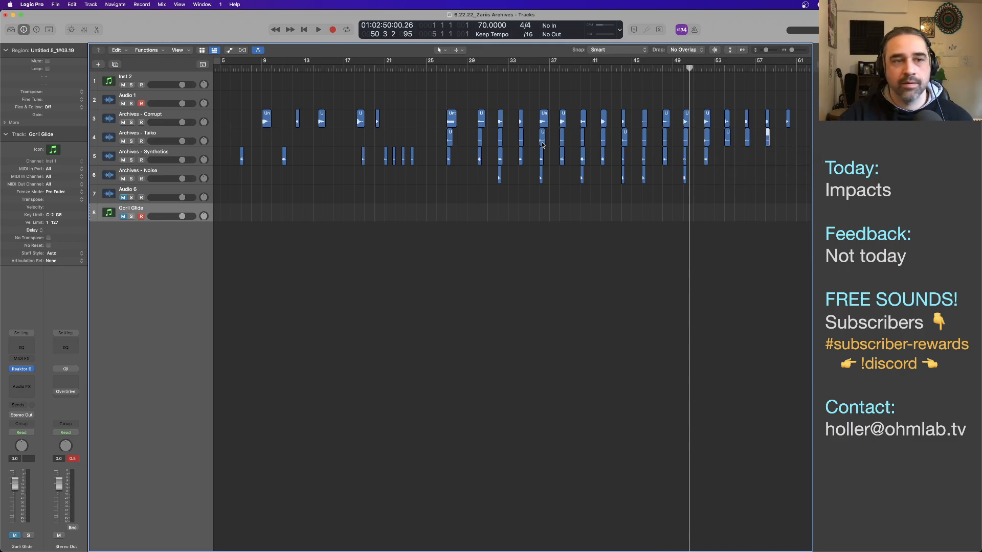
drag(543, 145, 789, 146)
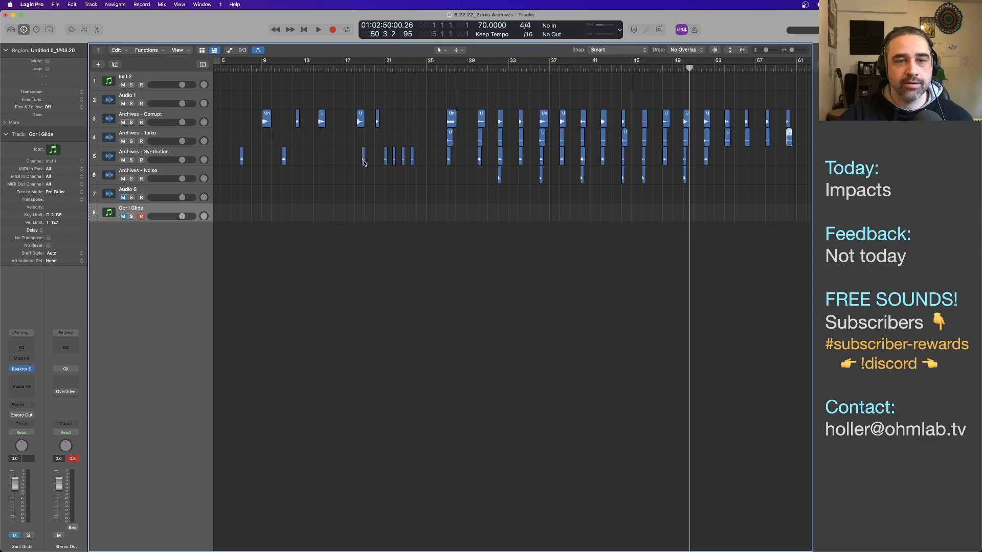
Move spare Synthetics regions to bars 54, 56, 58 and 60, and copy the Noise regions at bars 36 and 44 to bars 54 and 58
drag(363, 163, 709, 164)
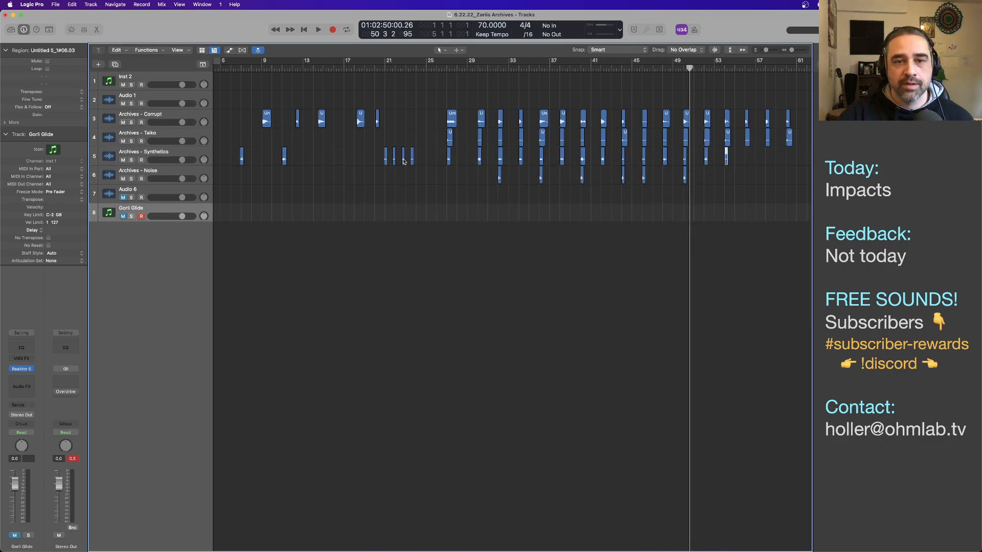
drag(403, 161, 746, 162)
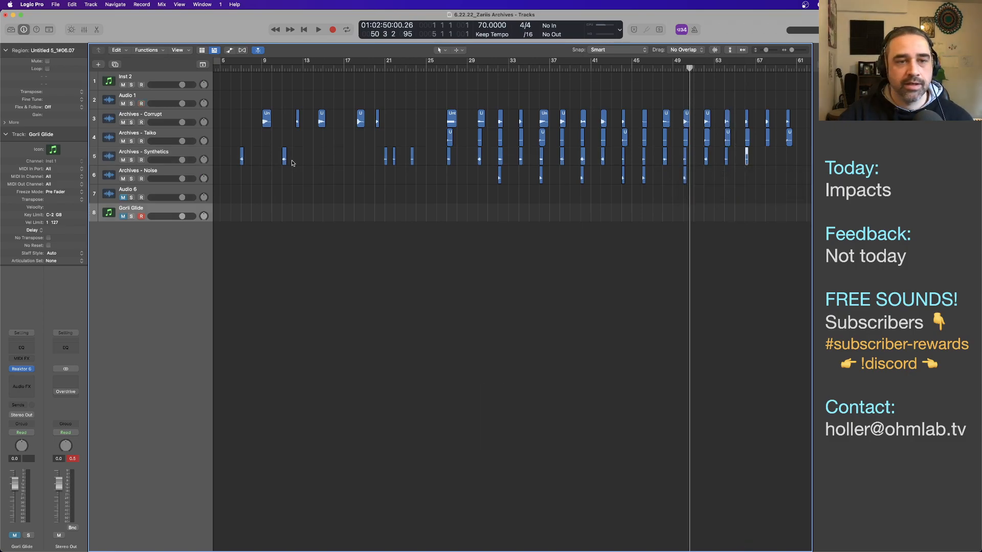
drag(284, 161, 767, 163)
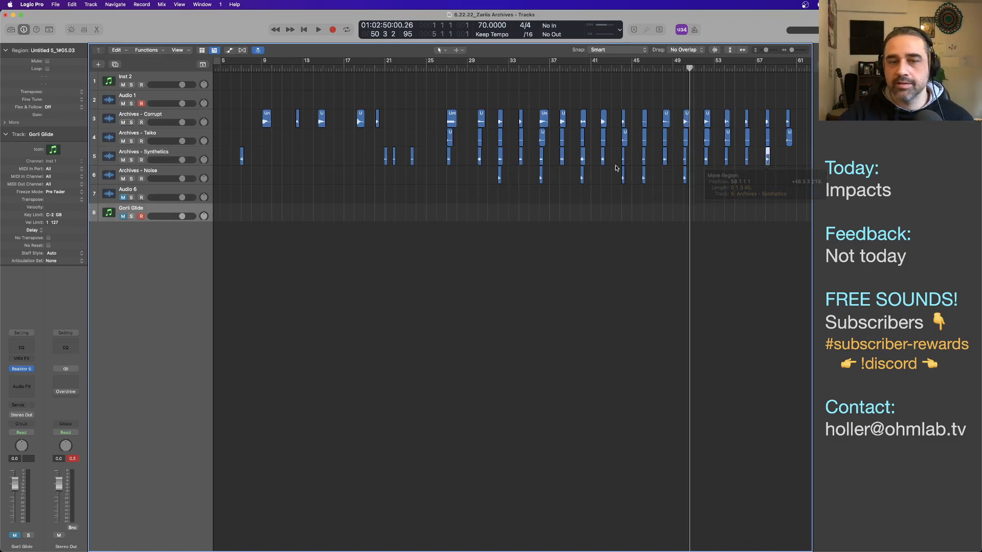
drag(242, 164, 786, 164)
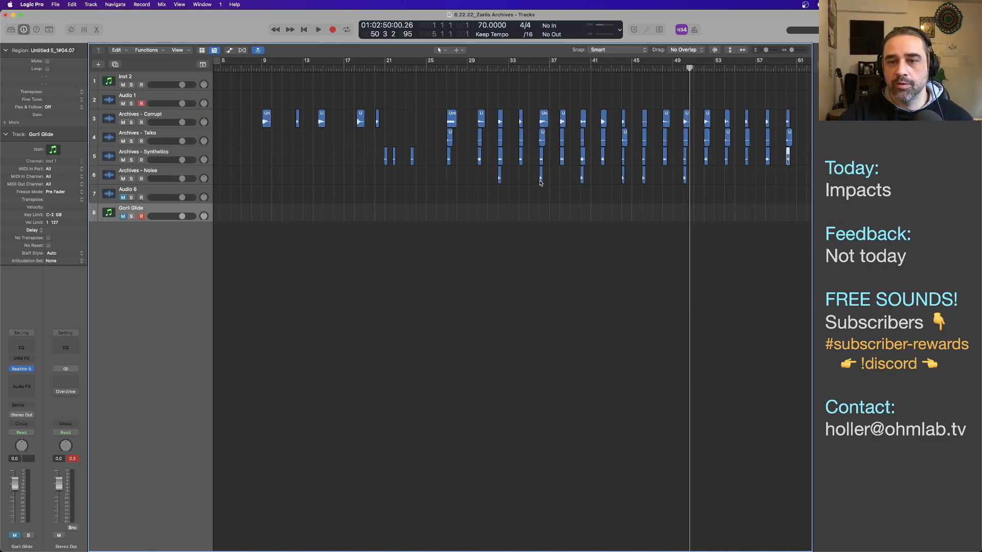
drag(541, 183, 727, 184)
drag(623, 183, 766, 184)
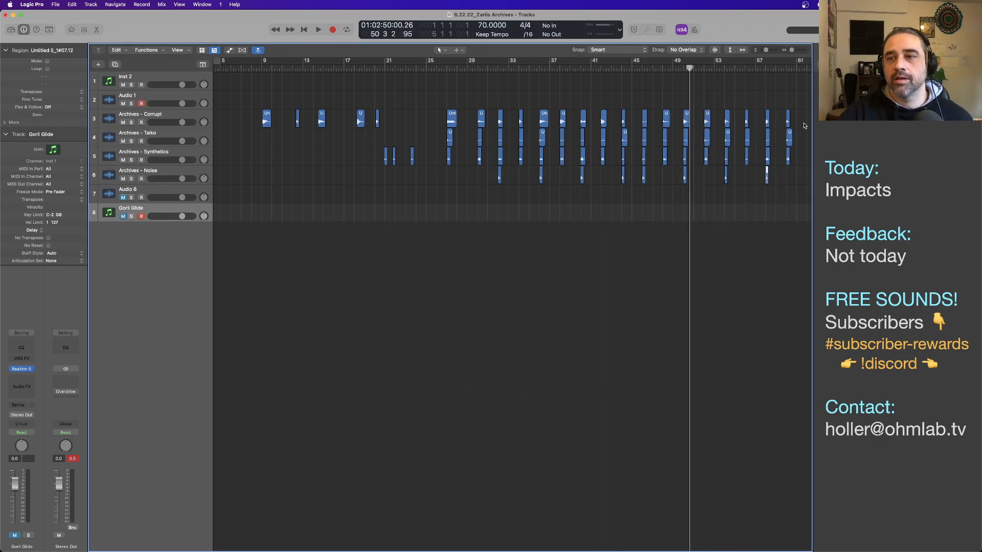
Select the stacked Archives - Corrupt regions and audition the layered impacts from bar 27 through bar 40
drag(718, 123, 451, 125)
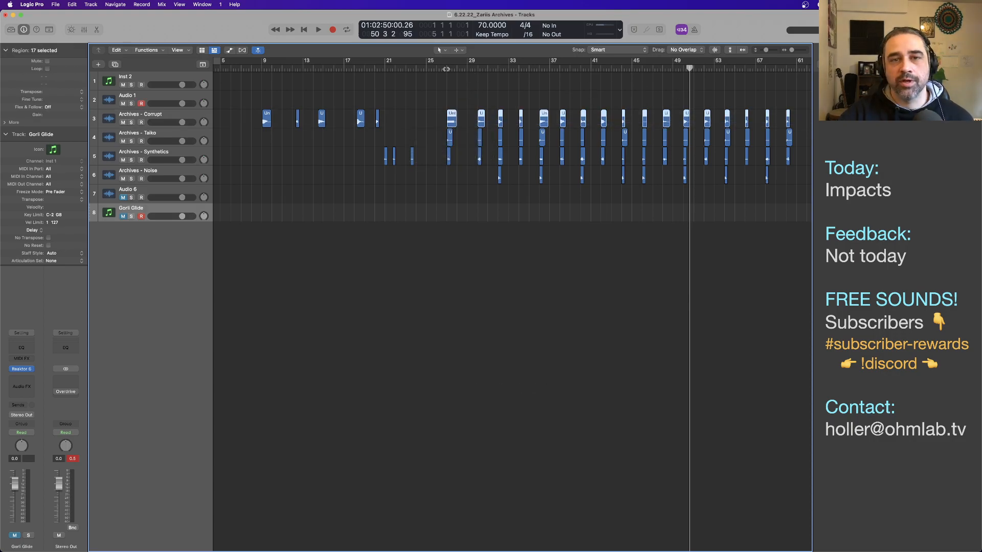
click(445, 69)
key(space)
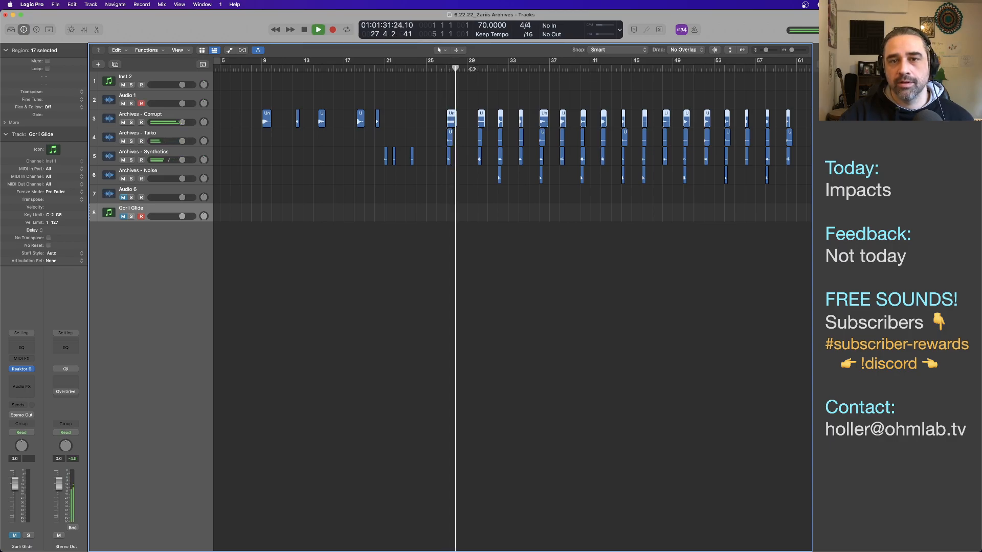
click(471, 68)
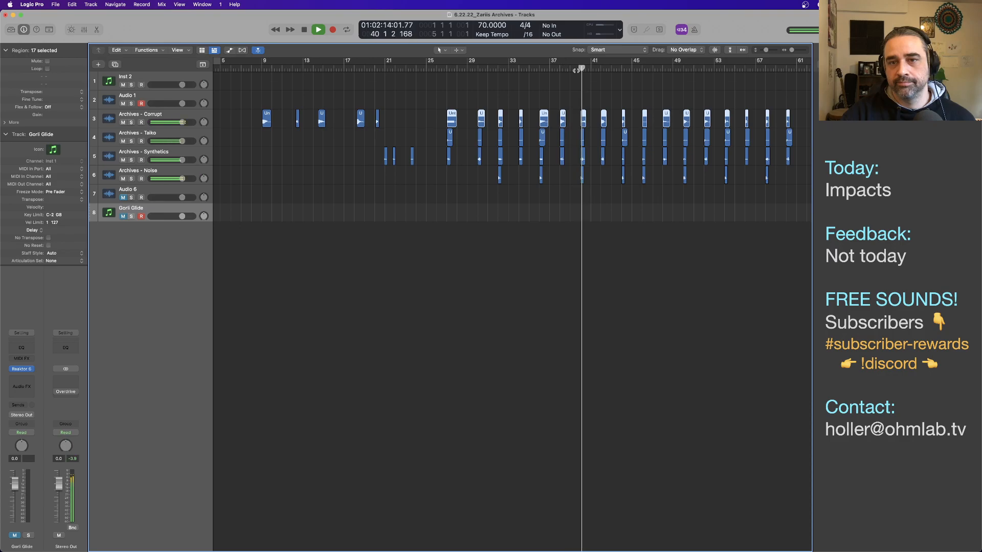
key(space)
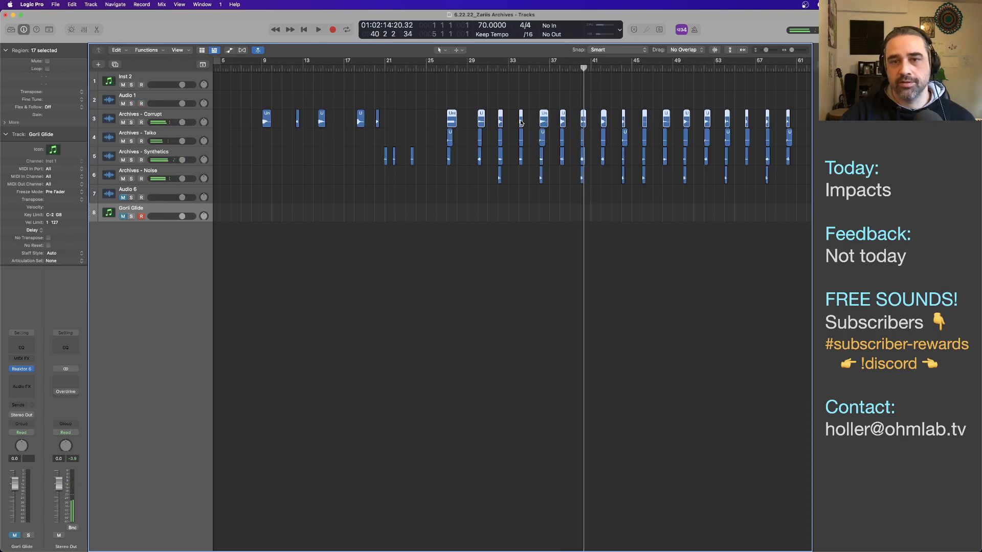
Replay the impacts at bars 34 and 36, and swap the Synthetics region at bar 36 for the spare one near bar 21
click(518, 68)
key(space)
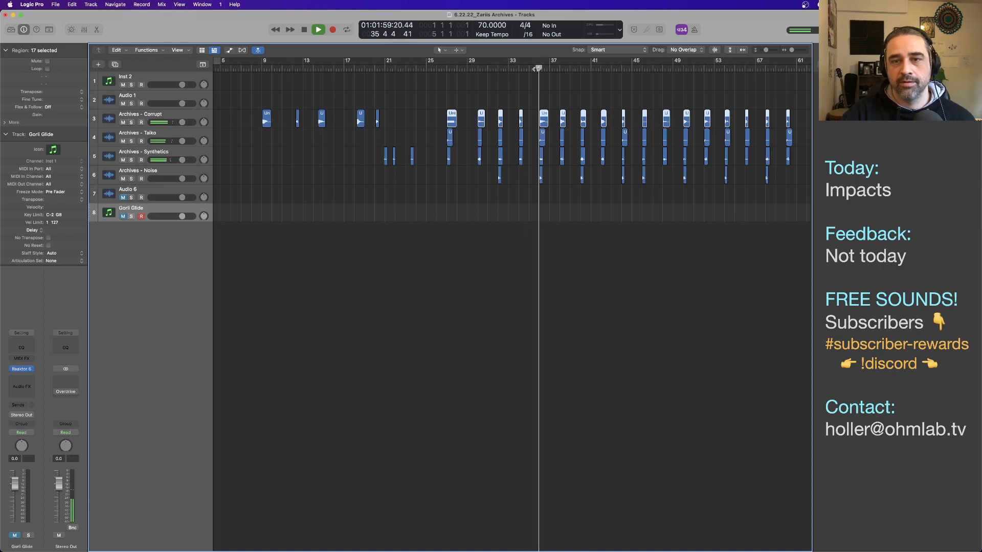
key(space)
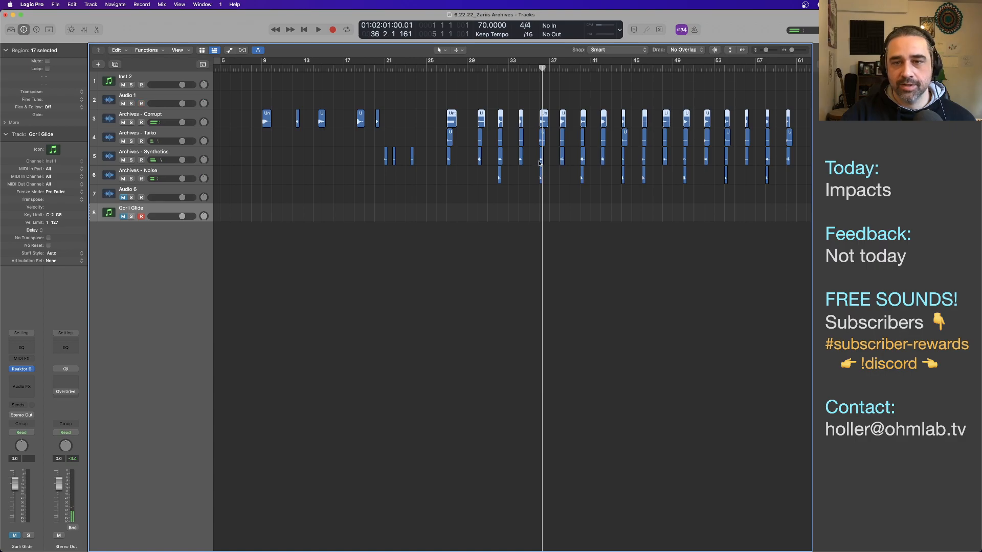
mouse_move(542, 162)
mouse_down()
mouse_move(550, 162)
mouse_move(354, 162)
mouse_move(540, 163)
mouse_up()
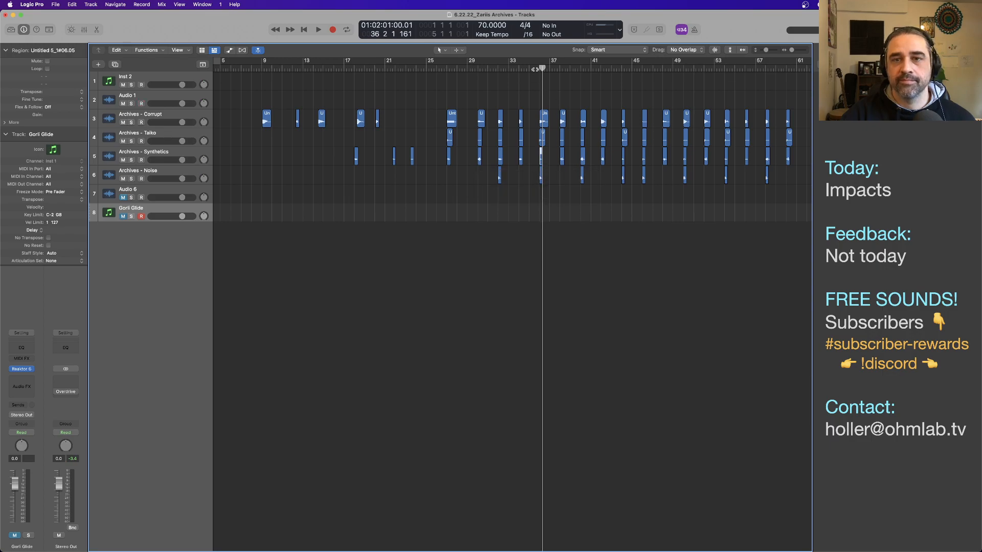
Audition each layered impact in turn from bar 36 through bar 60, and deselect all regions
key(space)
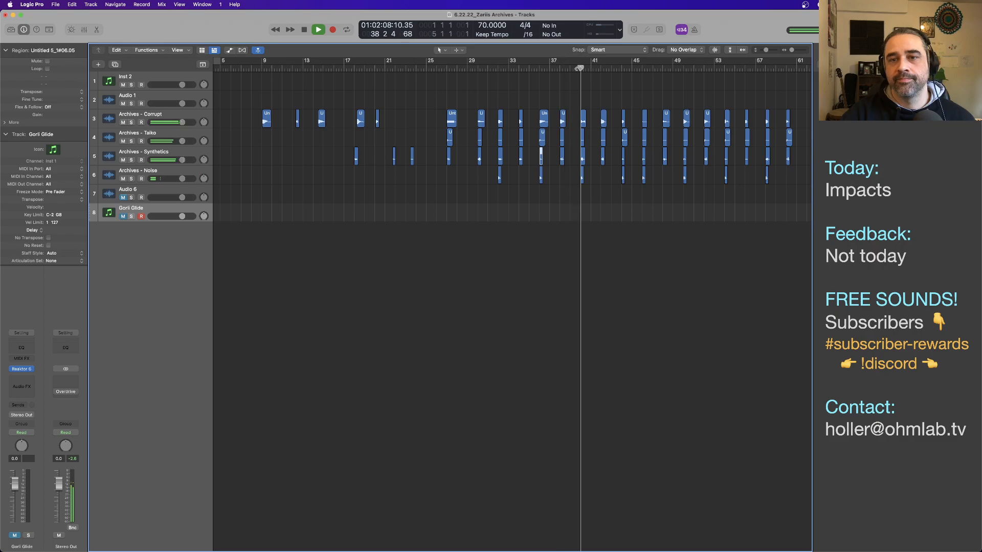
click(601, 68)
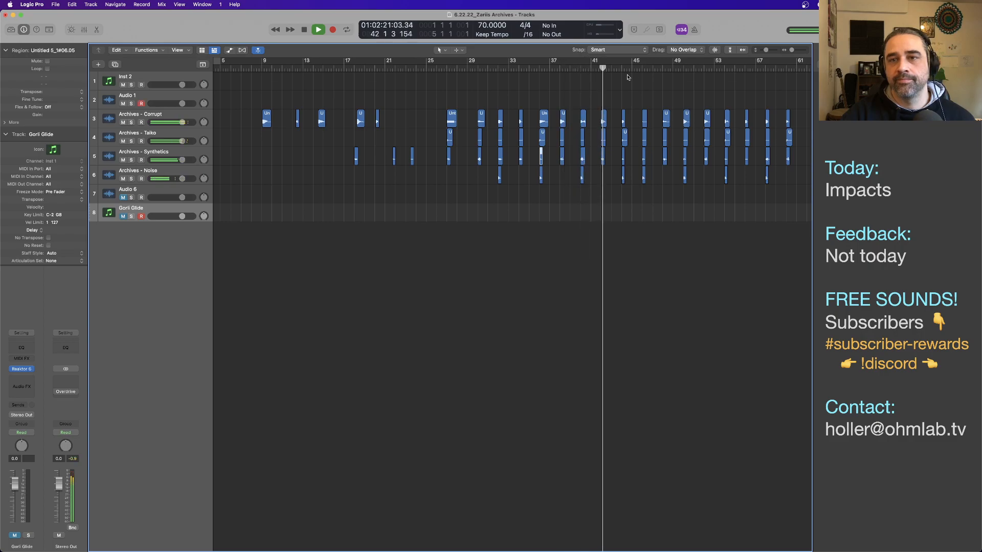
click(621, 69)
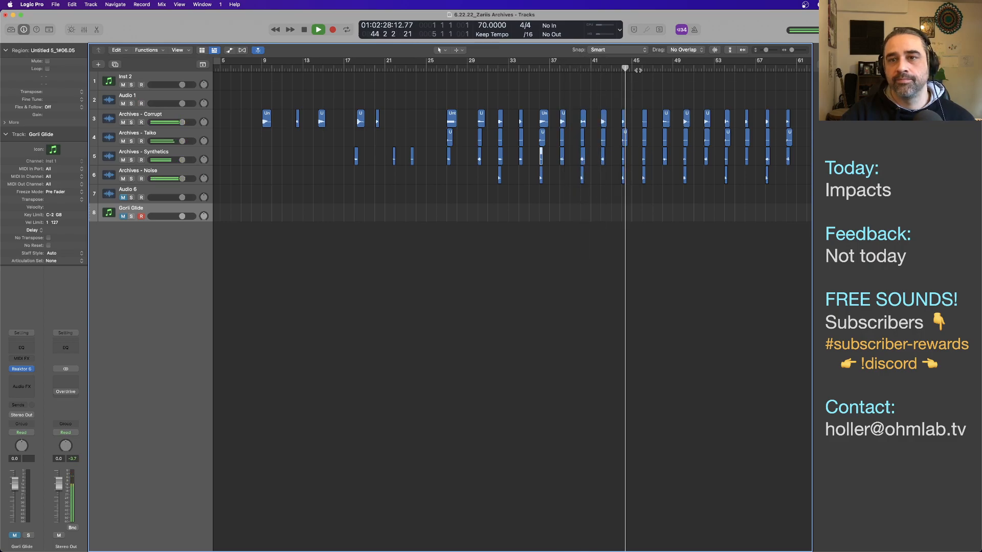
click(640, 70)
click(660, 68)
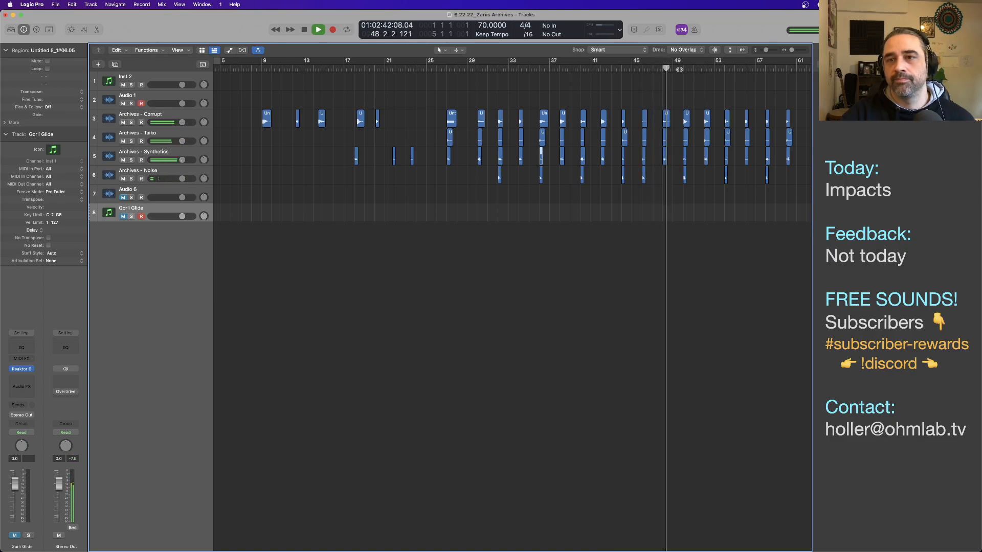
click(681, 69)
click(702, 69)
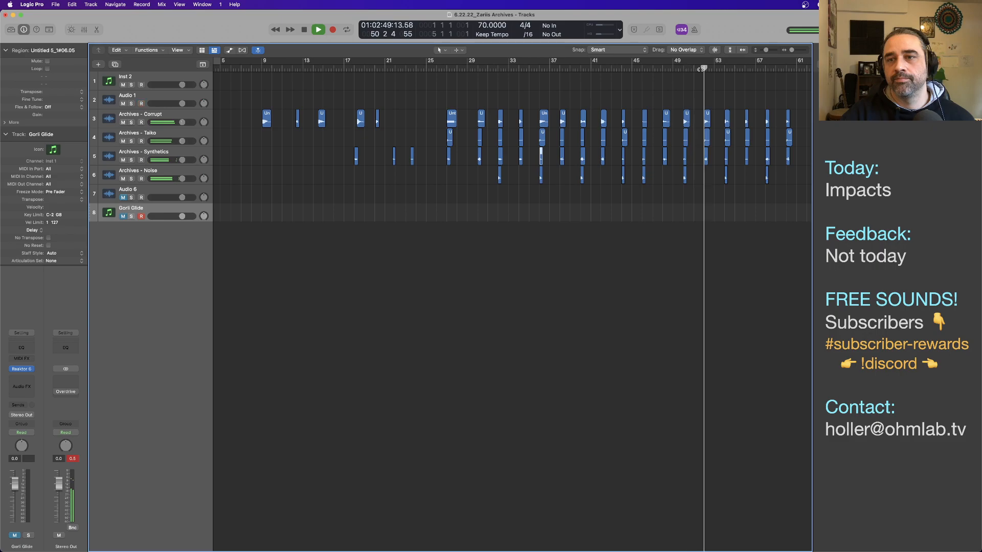
click(725, 69)
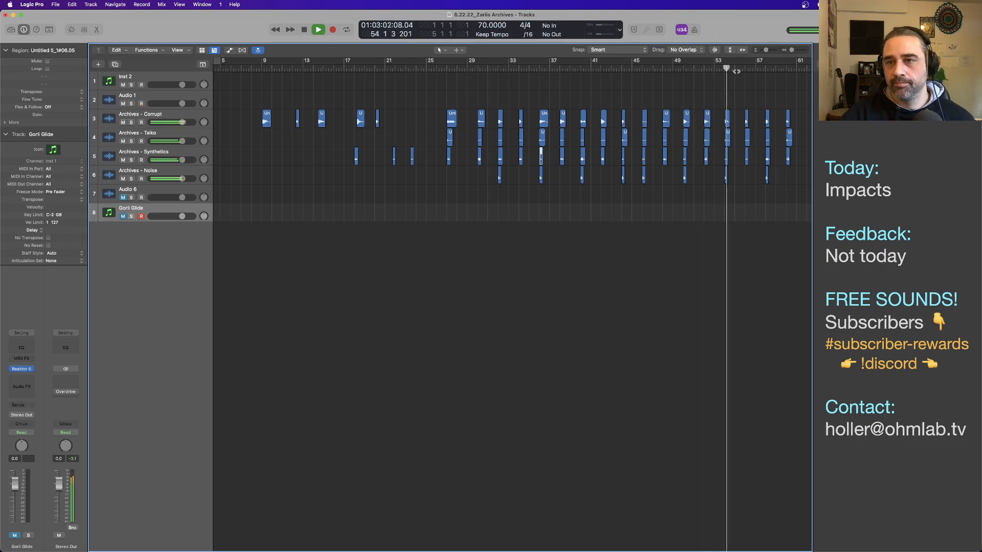
click(745, 68)
click(763, 68)
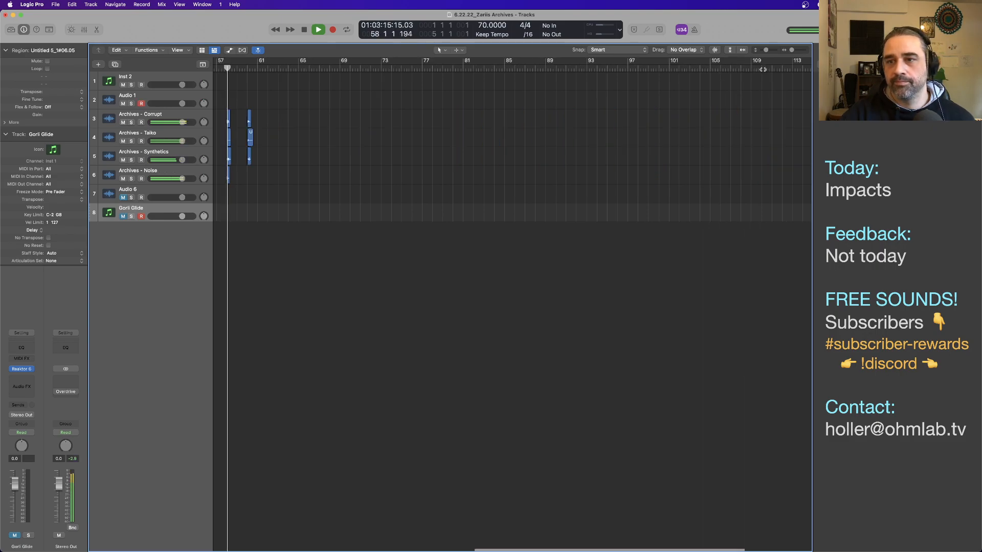
click(248, 69)
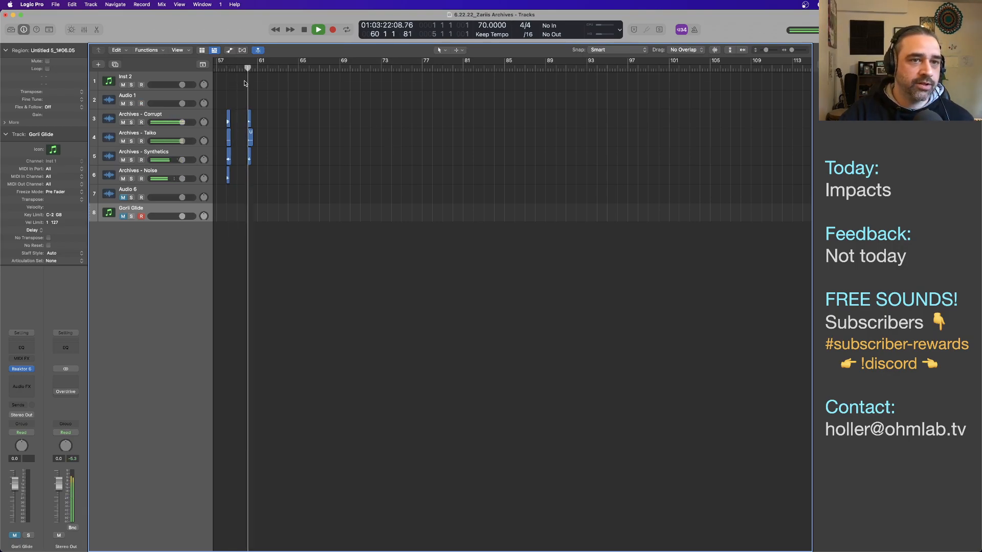
key(space)
scroll(340, 144, left, 10)
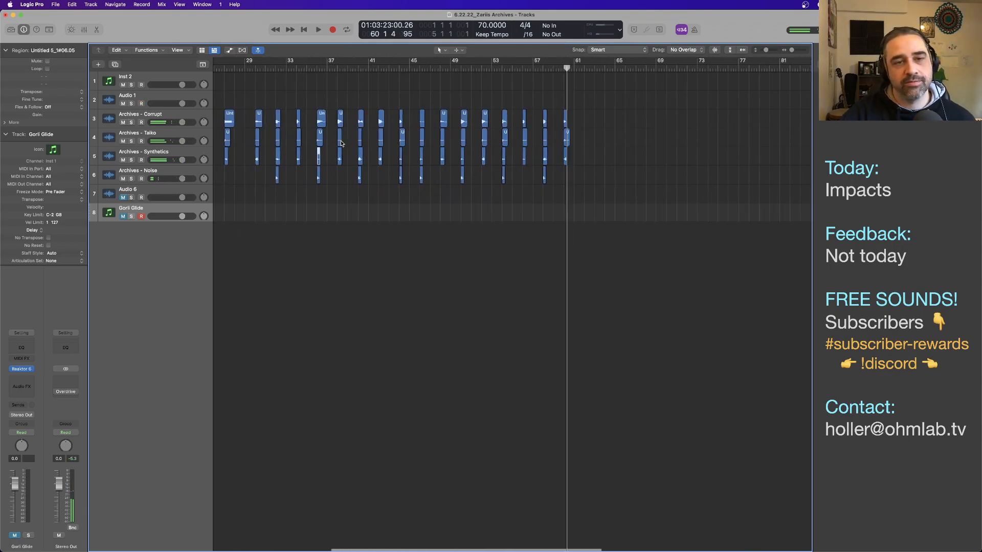
scroll(364, 145, left, 3)
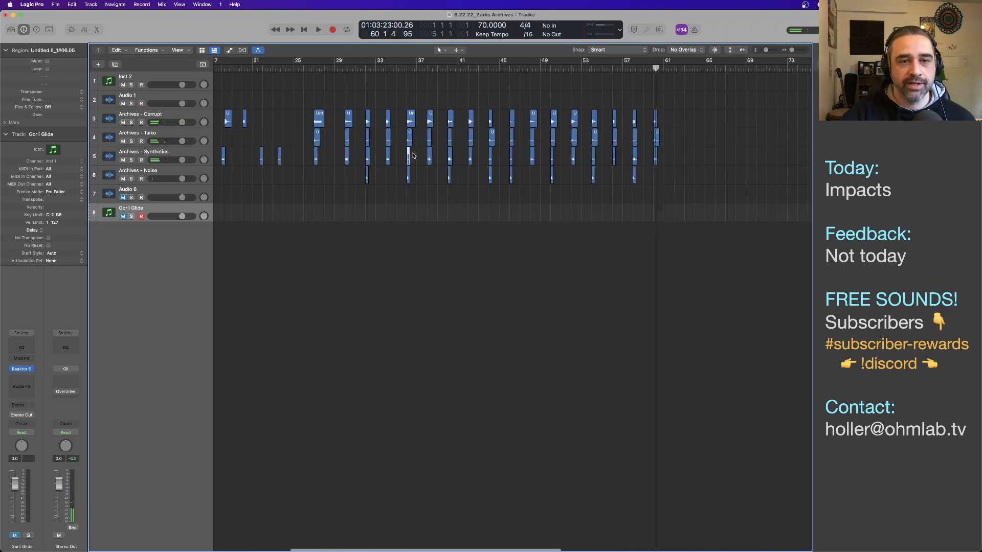
click(671, 107)
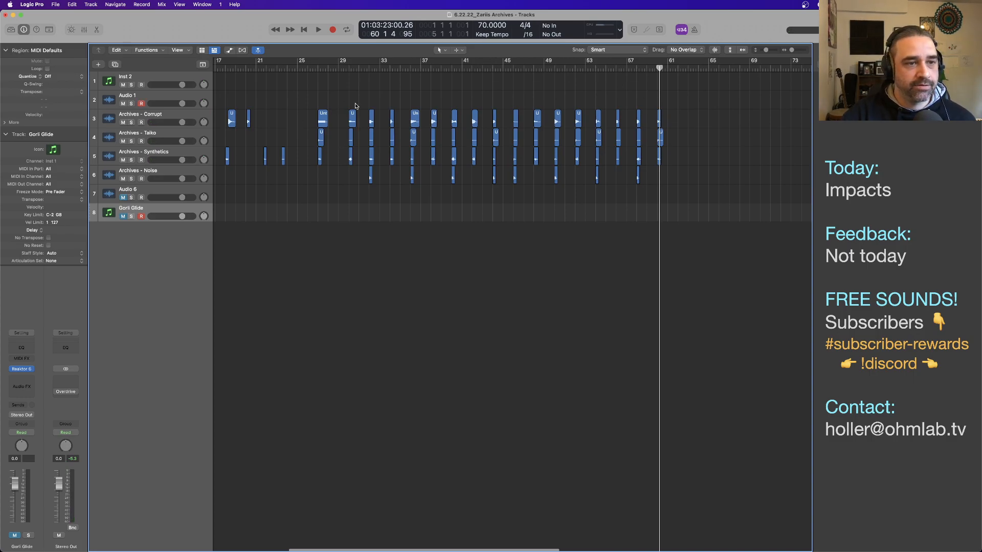
Remove Overdrive from the Stereo Out channel and insert the stereo Thermal plug-in in its place
click(77, 393)
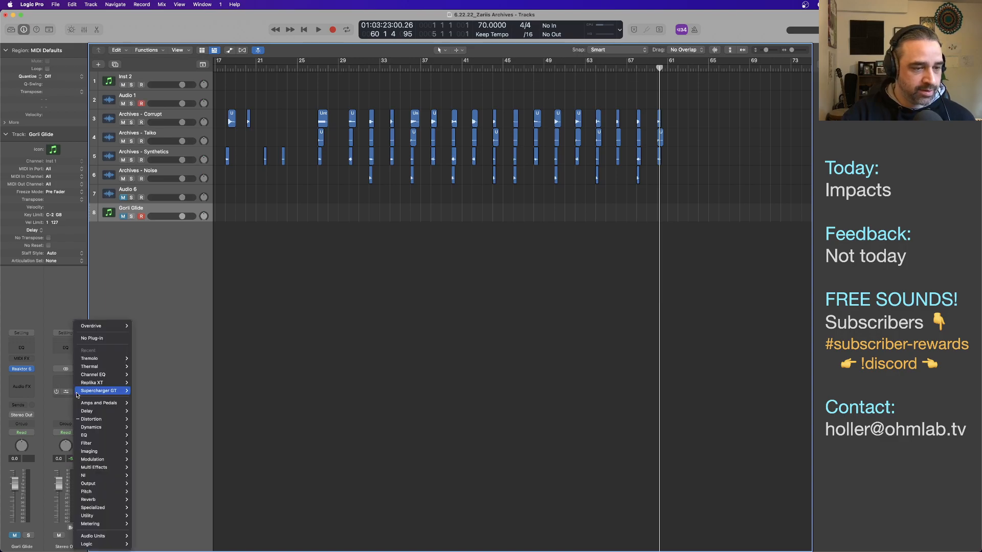
click(93, 338)
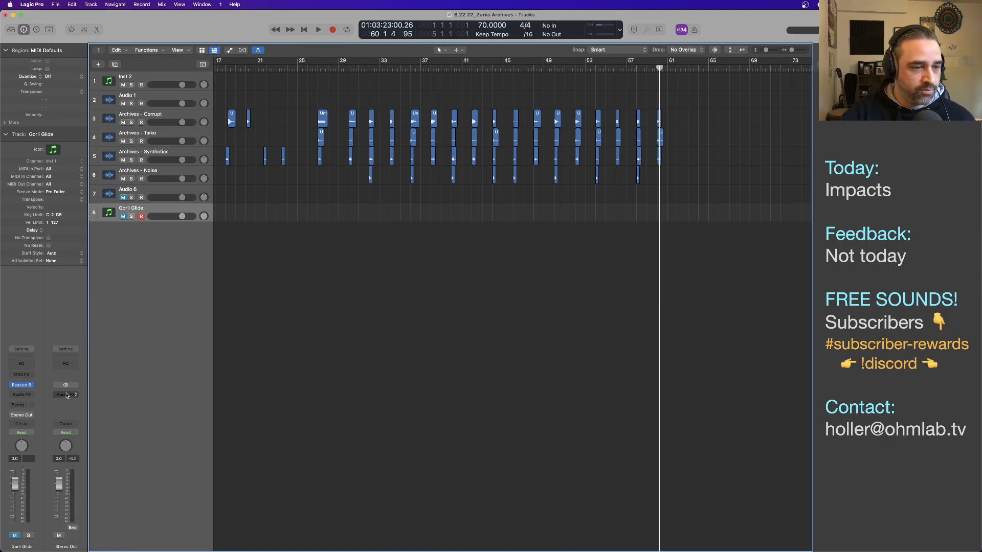
click(67, 395)
mouse_move(82, 423)
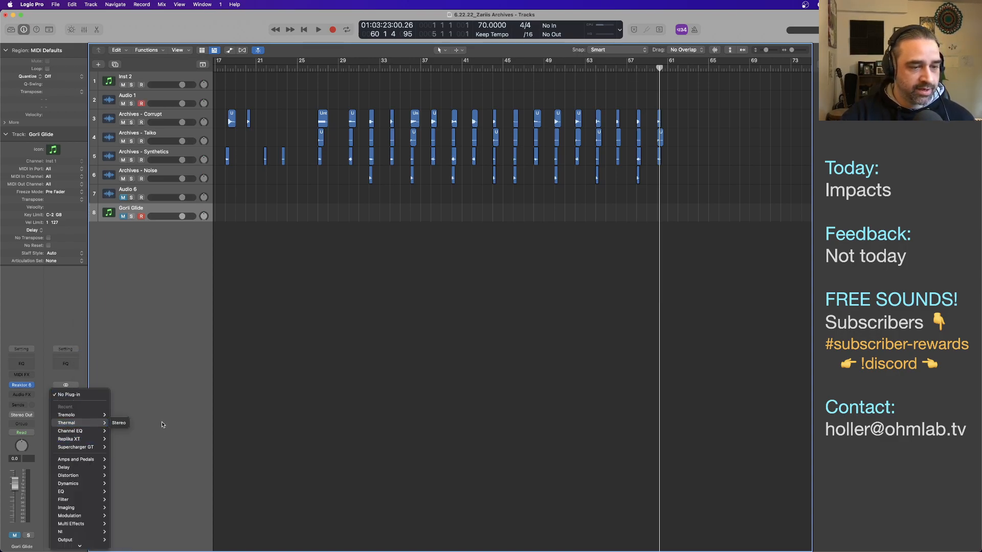
click(120, 424)
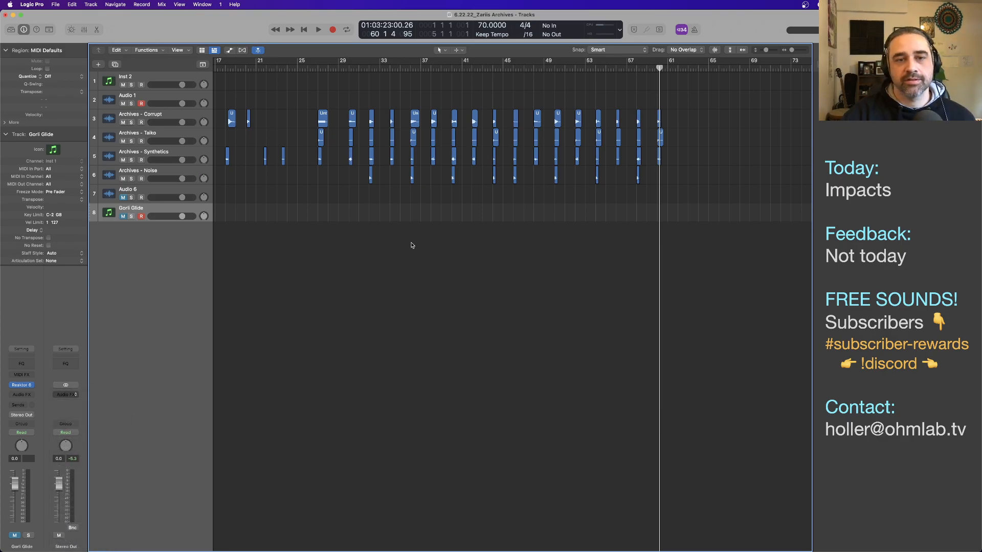
click(668, 148)
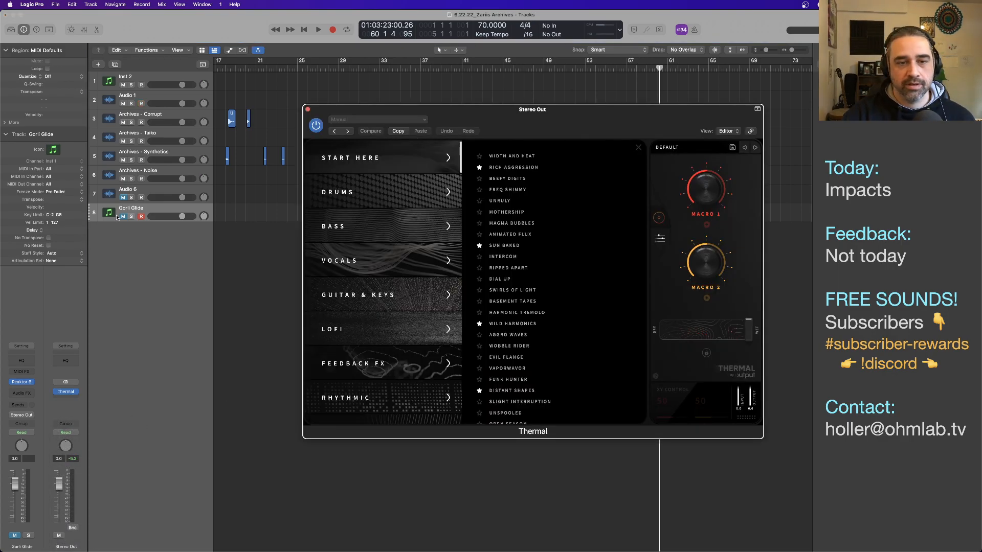
Try the Feedback FX preset Warm Titanium in Thermal with Dry/Wet at 23
click(381, 363)
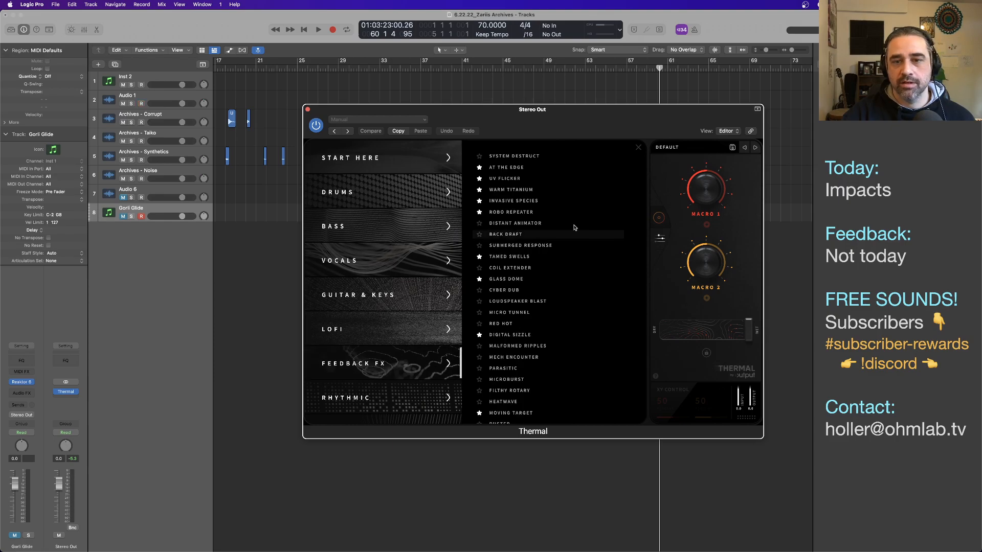
click(546, 189)
double_click(545, 191)
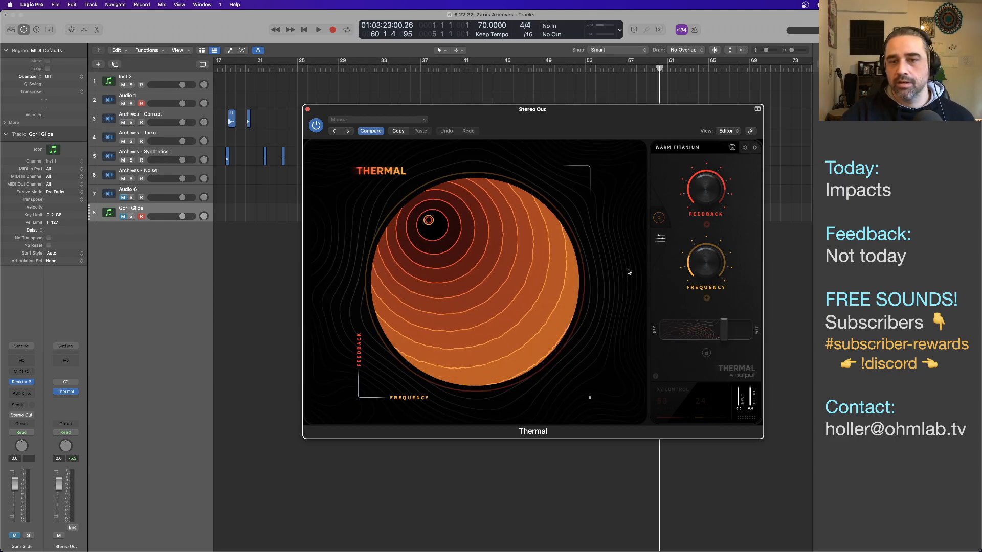
drag(726, 336, 683, 337)
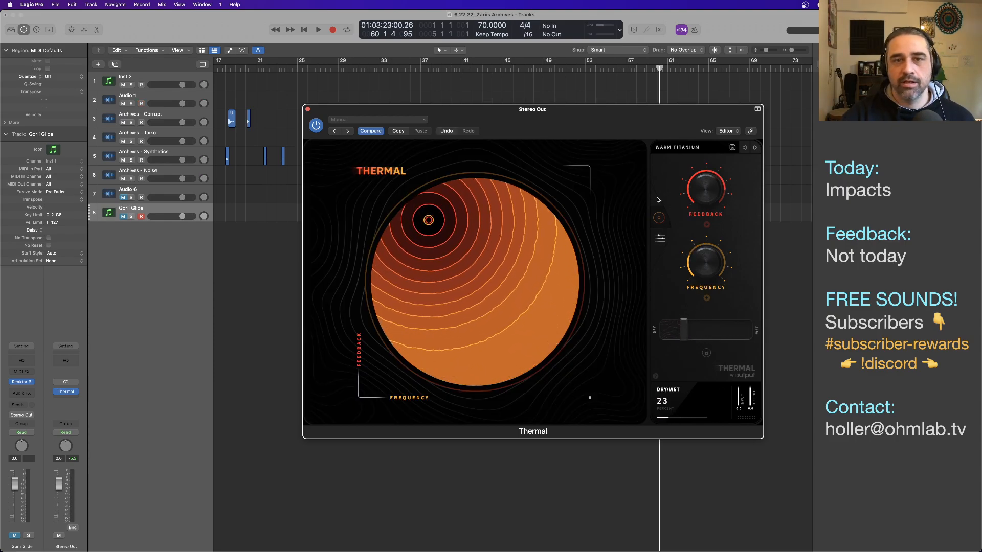
Play the impacts through Thermal from bar 50, with the plug-in window moved clear of the upcoming regions
drag(607, 110, 571, 226)
click(554, 67)
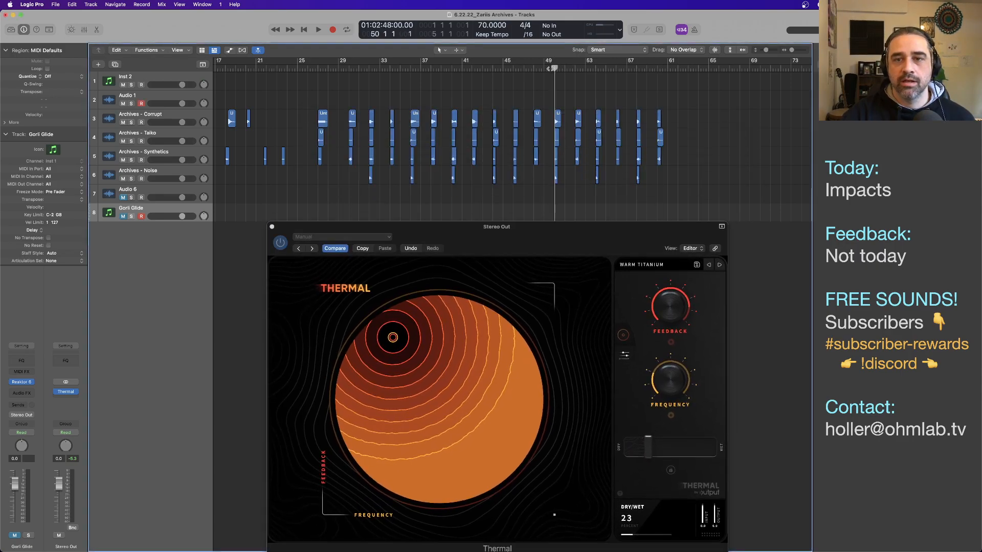
key(space)
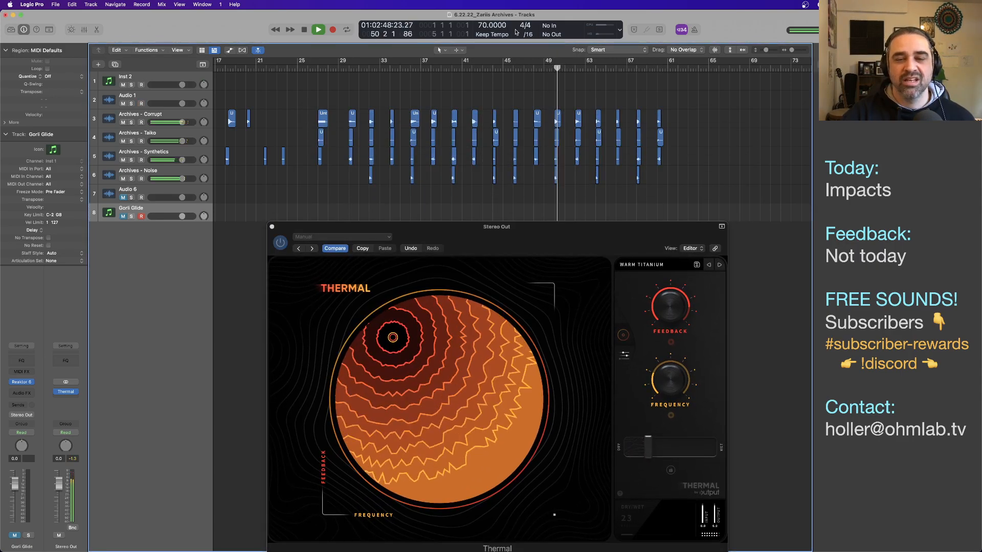
drag(516, 242, 356, 138)
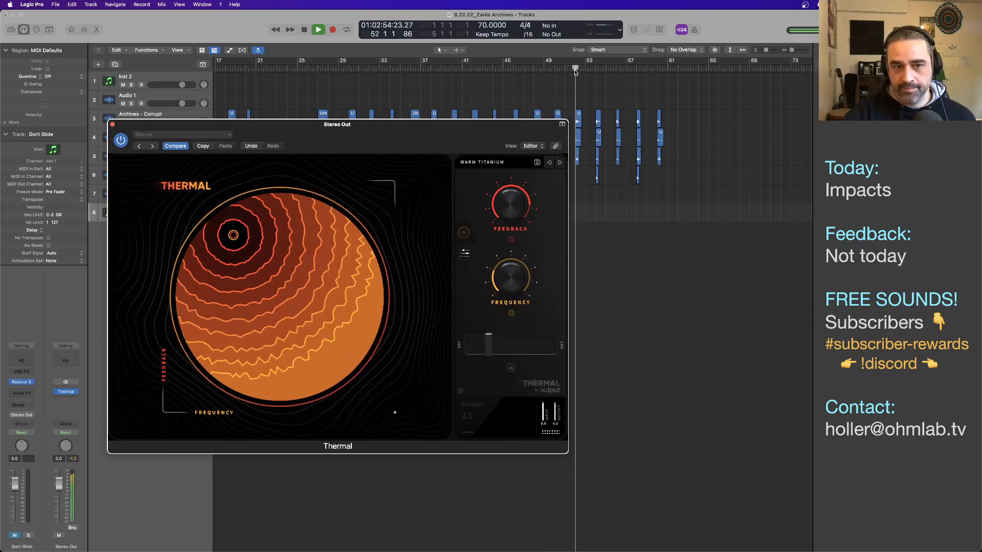
Load the Invasive Species preset in Thermal, set its Dry/Wet to 33 during playback, and close the plug-in window
click(482, 162)
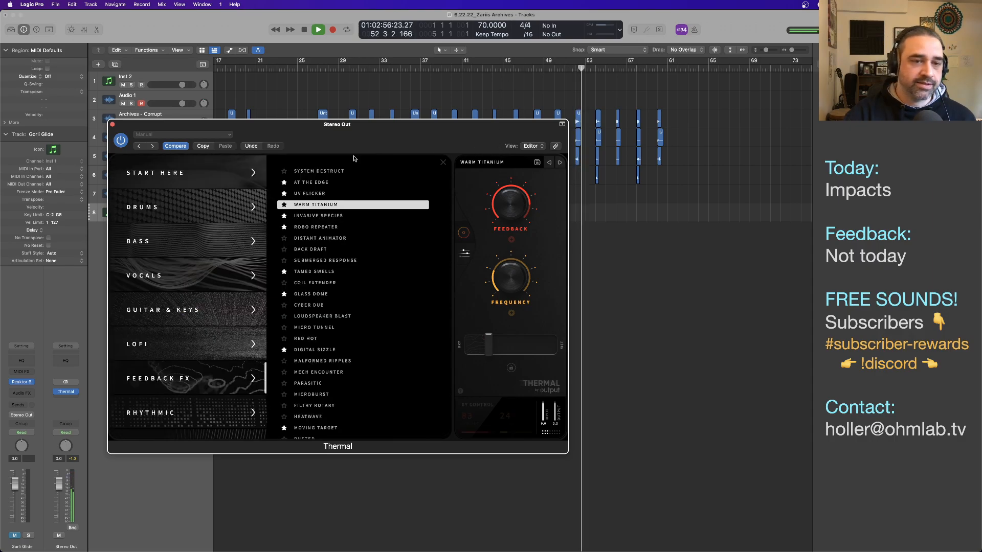
click(331, 216)
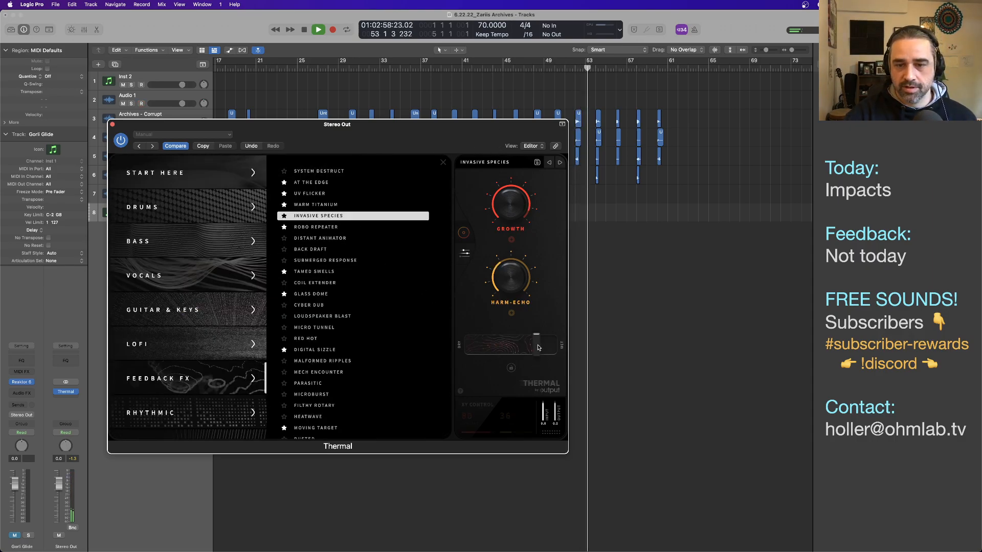
drag(536, 344, 504, 346)
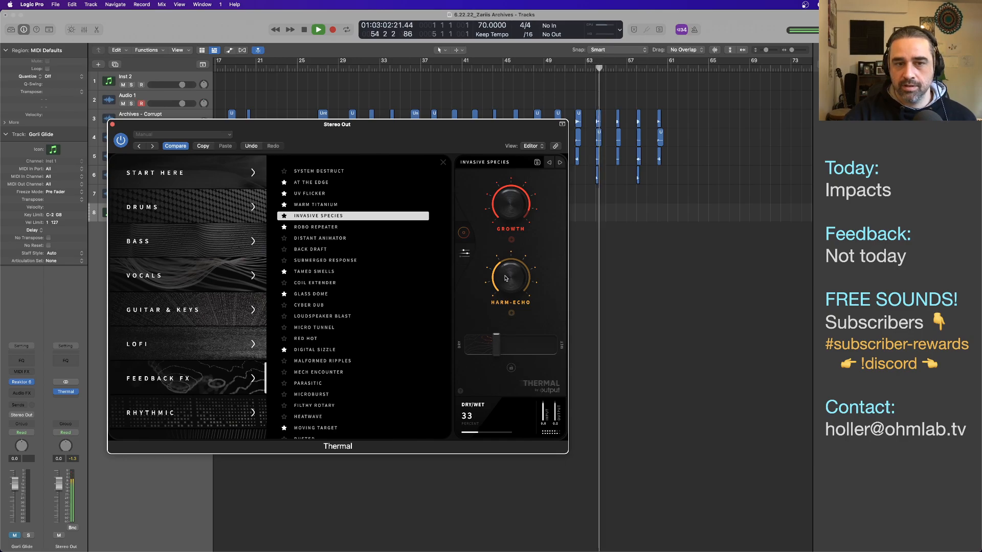
key(space)
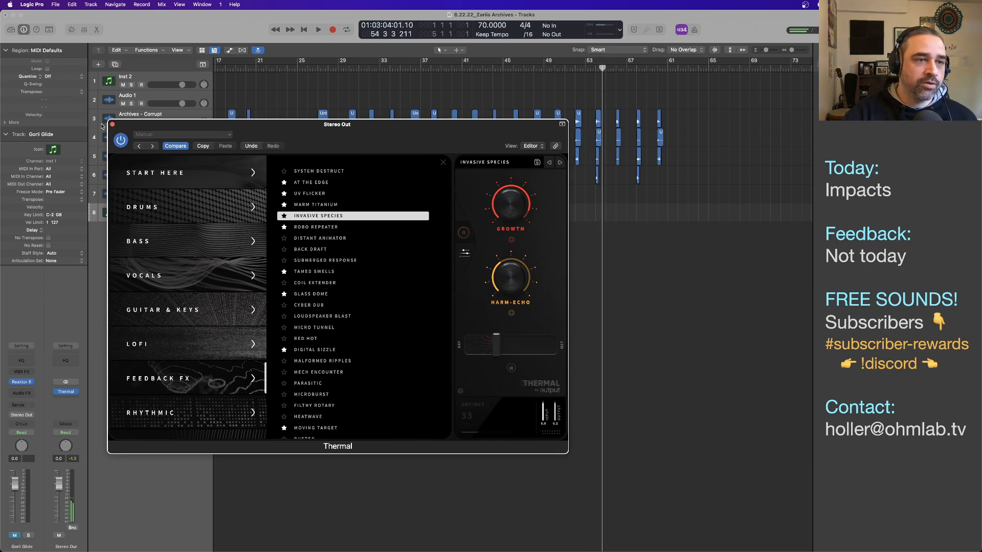
click(113, 124)
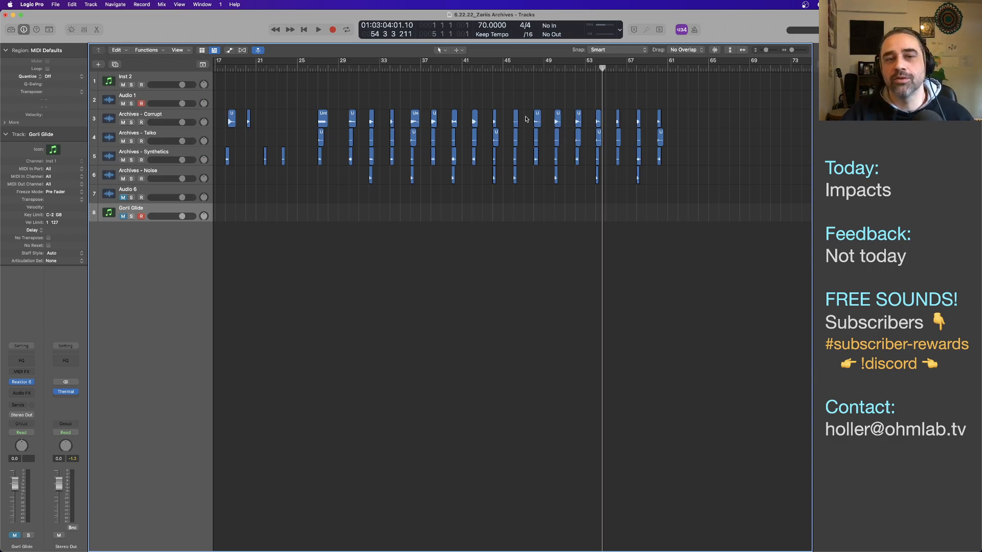
scroll(456, 139, left, 5)
scroll(455, 141, left, 2)
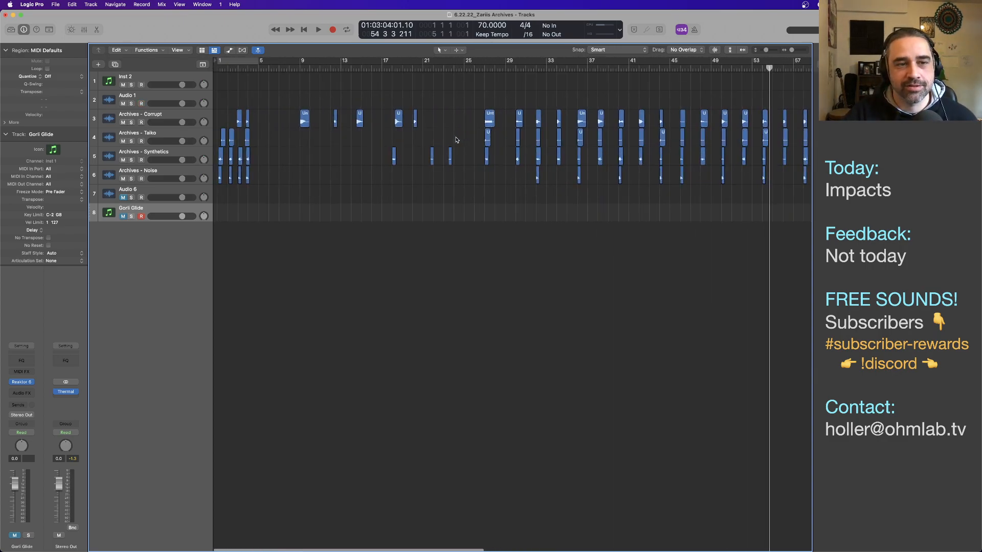
Assemble a layered impact at bar 62 by moving in leftover Corrupt, Taiko, Synthetics and Noise regions from the first bars
scroll(290, 132, down, 5)
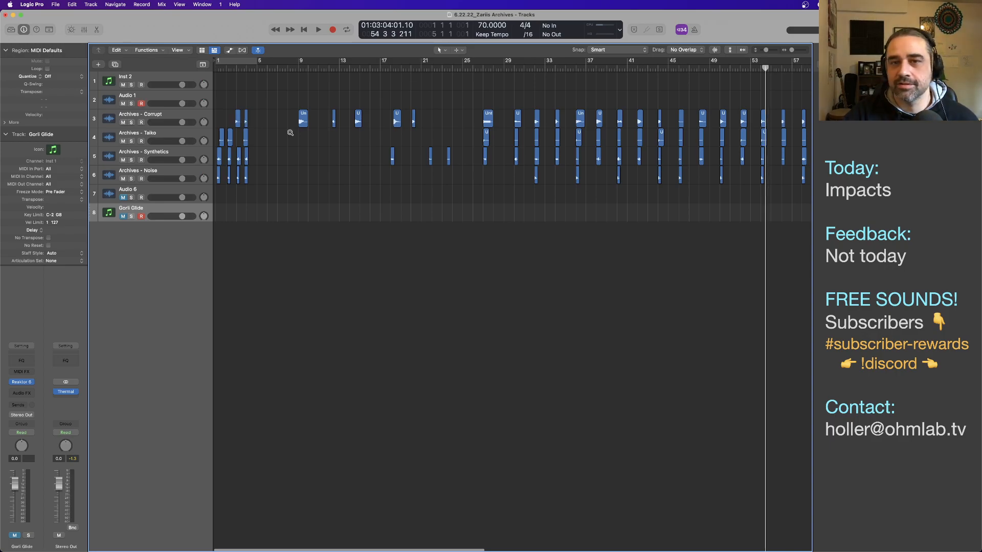
drag(229, 127, 589, 129)
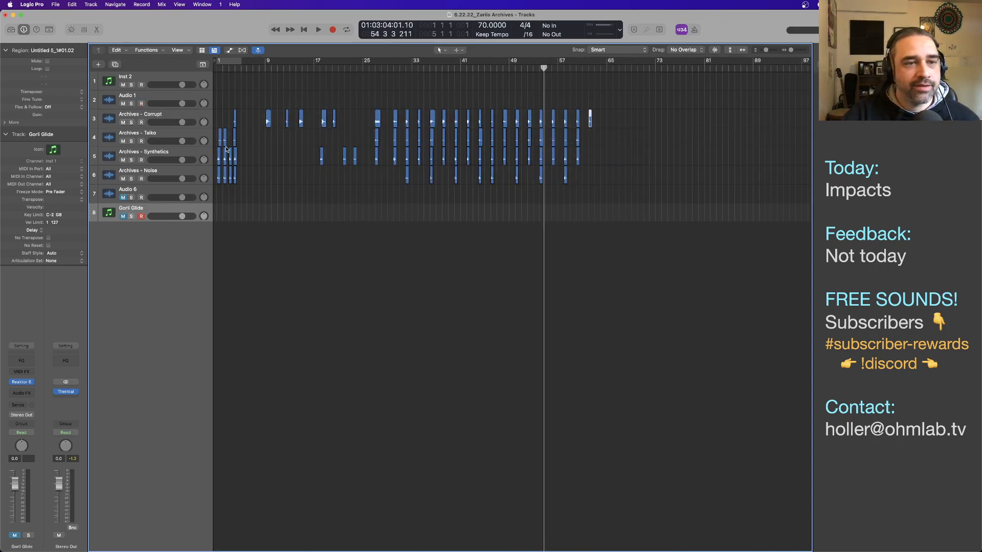
drag(225, 146, 590, 147)
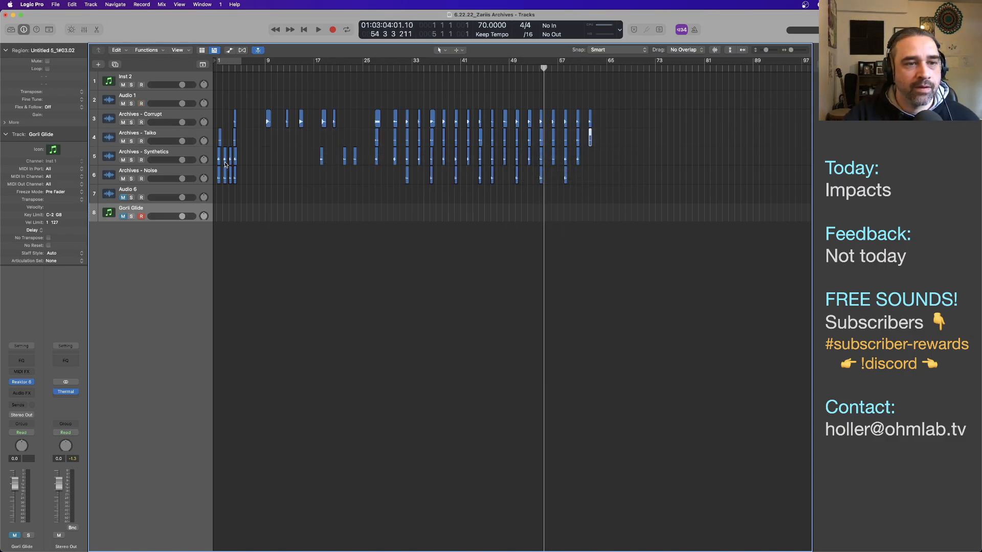
drag(225, 164, 590, 163)
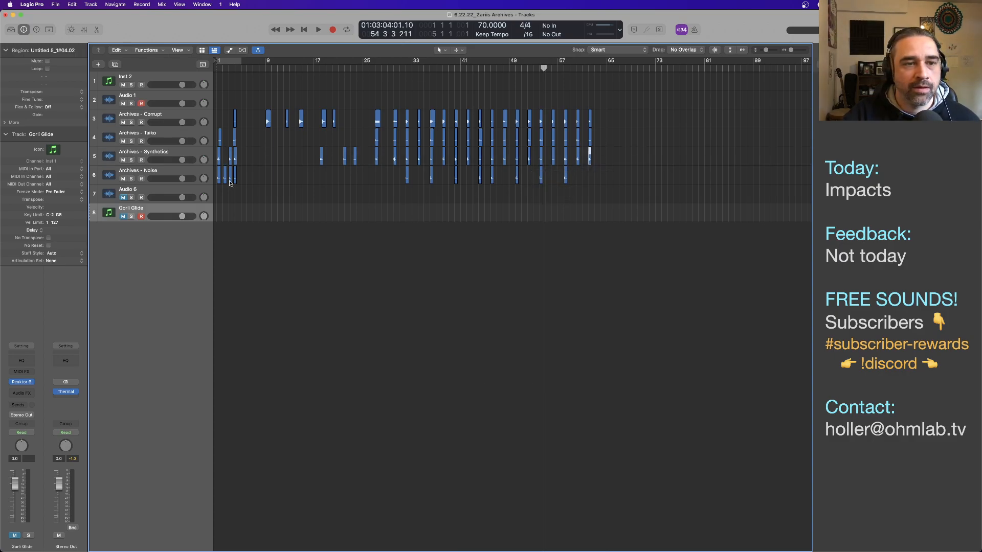
drag(231, 183, 590, 182)
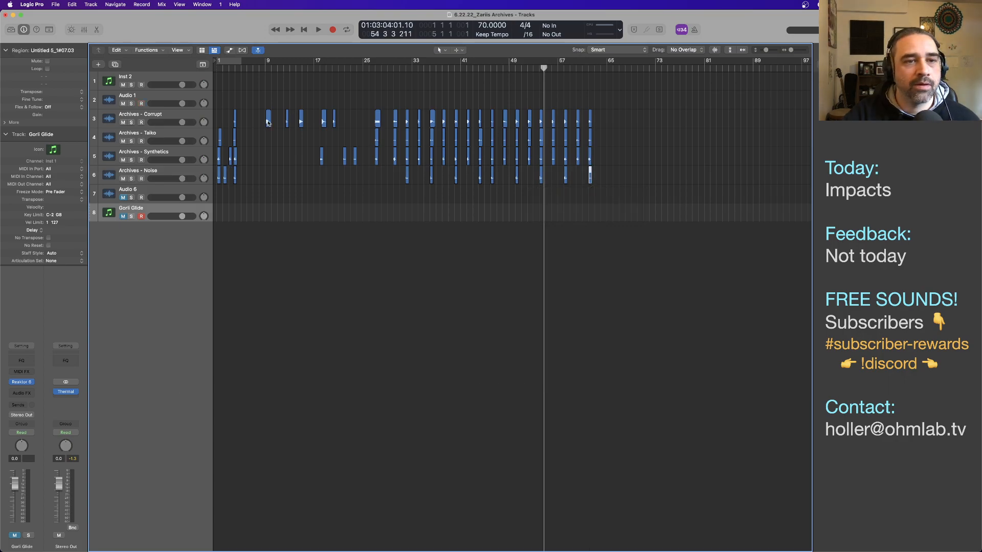
Build the impact at bar 64 from unused Corrupt, Taiko and Synthetics regions in the opening bars
drag(235, 120, 601, 125)
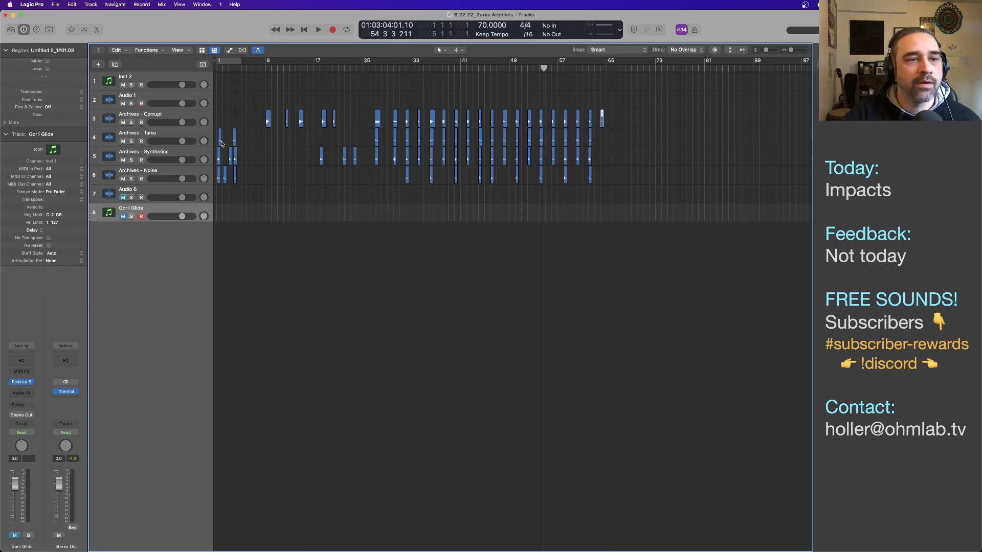
drag(221, 143, 603, 144)
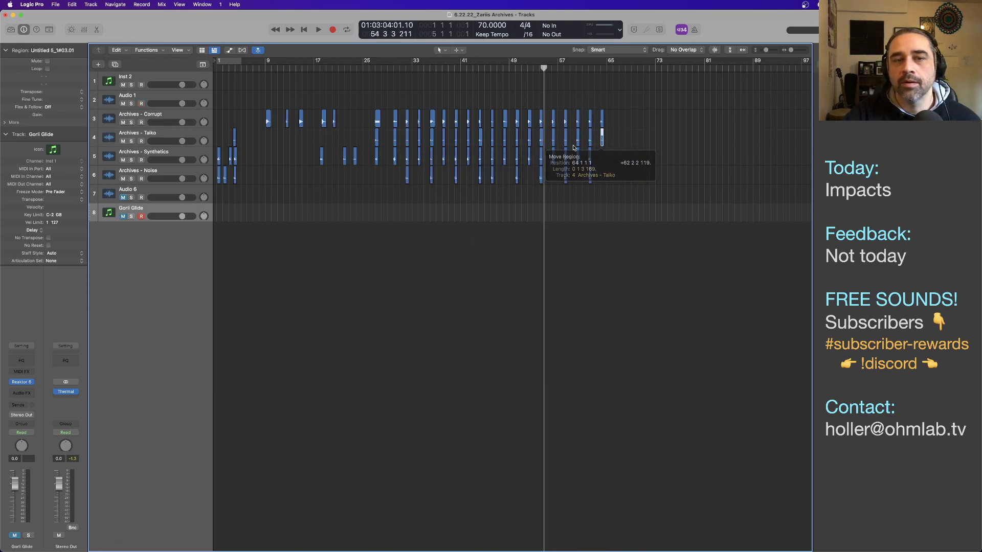
drag(232, 165, 602, 165)
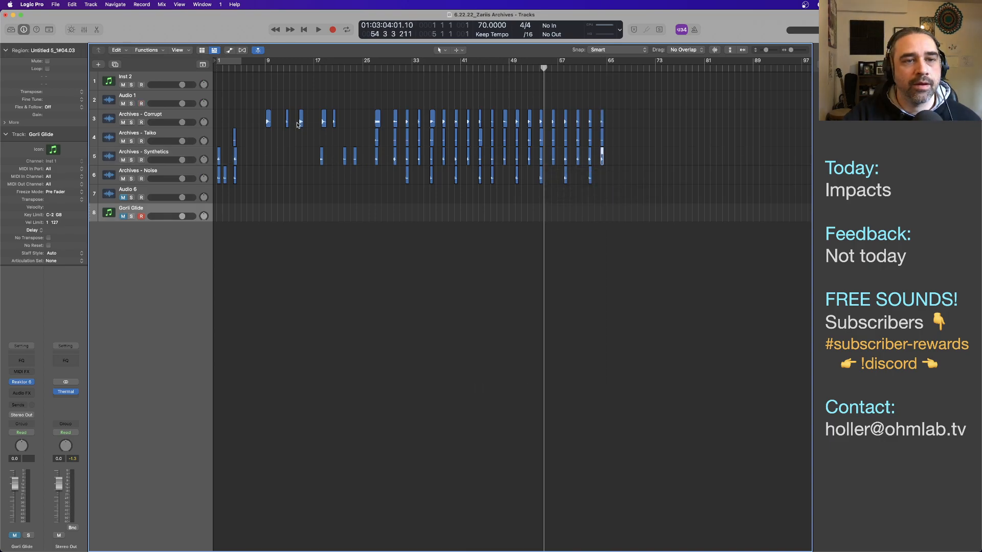
Stack unused Corrupt, Taiko, Synthetics and Noise regions at bar 66 to form another four-layer impact
drag(300, 124, 615, 124)
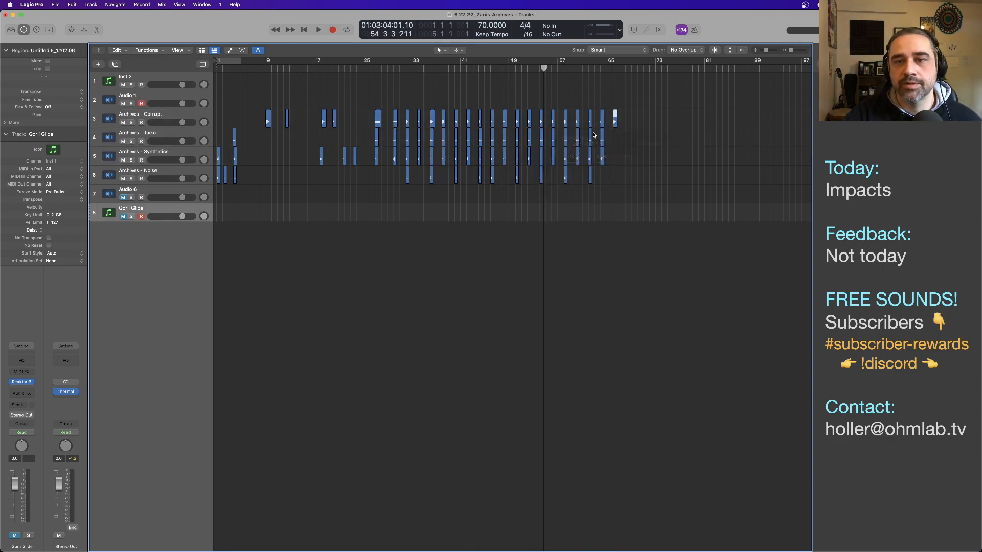
drag(234, 138, 614, 144)
drag(323, 162, 614, 162)
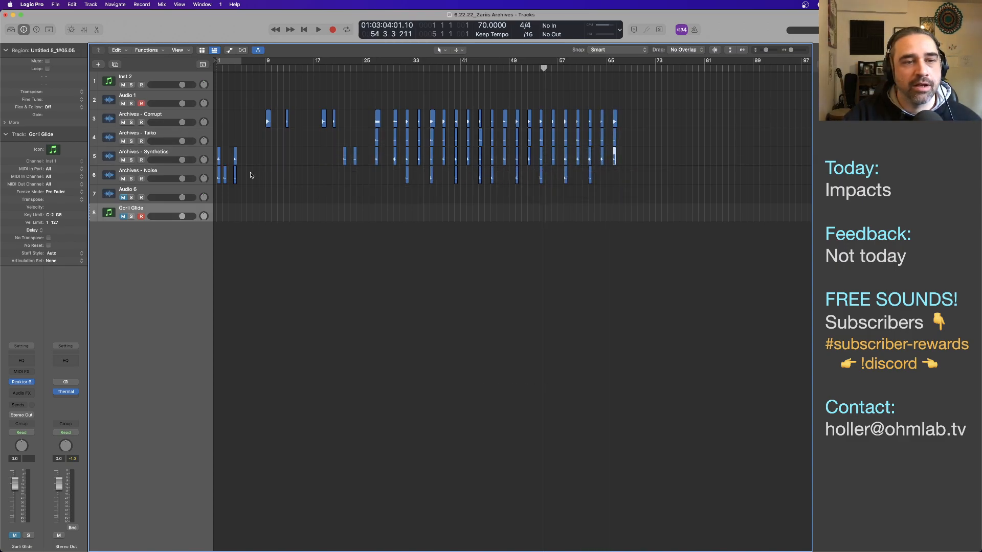
drag(492, 199, 616, 182)
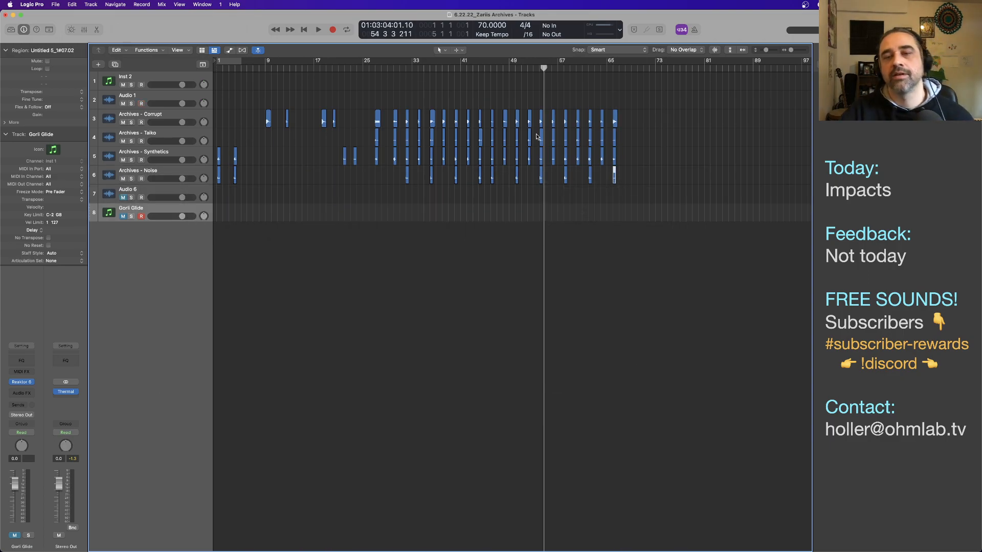
Play the new impacts from bar 60 through bar 66 and replay the one at bar 62
click(574, 69)
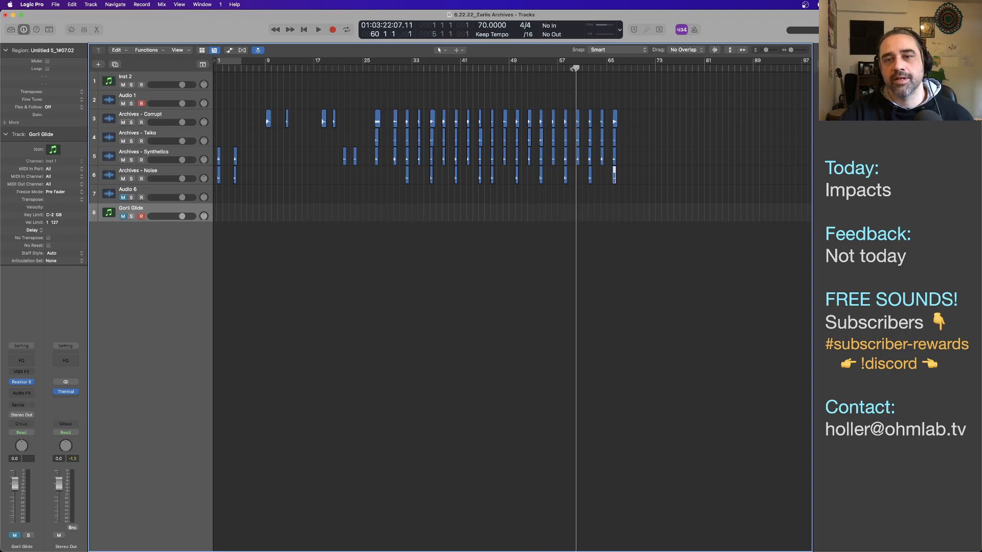
key(space)
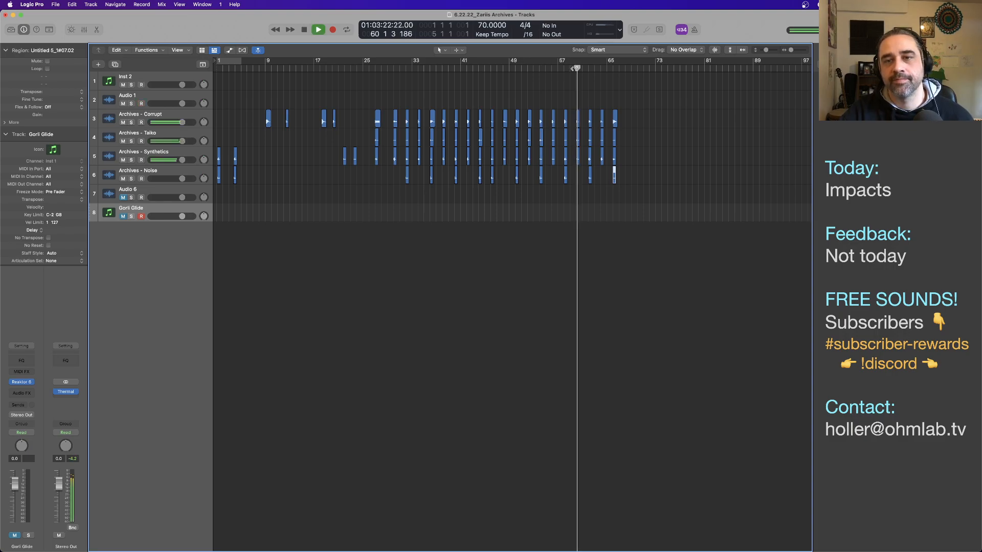
click(590, 69)
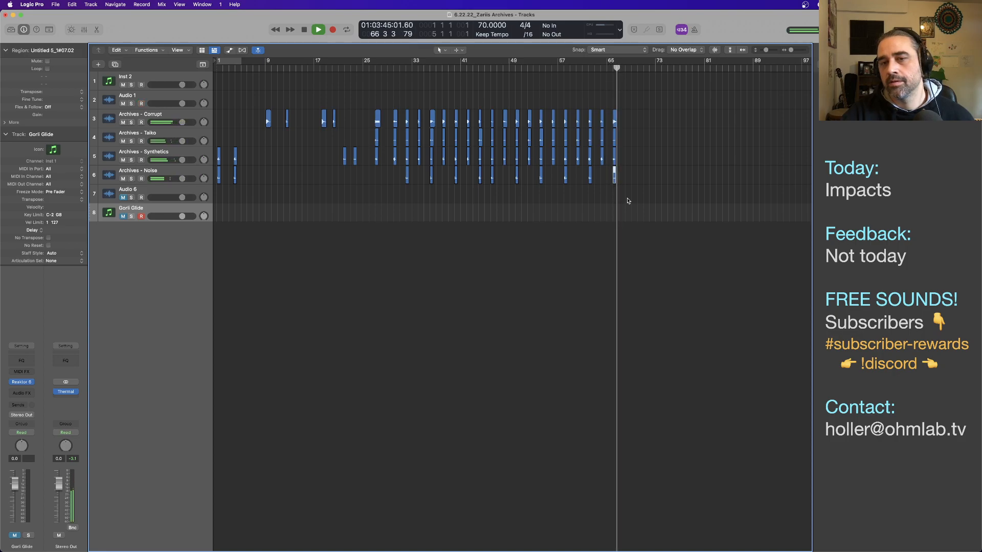
key(space)
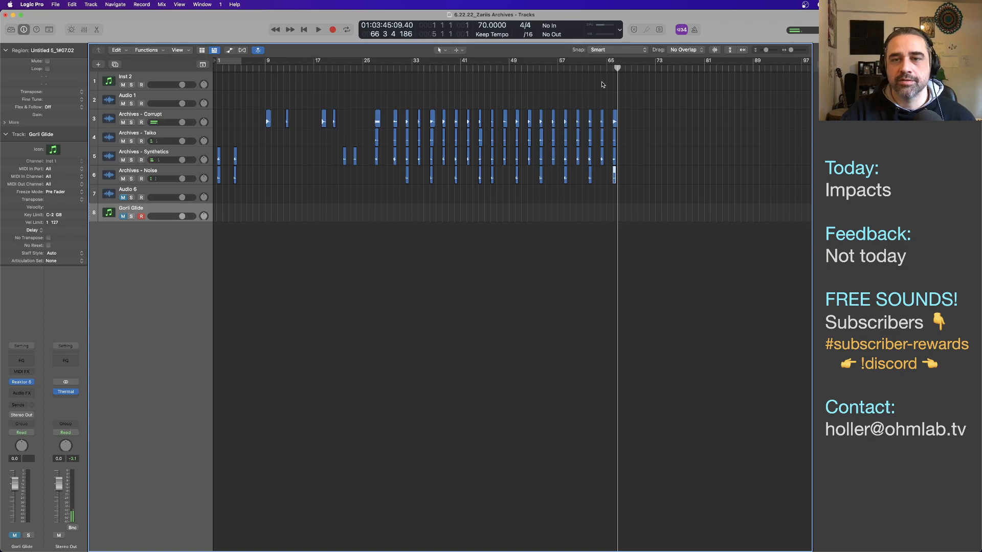
click(589, 68)
key(space)
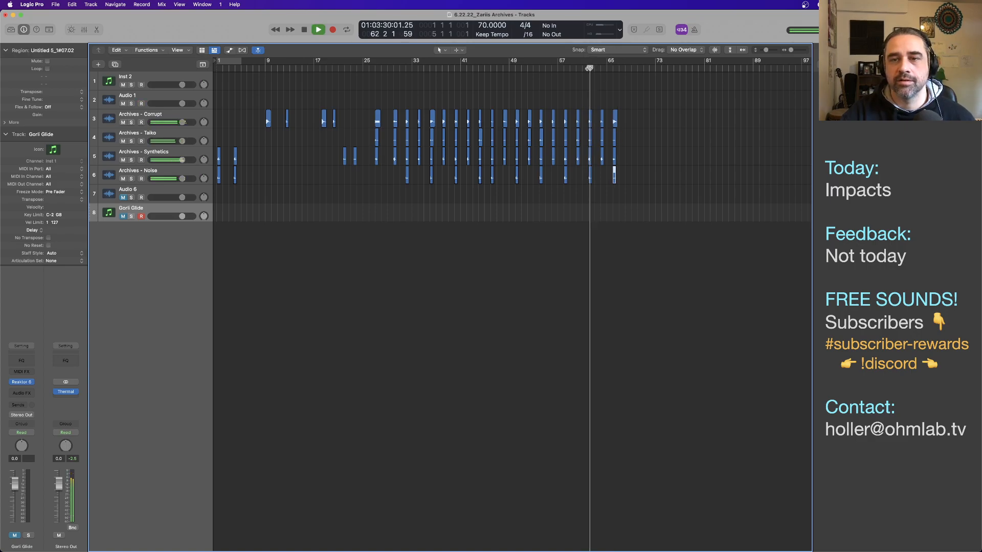
key(space)
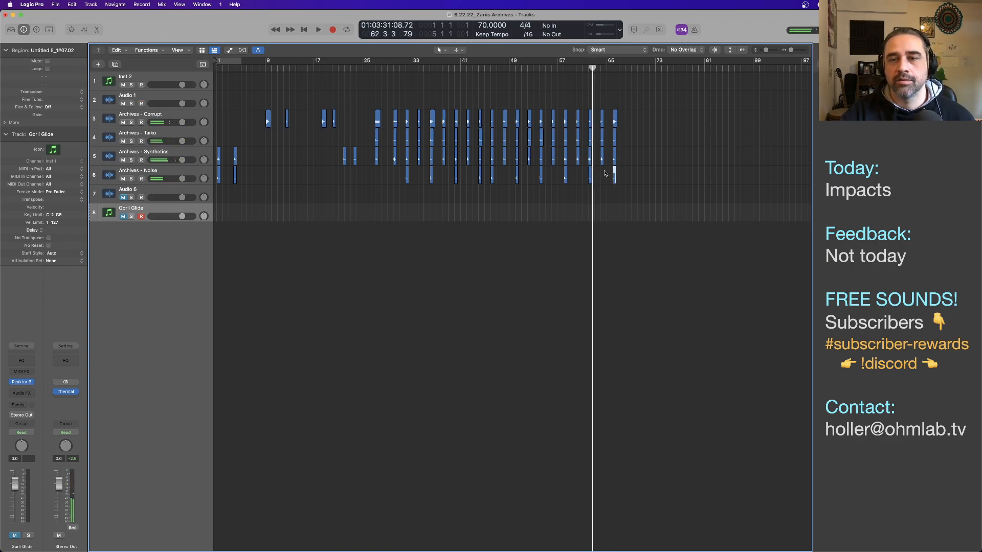
Replace the Taiko layer at bar 64 with a copy of the bar 36 Taiko region, moving the old one to bar 5
click(602, 145)
drag(602, 145, 243, 145)
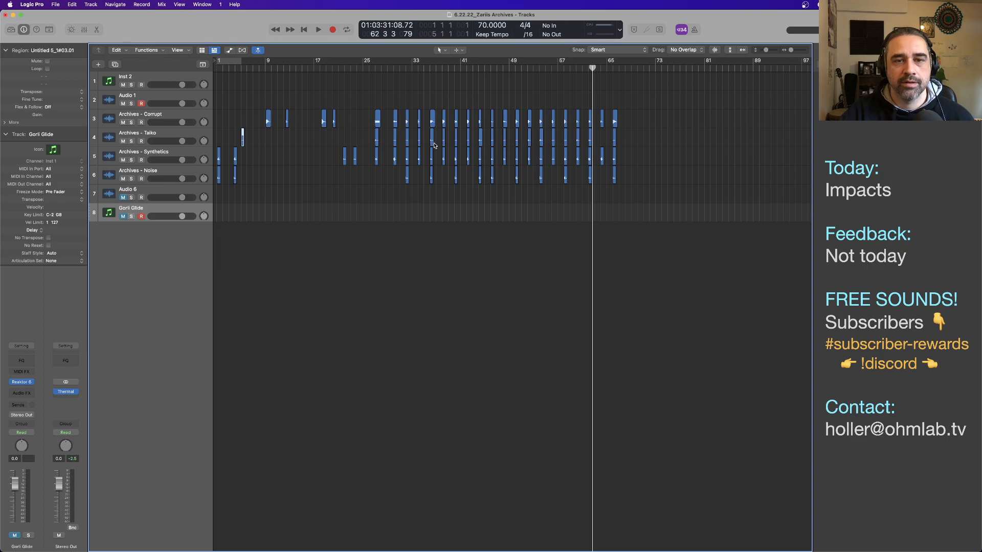
drag(432, 145, 603, 145)
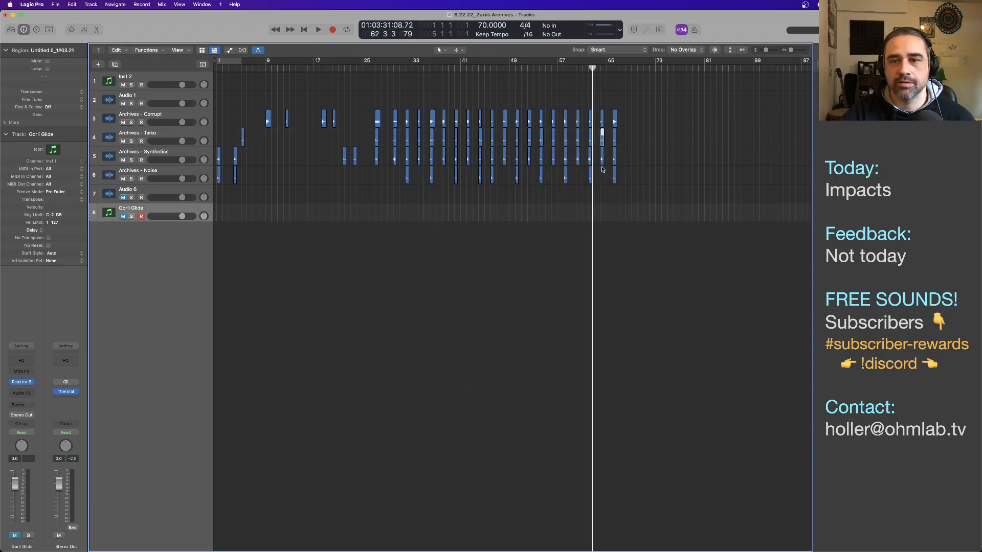
Audition the revised impacts from bar 61 through the final one at bar 66
click(584, 68)
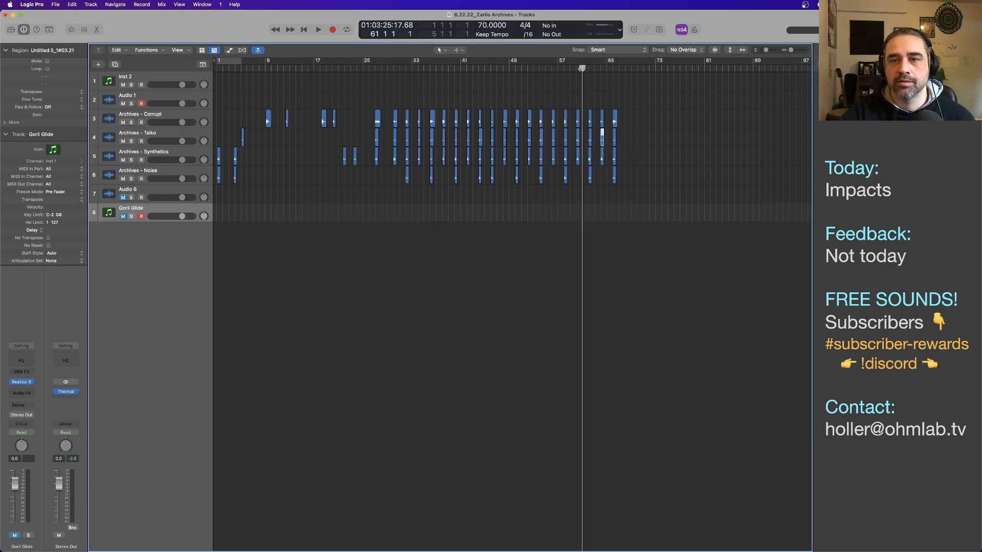
key(space)
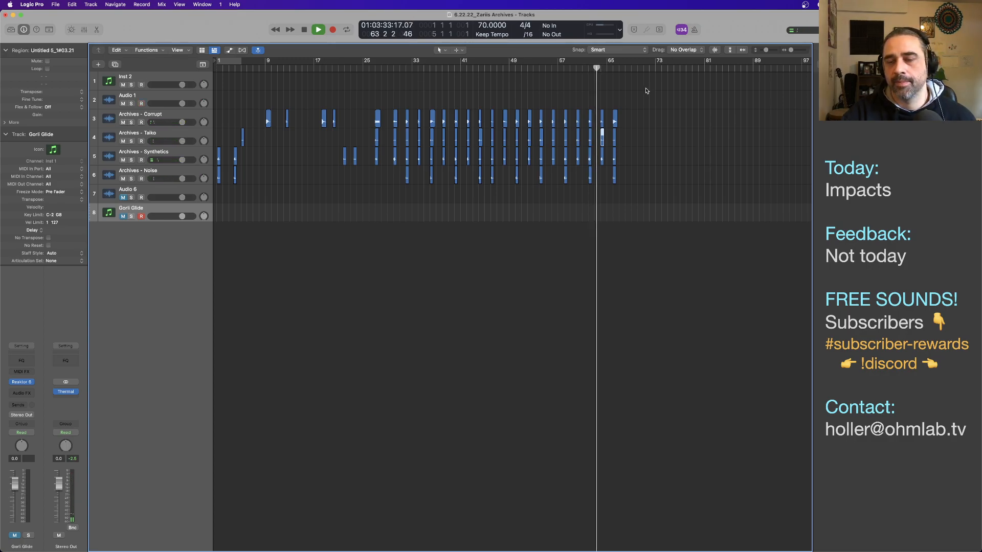
scroll(581, 186, up, 3)
scroll(581, 187, up, 2)
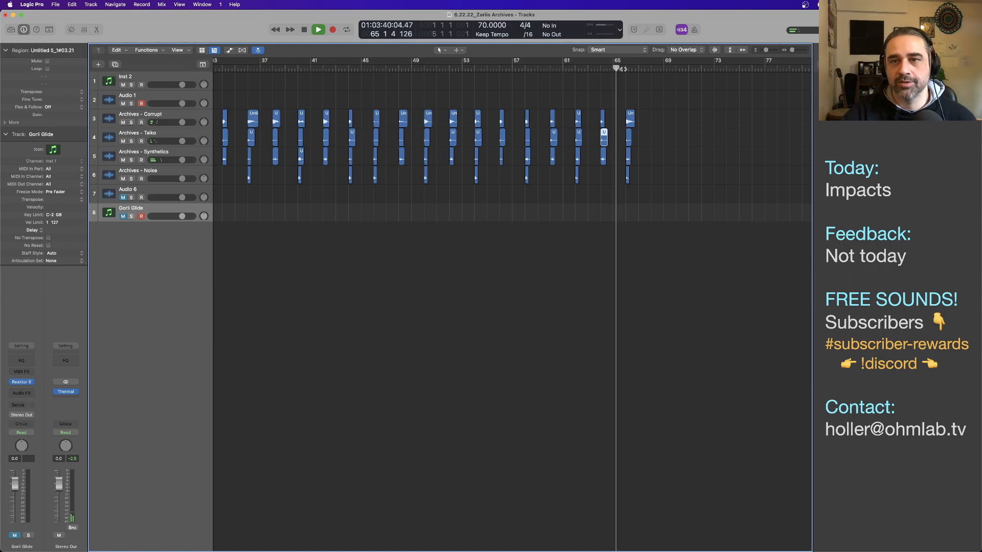
click(623, 69)
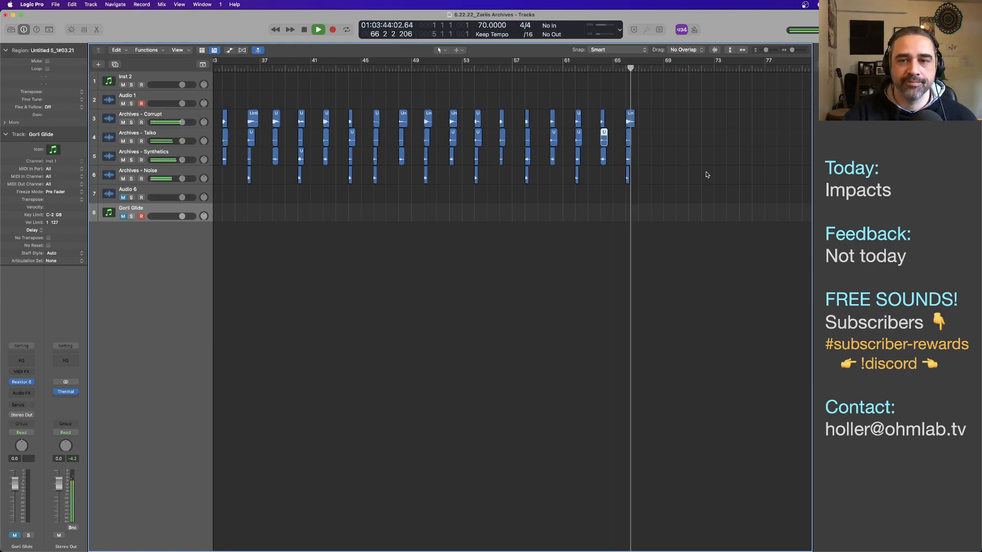
key(space)
key(super+Left)
key(super+Left)
key(super+Left)
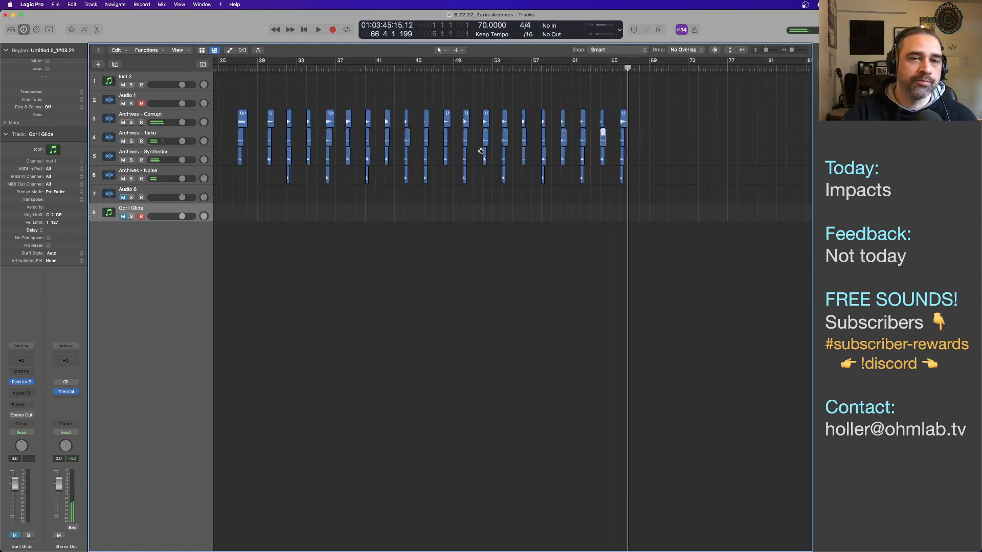
key(space)
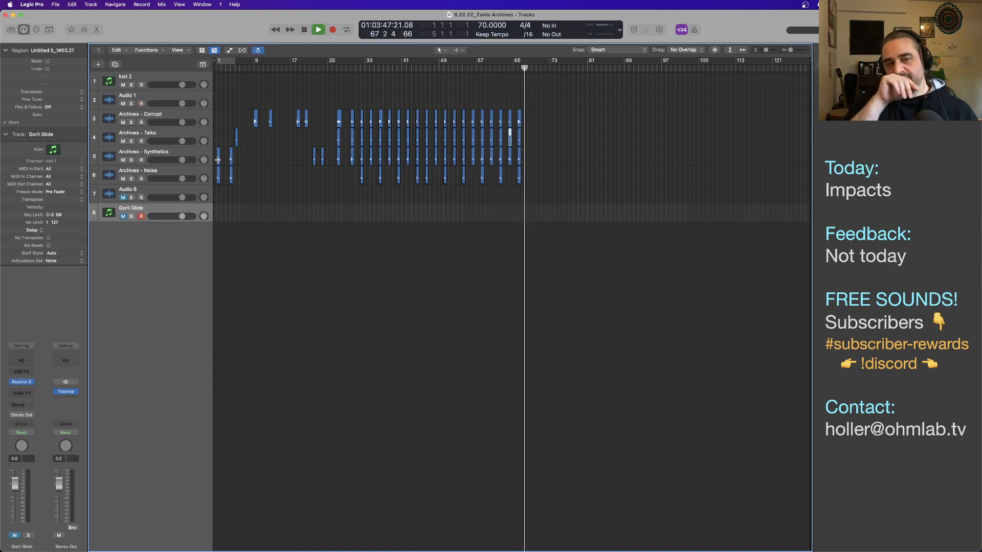
Switch to the Origin Impacts.rtf brief in TextEdit, review the Archives and Paradox chapter requirements, and return to Logic Pro
key(super+Tab)
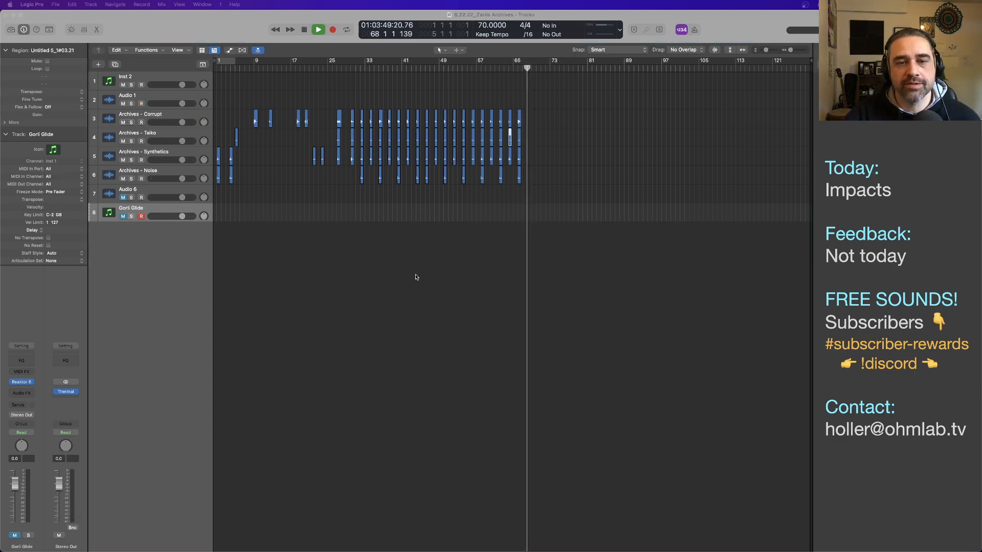
key(super+Tab)
key(super+Tab)
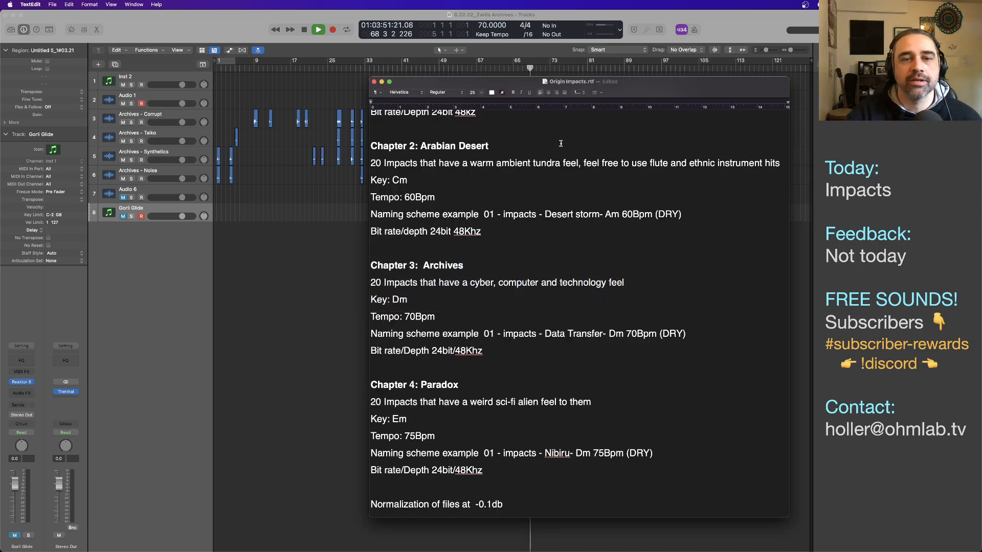
scroll(527, 229, up, 1)
scroll(527, 229, down, 5)
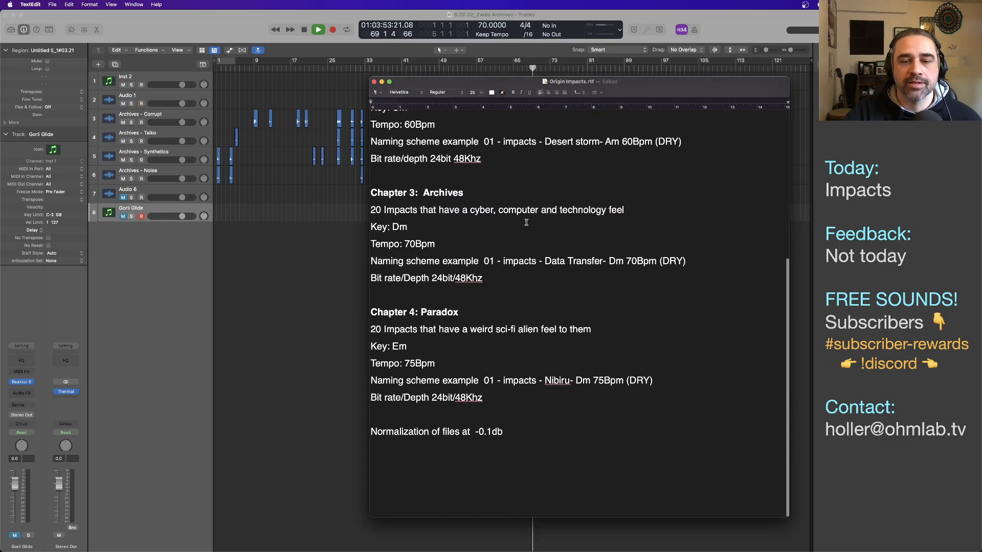
scroll(521, 207, up, 6)
click(324, 276)
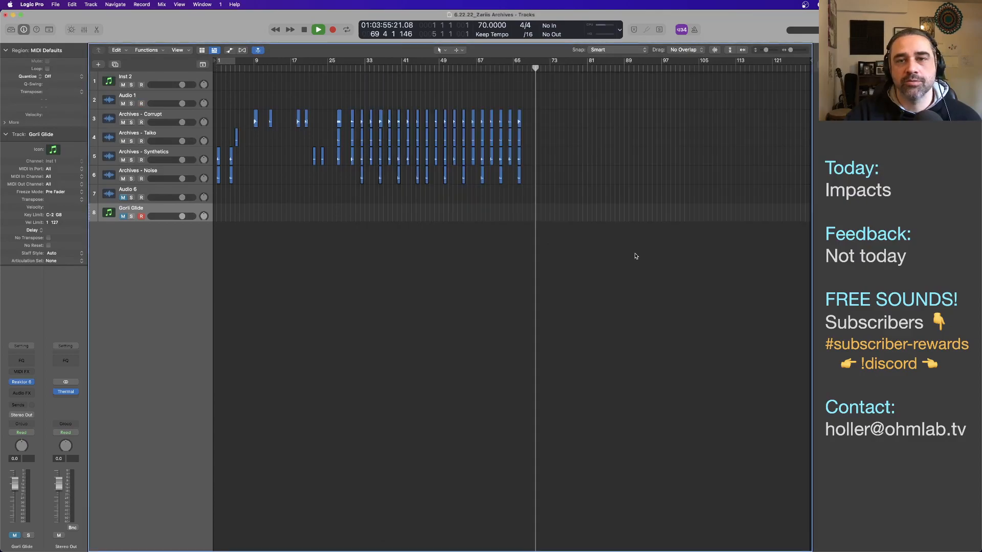
Stop playback, close the Archives project, and create a new project from the Production Stream template
key(space)
key(Return)
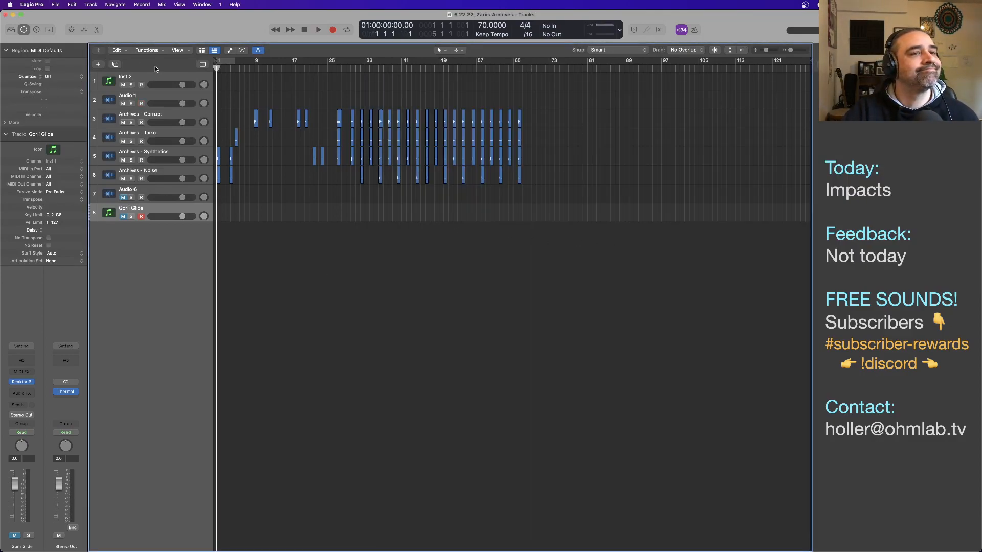
click(5, 15)
click(56, 5)
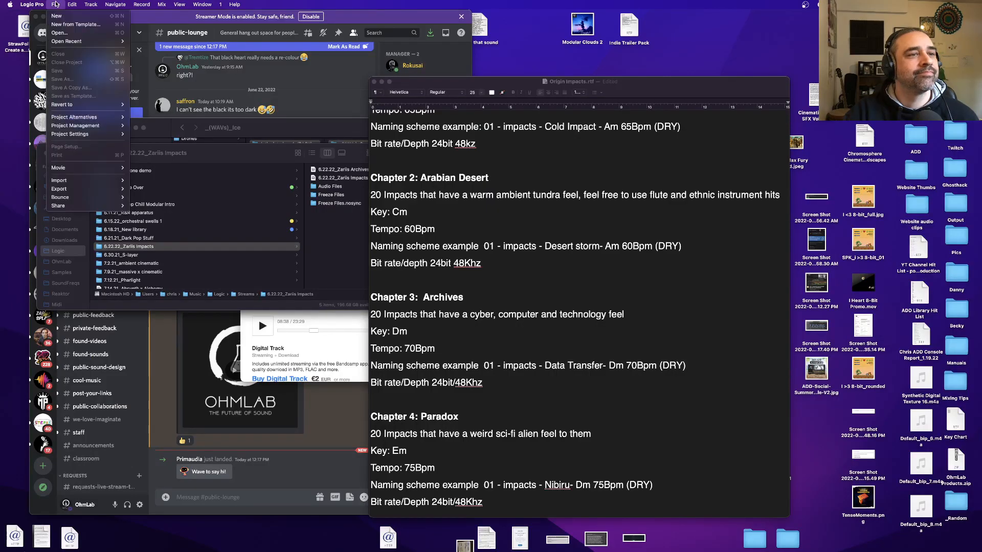
click(73, 24)
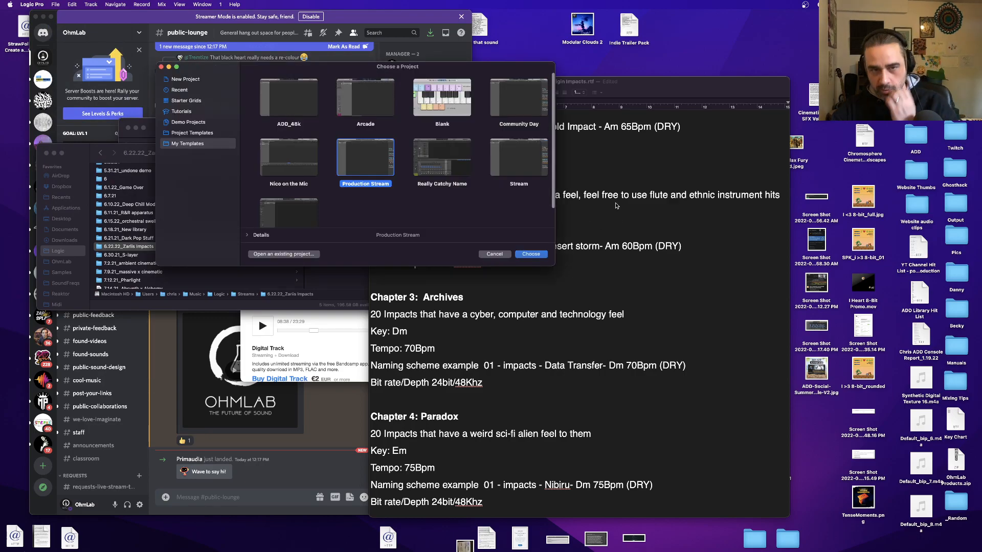
key(Return)
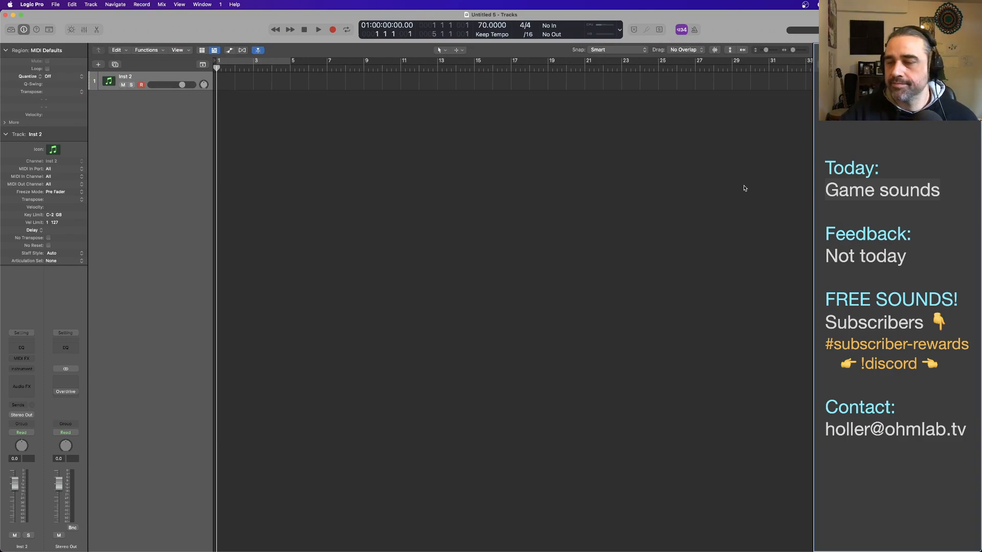
Replace the "Game sounds" text under the Today heading in the project notes with "Impacts"
double_click(928, 190)
triple_click(928, 191)
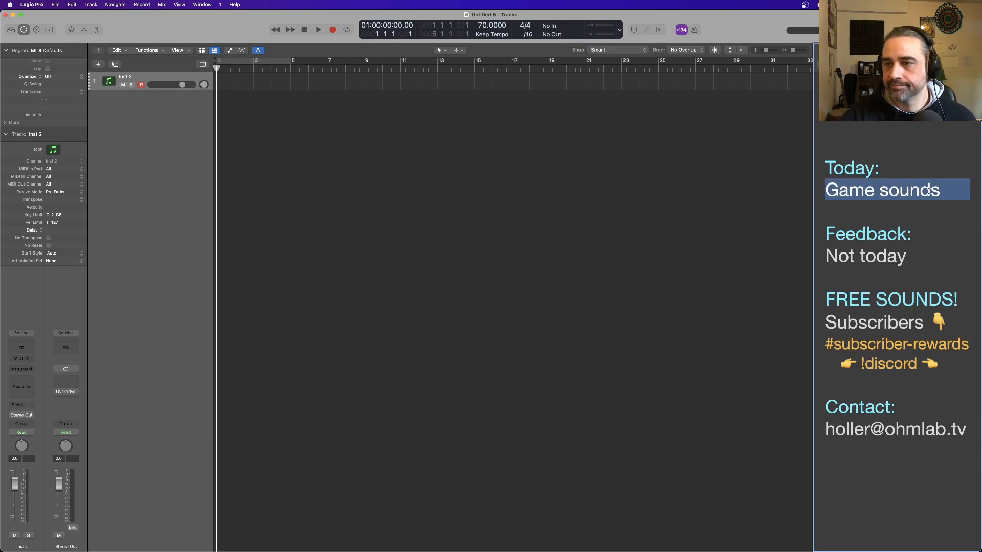
text(Impacts)
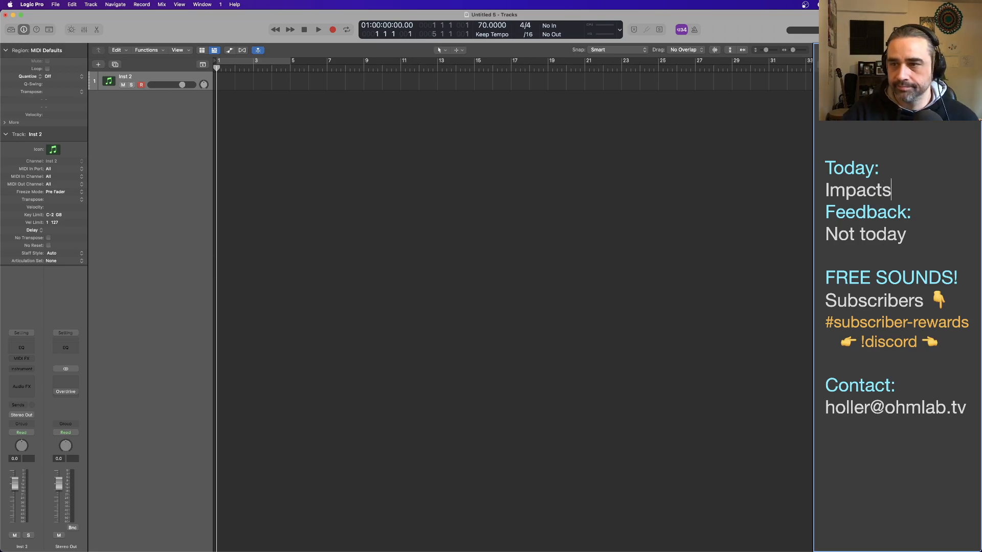
Add a blank line between "Impacts" and the Feedback heading in the project notes
key(Return)
click(514, 180)
Check the Paradox requirements in the Origin Impacts.rtf brief in TextEdit and set the Logic Pro project tempo to 75 BPM
key(super+Tab)
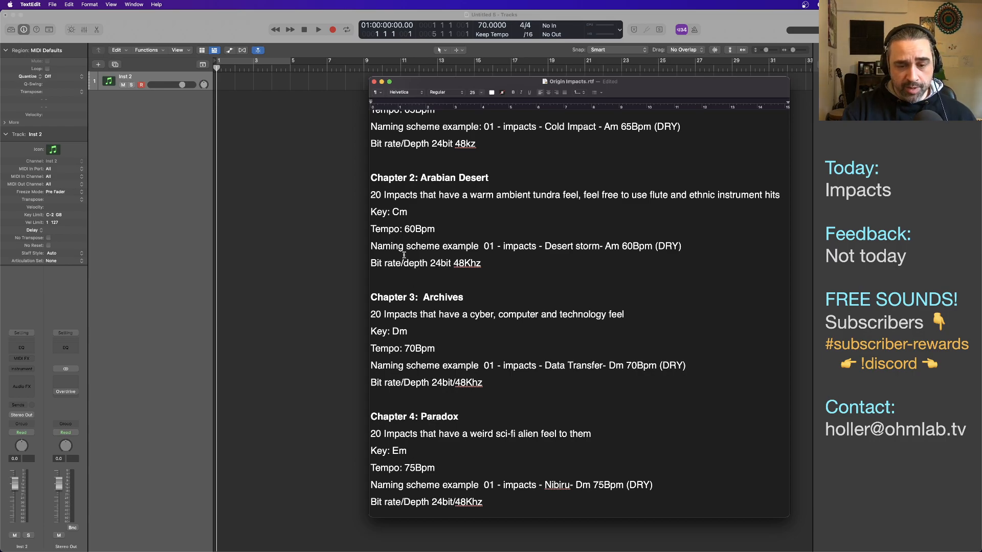
key(super+Tab)
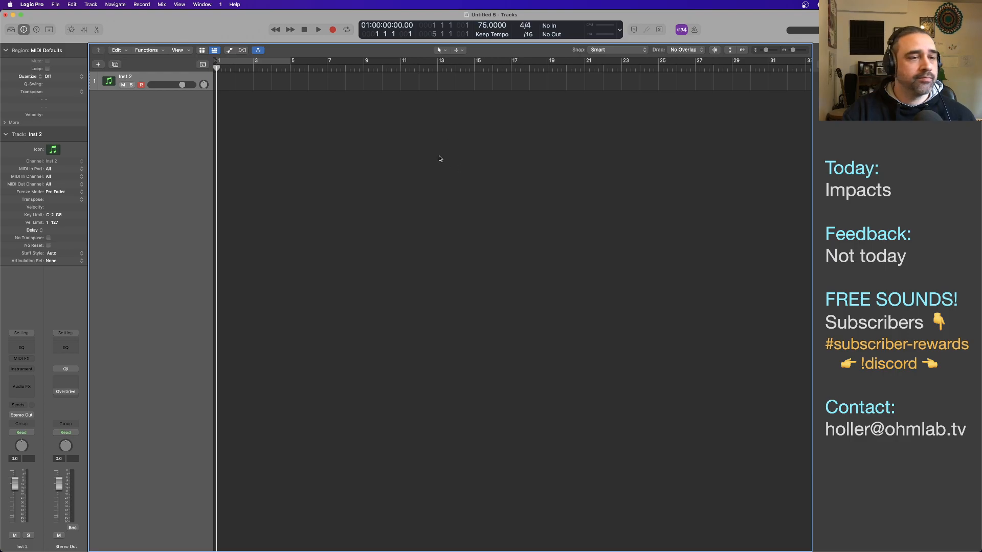
key(super+Tab)
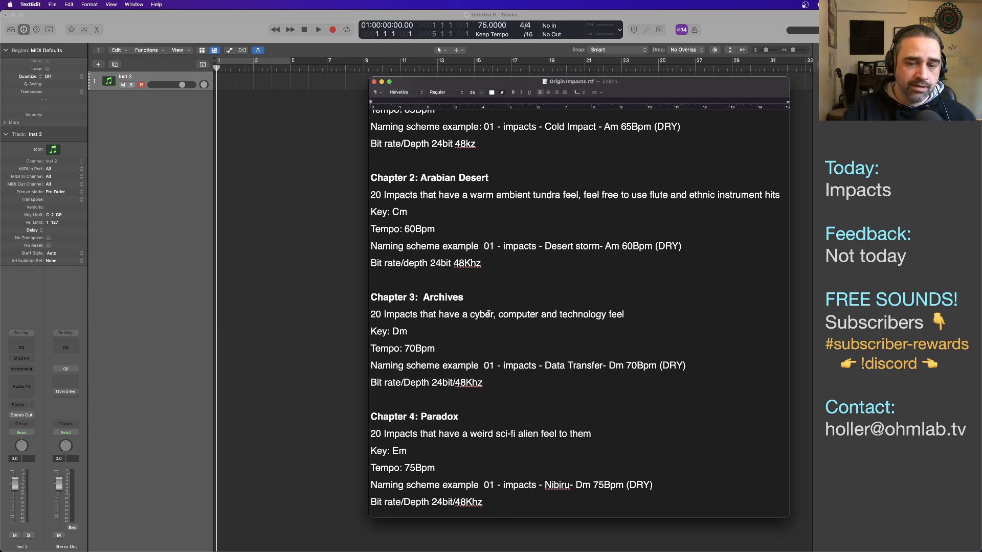
click(321, 242)
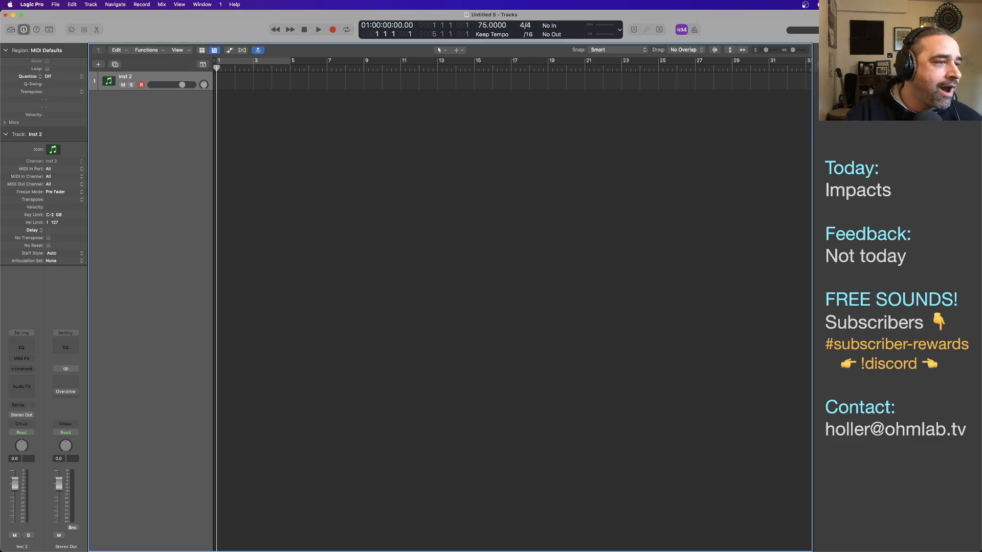
Load Kontakt as the instrument on the Inst 2 track and reposition its plug-in window over the workspace
click(34, 370)
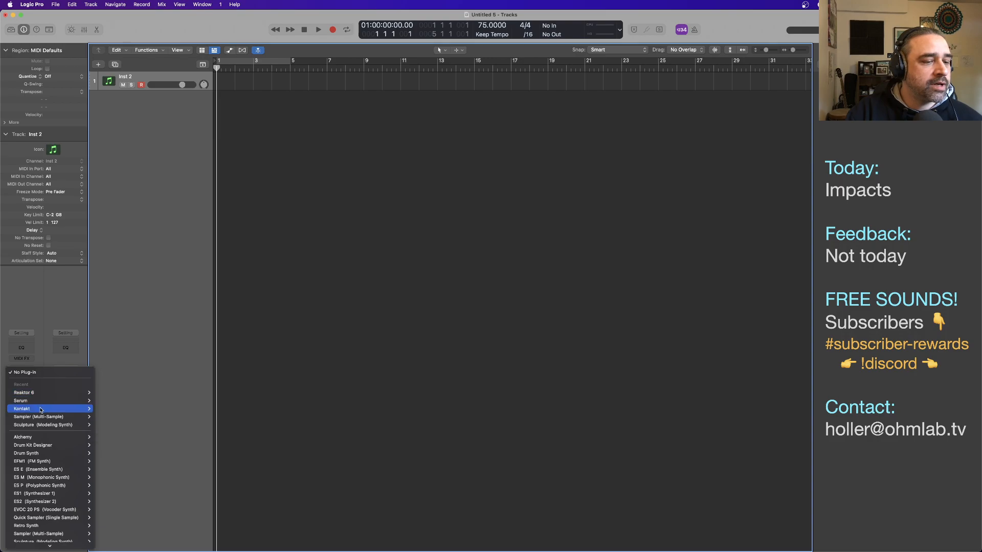
mouse_move(40, 409)
click(125, 410)
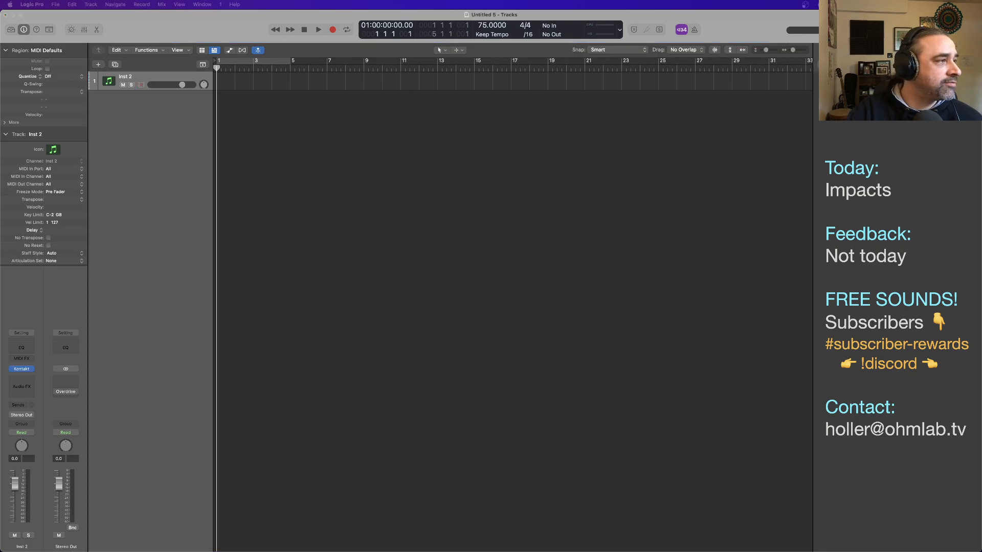
drag(367, 80, 417, 100)
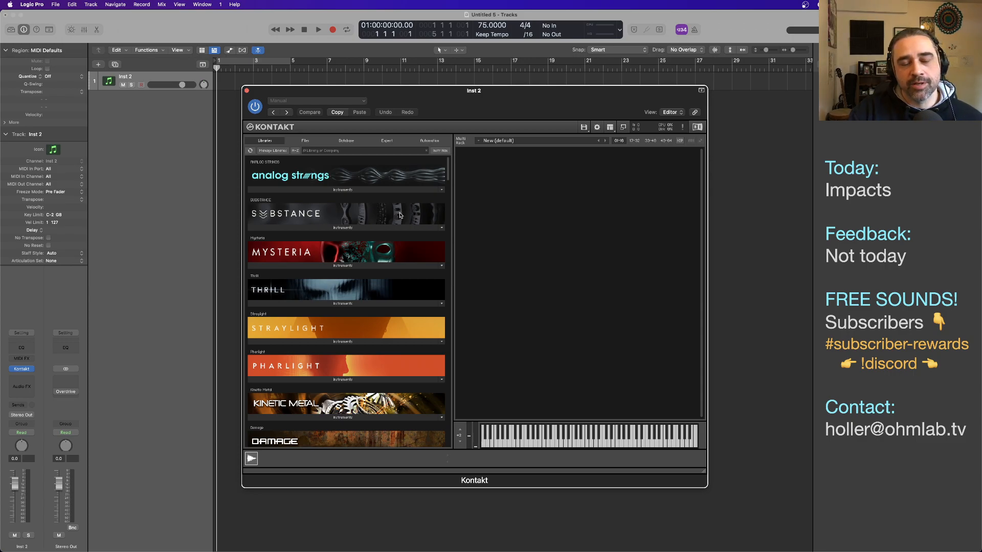
mouse_move(458, 100)
mouse_down()
mouse_move(469, 129)
mouse_move(440, 119)
mouse_move(449, 113)
mouse_up()
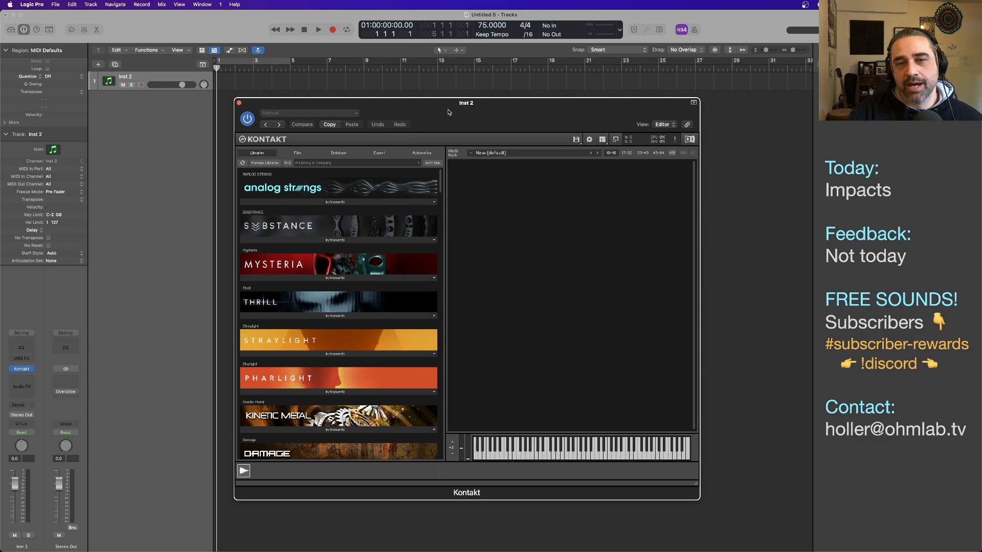
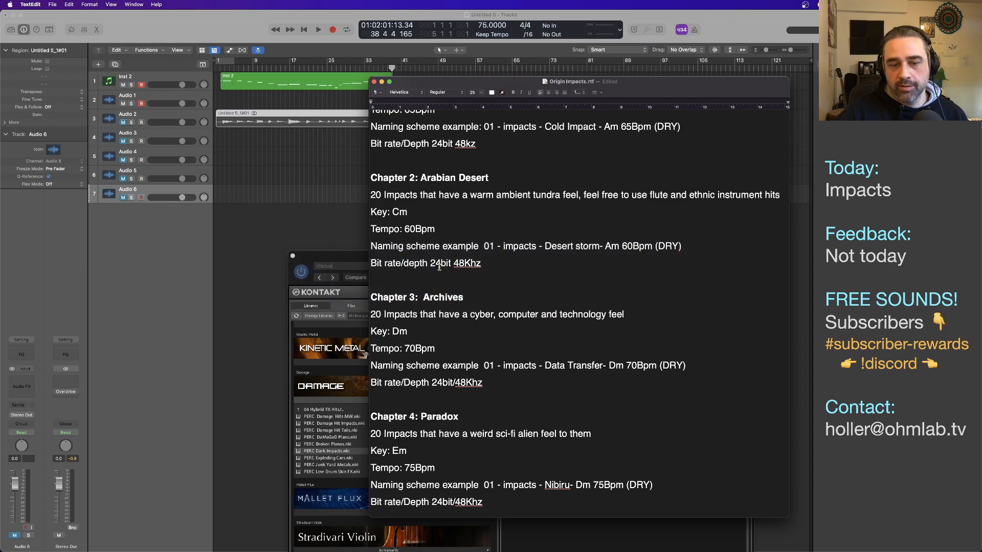
Return from the TextEdit brief to Logic Pro and rename the Audio 2 track "Paradox - Imapcts"
key(super+Tab)
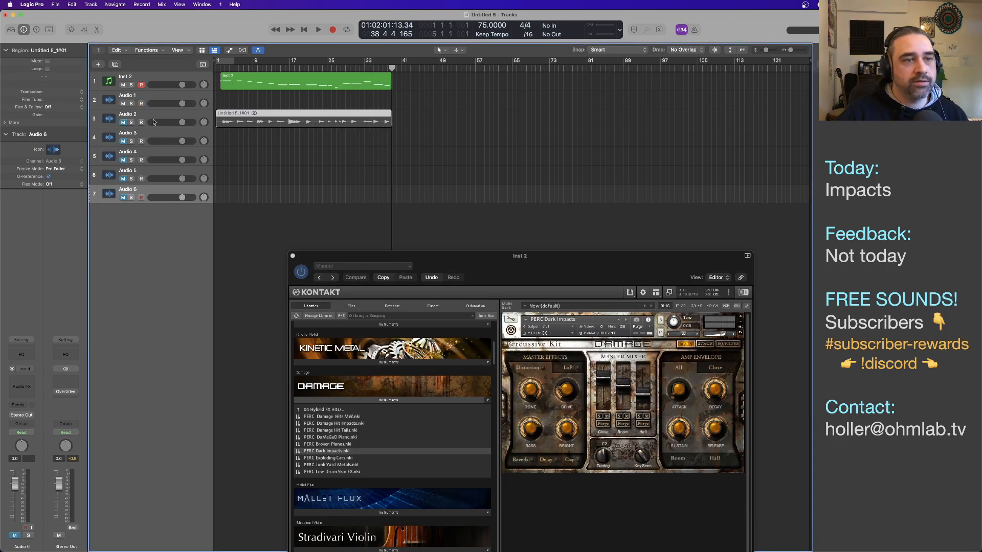
click(133, 116)
text(Par)
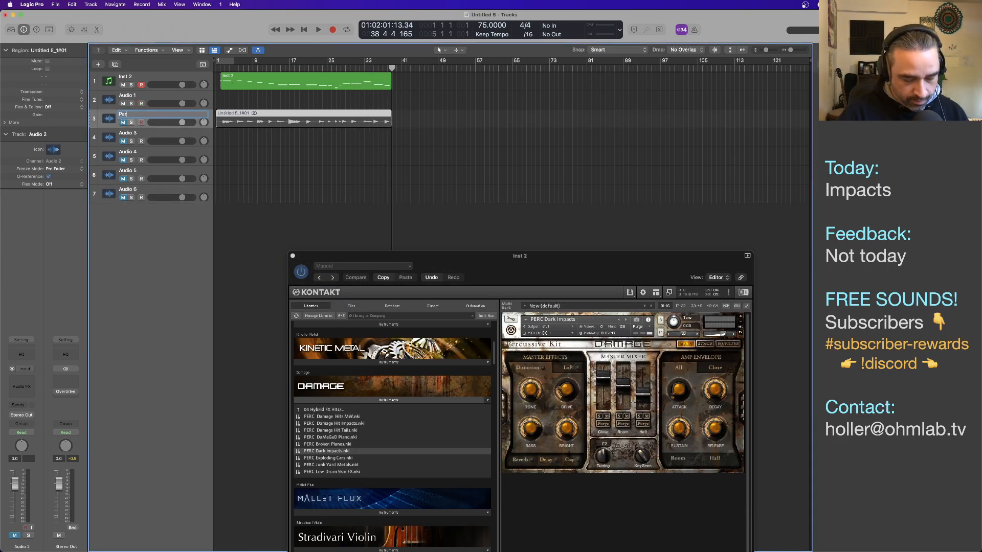
text(adox - Impacts)
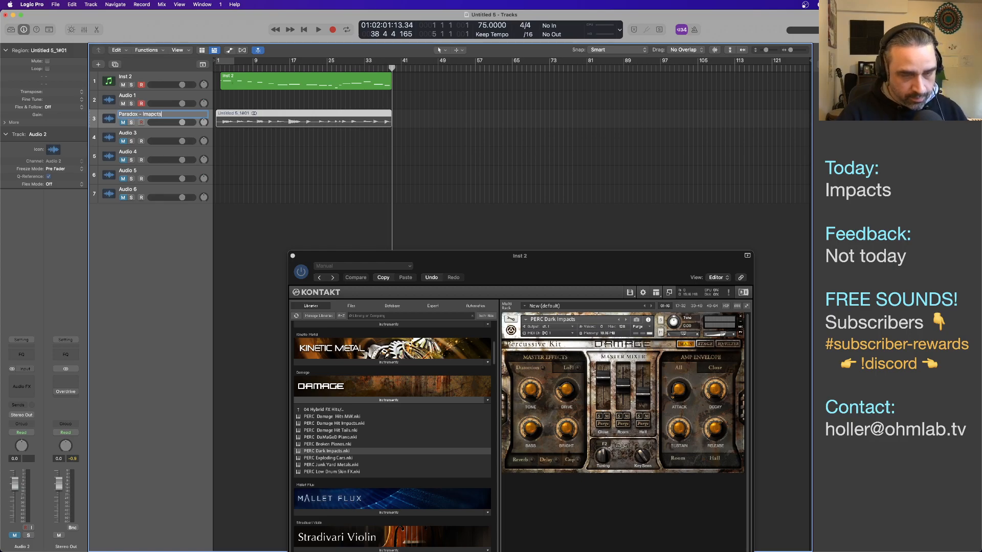
key(Return)
click(307, 152)
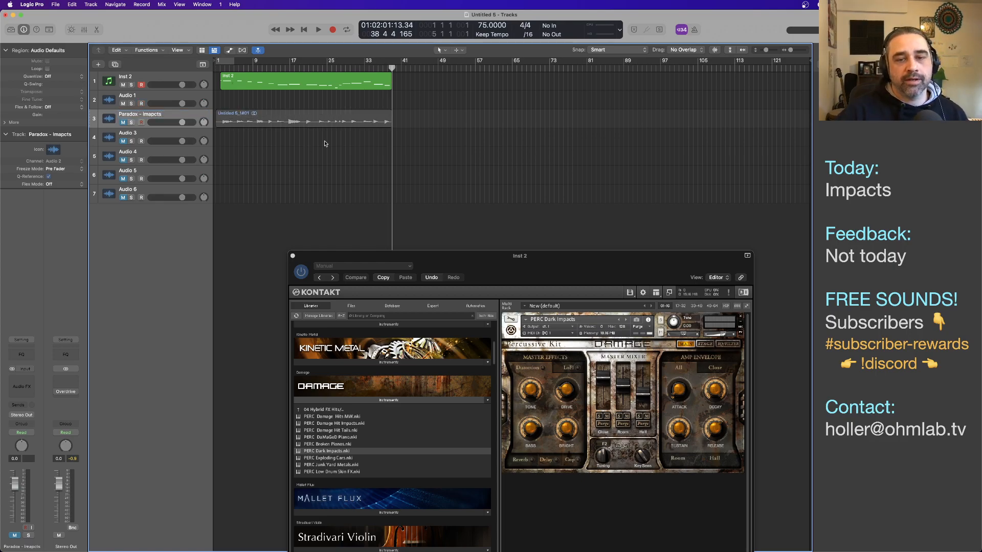
Move the Kontakt window closer to the tracks and delete the recorded MIDI region from the Inst 2 track
drag(545, 273, 483, 176)
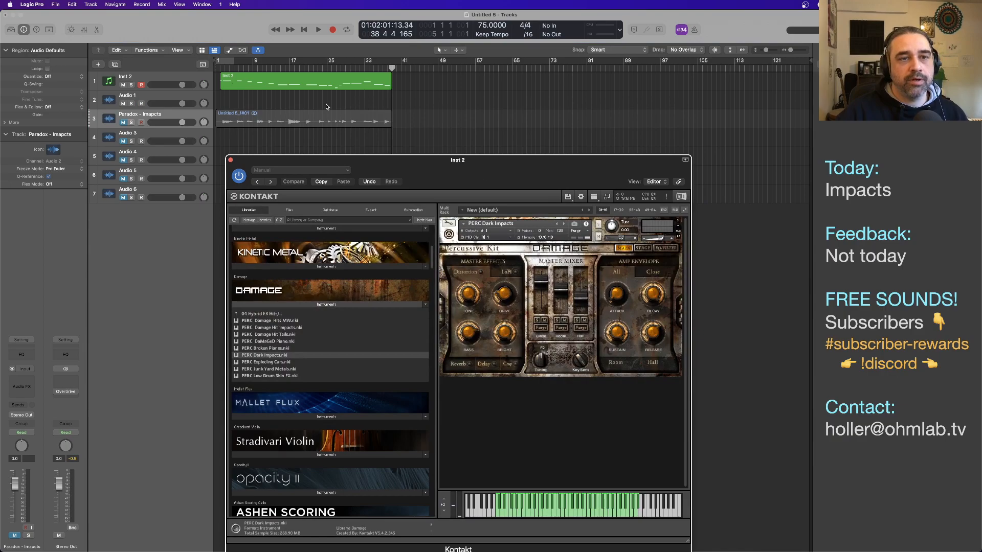
click(306, 83)
key(BackSpace)
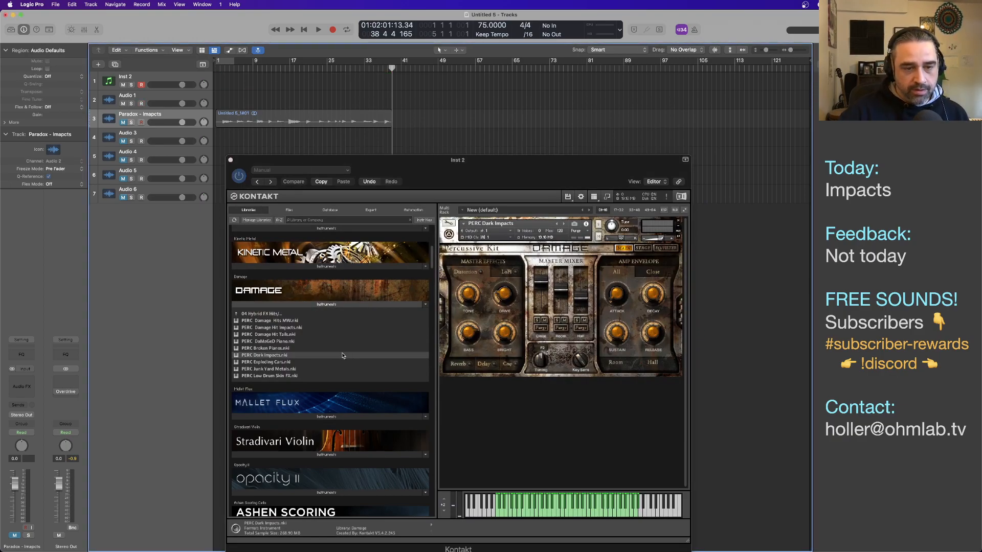
Replace PERC Dark Impacts in Kontakt with PERC Sheet Metal from Damage's 03 Metals folder, without saving the instrument changes
click(262, 313)
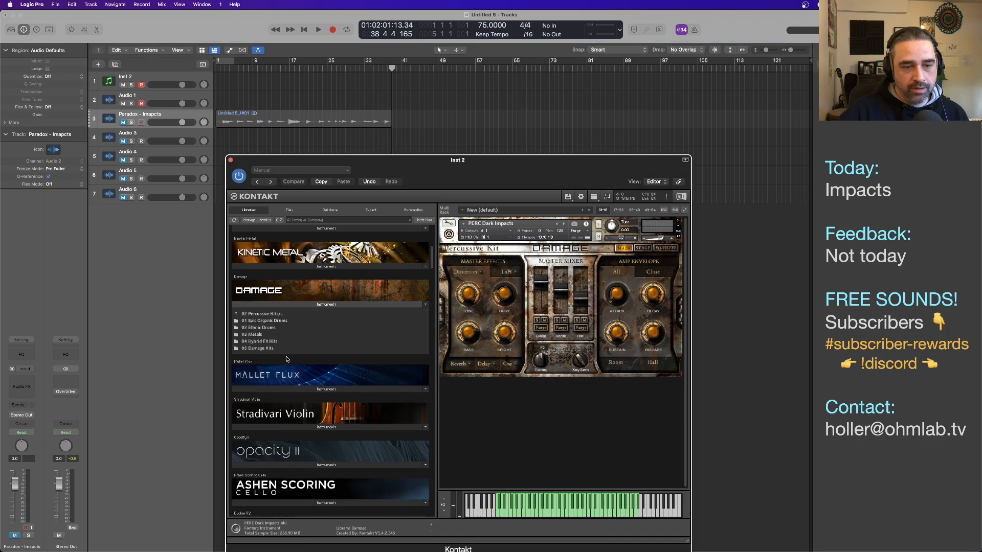
click(256, 335)
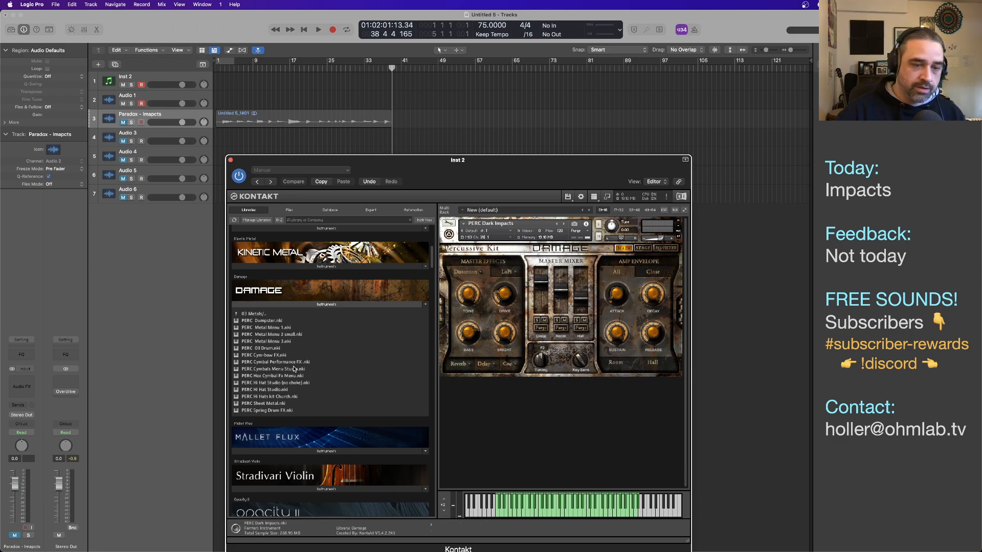
click(274, 405)
double_click(274, 405)
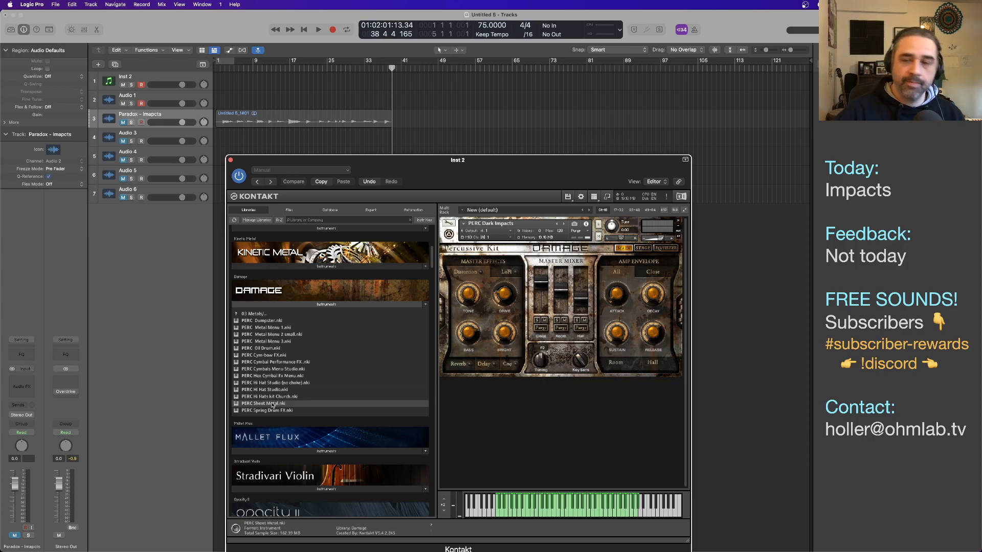
click(679, 223)
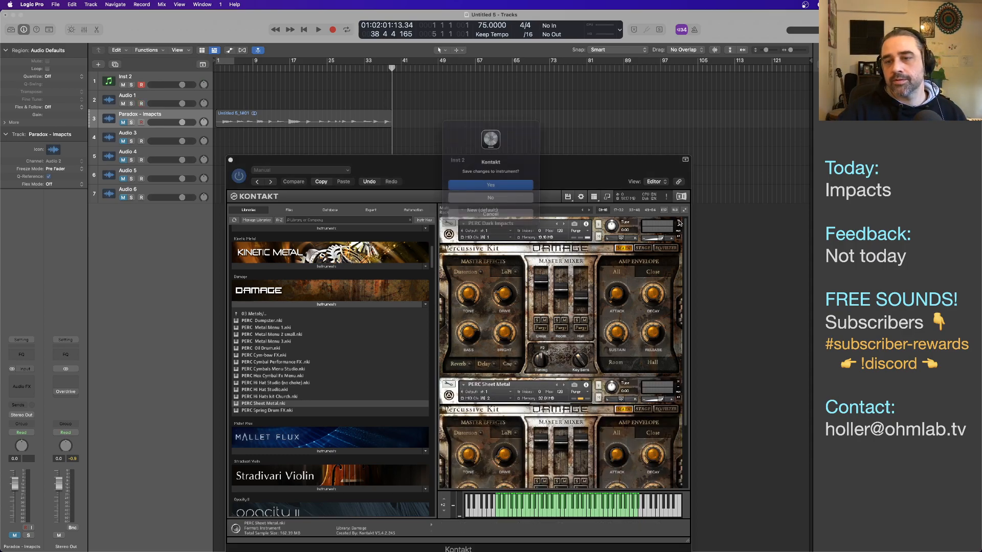
click(545, 199)
click(676, 222)
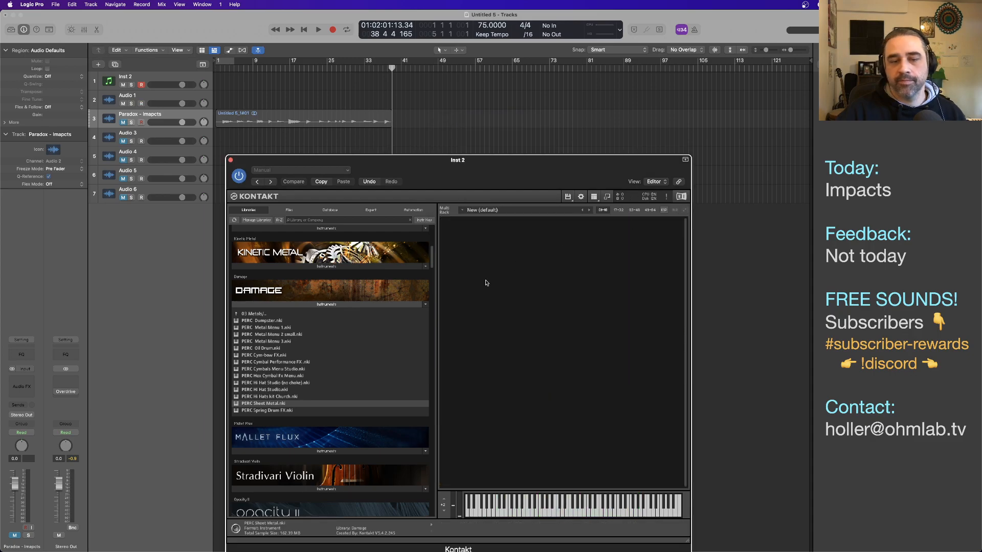
double_click(300, 404)
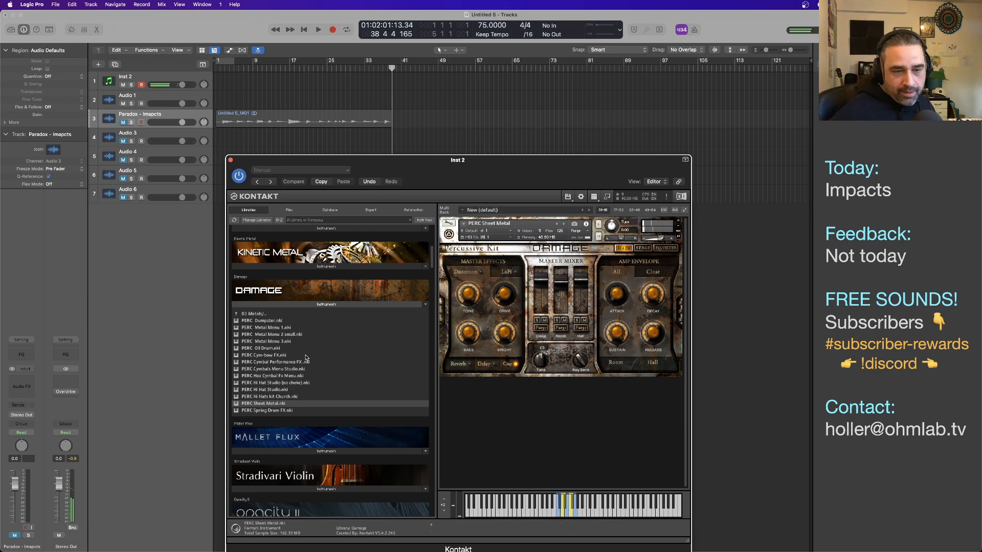
Remove PERC Sheet Metal from the Kontakt rack and load PERC Spring Drum FX in its place
click(300, 411)
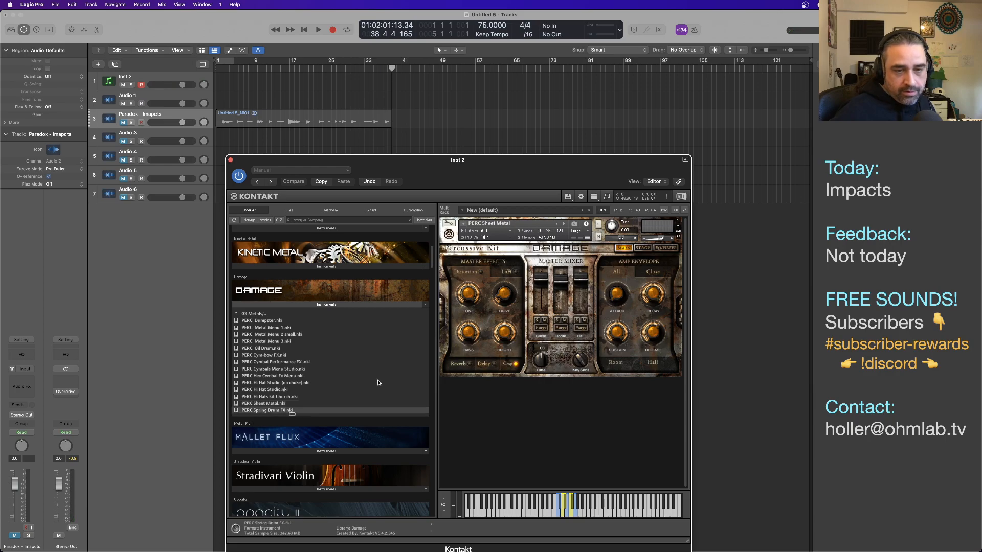
click(680, 222)
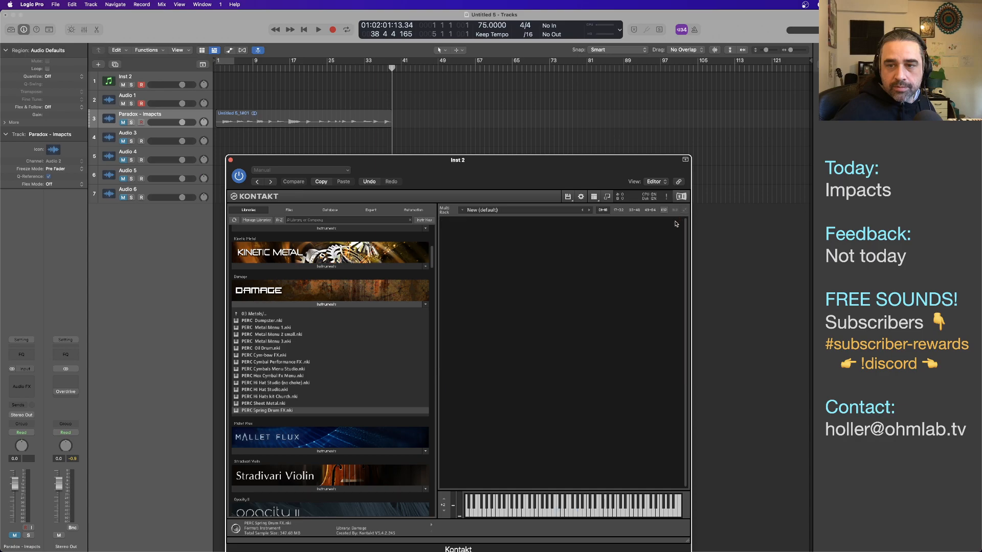
double_click(281, 412)
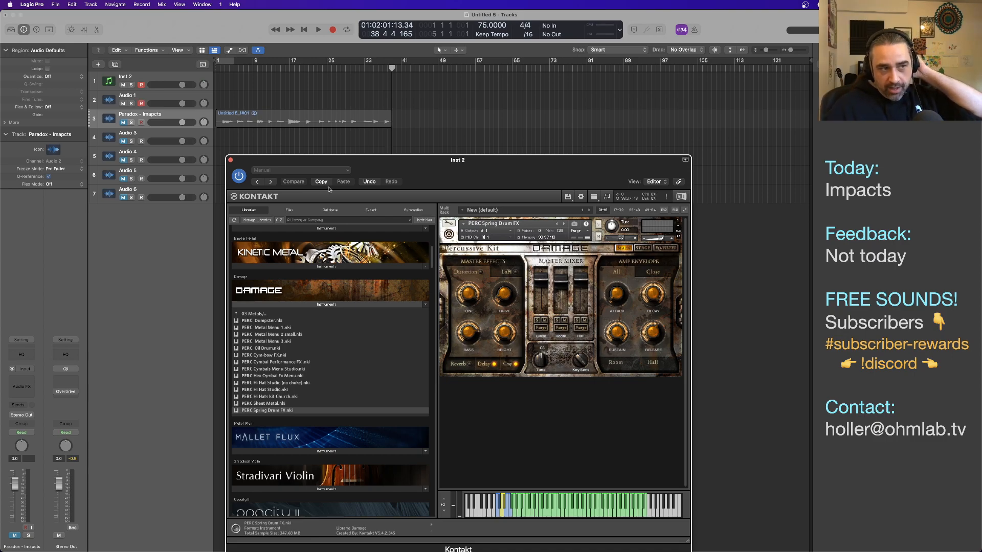
Reposition the Kontakt window and lower the Hall, Room and Close levels in the PERC Spring Drum FX master mixer
drag(460, 182, 493, 161)
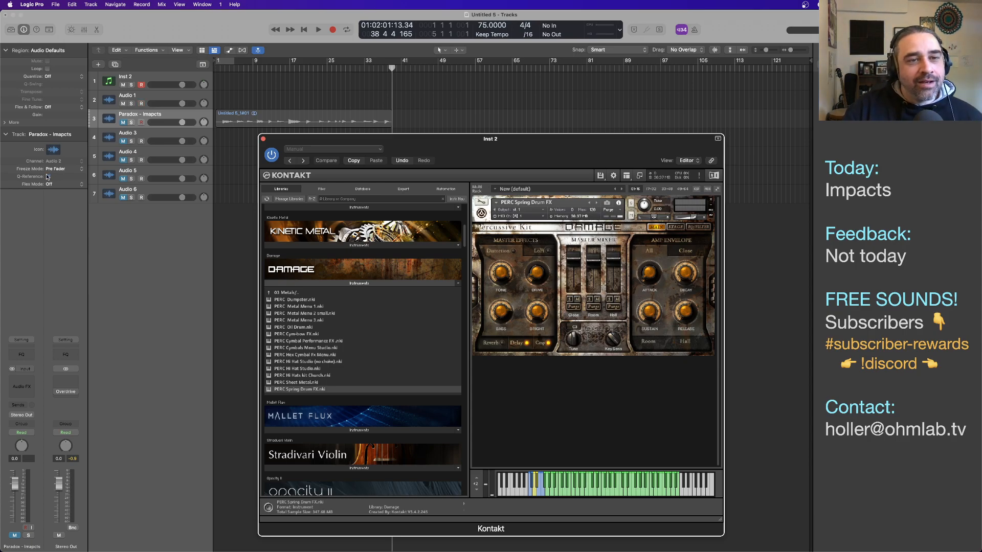
drag(524, 144, 523, 144)
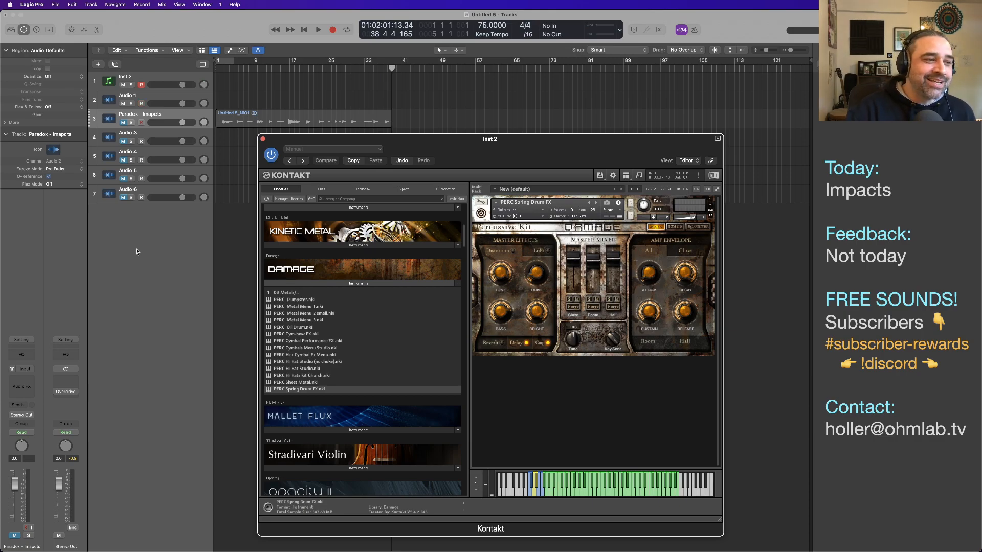
drag(487, 156, 482, 156)
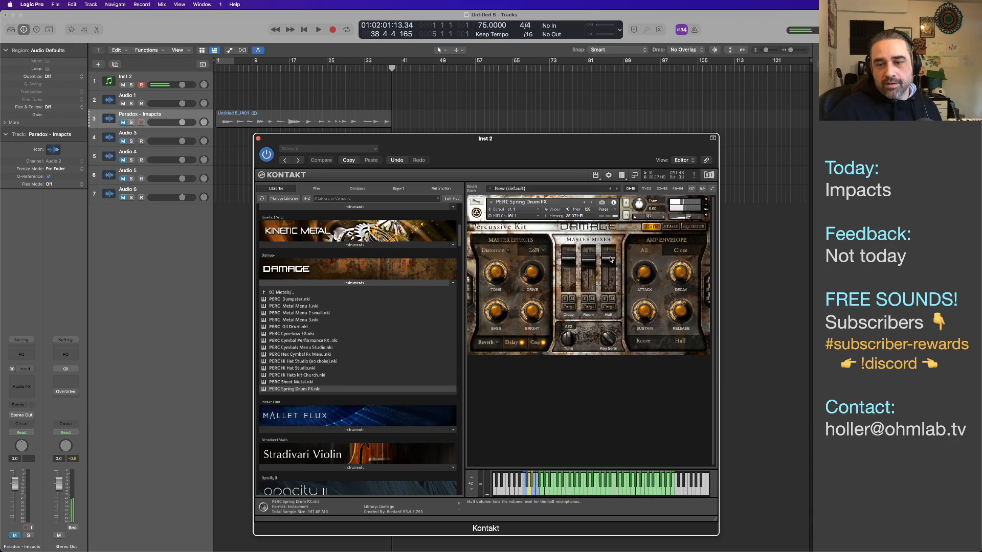
drag(610, 259, 611, 288)
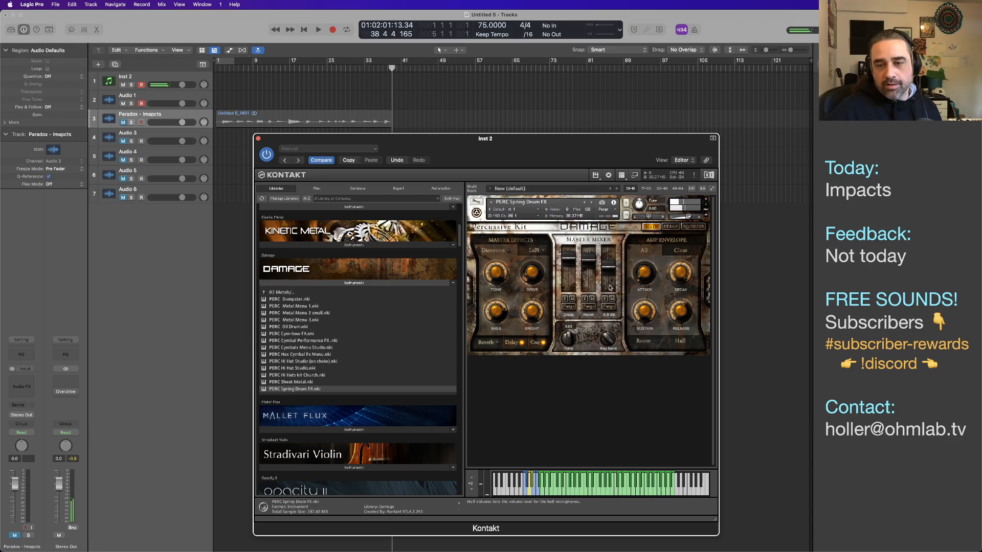
click(590, 262)
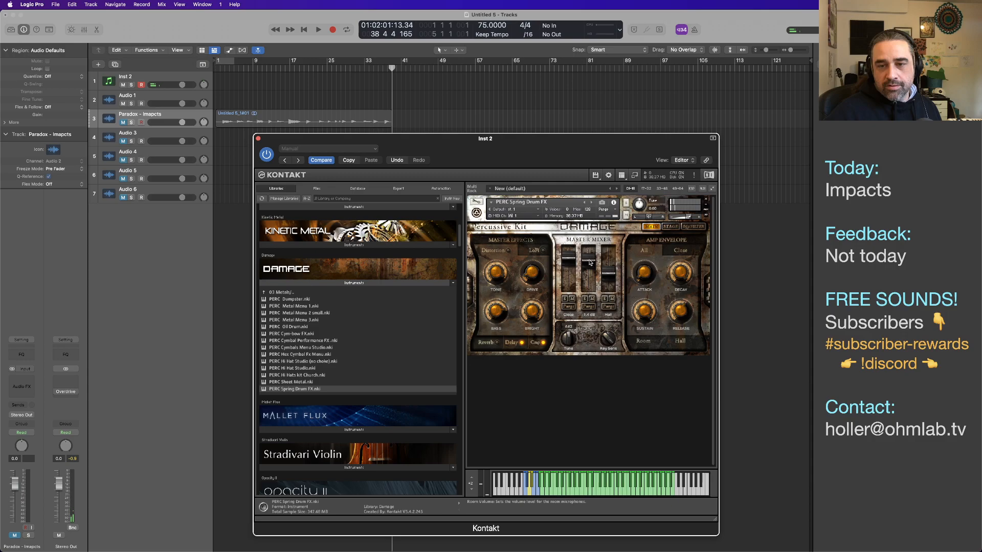
drag(589, 263, 569, 278)
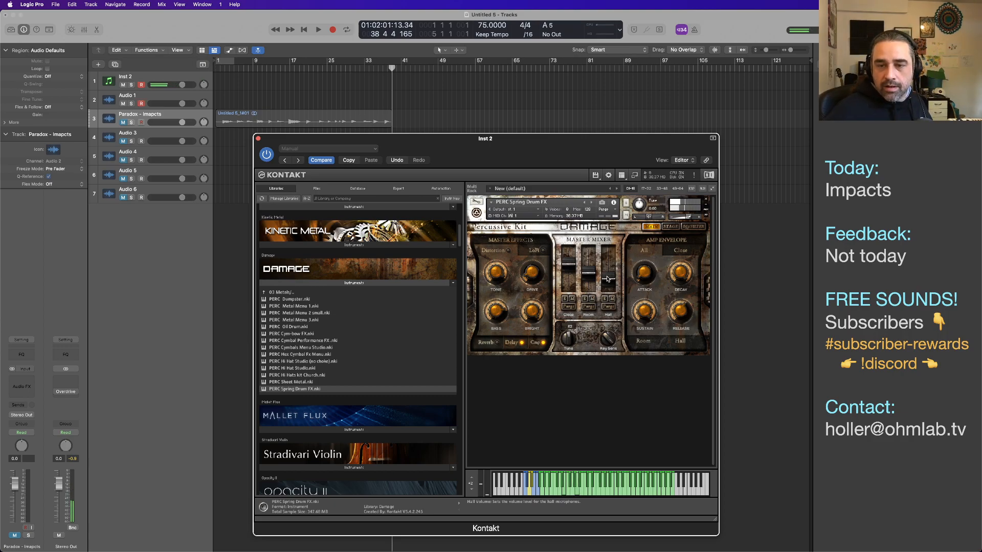
drag(607, 278, 607, 276)
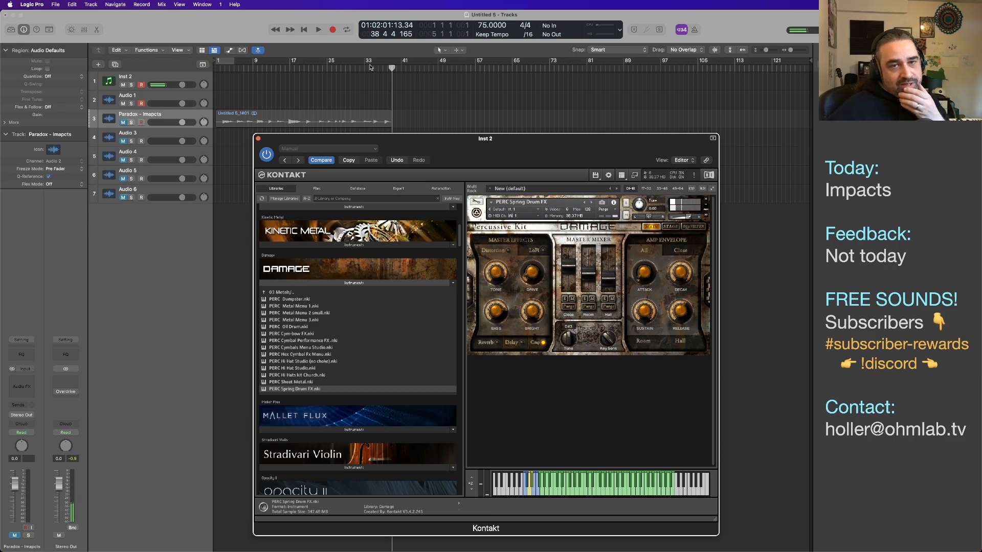
Record a Spring Drum FX impact take from bar 1 to bar 31 on Inst 2 and Audio 1, and clear the Kontakt window from the tracks
drag(392, 67, 216, 68)
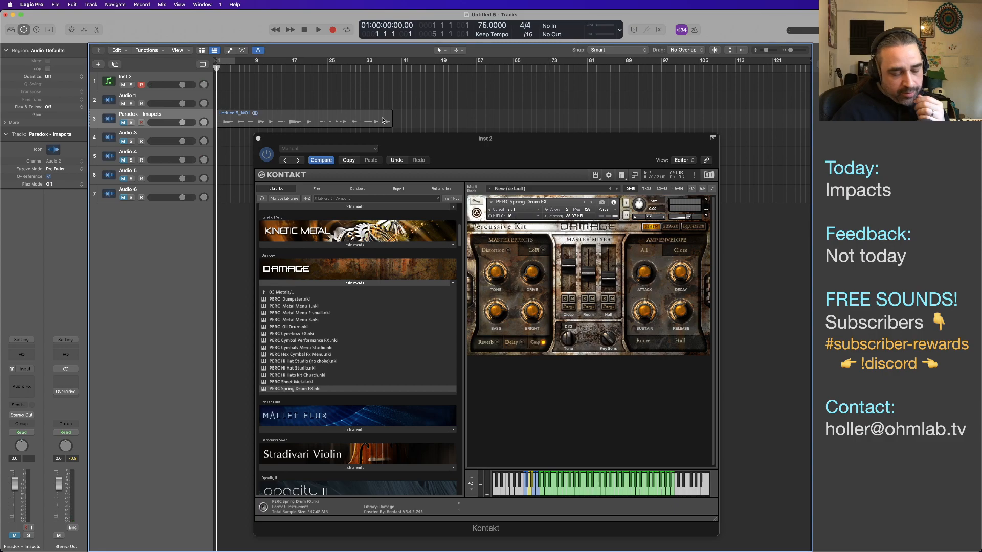
key(r)
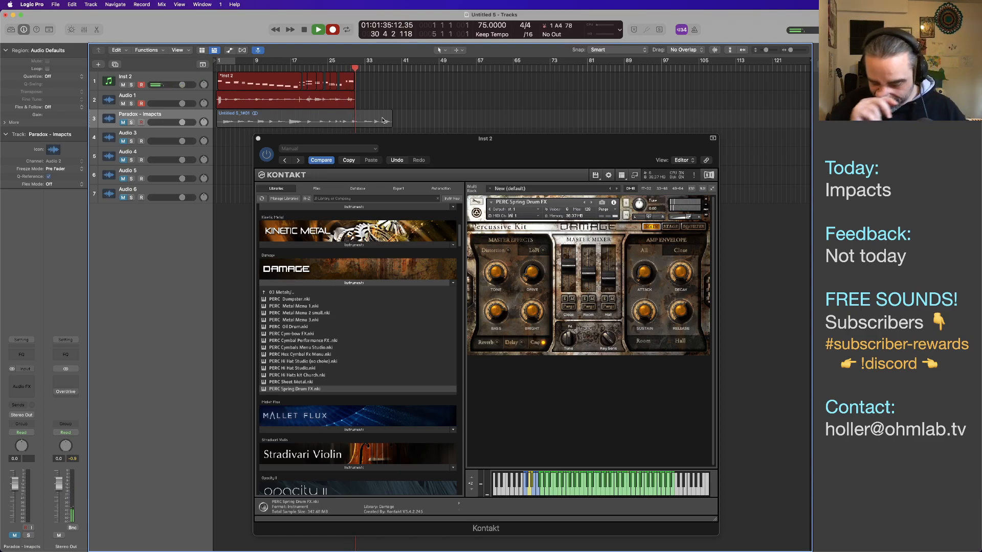
key(space)
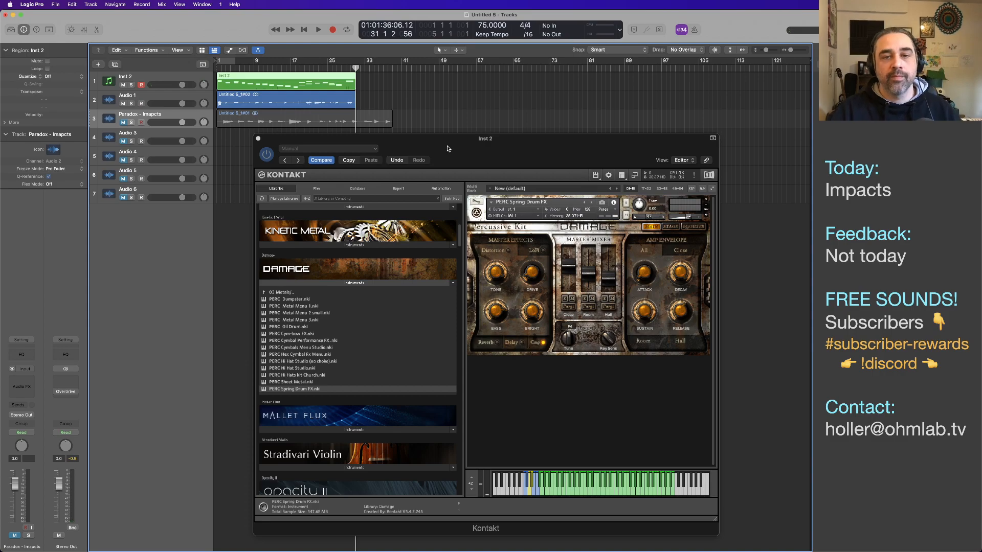
drag(447, 149, 436, 198)
click(285, 149)
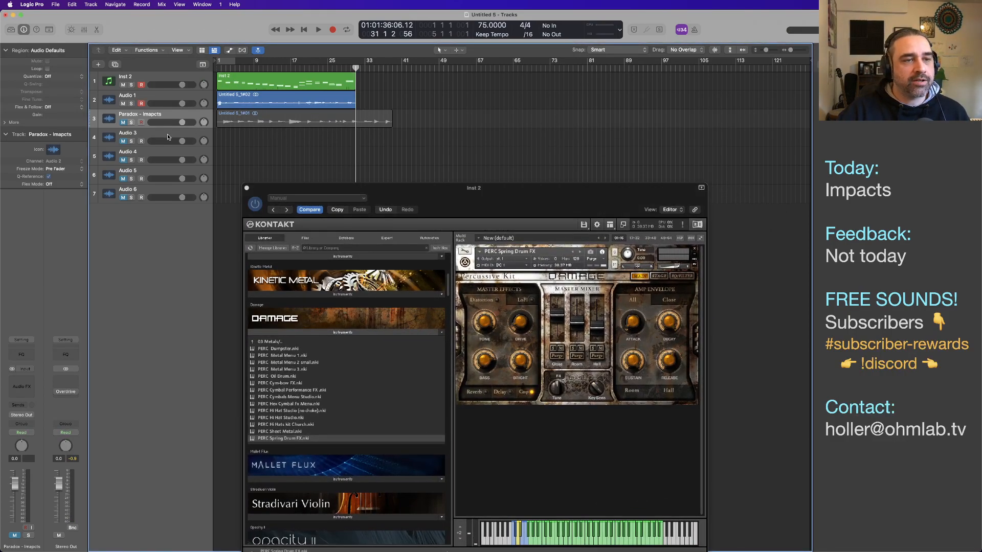
Rename the Audio 3 track as "Paradox - Textures"
click(127, 135)
text(Paradox - Textures)
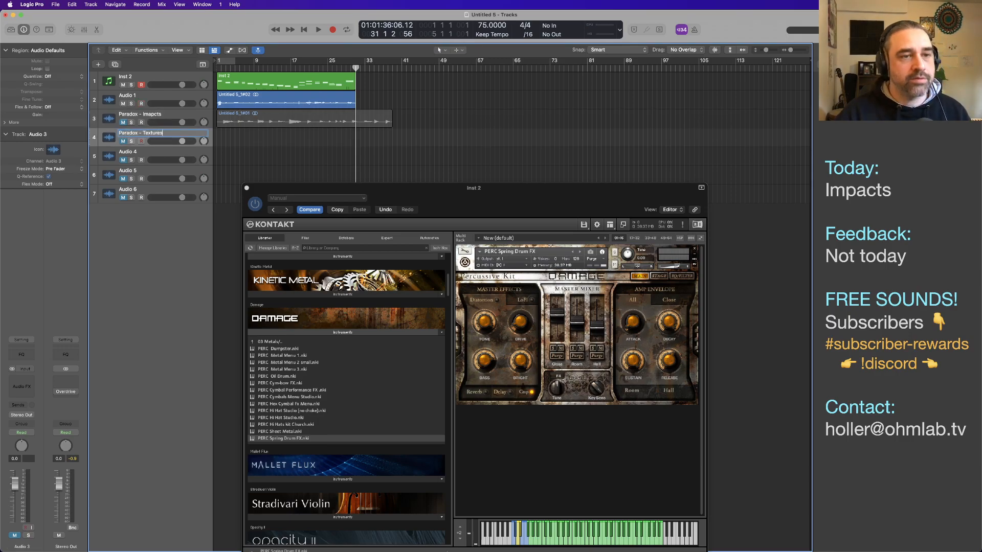
key(Return)
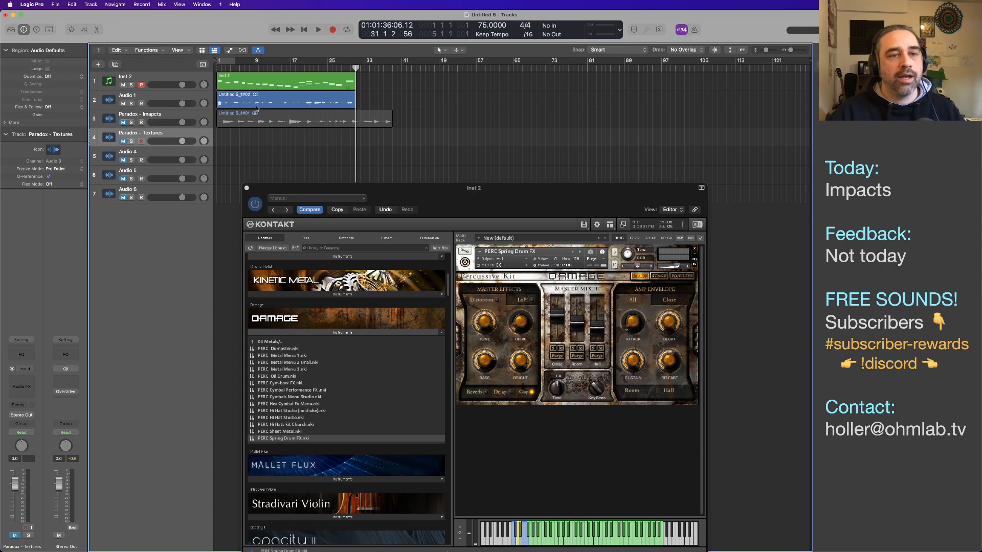
Move the recorded Audio 1 take onto the Paradox - Textures track and delete the MIDI region on Inst 2
drag(257, 108, 257, 139)
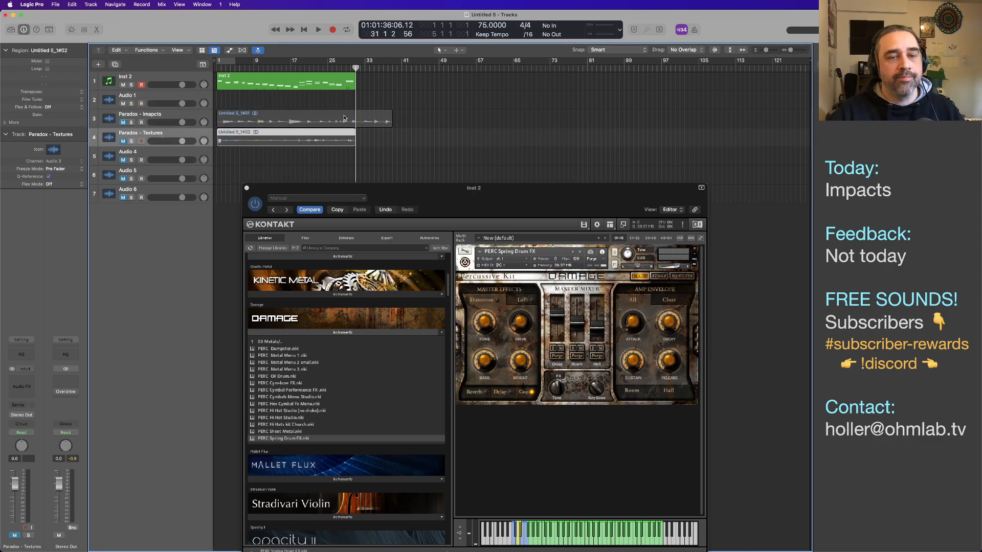
click(322, 85)
key(Delete)
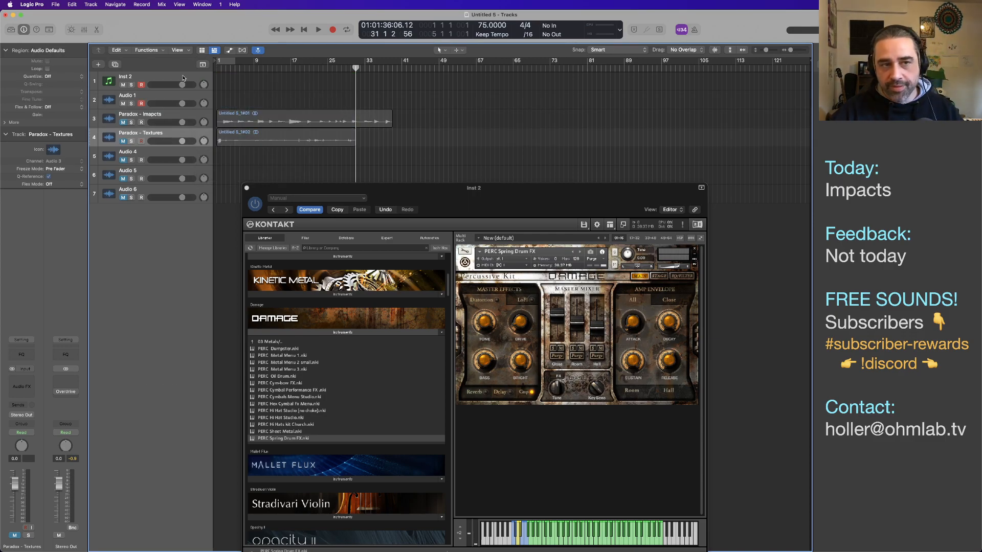
Replace Kontakt on the Inst 2 track with a stereo instance of Serum
click(183, 77)
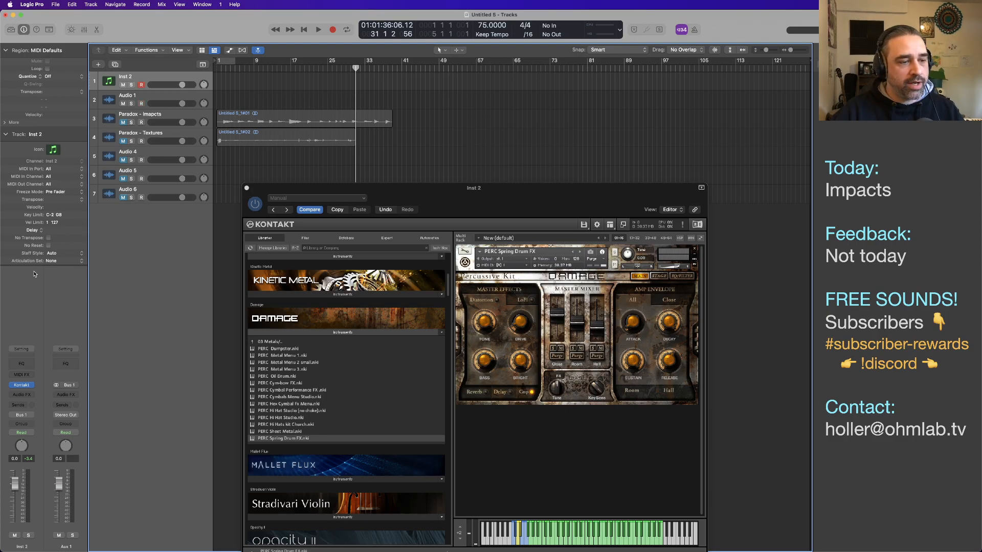
mouse_move(31, 389)
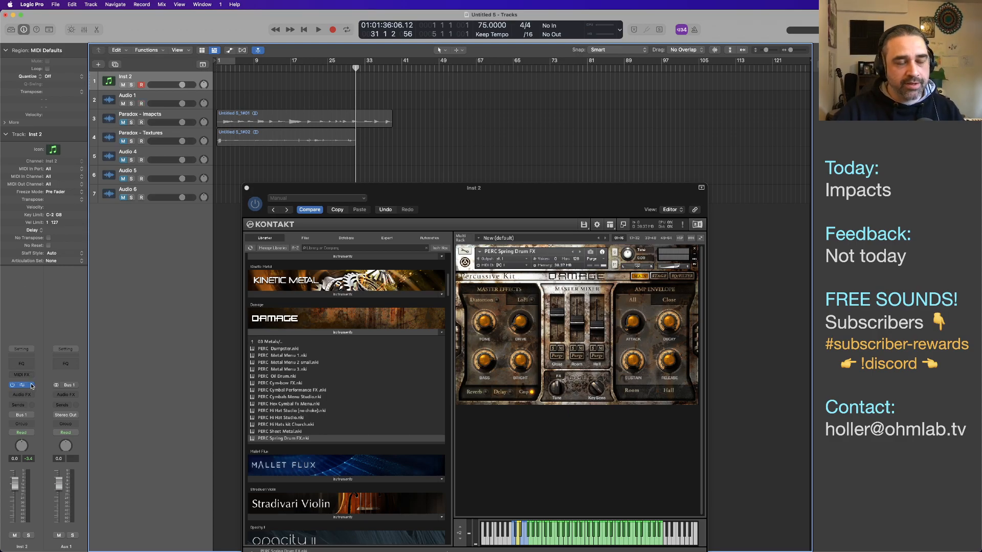
click(32, 386)
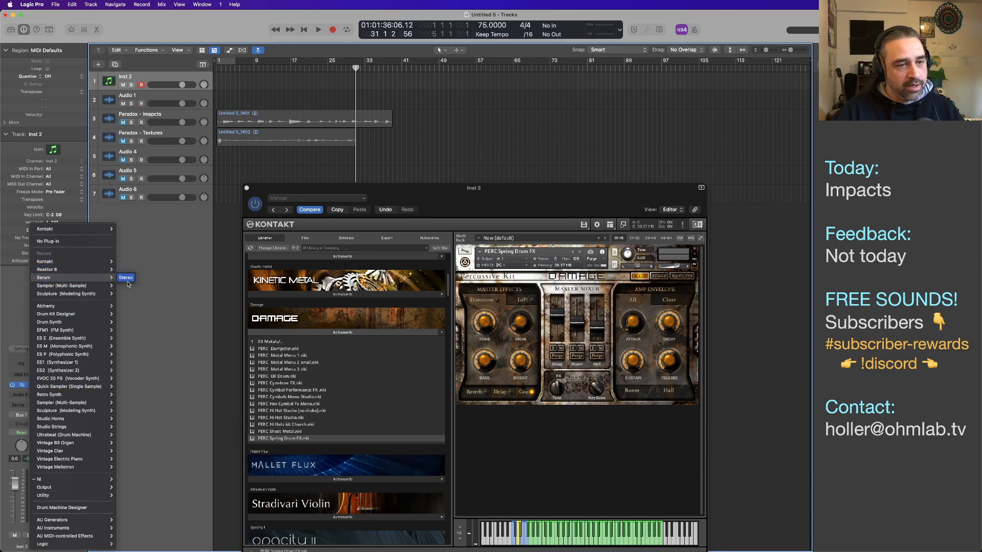
click(128, 282)
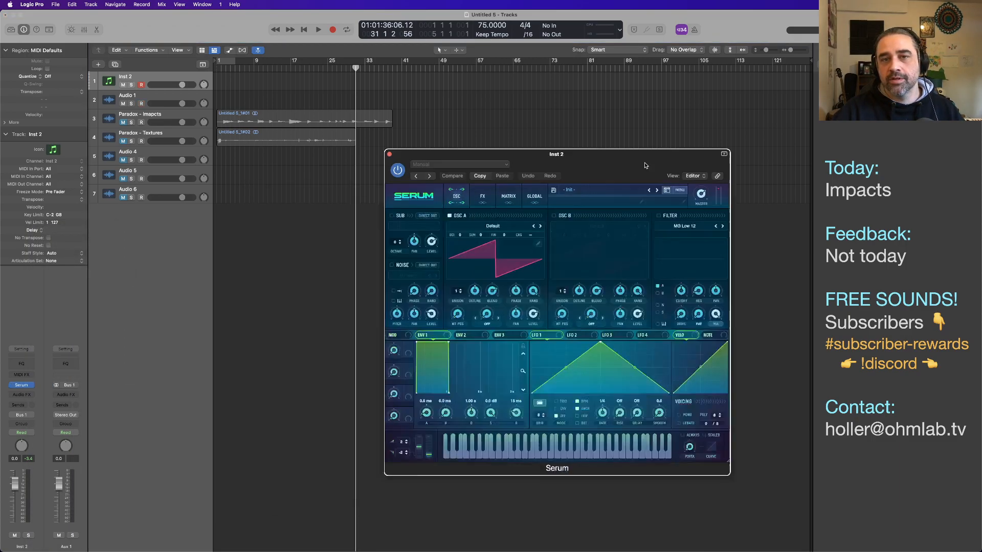
Reposition the Serum window and reshape LFO 1 into a downward curve that falls quickly and then levels out
drag(584, 386, 657, 460)
drag(429, 90, 473, 113)
drag(539, 326, 451, 309)
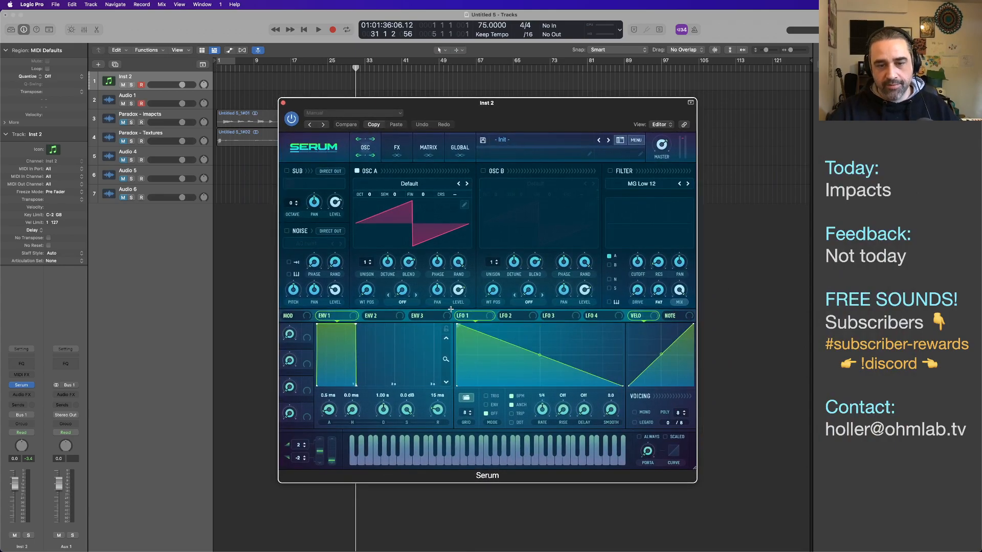
drag(543, 363, 540, 381)
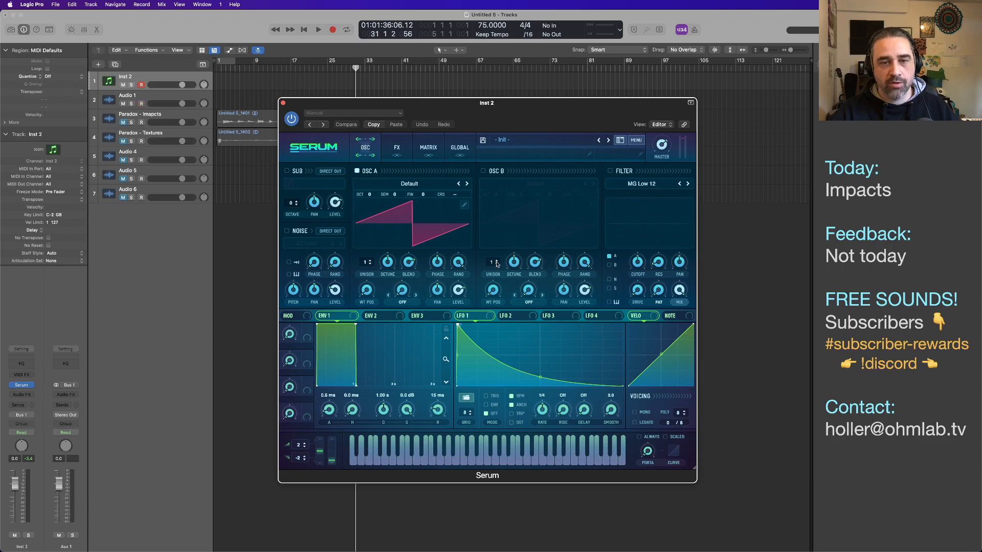
Load the Misinformed wavetable from the user SoundFreqs folder into oscillator A and audition its wavetable position
click(404, 184)
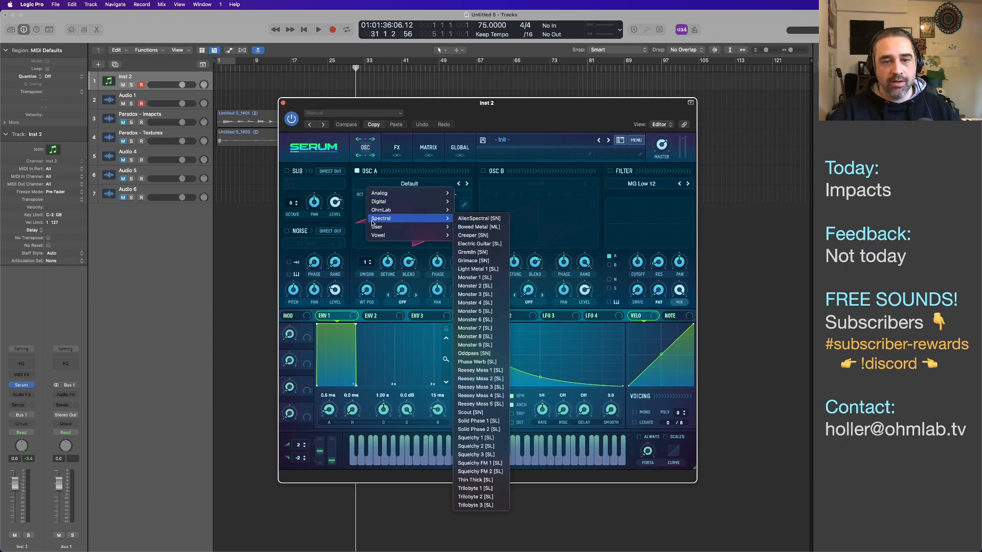
mouse_move(379, 228)
mouse_move(514, 321)
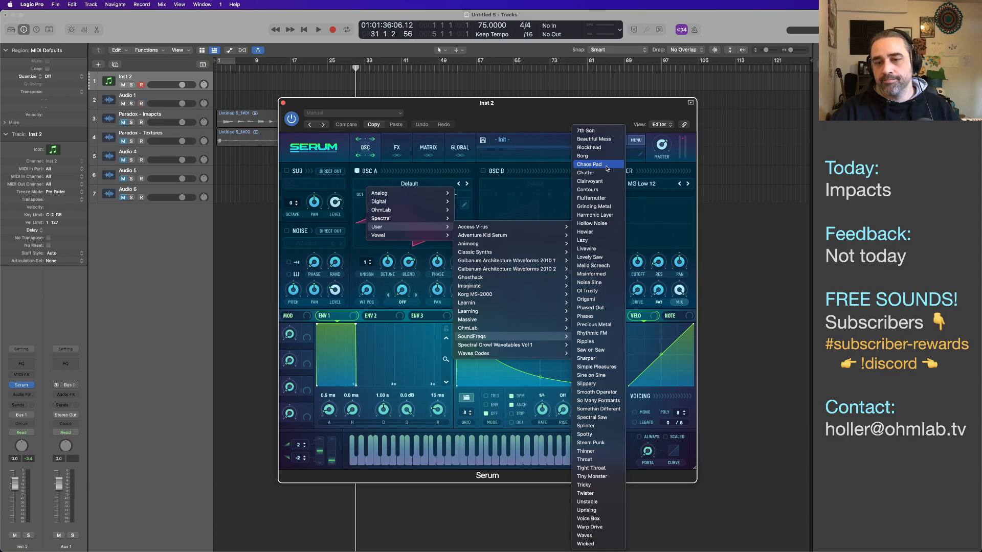
click(604, 276)
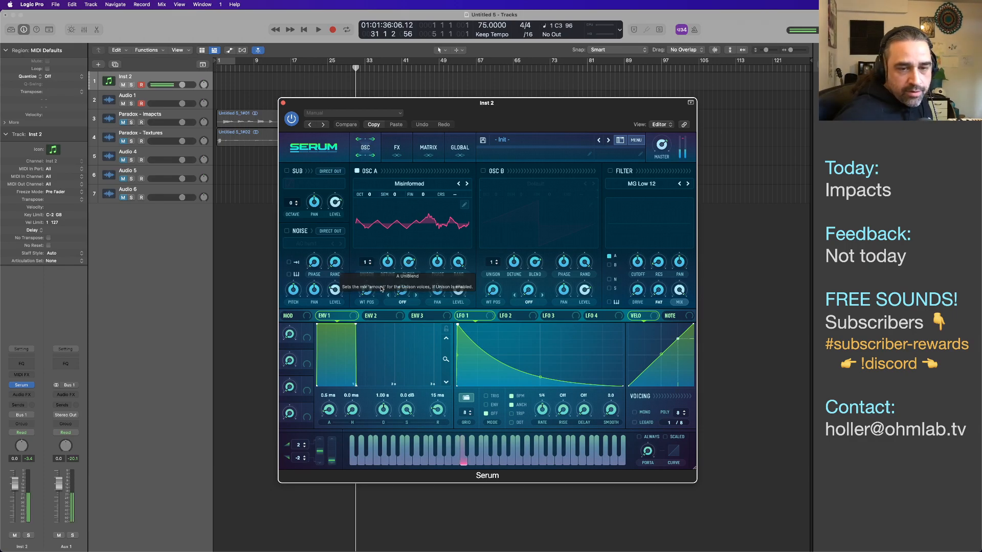
mouse_move(369, 292)
mouse_down()
mouse_move(374, 242)
mouse_move(357, 284)
mouse_up()
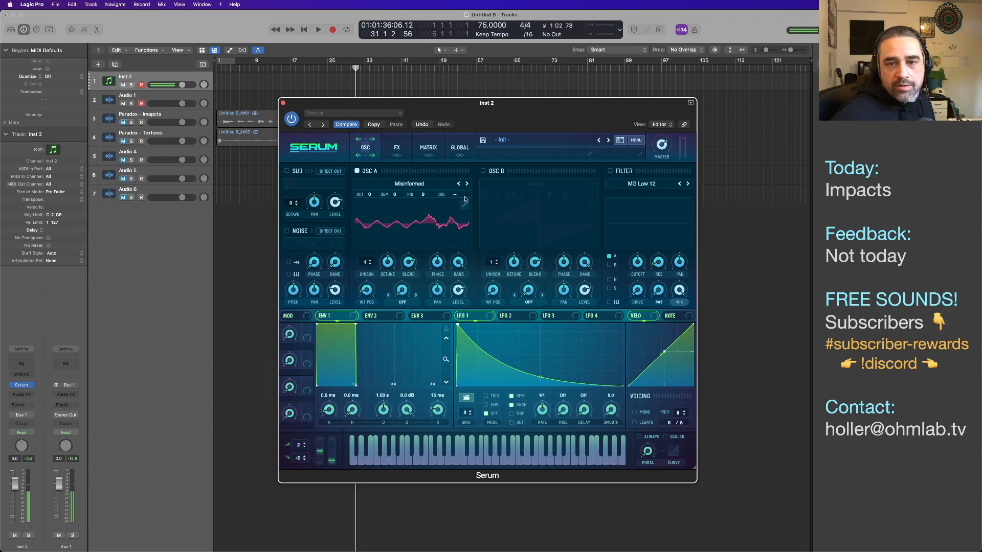
Enable oscillator B and load the MMDExtInLightFB2 wavetable from the user Animoog folder into it
click(484, 171)
click(536, 184)
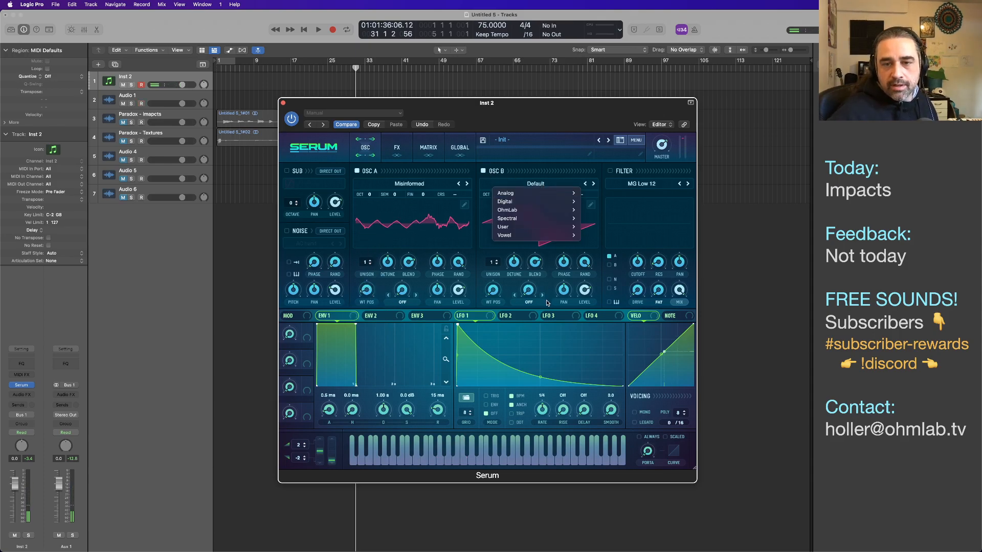
mouse_move(542, 227)
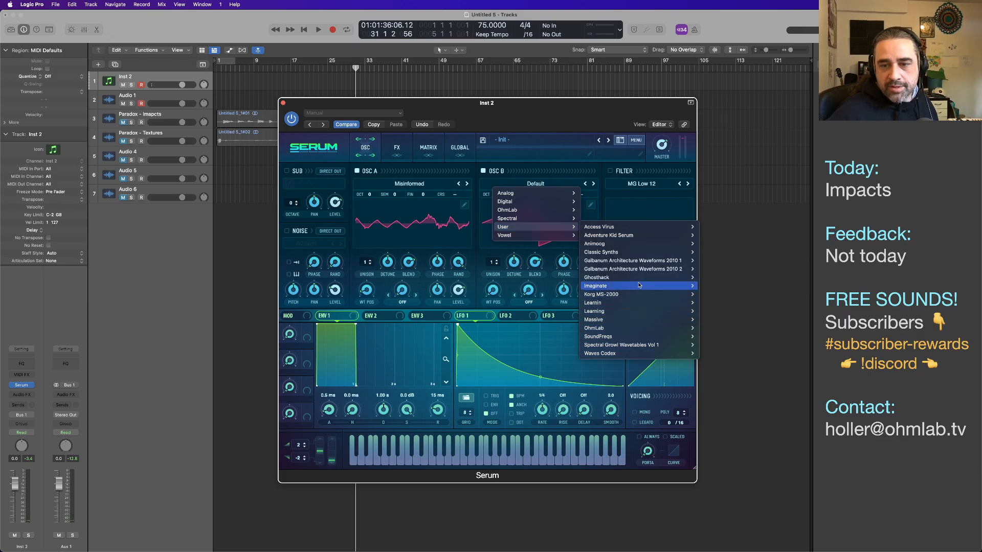
mouse_move(627, 244)
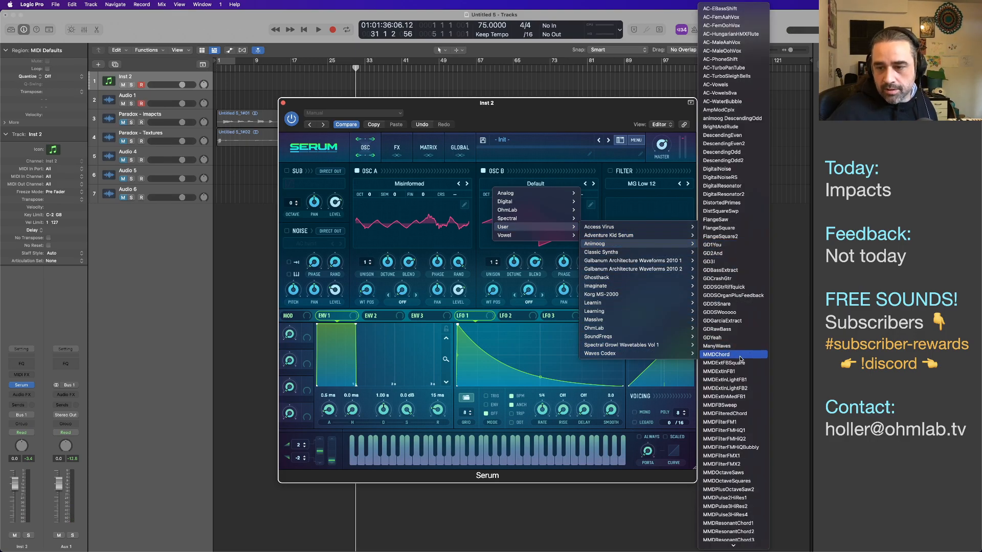
click(737, 389)
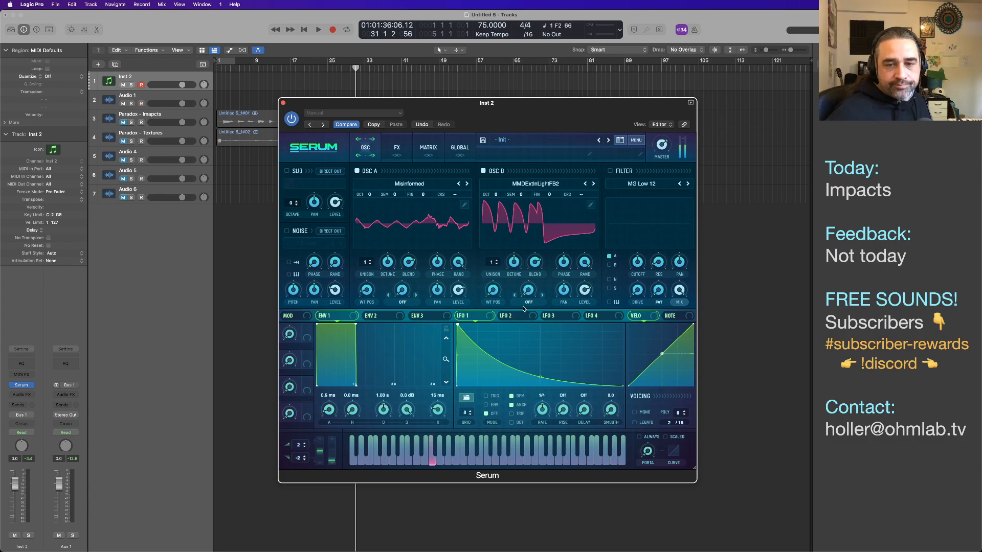
Turn off oscillator A to audition oscillator B's wavetable position, and set oscillator B's octave to -2
click(357, 171)
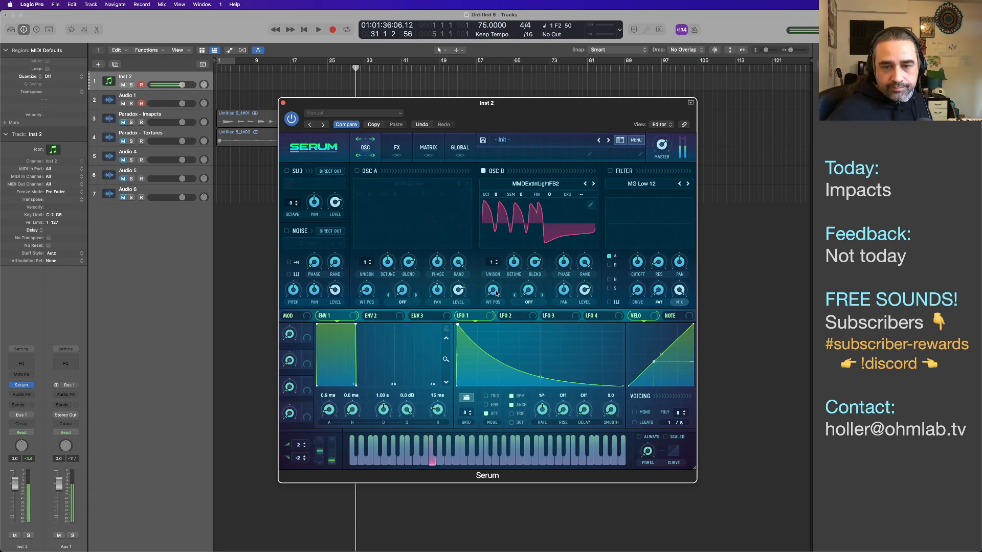
drag(493, 290, 496, 248)
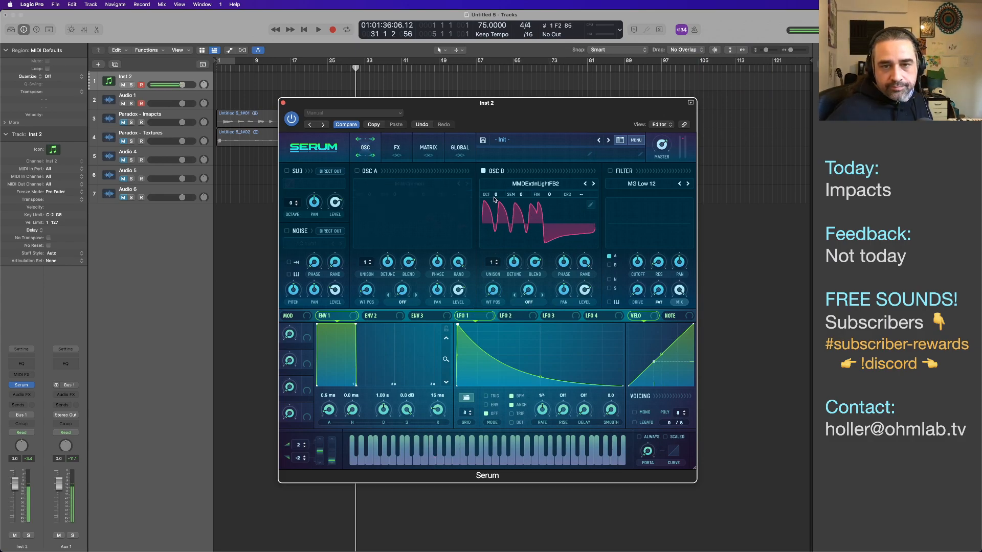
drag(495, 195, 495, 219)
drag(493, 295, 495, 317)
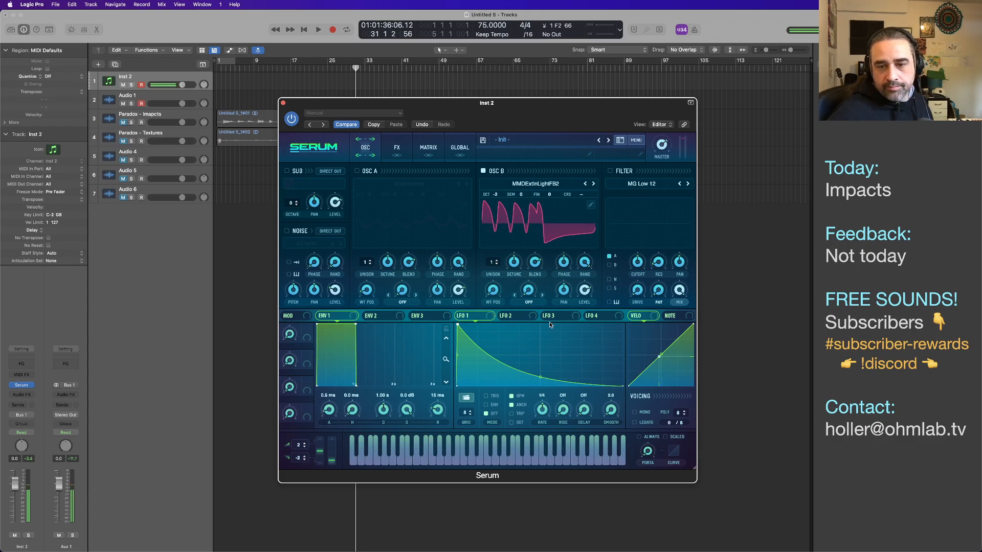
Modulate oscillator B's wavetable position with LFO 2, shaped as a rising ramp in ENV mode at a 1/8 rate
click(511, 316)
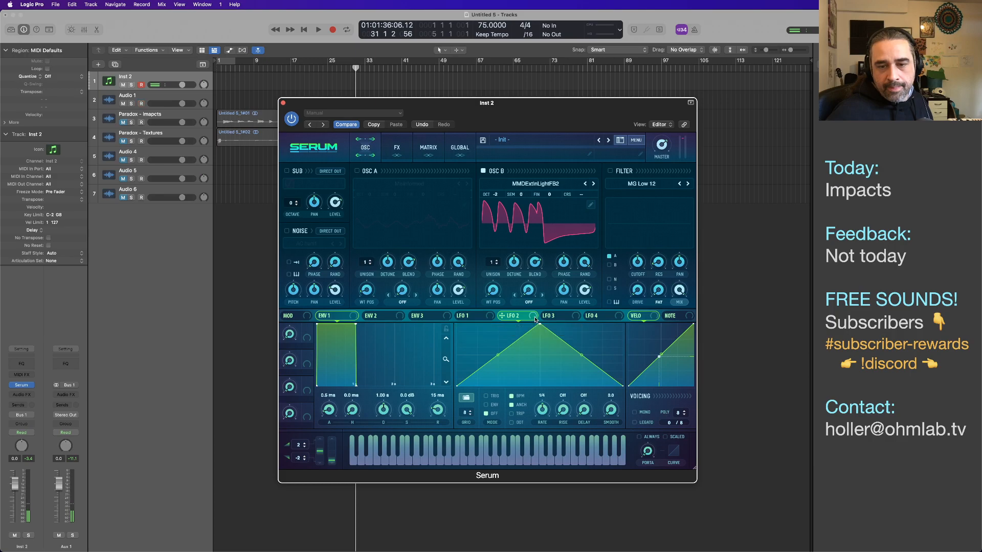
drag(511, 316, 490, 290)
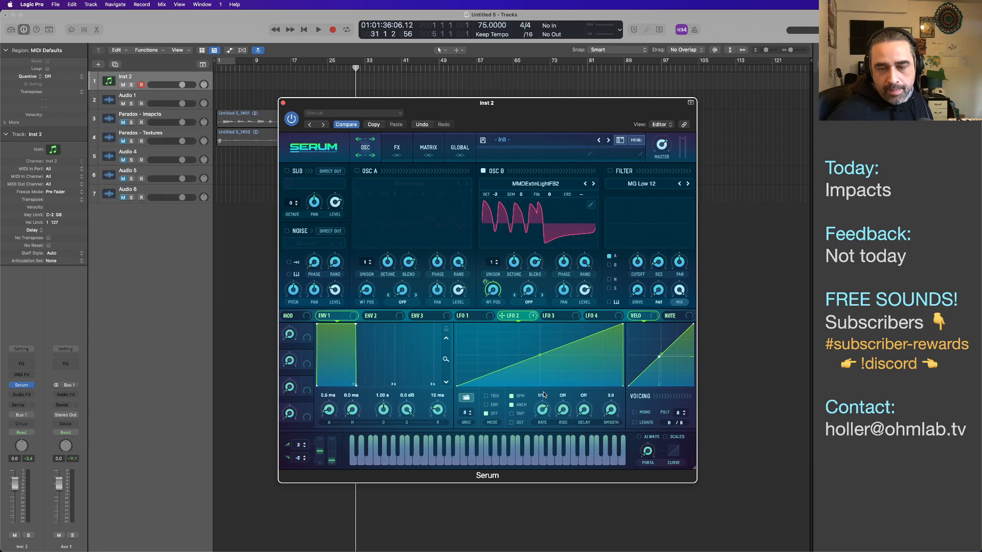
click(486, 405)
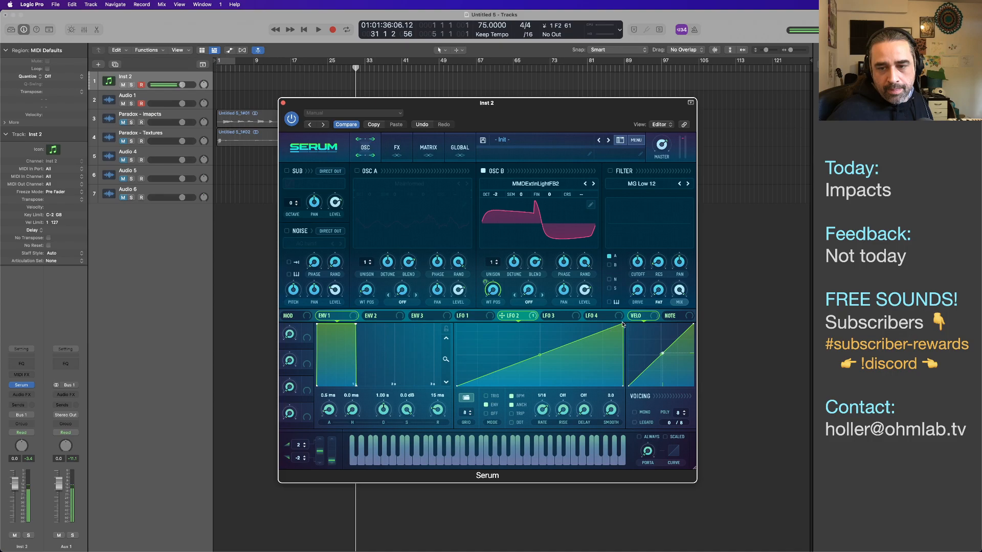
drag(544, 412, 543, 416)
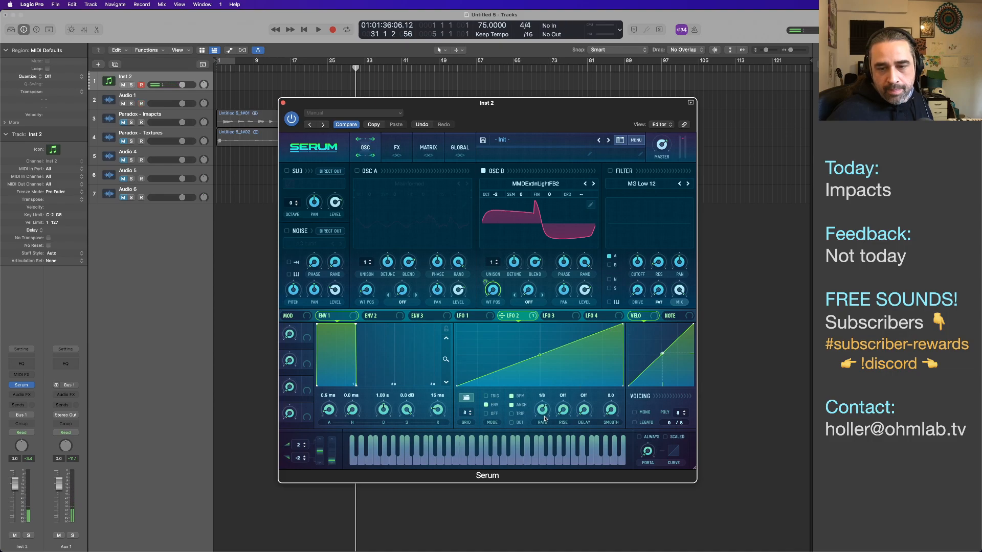
Turn oscillator A back on and set its warp mode to FM (from B)
click(357, 171)
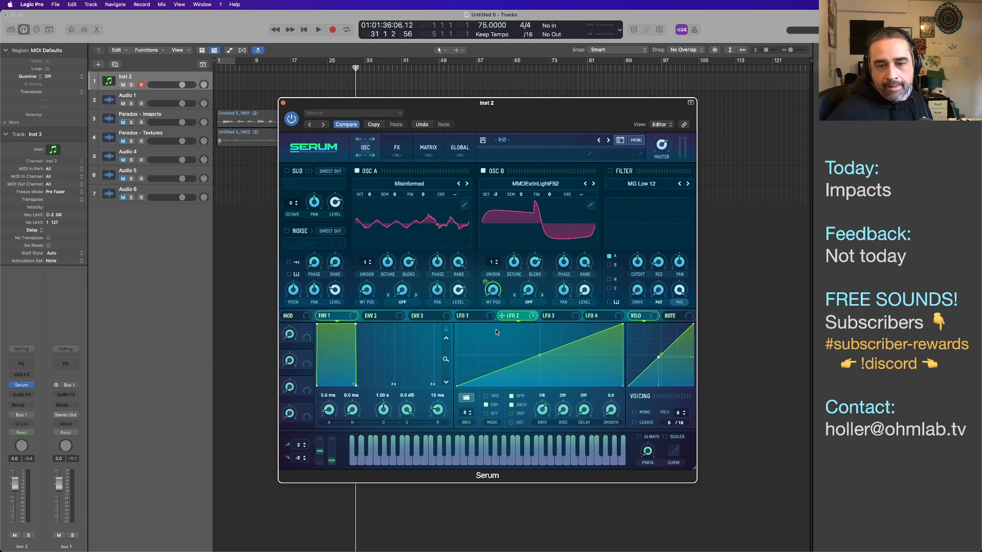
click(470, 315)
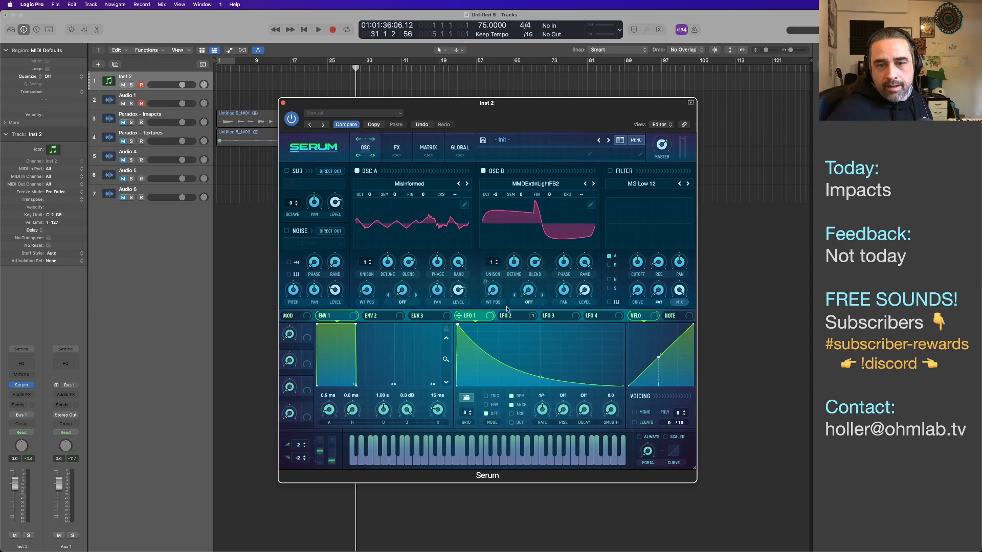
click(404, 304)
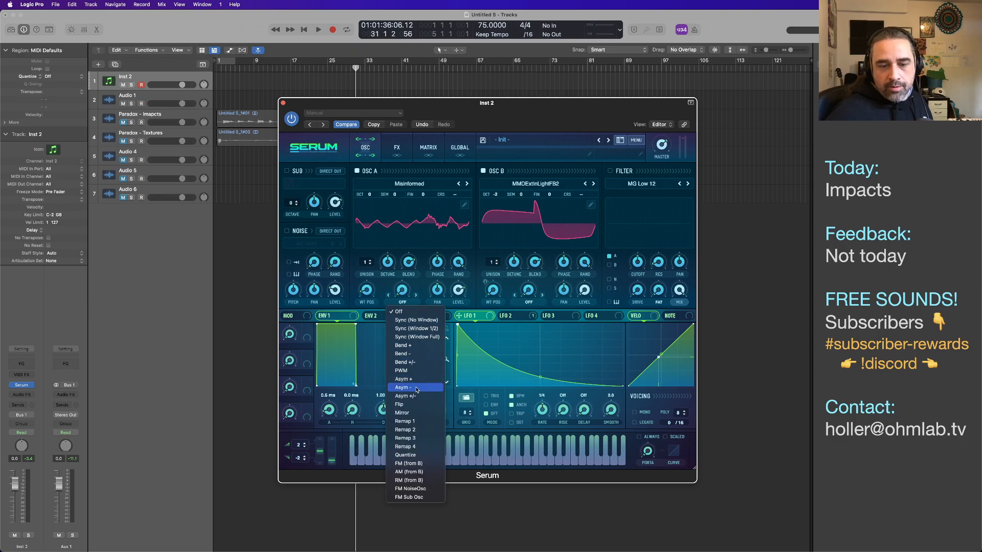
click(412, 463)
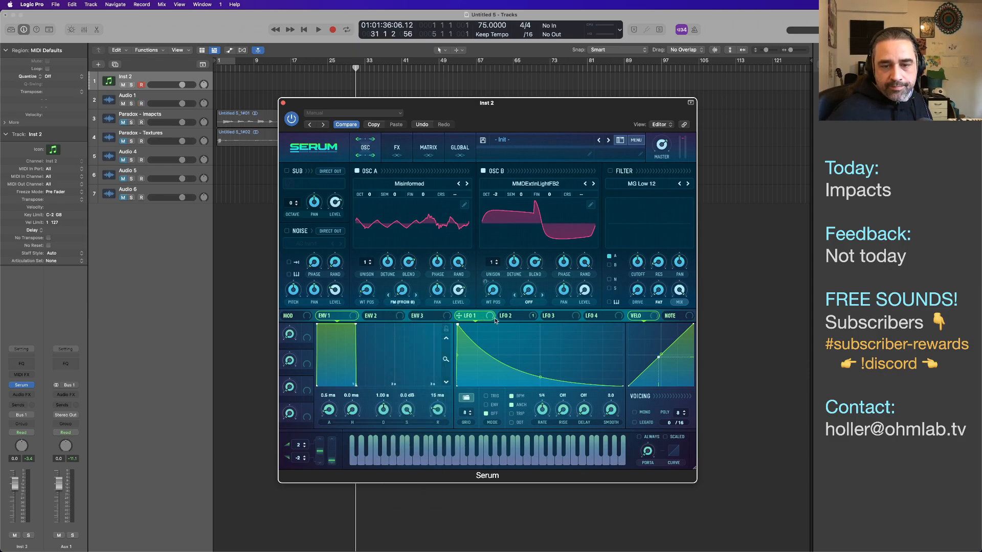
Try LFO 1 as the modulator of oscillator A's FM warp, and remove the assignment
drag(491, 318, 401, 289)
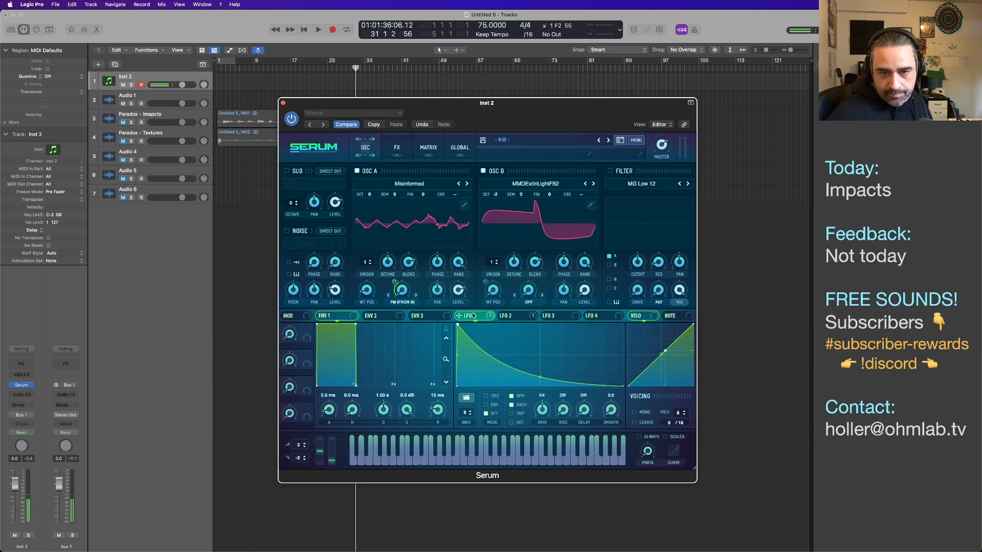
right_click(408, 288)
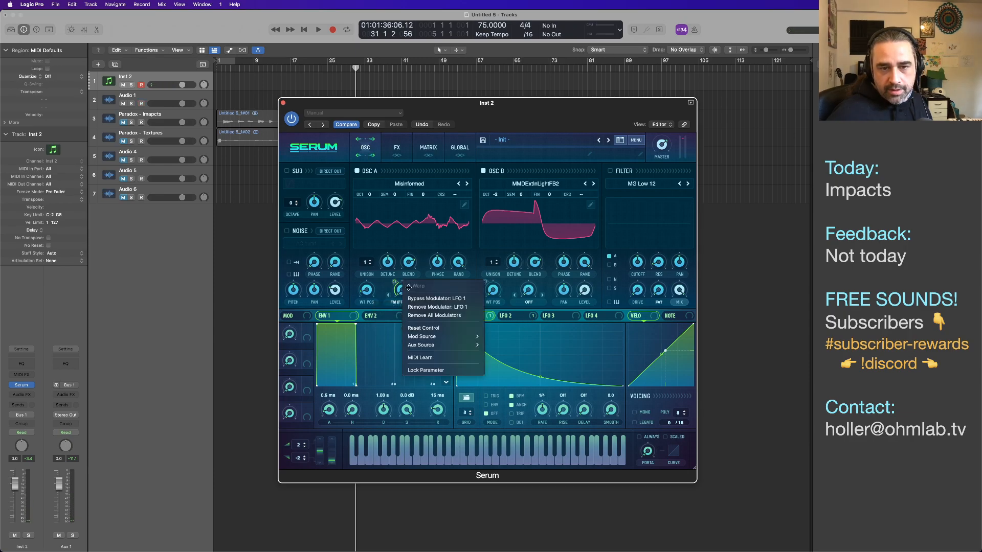
click(422, 315)
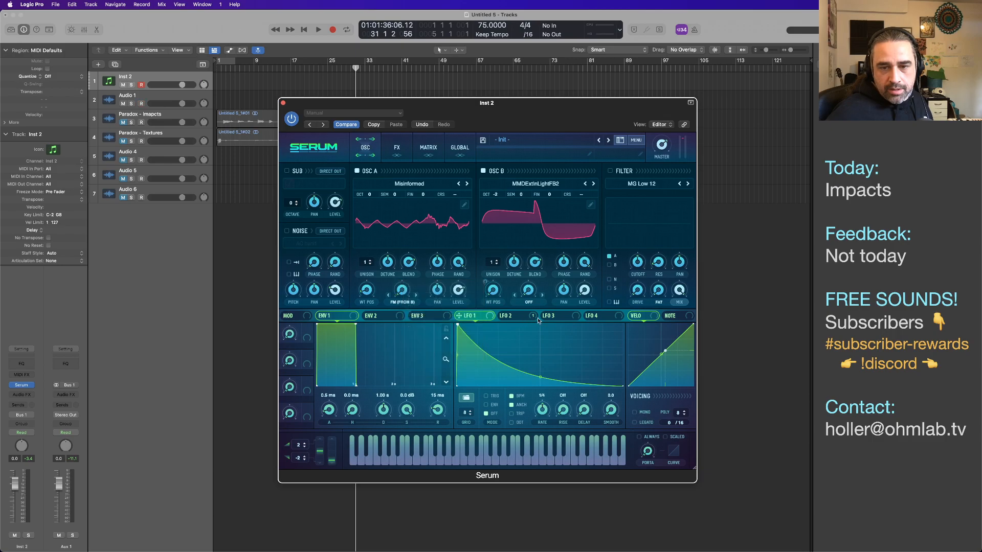
Assign LFO 2 to oscillator A's FM warp at about 37, and assign LFO 1 to oscillator A's level
drag(535, 317, 394, 312)
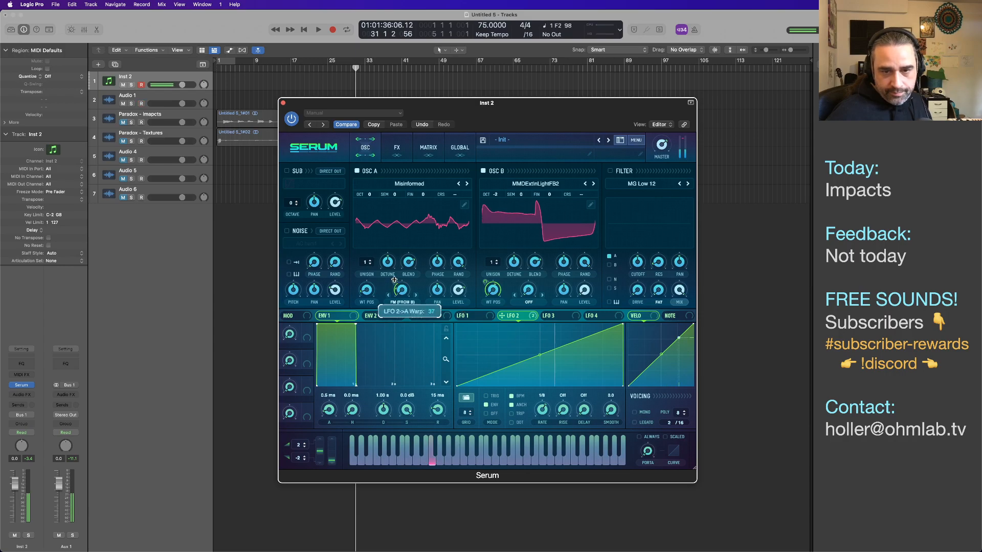
click(469, 315)
drag(460, 316, 458, 291)
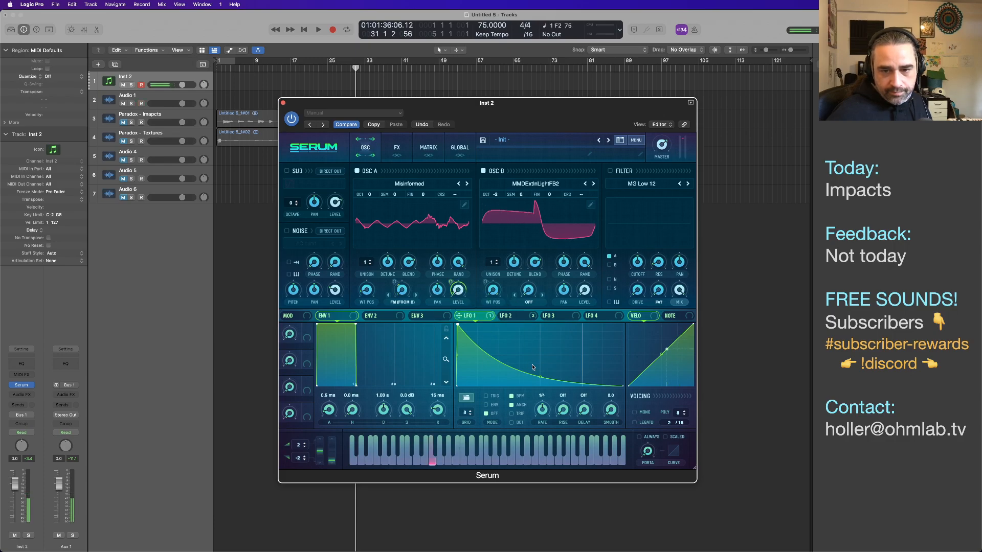
Flatten LFO 1's falling curve to a nearly straight decay and set LFO 1 to ENV mode
drag(540, 377, 539, 364)
click(486, 405)
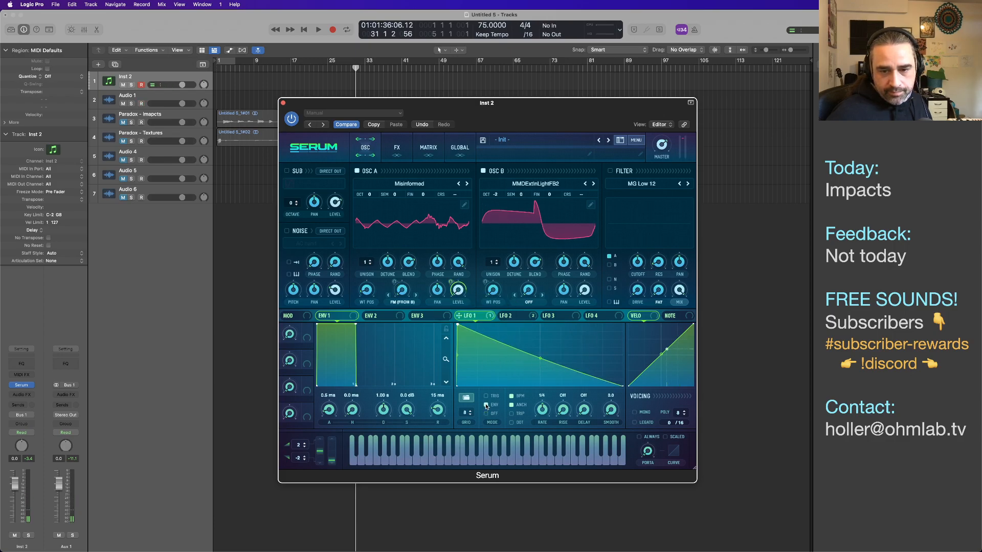
Steepen LFO 1's decay curve, set its rate to 1/2, and assign LFO 2 to both oscillators' wavetable positions
drag(539, 360, 541, 411)
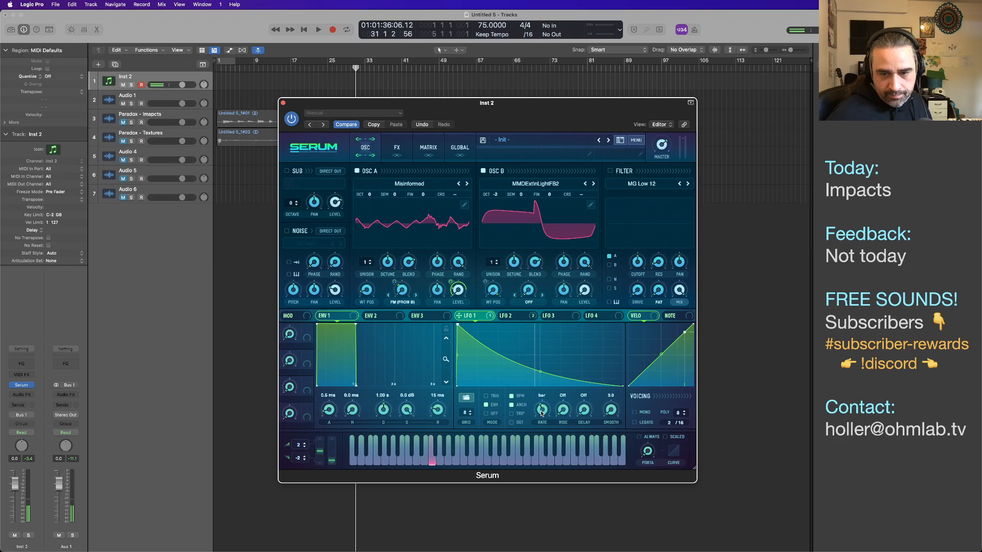
drag(542, 412, 542, 409)
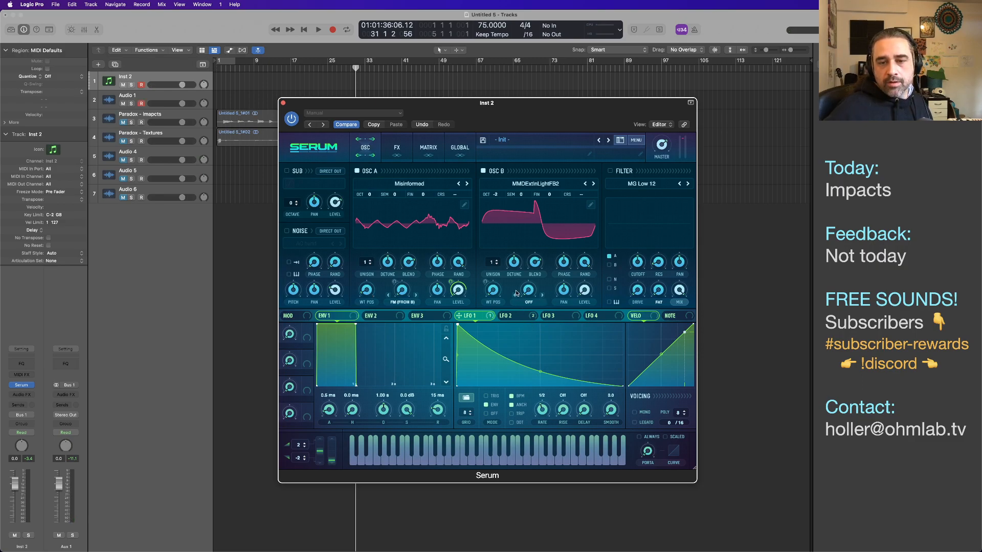
drag(534, 319, 359, 295)
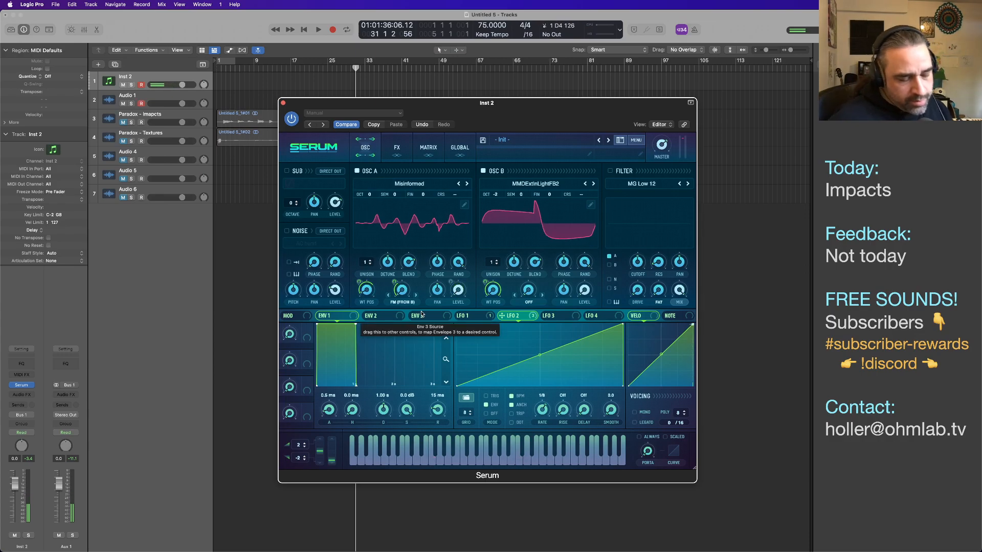
Check the Paradox requirements in the TextEdit brief, and give Serum's oscillator A 4 unison voices with adjusted detune
key(super+Tab)
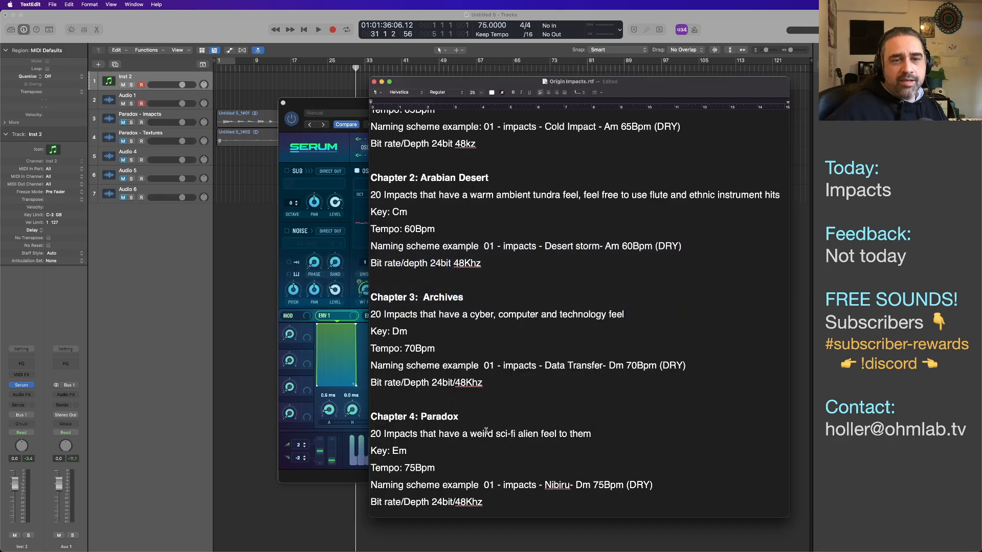
key(super+Tab)
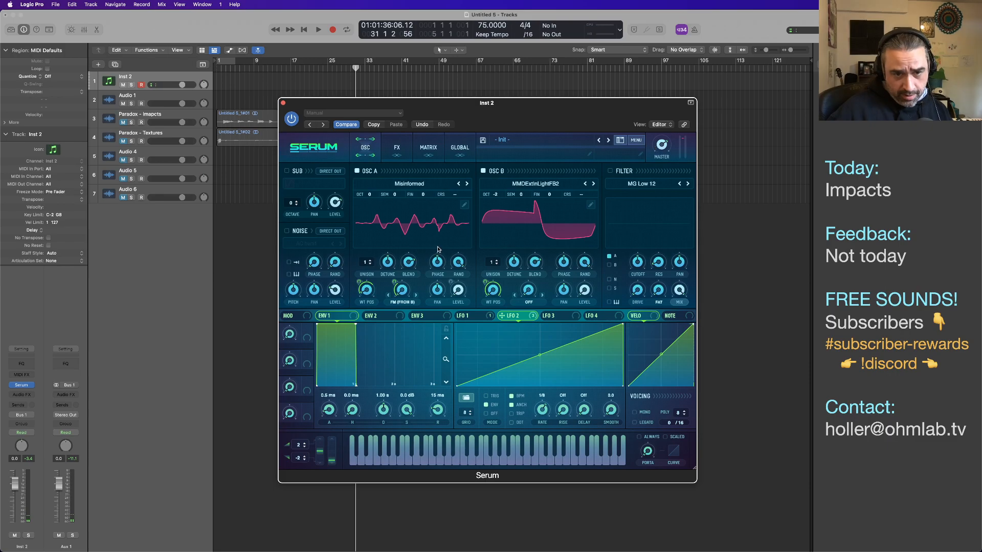
drag(369, 264, 372, 240)
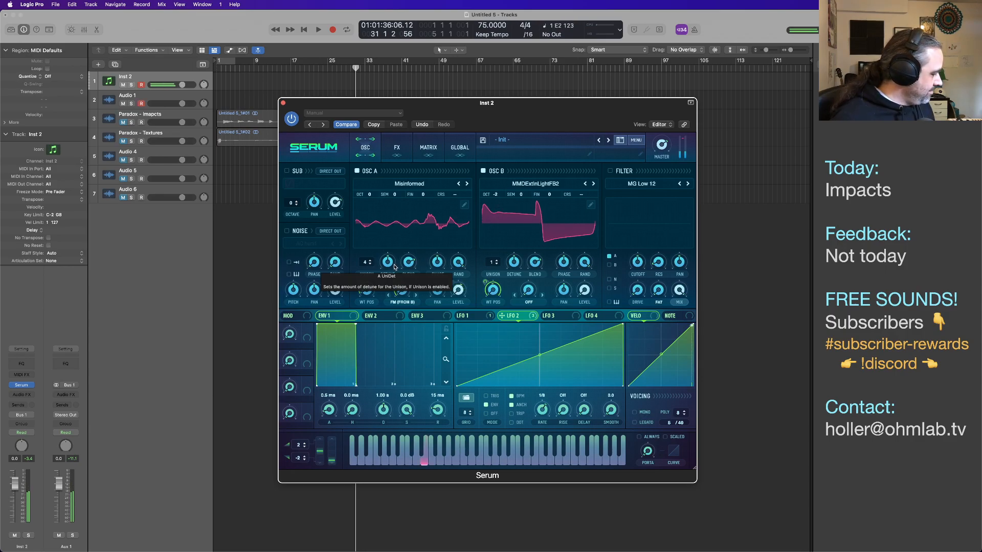
drag(389, 263, 407, 275)
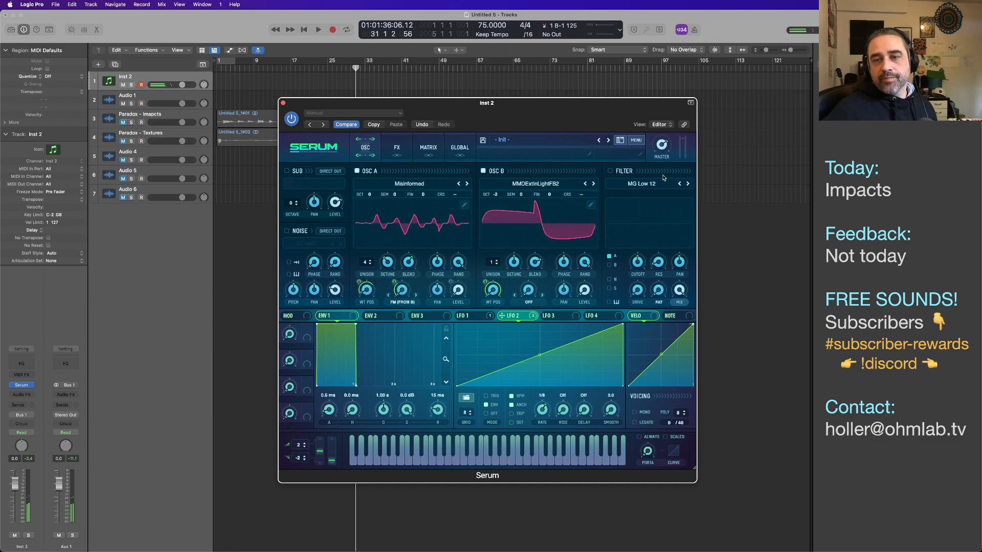
Turn on the filter and set its type to Combs
click(616, 172)
click(654, 180)
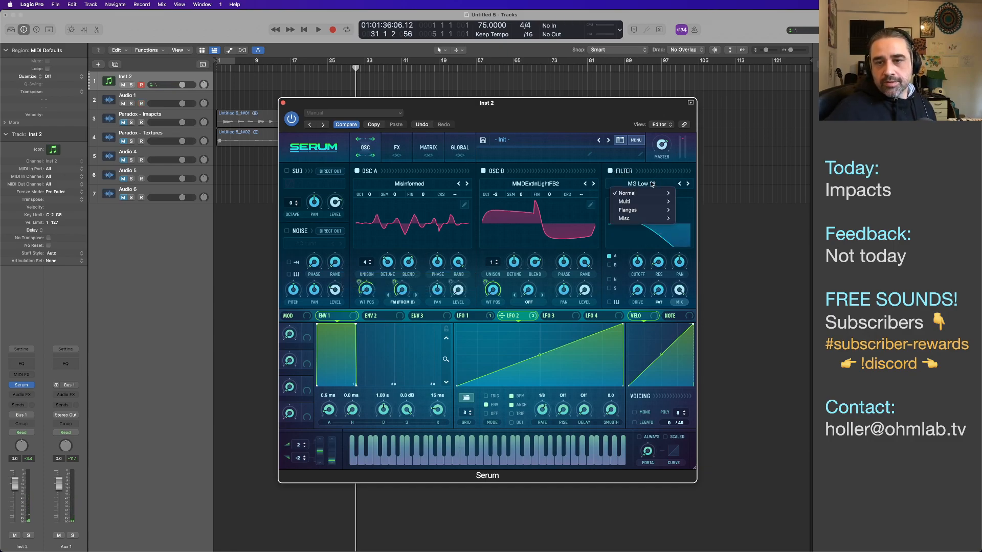
mouse_move(634, 218)
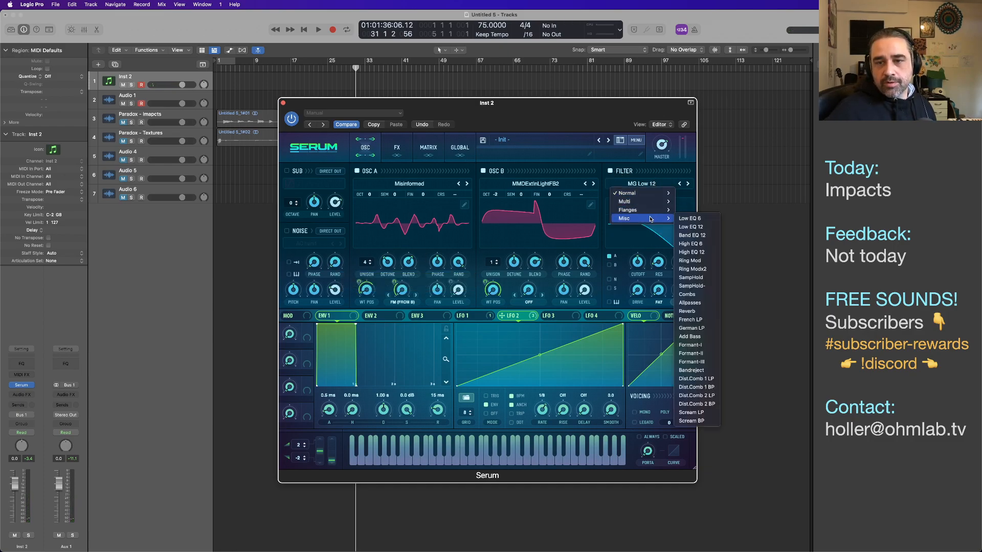
click(690, 294)
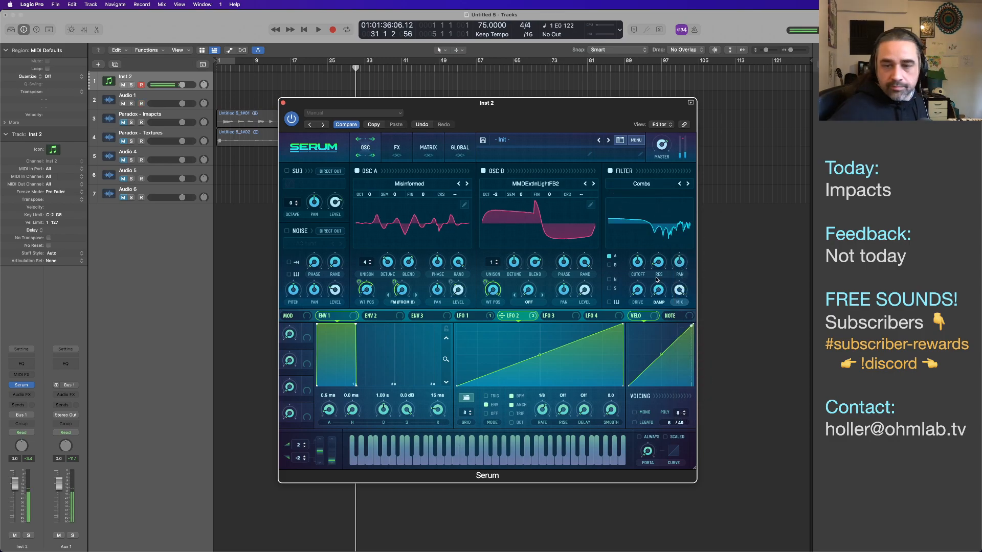
Set the comb filter's resonance to about 64%, damping to about 20% and cutoff to about 37 Hz
drag(657, 268, 659, 225)
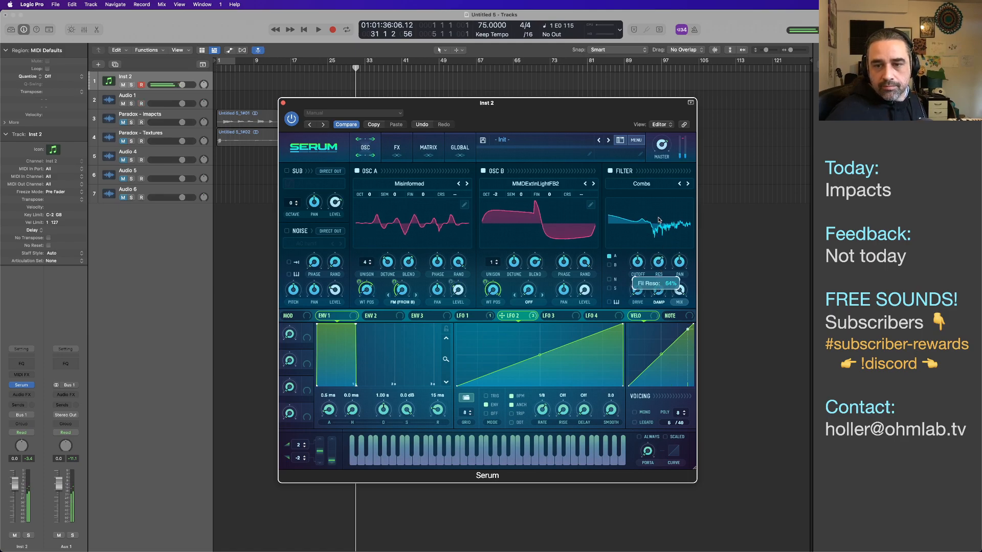
drag(637, 261, 638, 236)
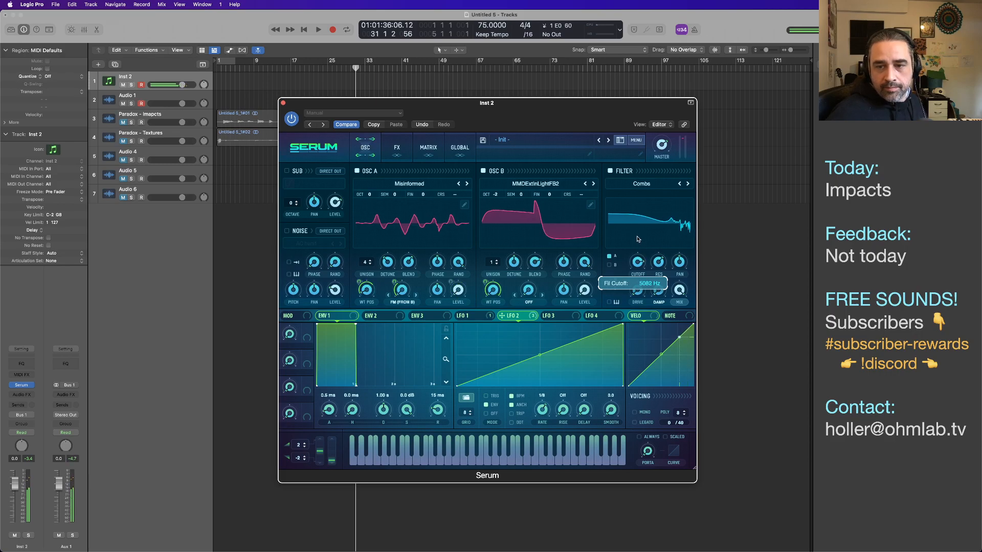
mouse_move(659, 293)
mouse_down()
mouse_move(662, 283)
mouse_move(637, 283)
mouse_move(636, 268)
mouse_move(660, 293)
mouse_up()
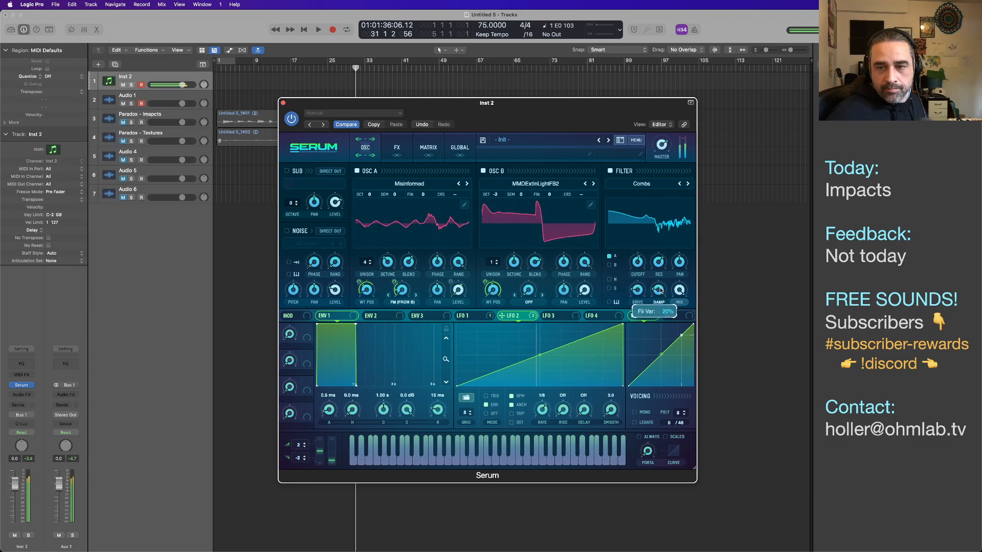
drag(640, 258, 641, 292)
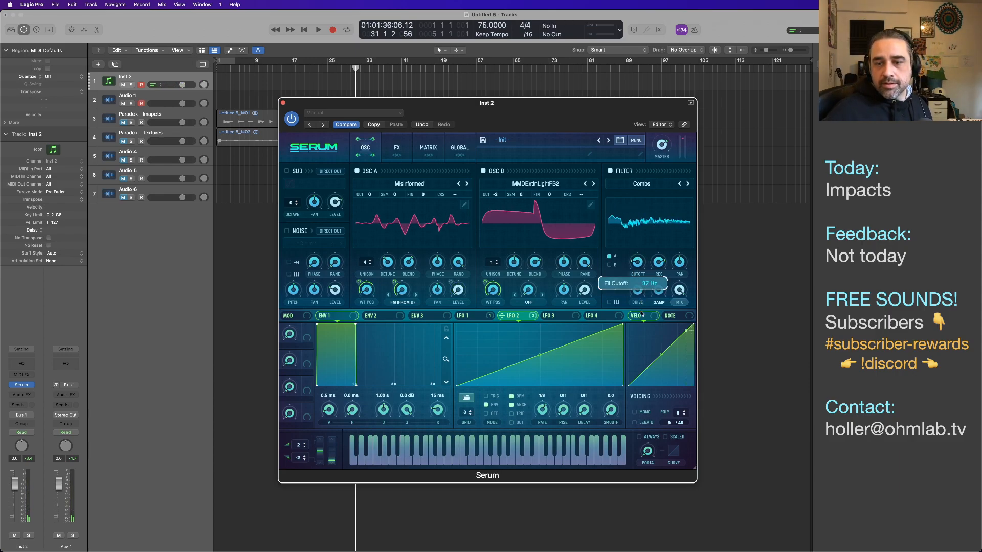
Assign LFO 3 to the filter cutoff and slow its rate to 16 bar
click(564, 317)
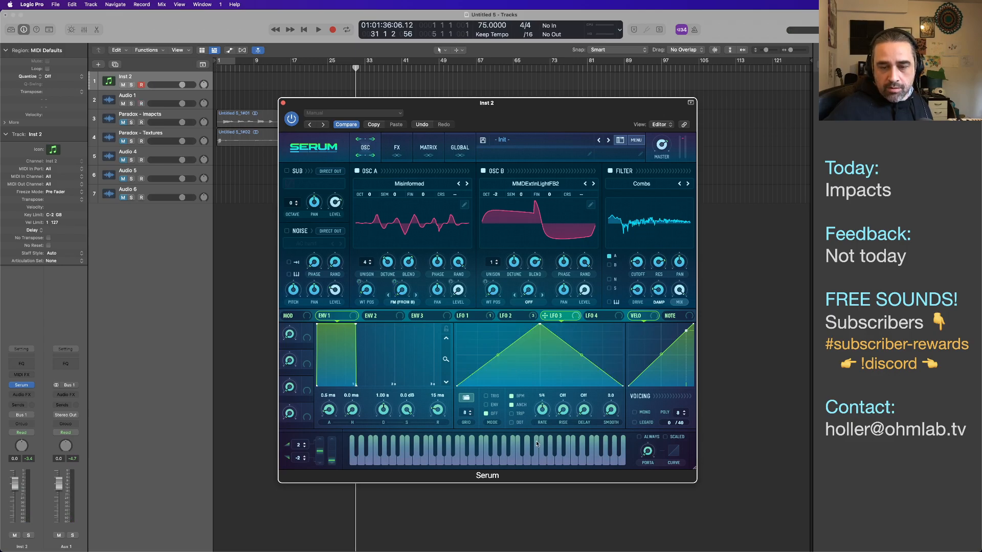
drag(573, 318, 633, 264)
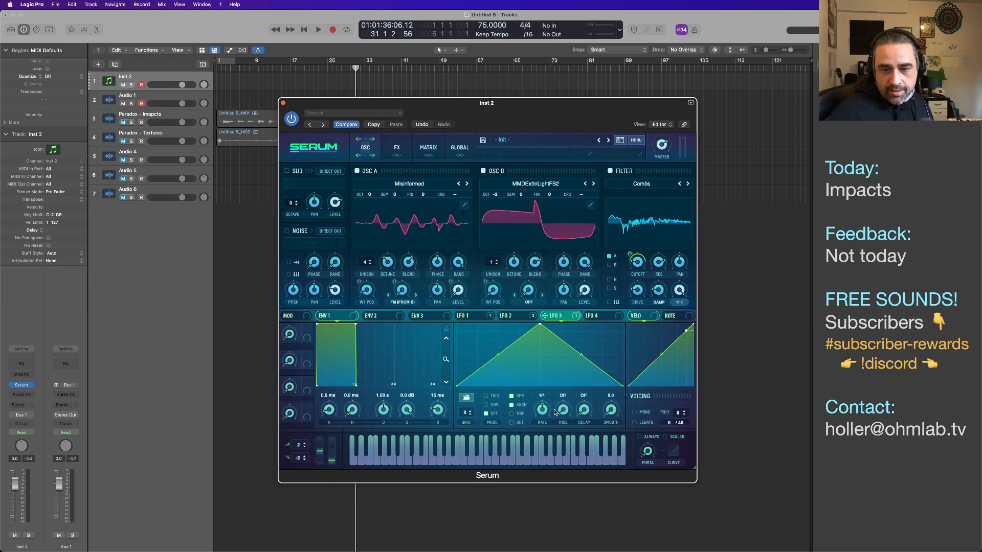
drag(550, 436, 547, 448)
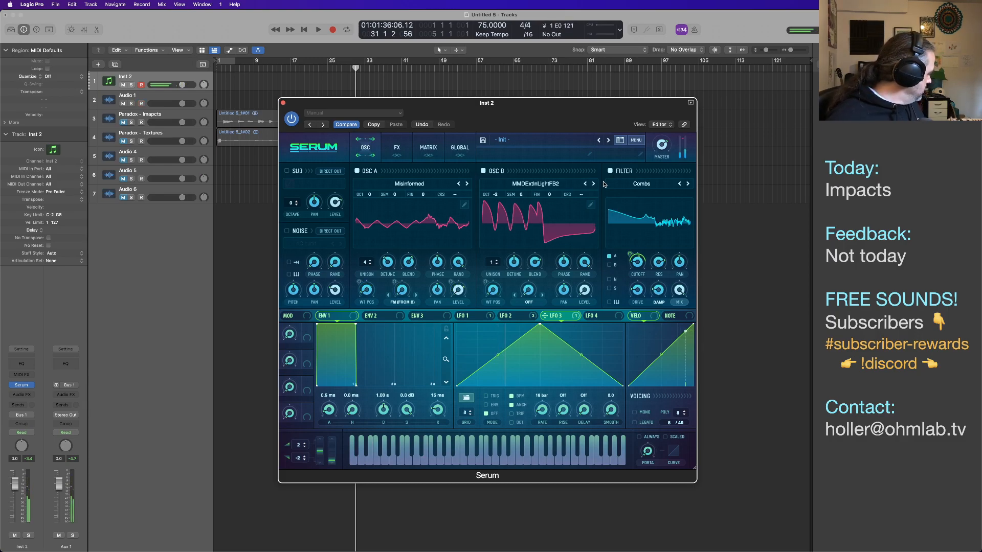
Enable the distortion effect, set its type to Diode 2 and adjust the drive
click(397, 147)
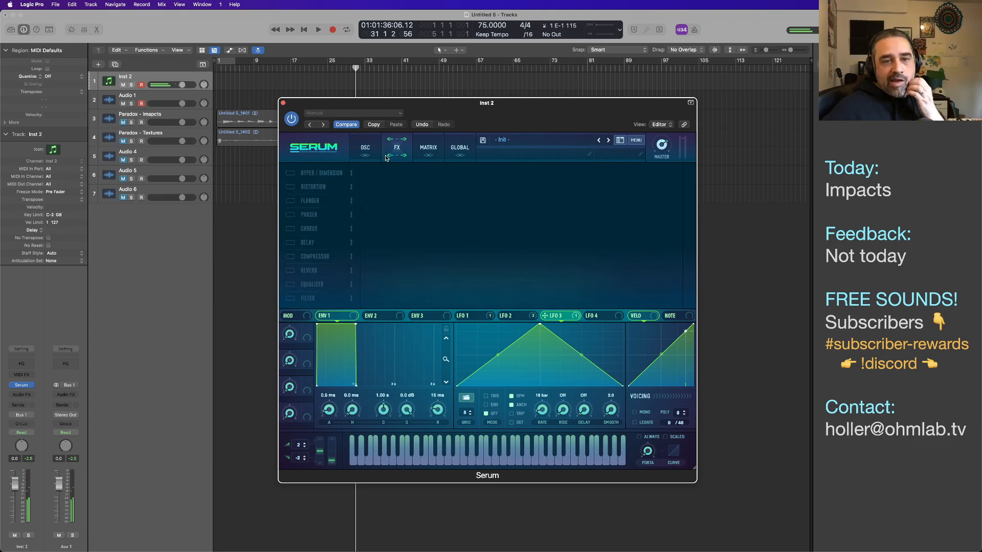
click(291, 187)
click(435, 181)
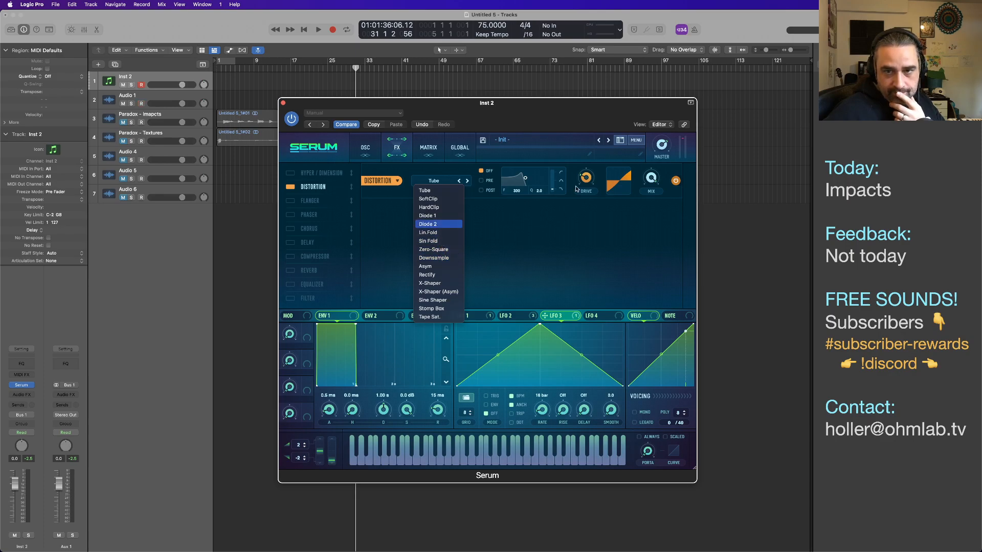
drag(585, 186, 588, 193)
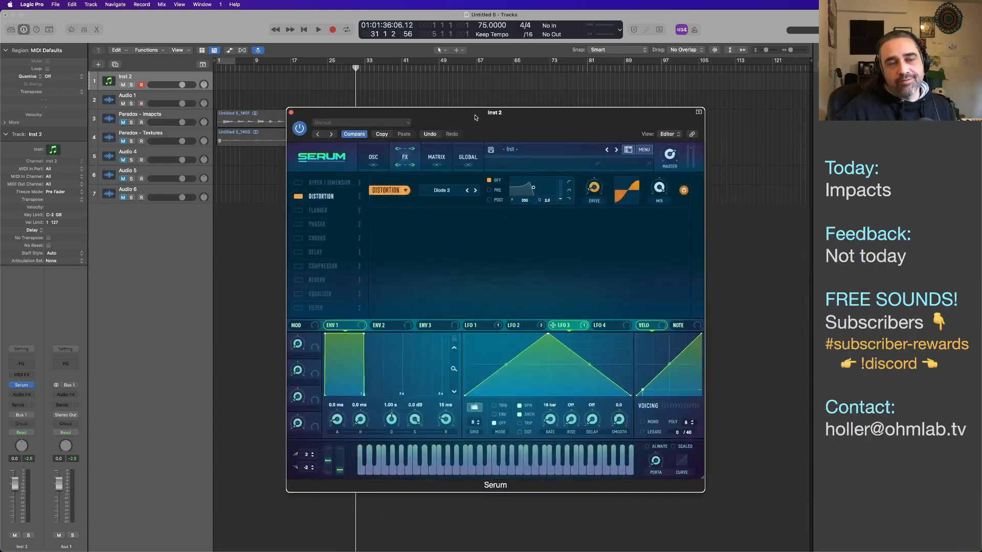
drag(466, 107, 444, 112)
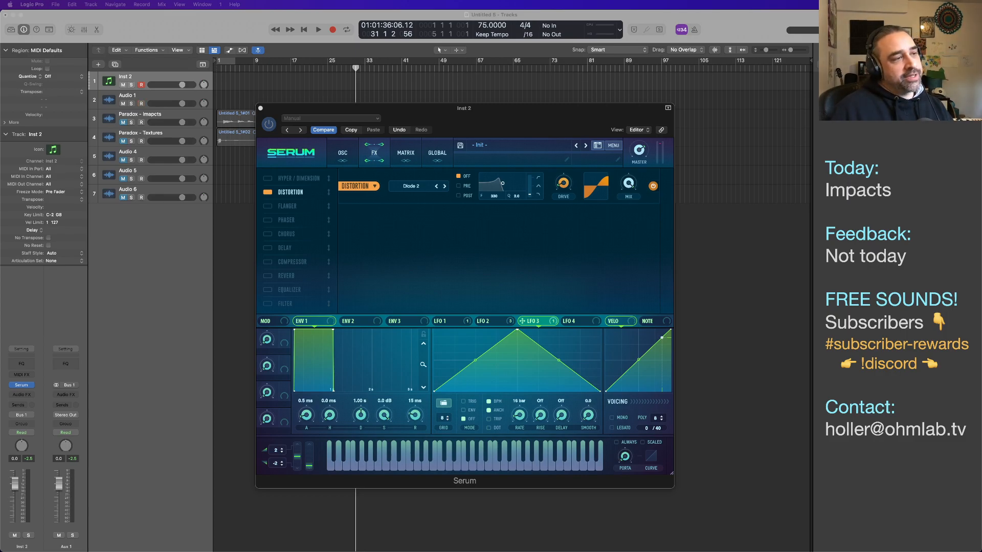
key(super+Tab)
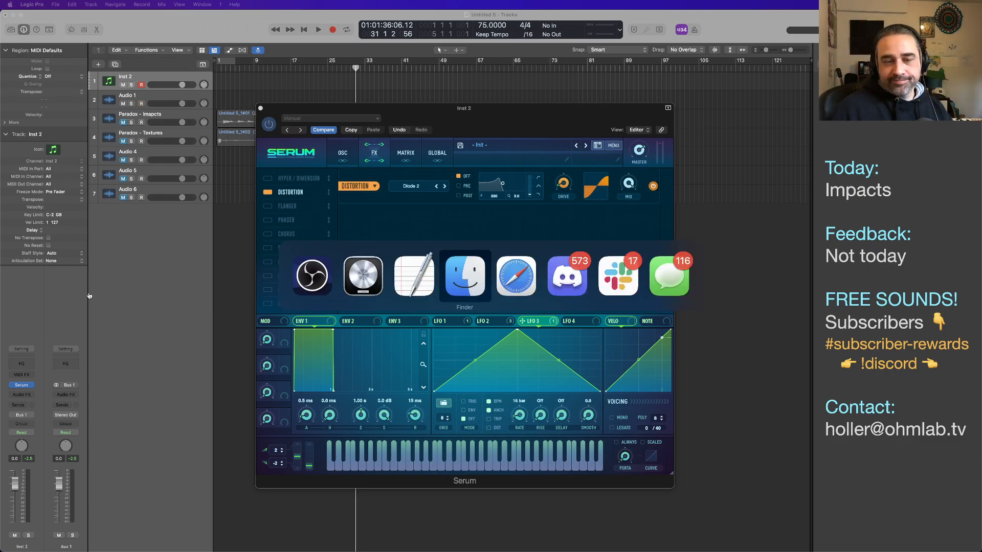
key(Escape)
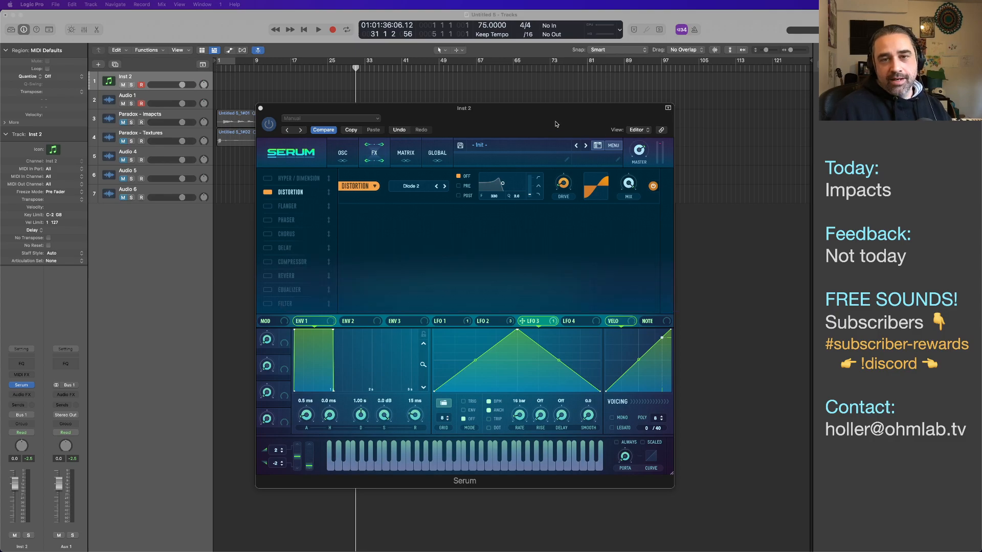
drag(507, 130, 515, 163)
key(super+Tab)
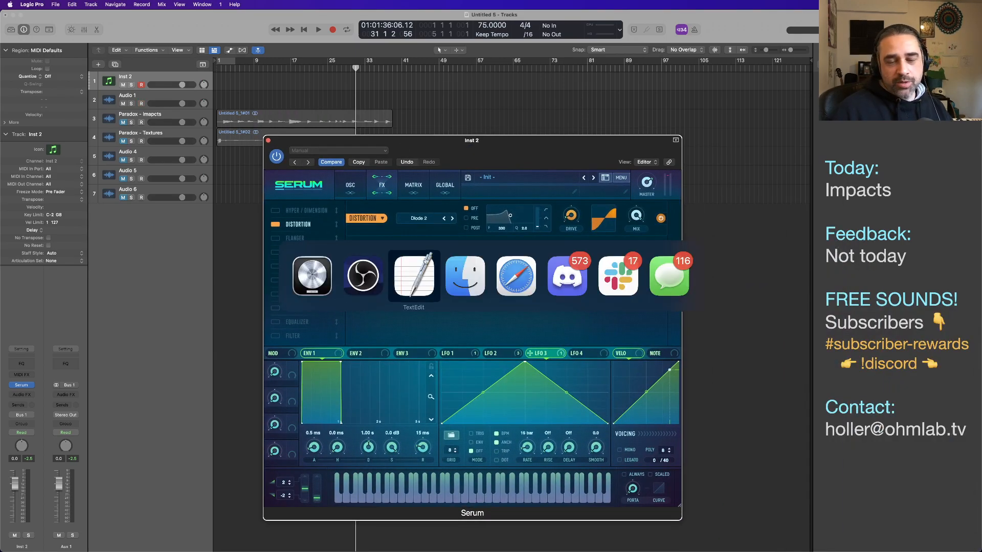
click(311, 274)
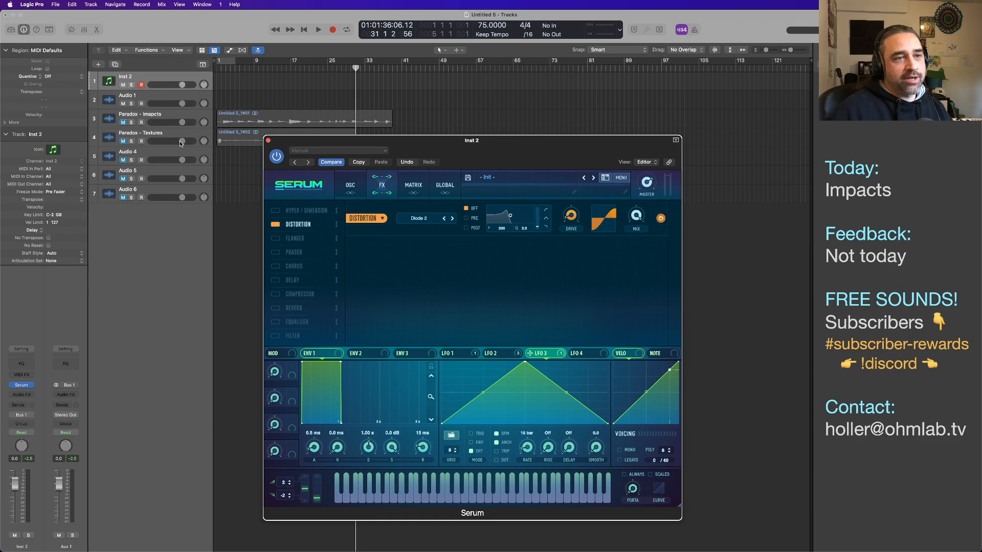
Add a software instrument track with Reaktor 6 as its instrument and load the Polyplex.ens ensemble
click(171, 272)
double_click(171, 273)
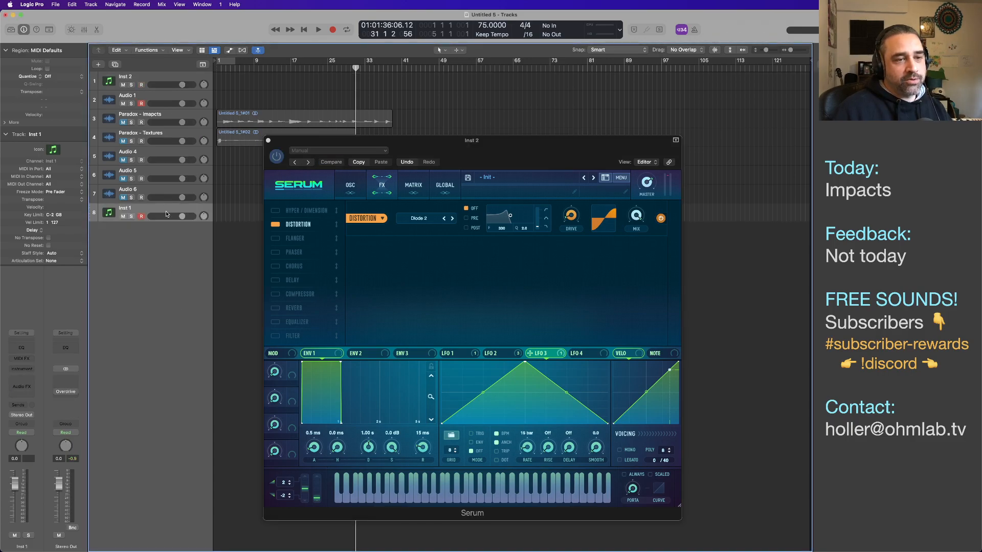
click(22, 369)
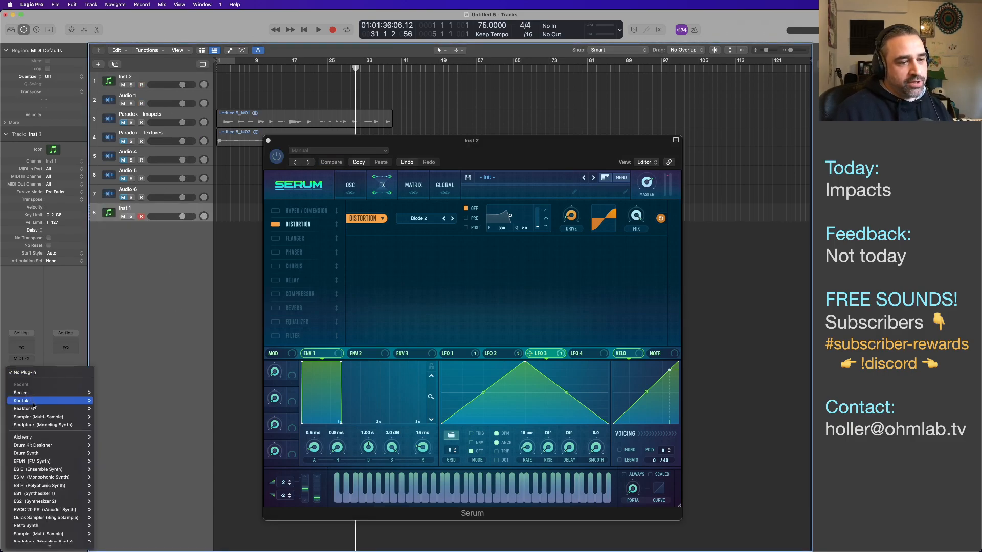
mouse_move(77, 409)
click(103, 417)
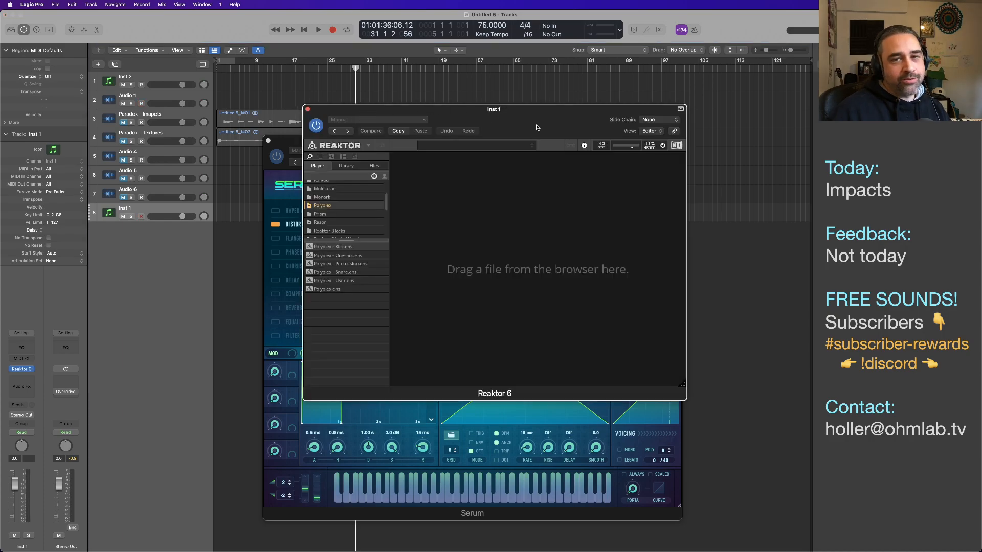
drag(503, 121, 496, 158)
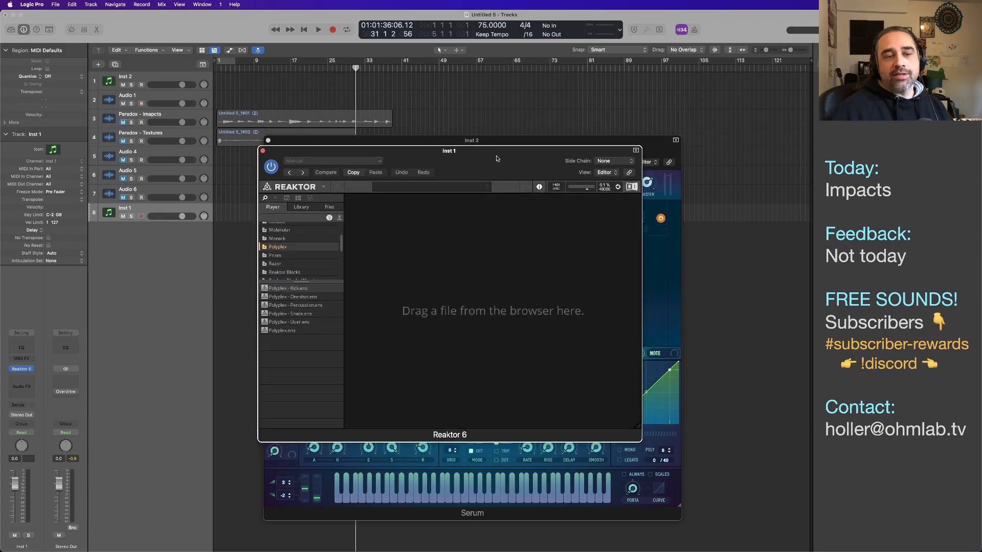
click(281, 332)
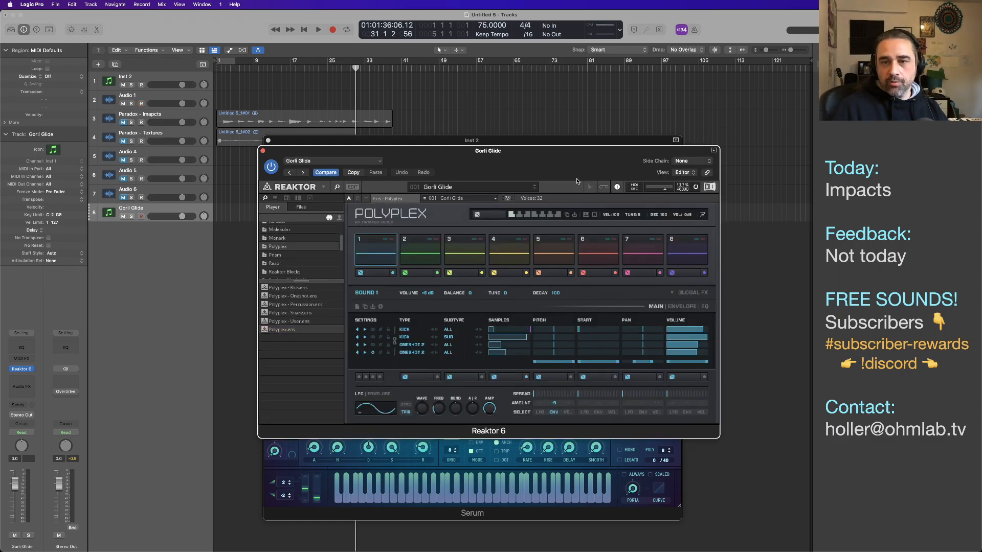
Show Polyplex's sample map for the Kick category and remove all of its samples
click(590, 187)
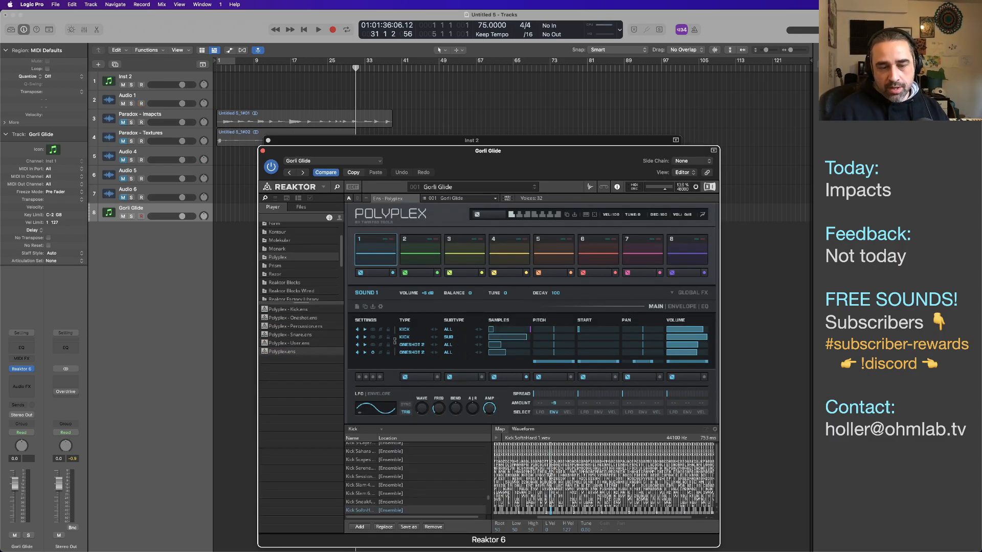
key(super+a)
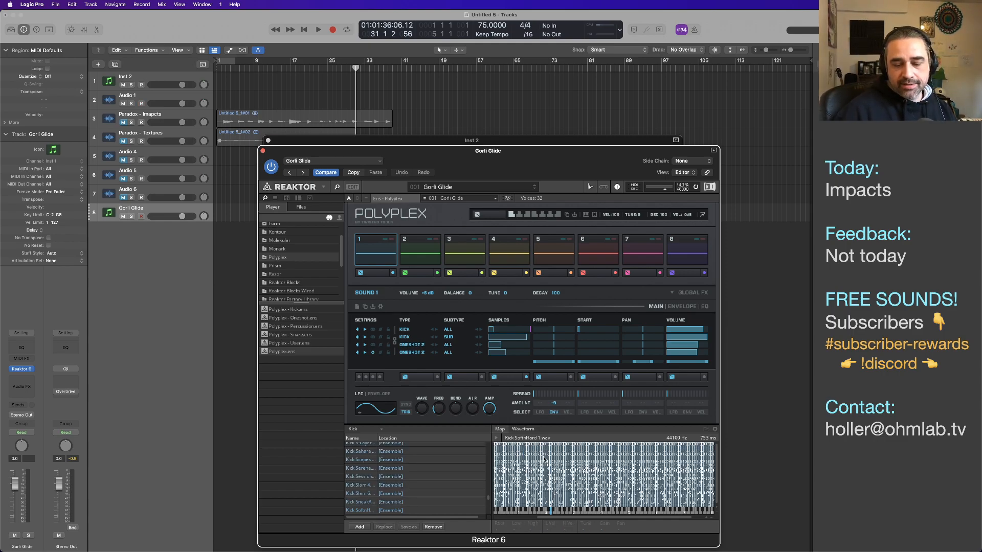
key(Delete)
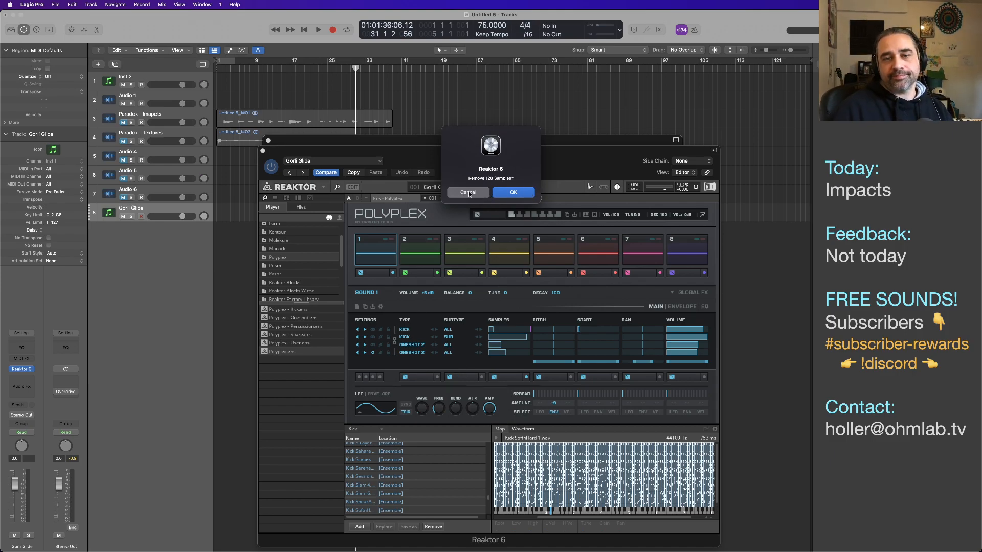
click(503, 193)
Switch to Finder, open the OhmLab > New Sound Packs > Samples folder in a new window and widen its pack-name column
key(super+Tab)
key(super+Tab)
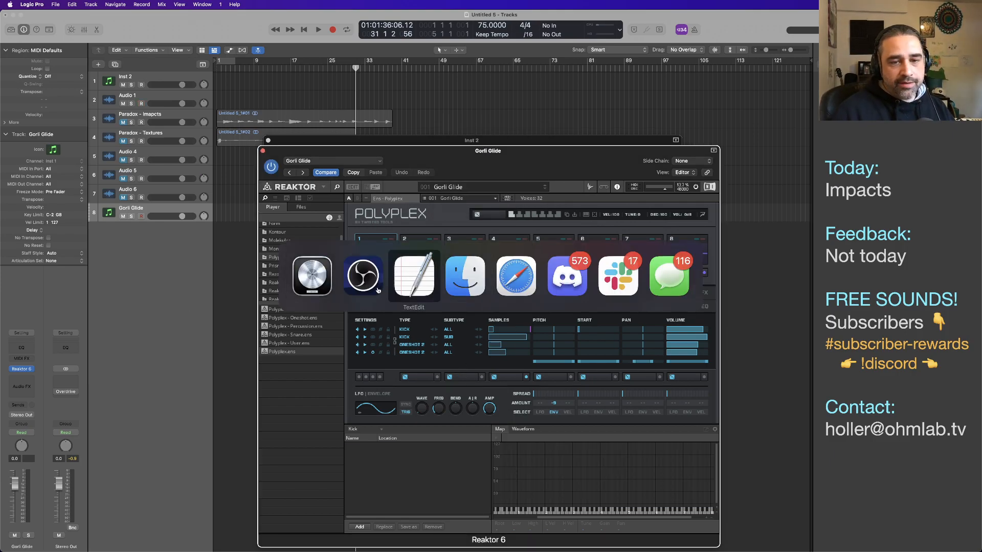
key(super+Tab)
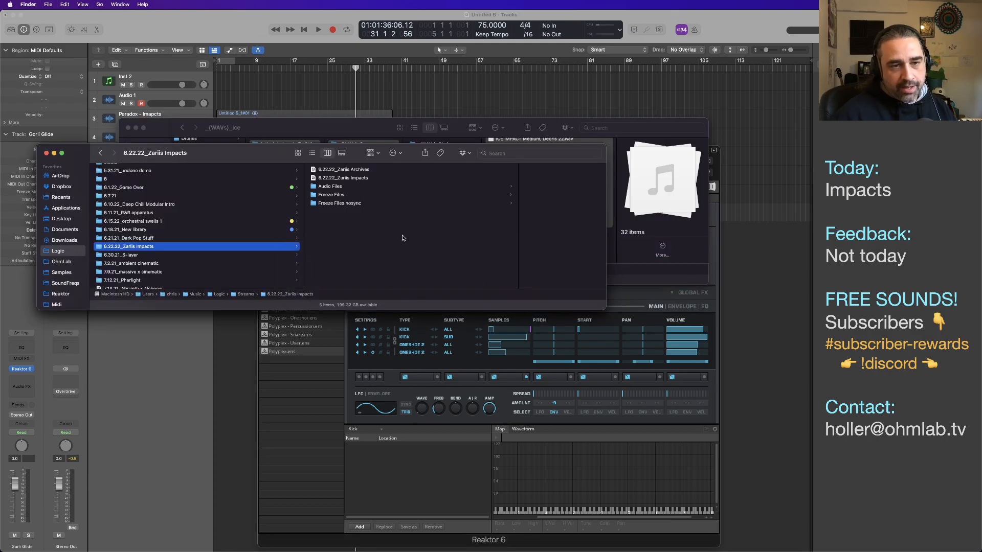
key(super+n)
click(81, 274)
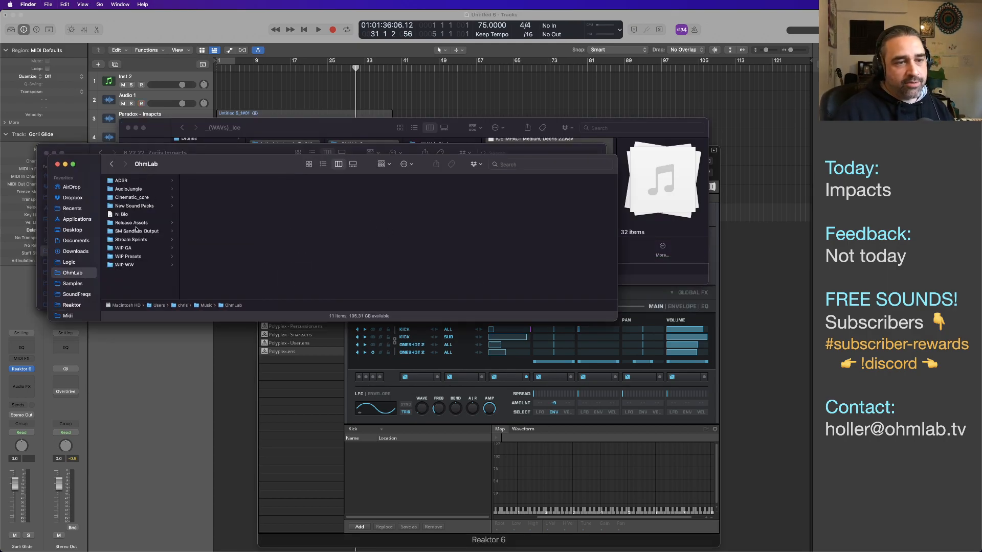
click(150, 207)
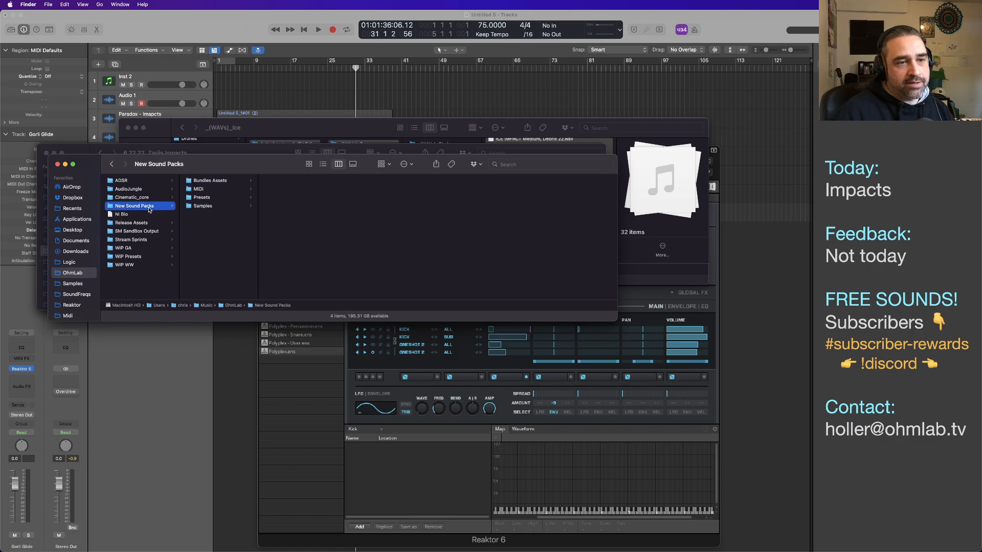
click(210, 206)
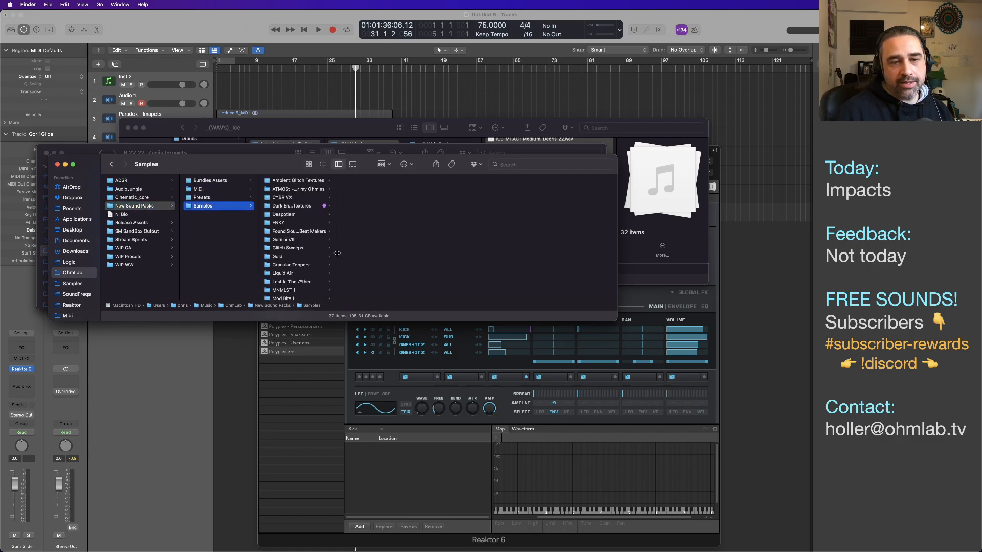
drag(337, 253, 447, 257)
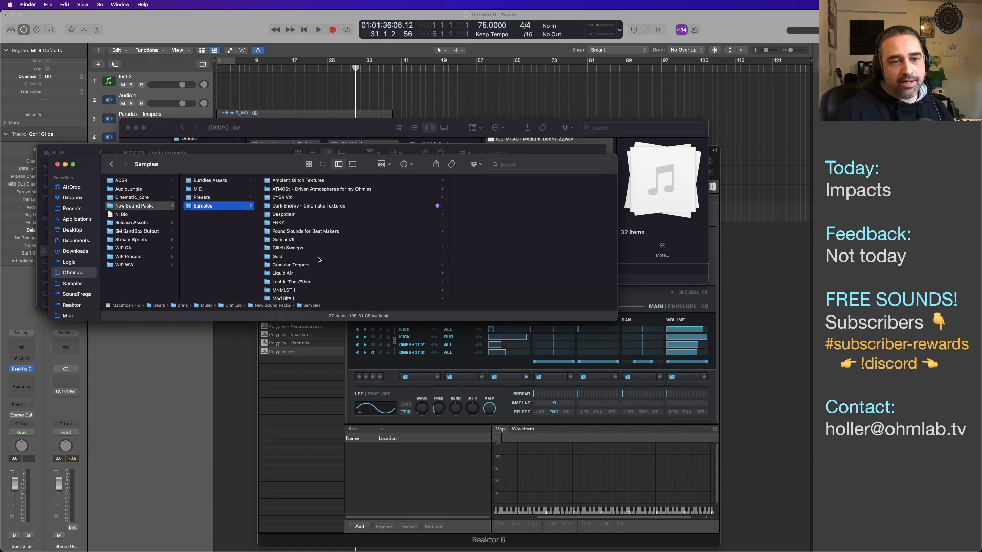
Open the Samples folder inside the Mod Bits I sound pack
scroll(351, 274, down, 3)
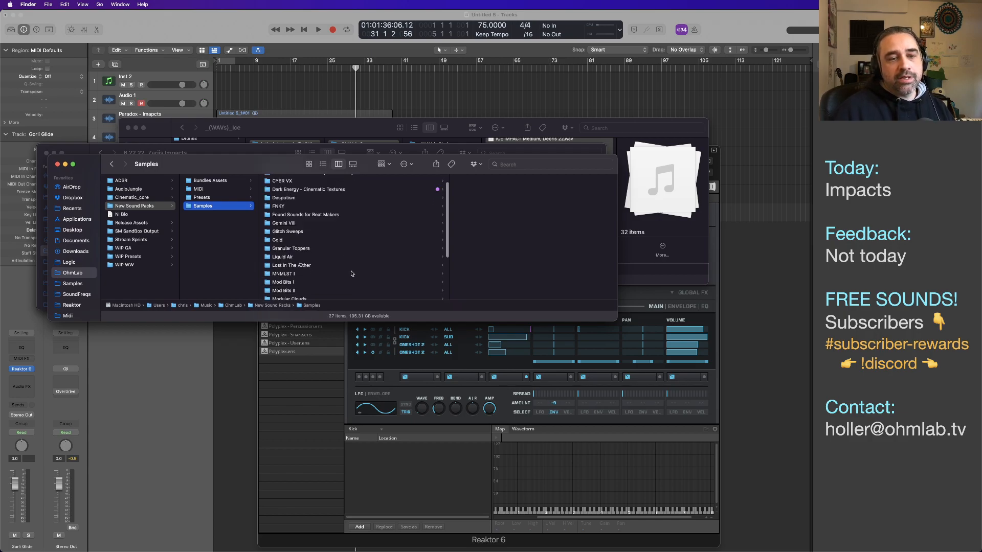
click(318, 261)
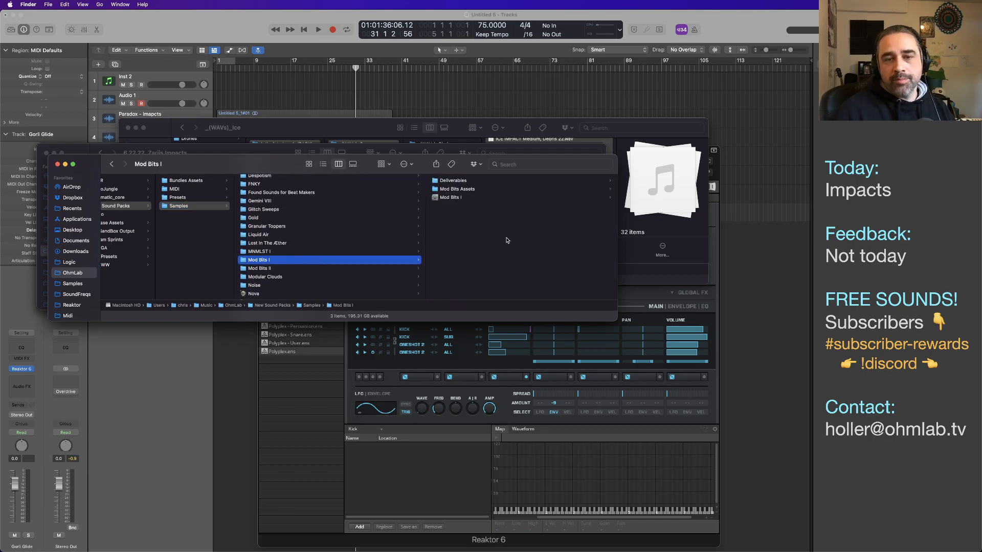
click(456, 200)
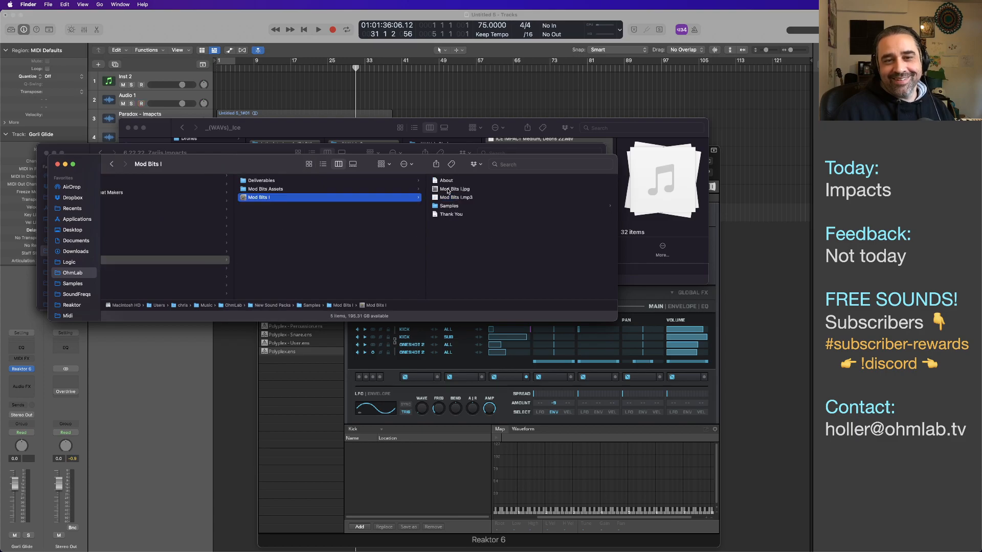
click(466, 206)
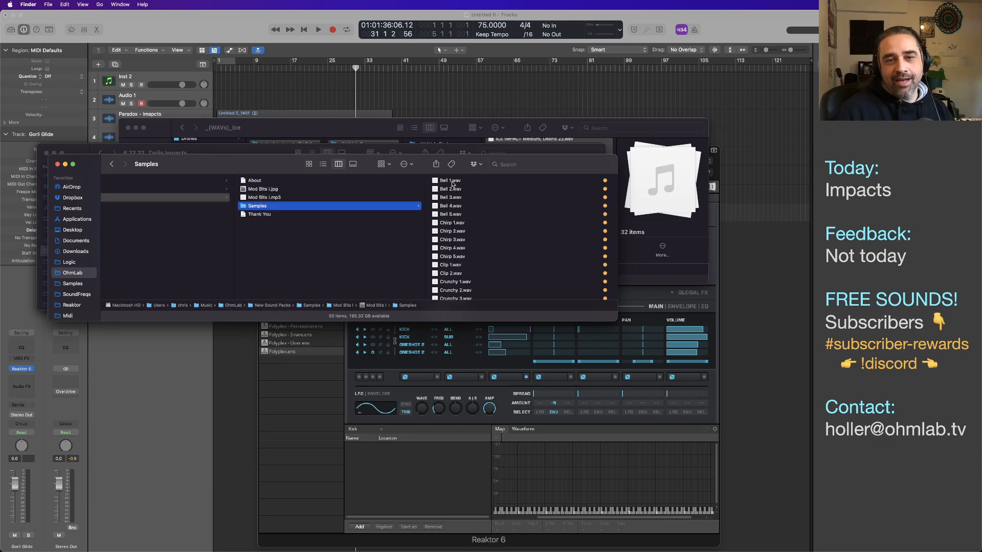
Select all the Mod Bits I samples and add them to Polyplex's empty Kick sample map from its lowest key upward
click(453, 184)
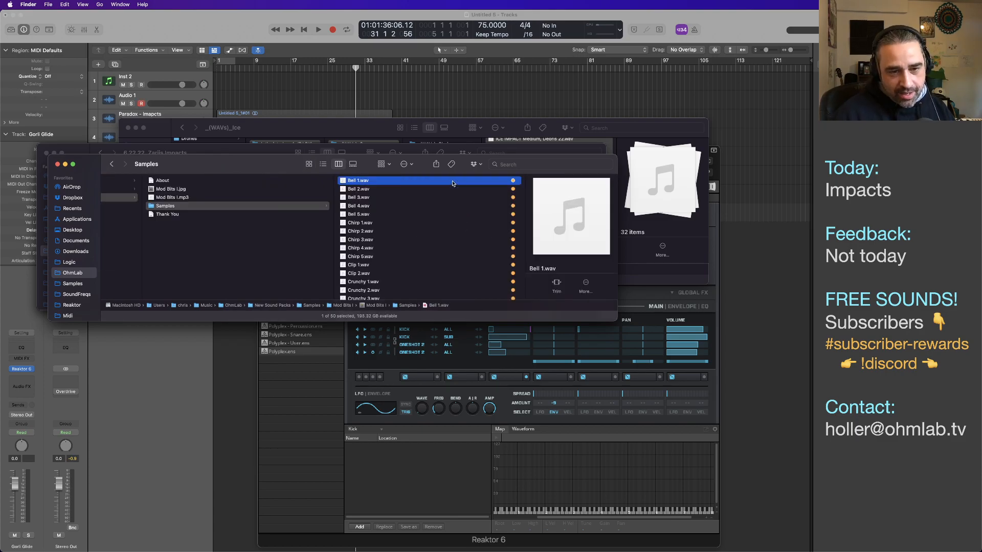
key(super+a)
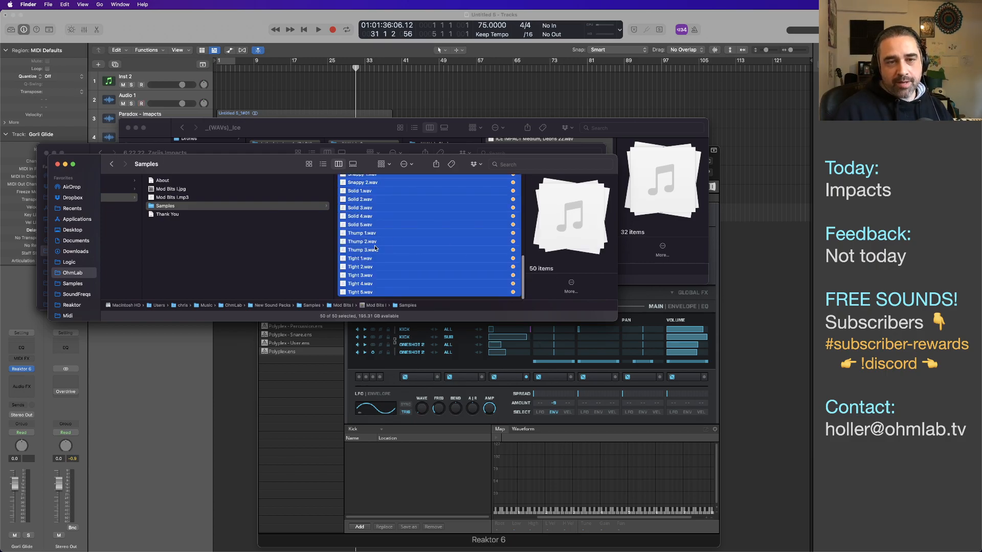
scroll(375, 248, up, 10)
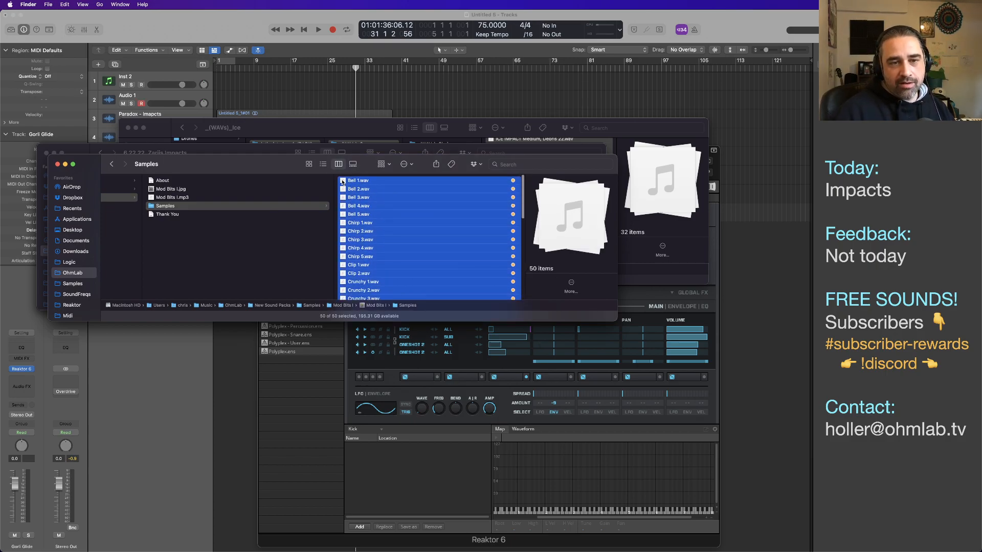
drag(342, 182, 500, 506)
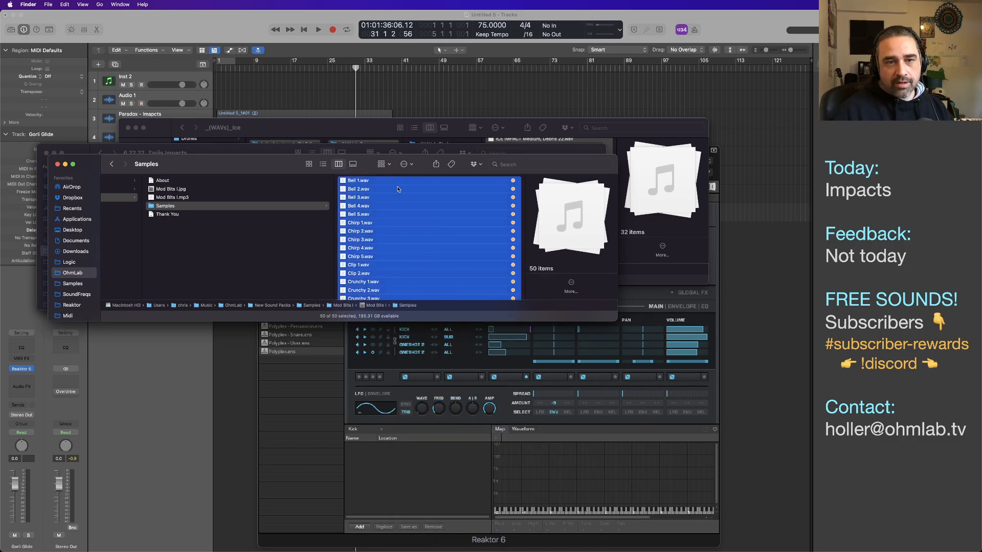
drag(344, 182, 495, 503)
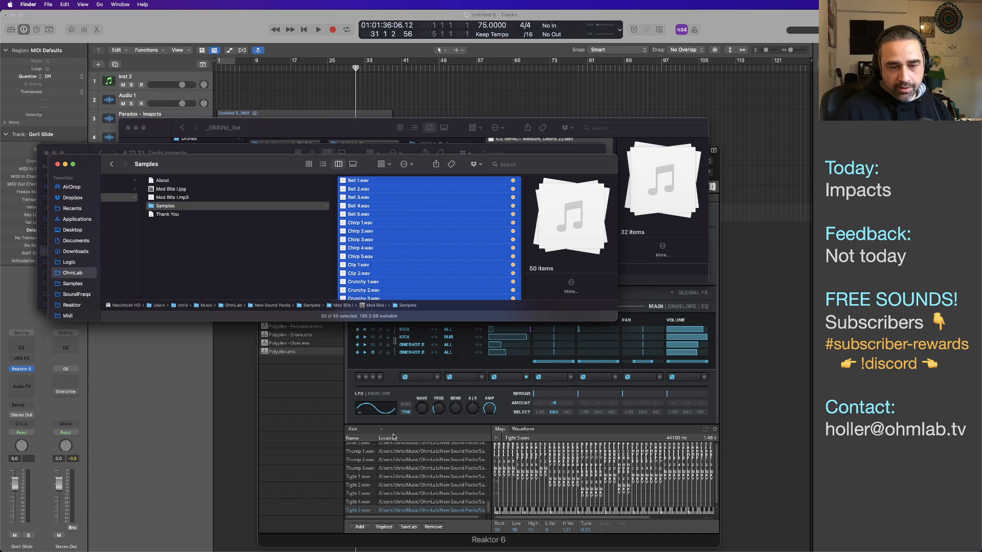
Show Polyplex's Snare/Clap sample map and select all MBII_PolyPercs files in the Mod Bits II pack's Samples folder in Finder
click(376, 429)
click(372, 445)
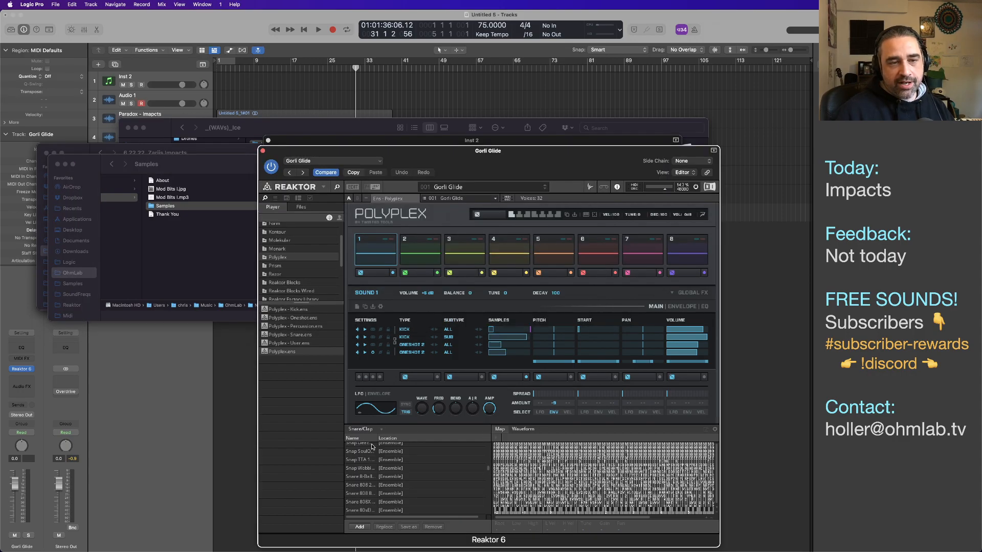
click(185, 252)
scroll(186, 243, left, 7)
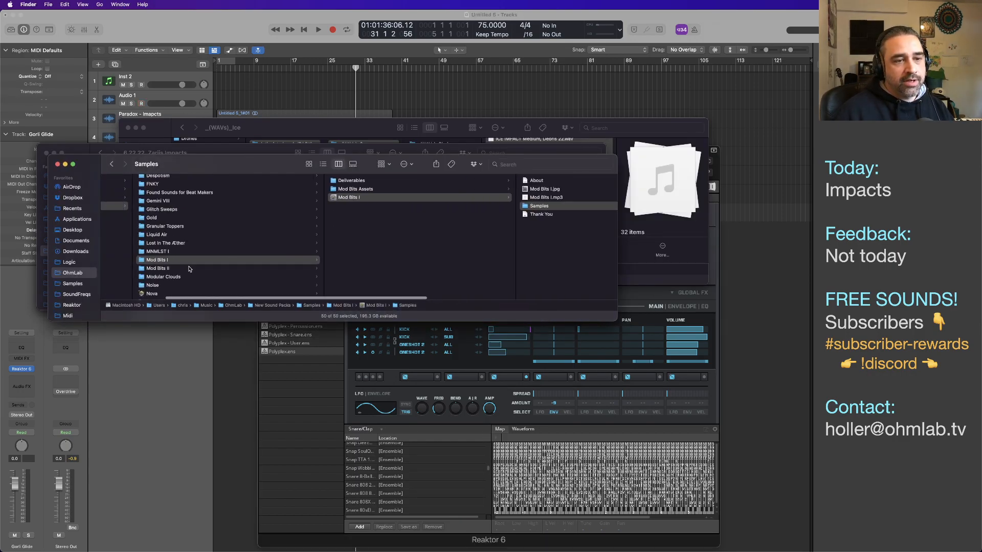
click(191, 268)
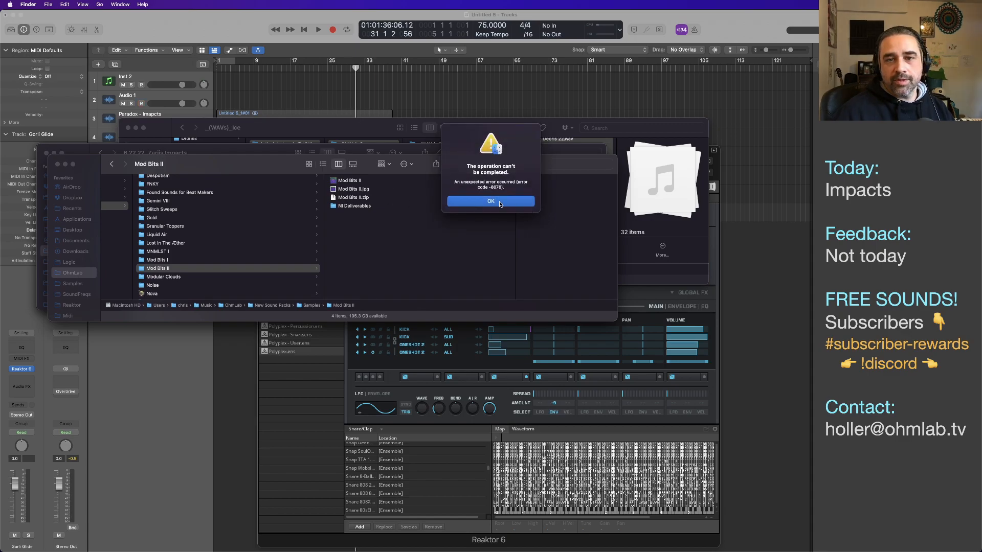
click(490, 201)
key(Right)
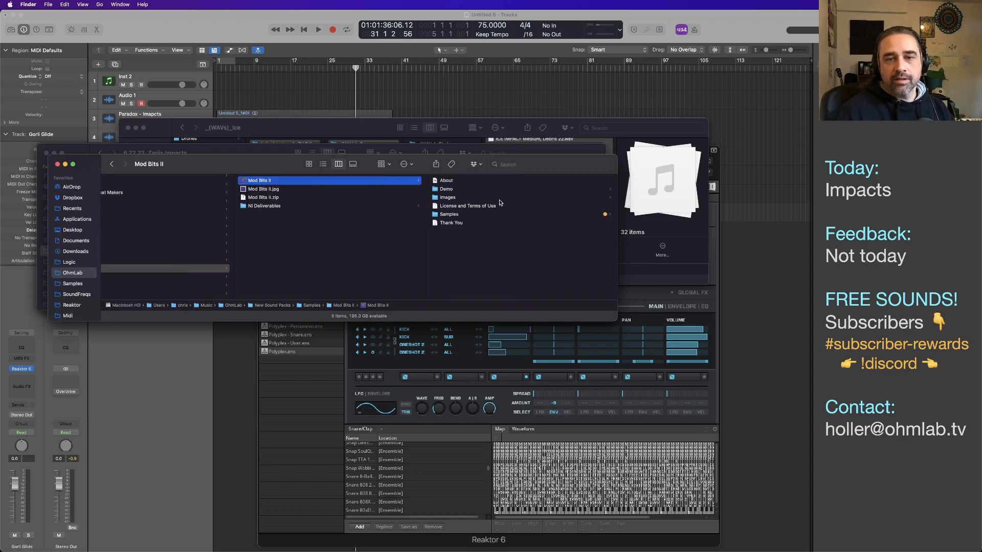
click(485, 215)
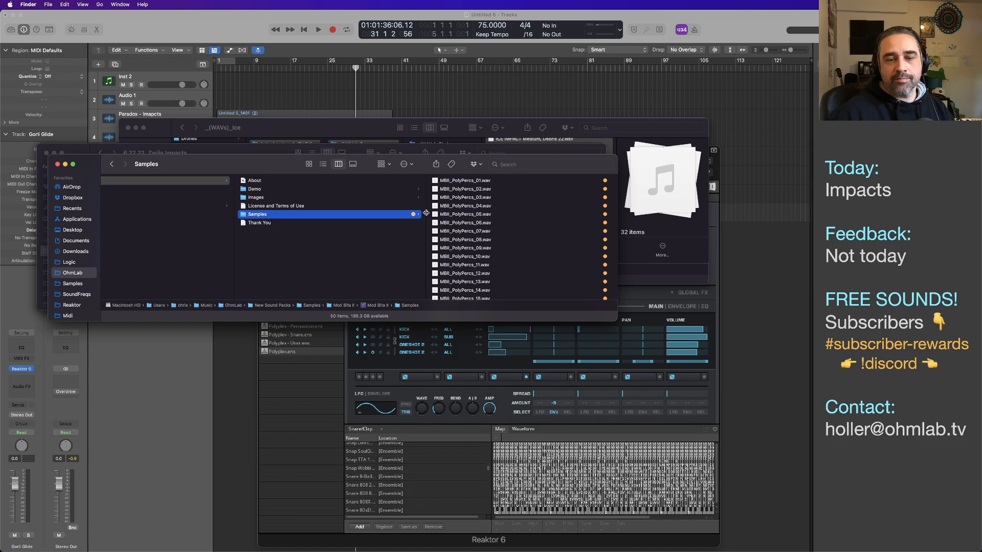
scroll(335, 213, left, 10)
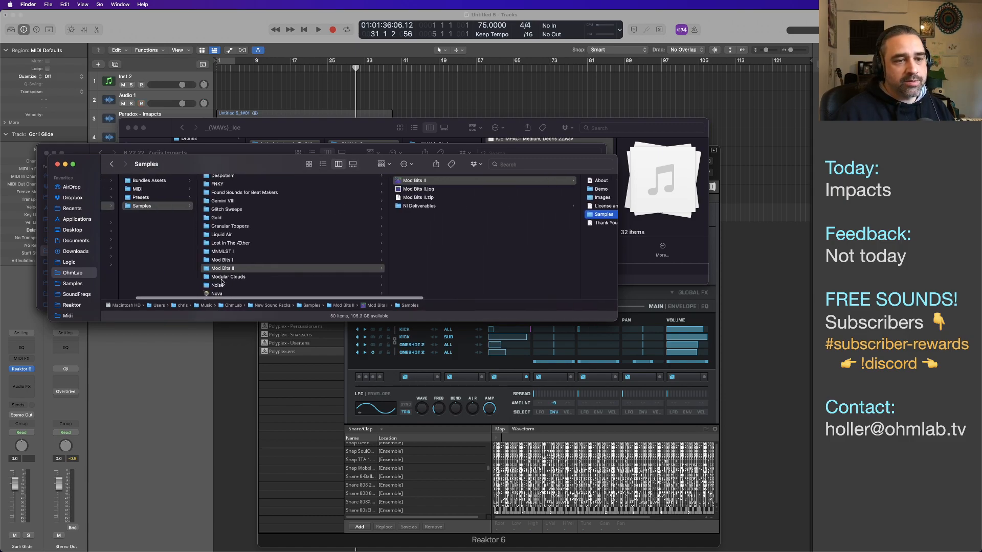
scroll(262, 260, right, 10)
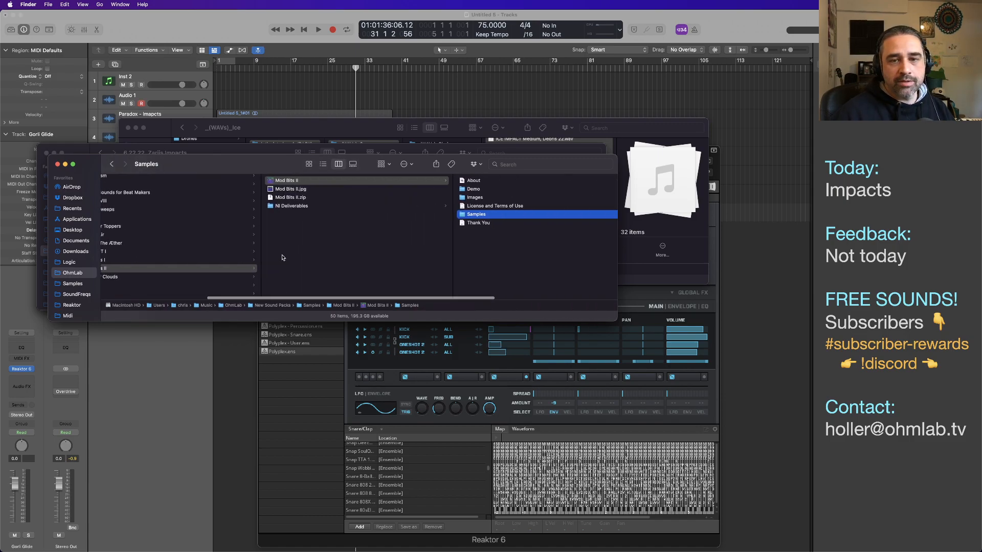
click(511, 187)
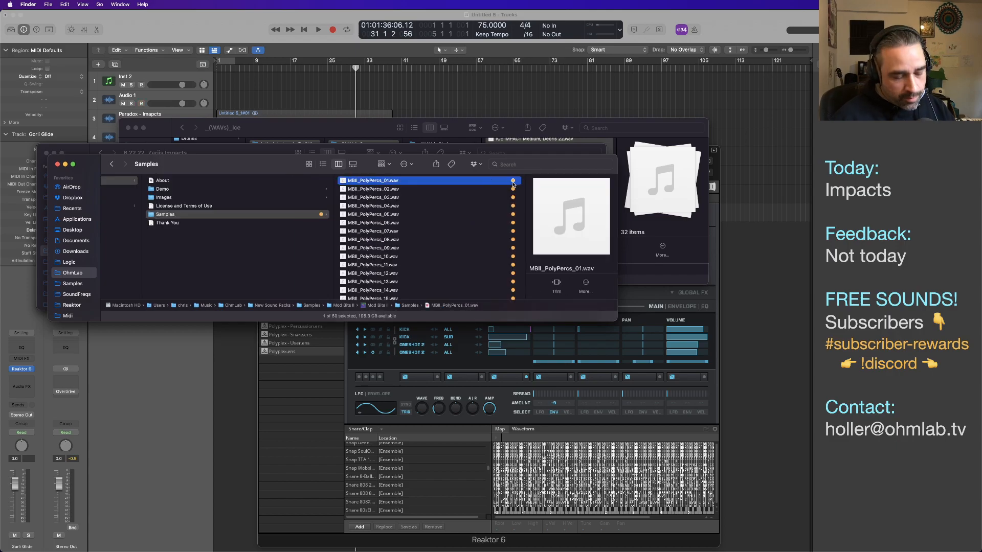
key(super+a)
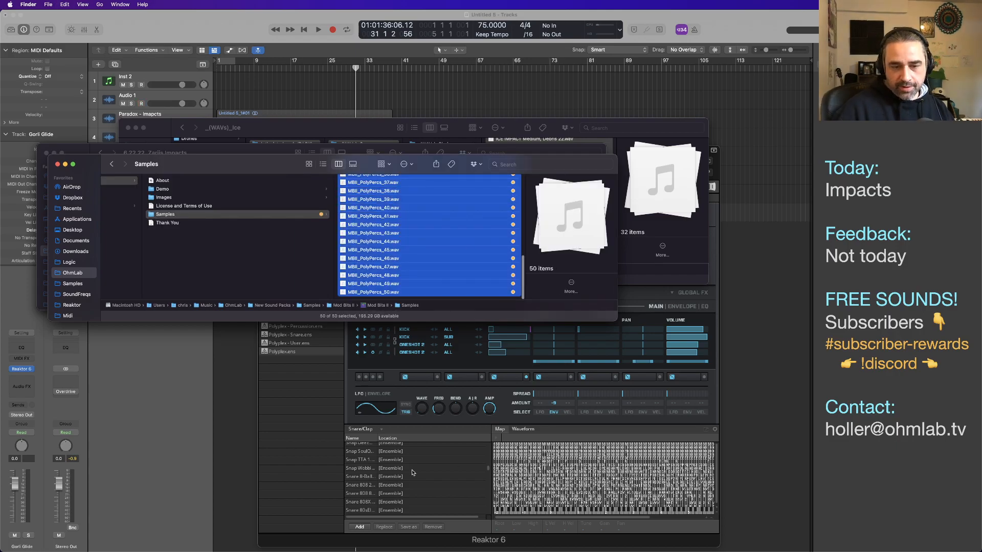
Remove all existing samples from Polyplex's Snare/Clap sample map
click(555, 475)
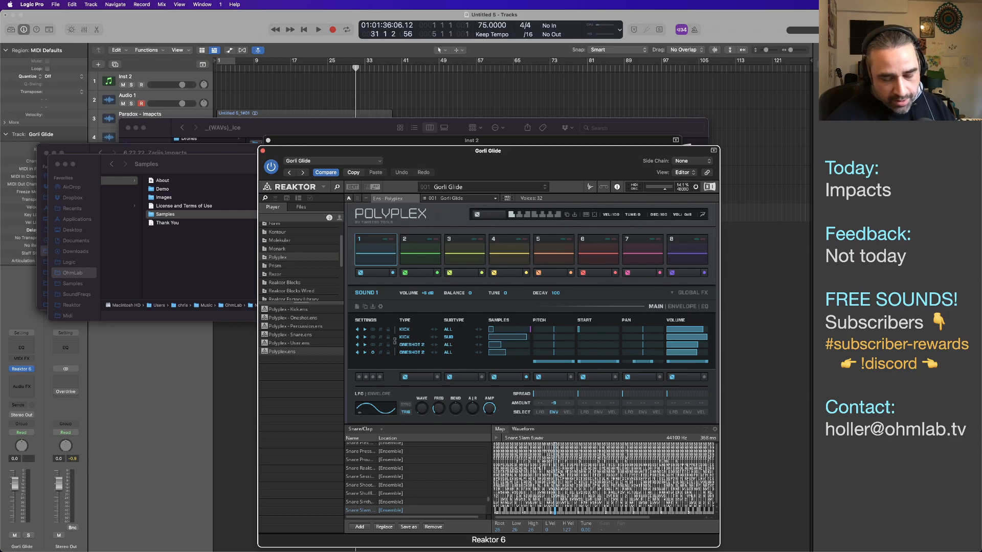
key(super+a)
key(BackSpace)
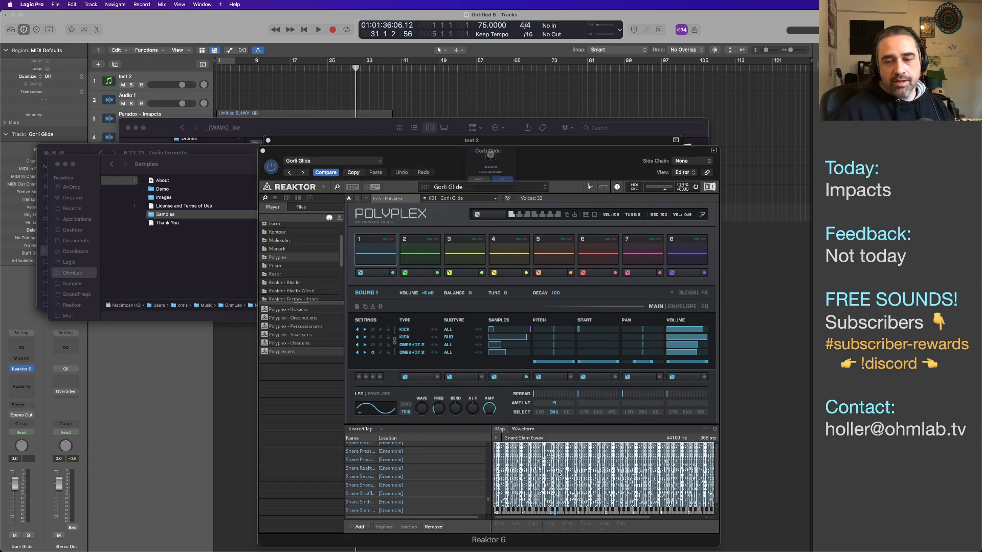
click(529, 194)
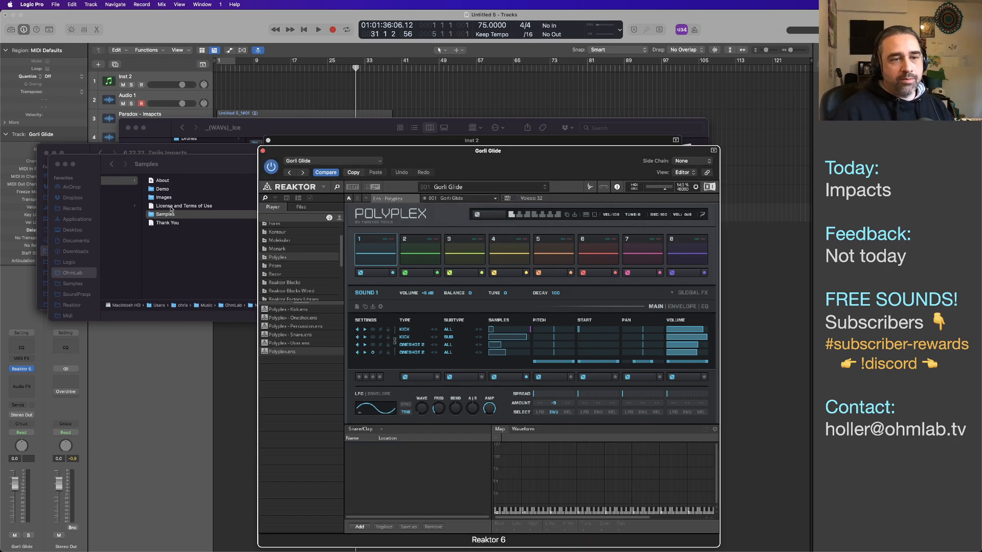
Add the selected MBII_PolyPercs samples from Finder to the empty Snare/Clap sample map
click(226, 252)
scroll(361, 185, up, 10)
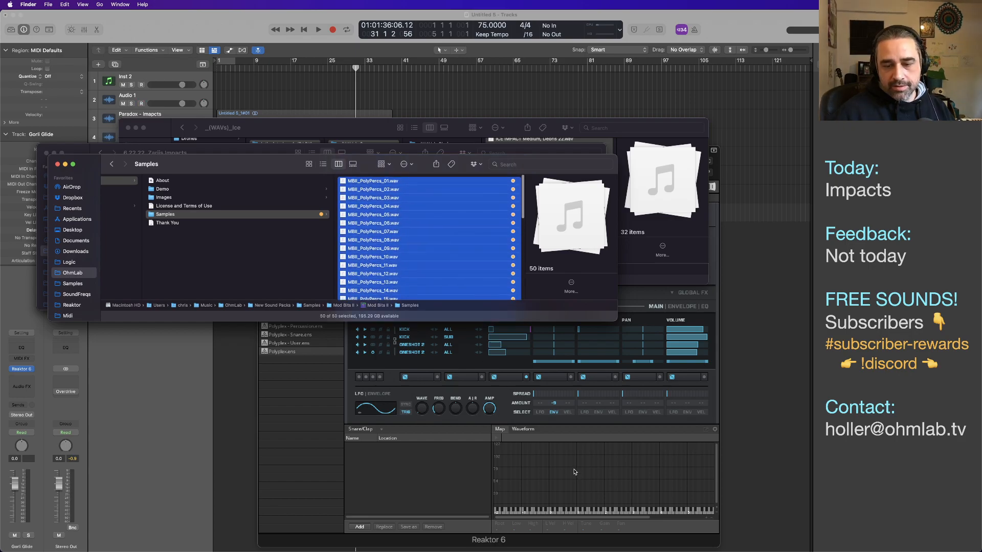
drag(344, 182, 495, 505)
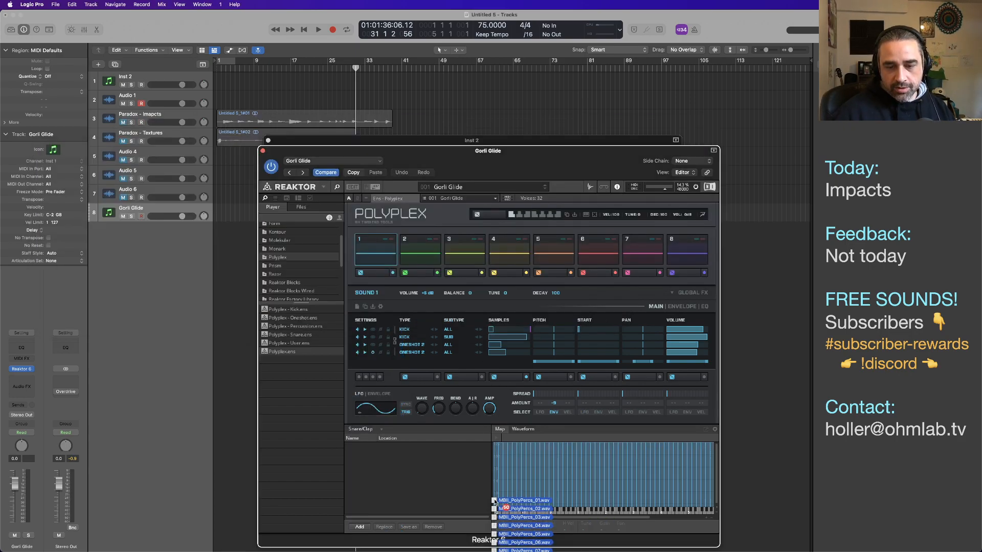
Show Polyplex's HiHat sample map and remove all of its samples
click(378, 430)
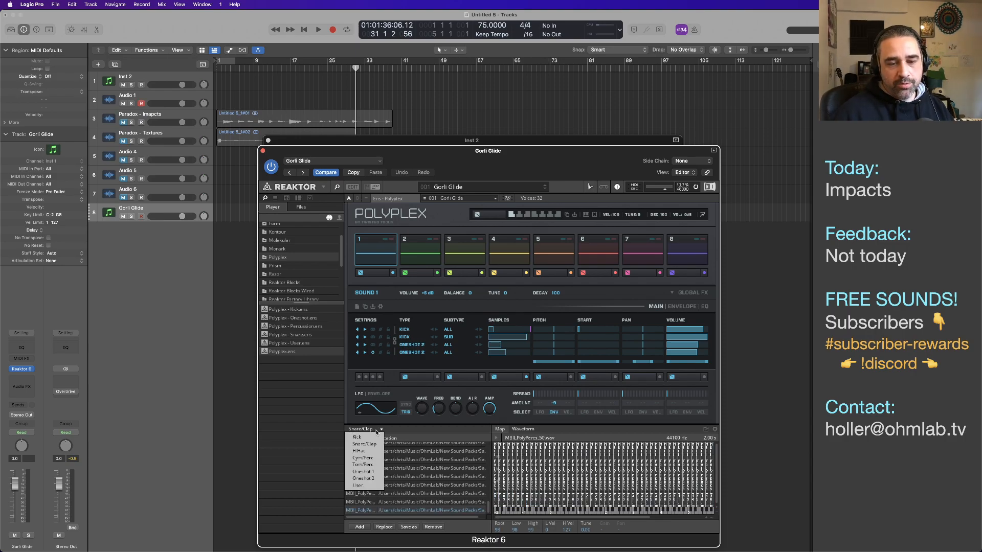
click(373, 452)
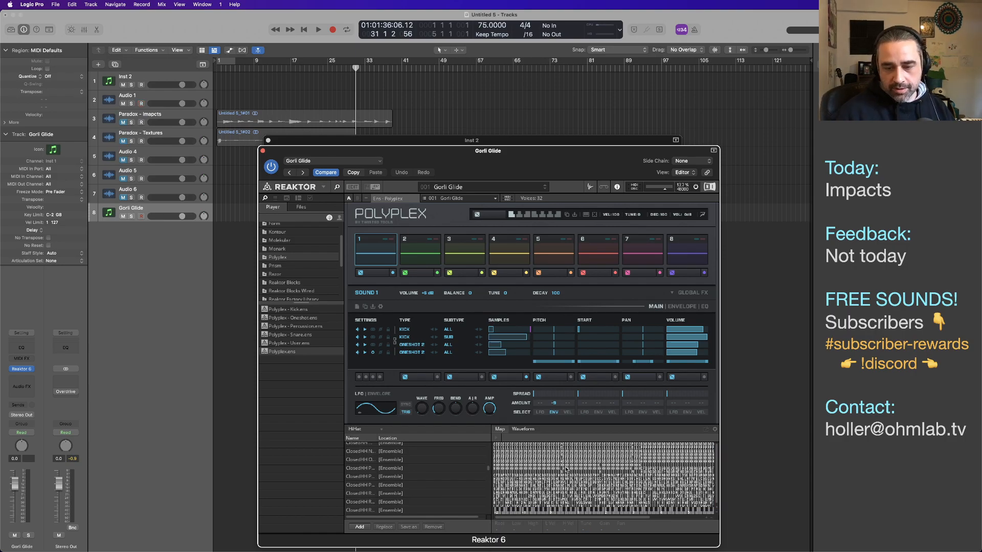
key(super+a)
key(BackSpace)
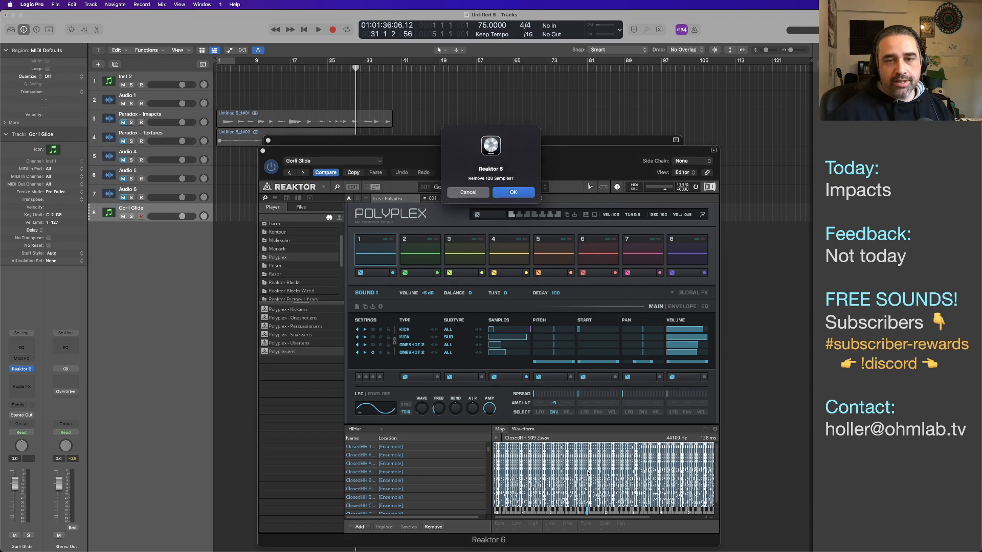
click(511, 193)
In Finder, open the Trinkets sound pack's Samples folder inside NI Deliverables
key(super+Tab)
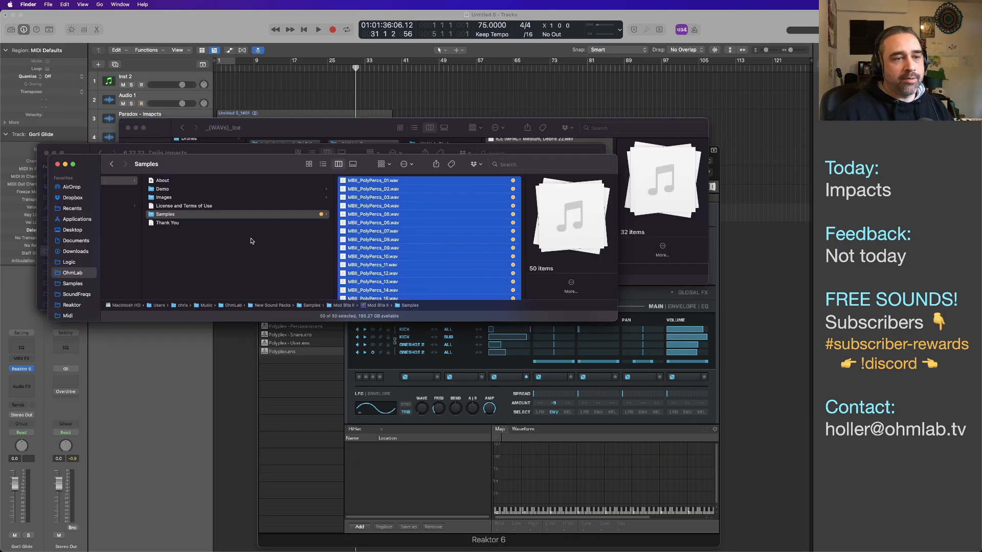
scroll(250, 241, left, 10)
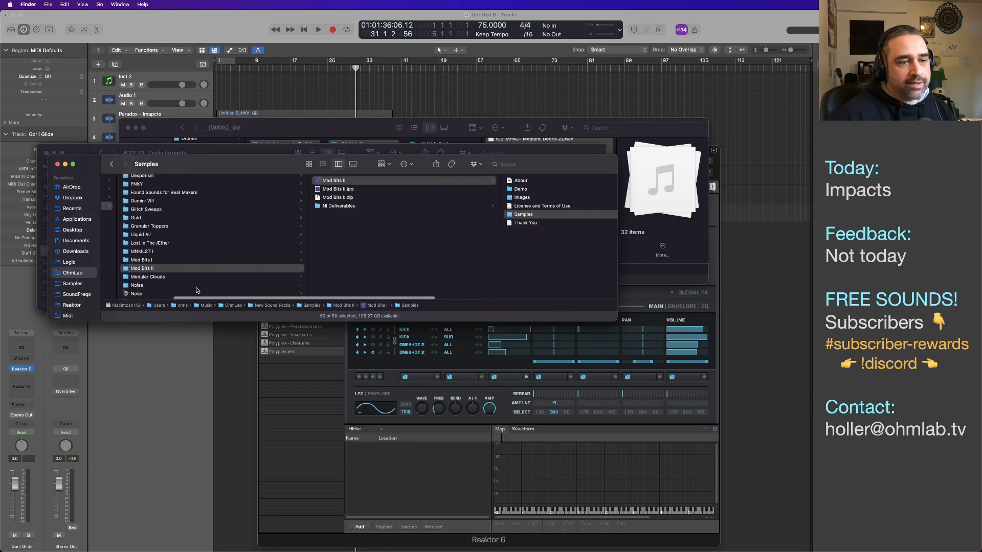
scroll(203, 239, down, 5)
click(148, 275)
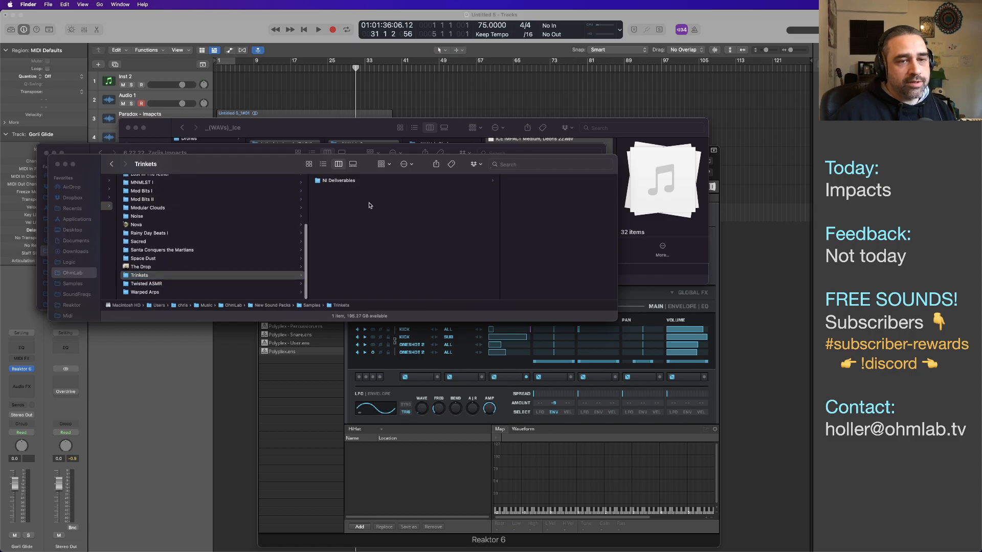
click(513, 202)
click(372, 181)
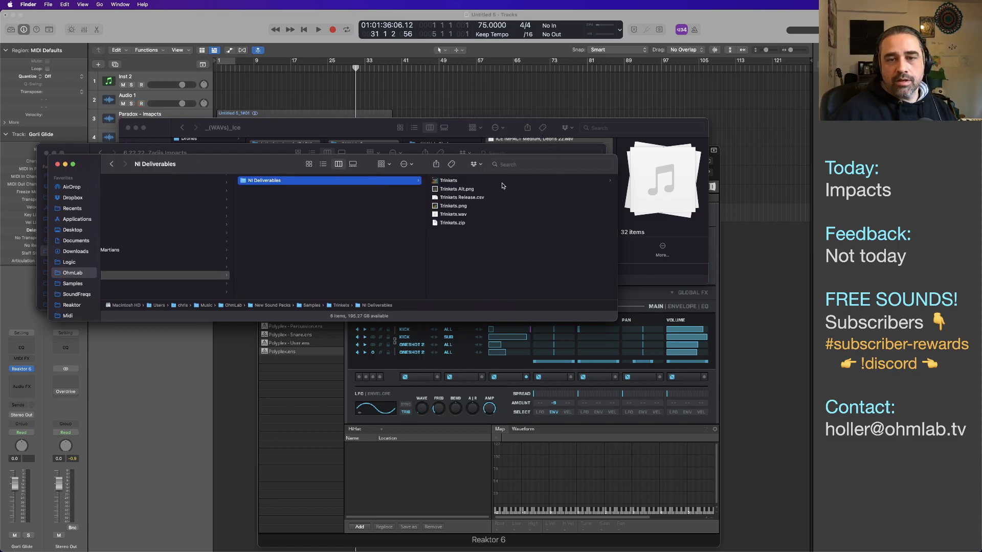
click(470, 182)
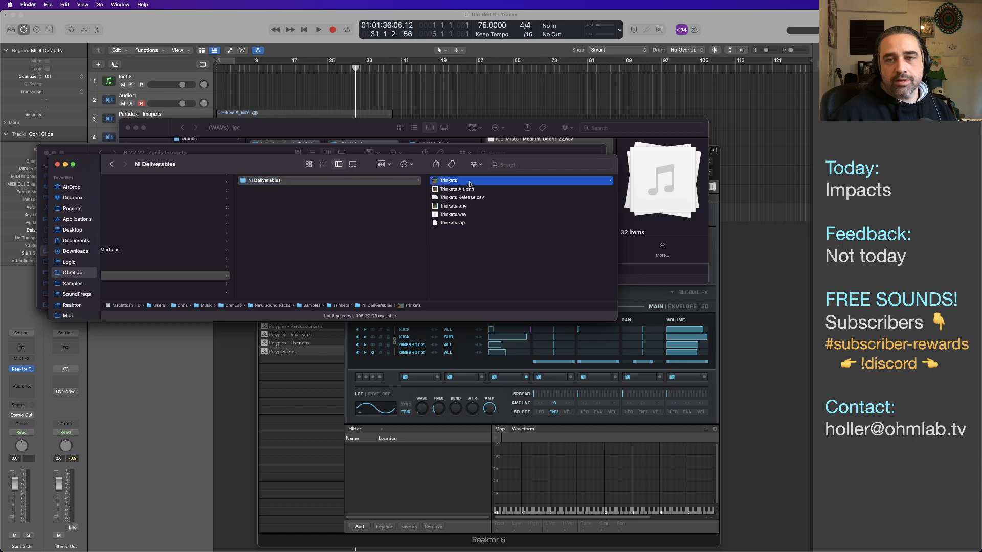
click(496, 207)
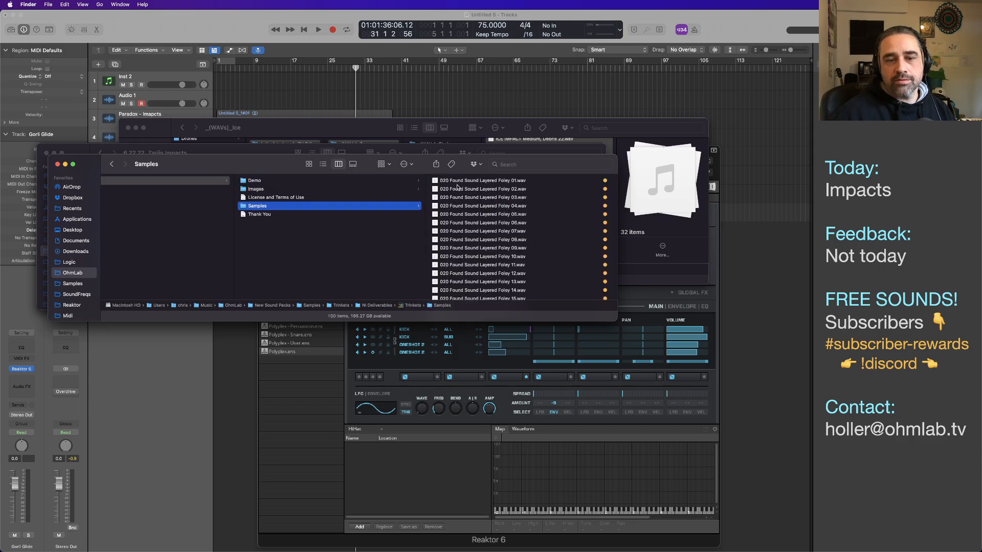
Select all the 020 Found Sound Layered Foley files and add them to Polyplex's empty HiHat sample map
click(459, 184)
key(super+a)
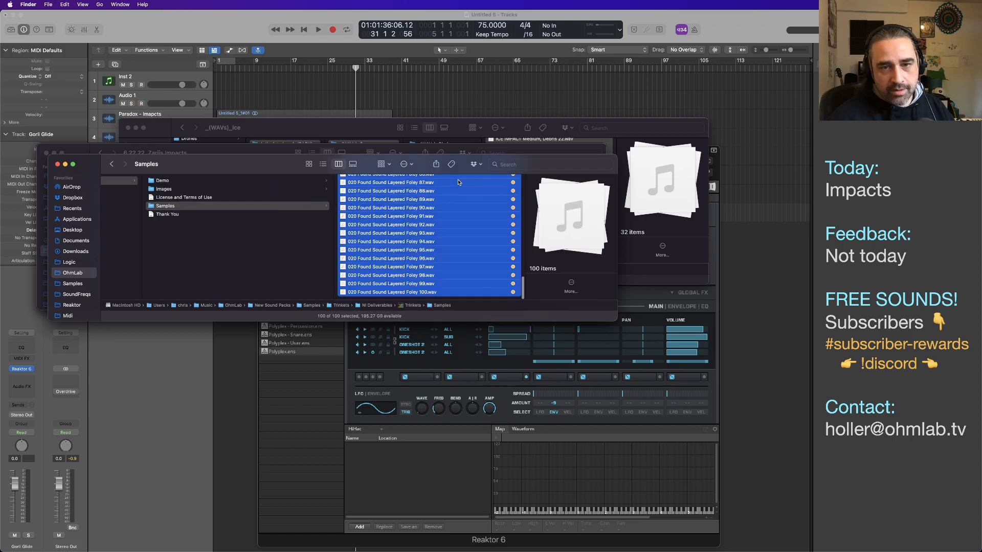
scroll(379, 201, up, 15)
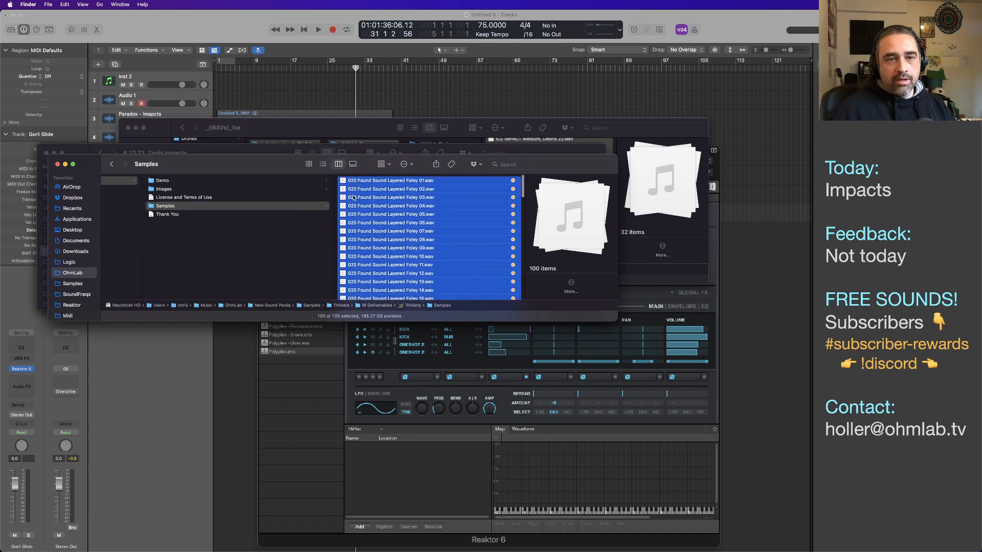
drag(342, 182, 496, 504)
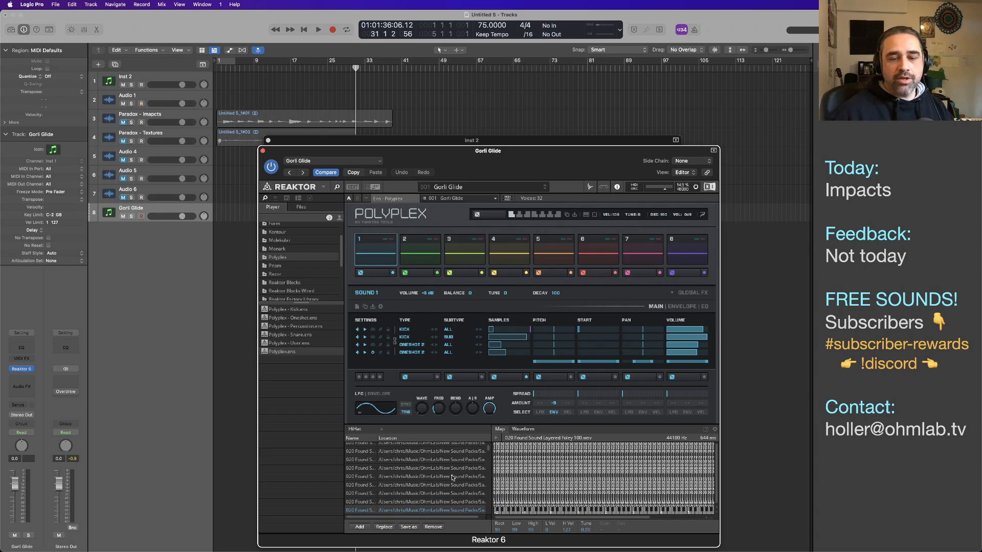
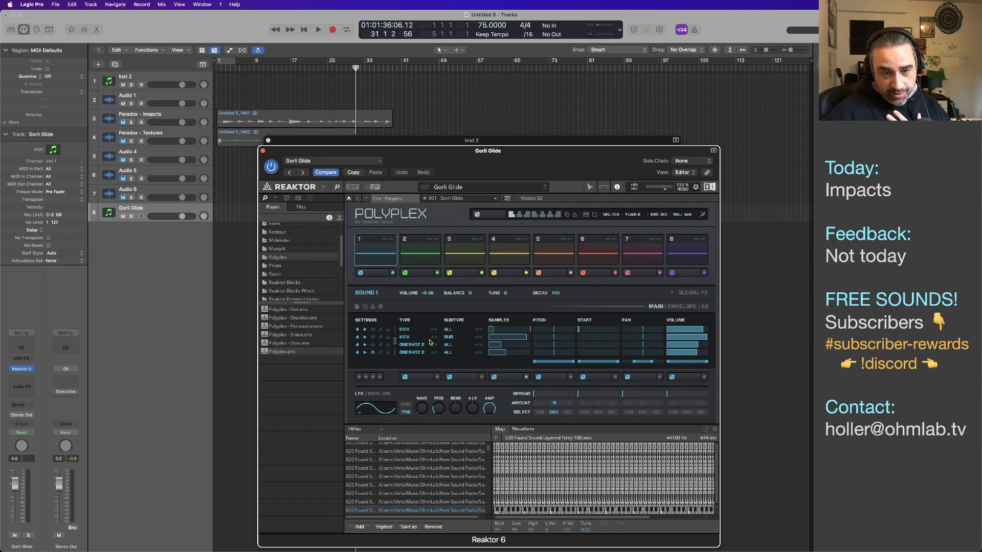
Audition pads 1 to 6 of the Gorli Glide snapshot with the replaced samples
click(384, 252)
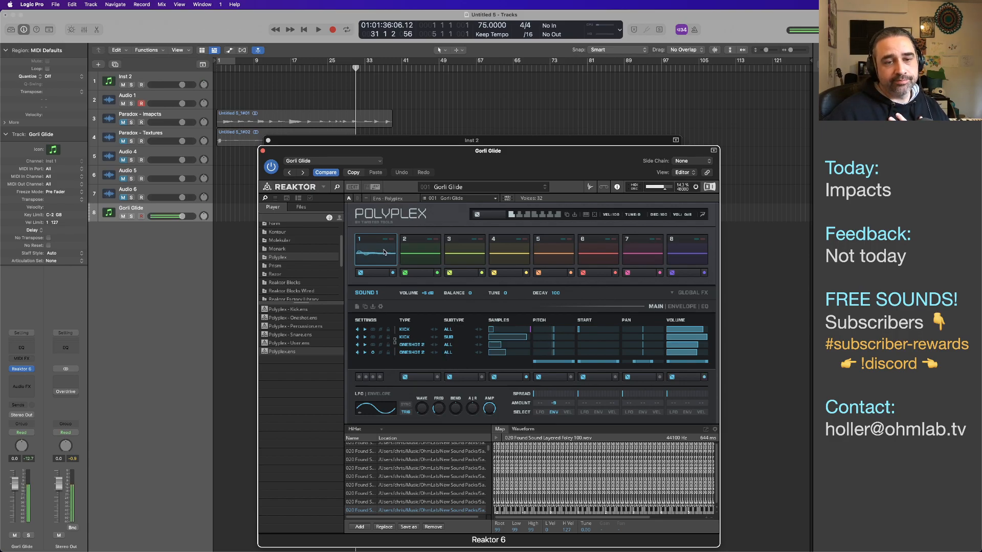
click(426, 256)
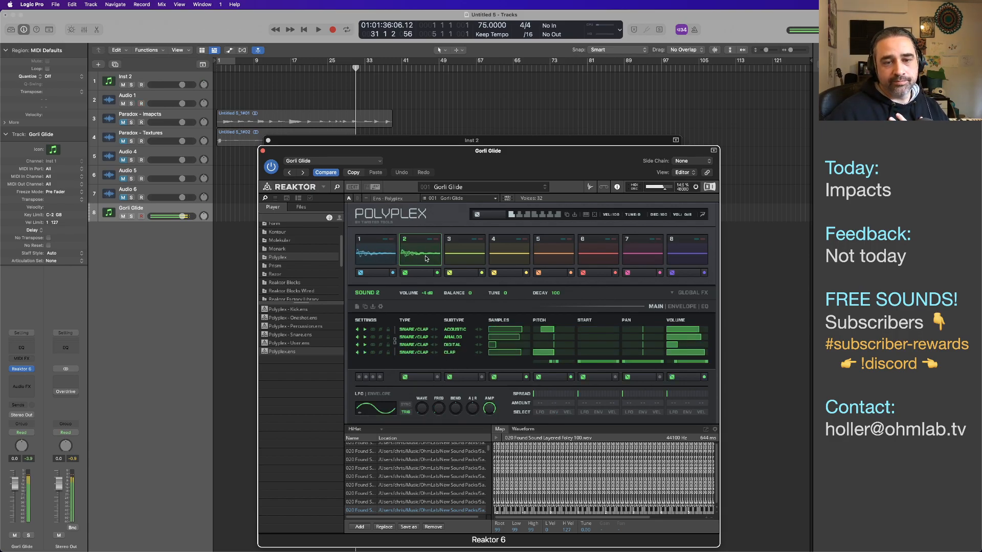
click(480, 254)
click(512, 254)
click(556, 254)
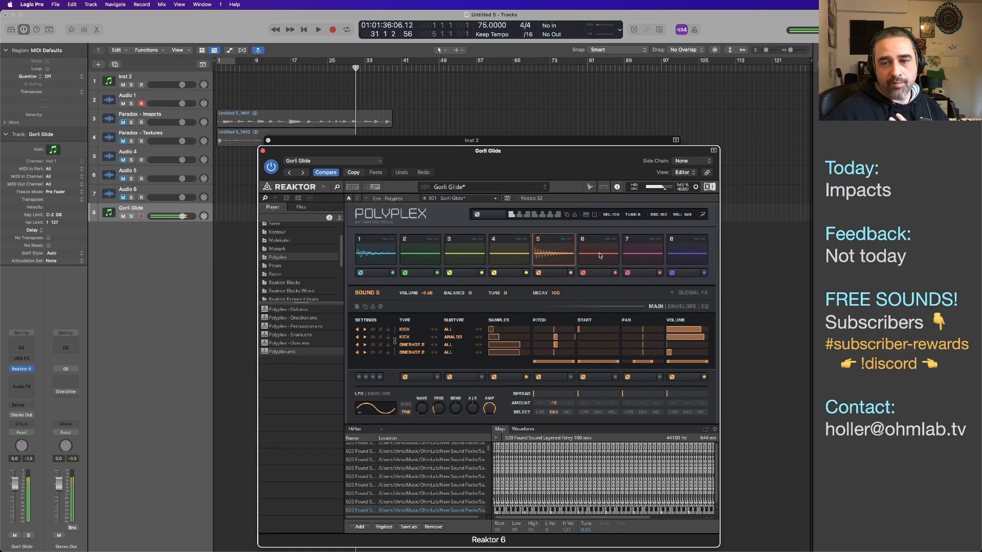
click(602, 254)
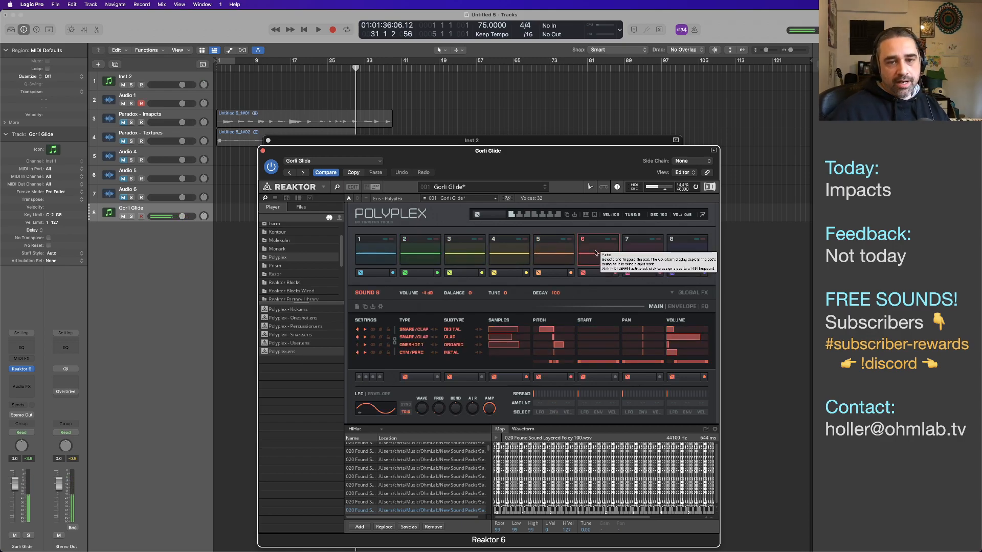
Load the Sweatville snapshot in Polyplex and audition pads 2 to 8
click(488, 199)
click(446, 264)
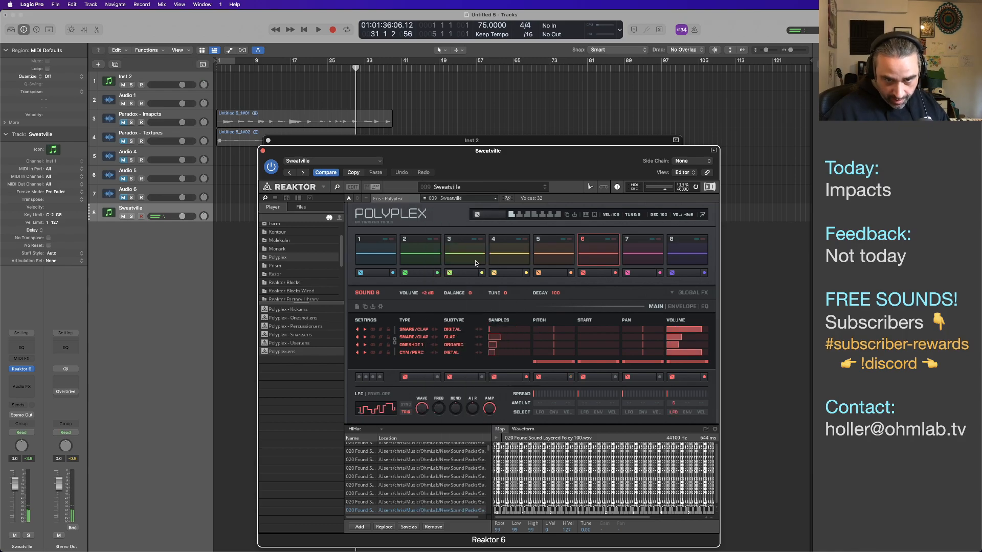
click(422, 254)
click(465, 254)
click(510, 254)
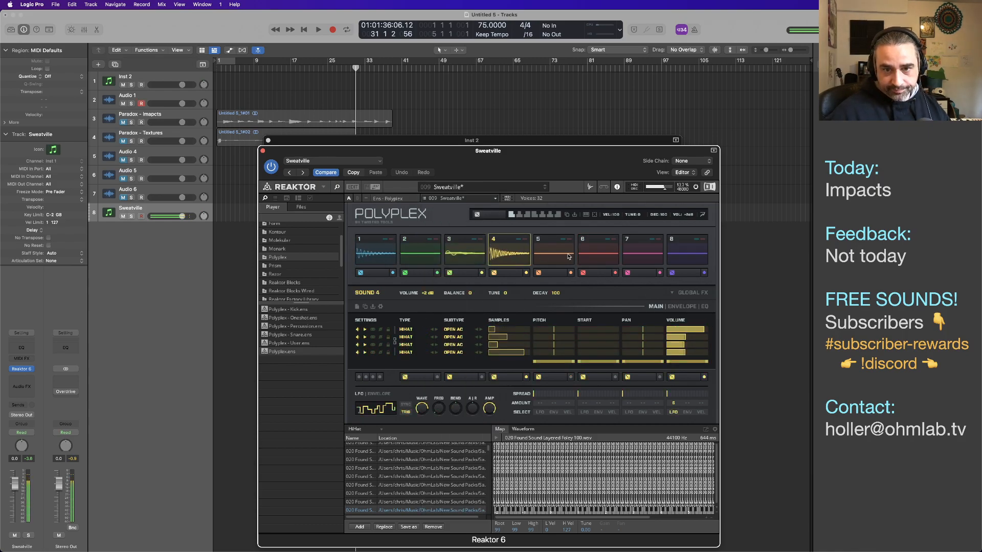
click(555, 255)
click(611, 254)
click(643, 254)
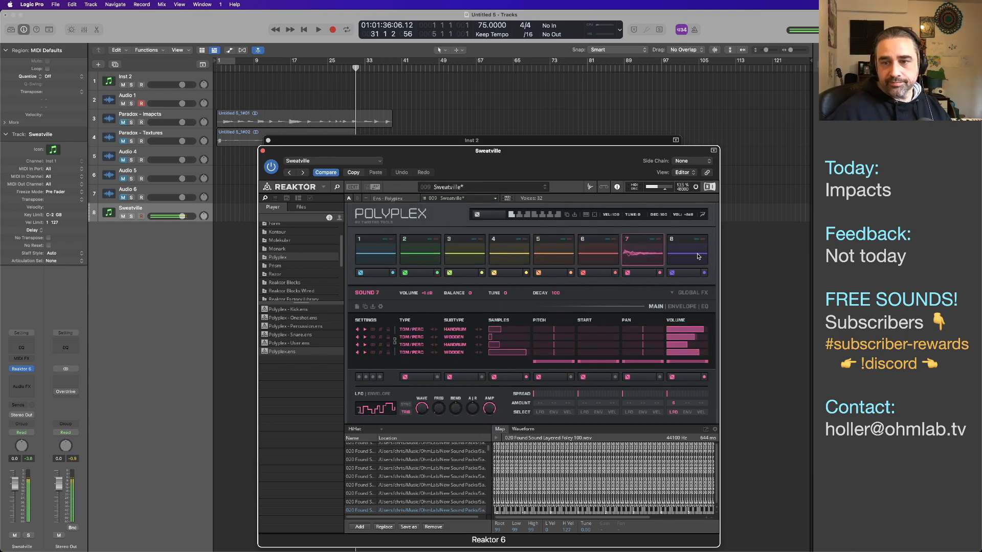
click(696, 255)
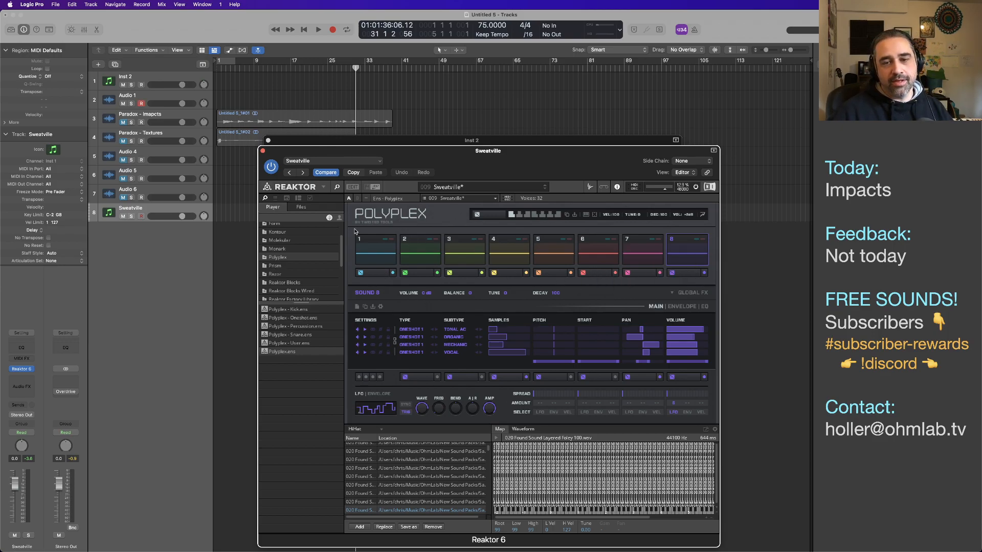
Audition Sweatville's pads 1 to 4, randomizing Sound 2 along the way
click(384, 260)
click(385, 259)
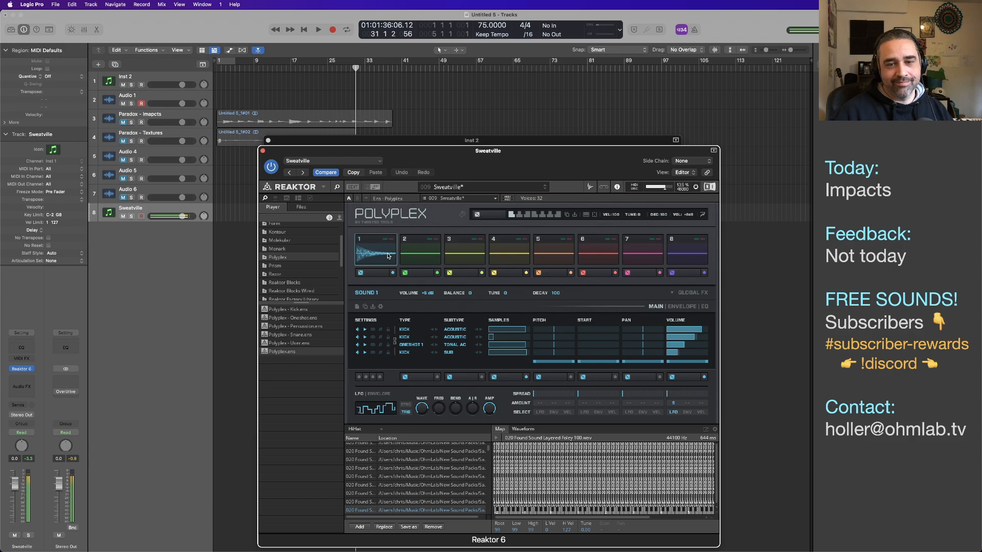
click(419, 254)
click(427, 274)
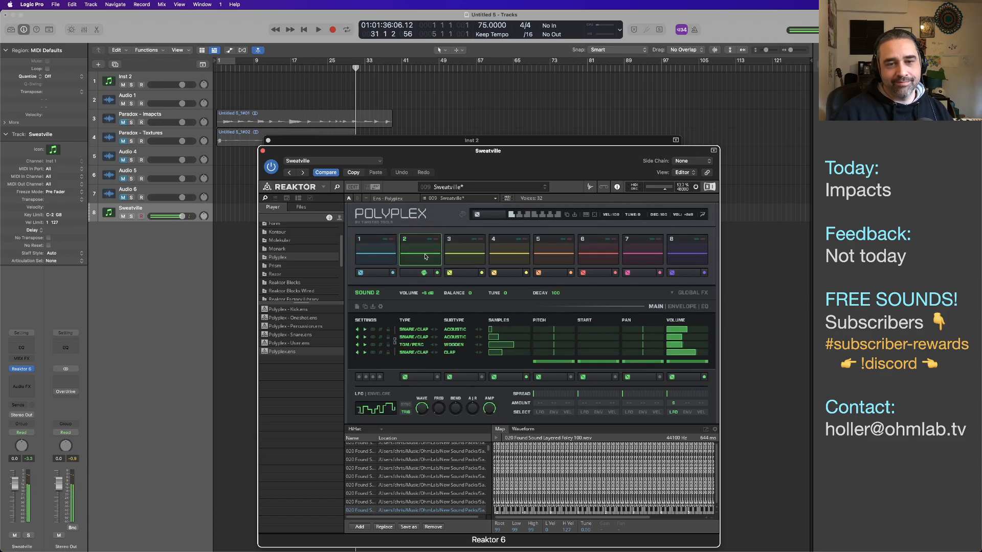
click(429, 276)
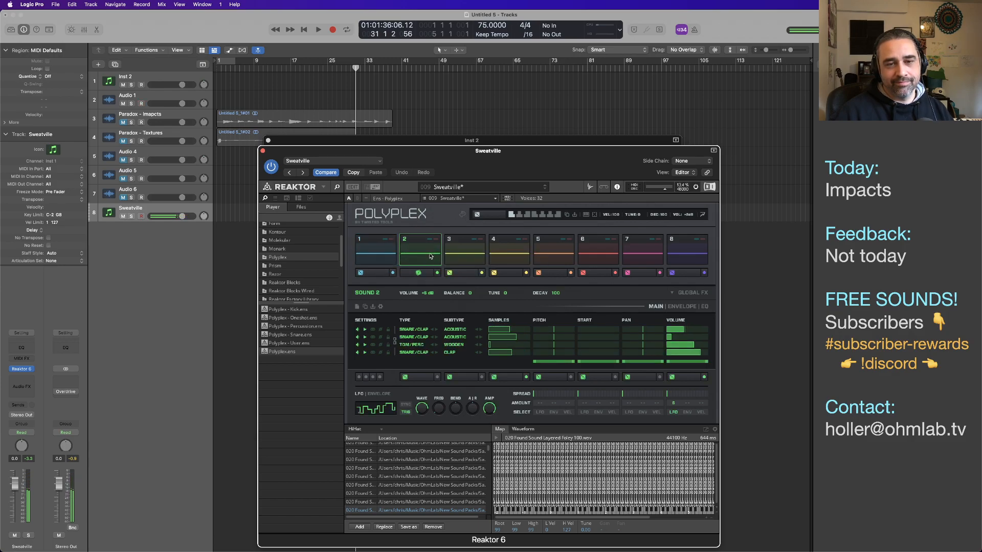
click(471, 256)
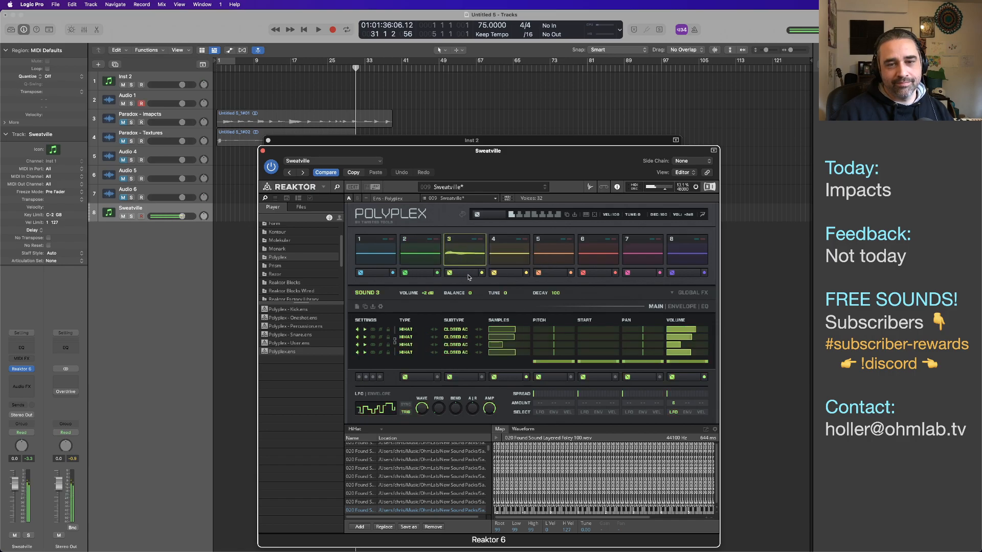
click(518, 258)
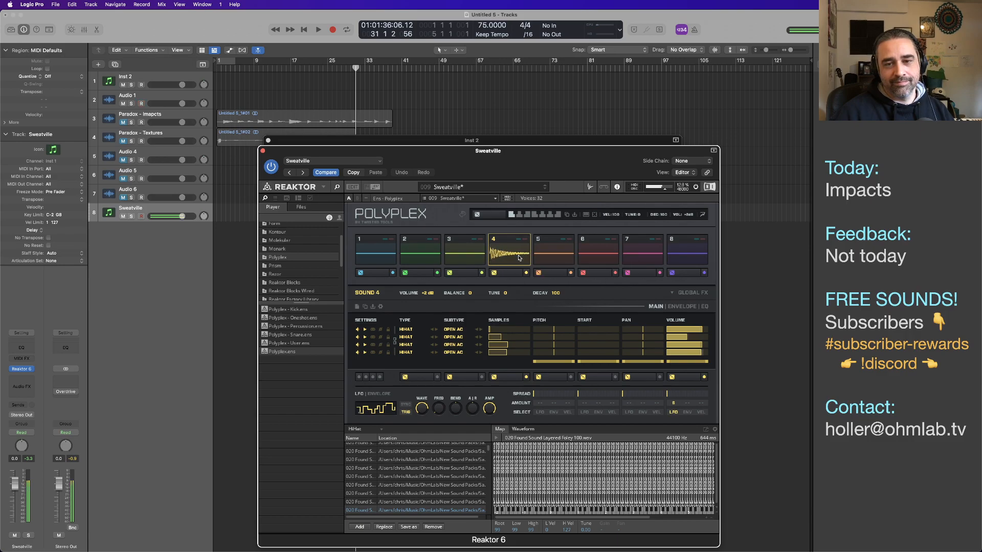
Randomize Sound 5 repeatedly, auditioning each variation, and randomize Sound 6 as well
click(565, 257)
click(563, 257)
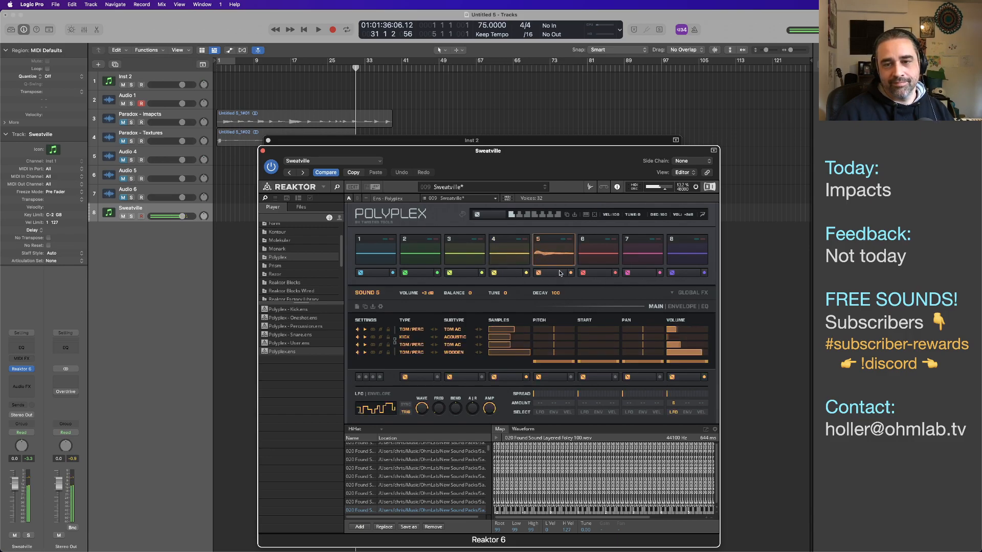
click(561, 258)
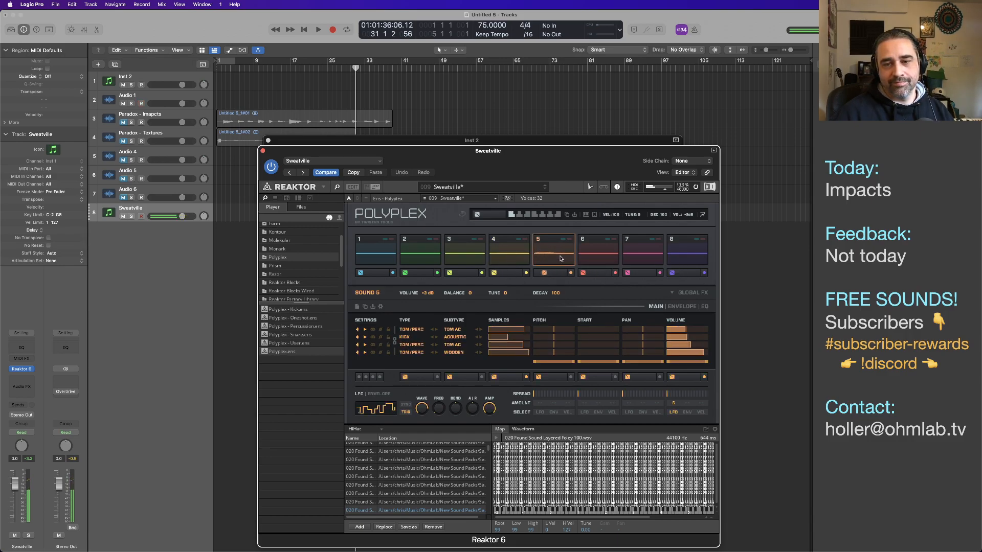
click(559, 274)
click(559, 275)
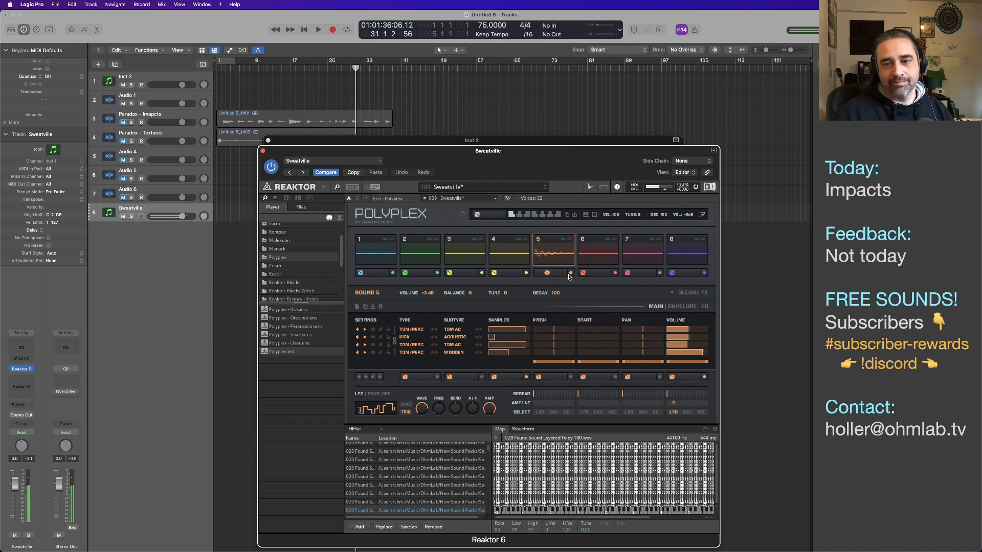
click(549, 255)
click(562, 273)
click(563, 252)
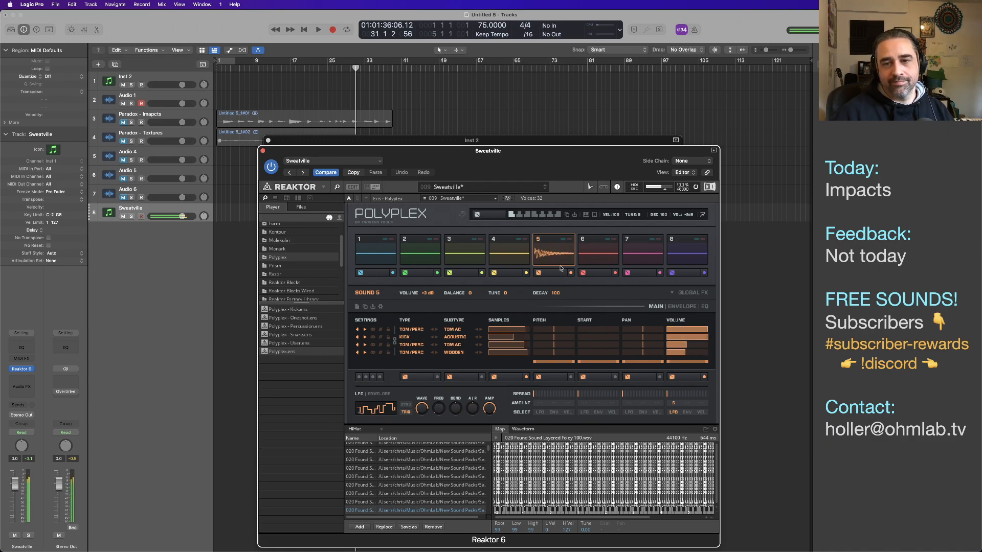
click(559, 273)
click(563, 254)
click(560, 272)
click(565, 256)
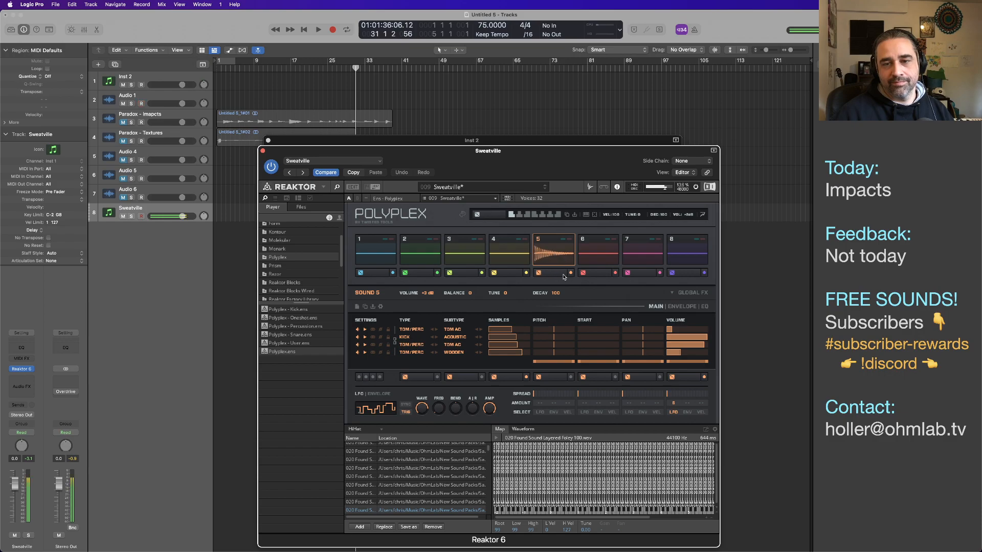
click(563, 274)
click(566, 256)
click(562, 274)
click(569, 254)
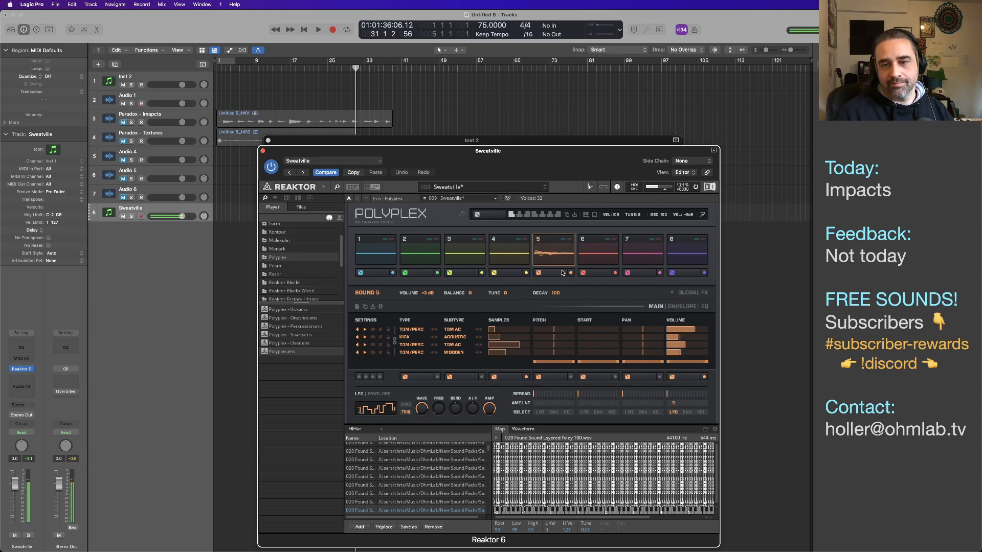
click(562, 273)
click(567, 255)
click(602, 273)
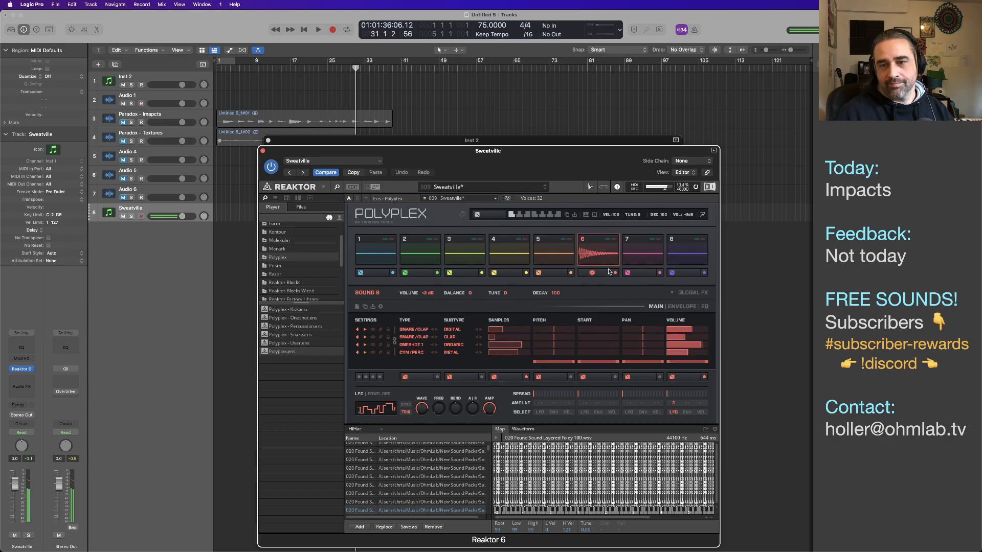
Audition pad 7 and show Sound 7's envelope settings
click(649, 258)
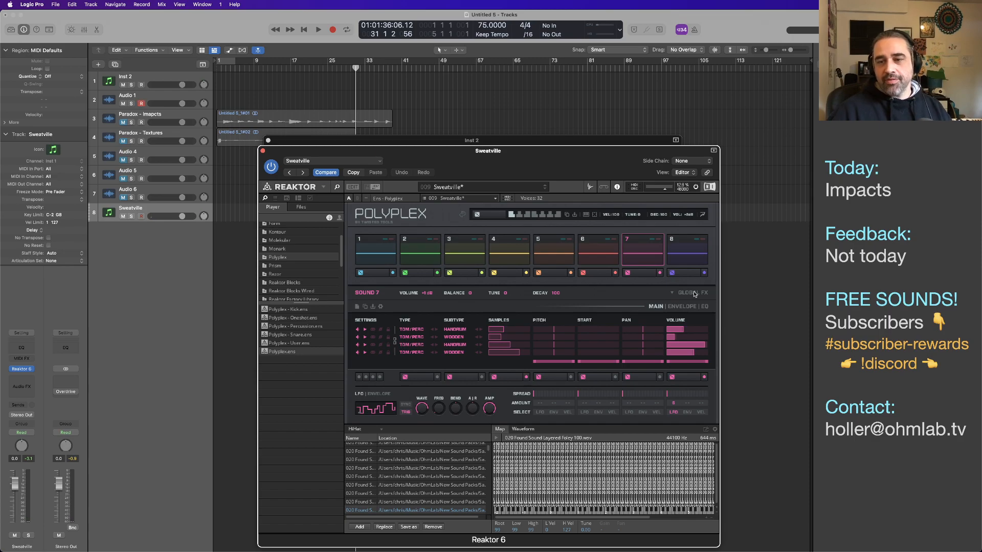
click(705, 306)
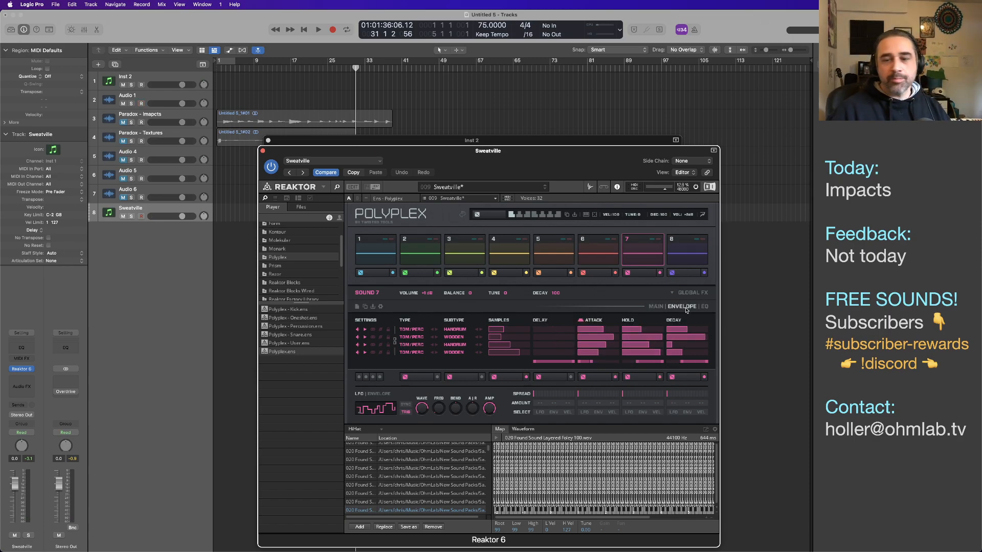
Show the Global FX, enable insert effect A and change it to Flanger
click(693, 293)
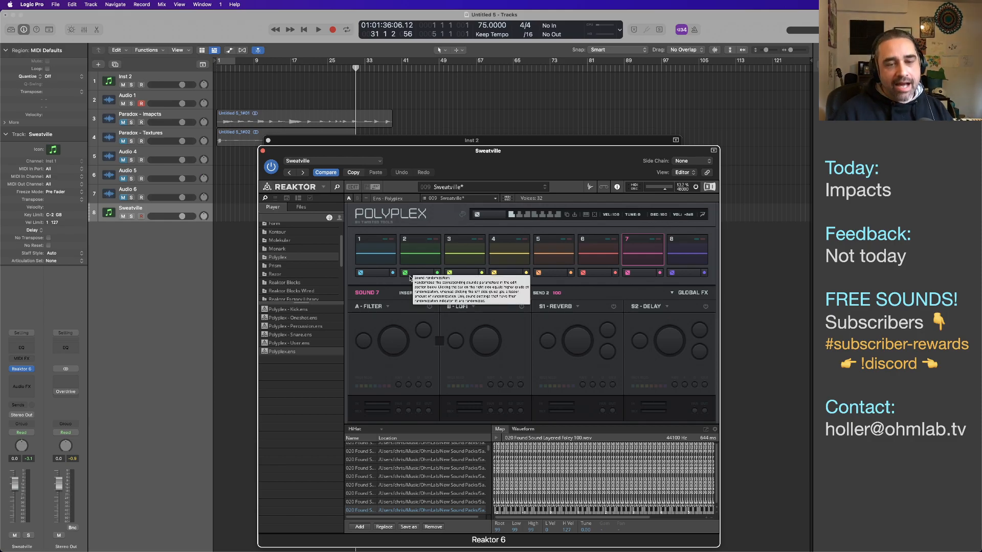
click(430, 306)
click(375, 307)
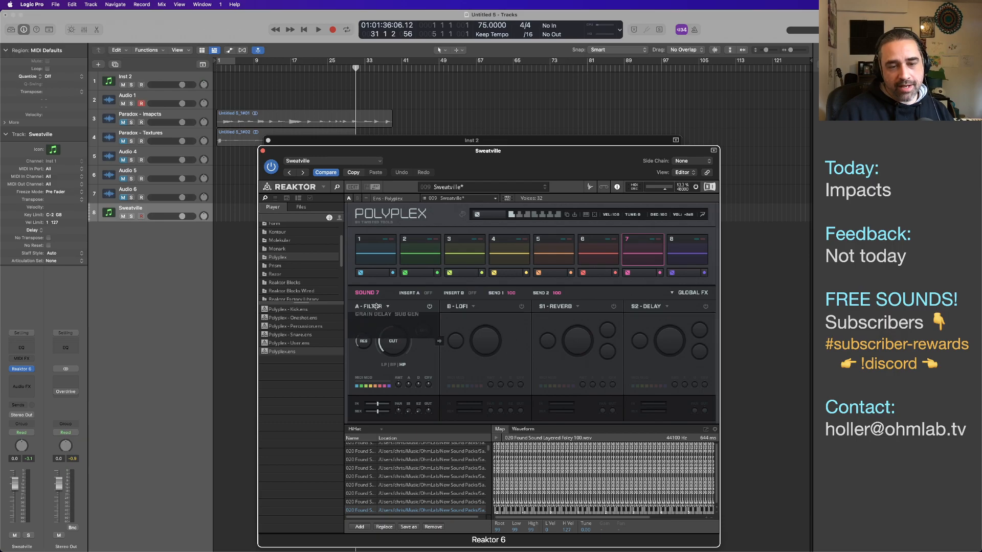
click(378, 353)
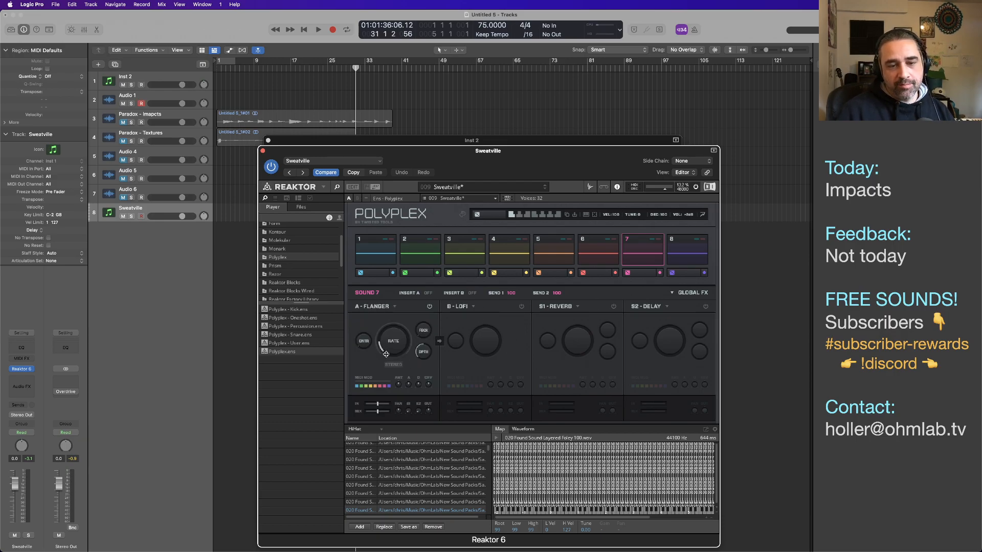
Set global effect B to Grain Delay and enable it
click(467, 306)
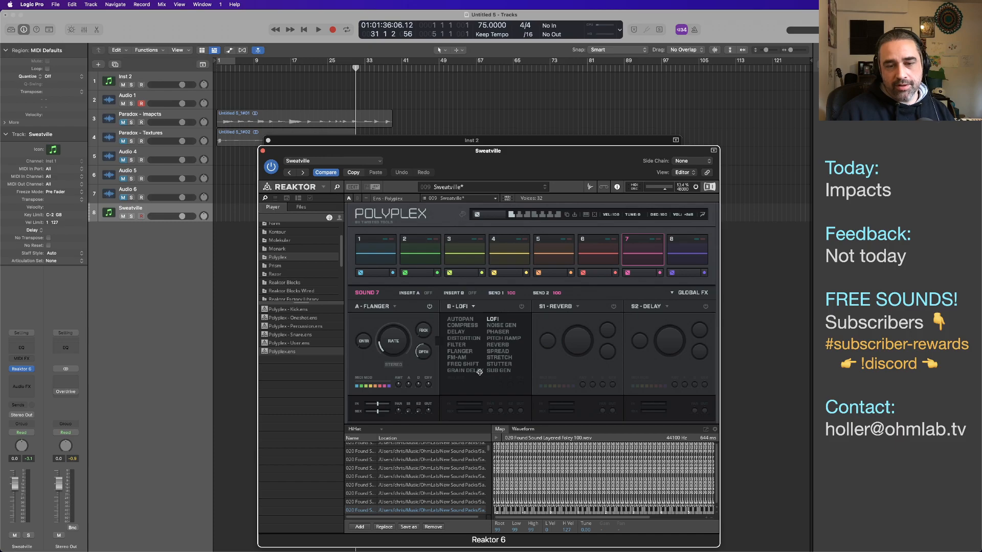
click(463, 370)
click(521, 305)
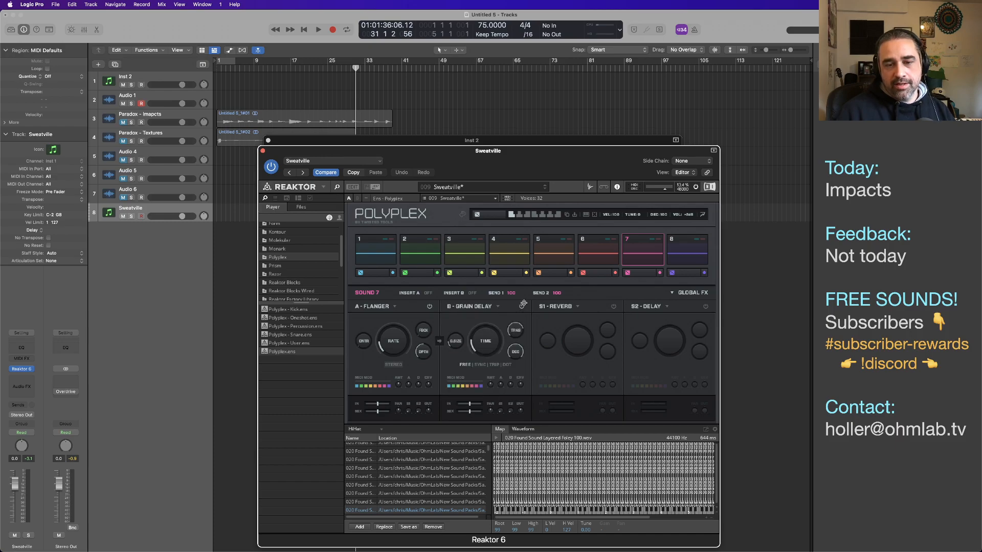
Audition pads 1 to 8 in order
click(384, 256)
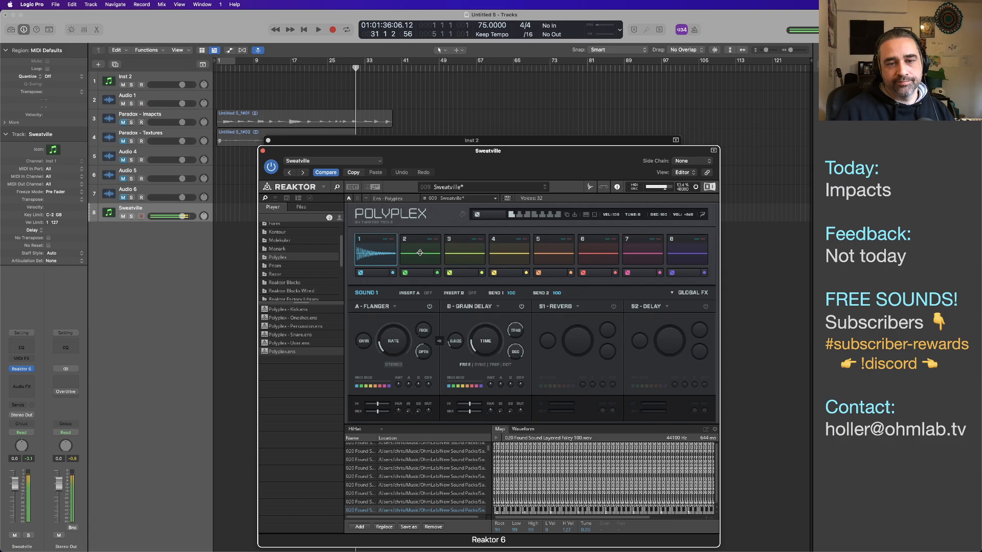
click(419, 253)
click(460, 253)
click(506, 254)
click(551, 255)
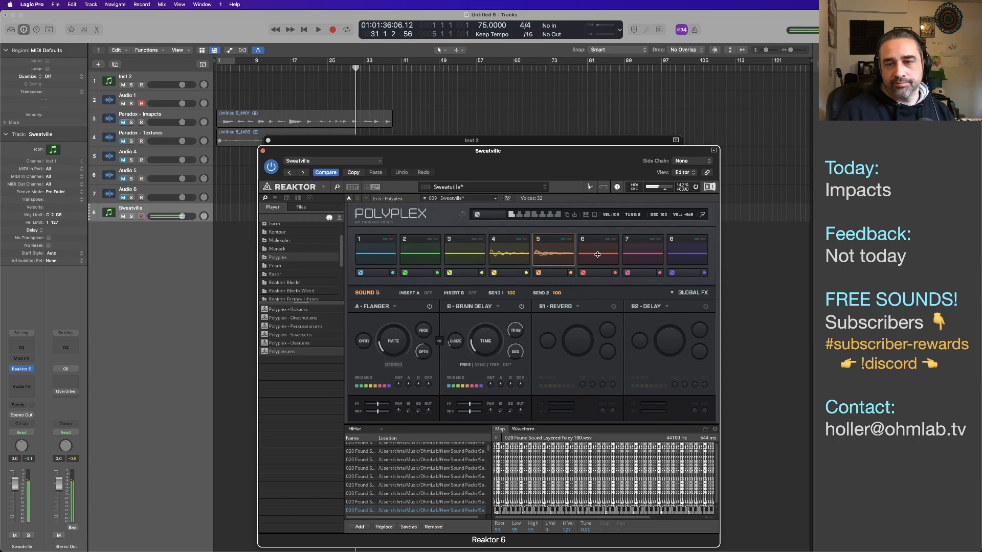
click(597, 256)
click(653, 259)
click(687, 253)
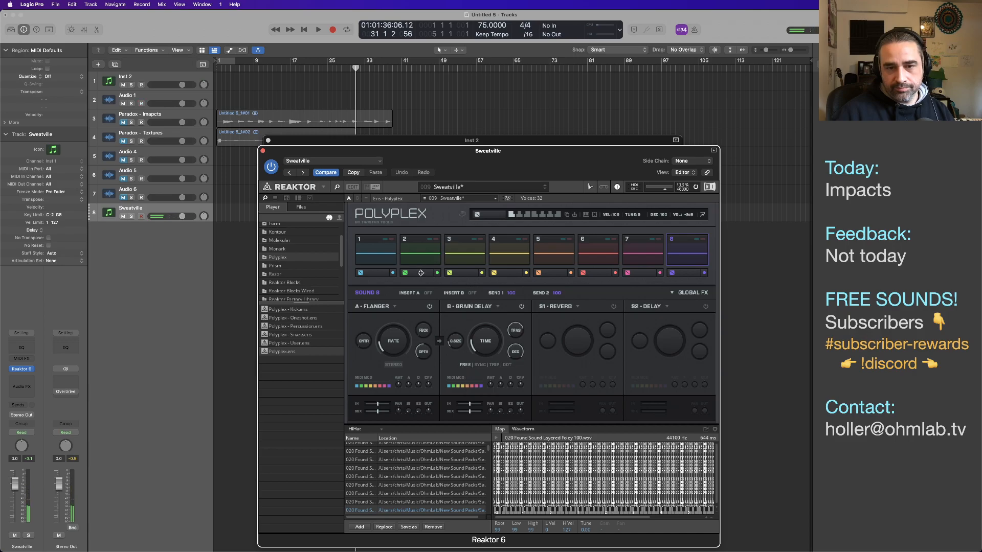
Turn on inserts A and B for Sound 8, and audition pads 2 to 5
click(430, 294)
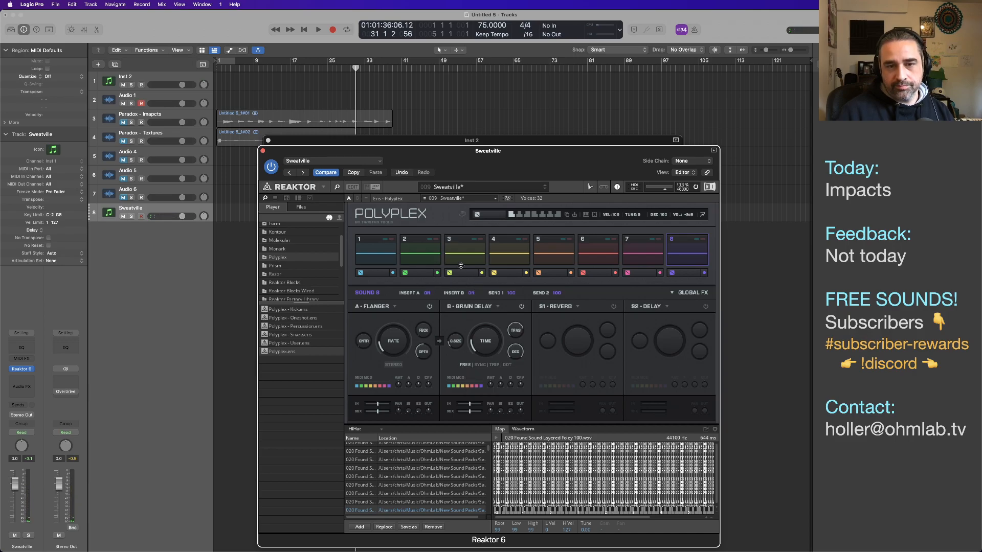
click(420, 253)
click(467, 255)
click(509, 254)
click(554, 254)
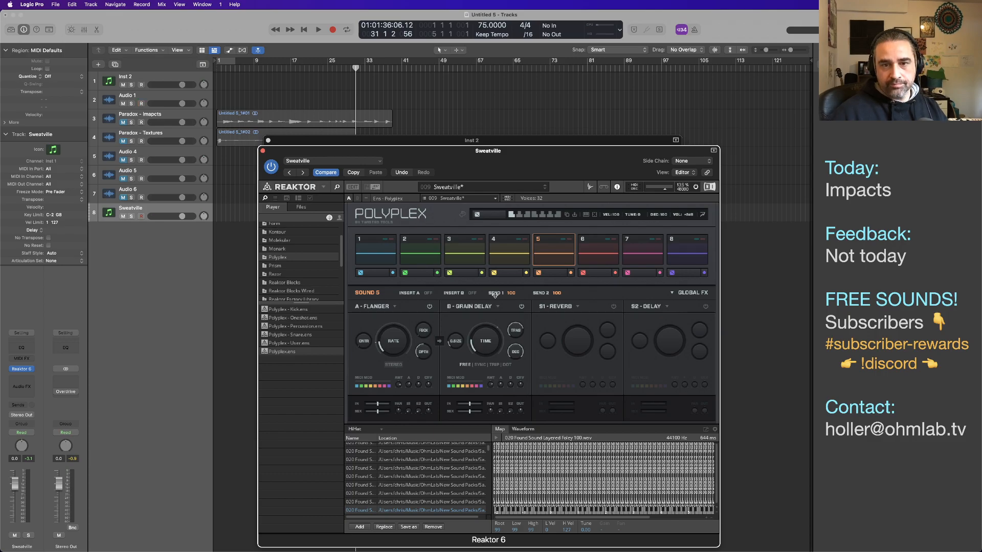
click(466, 258)
click(505, 251)
click(537, 250)
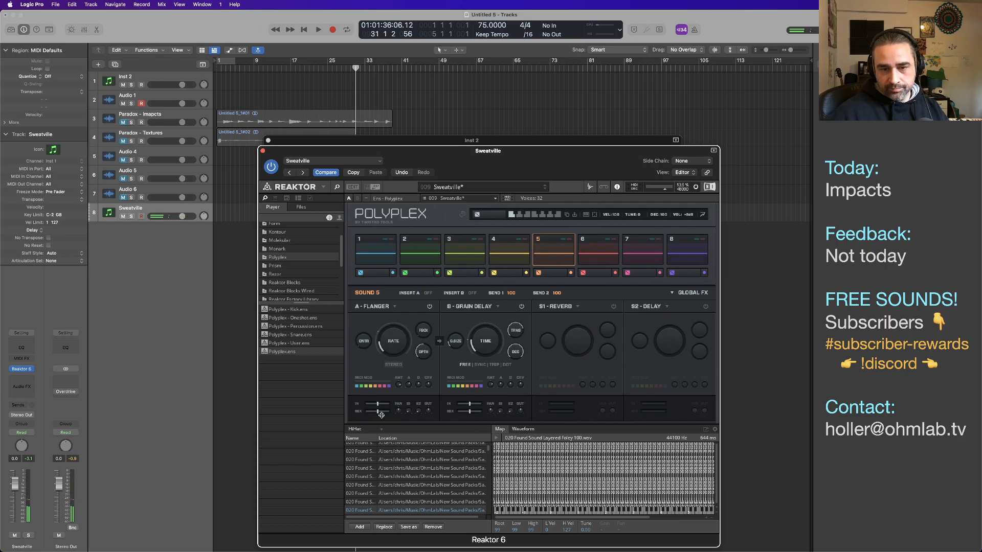
Enable the S1 Reverb and S2 Delay send effects, and audition pads 5 and 6
click(614, 308)
click(706, 307)
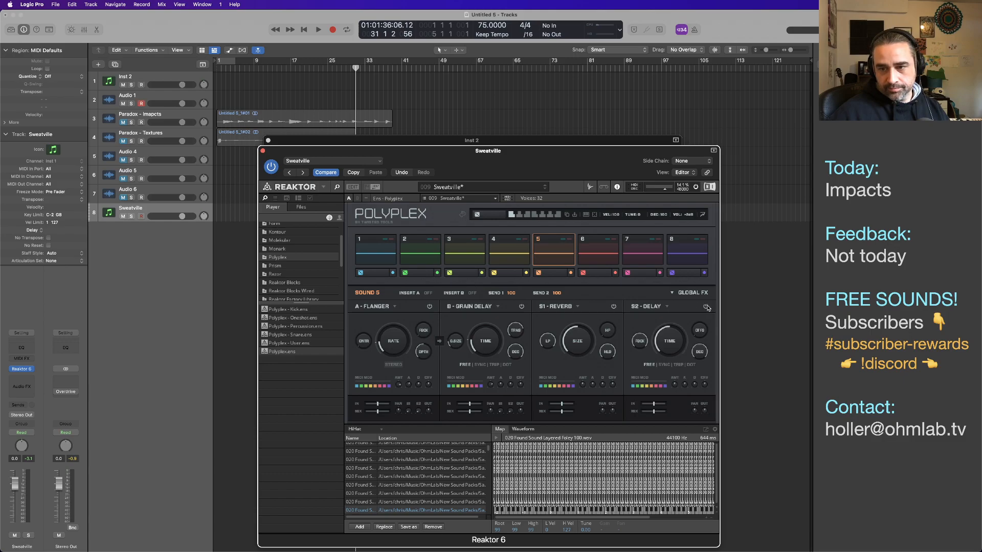
click(554, 249)
click(587, 248)
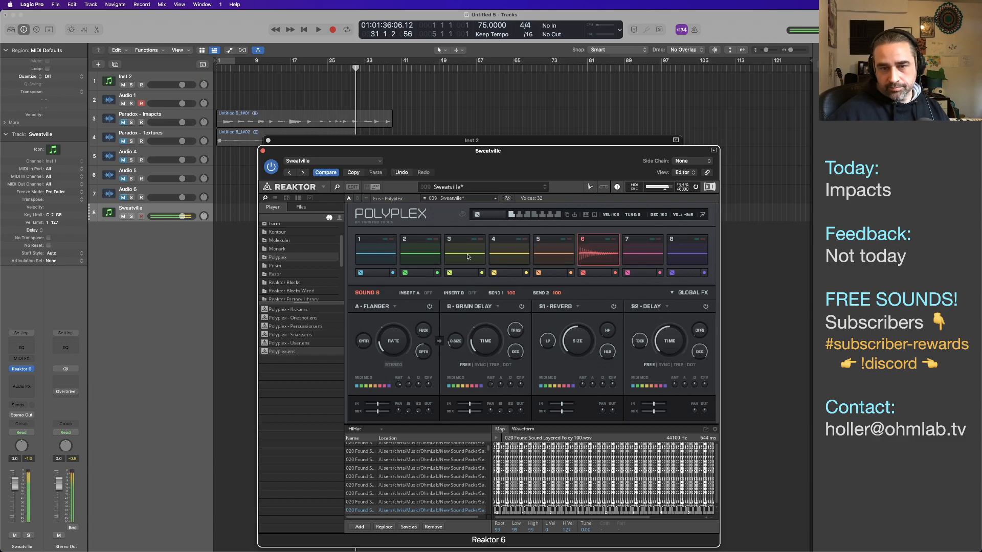
click(439, 257)
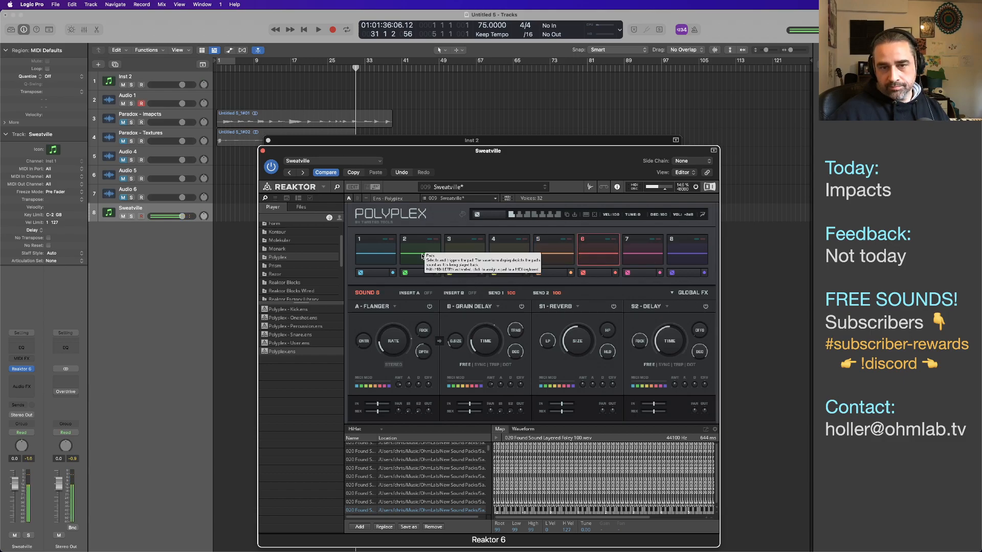
Go through the pads from Sound 1 to Sound 8, turning on inserts A and B for each sound
click(381, 259)
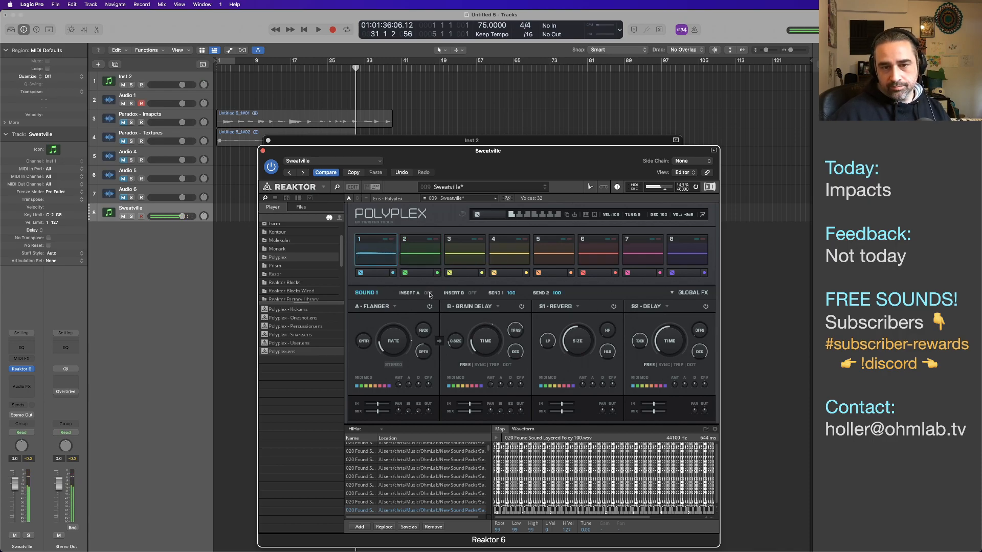
click(434, 264)
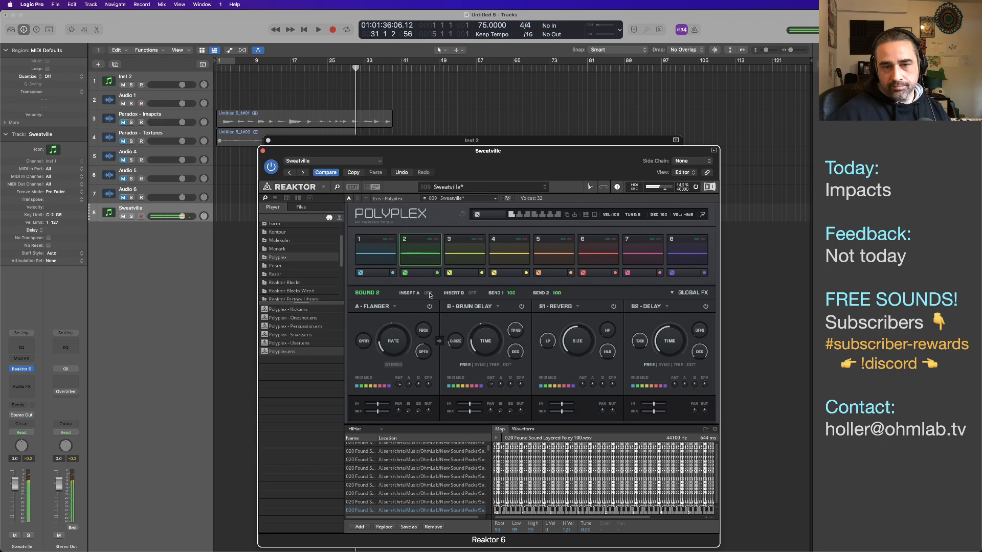
click(466, 264)
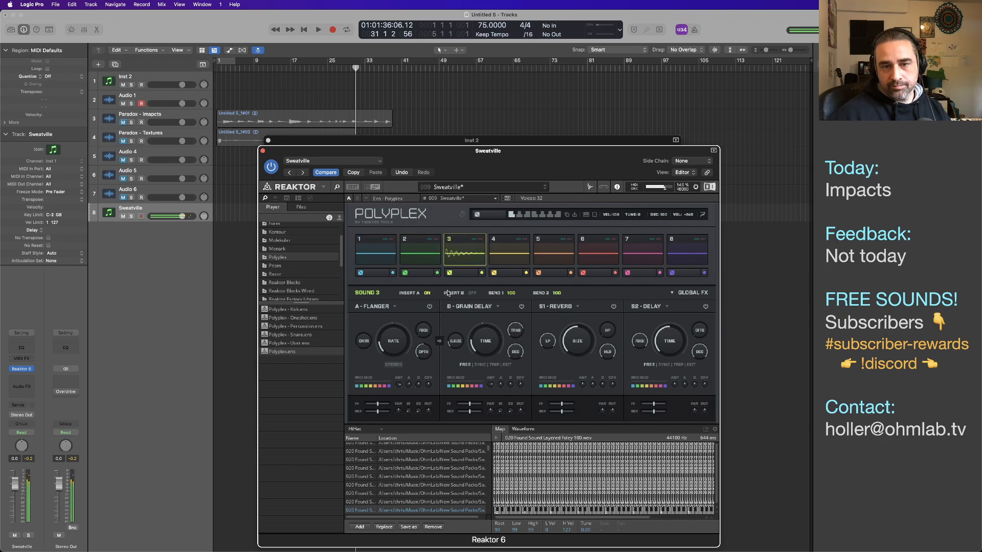
click(512, 264)
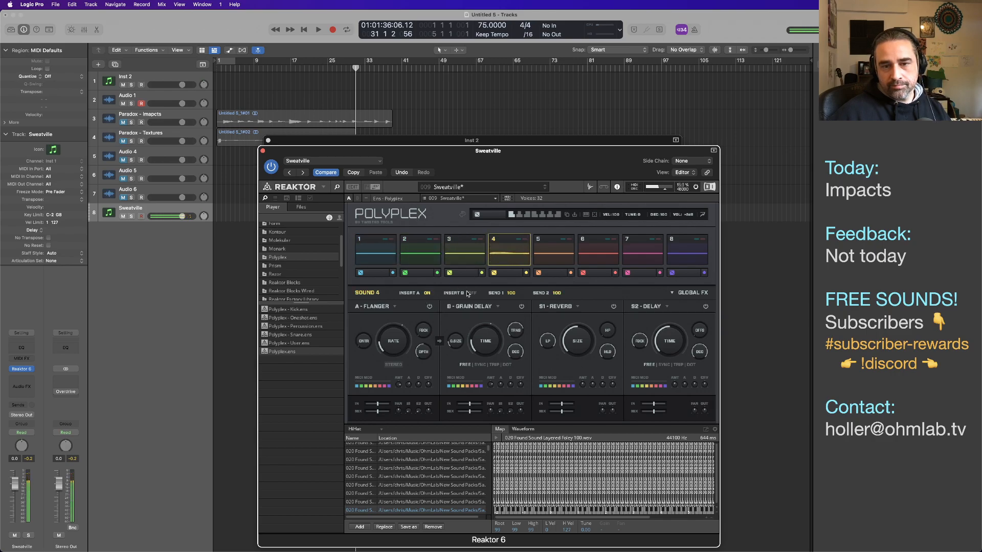
click(535, 258)
click(428, 293)
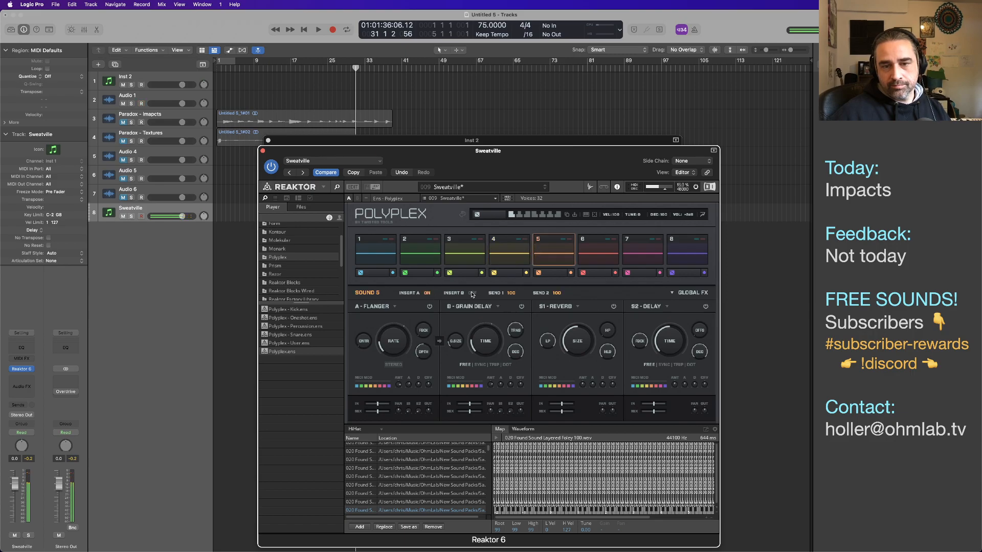
click(591, 259)
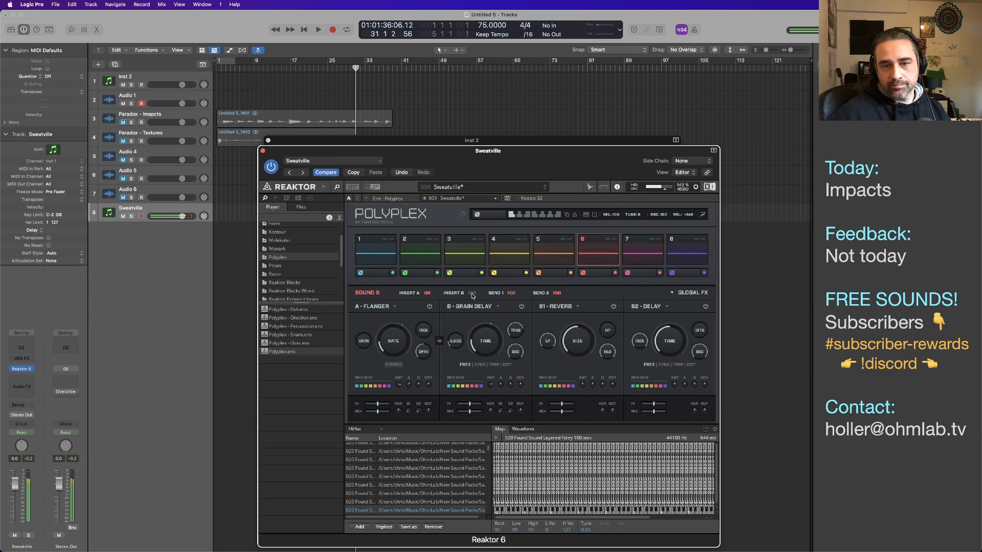
click(633, 256)
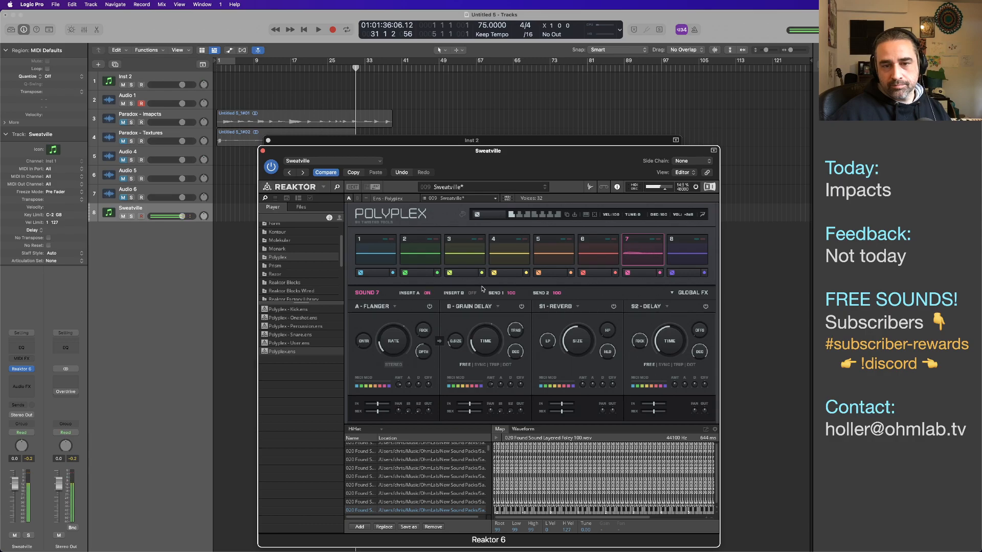
click(676, 256)
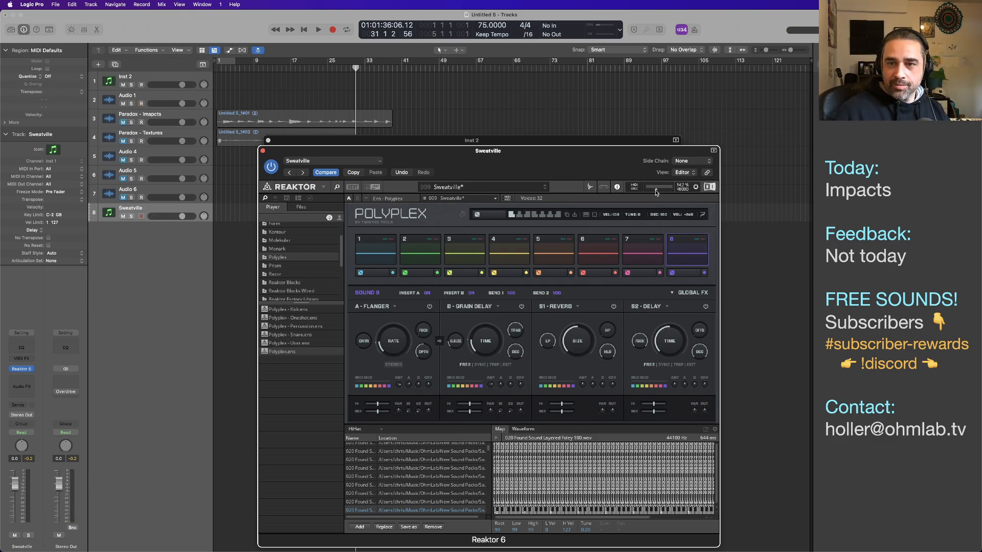
Change global effect A to Freq Shift and audition pads 2 to 8
click(396, 307)
click(381, 365)
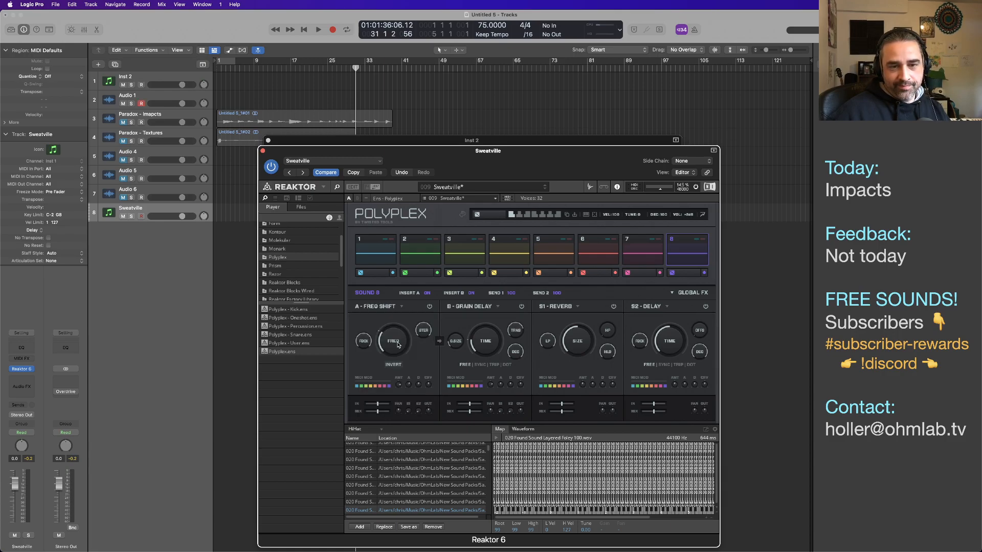
click(413, 254)
click(466, 250)
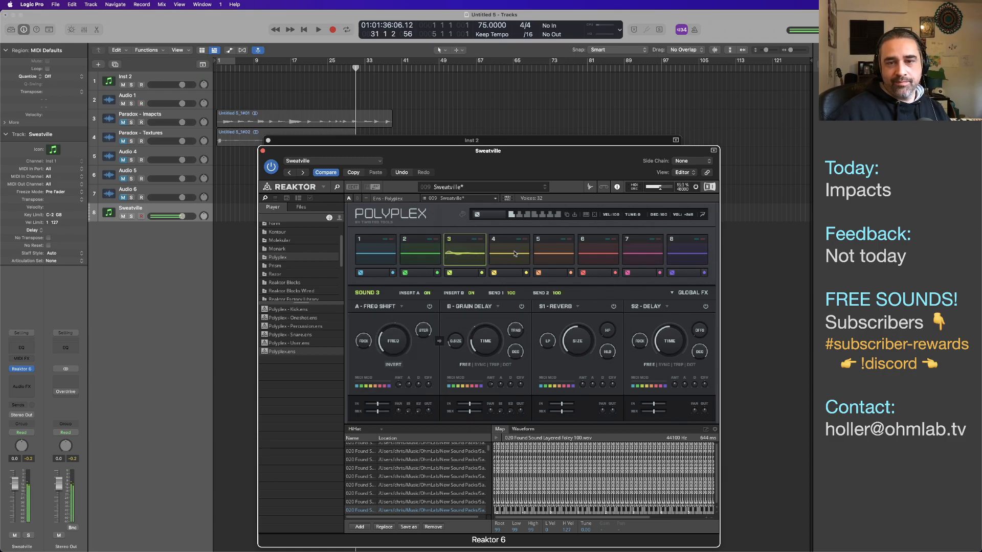
click(516, 251)
click(570, 253)
click(612, 253)
click(654, 253)
click(695, 253)
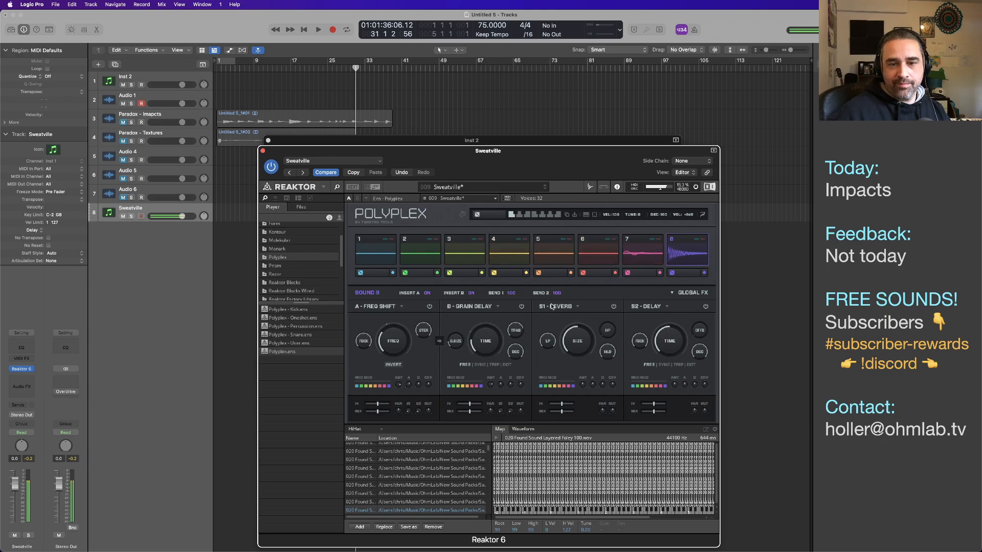
Change send effect S2 to Grain Delay and send effect S1 to Spread
click(667, 306)
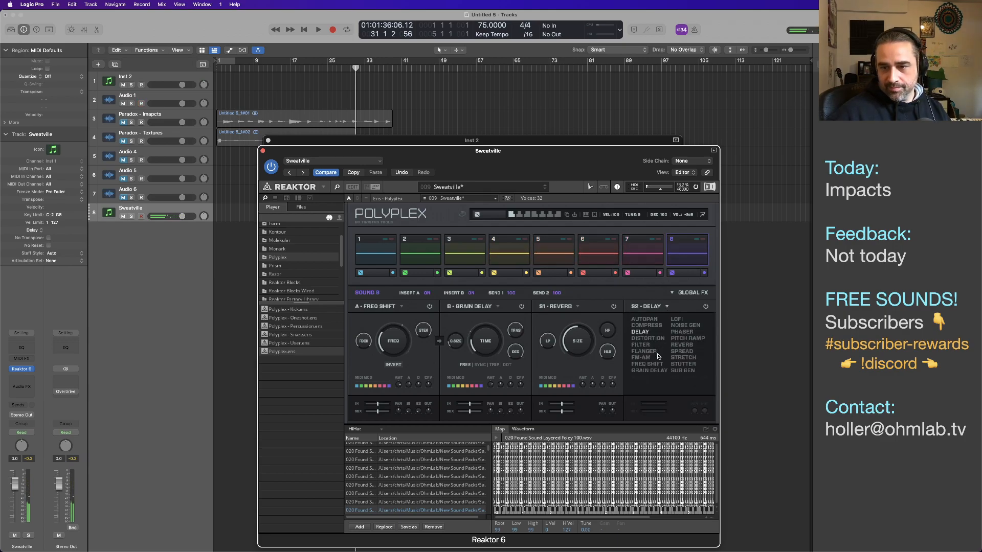
click(650, 371)
click(578, 307)
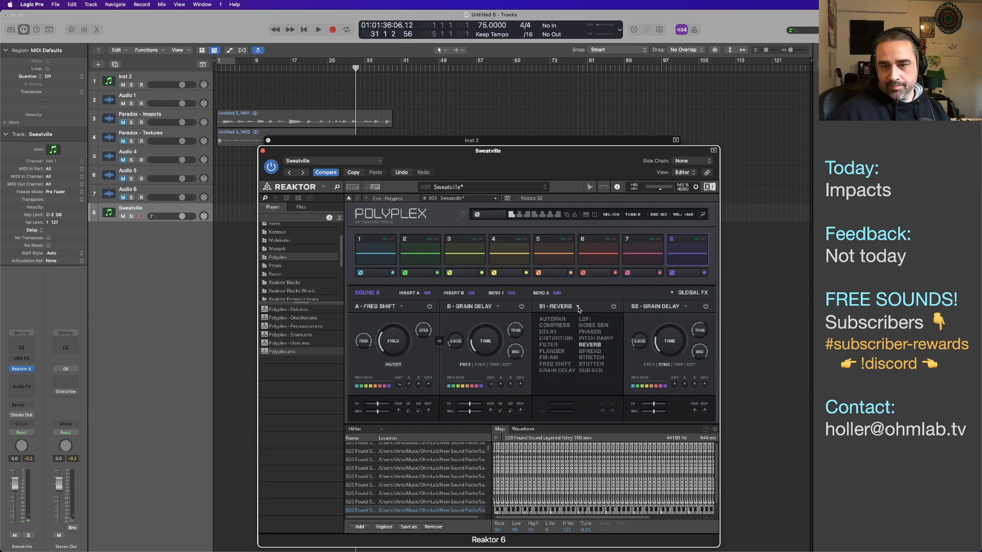
click(590, 351)
Change global effect B to Stretch and adjust the S2 Grain Delay time while auditioning the pads
click(487, 308)
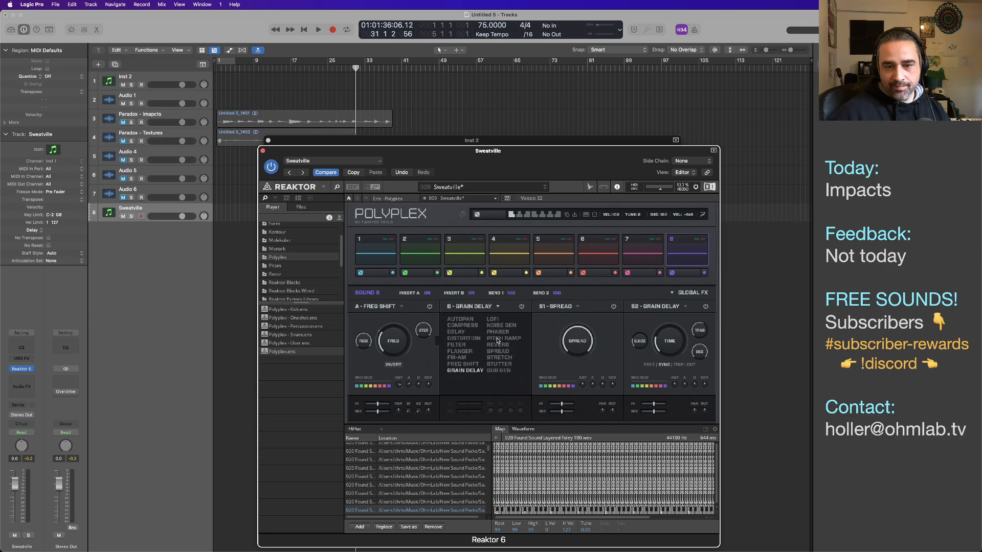
click(508, 361)
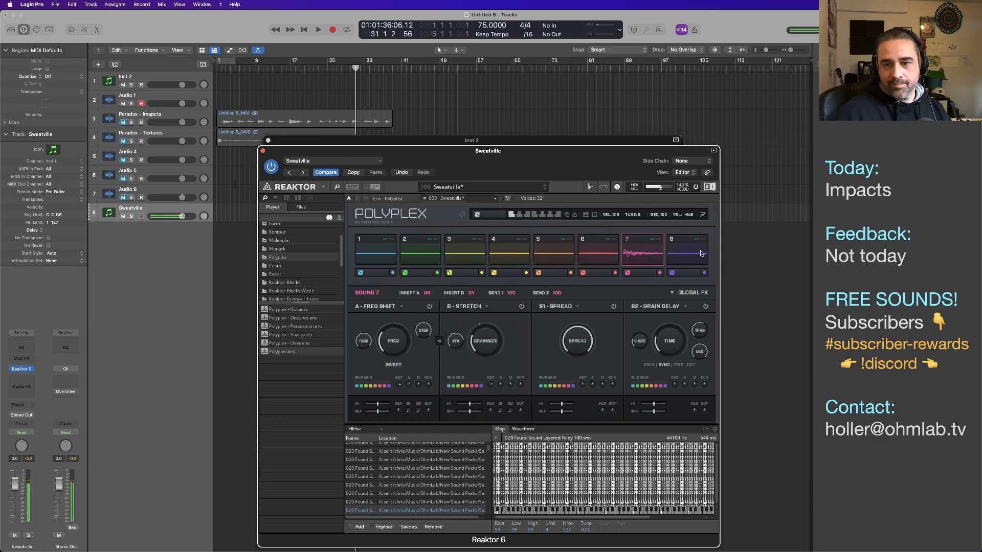
drag(670, 344, 666, 336)
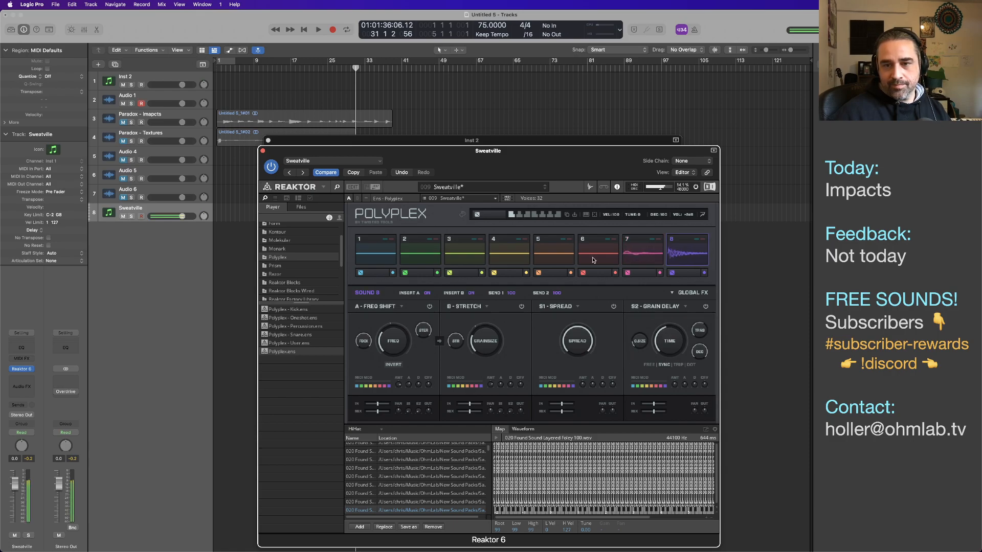
click(509, 260)
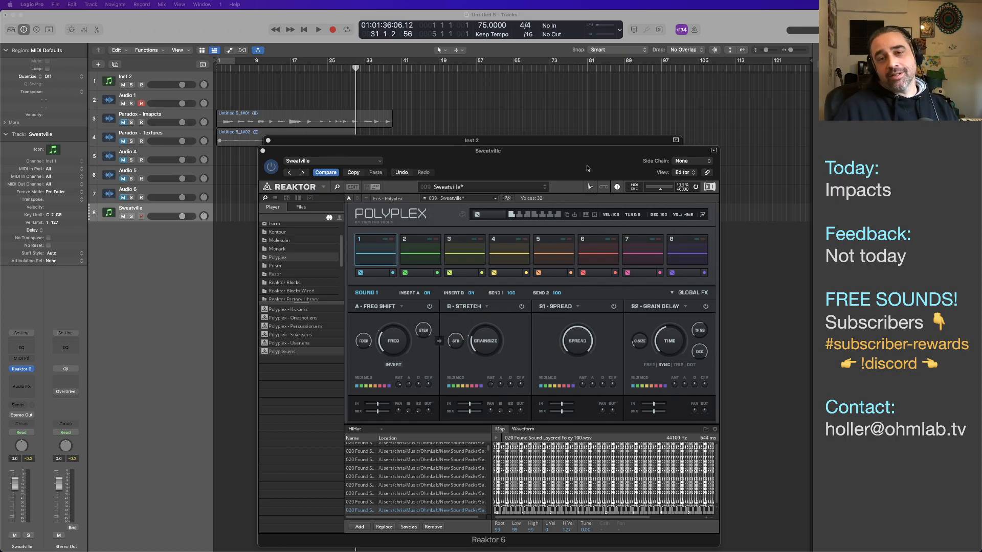
Move the Sweatville plug-in window higher on the desktop and toggle Polyplex to its compact view and back
drag(587, 169, 594, 100)
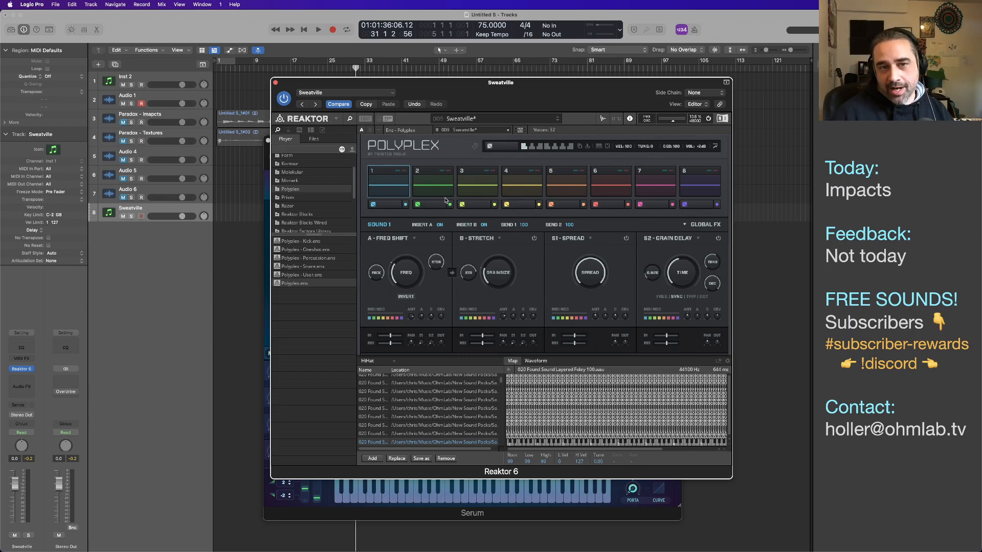
click(370, 132)
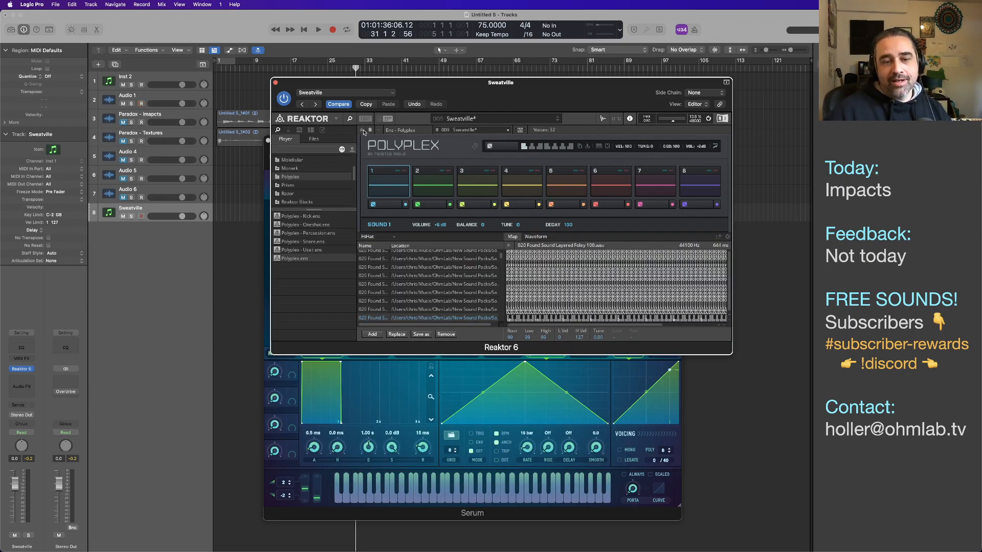
click(362, 131)
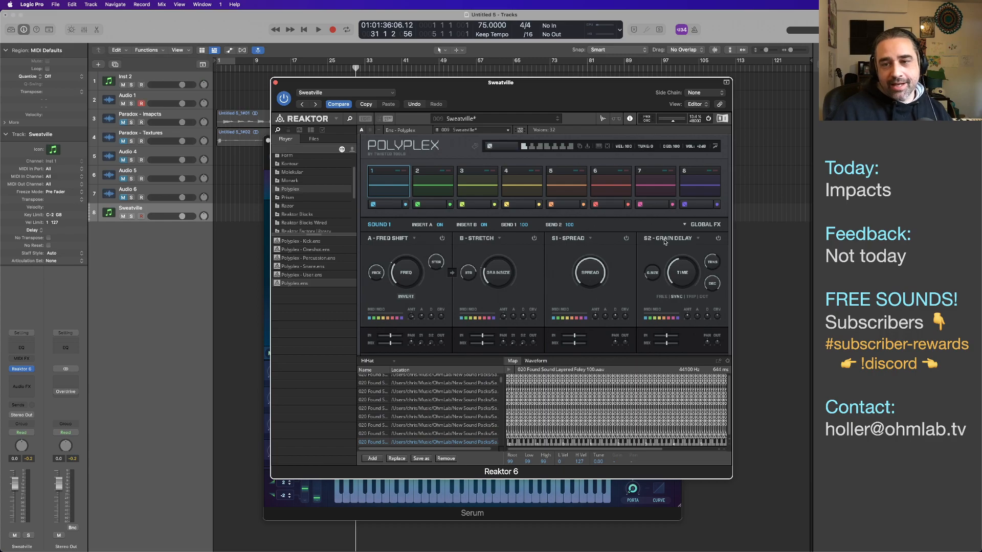
Return from the Global FX to Sound 1's EQ settings and randomize its Lo Shelf, Lo Gain and Hi Shelf values
click(711, 225)
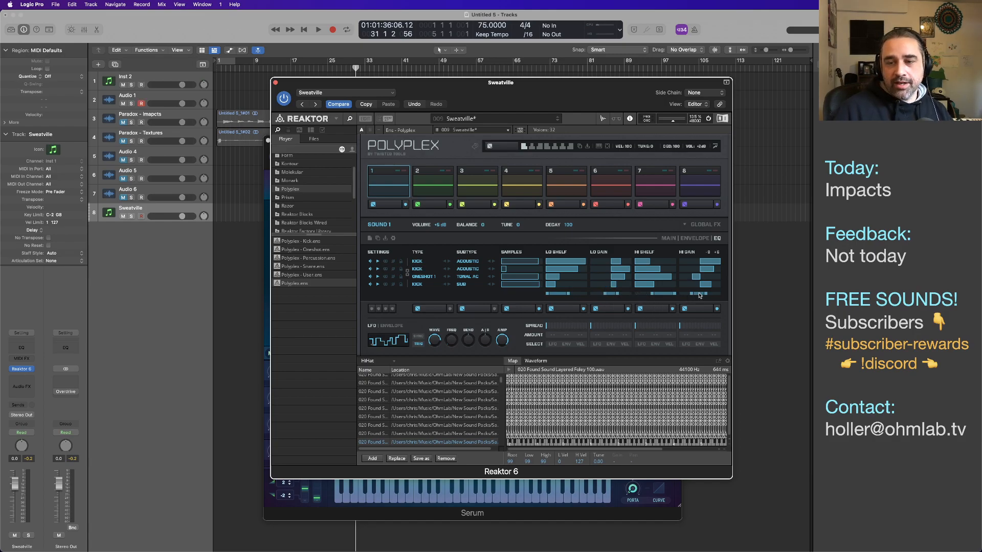
drag(700, 295, 567, 295)
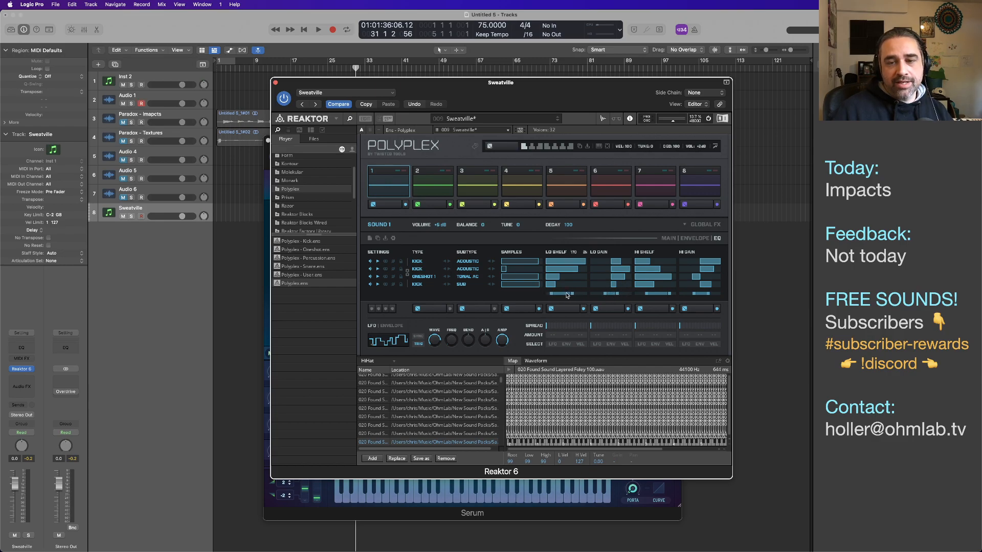
click(565, 311)
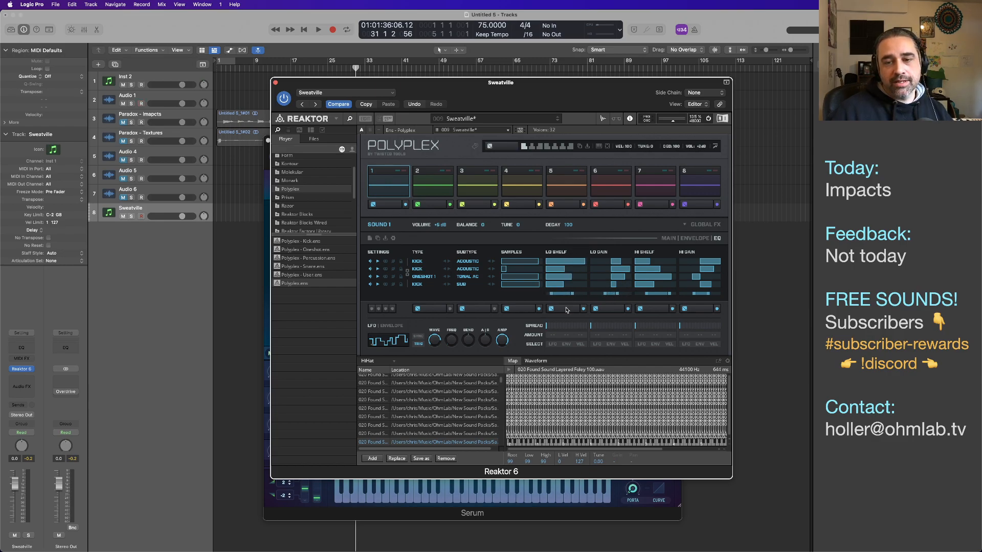
click(617, 311)
click(658, 310)
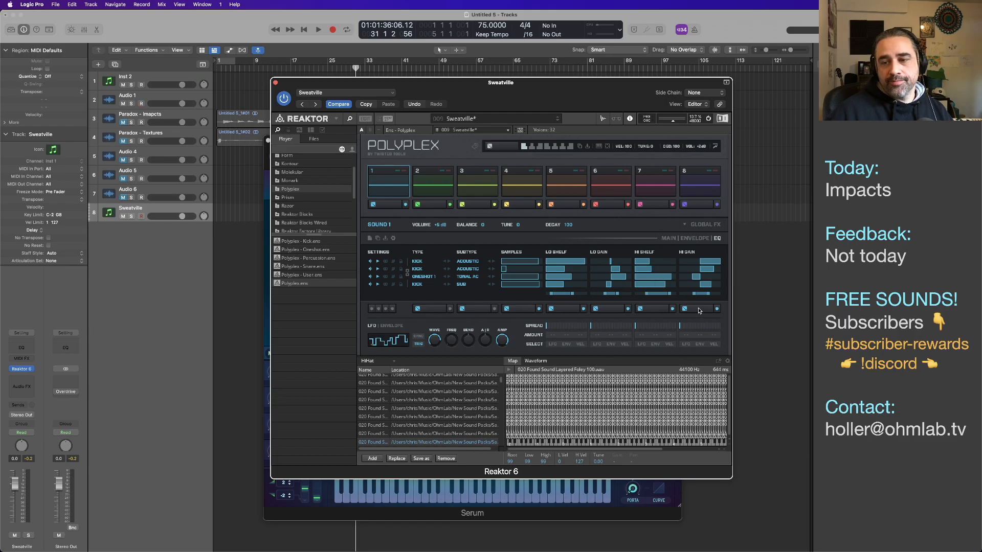
Randomize the Hi Gain values of Sound 1's EQ, and audition the pads of Sounds 3 through 8
click(699, 310)
click(477, 181)
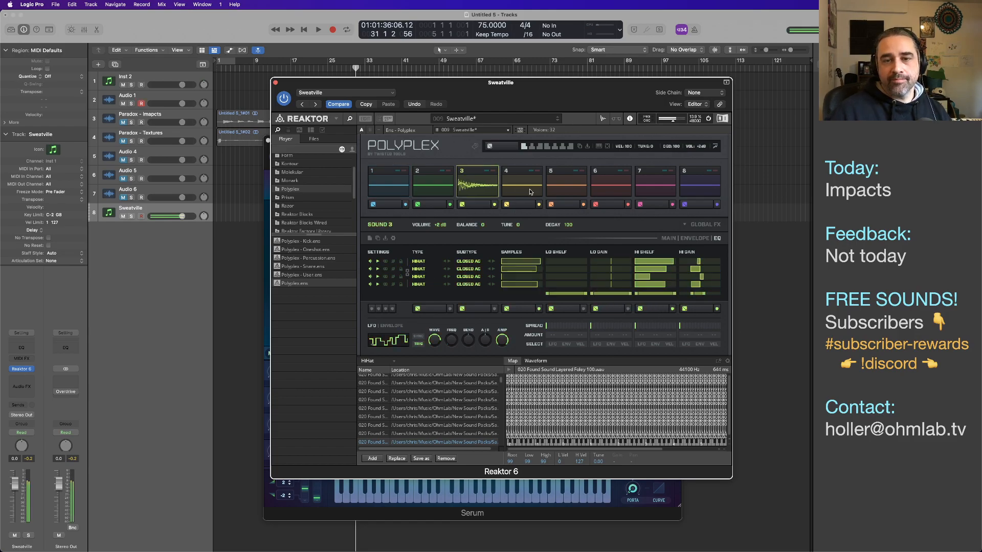
click(523, 189)
click(567, 188)
click(611, 188)
click(655, 188)
click(690, 189)
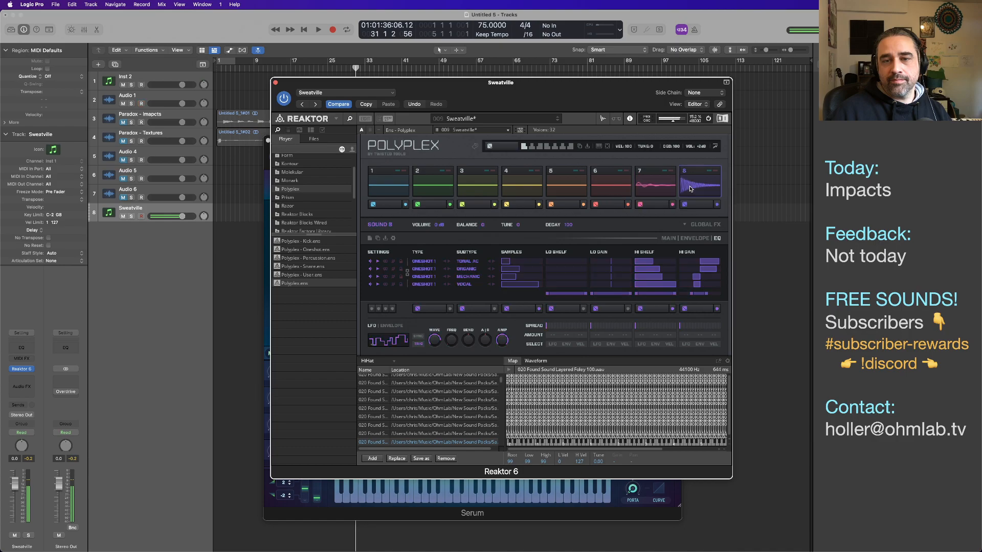
Randomize Sound 8 repeatedly, auditioning its pad between the variations
click(688, 204)
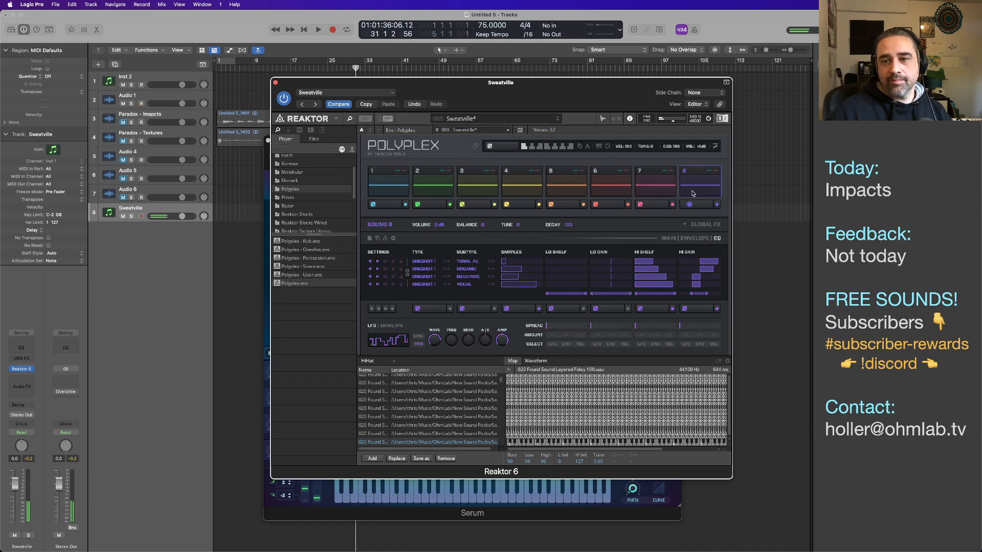
click(693, 192)
click(698, 204)
click(704, 204)
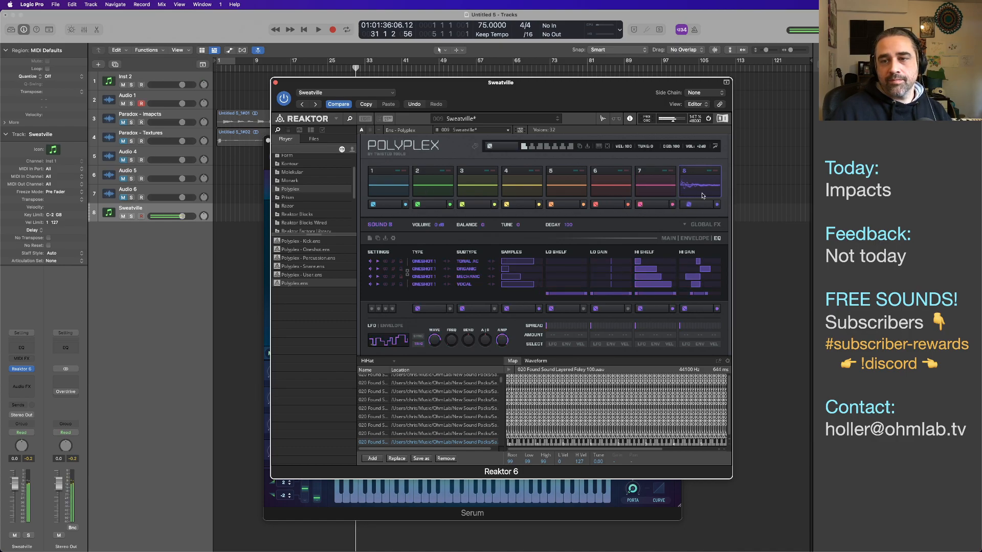
click(701, 190)
click(700, 203)
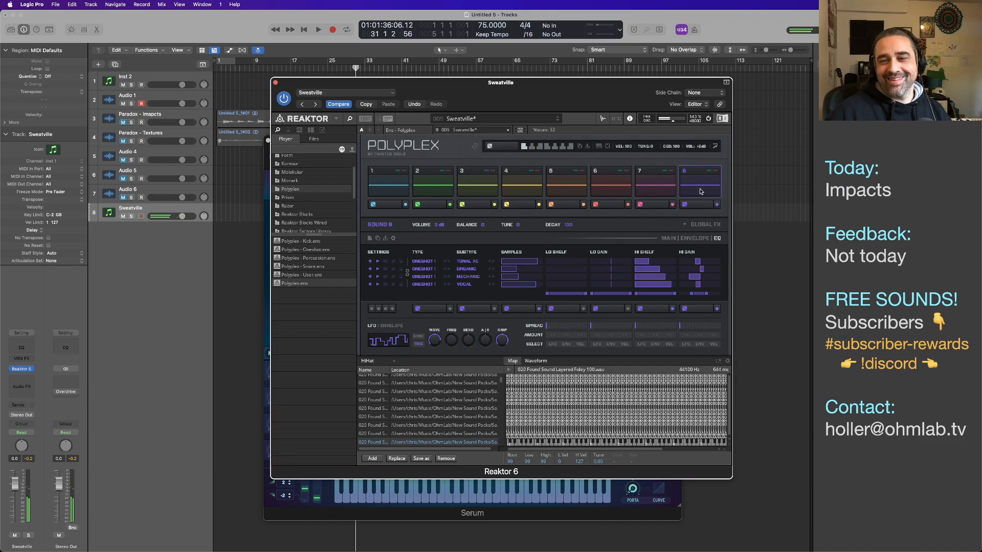
click(701, 190)
click(699, 188)
click(698, 204)
click(702, 191)
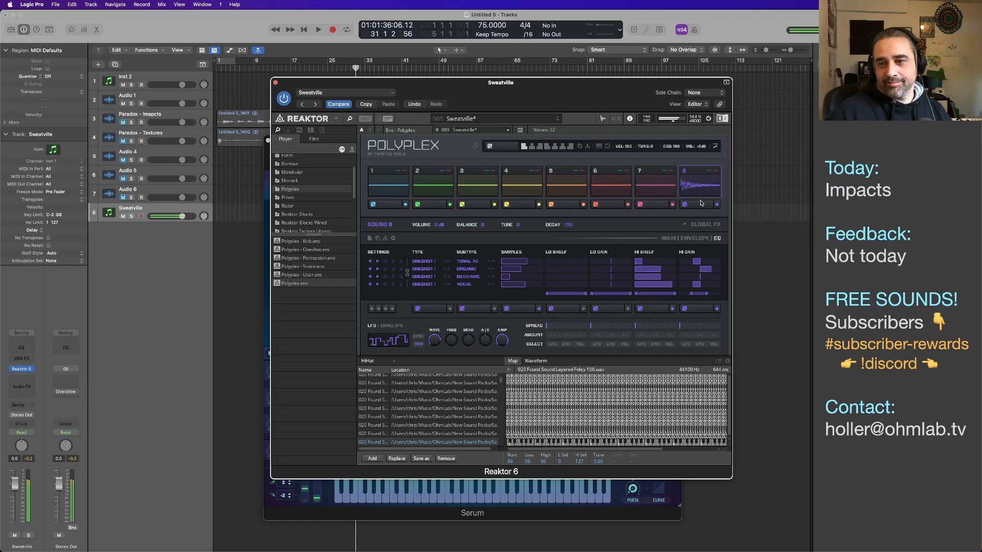
click(700, 205)
click(701, 206)
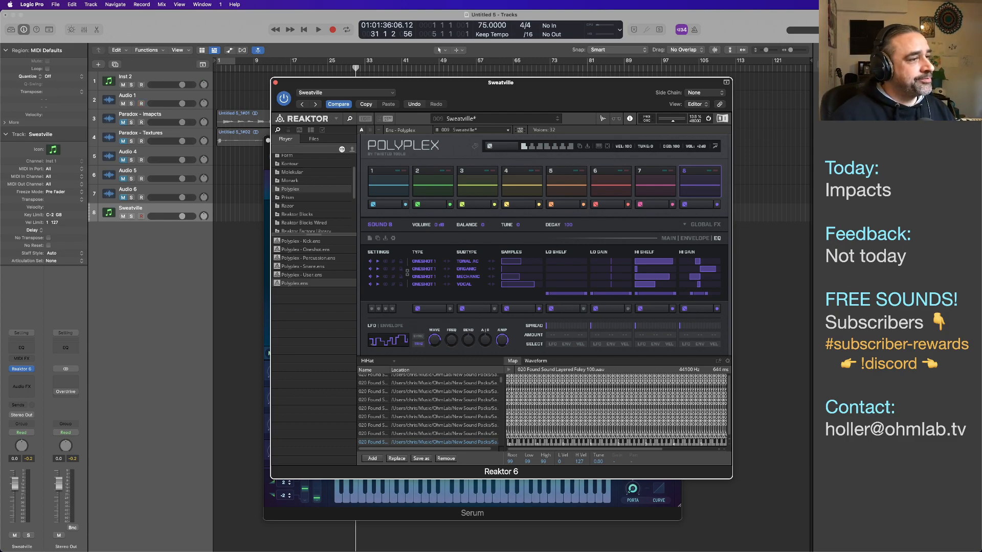
Switch back and forth between Logic Pro and Safari to view the "When Minds Meet" track page on Bandcamp
key(super+Tab)
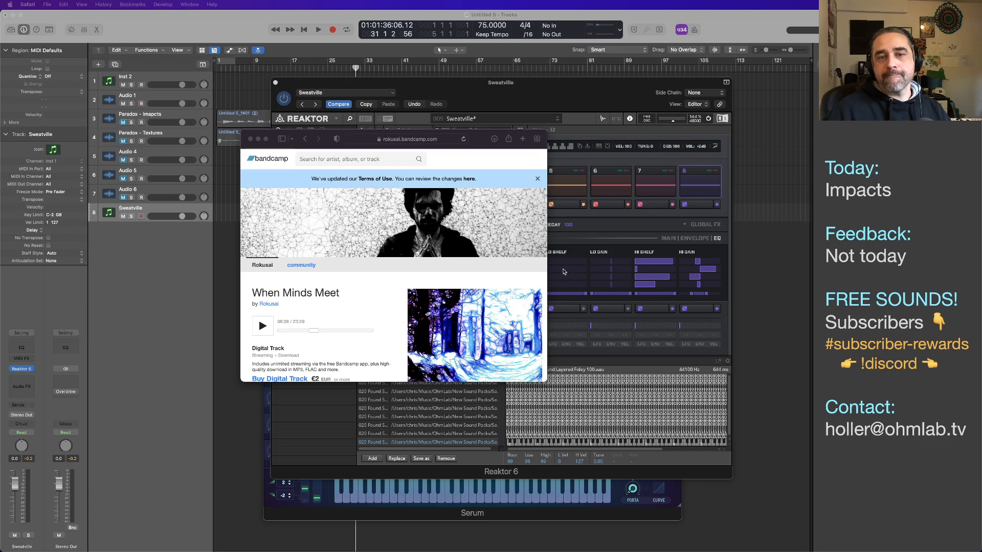
click(592, 98)
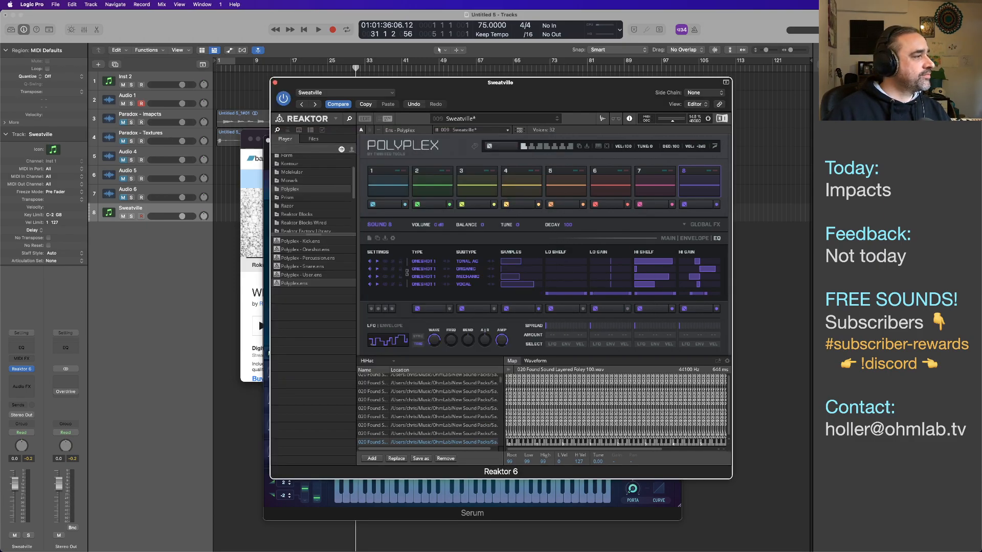
key(super+Tab)
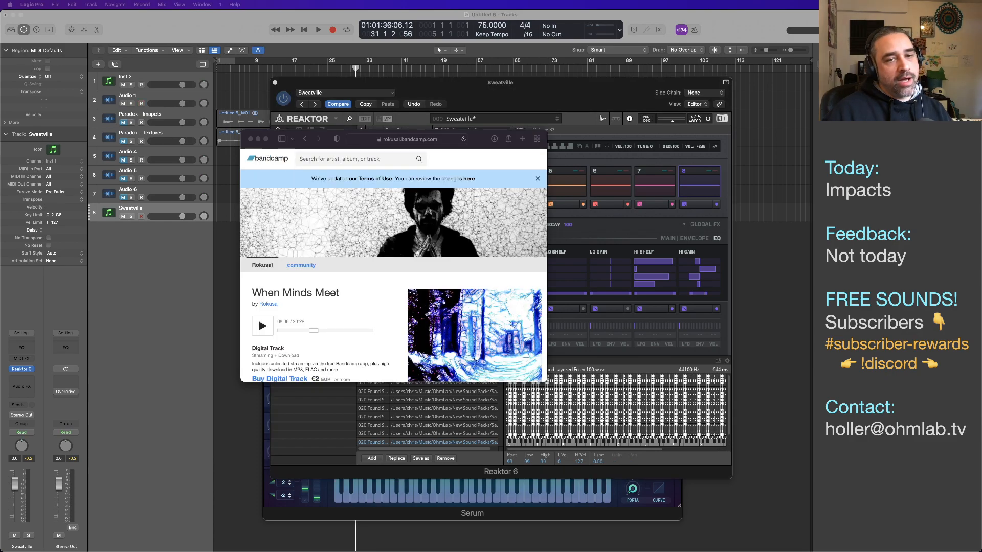
click(485, 106)
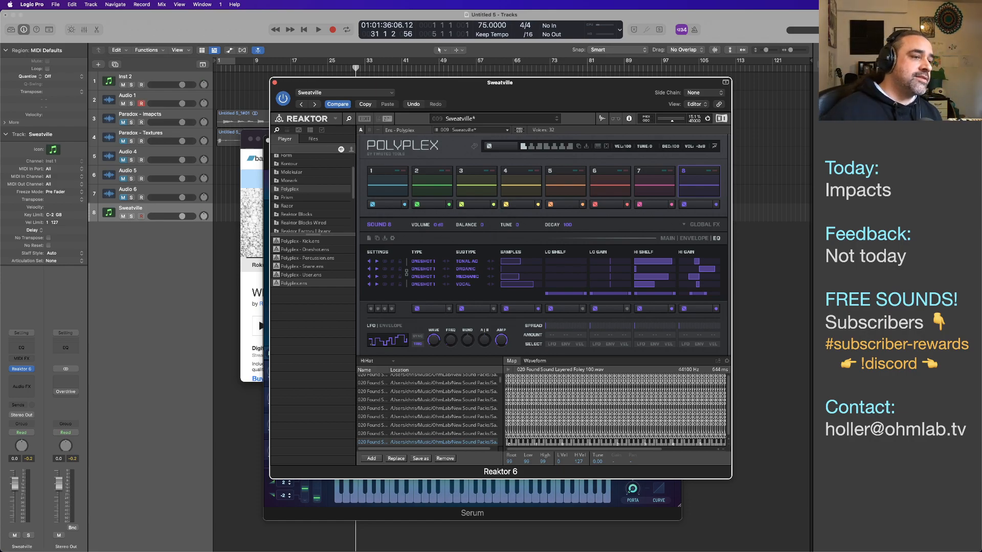
key(super+Tab)
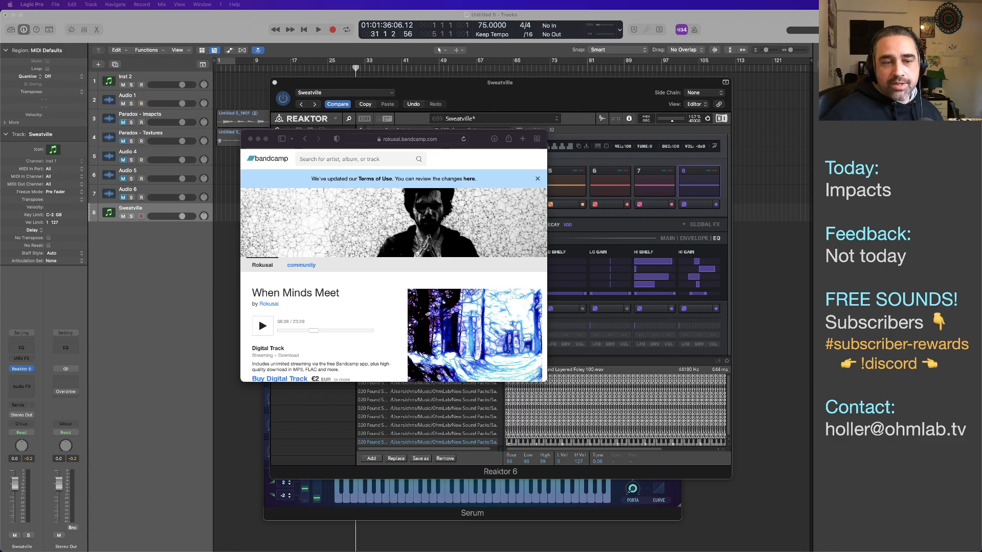